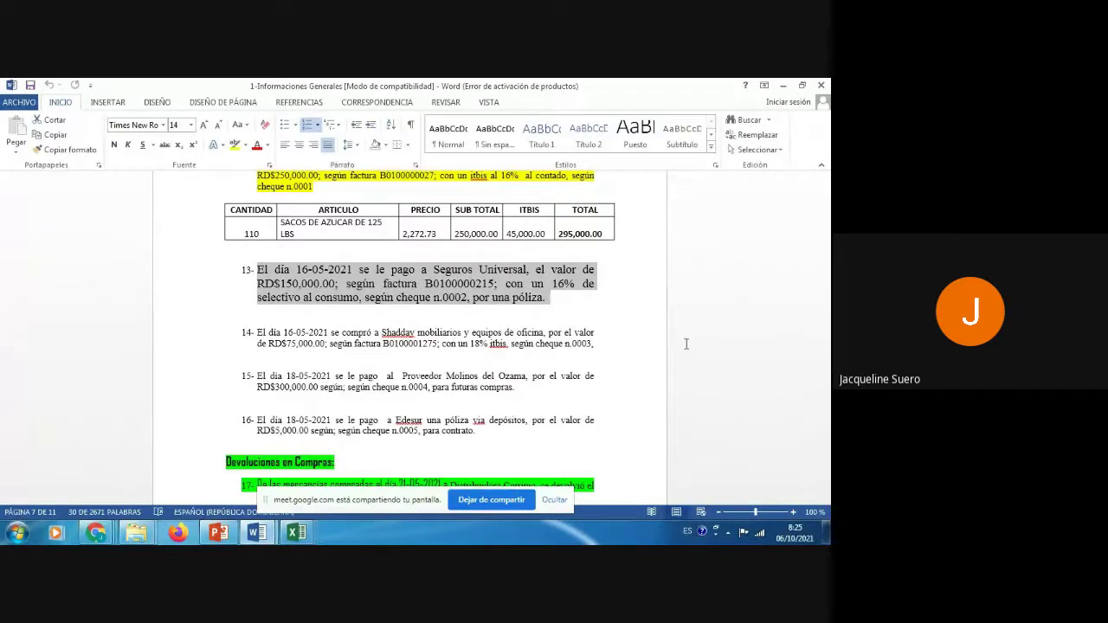
# - Switch to the cash disbursement journal and enter 150000 as the Pagos Anticipados debit for the 16/05/2021 insurance payment in L12
pyautogui.hotkey('alt', 'Tab')
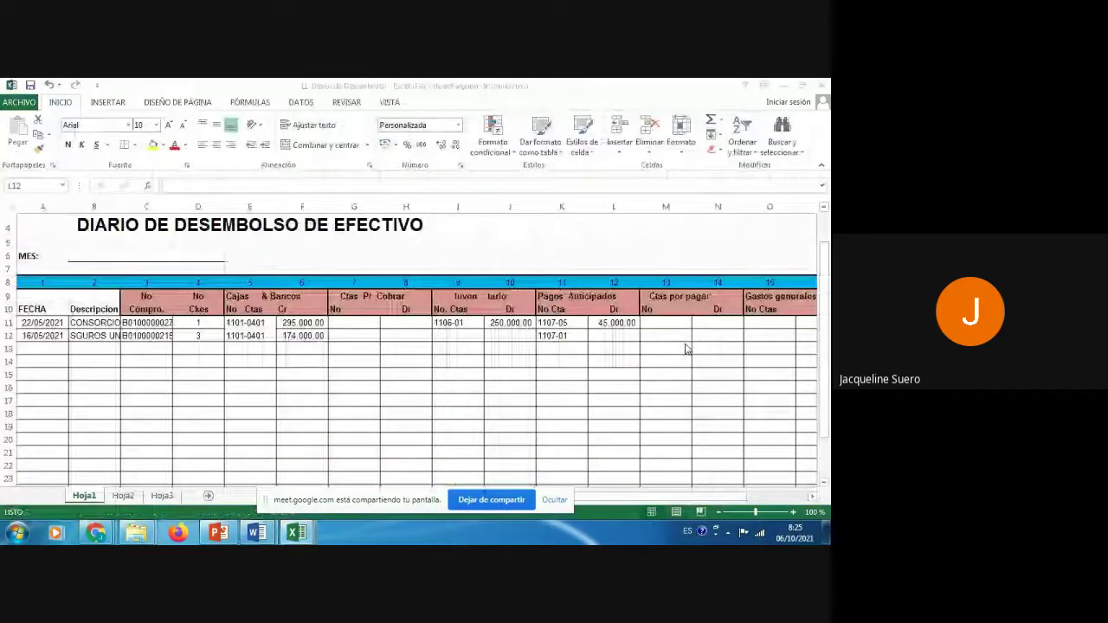
pyautogui.click(685, 342)
pyautogui.press('Left')
pyautogui.press('Left')
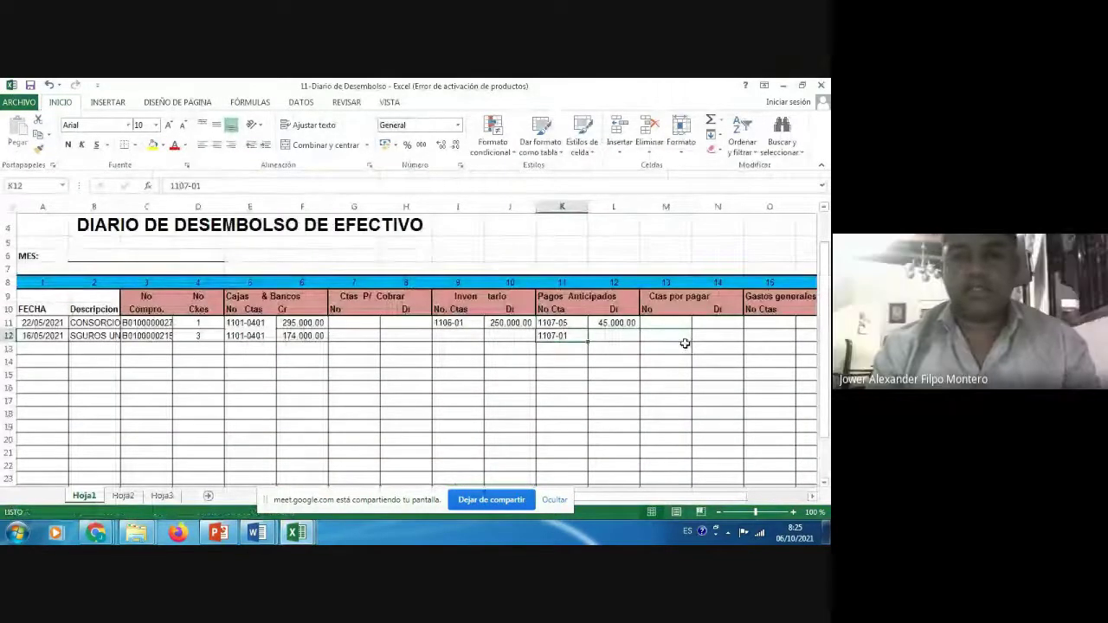
pyautogui.press('Right')
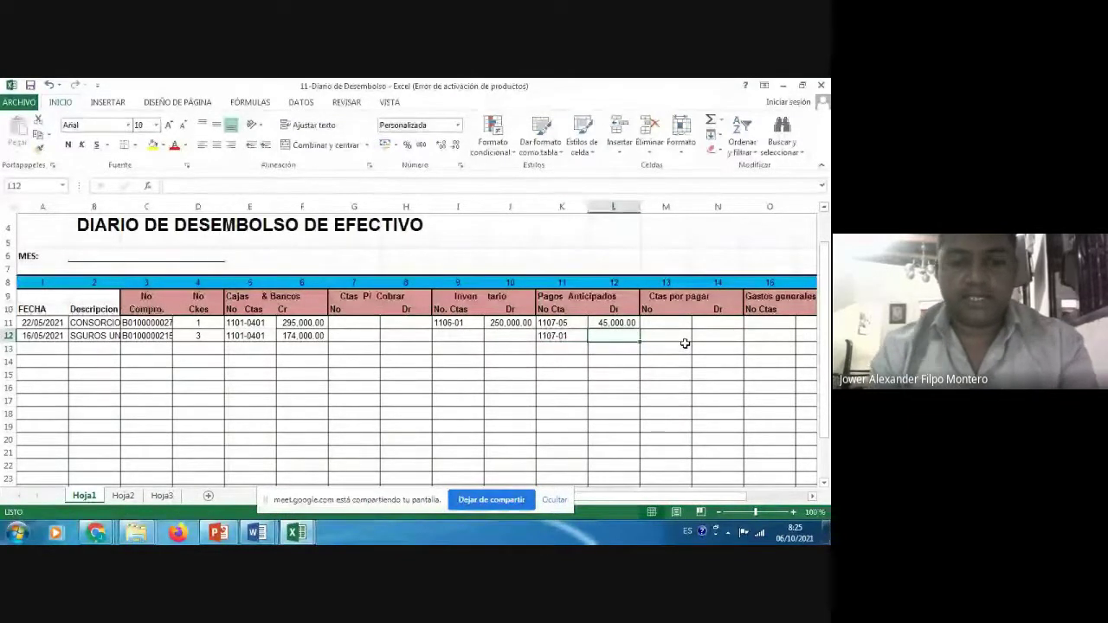
pyautogui.hotkey('alt', 'Tab')
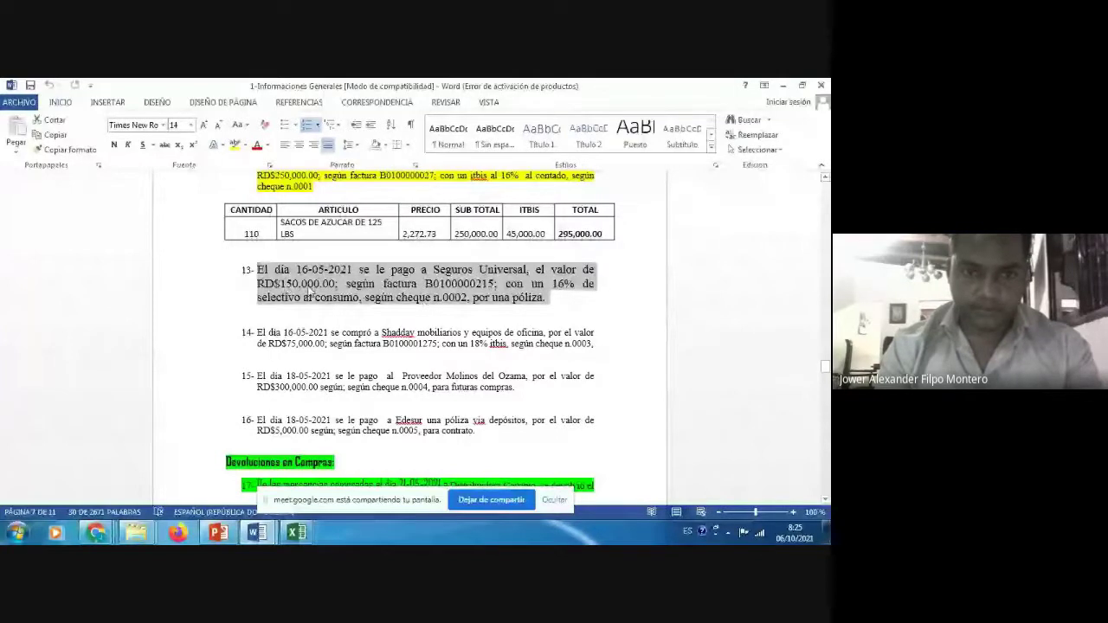
pyautogui.hotkey('alt', 'Tab')
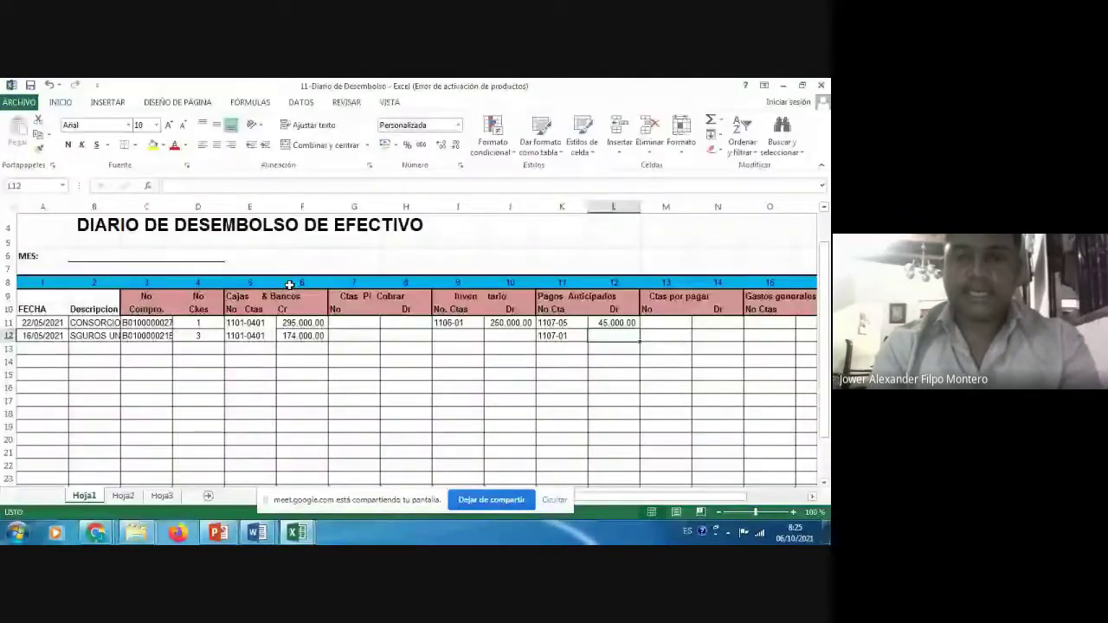
pyautogui.write('150,00')
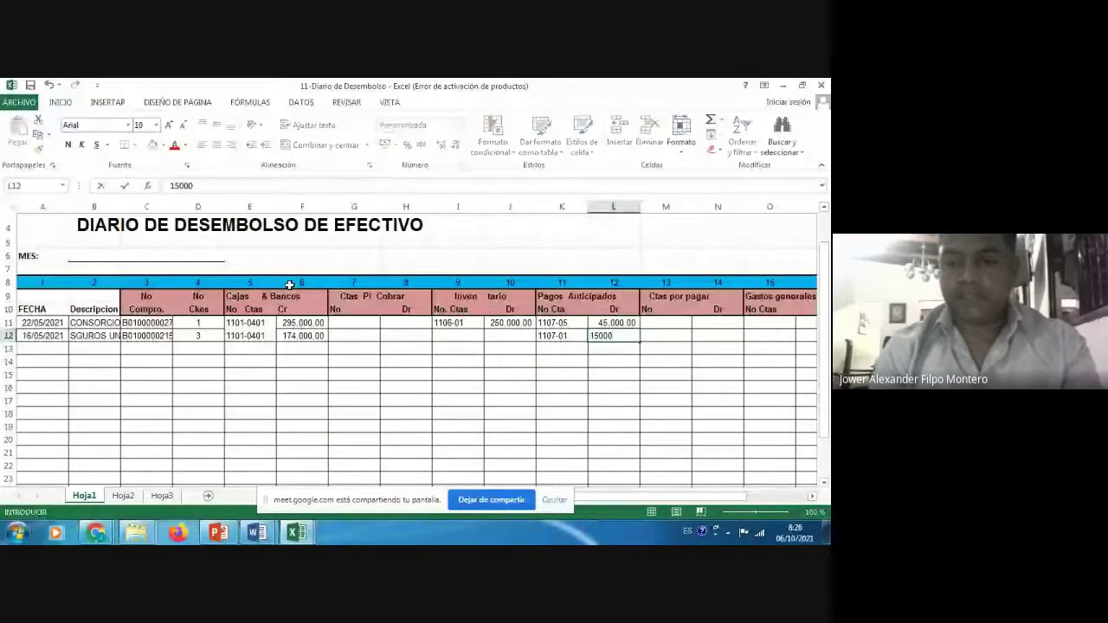
pyautogui.write('0')
pyautogui.press('Return')
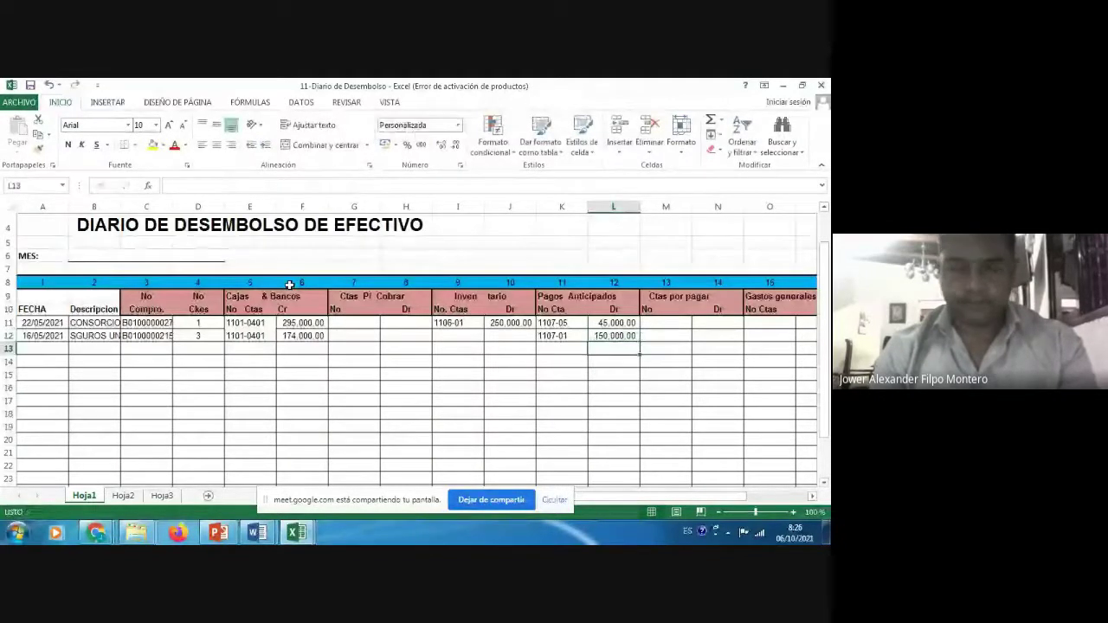
pyautogui.press('Up')
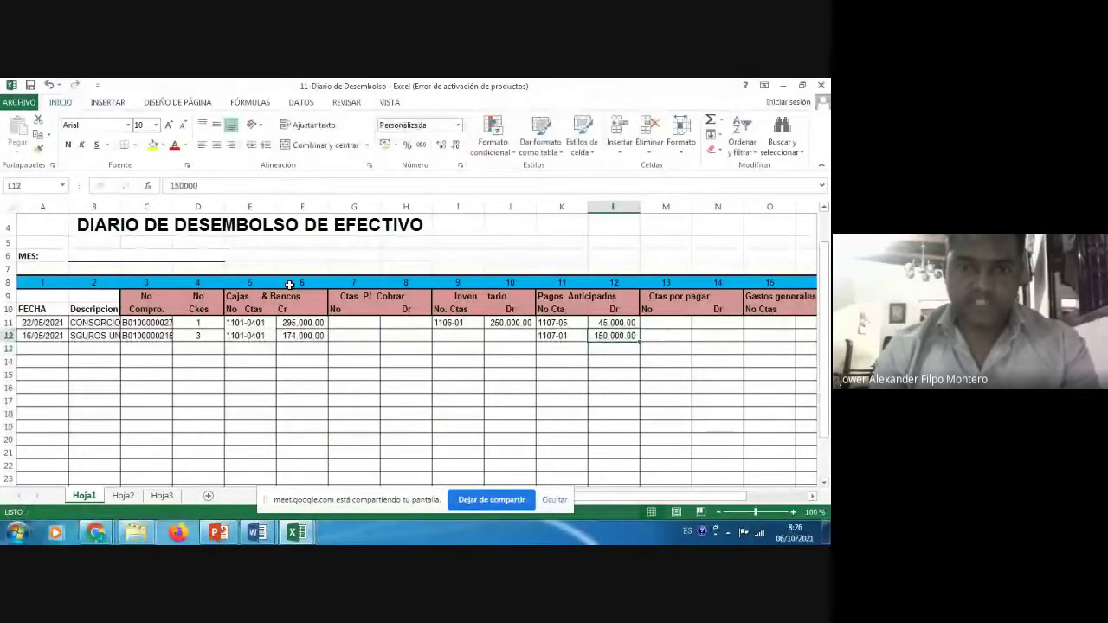
# - Review the insurance payment entry in row 12 from the bank credit to the prepaid debit
pyautogui.press('Left')
pyautogui.press('Left')
pyautogui.press('Left')
pyautogui.press('Left')
pyautogui.press('Left')
pyautogui.press('Left')
pyautogui.press('Right')
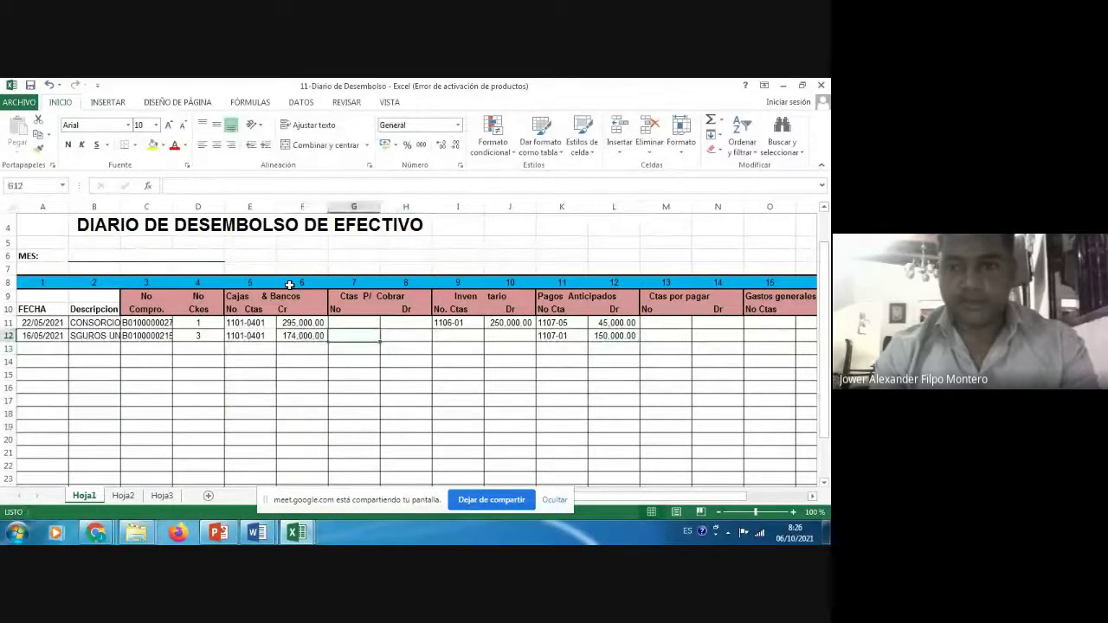
pyautogui.press('Right')
pyautogui.press('Right')
pyautogui.press('Right')
pyautogui.press('Right')
pyautogui.press('Right')
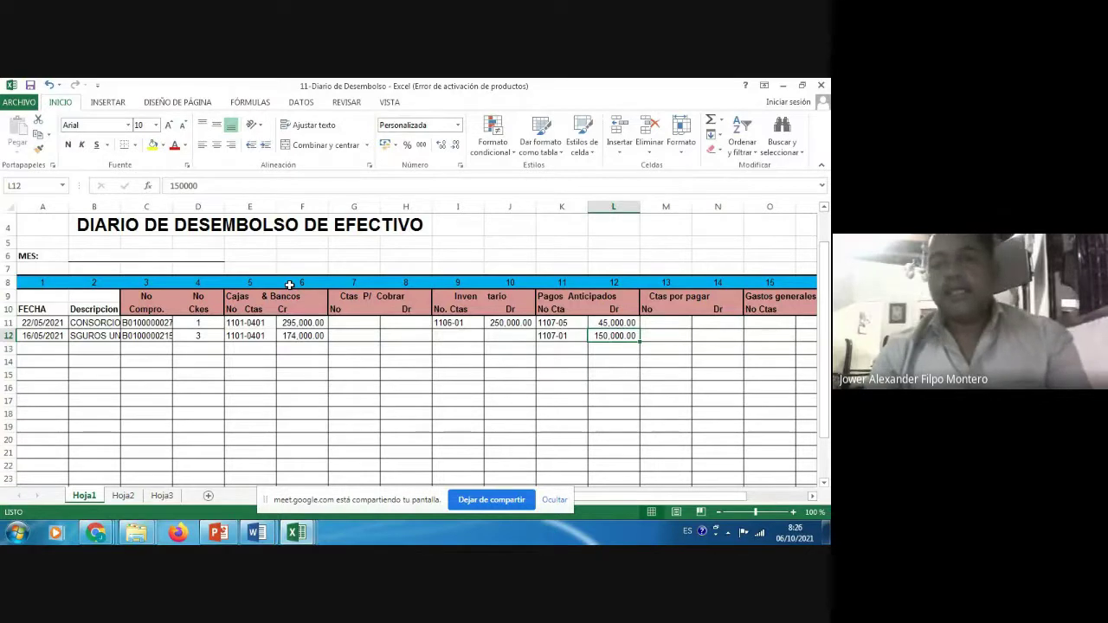
# - Examine the accounts payable and Gastos generales columns, with their headings, for the insurance payment in row 12
pyautogui.press('Right')
pyautogui.press('Right')
pyautogui.press('Right')
pyautogui.press('Right')
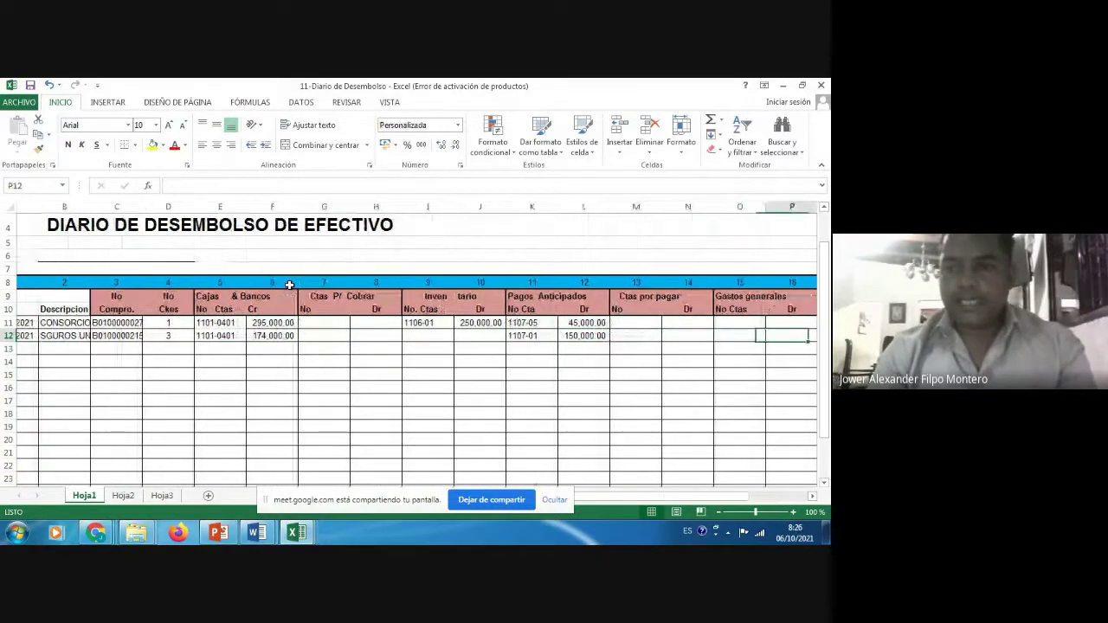
pyautogui.press('Right')
pyautogui.press('Left')
pyautogui.press('Left')
pyautogui.press('Left')
pyautogui.press('Up')
pyautogui.press('Up')
pyautogui.press('Up')
pyautogui.press('Right')
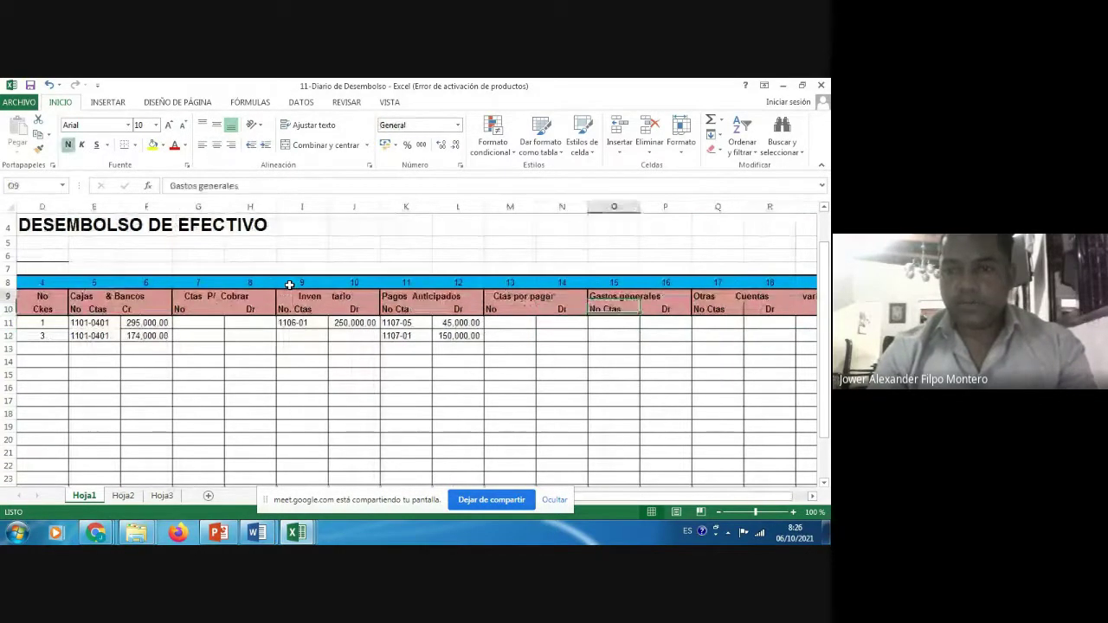
pyautogui.press('Up')
pyautogui.press('Right')
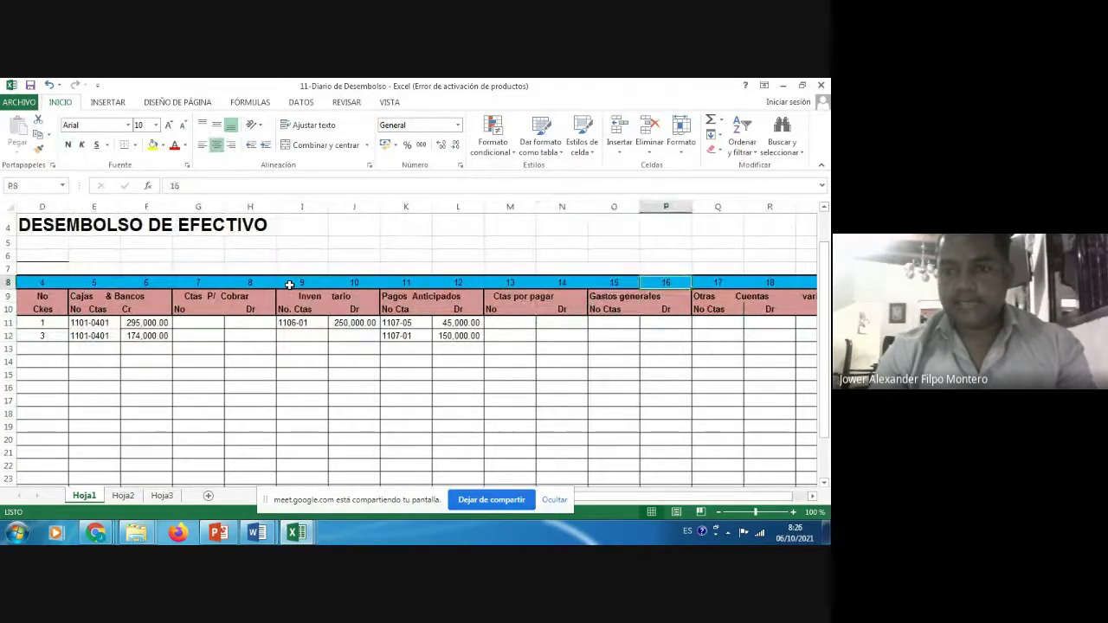
pyautogui.press('Down')
pyautogui.press('Left')
pyautogui.press('Down')
pyautogui.press('Down')
pyautogui.press('Down')
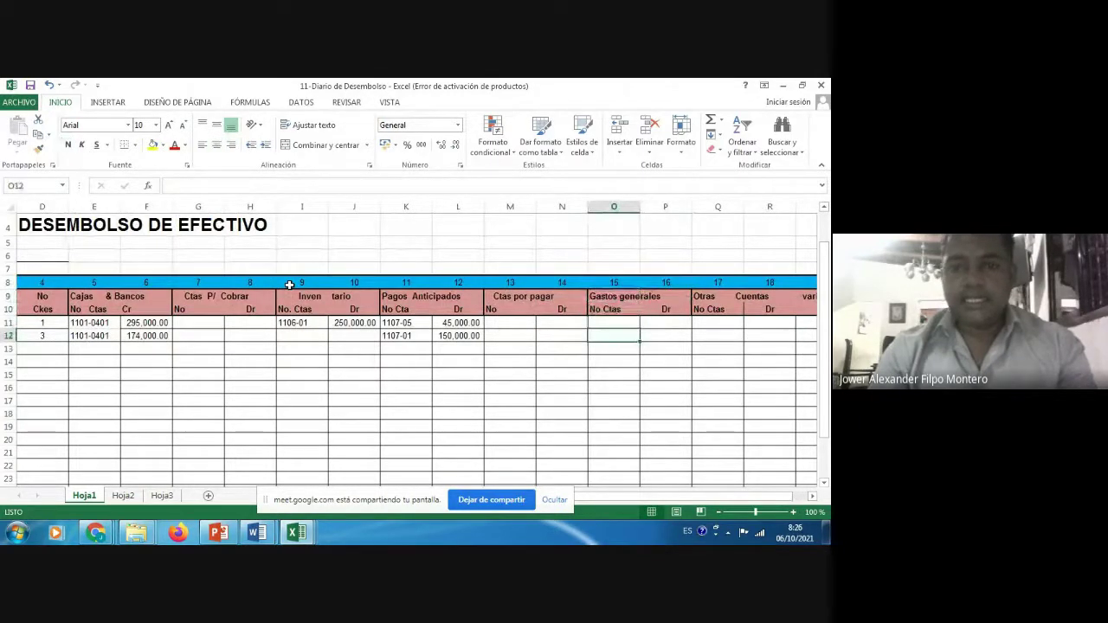
pyautogui.press('Left')
pyautogui.press('Left')
pyautogui.press('Left')
pyautogui.press('Left')
pyautogui.press('Left')
pyautogui.press('Left')
pyautogui.press('Right')
pyautogui.press('Right')
pyautogui.press('Right')
pyautogui.press('Right')
pyautogui.press('Right')
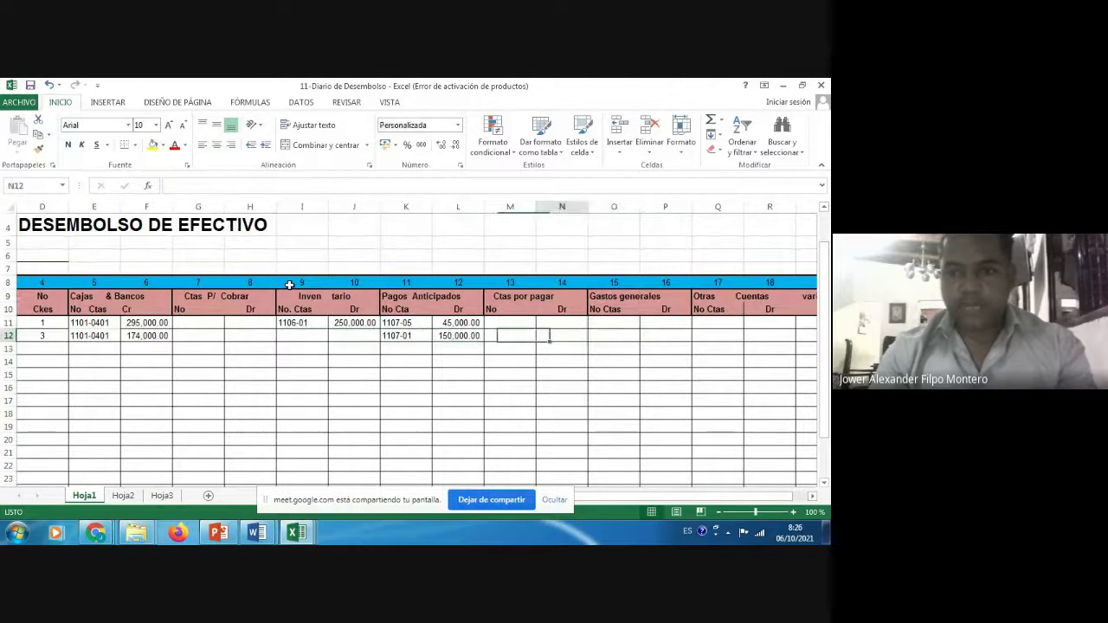
pyautogui.press('Right')
pyautogui.press('Left')
pyautogui.press('Left')
pyautogui.press('Left')
pyautogui.press('Right')
pyautogui.press('Right')
pyautogui.press('Right')
pyautogui.press('Right')
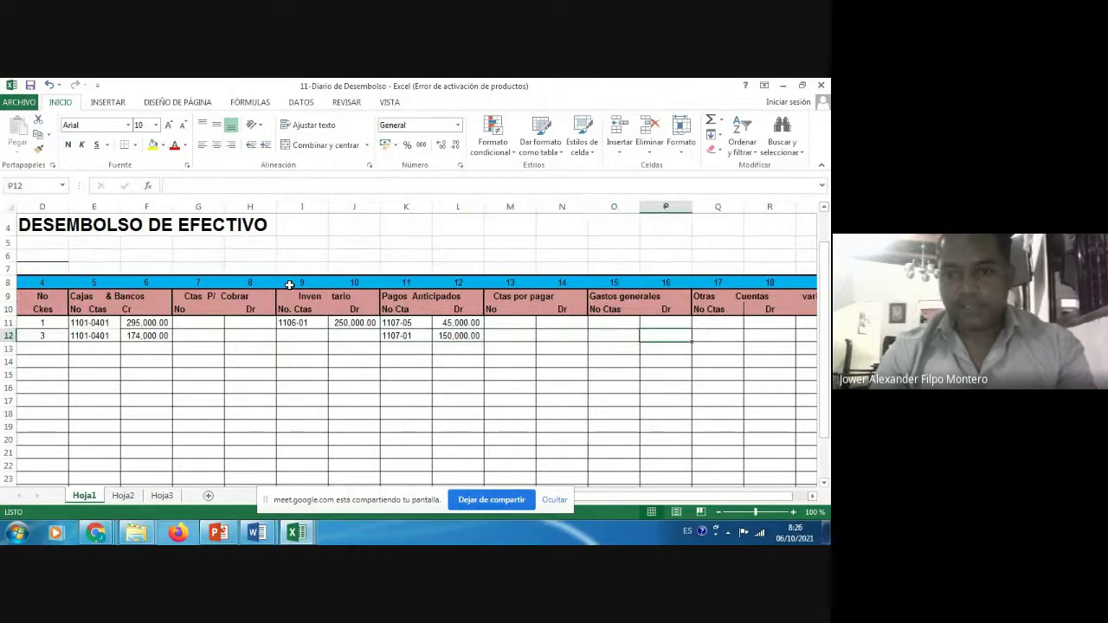
pyautogui.press('Left')
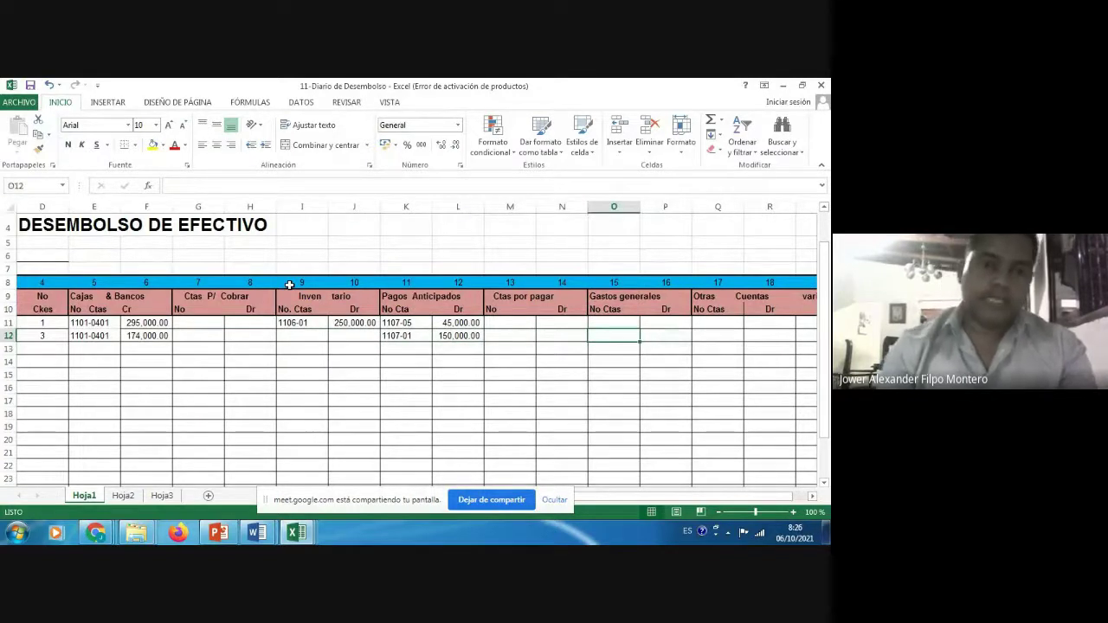
# - Switch to the account catalogue workbook and search it for account 6101
pyautogui.click(297, 532)
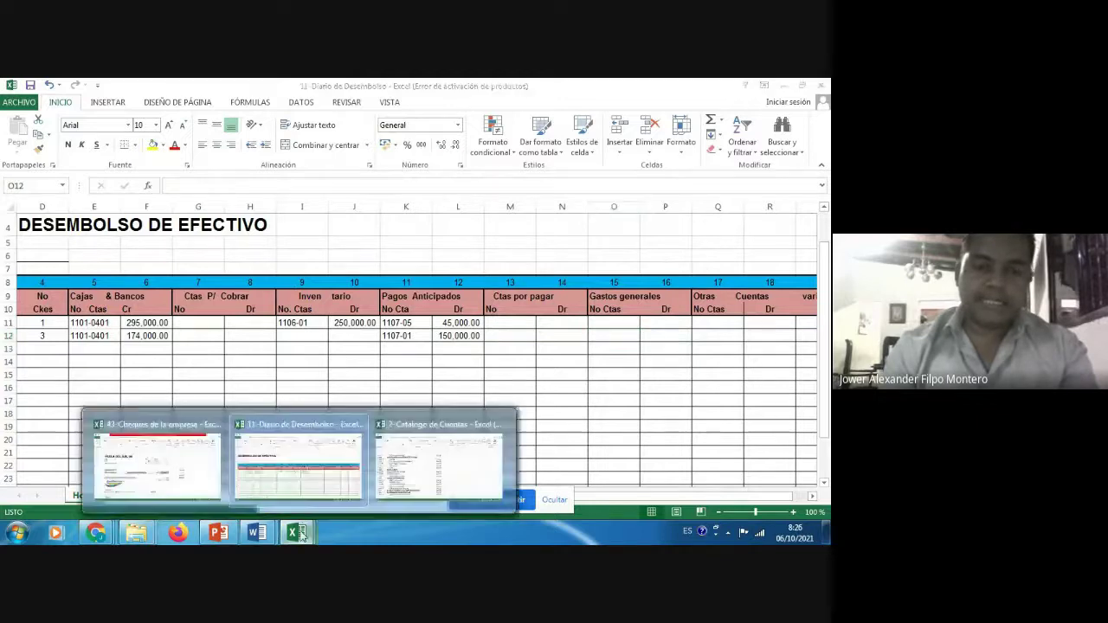
pyautogui.click(422, 475)
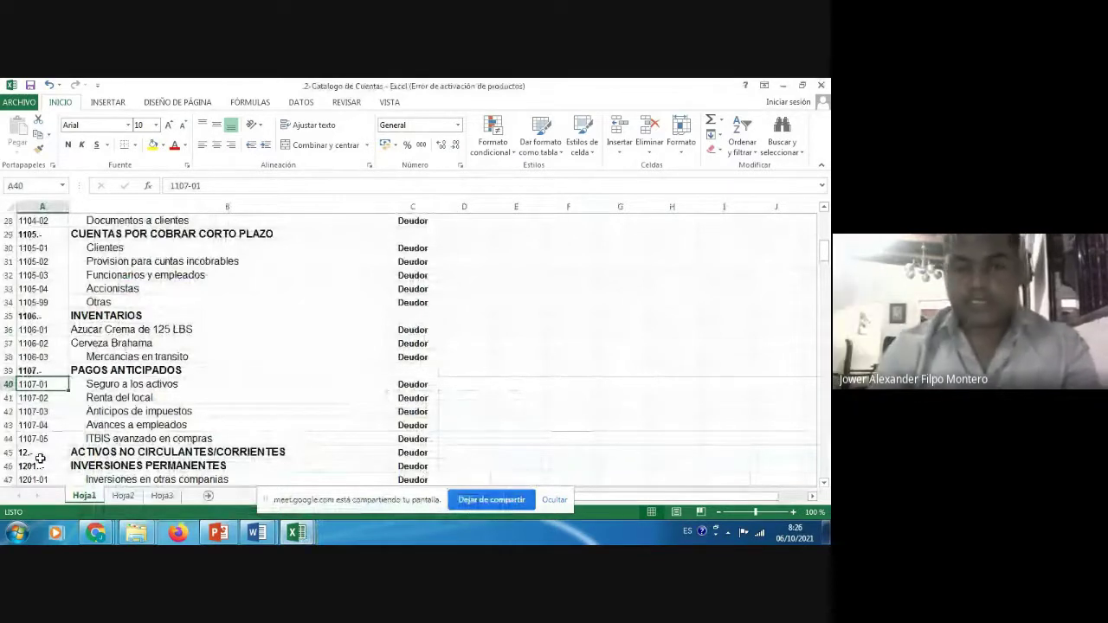
pyautogui.hotkey('ctrl', 'b')
pyautogui.write('6101')
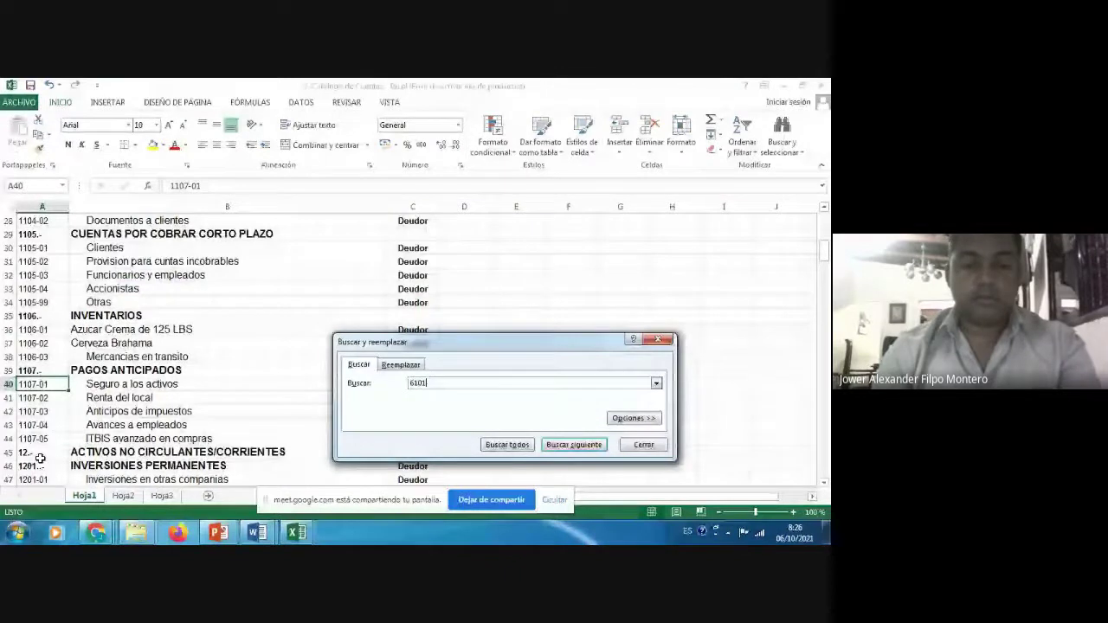
pyautogui.press('Return')
pyautogui.press('Escape')
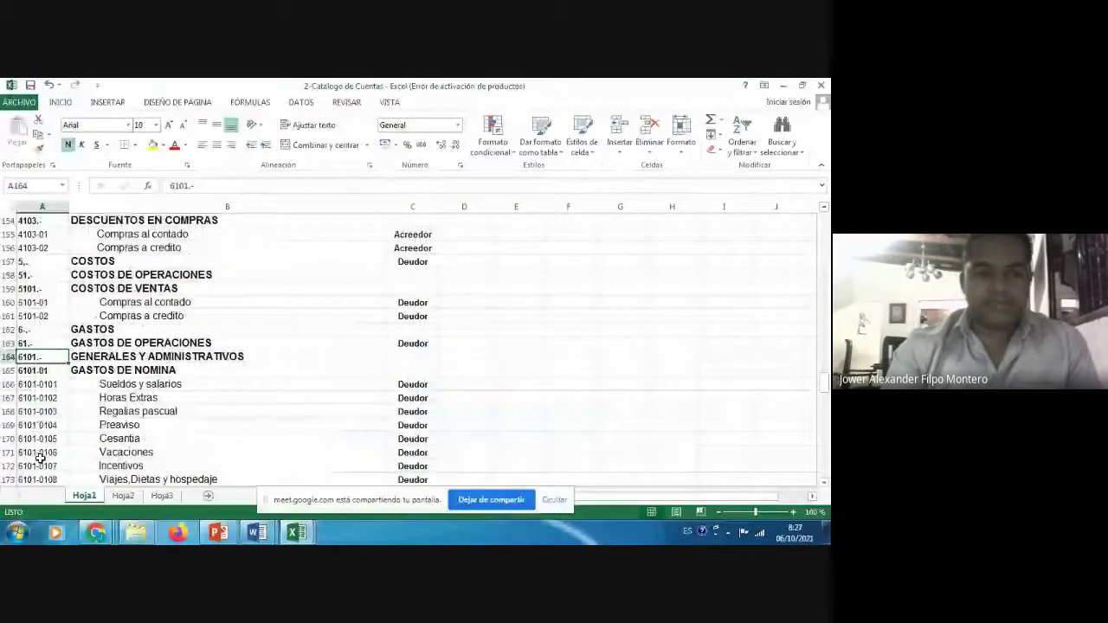
# - Read through the general and administrative expense accounts from 6101 down to the Consultorias group
pyautogui.press('Down')
pyautogui.press('Down')
pyautogui.press('Down')
pyautogui.press('Down')
pyautogui.press('Down')
pyautogui.press('Down')
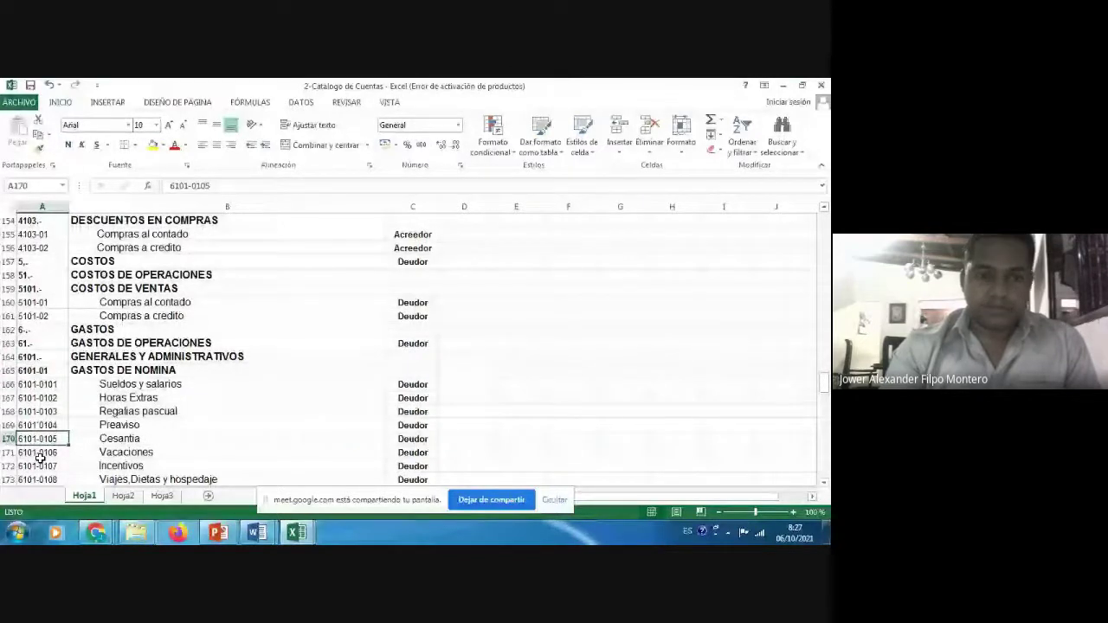
pyautogui.press('Down')
pyautogui.press('Down')
pyautogui.press('Down')
pyautogui.press('Down')
pyautogui.press('Down')
pyautogui.press('Down')
pyautogui.press('Down')
pyautogui.press('Down')
pyautogui.press('Down')
pyautogui.press('Down')
pyautogui.press('Down')
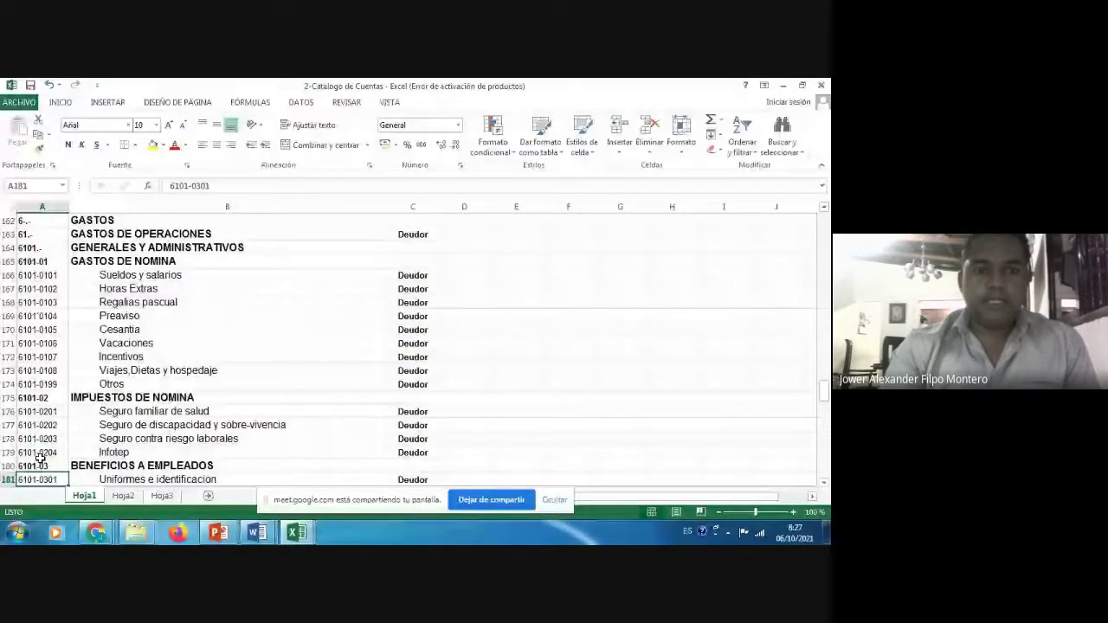
pyautogui.press('Down')
pyautogui.press('Down')
pyautogui.press('Down')
pyautogui.press('Down')
pyautogui.press('Down')
pyautogui.press('Down')
pyautogui.press('Down')
pyautogui.press('Down')
pyautogui.press('Down')
pyautogui.press('Down')
pyautogui.press('Down')
pyautogui.press('Down')
pyautogui.press('Down')
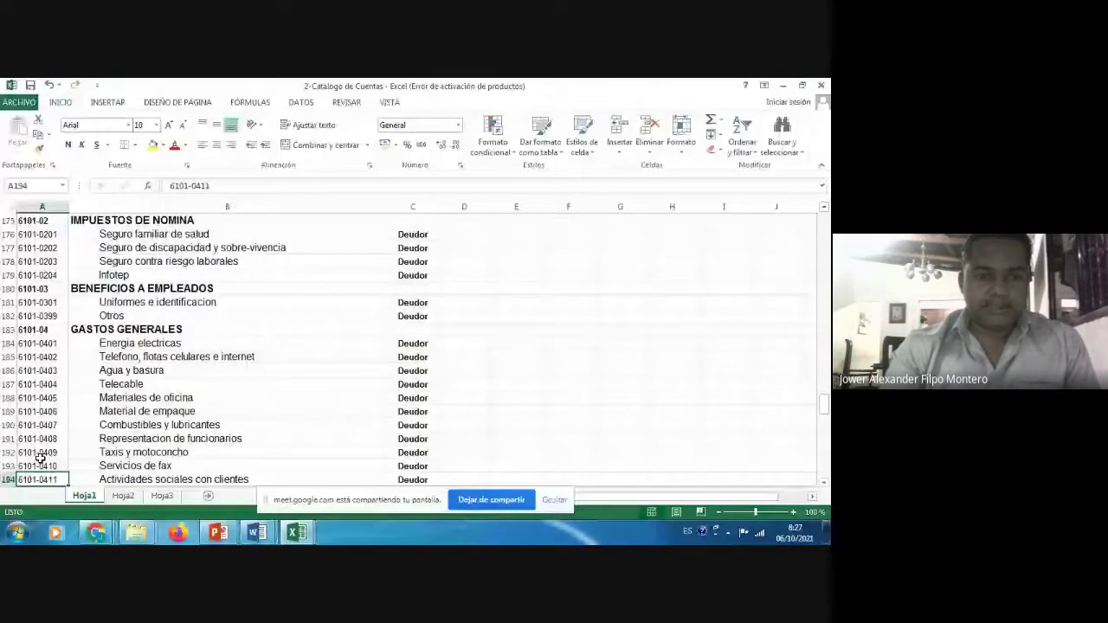
pyautogui.press('Down')
pyautogui.press('Down')
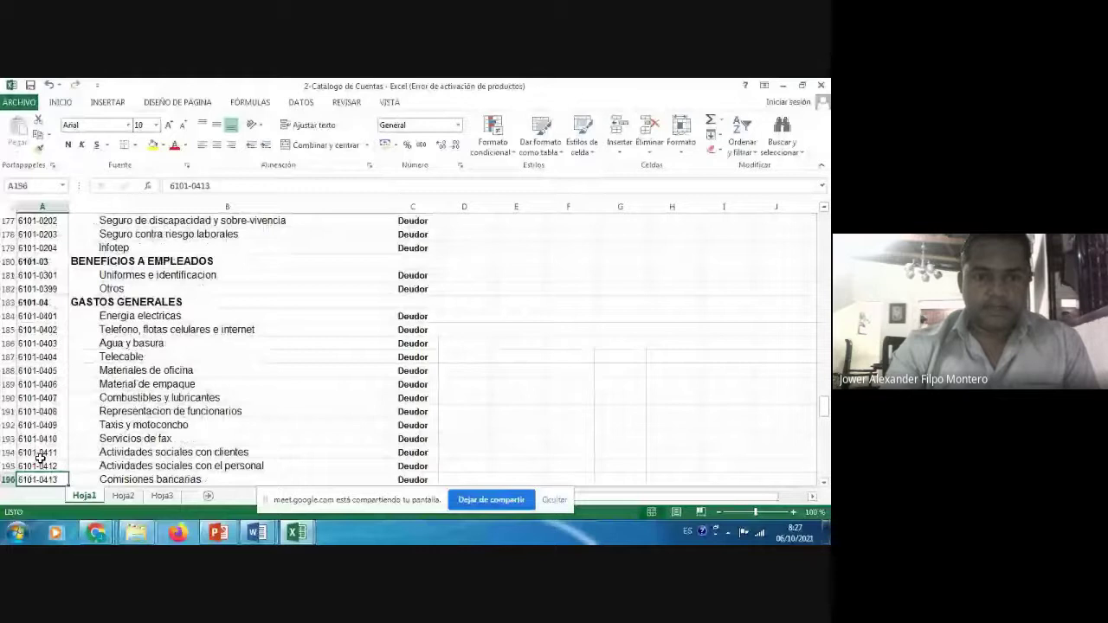
pyautogui.press('Down')
pyautogui.press('Down')
pyautogui.press('Down')
pyautogui.press('Down')
pyautogui.press('Down')
pyautogui.press('Down')
pyautogui.press('Down')
pyautogui.press('Down')
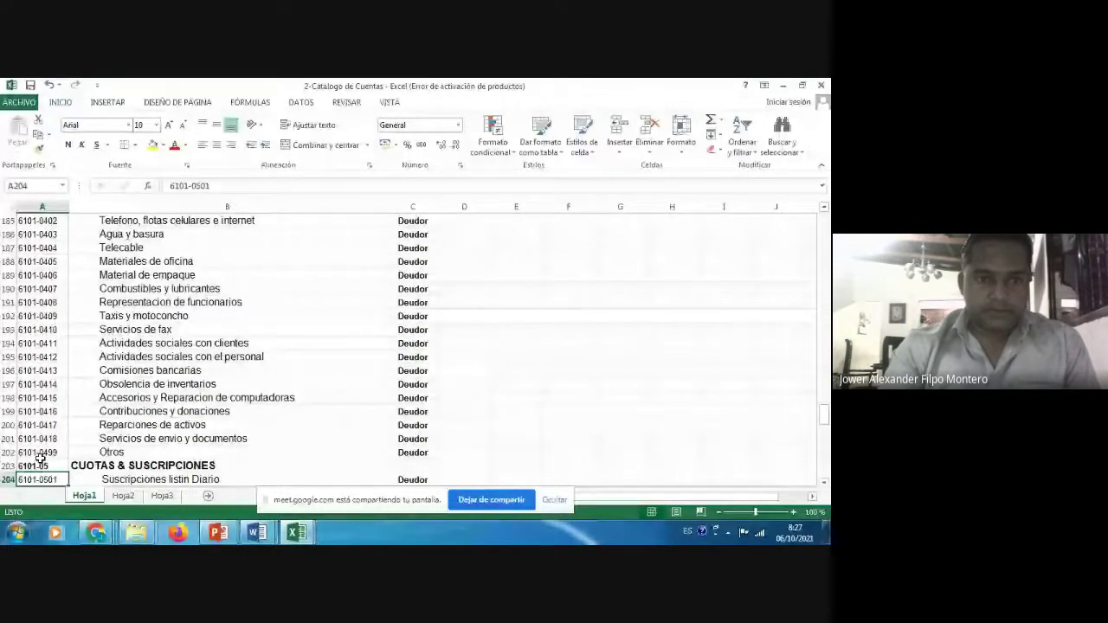
pyautogui.press('Down')
pyautogui.press('Down')
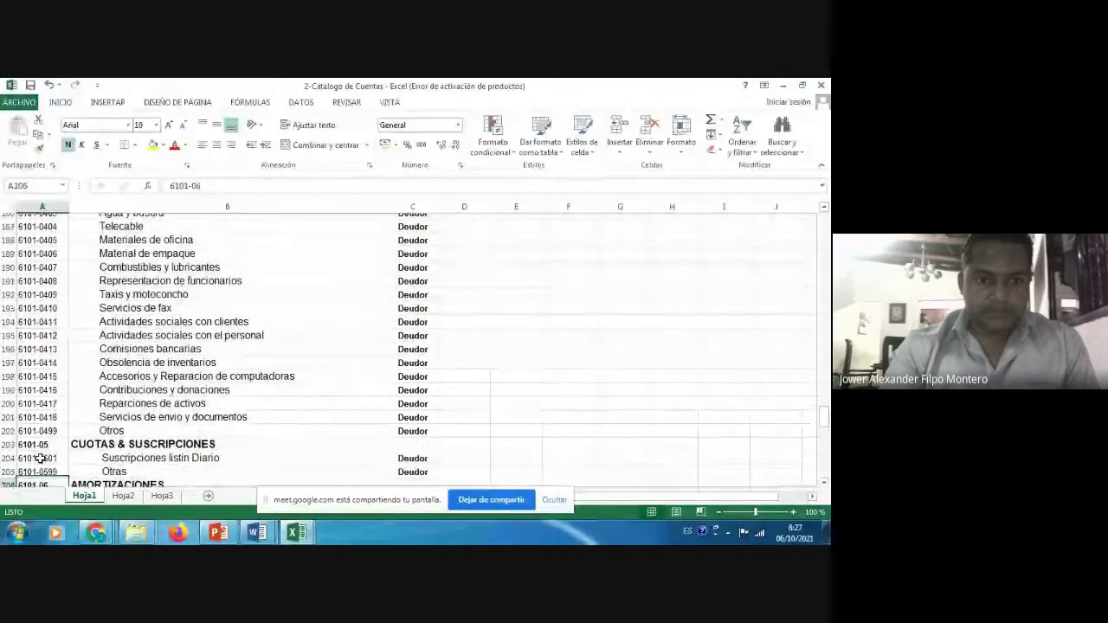
pyautogui.press('Down')
pyautogui.press('Down')
pyautogui.press('Down')
pyautogui.press('Down')
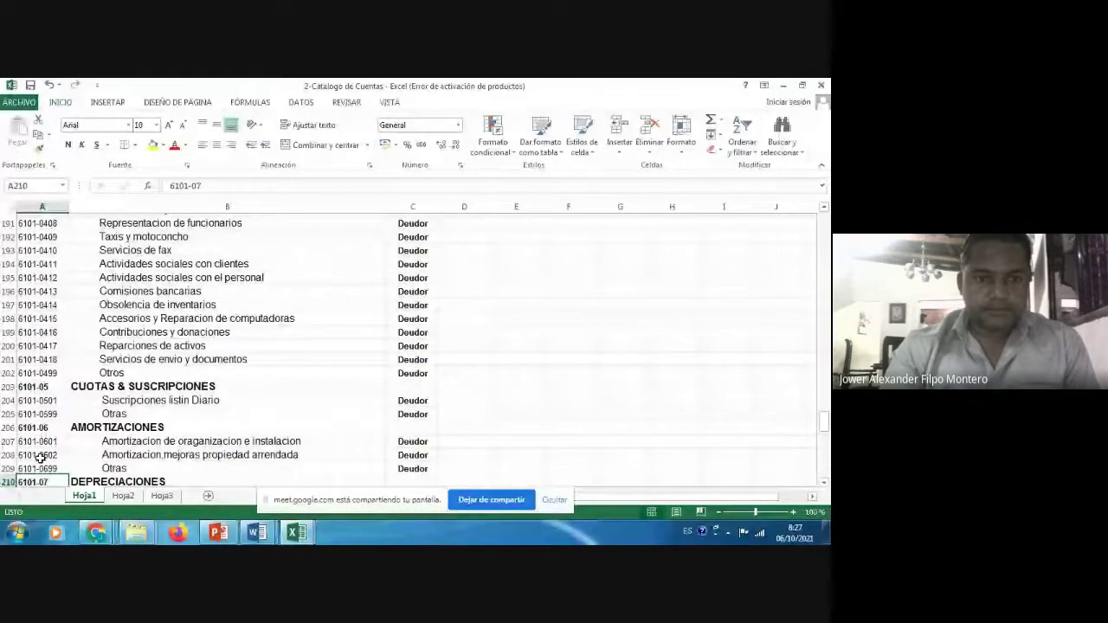
pyautogui.press('Down')
pyautogui.press('Down')
pyautogui.press('Down')
pyautogui.press('Down')
pyautogui.press('Down')
pyautogui.press('Down')
pyautogui.press('Down')
pyautogui.press('Down')
pyautogui.press('Down')
pyautogui.press('Down')
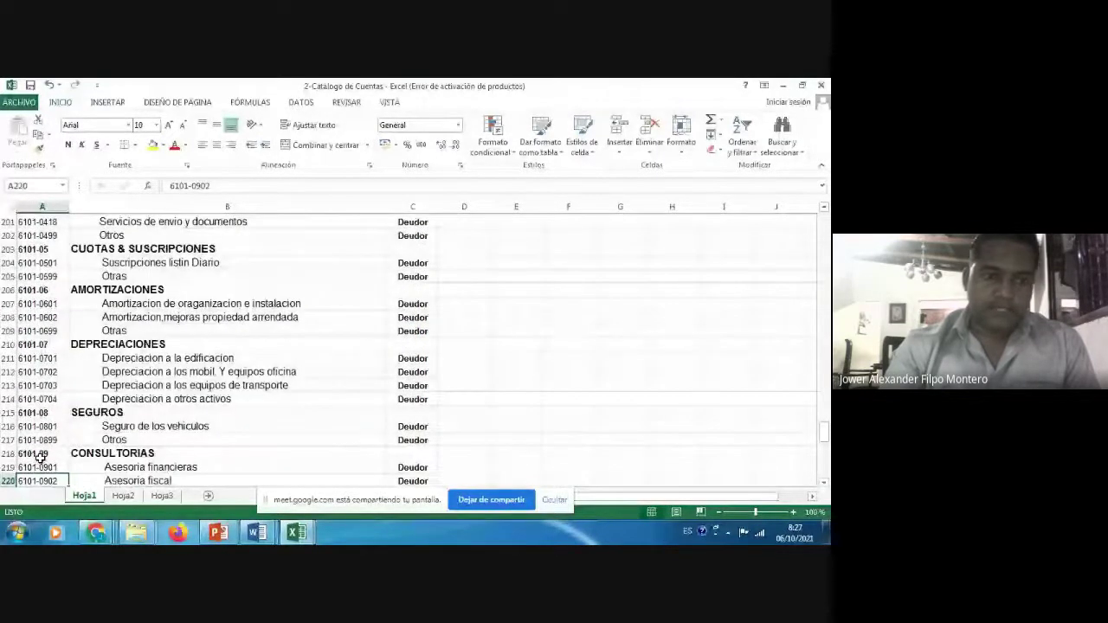
# - Examine the Seguros accounts under 6101-08 and select the Seguro de los vehiculos account name
pyautogui.click(40, 454)
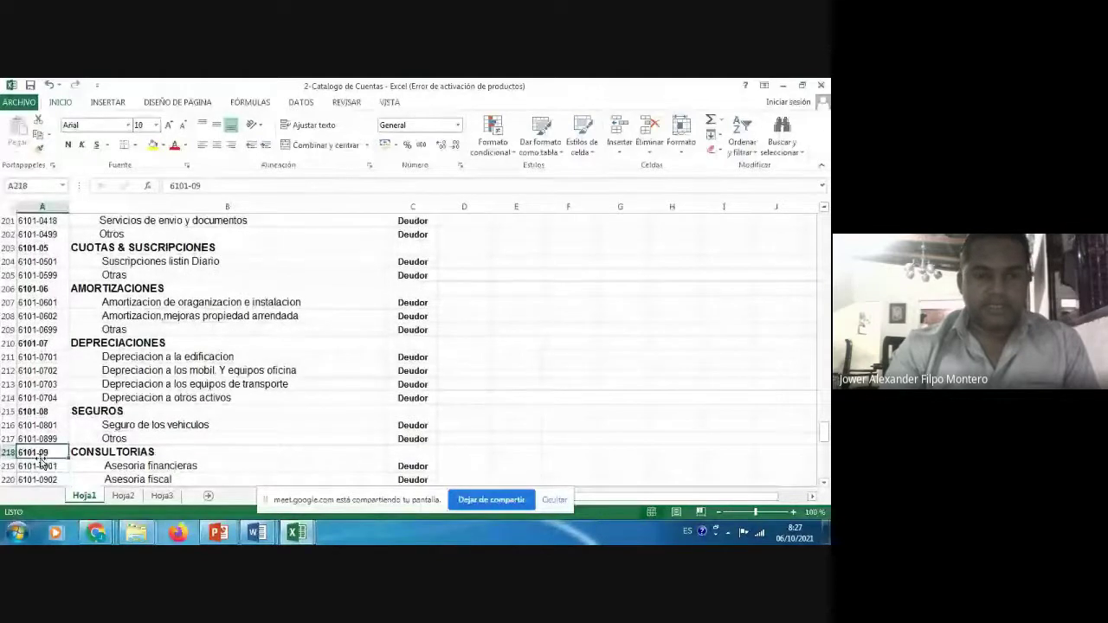
pyautogui.scroll(-1, 40, 463)
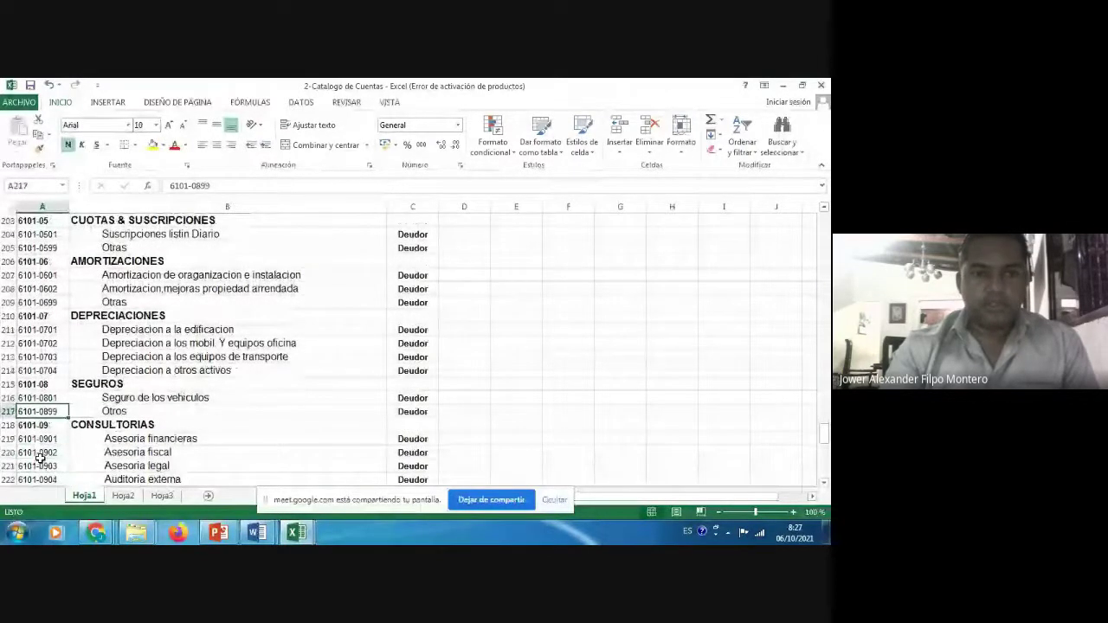
pyautogui.press('Up')
pyautogui.press('Up')
pyautogui.press('Up')
pyautogui.hotkey('shift', 'Right')
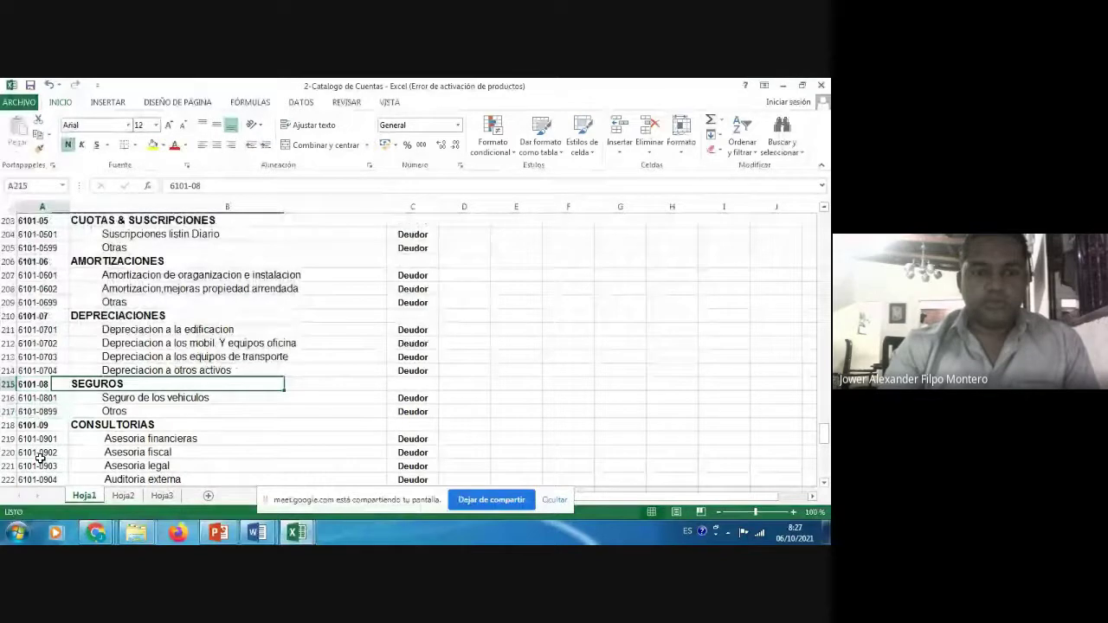
pyautogui.press('Down')
pyautogui.press('Right')
pyautogui.press('Right')
pyautogui.press('Left')
pyautogui.press('Left')
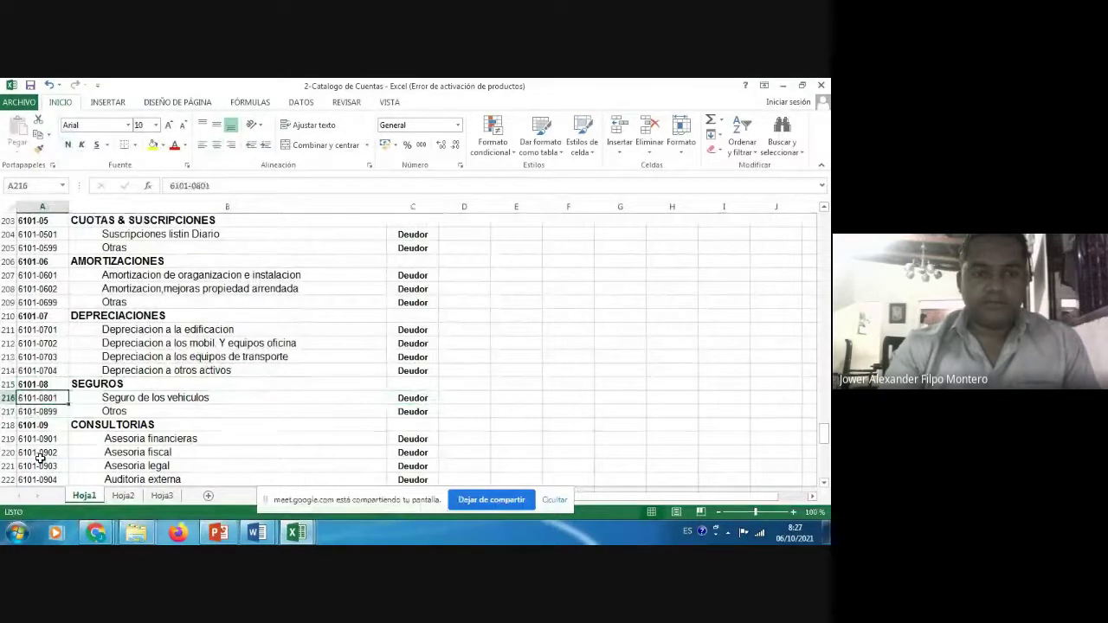
pyautogui.press('Right')
pyautogui.press('Right')
pyautogui.press('Right')
pyautogui.press('Left')
pyautogui.press('Left')
pyautogui.press('Left')
pyautogui.hotkey('shift', 'Right')
pyautogui.hotkey('shift', 'Left')
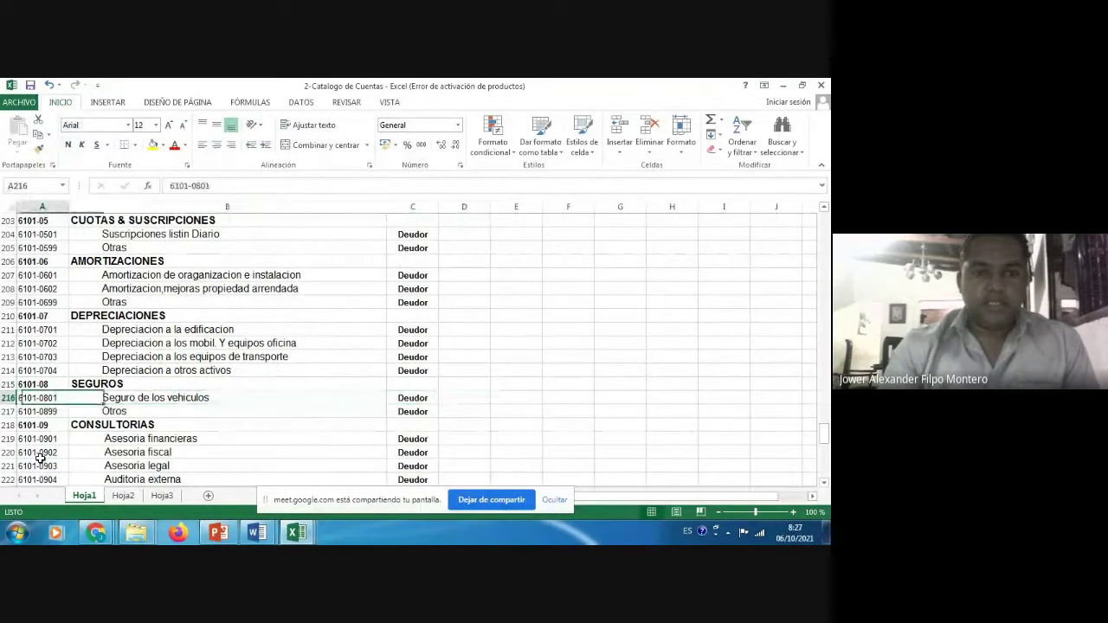
pyautogui.click(139, 400)
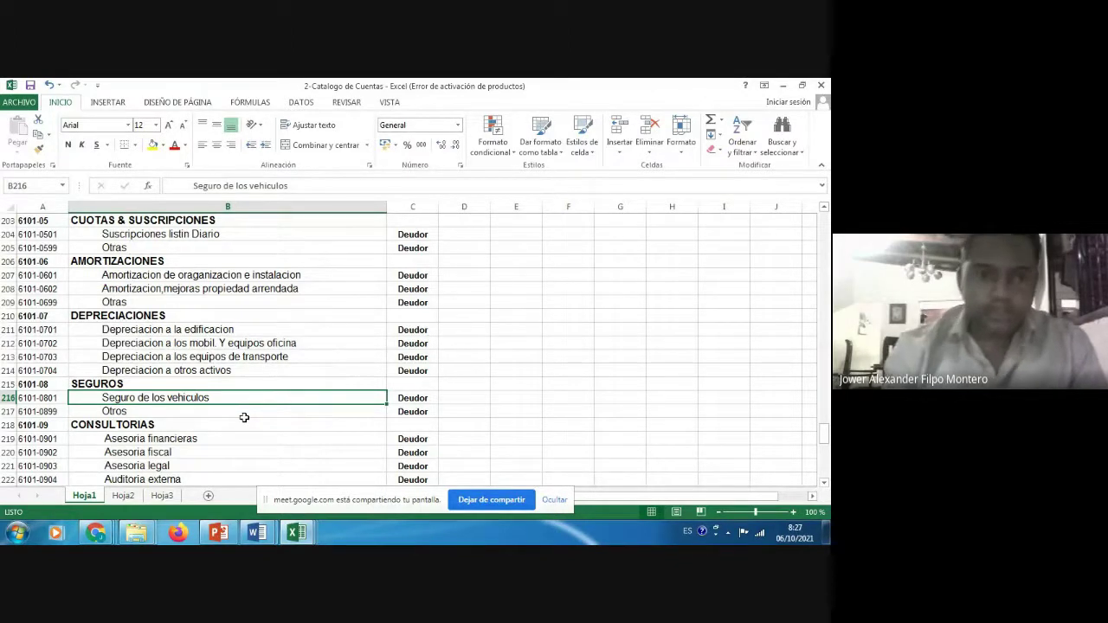
# - Insert a row above the Otros account in the Seguros group and enter account code 6101-0802 in it
pyautogui.rightClick(9, 412)
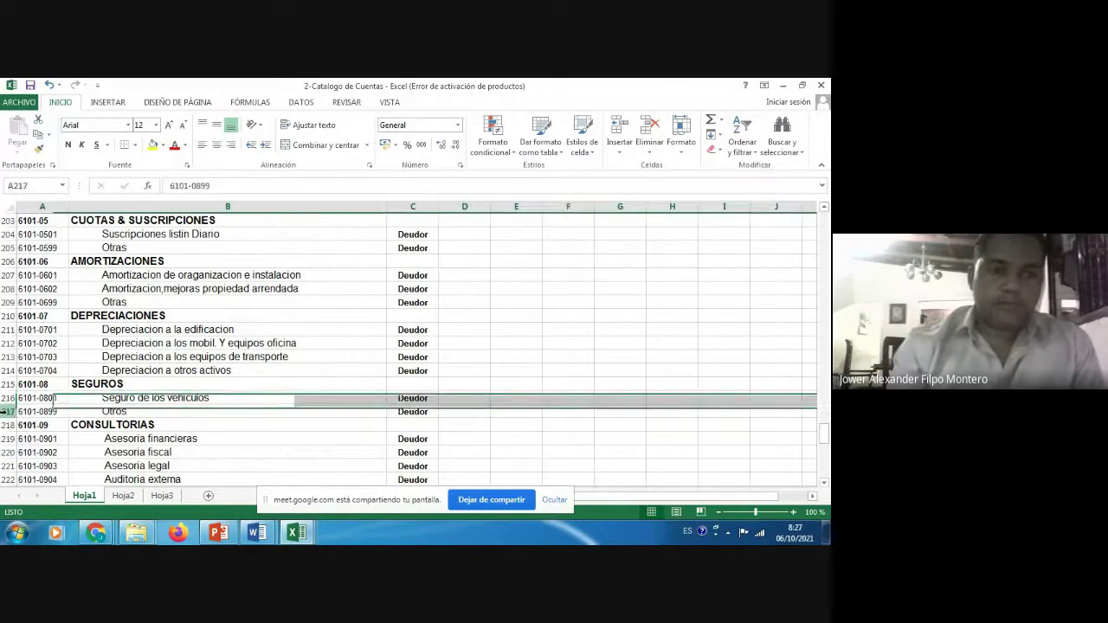
pyautogui.click(69, 309)
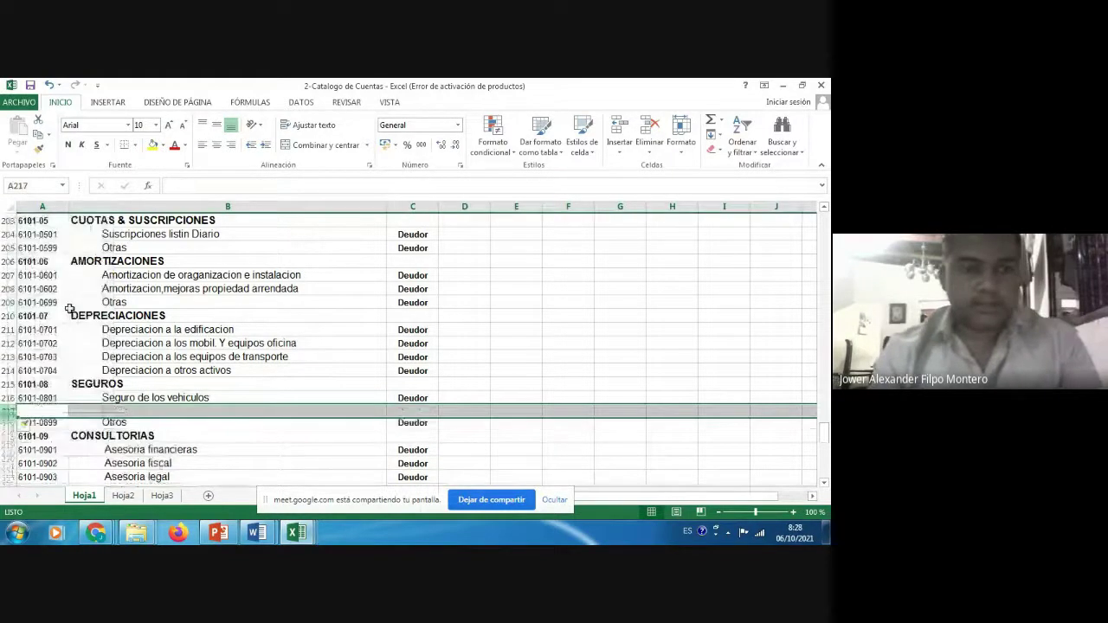
pyautogui.press('Up')
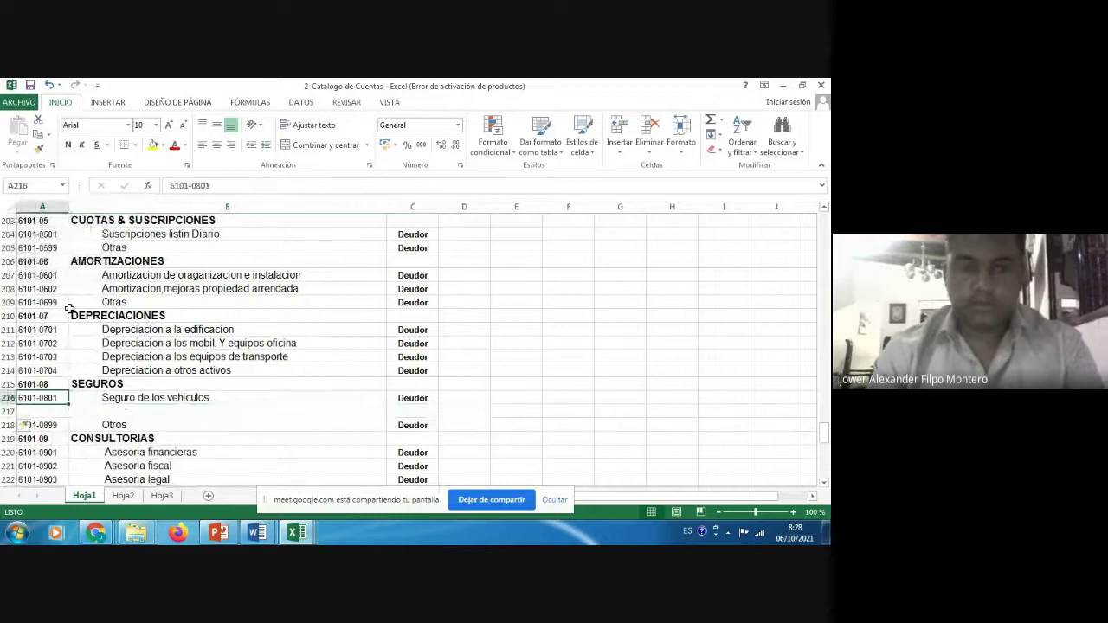
pyautogui.hotkey('ctrl', 'c')
pyautogui.press('Down')
pyautogui.write('6101-080')
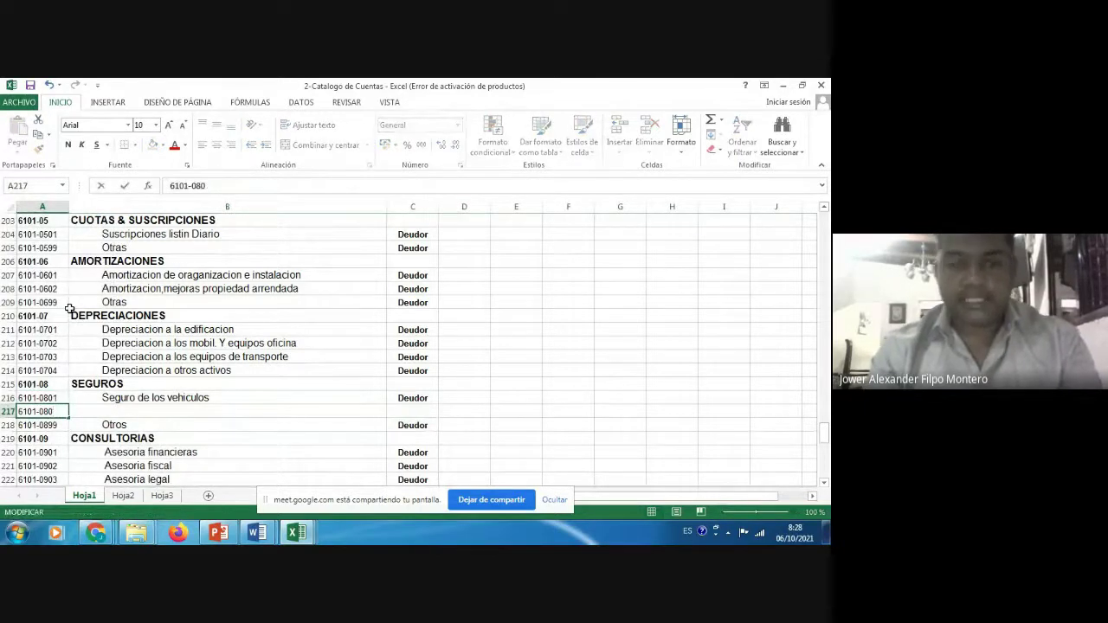
pyautogui.write('2')
pyautogui.press('Return')
pyautogui.press('Up')
# - Name account 6101-0802 Seguros Generales, reusing the indented text of the vehicle insurance account above it
pyautogui.press('Right')
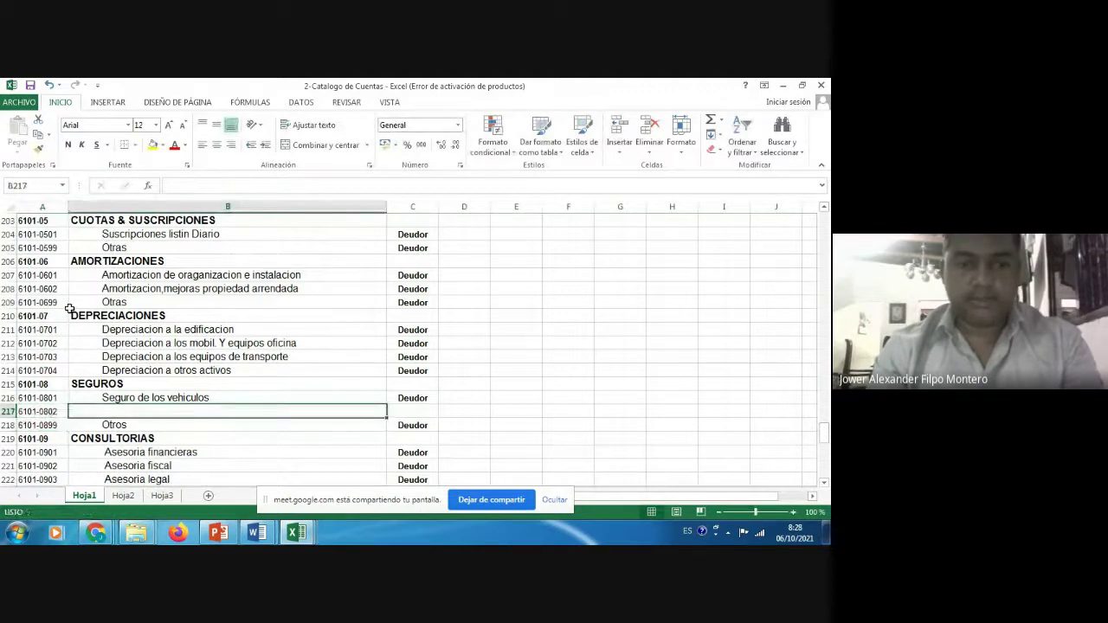
pyautogui.write('s')
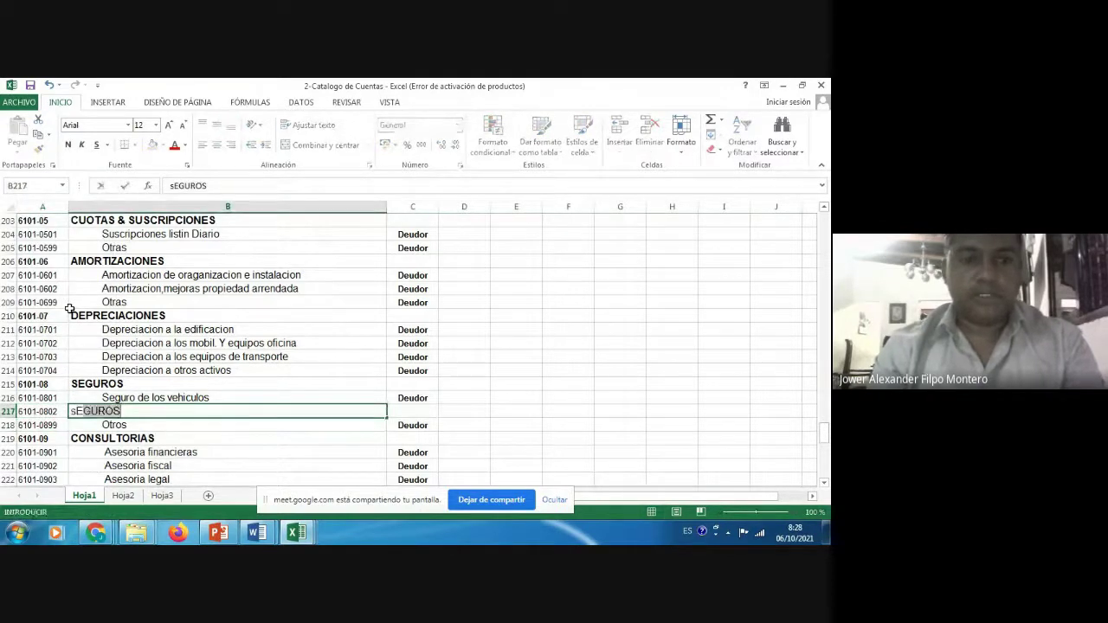
pyautogui.press('Up')
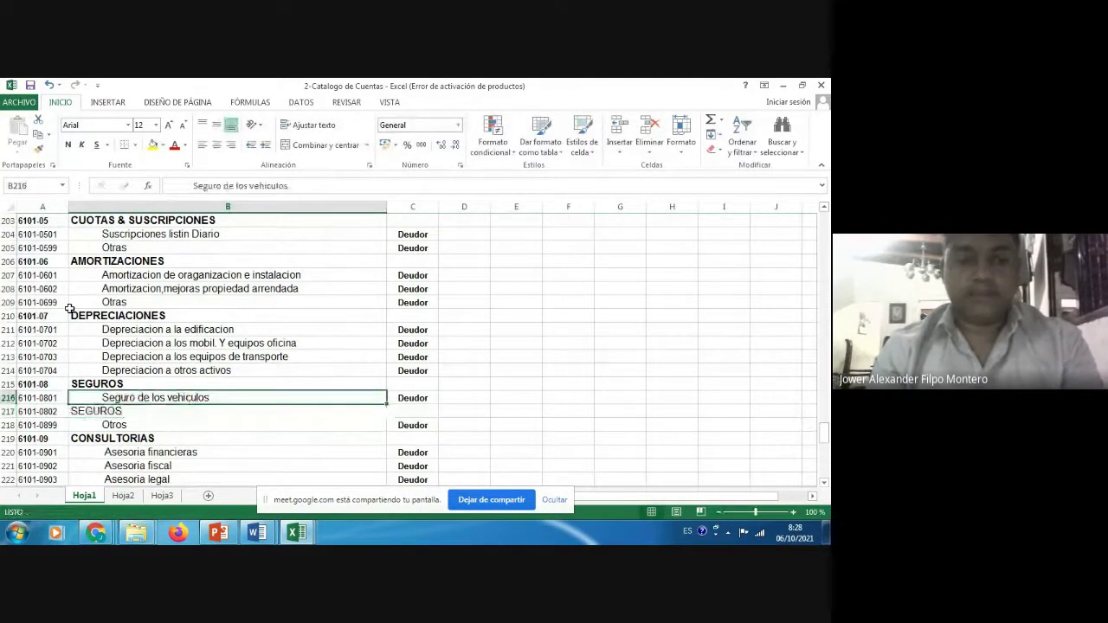
pyautogui.press('Down')
pyautogui.hotkey('ctrl', 'd')
pyautogui.press('F2')
pyautogui.press('BackSpace')
pyautogui.press('BackSpace')
pyautogui.press('BackSpace')
pyautogui.press('BackSpace')
pyautogui.press('BackSpace')
pyautogui.press('BackSpace')
pyautogui.press('BackSpace')
pyautogui.press('BackSpace')
pyautogui.press('BackSpace')
pyautogui.press('BackSpace')
pyautogui.press('BackSpace')
pyautogui.press('BackSpace')
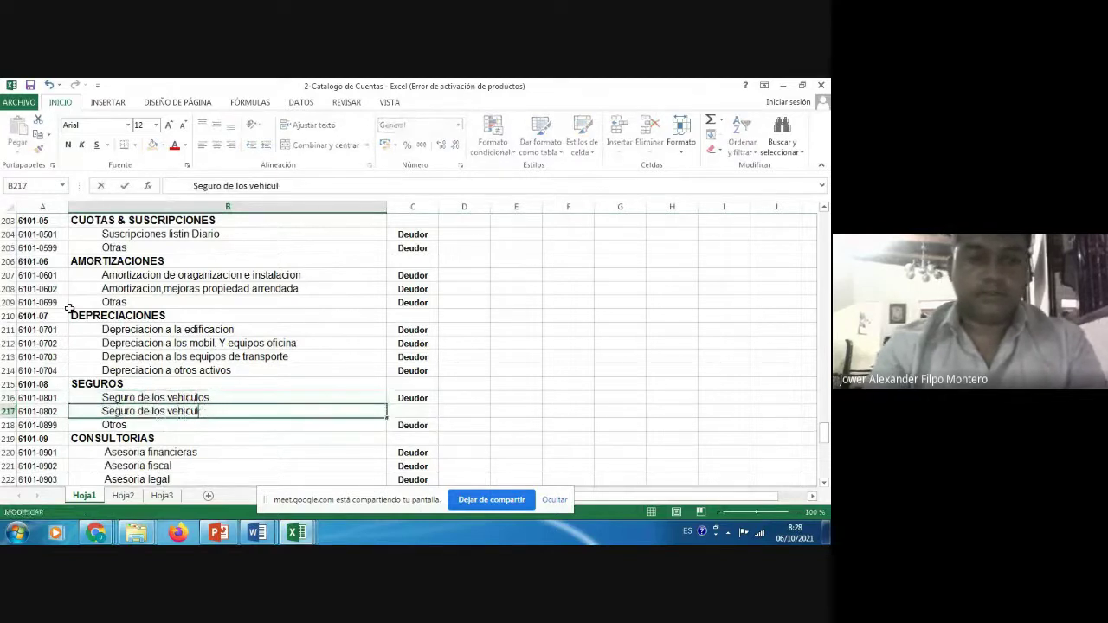
pyautogui.press('BackSpace')
pyautogui.press('BackSpace')
pyautogui.press('BackSpace')
pyautogui.press('BackSpace')
pyautogui.press('BackSpace')
pyautogui.write('SeguroS')
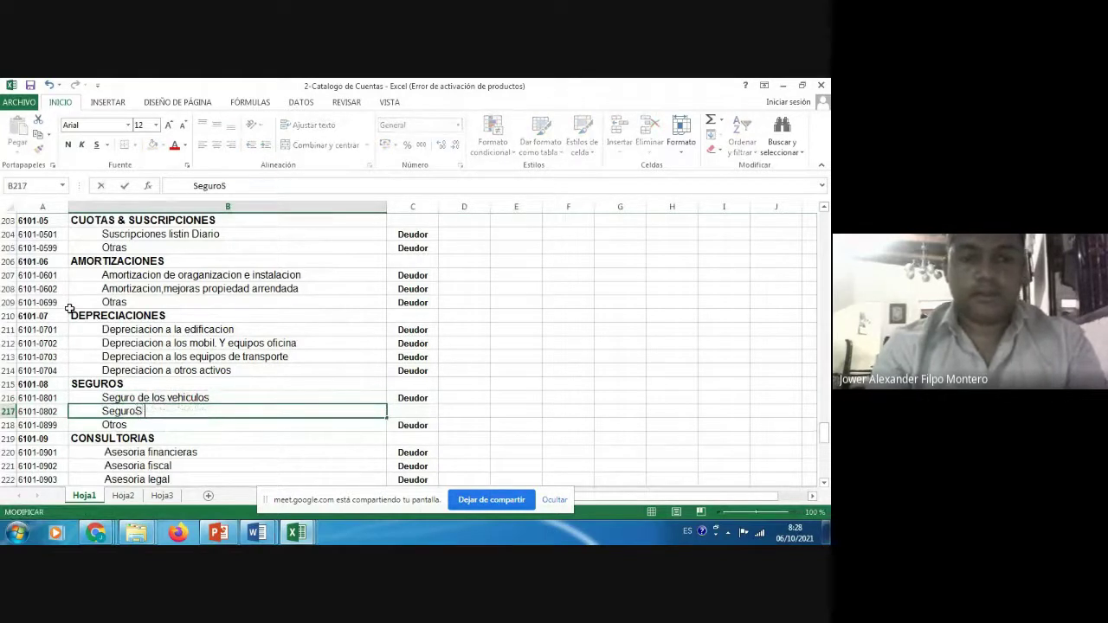
pyautogui.press('BackSpace')
pyautogui.write('s ')
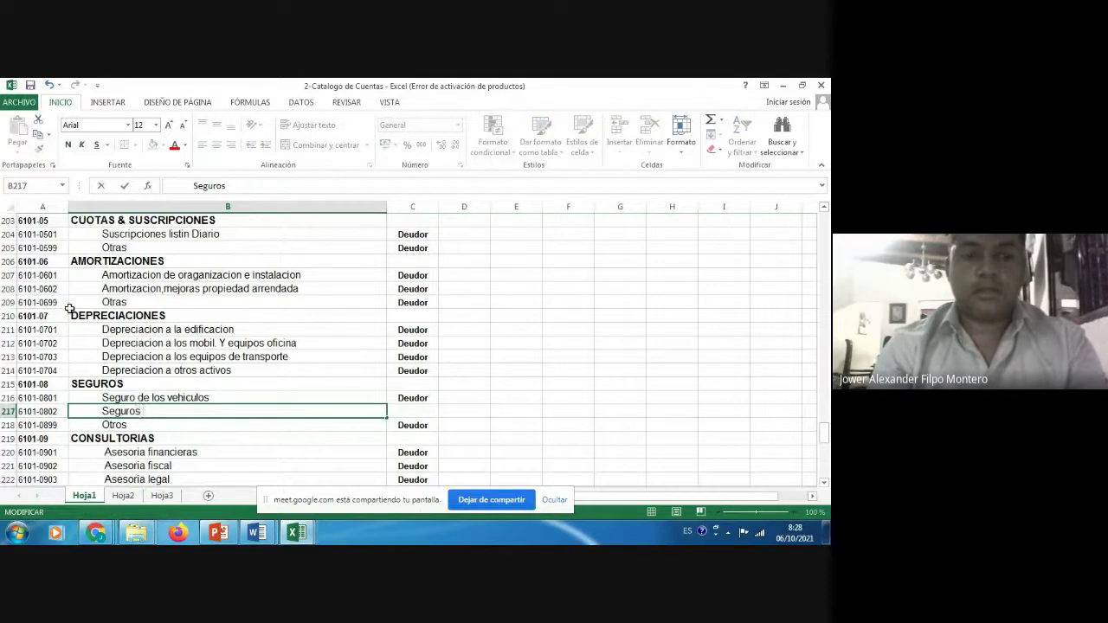
pyautogui.write('g')
pyautogui.press('BackSpace')
pyautogui.write('Gene')
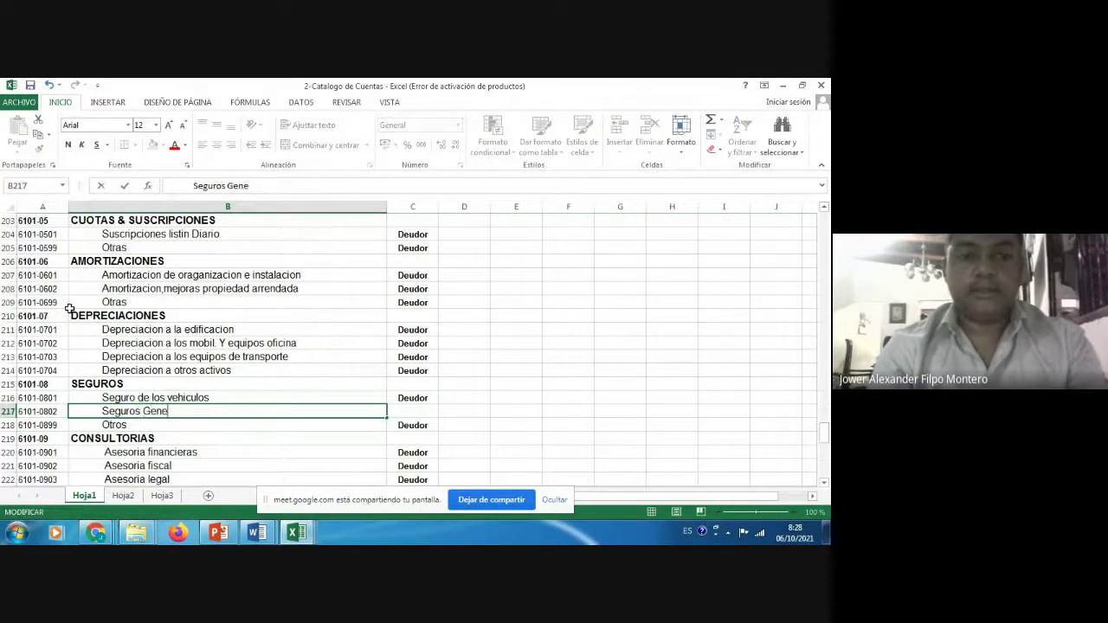
pyautogui.write('rales')
pyautogui.press('Return')
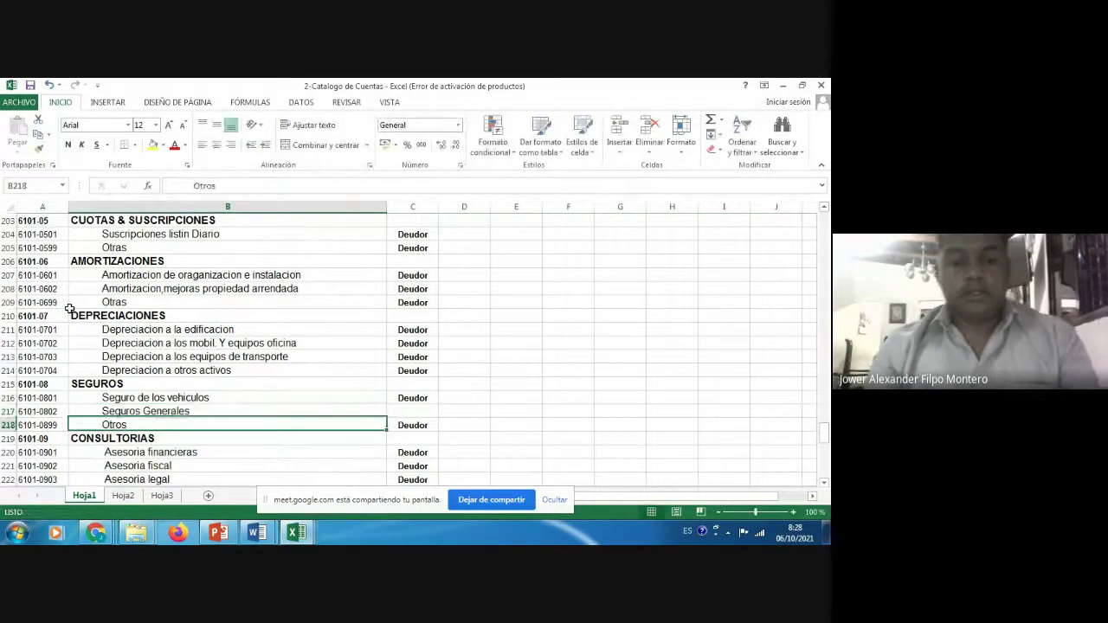
# - Copy account code 6101-0802 from the catalogue into the Gastos generales account number cell of row 12 in the Diario de Desembolso workbook
pyautogui.press('Up')
pyautogui.press('Right')
pyautogui.press('Left')
pyautogui.press('Left')
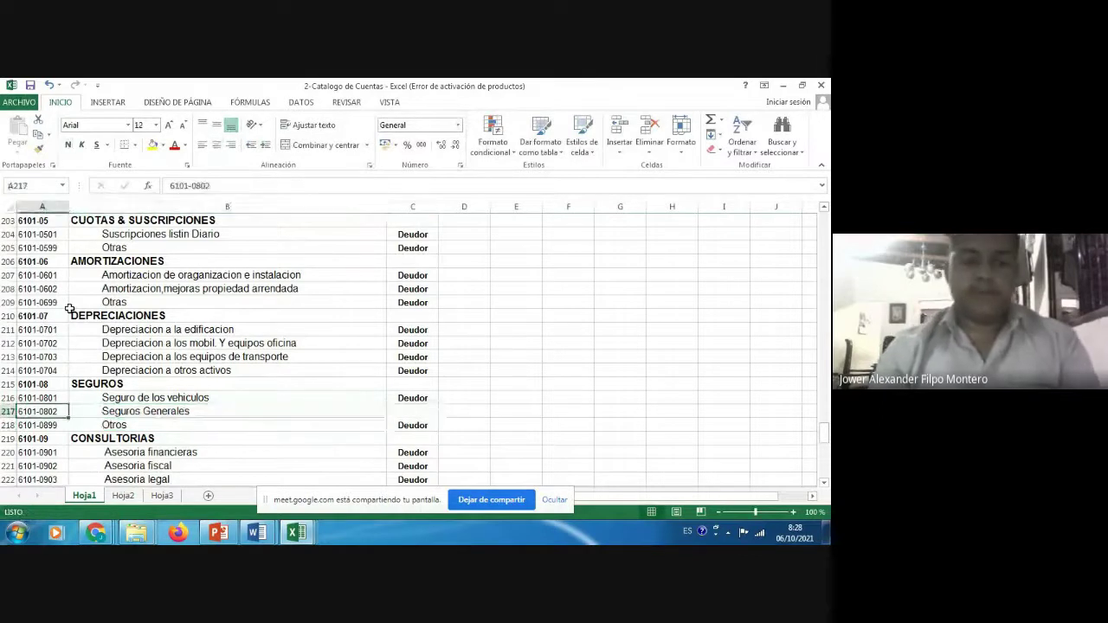
pyautogui.hotkey('ctrl', 'c')
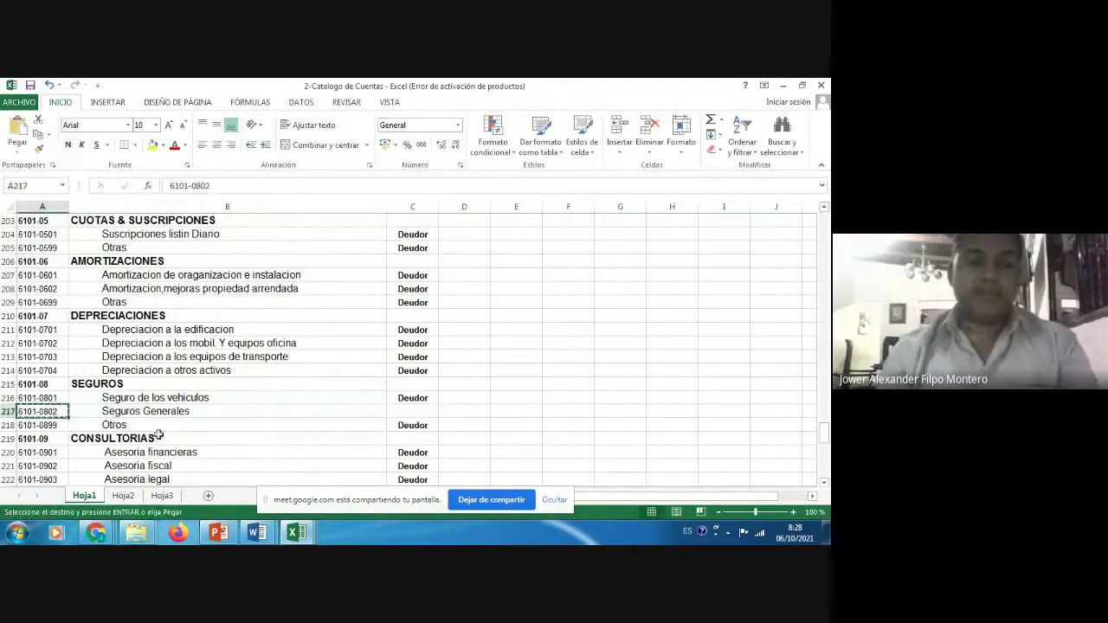
pyautogui.hotkey('alt', 'Tab')
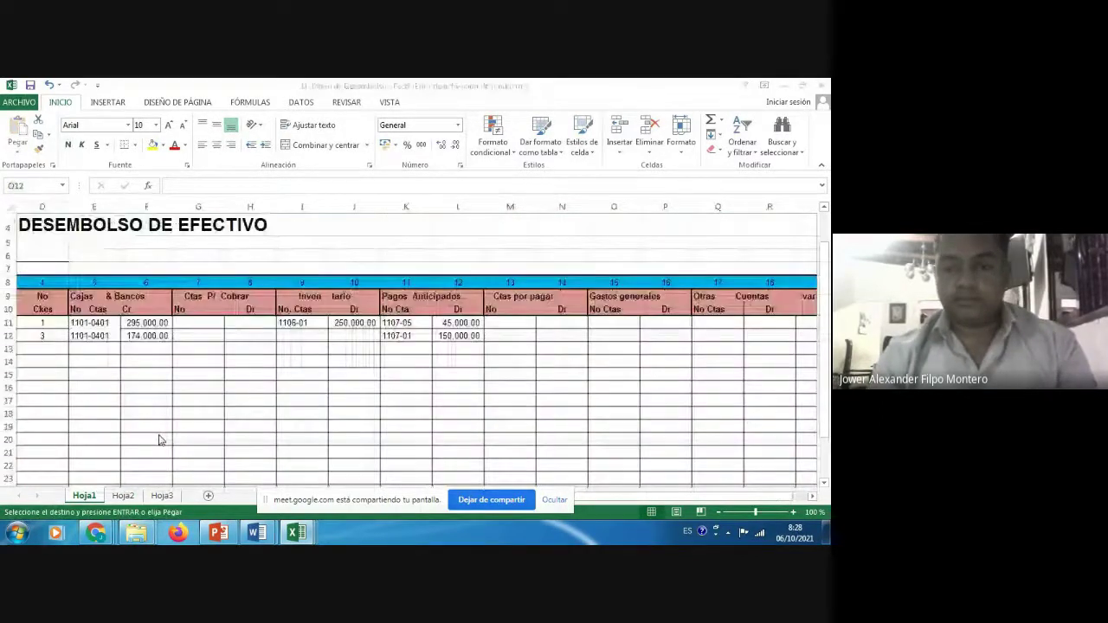
pyautogui.hotkey('ctrl', 'v')
# - Enter 24,000 as the Gastos generales debit in row 12 and review the row's bank credit and prepaid amounts
pyautogui.press('Right')
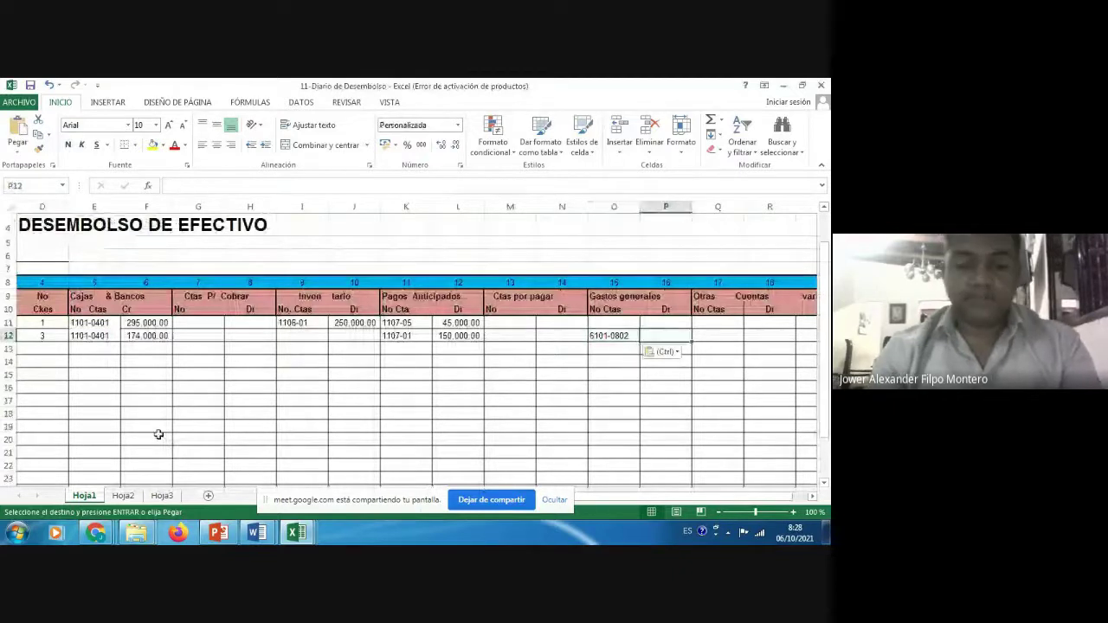
pyautogui.write('24,0')
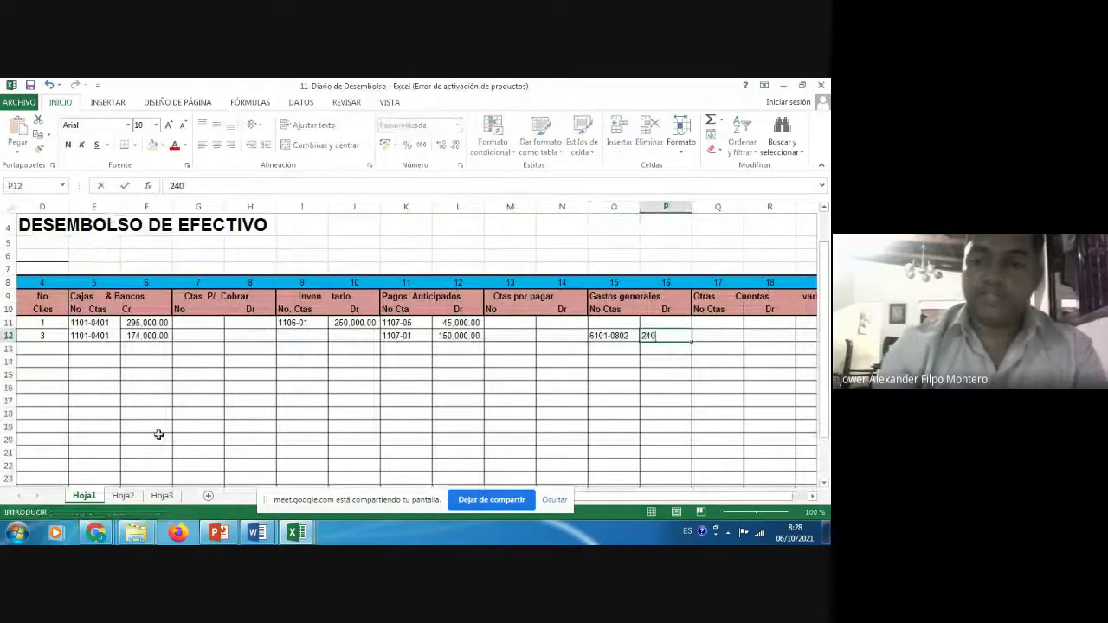
pyautogui.write('00')
pyautogui.press('Return')
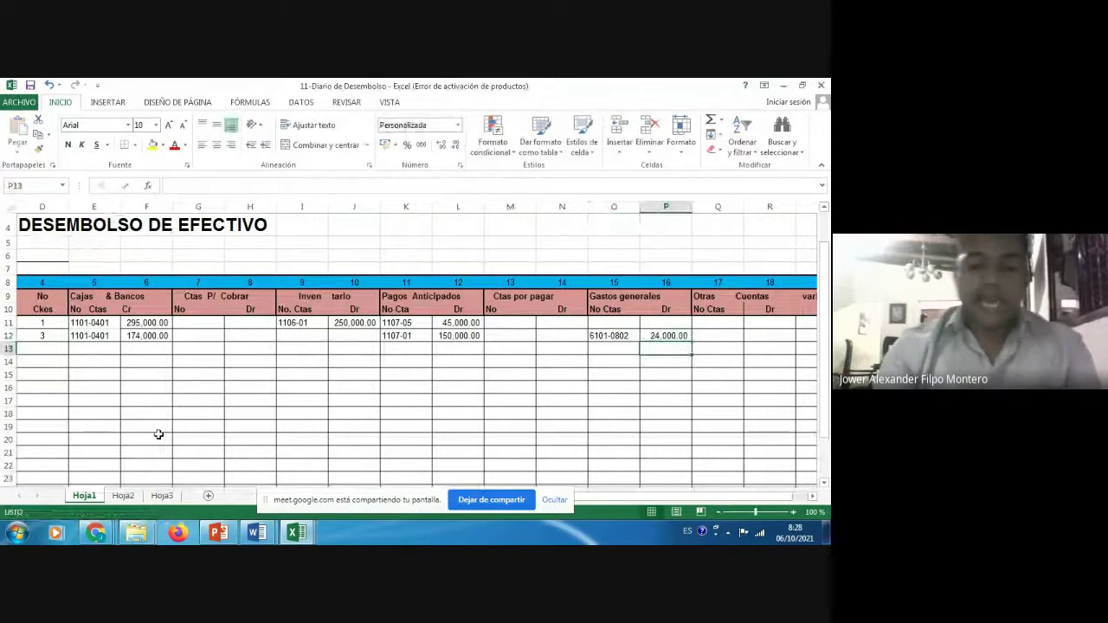
pyautogui.press('Up')
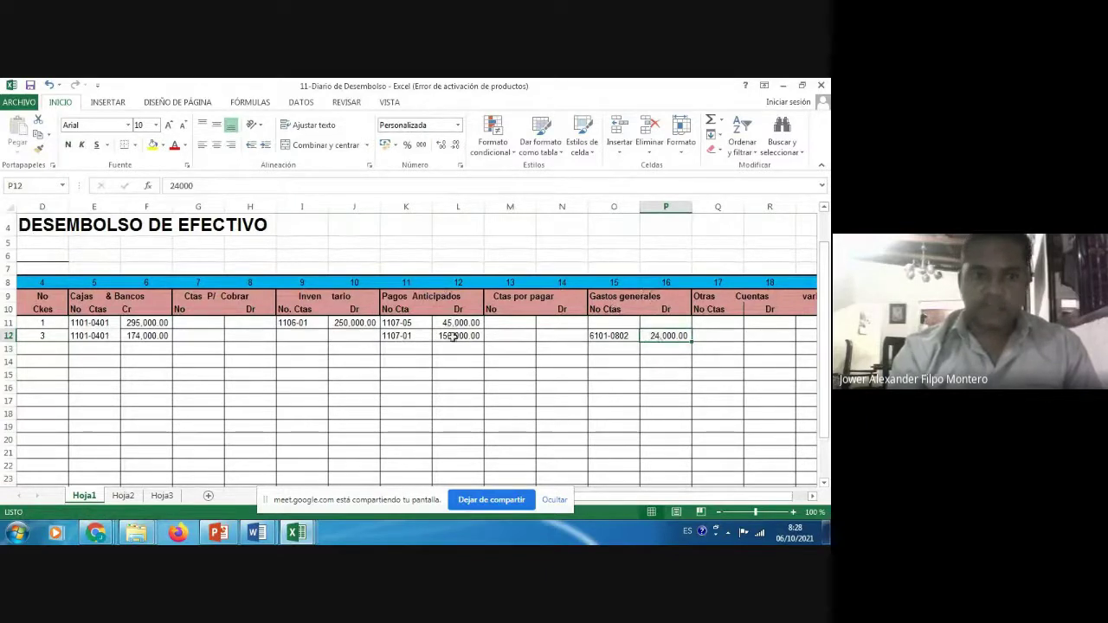
pyautogui.click(133, 346)
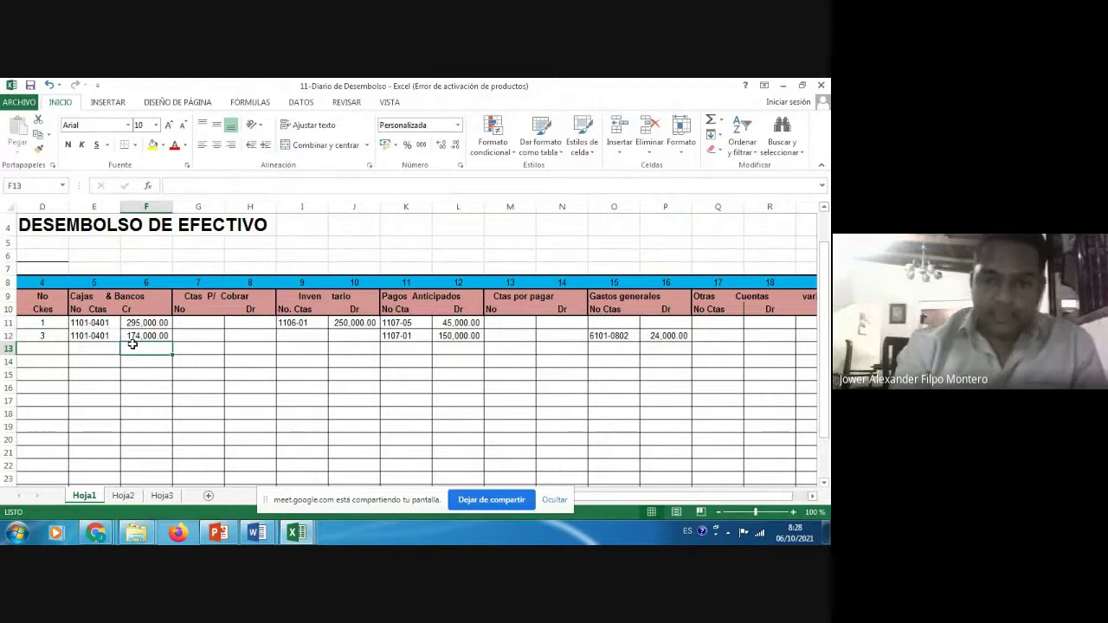
pyautogui.click(456, 335)
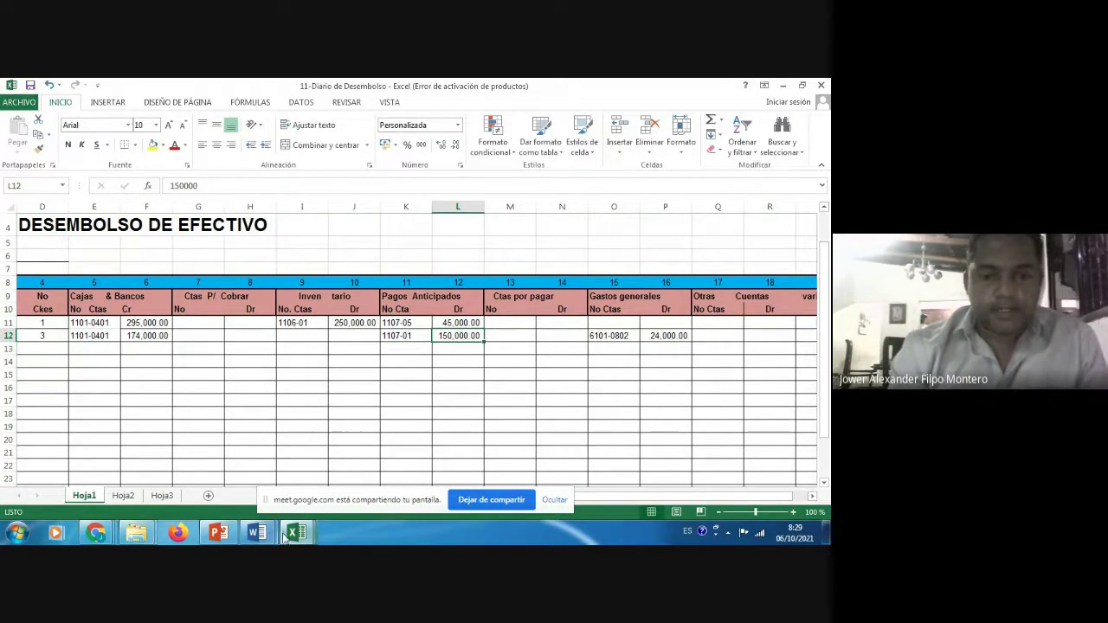
# - Switch to the Cronograma de Procesos document in Word and examine the records listed for prepaid payments, insurance and asset purchases
pyautogui.moveTo(268, 536)
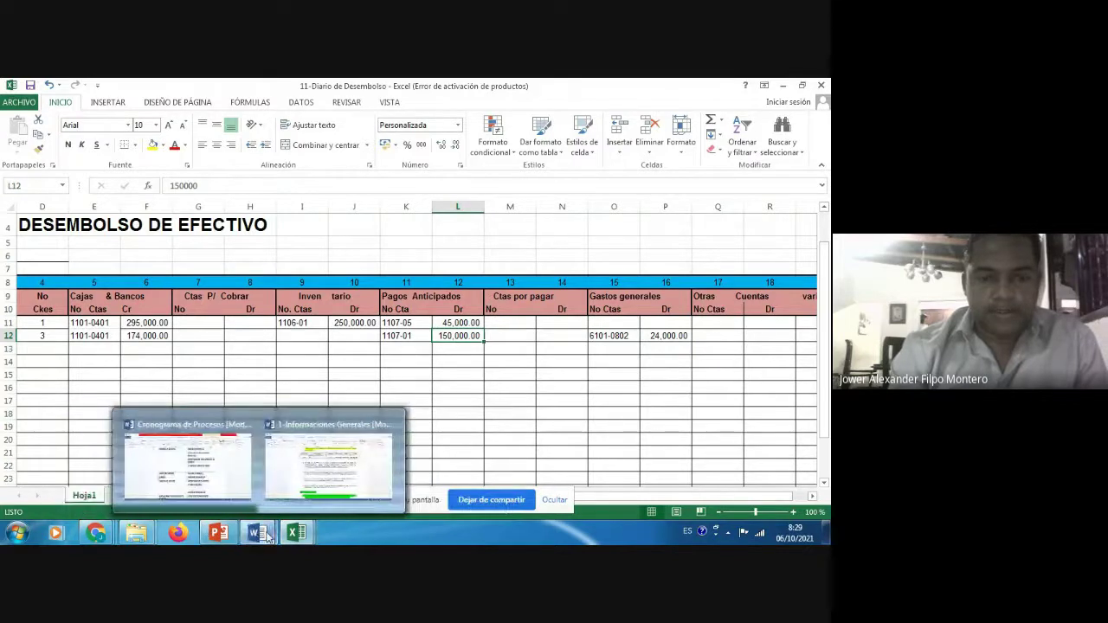
pyautogui.click(199, 463)
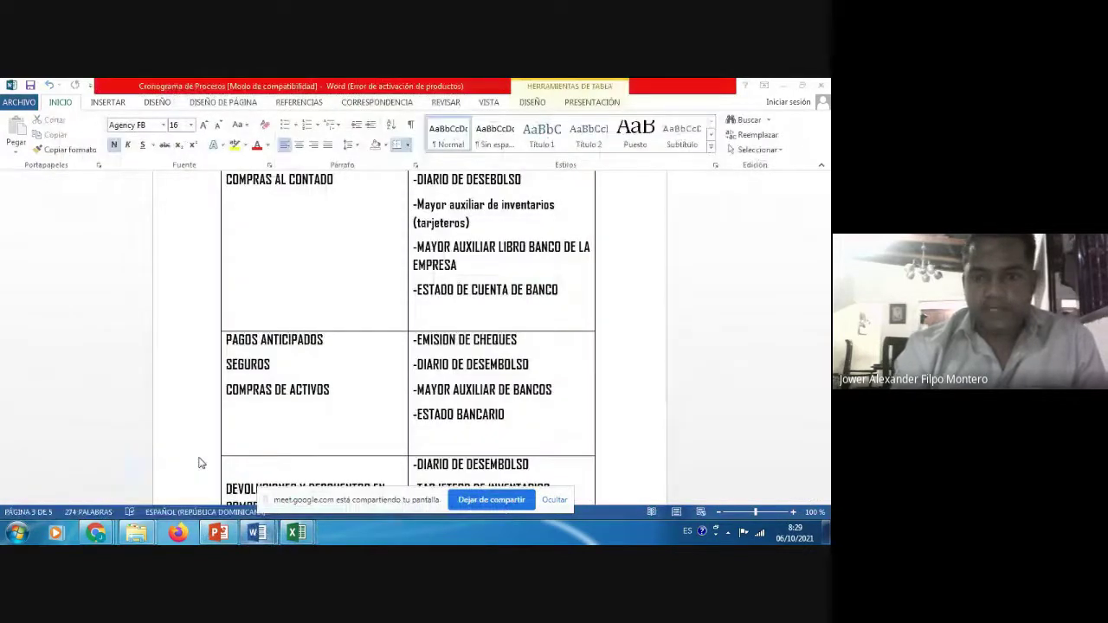
pyautogui.click(564, 388)
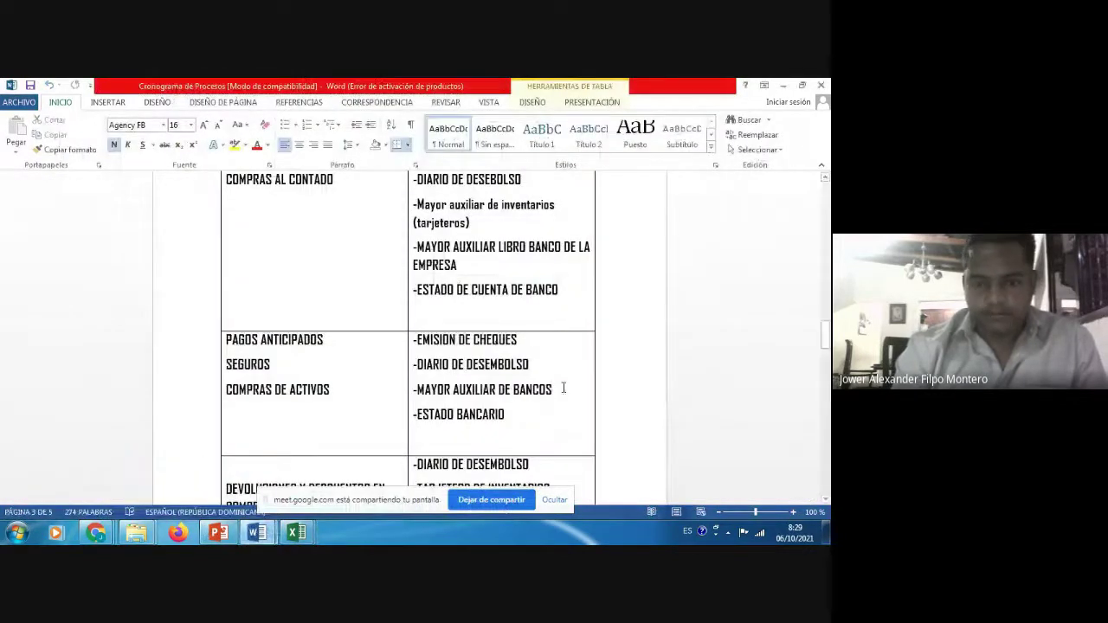
pyautogui.click(526, 415)
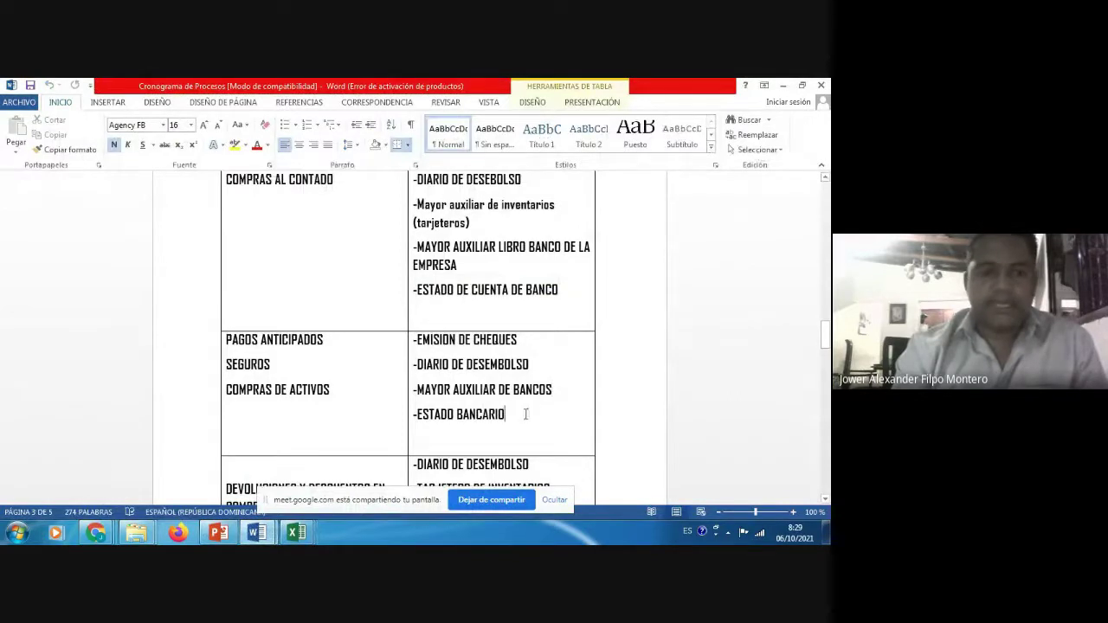
# - Switch to the Programa Practico folder in the file explorer and open the 12-Mayor Auxiliar de Bancos workbook
pyautogui.moveTo(138, 534)
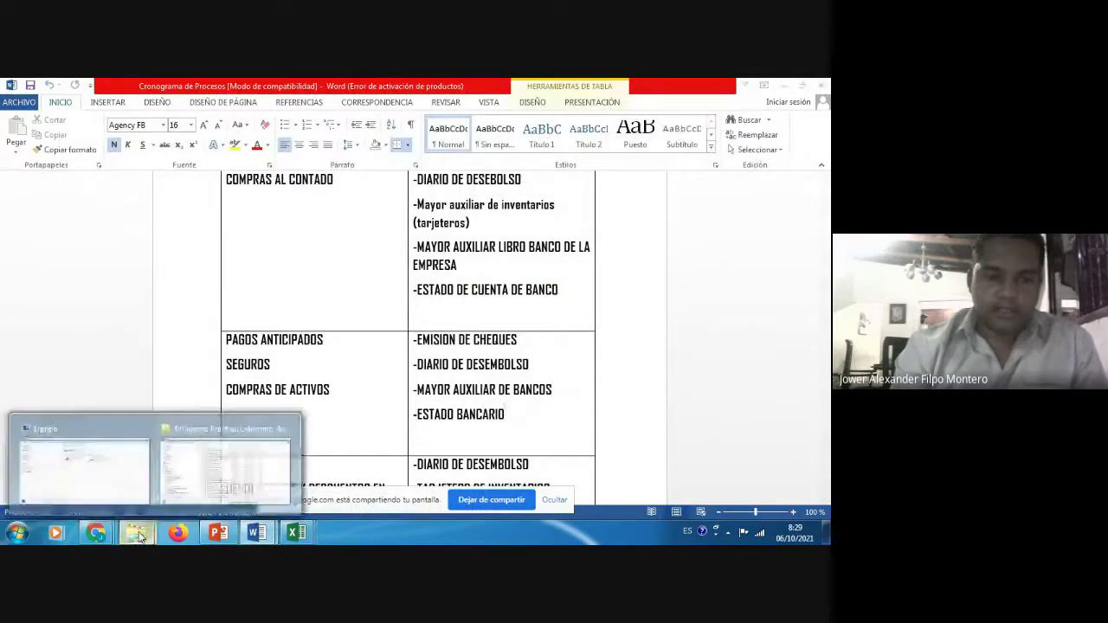
pyautogui.click(205, 493)
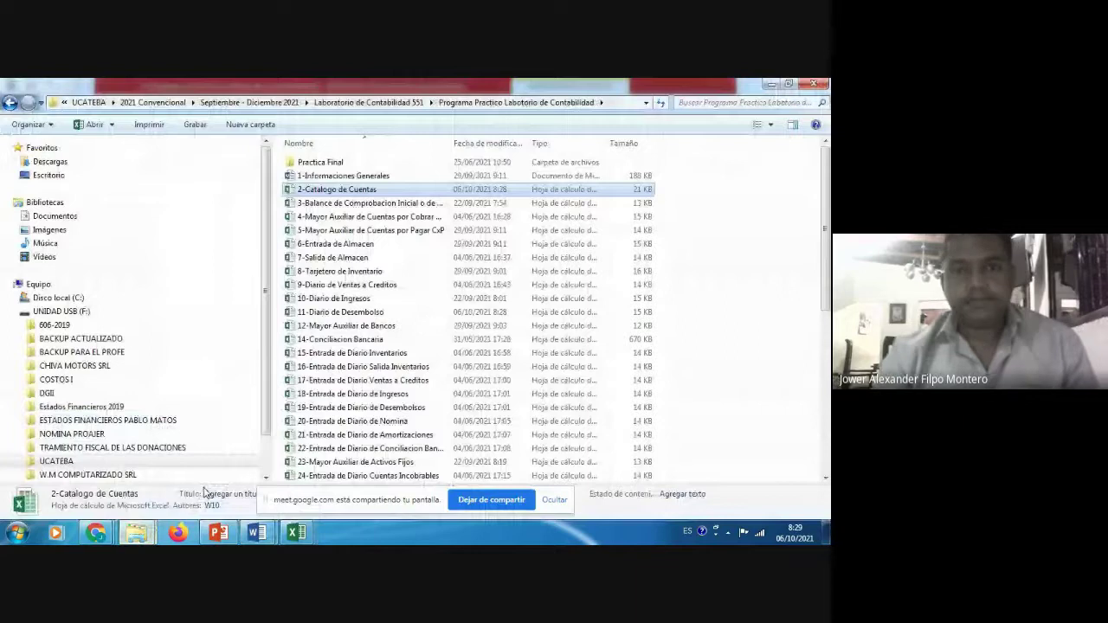
pyautogui.write('22')
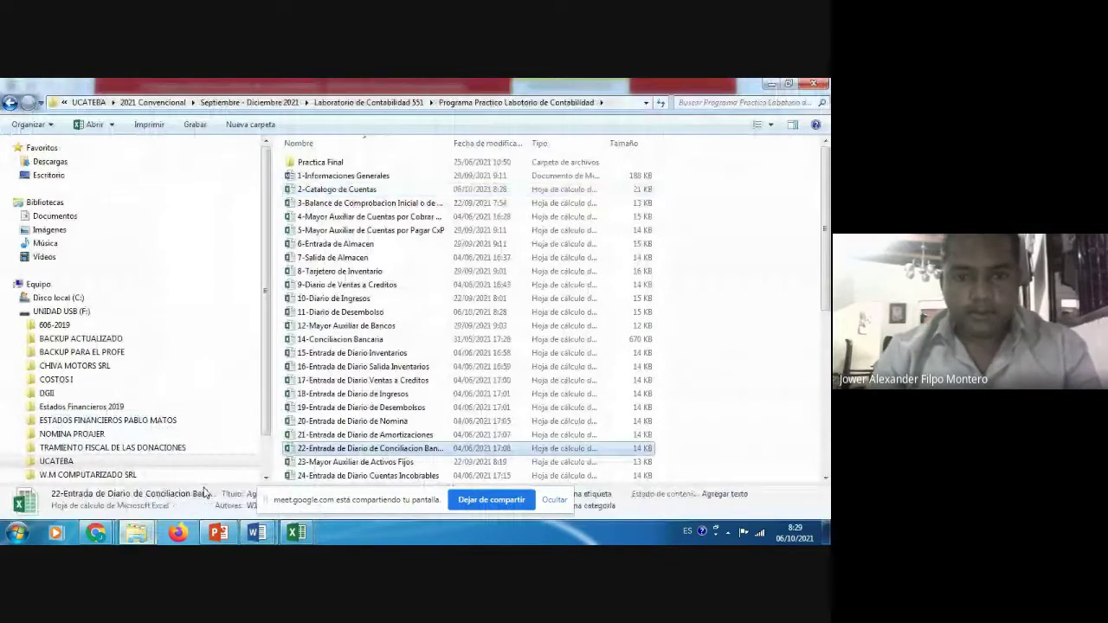
pyautogui.press('Up')
pyautogui.press('Up')
pyautogui.press('Up')
pyautogui.press('Up')
pyautogui.press('Up')
pyautogui.press('Up')
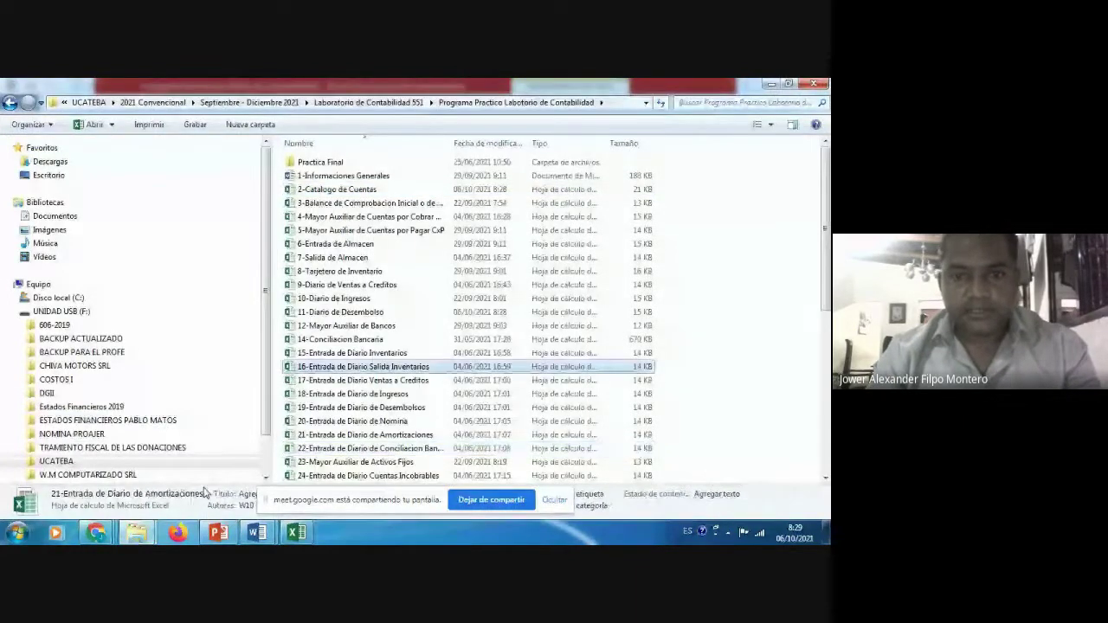
pyautogui.press('Up')
pyautogui.press('Up')
pyautogui.press('Up')
pyautogui.press('Up')
pyautogui.press('Return')
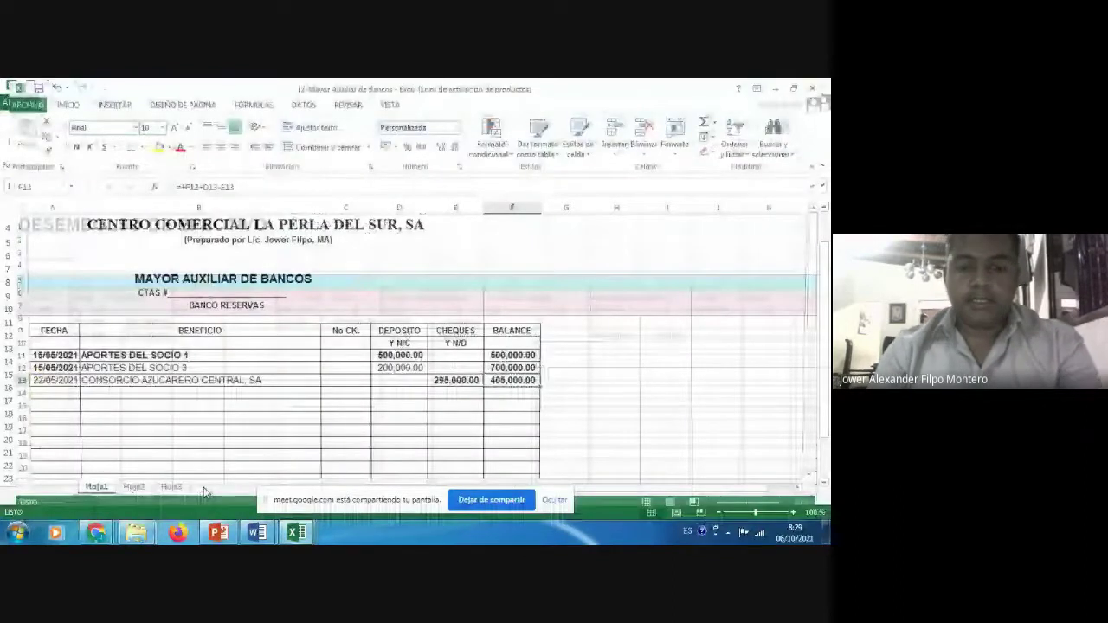
# - Enter the date 16-05-21 in the FECHA column of row 14, below the Consorcio Azucarero Central payment
pyautogui.press('Down')
pyautogui.press('Home')
pyautogui.write('16-')
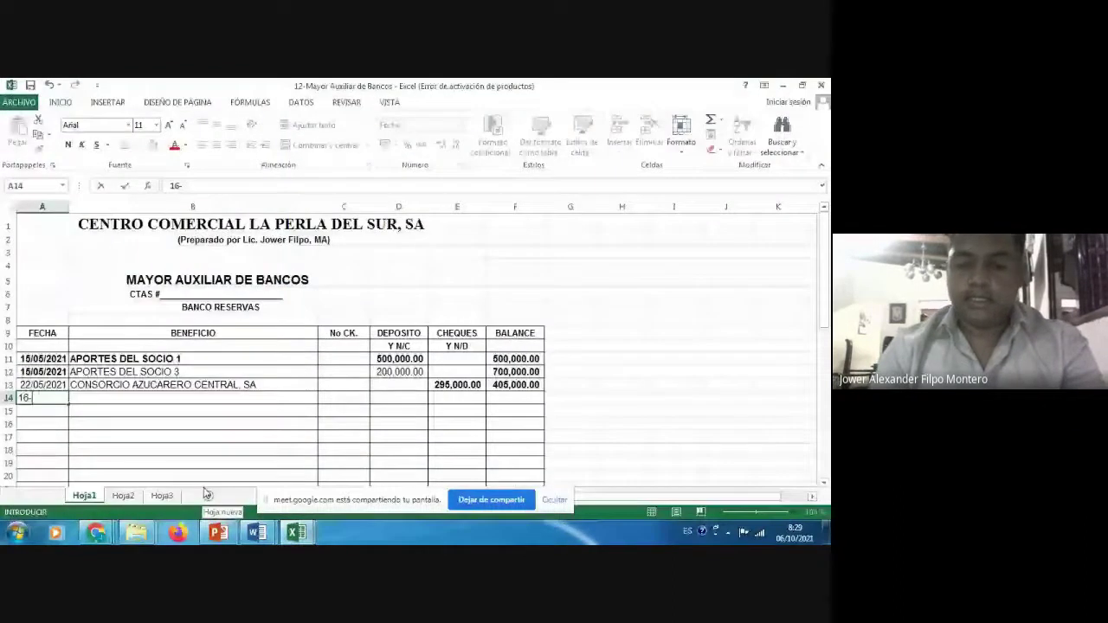
pyautogui.write('05-21')
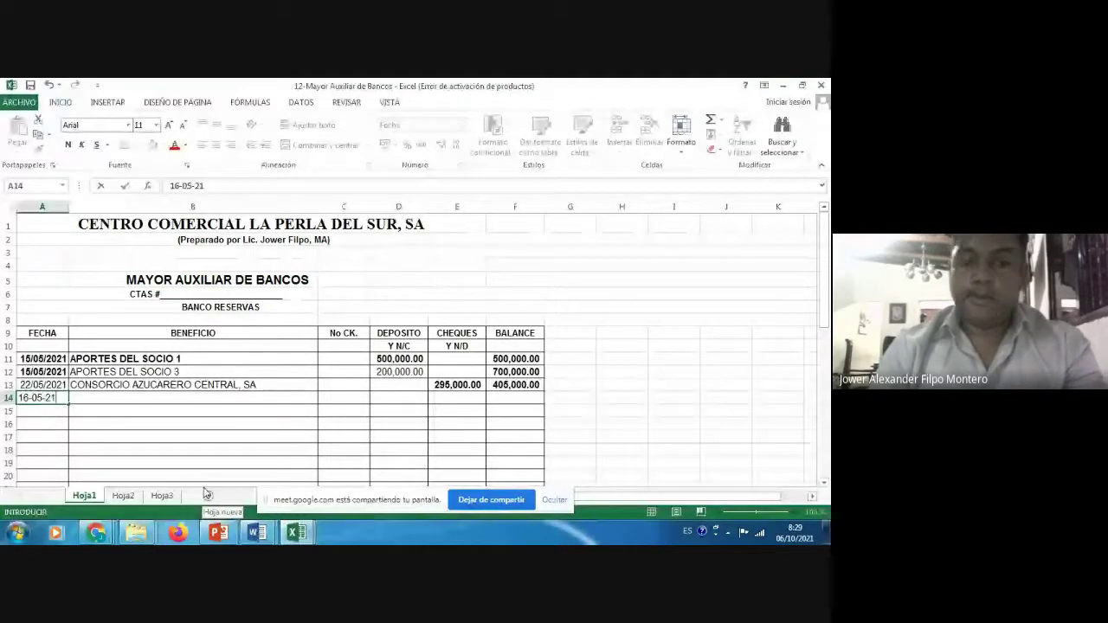
pyautogui.press('Return')
pyautogui.press('Up')
# - Enter SEGUROS UNIVERSAL, SA as the beneficiary in row 14 of the Mayor Auxiliar de Bancos
pyautogui.press('Right')
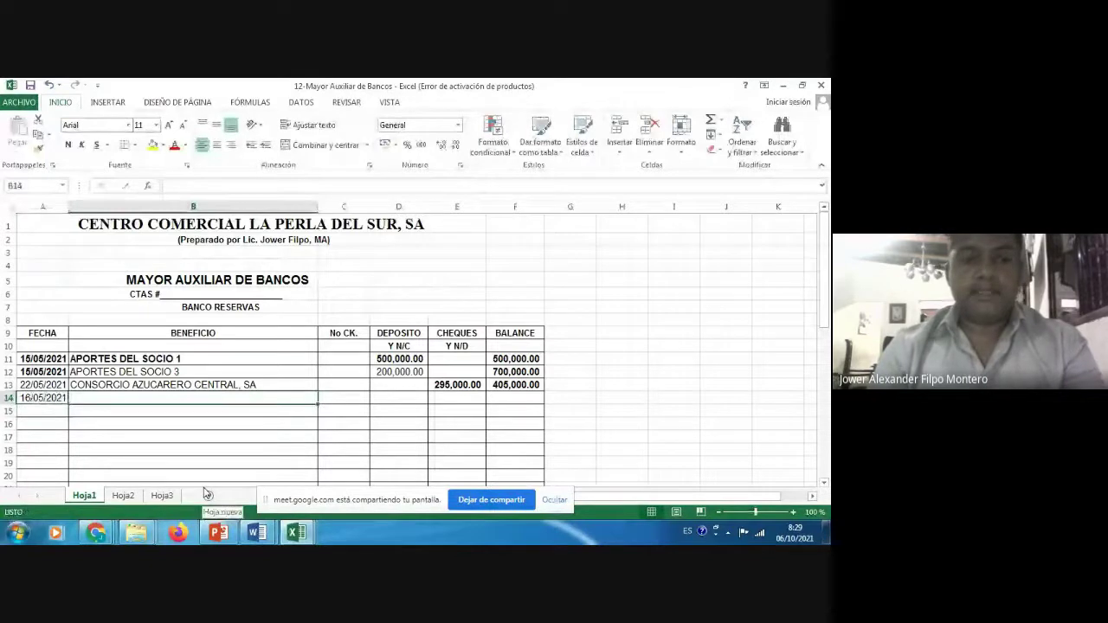
pyautogui.write('SEGIU')
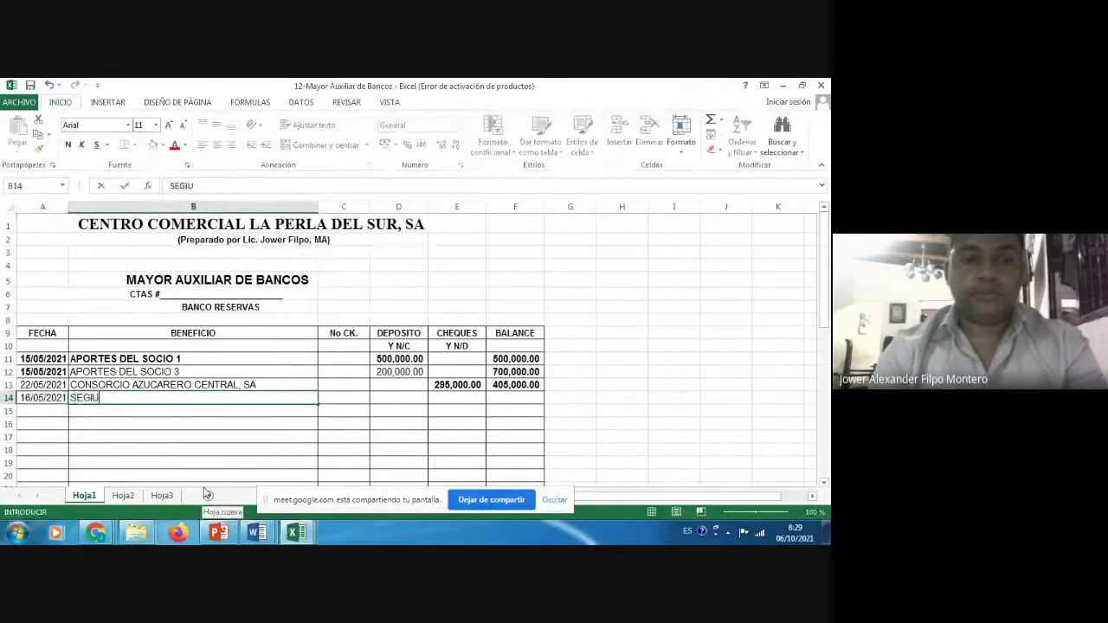
pyautogui.write('RO')
pyautogui.press('BackSpace')
pyautogui.press('BackSpace')
pyautogui.press('BackSpace')
pyautogui.press('BackSpace')
pyautogui.write('UROS ')
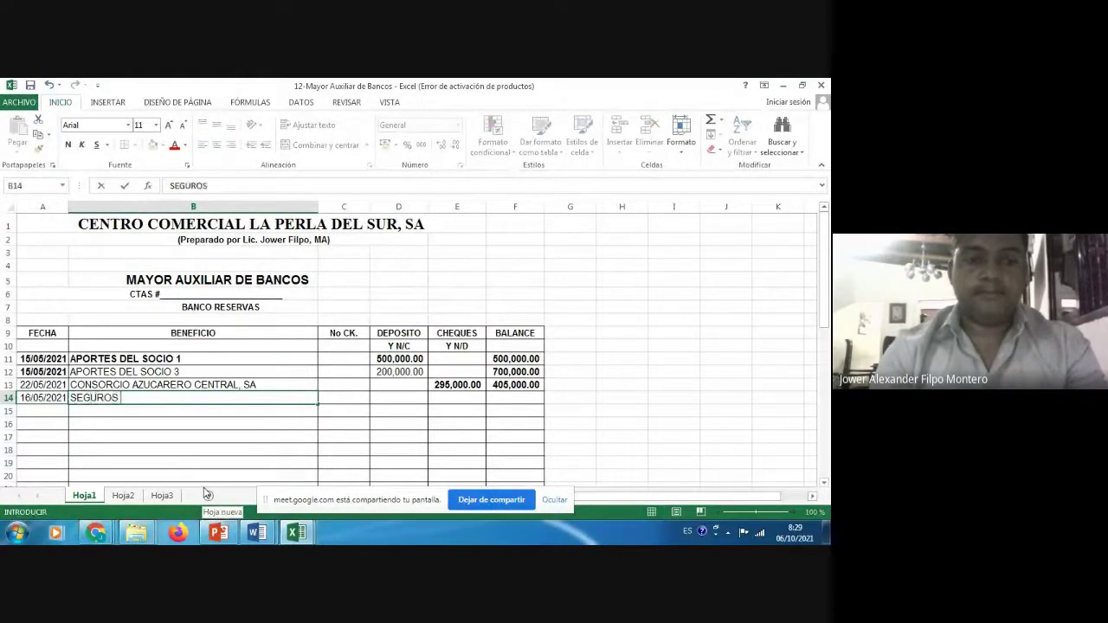
pyautogui.write('UNIVER')
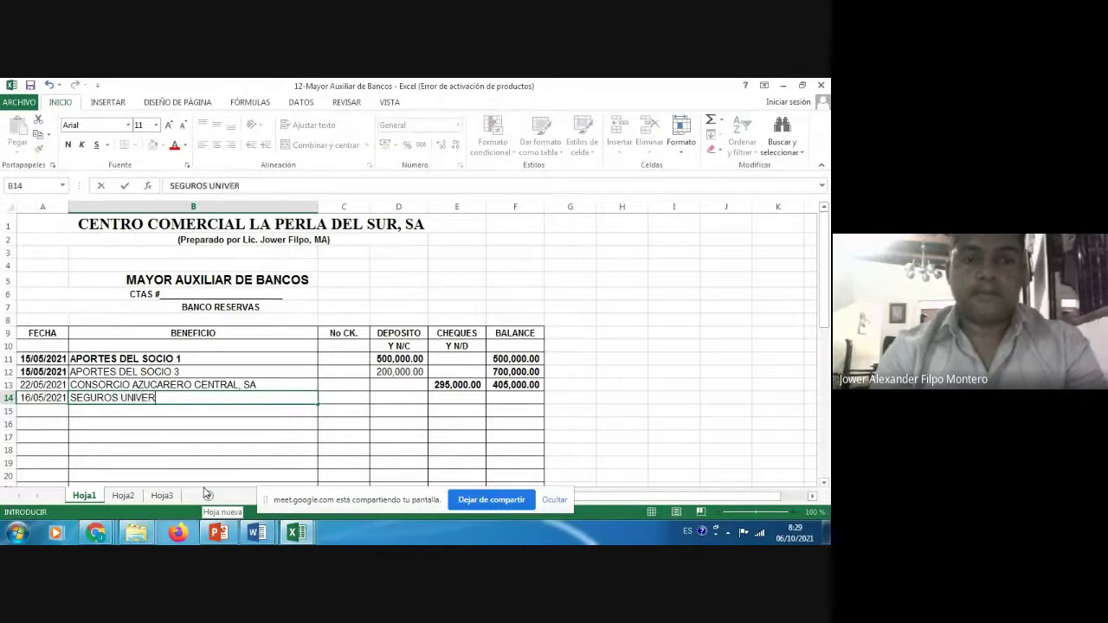
pyautogui.write('SAL, SAL')
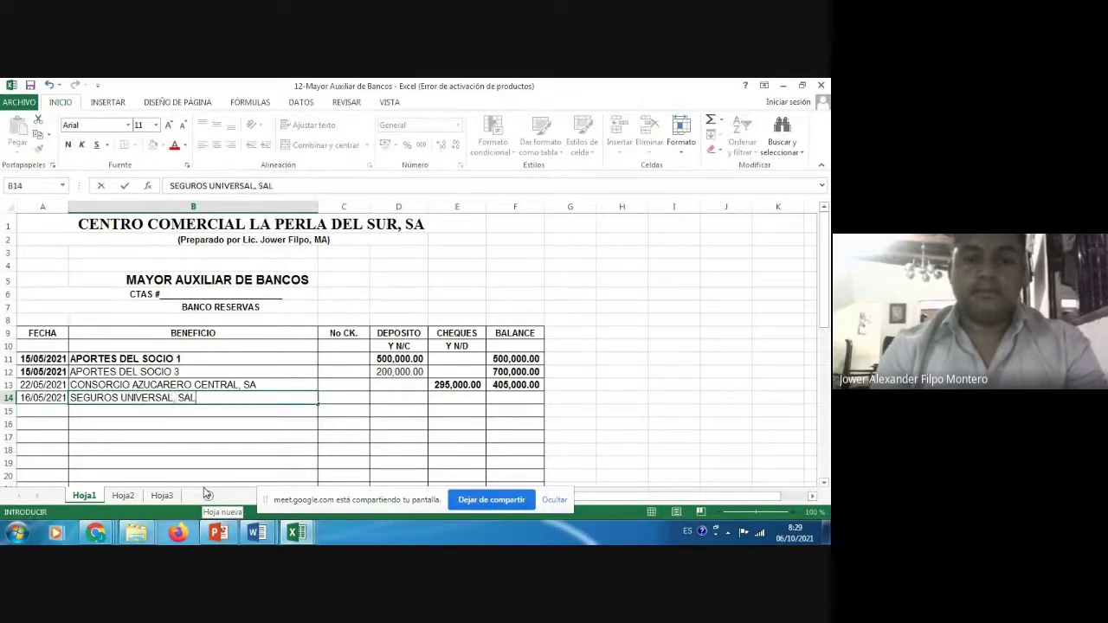
pyautogui.press('BackSpace')
# - Enter 174,000 in the CHEQUES column for the Seguros Universal payment in row 14
pyautogui.press('Tab')
pyautogui.press('Tab')
pyautogui.press('Tab')
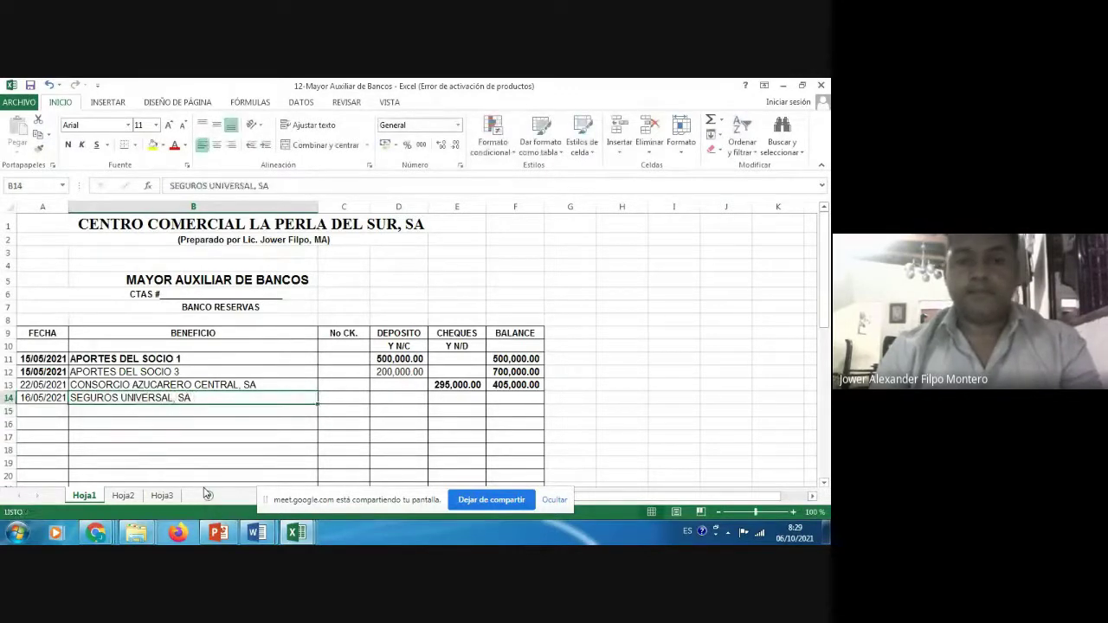
pyautogui.write('1')
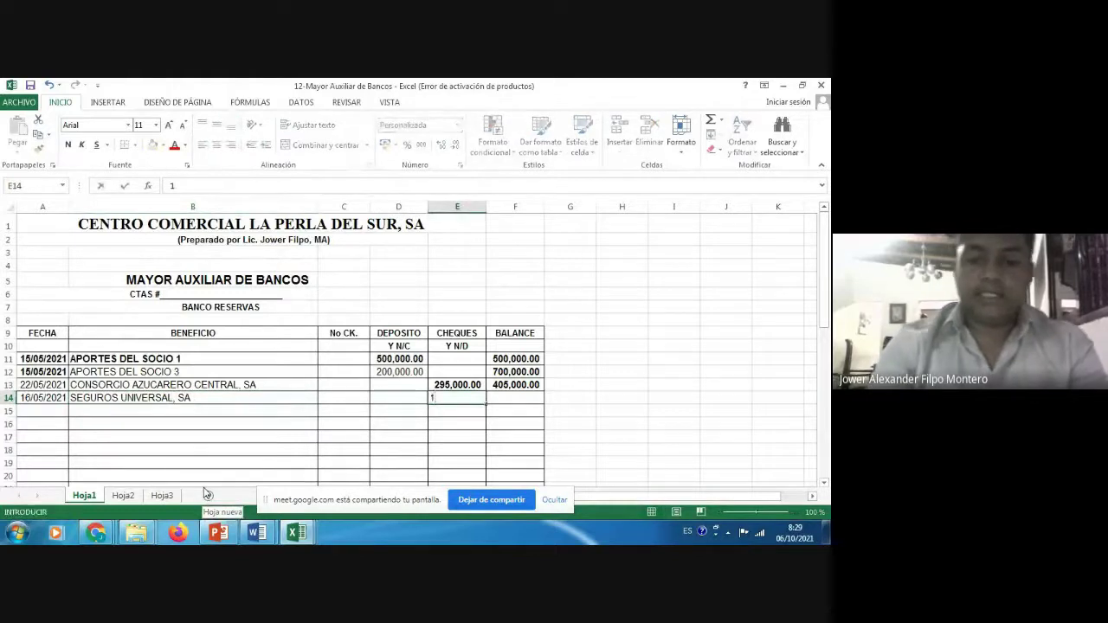
pyautogui.write('74,0000')
pyautogui.press('Return')
pyautogui.press('Right')
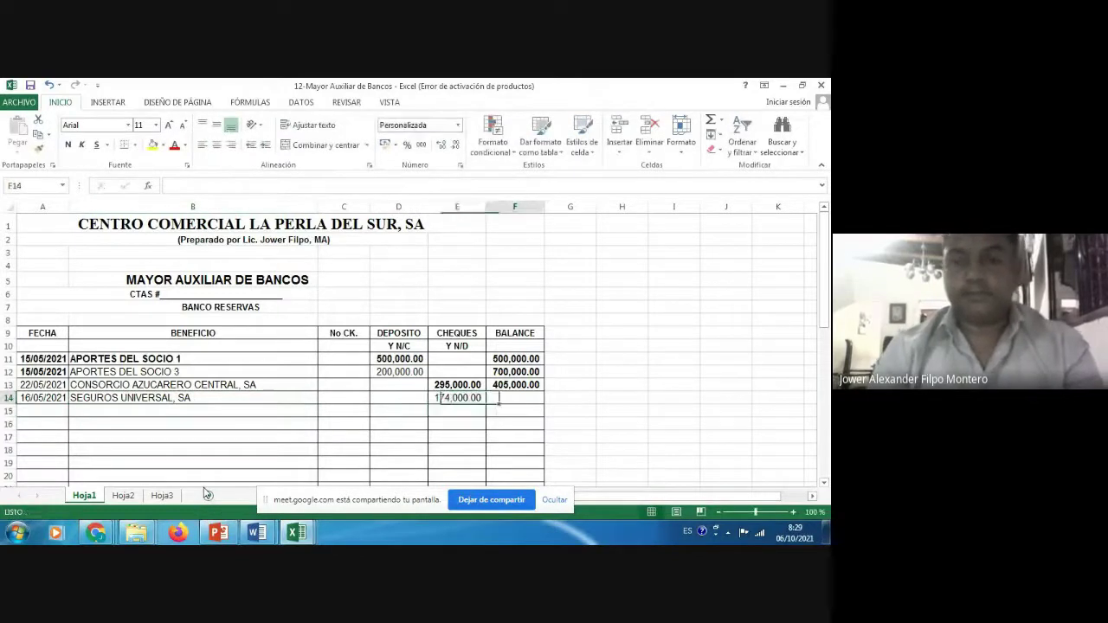
# - Copy the balance formula from the Consorcio Azucarero Central row into the BALANCE cell of row 14
pyautogui.press('Up')
pyautogui.press('Up')
pyautogui.hotkey('ctrl', 'c')
pyautogui.press('Down')
pyautogui.press('Return')
pyautogui.press('Left')
pyautogui.press('Left')
pyautogui.press('Left')
pyautogui.press('Left')
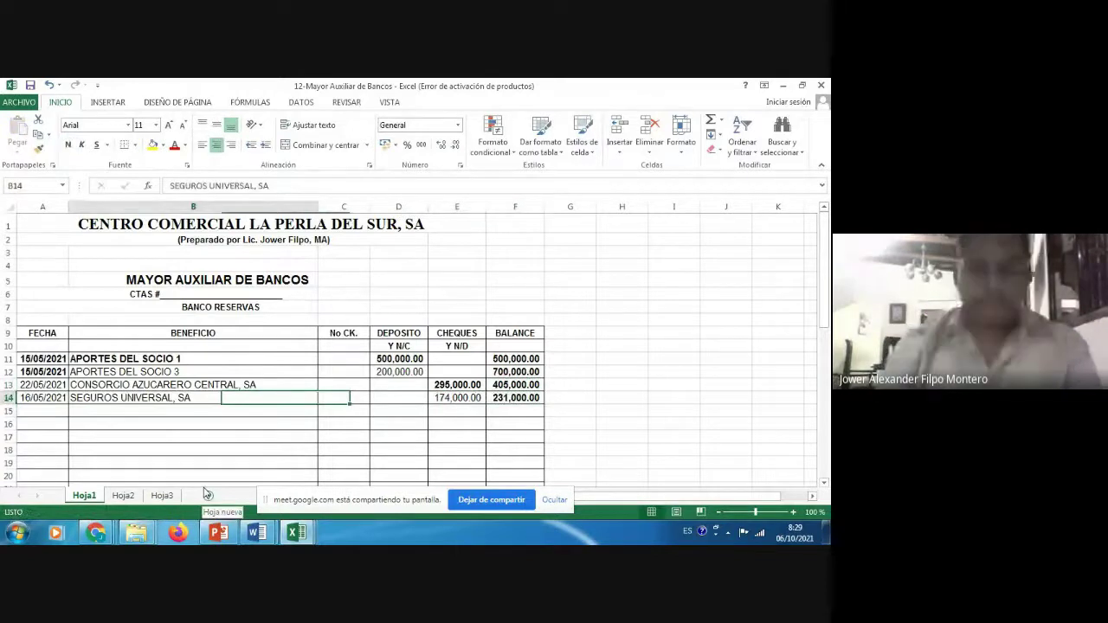
pyautogui.press('Left')
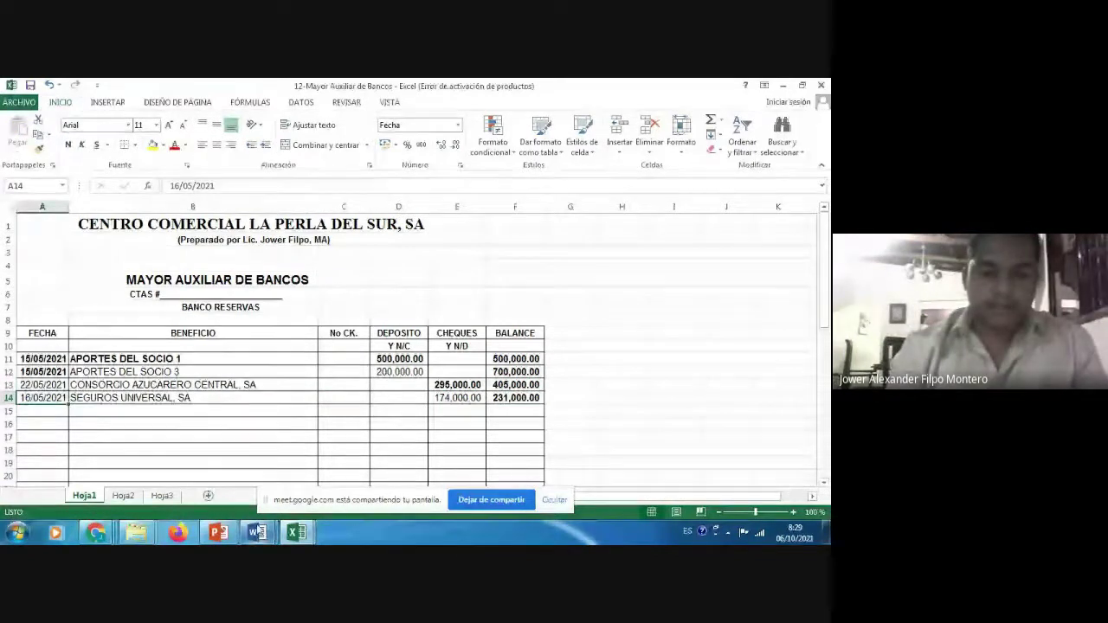
# - Switch to the Cronograma de Procesos document in Word and check the remaining record required for prepaid payments and insurance
pyautogui.click(257, 531)
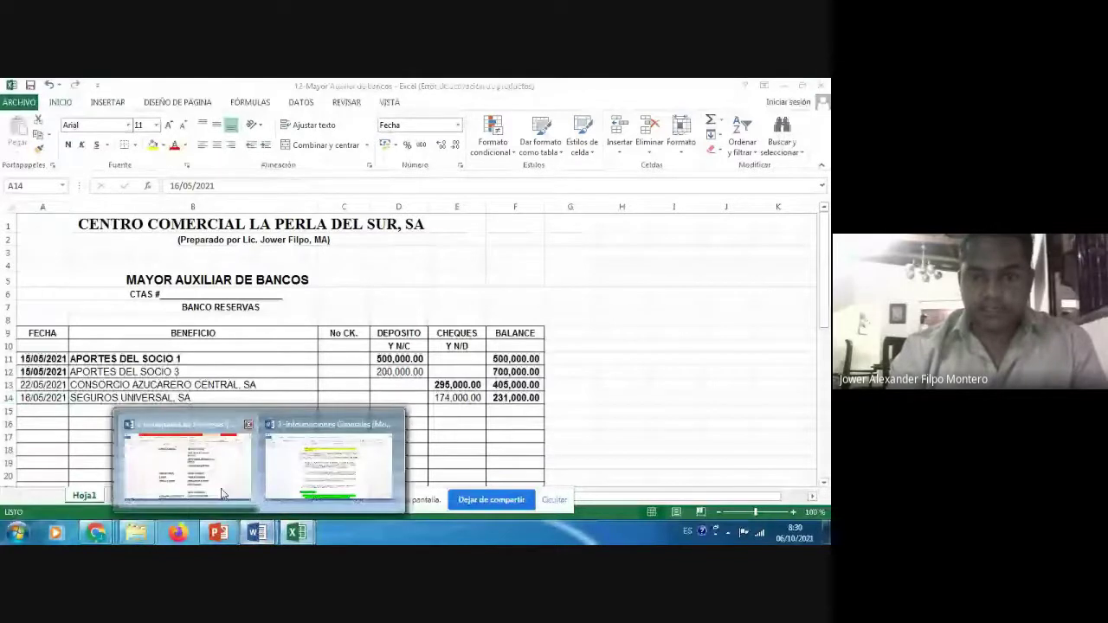
pyautogui.click(222, 492)
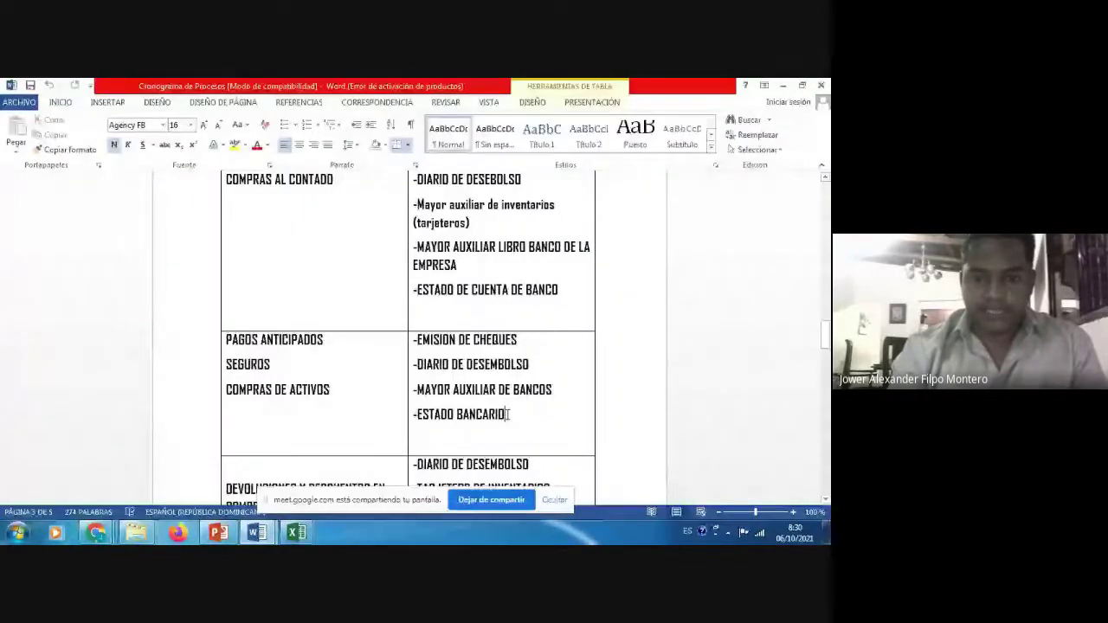
pyautogui.click(508, 414)
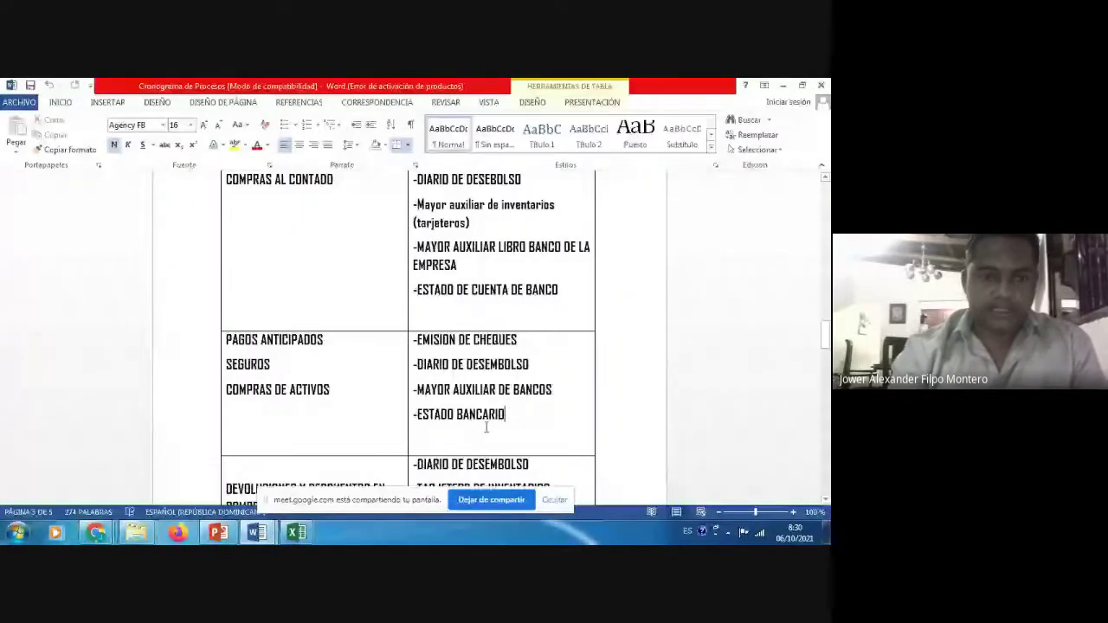
# - Switch to the Programa Practico folder in the file explorer and open the 41-Estado de Cta Cte RDS workbook in Excel
pyautogui.click(134, 532)
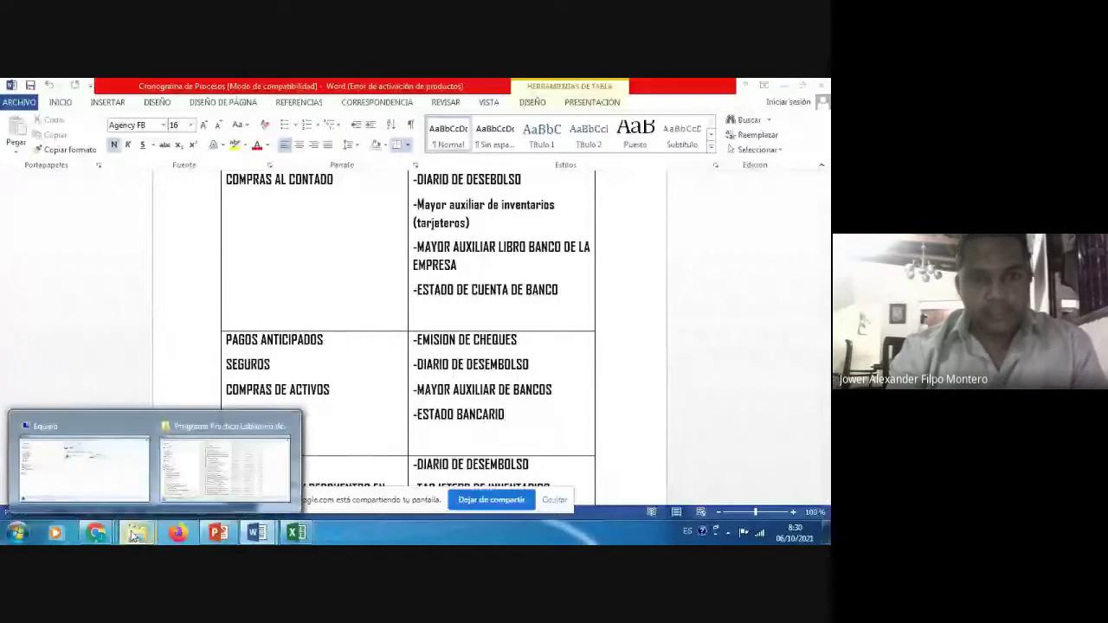
pyautogui.click(206, 488)
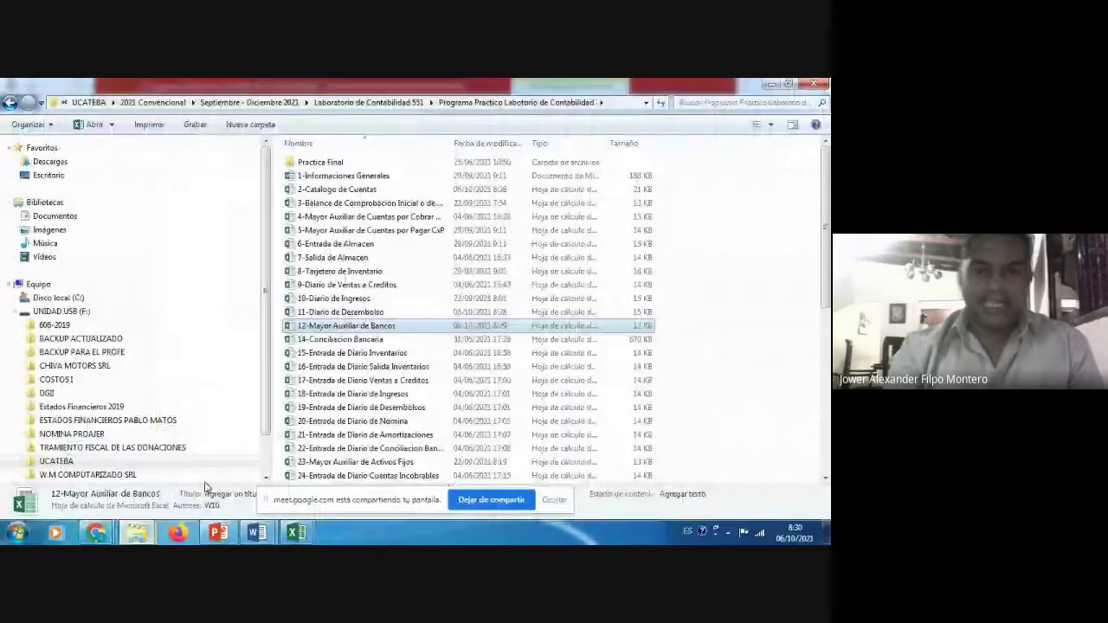
pyautogui.press('Down')
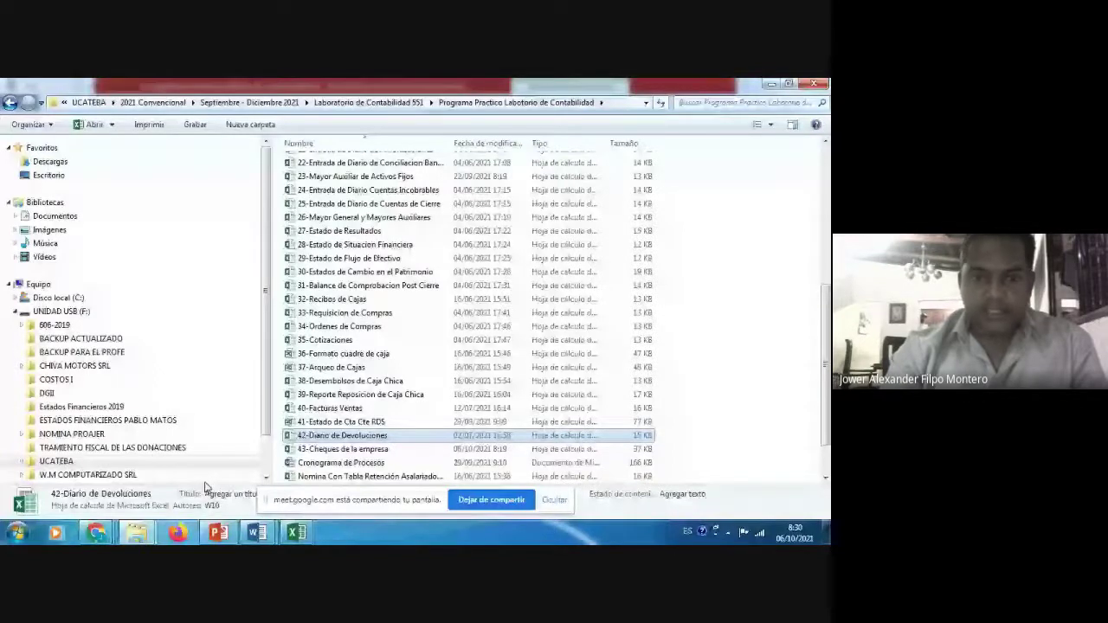
pyautogui.hotkey('alt', 'Tab')
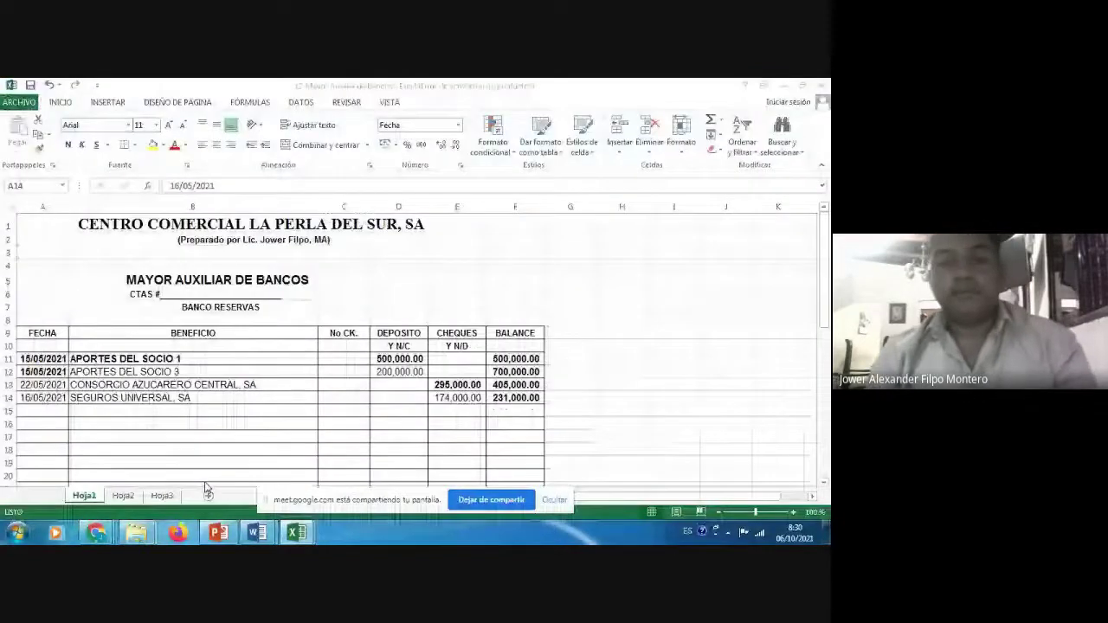
pyautogui.hotkey('alt', 'Tab')
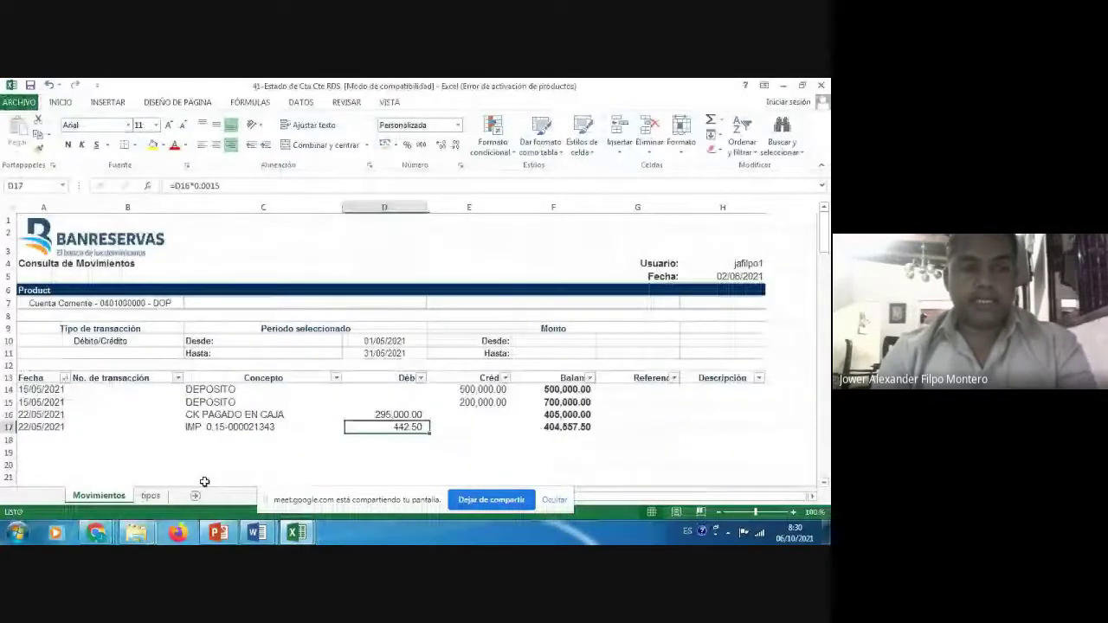
# - Enter the date 16/05/2021 in the Fecha column of row 18 on the Movimientos sheet
pyautogui.press('Down')
pyautogui.press('Home')
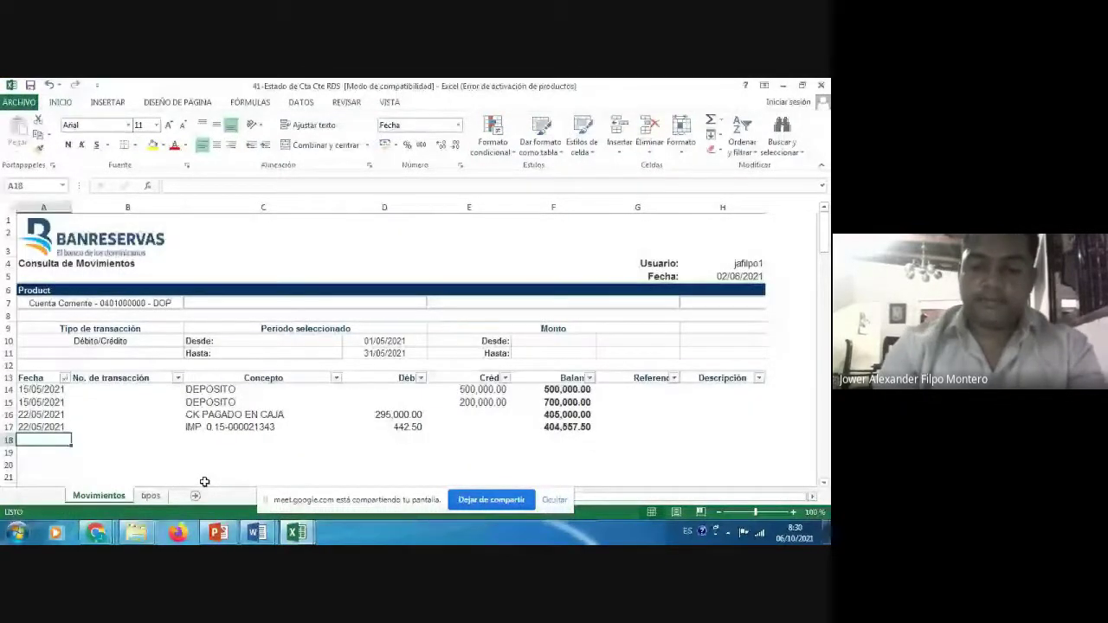
pyautogui.write('16-05-')
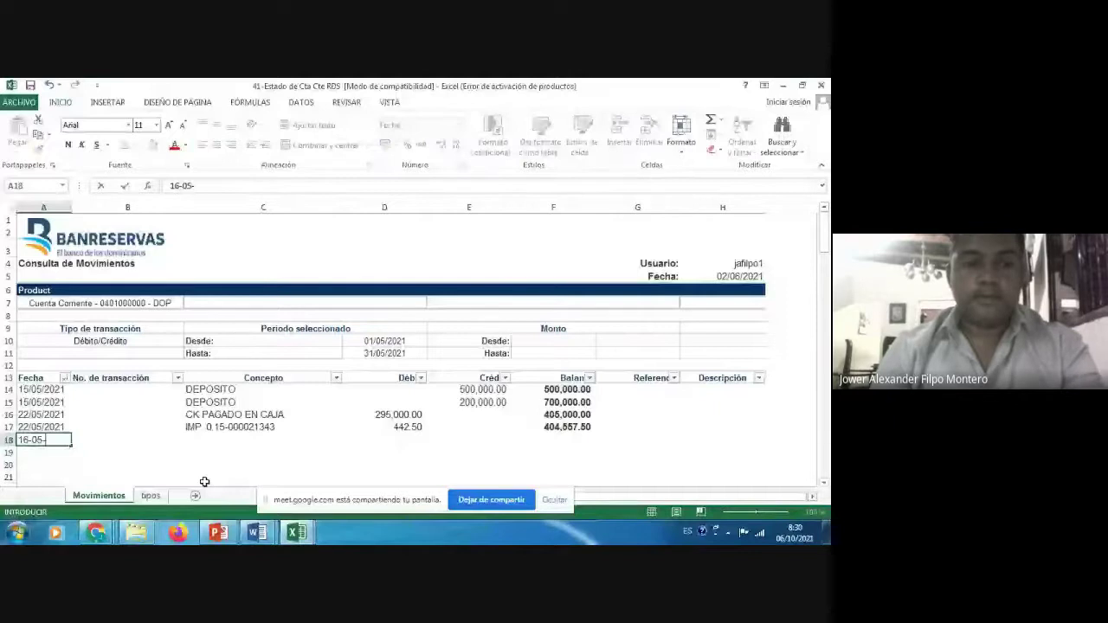
pyautogui.press('Tab')
pyautogui.press('Tab')
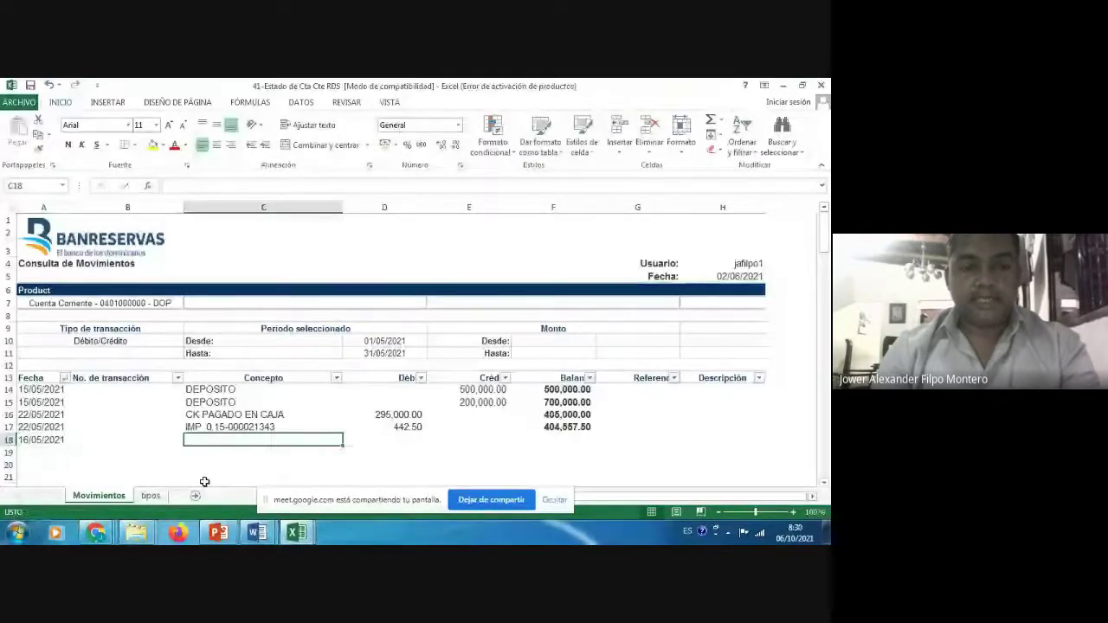
# - Copy the concept CK PAGADO EN CAJA from row 16 into the Concepto cell of row 18
pyautogui.press('Up')
pyautogui.hotkey('shift', 'Up')
pyautogui.hotkey('ctrl', 'c')
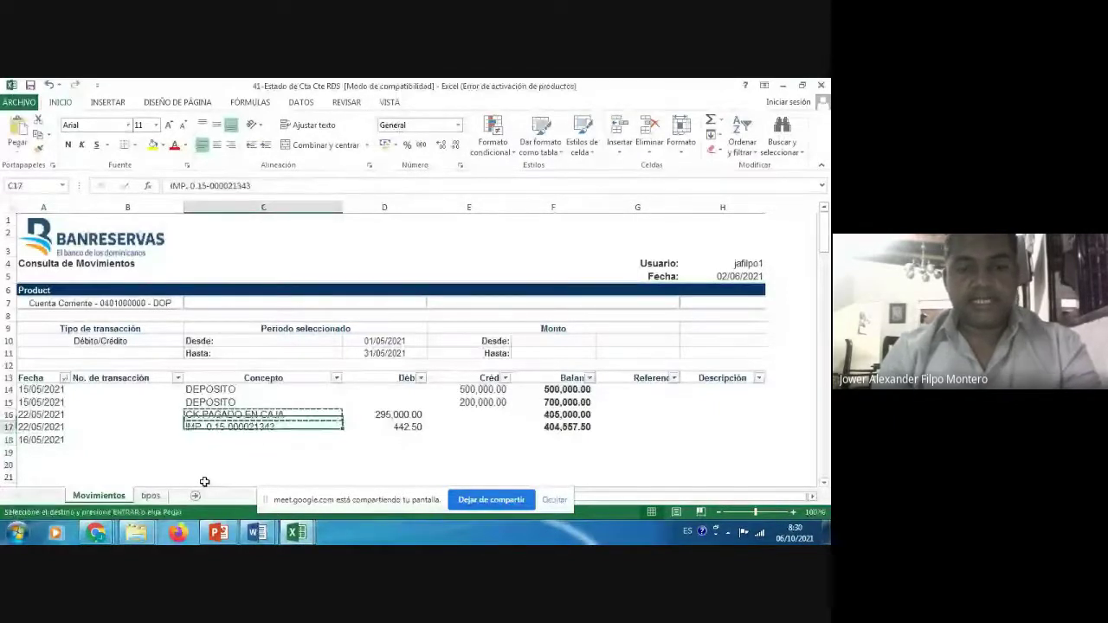
pyautogui.press('Down')
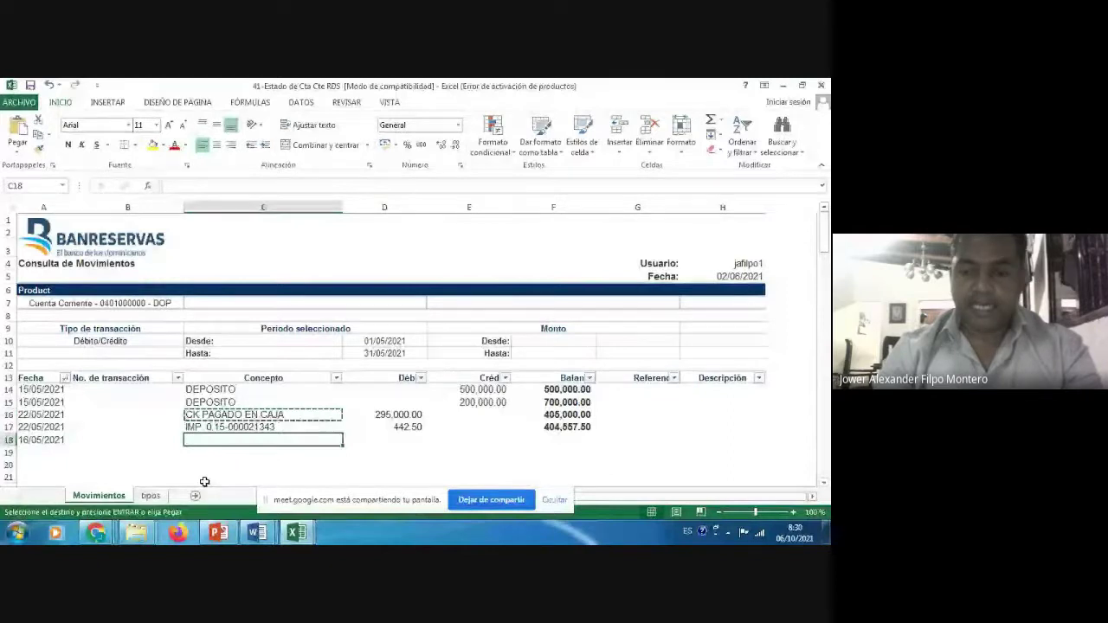
pyautogui.press('Return')
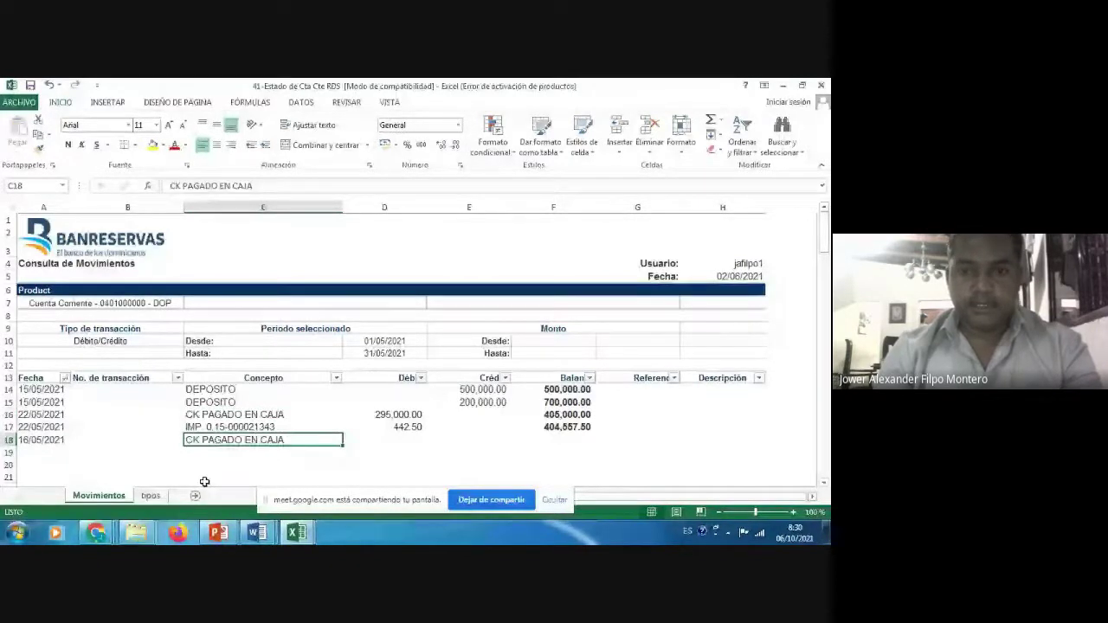
# - Enter 174000 as the debit of the paid check in row 18 of the bank statement
pyautogui.press('Right')
pyautogui.write('1')
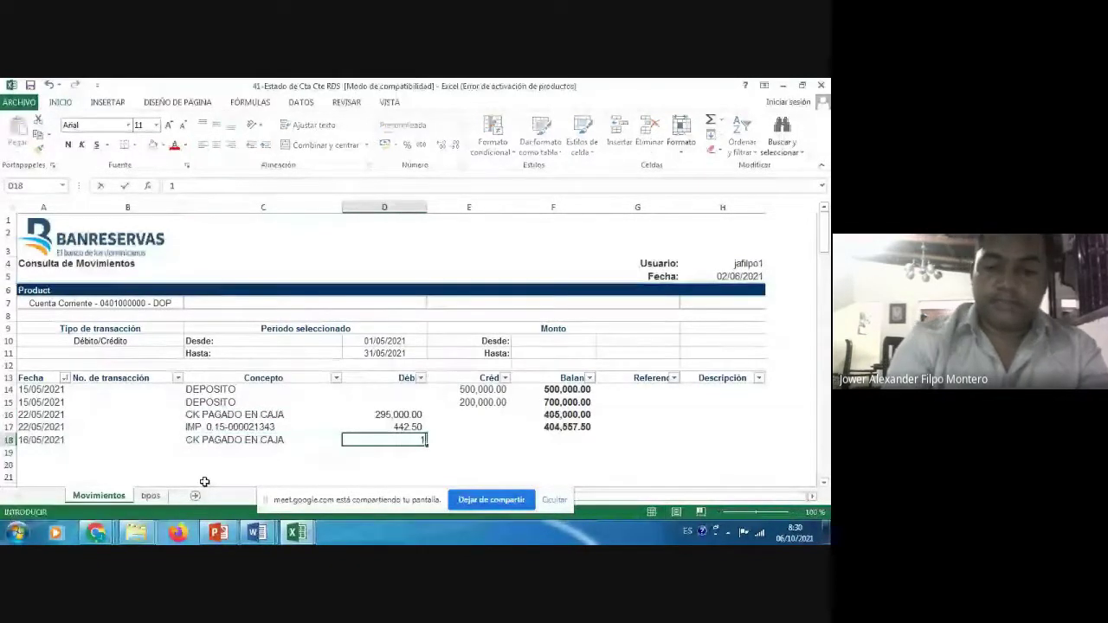
pyautogui.write('74000')
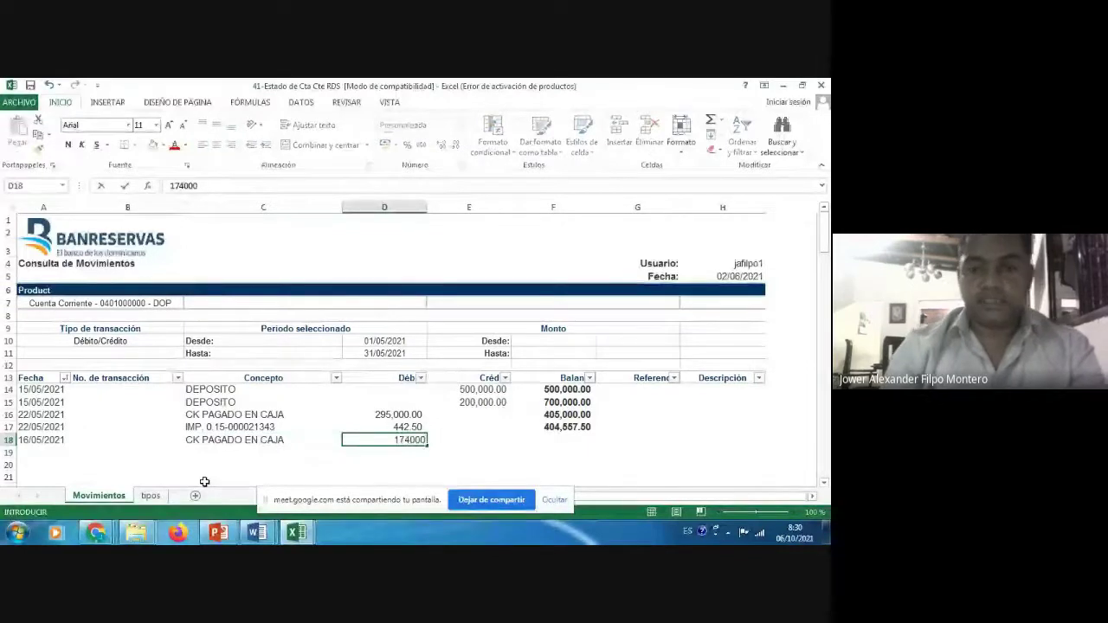
pyautogui.press('Return')
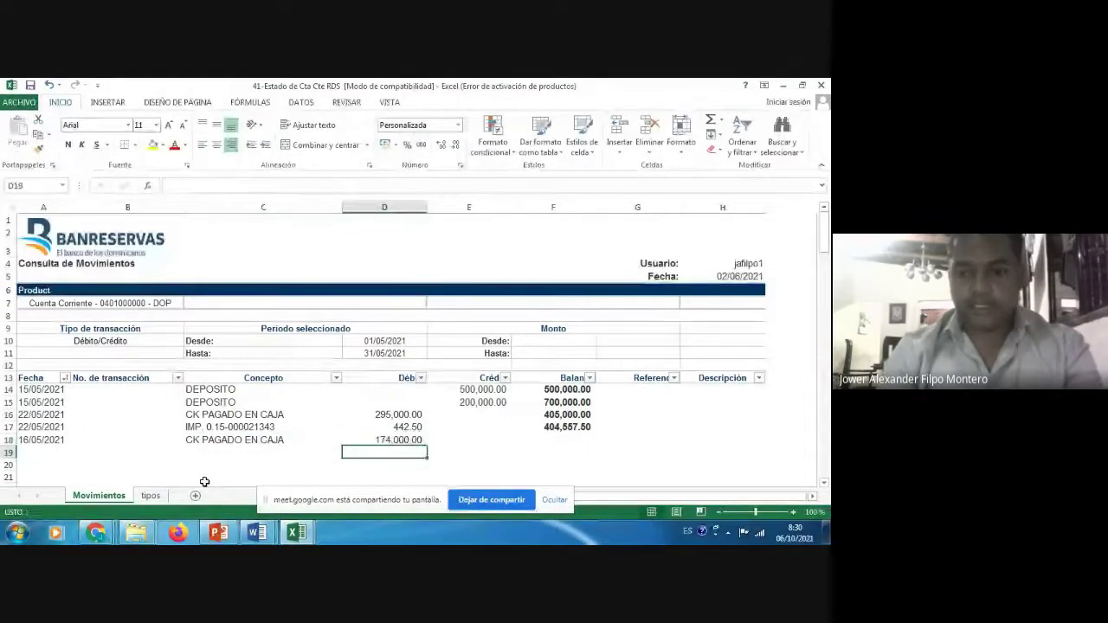
# - Calculate the balance in F18 with the formula =F17-D18 and make it bold
pyautogui.press('Up')
pyautogui.press('Right')
pyautogui.press('Right')
pyautogui.write('=')
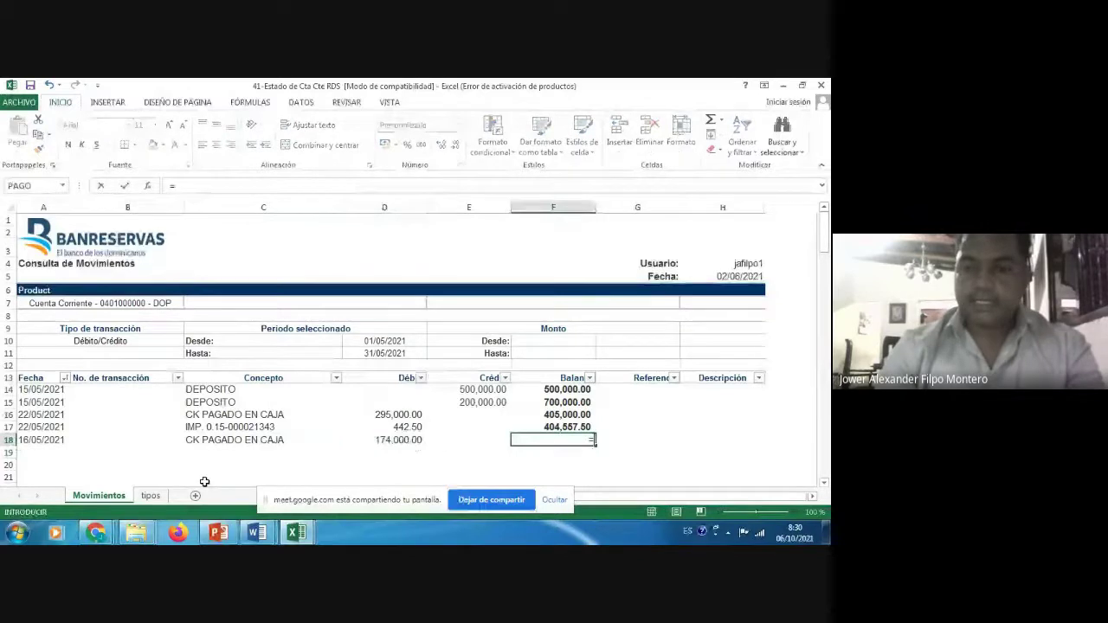
pyautogui.press('Up')
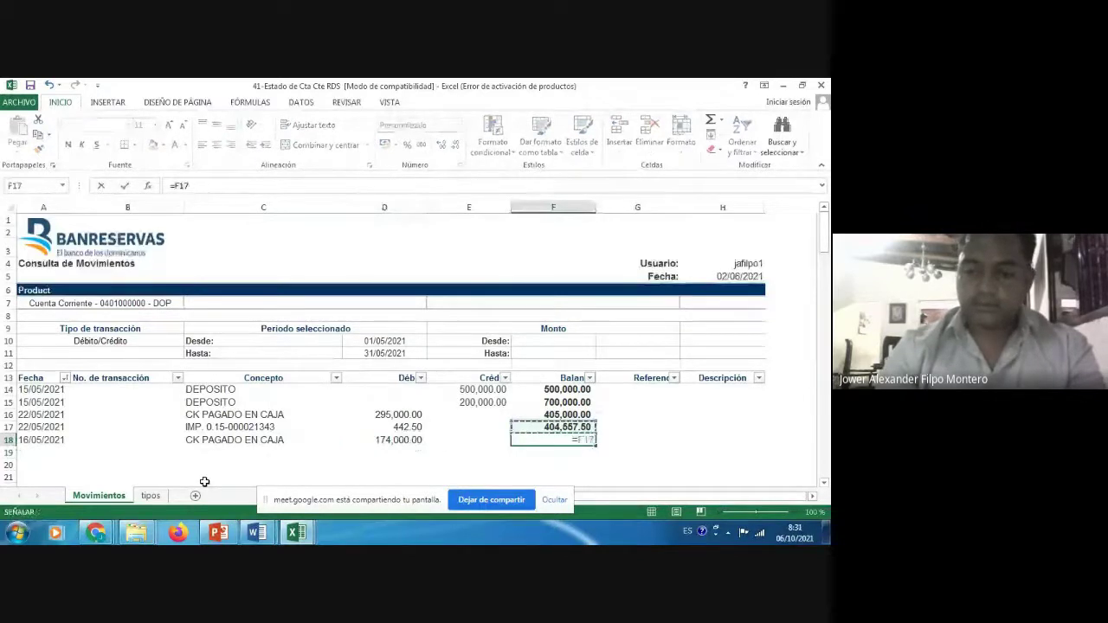
pyautogui.write('-')
pyautogui.press('Left')
pyautogui.press('Left')
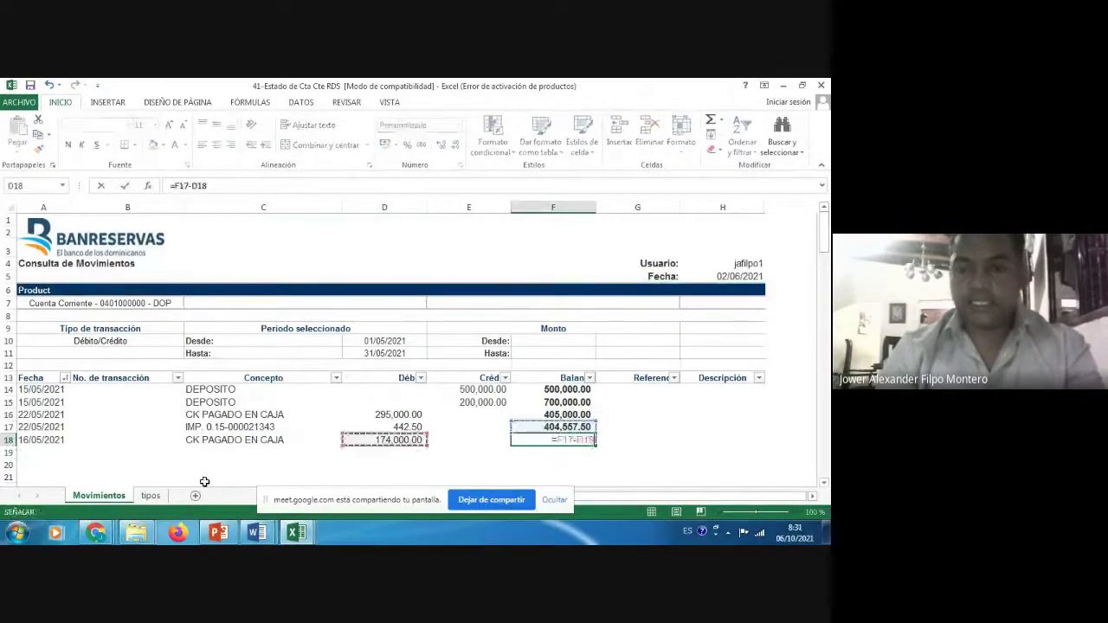
pyautogui.press('Return')
pyautogui.hotkey('ctrl', 'n')
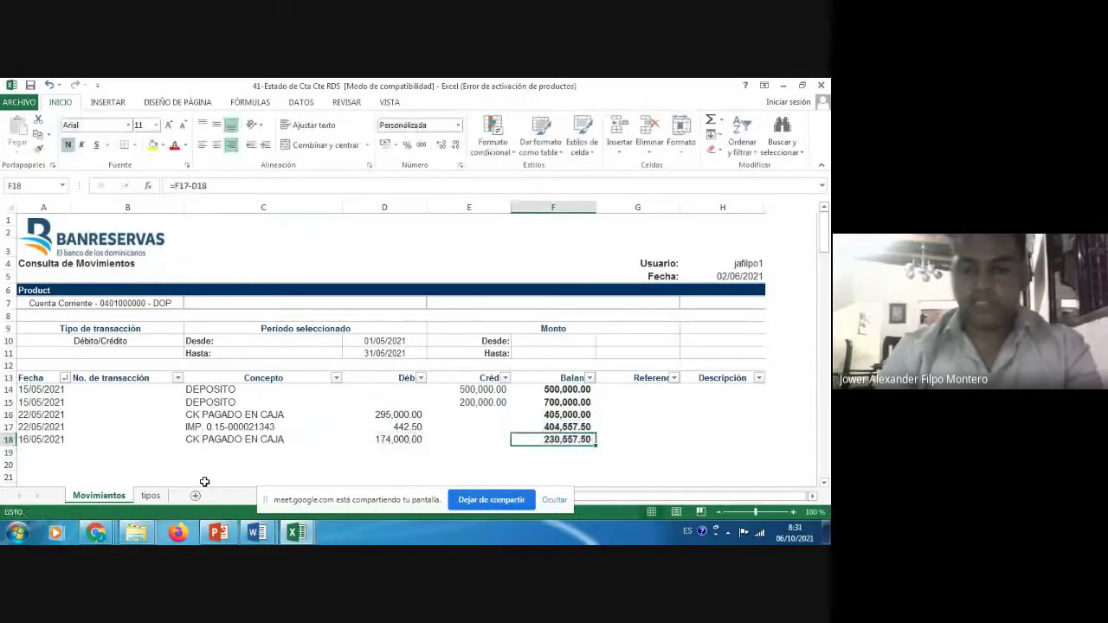
pyautogui.press('Return')
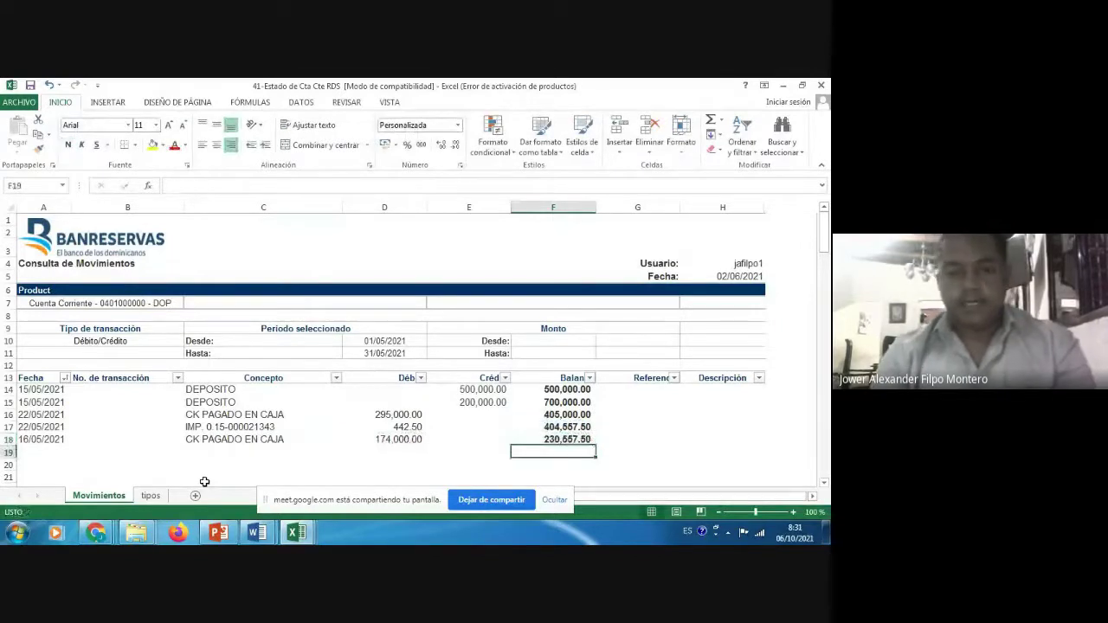
# - Copy the date 16/05/2021 from A18 into the Fecha cell of row 19 on the Movimientos sheet
pyautogui.press('Home')
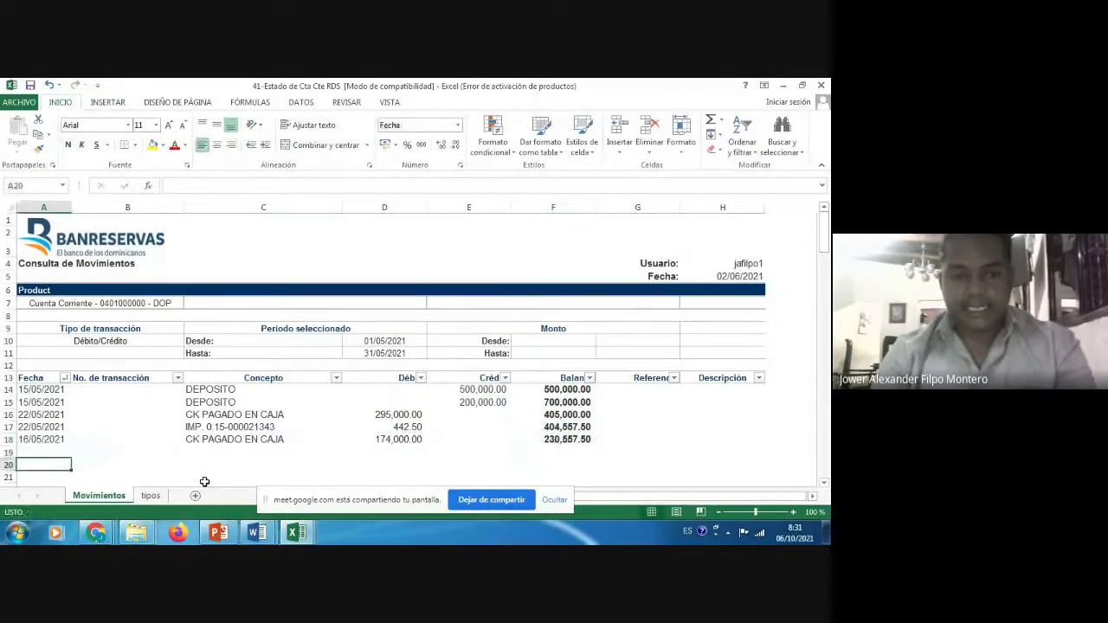
pyautogui.press('Up')
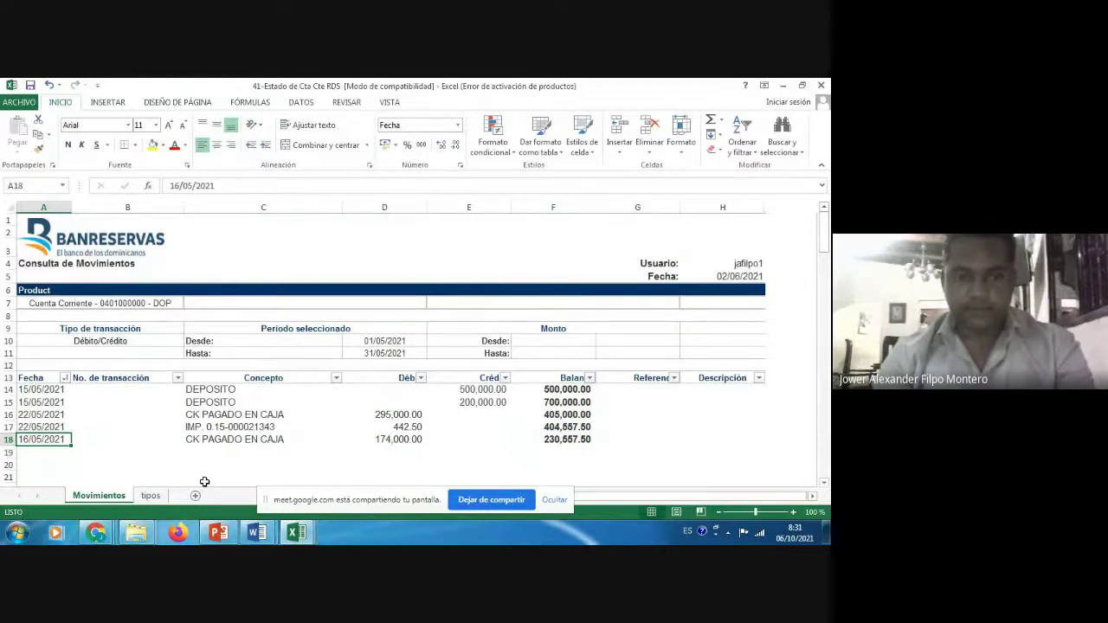
pyautogui.hotkey('ctrl', 'c')
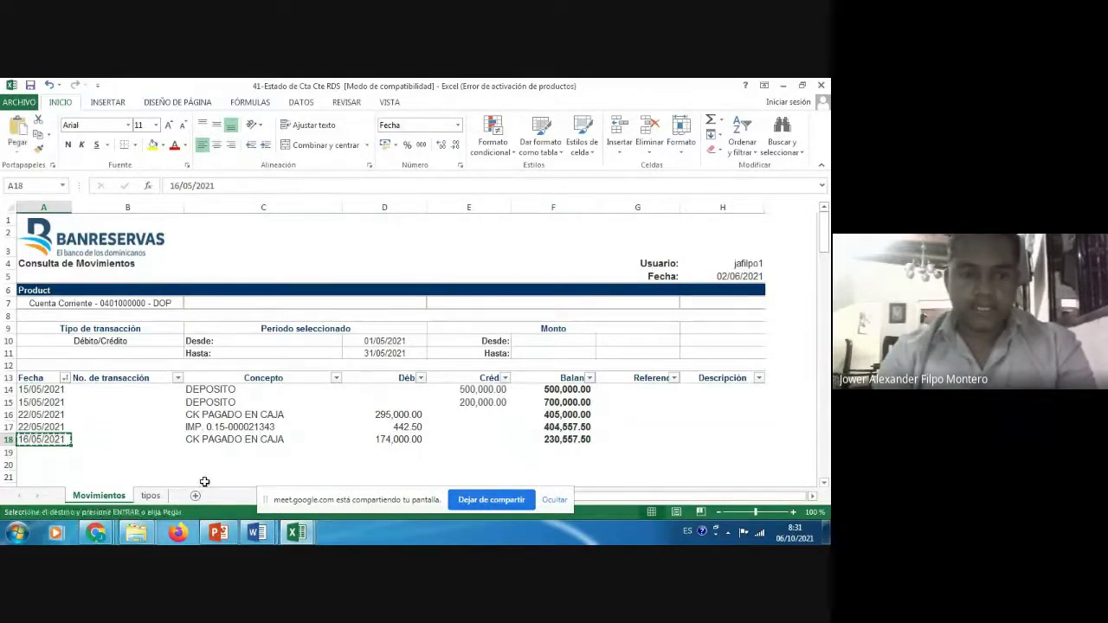
pyautogui.press('Down')
pyautogui.press('Return')
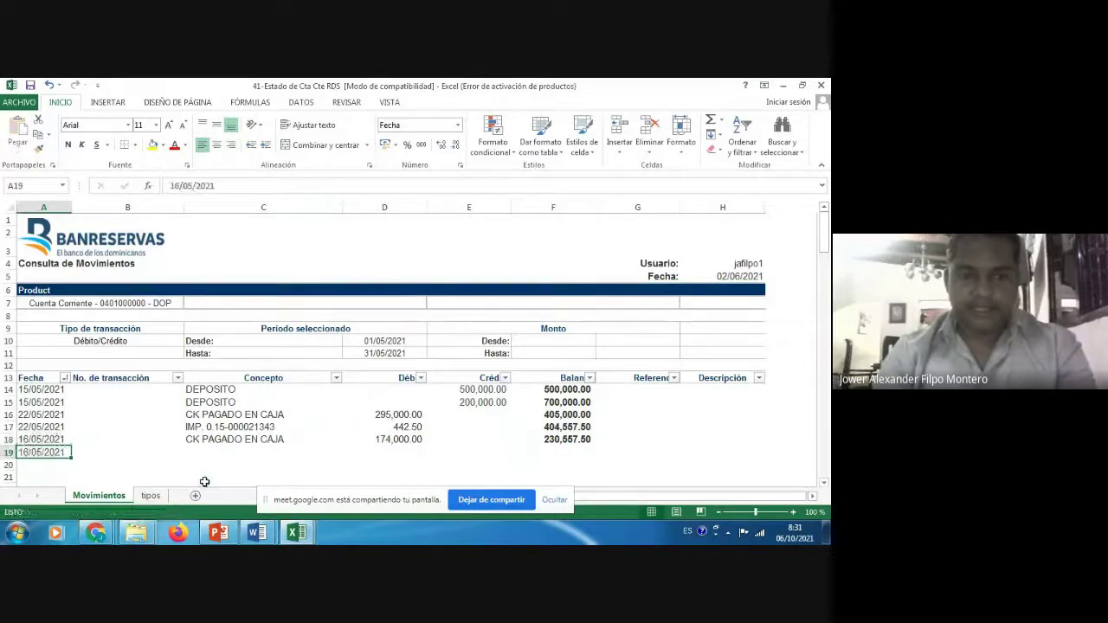
# - Enter the same IMP. 0.15 tax concept as in row 17 in the Concepto cell of row 19
pyautogui.press('Up')
pyautogui.press('Right')
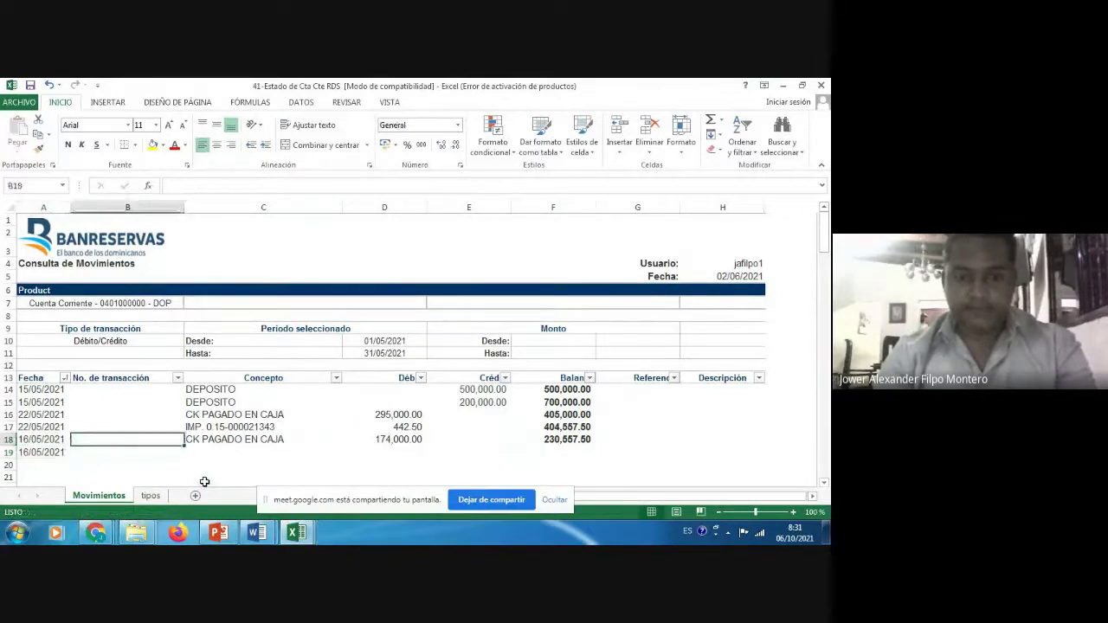
pyautogui.press('Right')
pyautogui.hotkey('ctrl', 'c')
pyautogui.press('Down')
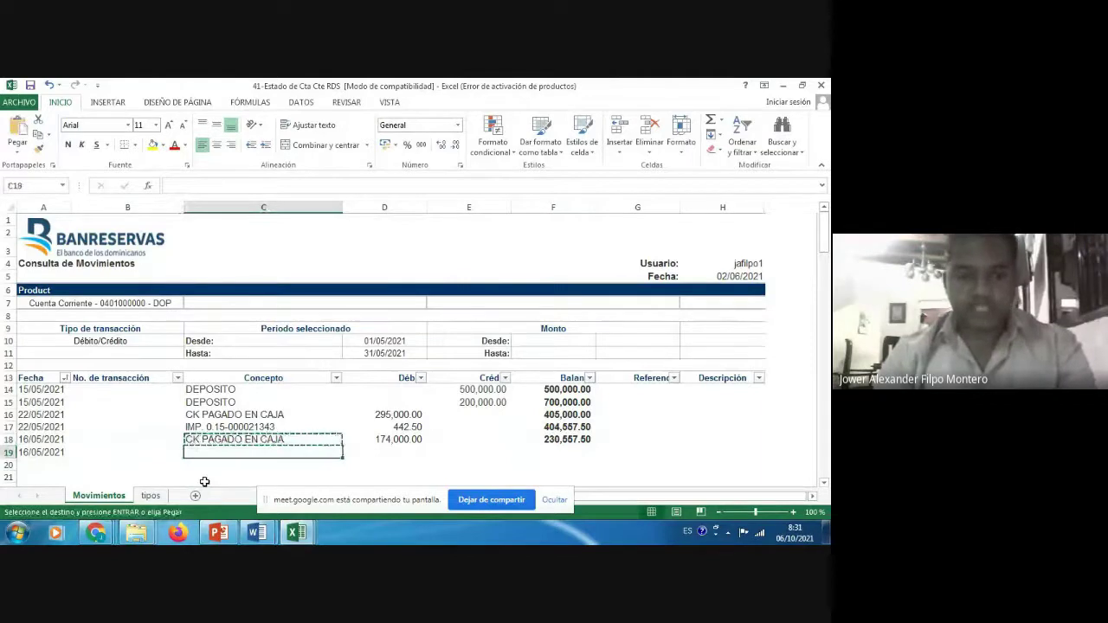
pyautogui.write('I')
pyautogui.hotkey('ctrl', 'Return')
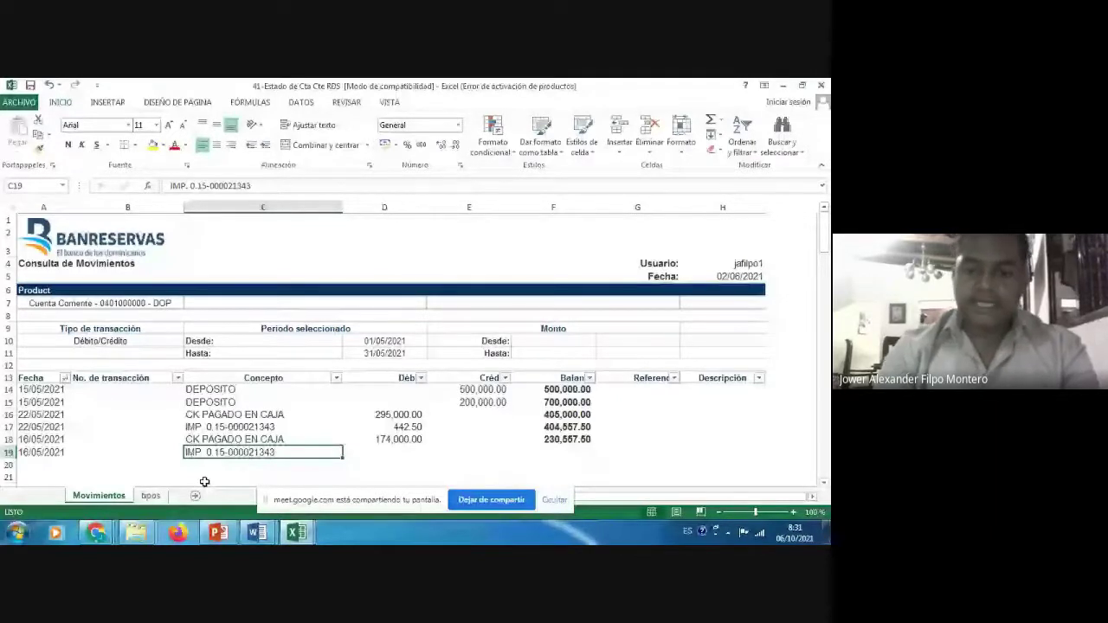
# - Calculate the tax debit in D19 with the formula =D18*0.0015
pyautogui.press('Right')
pyautogui.write('=')
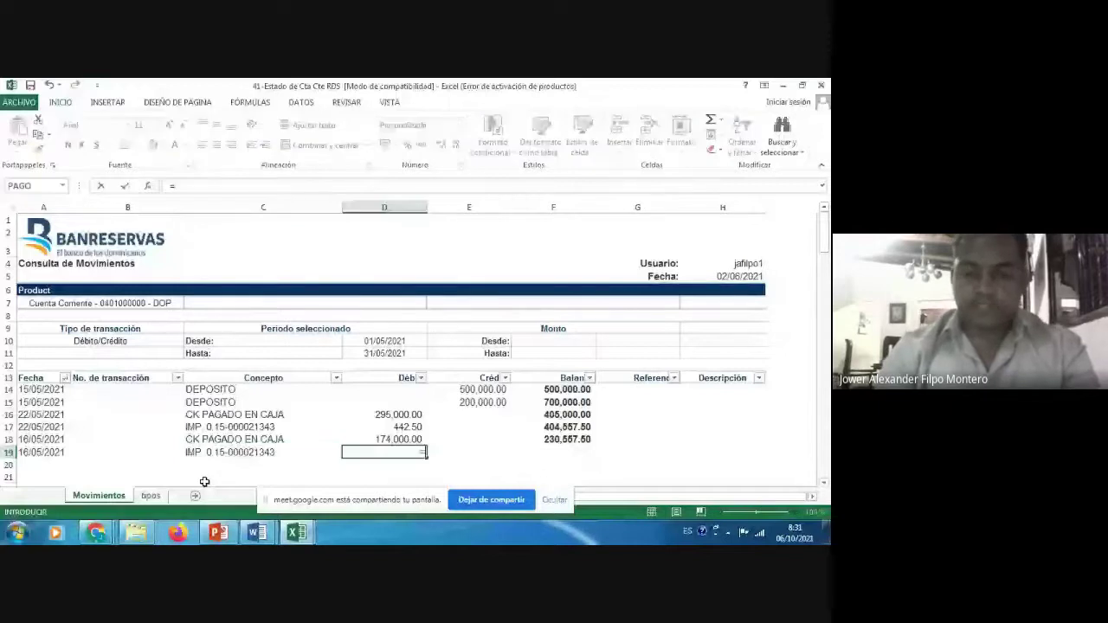
pyautogui.press('Up')
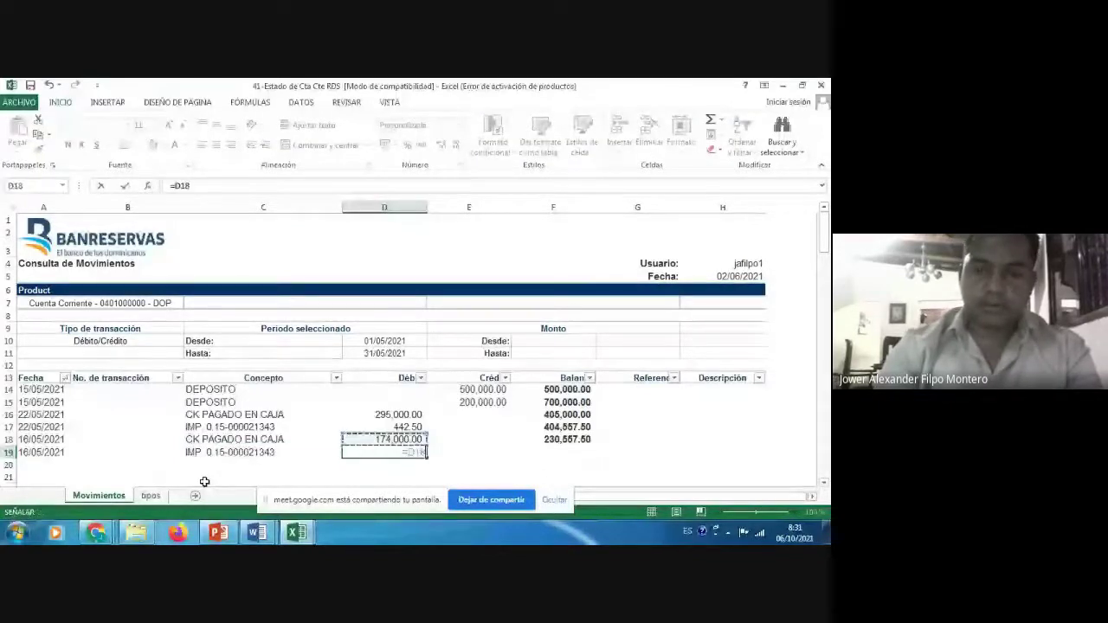
pyautogui.write('*')
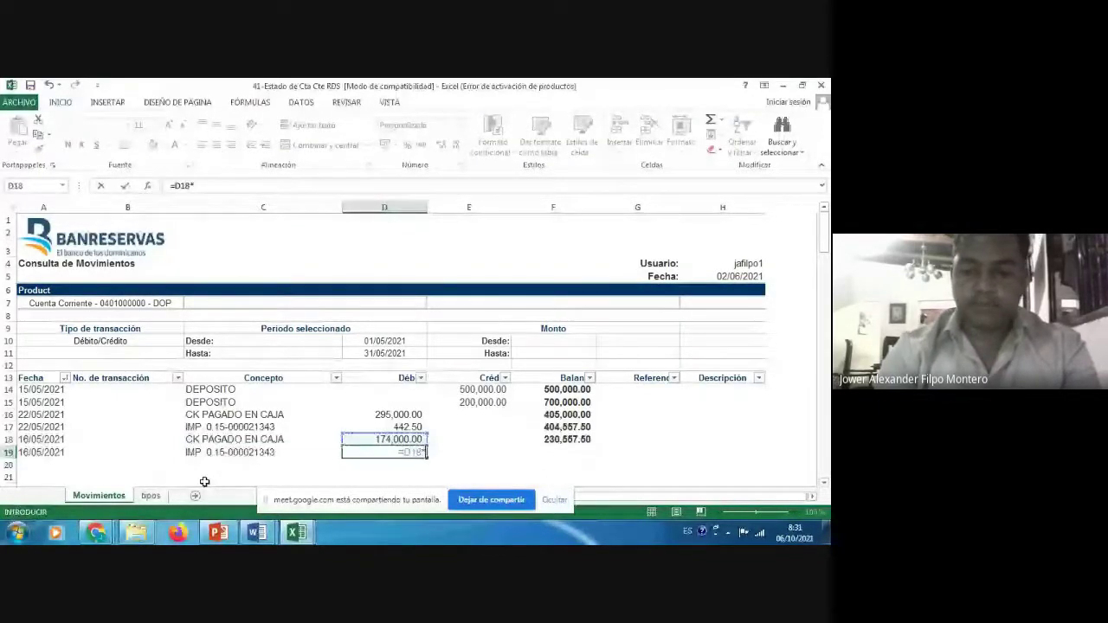
pyautogui.write('0')
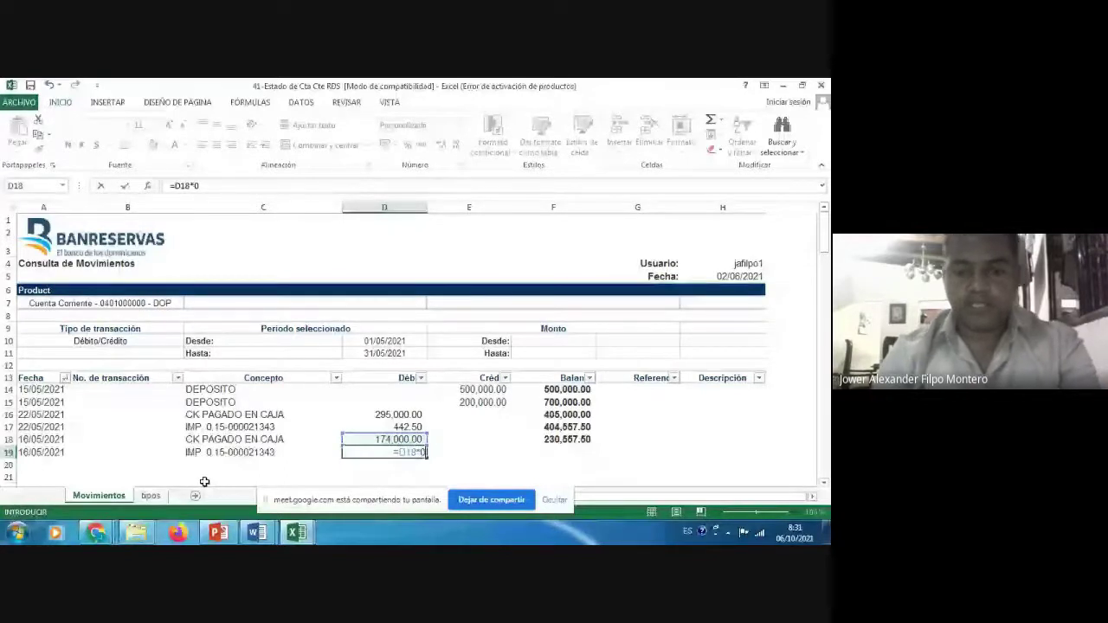
pyautogui.write('.0015')
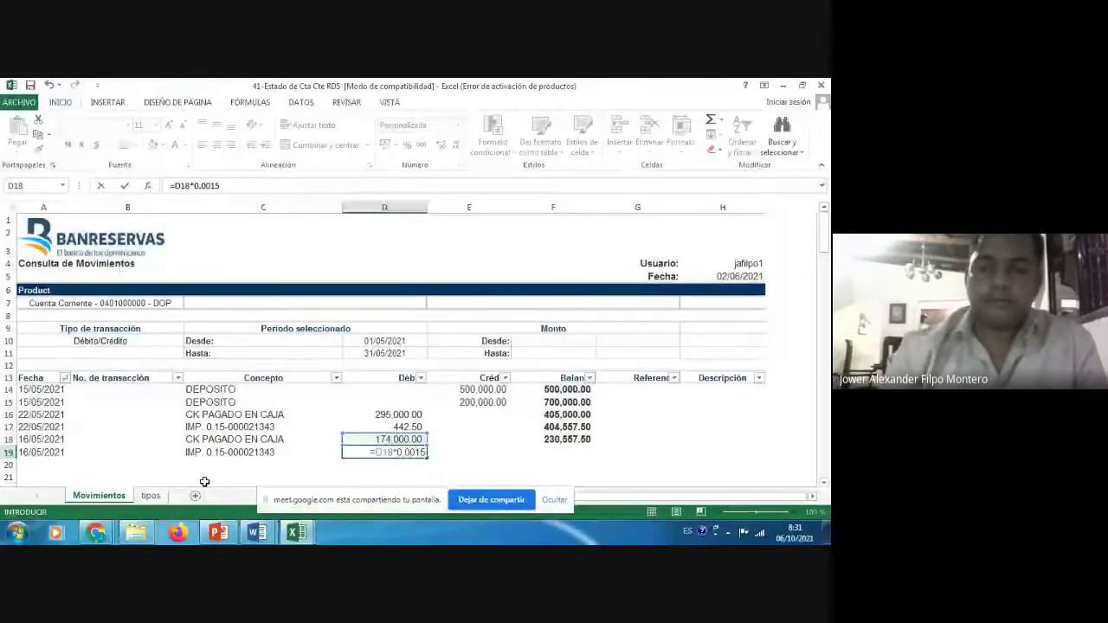
pyautogui.press('Return')
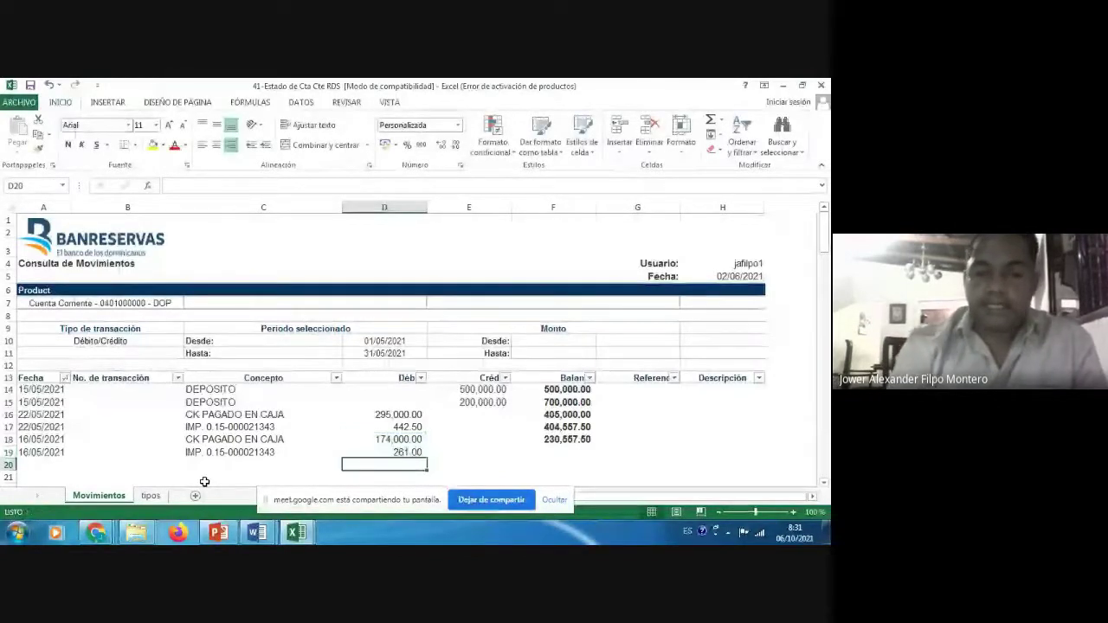
# - Calculate the balance in F19 with the formula =F18-D19 and make it bold
pyautogui.press('Up')
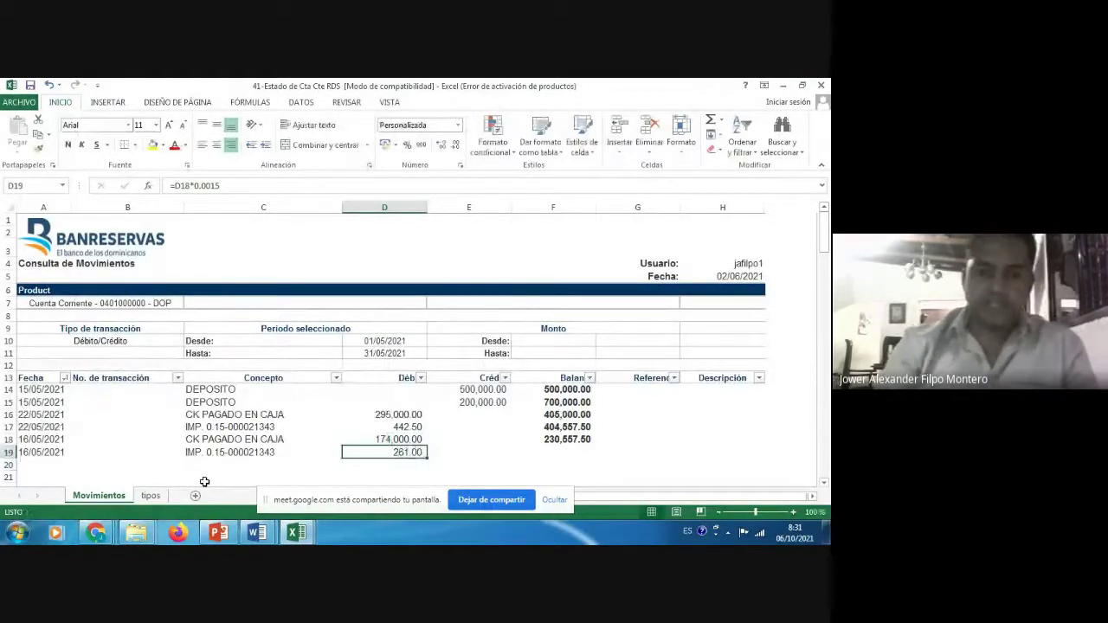
pyautogui.press('Right')
pyautogui.press('Right')
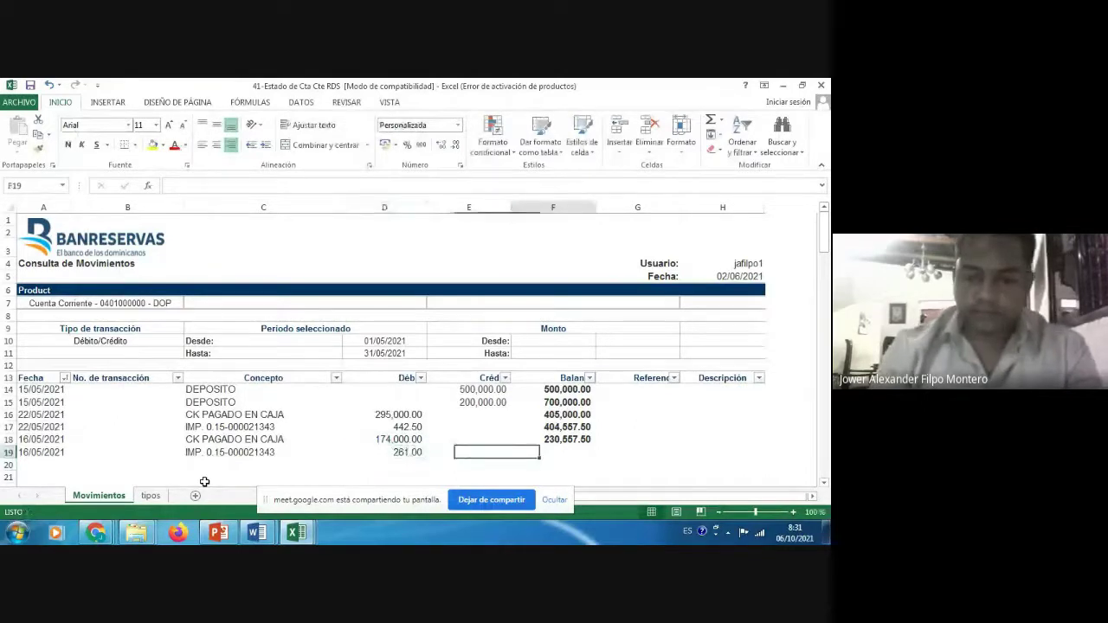
pyautogui.write('=')
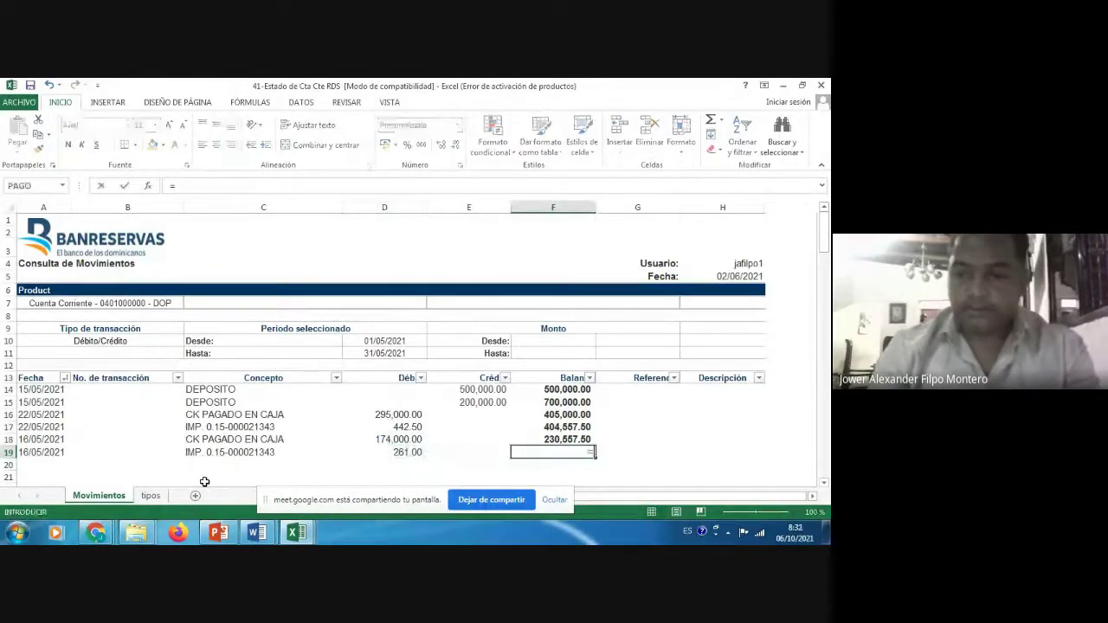
pyautogui.press('Up')
pyautogui.write('-')
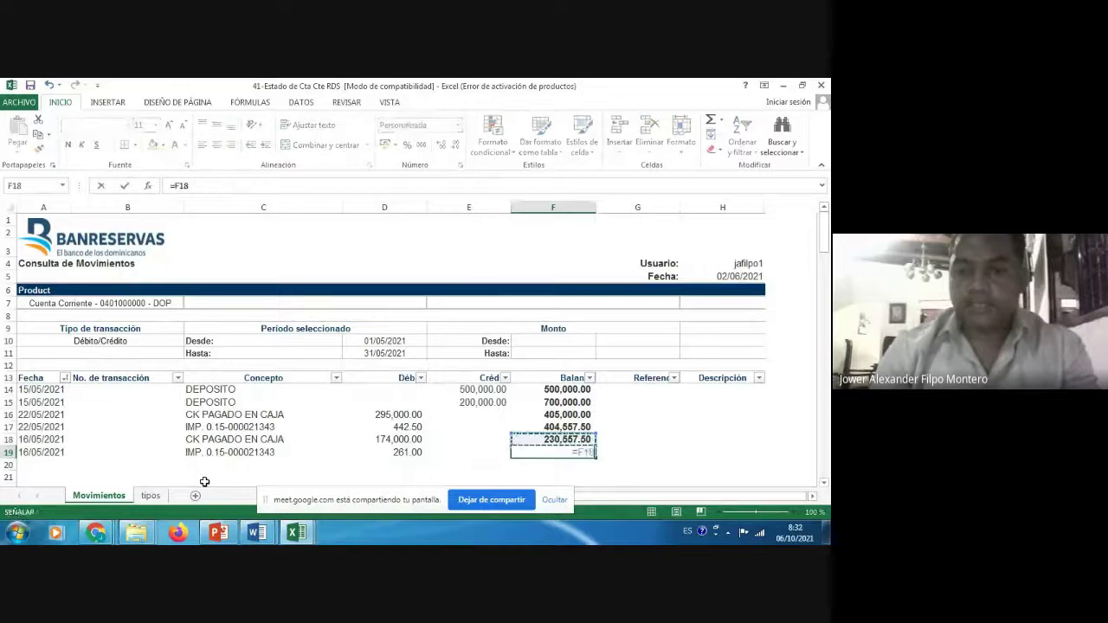
pyautogui.press('Left')
pyautogui.press('Left')
pyautogui.press('Left')
pyautogui.press('Right')
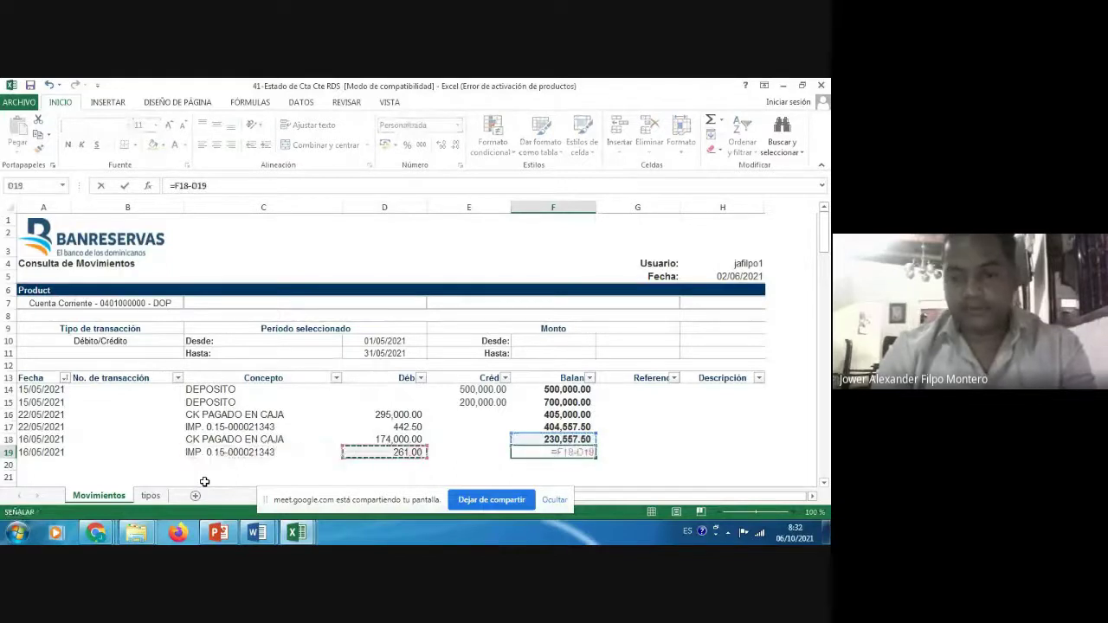
pyautogui.hotkey('ctrl', 'Return')
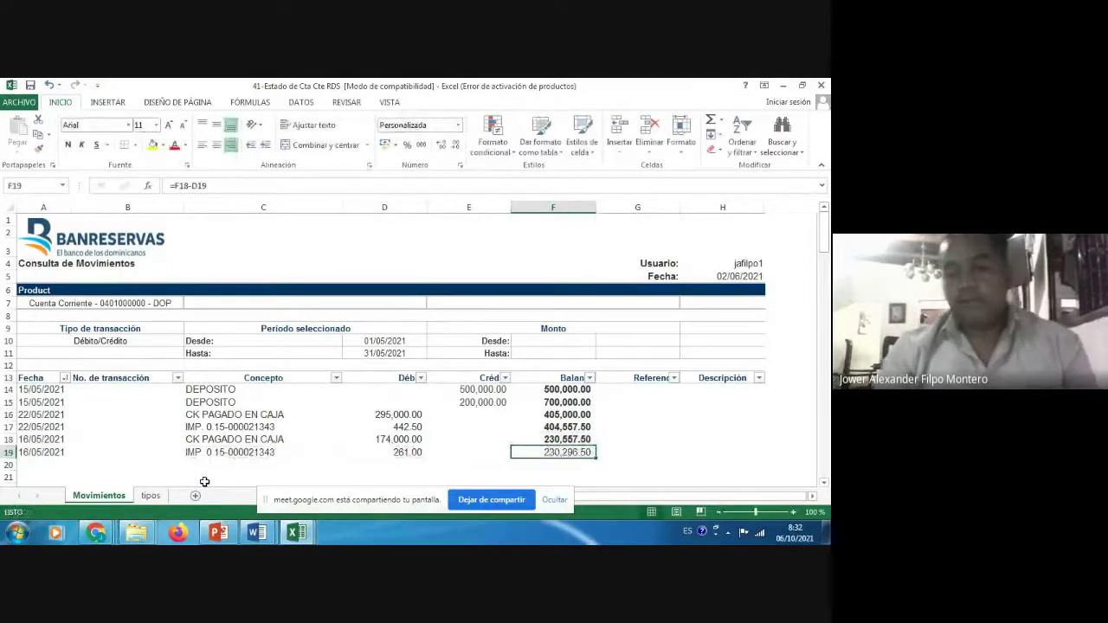
pyautogui.press('Down')
pyautogui.press('Down')
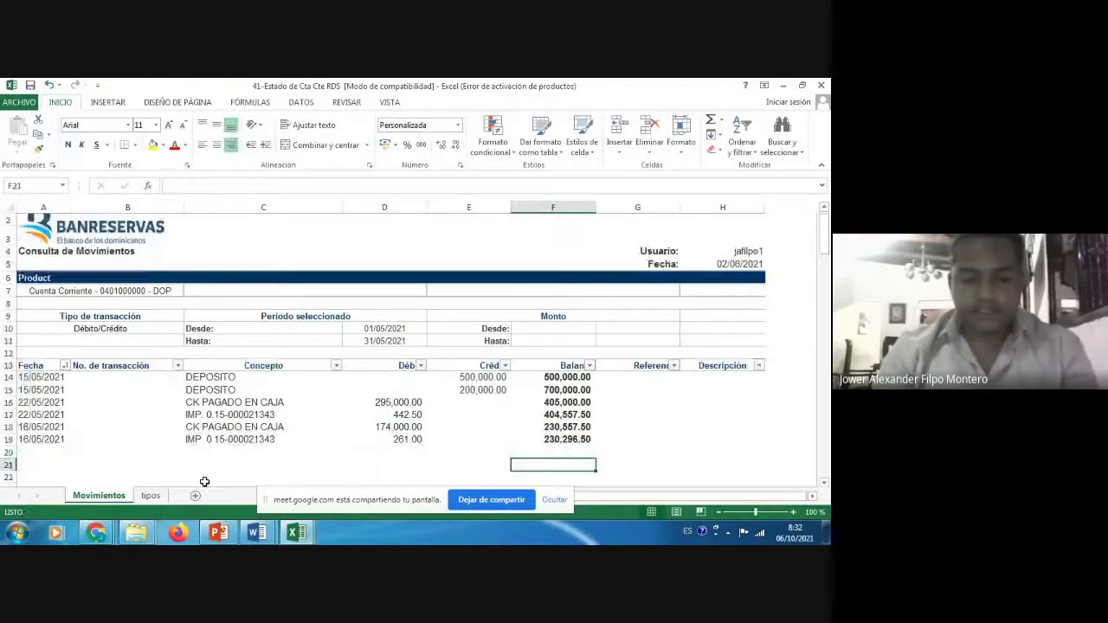
pyautogui.press('Up')
pyautogui.press('Up')
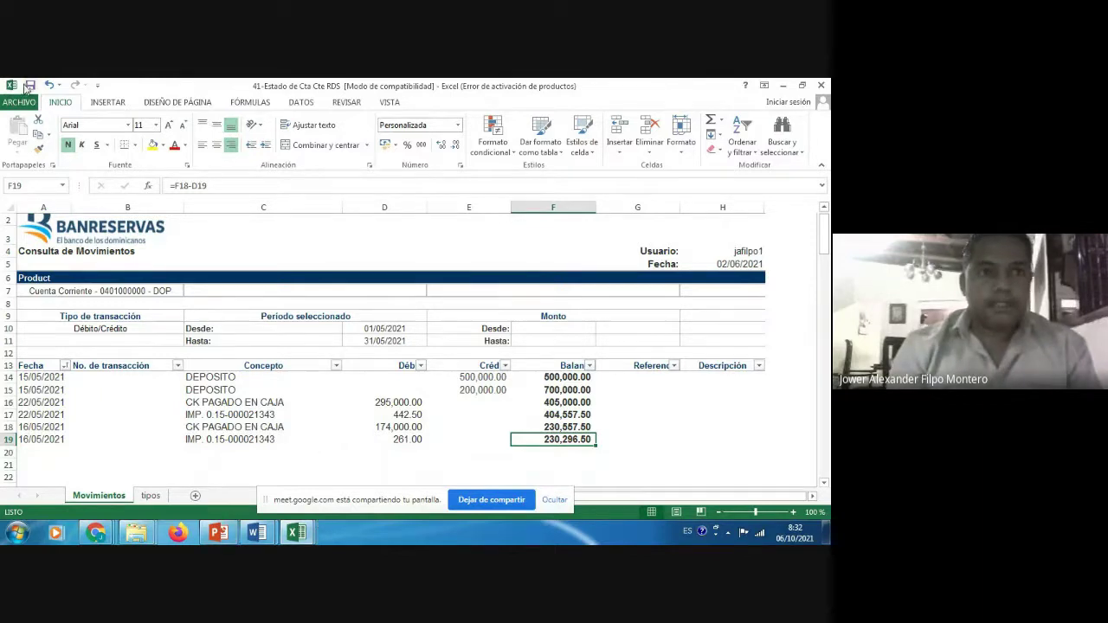
# - Switch to the 1-Informaciones Generales document in Word and enlarge the text of transaction 14 to 12 pt
pyautogui.click(783, 86)
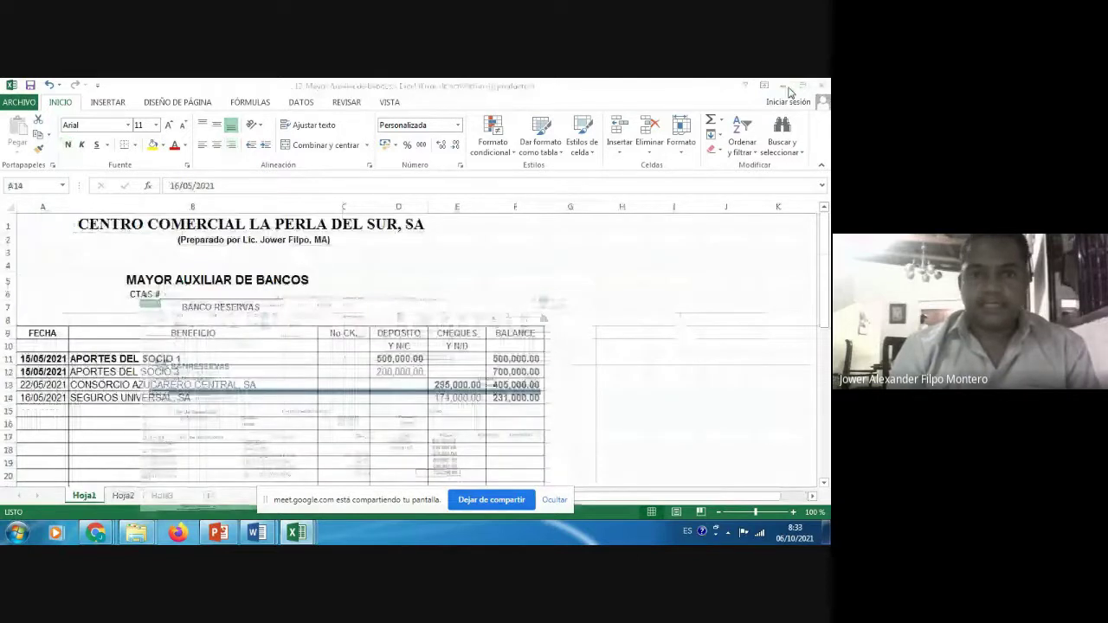
pyautogui.click(784, 86)
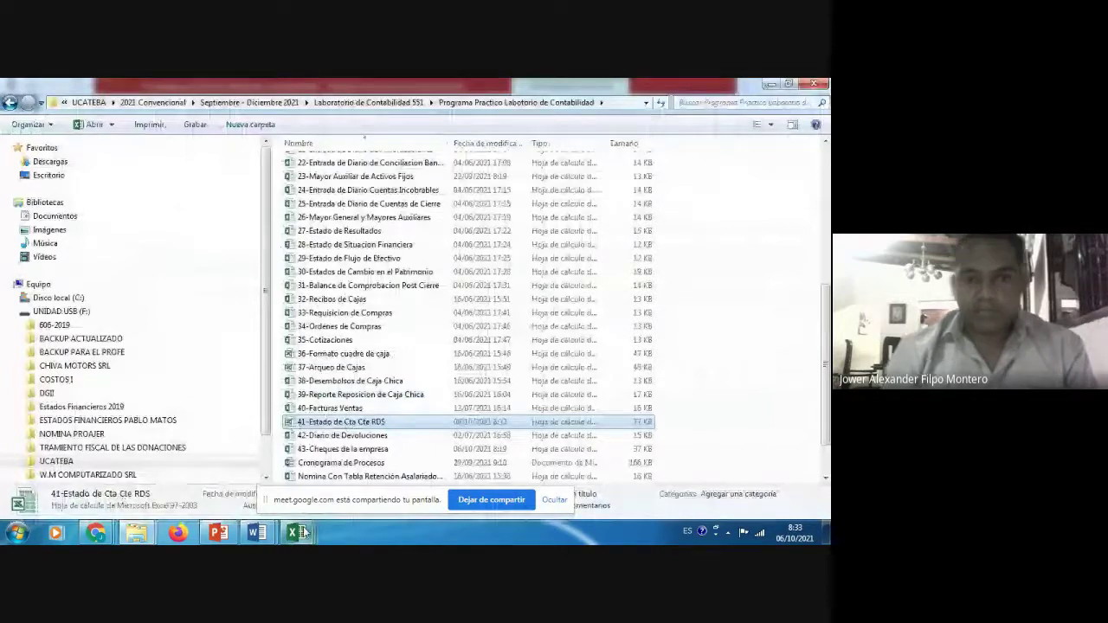
pyautogui.click(256, 531)
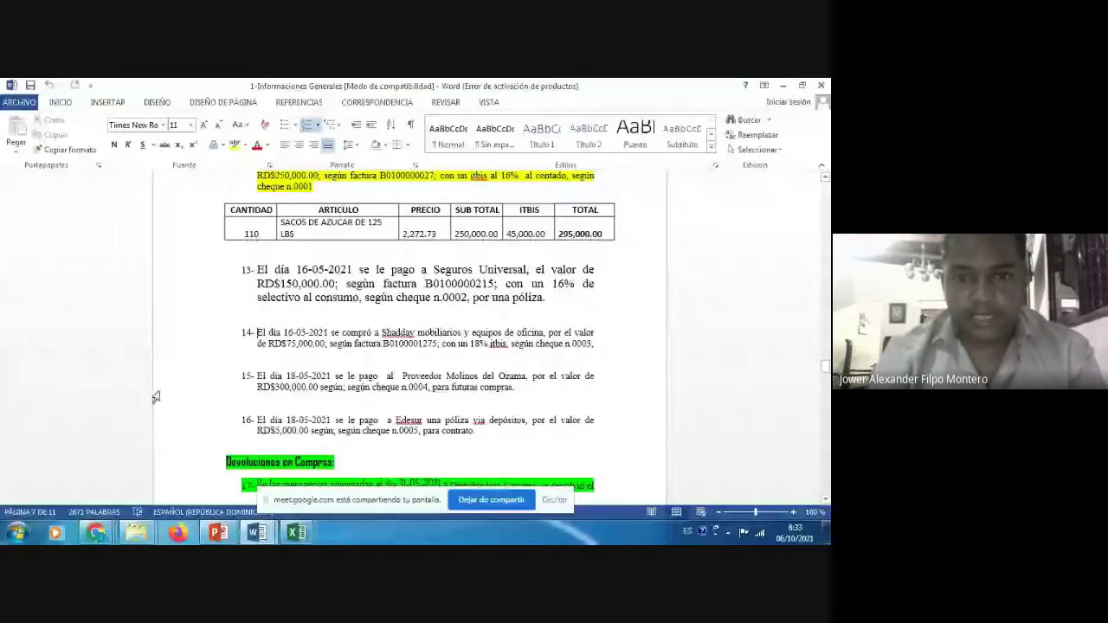
pyautogui.hotkey('ctrl', 'shift', 'Down')
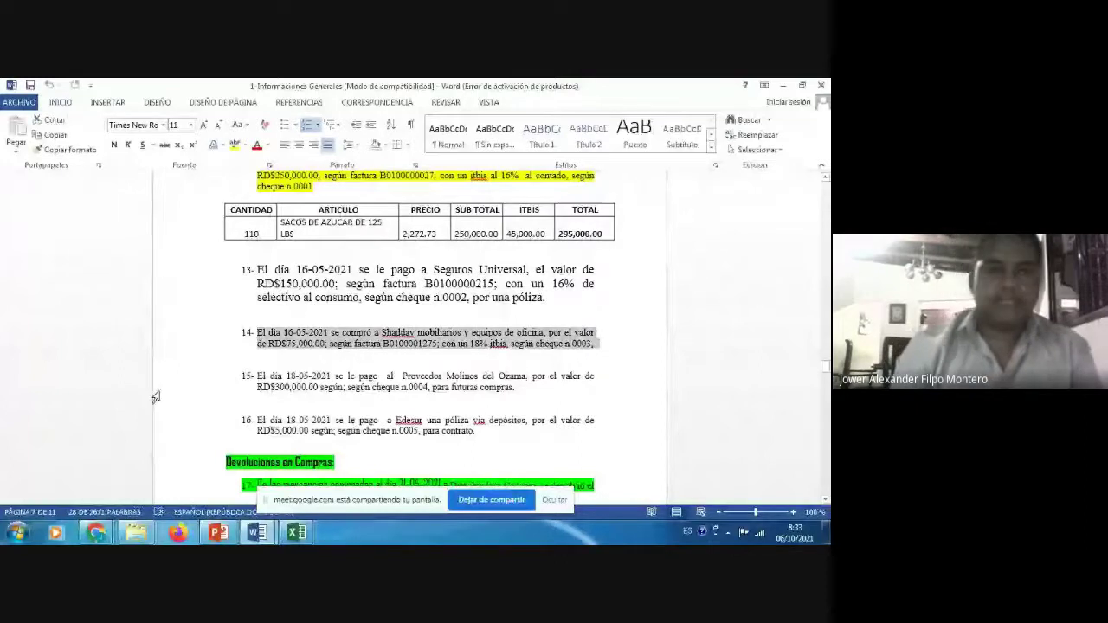
pyautogui.click(205, 126)
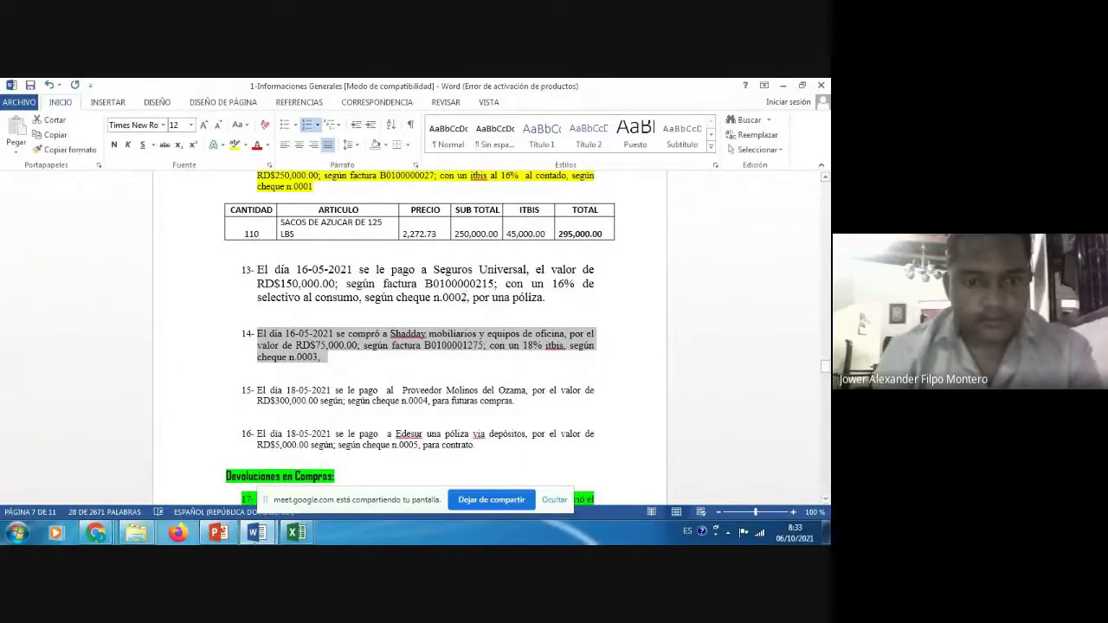
# - Switch to the 43-Cheques de la empresa workbook in Excel and set the Seguros Universal check's No. to 0002
pyautogui.click(291, 534)
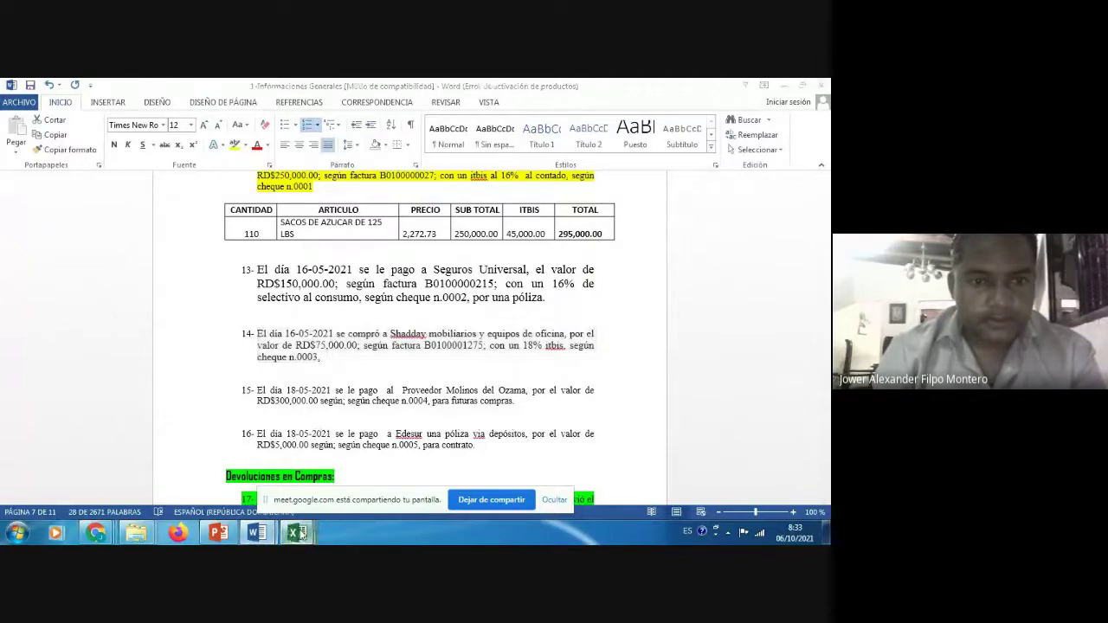
pyautogui.click(83, 467)
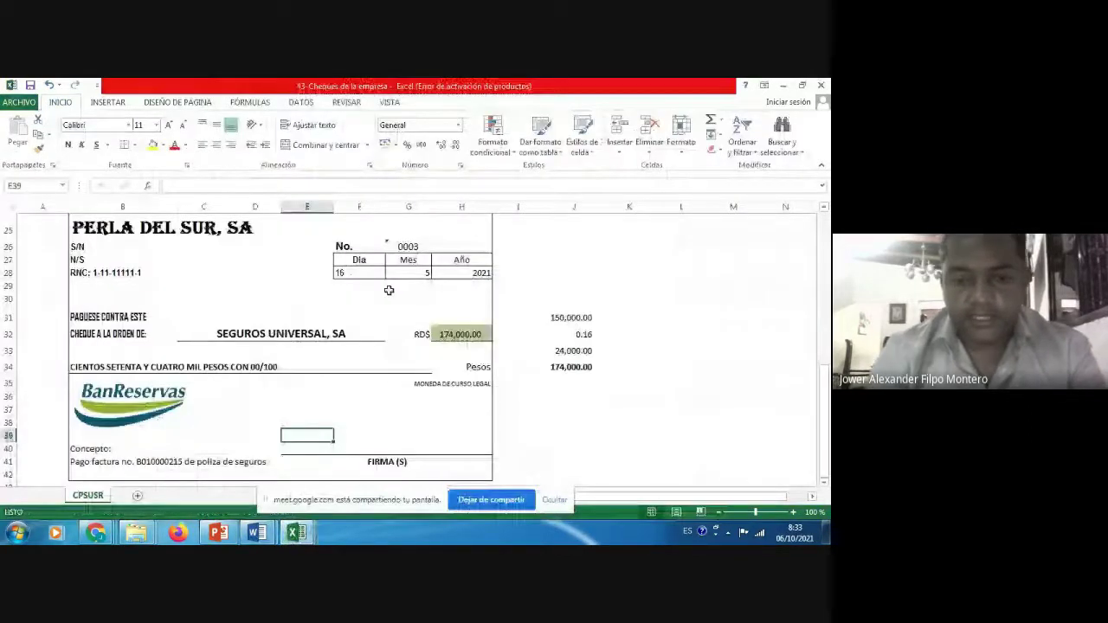
pyautogui.hotkey('ctrl', 'Tab')
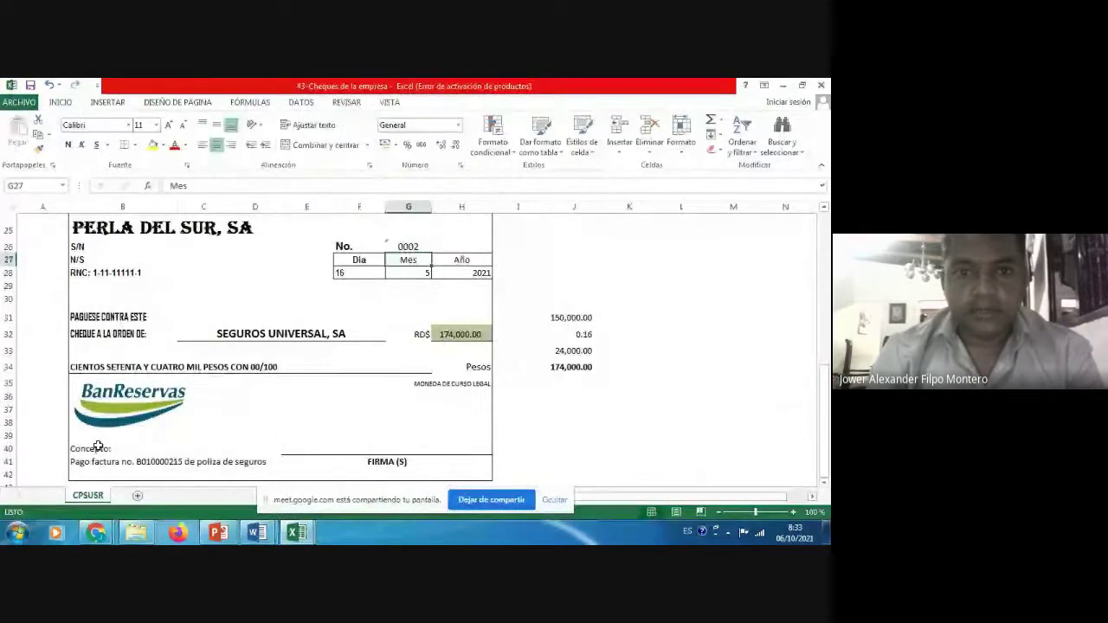
pyautogui.press('Up')
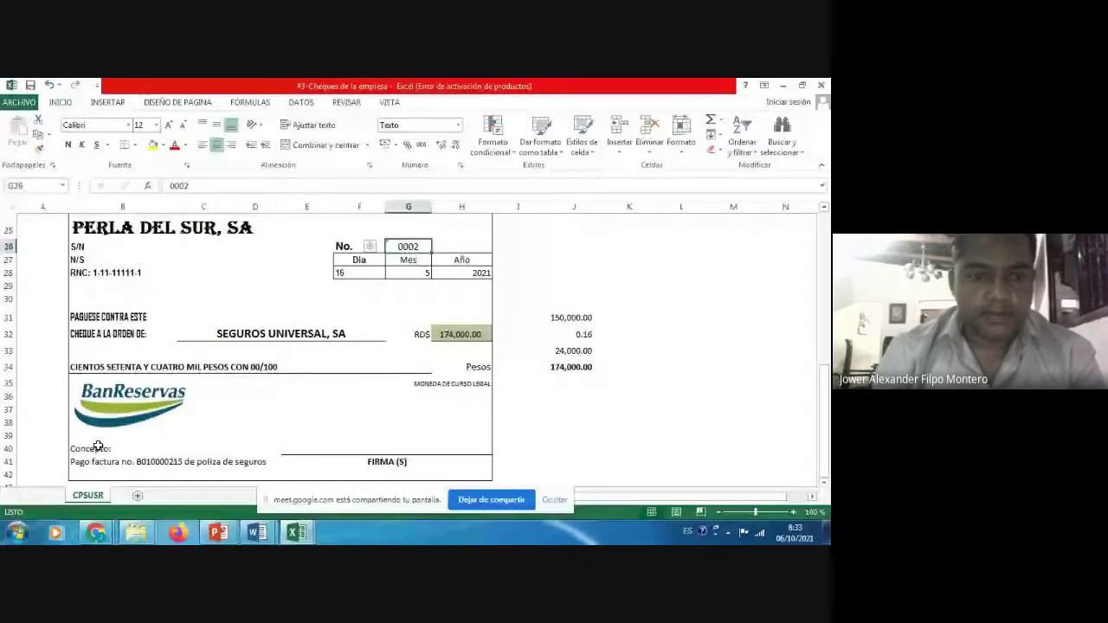
# - In the 41-Estado de Cta Cte RDS workbook, enter transaction numbers 1 in B16 and 2 in B18 for the paid checks, and select B16:B18
pyautogui.click(296, 531)
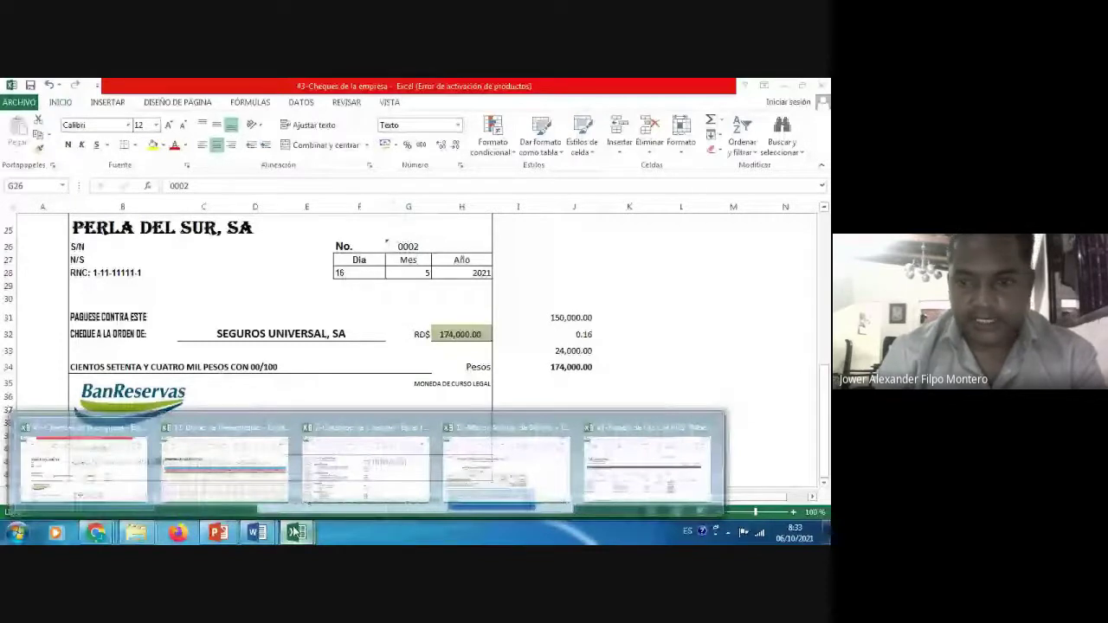
pyautogui.click(104, 463)
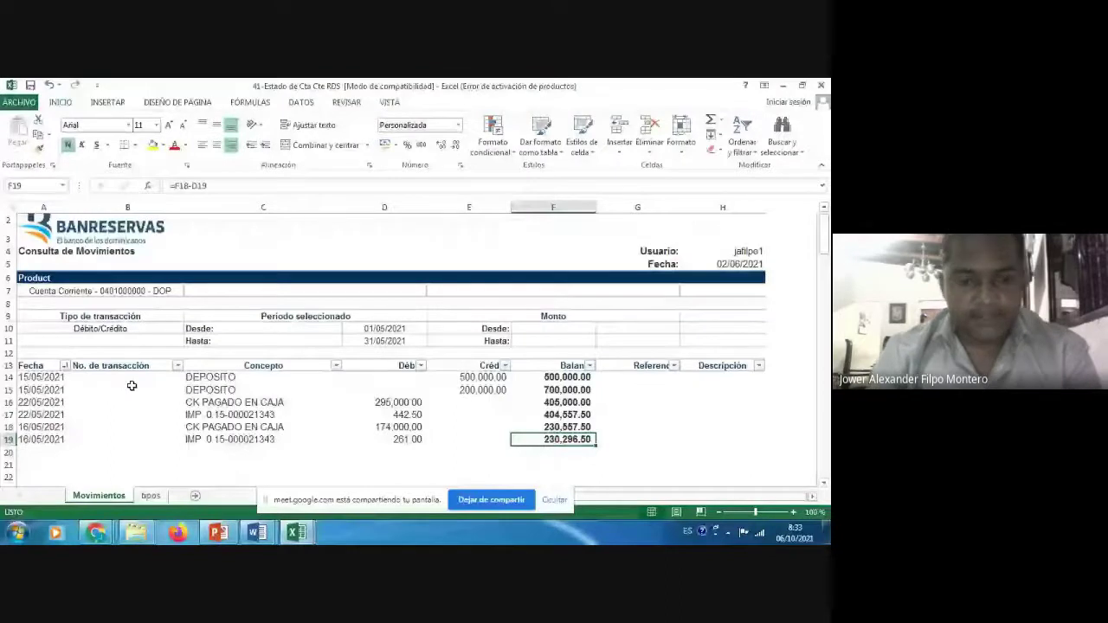
pyautogui.click(136, 401)
pyautogui.write('1')
pyautogui.press('Return')
pyautogui.press('Return')
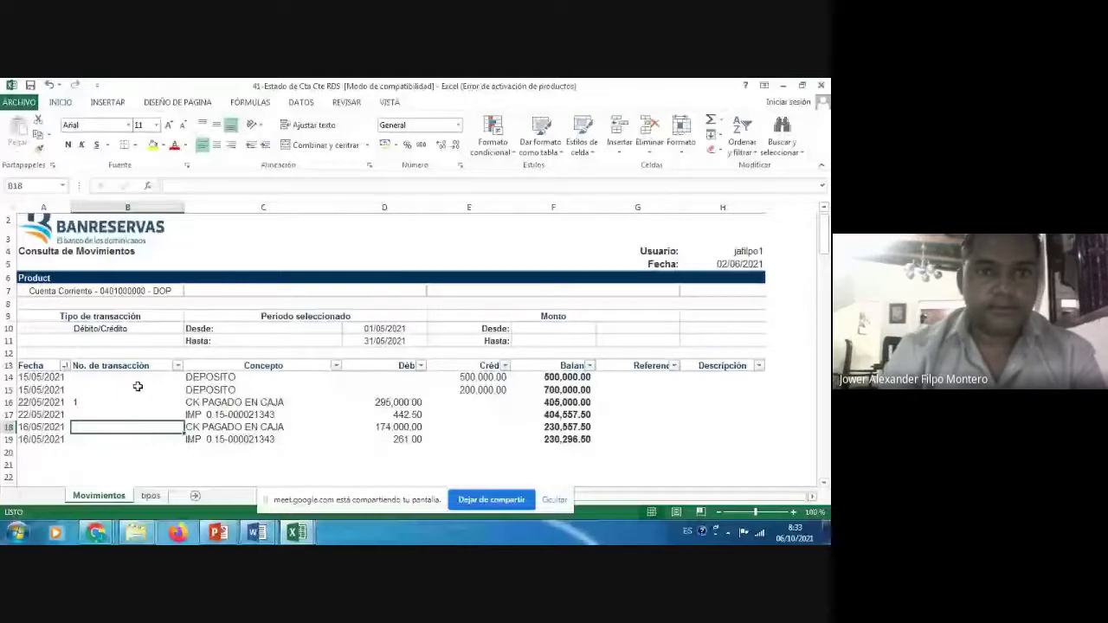
pyautogui.write('2')
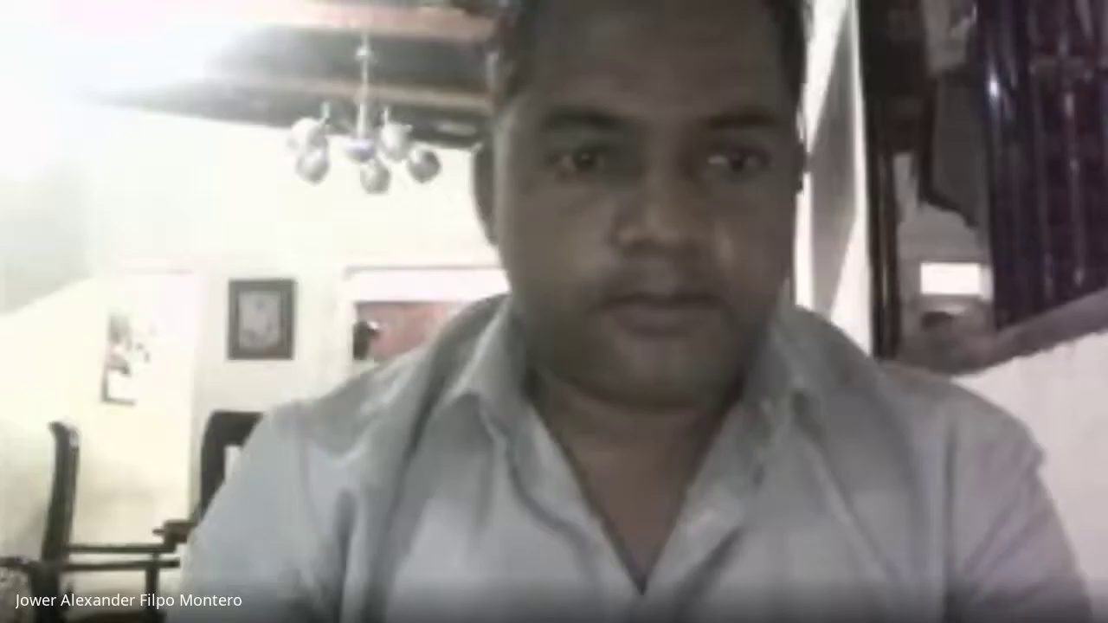
pyautogui.moveTo(127, 403); pyautogui.dragTo(127, 427)
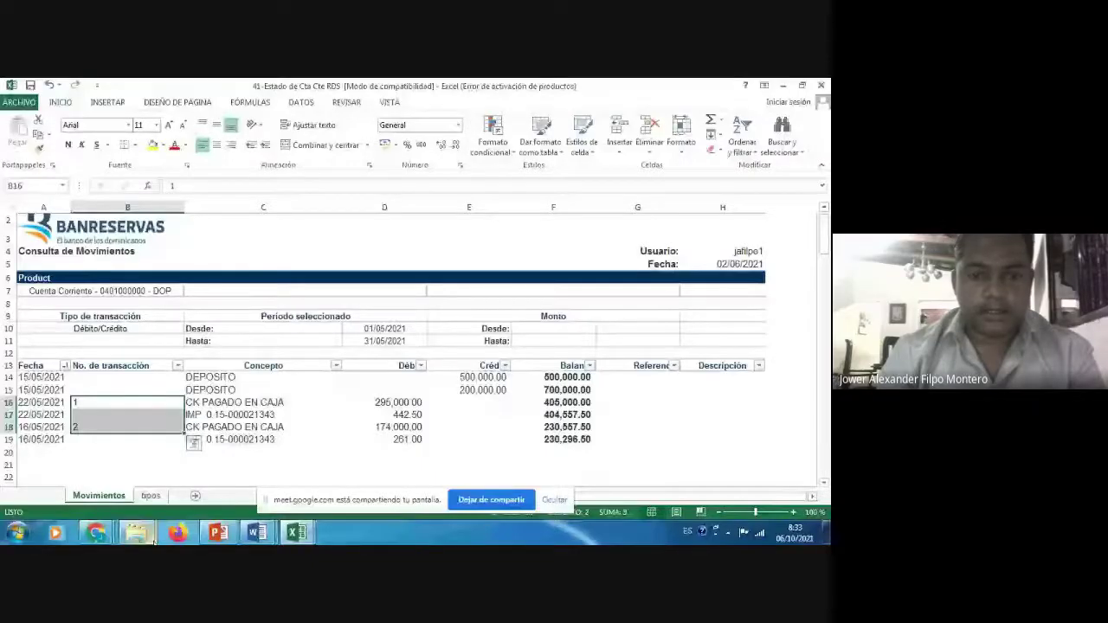
# - Switch to the 12-Mayor Auxiliar de Bancos workbook and enter check numbers 1 in C13 and 2 in C14
pyautogui.click(293, 535)
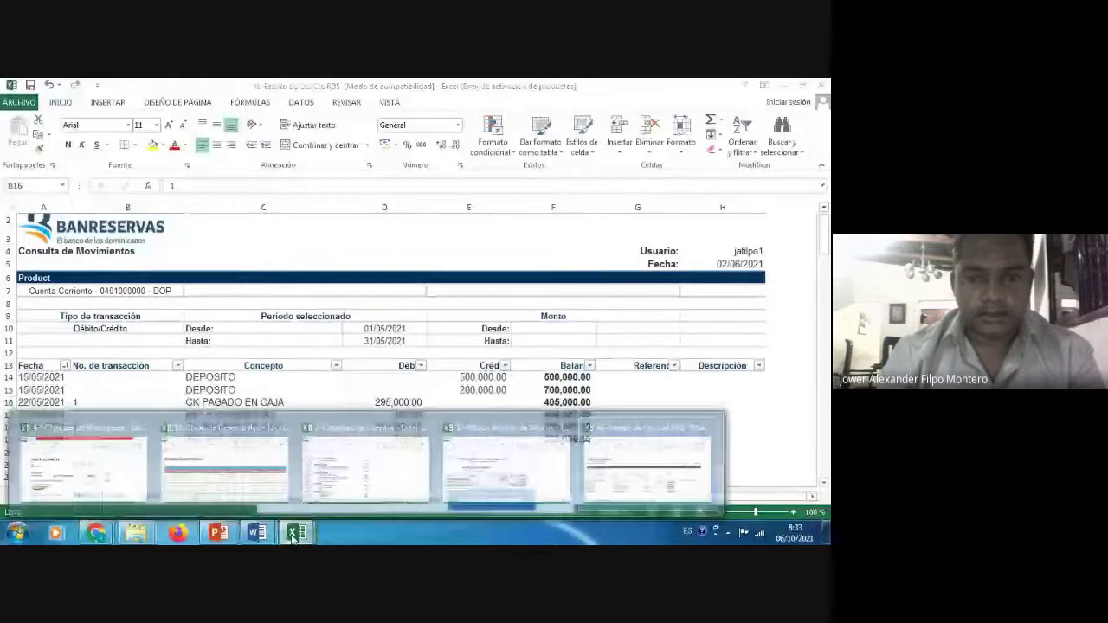
pyautogui.click(485, 471)
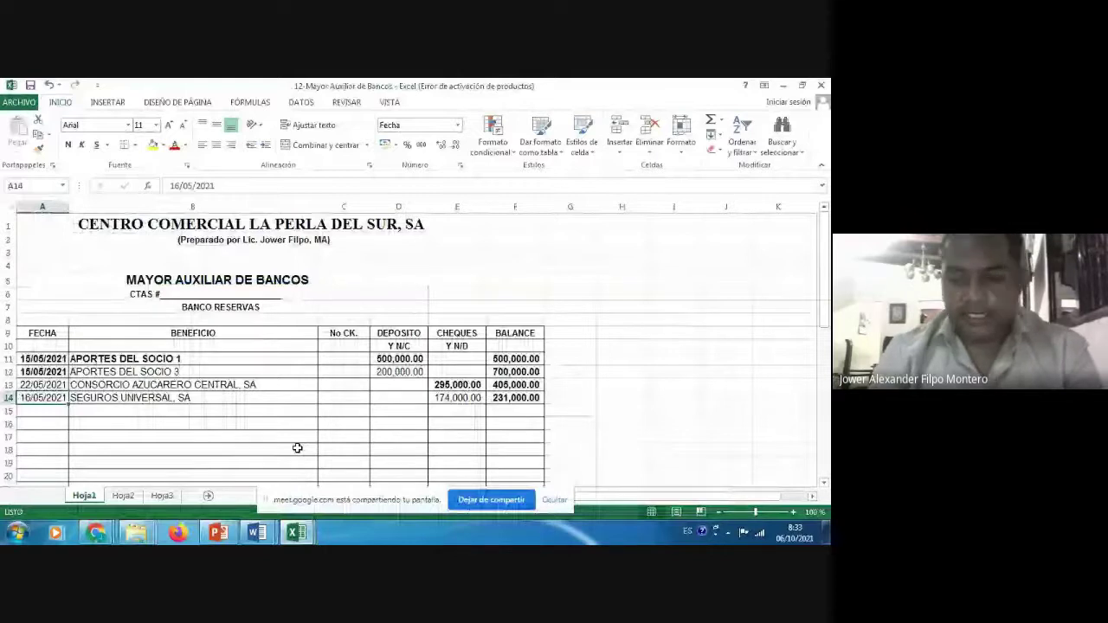
pyautogui.click(334, 383)
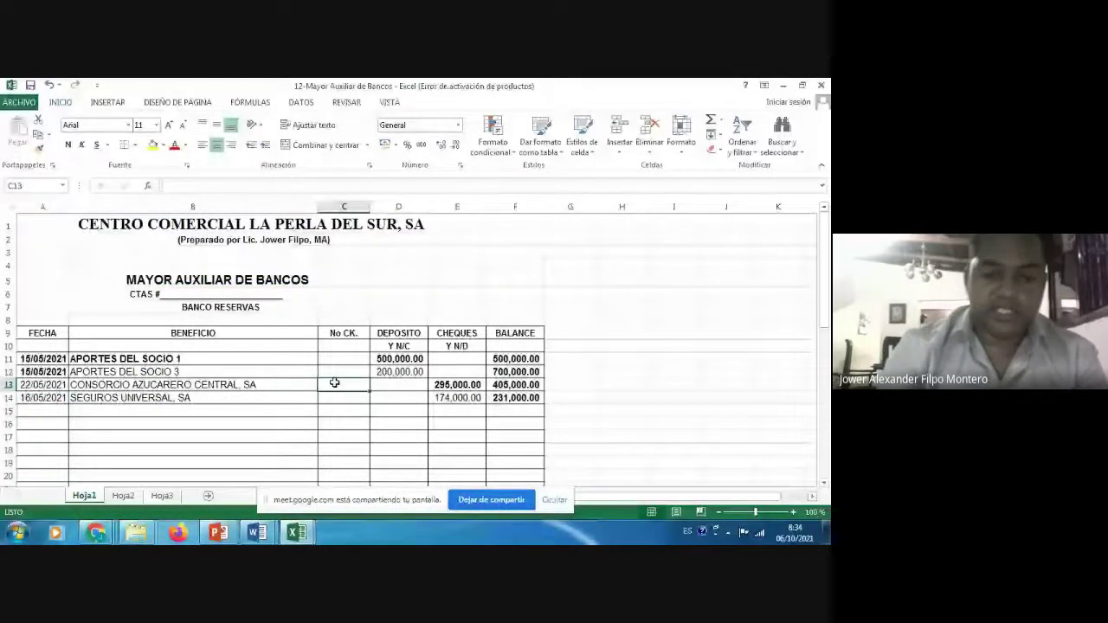
pyautogui.write('1')
pyautogui.press('Return')
pyautogui.write('2')
pyautogui.press('Return')
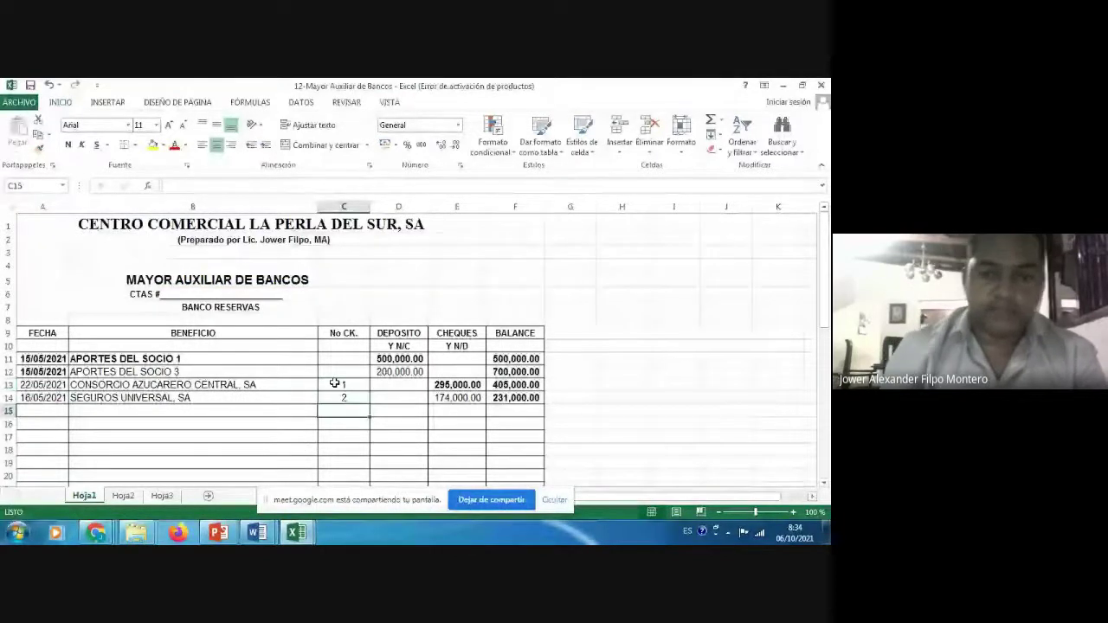
# - Switch to the 11-Diario de Desembolso workbook and set the check number in D12 to 2
pyautogui.click(299, 535)
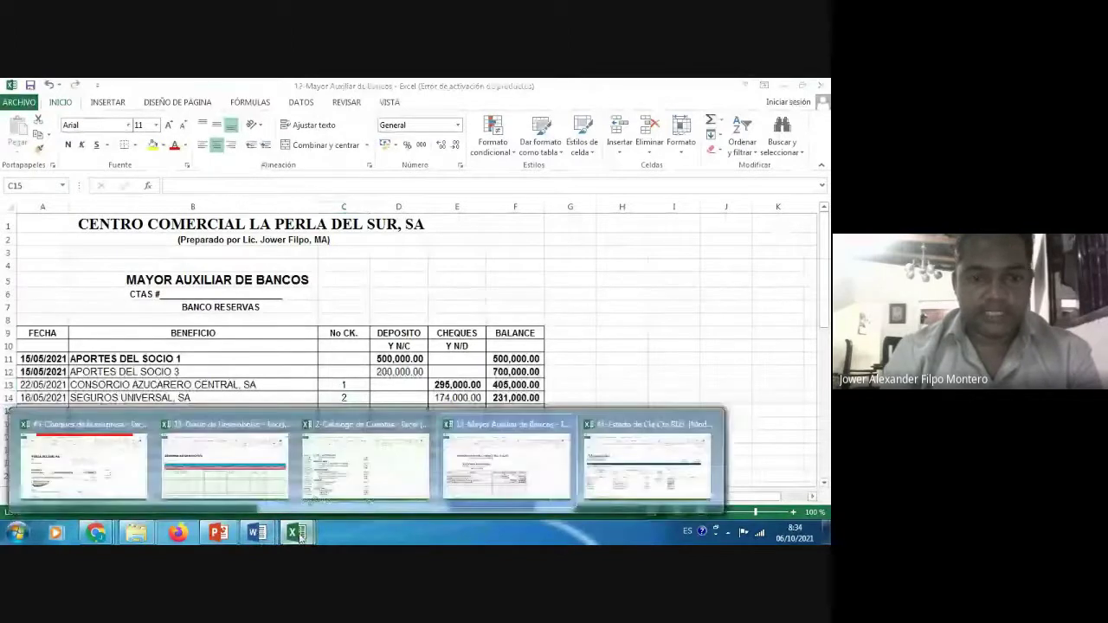
pyautogui.click(224, 463)
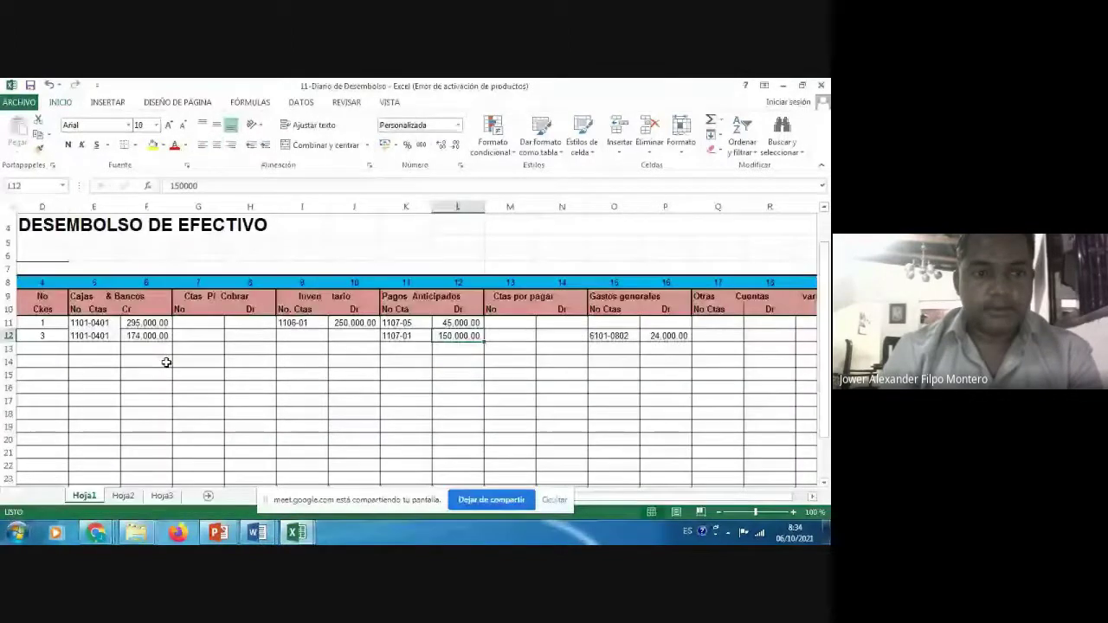
pyautogui.click(48, 337)
pyautogui.write('2')
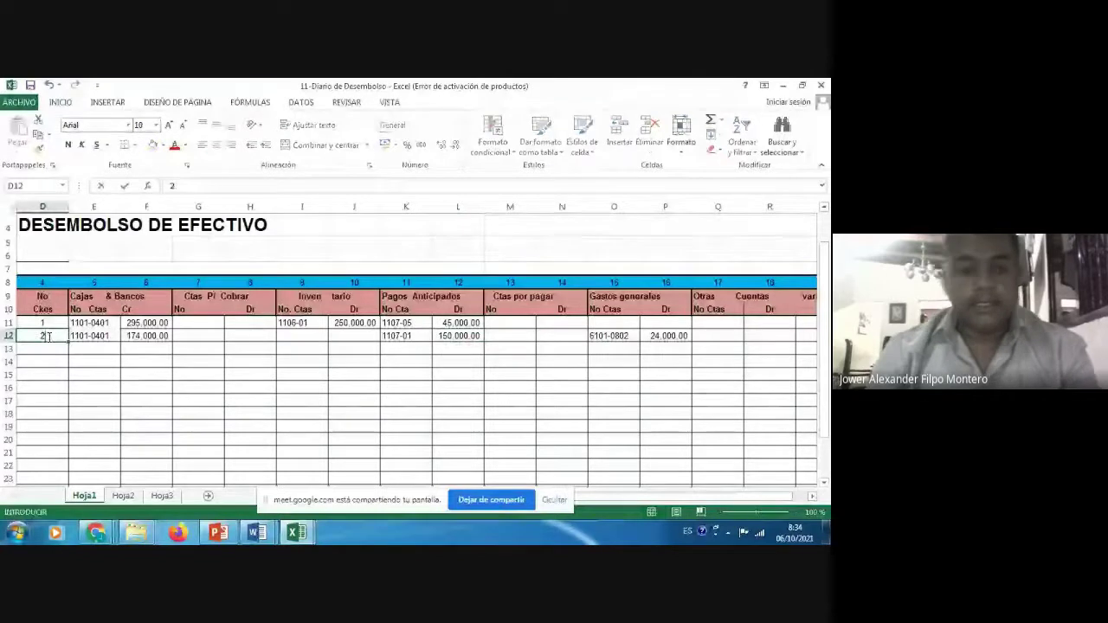
pyautogui.press('Return')
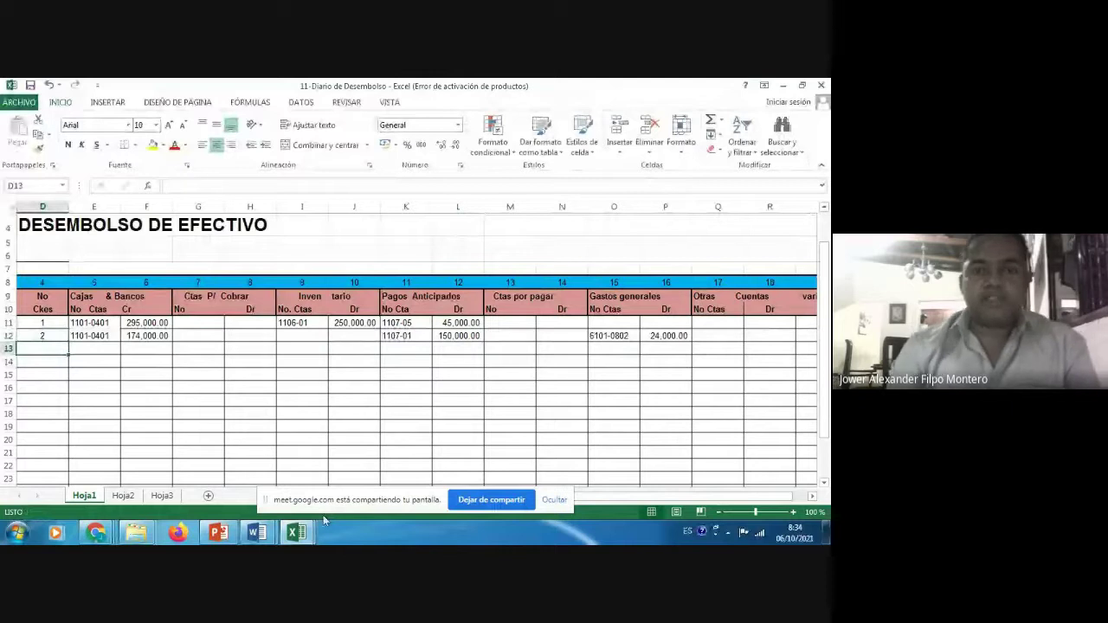
# - Consult transaction 14 and Cronograma de Procesos in Word, and in 43-Cheques de la empresa copy the Seguros Universal check B24:H42 to B46
pyautogui.hotkey('alt', 'Tab')
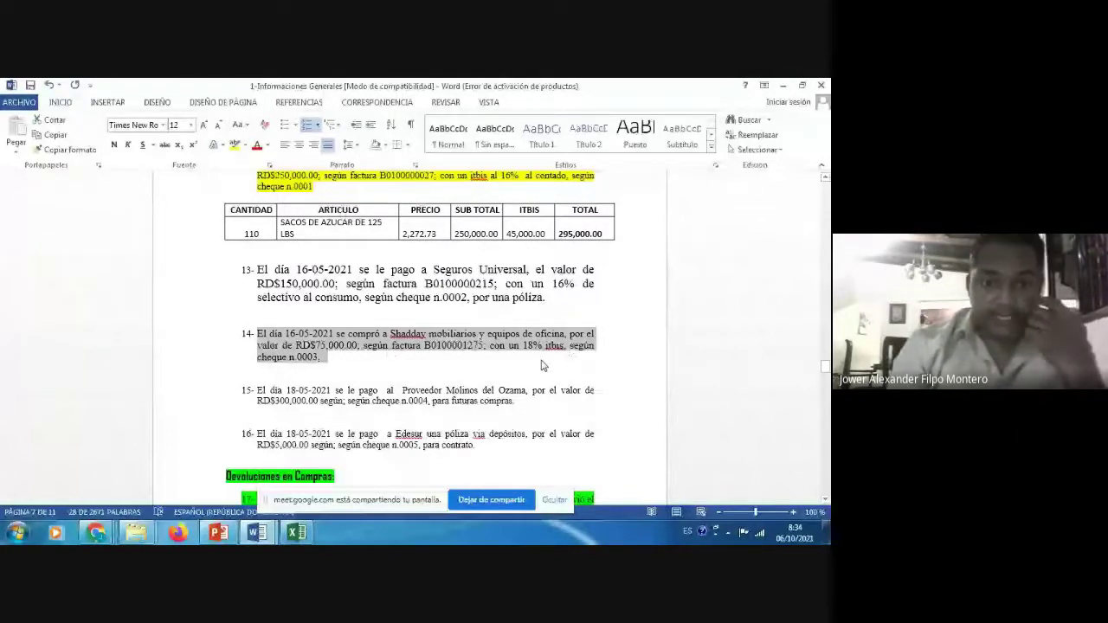
pyautogui.click(257, 533)
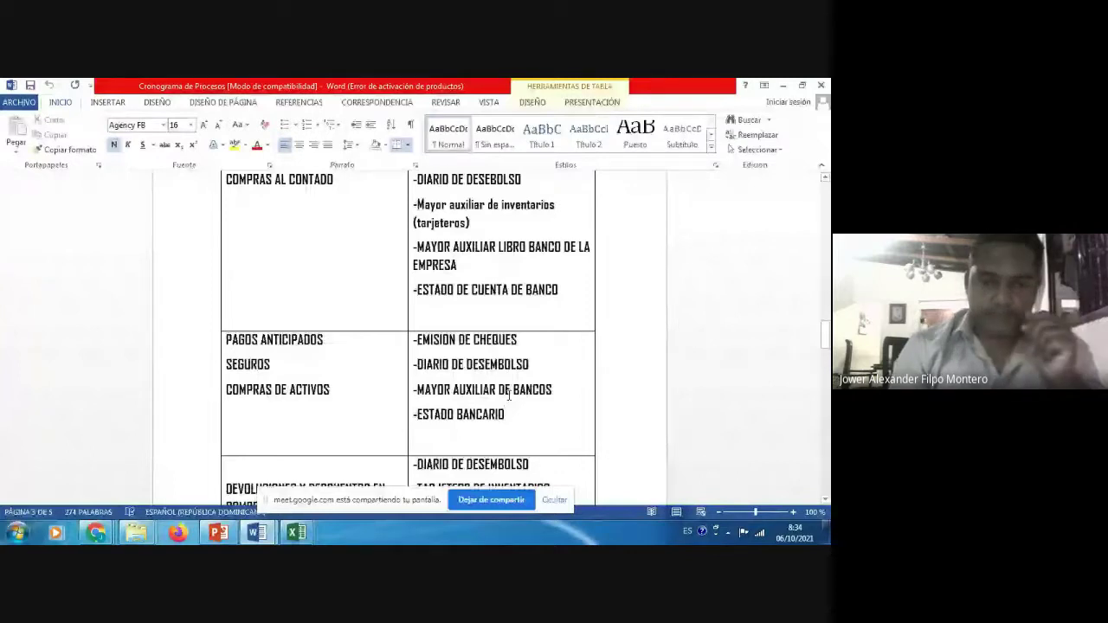
pyautogui.click(296, 532)
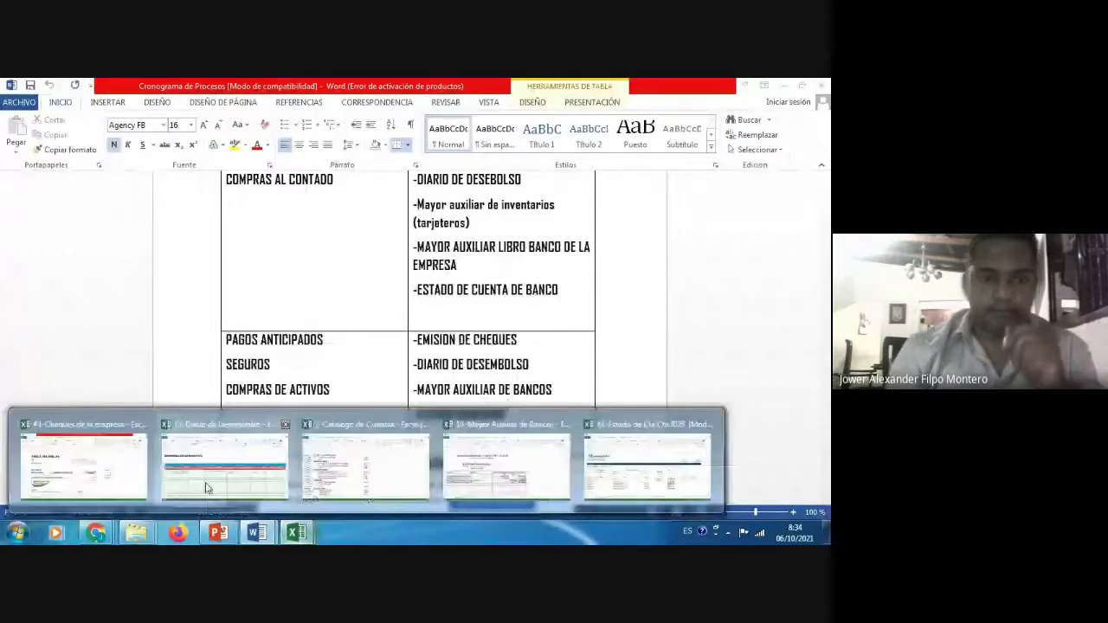
pyautogui.click(135, 461)
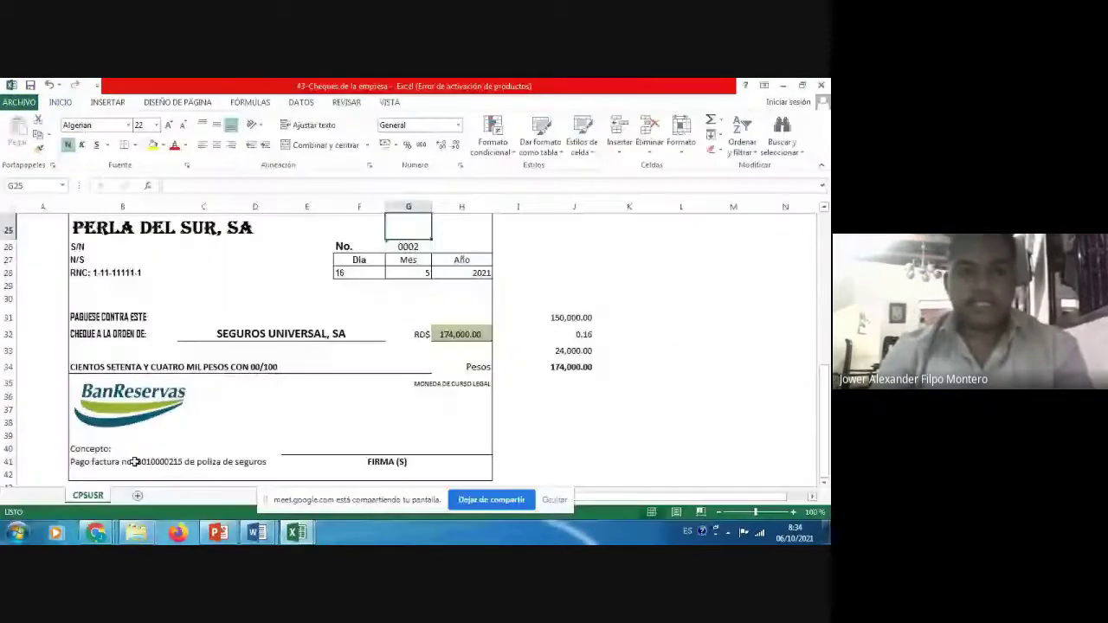
pyautogui.scroll(2, 135, 461)
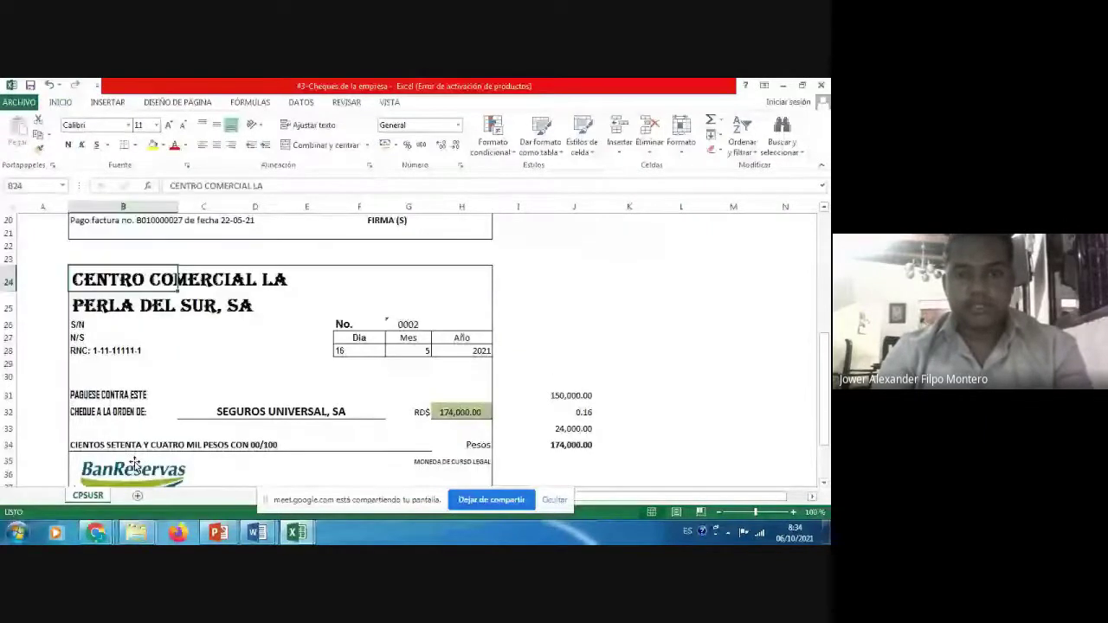
pyautogui.keyDown('shift'); pyautogui.click(135, 465); pyautogui.keyUp('shift')
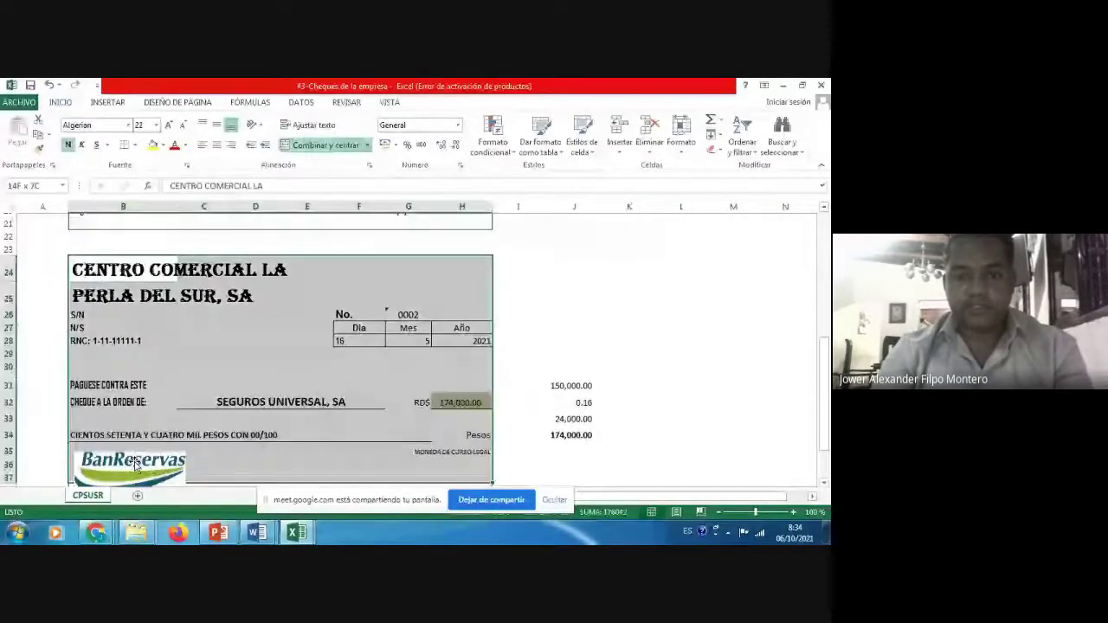
pyautogui.moveTo(135, 465); pyautogui.dragTo(134, 461)
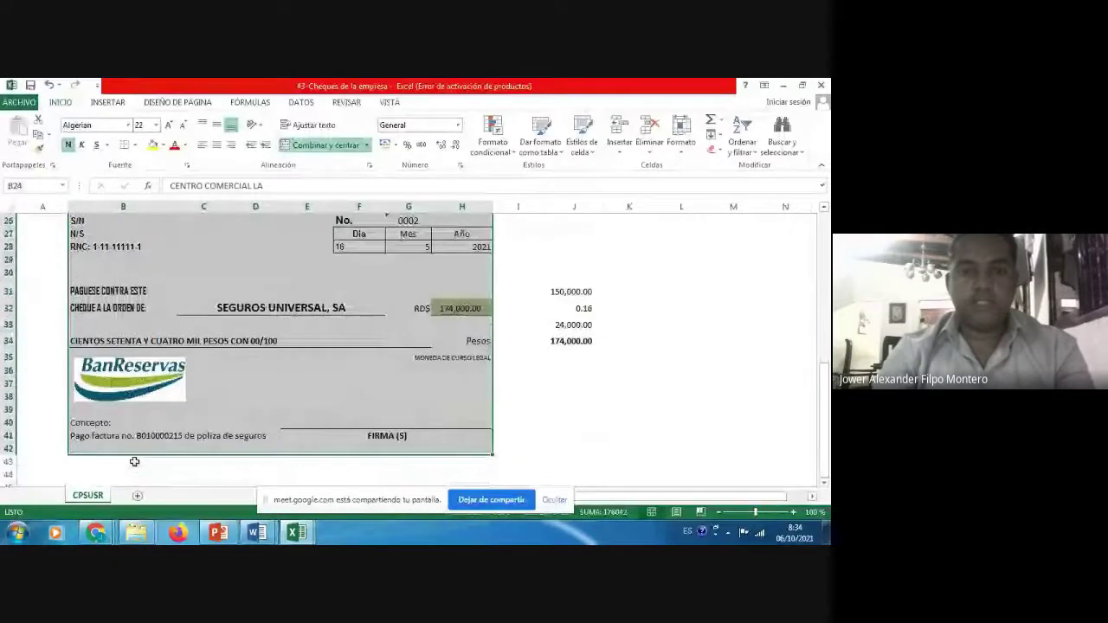
pyautogui.hotkey('ctrl', 'c')
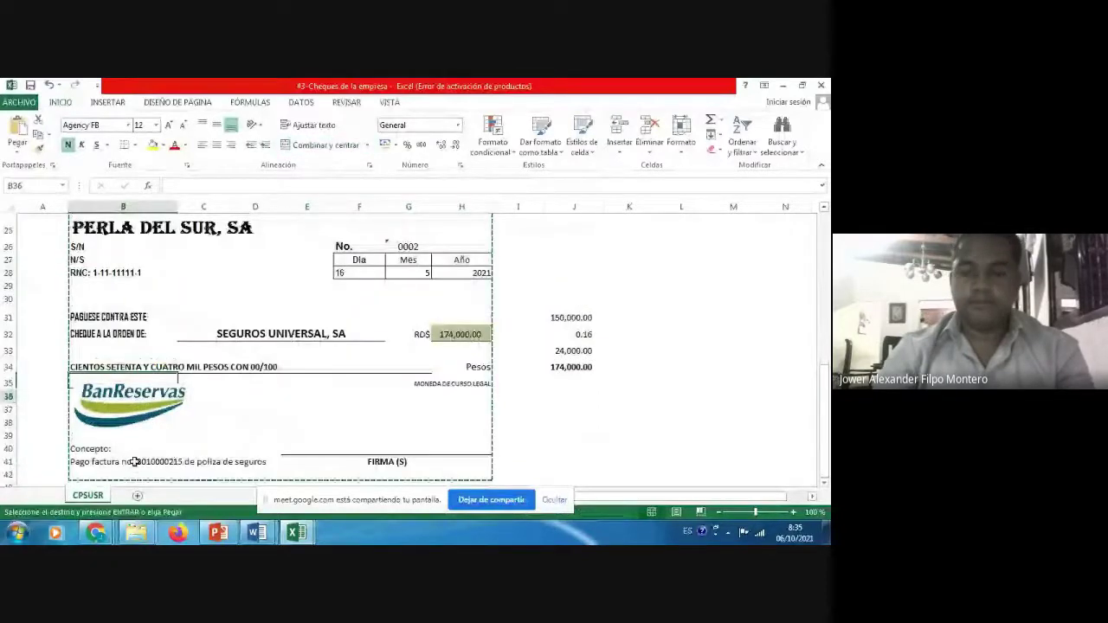
pyautogui.press('Return')
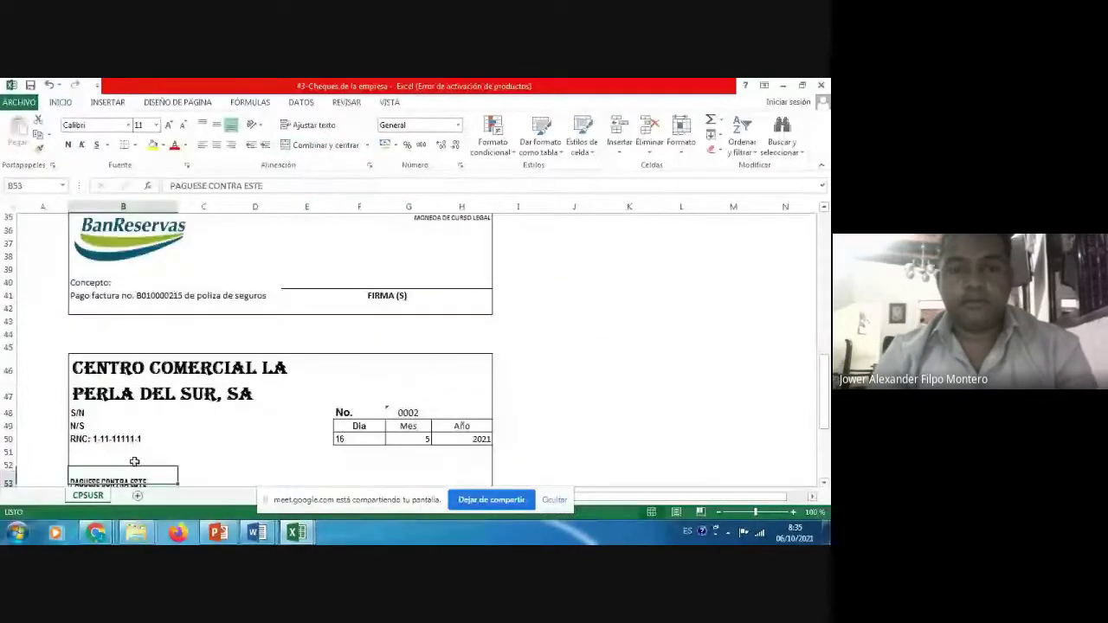
# - Set the copied check's No. in G48 to 0003
pyautogui.scroll(-2, 134, 461)
pyautogui.press('Up')
pyautogui.press('Up')
pyautogui.press('Up')
pyautogui.press('Up')
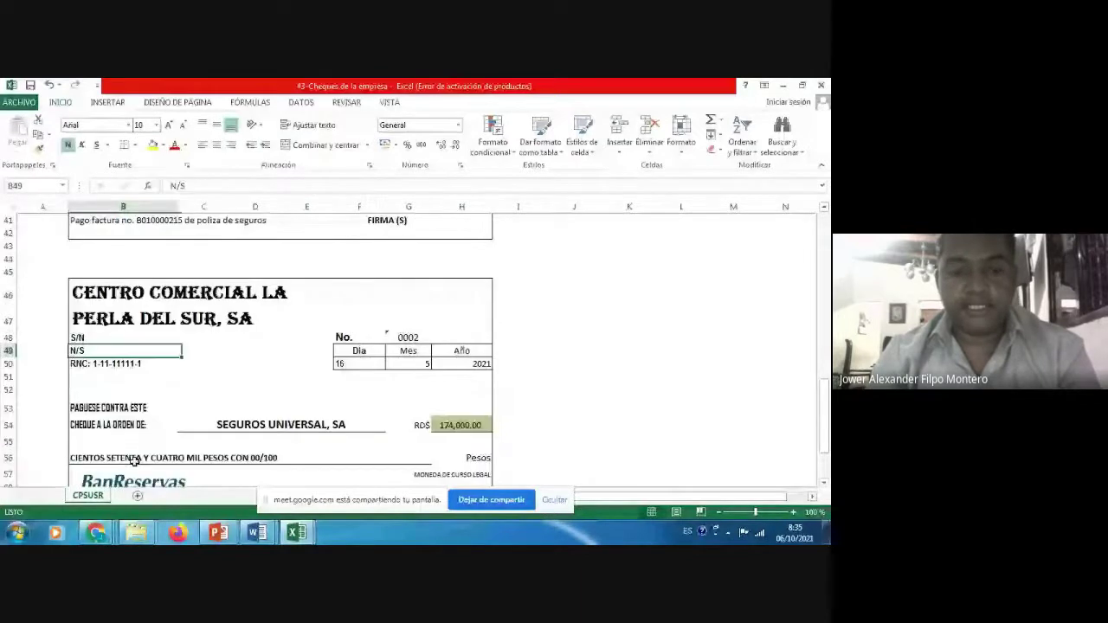
pyautogui.press('Up')
pyautogui.press('Right')
pyautogui.press('Right')
pyautogui.press('Right')
pyautogui.press('Right')
pyautogui.press('Right')
pyautogui.press('F2')
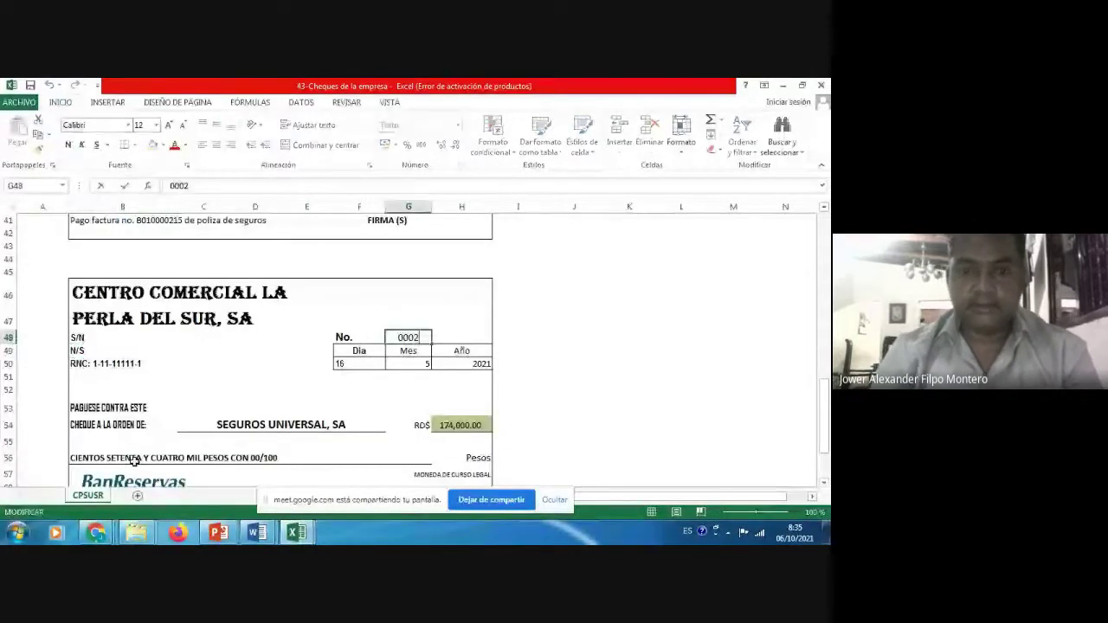
pyautogui.press('BackSpace')
pyautogui.write('3')
pyautogui.press('Return')
# - Replace the payee in C54 of check 0003 with SHADDAY, SRL
pyautogui.press('Down')
pyautogui.press('Left')
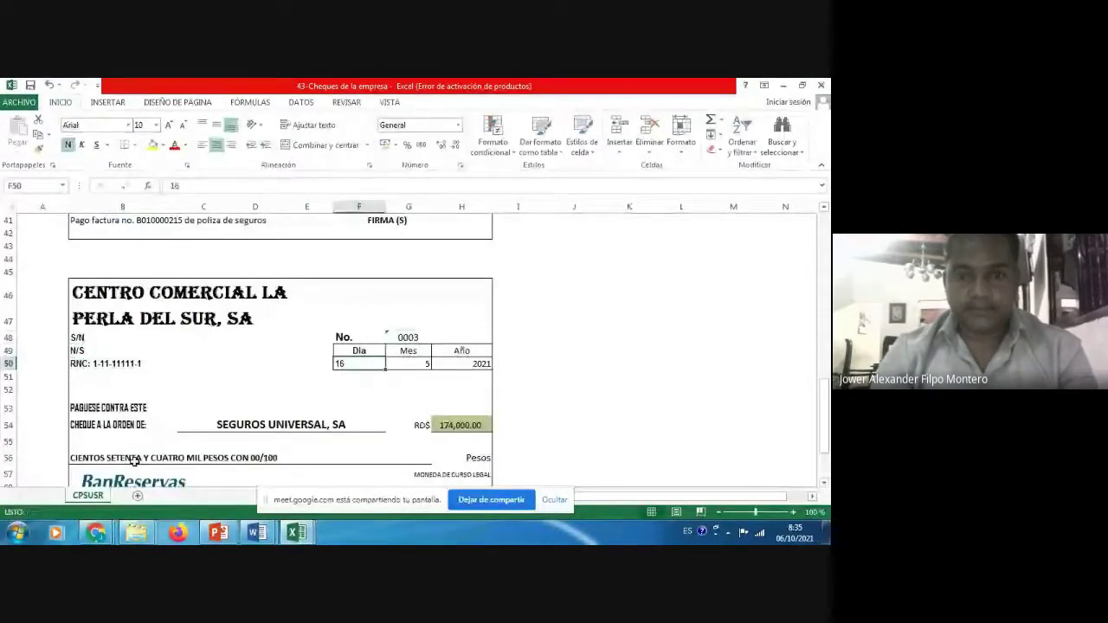
pyautogui.press('Down')
pyautogui.press('Down')
pyautogui.press('Down')
pyautogui.press('Down')
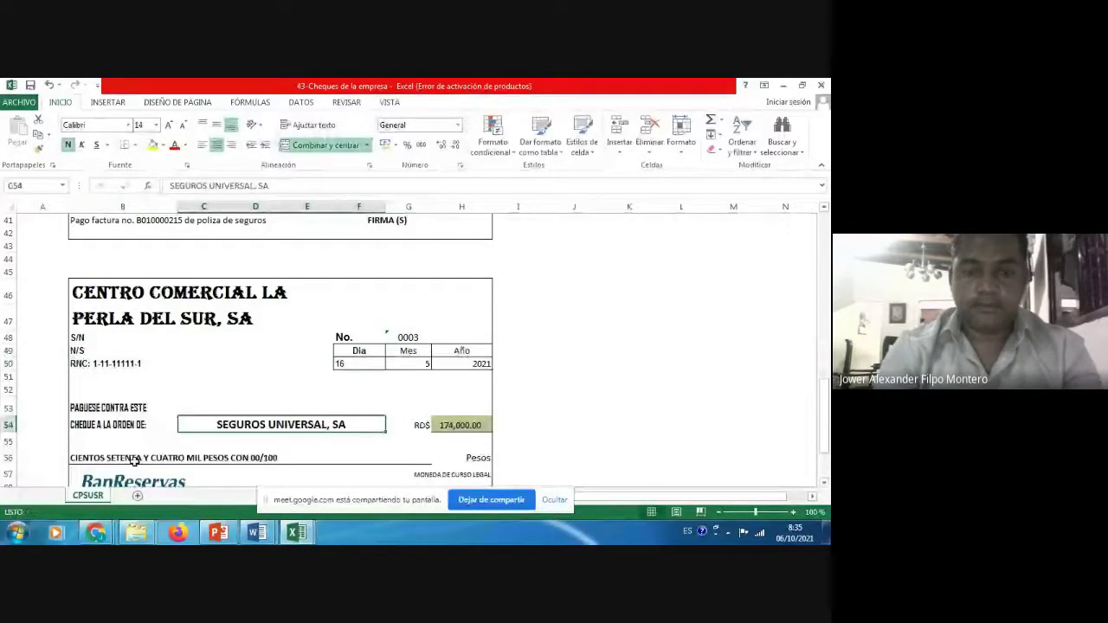
pyautogui.write('SHAD')
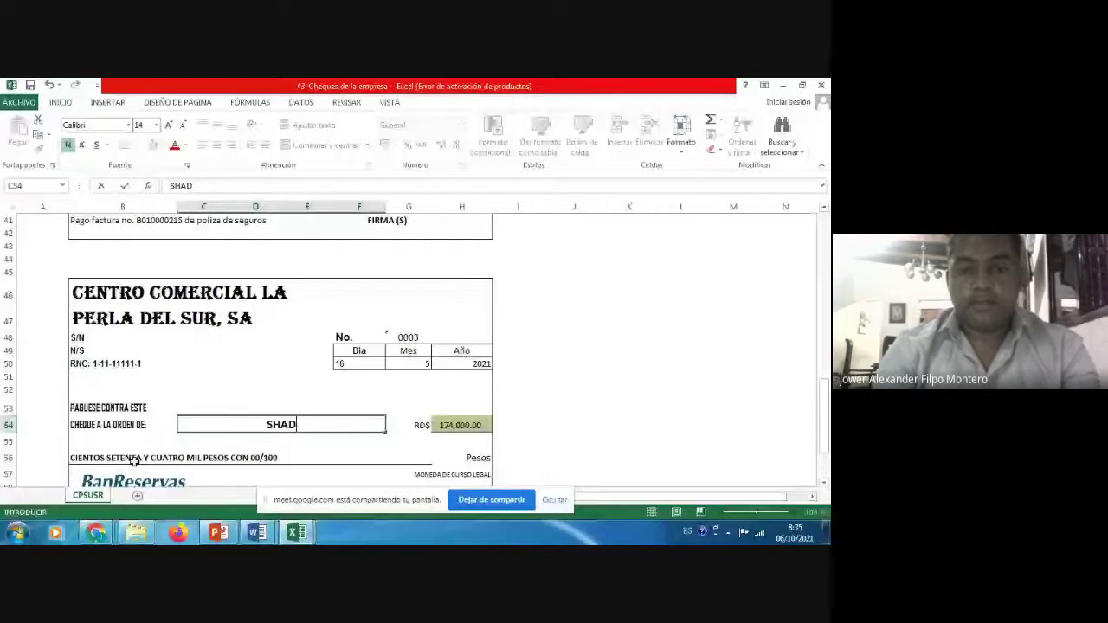
pyautogui.write('DAY, SRL')
pyautogui.press('Return')
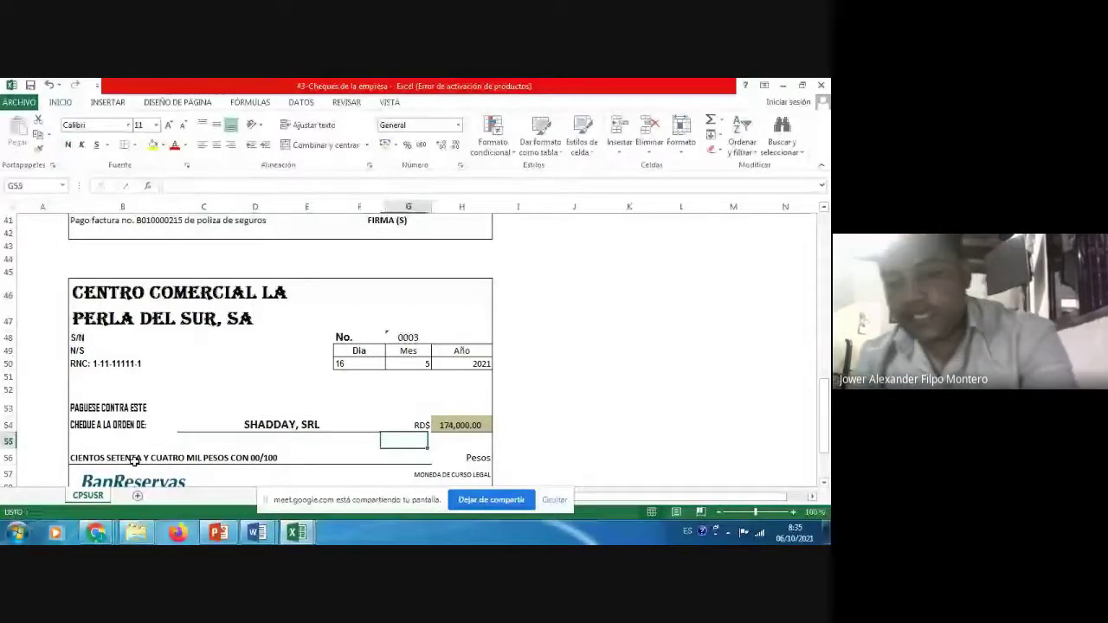
# - Clear the copied amount in H54, and enter 75000 in J54 and the tax rate .18 in J55
pyautogui.press('Up')
pyautogui.press('Right')
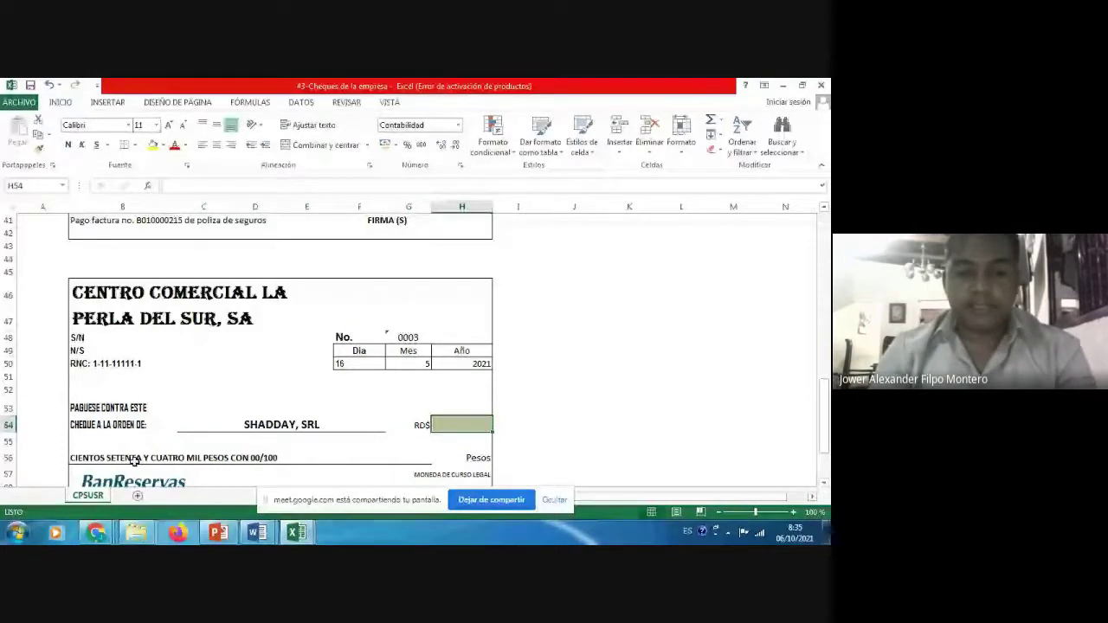
pyautogui.press('Right')
pyautogui.press('Right')
pyautogui.write('7')
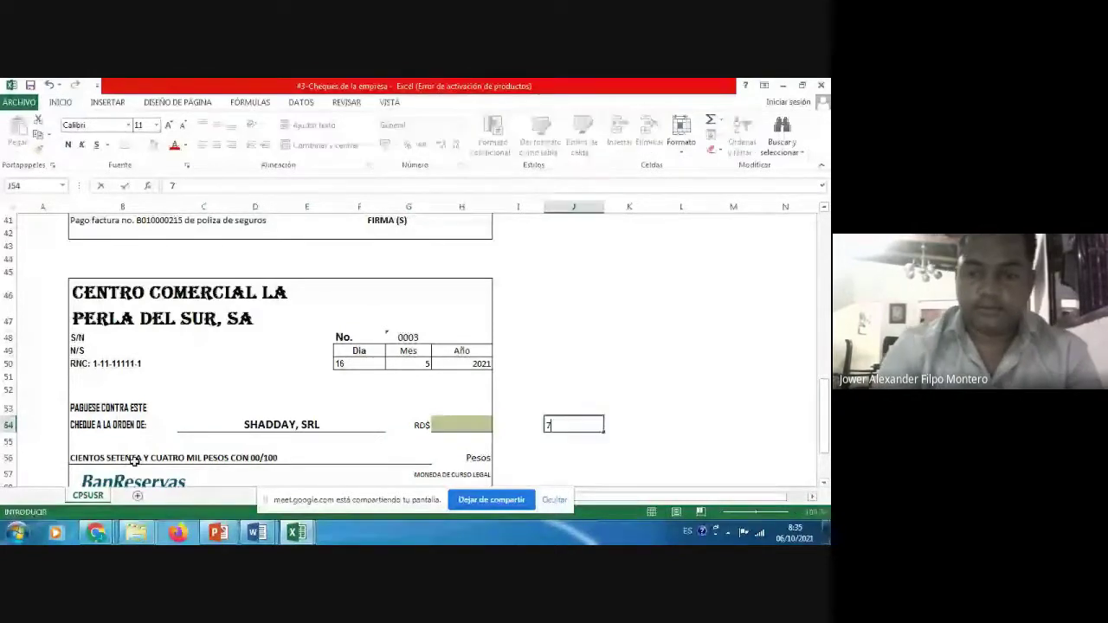
pyautogui.write('5000')
pyautogui.press('Return')
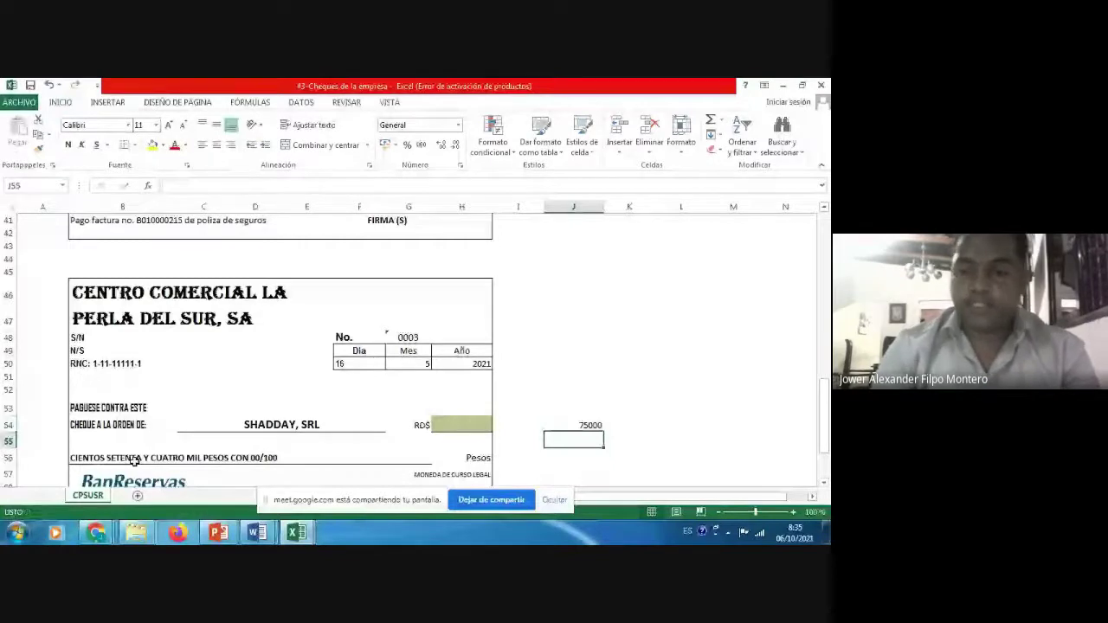
pyautogui.write('.18')
pyautogui.hotkey('ctrl', 'Return')
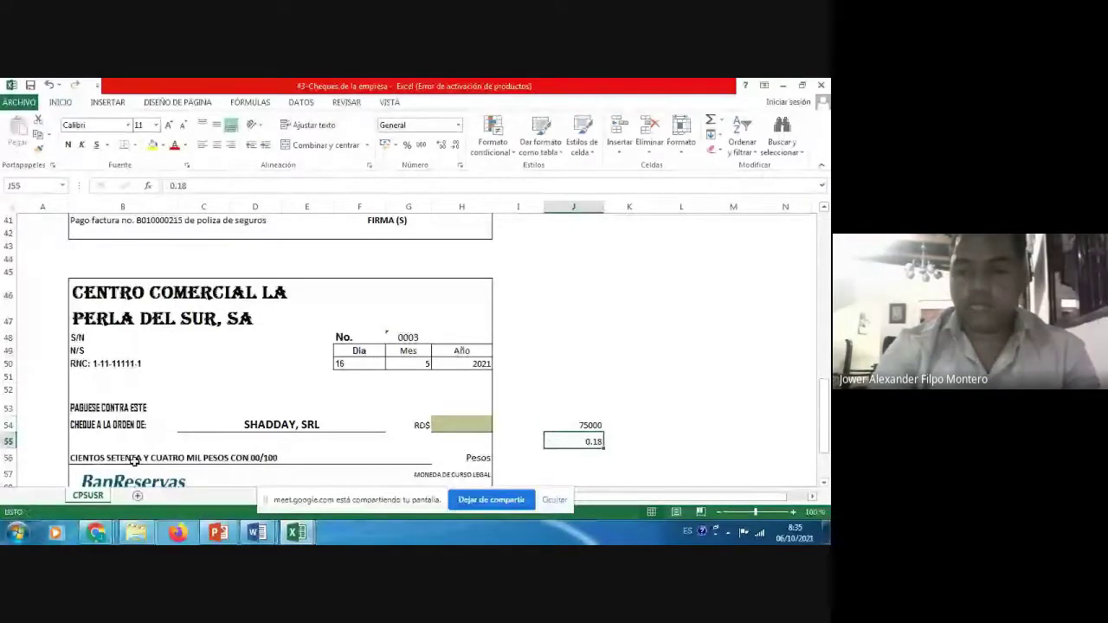
pyautogui.press('Return')
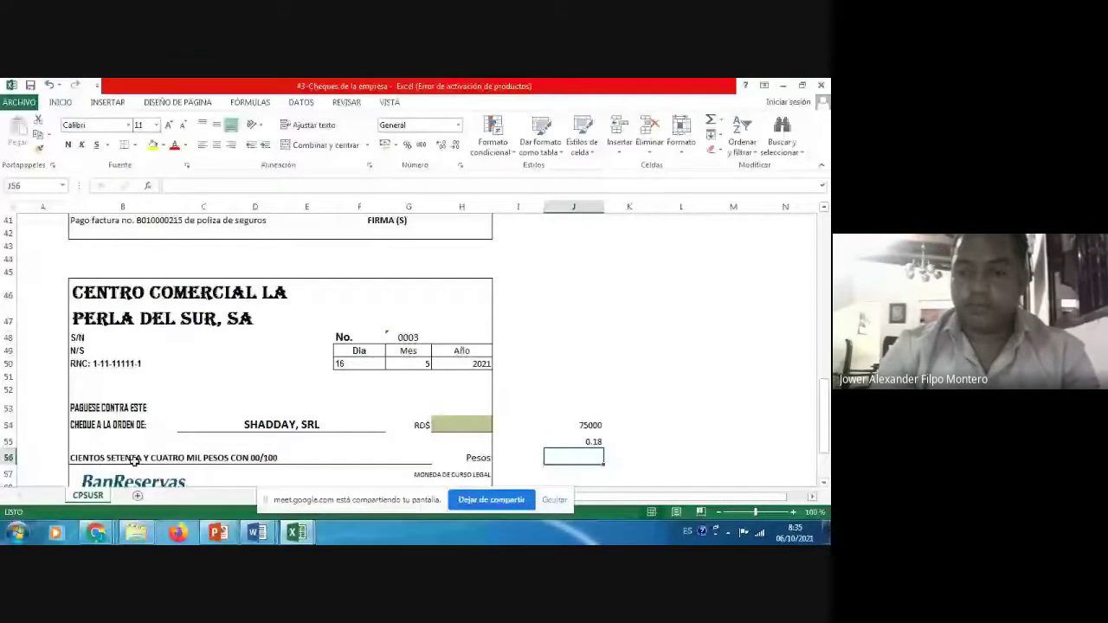
# - Calculate the ITBIS in J56 with the formula =J54*J55 and apply the thousands comma style to J53:J56
pyautogui.write('=')
pyautogui.press('Up')
pyautogui.press('Up')
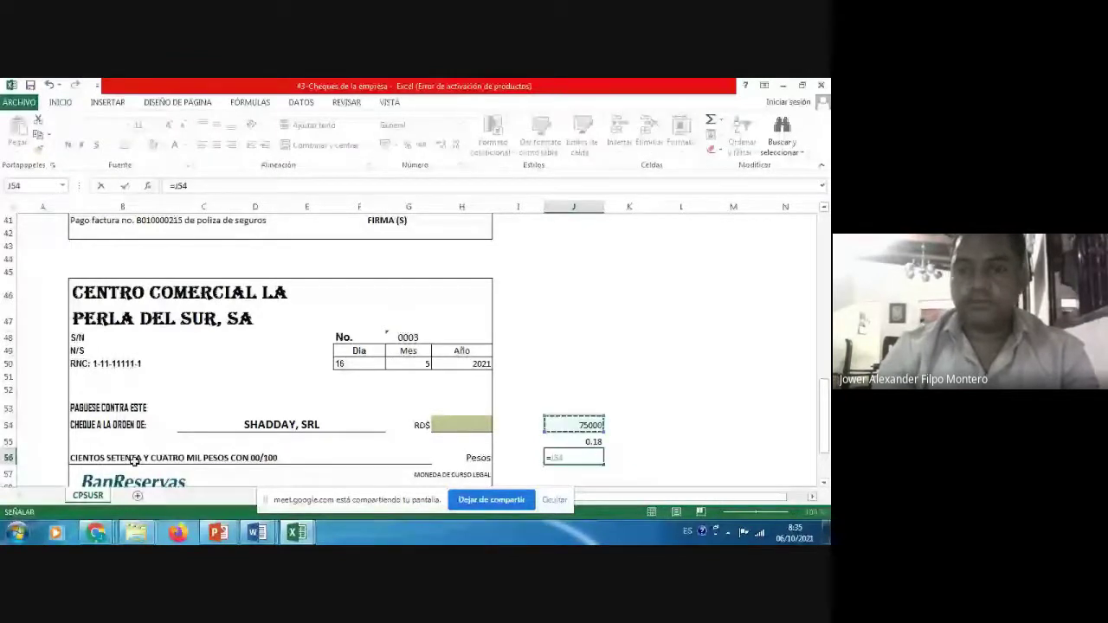
pyautogui.write('*')
pyautogui.press('Up')
pyautogui.hotkey('ctrl', 'Return')
pyautogui.hotkey('shift', 'Up')
pyautogui.hotkey('shift', 'Up')
pyautogui.hotkey('shift', 'Up')
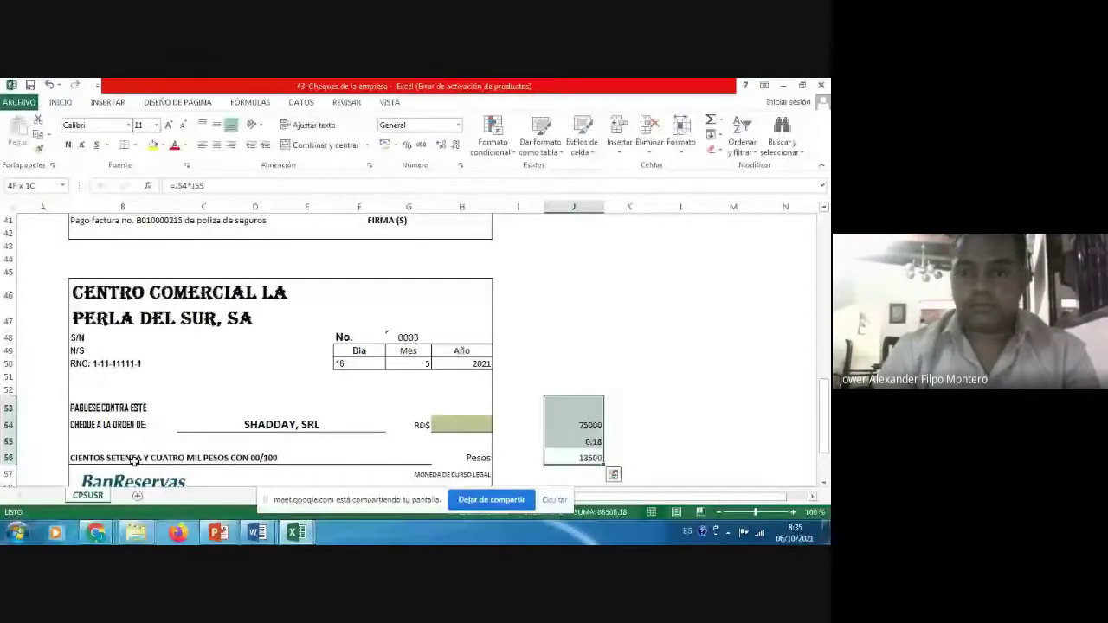
pyautogui.click(421, 145)
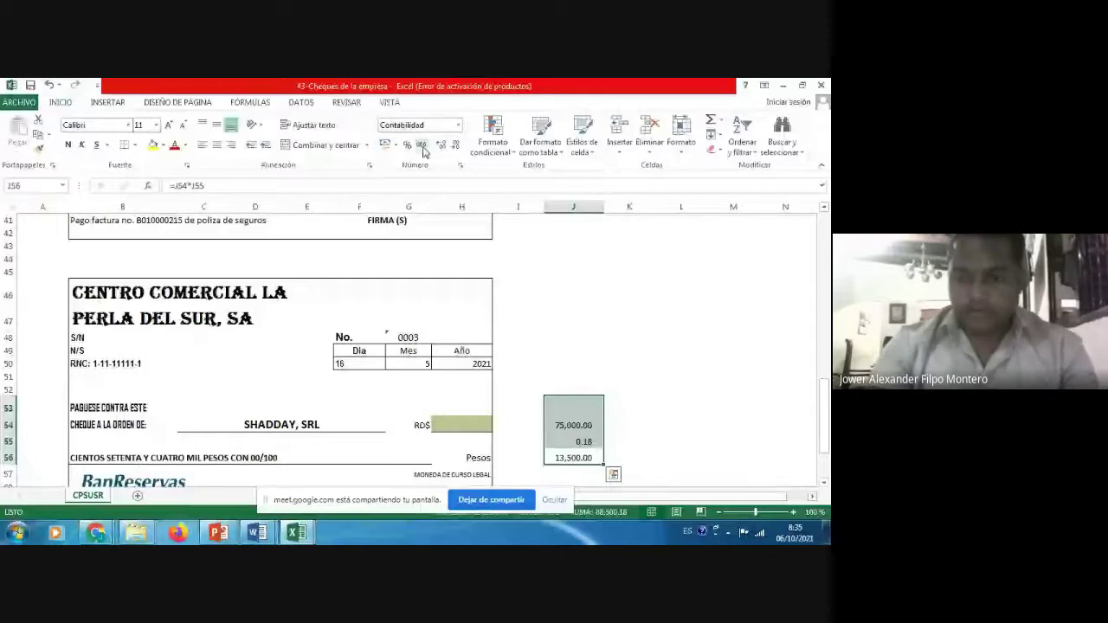
# - Calculate the check total in J57 with the formula =J54+J56 and select cell H56 on the check
pyautogui.press('Down')
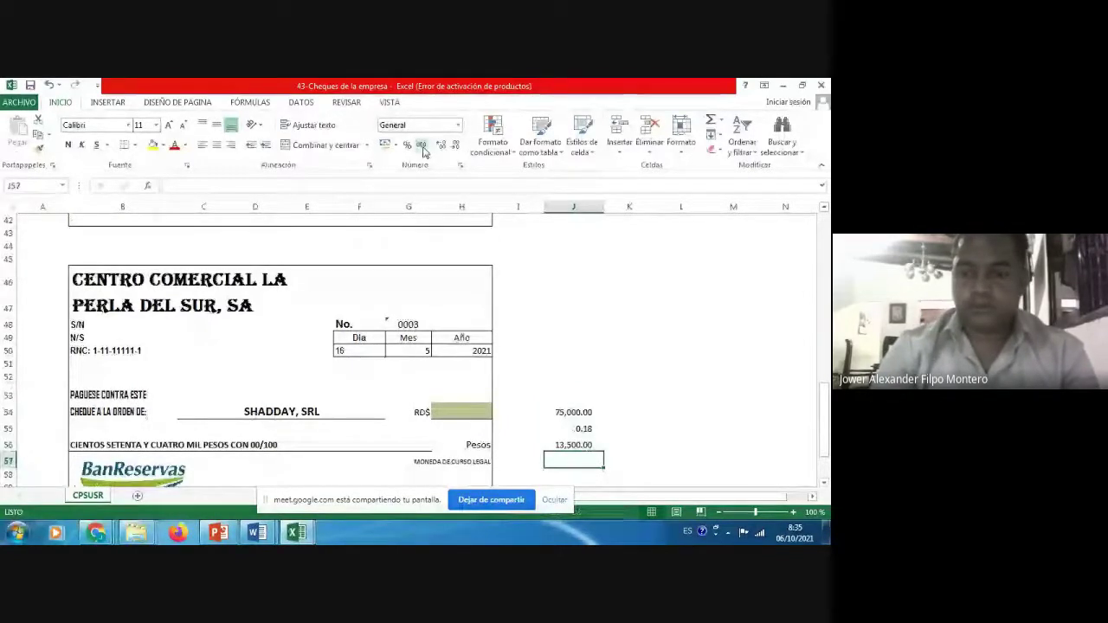
pyautogui.write('=')
pyautogui.press('Up')
pyautogui.press('Up')
pyautogui.press('Up')
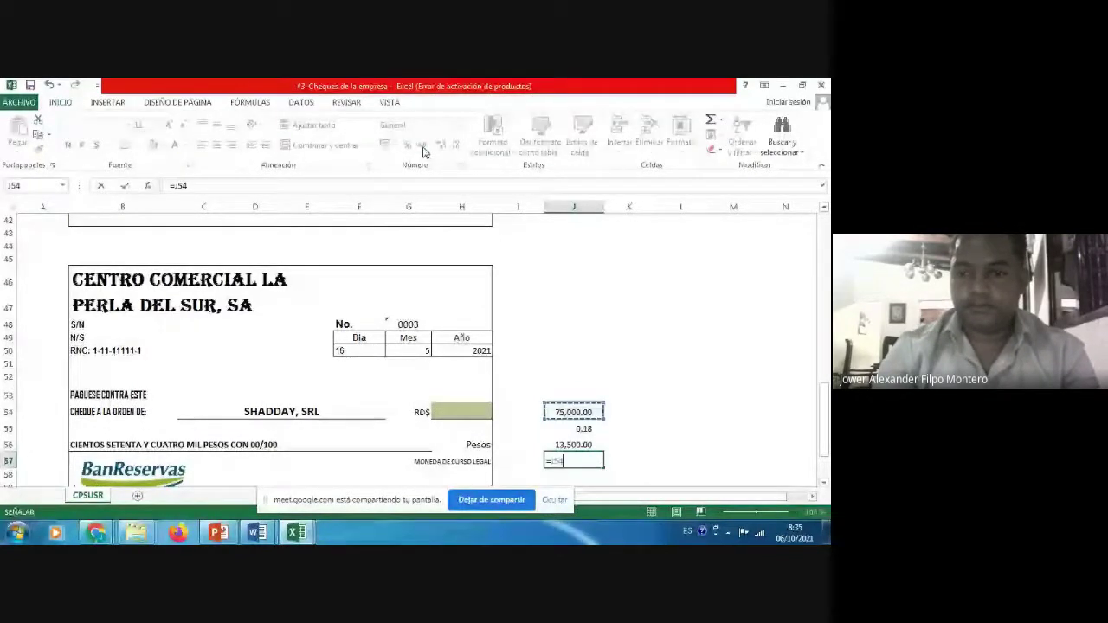
pyautogui.write('+')
pyautogui.press('Up')
pyautogui.press('Return')
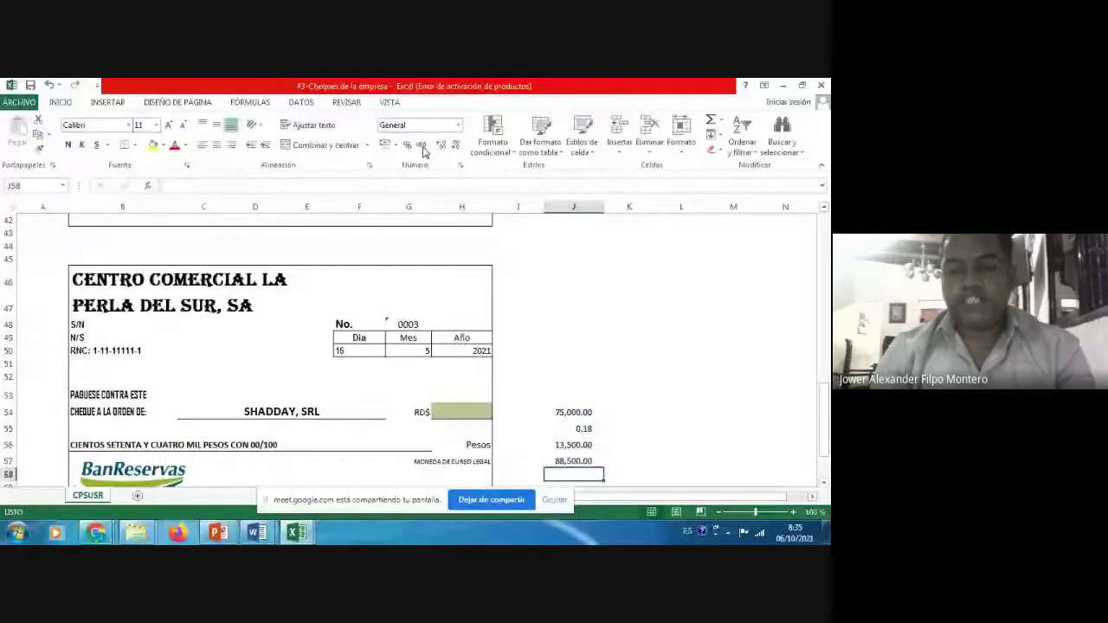
pyautogui.press('Up')
pyautogui.press('Up')
pyautogui.press('Left')
pyautogui.press('Left')
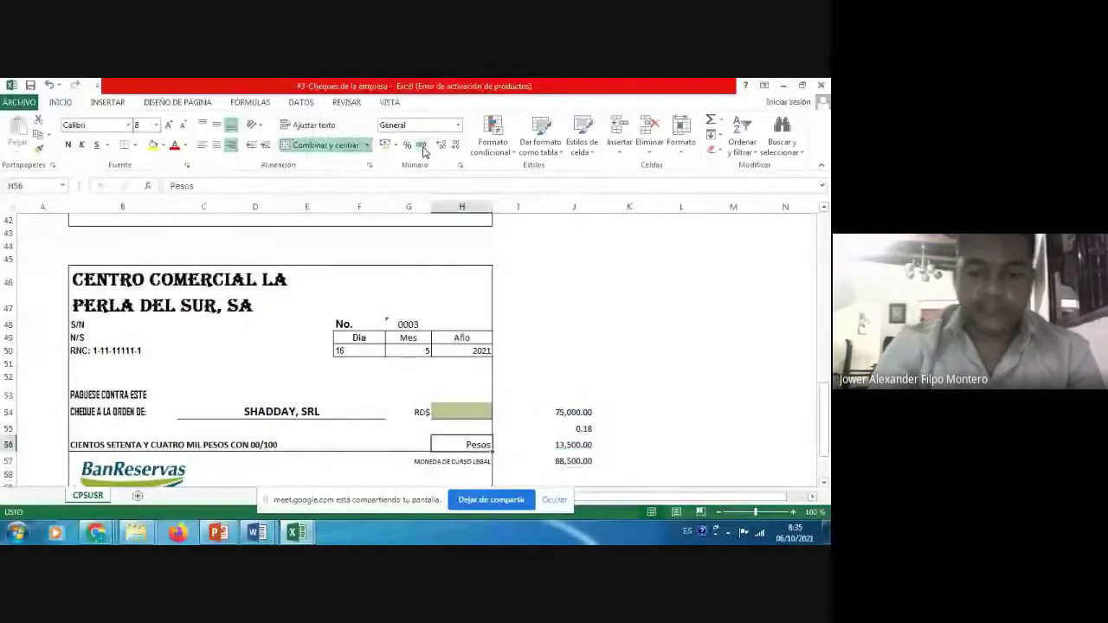
# - Enter the check amount 88500 in H54 of check 0003
pyautogui.press('Up')
pyautogui.press('Up')
pyautogui.write('88500')
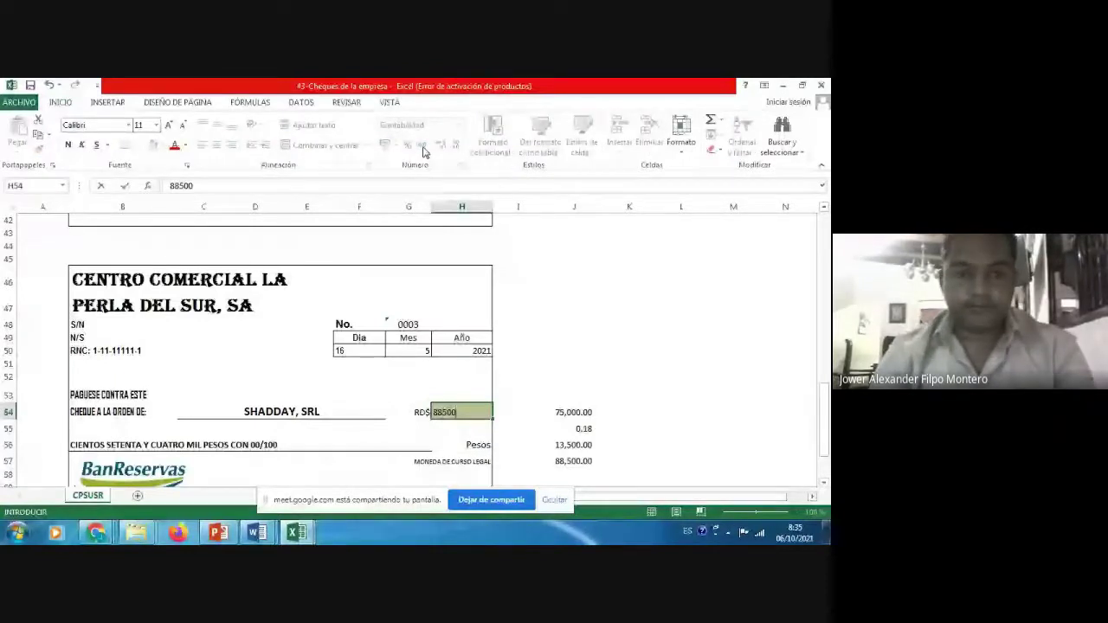
pyautogui.press('Return')
# - Rewrite the amount in words in B56 as OCHENTA Y OCHO MIL QUINIENTOS PESOS CON 00/100
pyautogui.press('Down')
pyautogui.press('Left')
pyautogui.press('Left')
pyautogui.press('Left')
pyautogui.press('Left')
pyautogui.press('Left')
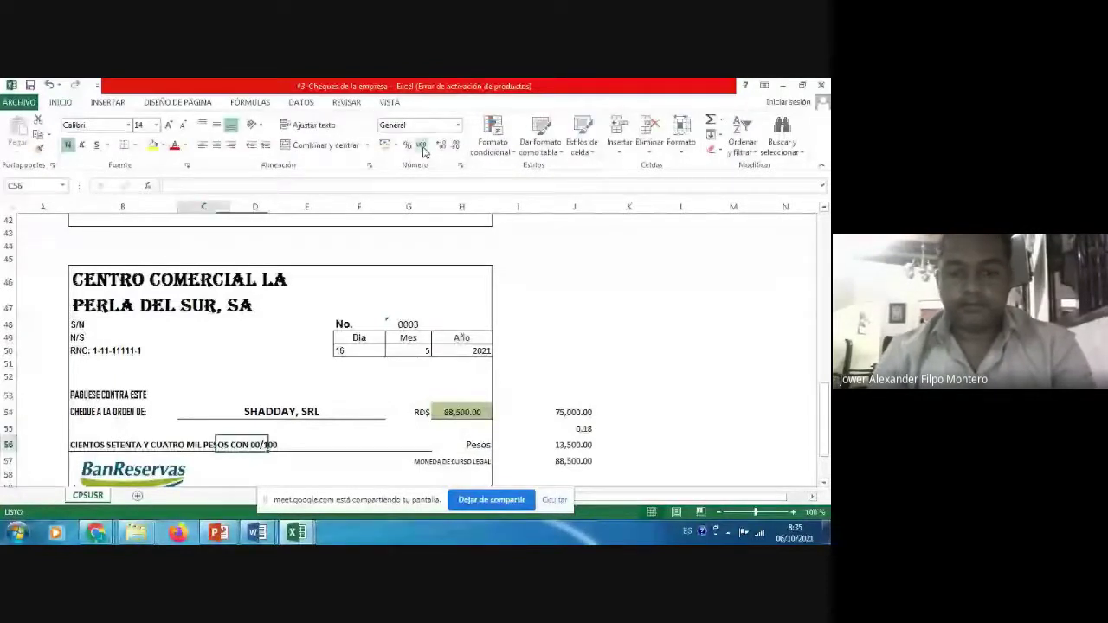
pyautogui.press('Left')
pyautogui.press('F2')
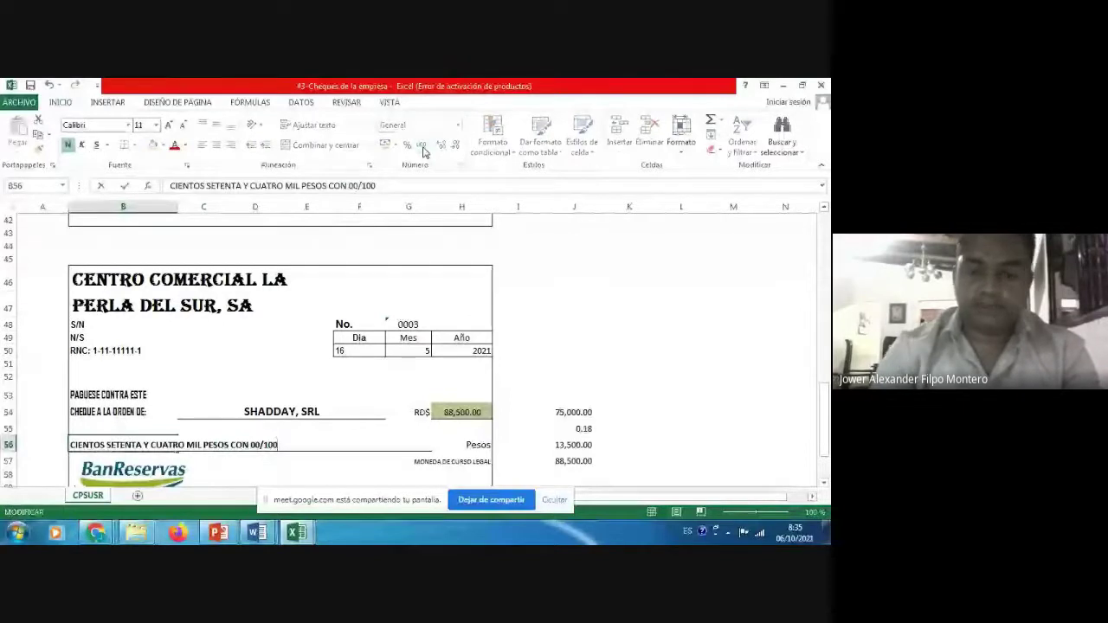
pyautogui.press('Home')
pyautogui.press('Delete')
pyautogui.press('Delete')
pyautogui.press('Delete')
pyautogui.press('Delete')
pyautogui.press('Delete')
pyautogui.press('Delete')
pyautogui.press('Delete')
pyautogui.press('Delete')
pyautogui.press('Delete')
pyautogui.press('Delete')
pyautogui.press('Delete')
pyautogui.press('Delete')
pyautogui.press('Delete')
pyautogui.press('Delete')
pyautogui.press('Delete')
pyautogui.press('Delete')
pyautogui.press('Delete')
pyautogui.press('Delete')
pyautogui.press('Delete')
pyautogui.press('Delete')
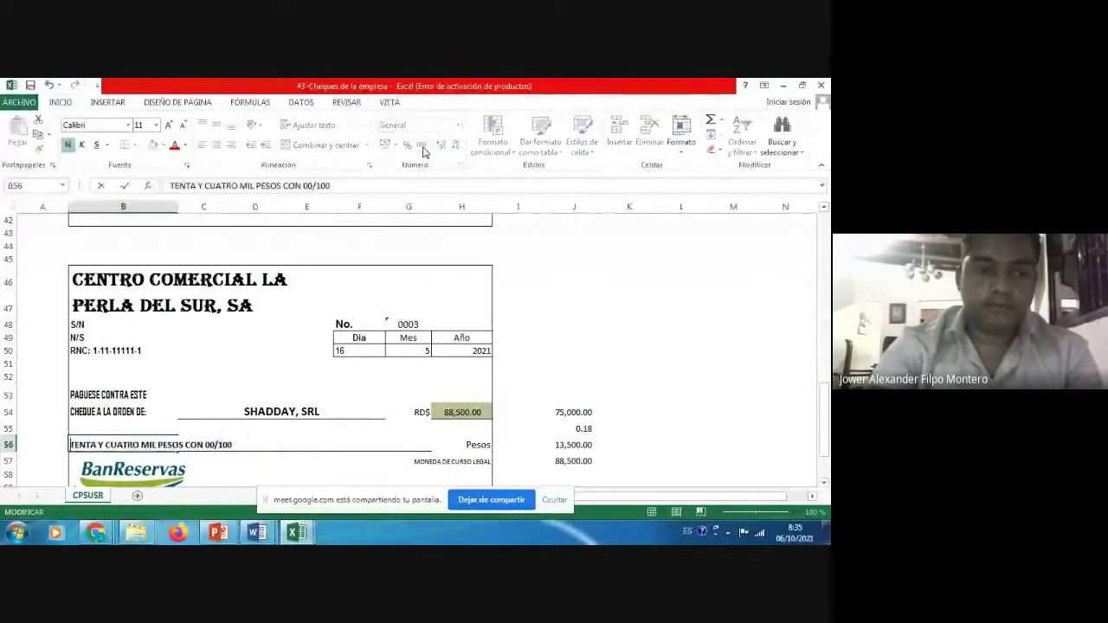
pyautogui.press('Delete')
pyautogui.press('Delete')
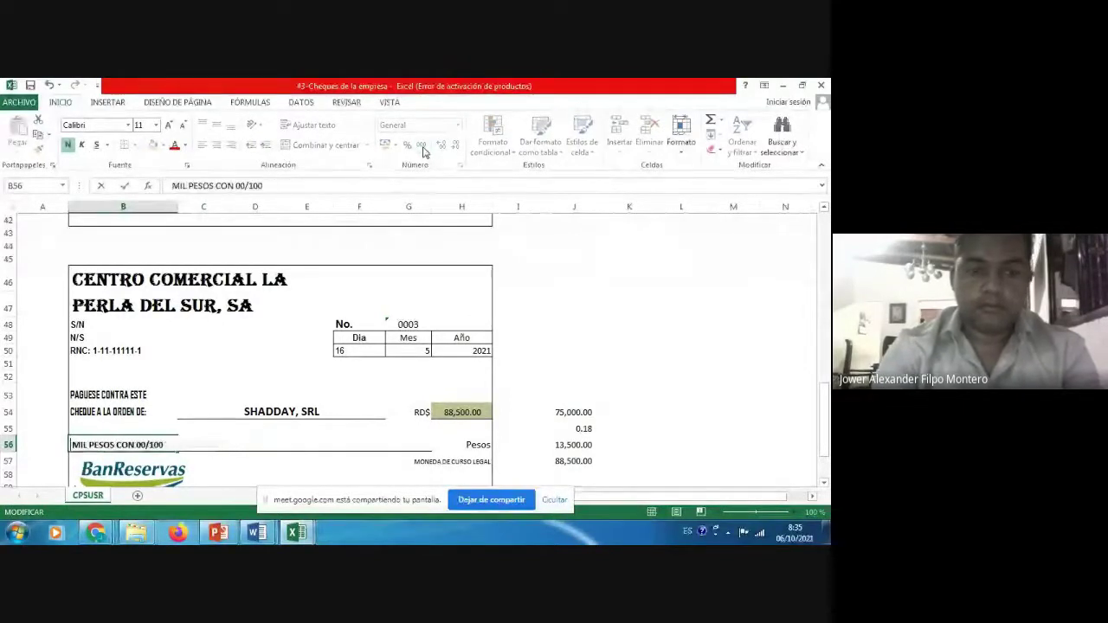
pyautogui.write('OCHE ')
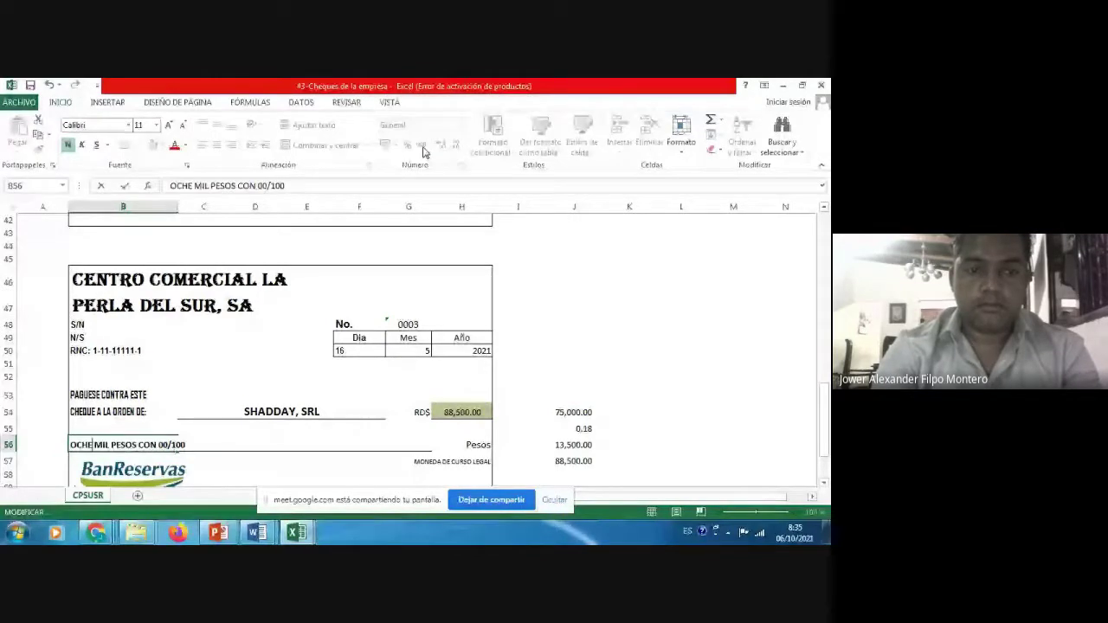
pyautogui.write('NTA Y OCHO')
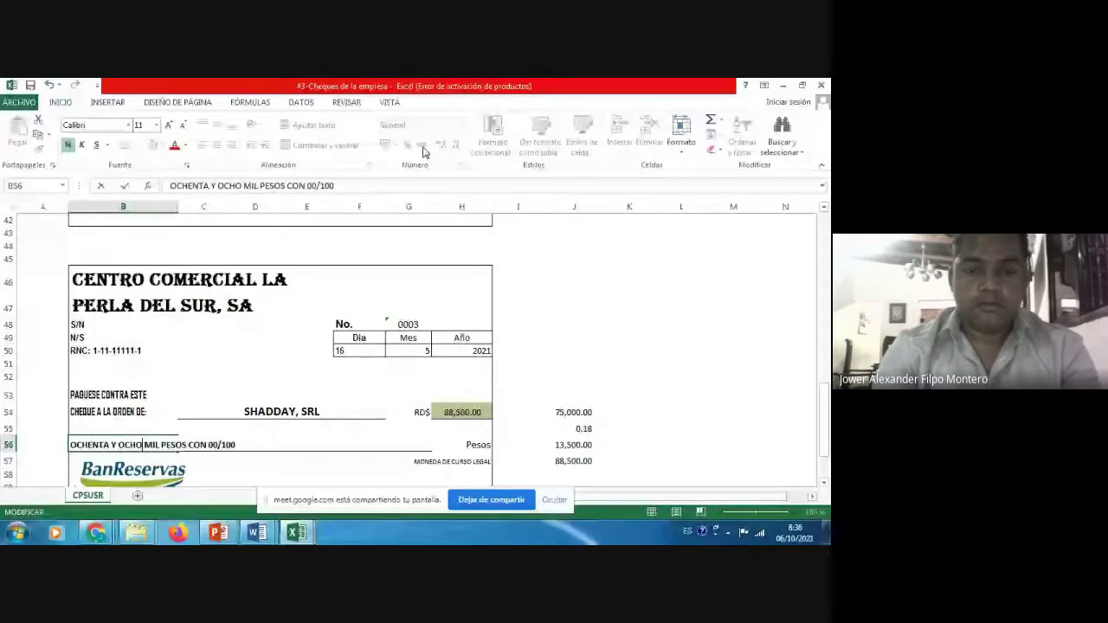
pyautogui.write(' MIL QU')
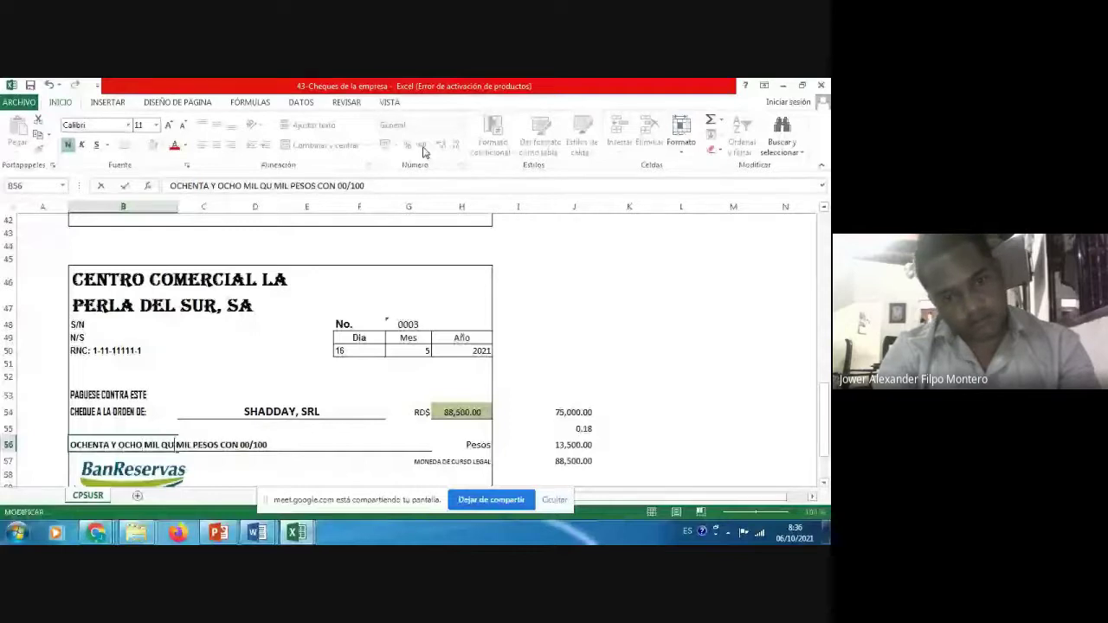
pyautogui.write('INIENTO')
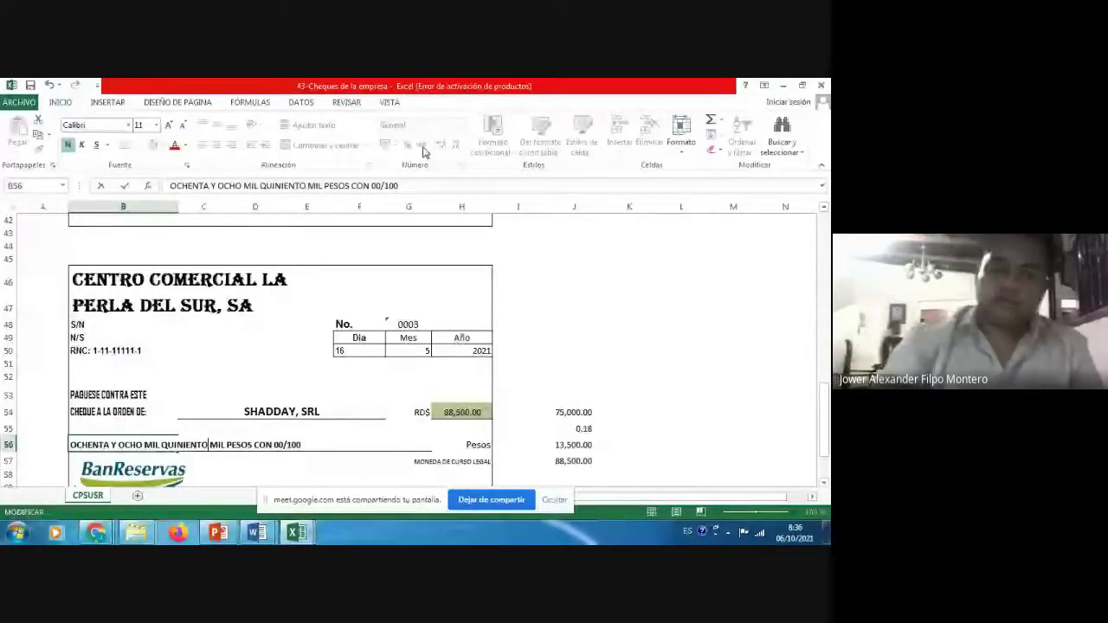
pyautogui.press('Delete')
pyautogui.press('Delete')
pyautogui.press('Delete')
pyautogui.press('Delete')
pyautogui.press('Delete')
pyautogui.write('S')
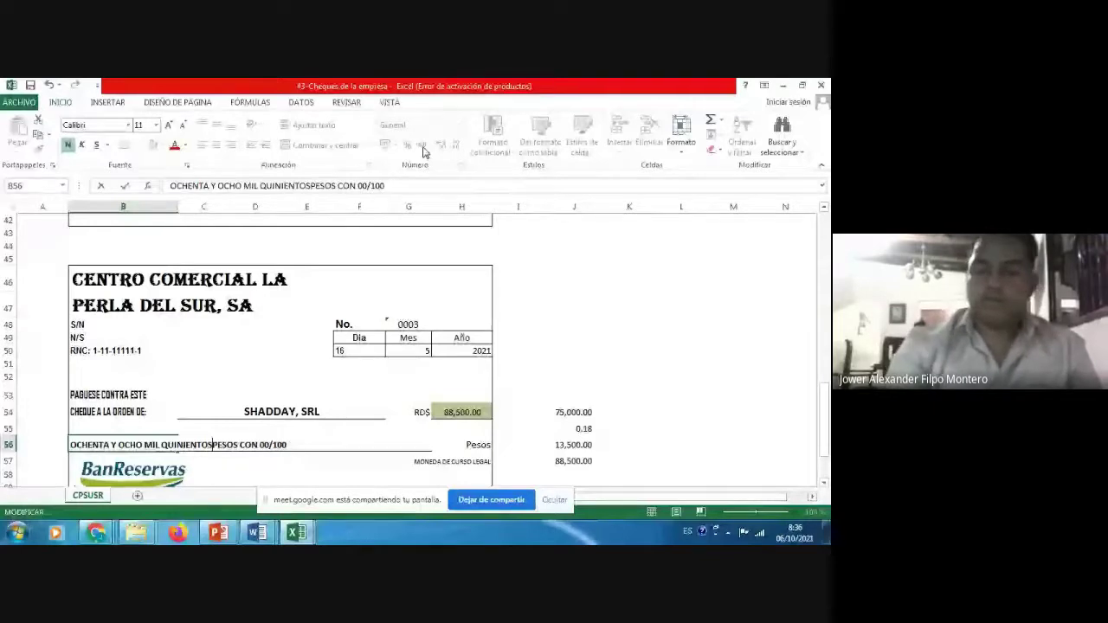
pyautogui.press('Return')
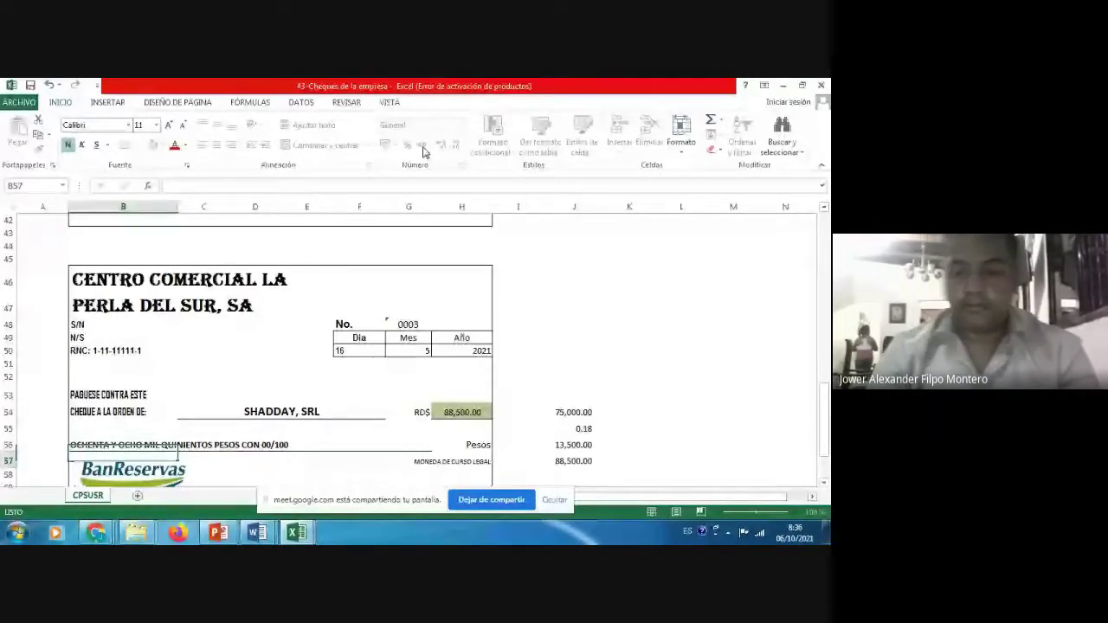
pyautogui.press('Down')
pyautogui.press('Down')
pyautogui.press('Down')
pyautogui.press('Down')
pyautogui.press('Down')
pyautogui.press('Down')
pyautogui.press('F2')
pyautogui.press('BackSpace')
pyautogui.press('BackSpace')
pyautogui.press('BackSpace')
pyautogui.press('BackSpace')
pyautogui.press('BackSpace')
pyautogui.press('BackSpace')
pyautogui.press('BackSpace')
pyautogui.press('BackSpace')
pyautogui.press('BackSpace')
pyautogui.press('BackSpace')
pyautogui.press('BackSpace')
pyautogui.press('BackSpace')
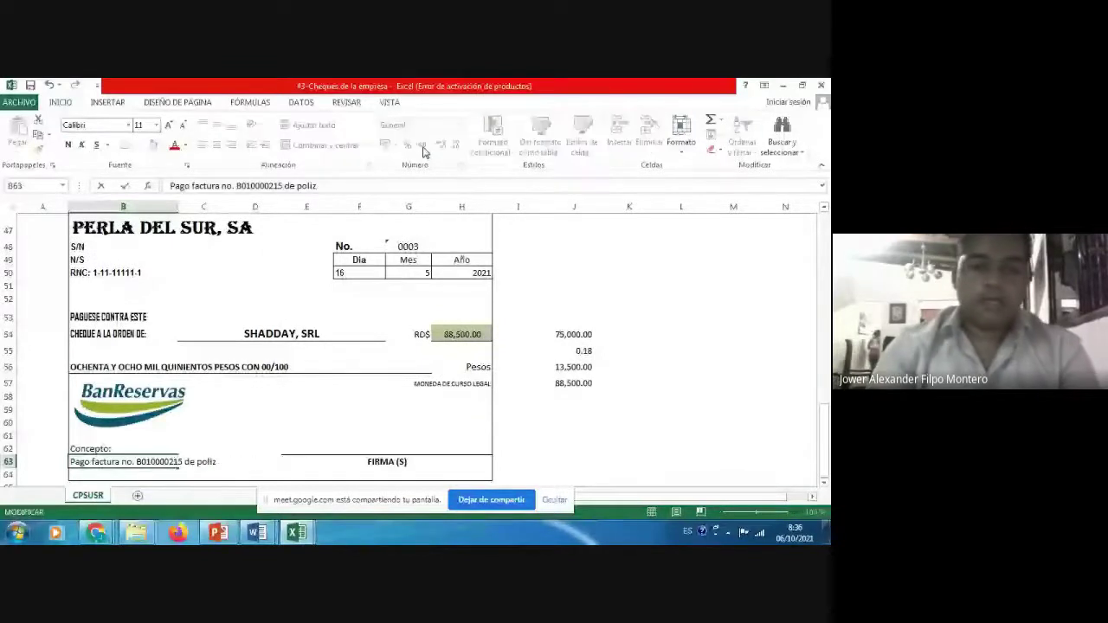
pyautogui.press('BackSpace')
pyautogui.press('BackSpace')
pyautogui.press('BackSpace')
pyautogui.press('BackSpace')
pyautogui.press('BackSpace')
pyautogui.press('BackSpace')
pyautogui.press('BackSpace')
pyautogui.press('BackSpace')
pyautogui.press('BackSpace')
pyautogui.press('BackSpace')
pyautogui.press('BackSpace')
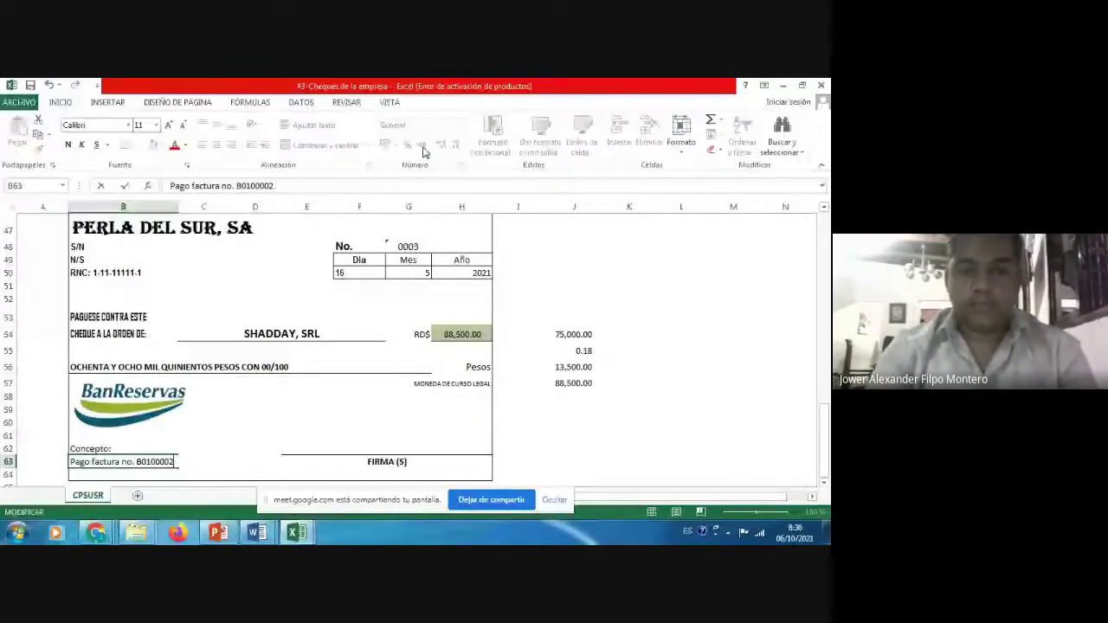
pyautogui.press('BackSpace')
pyautogui.hotkey('alt', 'Tab')
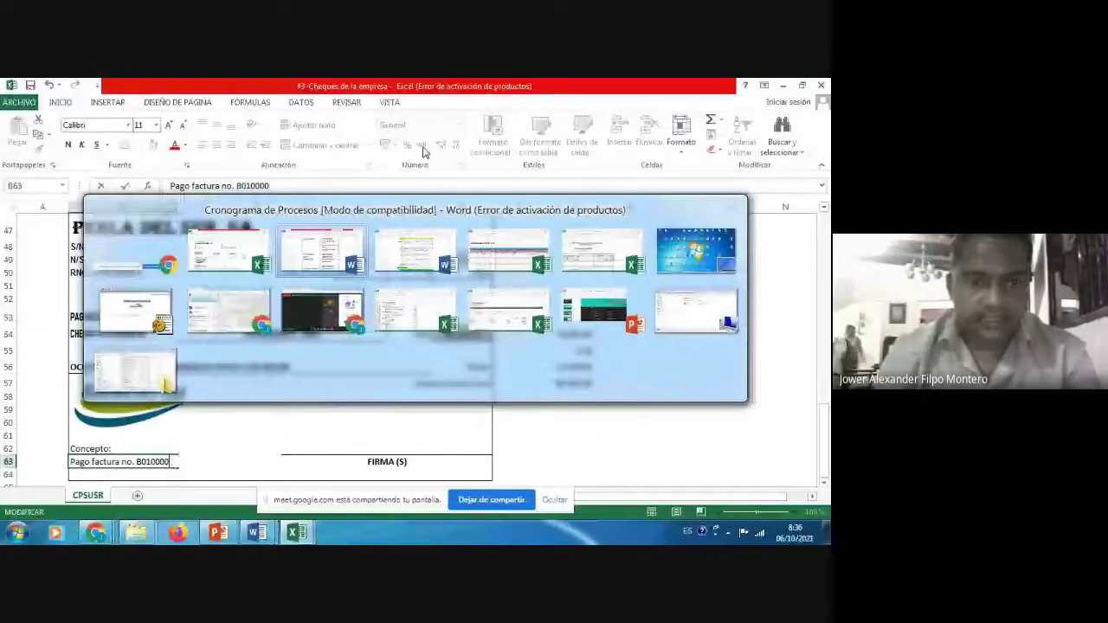
pyautogui.press('Escape')
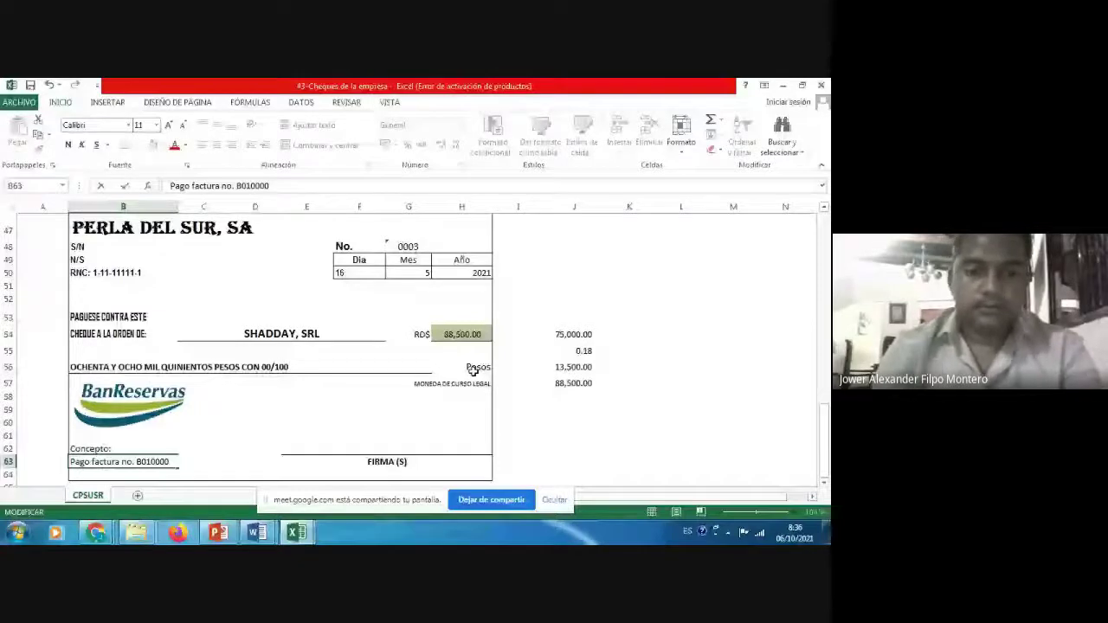
pyautogui.write('1275 DE')
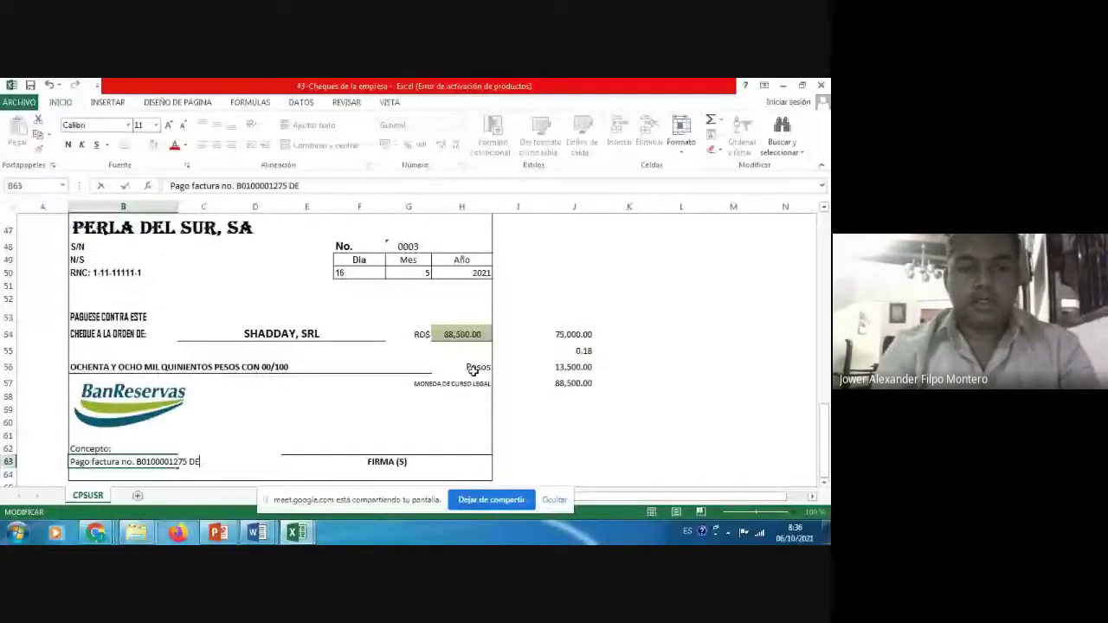
pyautogui.press('BackSpace')
pyautogui.press('BackSpace')
pyautogui.write('de ')
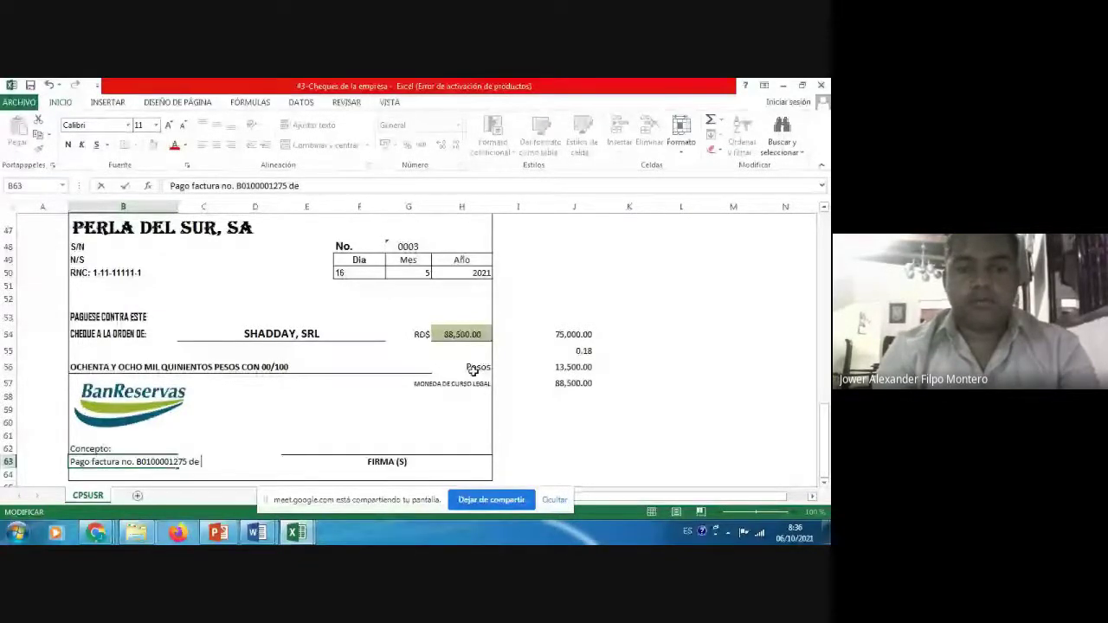
pyautogui.write('com')
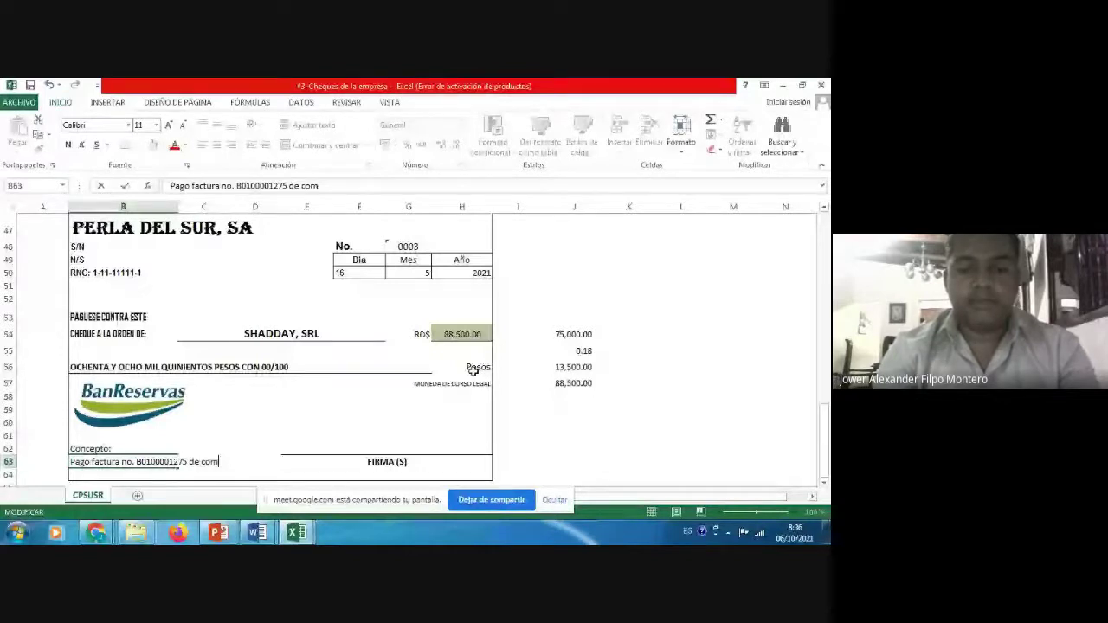
pyautogui.write('pras de mob')
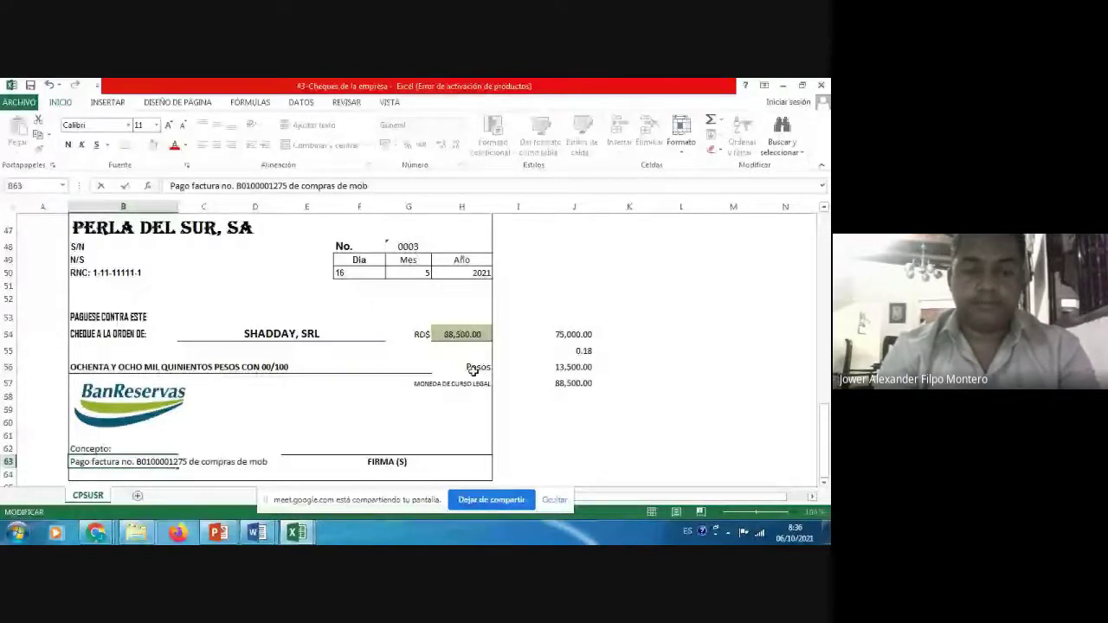
pyautogui.write('. Y equi')
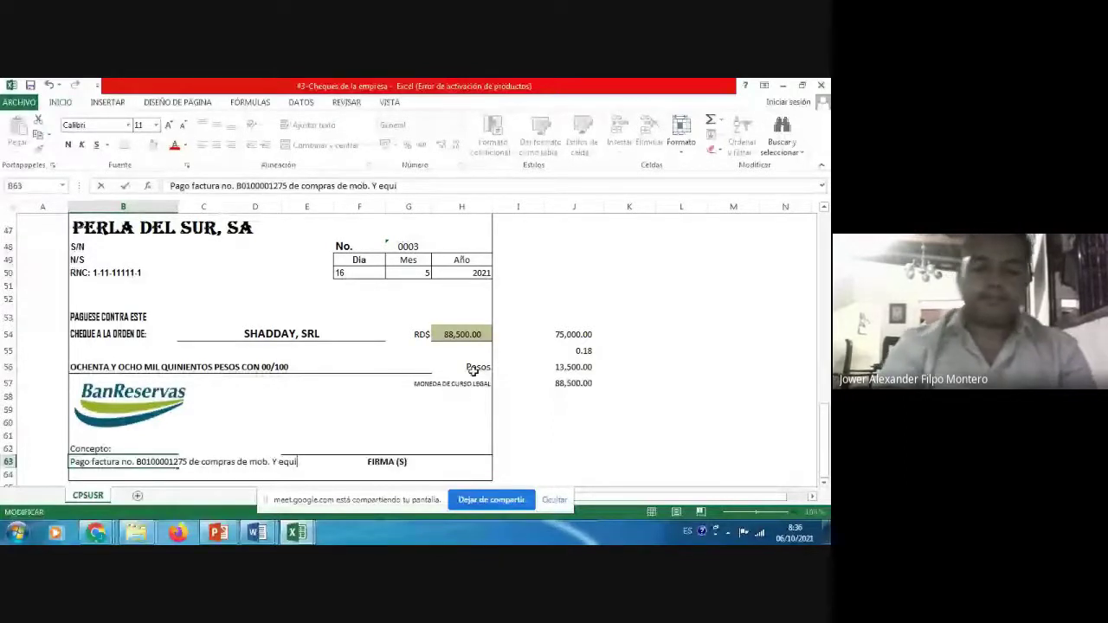
pyautogui.press('Tab')
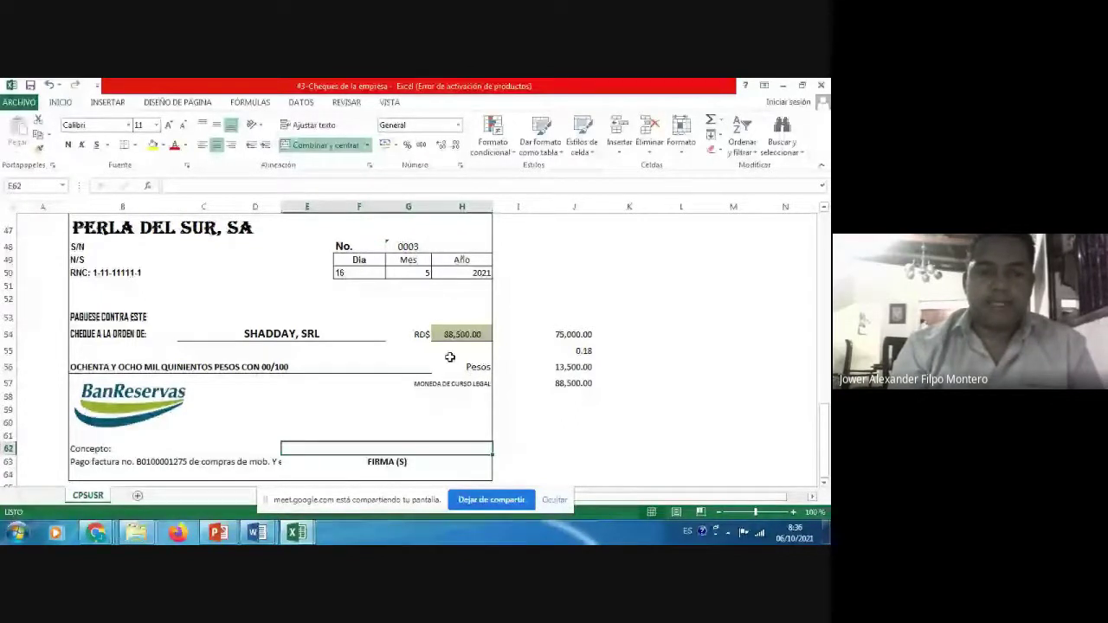
# - Switch to the 11-Diario de Desembolso workbook and copy the date 16/05/2021 from A12 into A13
pyautogui.moveTo(258, 535)
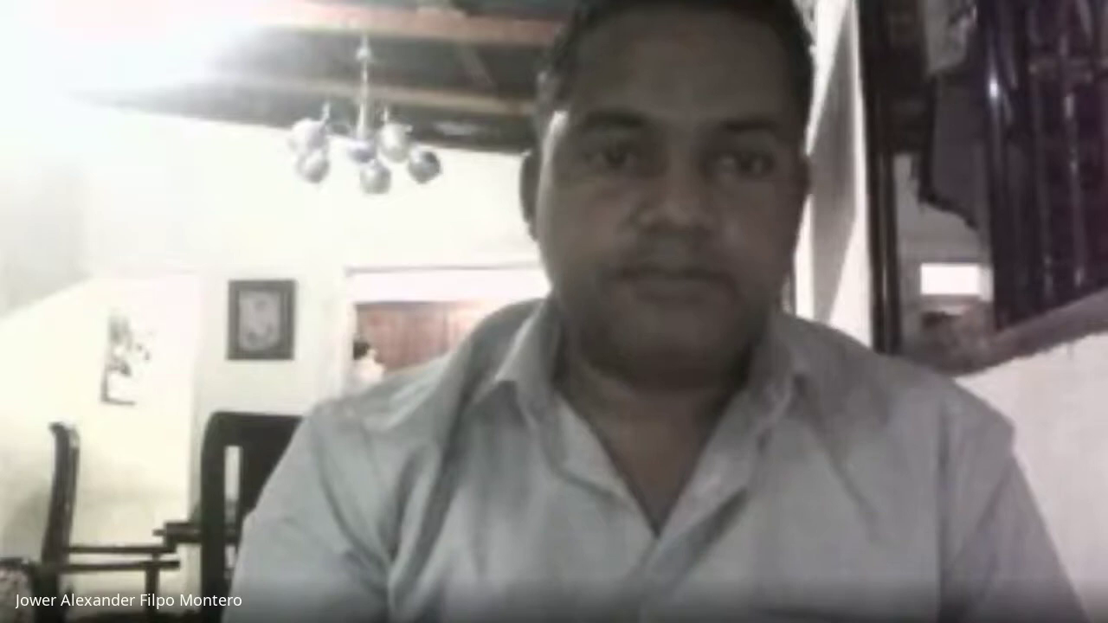
pyautogui.click(295, 532)
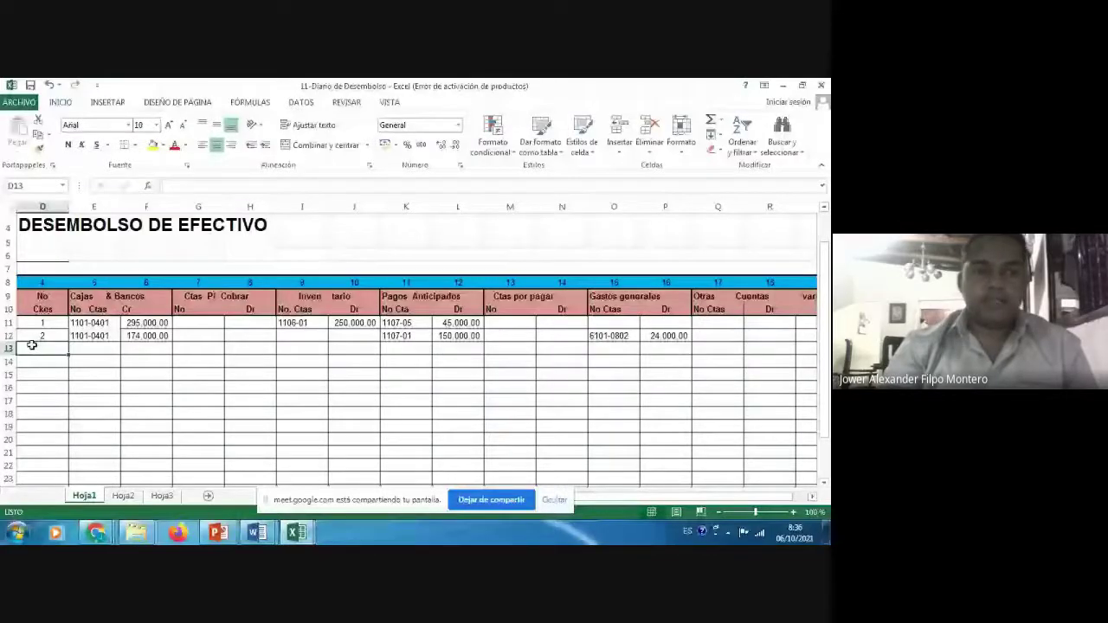
pyautogui.press('Up')
pyautogui.press('Home')
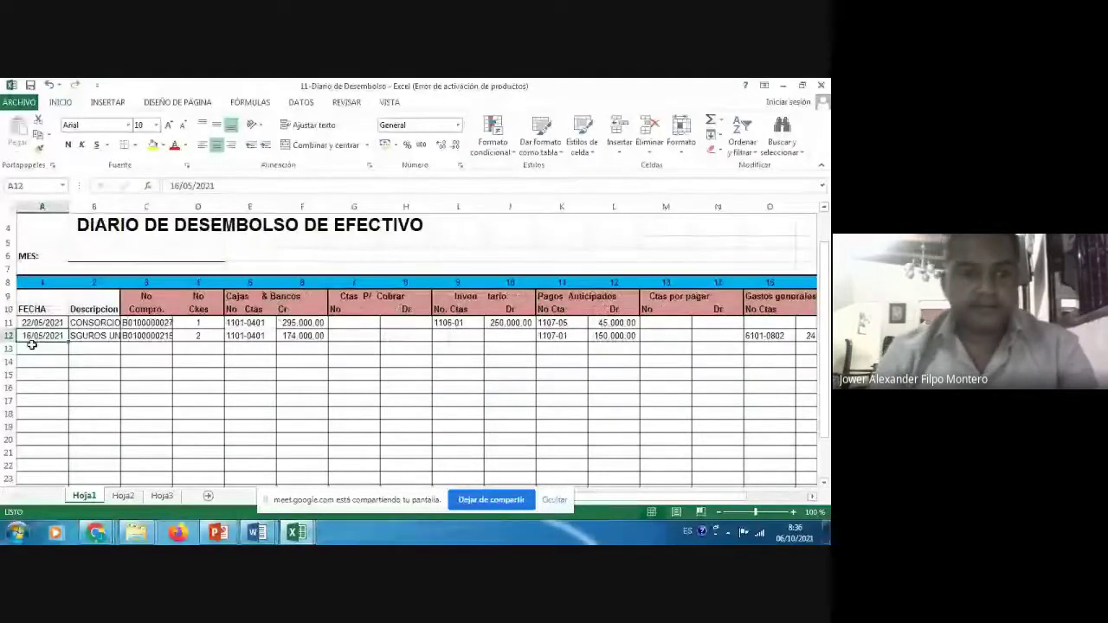
pyautogui.hotkey('ctrl', 'c')
pyautogui.click(31, 345)
pyautogui.hotkey('ctrl', 'v')
pyautogui.press('Tab')
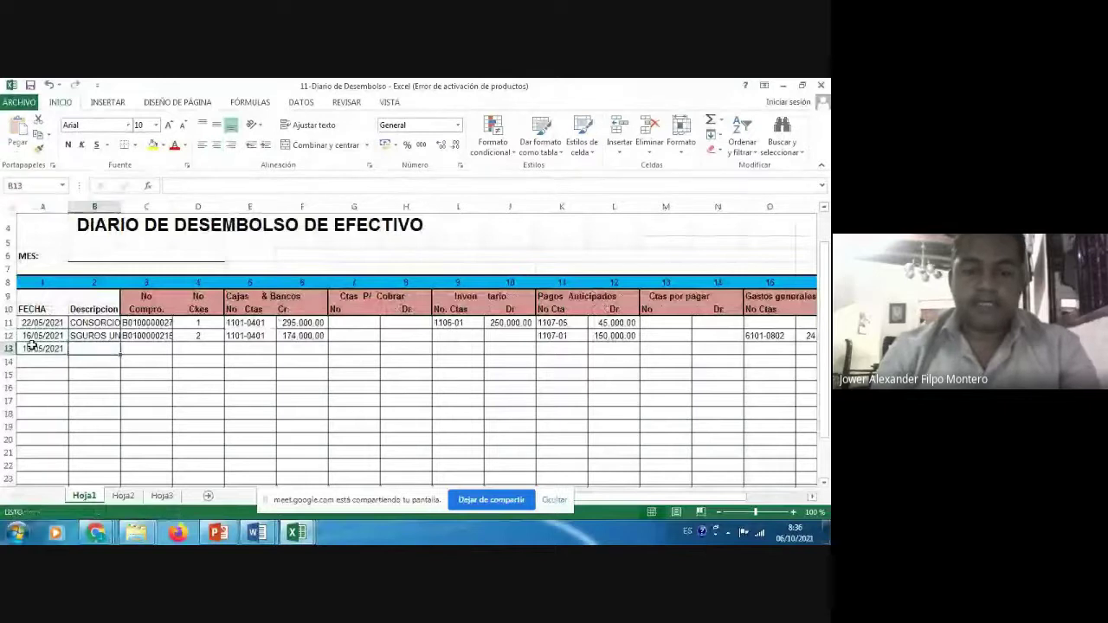
# - Enter SHADDAY as the description in B13 of the disbursement journal
pyautogui.write('sh')
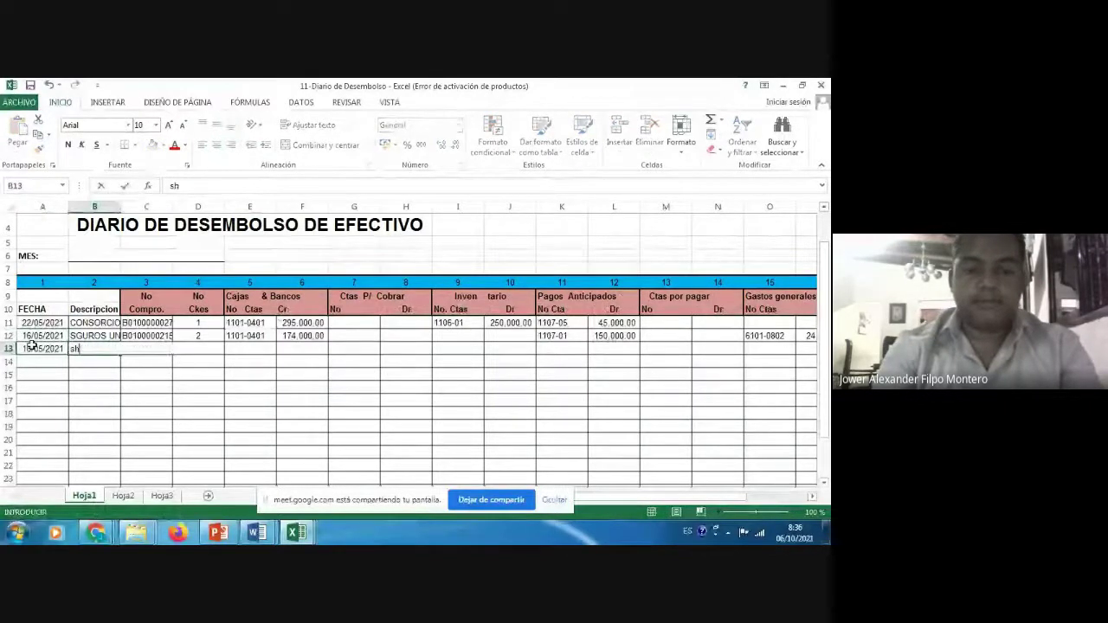
pyautogui.press('BackSpace')
pyautogui.press('BackSpace')
pyautogui.write('SHADDAY')
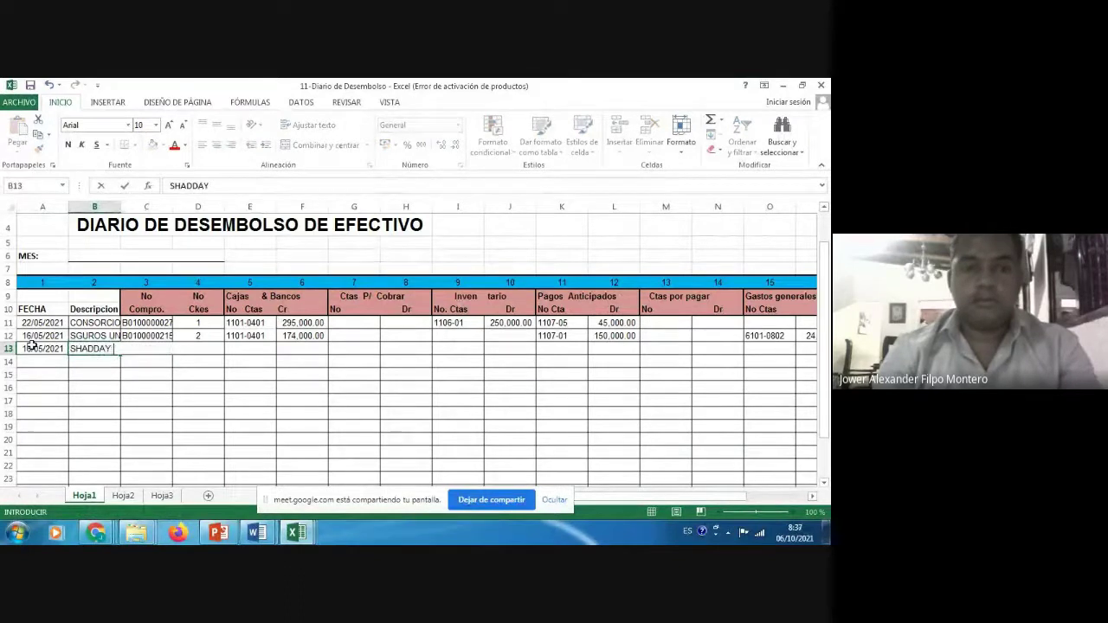
pyautogui.press('Tab')
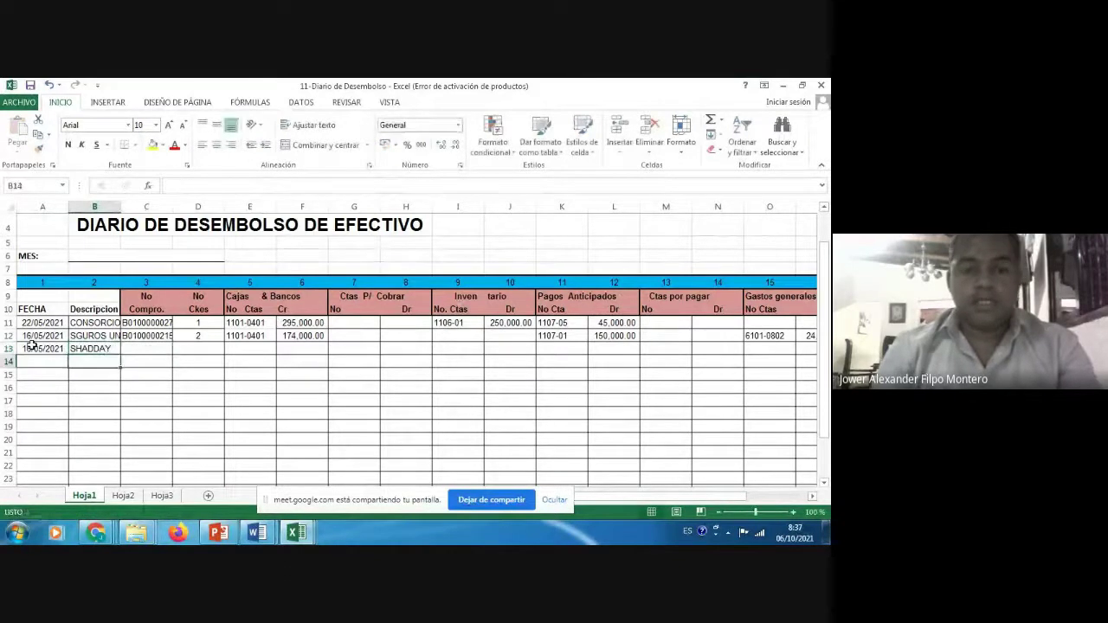
pyautogui.press('Up')
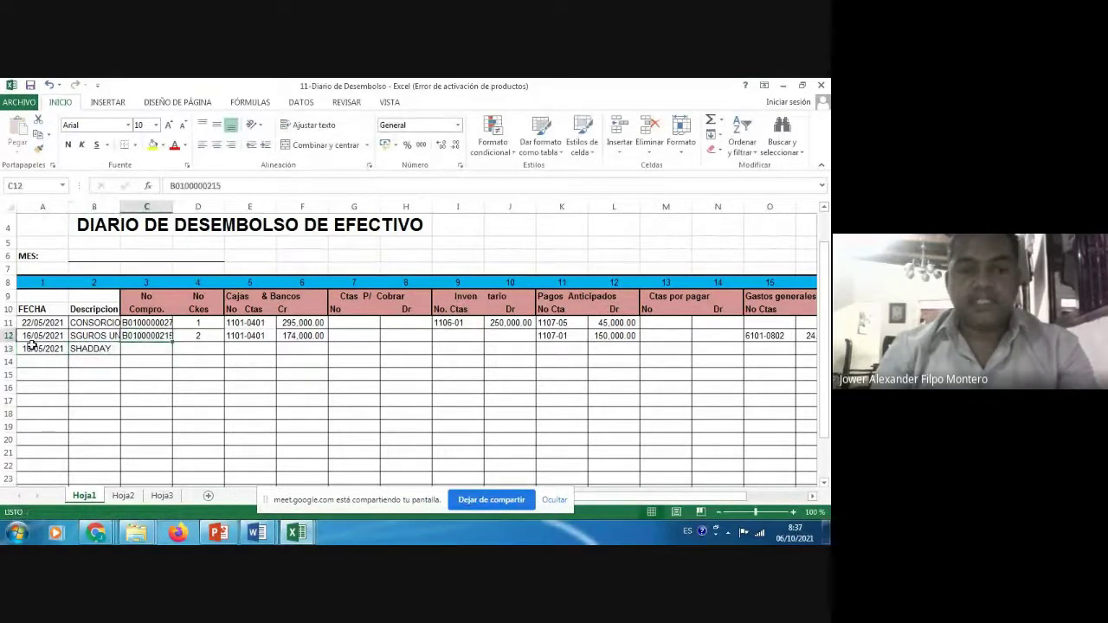
pyautogui.hotkey('ctrl', 'c')
pyautogui.press('Down')
pyautogui.press('Return')
pyautogui.press('F2')
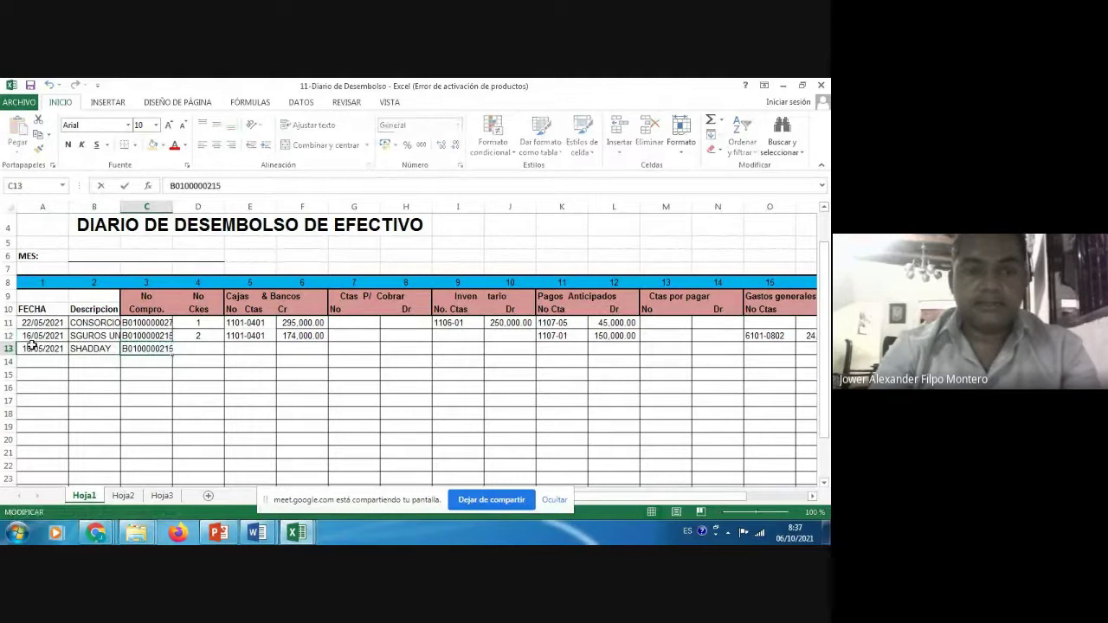
pyautogui.press('BackSpace')
pyautogui.press('BackSpace')
pyautogui.press('BackSpace')
pyautogui.press('BackSpace')
pyautogui.write('1275')
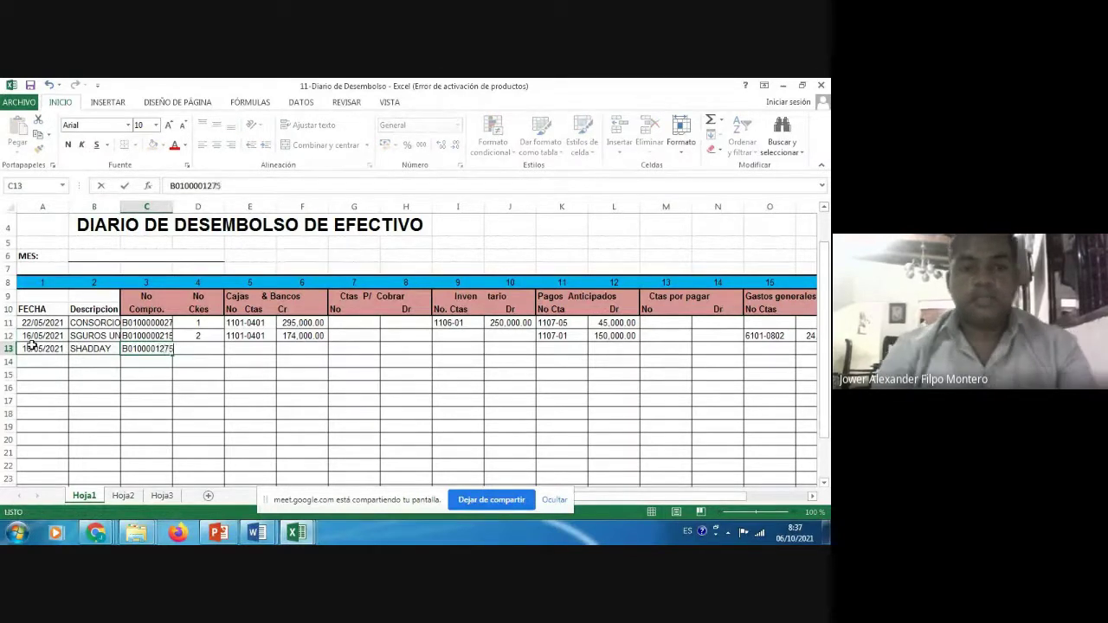
pyautogui.press('Return')
pyautogui.press('Up')
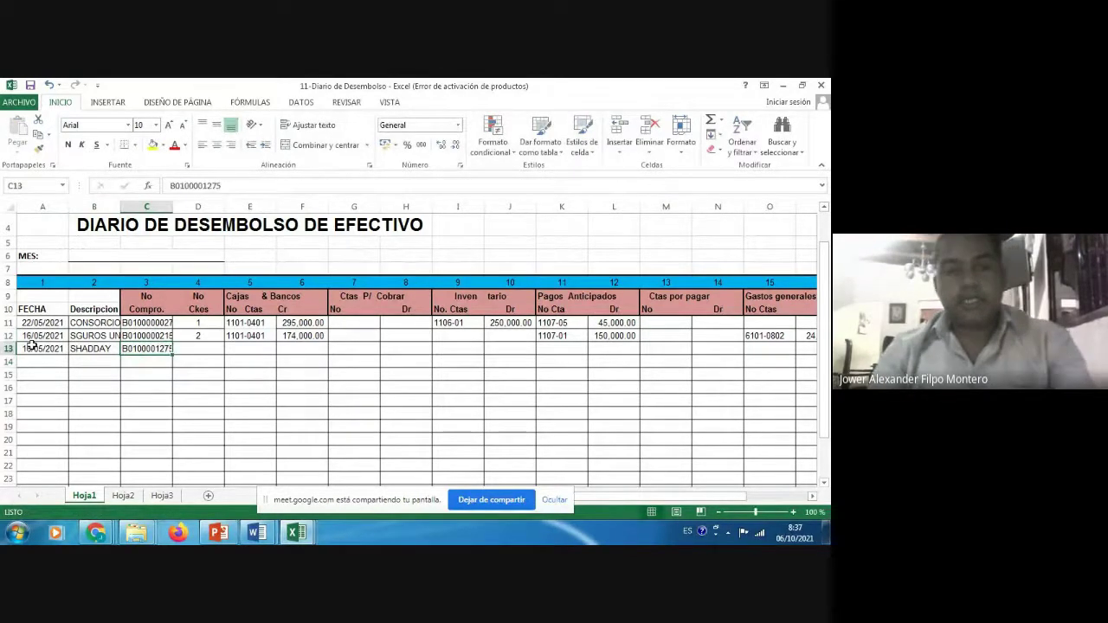
# - Enter check number 3 in D13 of the SHADDAY row
pyautogui.press('Tab')
pyautogui.write('3')
pyautogui.press('Tab')
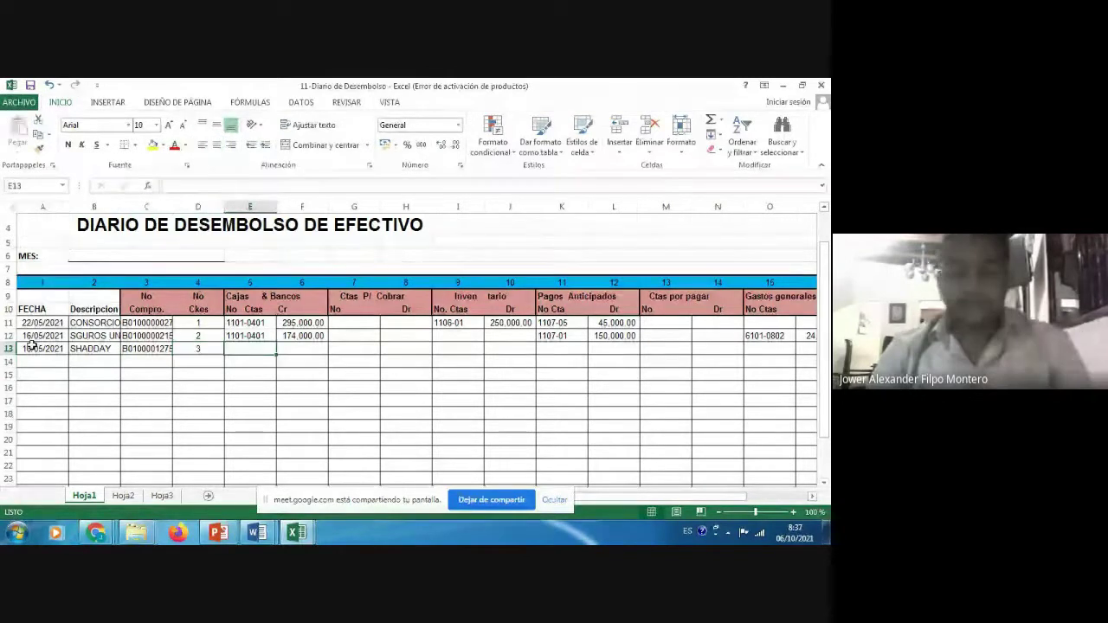
# - Copy the bank account code from E12 into E13 and move to the credit cell F13
pyautogui.press('Up')
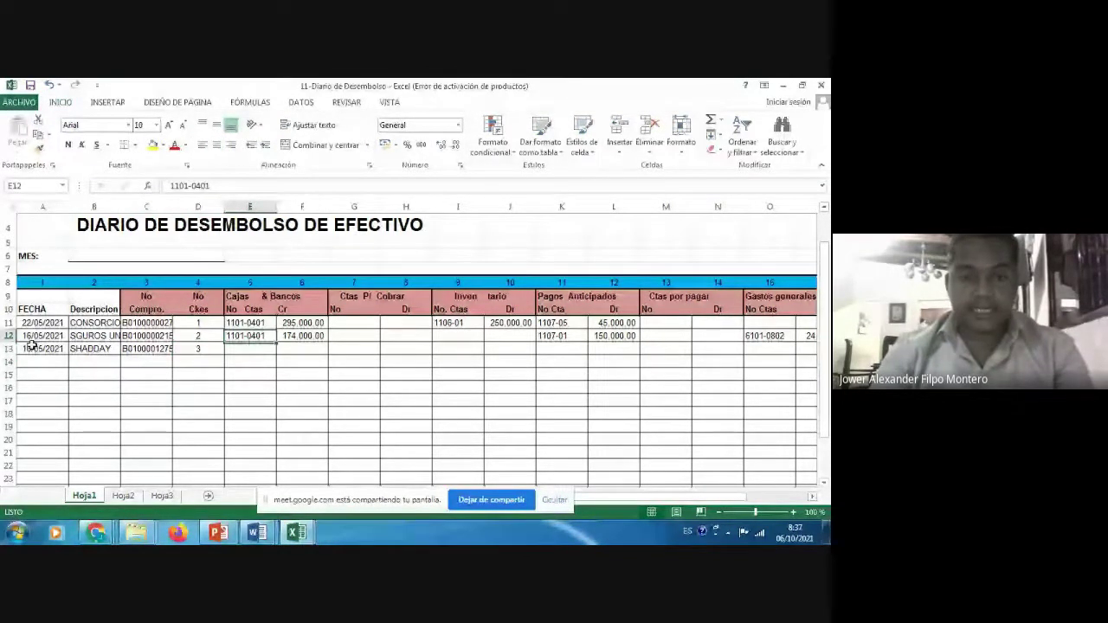
pyautogui.hotkey('ctrl', 'c')
pyautogui.press('Down')
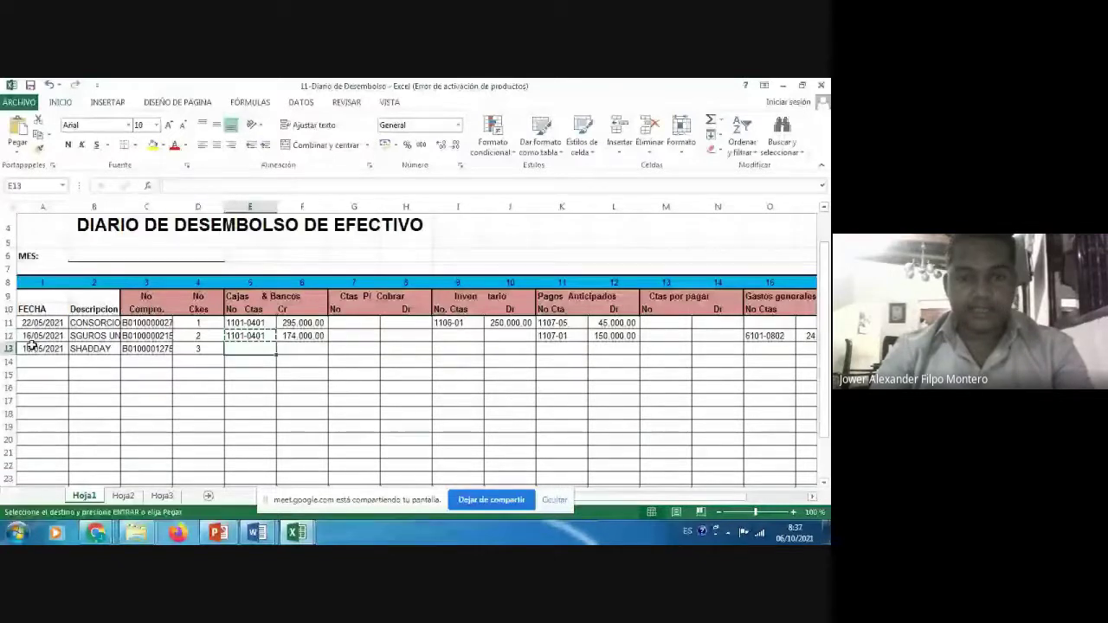
pyautogui.press('Return')
pyautogui.press('Up')
pyautogui.press('Right')
pyautogui.press('Down')
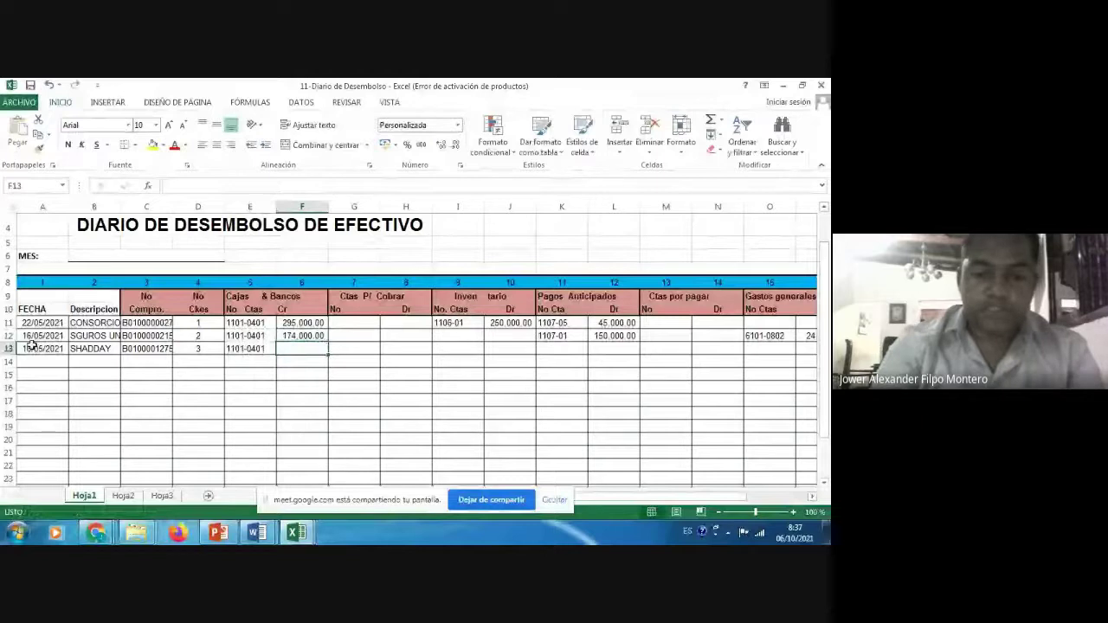
pyautogui.write('887')
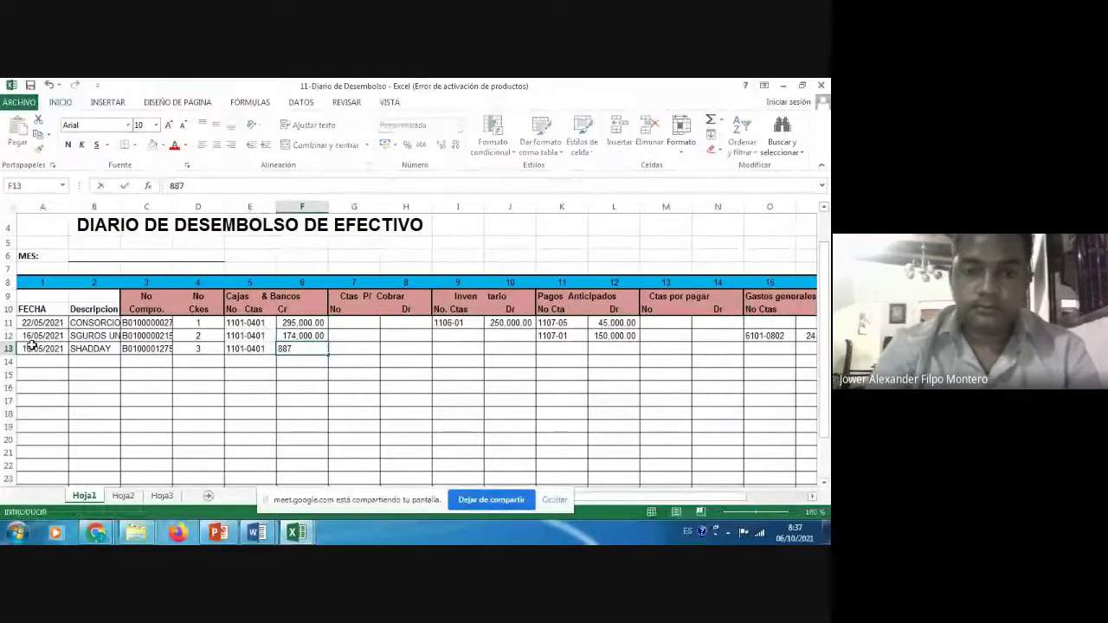
pyautogui.write(',500')
pyautogui.press('Return')
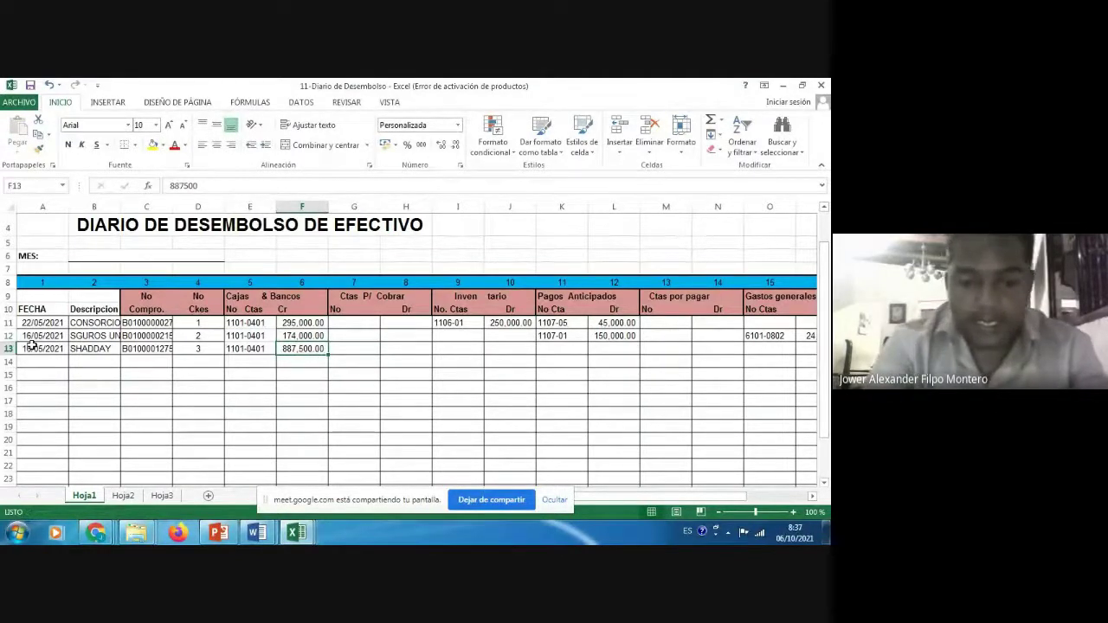
# - Enter 88500 as the Cajas & Bancos credit in F13 of the SHADDAY row
pyautogui.write('88500')
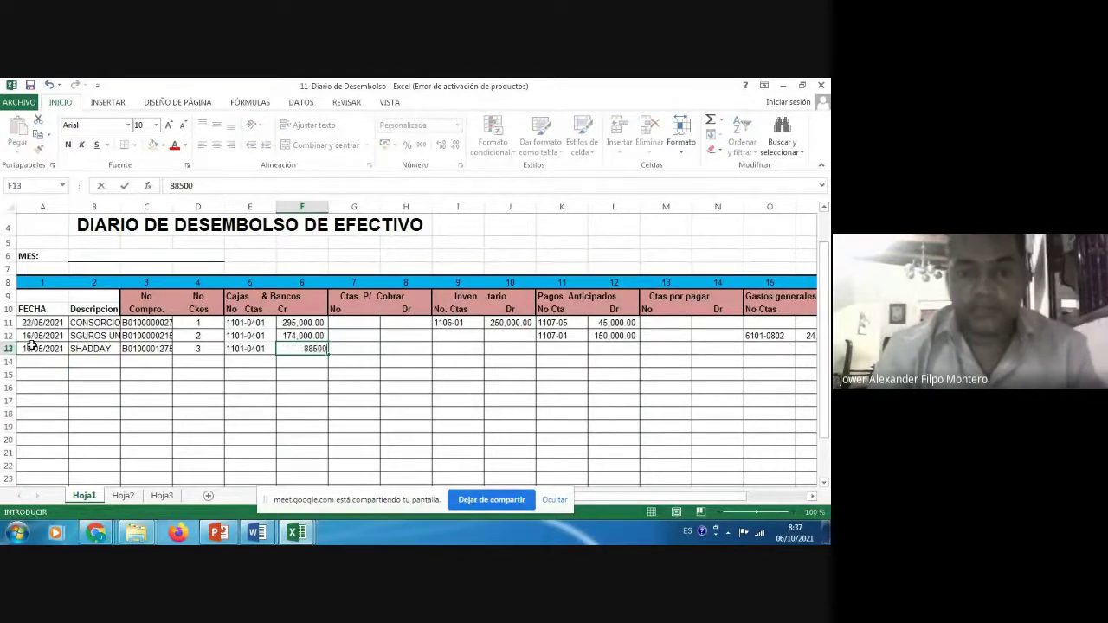
pyautogui.press('Return')
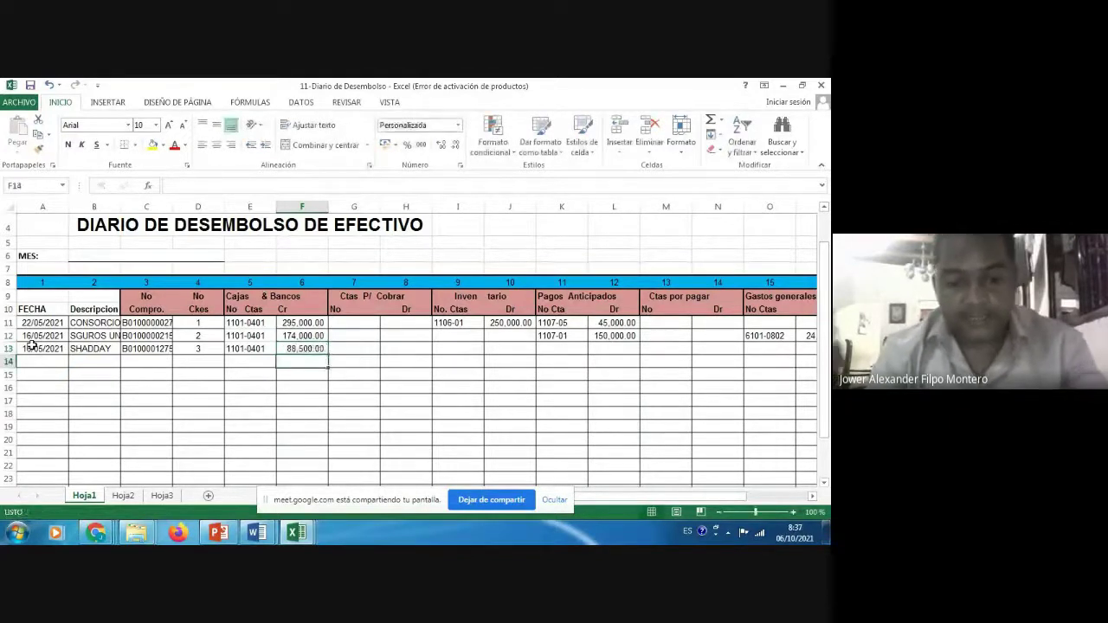
pyautogui.press('Up')
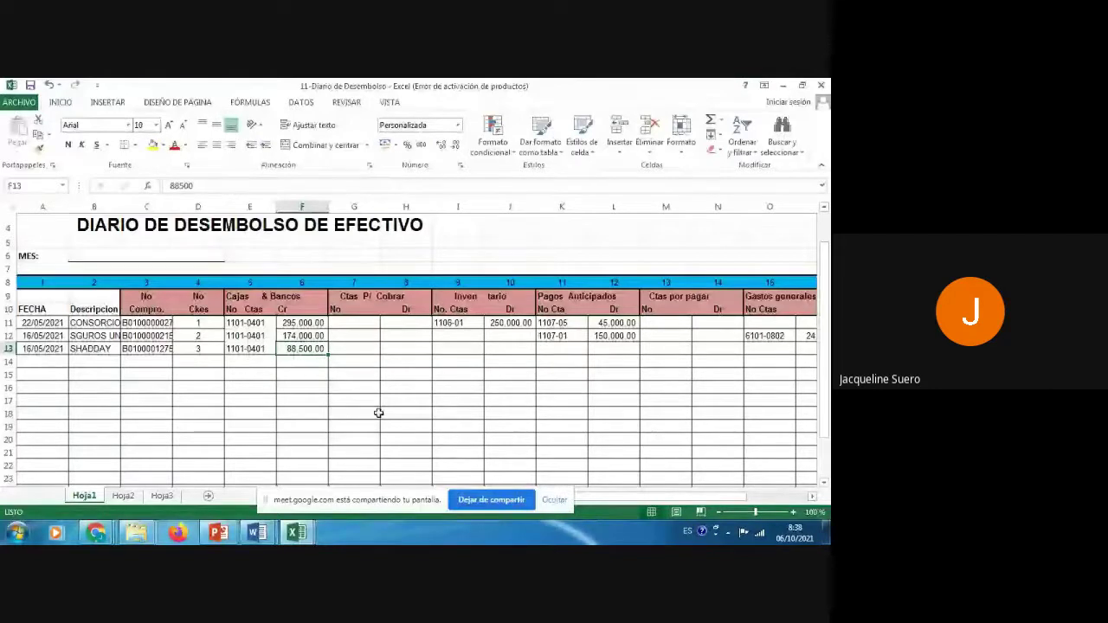
# - Review transaction 14, the Shadday purchase, in the 1-Informaciones Generales Word document and return to the 11-Diario de Desembolso workbook
pyautogui.moveTo(254, 531)
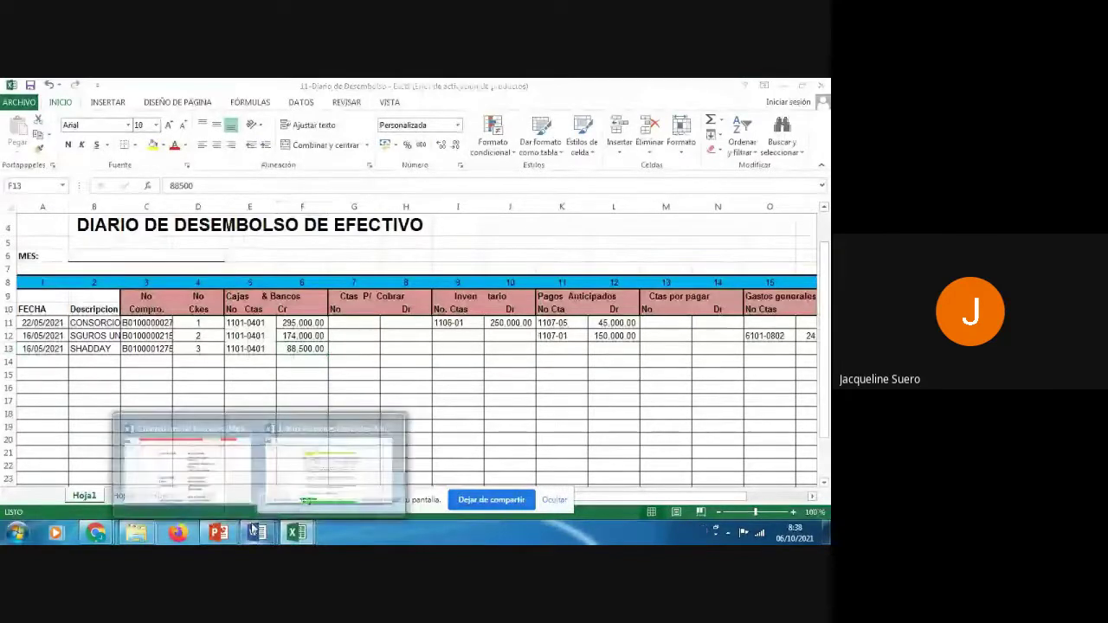
pyautogui.click(288, 490)
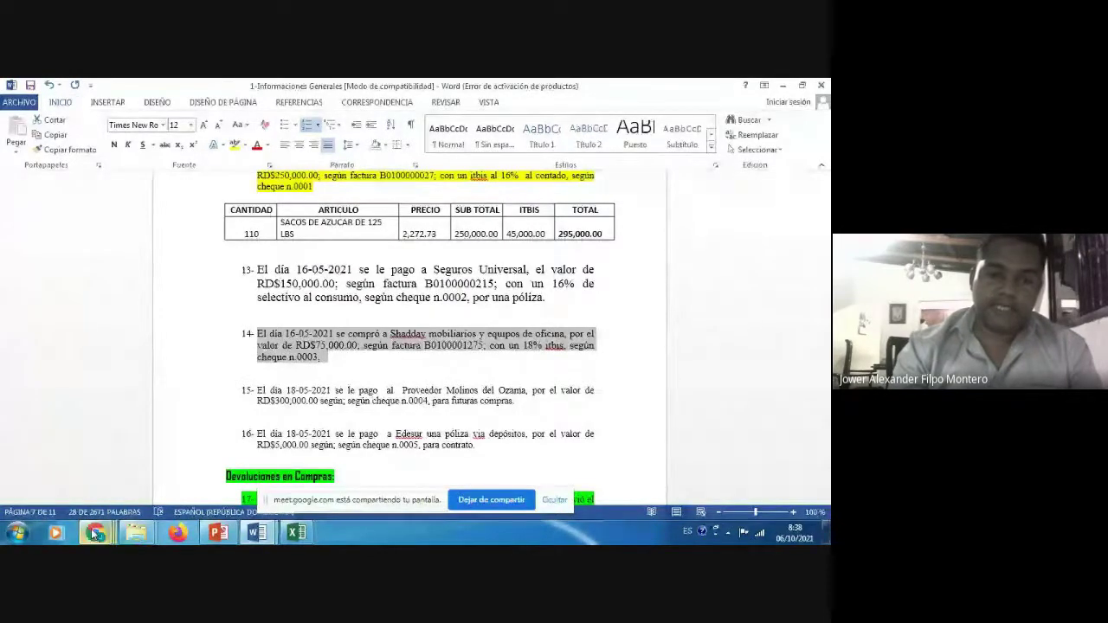
pyautogui.click(297, 532)
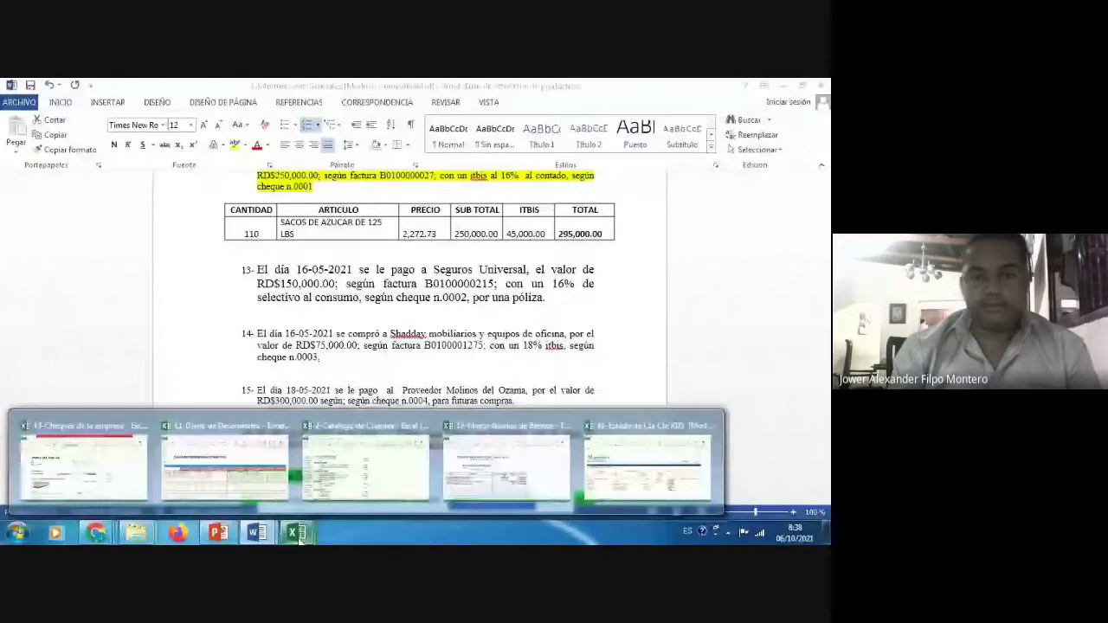
pyautogui.click(245, 472)
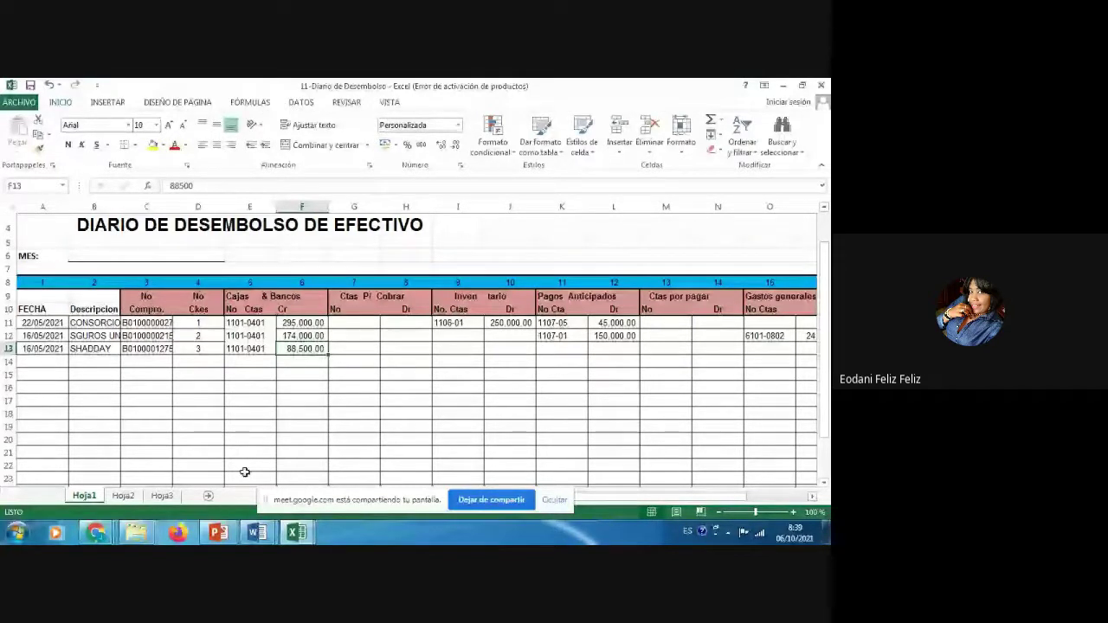
# - Check the Google Meet call in Chrome and return to the 11-Diario de Desembolso workbook
pyautogui.click(182, 530)
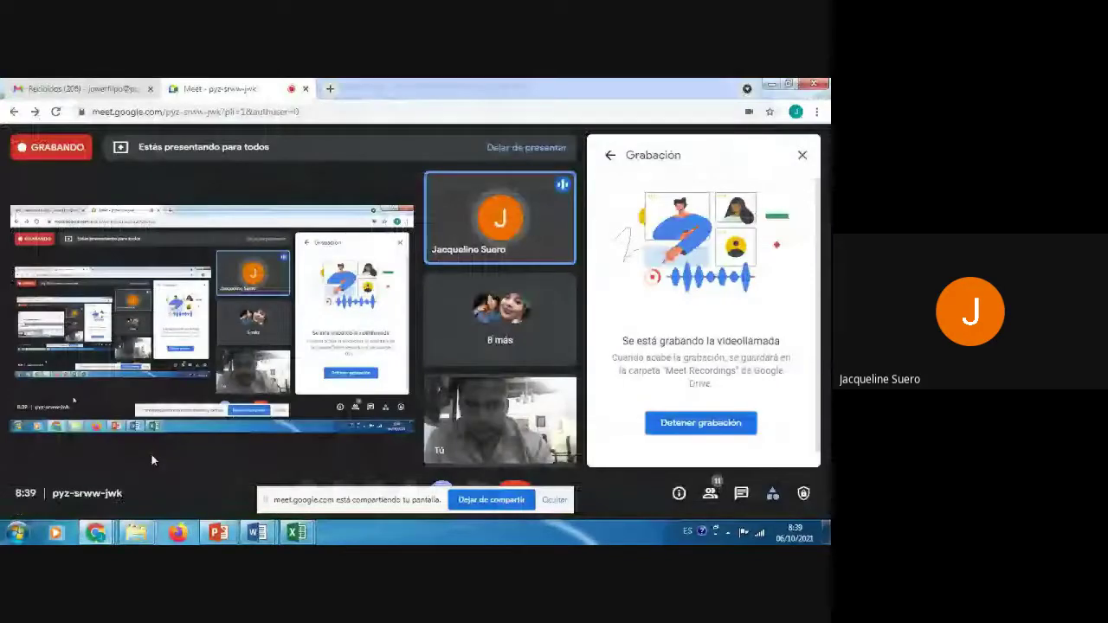
pyautogui.moveTo(104, 537)
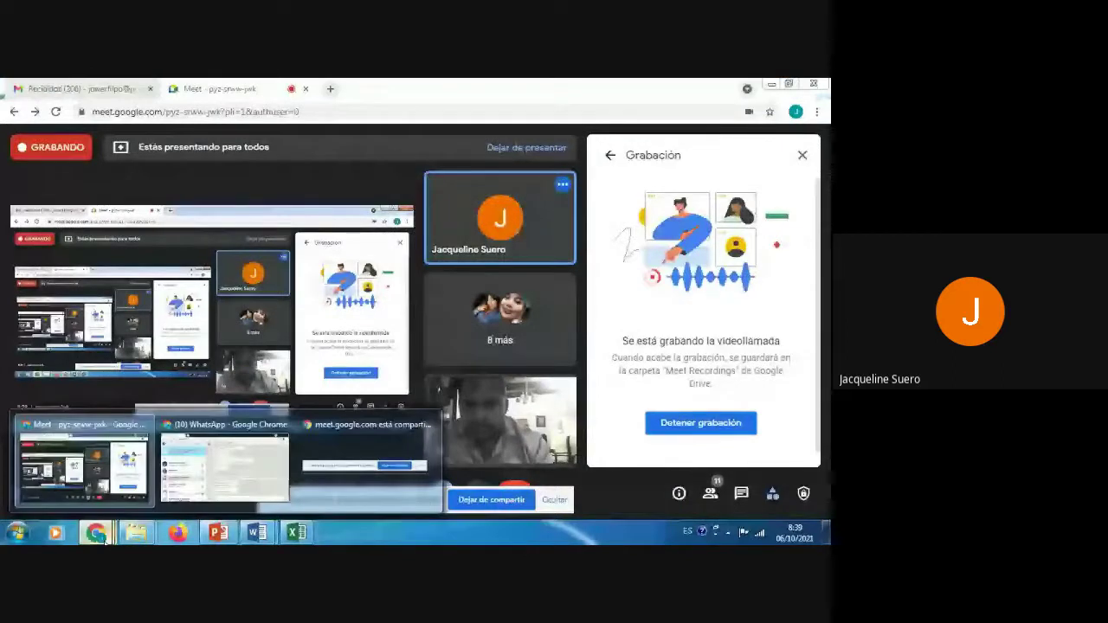
pyautogui.click(93, 474)
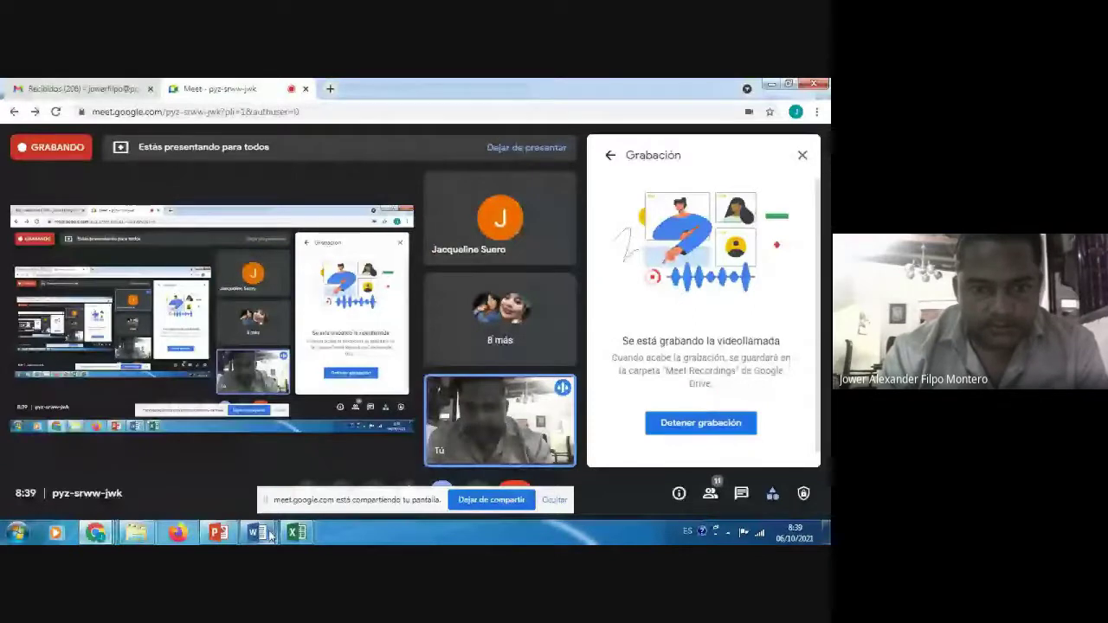
pyautogui.moveTo(270, 535)
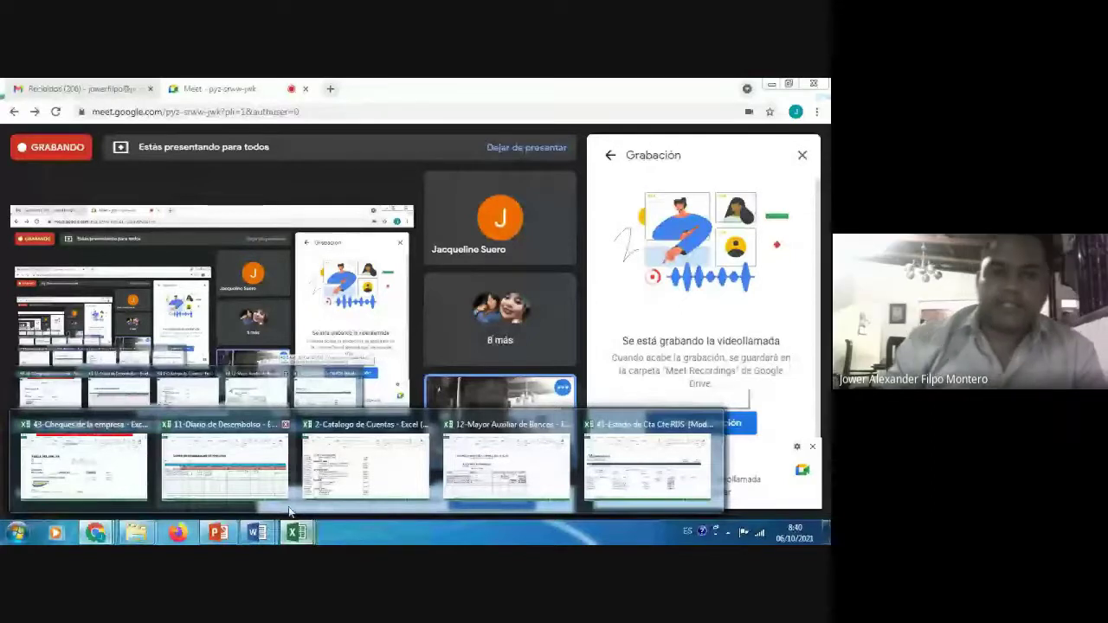
pyautogui.click(233, 482)
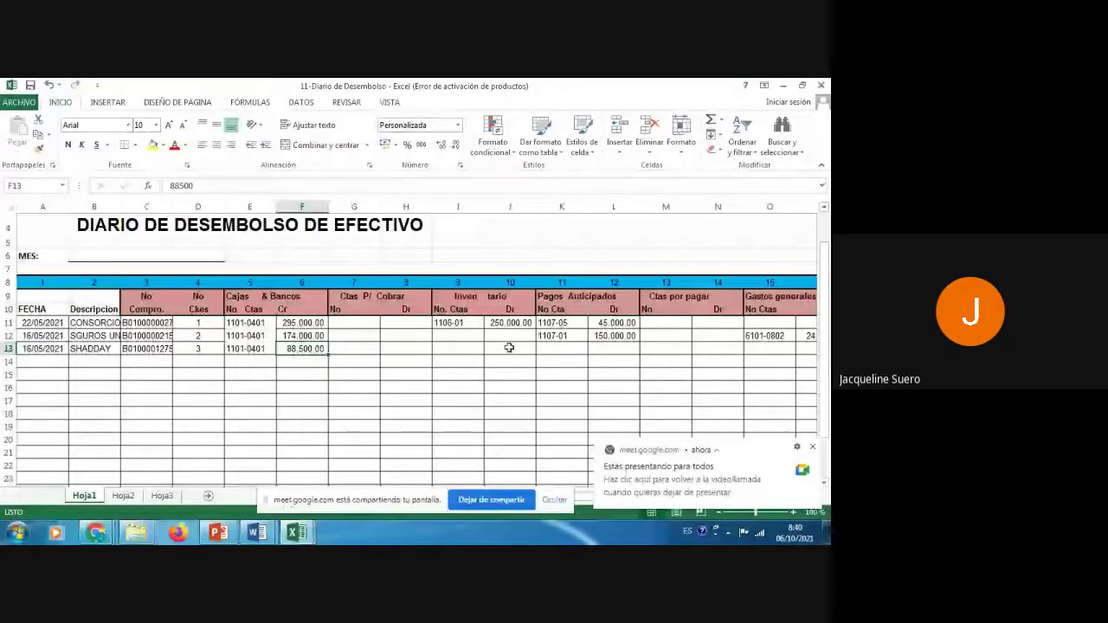
# - Switch to the 2-Catalogo de Cuentas workbook and search the account catalog for 12
pyautogui.click(296, 532)
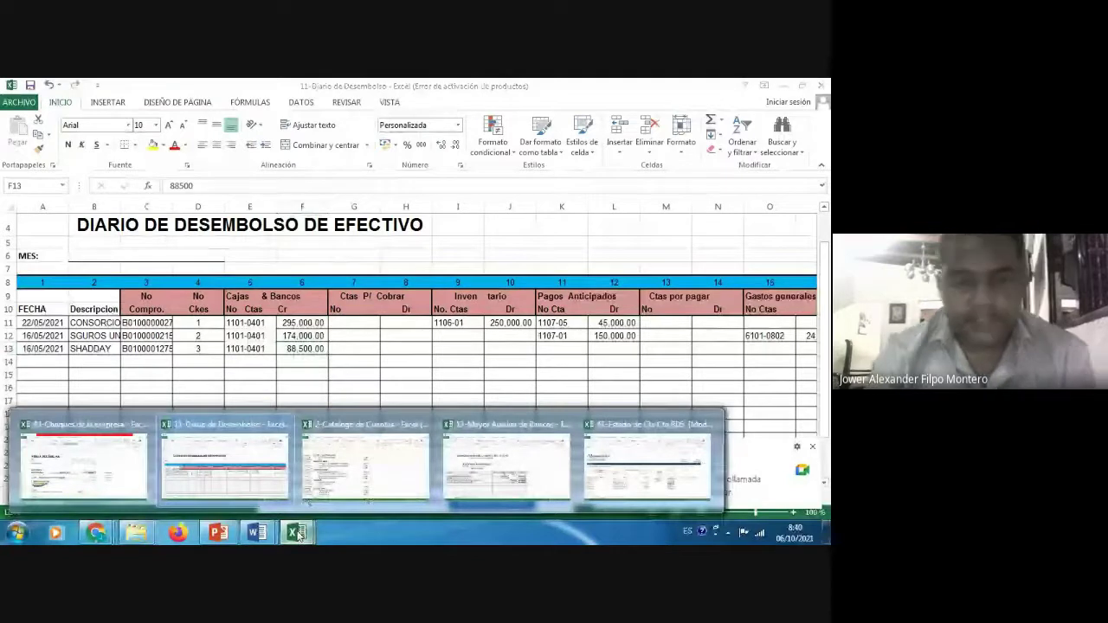
pyautogui.click(374, 468)
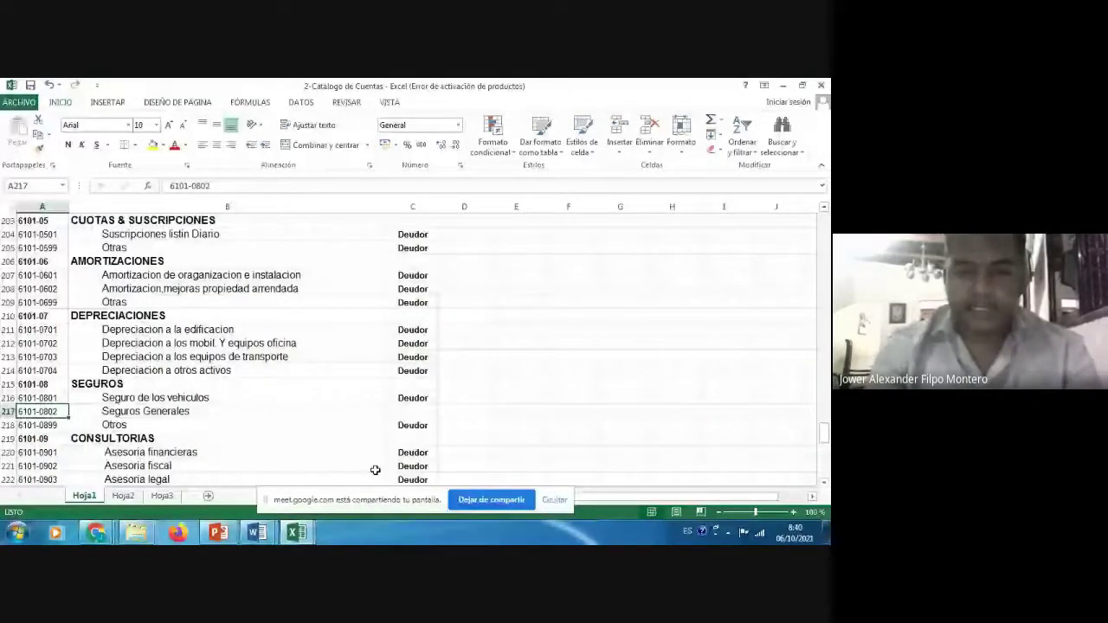
pyautogui.hotkey('ctrl', 'b')
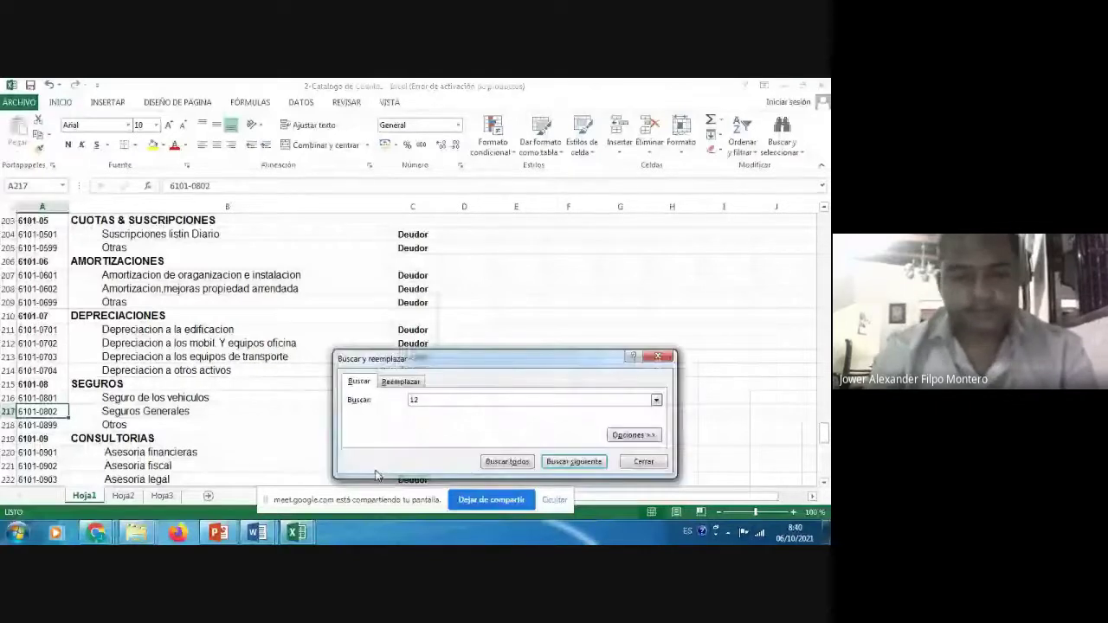
pyautogui.press('Return')
pyautogui.press('Escape')
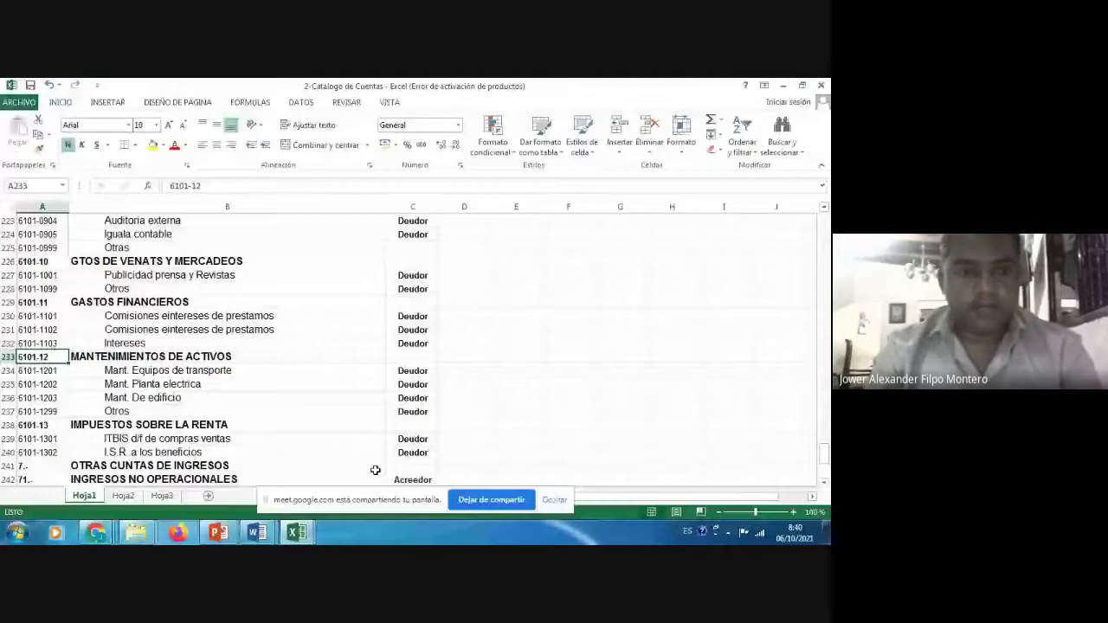
pyautogui.hotkey('ctrl', 'b')
pyautogui.press('Return')
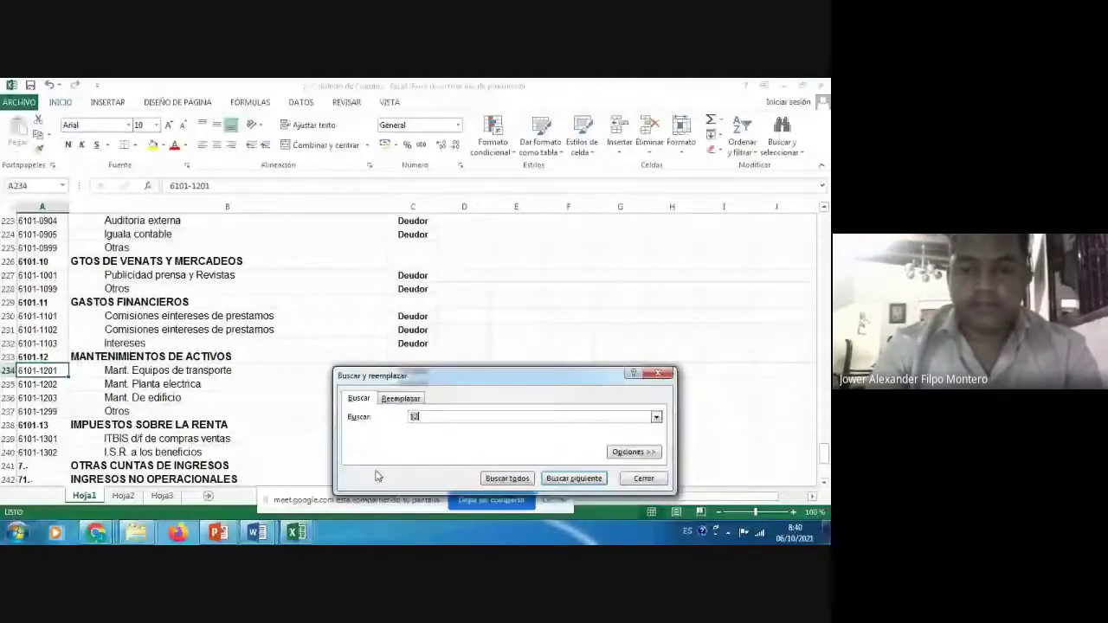
# - Search the account catalog for PROPIE and close the search
pyautogui.write('PROP')
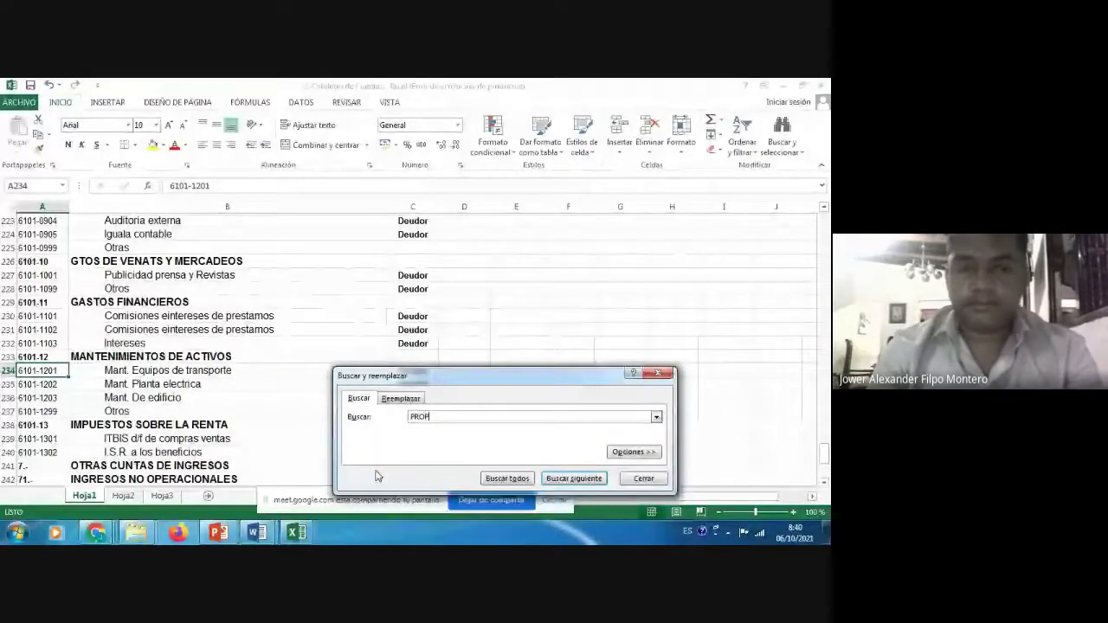
pyautogui.write('IE')
pyautogui.press('Return')
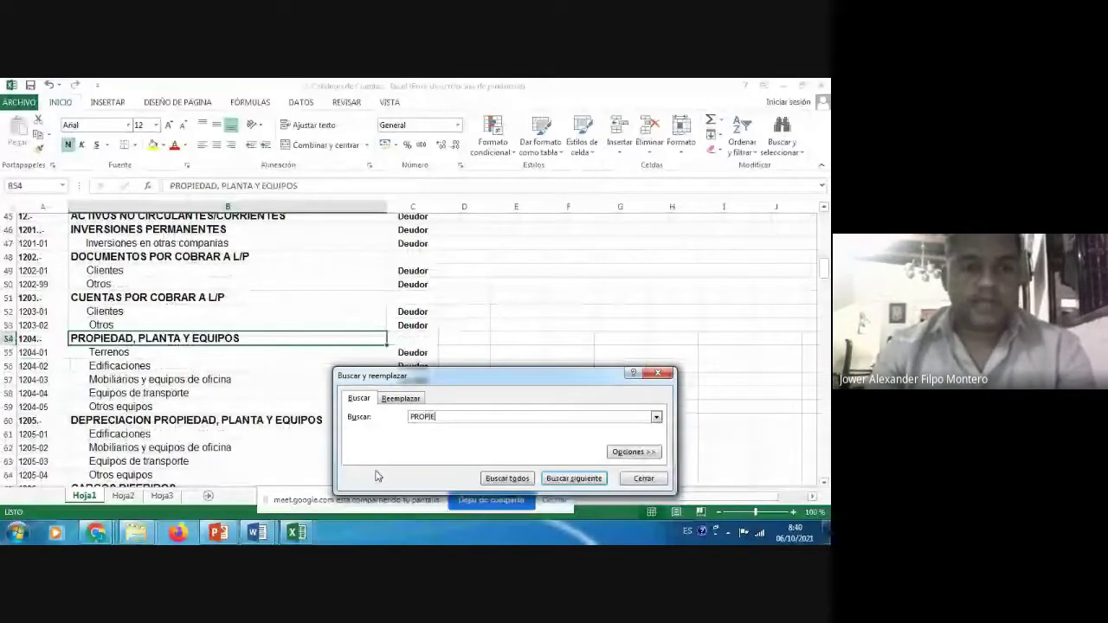
pyautogui.press('Escape')
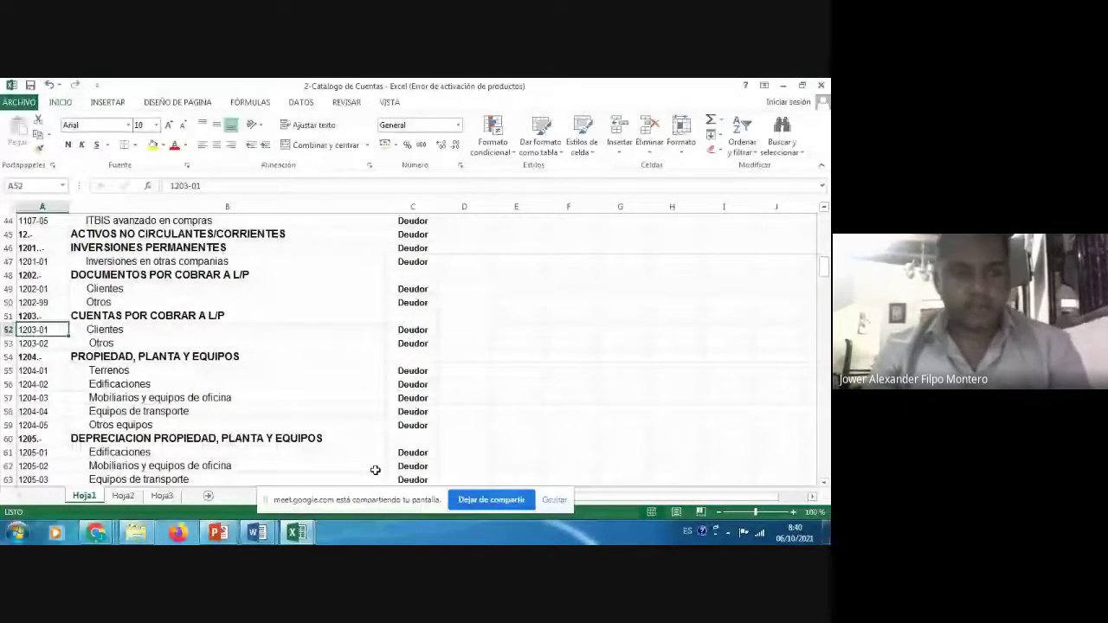
# - Locate the account code for Mobiliarios y equipos de oficina under PROPIEDAD, PLANTA Y EQUIPOS
pyautogui.press('Right')
pyautogui.press('Down')
pyautogui.press('Down')
pyautogui.press('Down')
pyautogui.press('Left')
pyautogui.press('Down')
pyautogui.press('Down')
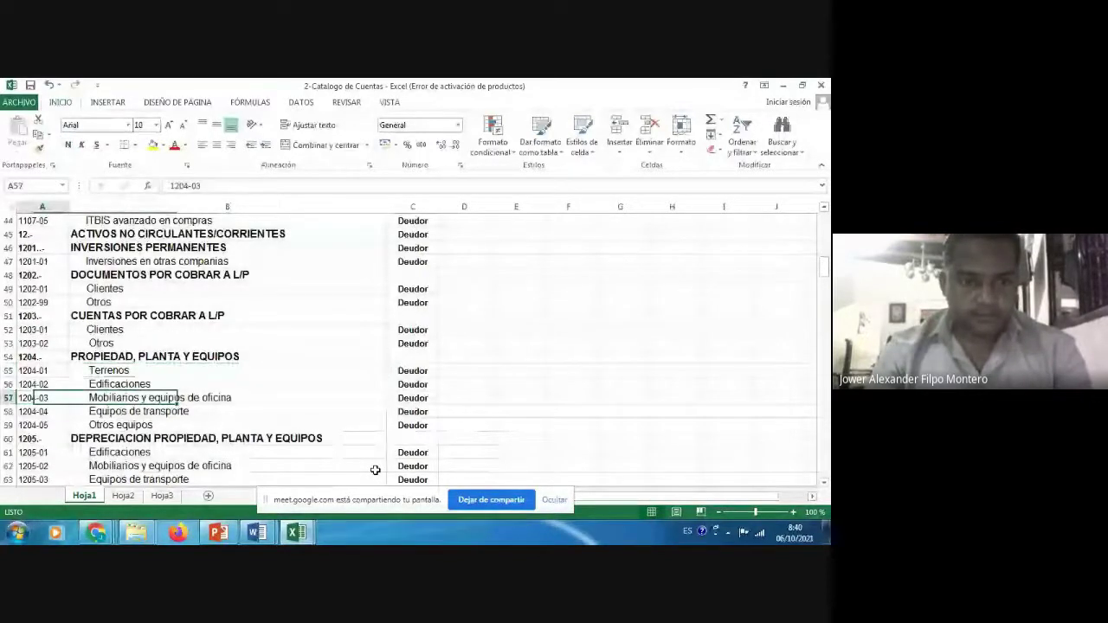
pyautogui.press('Right')
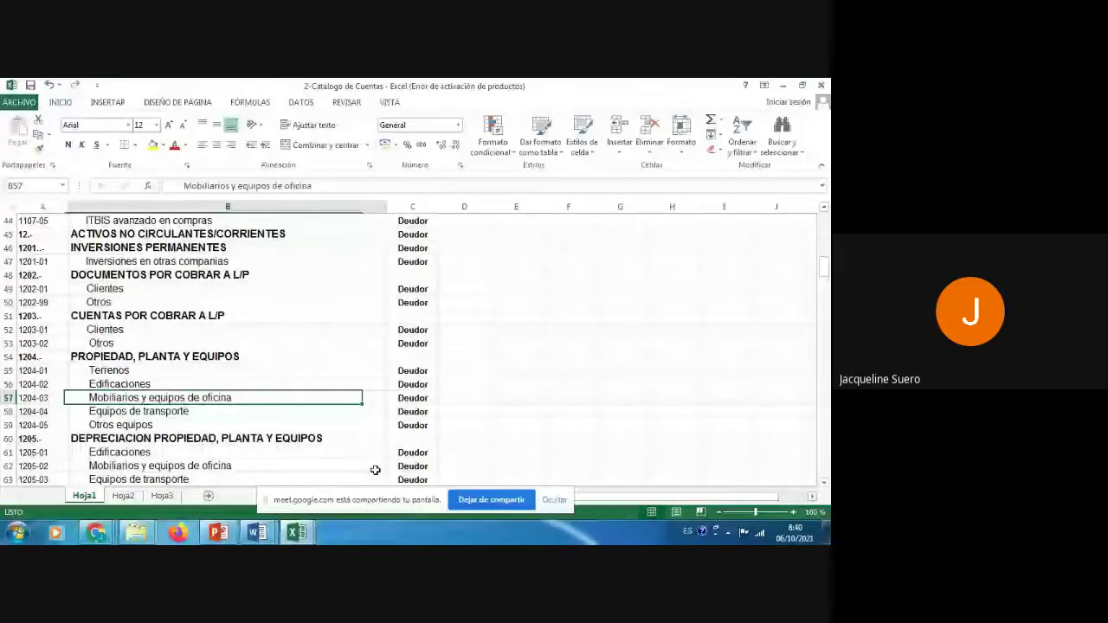
pyautogui.press('Left')
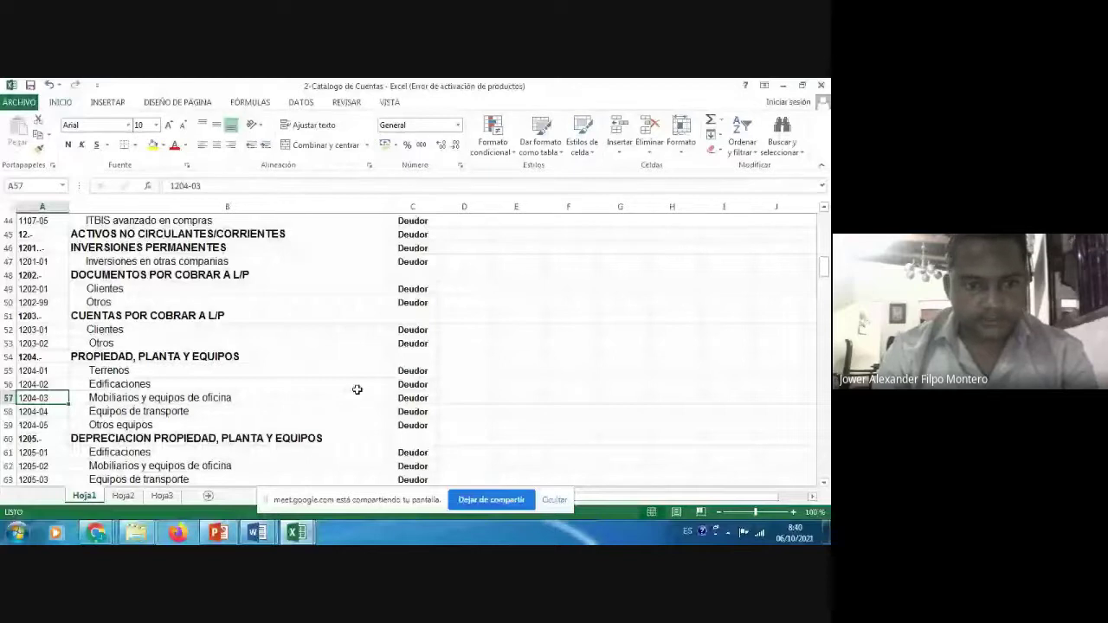
# - Return to the 11-Diario de Desembolso workbook and examine the column headings from Ctas P/ Cobrar to Pagos Anticipados
pyautogui.click(295, 532)
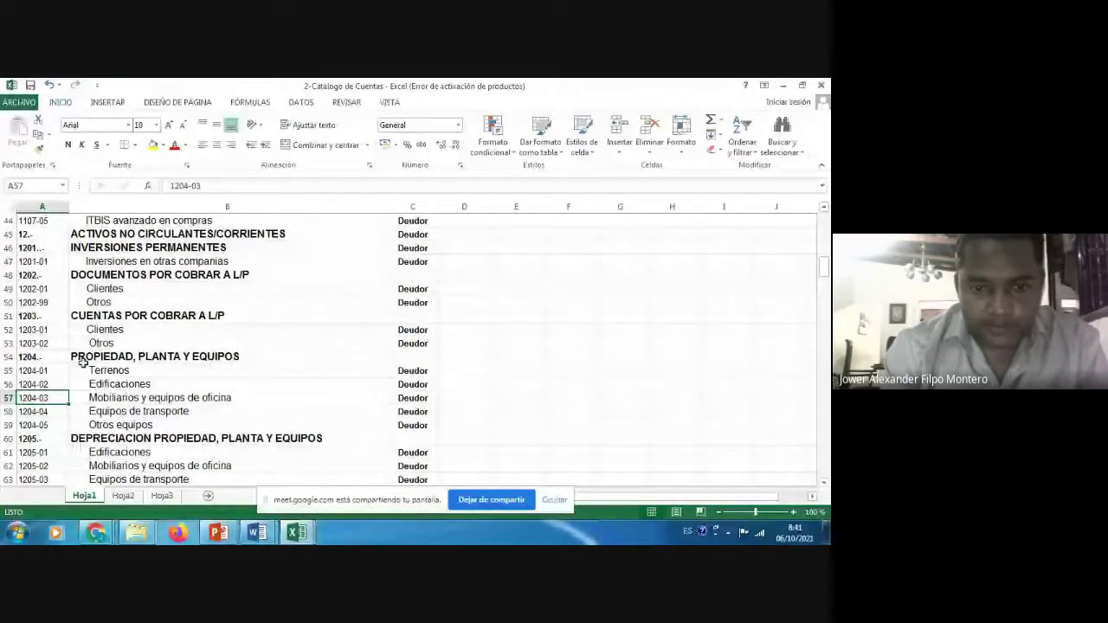
pyautogui.click(296, 532)
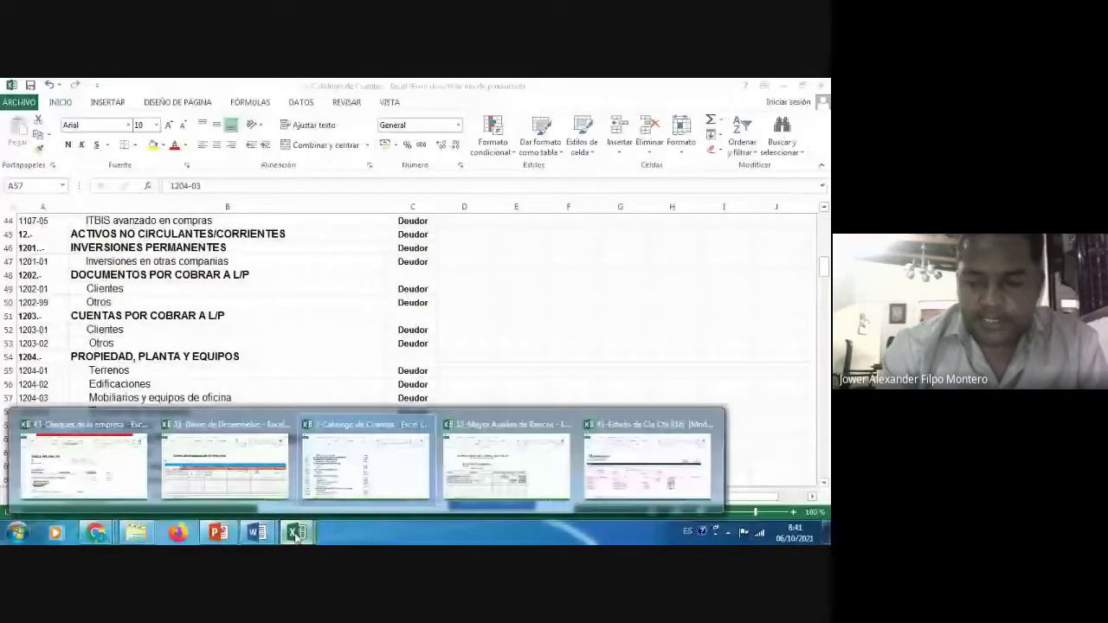
pyautogui.click(224, 463)
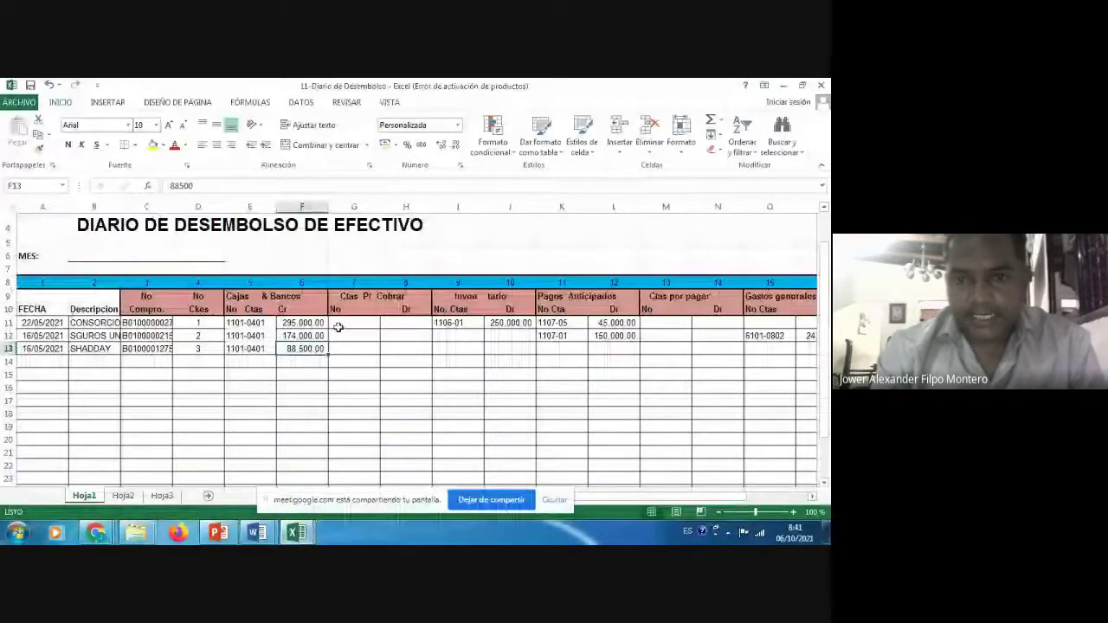
pyautogui.press('Up')
pyautogui.press('Up')
pyautogui.press('Up')
pyautogui.press('Right')
pyautogui.press('Right')
pyautogui.press('Right')
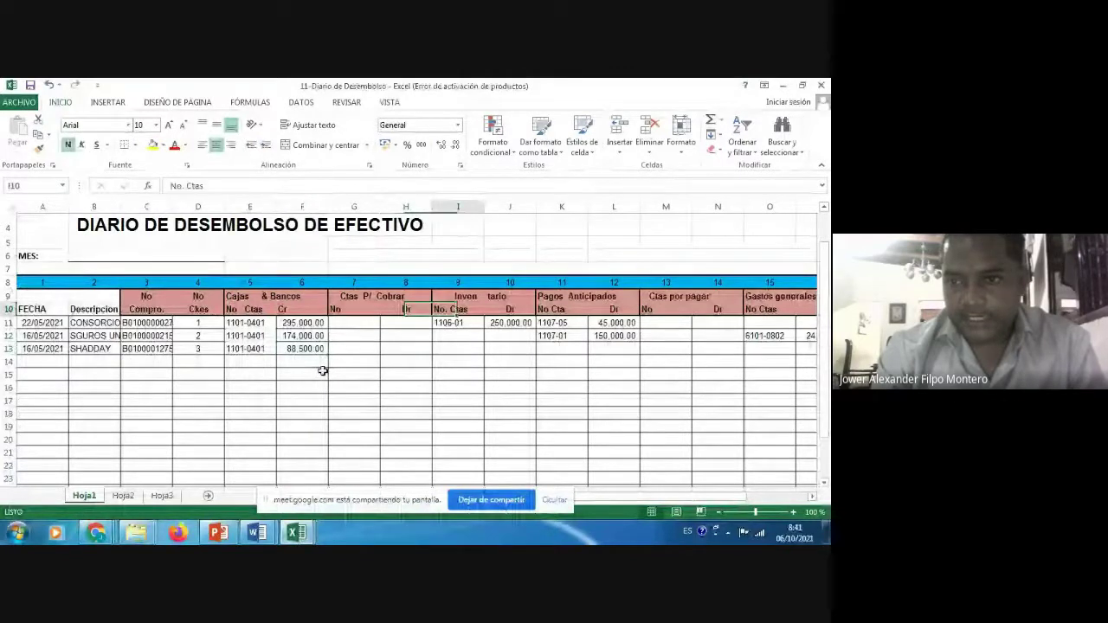
pyautogui.press('Right')
pyautogui.press('Right')
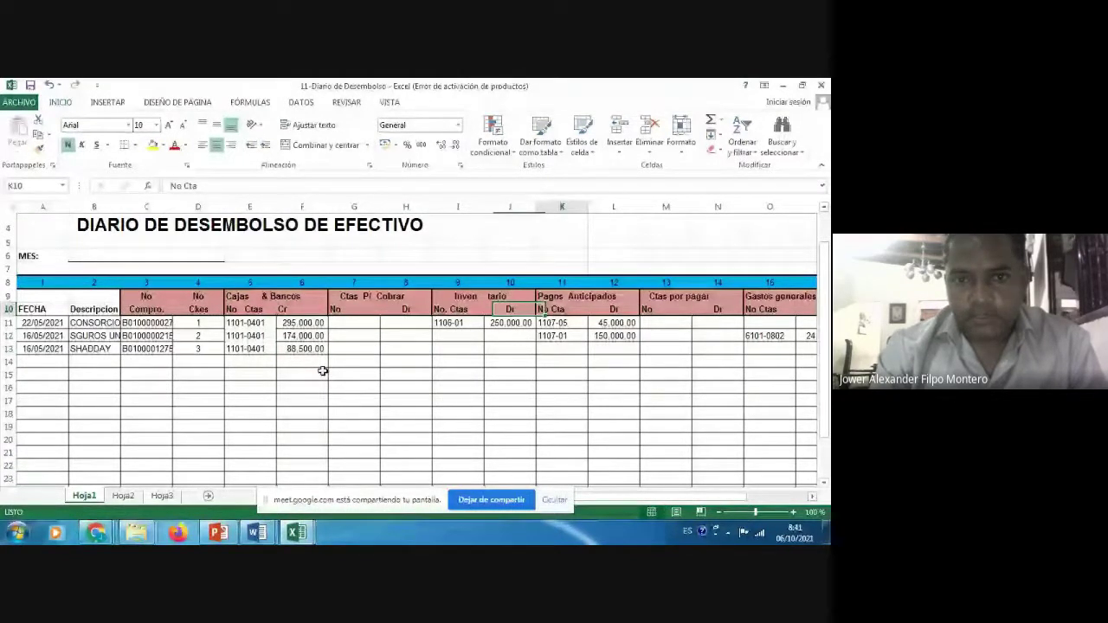
pyautogui.press('Left')
pyautogui.press('Left')
pyautogui.press('Left')
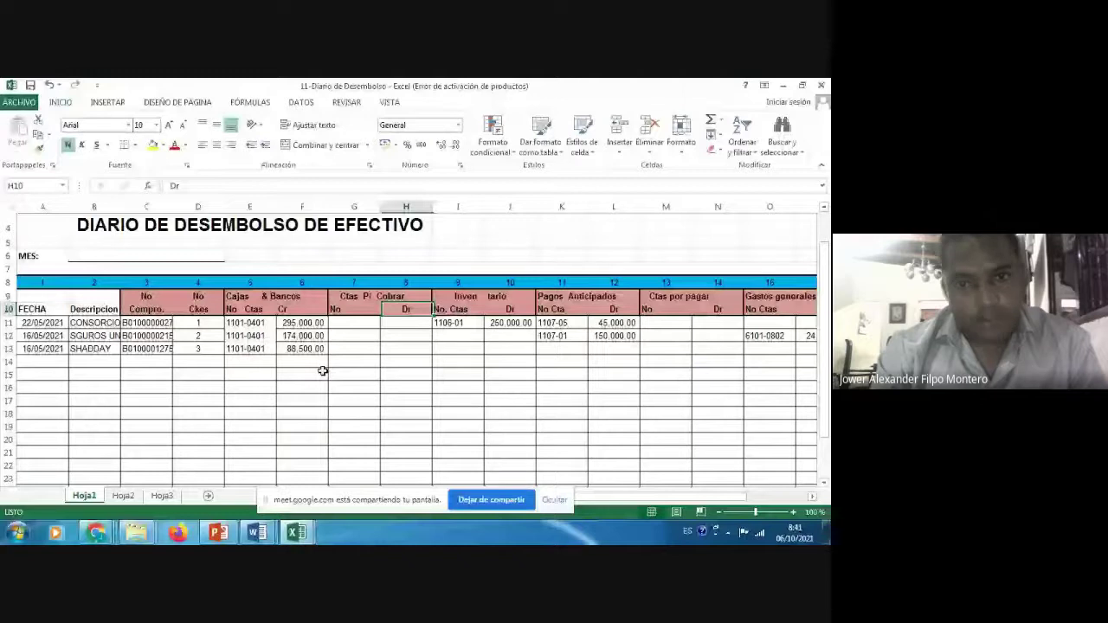
pyautogui.press('Up')
pyautogui.press('Right')
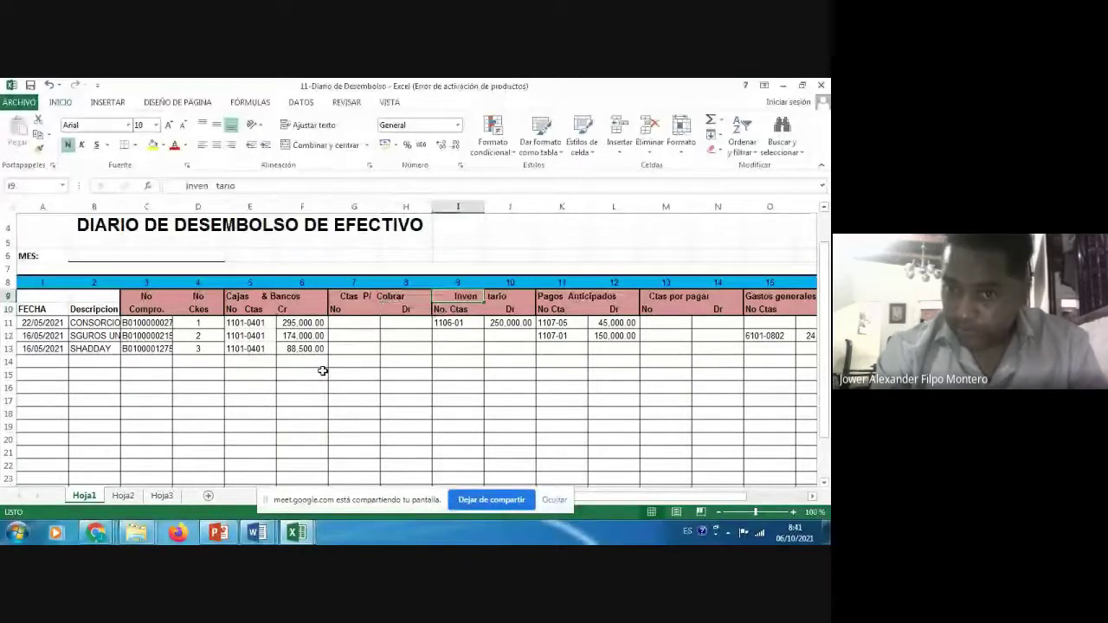
# - Examine the remaining journal column headings from Pagos Anticipados through Ctas por pagar and Gastos generales to Otras Cuentas varias
pyautogui.press('Right')
pyautogui.press('Right')
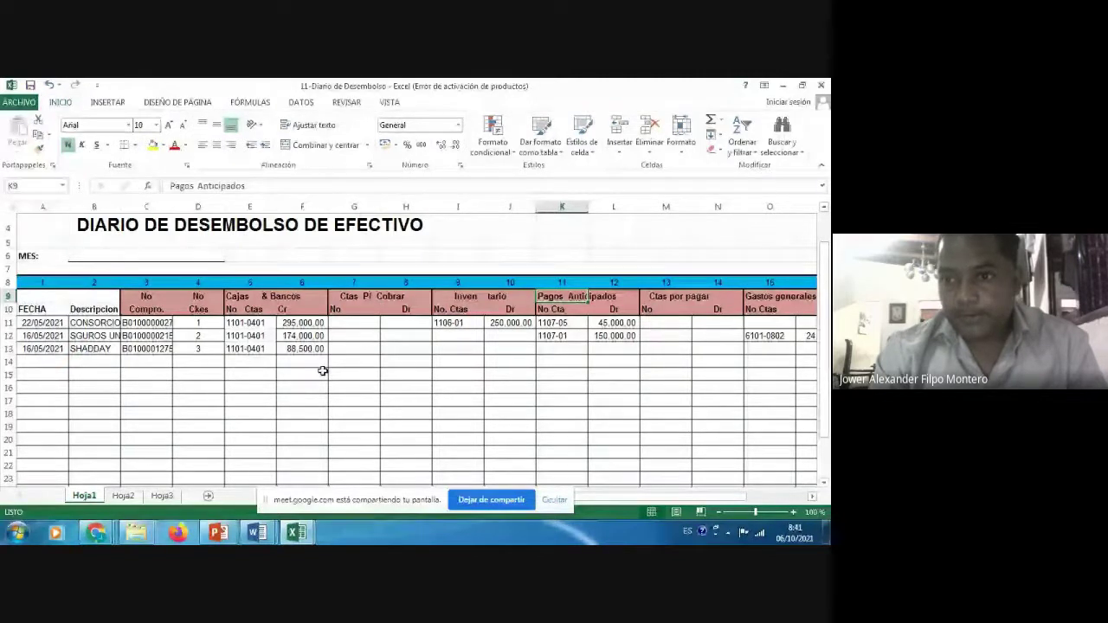
pyautogui.press('Right')
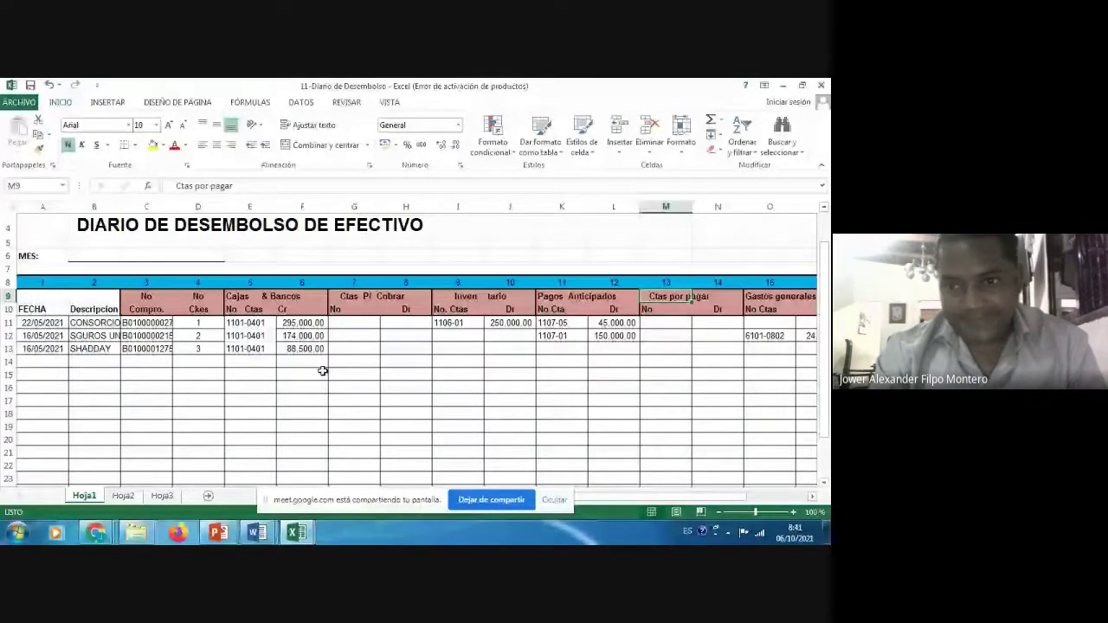
pyautogui.press('Right')
pyautogui.press('Right')
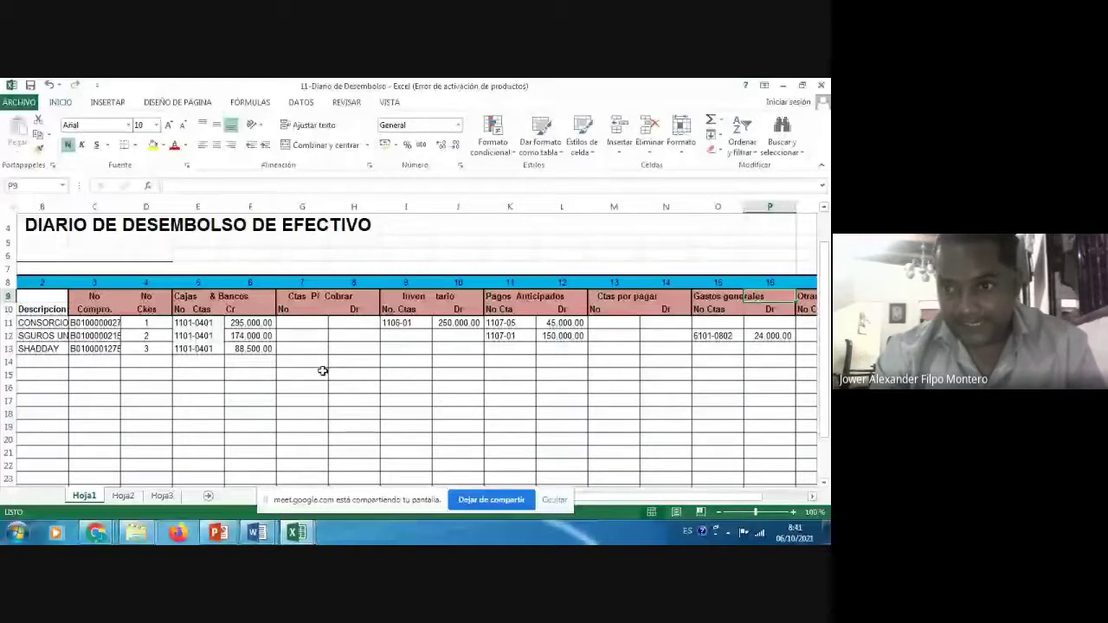
pyautogui.press('Right')
pyautogui.press('Right')
pyautogui.press('Right')
pyautogui.press('Down')
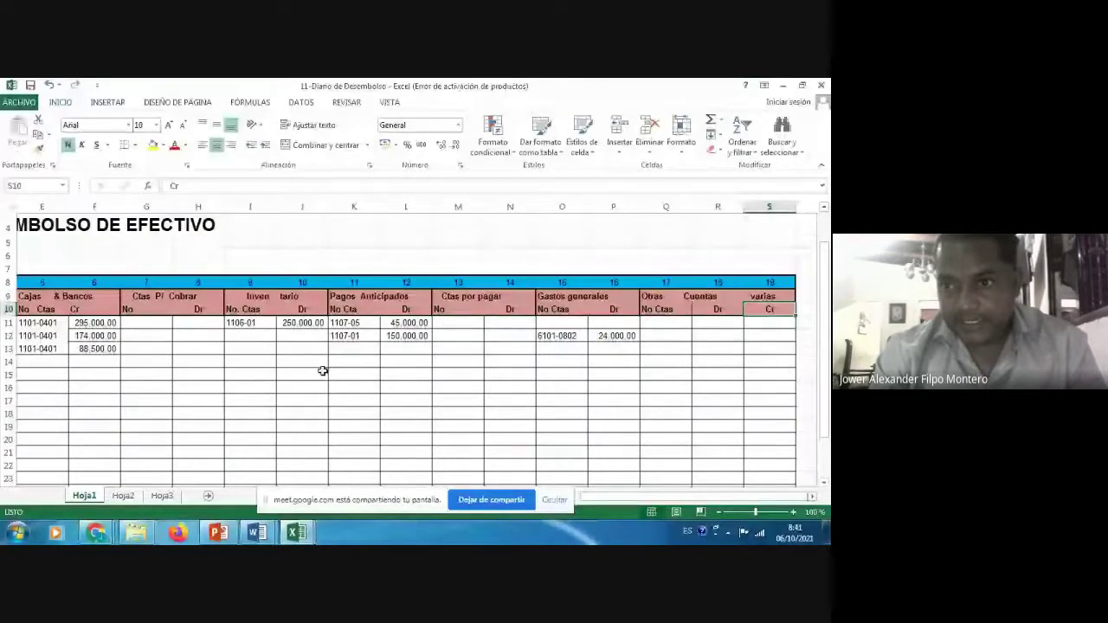
pyautogui.press('Down')
pyautogui.press('Left')
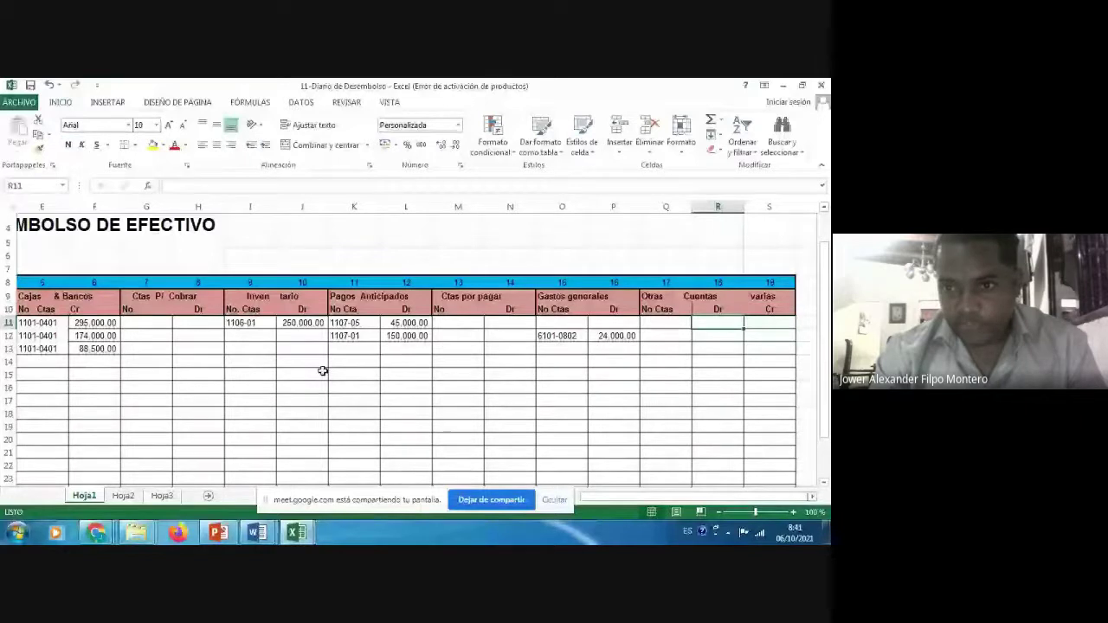
# - Review the SHADDAY entry row from Otras Cuentas varias back to its Cajas & Bancos credit amount
pyautogui.press('Down')
pyautogui.press('Down')
pyautogui.press('Left')
pyautogui.press('Left')
pyautogui.press('Left')
pyautogui.press('Left')
pyautogui.press('Left')
pyautogui.press('Left')
pyautogui.press('Left')
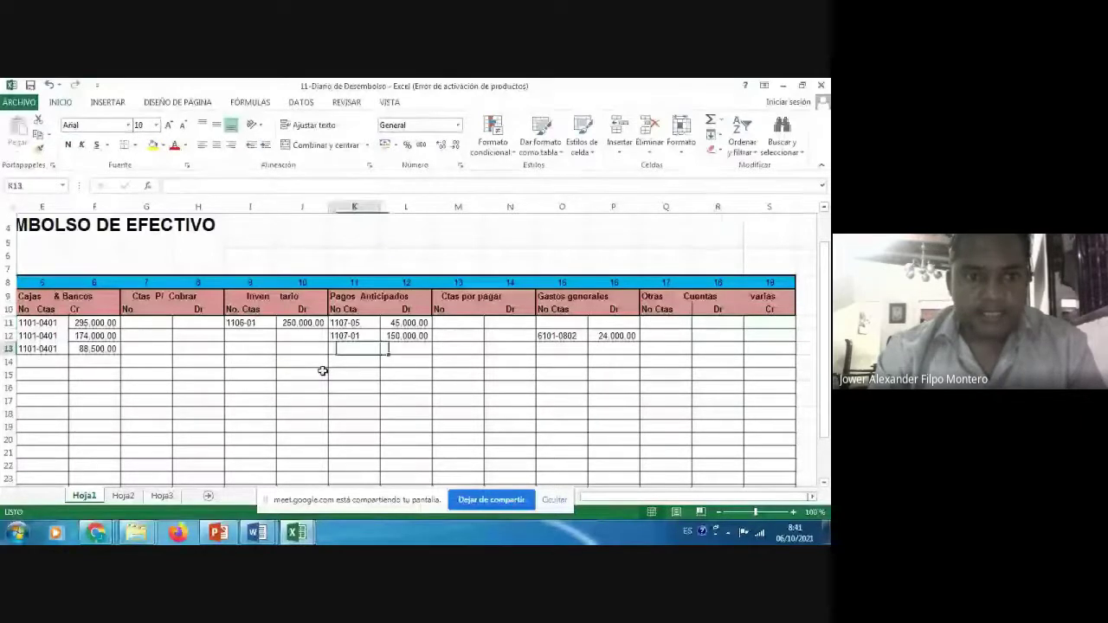
pyautogui.press('Left')
pyautogui.press('Left')
pyautogui.press('Left')
pyautogui.press('Left')
pyautogui.press('Left')
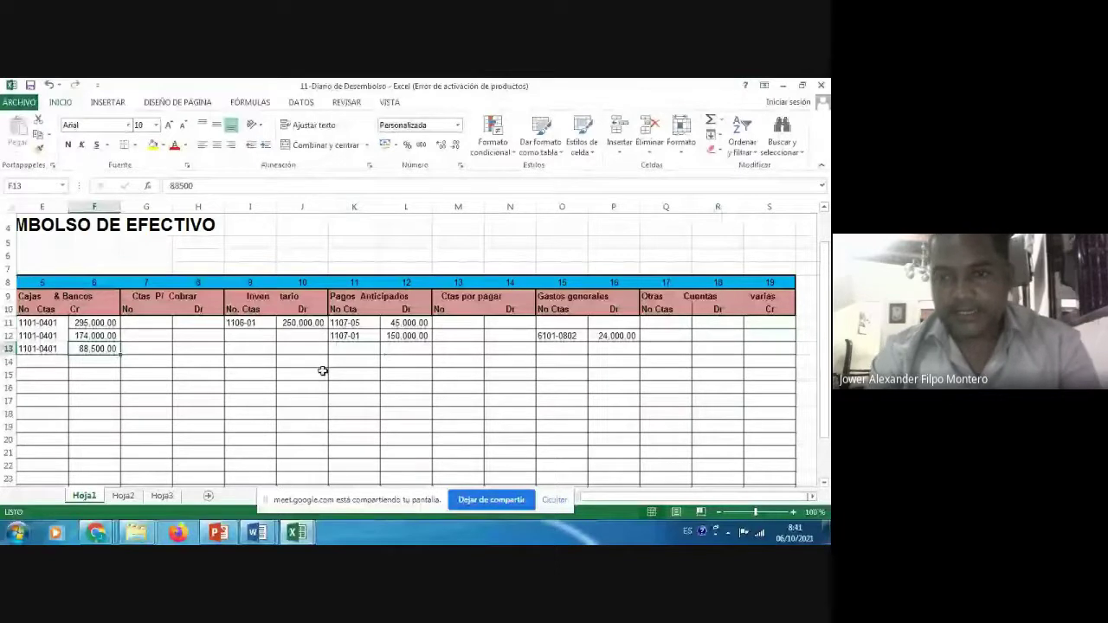
# - Copy account code 1204-03 from the 2-Catalogo de Cuentas workbook into the SHADDAY row under Otras Cuentas varias, No Ctas
pyautogui.press('Right')
pyautogui.press('Right')
pyautogui.press('Right')
pyautogui.press('Right')
pyautogui.press('Right')
pyautogui.press('Right')
pyautogui.press('Right')
pyautogui.press('Right')
pyautogui.press('Right')
pyautogui.press('Right')
pyautogui.press('Right')
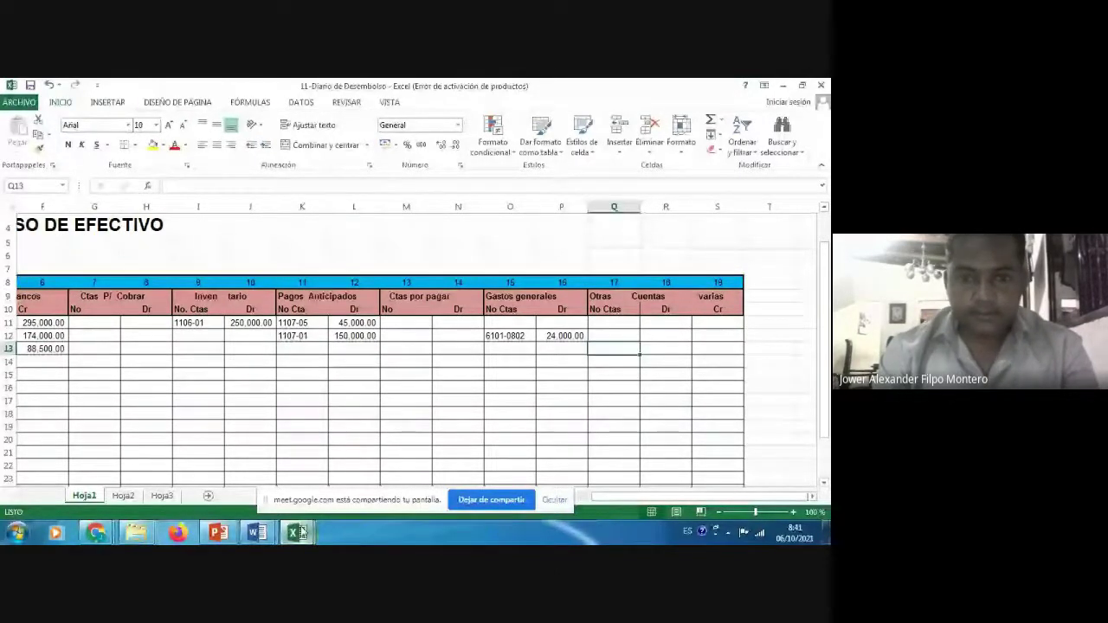
pyautogui.click(300, 531)
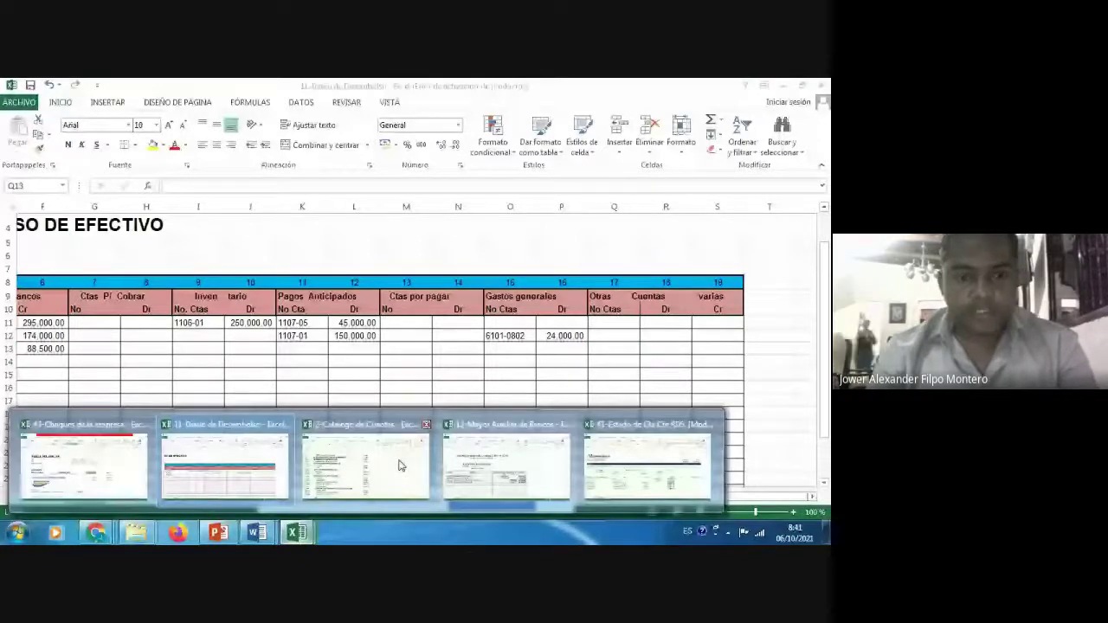
pyautogui.click(400, 466)
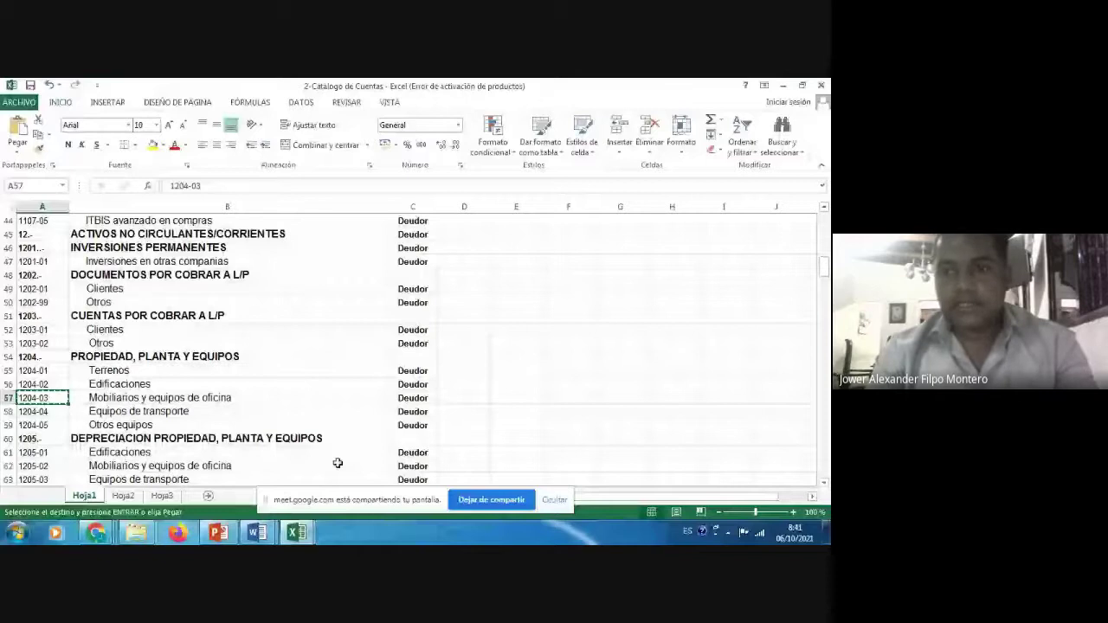
pyautogui.hotkey('alt', 'Tab')
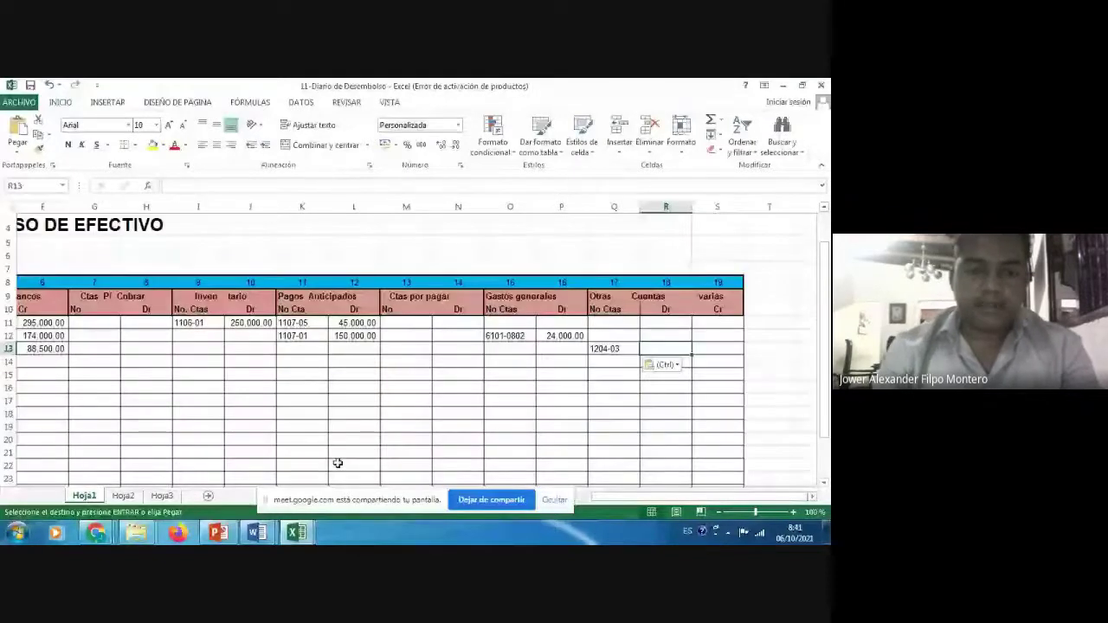
# - Check purchase 14 in the 1-Informaciones Generales document and enter 75000 as the SHADDAY row's debit under Otras Cuentas varias
pyautogui.click(256, 532)
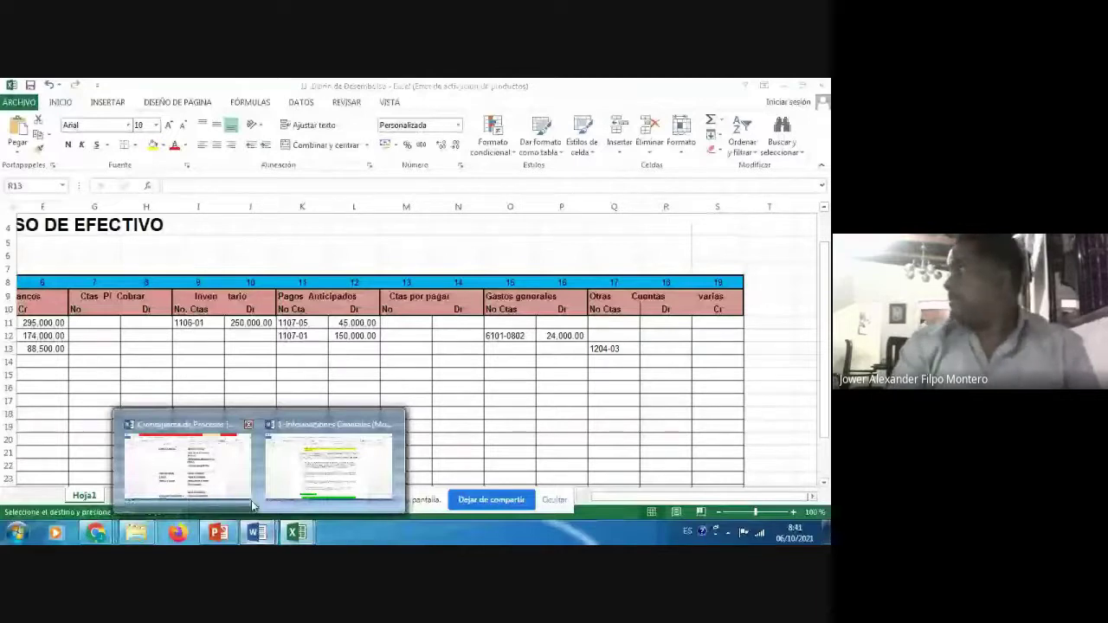
pyautogui.click(321, 463)
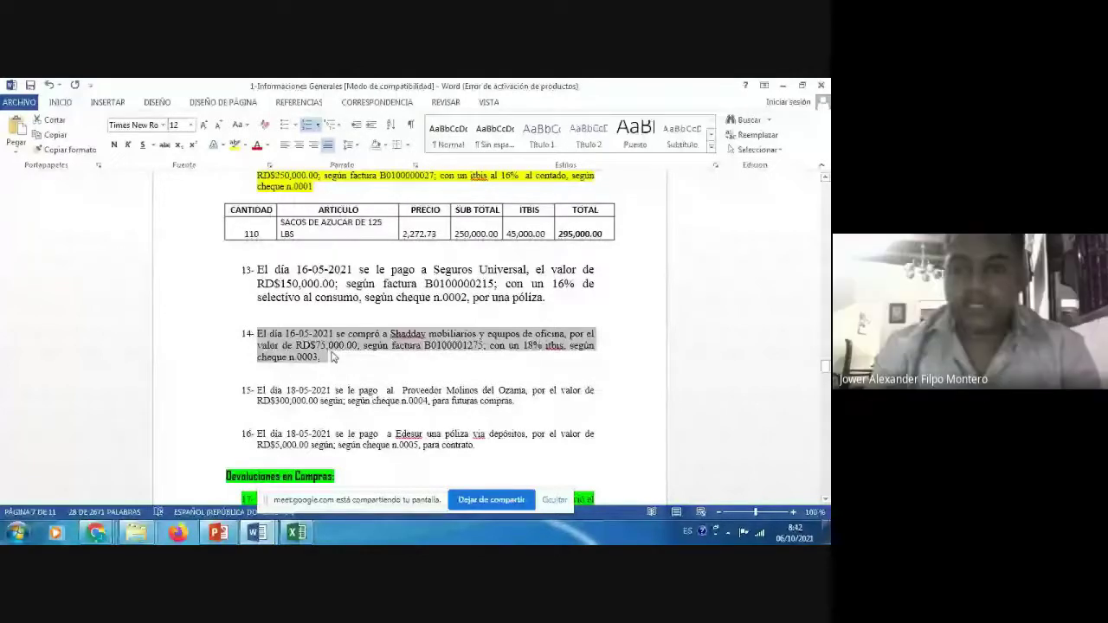
pyautogui.hotkey('alt', 'Tab')
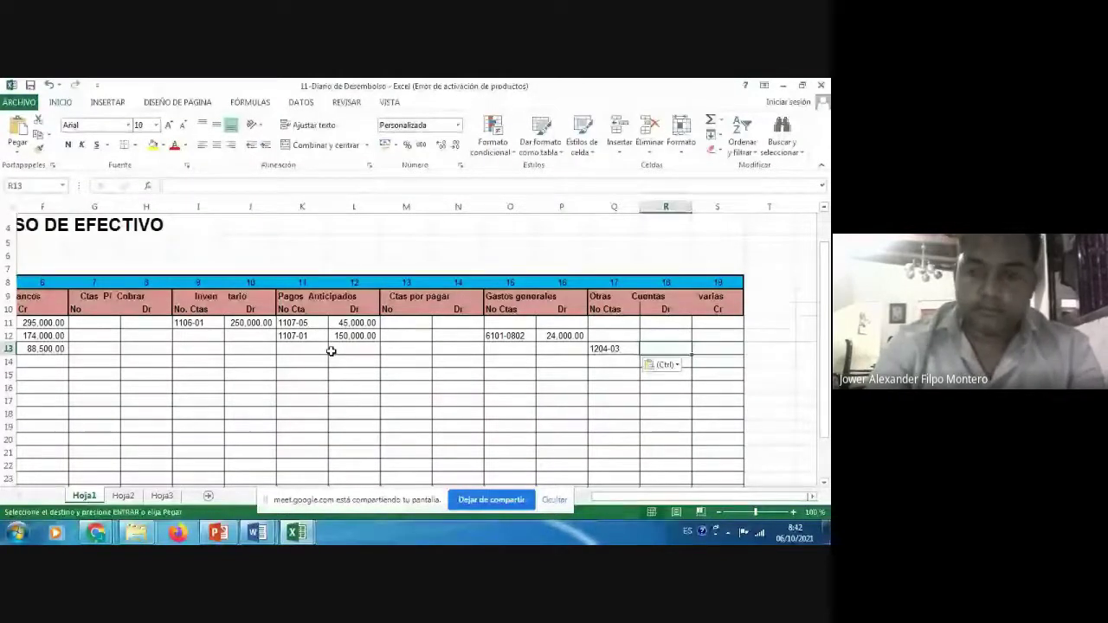
pyautogui.write('75000')
pyautogui.press('Tab')
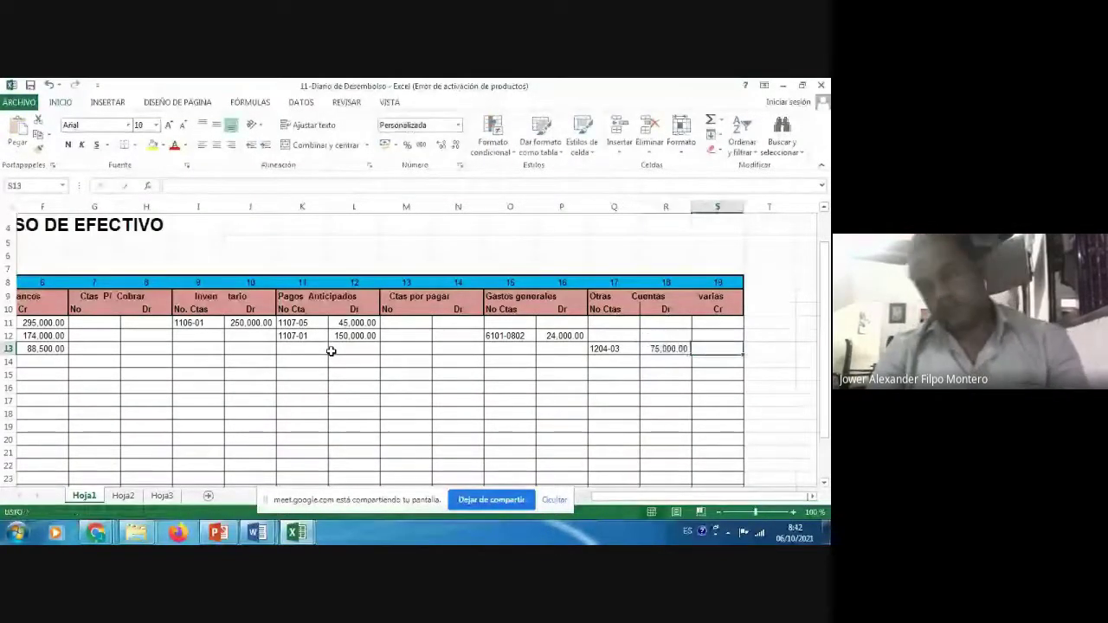
# - Compare the SHADDAY row's debit to account 1204-03 with its Cajas & Bancos credit
pyautogui.press('Left')
pyautogui.press('Left')
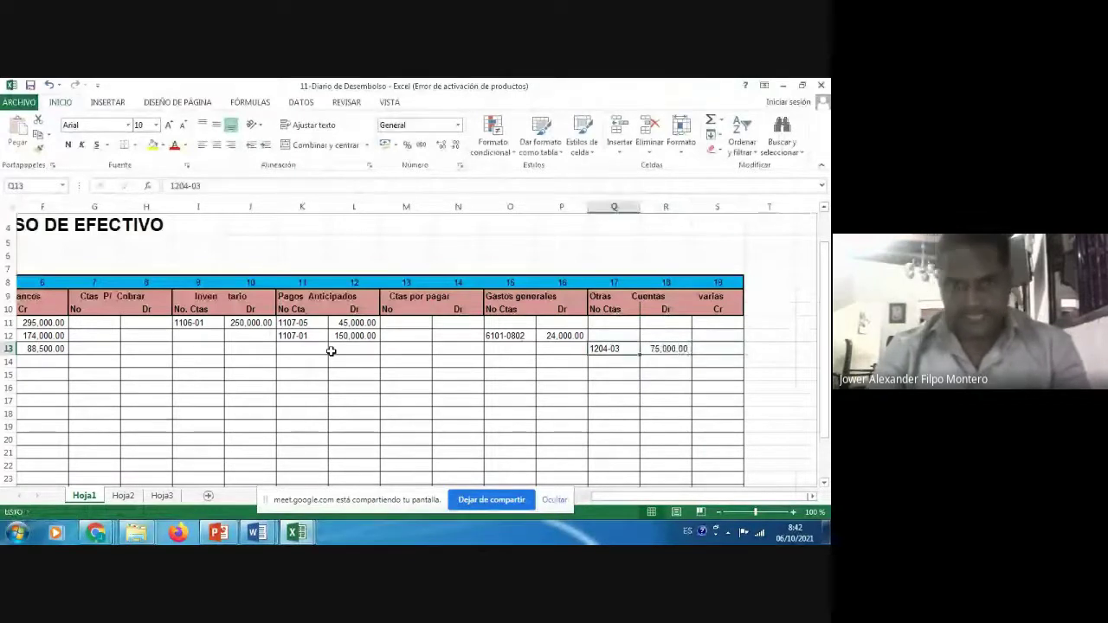
pyautogui.press('Right')
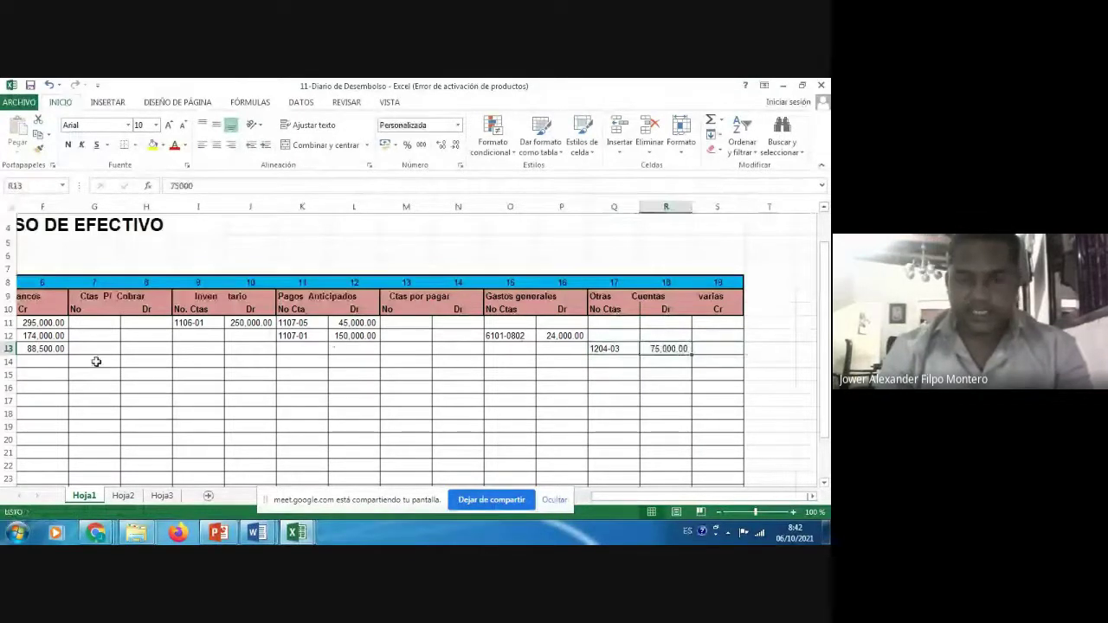
pyautogui.click(43, 349)
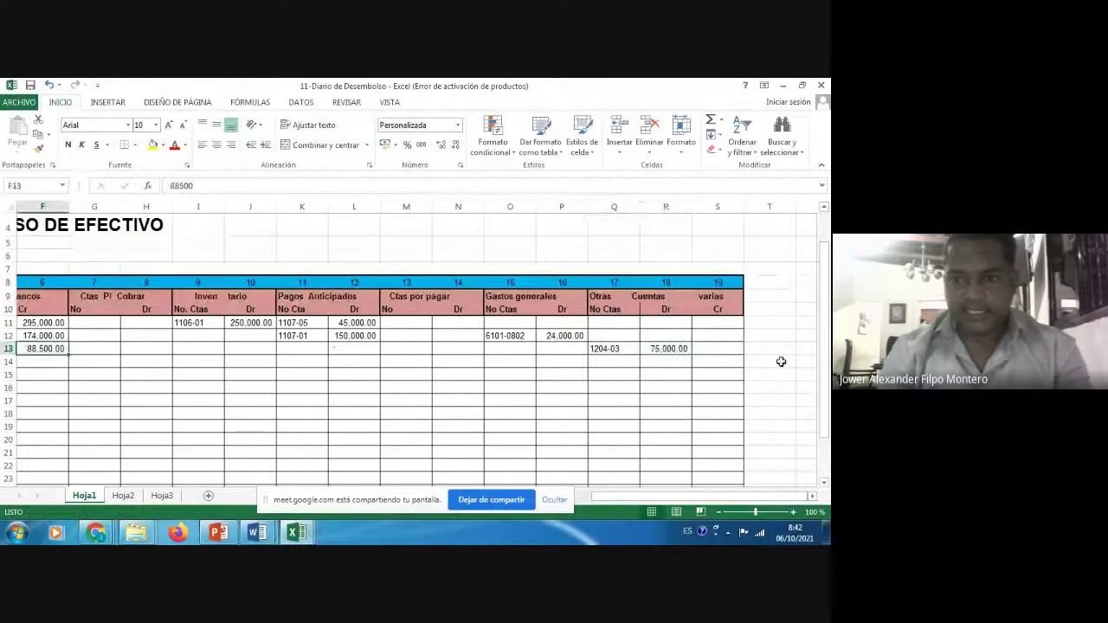
pyautogui.click(666, 348)
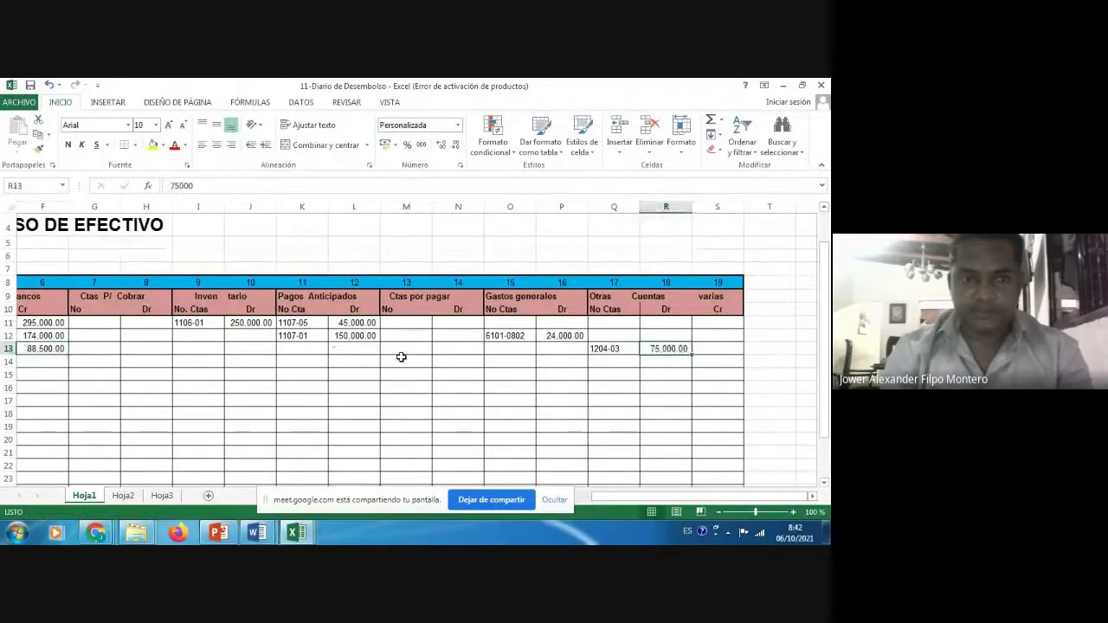
pyautogui.click(46, 350)
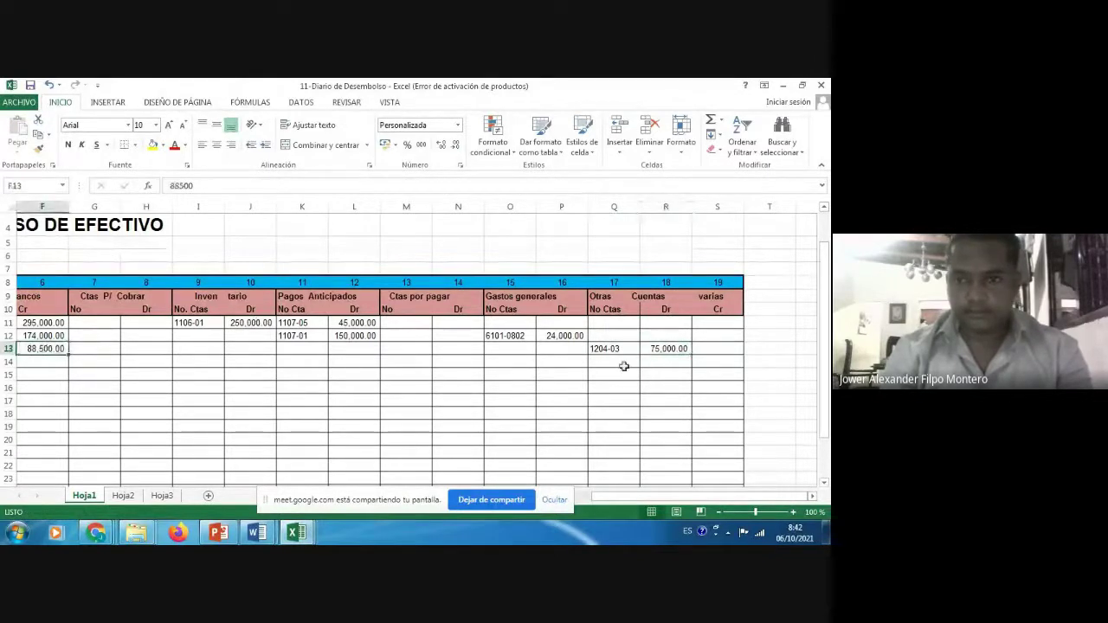
pyautogui.click(671, 347)
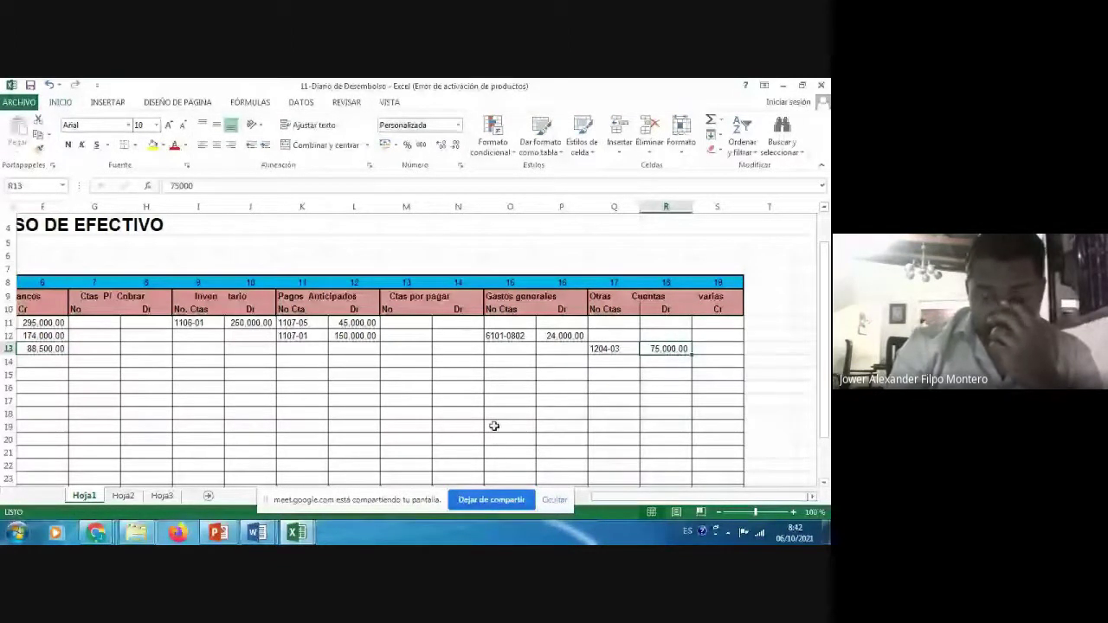
# - Recheck purchase 14, and highlight the ITBIS amount beside check 0003 in yellow in the 43-Cheques de la empresa workbook
pyautogui.click(256, 531)
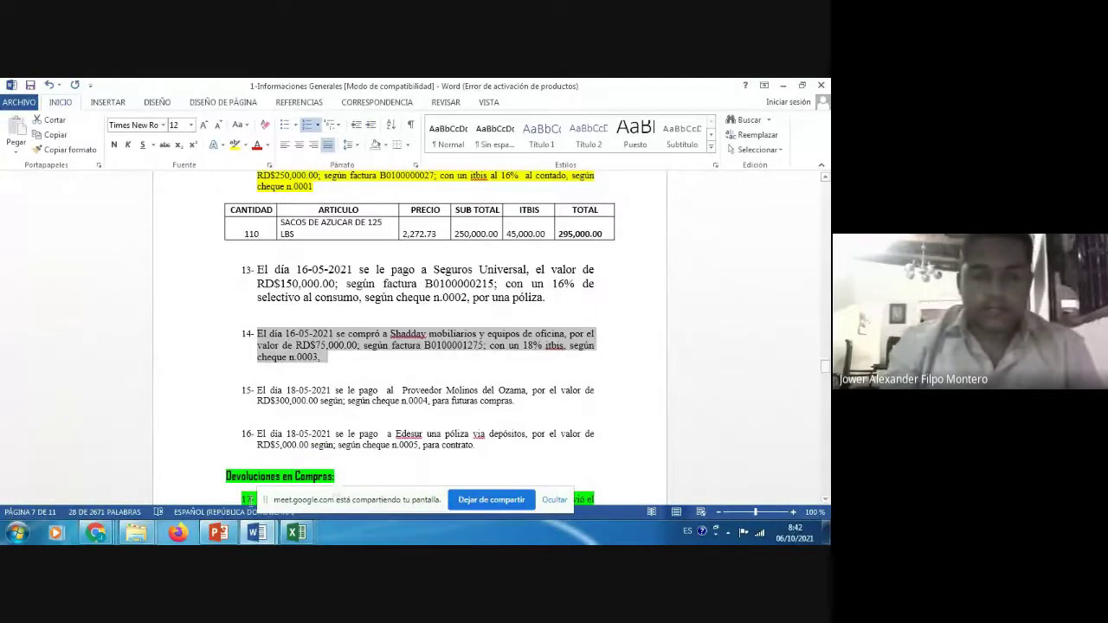
pyautogui.click(297, 533)
pyautogui.click(126, 463)
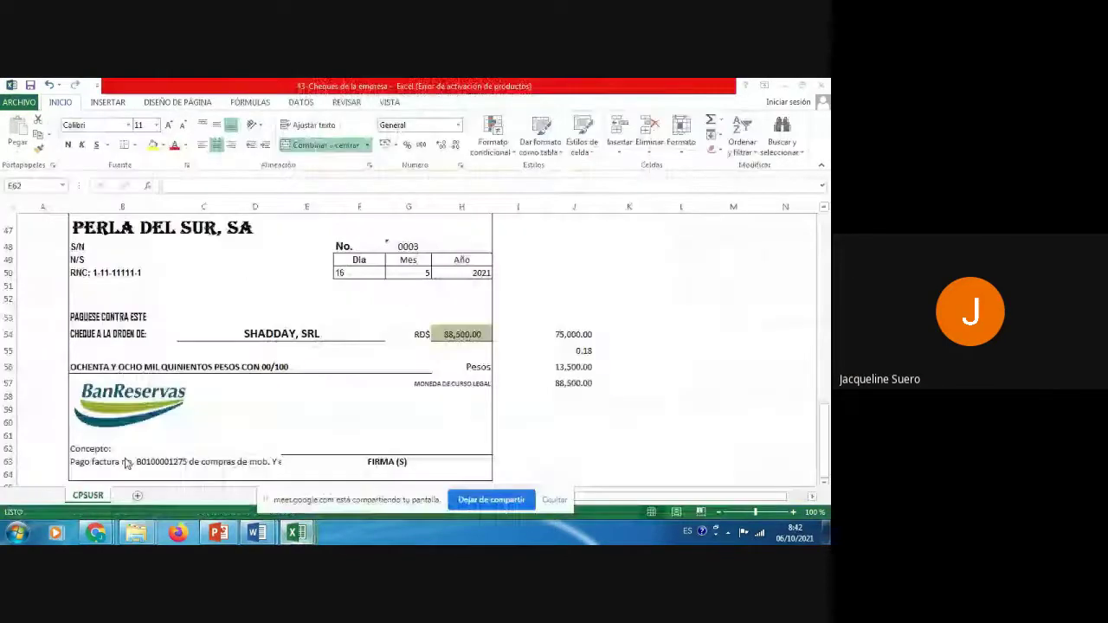
pyautogui.click(579, 360)
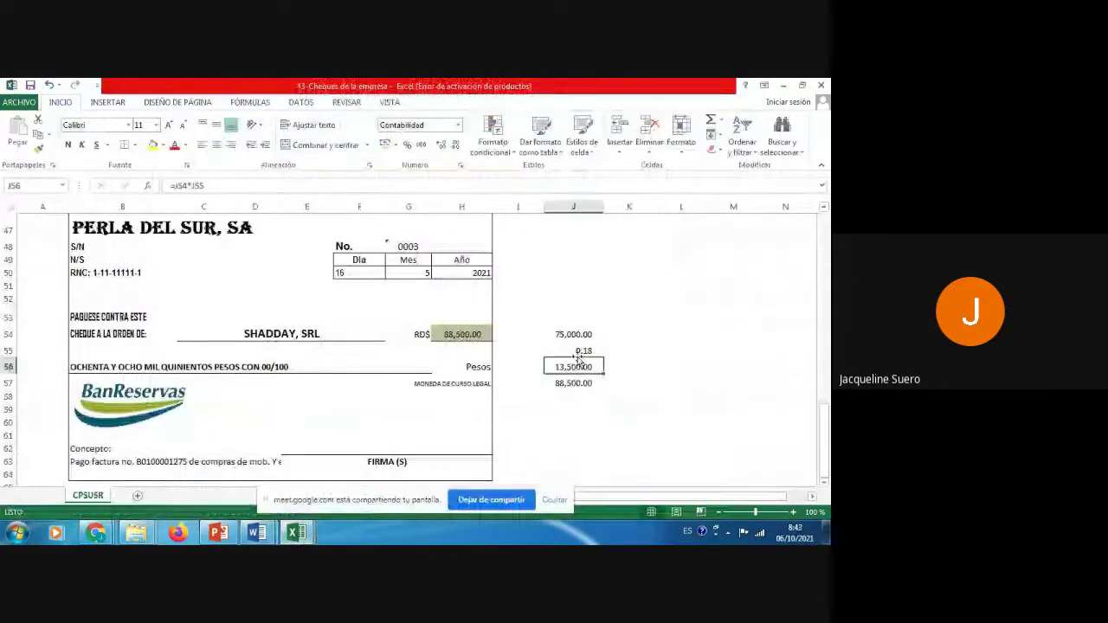
pyautogui.click(152, 144)
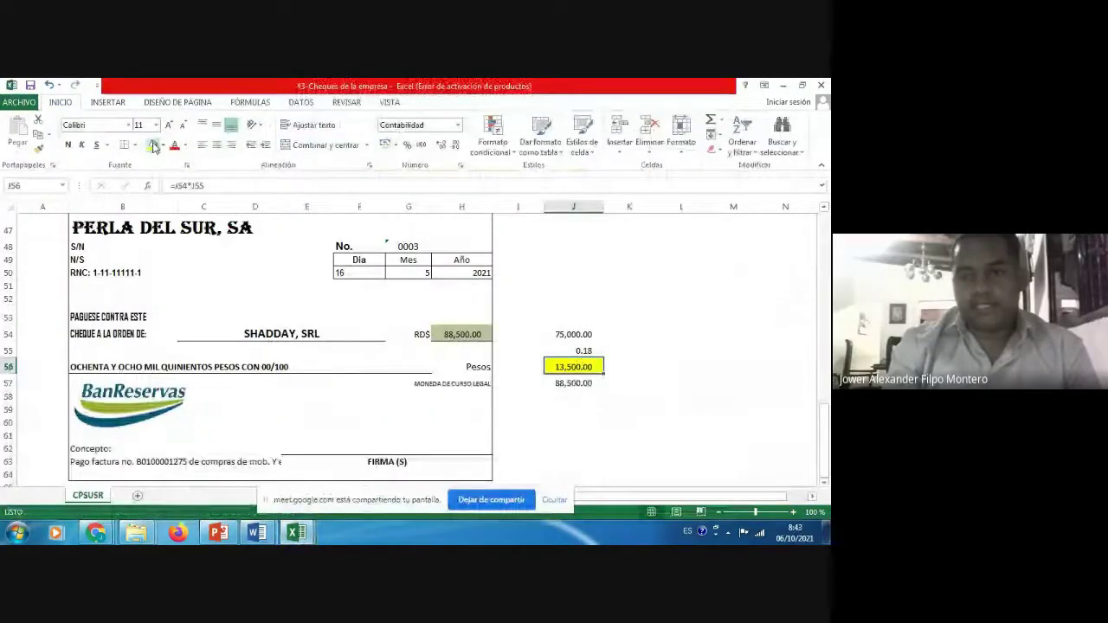
pyautogui.click(585, 352)
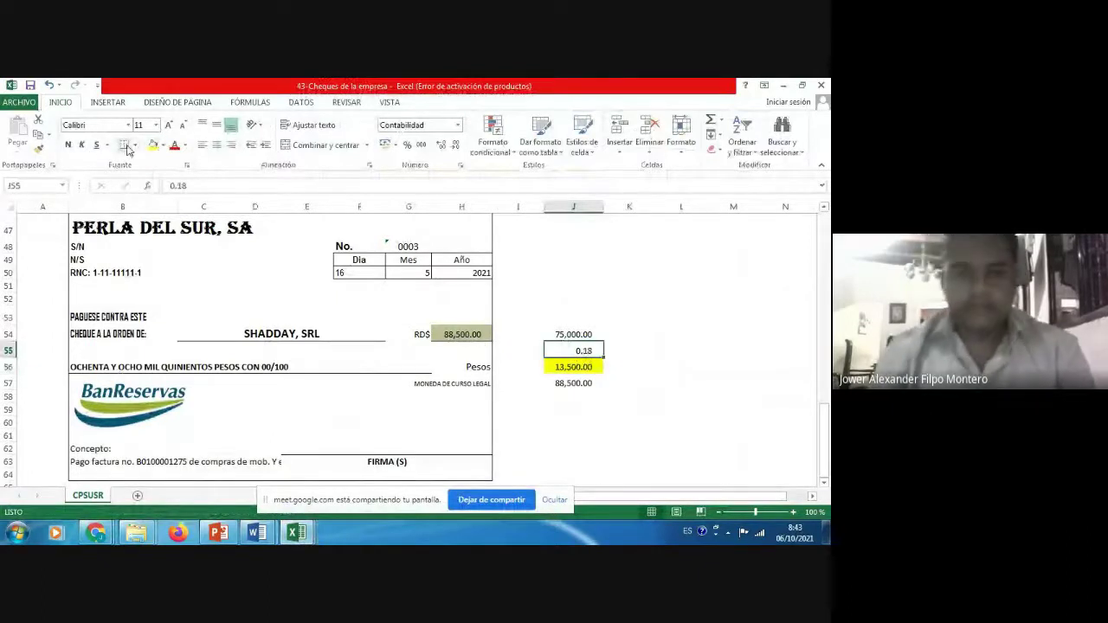
# - In the disbursement journal's SHADDAY row, enter account 1107-05 with a debit of 13500 under Pagos Anticipados
pyautogui.hotkey('alt', 'Tab')
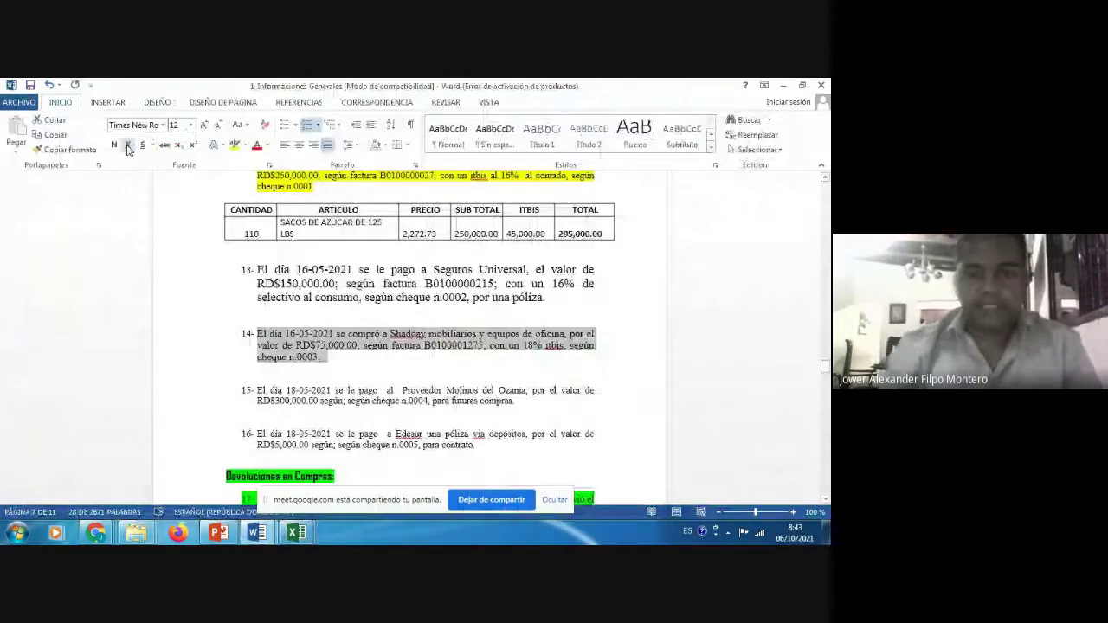
pyautogui.click(296, 531)
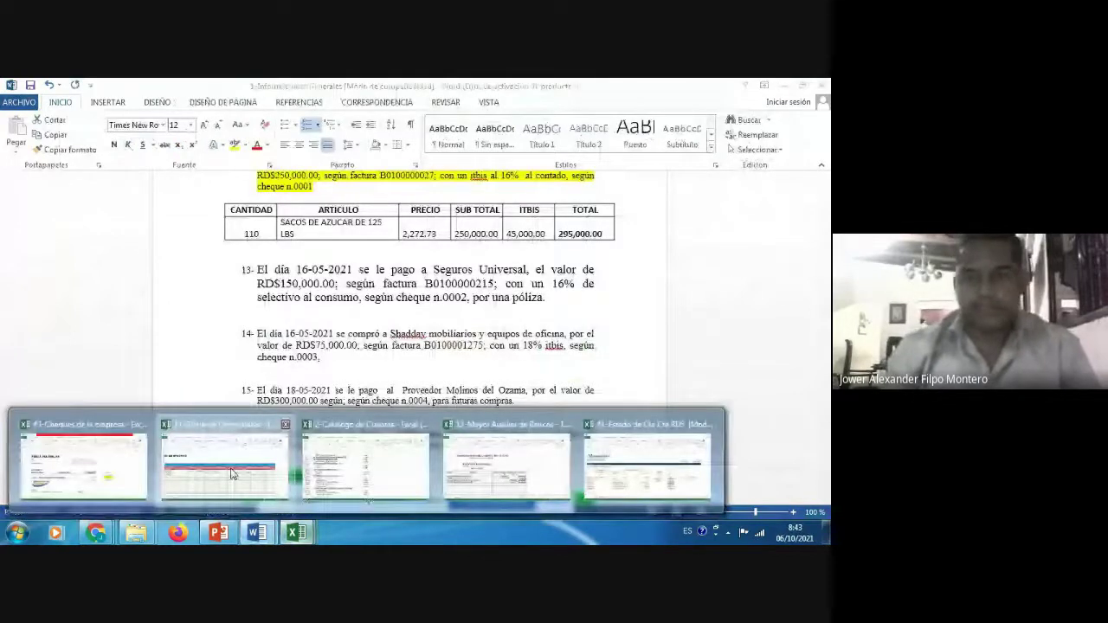
pyautogui.click(232, 474)
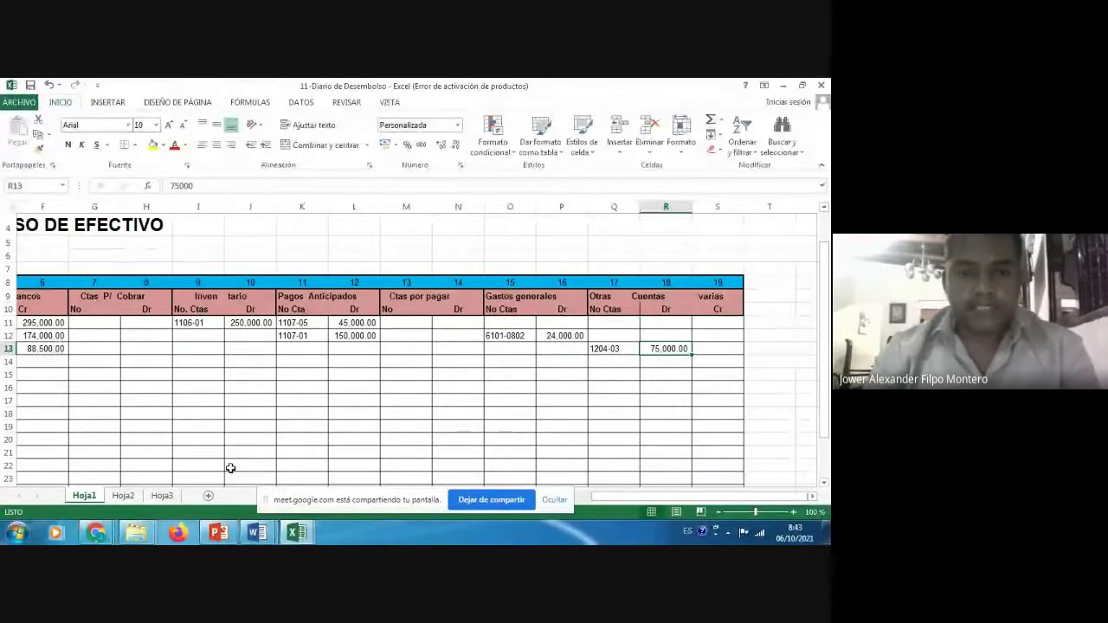
pyautogui.press('Left')
pyautogui.press('Left')
pyautogui.press('Left')
pyautogui.press('Left')
pyautogui.press('Left')
pyautogui.press('Left')
pyautogui.press('Left')
pyautogui.press('Left')
pyautogui.press('Left')
pyautogui.press('Left')
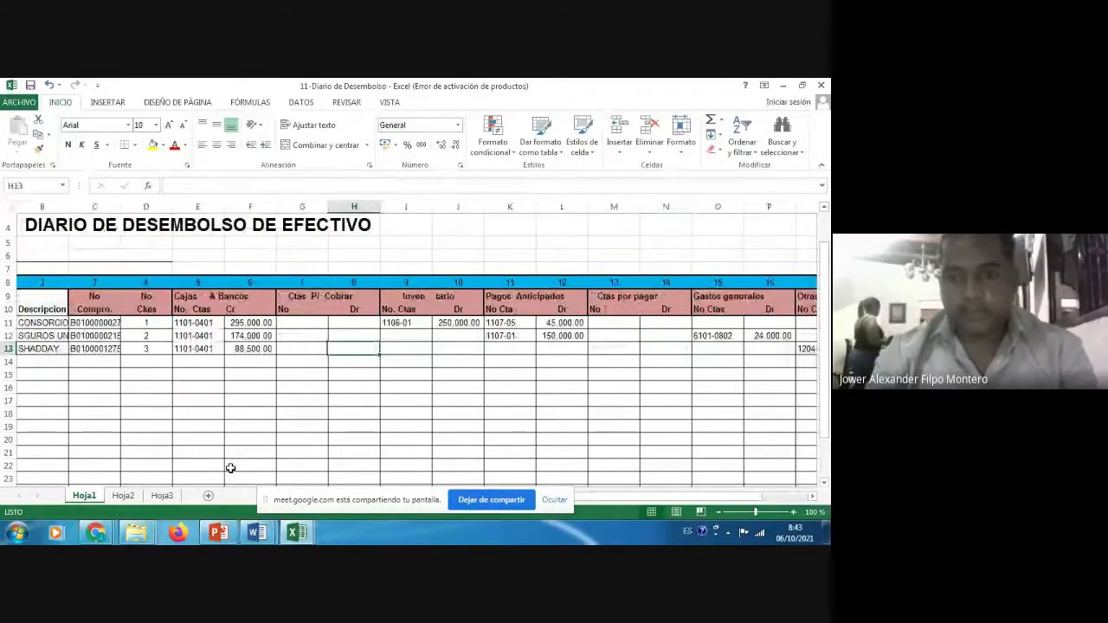
pyautogui.press('Right')
pyautogui.press('Right')
pyautogui.press('Right')
pyautogui.write('1107-05')
pyautogui.press('Right')
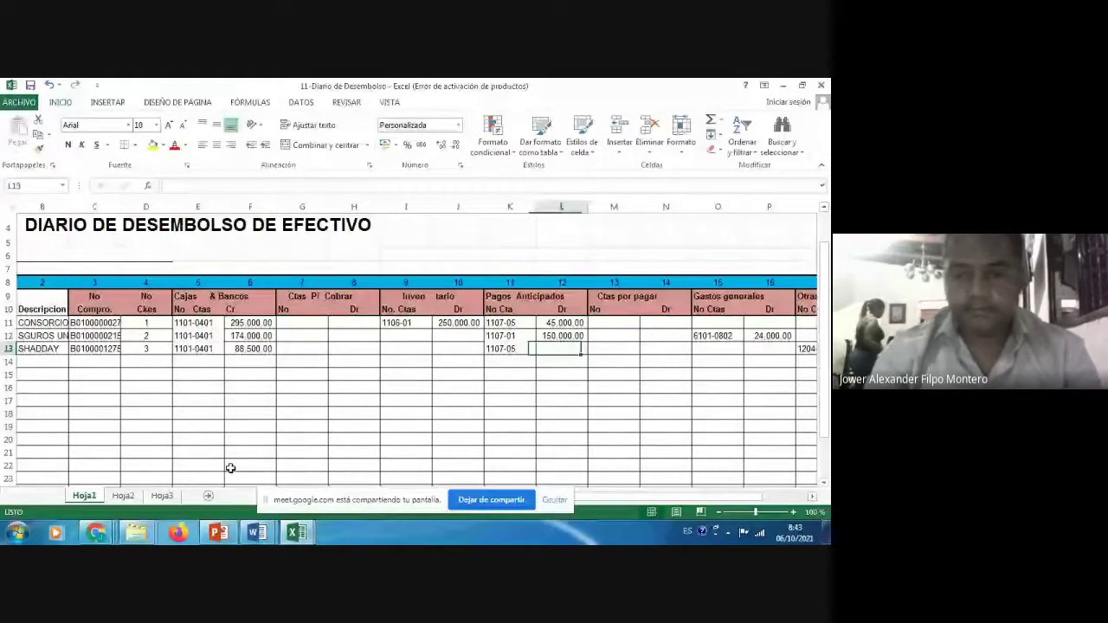
pyautogui.write('13500')
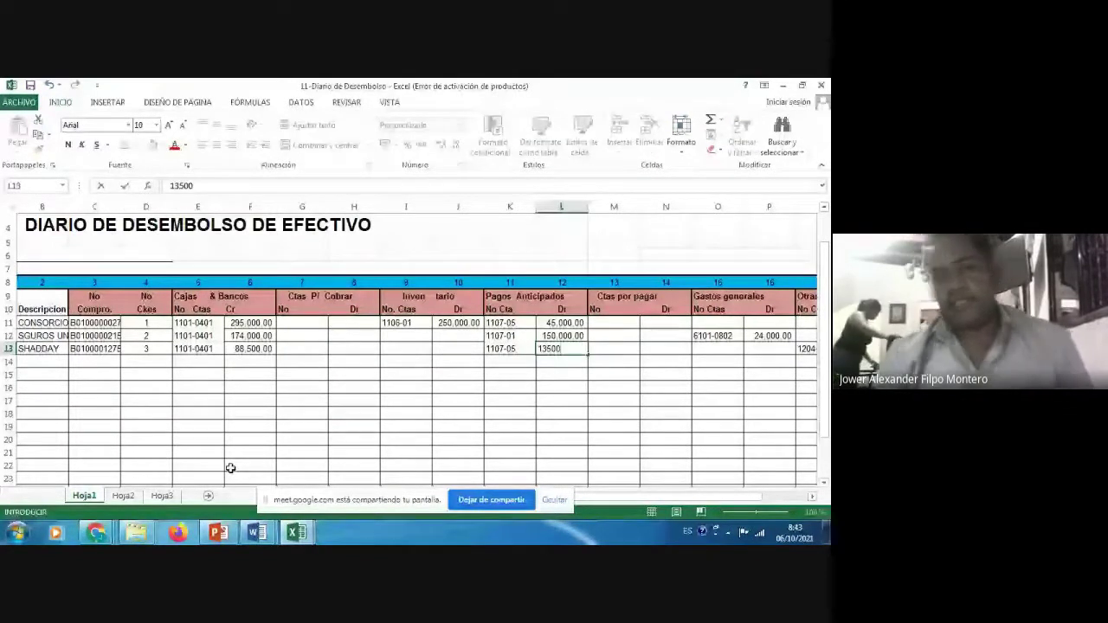
pyautogui.hotkey('ctrl', 'Return')
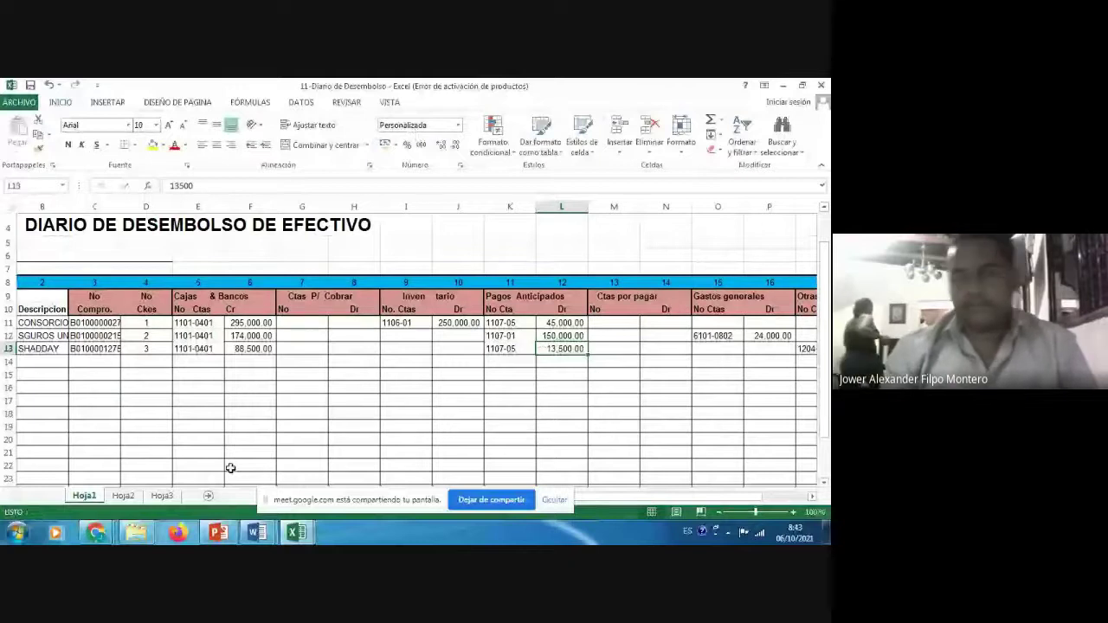
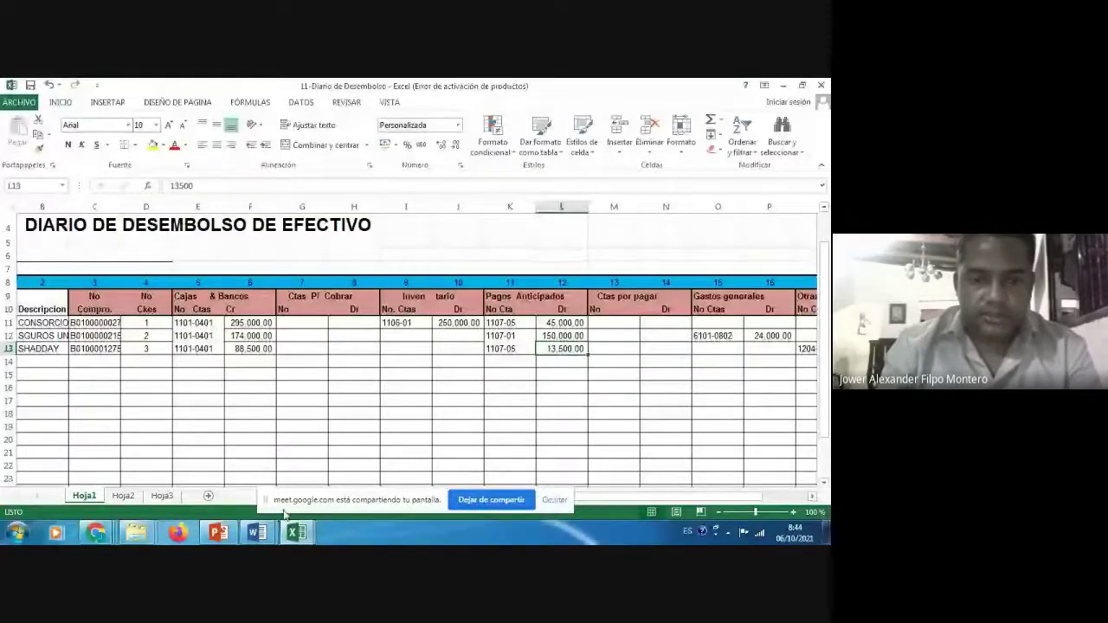
# - In the 12-Mayor Auxiliar de Bancos workbook, start row 15 with date 16/05/2021, beneficiary SHADDAY, SRL and check number 3
pyautogui.click(301, 533)
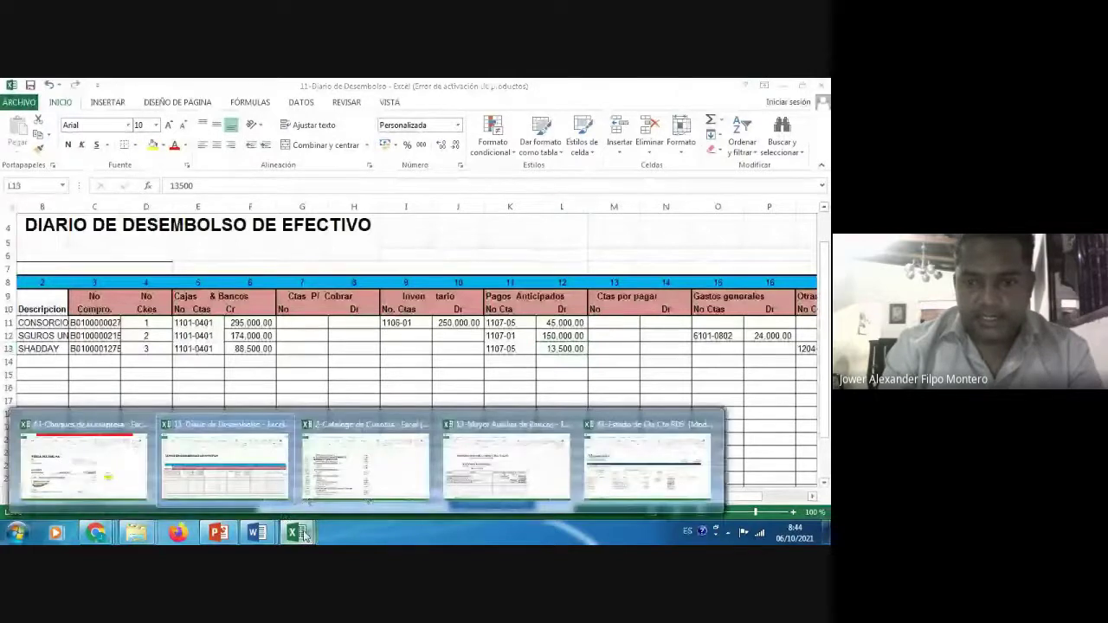
pyautogui.click(479, 468)
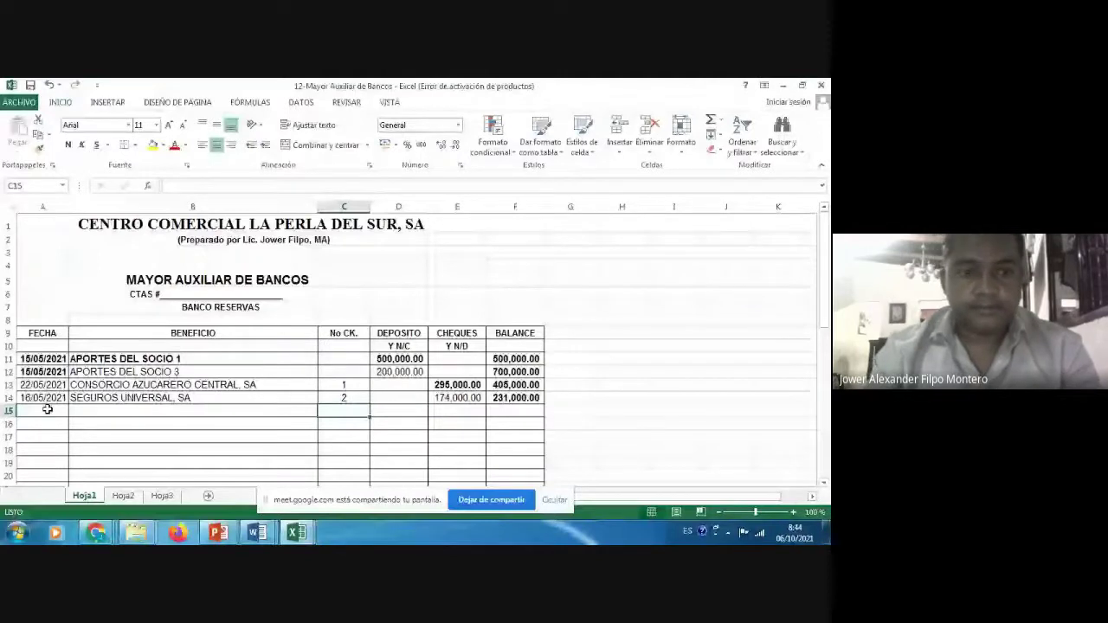
pyautogui.click(32, 413)
pyautogui.write('16/05/2021')
pyautogui.press('Tab')
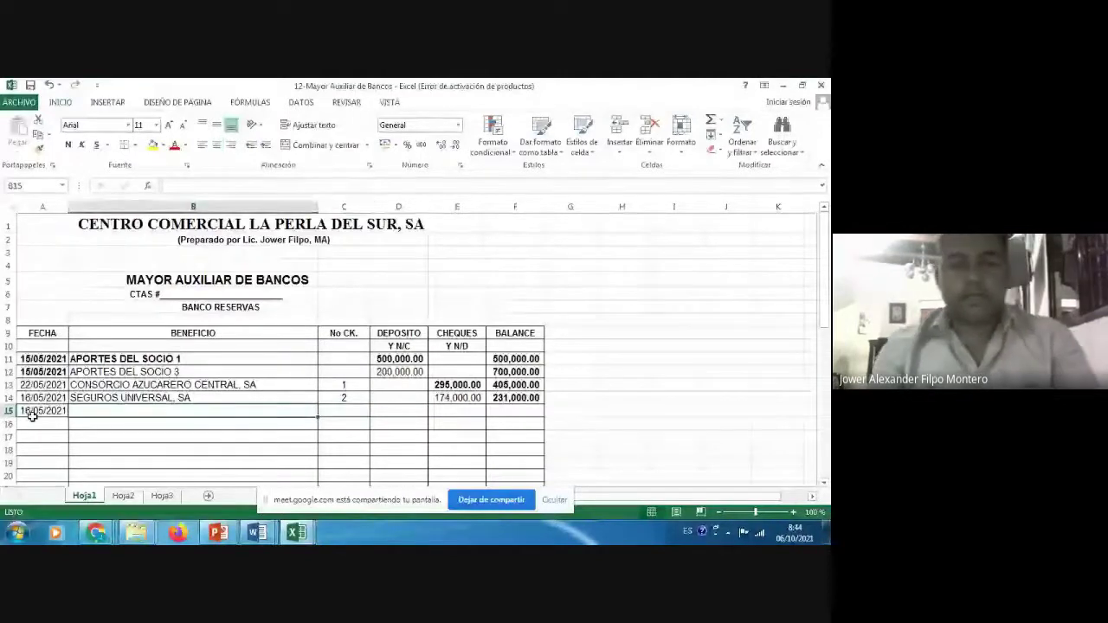
pyautogui.write('SHADDAY ')
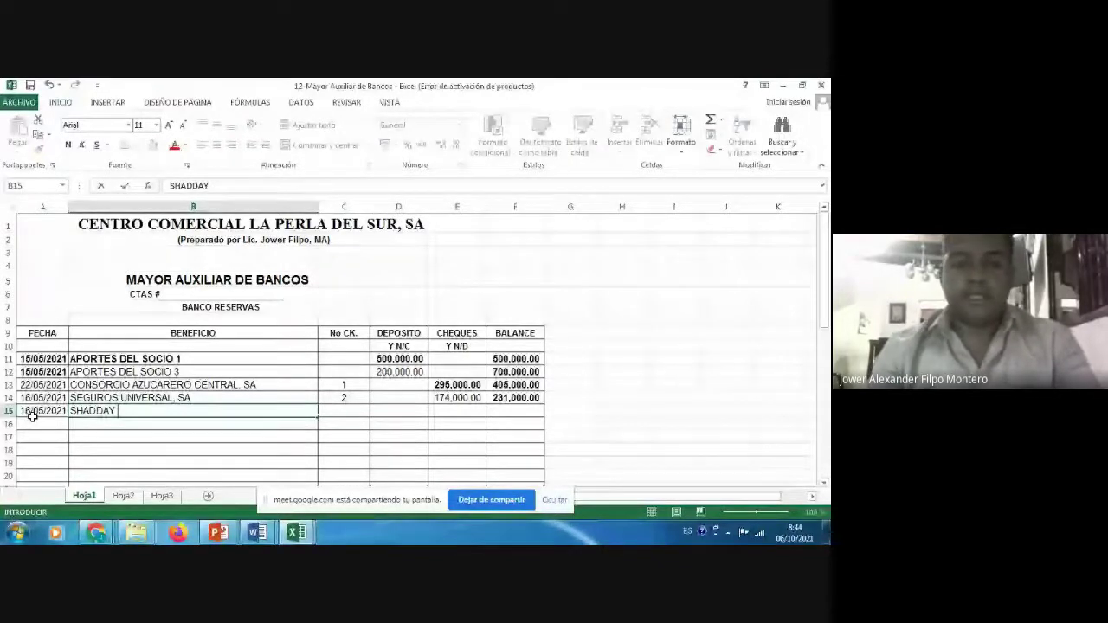
pyautogui.write(', SRL')
pyautogui.press('Tab')
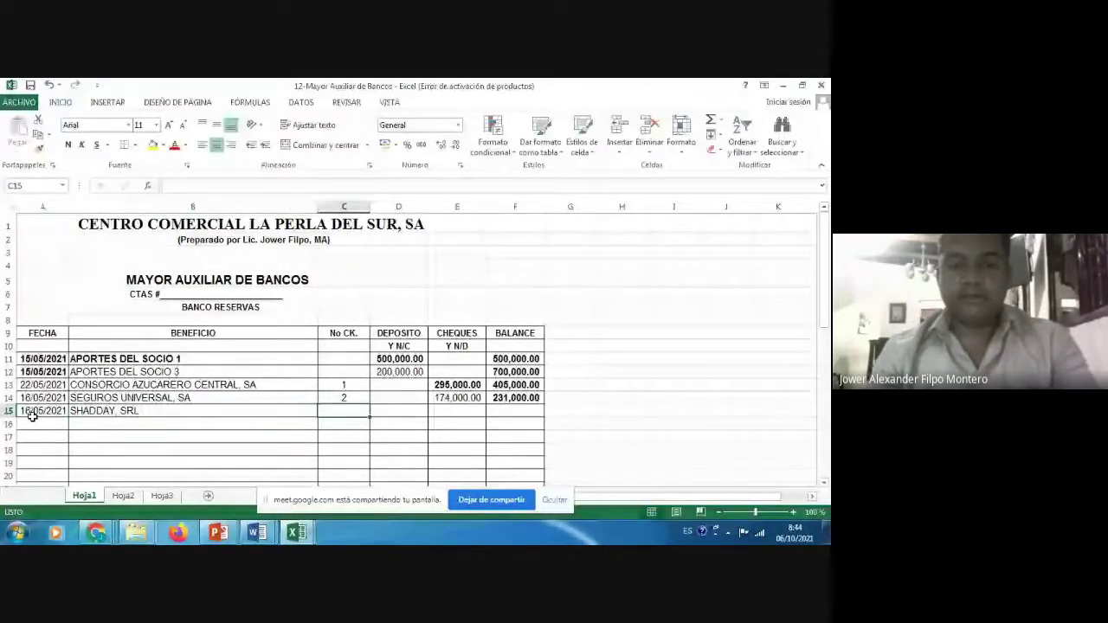
pyautogui.write('3')
pyautogui.press('Tab')
pyautogui.press('Tab')
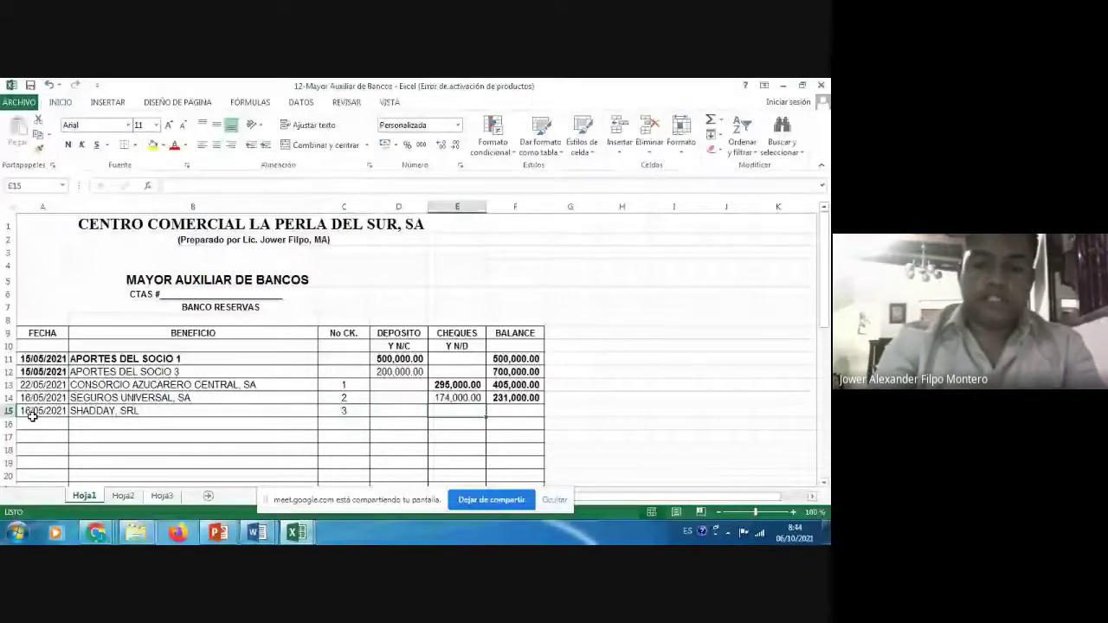
# - Enter 88,500 under Cheques for SHADDAY, SRL and calculate the row's balance with =F14-E15
pyautogui.write('88599')
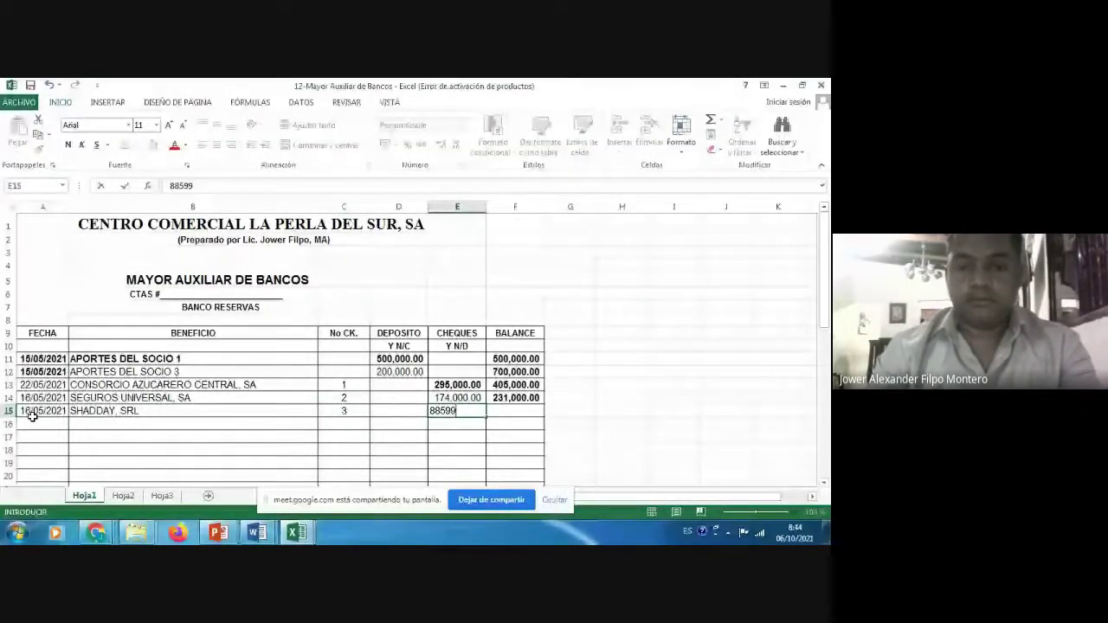
pyautogui.hotkey('ctrl', 'Return')
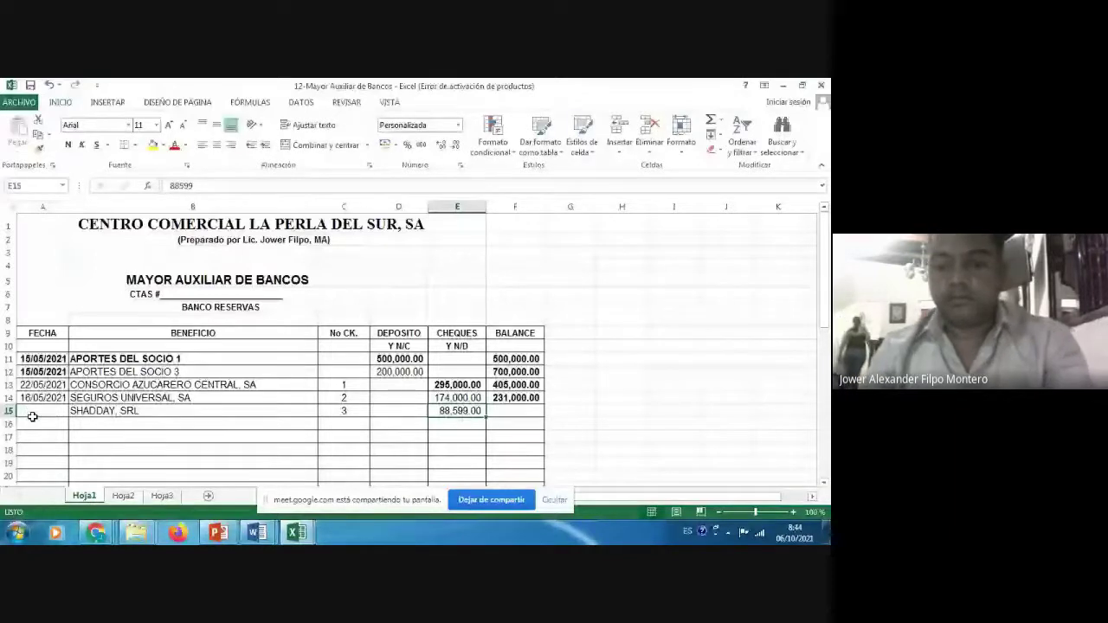
pyautogui.write('88,500')
pyautogui.press('Tab')
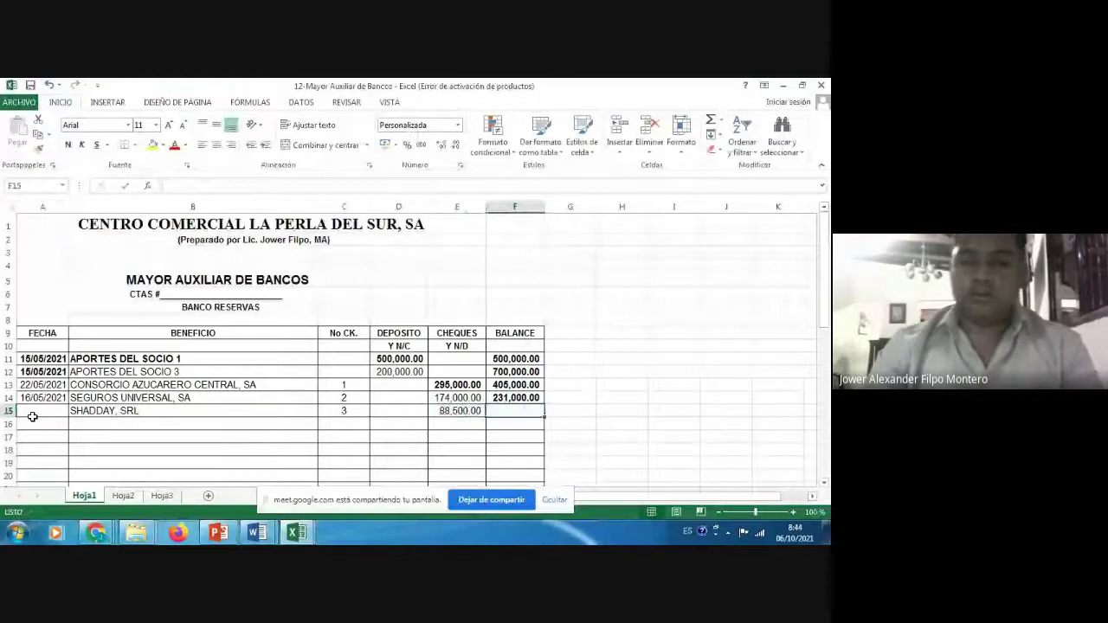
pyautogui.write('=')
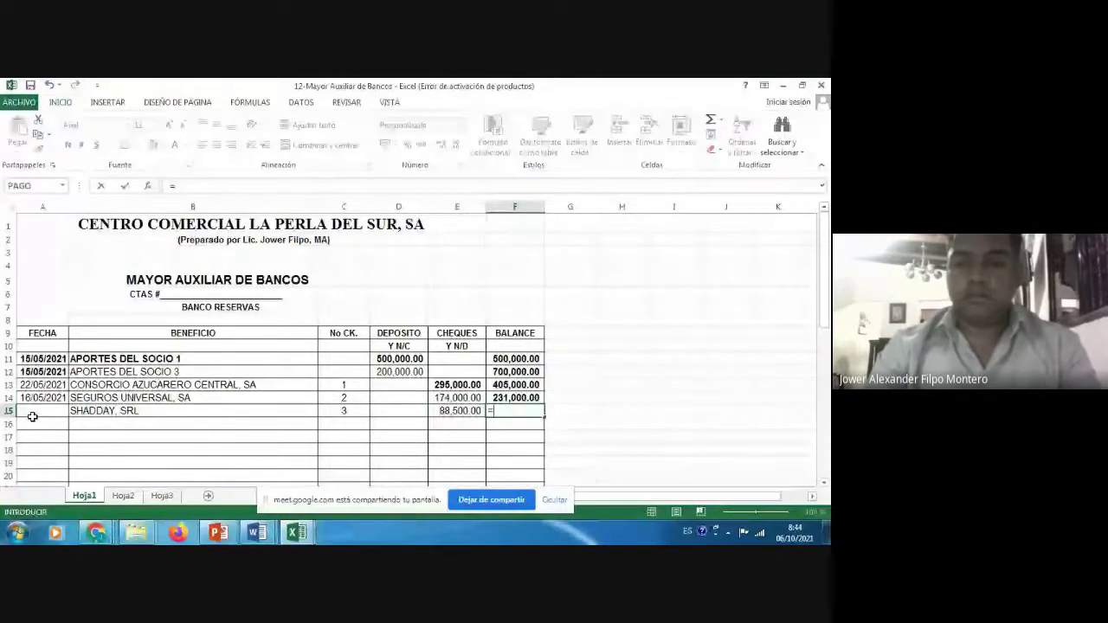
pyautogui.press('Up')
pyautogui.write('-')
pyautogui.press('Left')
pyautogui.hotkey('ctrl', 'Return')
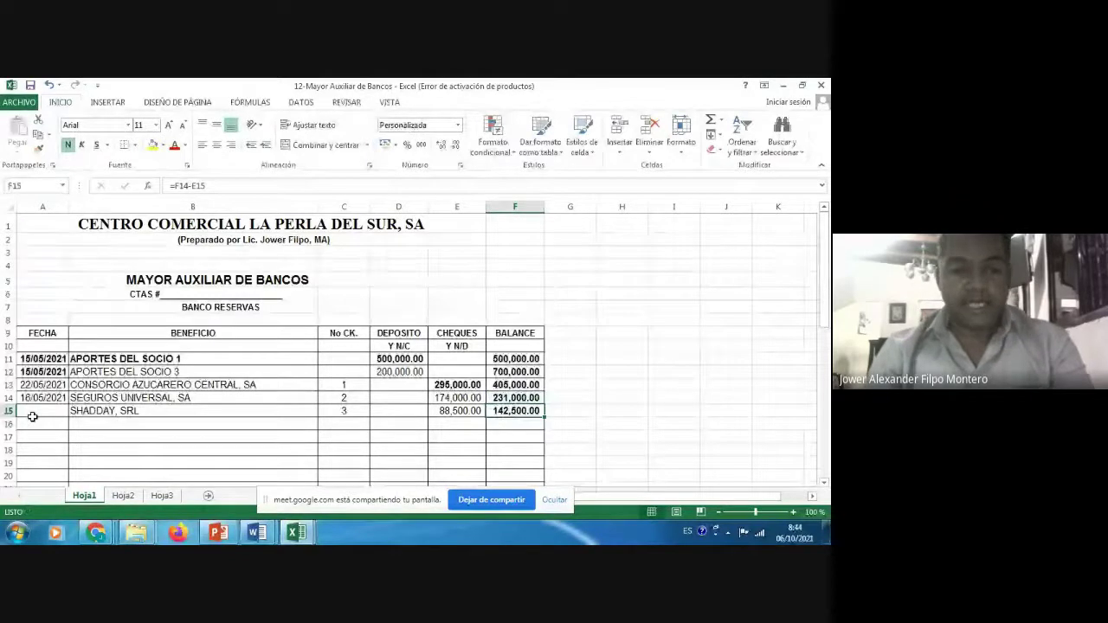
# - Copy the date of the Seguros Universal row into the empty date cell of the SHADDAY, SRL row
pyautogui.press('Left')
pyautogui.press('Left')
pyautogui.press('Left')
pyautogui.press('Left')
pyautogui.press('Left')
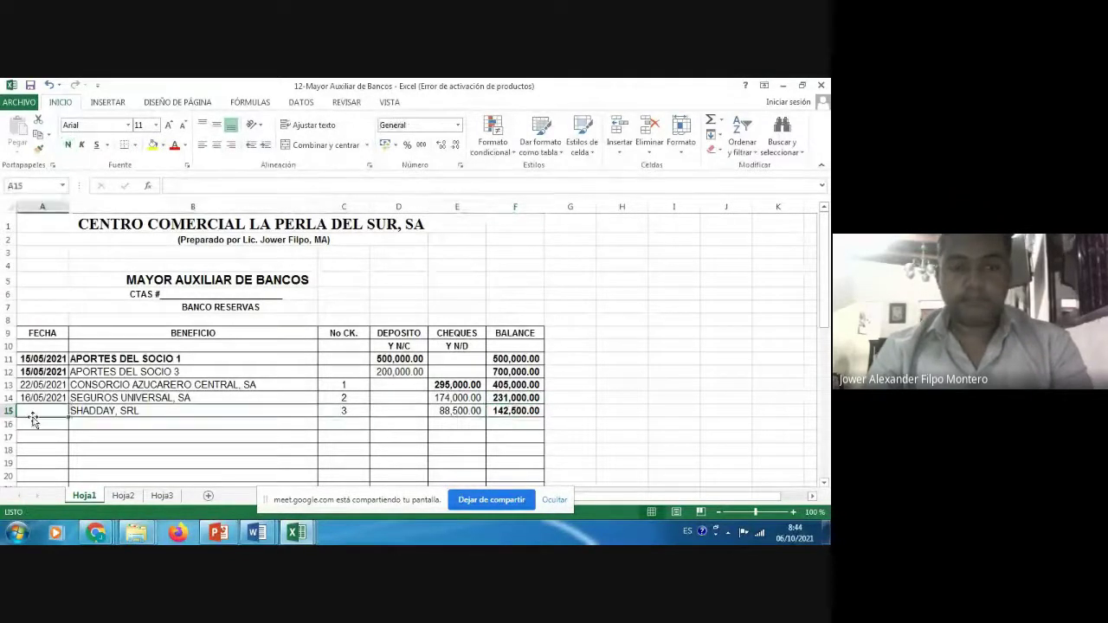
pyautogui.press('Up')
pyautogui.hotkey('ctrl', 'c')
pyautogui.press('Down')
pyautogui.press('Return')
pyautogui.press('Right')
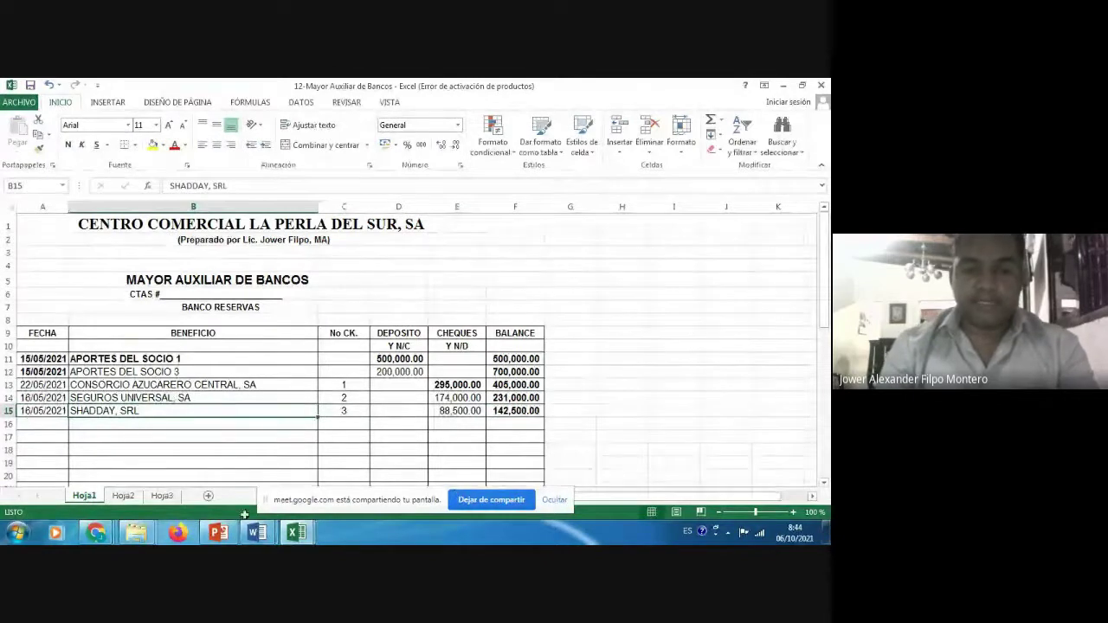
# - In the 41-Estado de Cta Cte RDS workbook, add row 20 dated 16/05/2021 with the concept CK PAGADO EN CAJA
pyautogui.click(296, 531)
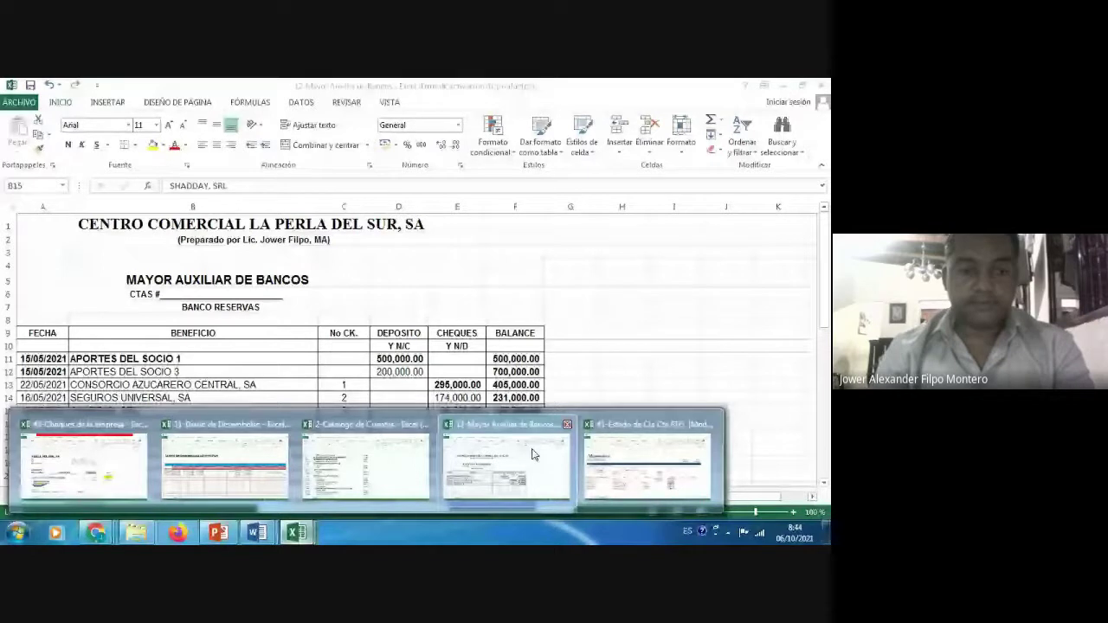
pyautogui.click(647, 465)
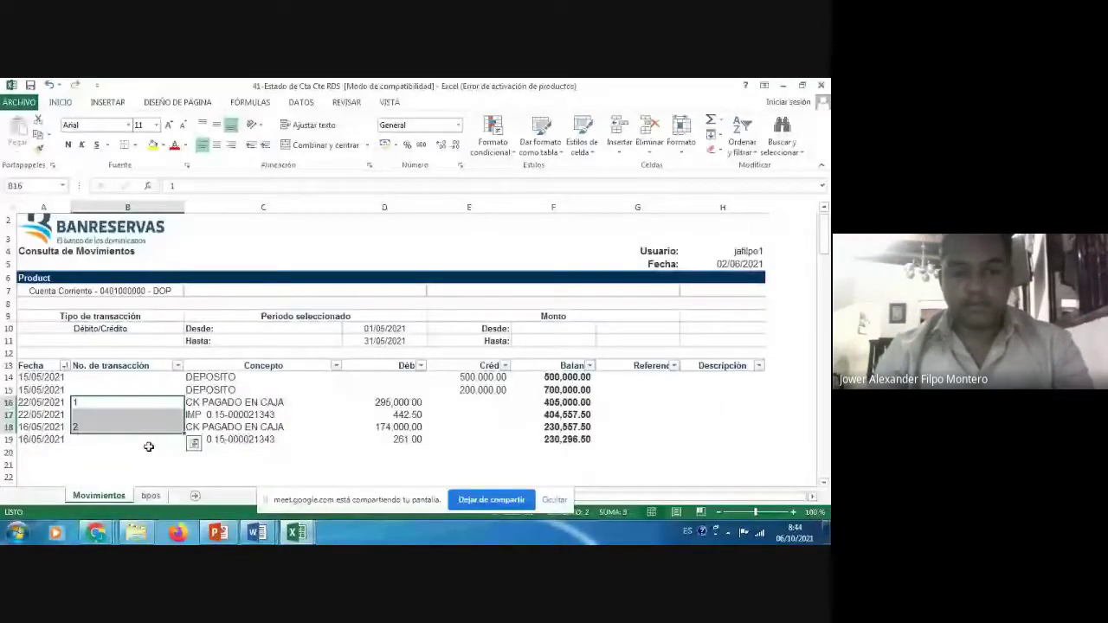
pyautogui.hotkey('ctrl', 'z')
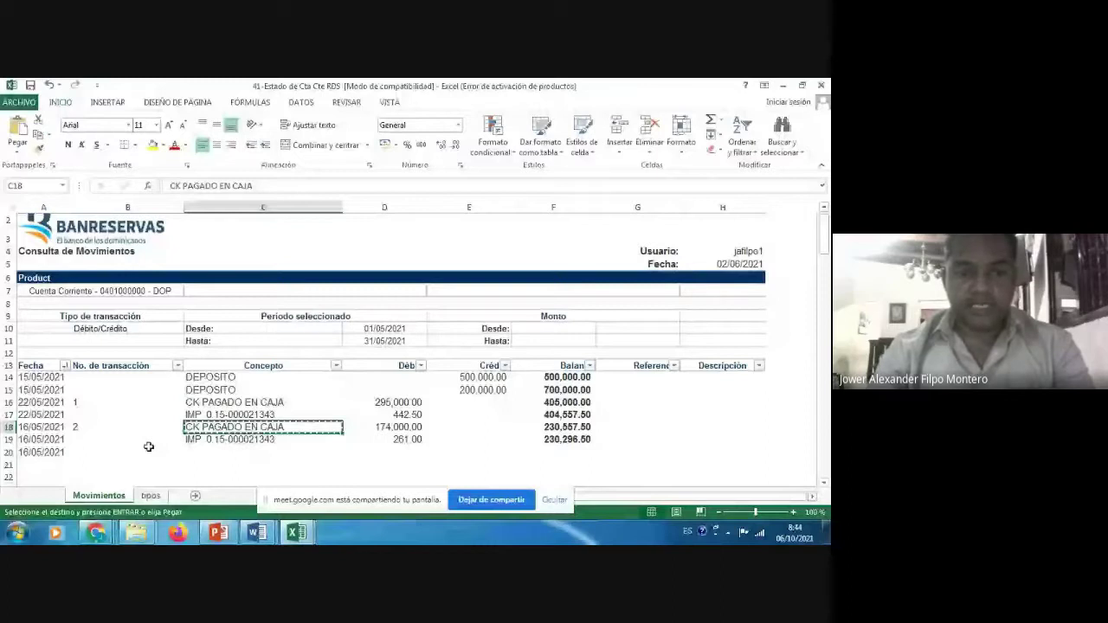
pyautogui.press('Down')
pyautogui.press('Down')
pyautogui.press('Return')
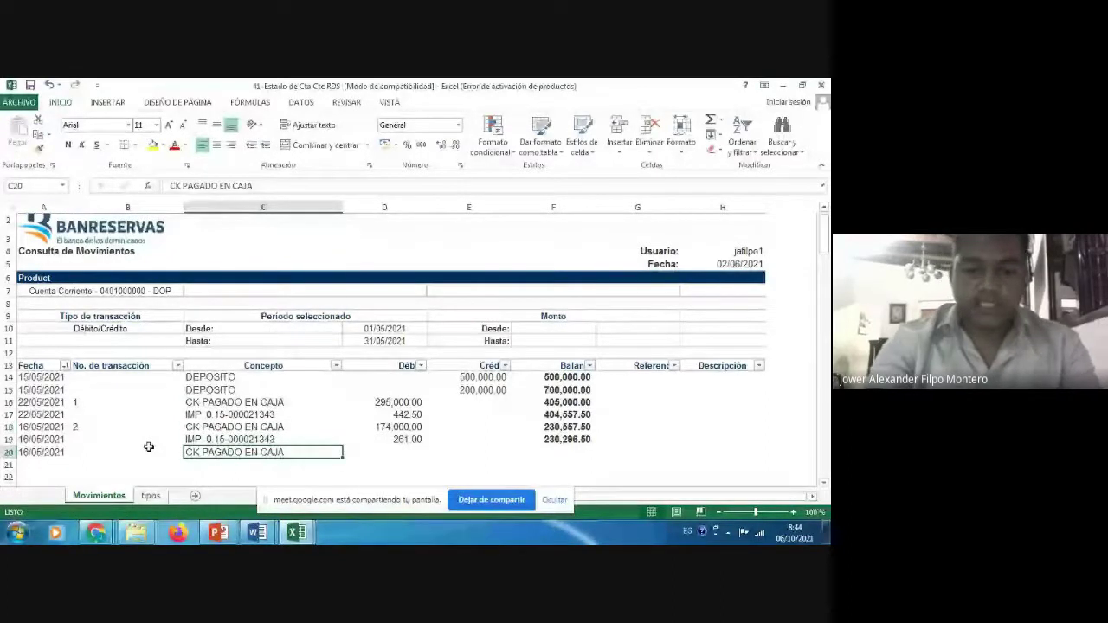
pyautogui.press('Right')
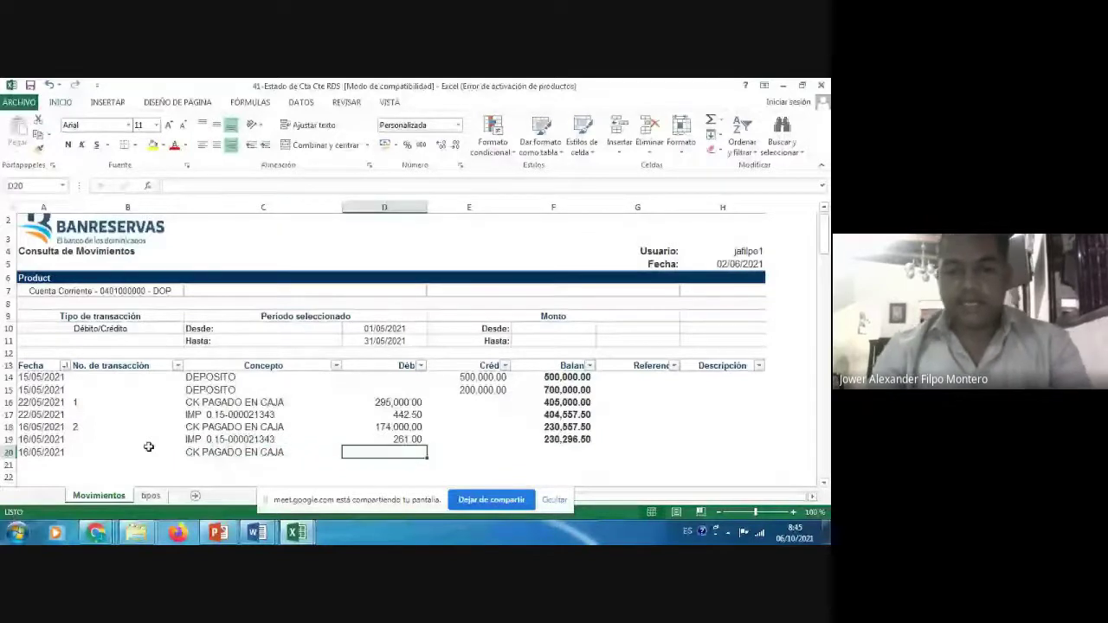
# - Enter a debit of 88500 in row 20 of the bank statement and calculate its balance with =F19-D20
pyautogui.write('88500')
pyautogui.press('Right')
pyautogui.press('Right')
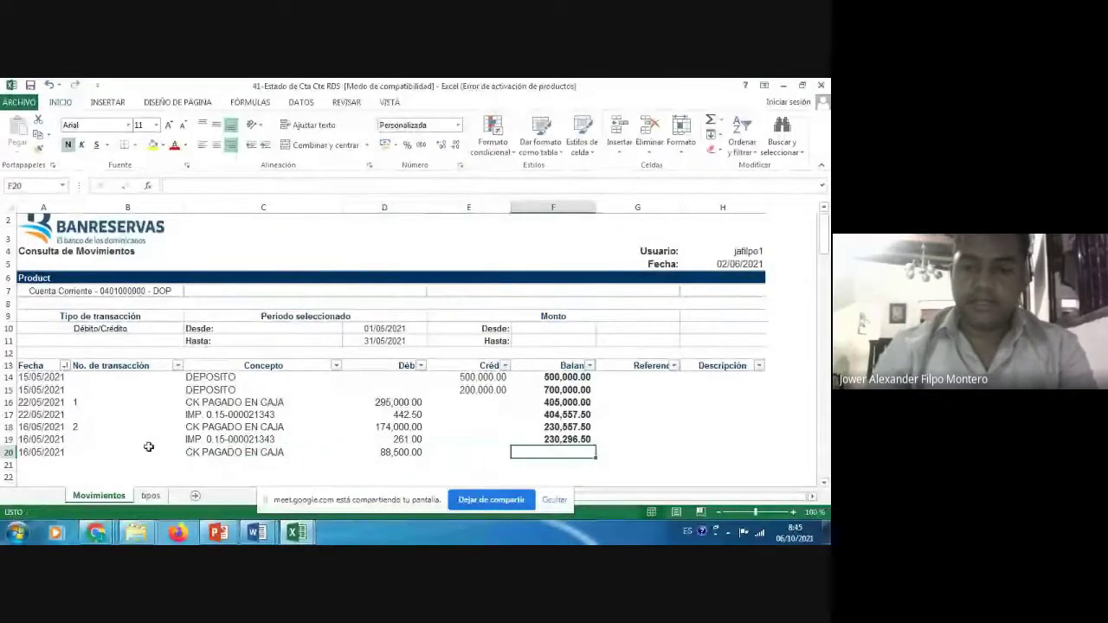
pyautogui.write('=')
pyautogui.press('Up')
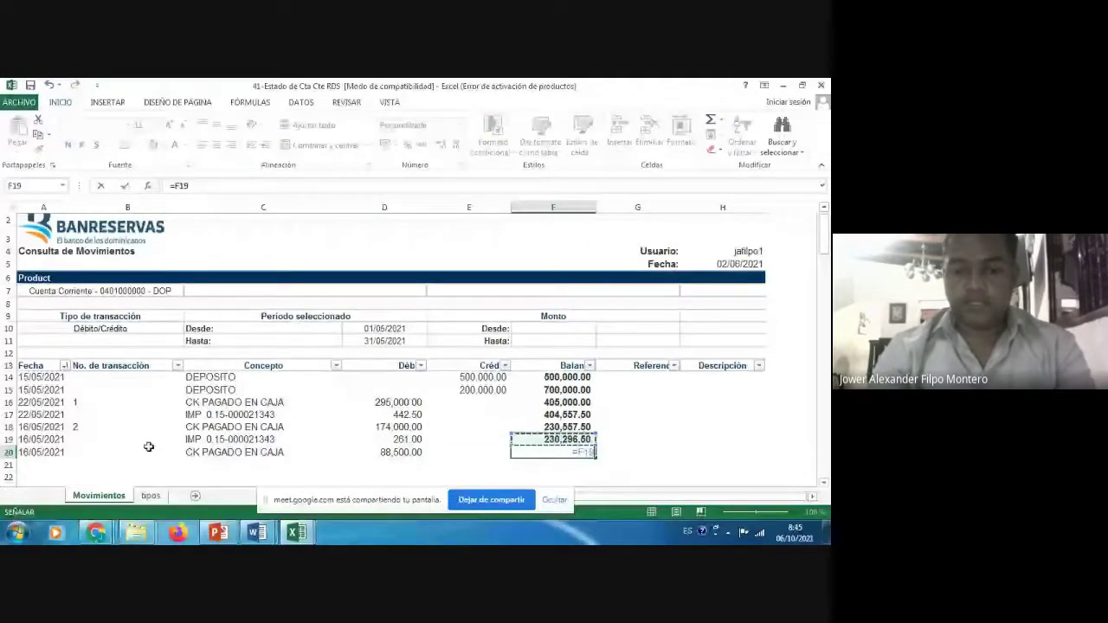
pyautogui.write('-d20')
pyautogui.hotkey('ctrl', 'Return')
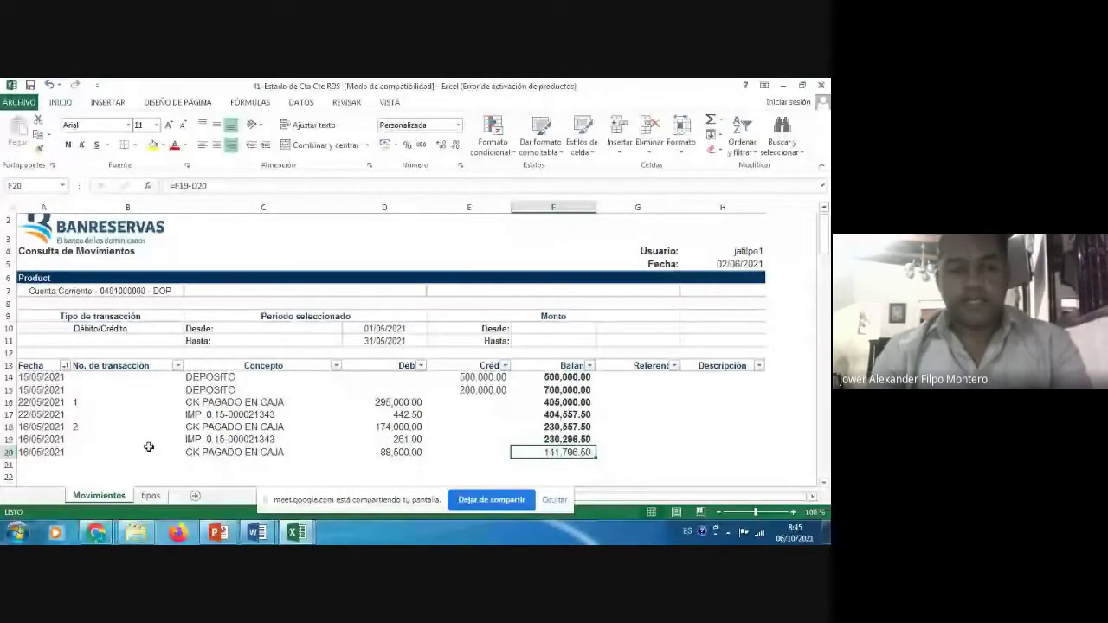
# - Date row 21 of the bank statement 16/05/2021 and copy the IMP. 0.15 tax concept from row 19 into it
pyautogui.click(149, 448)
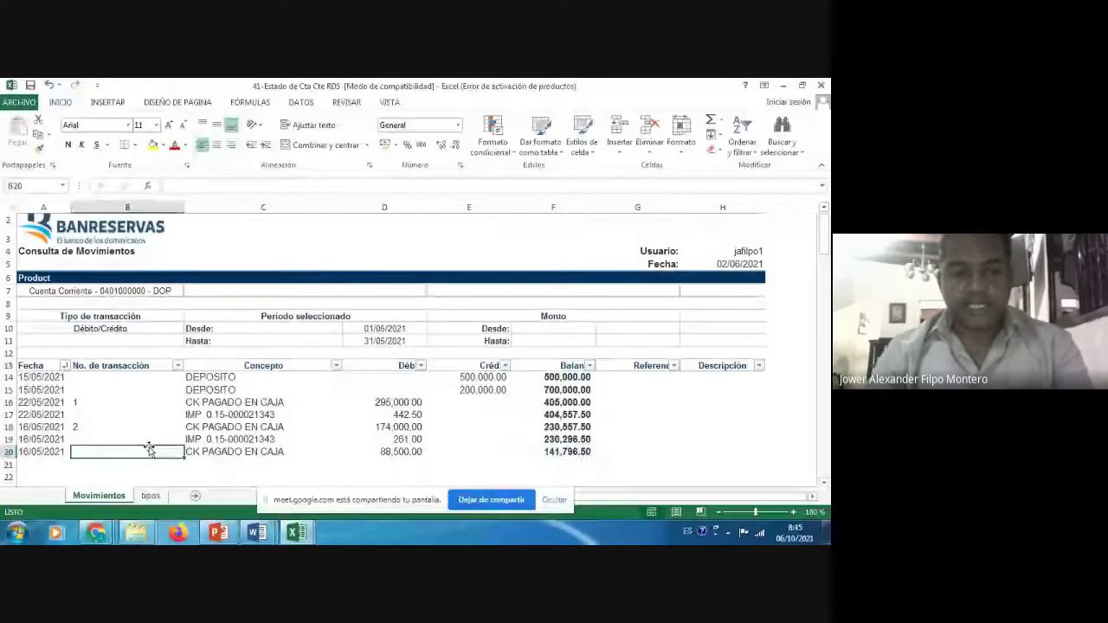
pyautogui.press('Down')
pyautogui.press('Down')
pyautogui.press('Down')
pyautogui.press('Left')
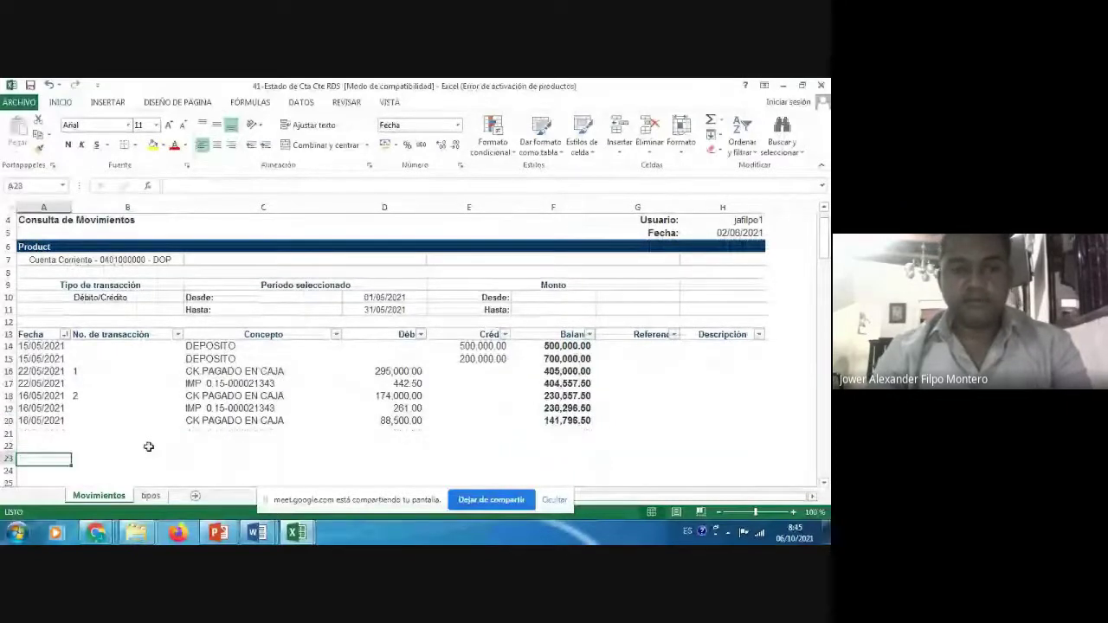
pyautogui.press('Up')
pyautogui.press('Up')
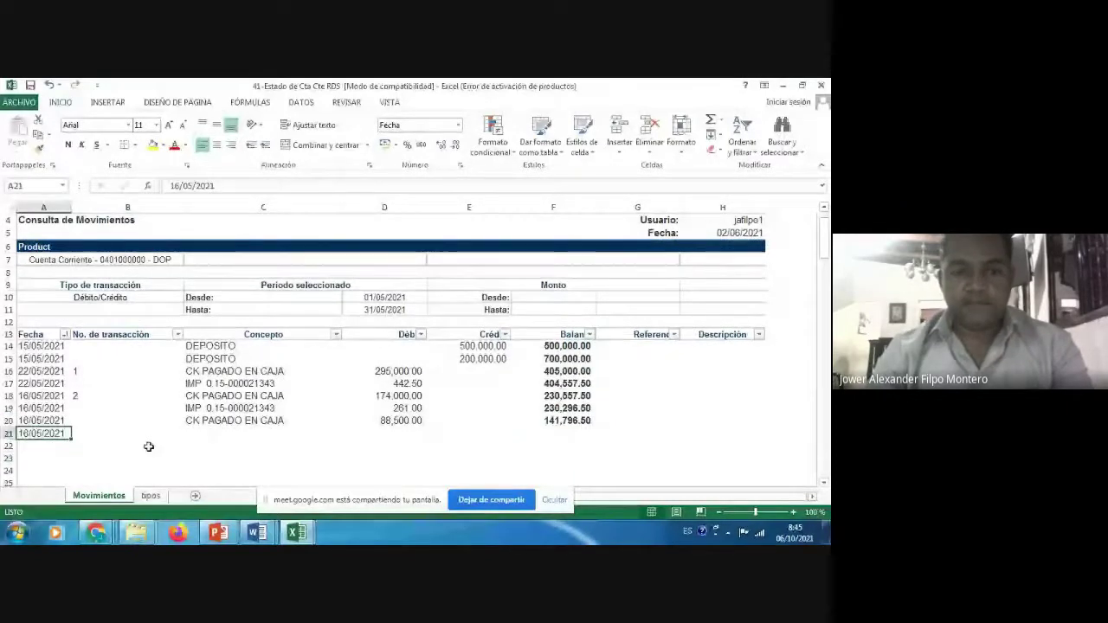
pyautogui.press('Up')
pyautogui.press('Up')
pyautogui.press('Right')
pyautogui.press('Right')
pyautogui.hotkey('ctrl', 'c')
pyautogui.press('Down')
pyautogui.press('Down')
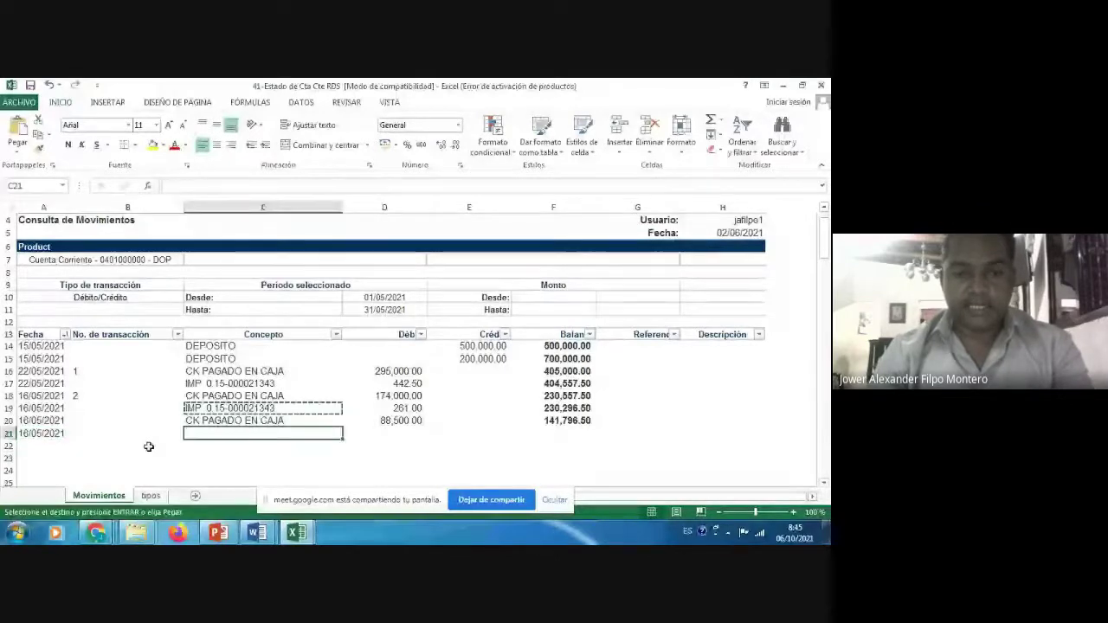
pyautogui.press('Return')
pyautogui.press('Right')
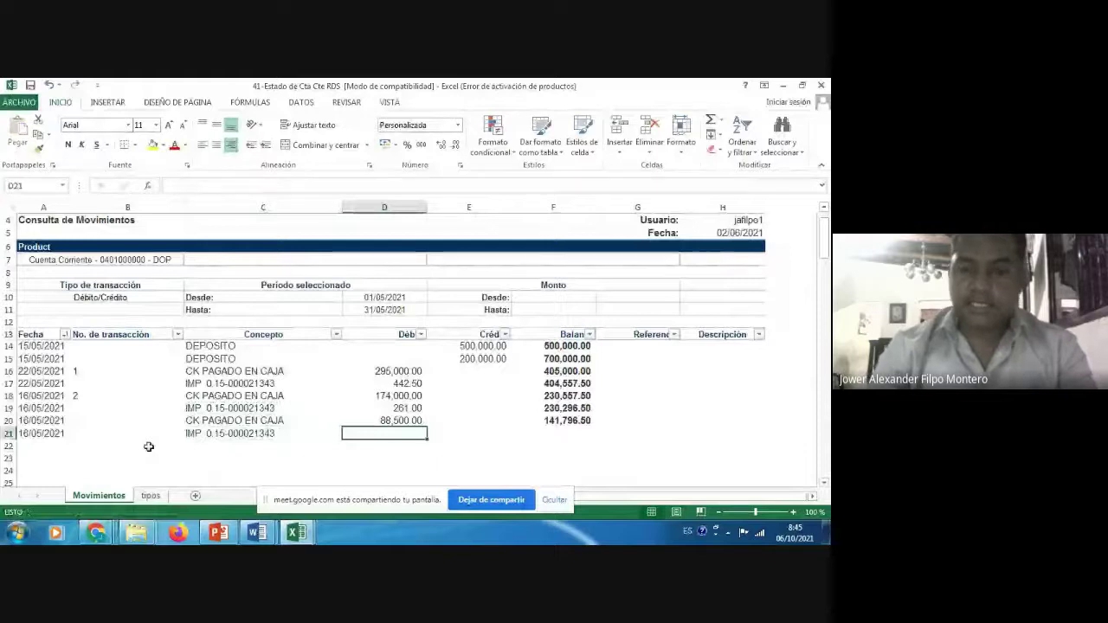
# - Calculate the tax debit in row 21 with =D20*0.0015
pyautogui.write('=')
pyautogui.press('Up')
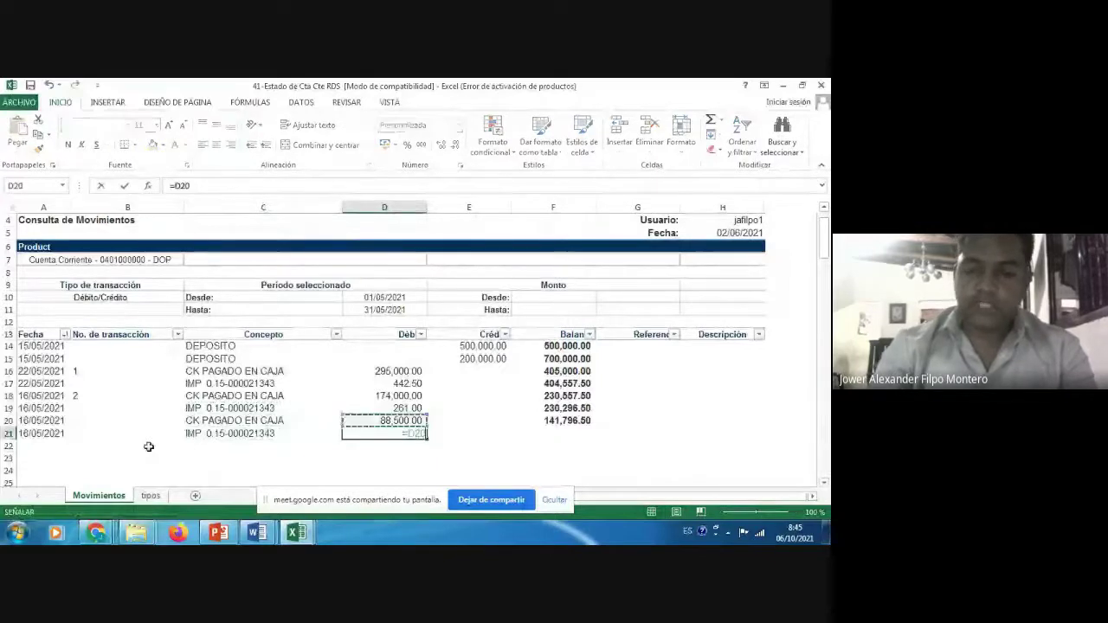
pyautogui.write('*0.001')
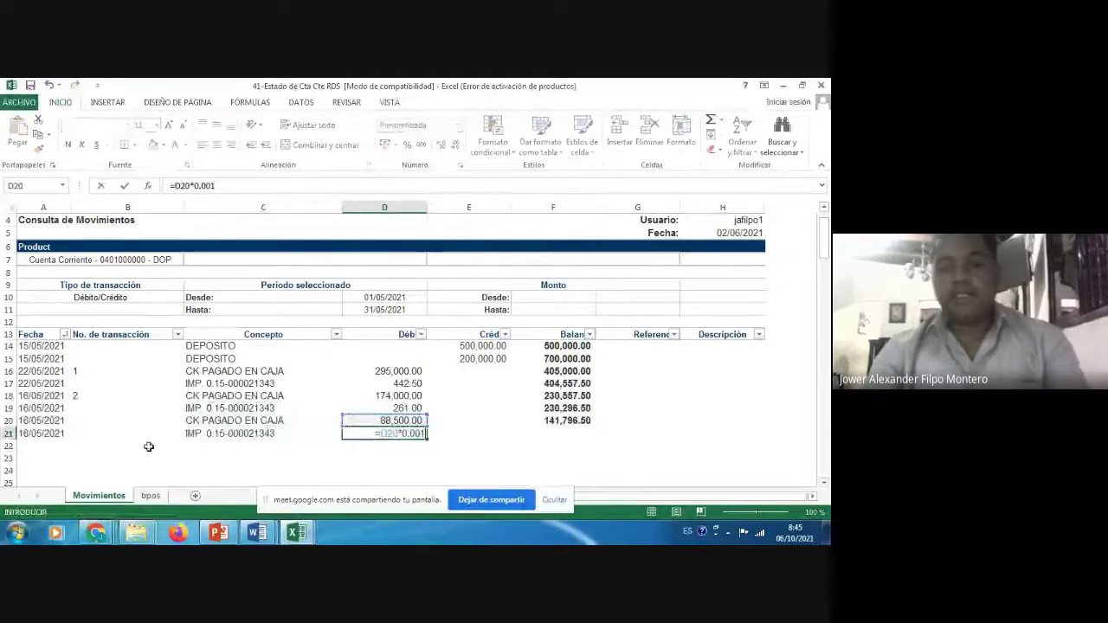
pyautogui.write('5')
pyautogui.hotkey('ctrl', 'Return')
pyautogui.press('Right')
pyautogui.press('Right')
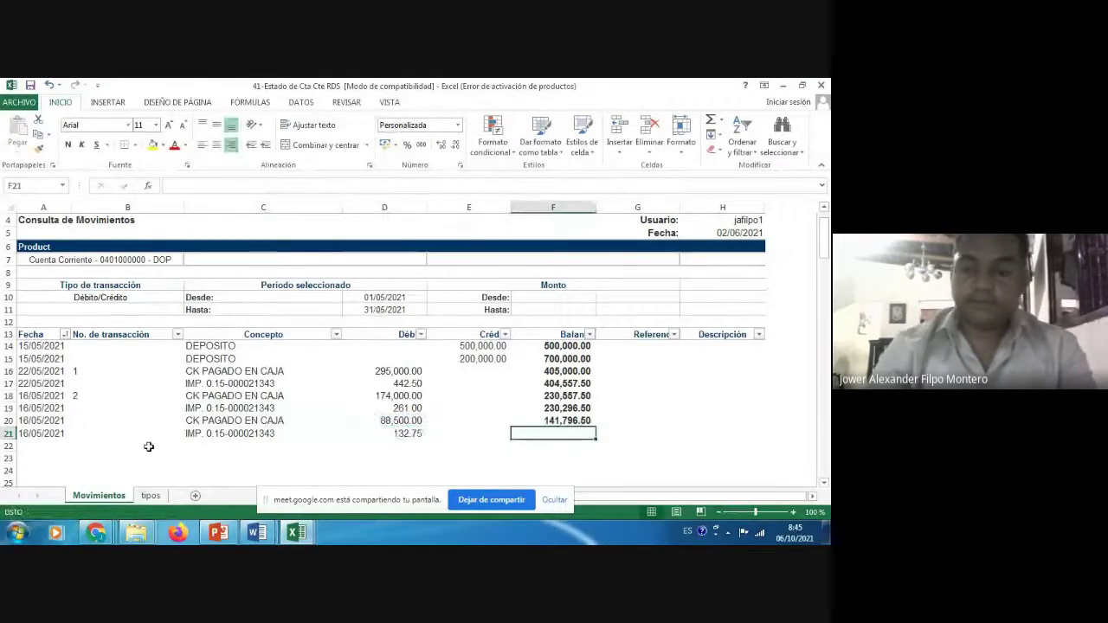
# - Calculate the balance of the tax row with =F20-D21
pyautogui.write('=')
pyautogui.press('Up')
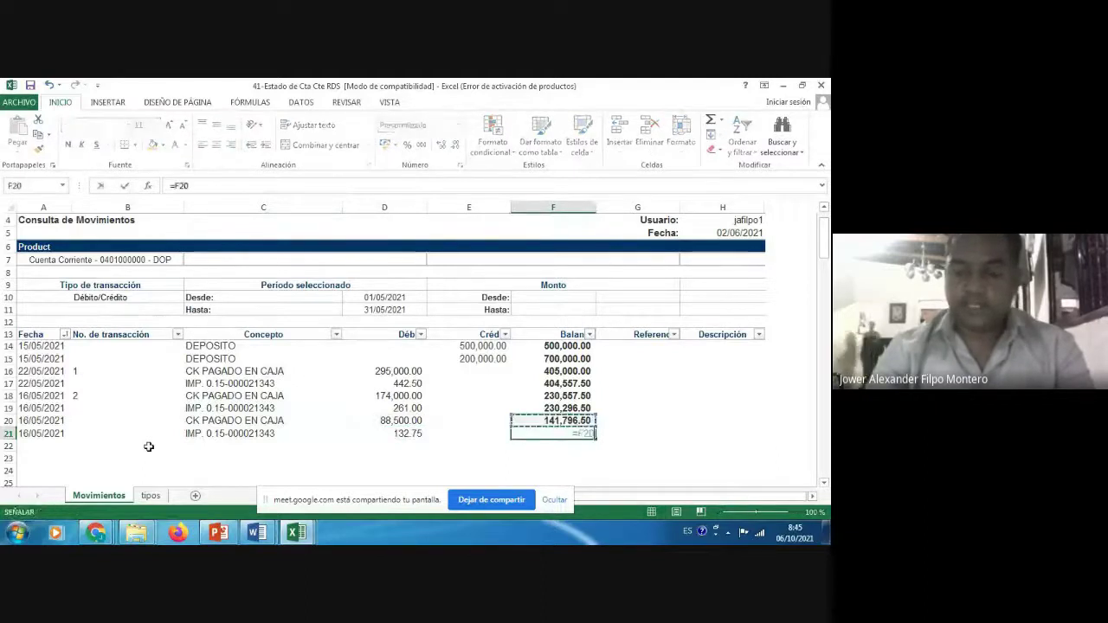
pyautogui.write('-')
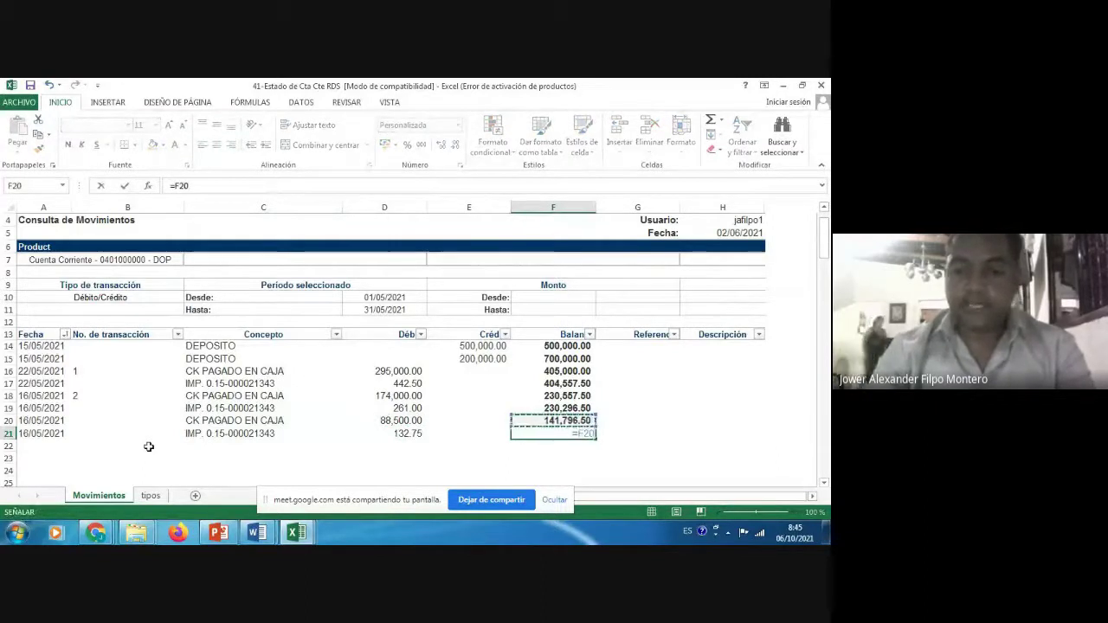
pyautogui.press('Left')
pyautogui.press('Left')
pyautogui.press('Return')
pyautogui.press('Up')
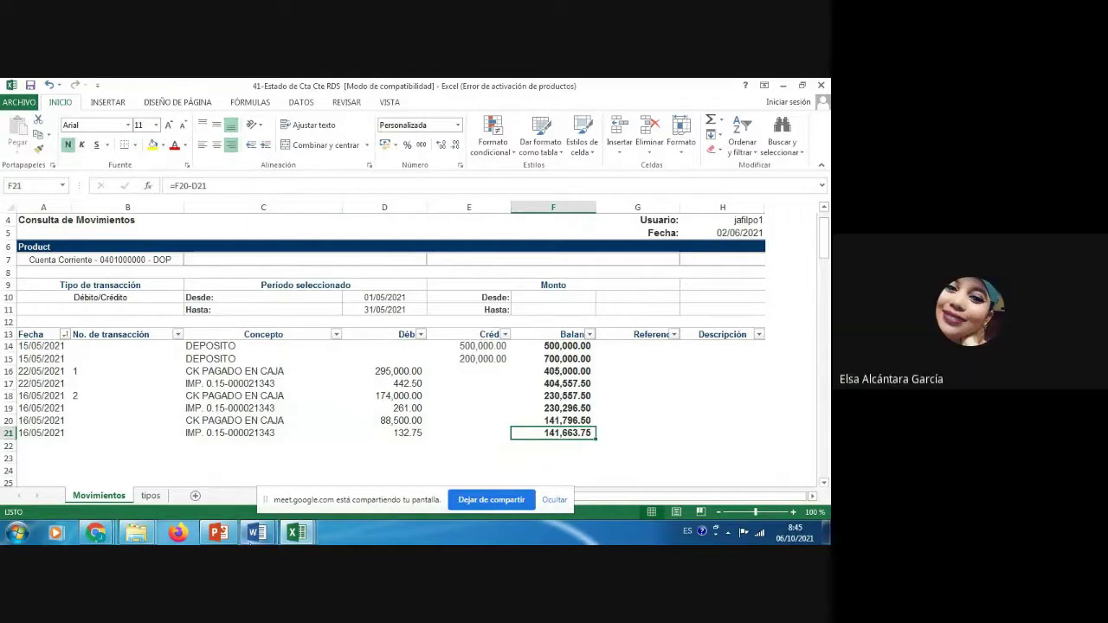
# - Check the payment items in Informaciones Generales, and enter transaction number 1 for the tax row 17 of the bank statement
pyautogui.moveTo(251, 538)
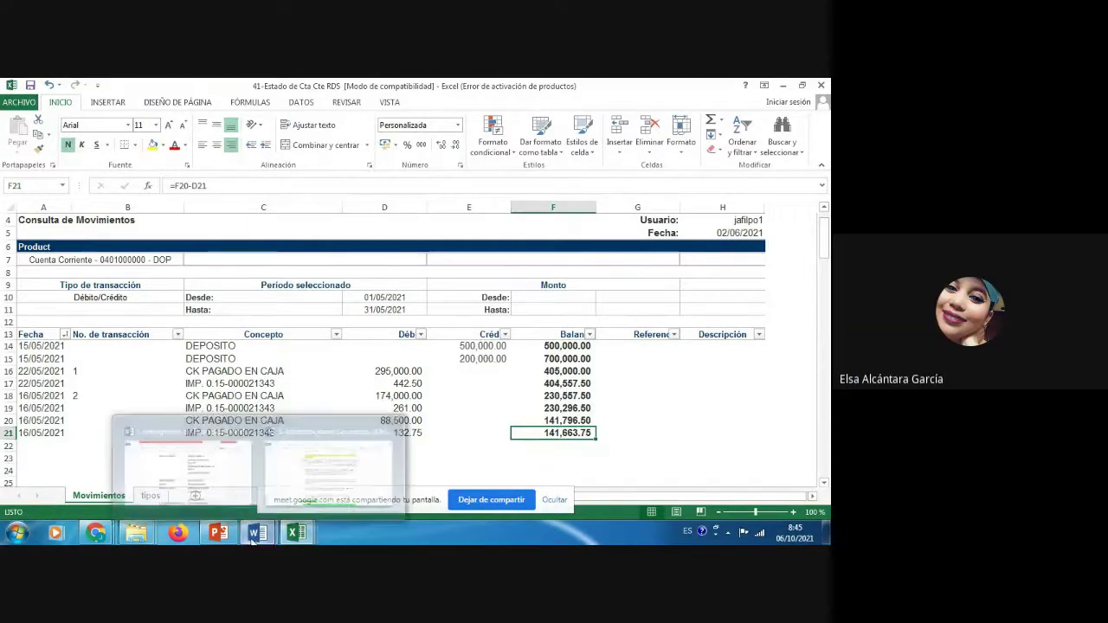
pyautogui.click(315, 476)
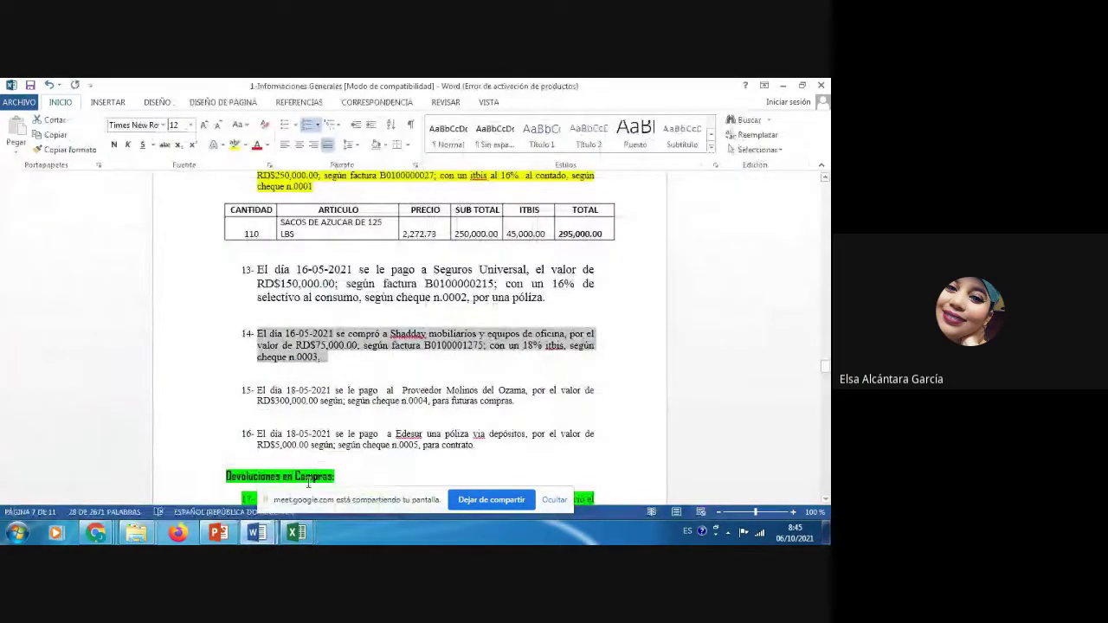
pyautogui.moveTo(296, 534)
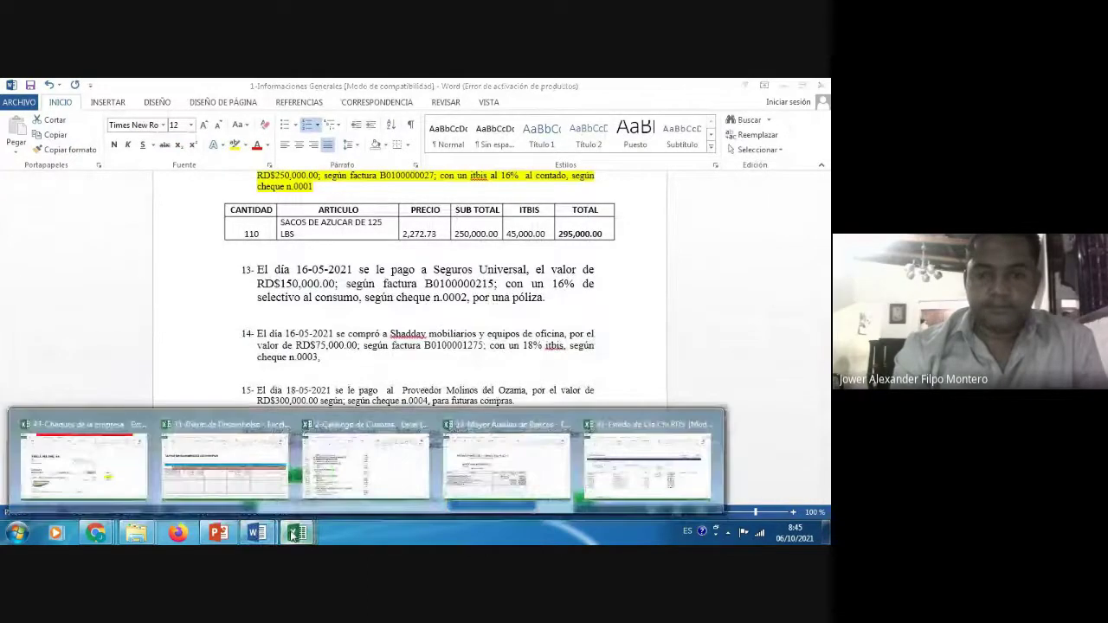
pyautogui.click(682, 461)
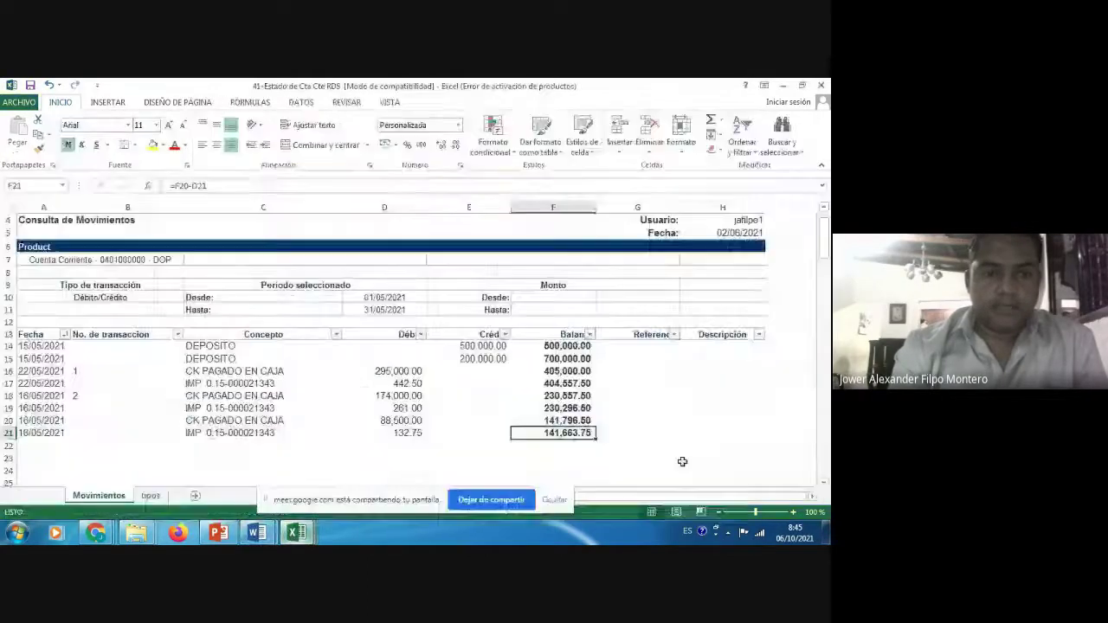
pyautogui.click(104, 419)
pyautogui.press('Up')
pyautogui.press('Up')
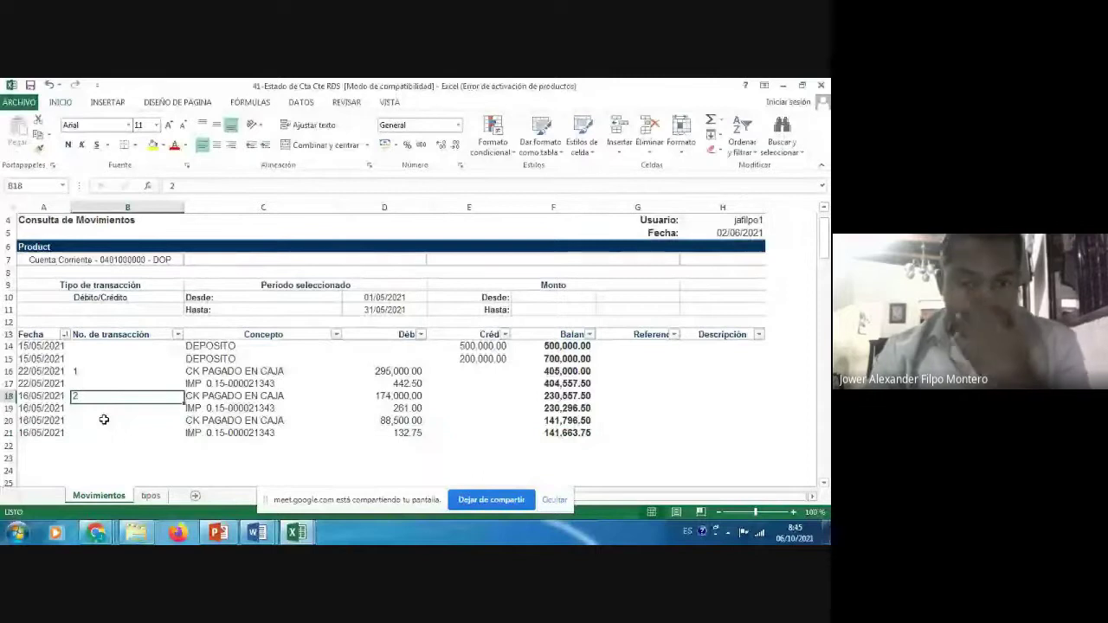
pyautogui.press('Up')
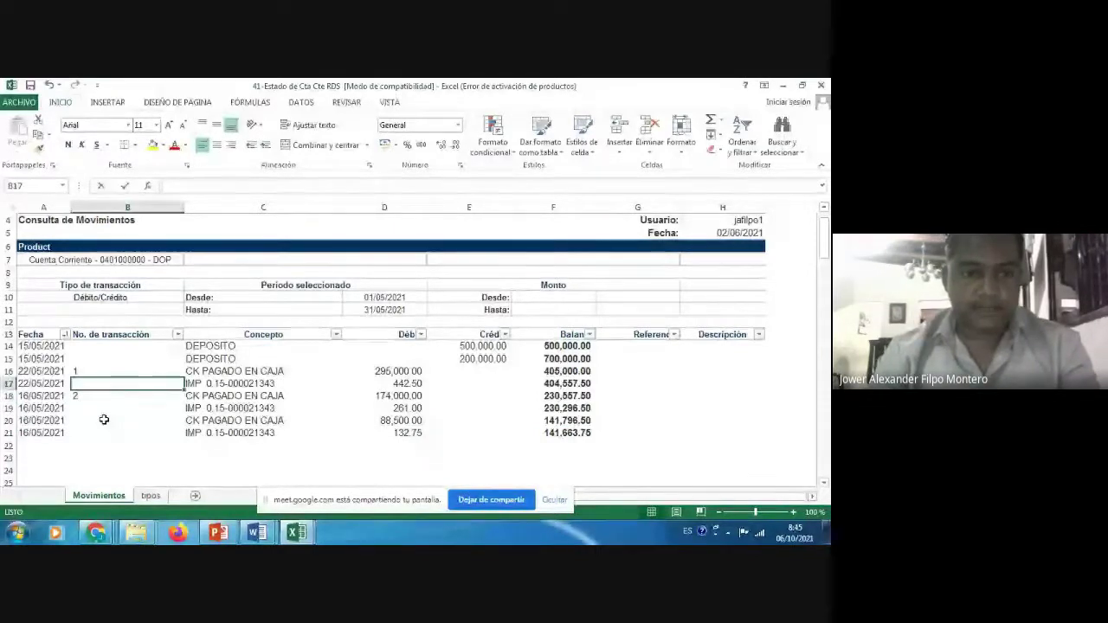
pyautogui.write('1')
pyautogui.press('Return')
pyautogui.press('Return')
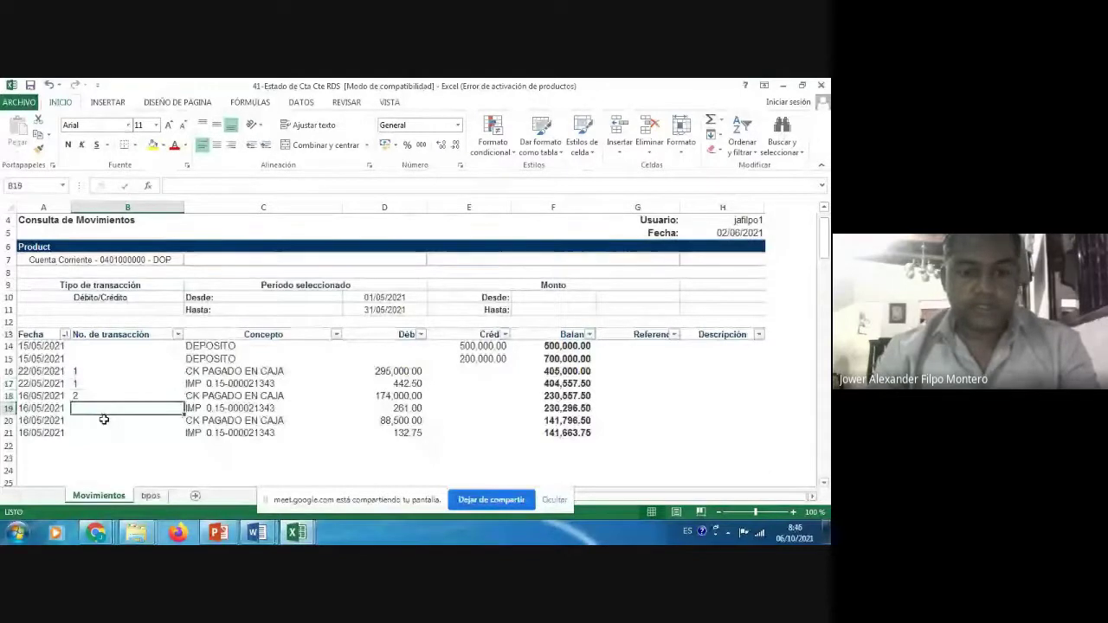
# - Enter transaction number 2 in row 19 and number 3 in rows 20 and 21 of the bank statement
pyautogui.write('2')
pyautogui.press('Return')
pyautogui.write('3')
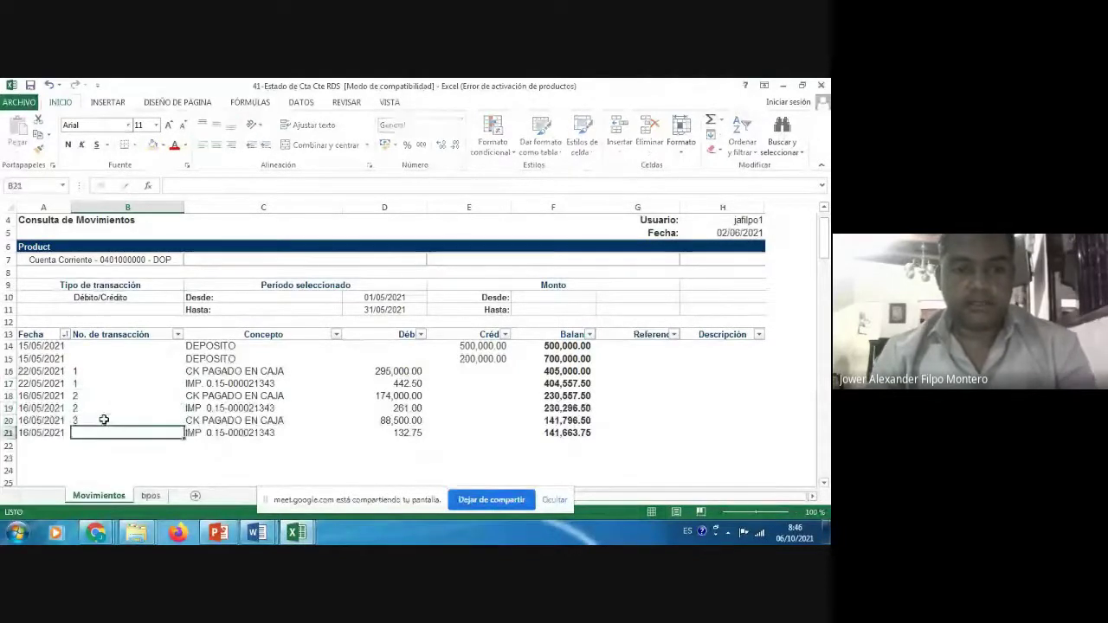
pyautogui.press('Return')
pyautogui.write('3')
pyautogui.press('Return')
pyautogui.press('Up')
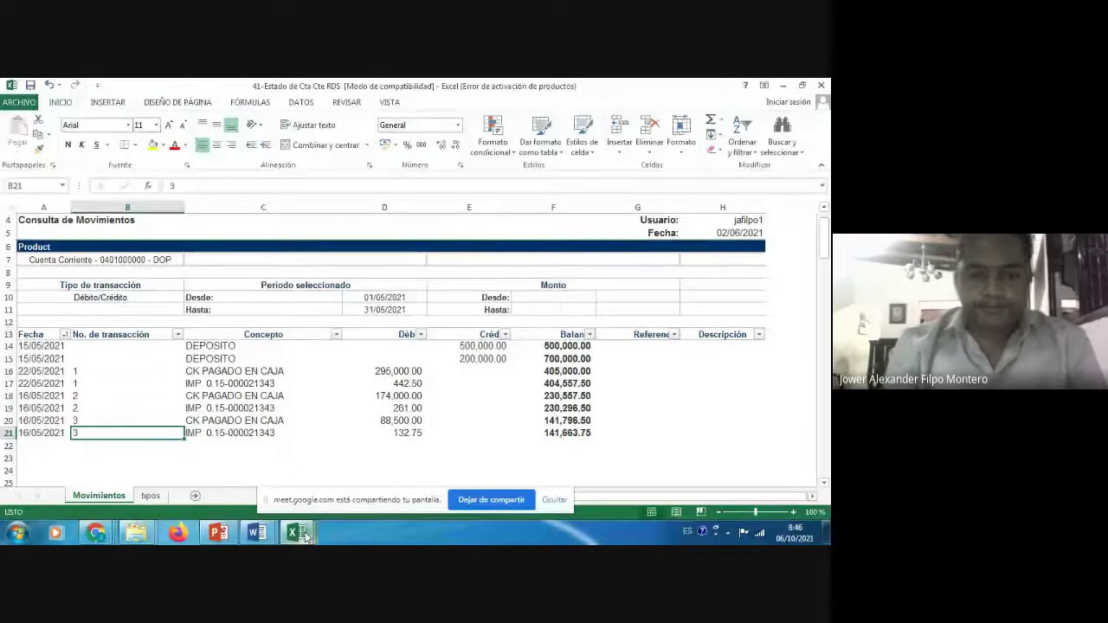
# - Select item 15, the Molinos del Ozama payment, in Informaciones Generales and look up the records for advance payments in Cronograma de Procesos
pyautogui.moveTo(254, 534)
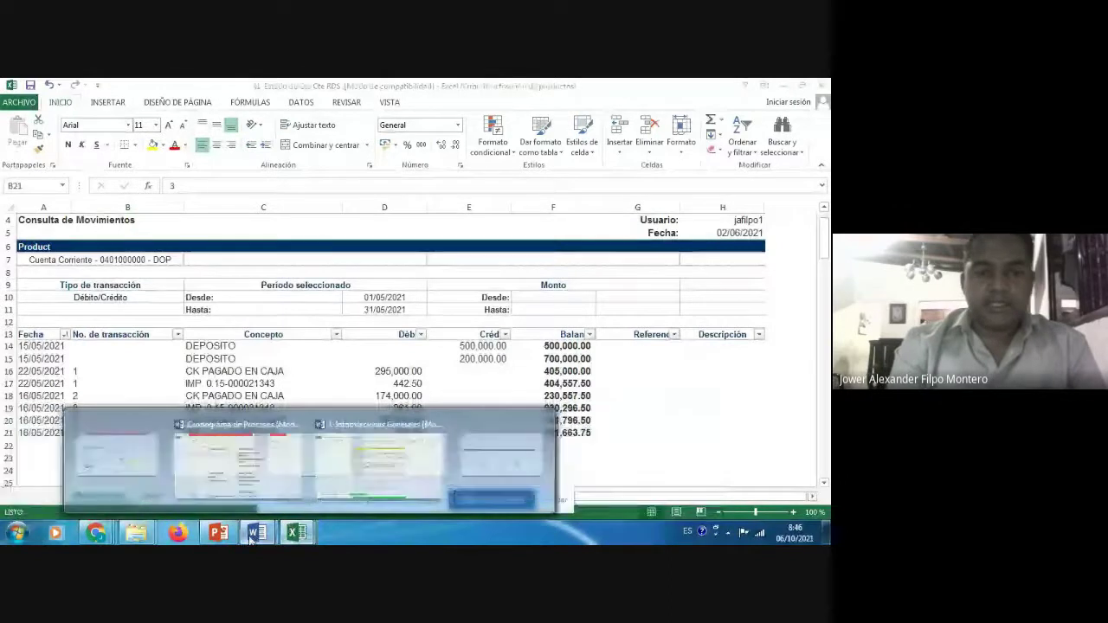
pyautogui.click(317, 478)
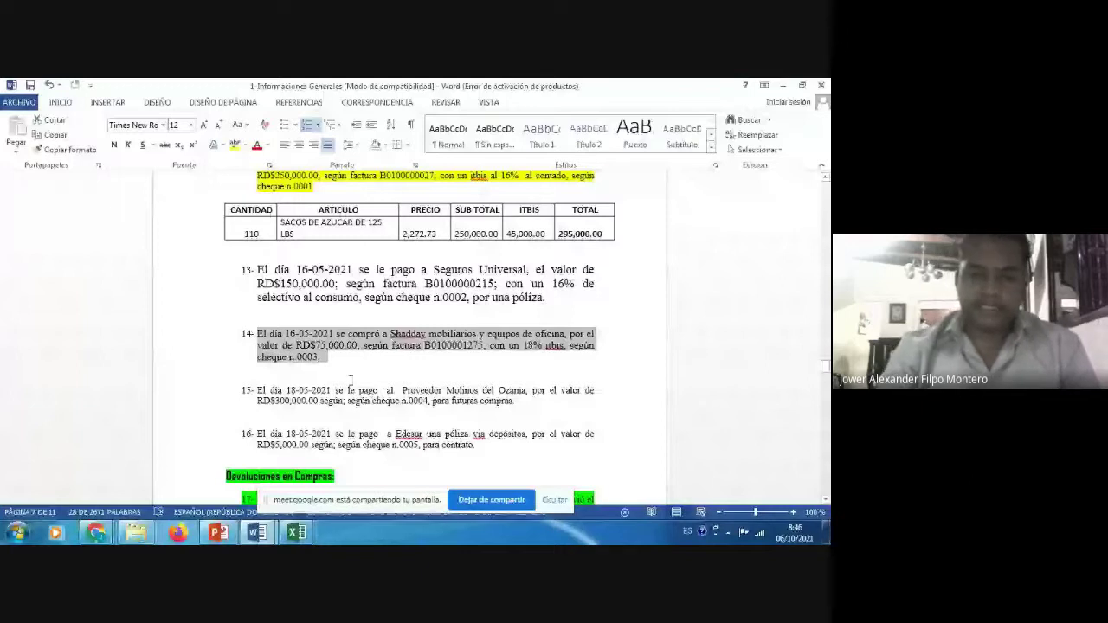
pyautogui.click(350, 381)
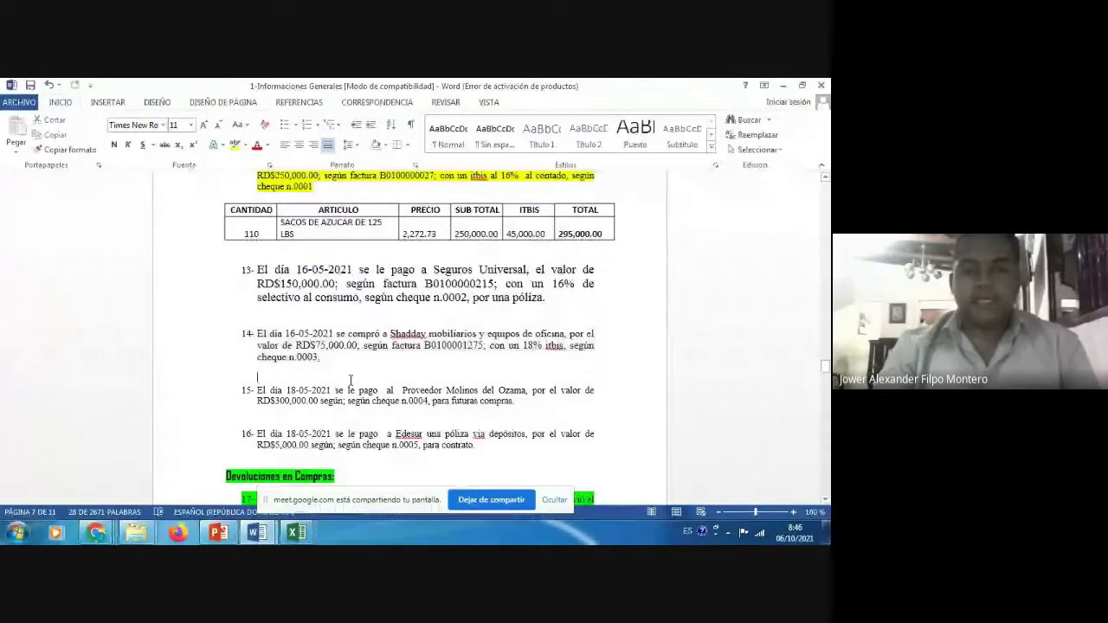
pyautogui.scroll(-1, 351, 381)
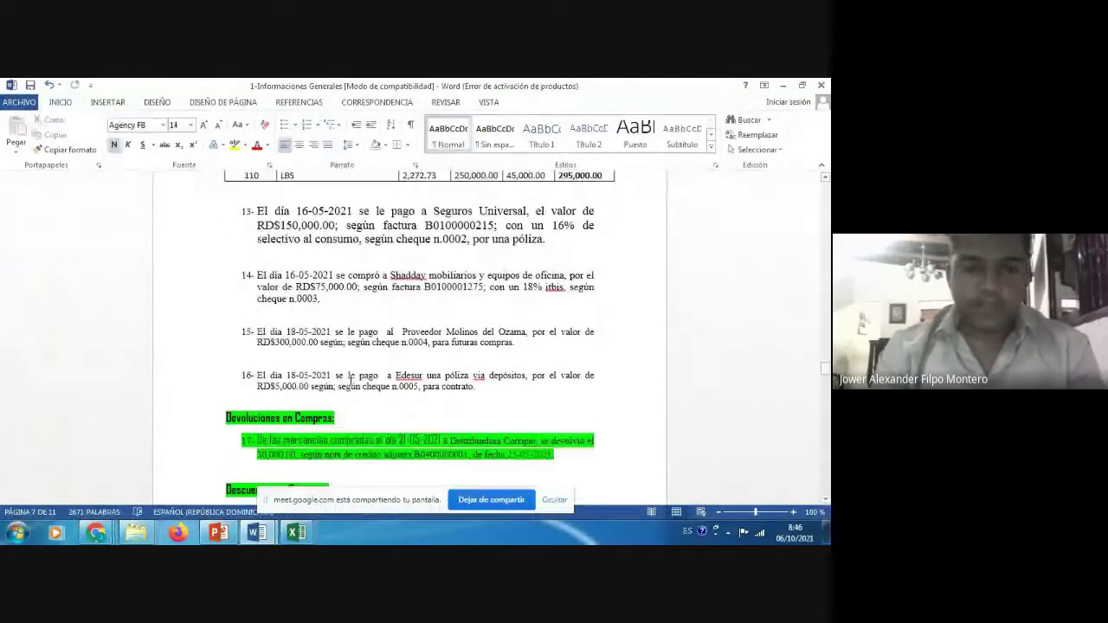
pyautogui.click(257, 331)
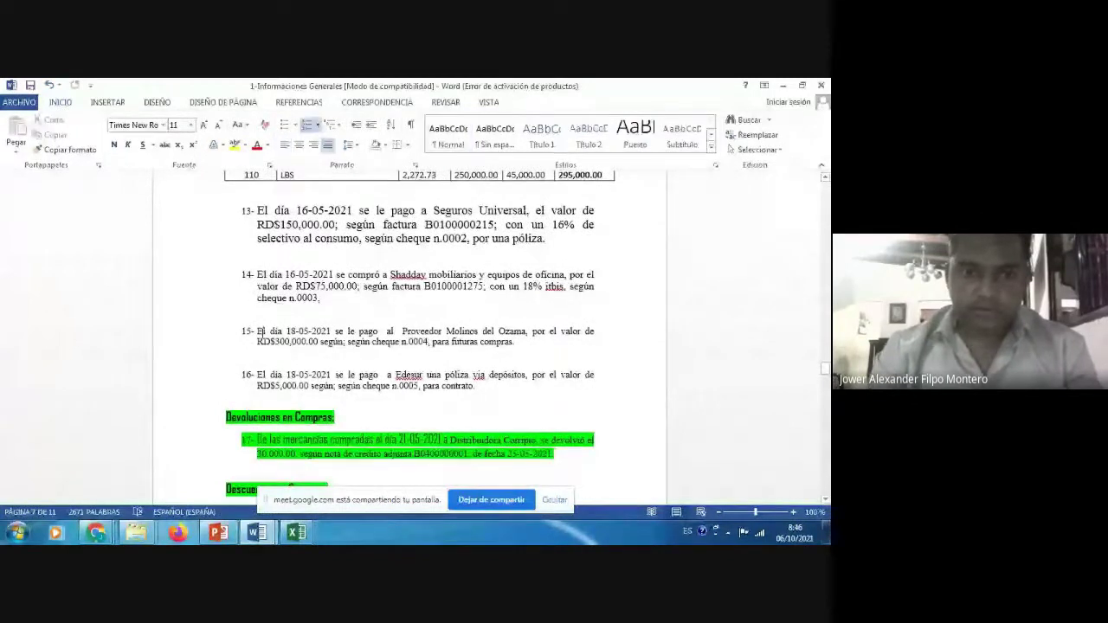
pyautogui.tripleClick(257, 331)
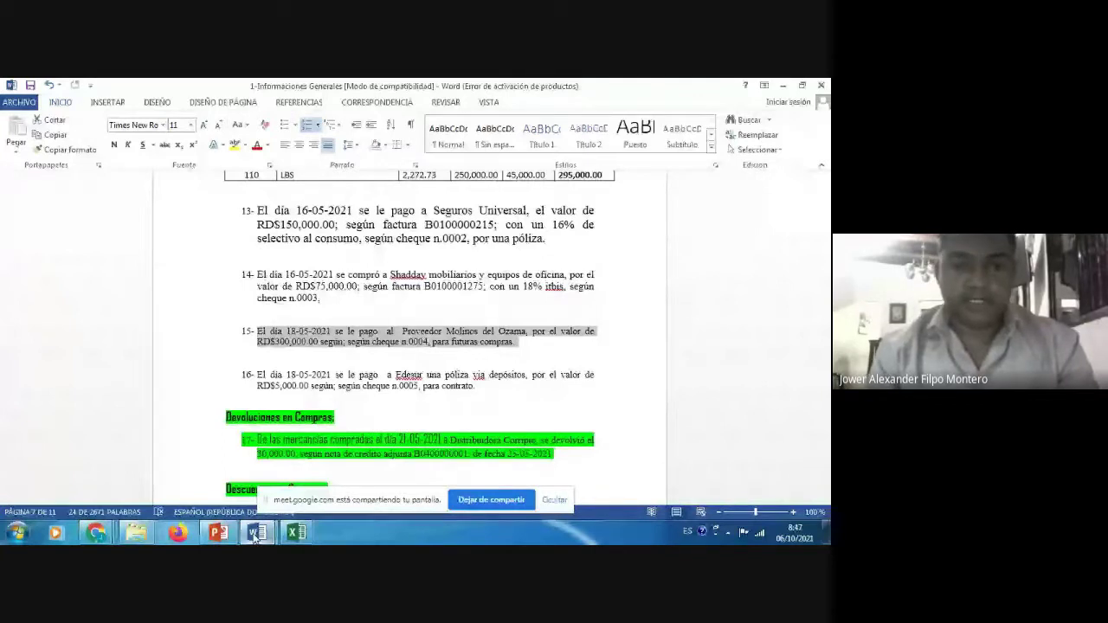
pyautogui.click(216, 495)
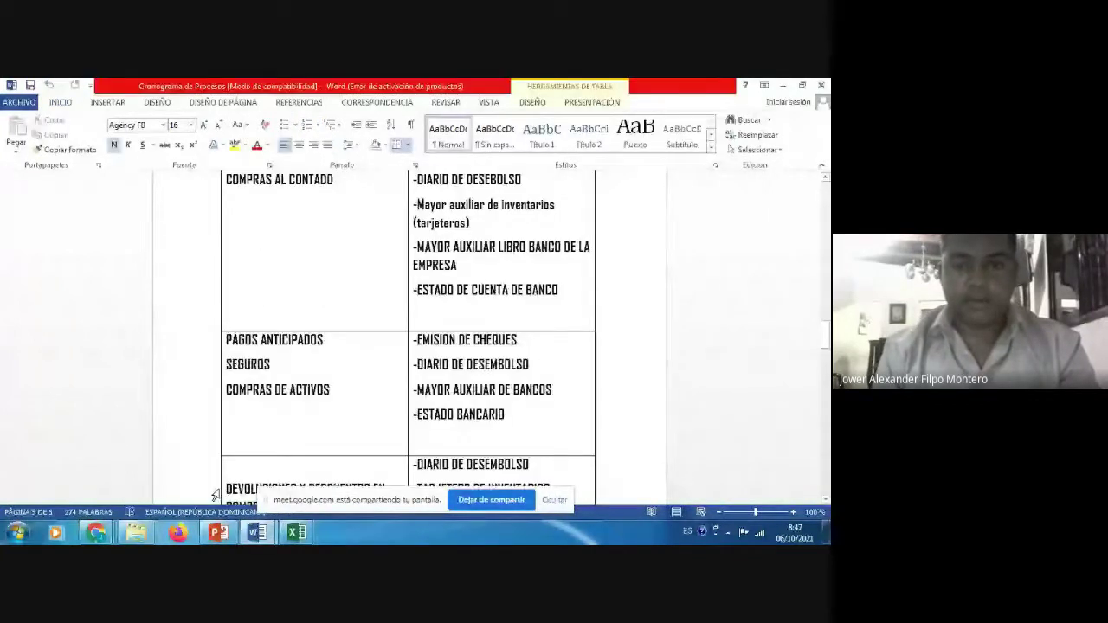
pyautogui.click(457, 342)
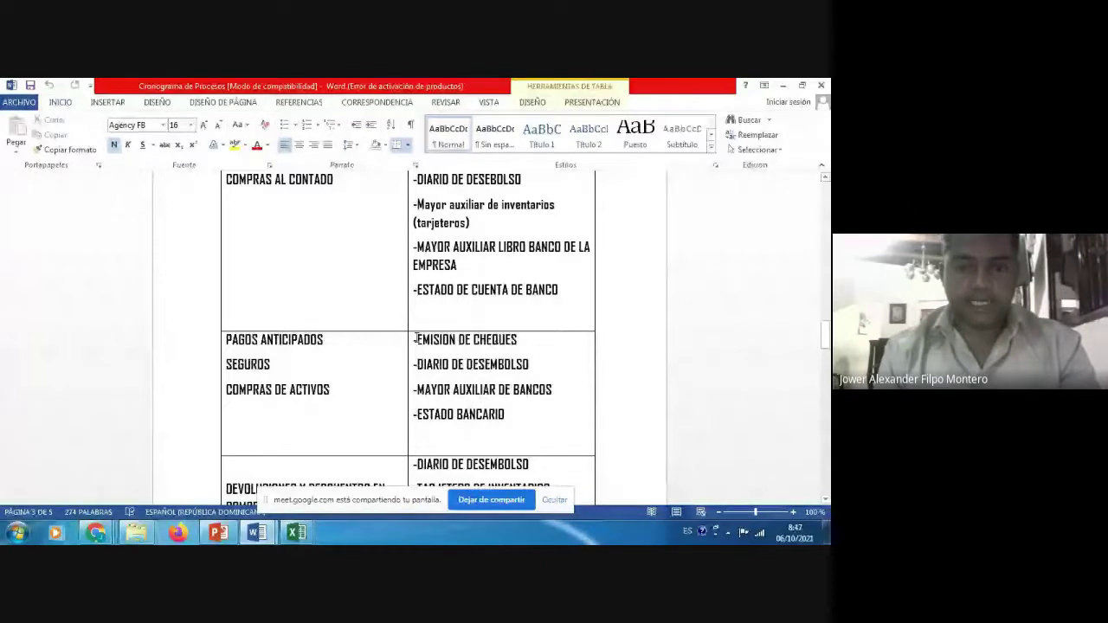
# - Switch to the company checks workbook and copy the whole check 0003 form to B67 below it
pyautogui.moveTo(297, 531)
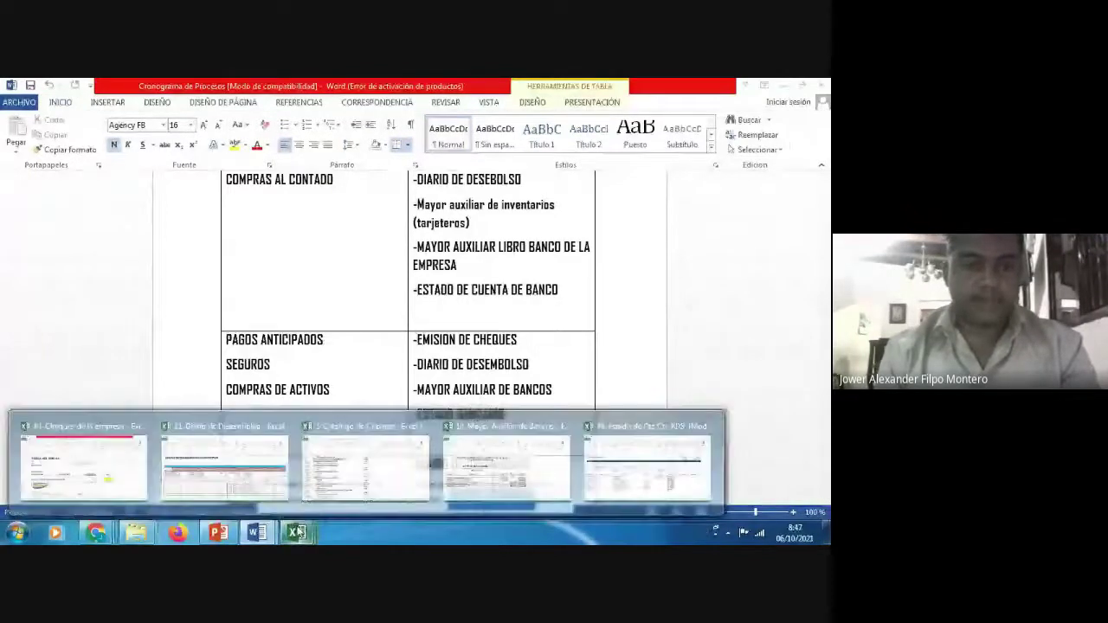
pyautogui.click(121, 468)
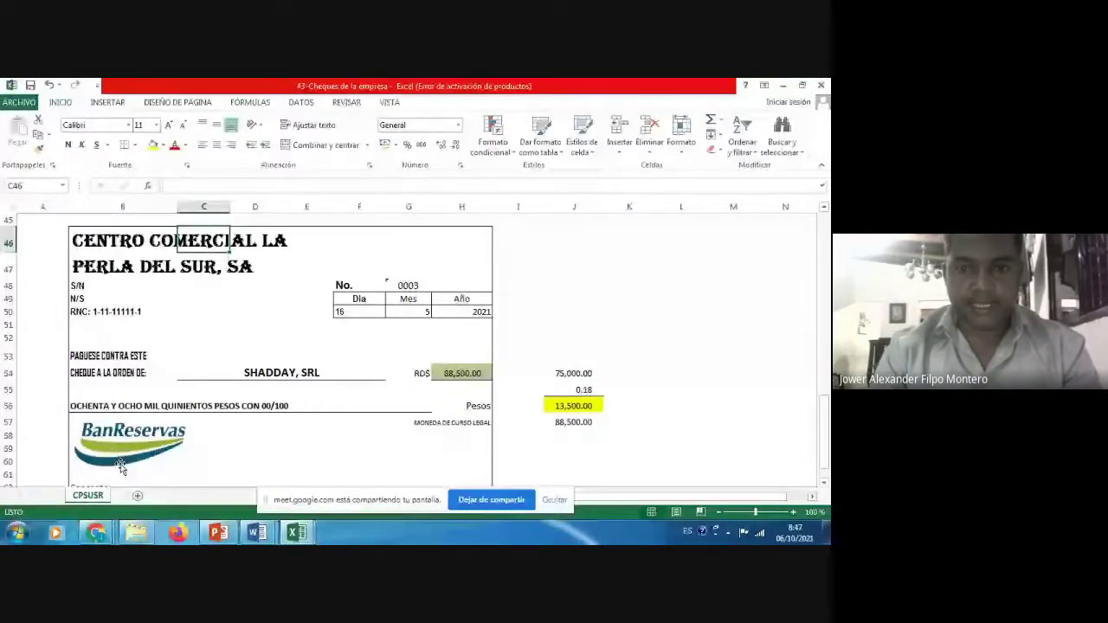
pyautogui.hotkey('shift', 'Down')
pyautogui.hotkey('shift', 'Down')
pyautogui.hotkey('shift', 'Down')
pyautogui.hotkey('shift', 'Down')
pyautogui.hotkey('shift', 'Down')
pyautogui.hotkey('shift', 'Down')
pyautogui.hotkey('shift', 'Down')
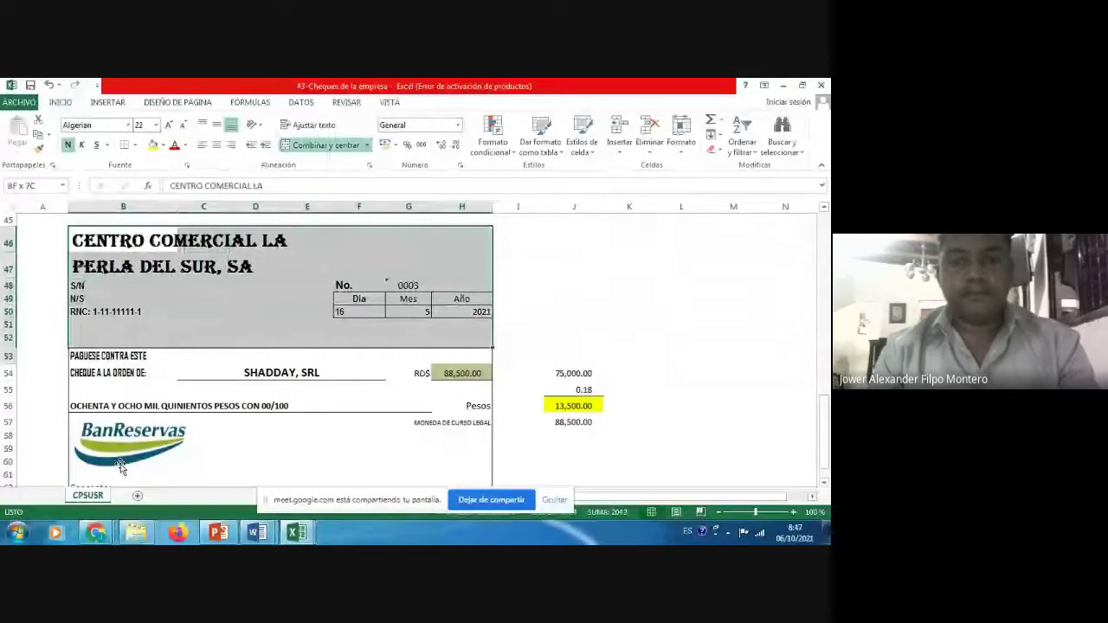
pyautogui.hotkey('shift', 'Down')
pyautogui.hotkey('shift', 'Down')
pyautogui.hotkey('shift', 'Down')
pyautogui.hotkey('shift', 'Down')
pyautogui.hotkey('shift', 'Down')
pyautogui.hotkey('shift', 'Down')
pyautogui.hotkey('shift', 'Down')
pyautogui.hotkey('shift', 'Down')
pyautogui.hotkey('shift', 'Down')
pyautogui.hotkey('shift', 'Down')
pyautogui.hotkey('shift', 'Down')
pyautogui.hotkey('shift', 'Down')
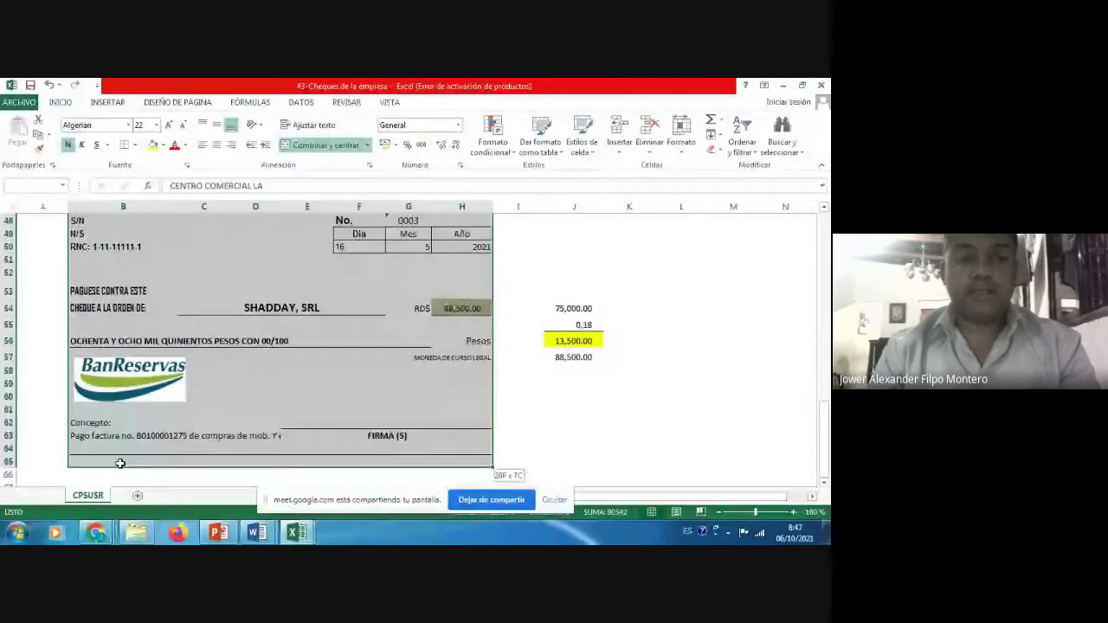
pyautogui.hotkey('ctrl', 'c')
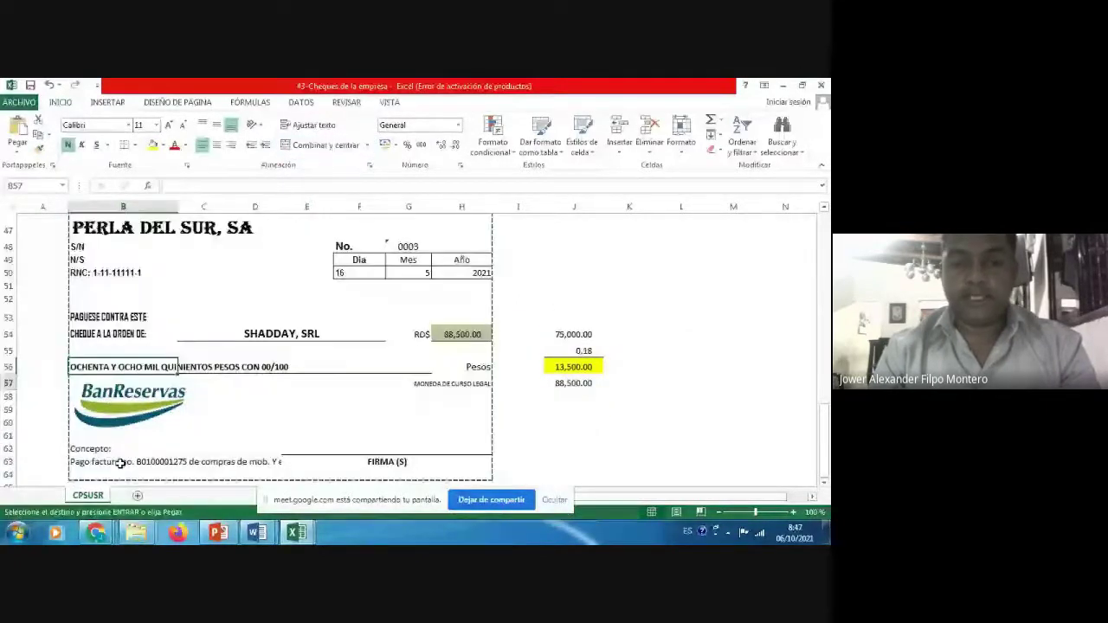
pyautogui.press('Down')
pyautogui.press('Down')
pyautogui.press('Down')
pyautogui.press('Down')
pyautogui.press('Down')
pyautogui.press('Down')
pyautogui.press('Down')
pyautogui.press('Down')
pyautogui.press('Down')
pyautogui.press('Down')
pyautogui.press('Return')
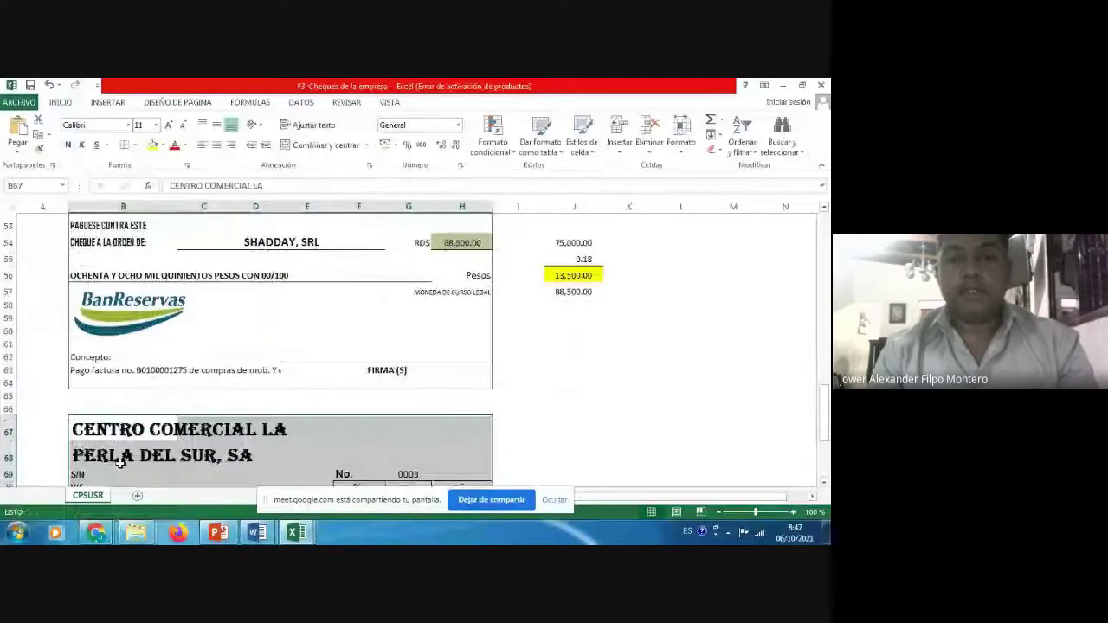
# - Change the check number on the copied form to 0004
pyautogui.press('Down')
pyautogui.press('Down')
pyautogui.press('Down')
pyautogui.press('Down')
pyautogui.press('Down')
pyautogui.press('Down')
pyautogui.press('Down')
pyautogui.press('Down')
pyautogui.press('Down')
pyautogui.press('Down')
pyautogui.press('Down')
pyautogui.press('Right')
pyautogui.press('Right')
pyautogui.press('Right')
pyautogui.press('Right')
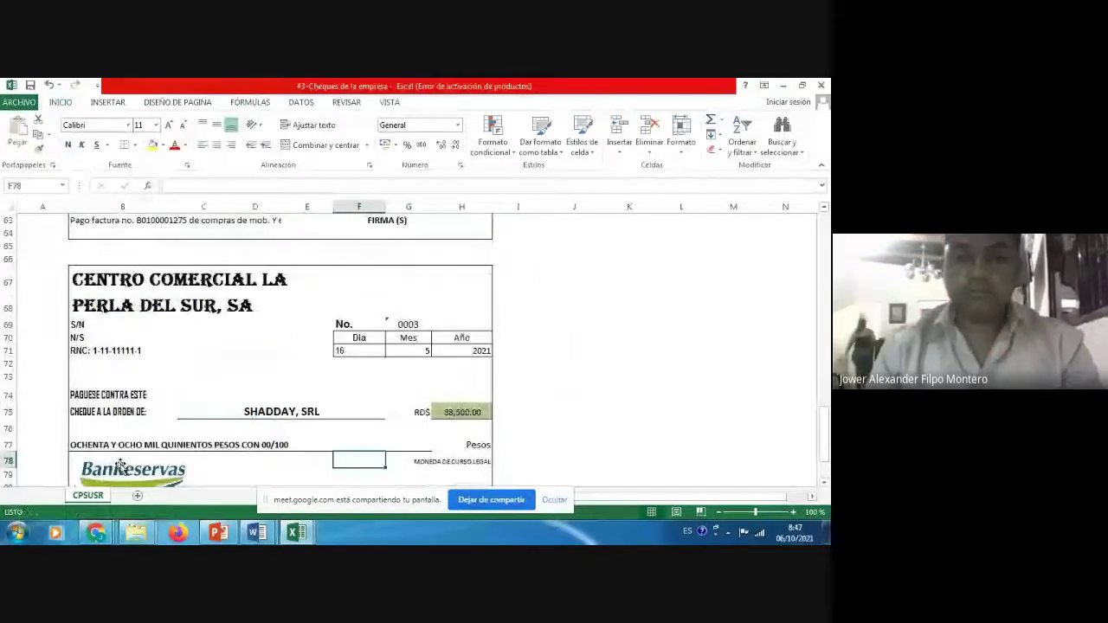
pyautogui.press('Up')
pyautogui.press('Up')
pyautogui.press('Up')
pyautogui.press('Up')
pyautogui.press('Up')
pyautogui.press('Up')
pyautogui.press('Up')
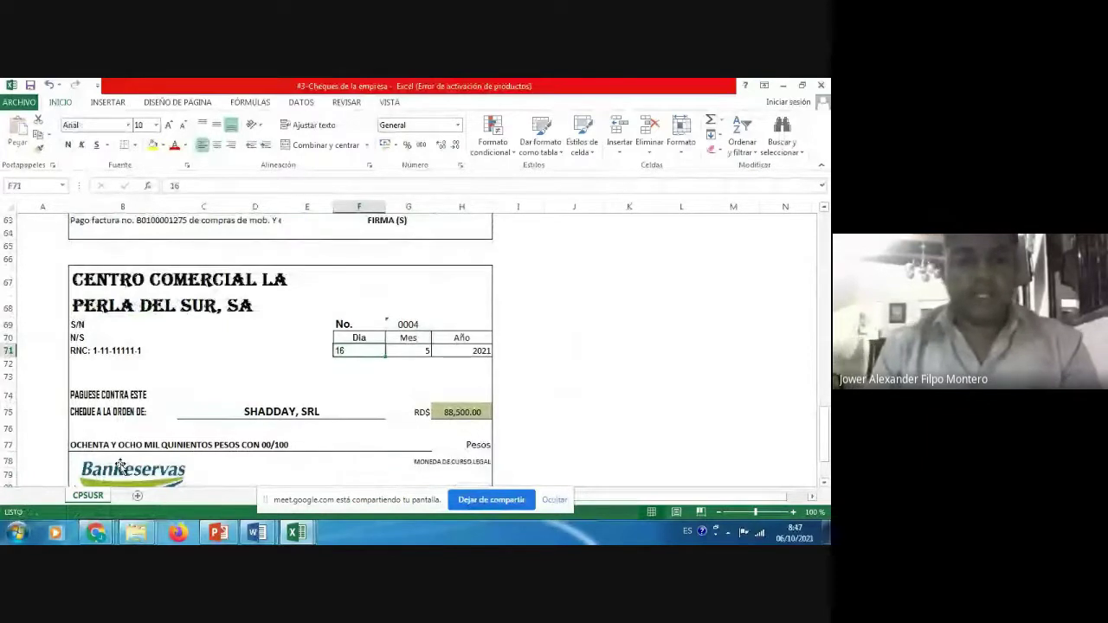
# - Consult item 15 in Informaciones Generales and set the day of check 0004 to 18
pyautogui.hotkey('alt', 'Tab')
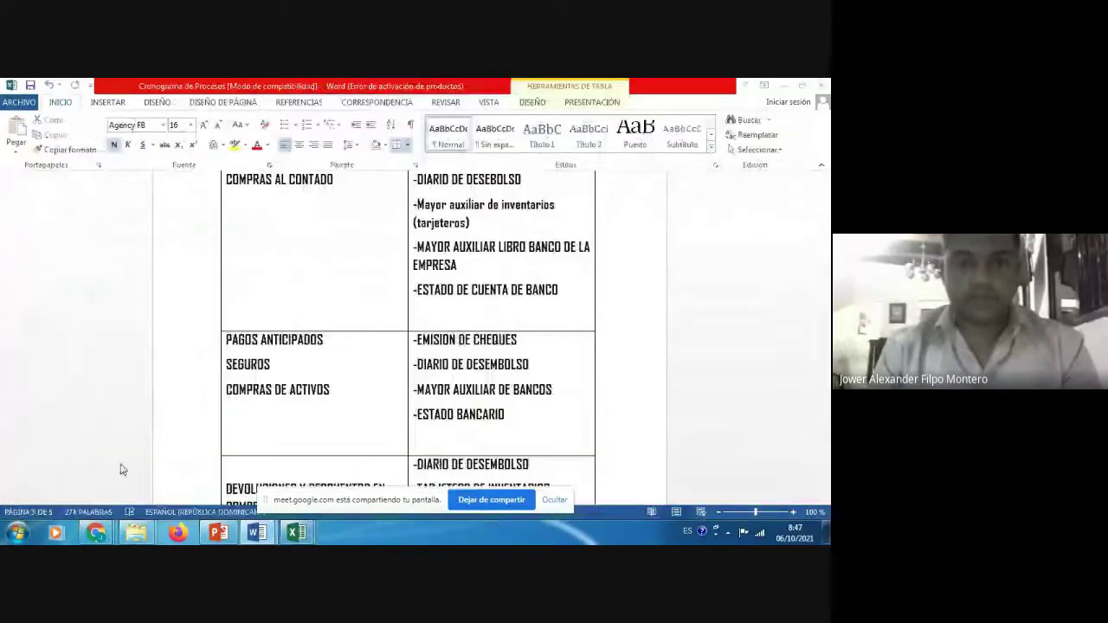
pyautogui.hotkey('alt', 'Tab')
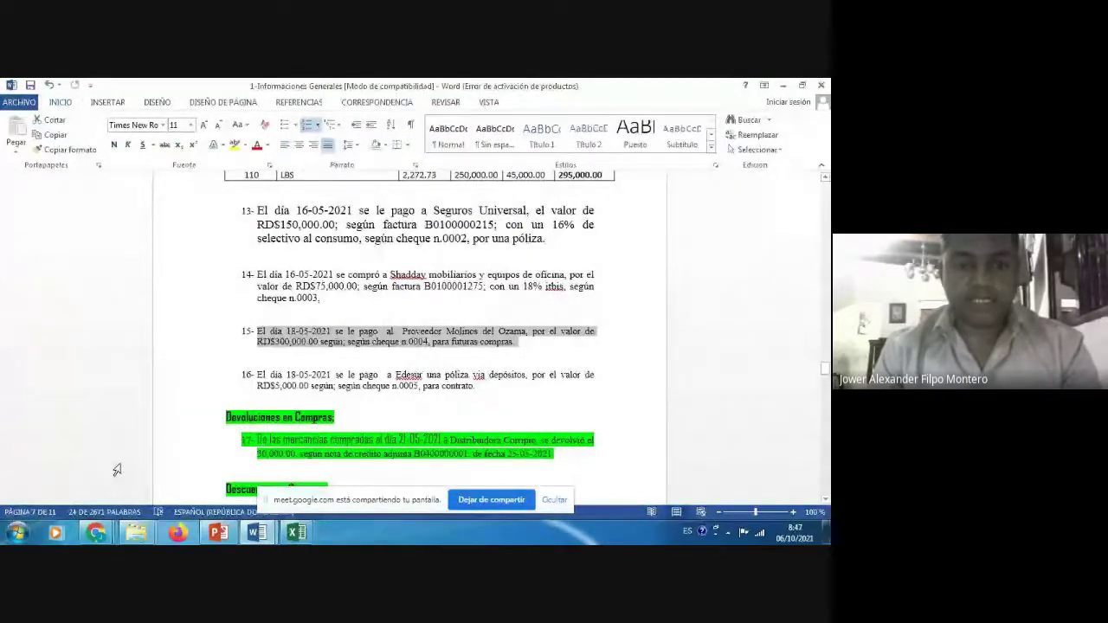
pyautogui.hotkey('alt', 'Tab')
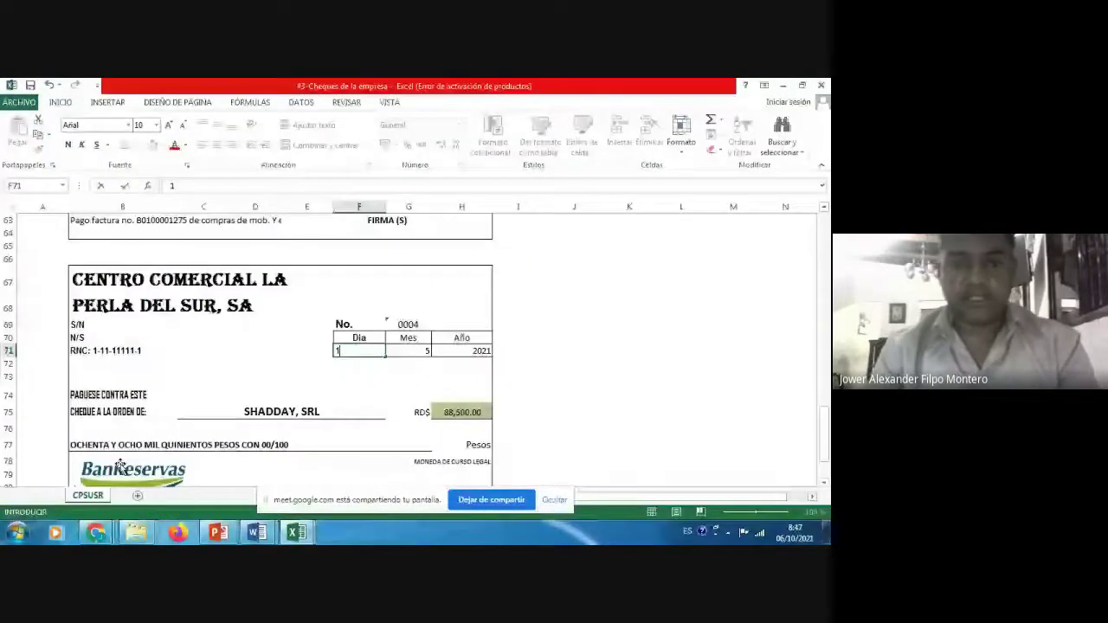
pyautogui.write('18')
# - Set the RD$ amount of check 0004 to 300000
pyautogui.click(403, 412)
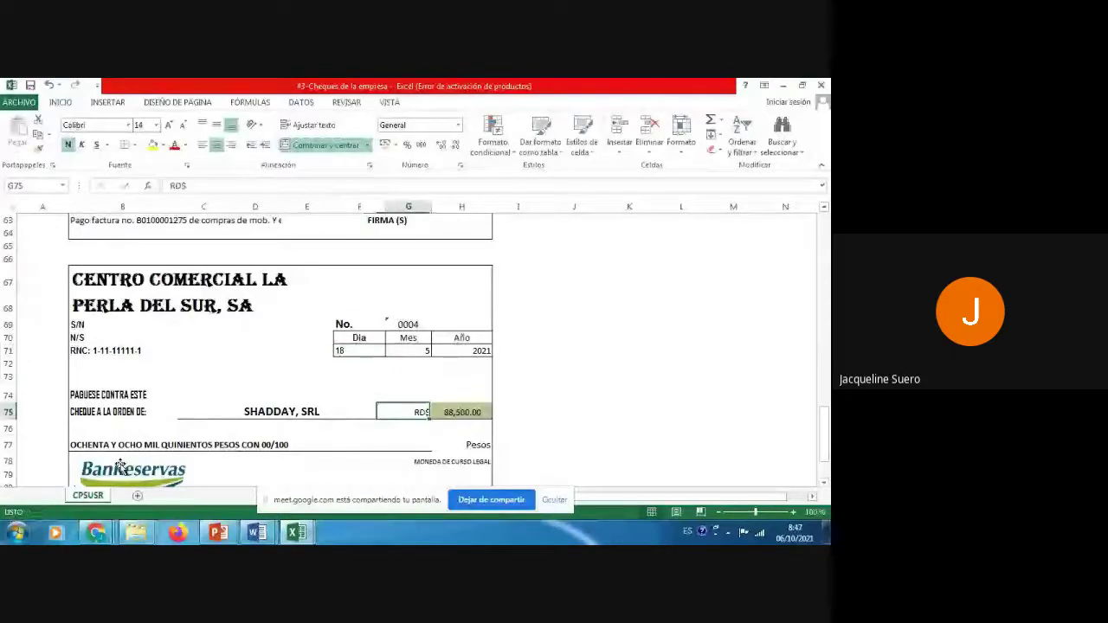
pyautogui.press('Right')
pyautogui.write('300,00')
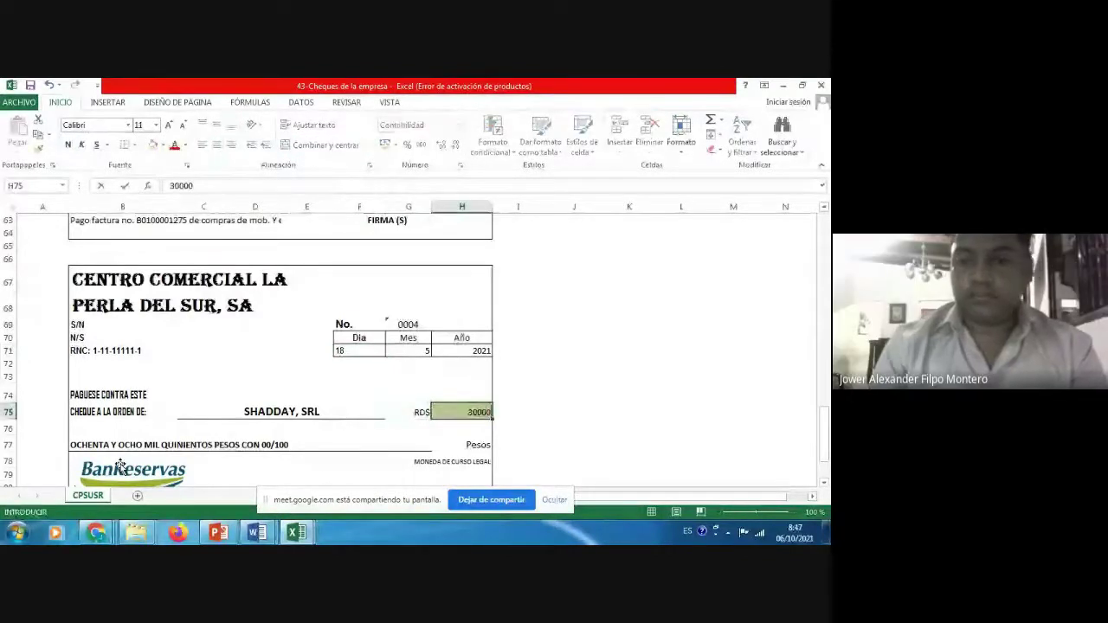
pyautogui.write('0')
# - Make check 0004 payable to MOLINOS DEL OZAMA
pyautogui.press('Left')
pyautogui.press('Left')
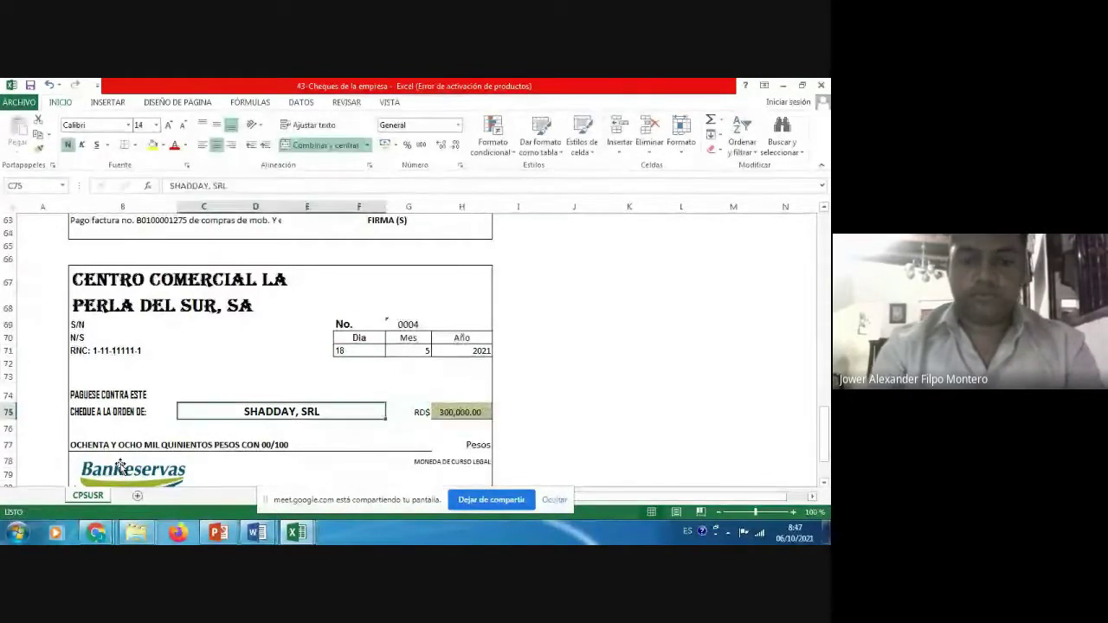
pyautogui.write('MOI')
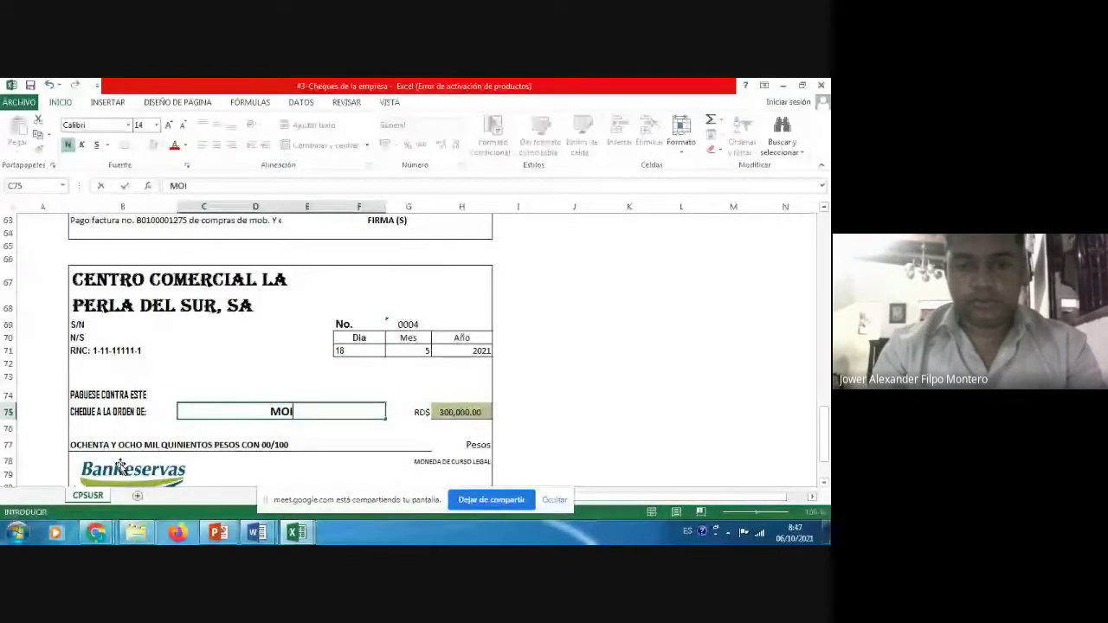
pyautogui.write('INOS DEL OZAMA')
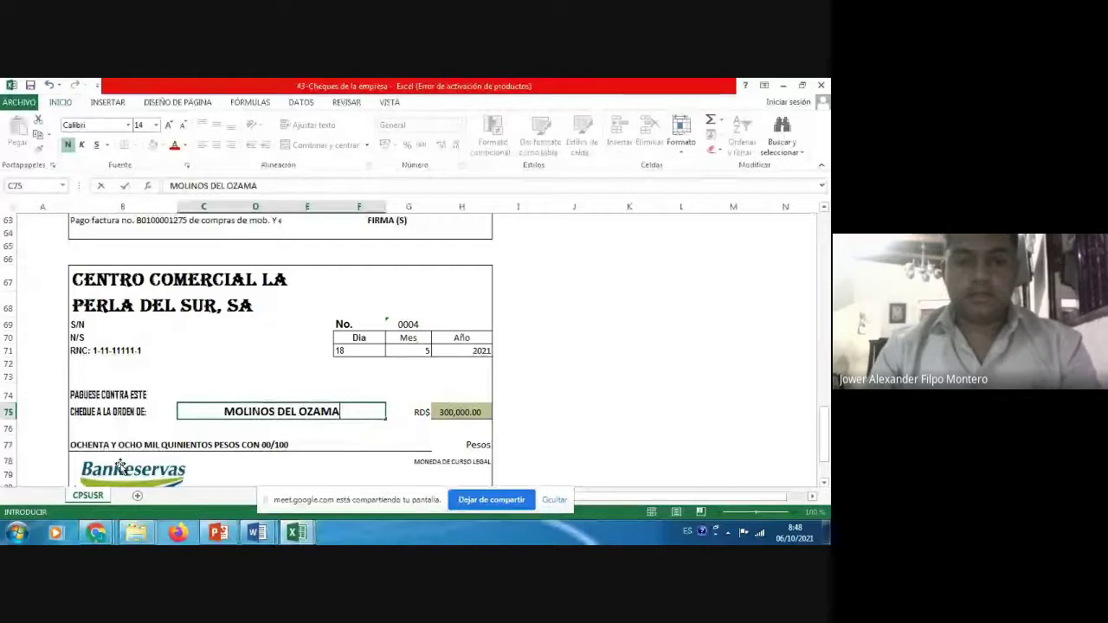
pyautogui.press('Return')
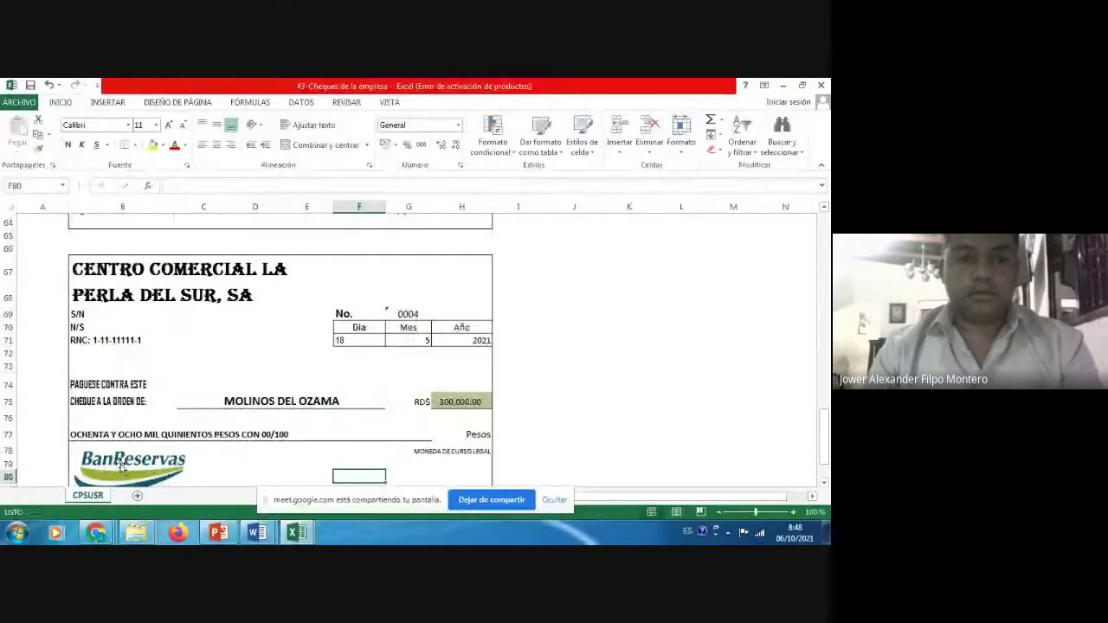
# - Change the amount in words on check 0004 to TRESCIENTOS MIL PESOS CON 00/100
pyautogui.scroll(-2, 122, 468)
pyautogui.press('Up')
pyautogui.press('Left')
pyautogui.press('Up')
pyautogui.press('Up')
pyautogui.press('Home')
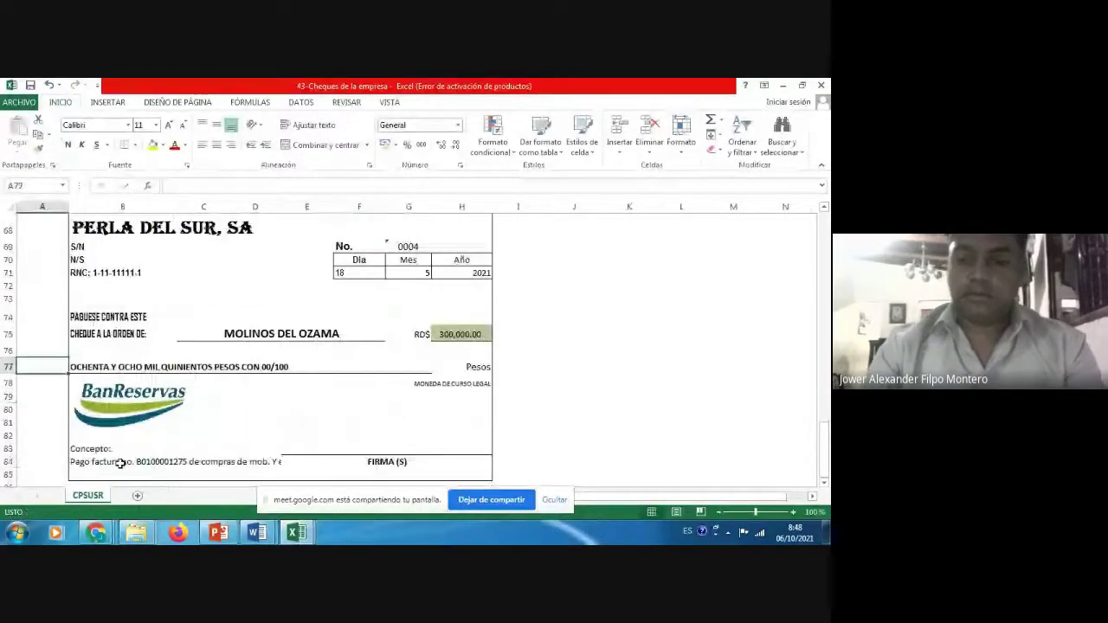
pyautogui.press('Right')
pyautogui.press('F2')
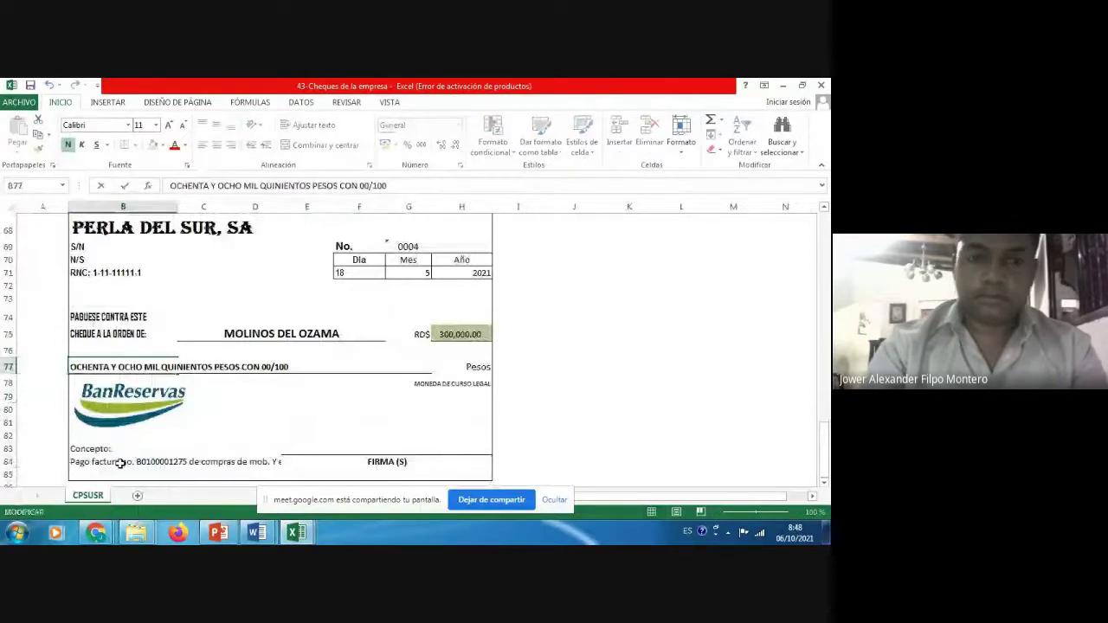
pyautogui.press('Delete')
pyautogui.press('Delete')
pyautogui.press('Delete')
pyautogui.press('Delete')
pyautogui.press('Delete')
pyautogui.press('Delete')
pyautogui.press('Delete')
pyautogui.press('Delete')
pyautogui.press('Delete')
pyautogui.press('Delete')
pyautogui.press('Delete')
pyautogui.press('Delete')
pyautogui.press('Delete')
pyautogui.press('Delete')
pyautogui.press('Delete')
pyautogui.press('Delete')
pyautogui.press('Delete')
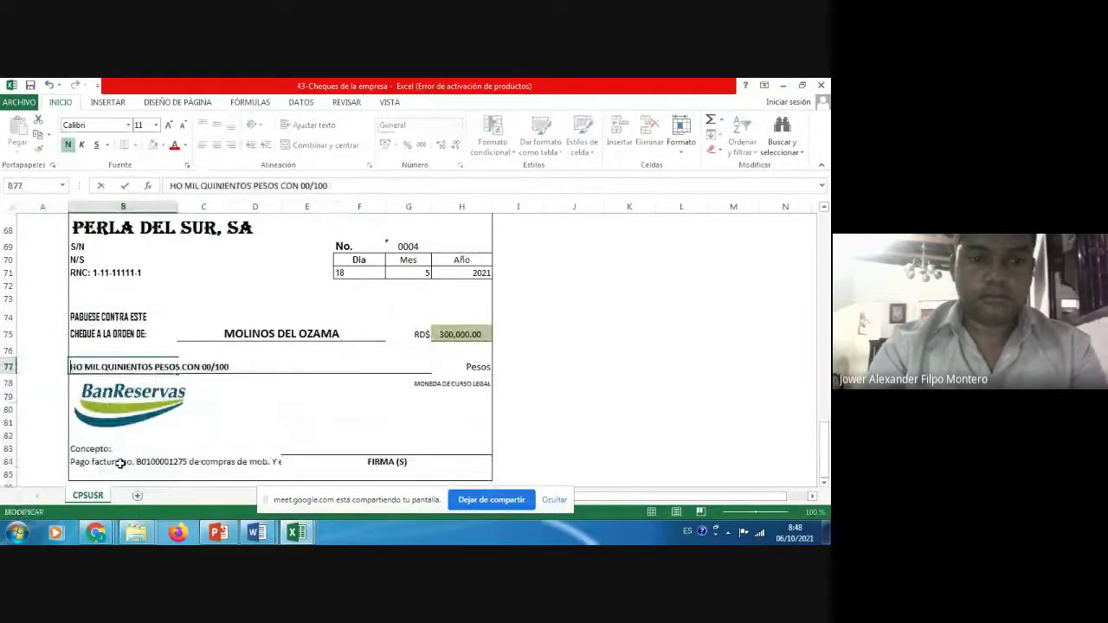
pyautogui.press('Delete')
pyautogui.press('Delete')
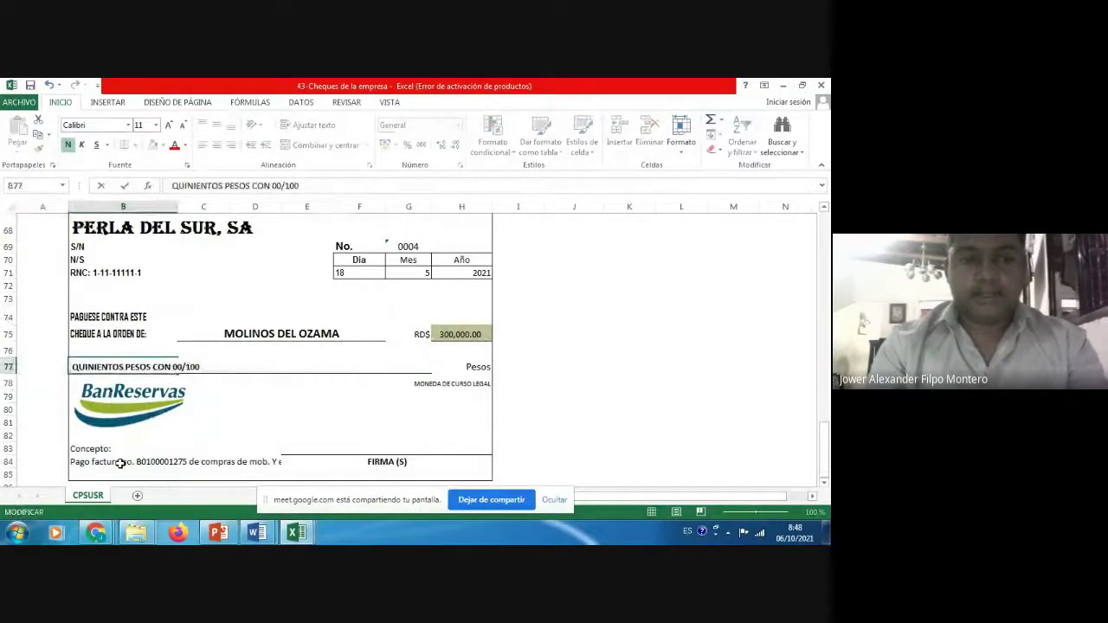
pyautogui.write('TRESCIUEN')
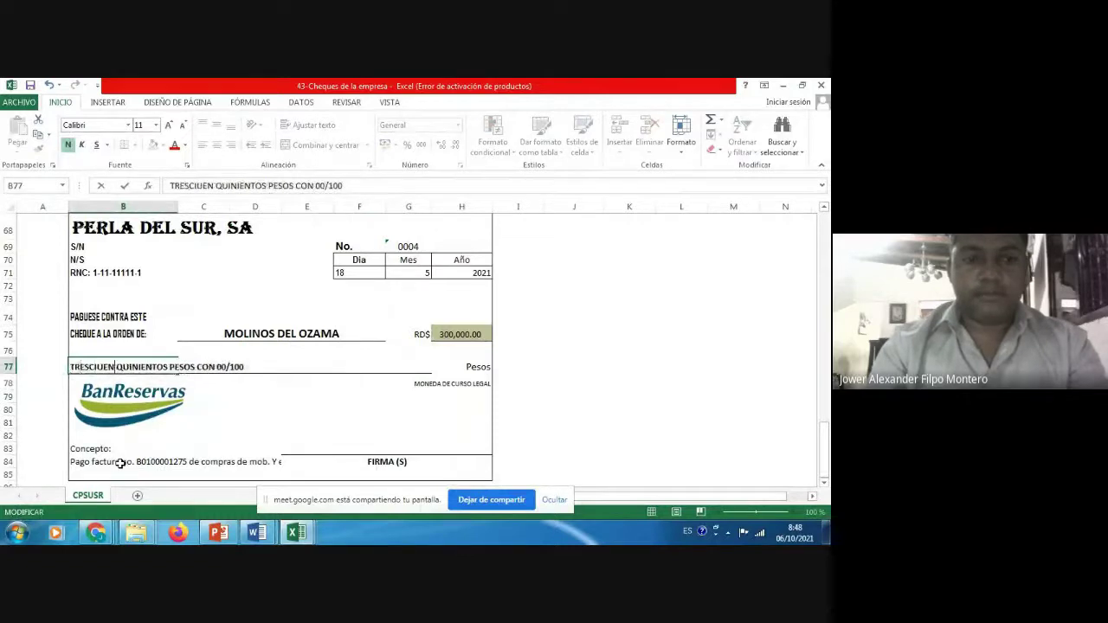
pyautogui.press('BackSpace')
pyautogui.press('BackSpace')
pyautogui.press('BackSpace')
pyautogui.press('BackSpace')
pyautogui.write('ENTOS MIL QUINIENTOS')
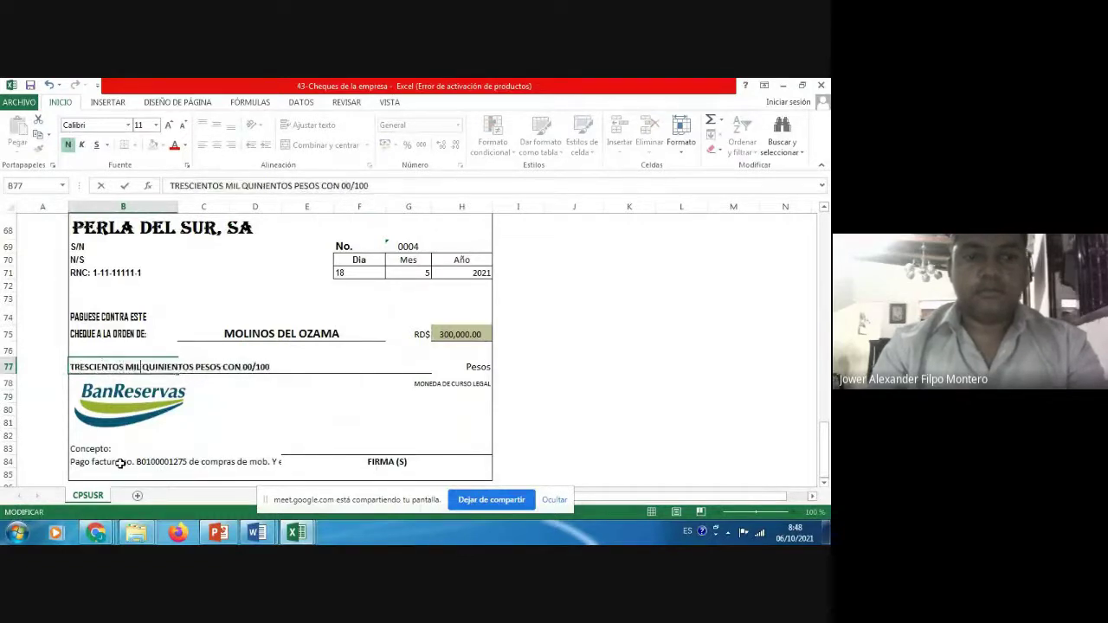
pyautogui.press('BackSpace')
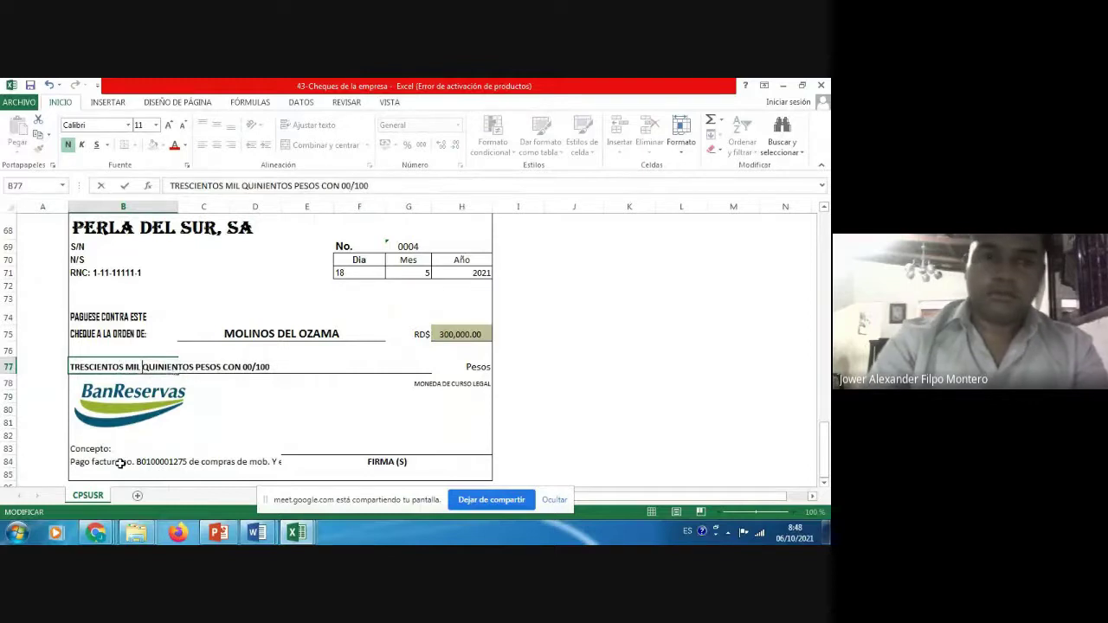
pyautogui.press('Delete')
pyautogui.press('Delete')
pyautogui.press('Delete')
pyautogui.press('Delete')
pyautogui.press('Delete')
pyautogui.press('Delete')
pyautogui.press('Delete')
pyautogui.press('Delete')
pyautogui.press('Delete')
pyautogui.press('Delete')
pyautogui.press('Delete')
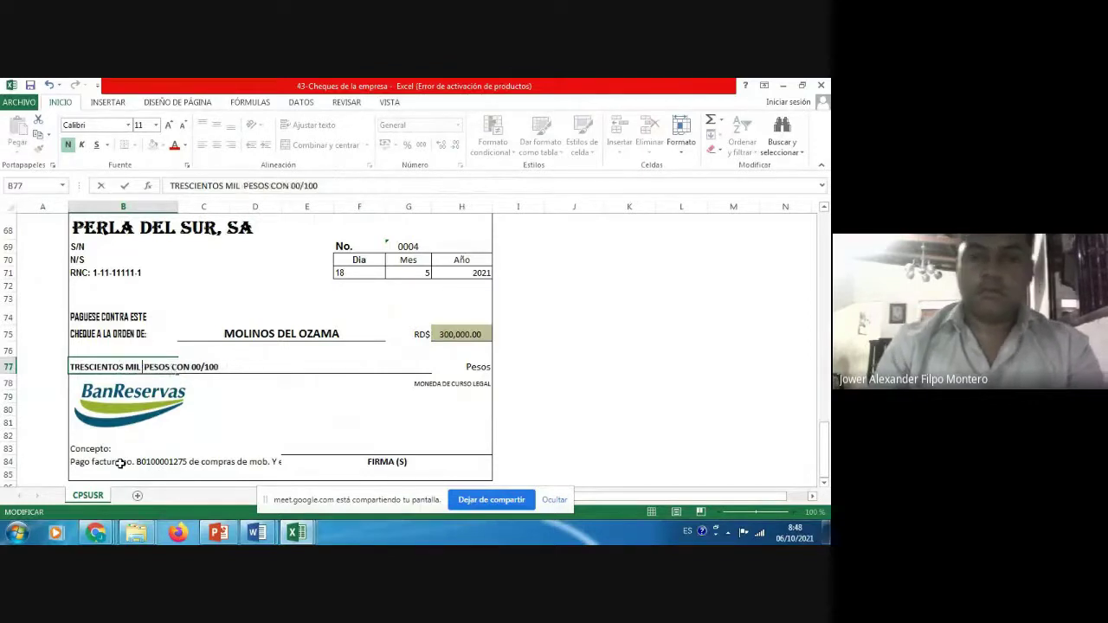
pyautogui.press('Return')
# - Change the Concepto text of check 0004 to "Pago A FUTURAS COMPRAS"
pyautogui.press('Return')
pyautogui.press('Return')
pyautogui.press('Return')
pyautogui.press('Return')
pyautogui.press('Return')
pyautogui.press('Return')
pyautogui.press('Return')
pyautogui.press('Return')
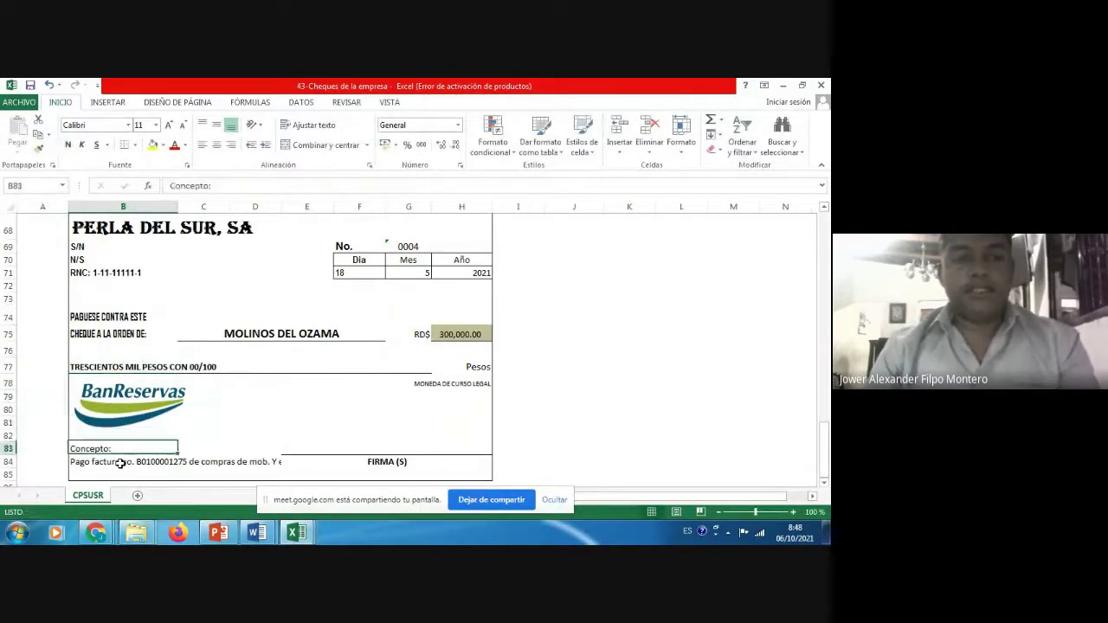
pyautogui.press('Up')
pyautogui.press('Up')
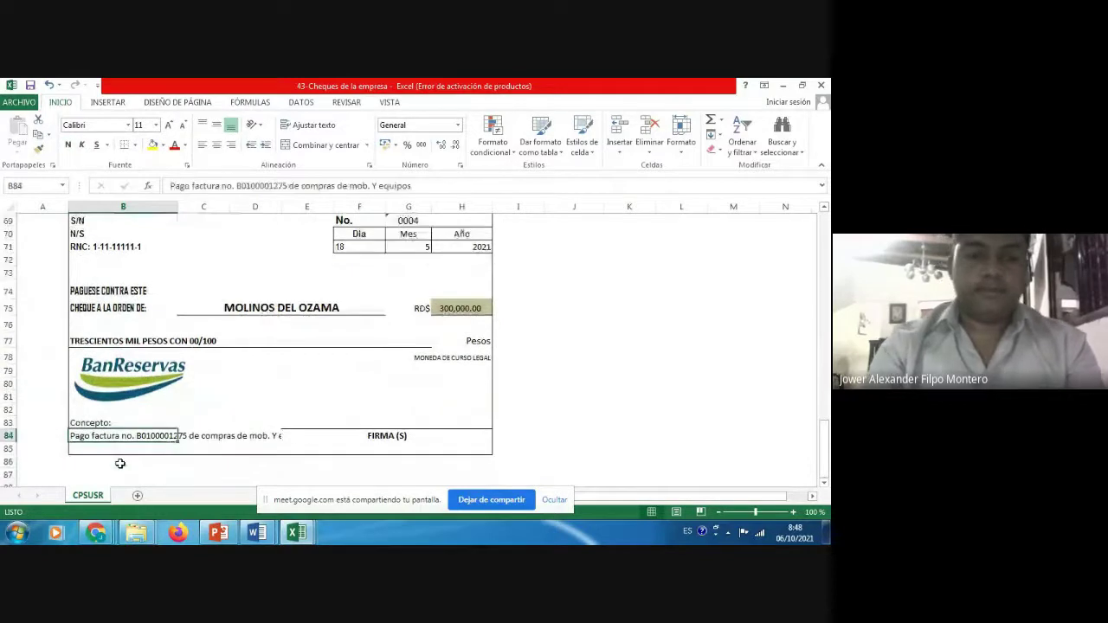
pyautogui.press('F2')
pyautogui.press('BackSpace')
pyautogui.press('BackSpace')
pyautogui.press('BackSpace')
pyautogui.press('BackSpace')
pyautogui.press('BackSpace')
pyautogui.press('BackSpace')
pyautogui.press('BackSpace')
pyautogui.press('BackSpace')
pyautogui.press('BackSpace')
pyautogui.press('BackSpace')
pyautogui.press('BackSpace')
pyautogui.press('BackSpace')
pyautogui.press('BackSpace')
pyautogui.press('BackSpace')
pyautogui.press('BackSpace')
pyautogui.press('BackSpace')
pyautogui.press('BackSpace')
pyautogui.press('BackSpace')
pyautogui.press('BackSpace')
pyautogui.press('BackSpace')
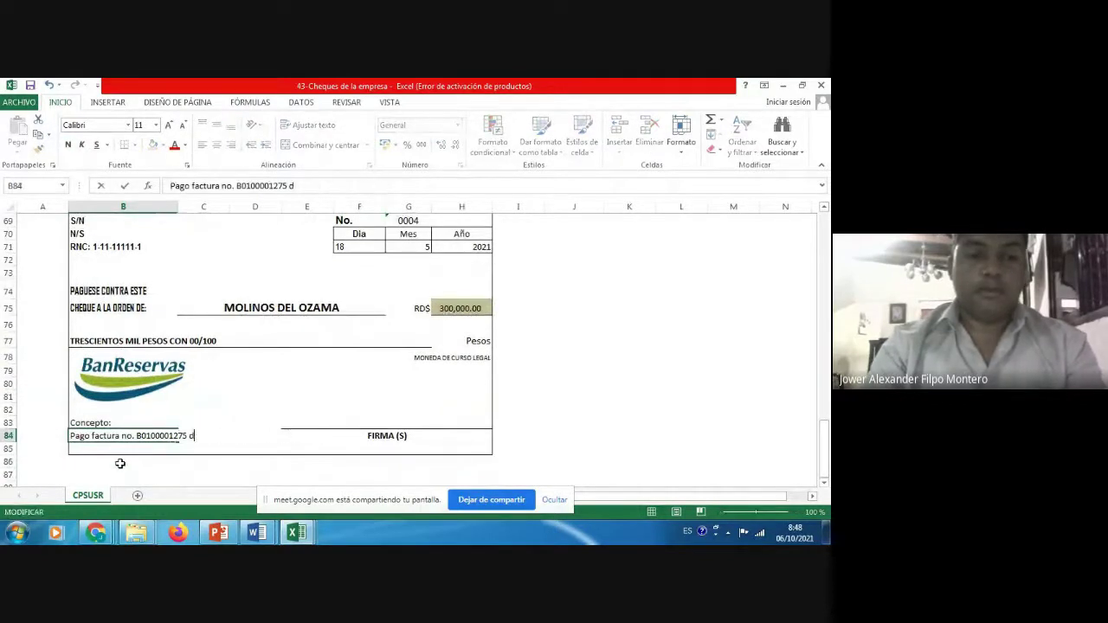
pyautogui.press('BackSpace')
pyautogui.press('BackSpace')
pyautogui.press('BackSpace')
pyautogui.press('BackSpace')
pyautogui.press('BackSpace')
pyautogui.press('BackSpace')
pyautogui.press('BackSpace')
pyautogui.press('BackSpace')
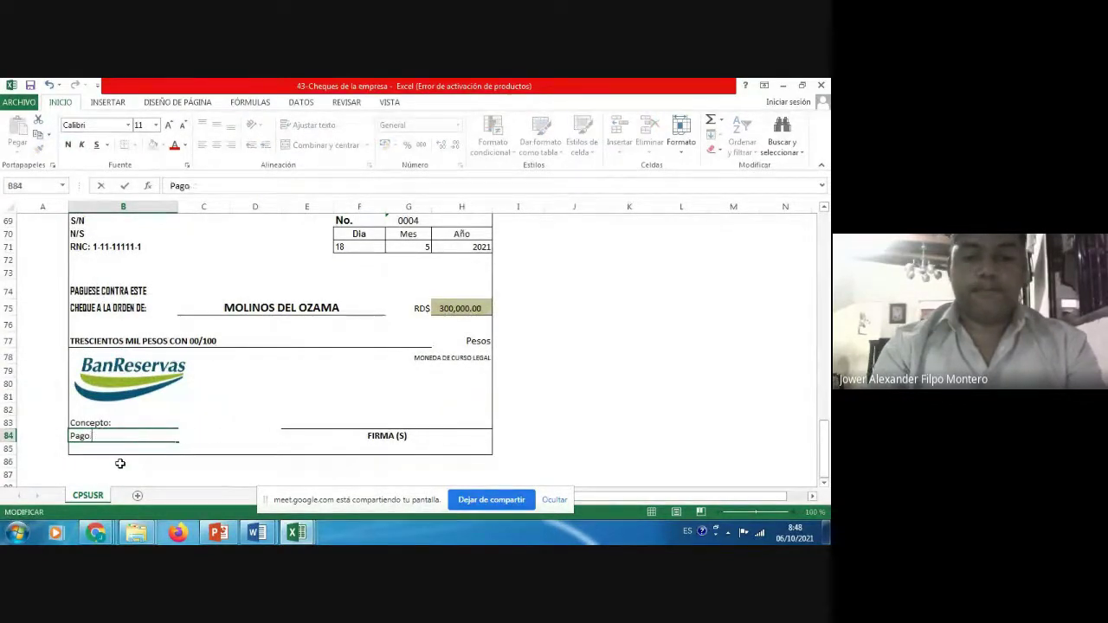
pyautogui.write('A FUTU')
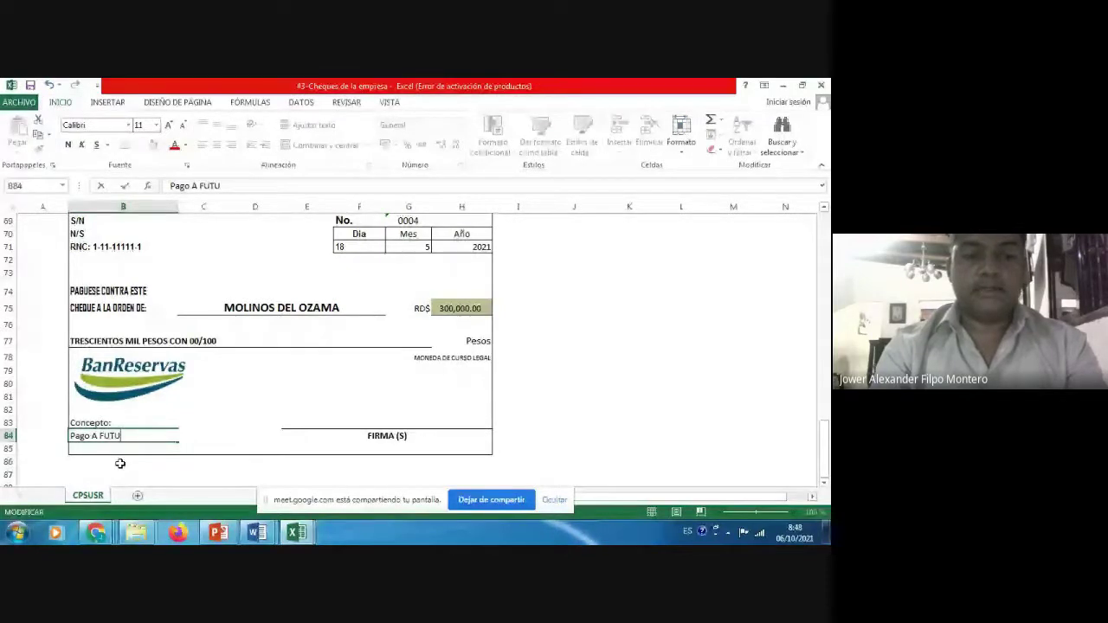
pyautogui.write('RR')
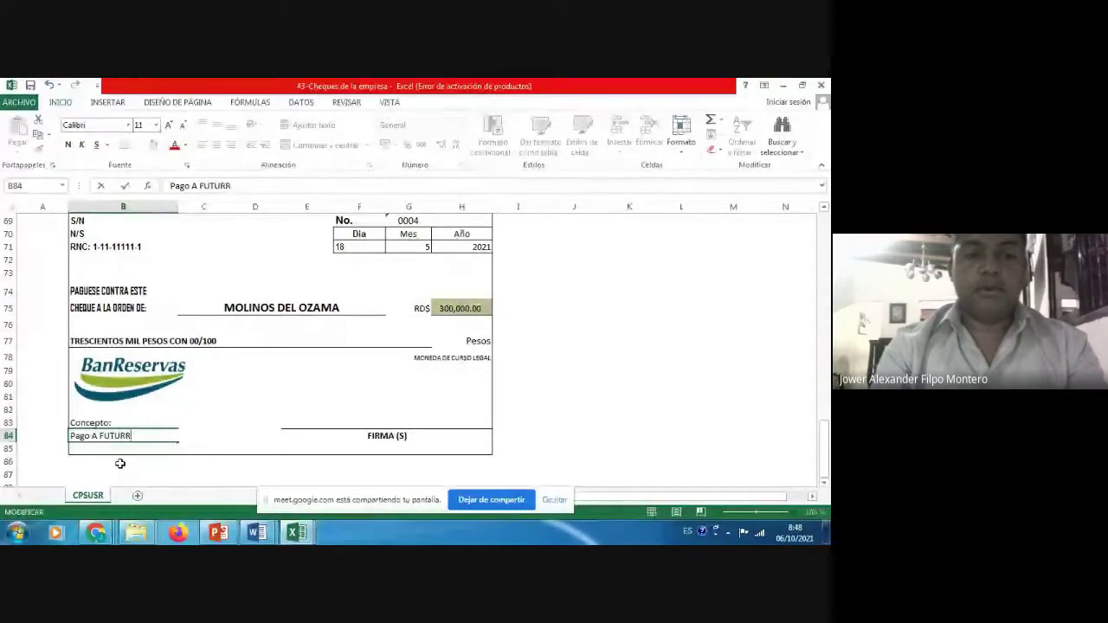
pyautogui.press('BackSpace')
pyautogui.write('AS COMPRAS')
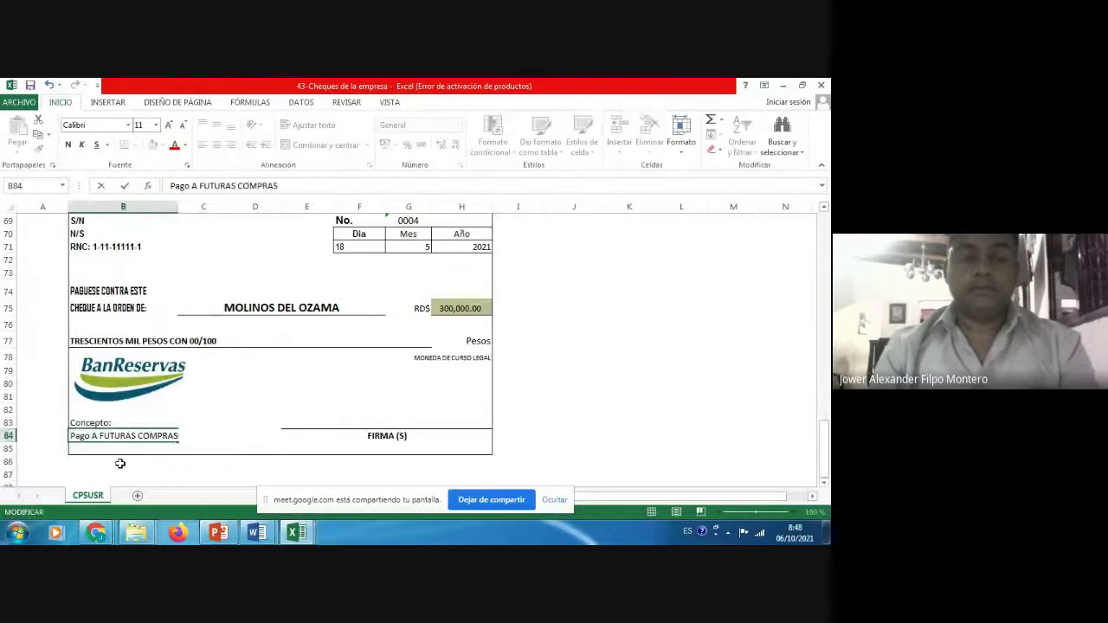
pyautogui.press('Return')
pyautogui.press('Up')
pyautogui.press('Up')
pyautogui.press('Right')
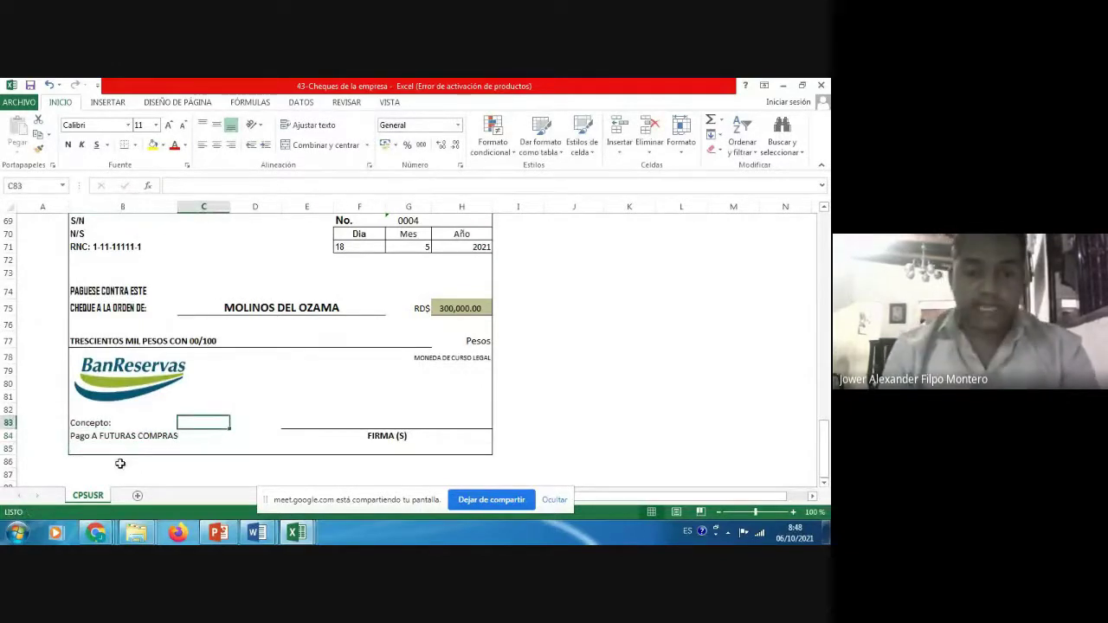
# - Switch to the 11-Diario de Desembolso workbook and enter the date 18-05-21 in the first empty journal row
pyautogui.click(296, 531)
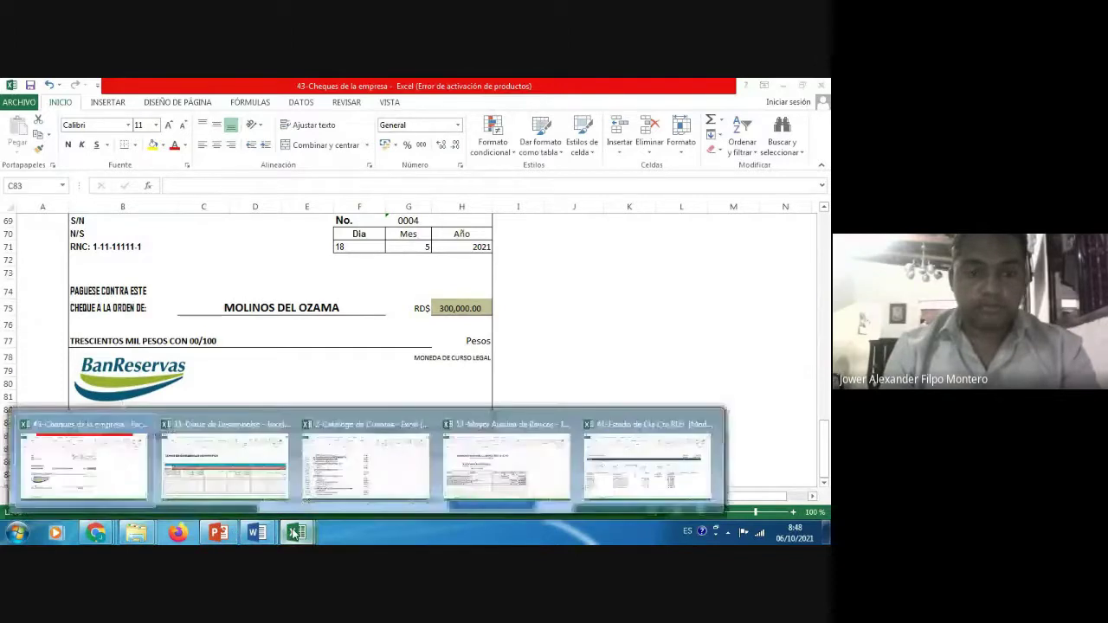
pyautogui.click(251, 476)
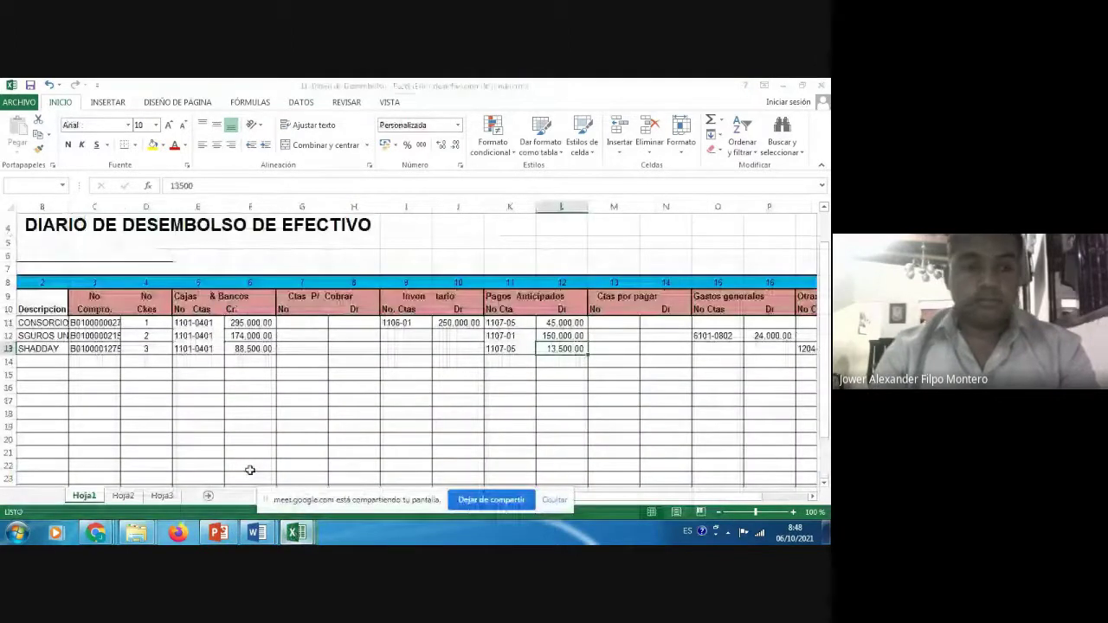
pyautogui.click(47, 363)
pyautogui.press('Left')
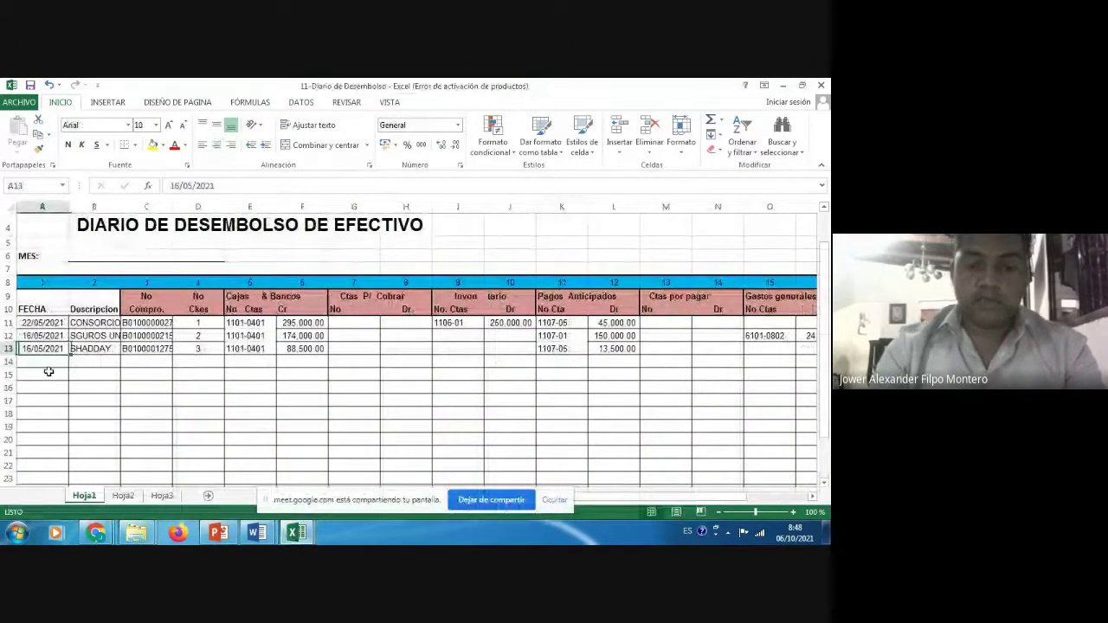
pyautogui.write('18-05-21')
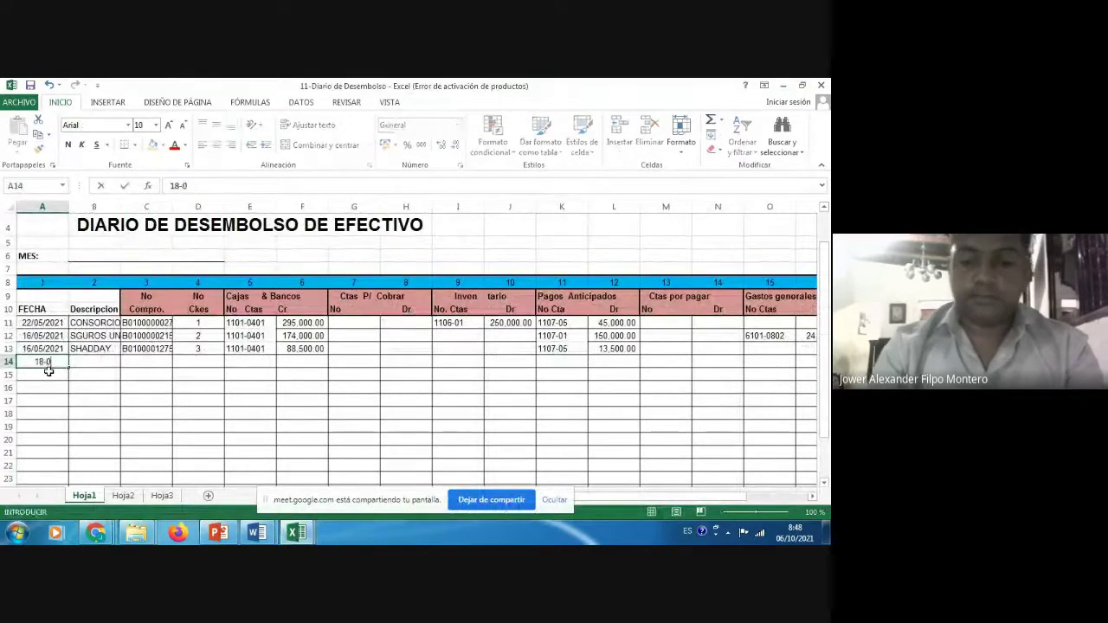
pyautogui.hotkey('ctrl', 'Return')
pyautogui.press('Tab')
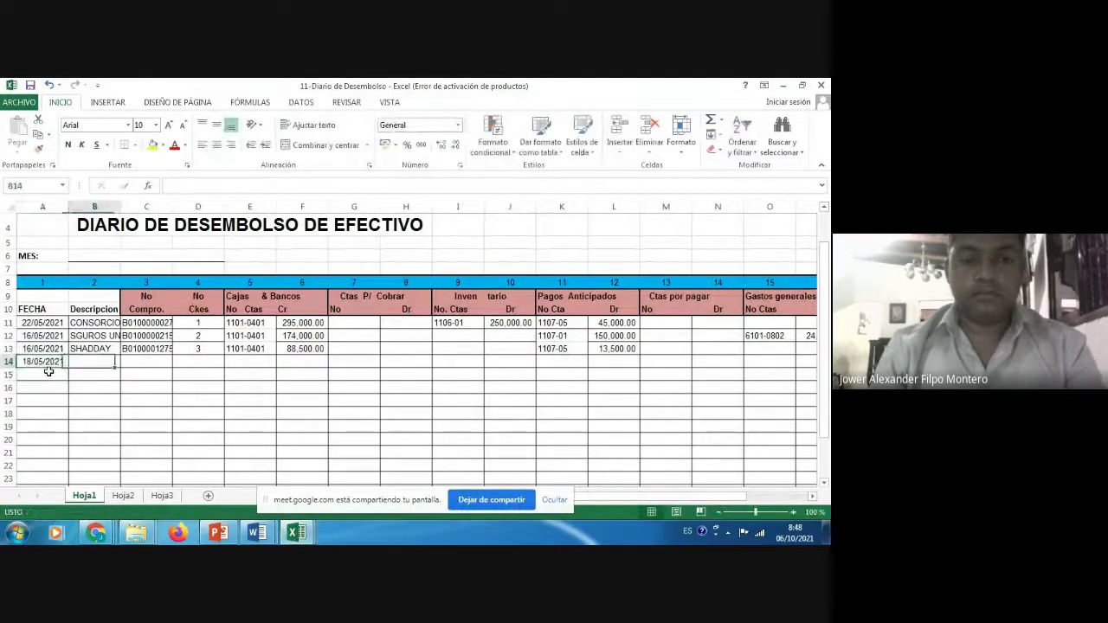
# - Enter MOLINOS DEL OZAMA as the description and 4 as the check number in the new journal row
pyautogui.write('M')
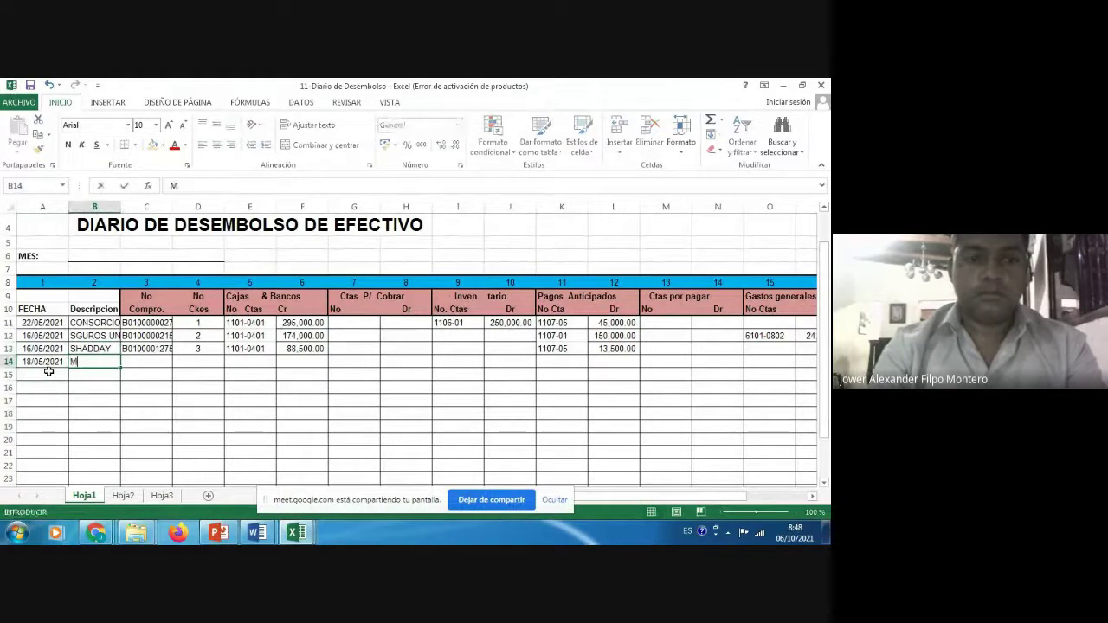
pyautogui.write('OLINOS DEL OZAMA')
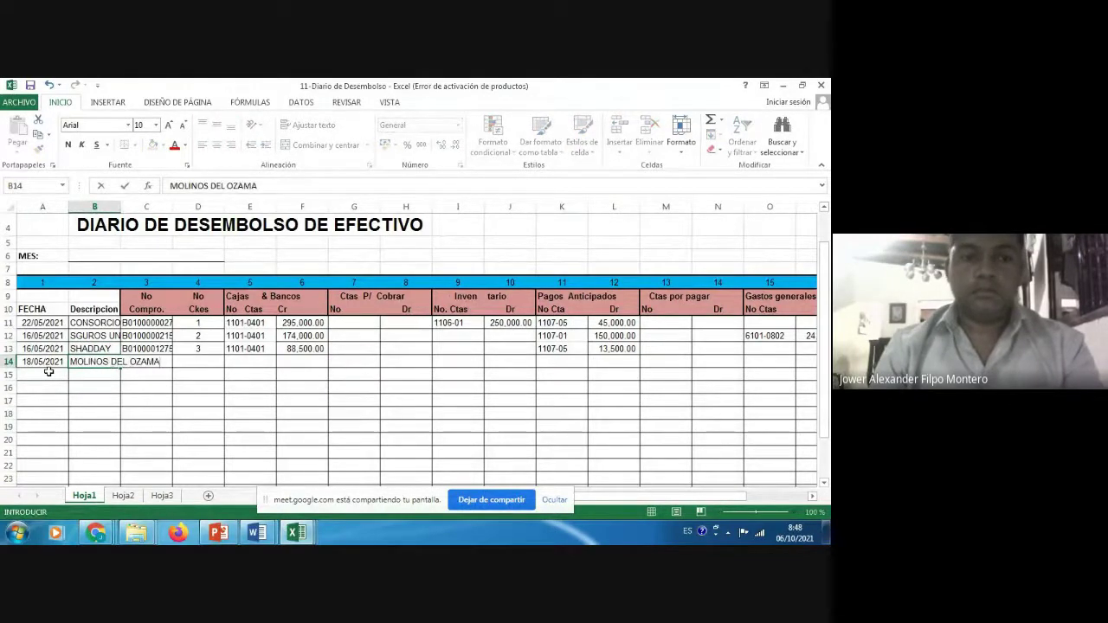
pyautogui.press('Return')
pyautogui.press('Up')
pyautogui.press('Right')
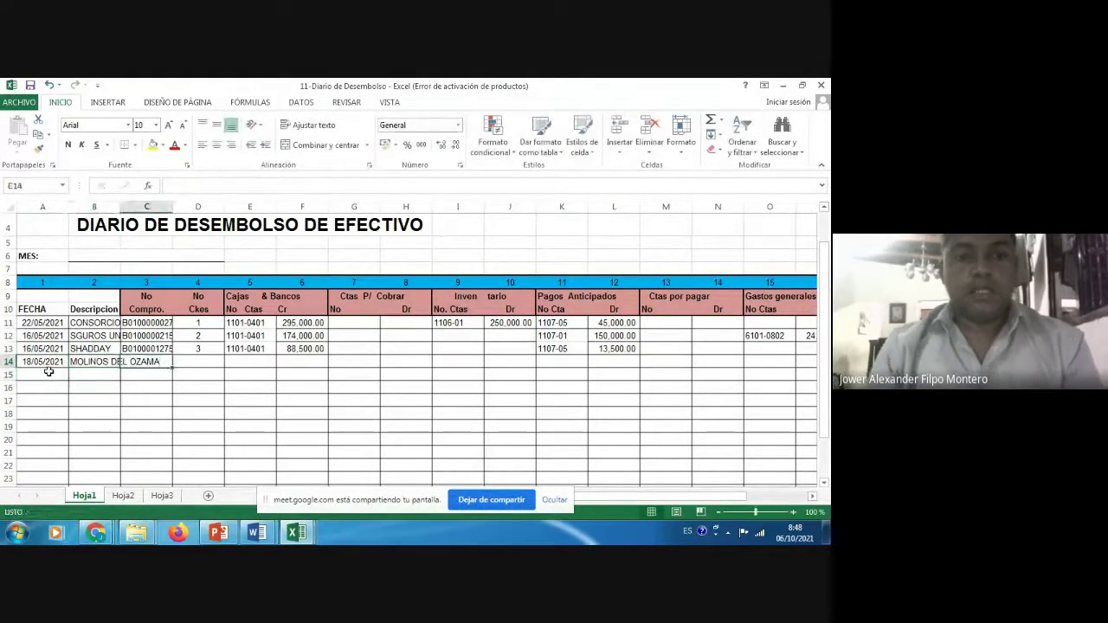
pyautogui.press('Right')
pyautogui.write('4')
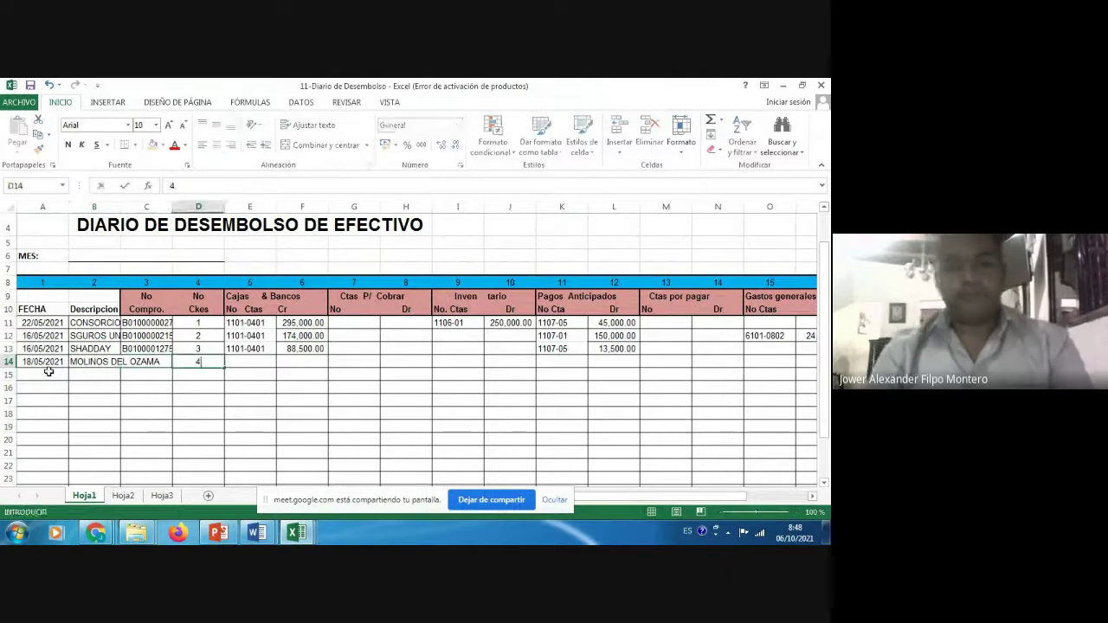
# - Copy the Cajas & Bancos account code 1101-0401 from the row above into check 4's row and credit it with 300000
pyautogui.press('Right')
pyautogui.press('Up')
pyautogui.hotkey('ctrl', 'c')
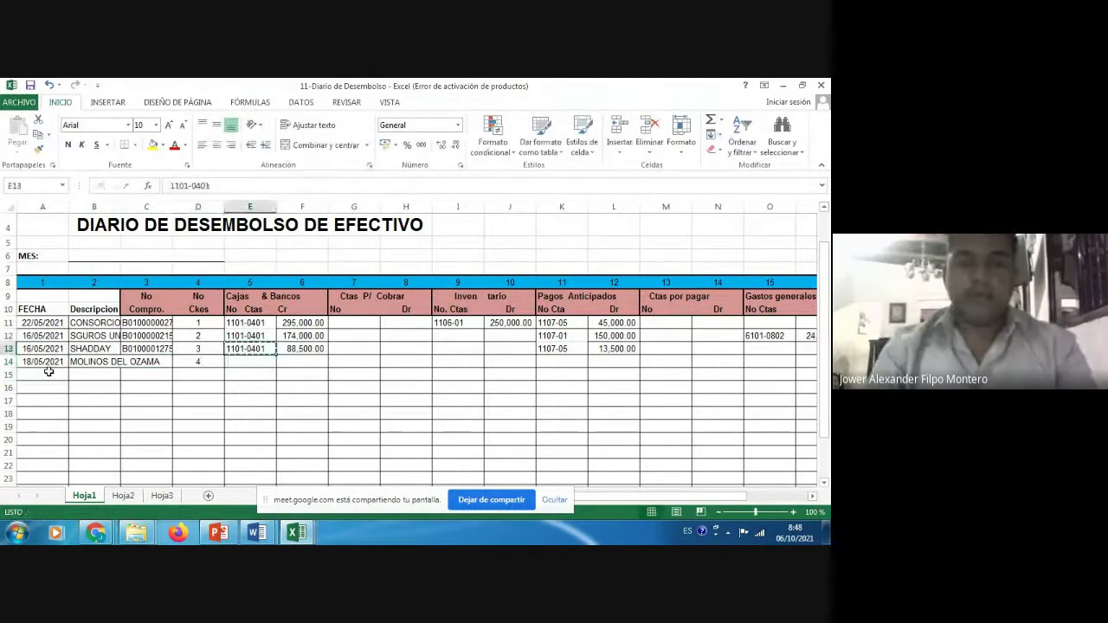
pyautogui.press('Down')
pyautogui.press('Return')
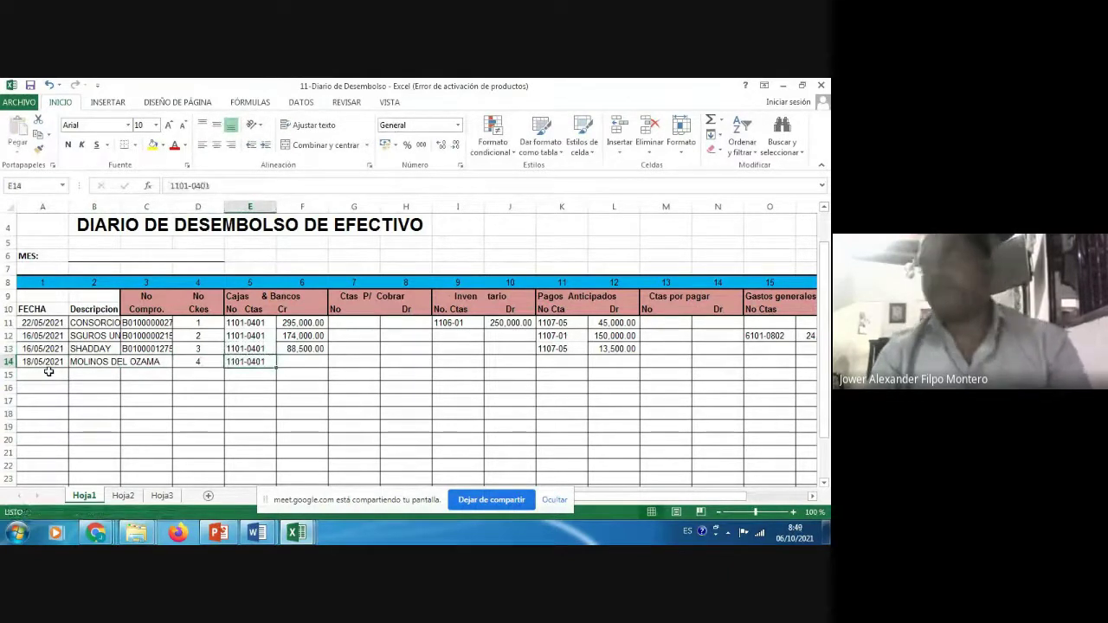
pyautogui.press('Right')
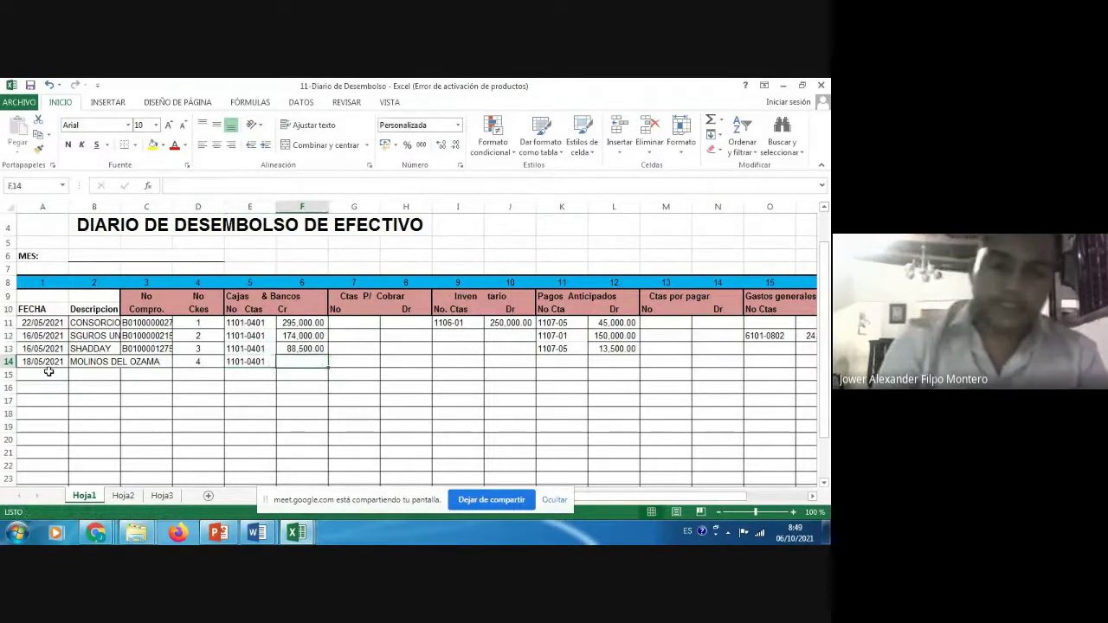
pyautogui.write('300000')
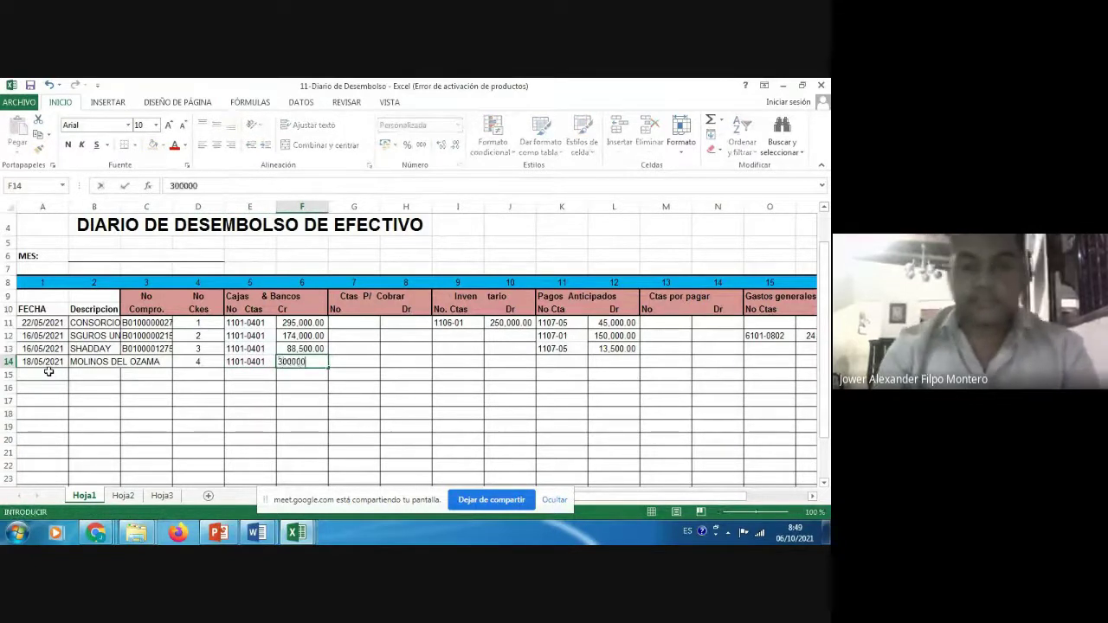
pyautogui.hotkey('ctrl', 'Return')
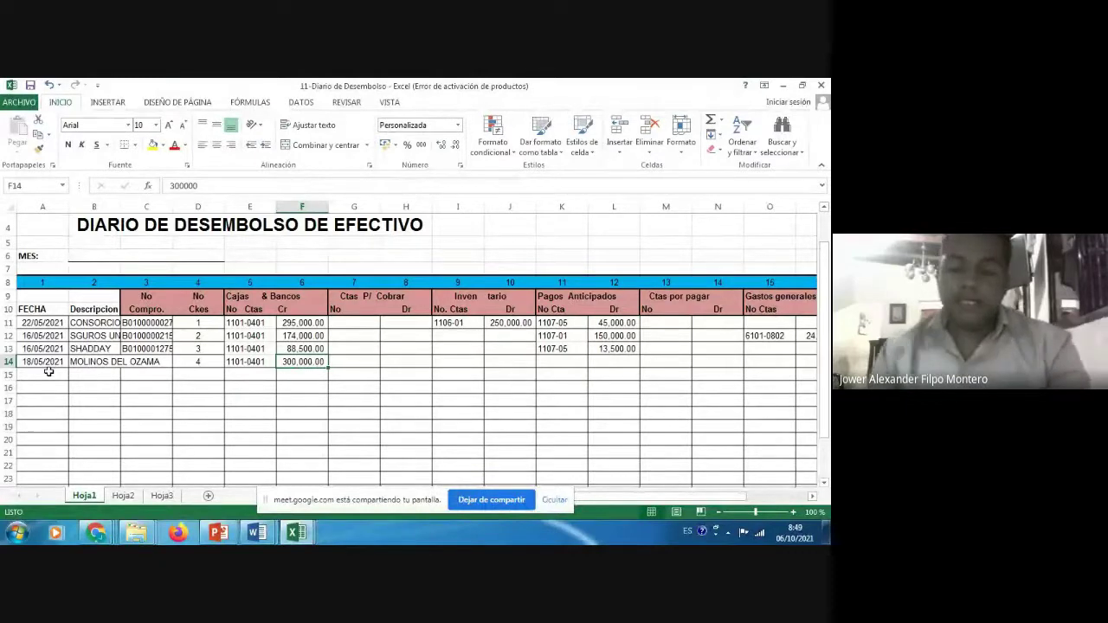
# - Select the empty Pagos Anticipados account cell in check 4's journal row and switch to the 2-Catalogo de Cuentas workbook
pyautogui.press('Right')
pyautogui.press('Right')
pyautogui.press('Right')
pyautogui.press('Right')
pyautogui.press('Right')
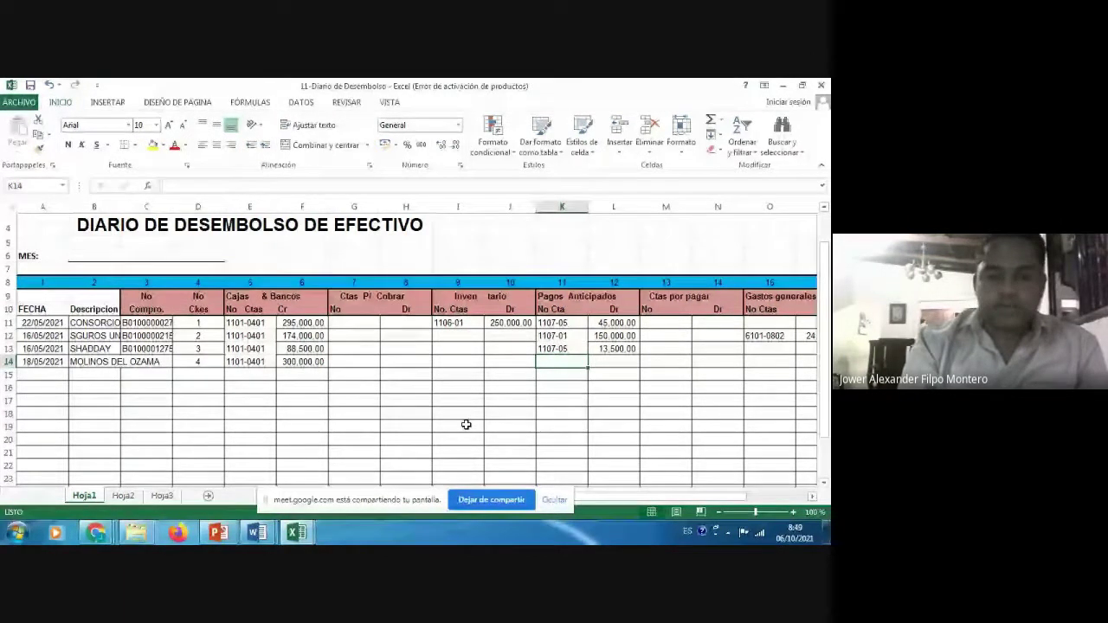
pyautogui.moveTo(297, 534)
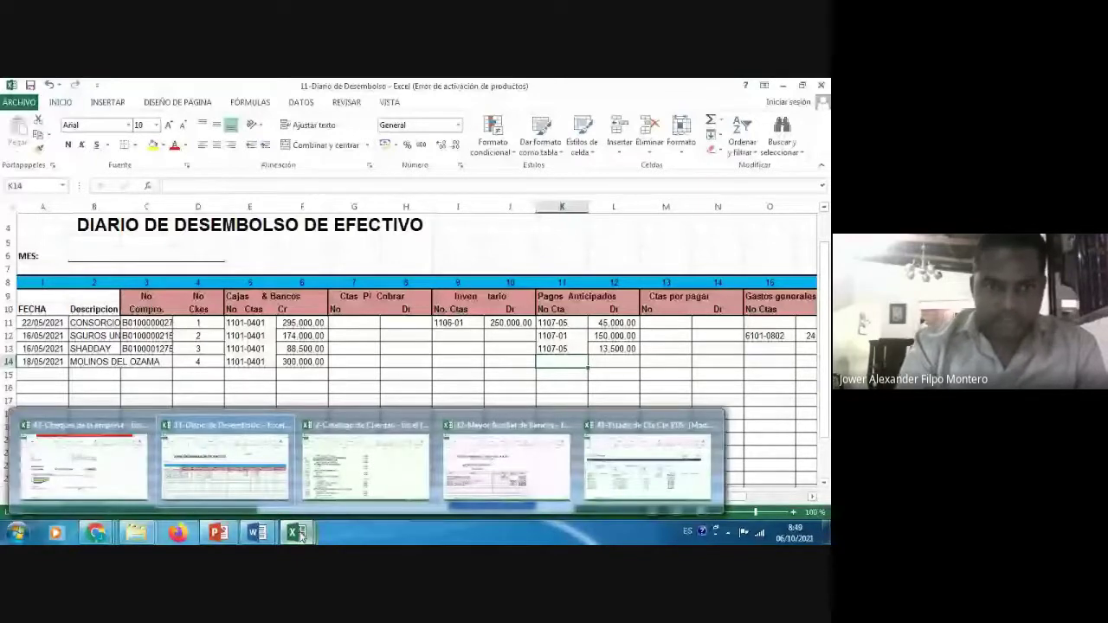
pyautogui.click(366, 463)
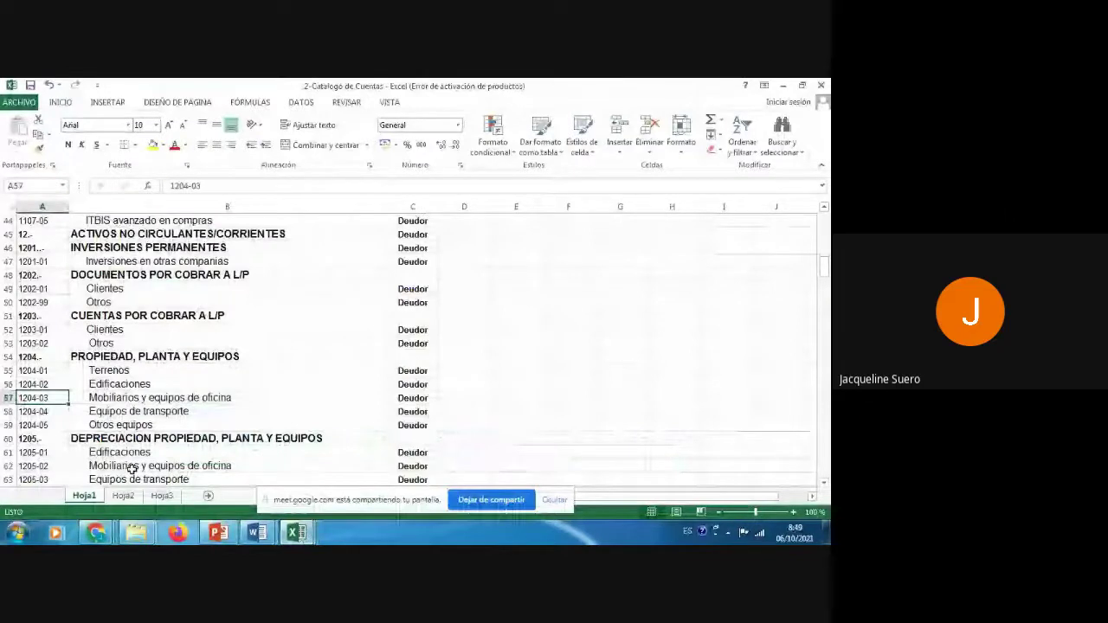
# - Examine the accounts under 1107 PAGOS ANTICIPADOS in the catalog for one that fits the advance payment for future purchases
pyautogui.press('Up')
pyautogui.press('Up')
pyautogui.press('Up')
pyautogui.press('Up')
pyautogui.press('Up')
pyautogui.press('Up')
pyautogui.press('Up')
pyautogui.press('Up')
pyautogui.press('Up')
pyautogui.press('Up')
pyautogui.press('Up')
pyautogui.press('Up')
pyautogui.press('Up')
pyautogui.press('Up')
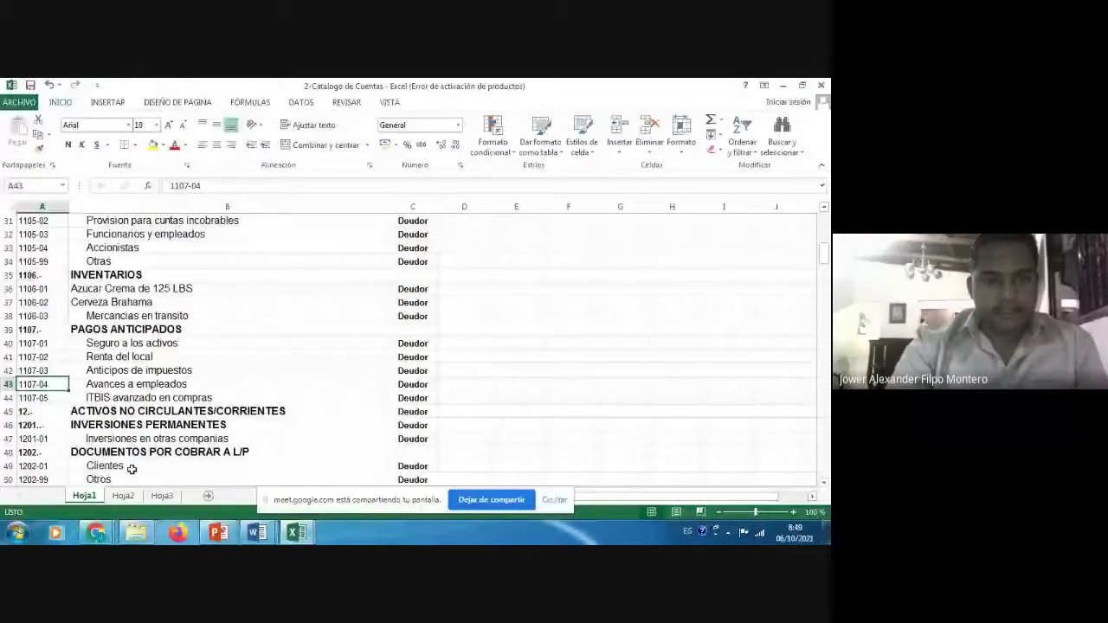
pyautogui.press('Up')
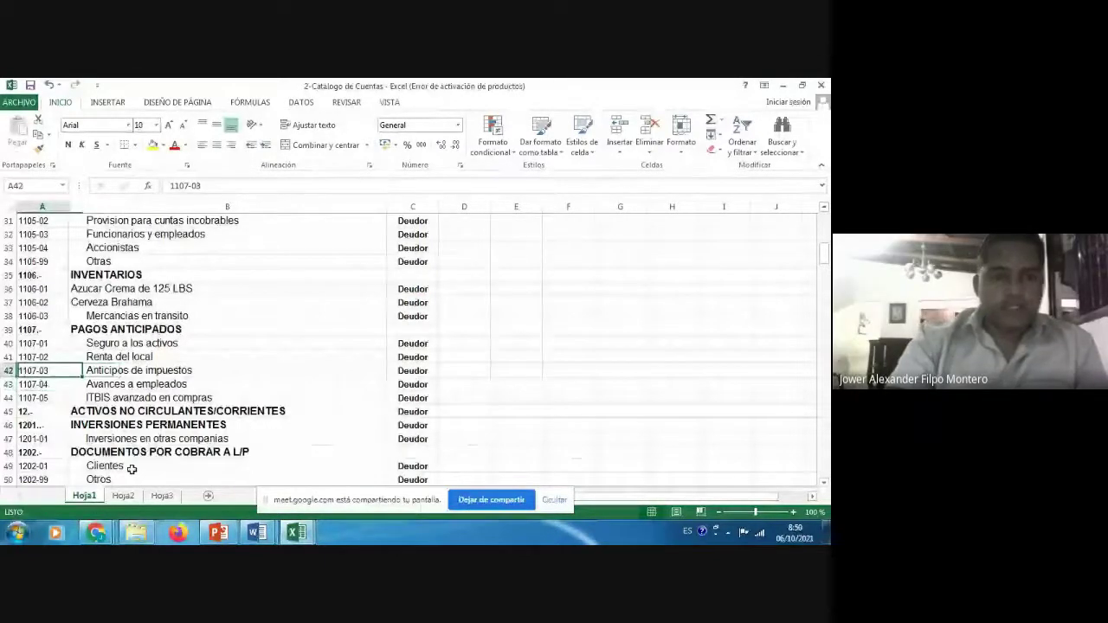
pyautogui.press('Down')
pyautogui.press('Down')
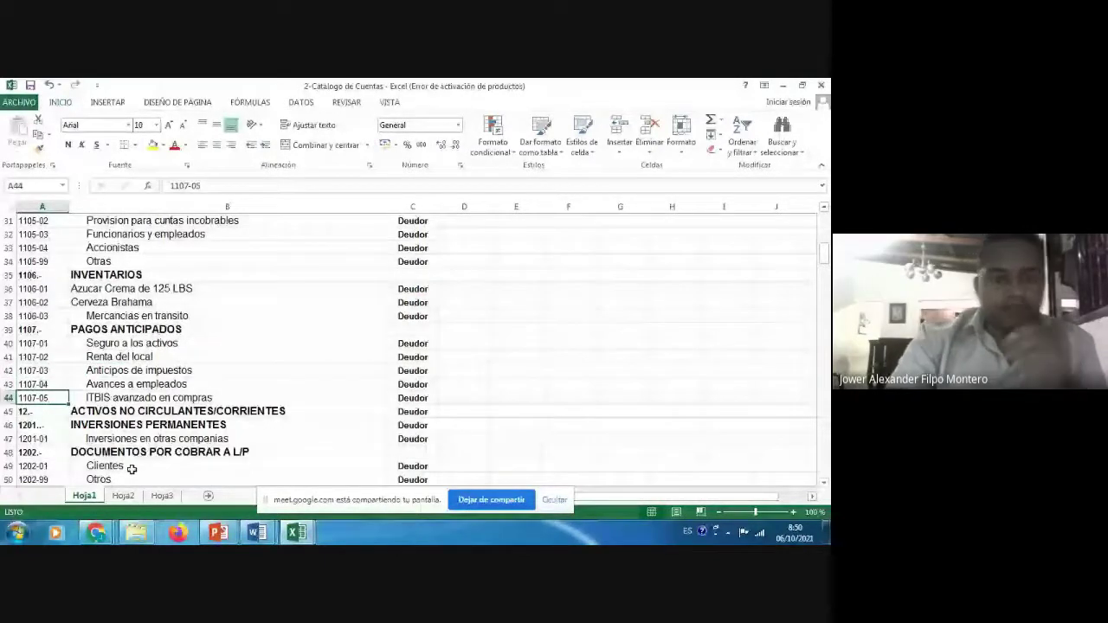
pyautogui.press('Up')
pyautogui.press('Up')
pyautogui.press('Up')
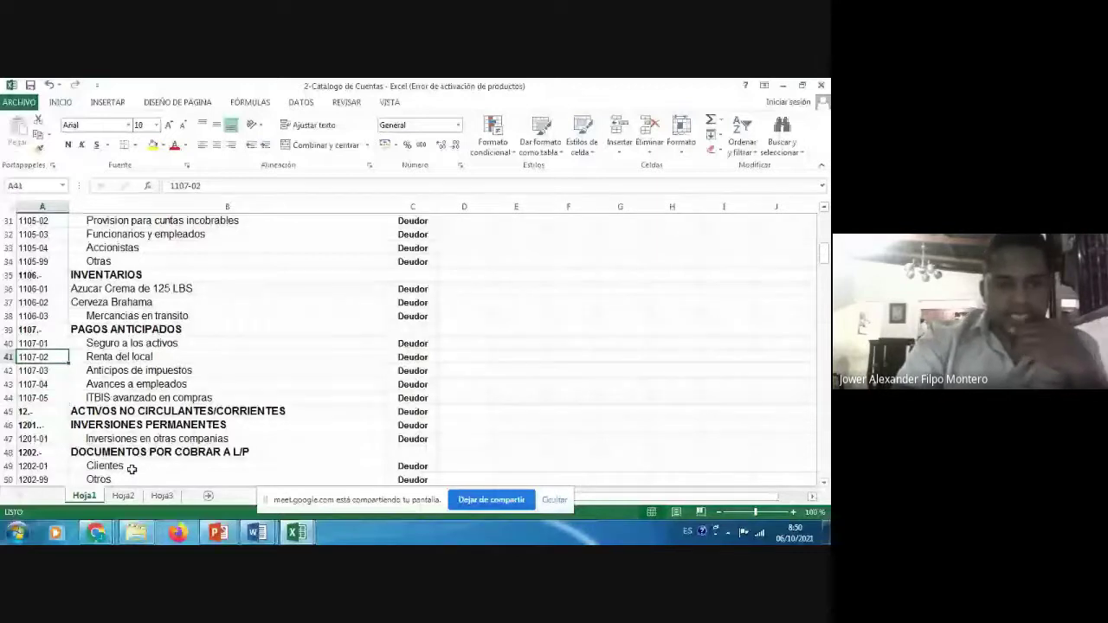
pyautogui.press('Up')
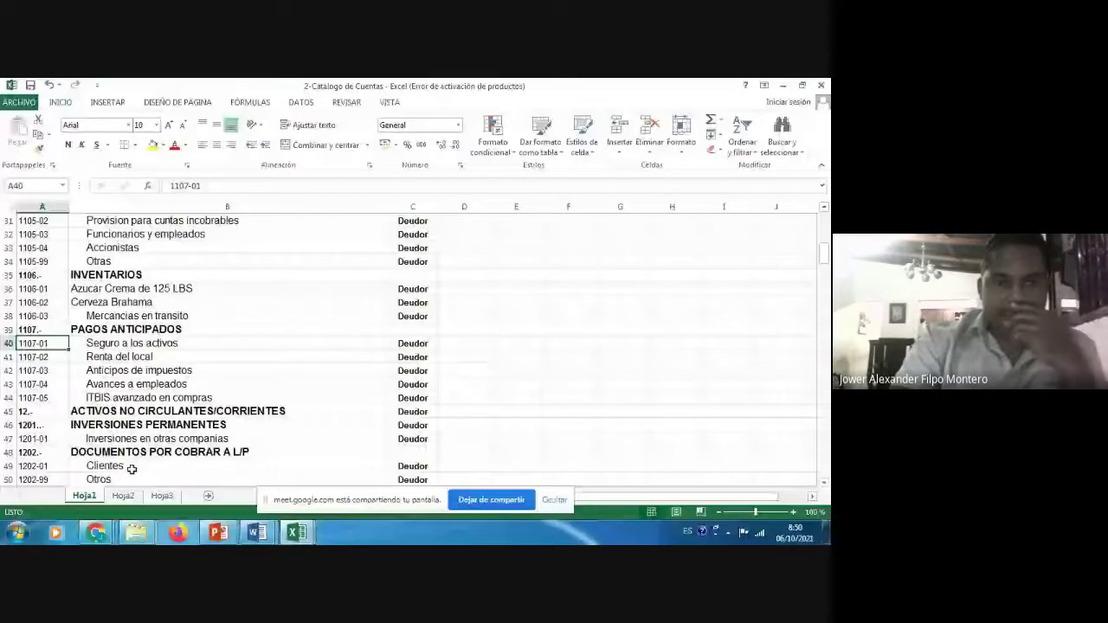
pyautogui.press('Down')
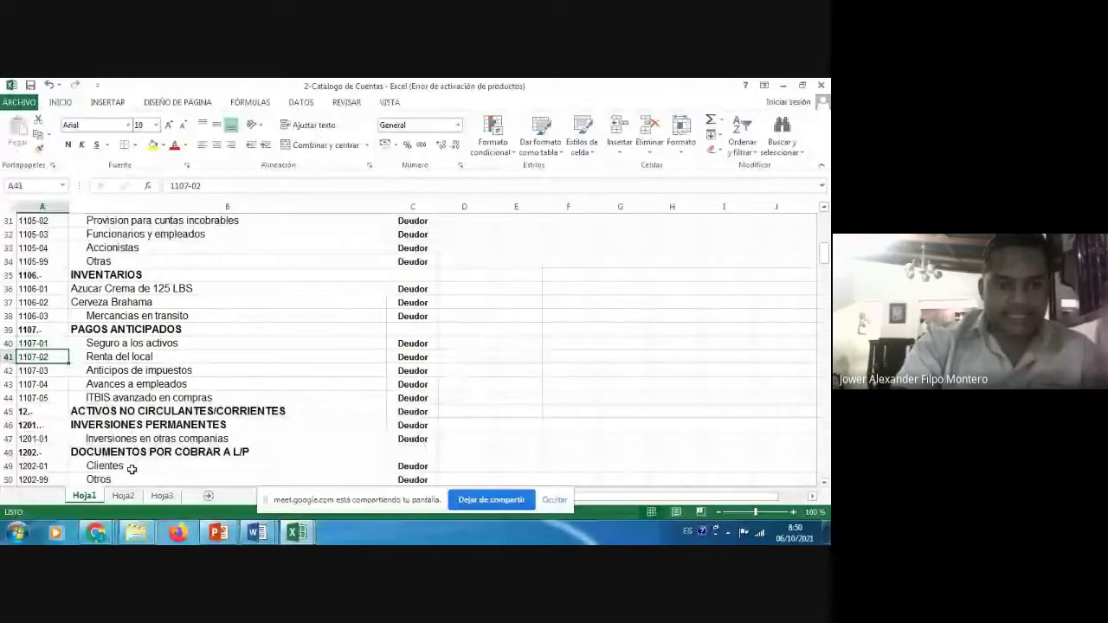
pyautogui.press('Down')
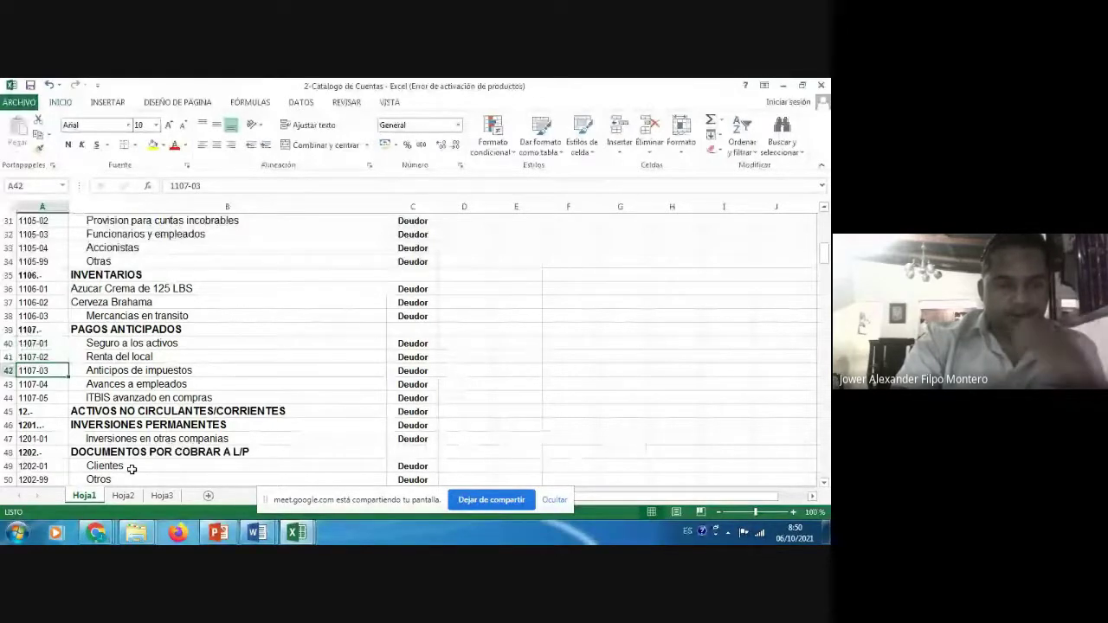
pyautogui.press('Down')
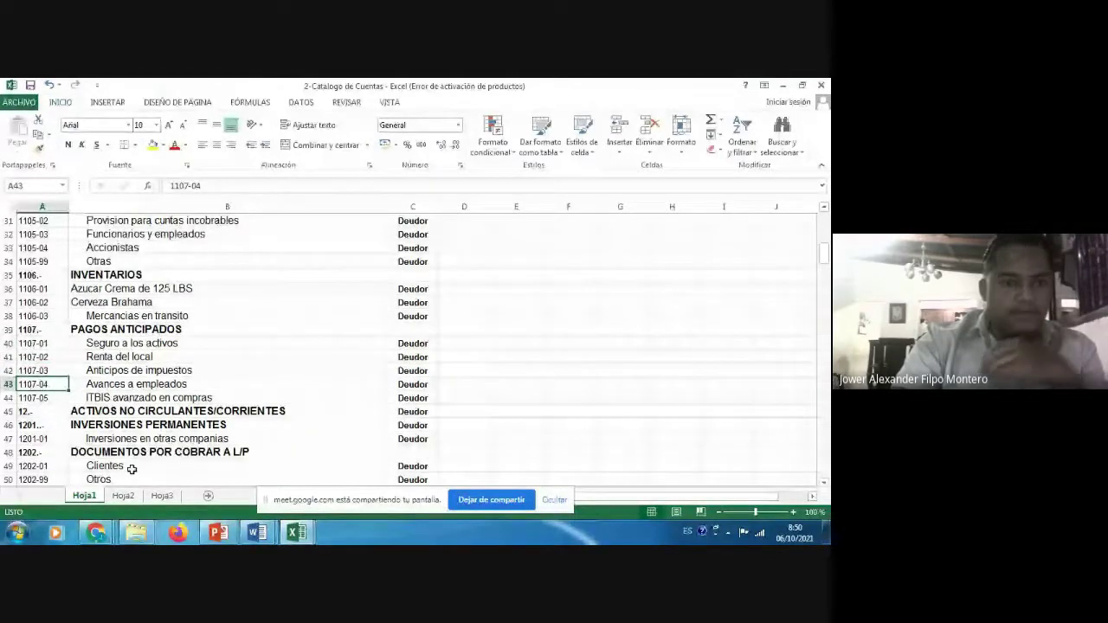
pyautogui.press('Down')
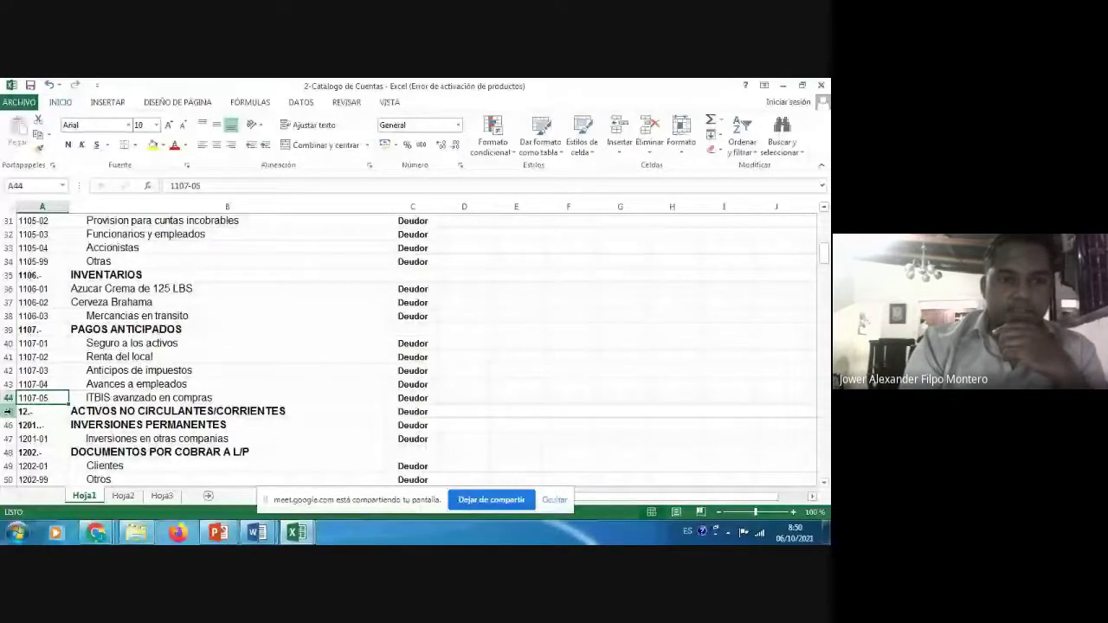
# - Insert a blank row below ITBIS avanzado en compras and copy that account's code 1107-05 into it
pyautogui.rightClick(7, 411)
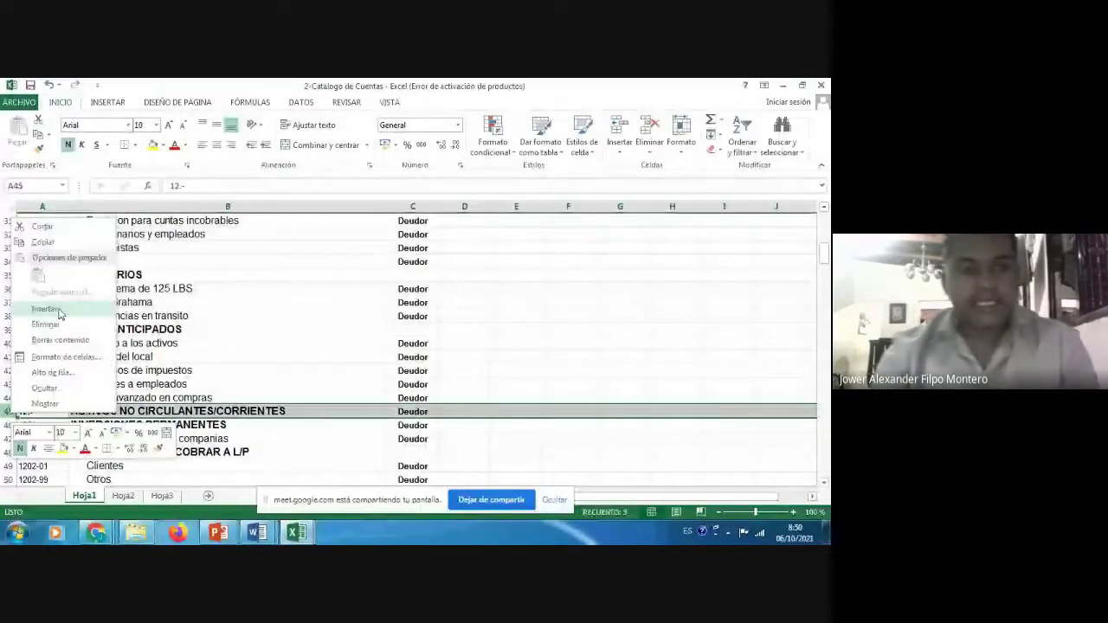
pyautogui.click(58, 308)
pyautogui.press('Left')
pyautogui.press('Up')
pyautogui.hotkey('ctrl', 'c')
pyautogui.press('Down')
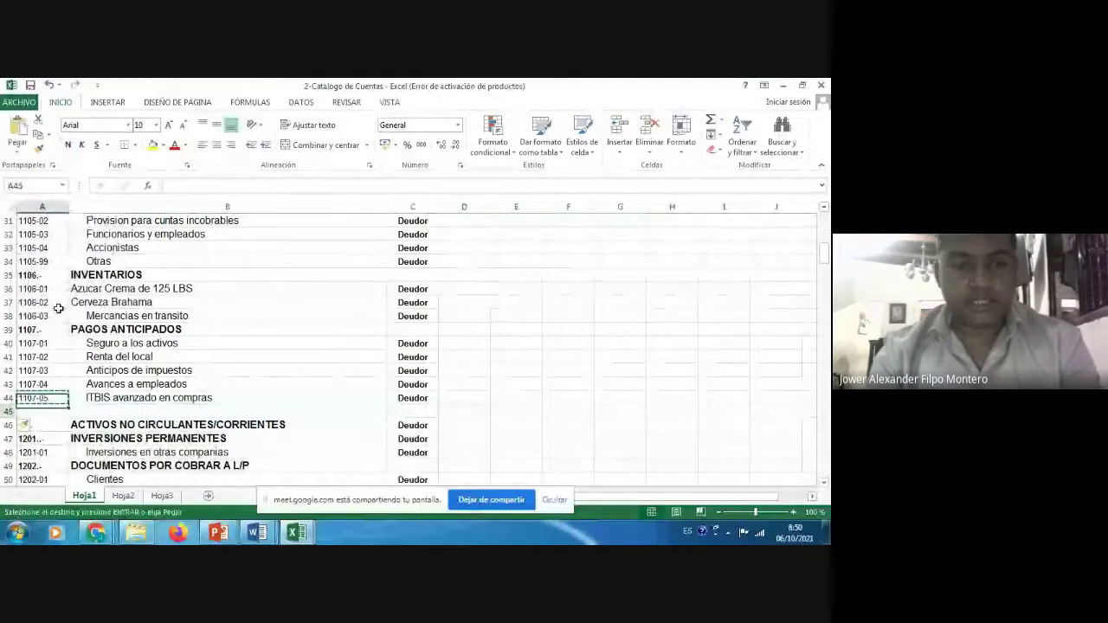
pyautogui.press('Return')
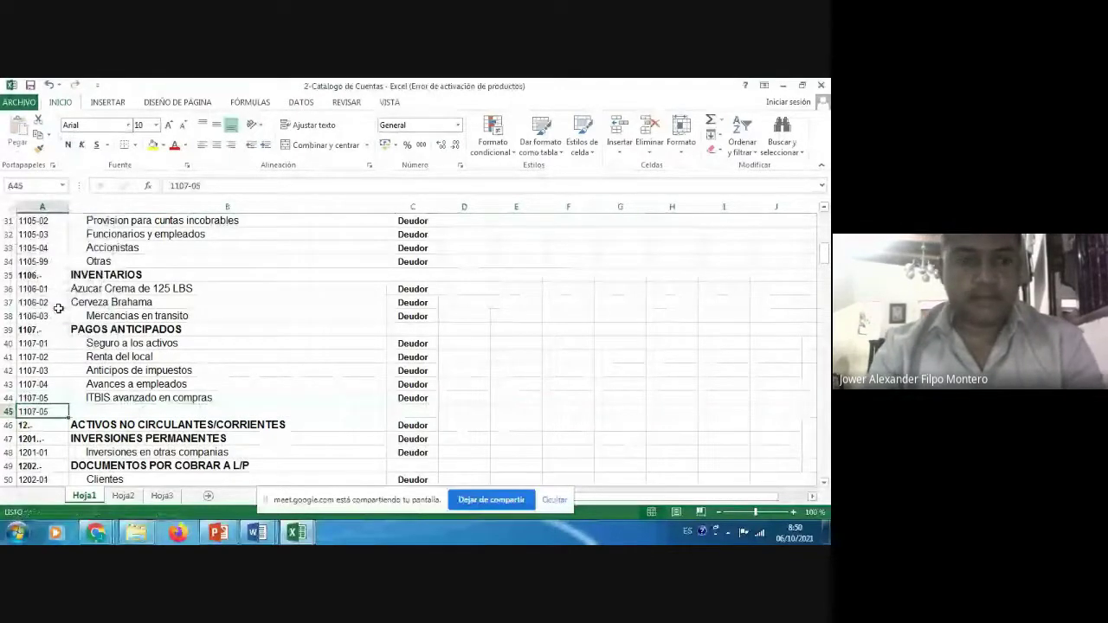
# - Enter code 1107-06 in A45 and copy the "Avances a empleados" description into B45
pyautogui.write('1107-06')
pyautogui.press('Tab')
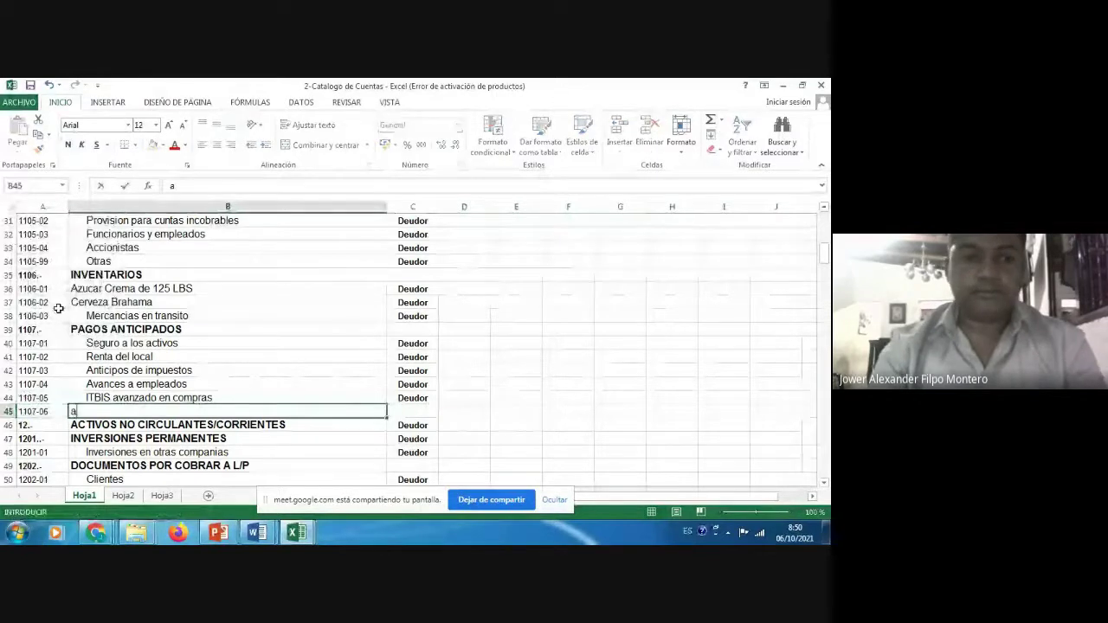
pyautogui.press('Up')
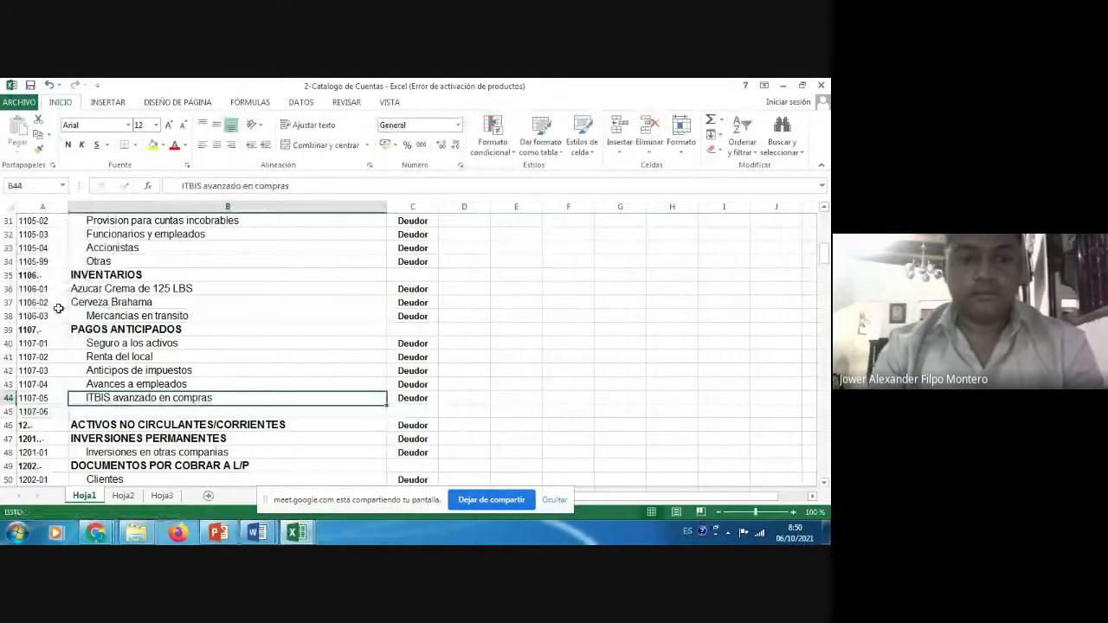
pyautogui.press('Up')
pyautogui.hotkey('ctrl', 'c')
pyautogui.press('Down')
pyautogui.press('Down')
pyautogui.write('Avances a emplea')
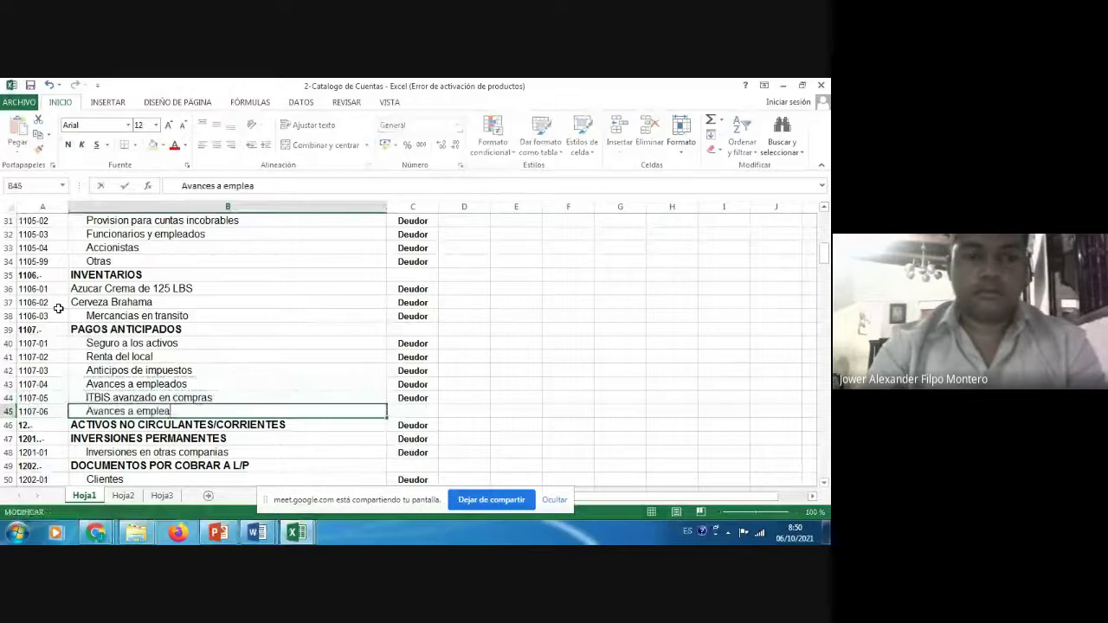
# - Change the description in B45 to "Avances a proveedores"
pyautogui.press('BackSpace')
pyautogui.press('BackSpace')
pyautogui.press('BackSpace')
pyautogui.press('BackSpace')
pyautogui.press('BackSpace')
pyautogui.press('BackSpace')
pyautogui.press('BackSpace')
pyautogui.write('pro')
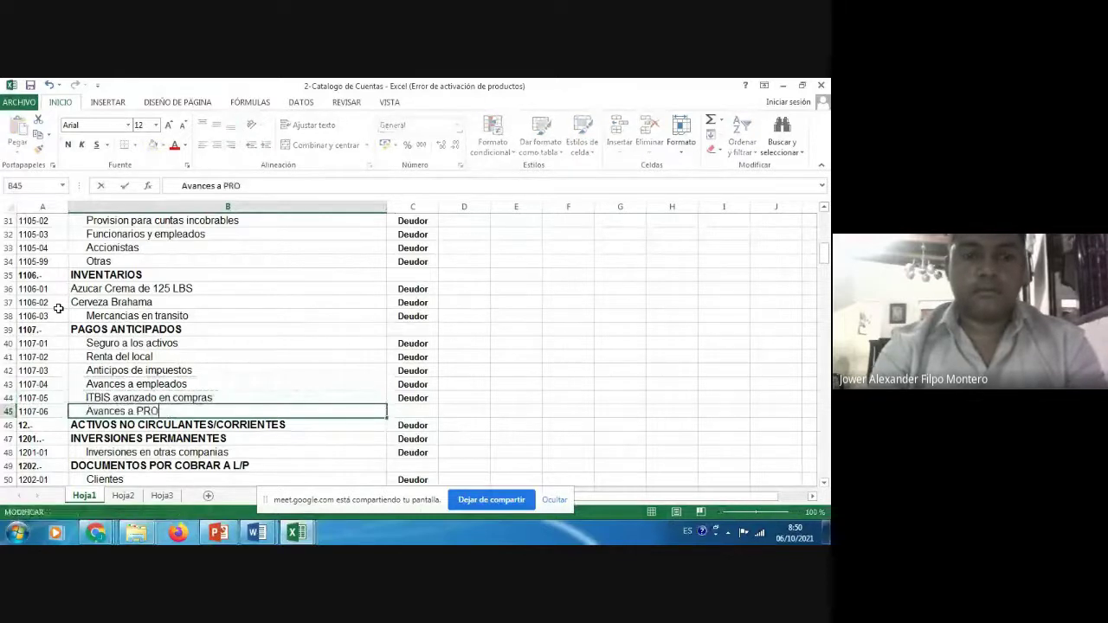
pyautogui.press('BackSpace')
pyautogui.press('BackSpace')
pyautogui.press('BackSpace')
pyautogui.press('BackSpace')
pyautogui.press('BackSpace')
pyautogui.write('ap')
pyautogui.press('BackSpace')
pyautogui.write('proce')
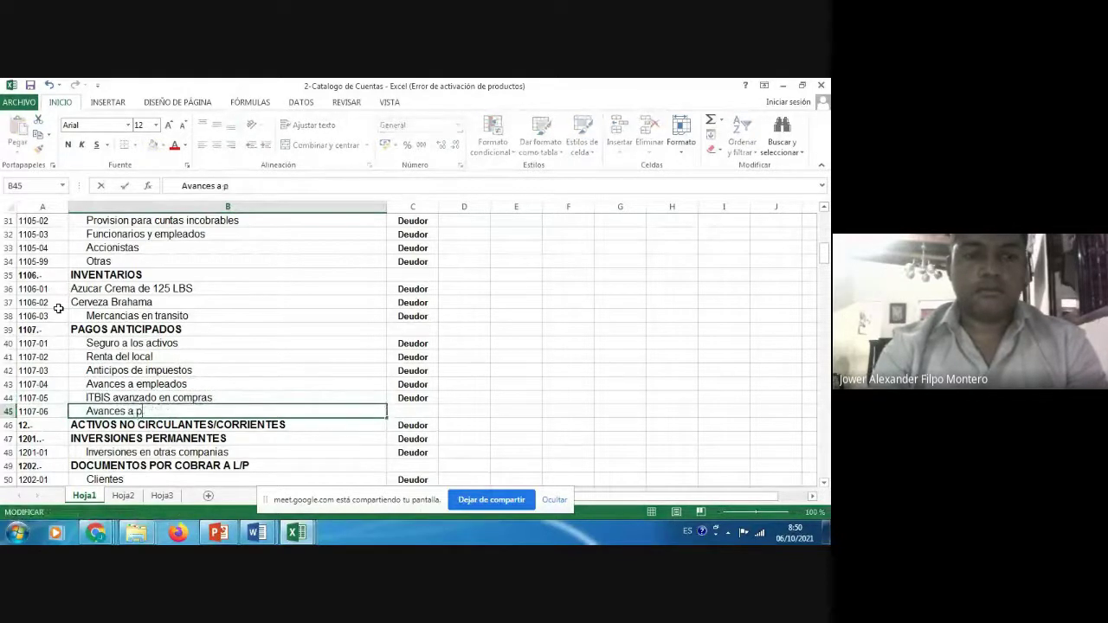
pyautogui.press('BackSpace')
pyautogui.press('BackSpace')
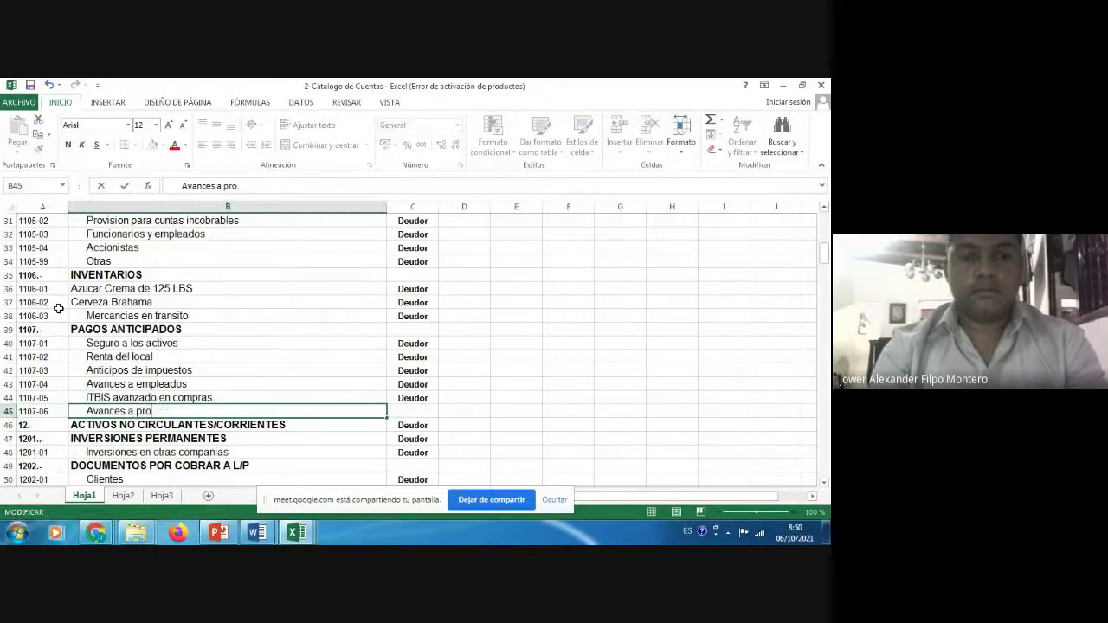
pyautogui.write('veedores')
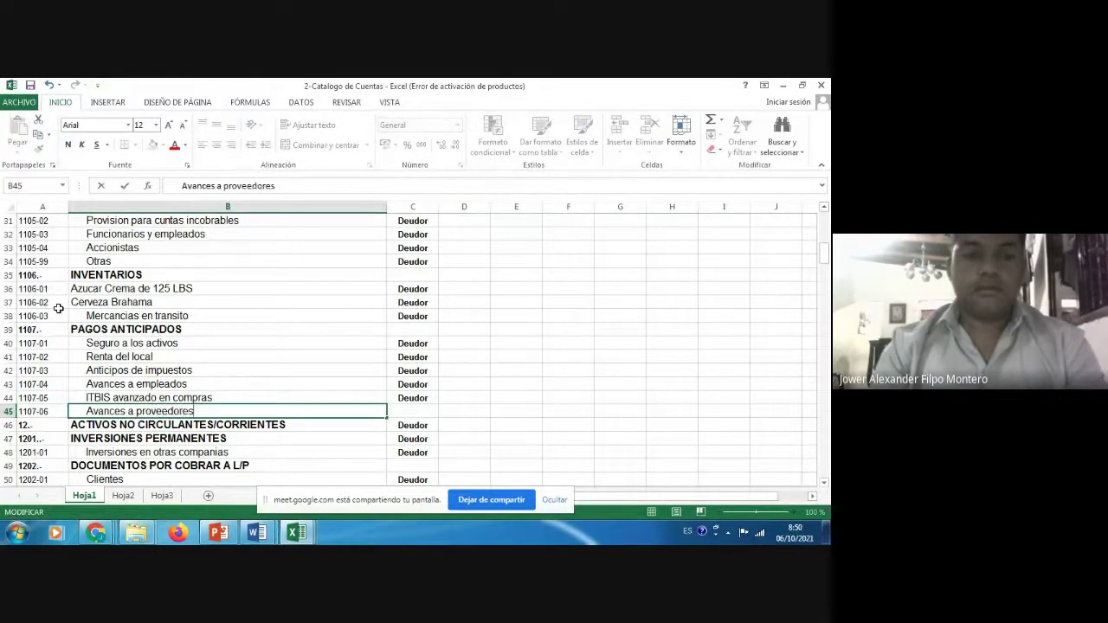
pyautogui.press('Return')
pyautogui.press('Up')
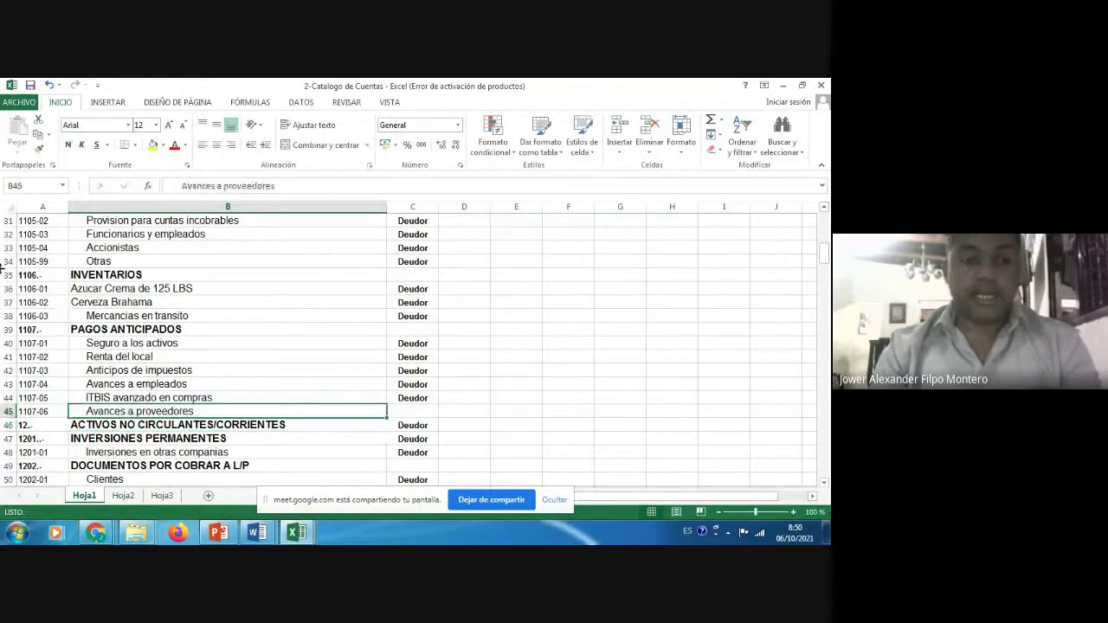
# - Copy code 1107-06 from the catalogue to K14 of the 11-Diario de Desembolso workbook and enter 300000 in L14
pyautogui.press('Left')
pyautogui.hotkey('ctrl', 'c')
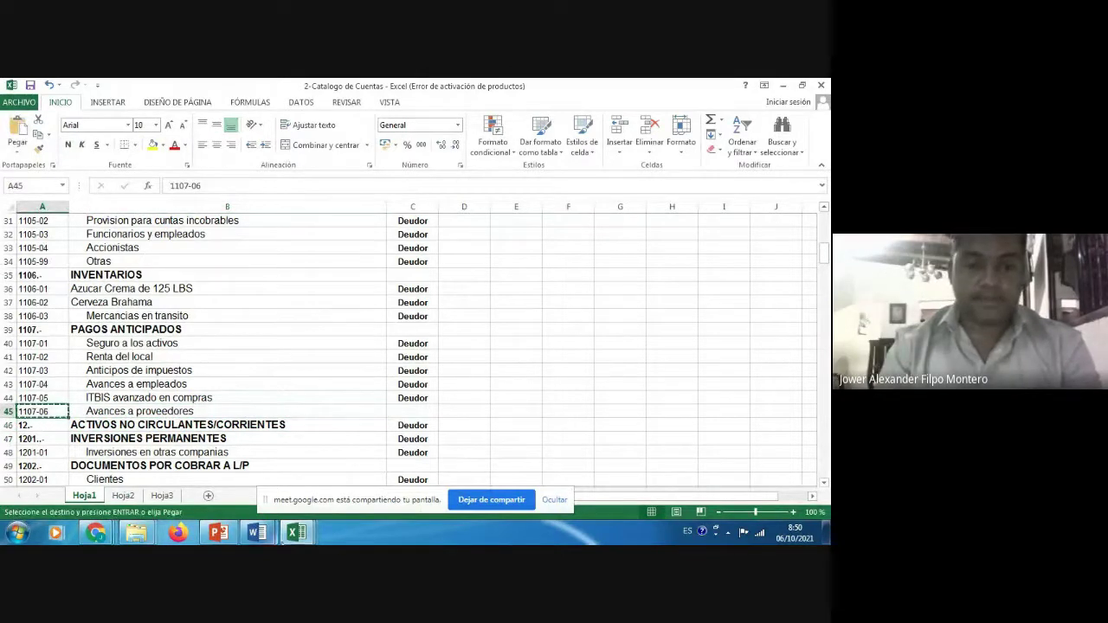
pyautogui.click(296, 535)
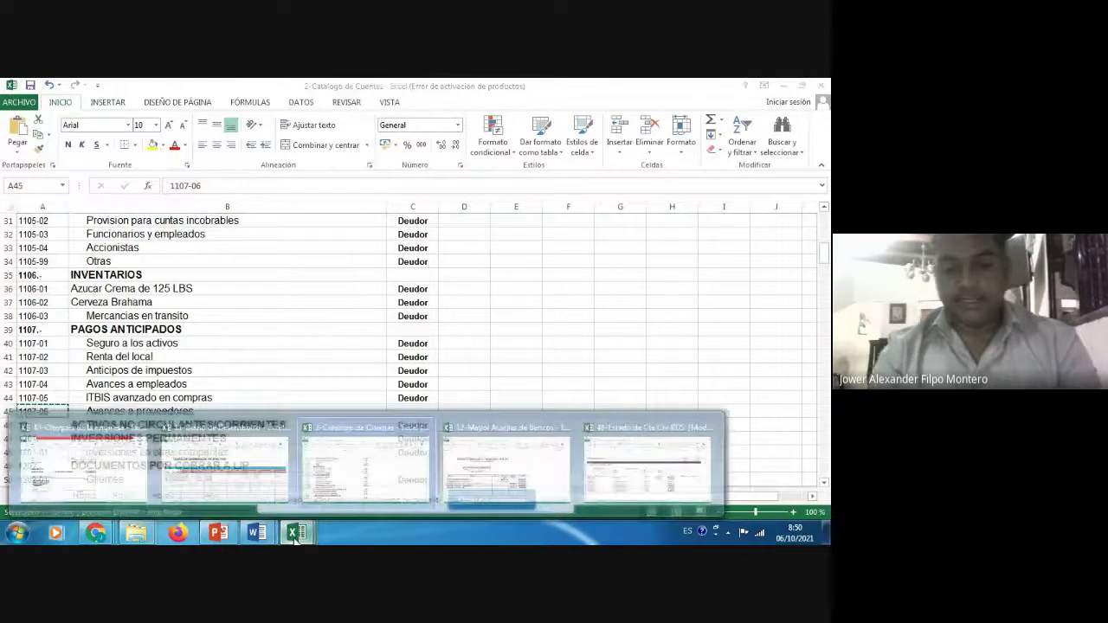
pyautogui.click(262, 500)
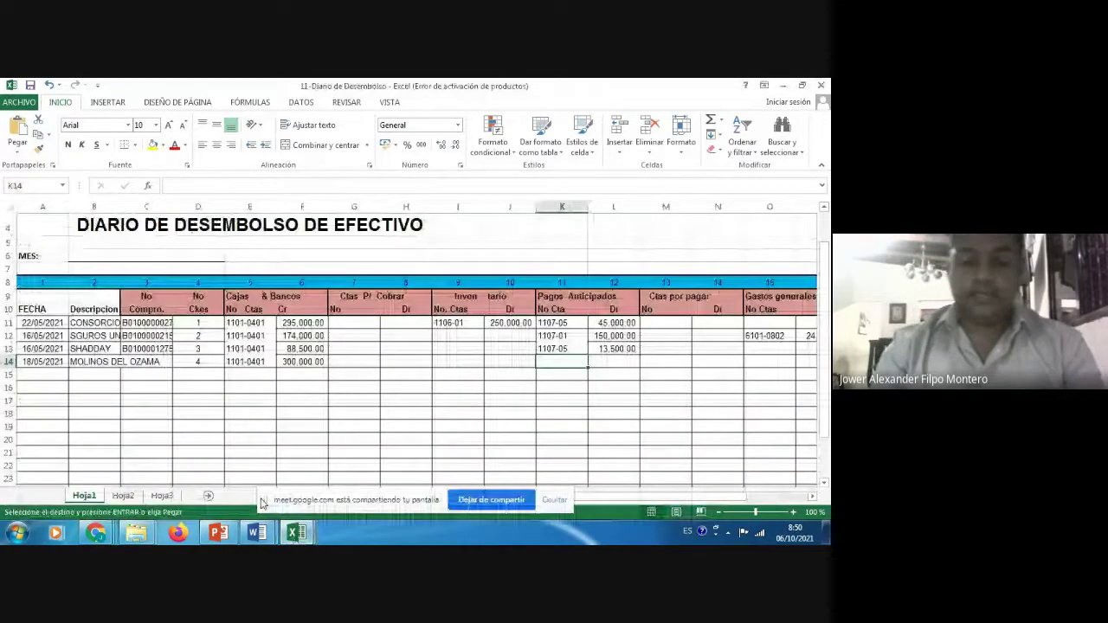
pyautogui.hotkey('ctrl', 'v')
pyautogui.press('Tab')
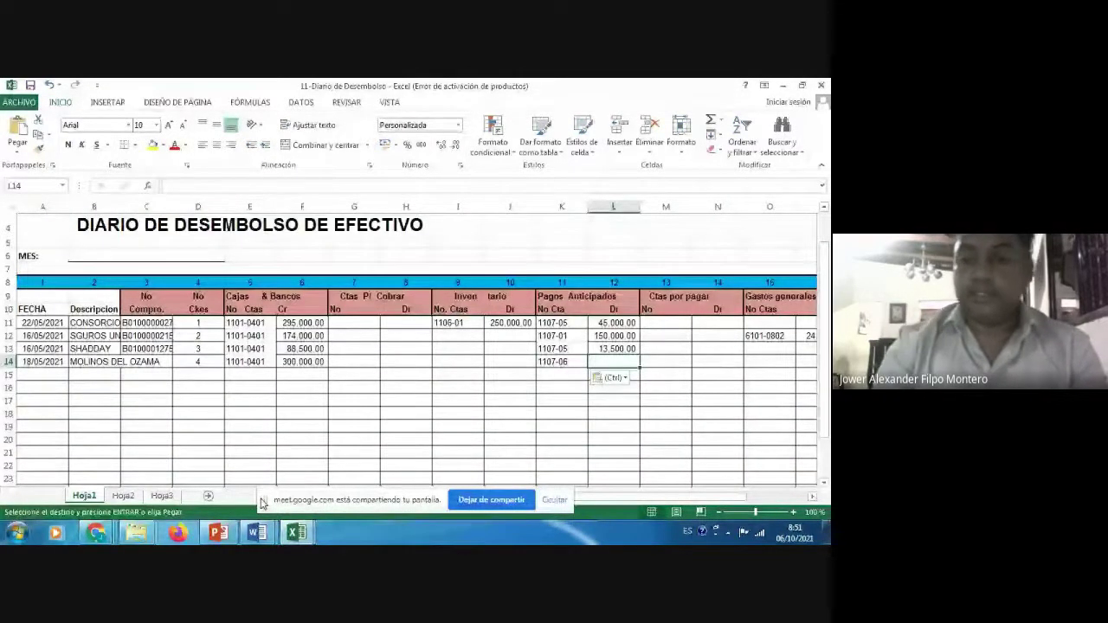
pyautogui.write('300000')
pyautogui.hotkey('ctrl', 'Return')
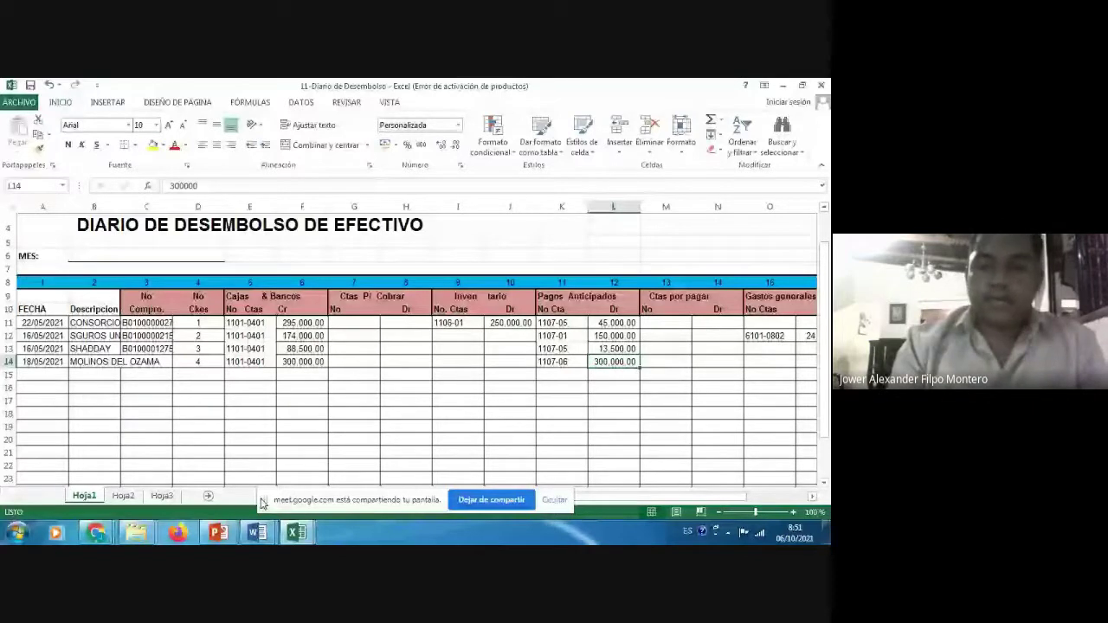
# - Switch to the 12-Mayor Auxiliar de Bancos workbook and enter the date 18-05-2021 in A16
pyautogui.click(296, 531)
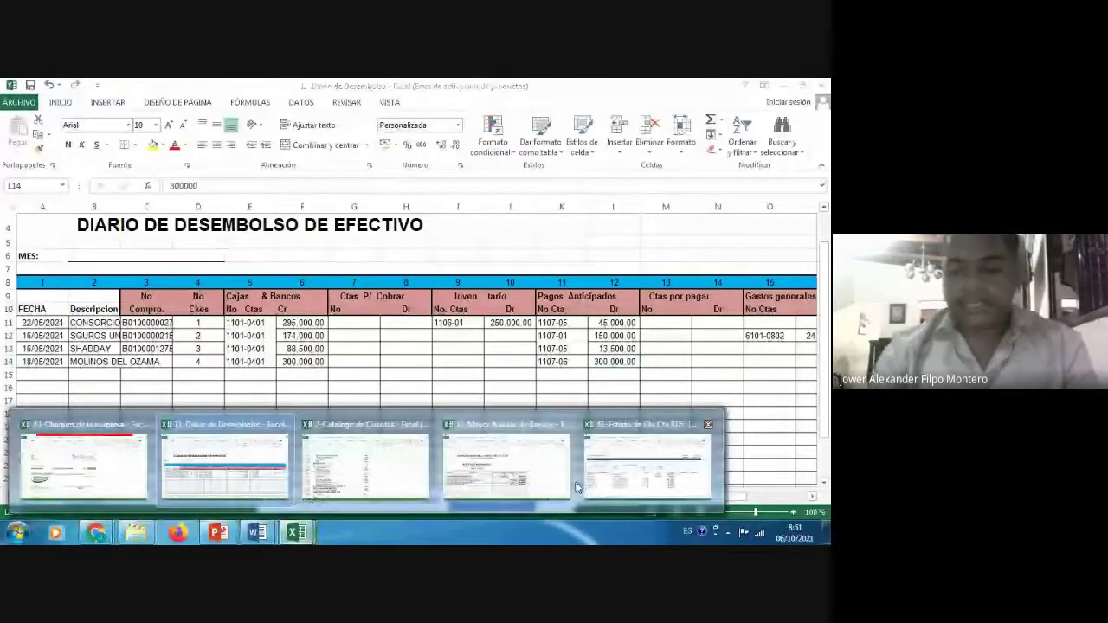
pyautogui.click(520, 462)
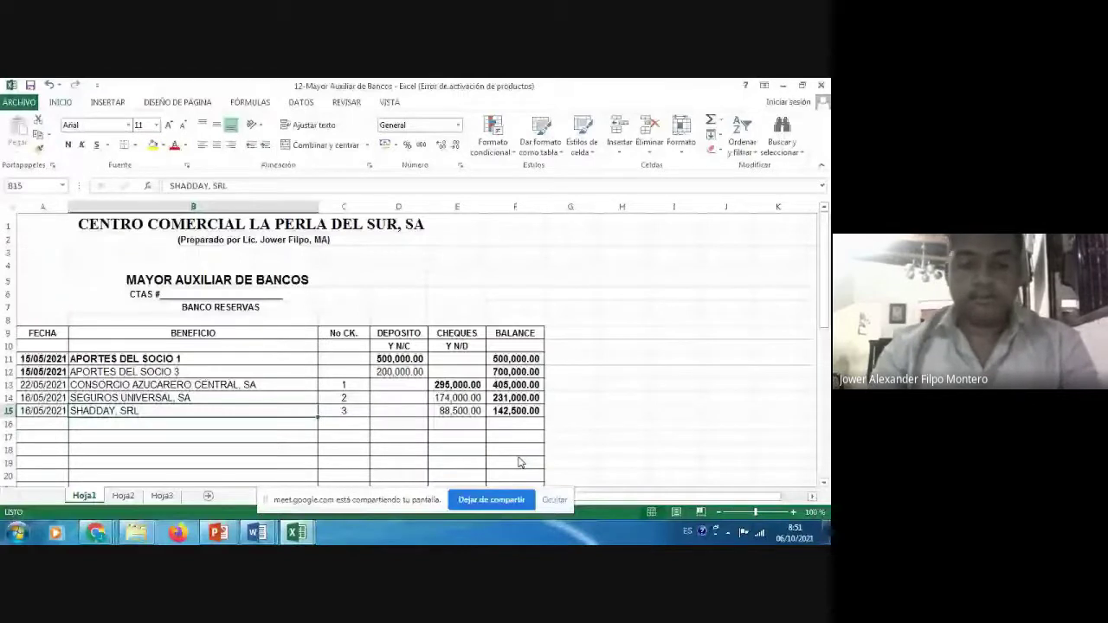
pyautogui.press('Left')
pyautogui.press('Down')
pyautogui.write('18-')
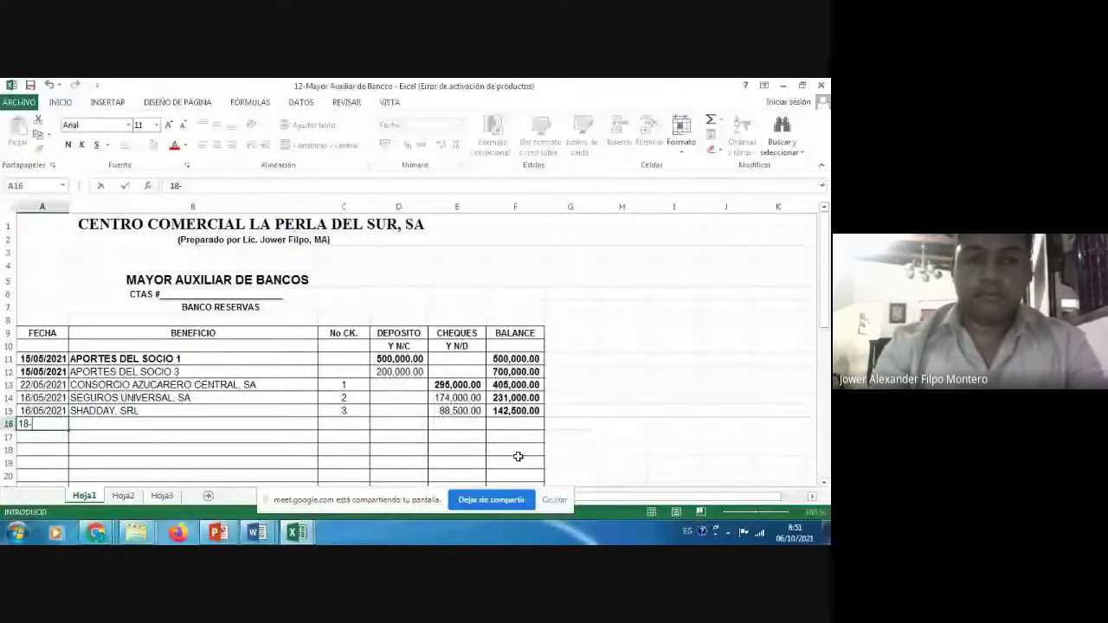
pyautogui.write('05-2021')
pyautogui.press('Tab')
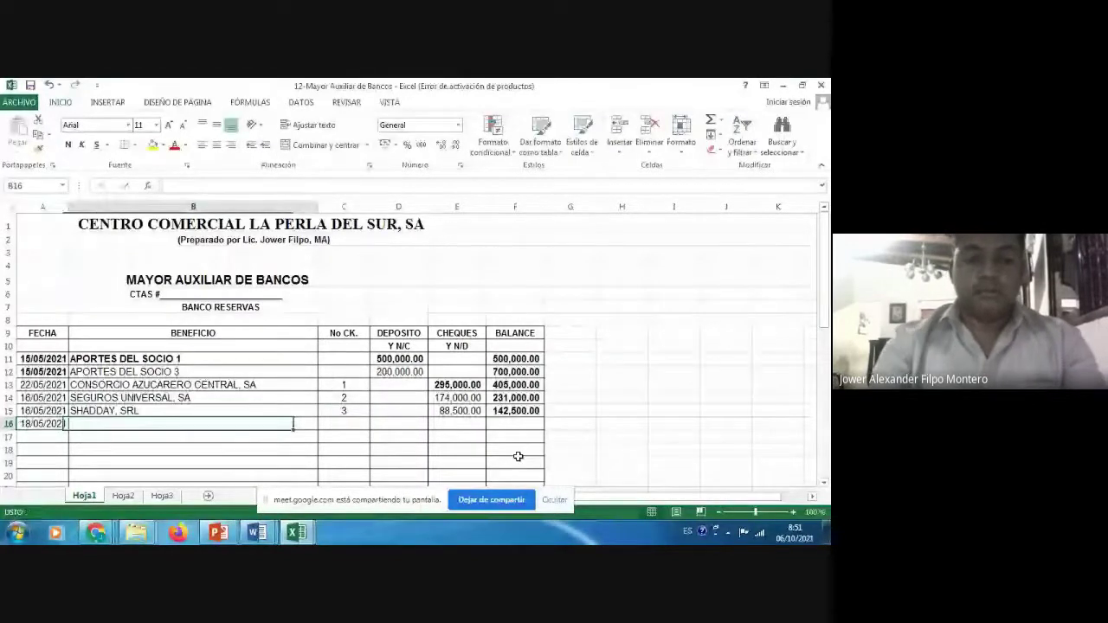
# - Enter MOLINOS DEL OZAMA as the beneficiary in B16
pyautogui.write('m')
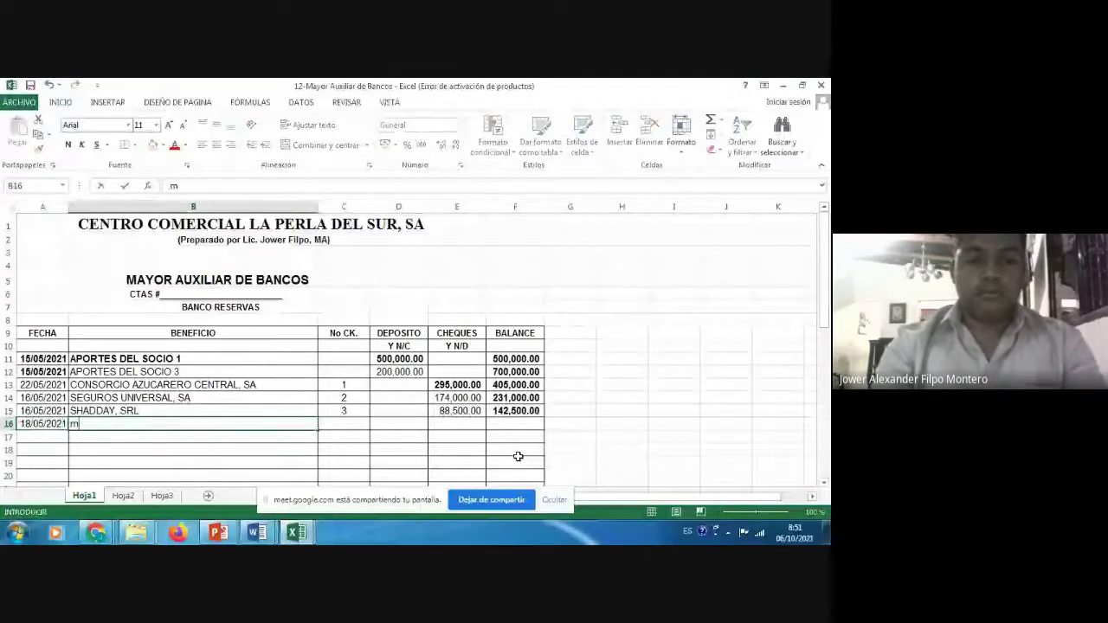
pyautogui.press('BackSpace')
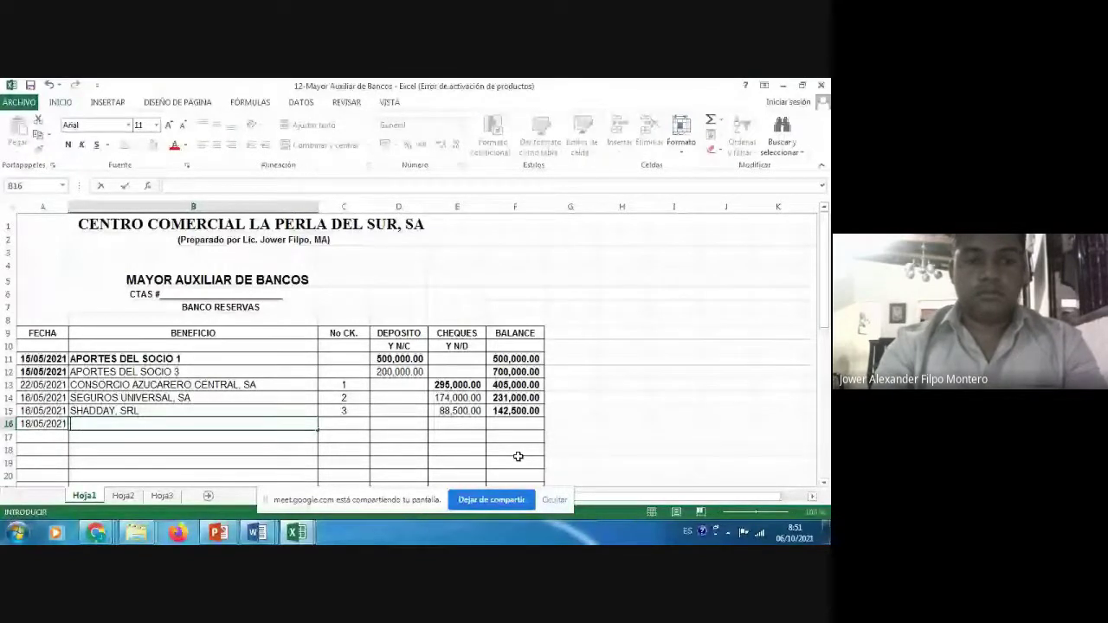
pyautogui.write('MOLINOS DEL M')
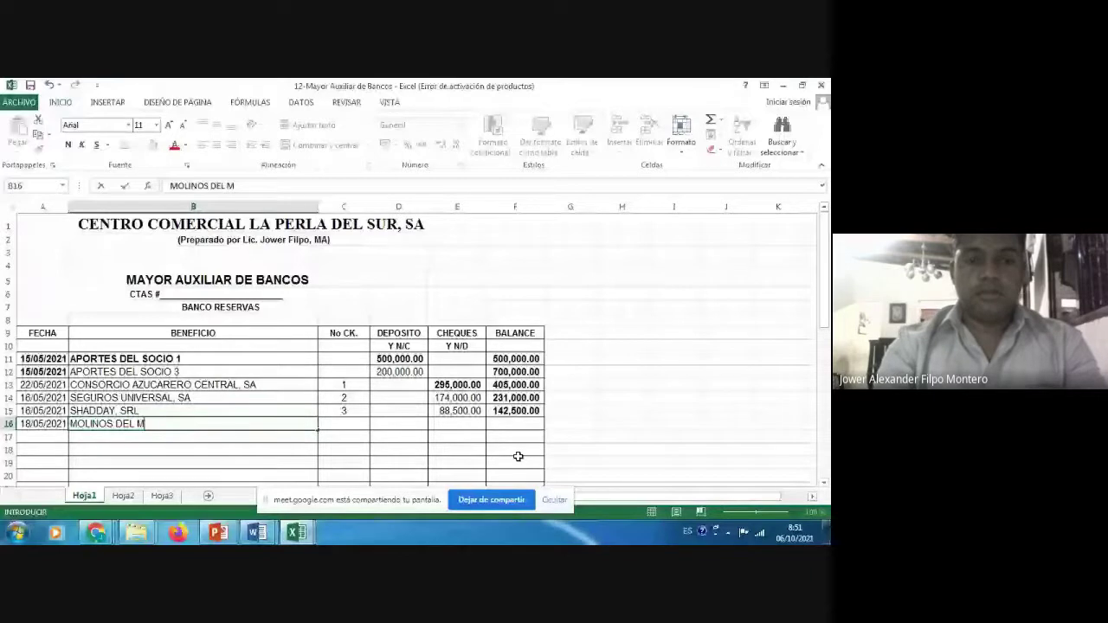
pyautogui.press('BackSpace')
pyautogui.write('OZAMA')
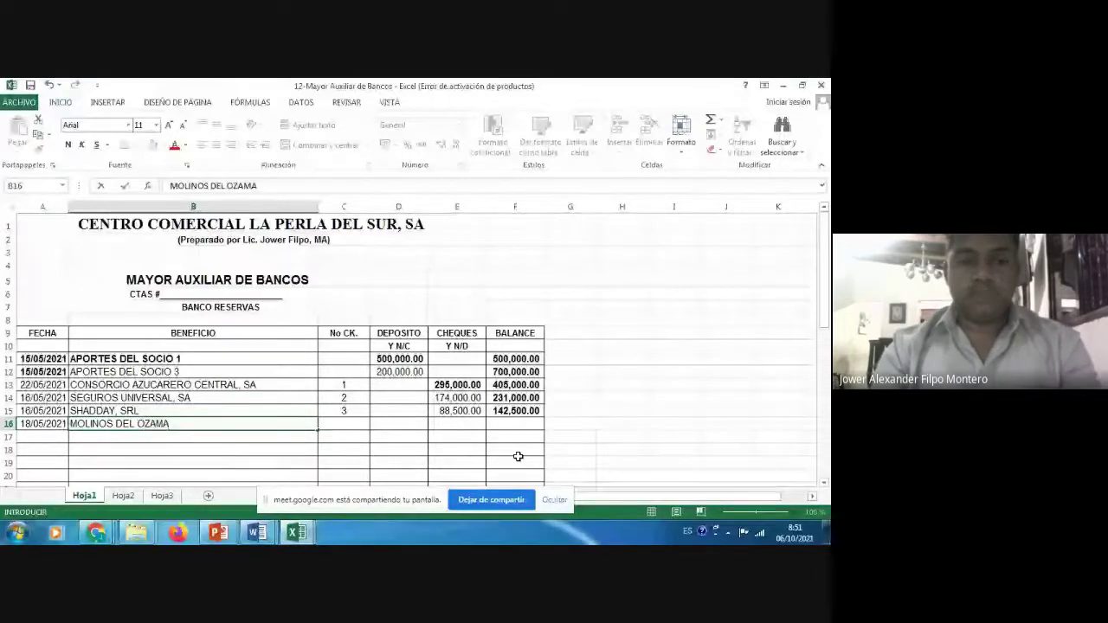
pyautogui.hotkey('ctrl', 'Return')
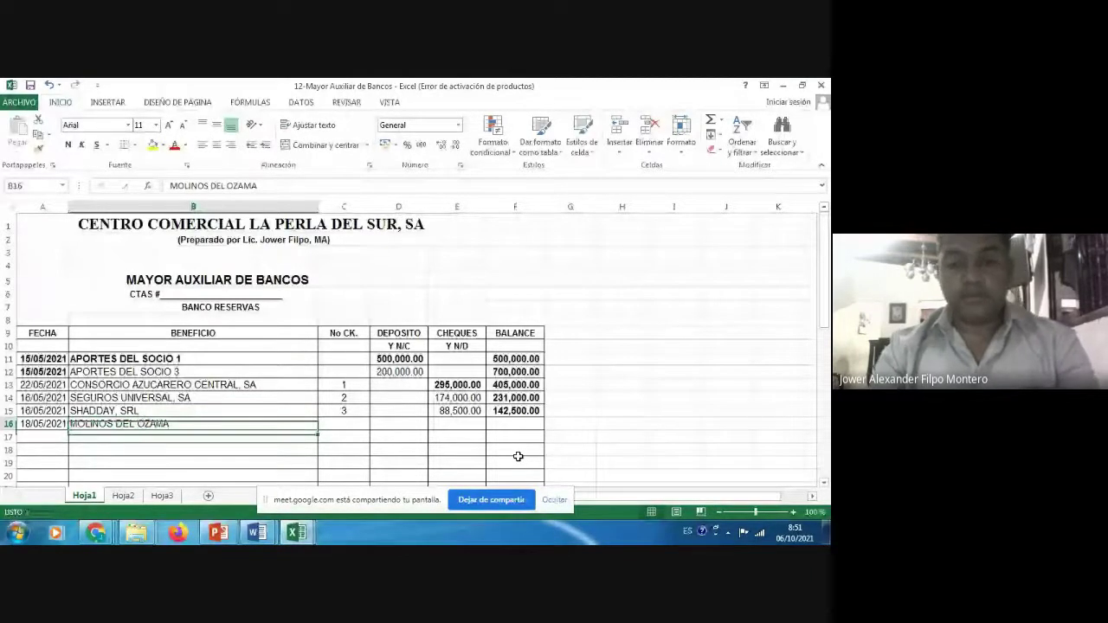
# - Record check number 4 in C16 and the check amount 300000 in E16
pyautogui.press('Tab')
pyautogui.write('4')
pyautogui.press('Tab')
pyautogui.press('Tab')
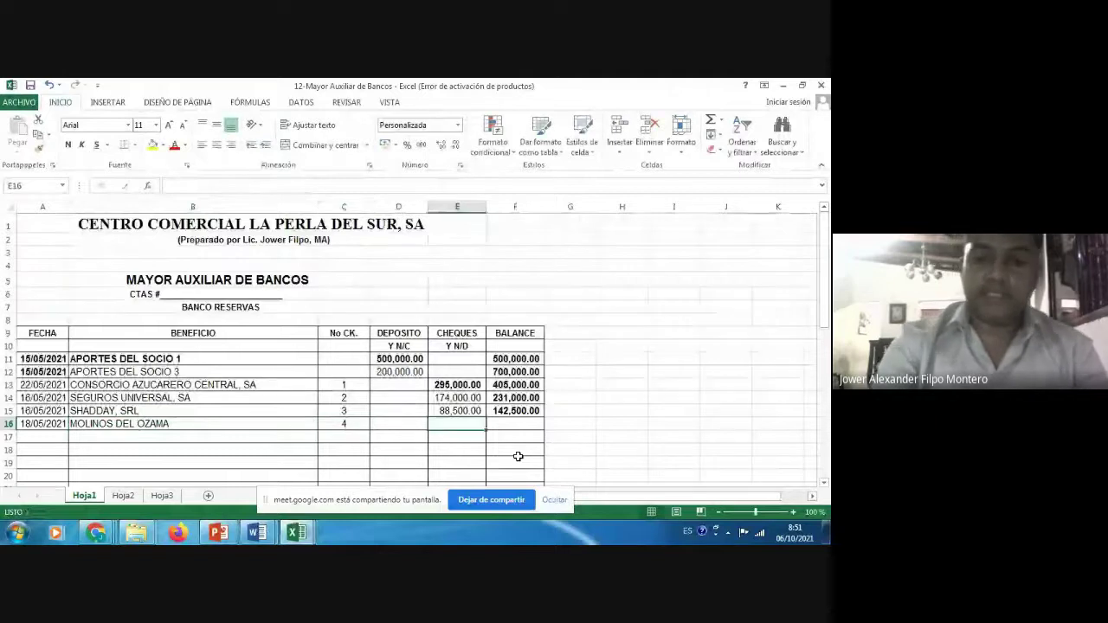
pyautogui.write('300,00')
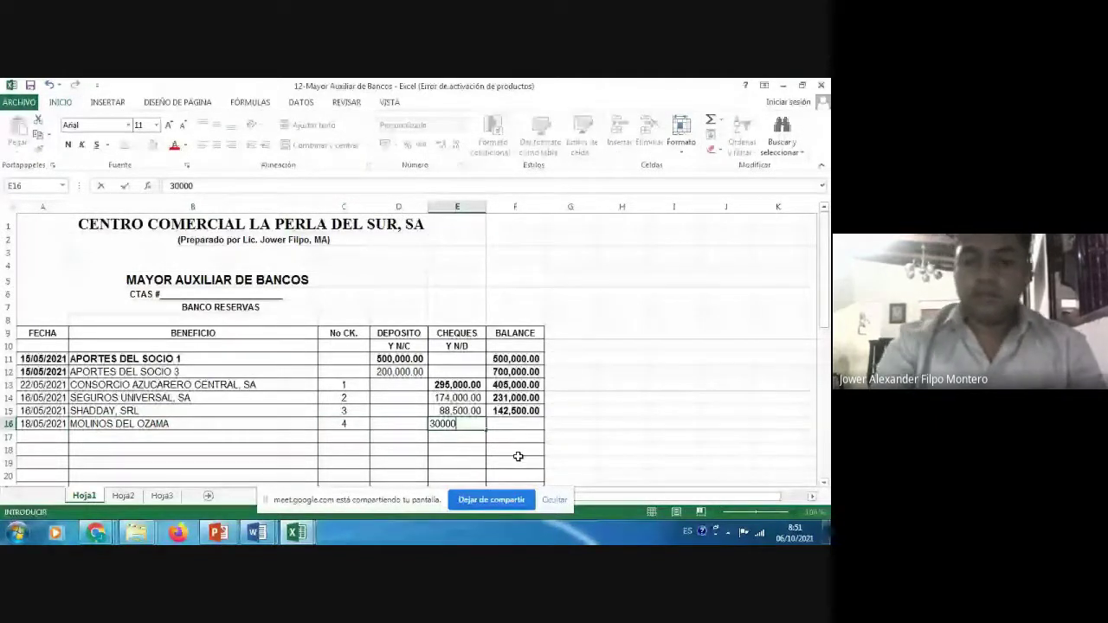
pyautogui.write('0')
# - Calculate the balance in F16 with the formula =F15-E16
pyautogui.press('Tab')
pyautogui.write('=')
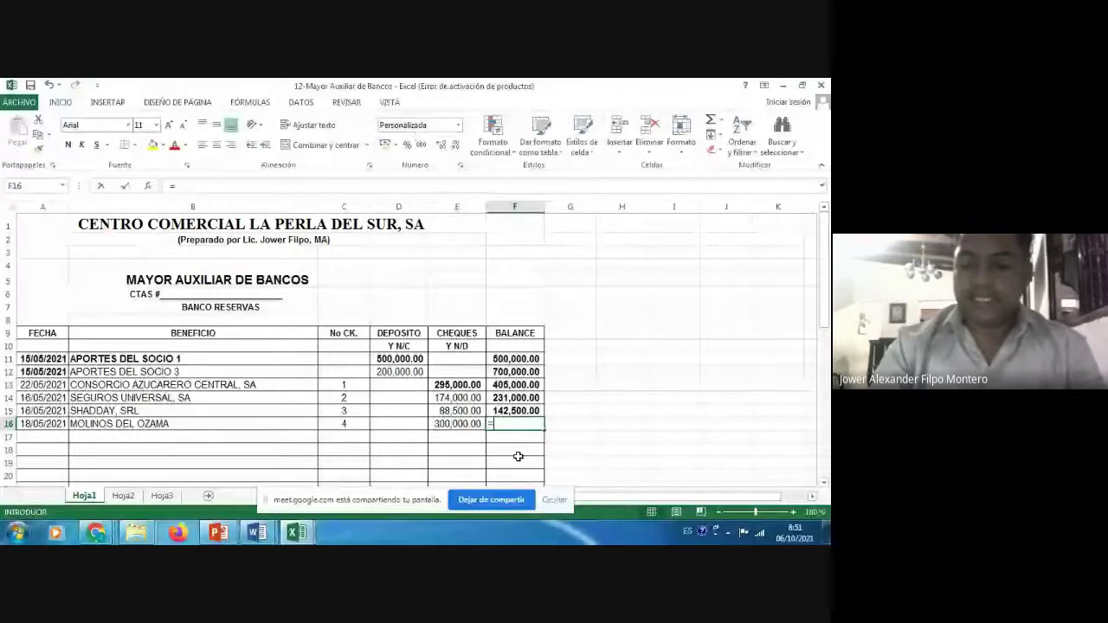
pyautogui.press('Up')
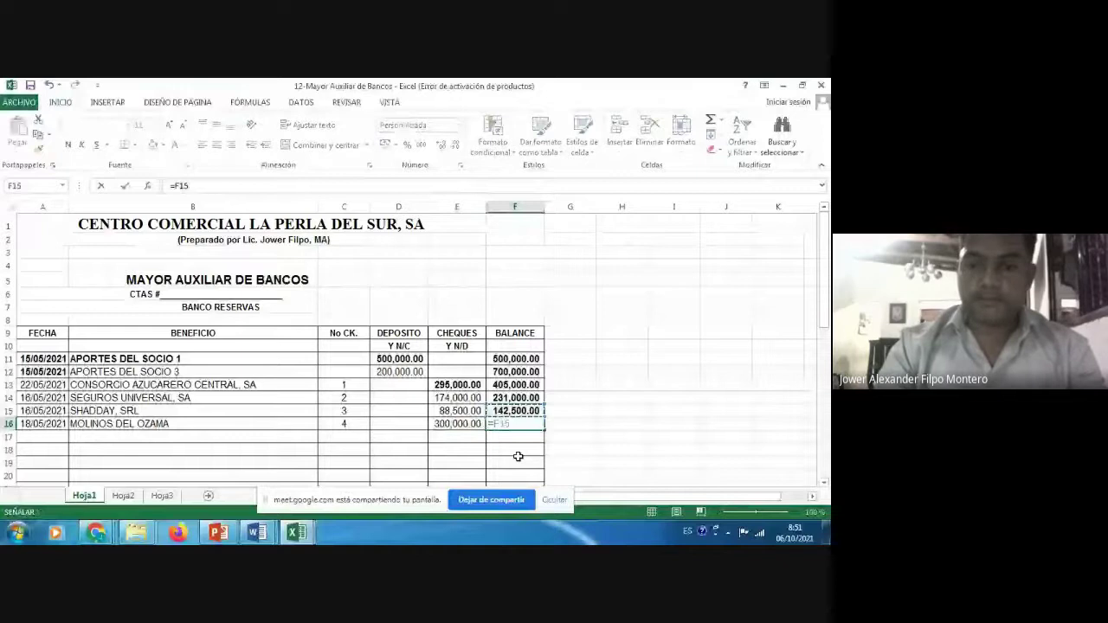
pyautogui.write('-')
pyautogui.press('Left')
pyautogui.press('Return')
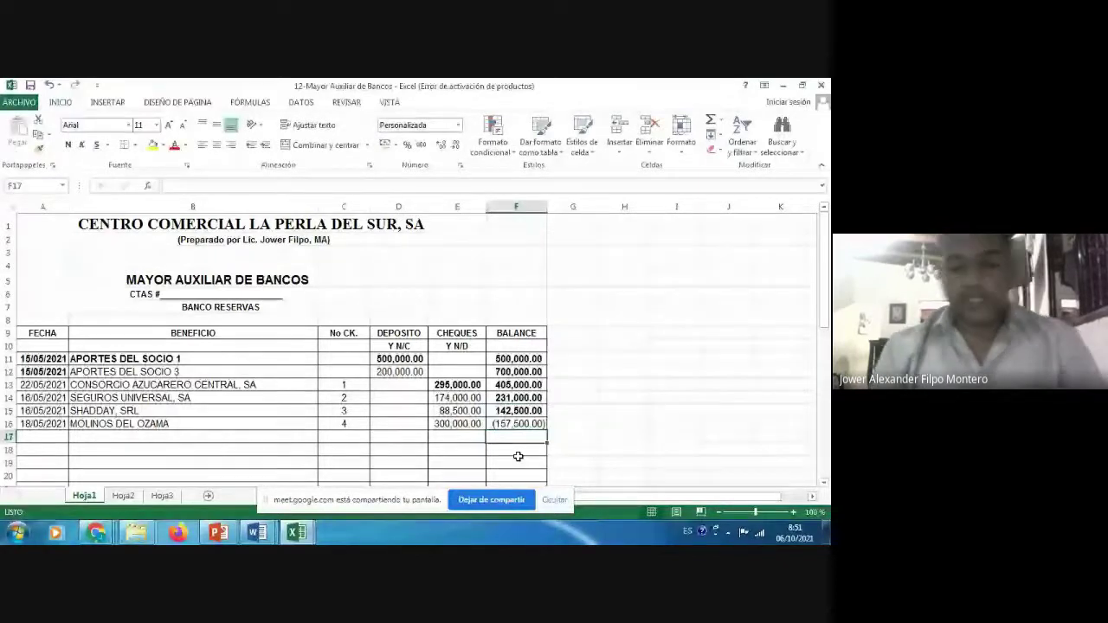
# - Make the balance in F16 bold and fill the cell with yellow
pyautogui.press('Up')
pyautogui.hotkey('ctrl', 'n')
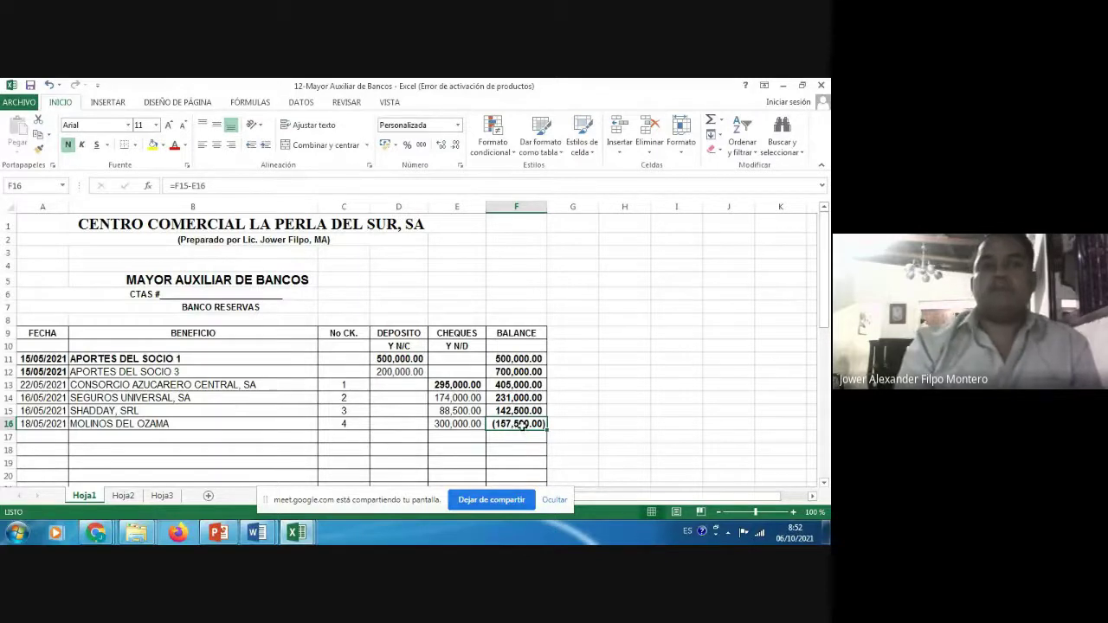
pyautogui.click(153, 145)
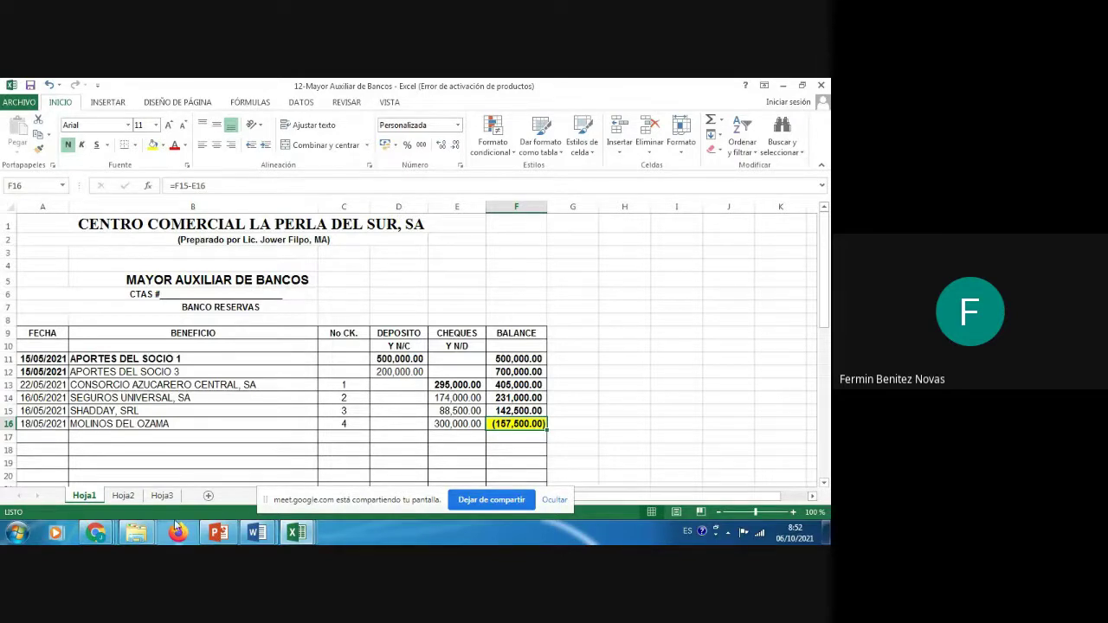
# - Check the Google Meet call window in Chrome and return to the bank ledger workbook
pyautogui.click(95, 532)
pyautogui.click(84, 457)
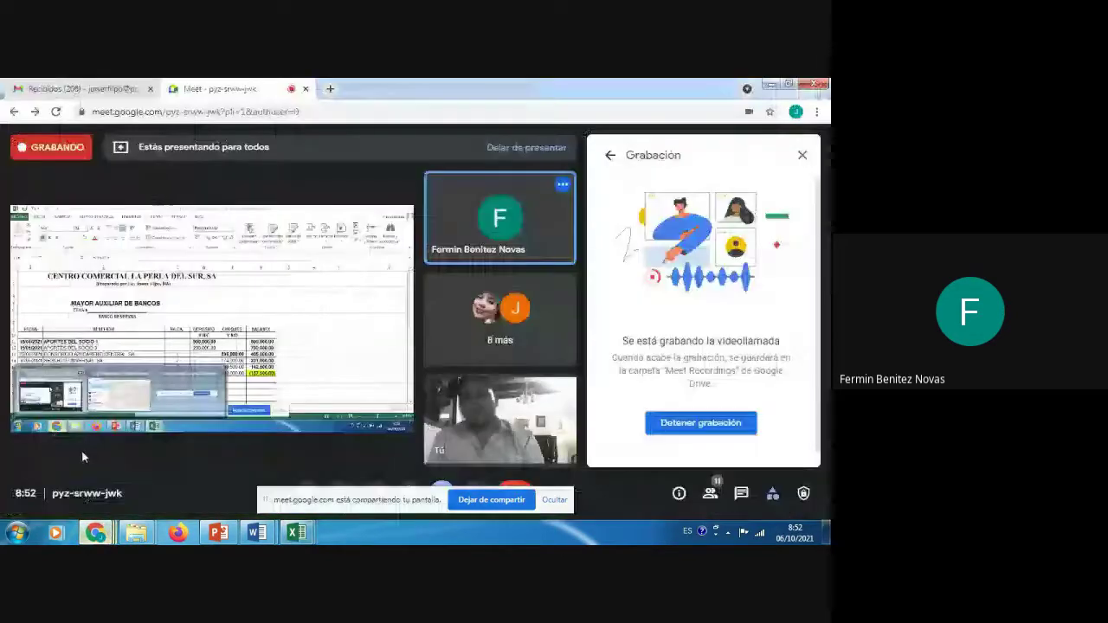
pyautogui.click(770, 84)
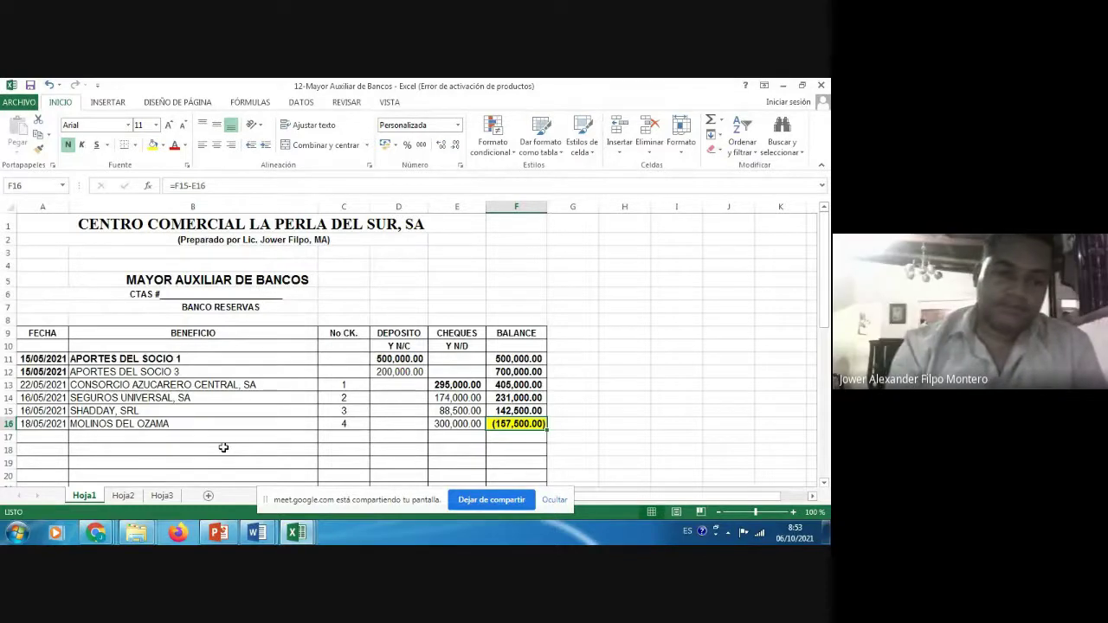
pyautogui.click(97, 533)
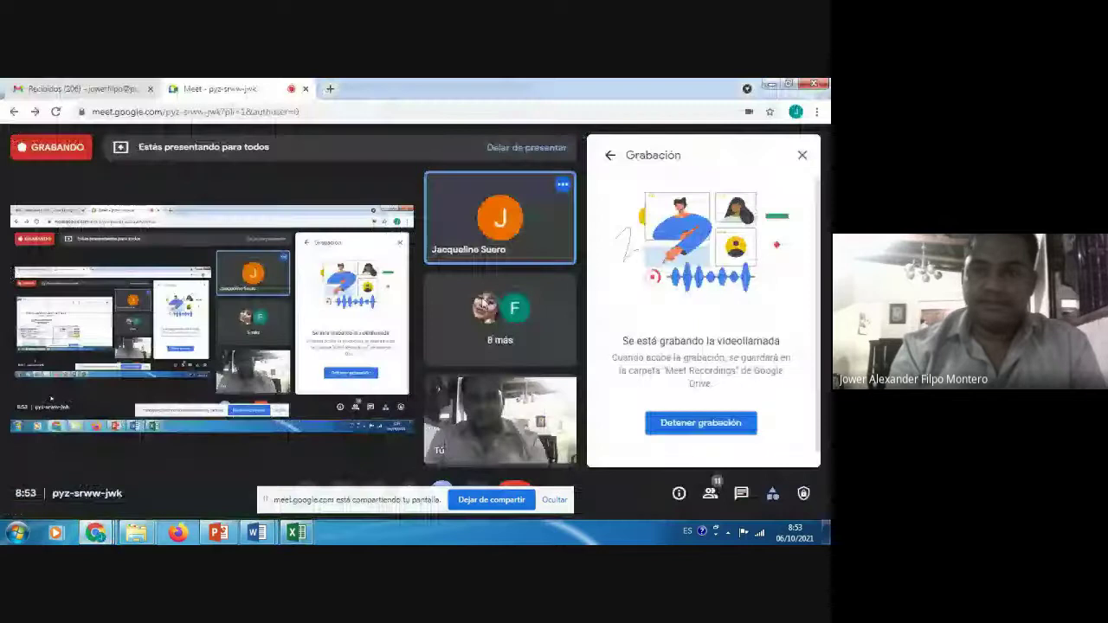
pyautogui.click(60, 450)
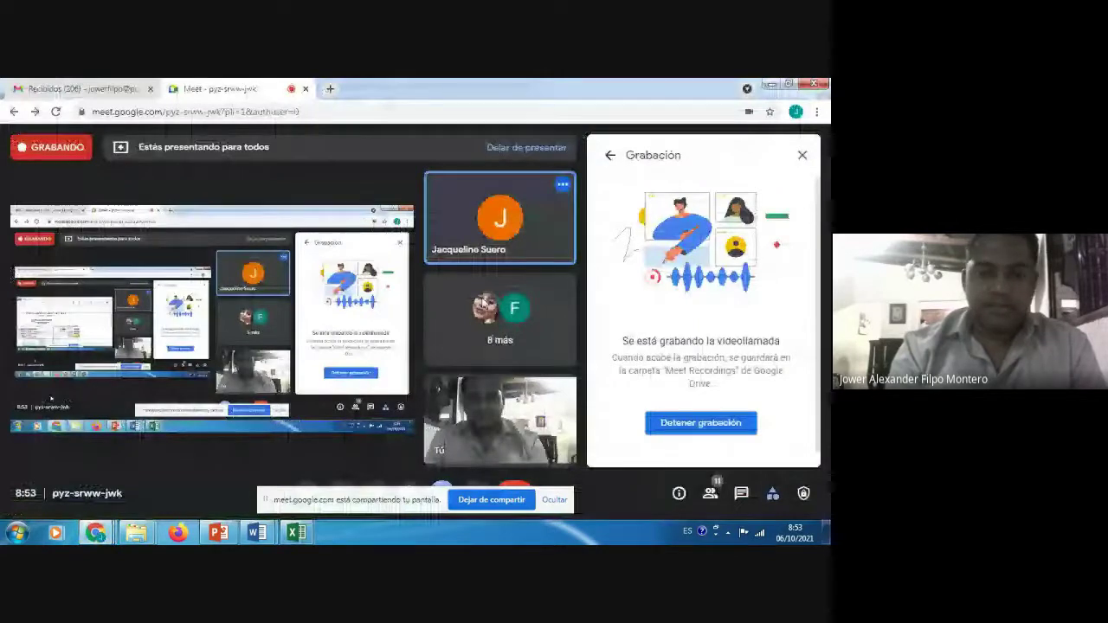
pyautogui.hotkey('alt', 'Tab')
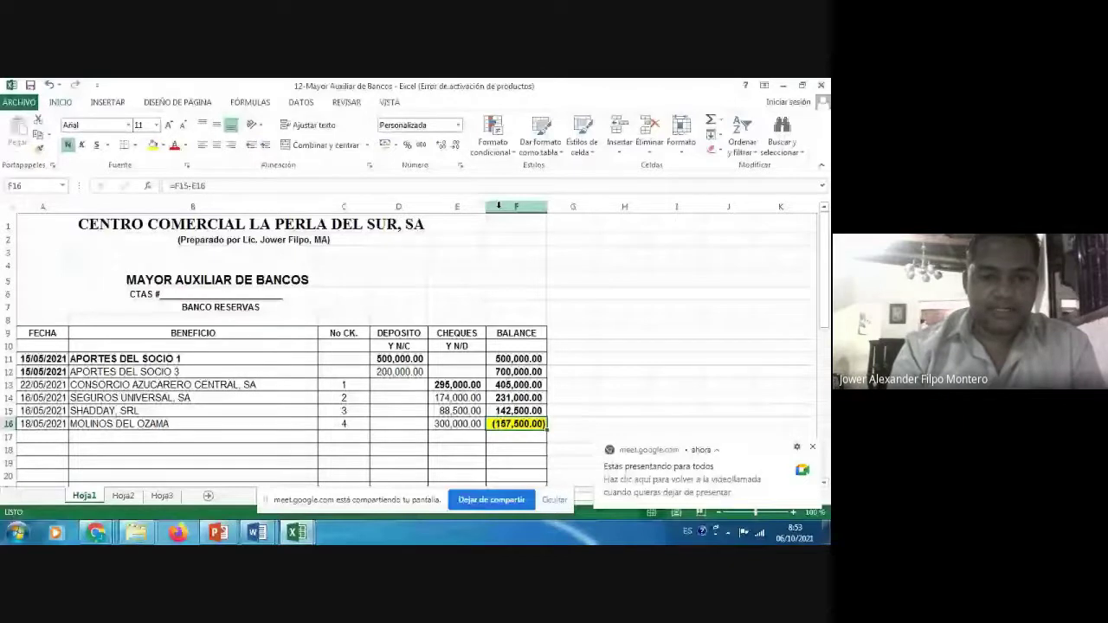
# - Look at the Google Meet call window again and return to the F16 balance in the Mayor Auxiliar de Bancos workbook
pyautogui.click(296, 531)
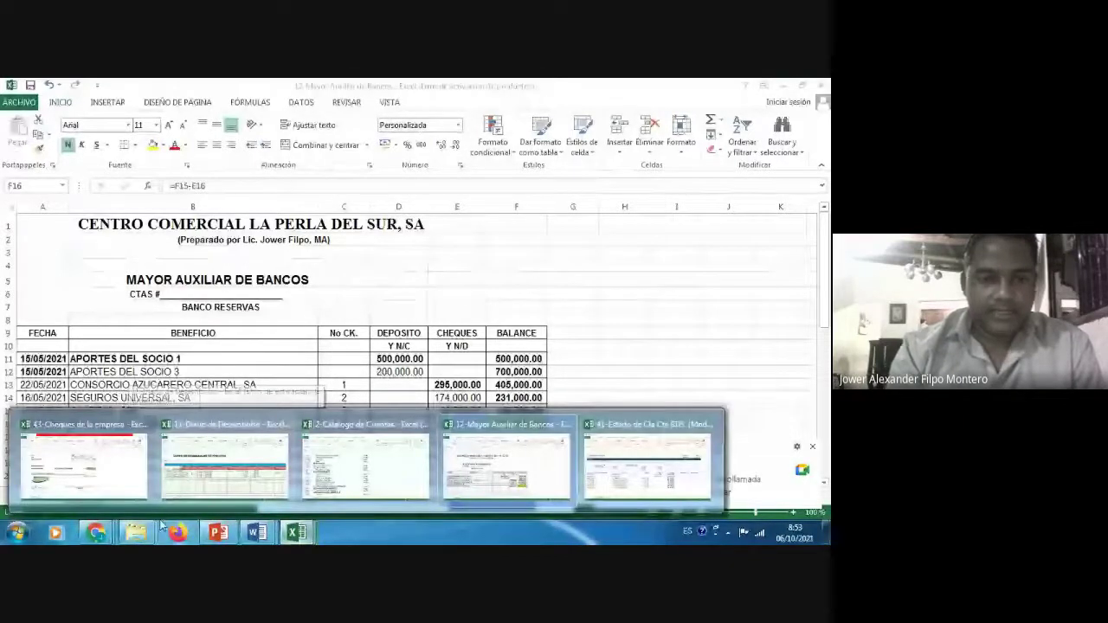
pyautogui.moveTo(134, 535)
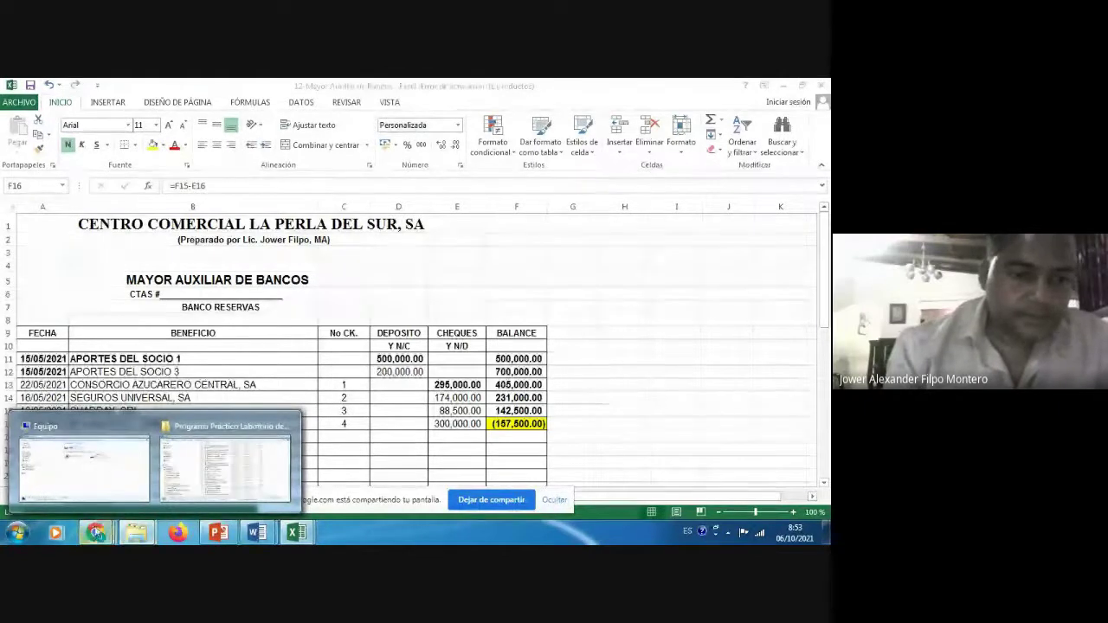
pyautogui.moveTo(96, 531)
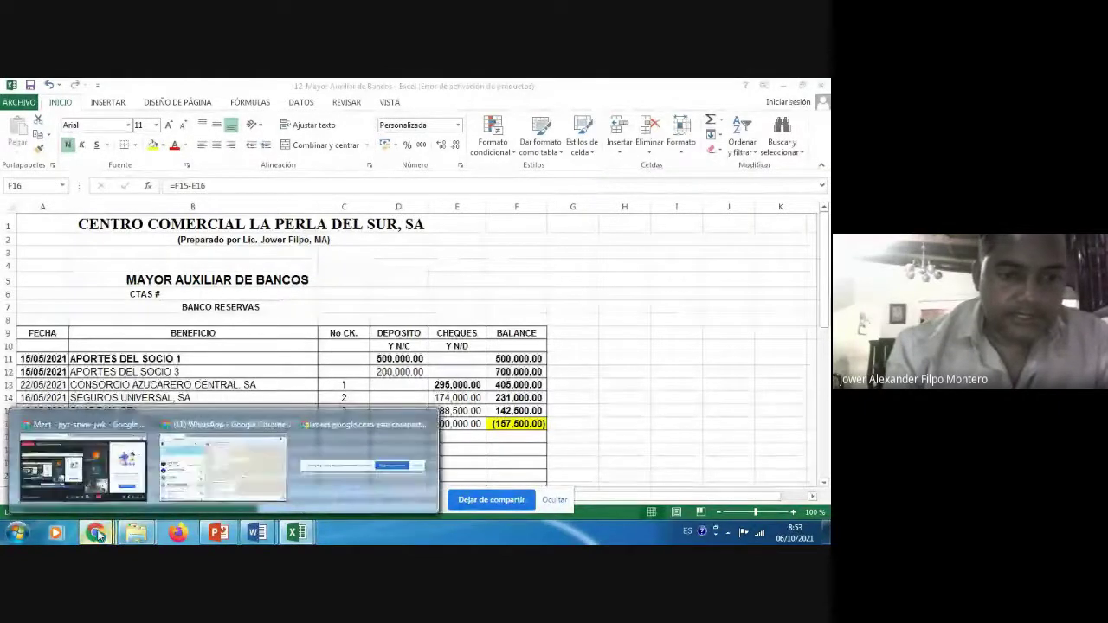
pyautogui.click(98, 458)
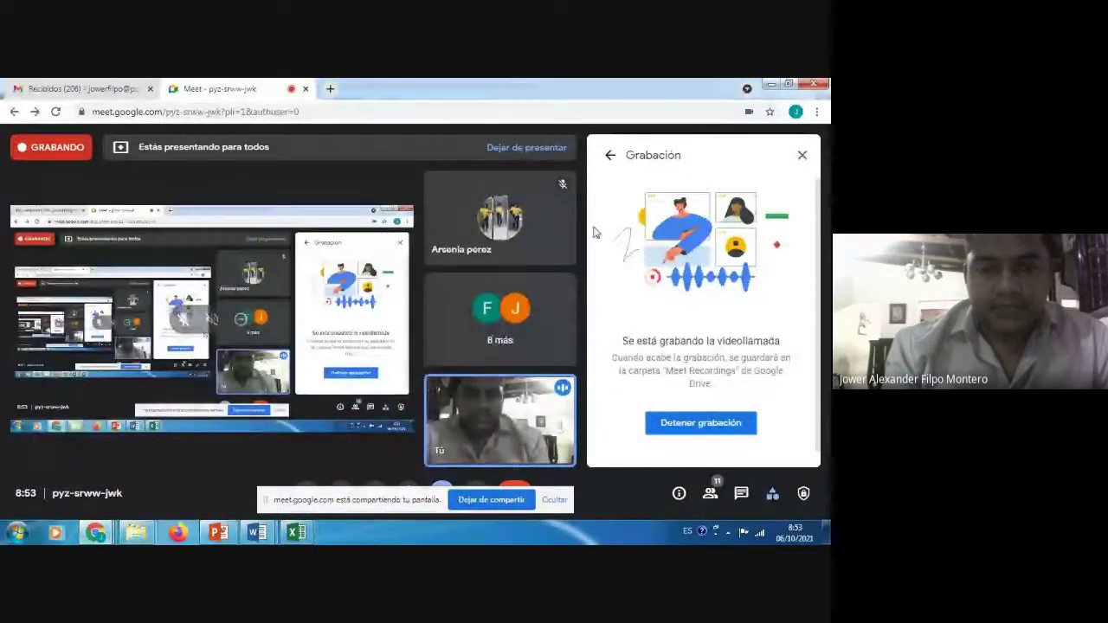
pyautogui.moveTo(297, 531)
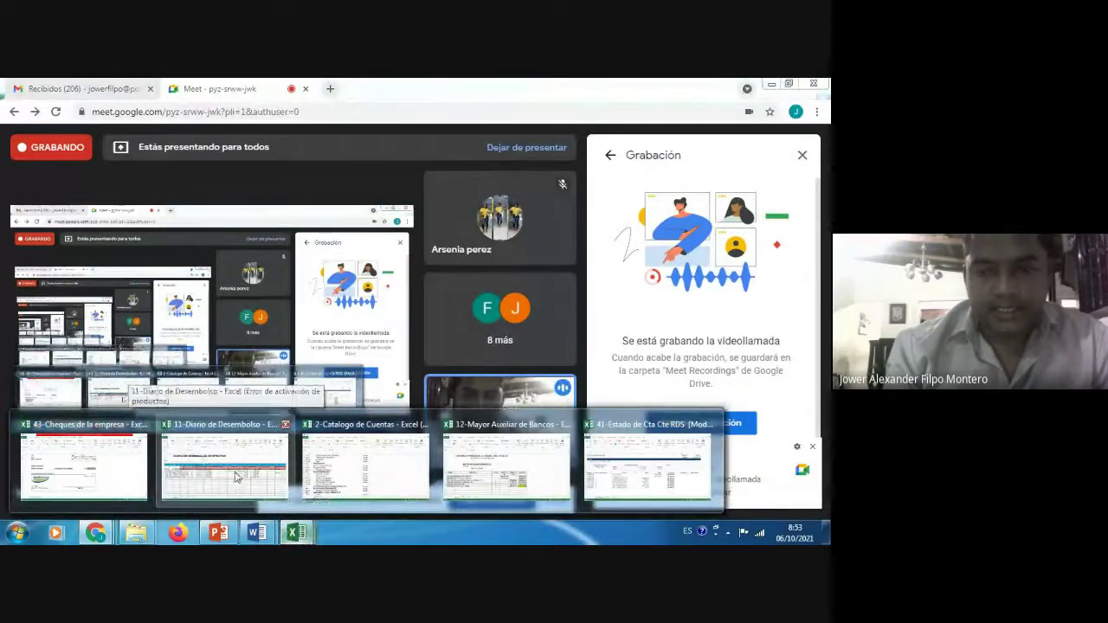
pyautogui.click(504, 480)
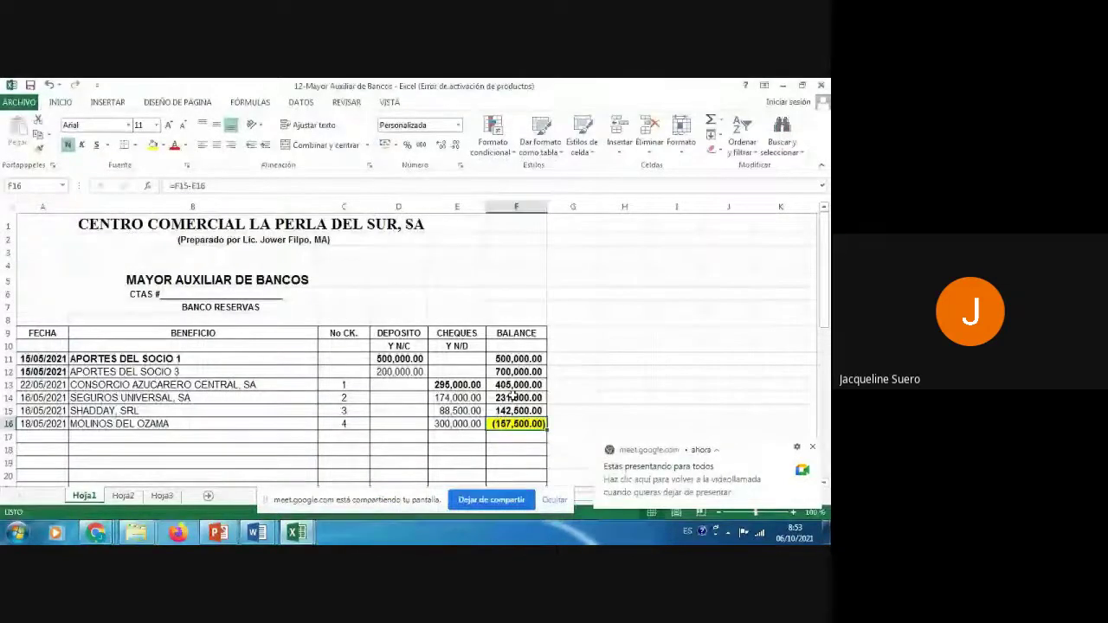
pyautogui.click(500, 445)
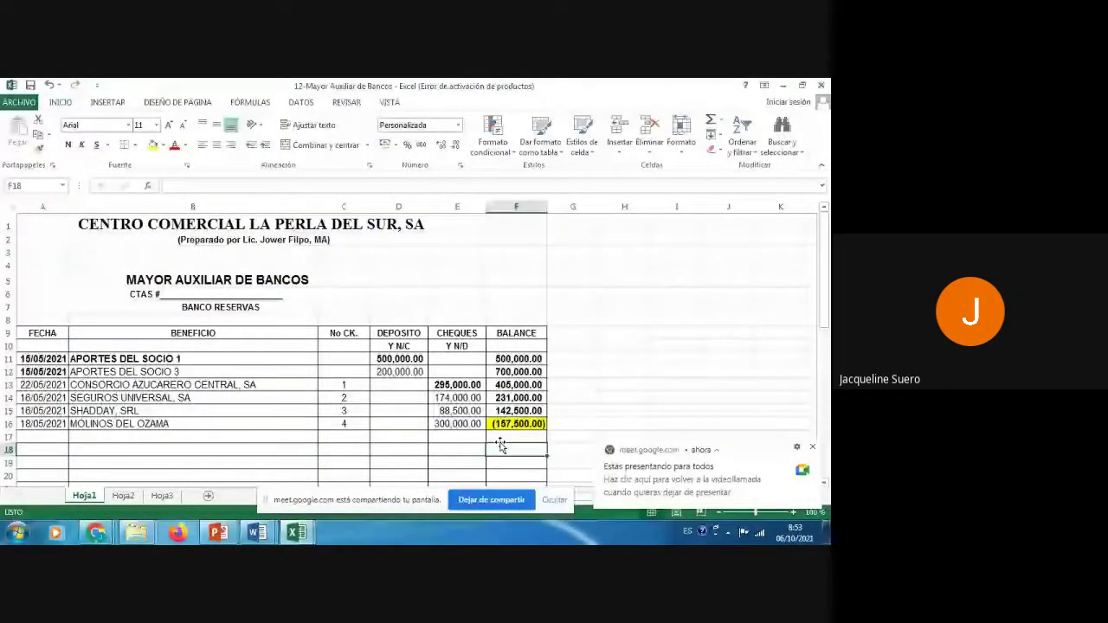
pyautogui.press('Up')
pyautogui.press('Up')
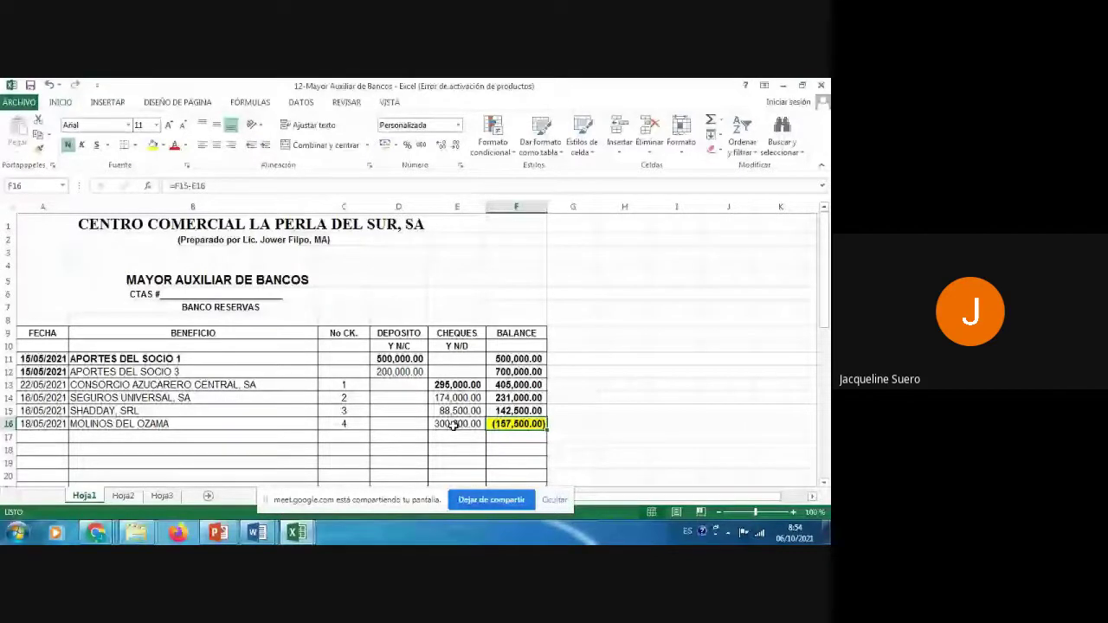
# - In the Estado de Cta Cte workbook, enter the date 18-05-21 in A22 and transaction number 4 in B22
pyautogui.click(296, 532)
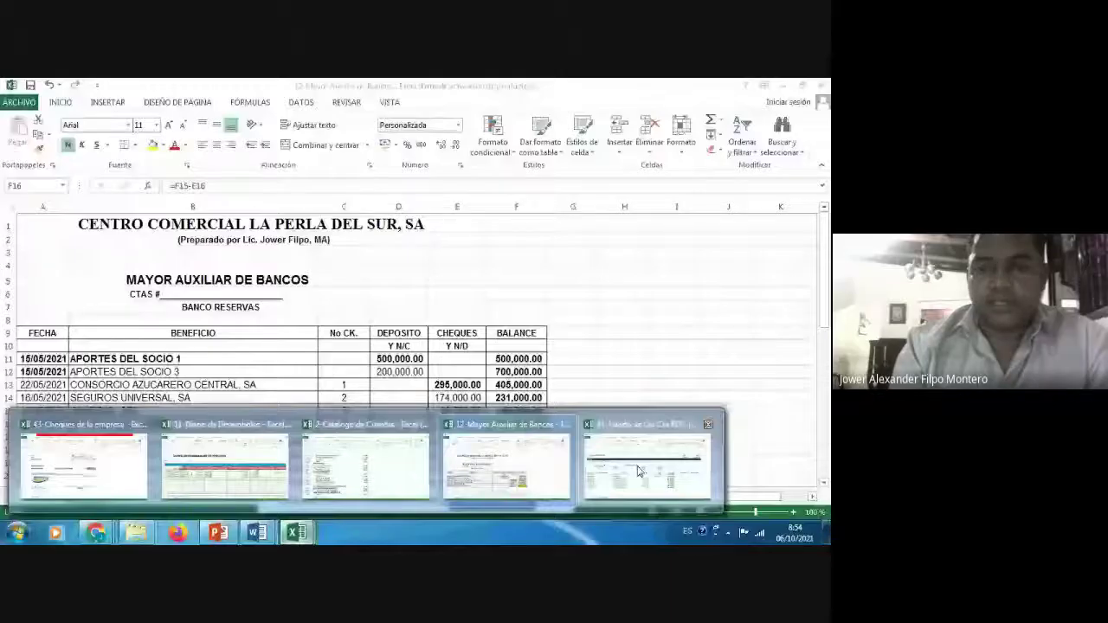
pyautogui.click(638, 471)
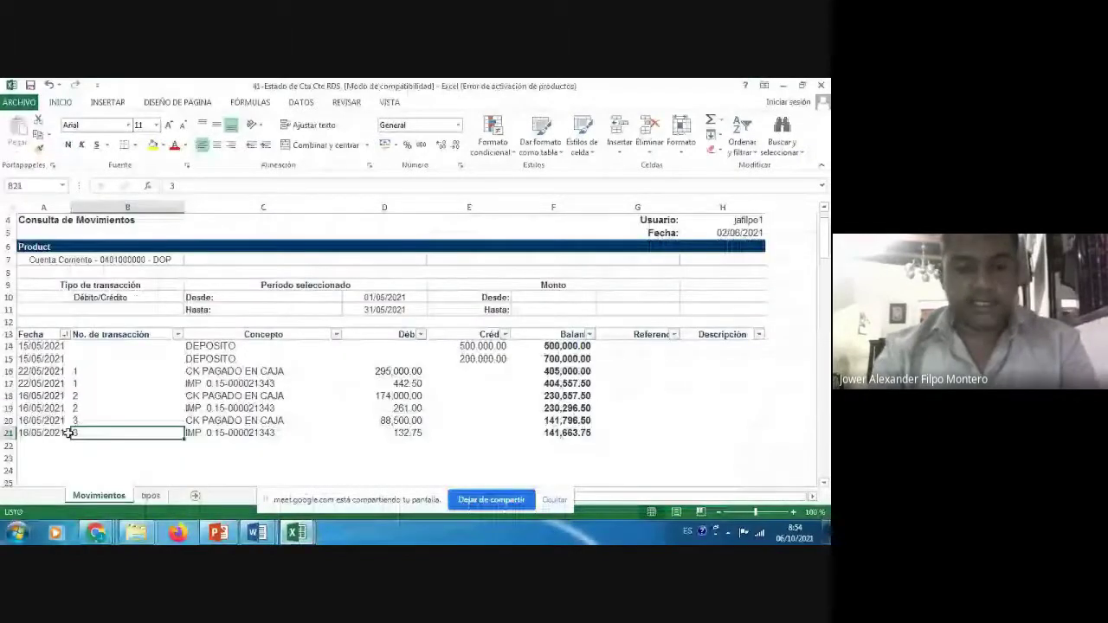
pyautogui.click(39, 445)
pyautogui.write('1')
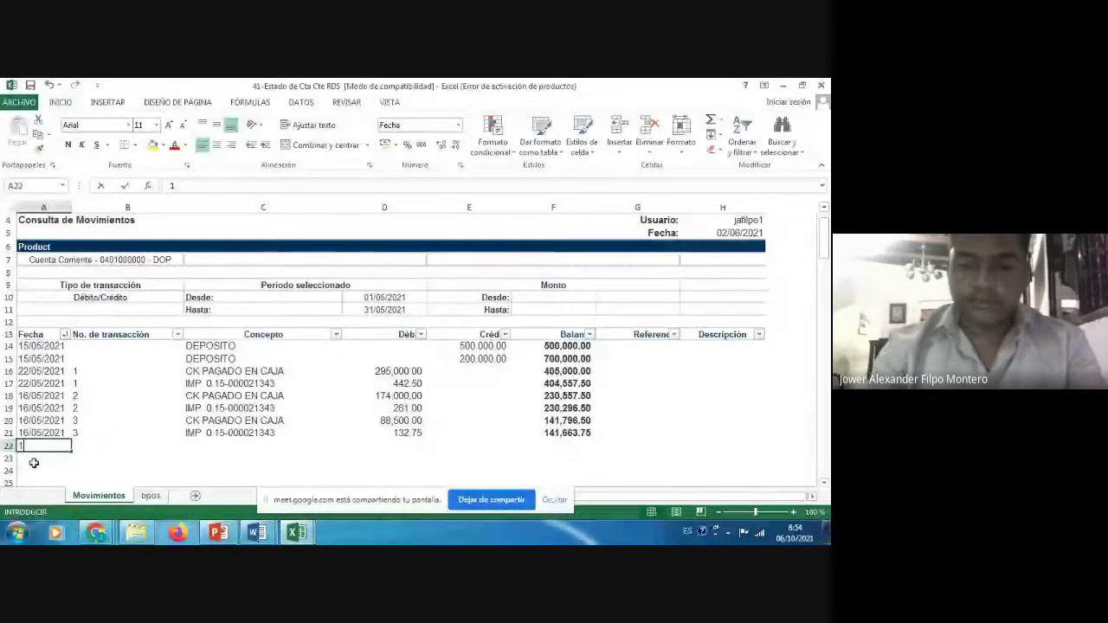
pyautogui.write('8-05-21')
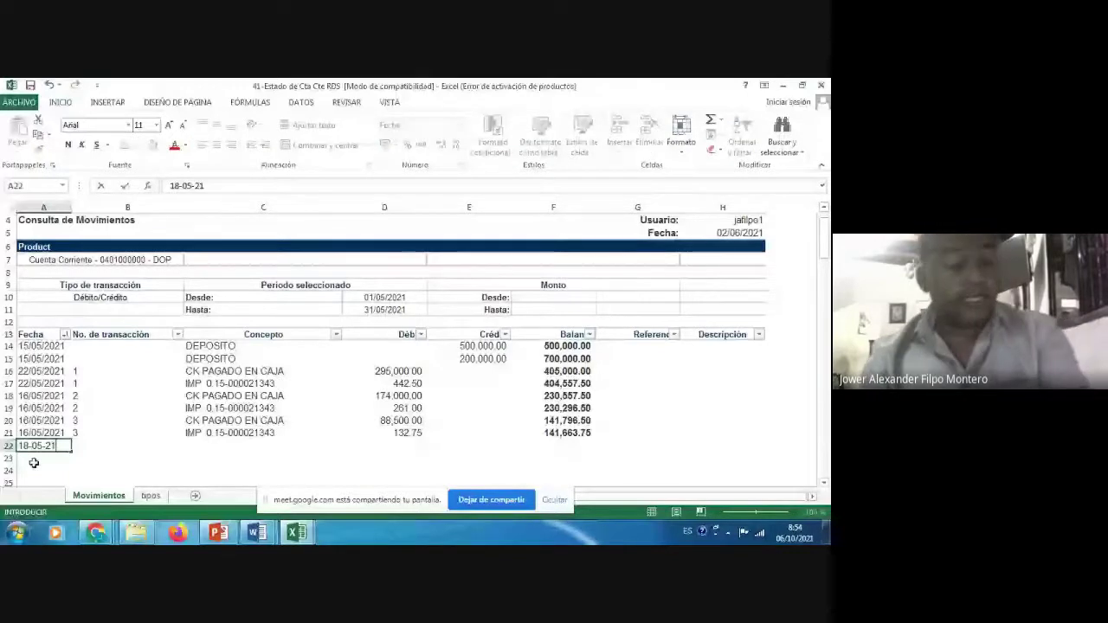
pyautogui.press('Tab')
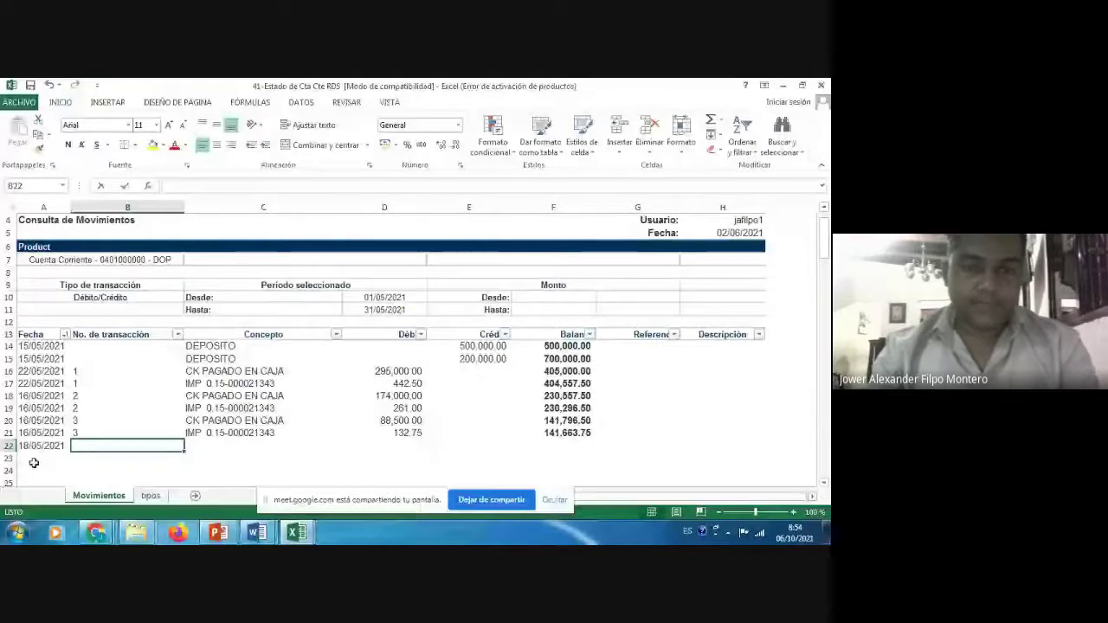
pyautogui.write('4')
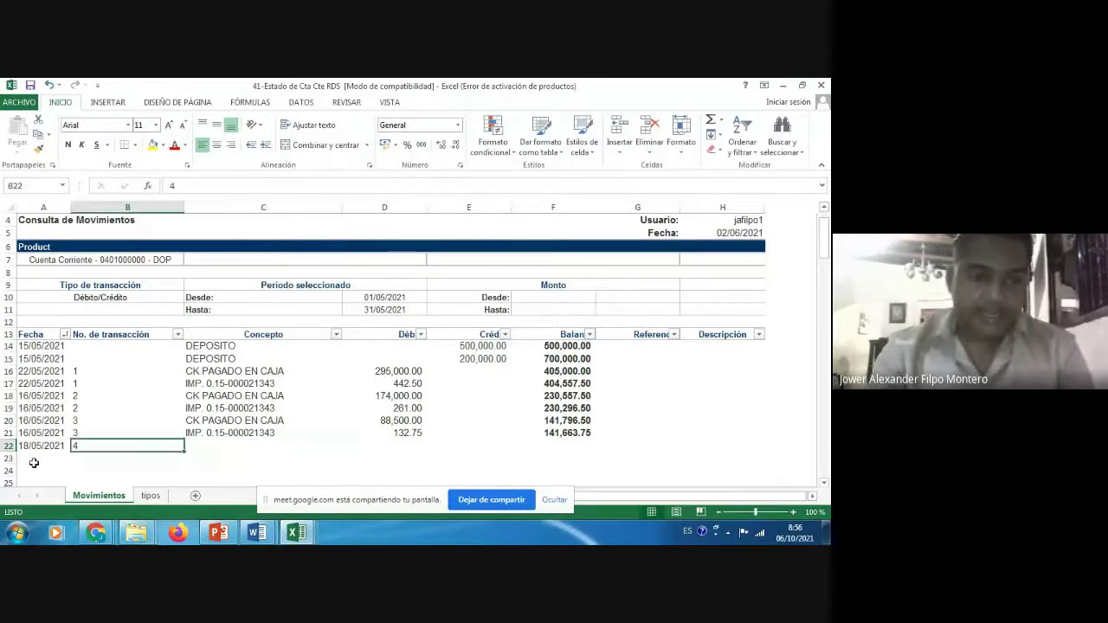
# - Center the transaction numbers in cells B14:B23 horizontally
pyautogui.press('Left')
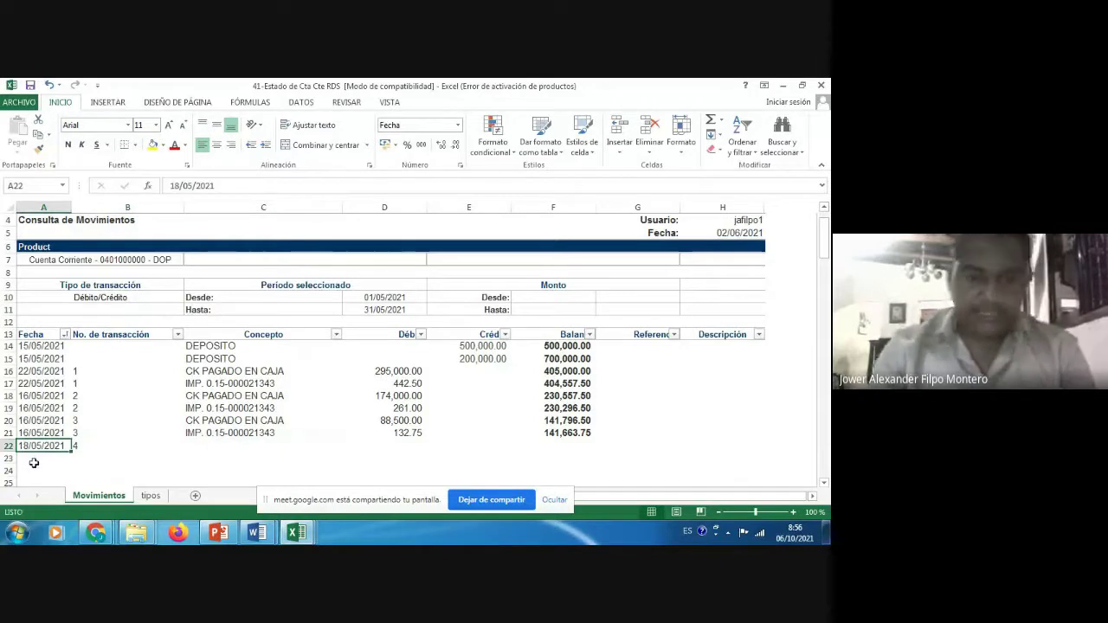
pyautogui.press('Up')
pyautogui.press('Up')
pyautogui.press('Up')
pyautogui.press('Up')
pyautogui.press('Up')
pyautogui.press('Right')
pyautogui.press('Up')
pyautogui.hotkey('shift', 'Up')
pyautogui.hotkey('shift', 'Up')
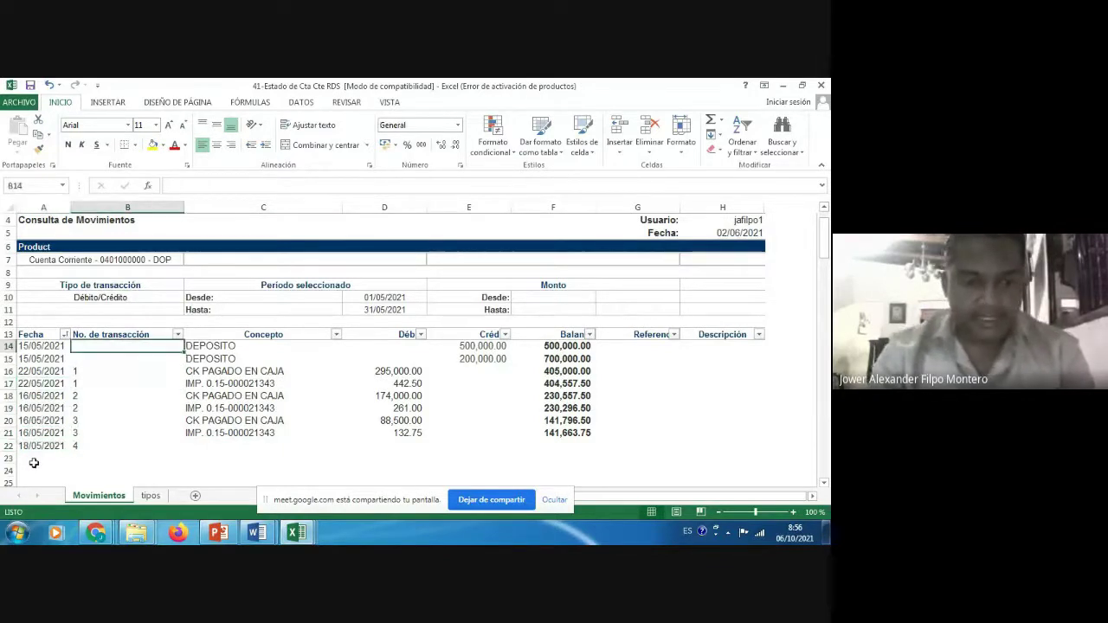
pyautogui.hotkey('shift', 'Down')
pyautogui.hotkey('shift', 'Down')
pyautogui.hotkey('shift', 'Down')
pyautogui.hotkey('shift', 'Down')
pyautogui.hotkey('shift', 'Down')
pyautogui.hotkey('shift', 'Down')
pyautogui.hotkey('shift', 'Down')
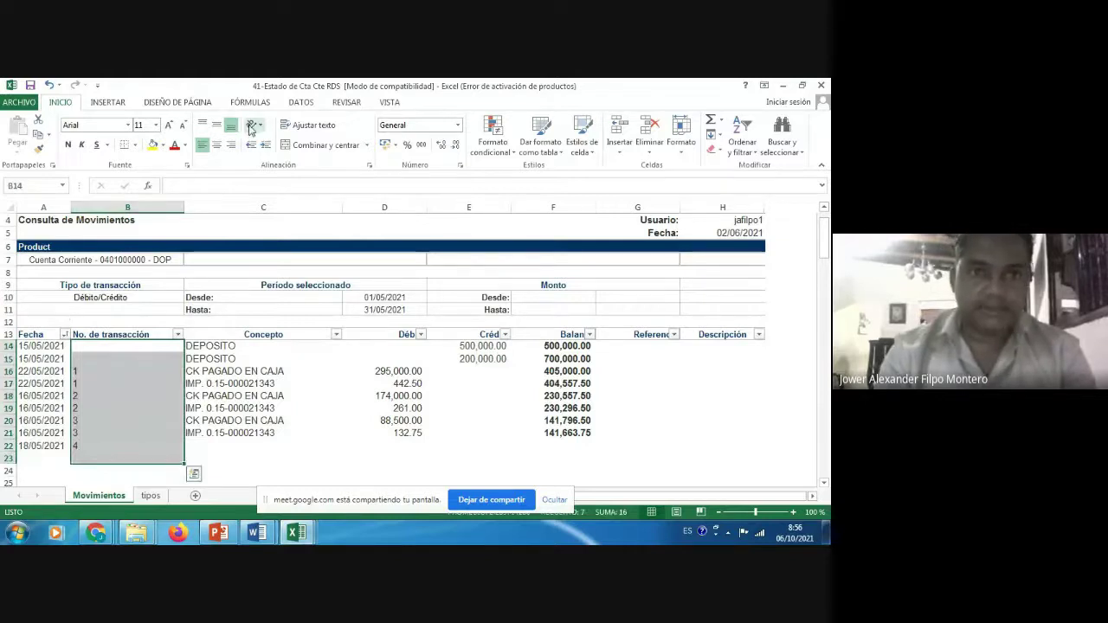
pyautogui.click(216, 148)
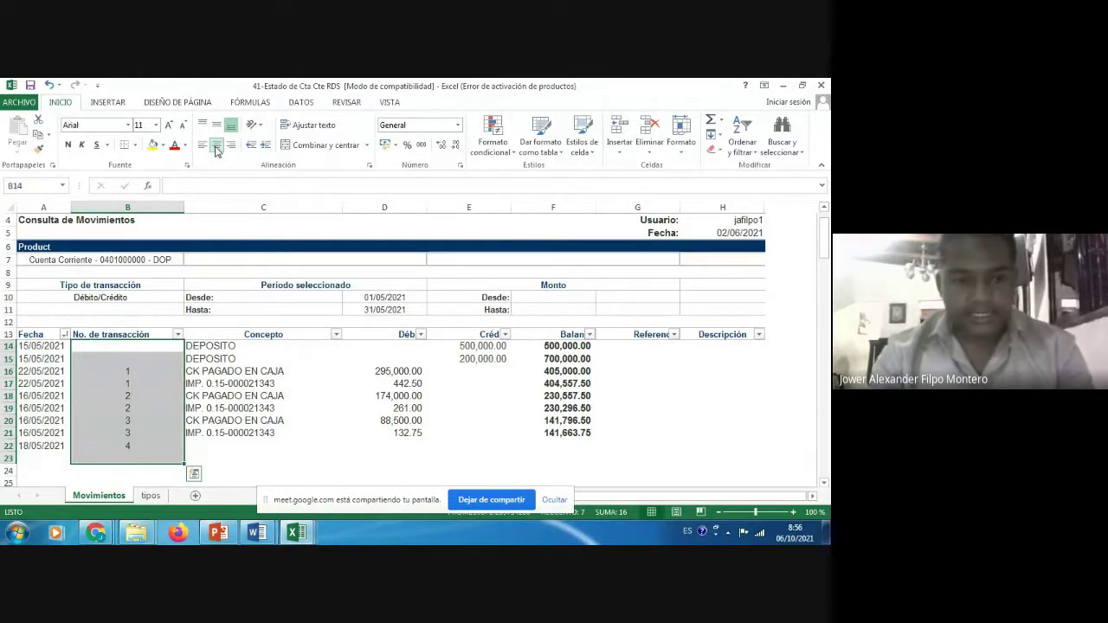
# - Copy the concept CK PAGADO EN CAJA from C20 into C22
pyautogui.press('Down')
pyautogui.press('Down')
pyautogui.press('Down')
pyautogui.press('Down')
pyautogui.press('Down')
pyautogui.press('Down')
pyautogui.press('Down')
pyautogui.press('Down')
pyautogui.press('Down')
pyautogui.press('Right')
pyautogui.press('Up')
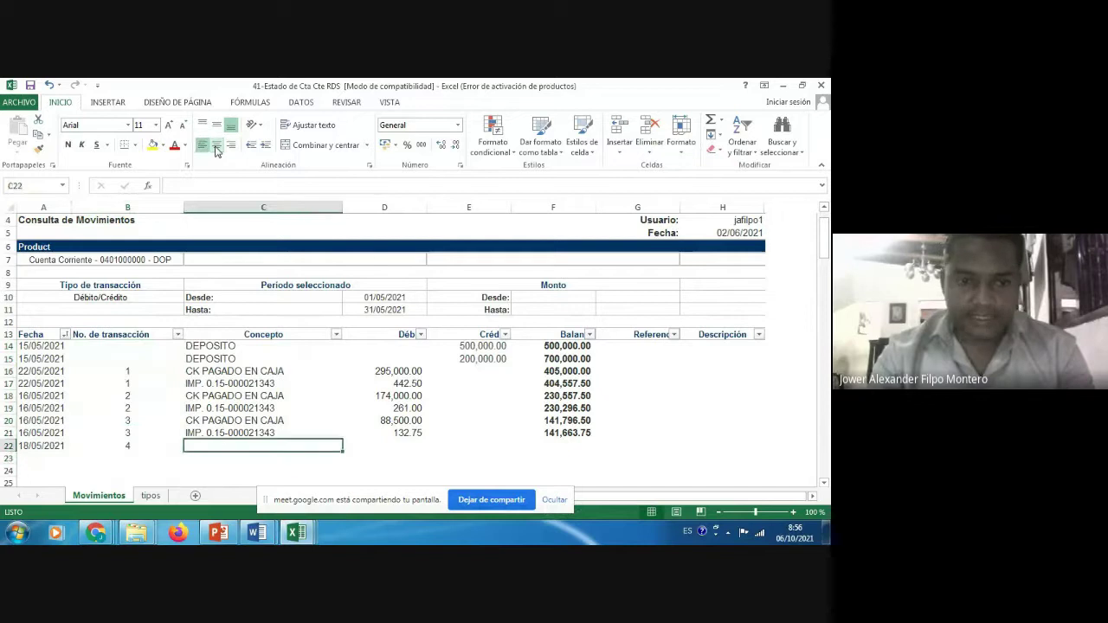
pyautogui.press('Up')
pyautogui.press('Up')
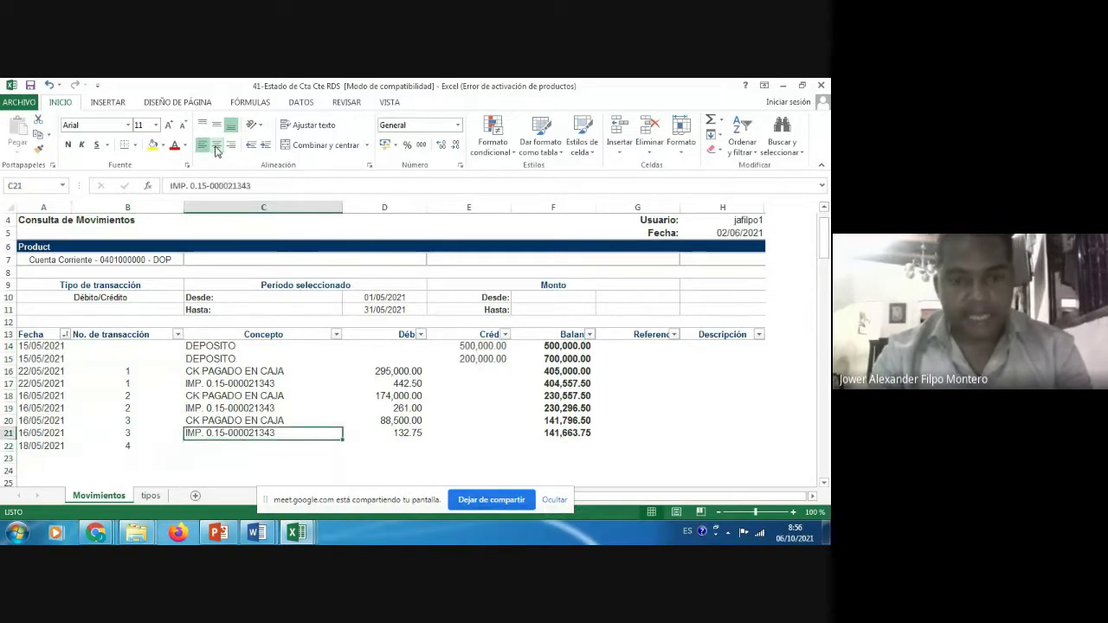
pyautogui.press('Left')
pyautogui.press('Left')
pyautogui.press('Right')
pyautogui.press('Right')
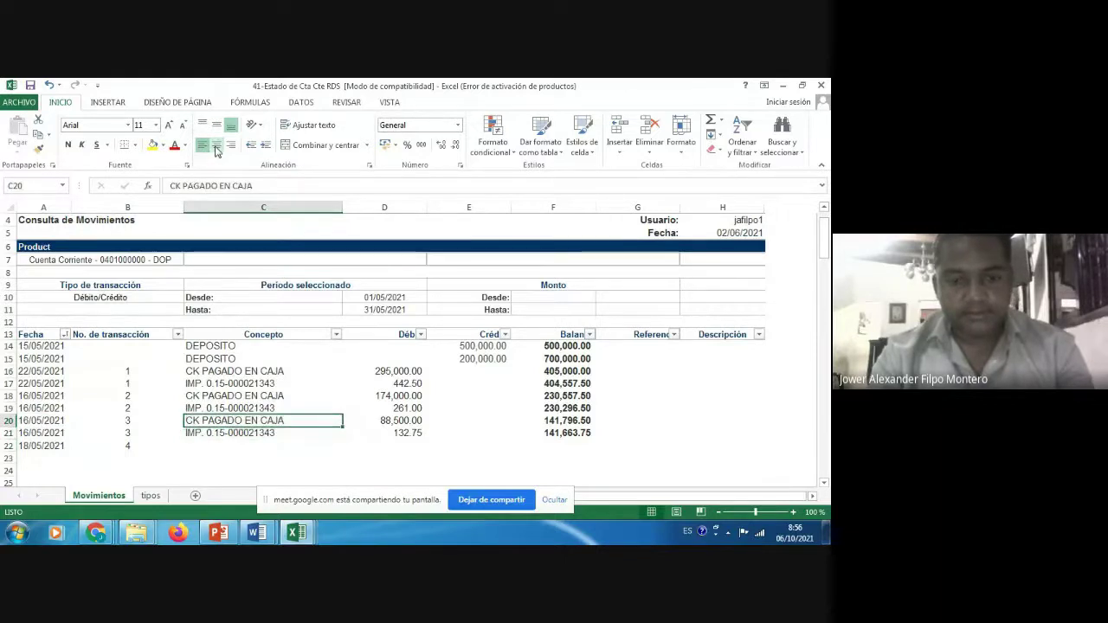
pyautogui.hotkey('ctrl', 'c')
pyautogui.press('Down')
pyautogui.press('Down')
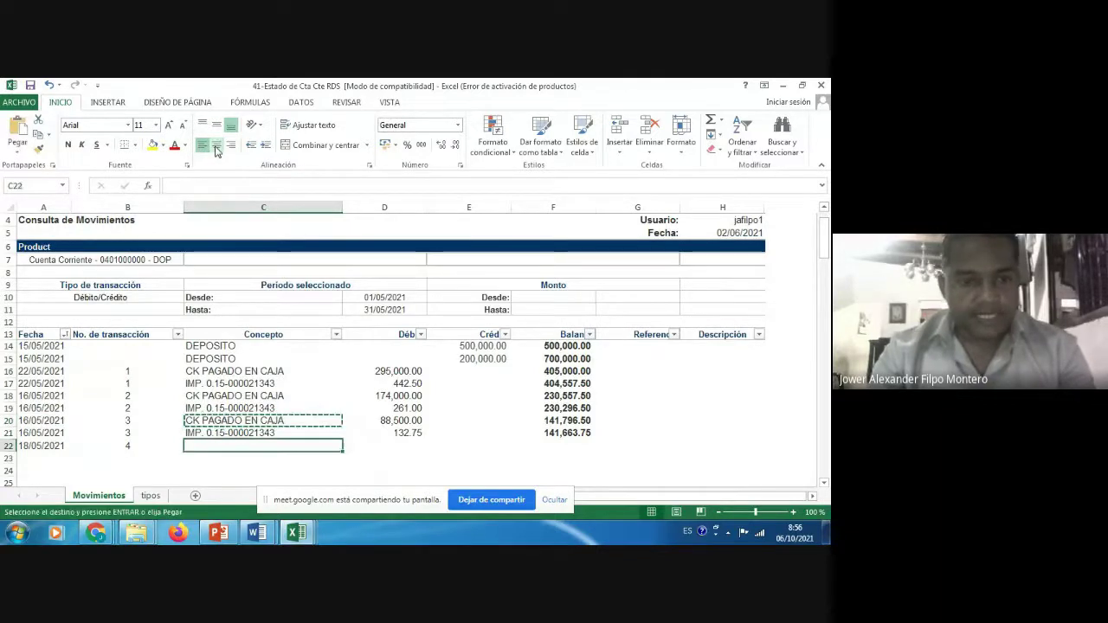
pyautogui.press('Left')
pyautogui.press('Left')
pyautogui.press('Right')
pyautogui.press('Right')
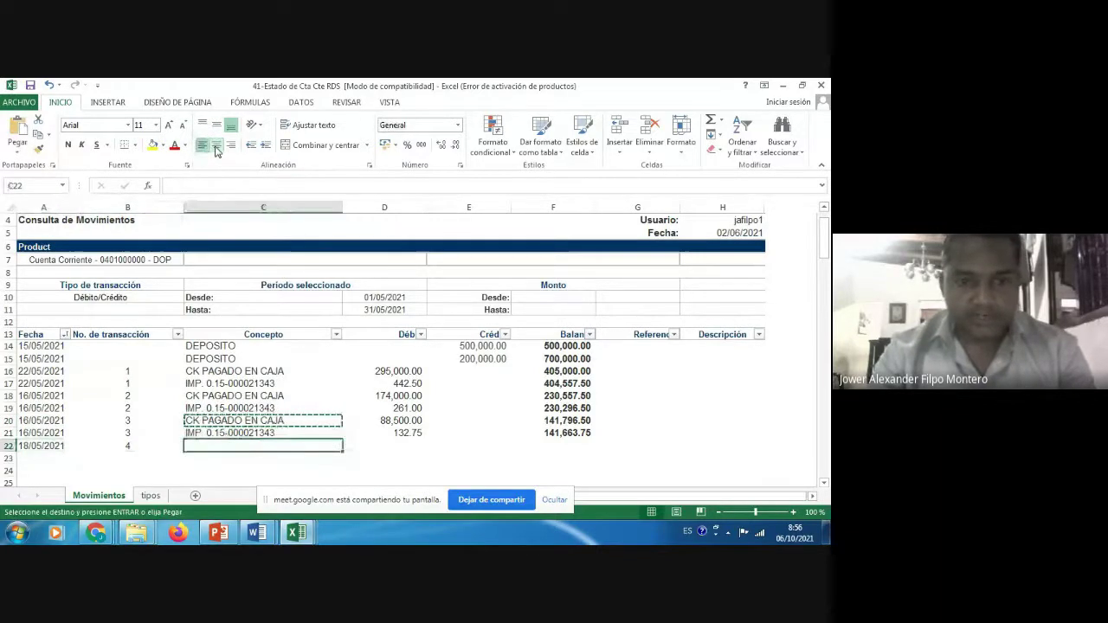
pyautogui.press('Up')
pyautogui.press('Up')
pyautogui.press('Down')
pyautogui.press('Down')
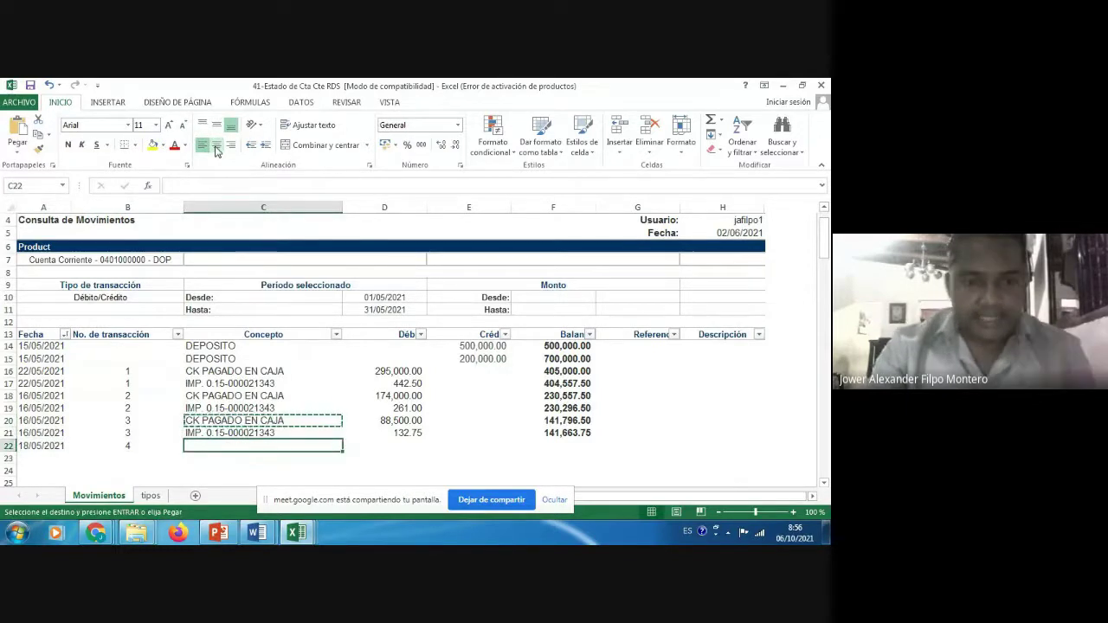
pyautogui.press('Return')
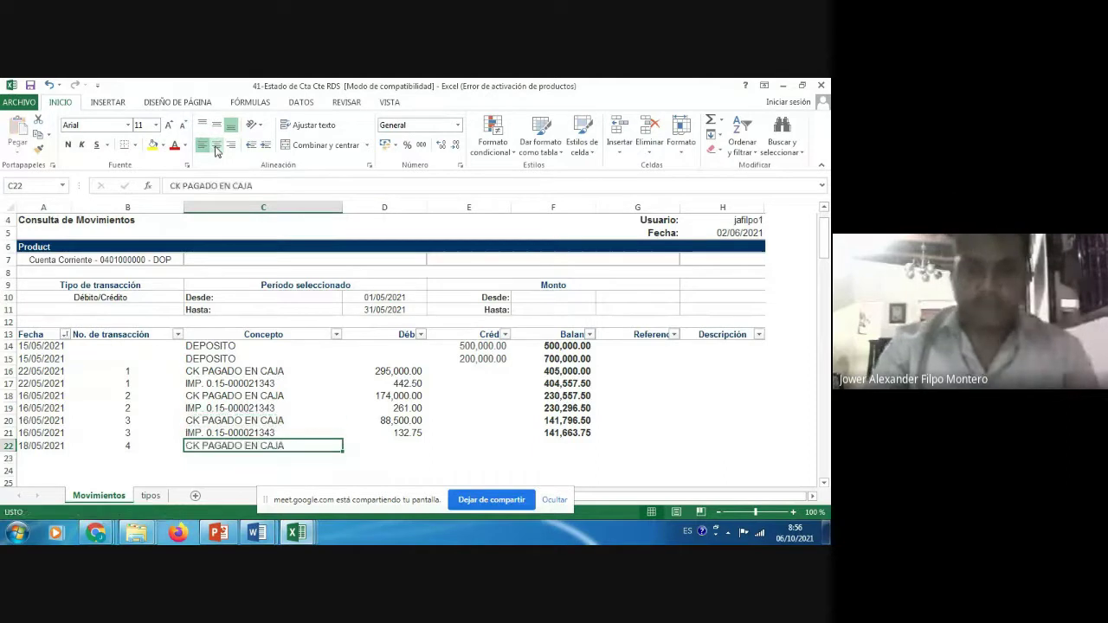
# - Enter the debit amount 300,000 for check 4 in D22
pyautogui.press('Right')
pyautogui.write('3')
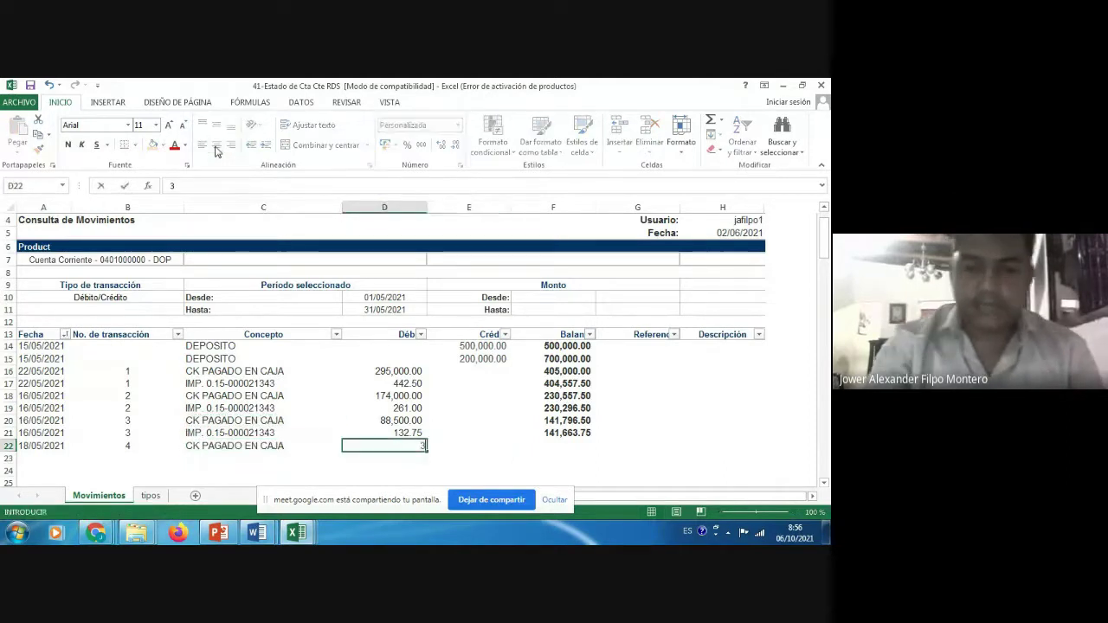
pyautogui.write('00,000')
pyautogui.press('Right')
pyautogui.press('Right')
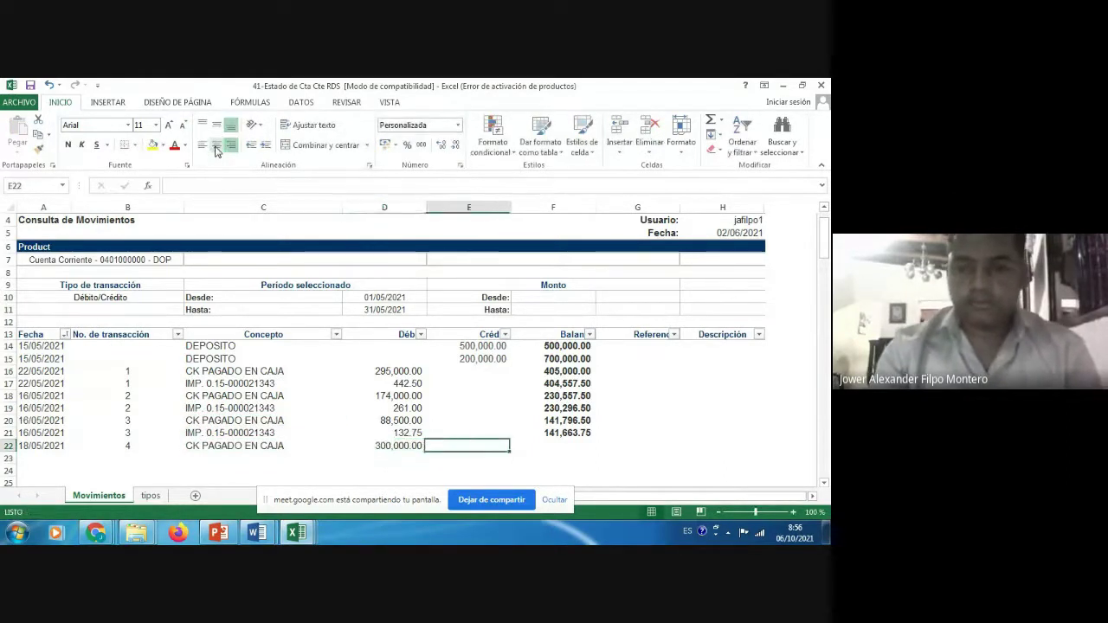
# - Calculate the bank statement balance in F22 with the formula =F21-D22
pyautogui.write('=')
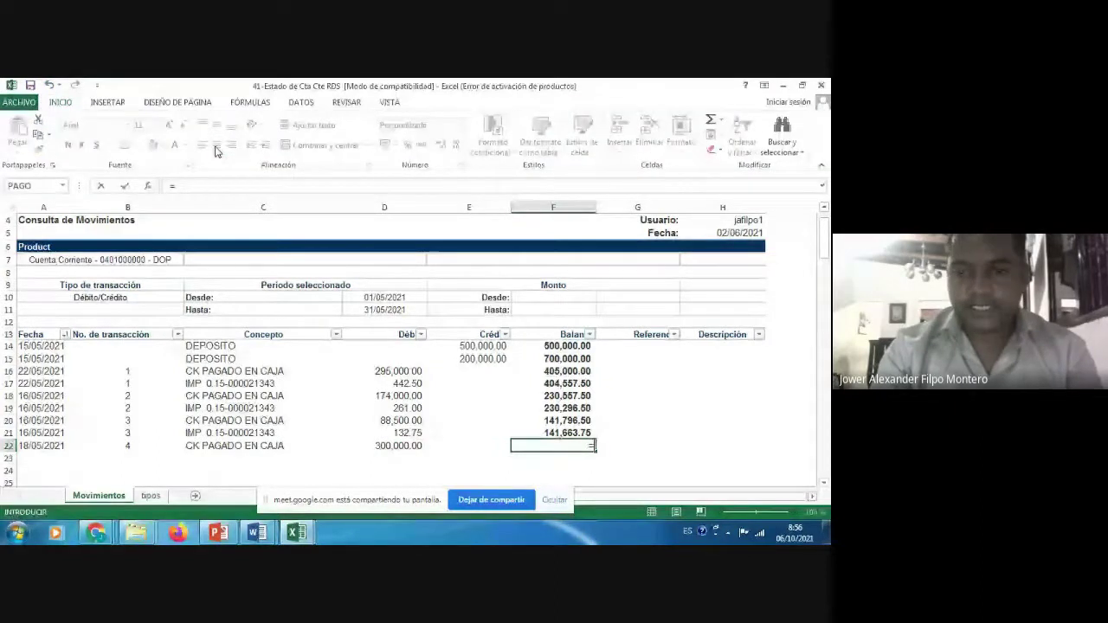
pyautogui.press('Up')
pyautogui.write('-')
pyautogui.press('Up')
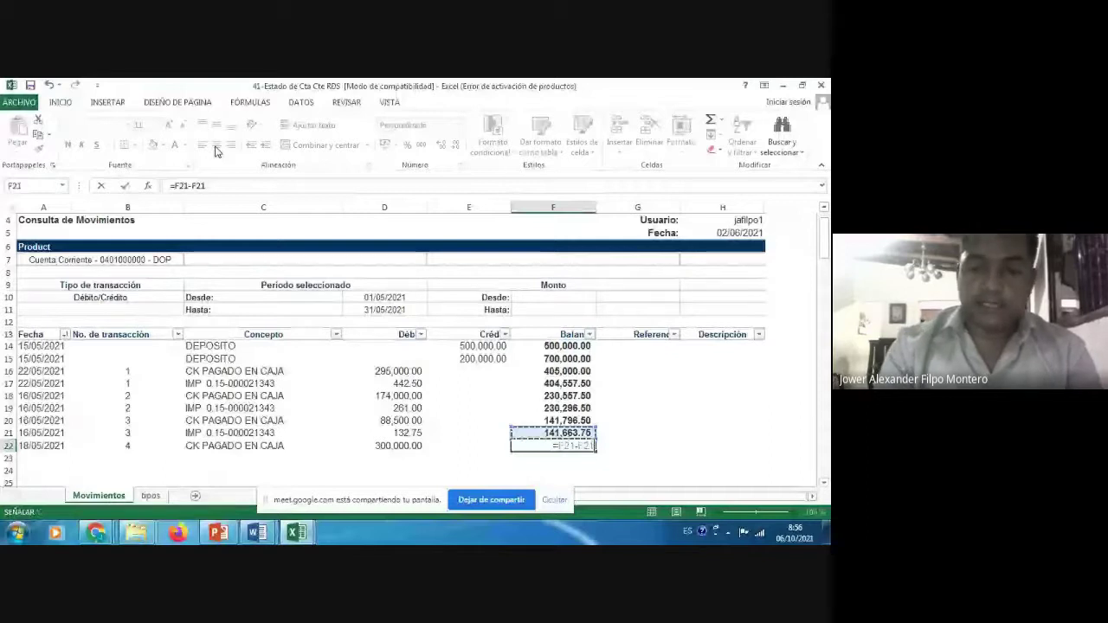
pyautogui.press('Left')
pyautogui.press('Left')
pyautogui.press('Down')
pyautogui.press('Return')
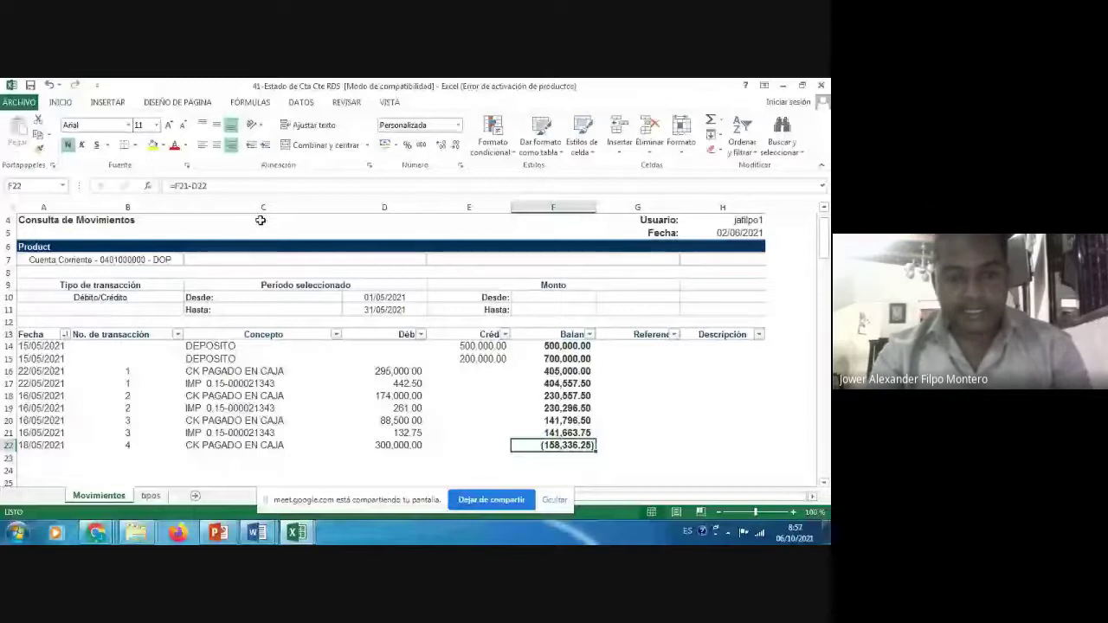
pyautogui.press('Down')
pyautogui.press('Home')
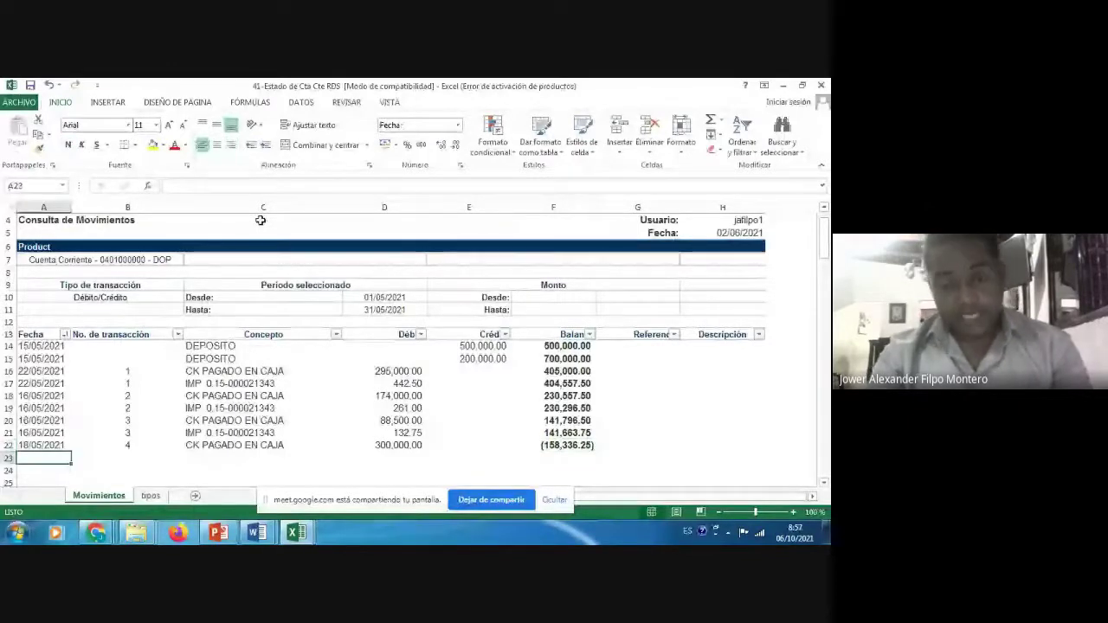
pyautogui.press('Right')
pyautogui.press('Right')
pyautogui.press('Right')
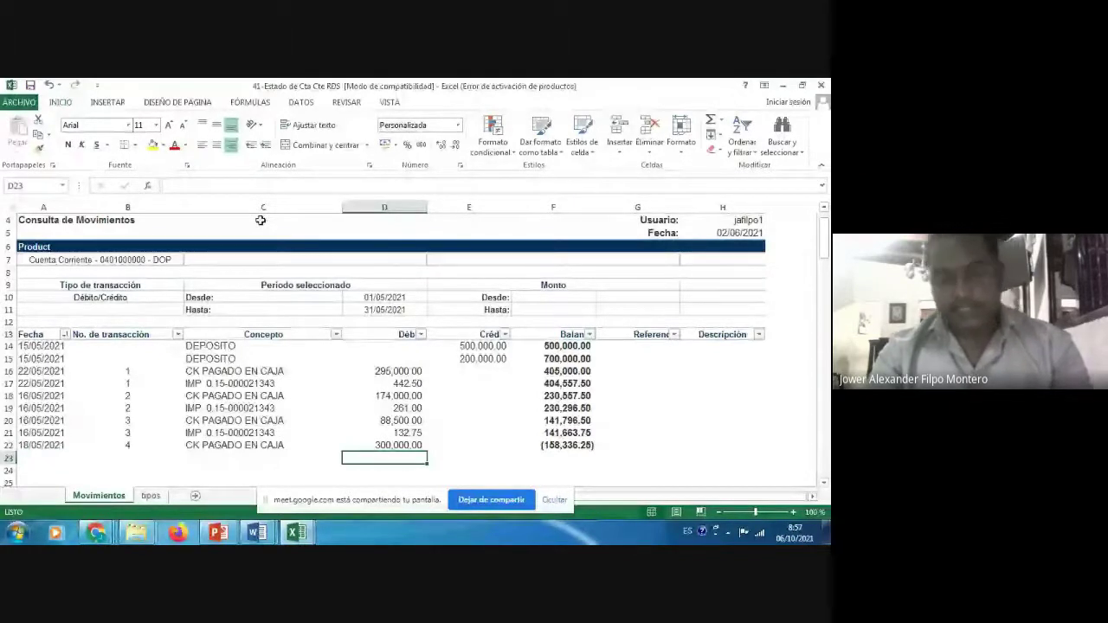
pyautogui.press('Up')
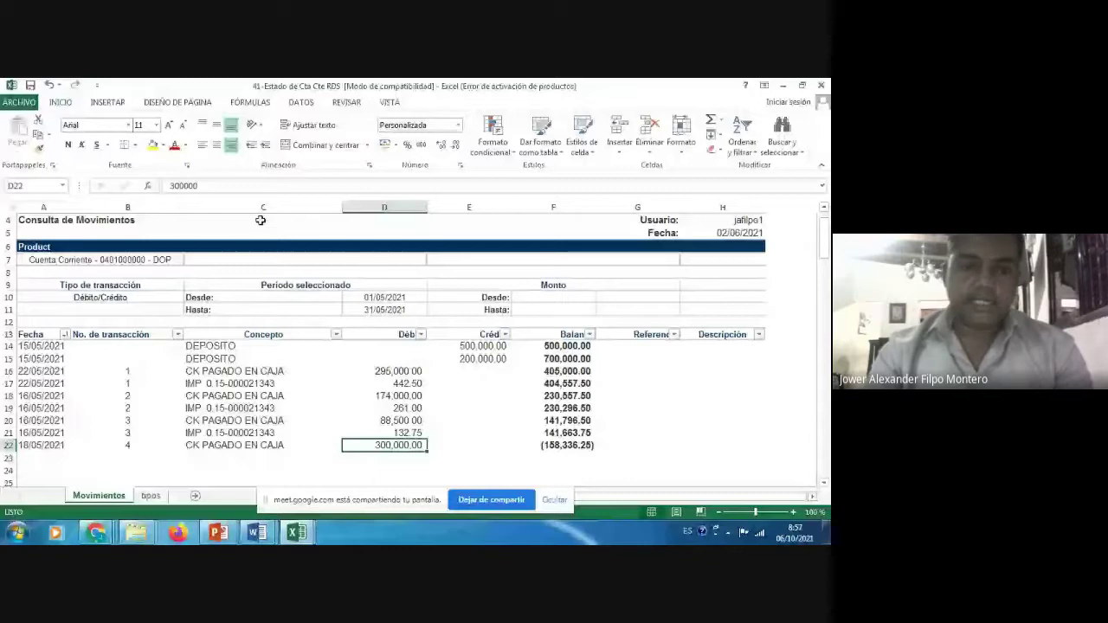
pyautogui.press('Down')
pyautogui.press('Home')
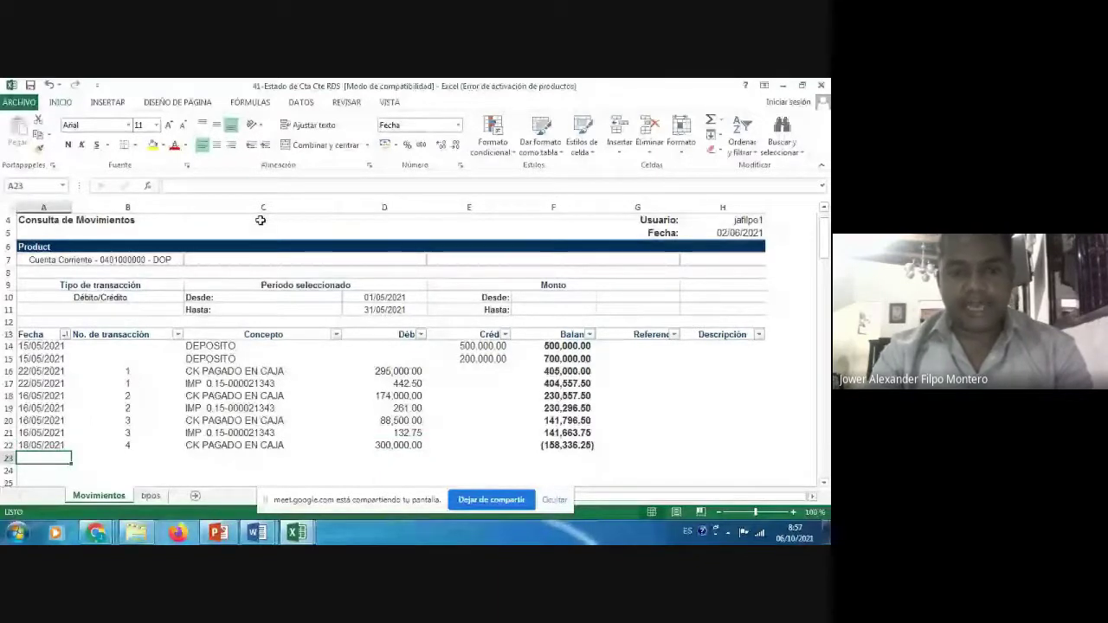
pyautogui.press('Right')
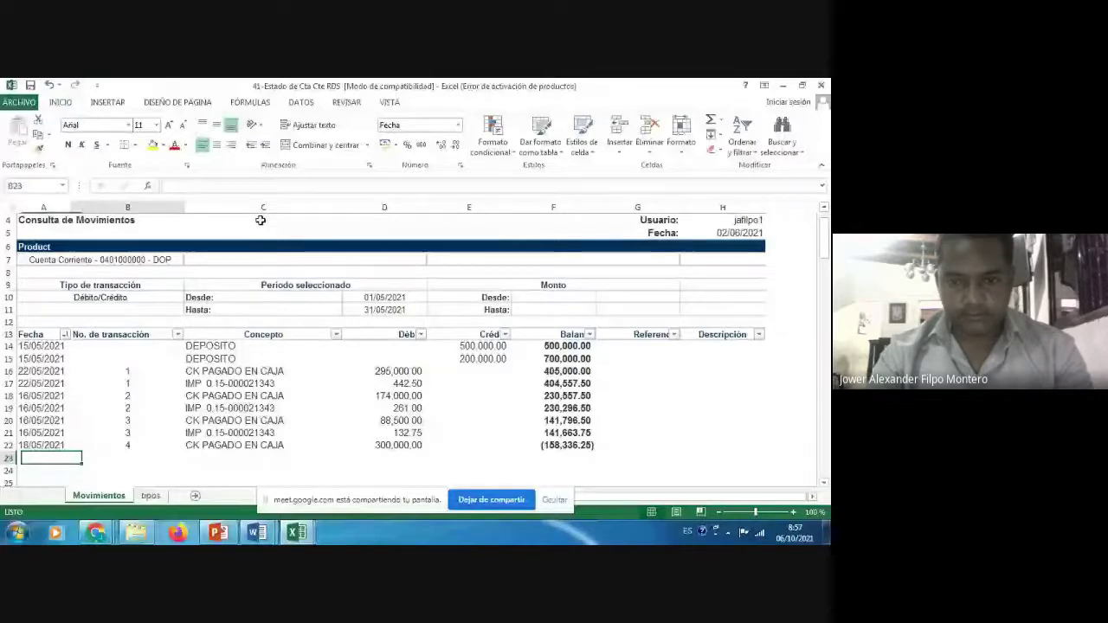
# - Copy the date 18/05/2021 from A22 into A23 and enter transaction number 4 in B23
pyautogui.press('Up')
pyautogui.press('Right')
pyautogui.press('Right')
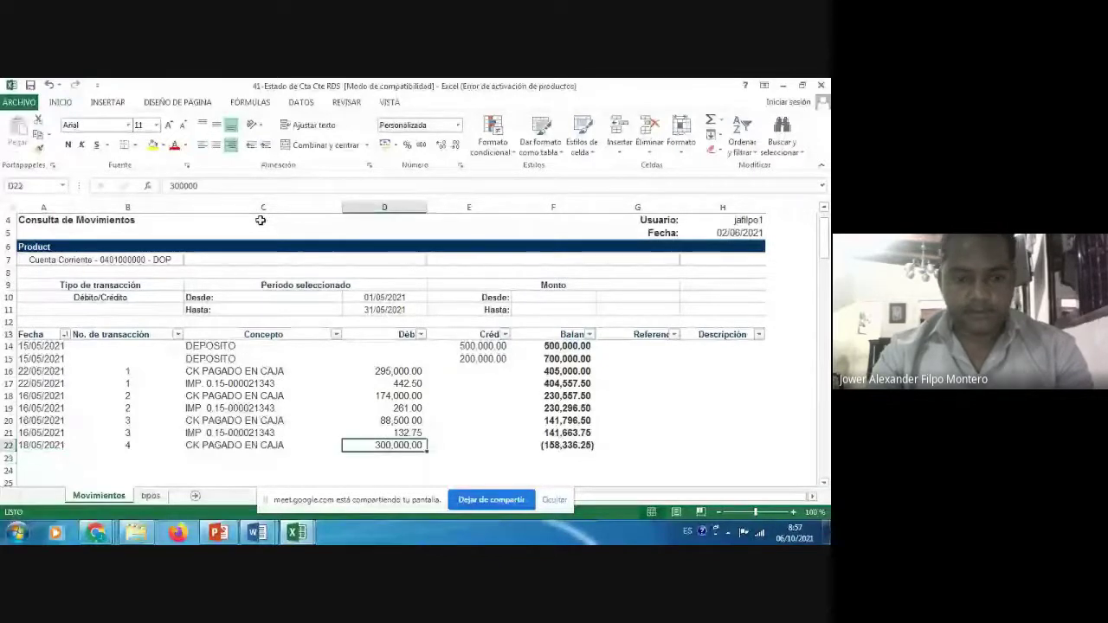
pyautogui.press('Left')
pyautogui.press('Left')
pyautogui.press('Left')
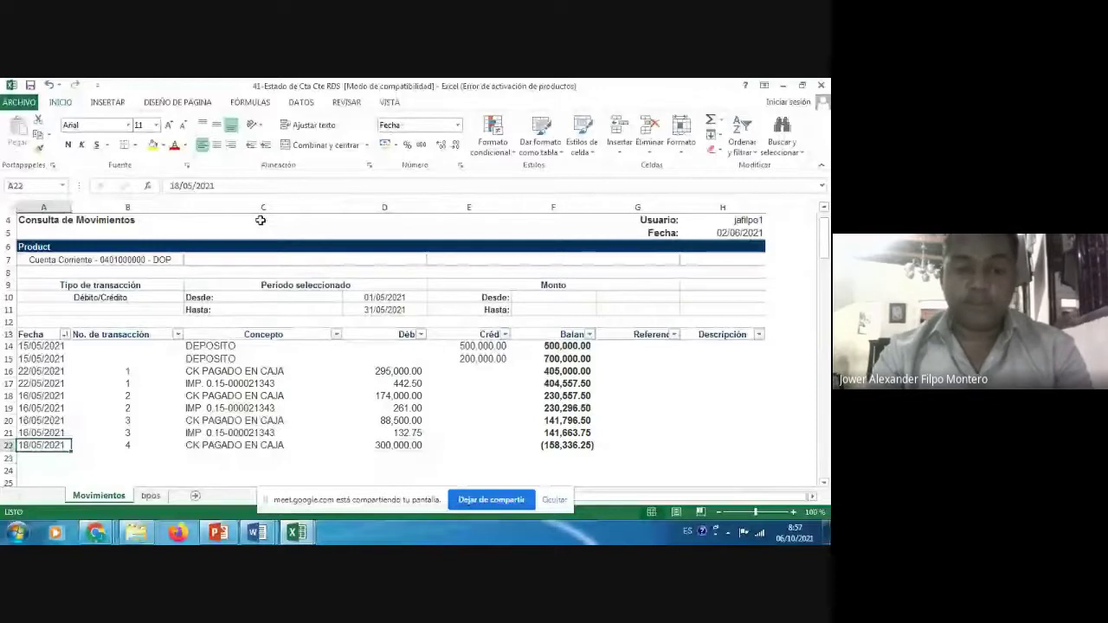
pyautogui.hotkey('ctrl', 'c')
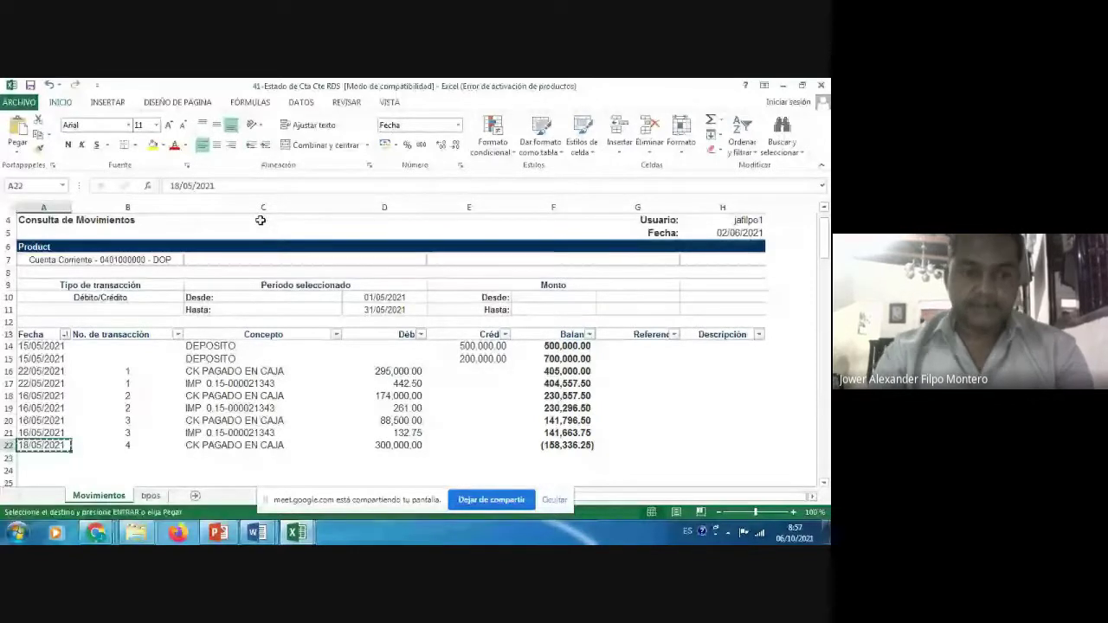
pyautogui.press('Down')
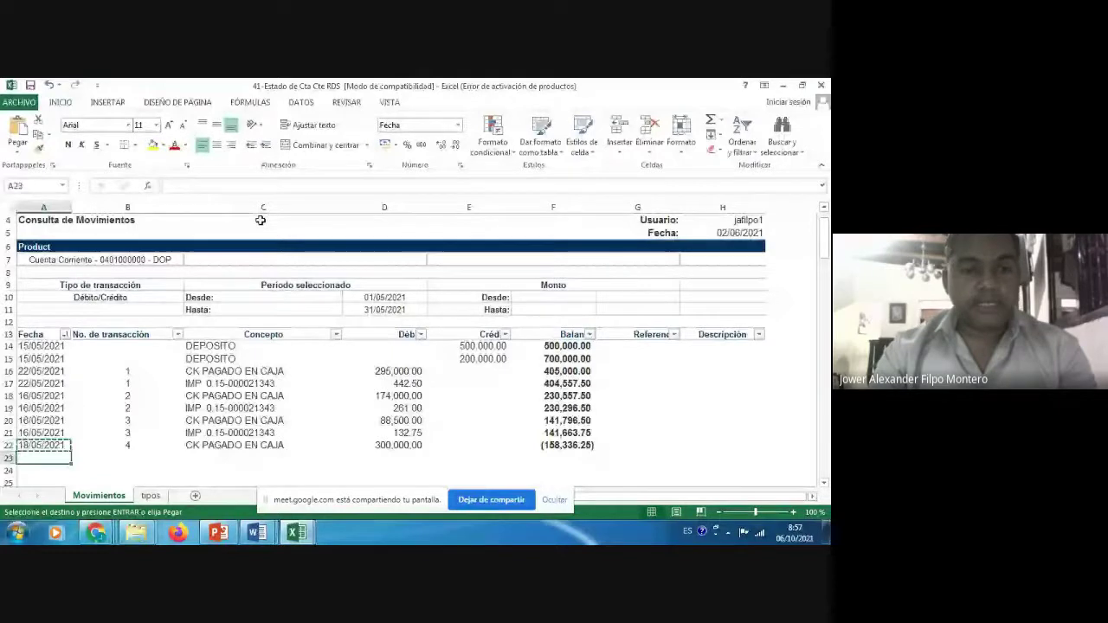
pyautogui.press('Return')
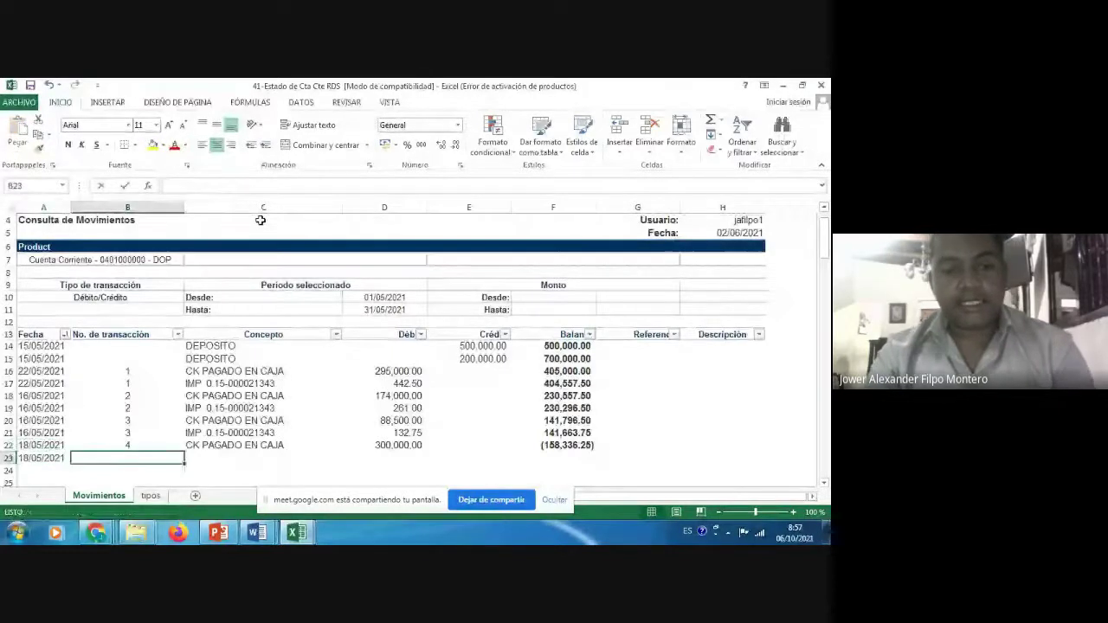
pyautogui.write('4')
pyautogui.press('Tab')
# - Copy the IMP. 0.15 tax concept from C21 into C23
pyautogui.press('Up')
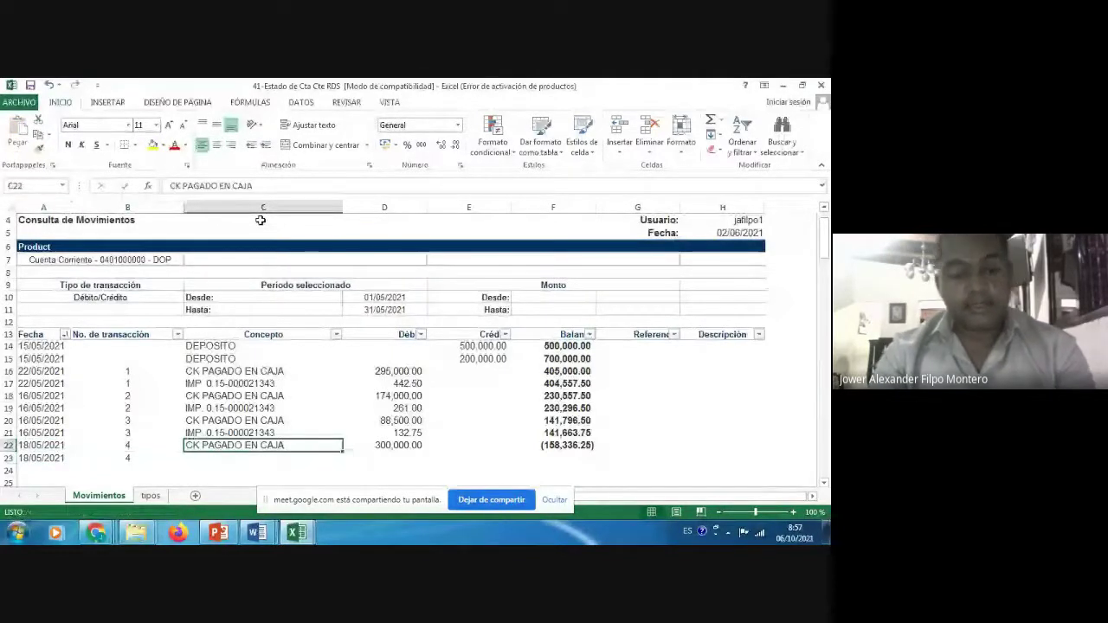
pyautogui.press('Up')
pyautogui.hotkey('ctrl', 'c')
pyautogui.press('Down')
pyautogui.press('Down')
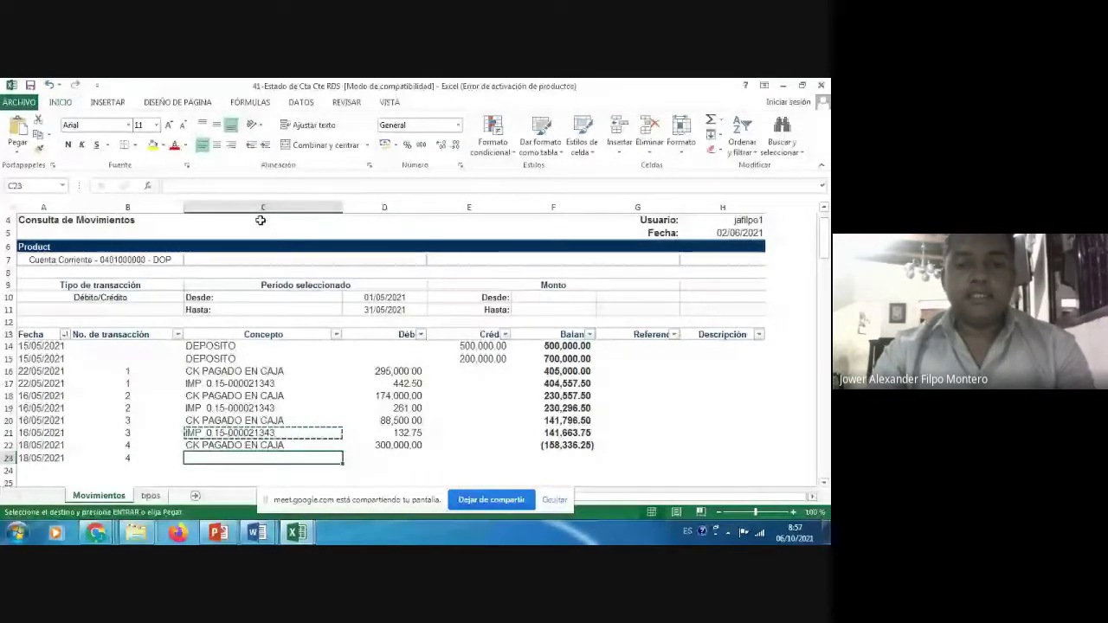
pyautogui.hotkey('ctrl', 'v')
# - Calculate the check 4 tax debit in D23 with the formula =D22*0.0015
pyautogui.press('Right')
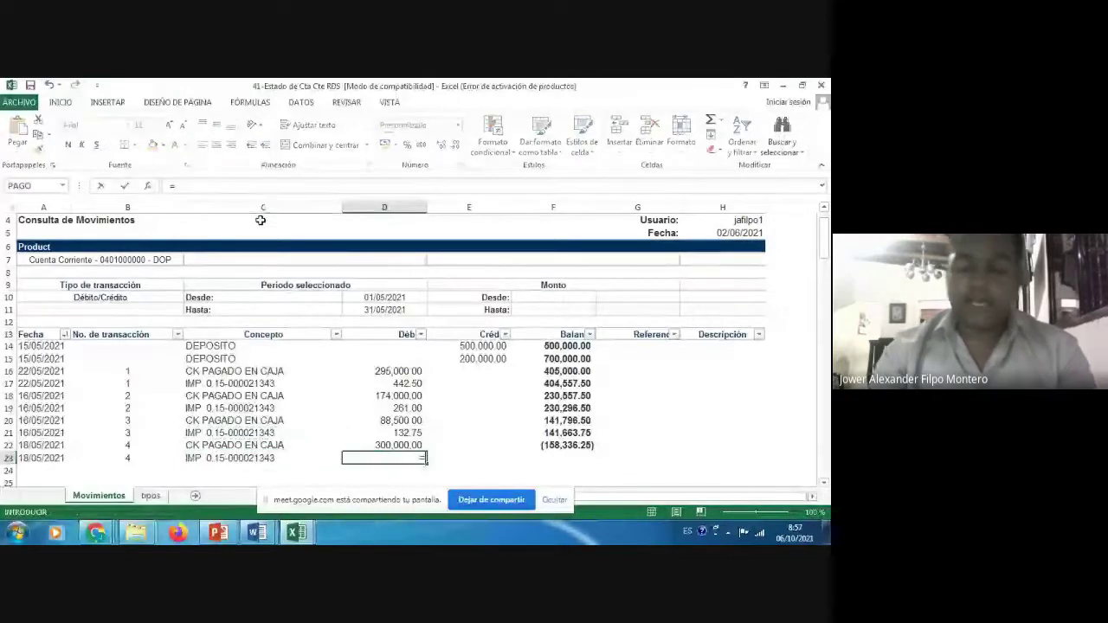
pyautogui.write('=')
pyautogui.press('Up')
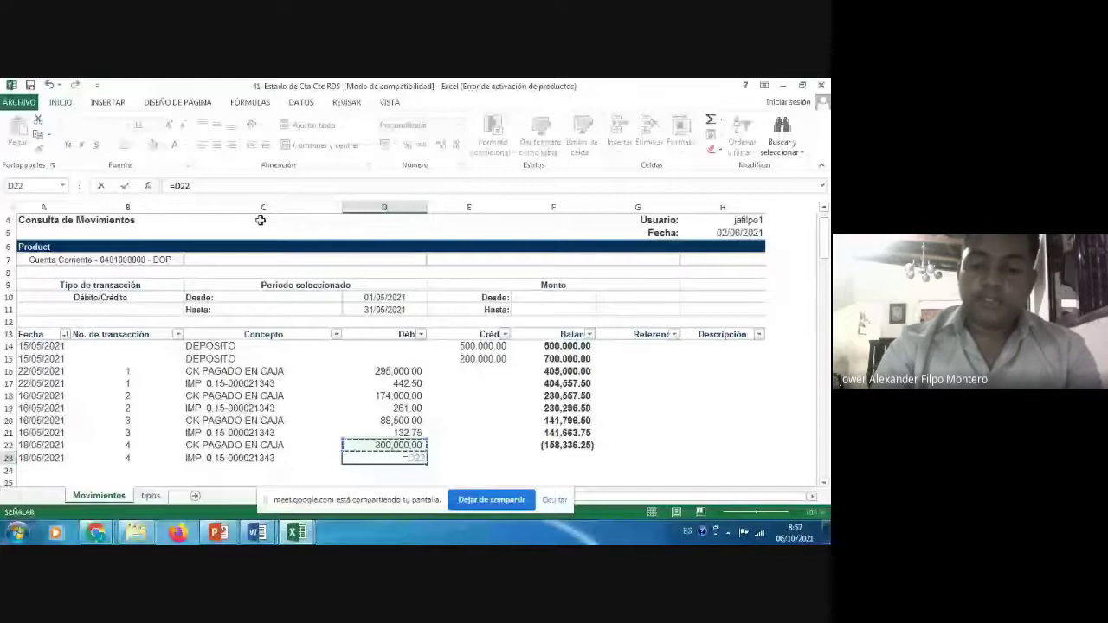
pyautogui.write('*0')
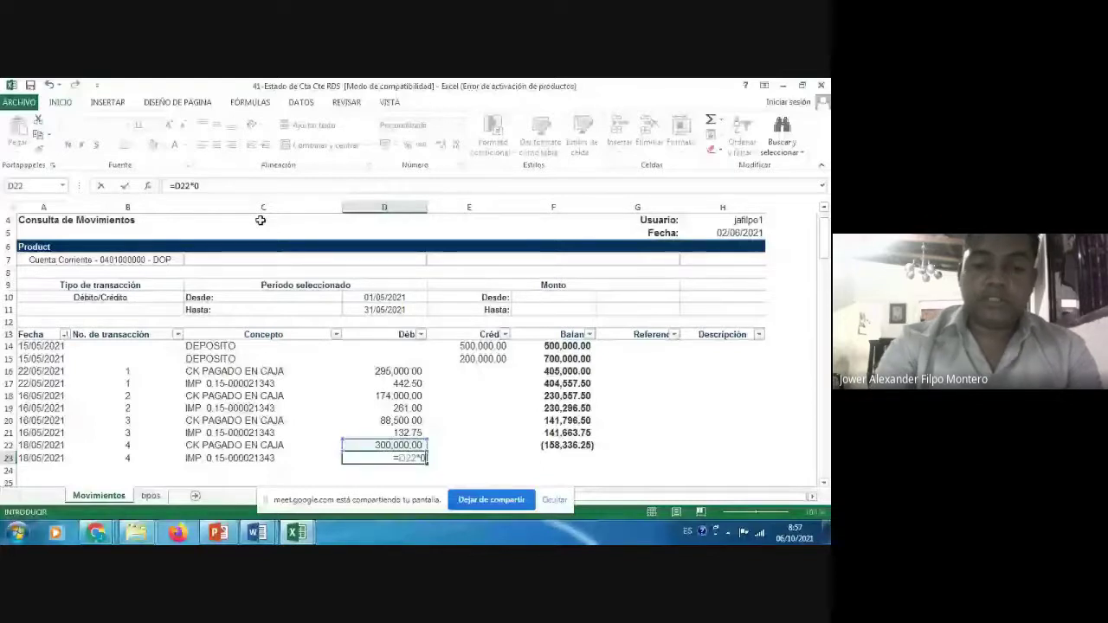
pyautogui.write('.0015')
pyautogui.press('Return')
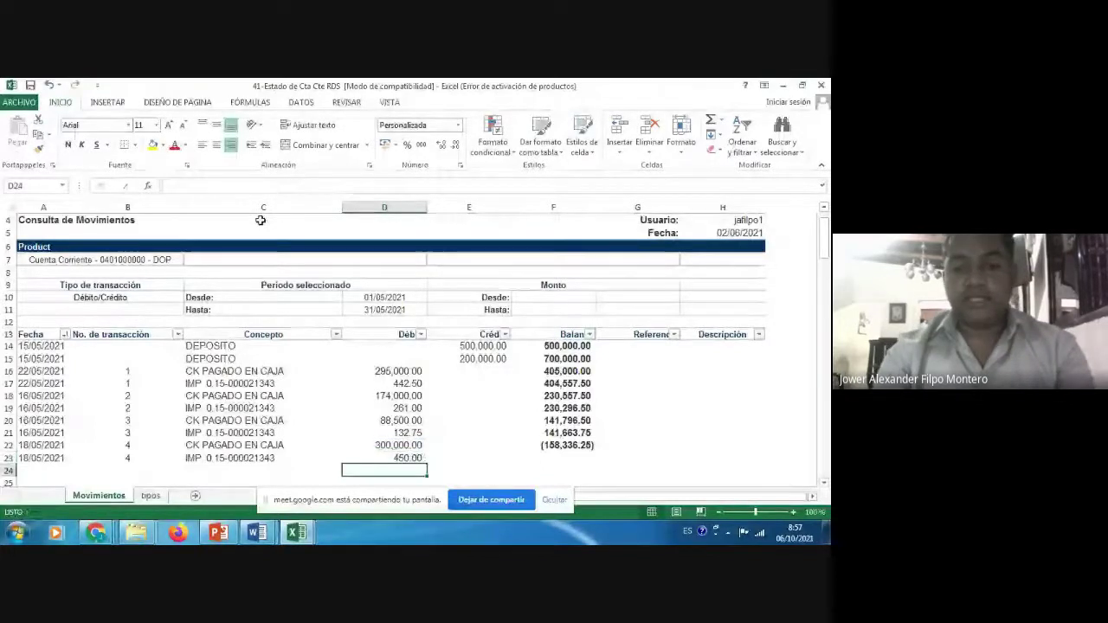
# - Calculate the statement balance in F23 with the formula =F22-D23 and make it bold
pyautogui.press('Up')
pyautogui.press('Right')
pyautogui.press('Right')
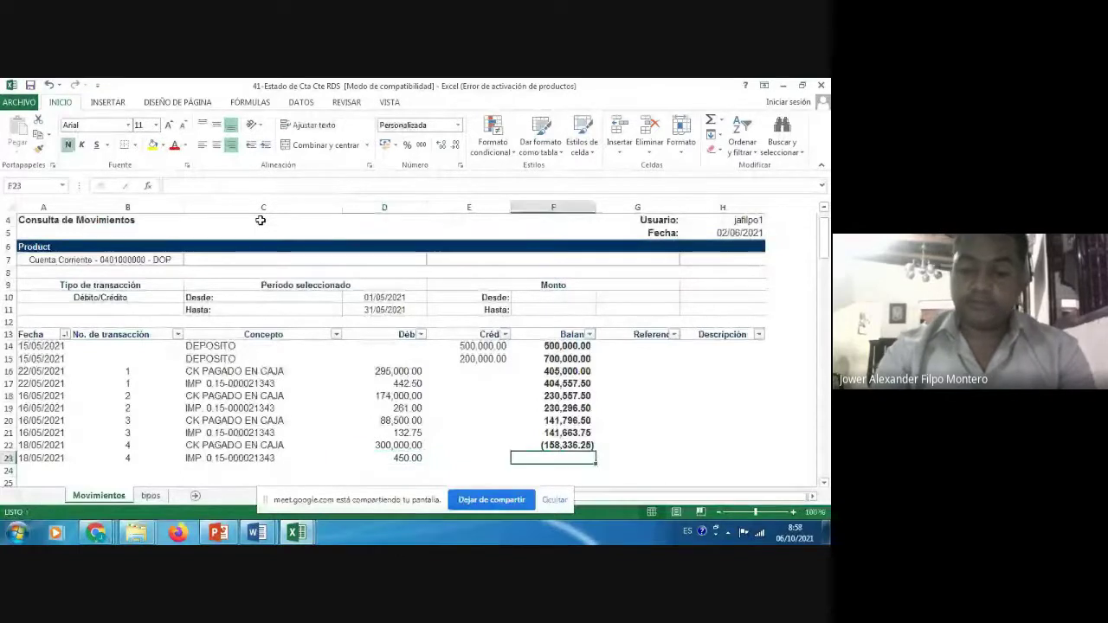
pyautogui.write('=')
pyautogui.press('Up')
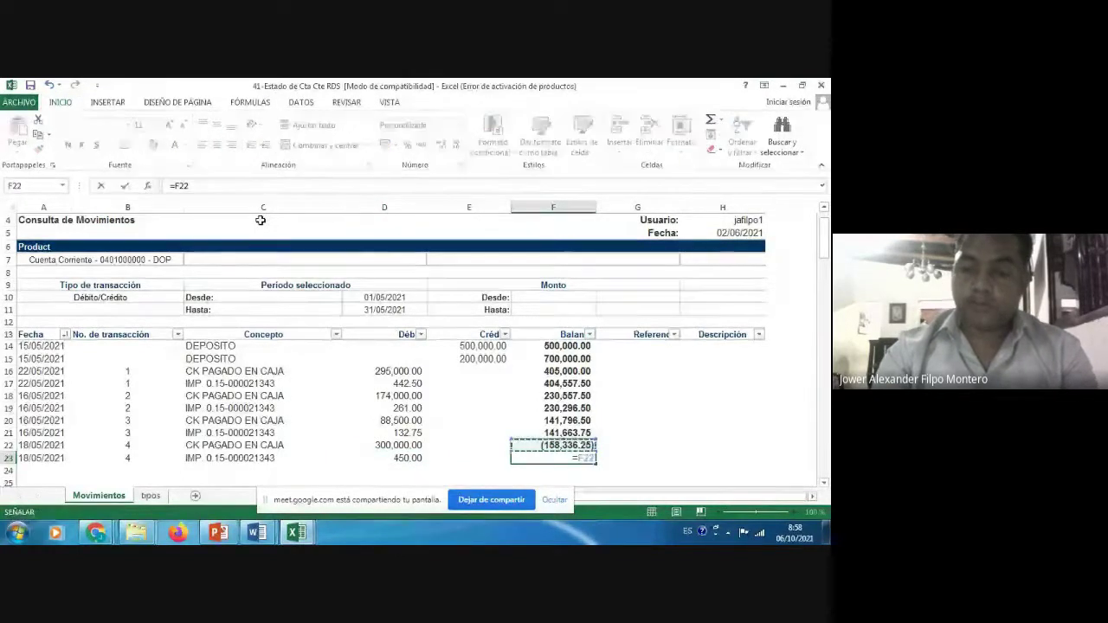
pyautogui.write('-')
pyautogui.press('Left')
pyautogui.press('Left')
pyautogui.hotkey('ctrl', 'Return')
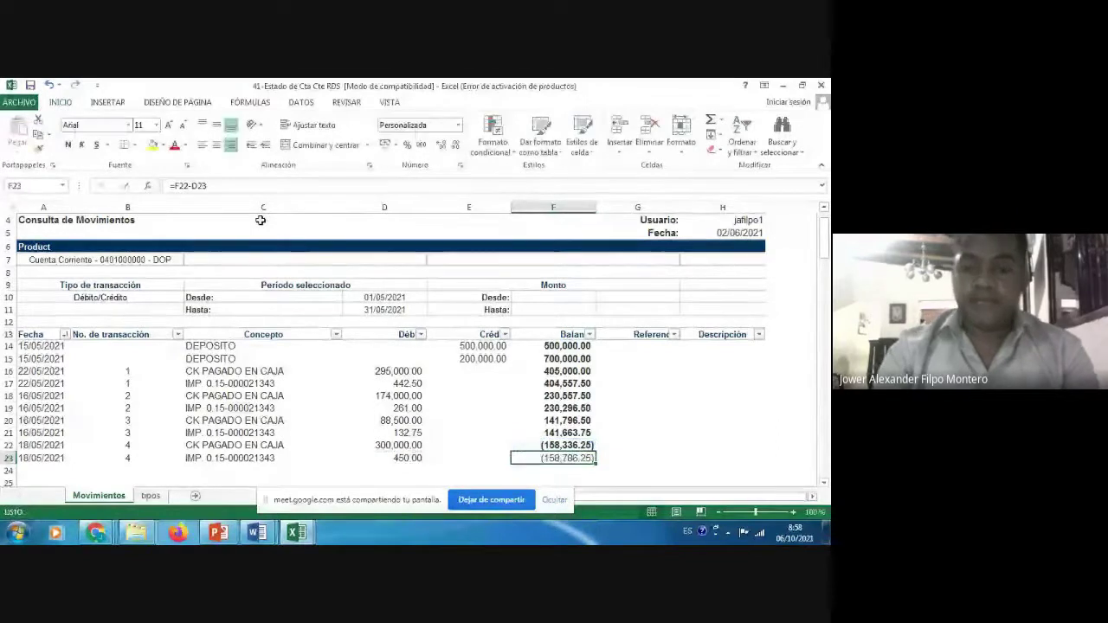
pyautogui.hotkey('ctrl', 'n')
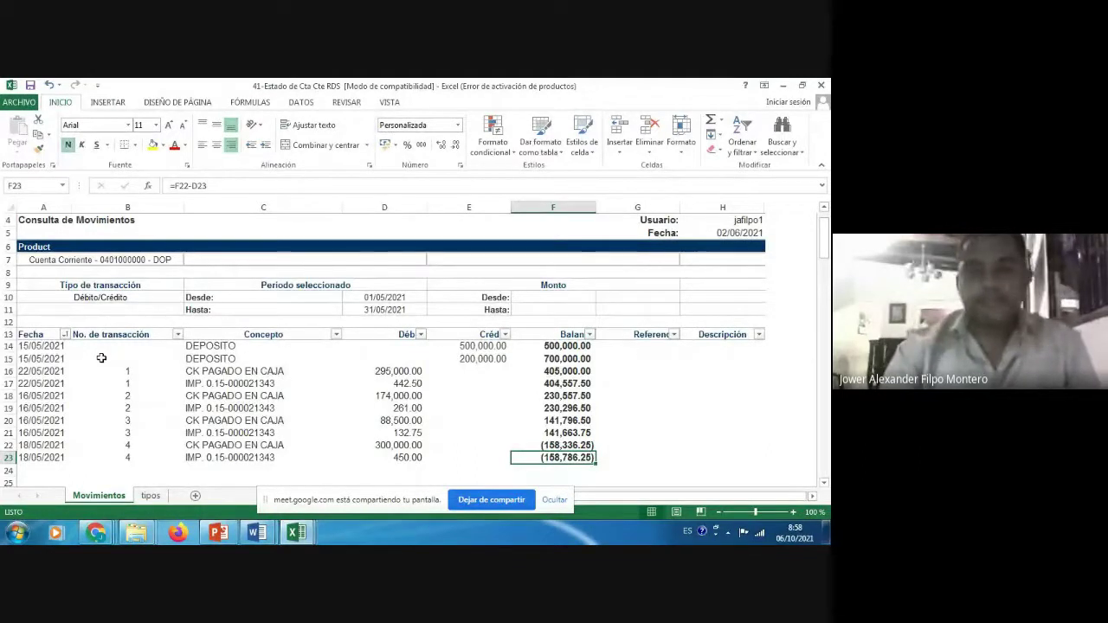
pyautogui.press('Left')
pyautogui.press('Left')
pyautogui.press('Left')
pyautogui.press('Left')
pyautogui.press('Left')
pyautogui.press('Down')
pyautogui.press('Down')
pyautogui.press('Down')
pyautogui.press('Down')
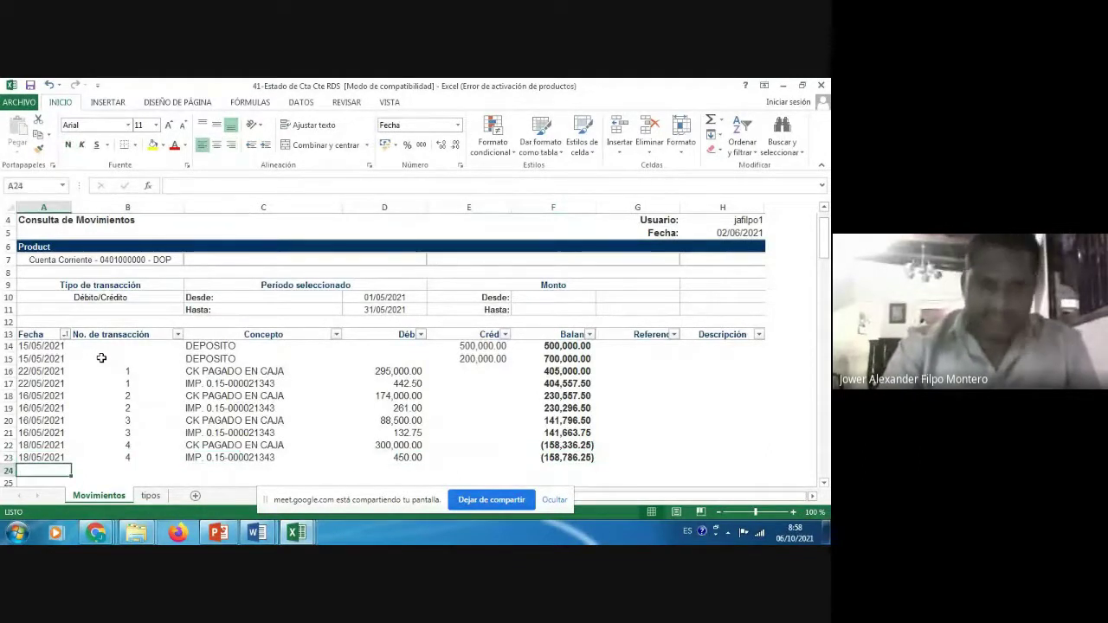
pyautogui.press('Up')
pyautogui.press('Up')
pyautogui.press('Up')
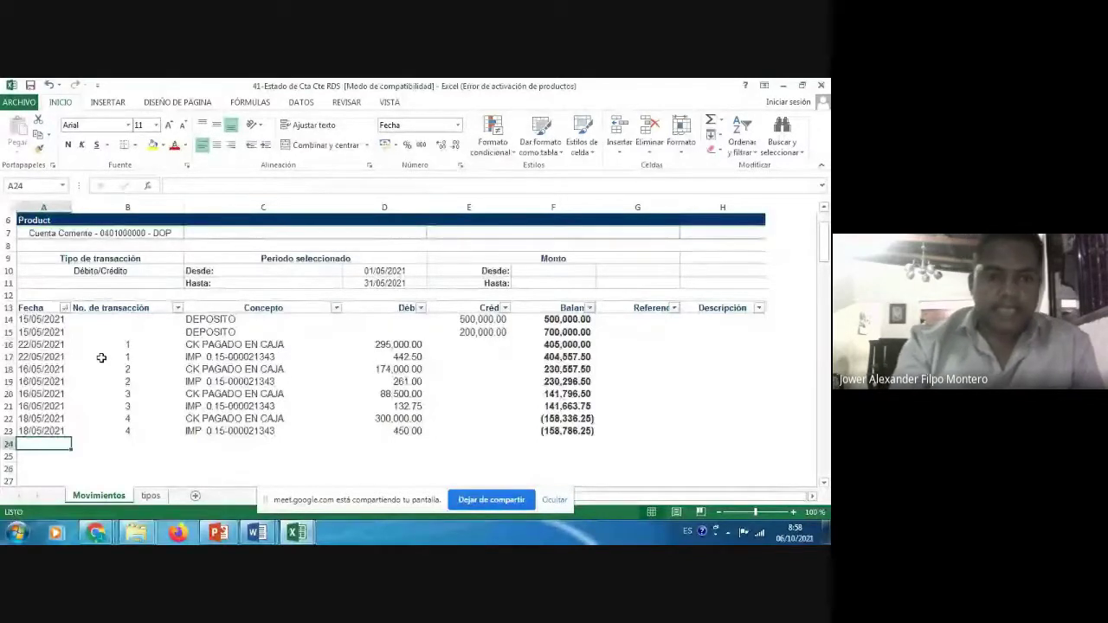
# - Review the list of bank transaction concepts in column C of the tipos sheet for one covering overdrafts
pyautogui.click(152, 496)
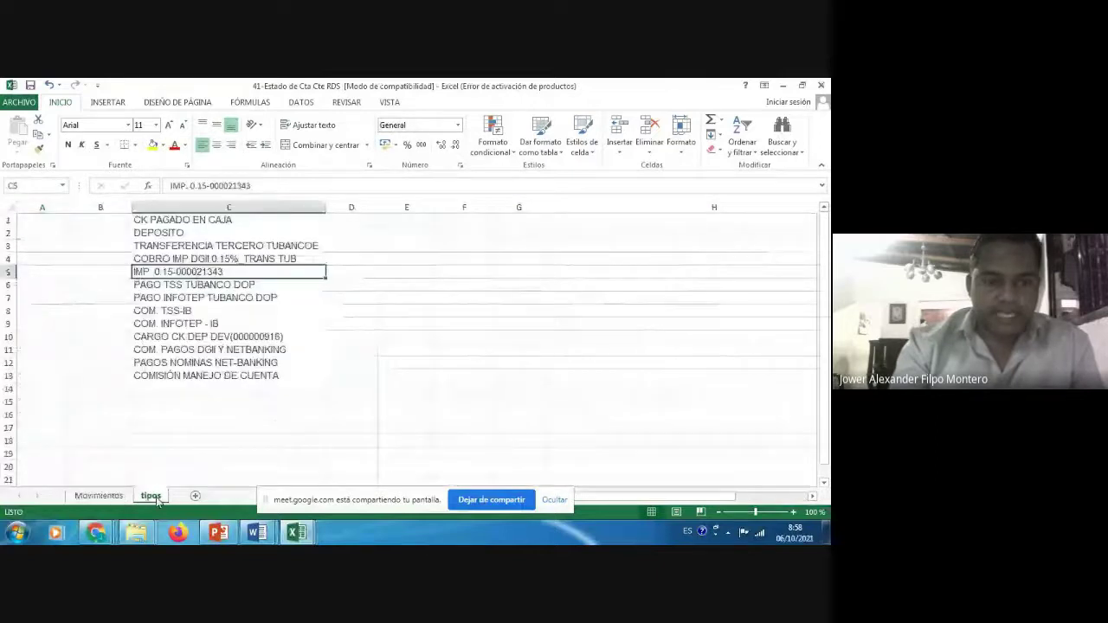
pyautogui.click(99, 496)
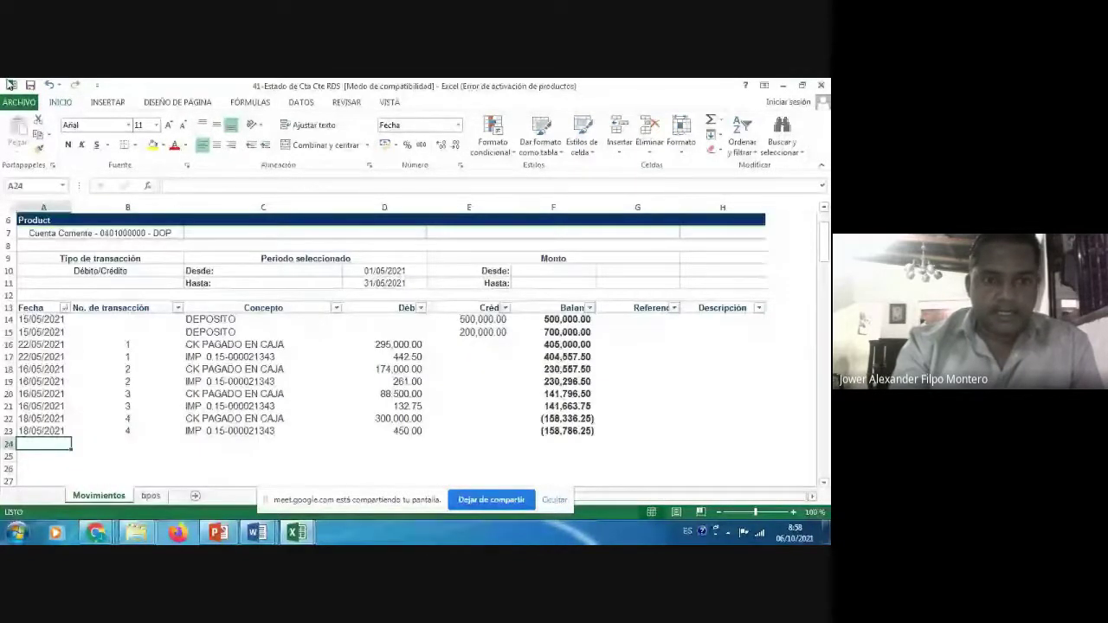
pyautogui.click(152, 496)
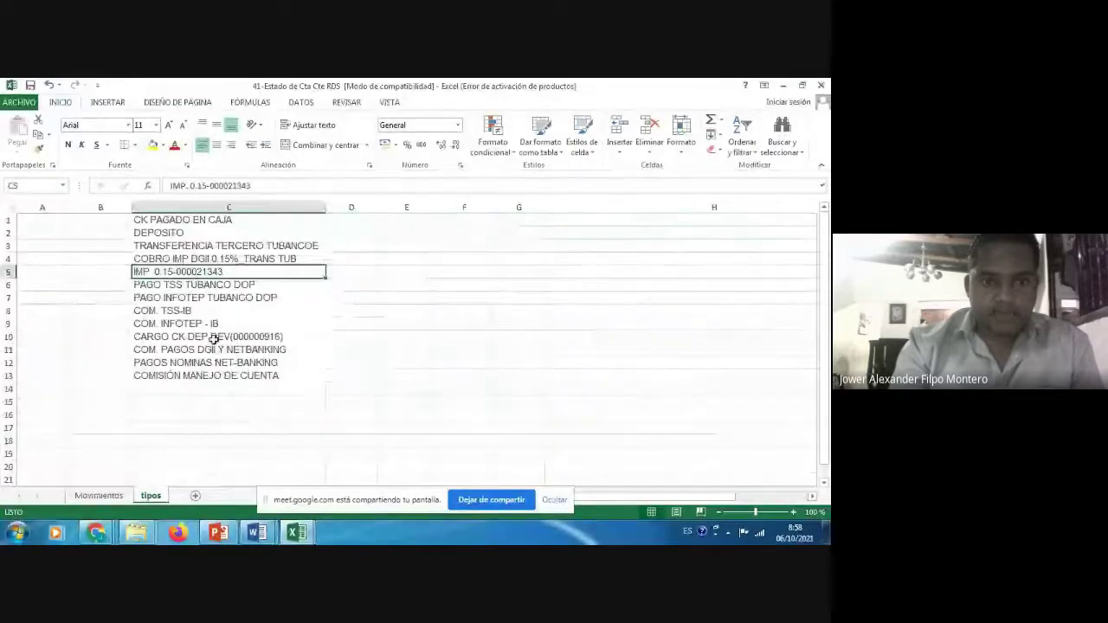
pyautogui.click(153, 336)
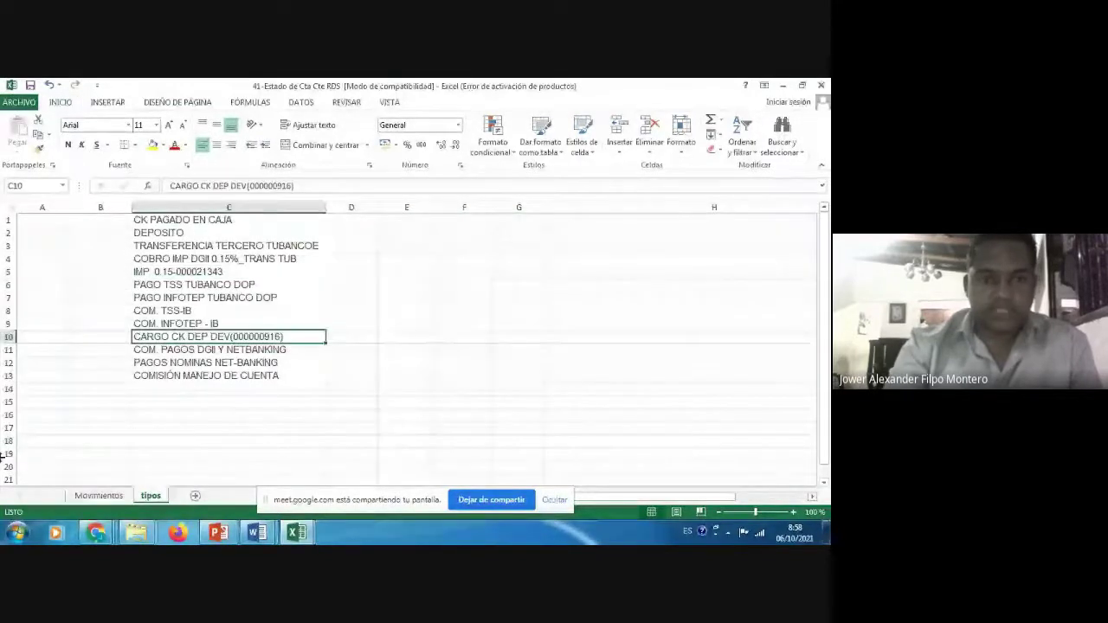
pyautogui.press('Up')
pyautogui.press('Up')
pyautogui.press('Up')
pyautogui.press('Up')
pyautogui.press('Up')
pyautogui.press('Up')
pyautogui.press('Up')
pyautogui.press('Up')
pyautogui.press('Up')
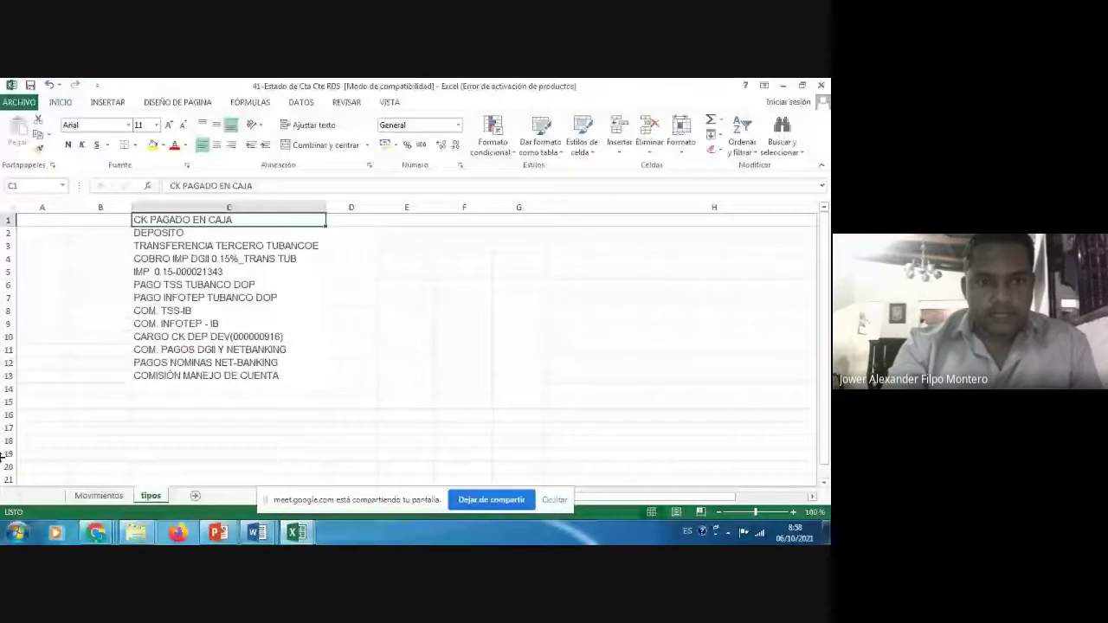
pyautogui.press('Down')
pyautogui.press('Down')
pyautogui.press('Down')
pyautogui.press('Down')
pyautogui.press('Down')
pyautogui.press('Down')
pyautogui.press('Down')
pyautogui.press('Down')
pyautogui.press('Down')
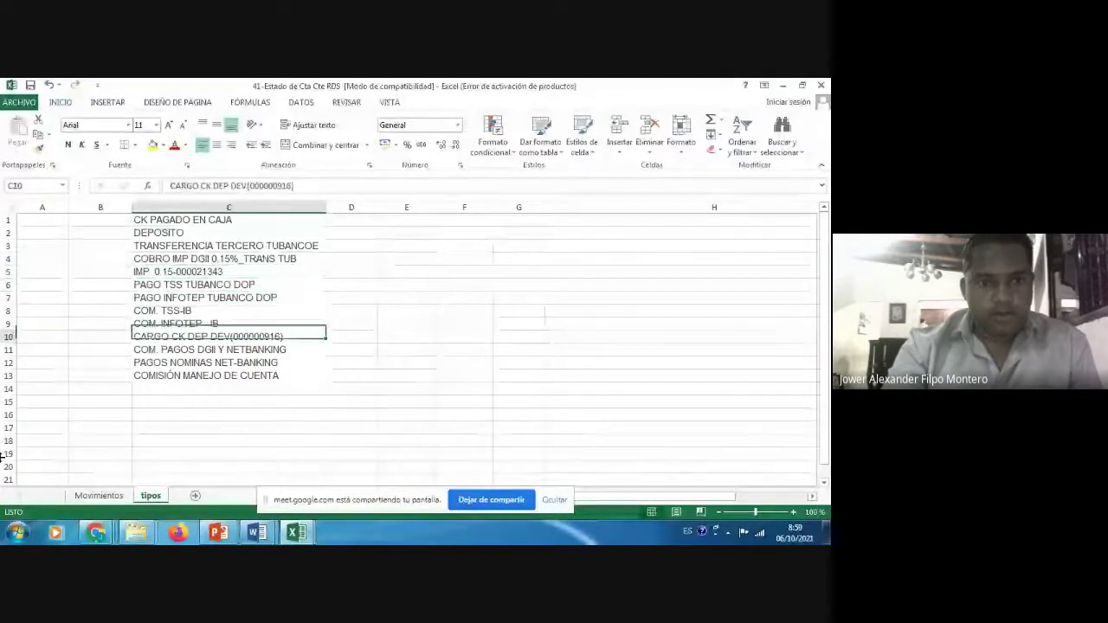
pyautogui.press('Down')
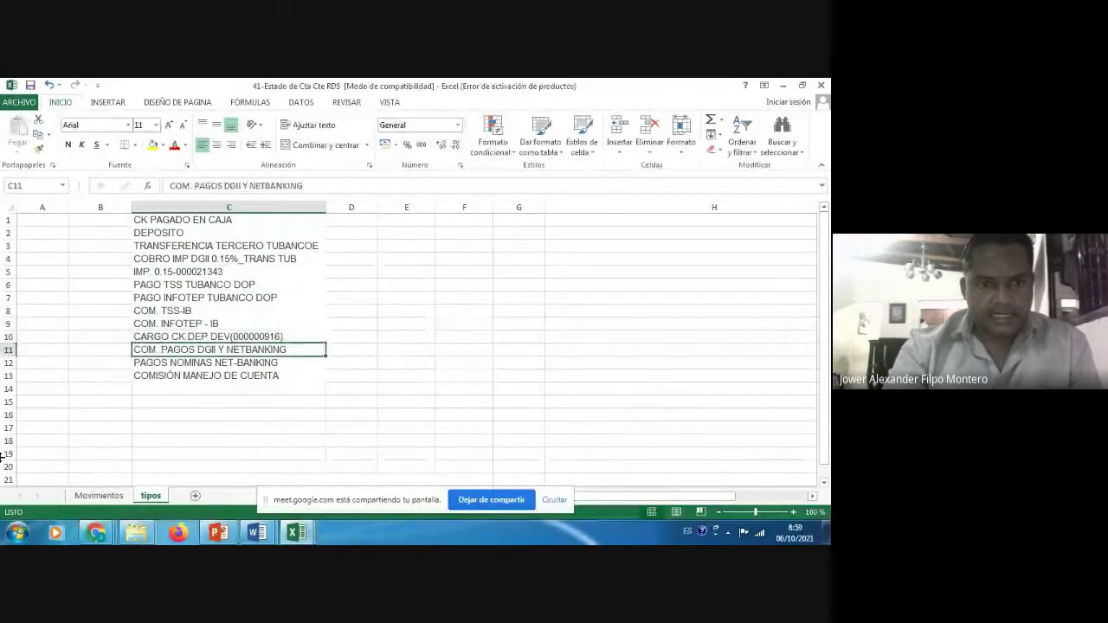
pyautogui.press('Down')
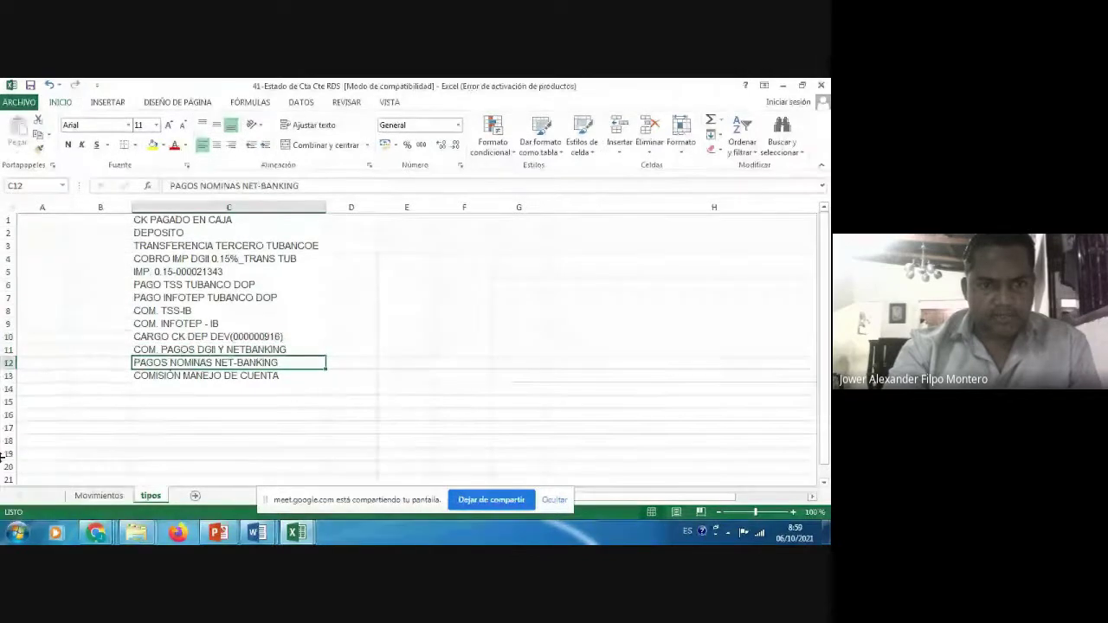
pyautogui.press('Up')
pyautogui.press('Up')
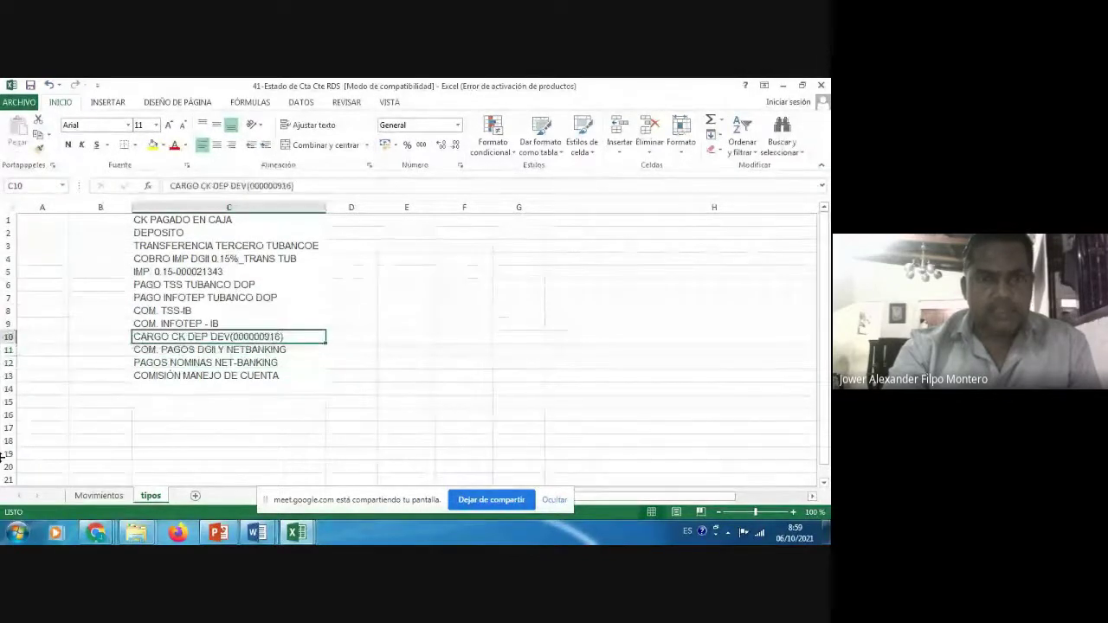
pyautogui.hotkey('ctrl', 'Up')
pyautogui.press('Down')
pyautogui.press('Down')
pyautogui.press('Down')
pyautogui.press('Down')
pyautogui.press('Down')
pyautogui.press('Down')
pyautogui.press('Down')
pyautogui.press('Down')
pyautogui.press('Down')
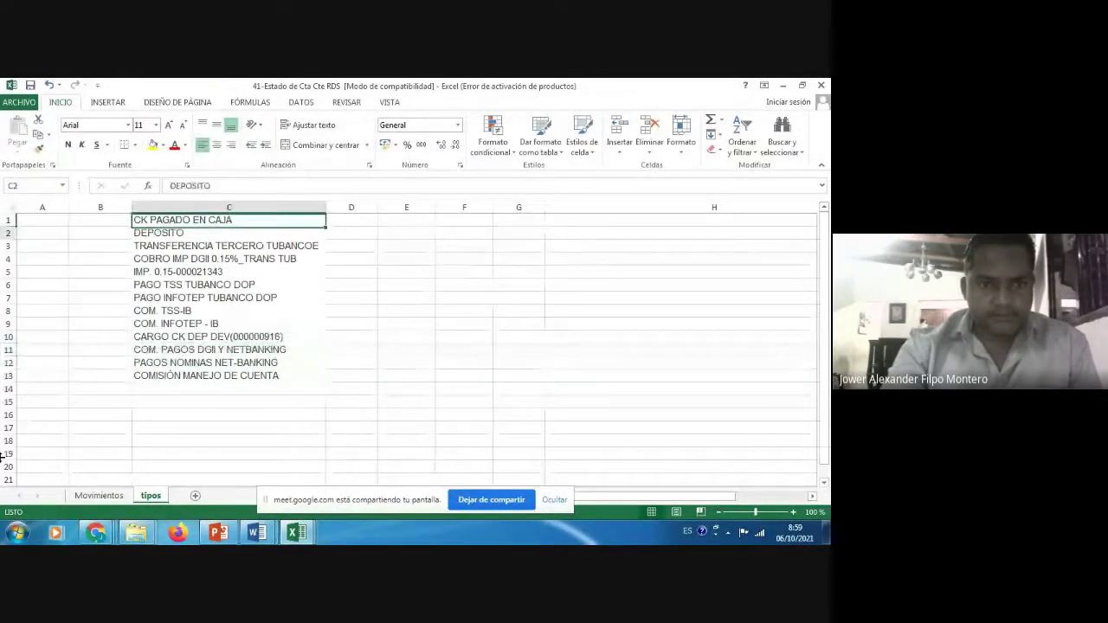
pyautogui.press('Down')
pyautogui.press('Down')
pyautogui.press('Down')
pyautogui.press('Down')
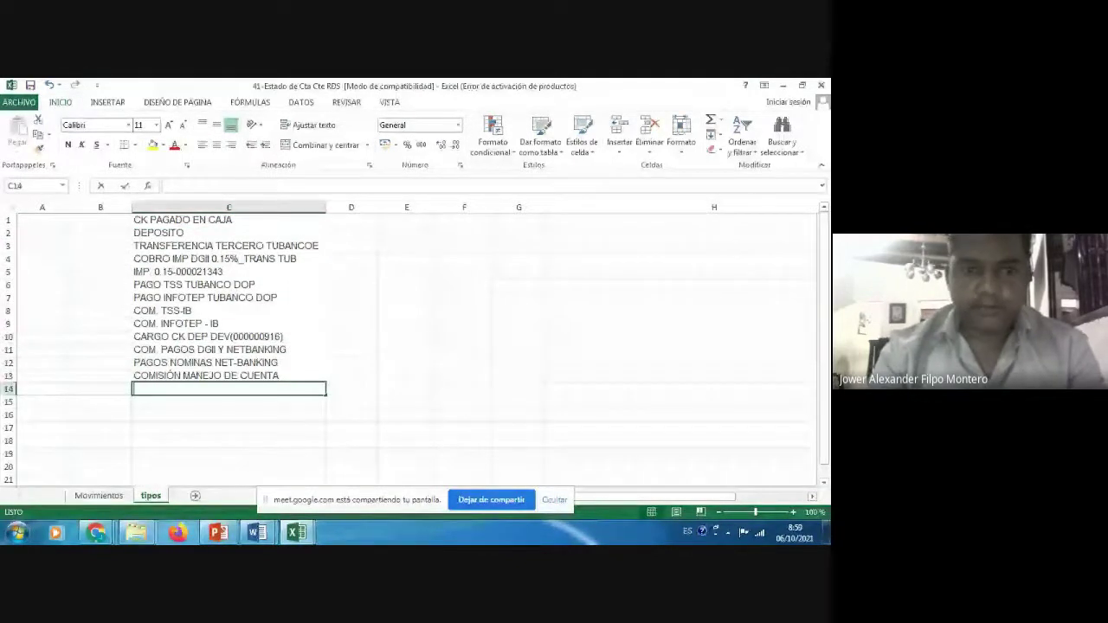
# - Copy the CARGO CK DEP DEV concept from C10 into the empty cell C14 of the tipos sheet
pyautogui.press('Up')
pyautogui.press('Up')
pyautogui.press('Up')
pyautogui.press('Up')
pyautogui.hotkey('ctrl', 'c')
pyautogui.press('Down')
pyautogui.press('Down')
pyautogui.press('Down')
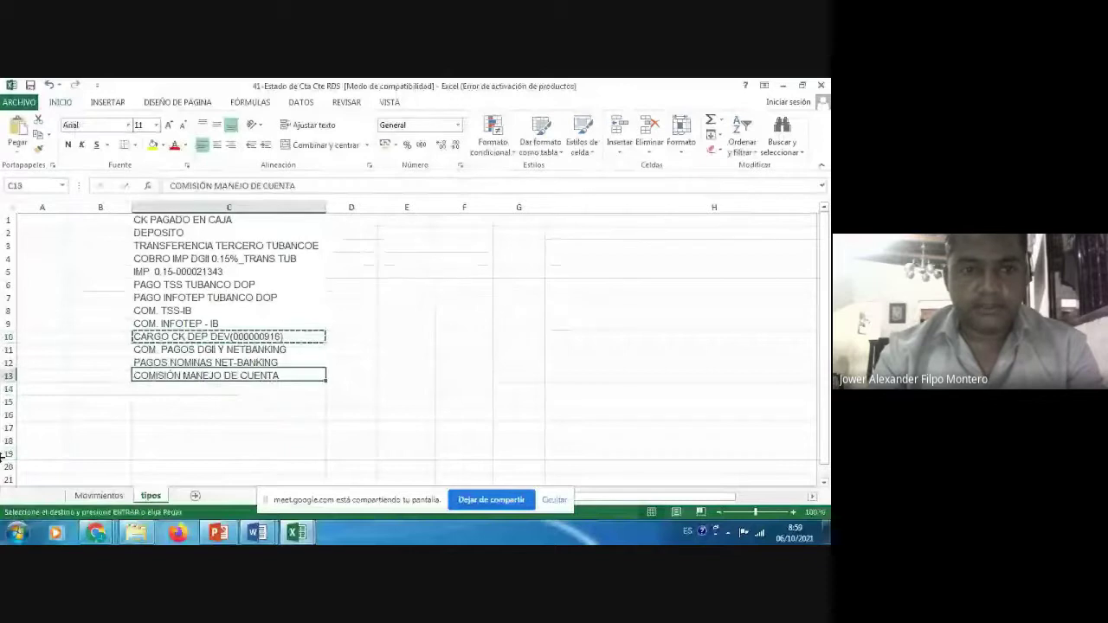
pyautogui.press('Down')
pyautogui.press('Return')
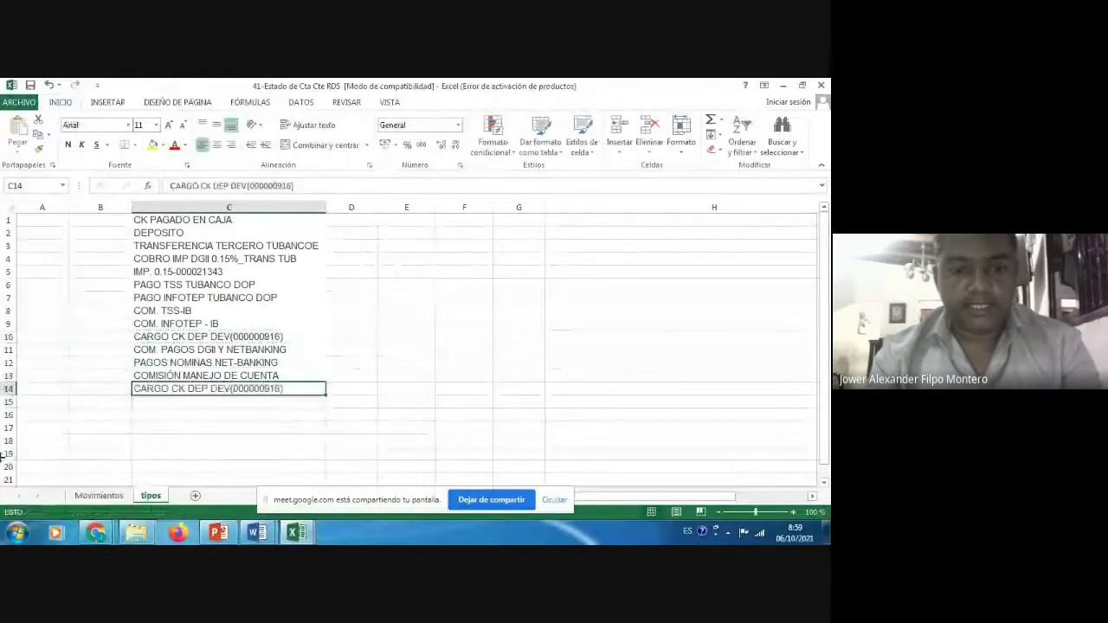
# - Change the concept text in C14 of the tipos sheet to CARGO POR SOBREGIRO
pyautogui.press('F2')
pyautogui.press('BackSpace')
pyautogui.press('BackSpace')
pyautogui.press('BackSpace')
pyautogui.press('BackSpace')
pyautogui.press('BackSpace')
pyautogui.press('BackSpace')
pyautogui.press('BackSpace')
pyautogui.press('BackSpace')
pyautogui.press('BackSpace')
pyautogui.press('BackSpace')
pyautogui.press('BackSpace')
pyautogui.press('BackSpace')
pyautogui.press('BackSpace')
pyautogui.press('BackSpace')
pyautogui.press('BackSpace')
pyautogui.press('BackSpace')
pyautogui.press('BackSpace')
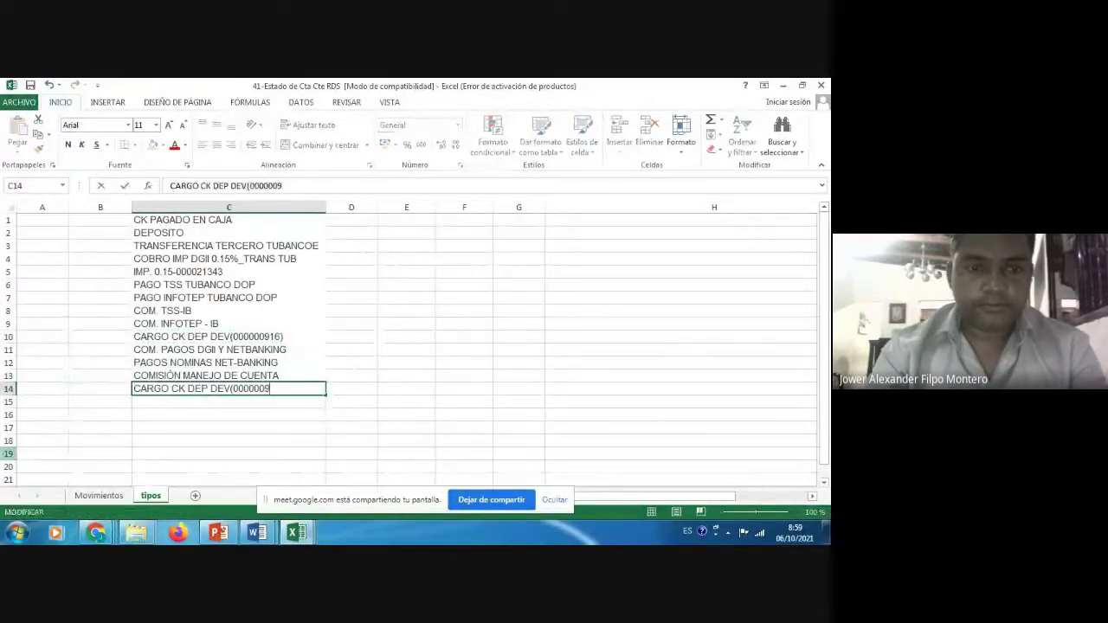
pyautogui.press('BackSpace')
pyautogui.press('BackSpace')
pyautogui.press('BackSpace')
pyautogui.press('BackSpace')
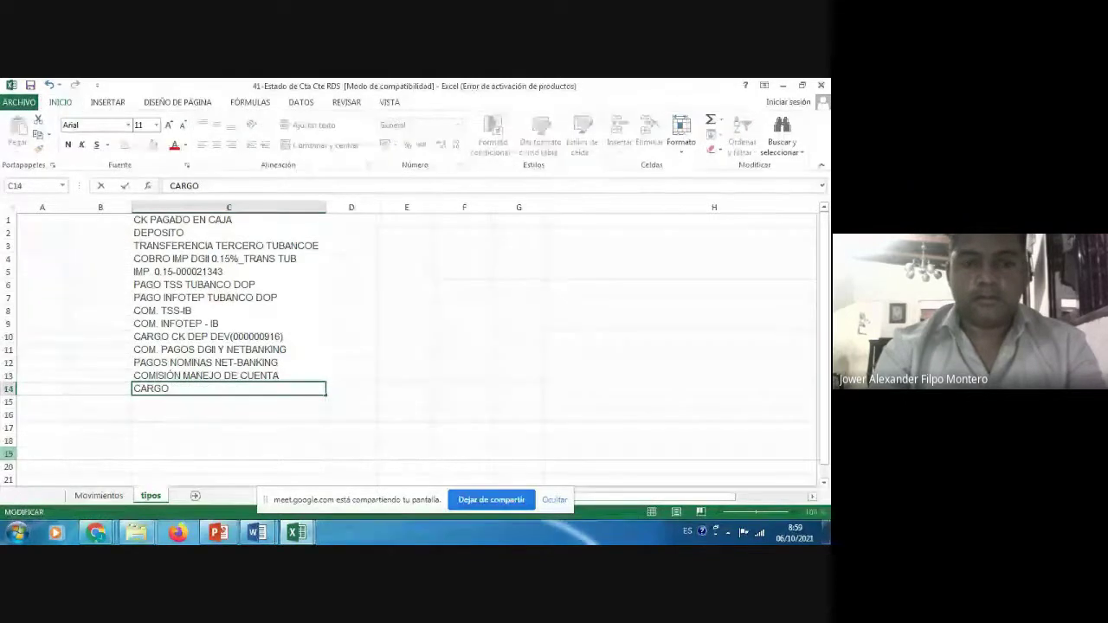
pyautogui.write('POR SOBR')
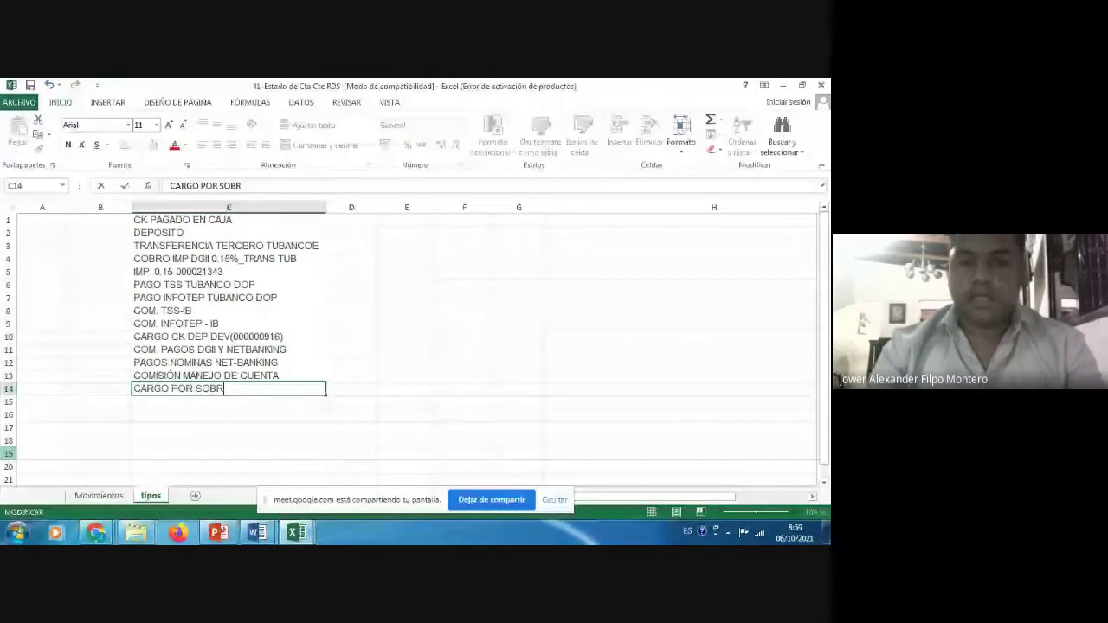
pyautogui.write('EGIRO')
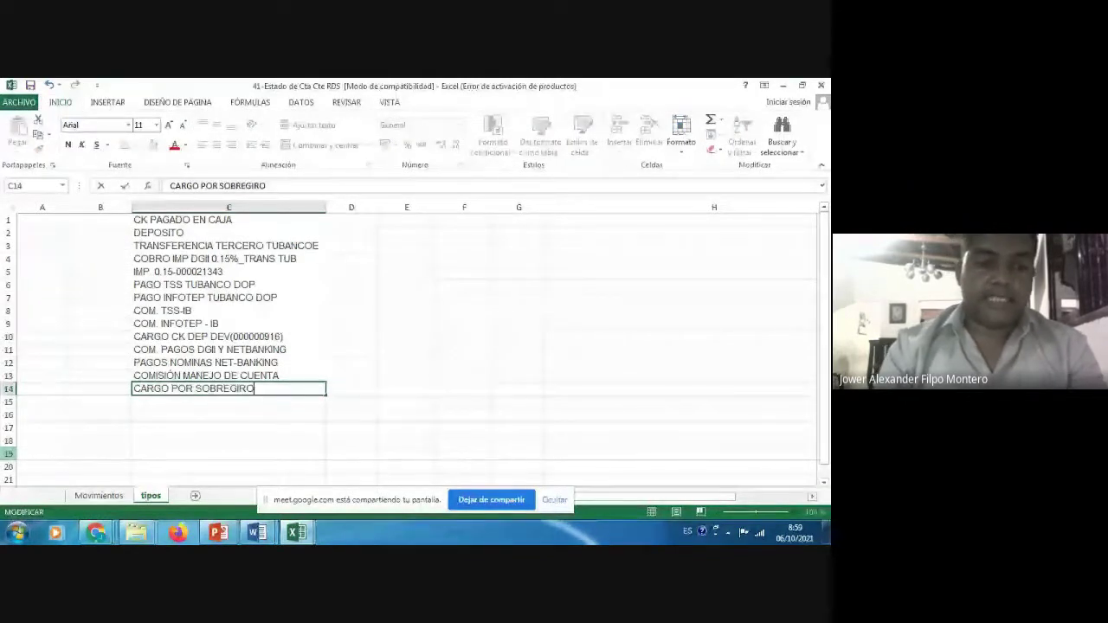
pyautogui.hotkey('ctrl', 'Return')
# - Copy the CARGO POR SOBREGIRO concept from the tipos sheet into C24 of the Movimientos sheet
pyautogui.hotkey('ctrl', 'c')
pyautogui.click(98, 495)
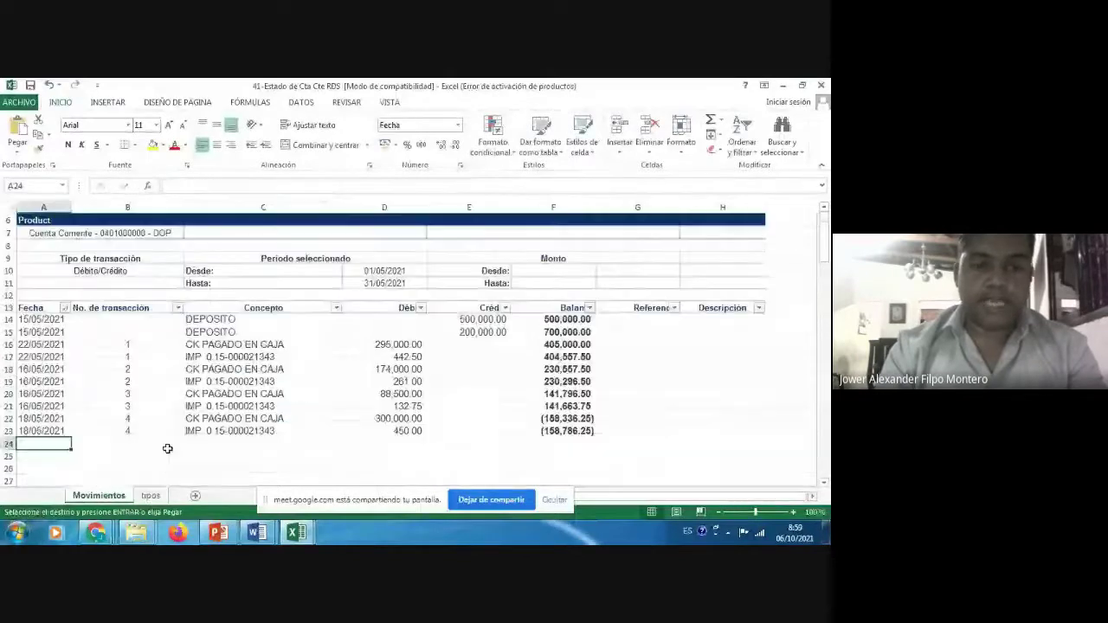
pyautogui.click(187, 442)
pyautogui.press('Return')
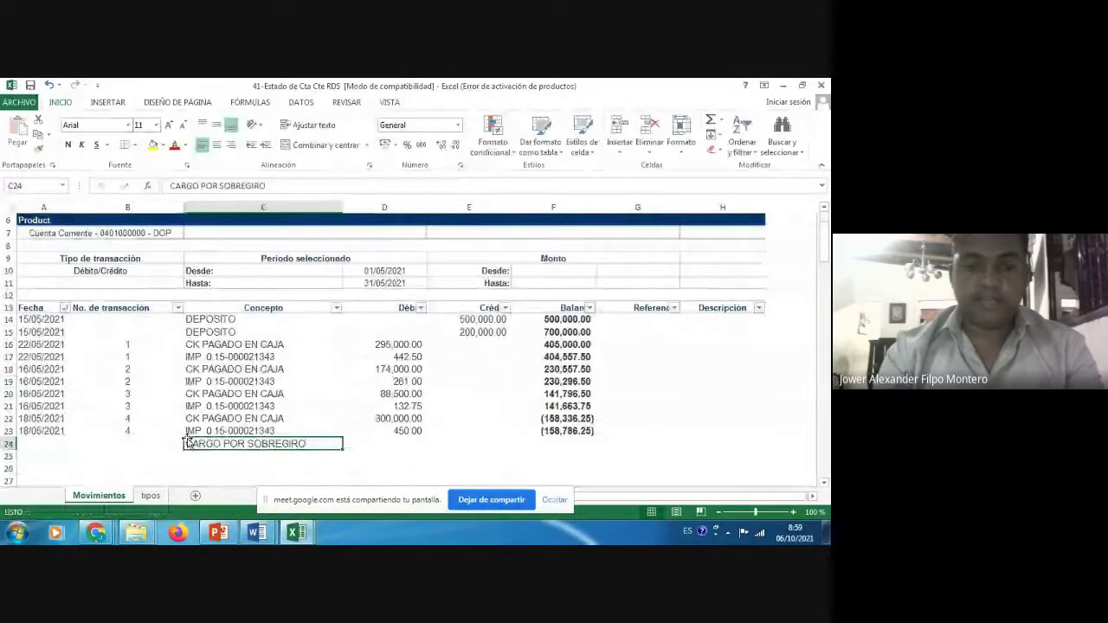
# - Fill the date from the row above into A24 and enter transaction number 4 in B24
pyautogui.press('Left')
pyautogui.press('Left')
pyautogui.hotkey('ctrl', 'd')
pyautogui.press('Right')
pyautogui.press('Right')
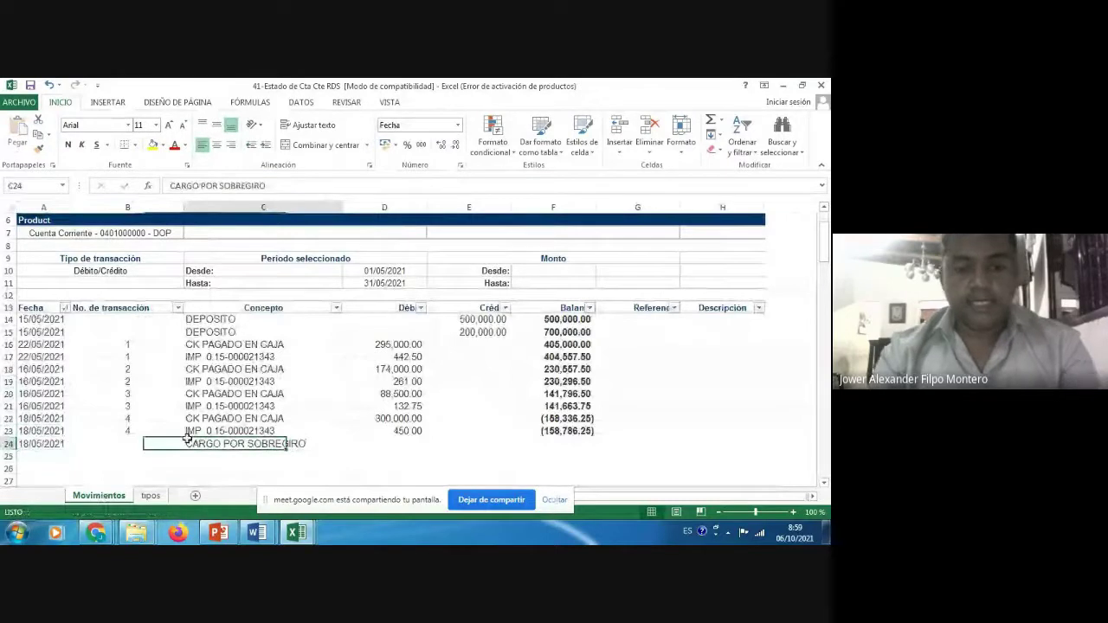
pyautogui.press('Left')
pyautogui.write('4')
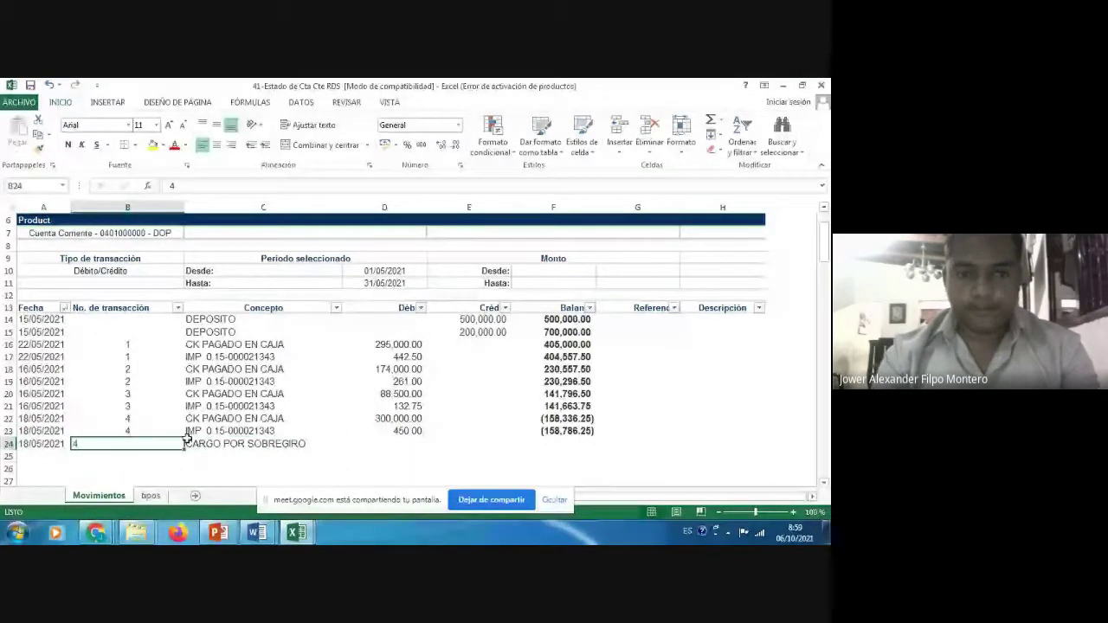
# - Calculate the overdraft charge in D24 with the formula =D22*1%
pyautogui.press('Right')
pyautogui.press('Right')
pyautogui.press('Right')
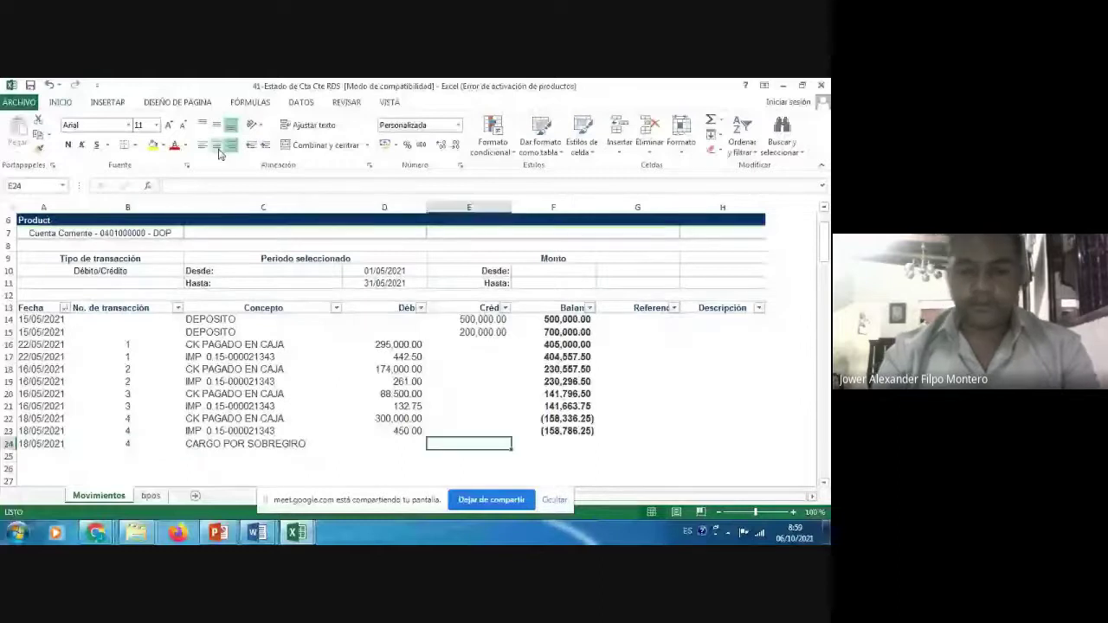
pyautogui.press('Left')
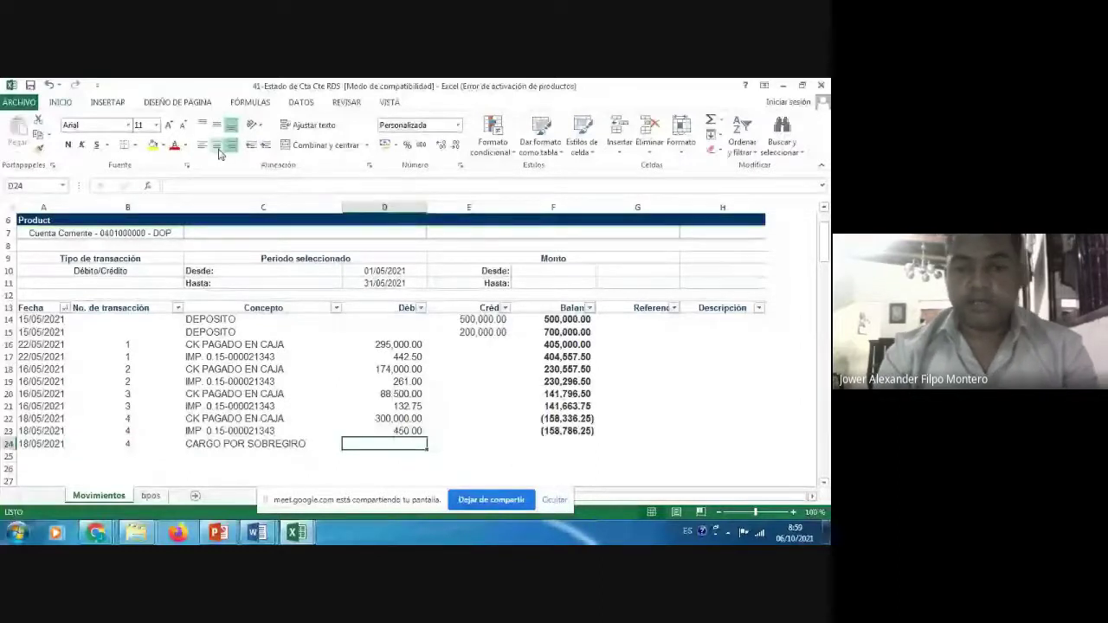
pyautogui.write('=')
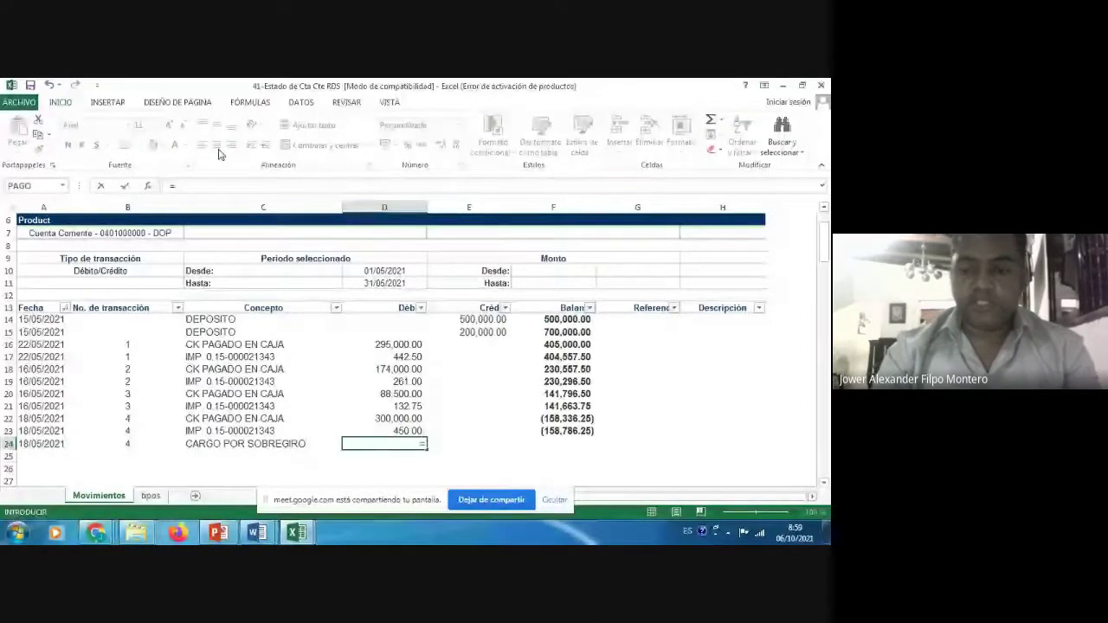
pyautogui.press('Up')
pyautogui.press('Up')
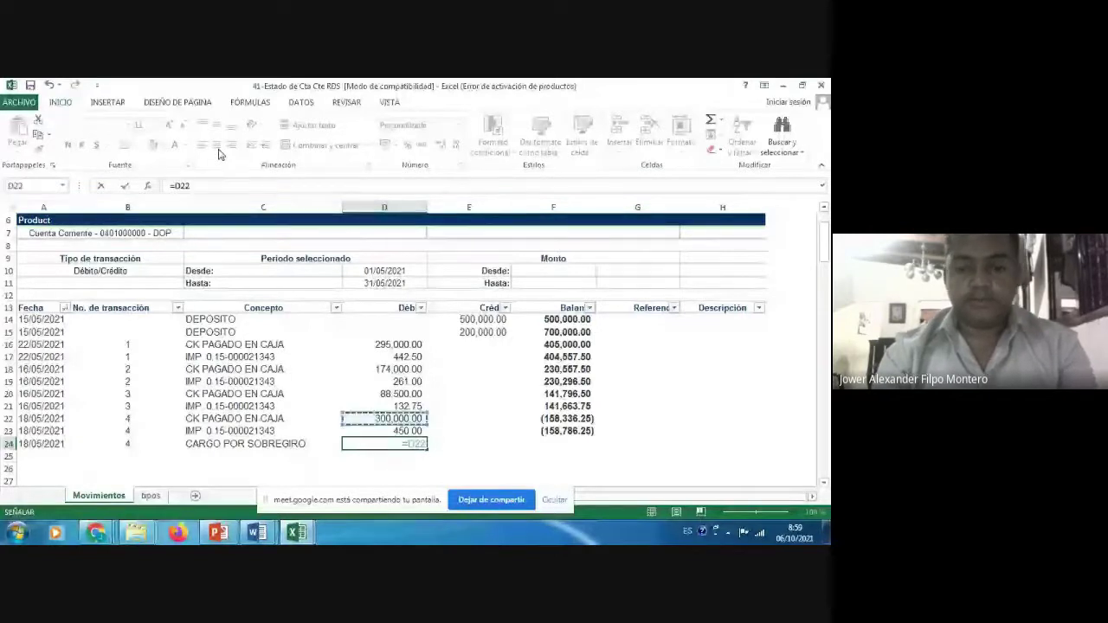
pyautogui.write('*1')
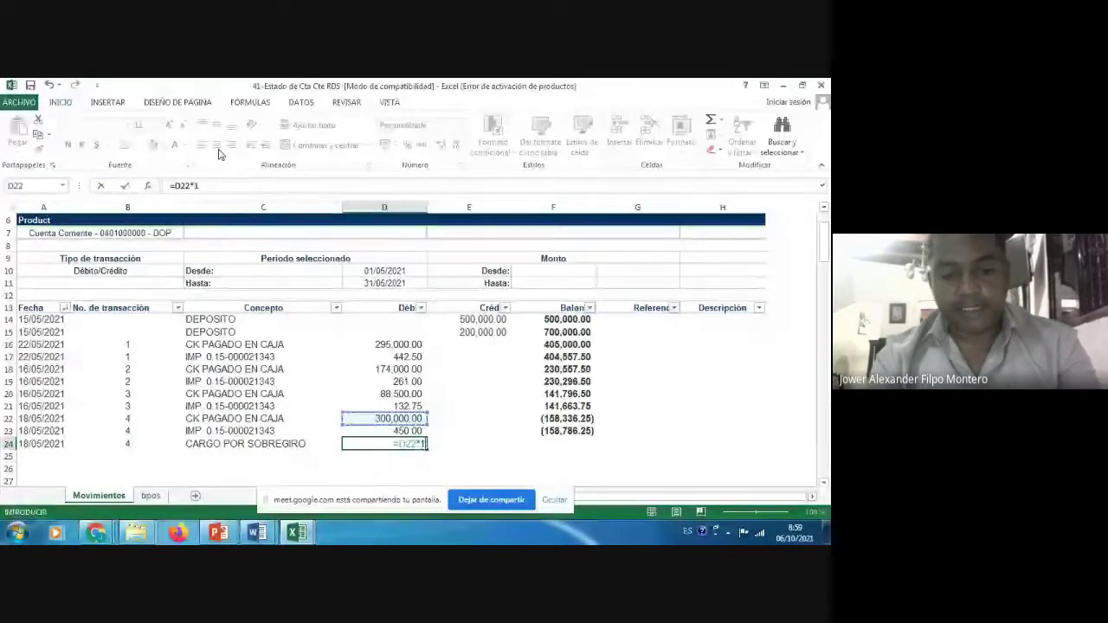
pyautogui.write('%')
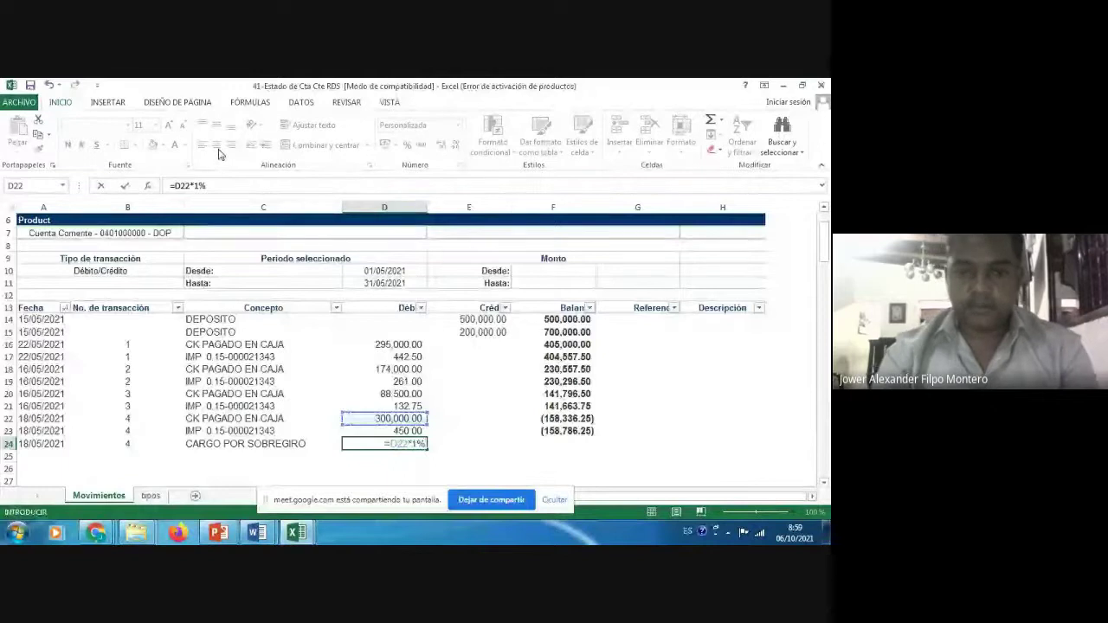
pyautogui.press('Return')
pyautogui.press('Up')
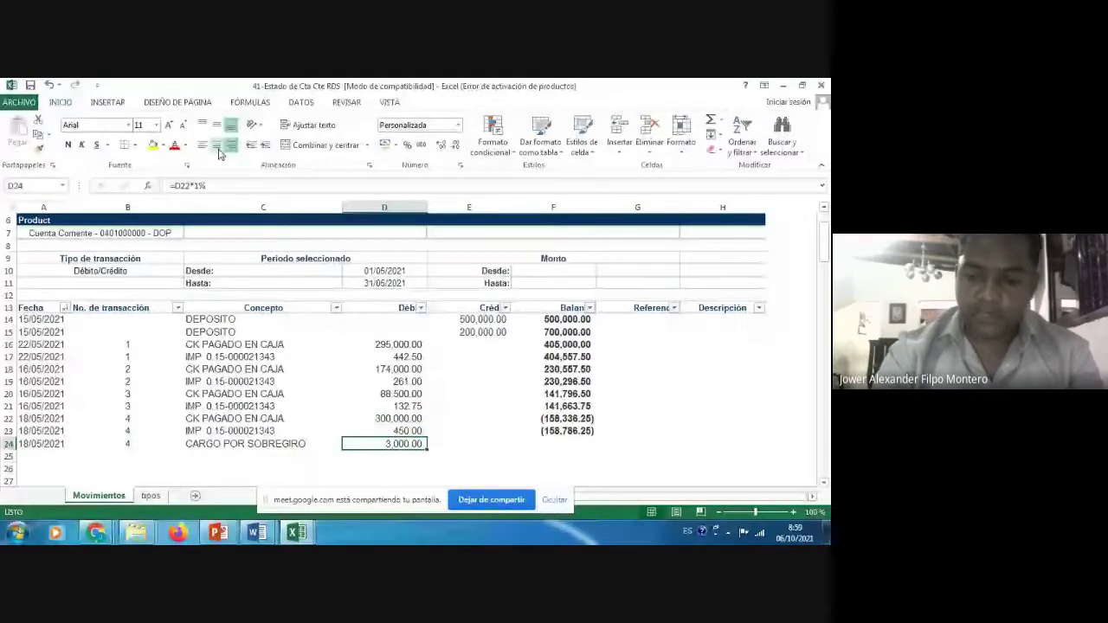
# - Calculate the statement balance in F24 with the formula =F23-D24 and make it bold
pyautogui.press('Right')
pyautogui.press('Right')
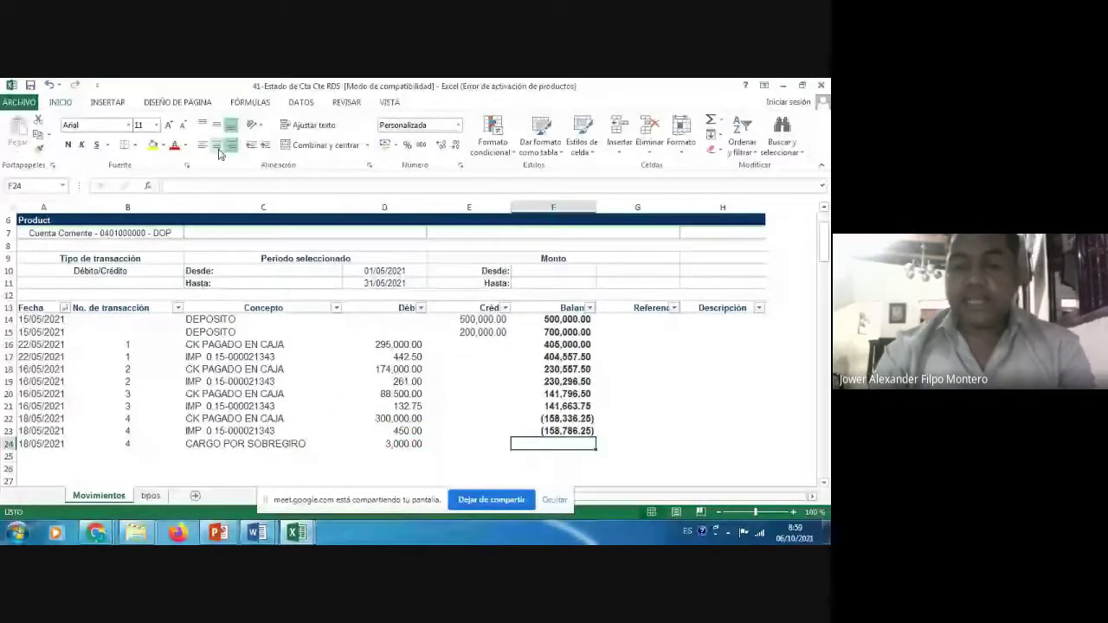
pyautogui.write('=')
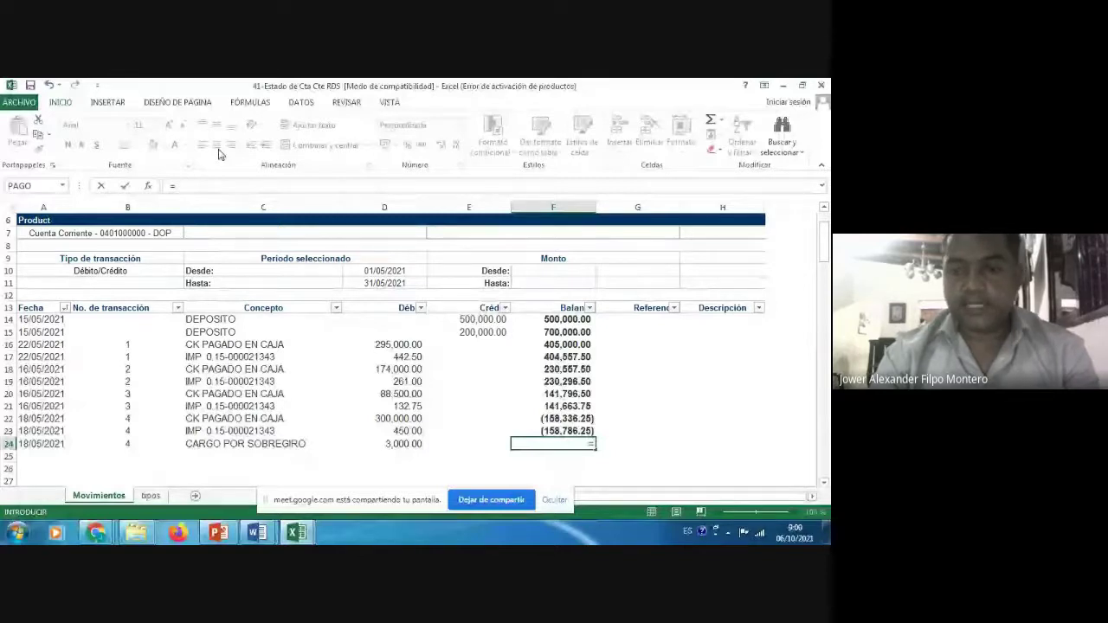
pyautogui.press('Up')
pyautogui.write('-')
pyautogui.press('Left')
pyautogui.press('Left')
pyautogui.press('Return')
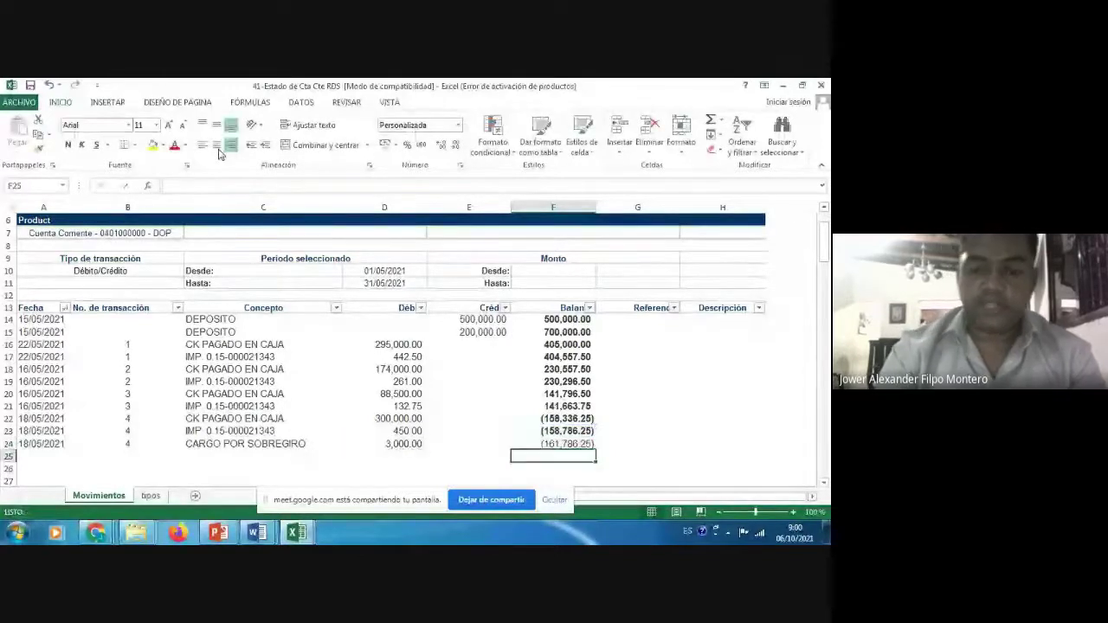
pyautogui.press('Up')
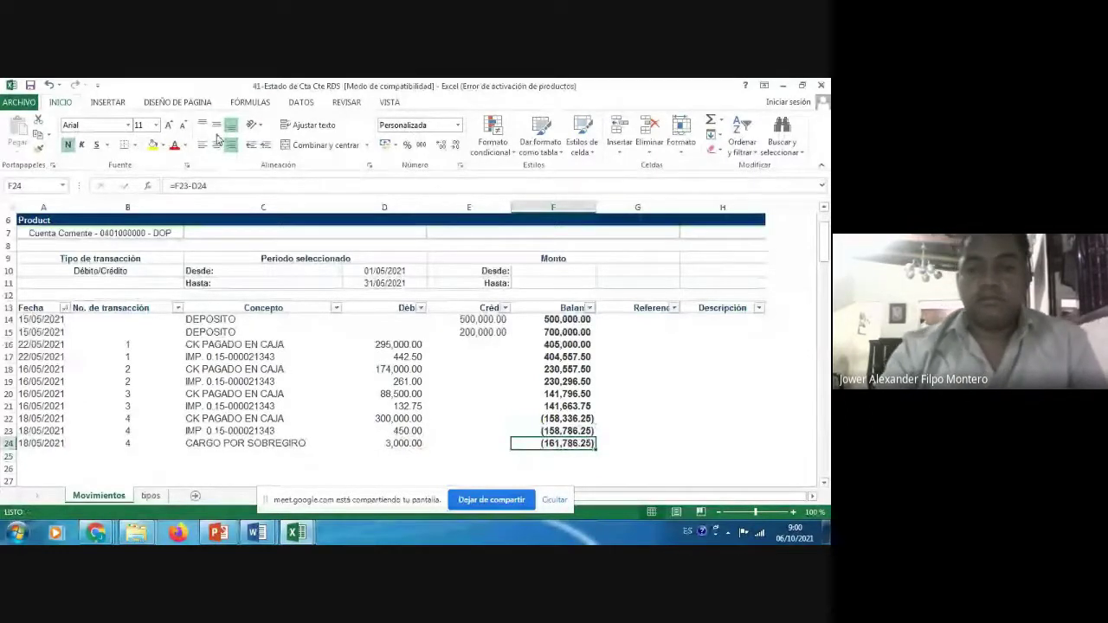
pyautogui.press('Down')
pyautogui.press('Home')
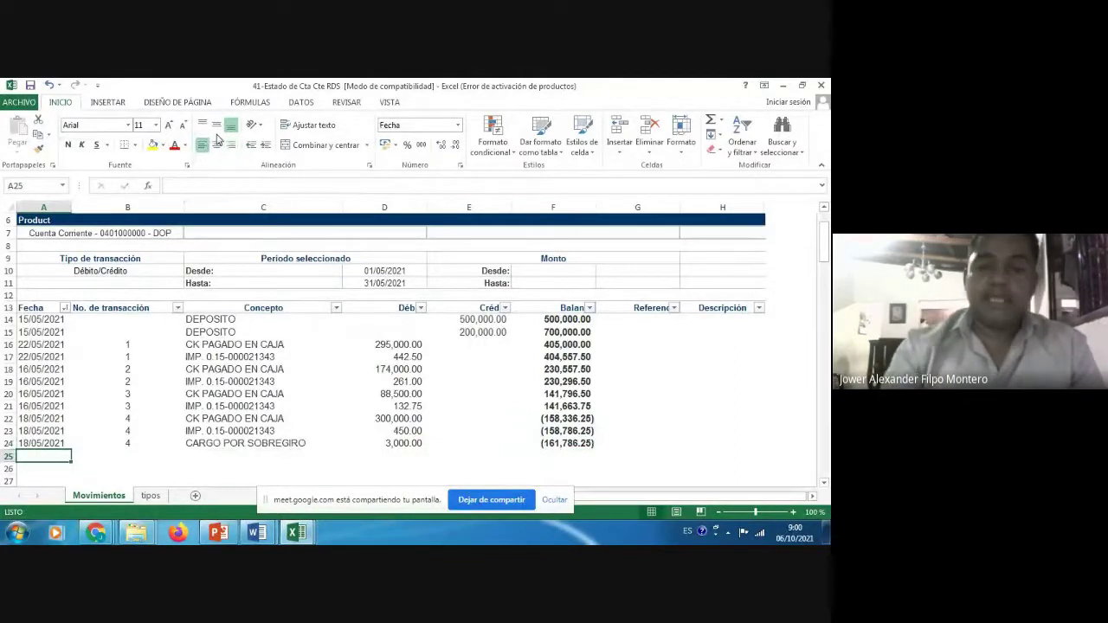
pyautogui.press('Right')
pyautogui.press('Right')
pyautogui.press('Right')
pyautogui.press('Right')
pyautogui.press('Right')
pyautogui.press('Right')
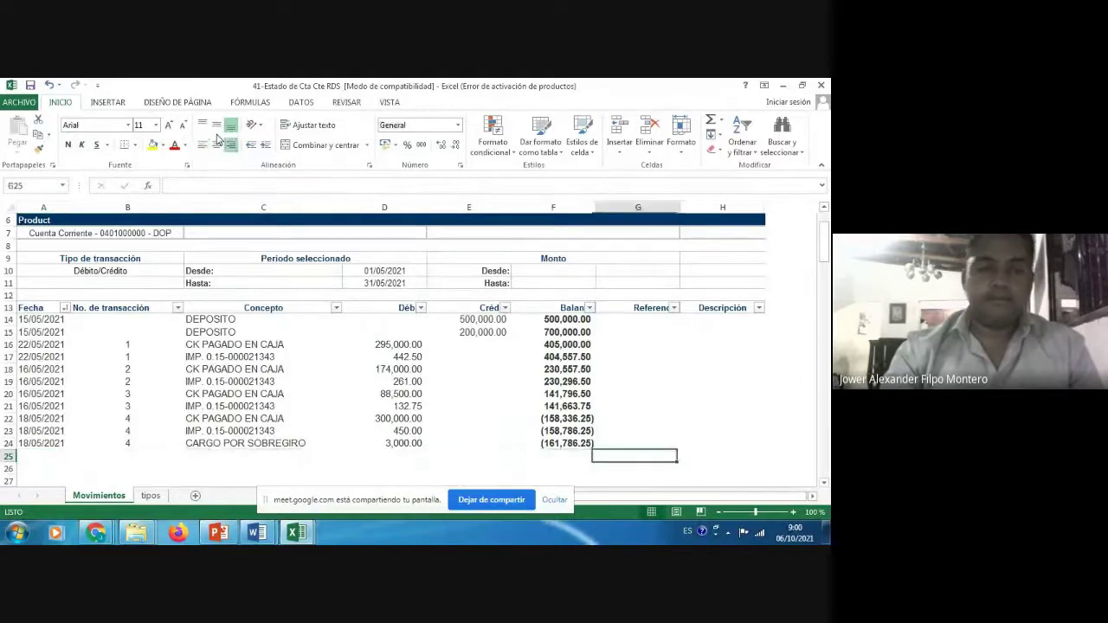
pyautogui.press('Left')
pyautogui.press('Left')
pyautogui.press('Left')
pyautogui.press('Left')
pyautogui.press('Left')
pyautogui.press('Left')
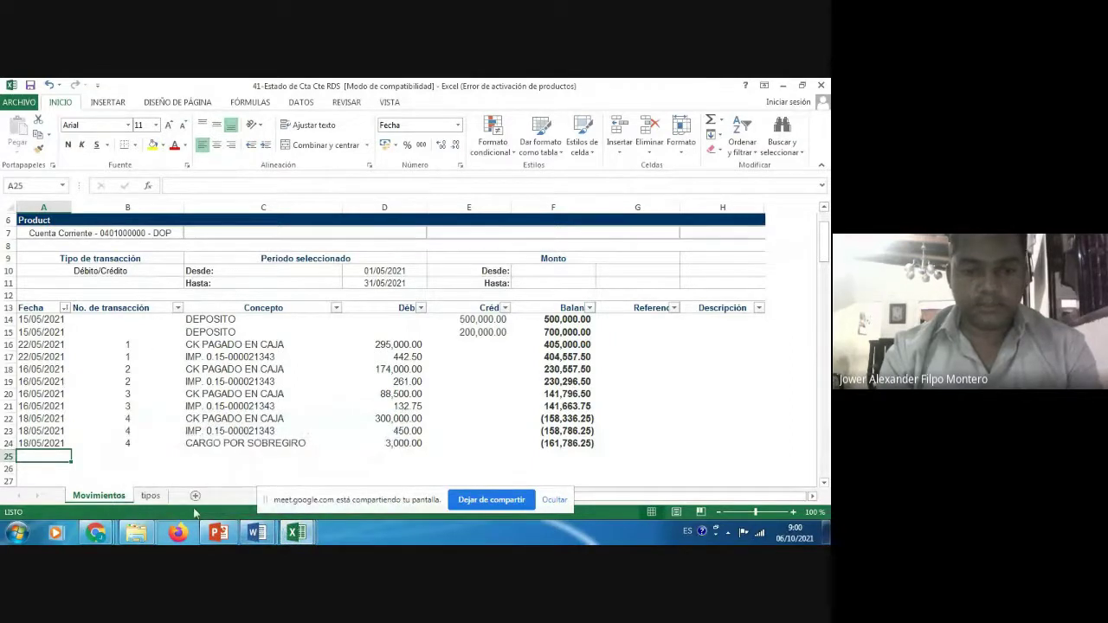
# - Switch to the 1-Informaciones Generales document in Word and select transaction 16, the Edesur payment with check 0005
pyautogui.moveTo(256, 531)
pyautogui.click(281, 498)
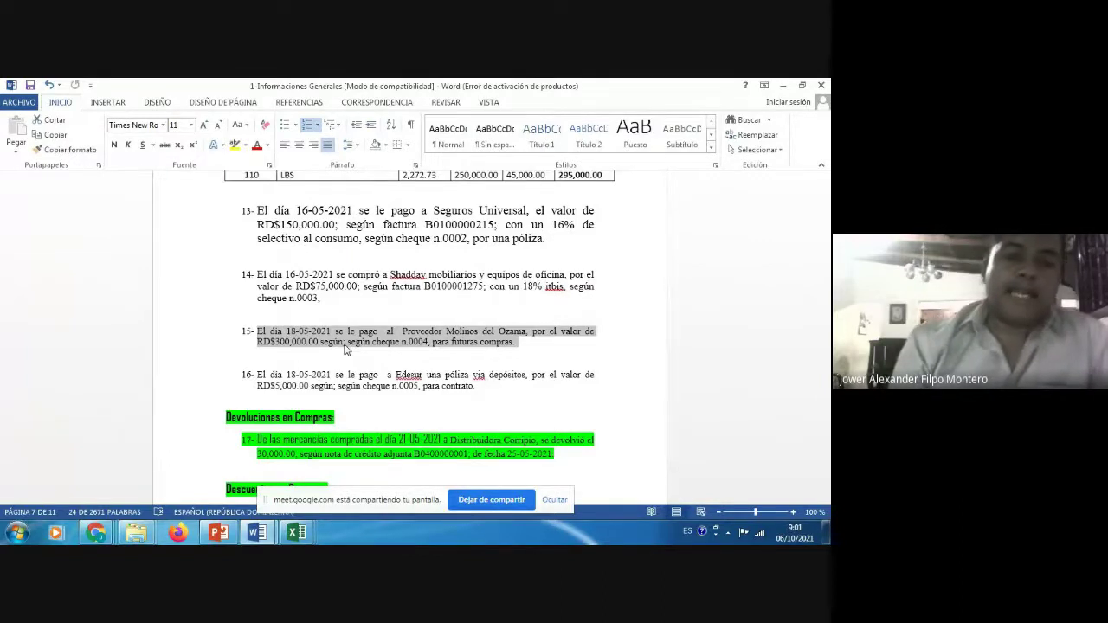
pyautogui.click(261, 378)
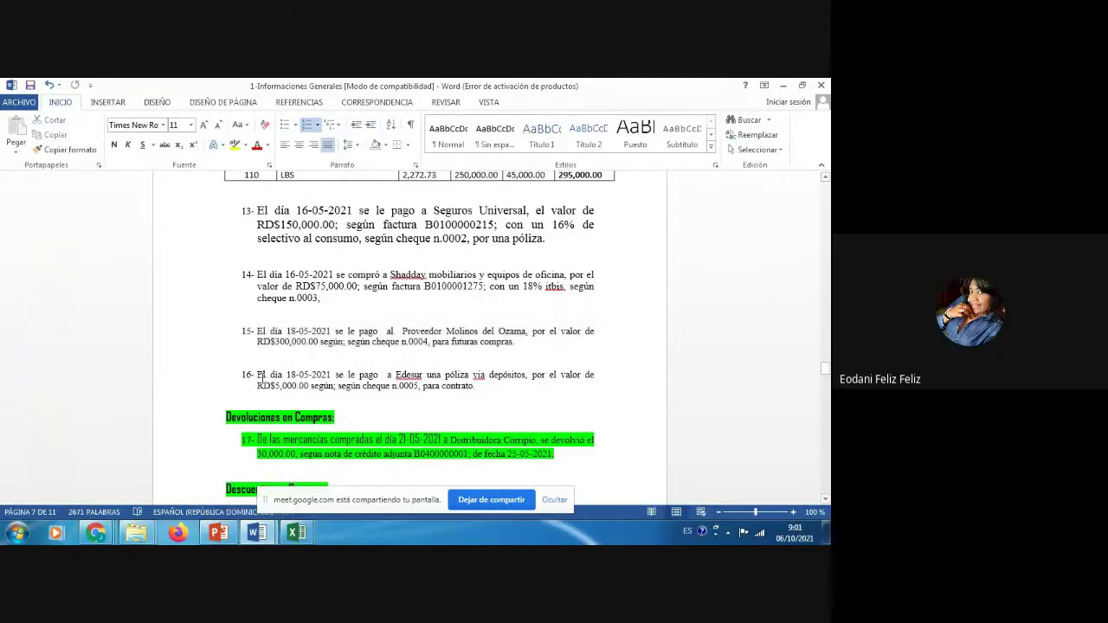
pyautogui.tripleClick(261, 378)
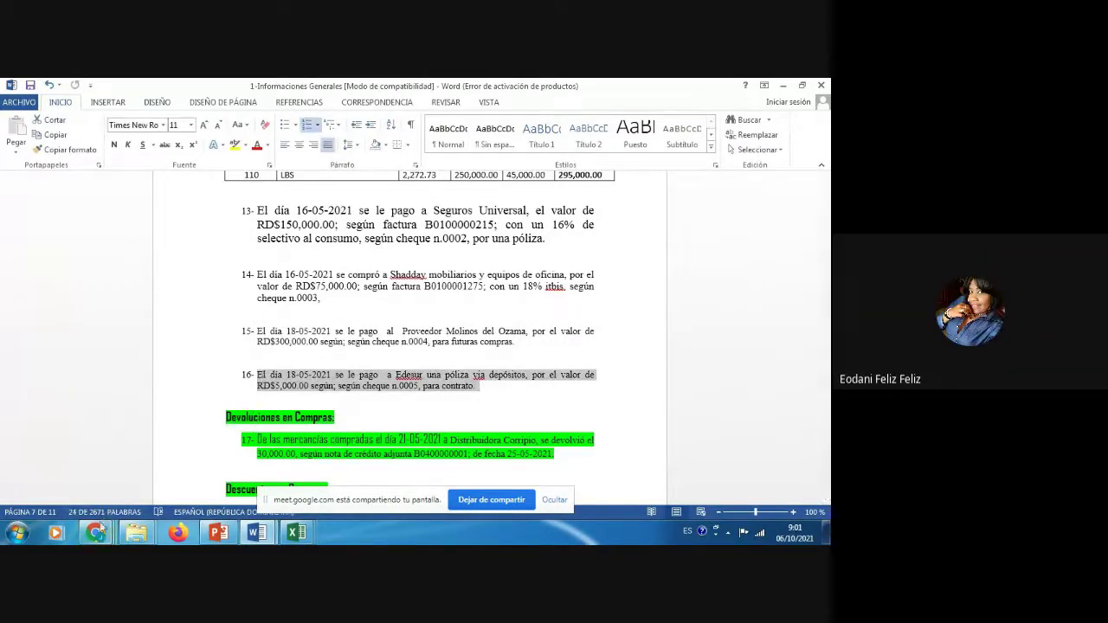
pyautogui.click(85, 475)
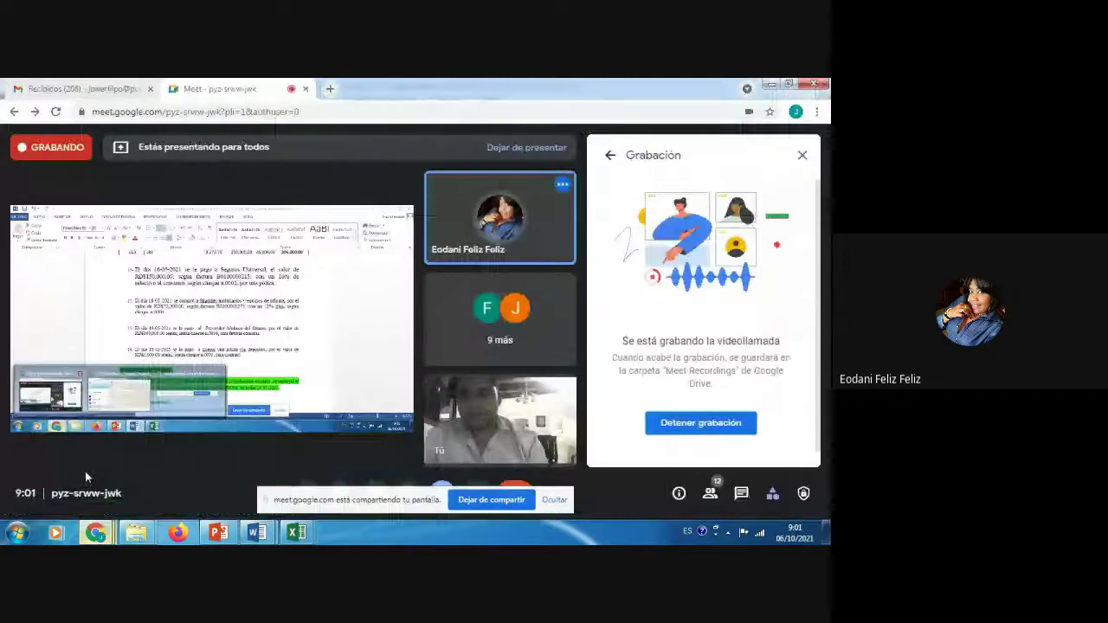
pyautogui.moveTo(303, 535)
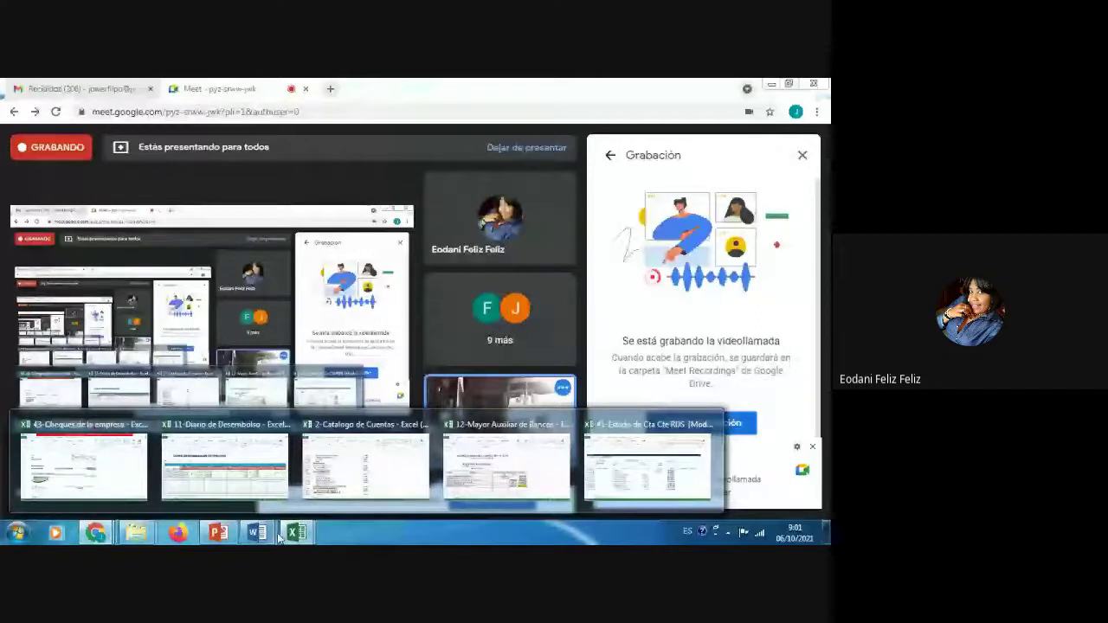
pyautogui.click(260, 532)
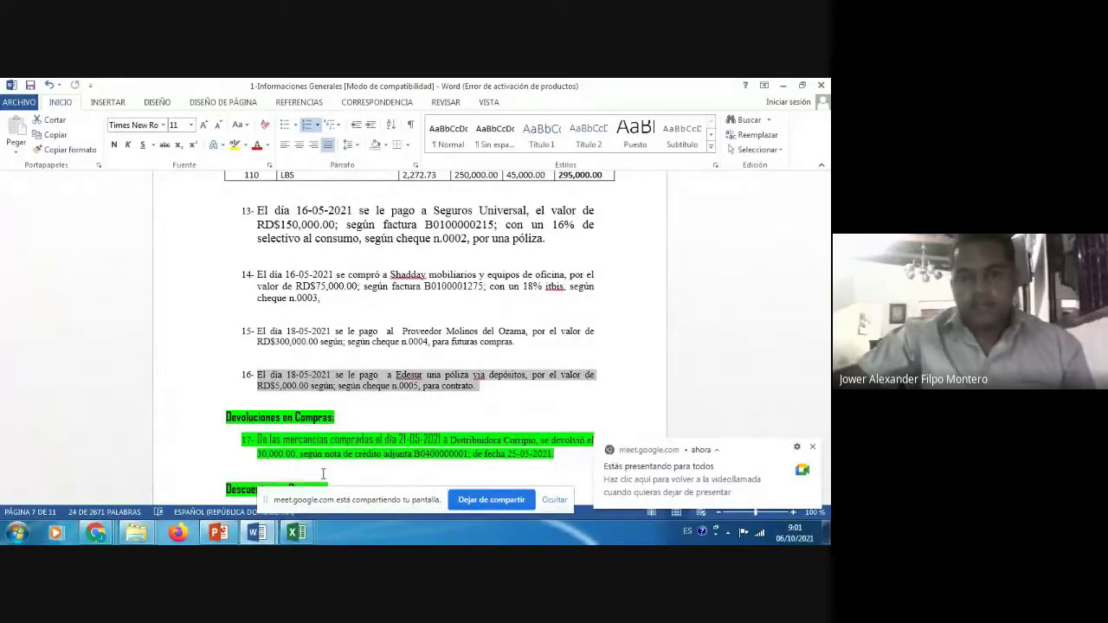
pyautogui.click(825, 502)
pyautogui.scroll(-1, 826, 502)
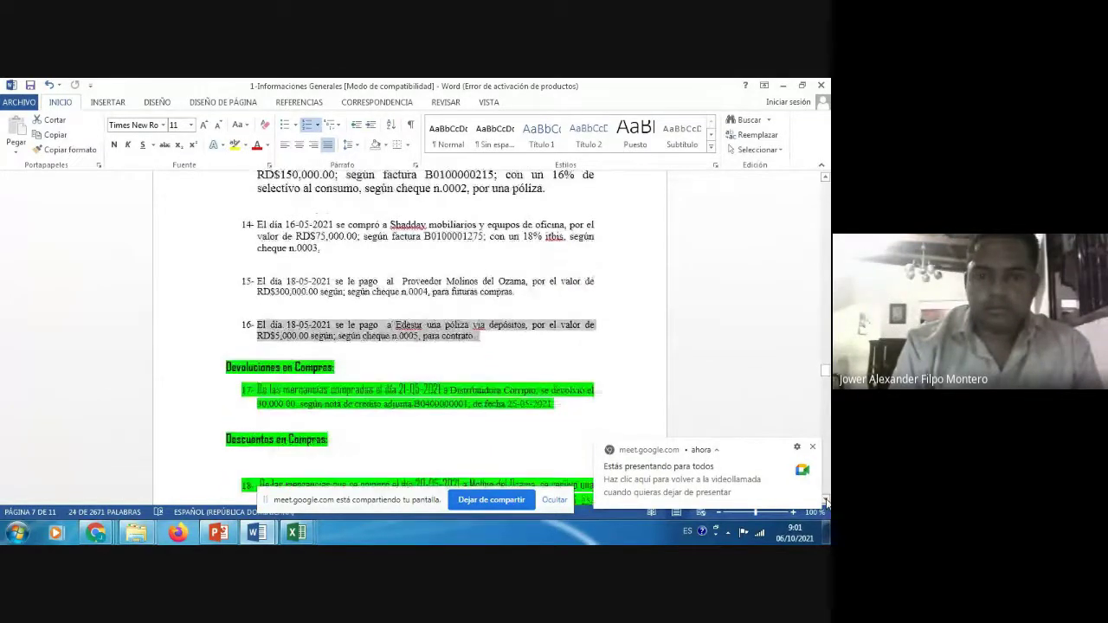
pyautogui.scroll(-2, 826, 502)
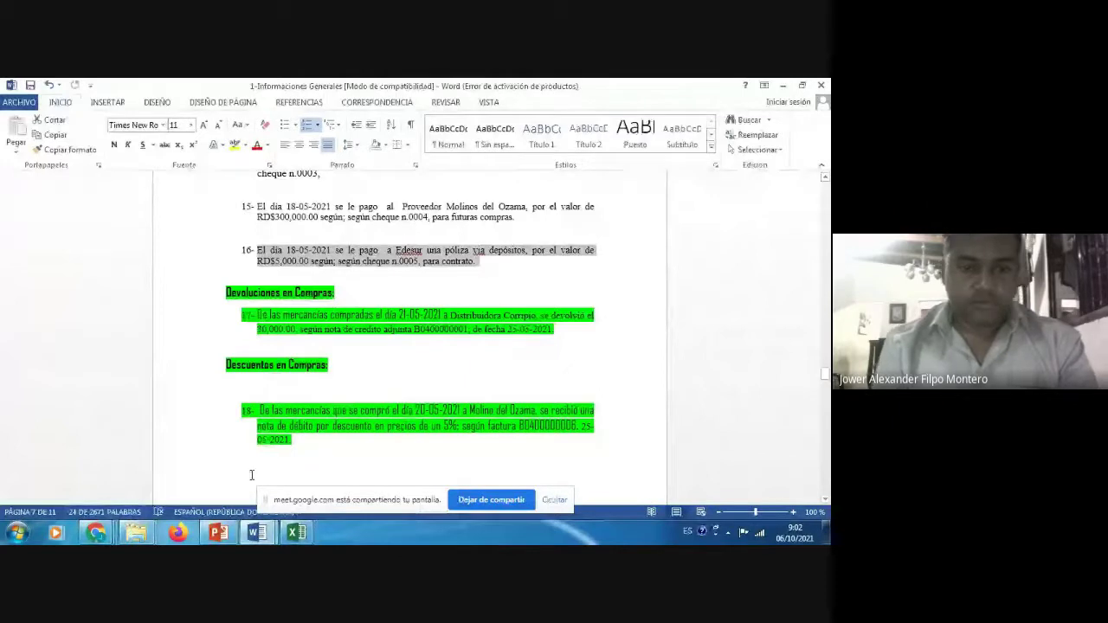
pyautogui.moveTo(264, 535)
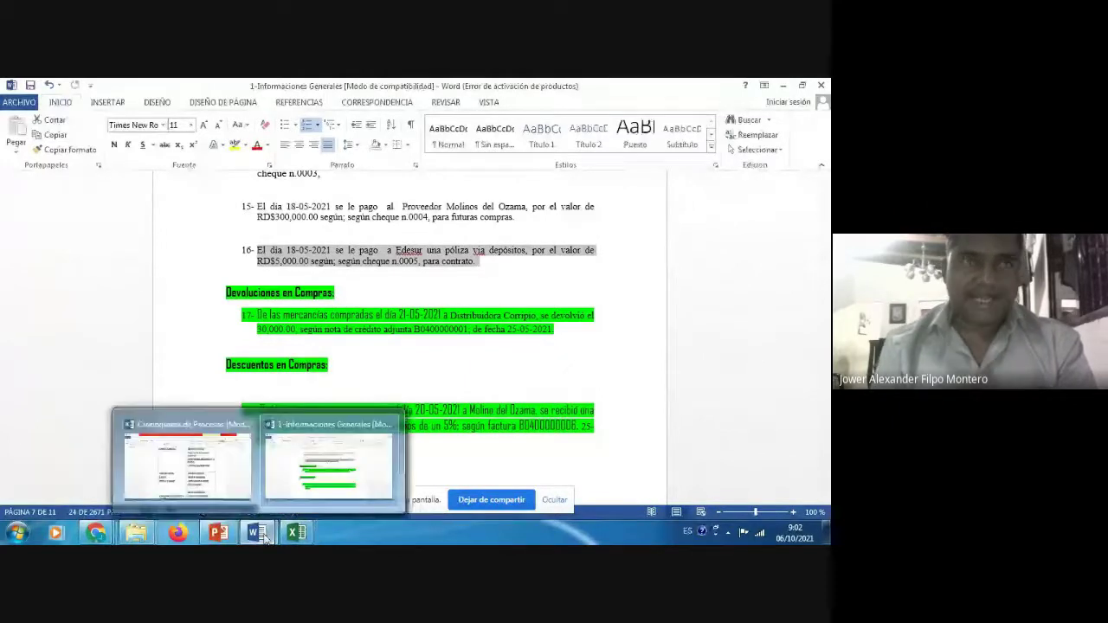
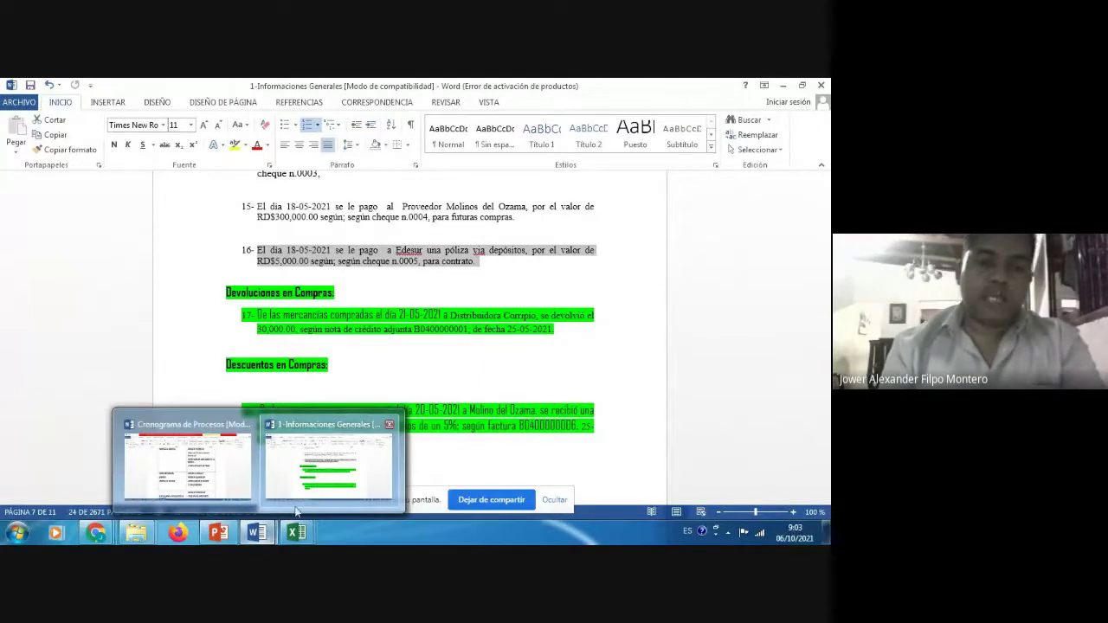
# - In the 43-Cheques de la empresa workbook in Excel, copy the whole check 0004 form and paste it below, starting at B88
pyautogui.moveTo(302, 538)
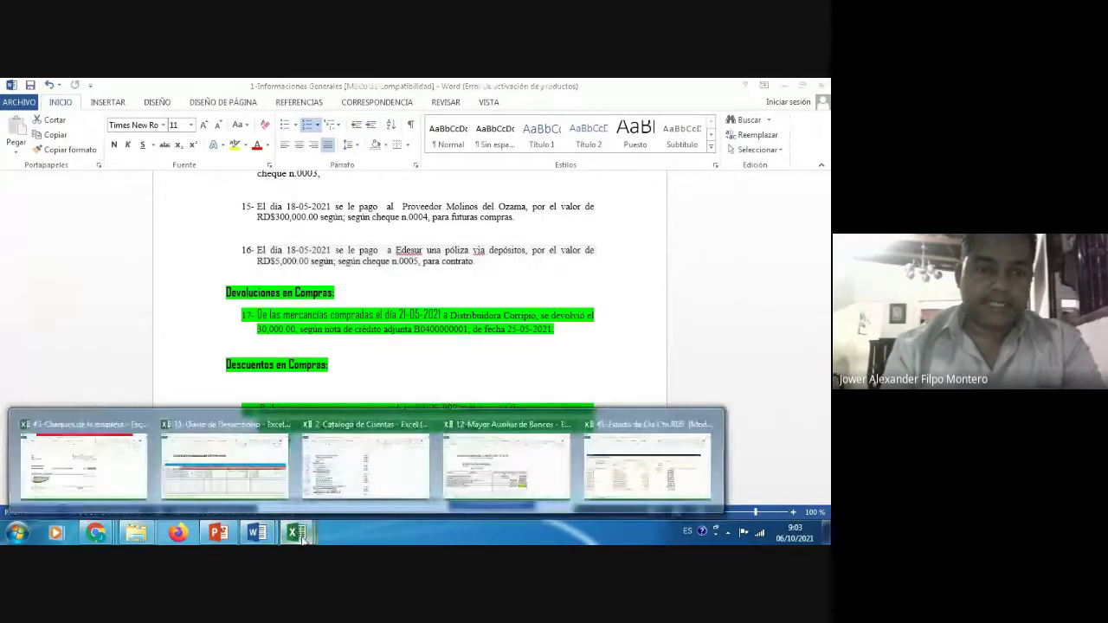
pyautogui.click(98, 463)
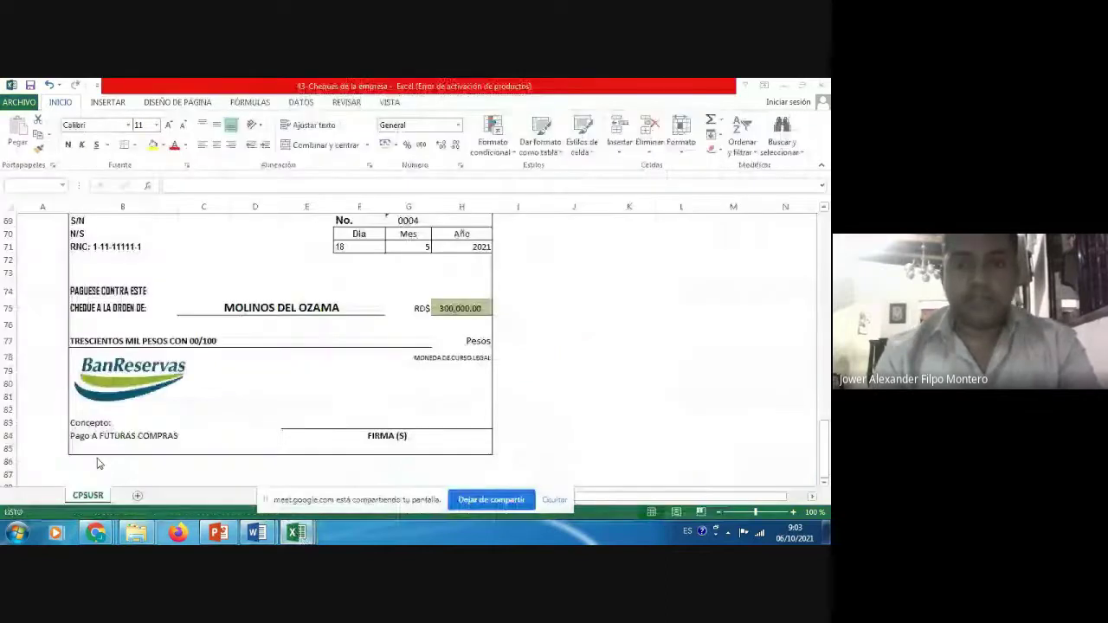
pyautogui.scroll(1, 98, 463)
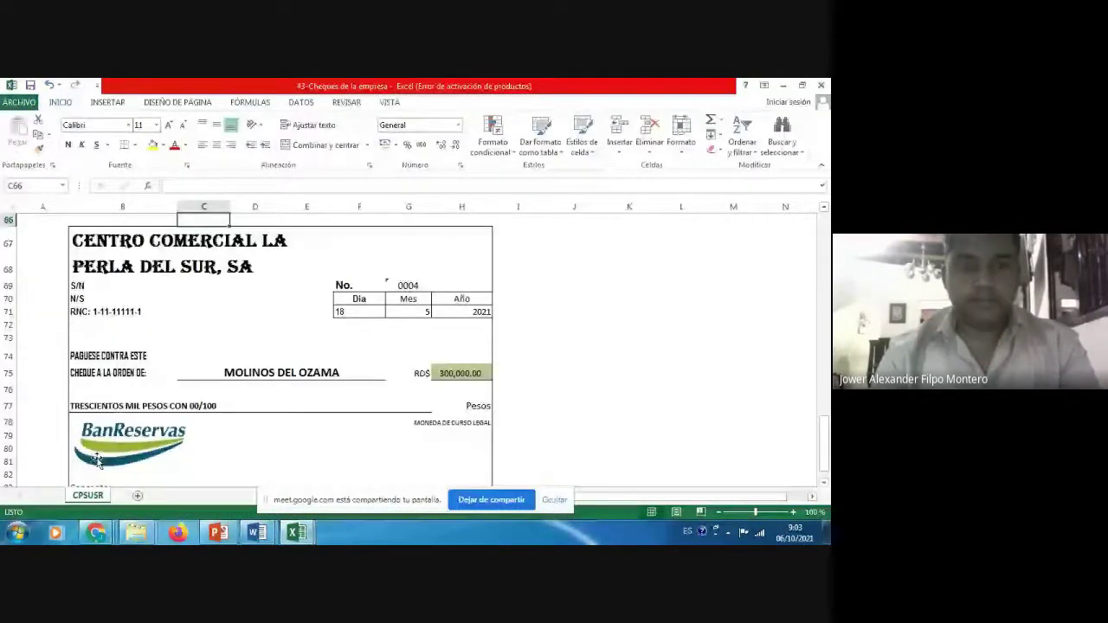
pyautogui.press('Down')
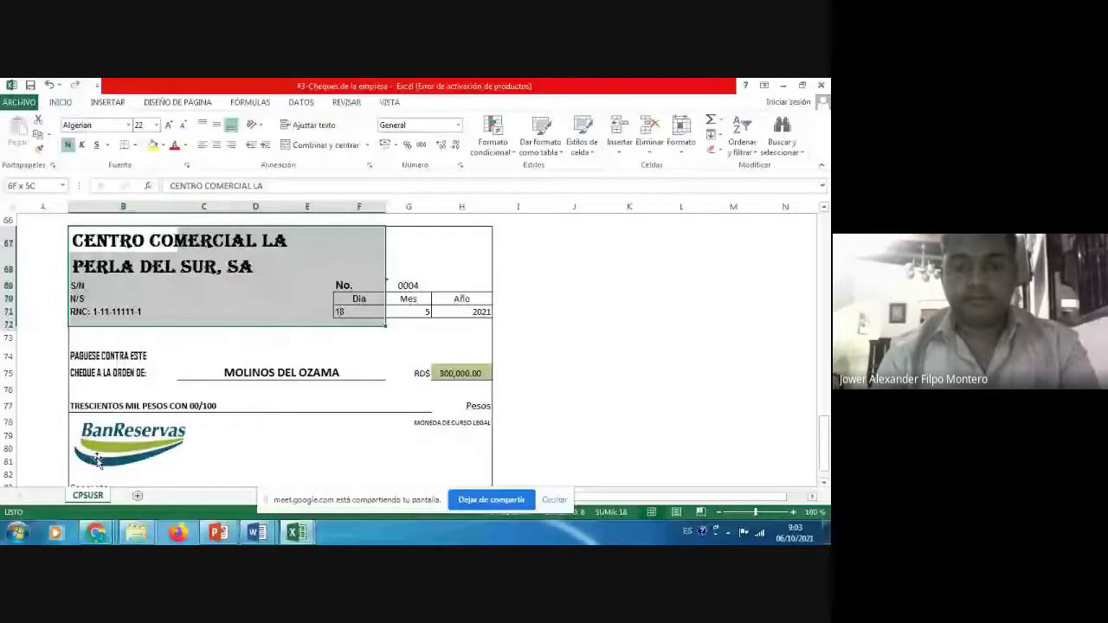
pyautogui.moveTo(98, 462); pyautogui.dragTo(97, 457)
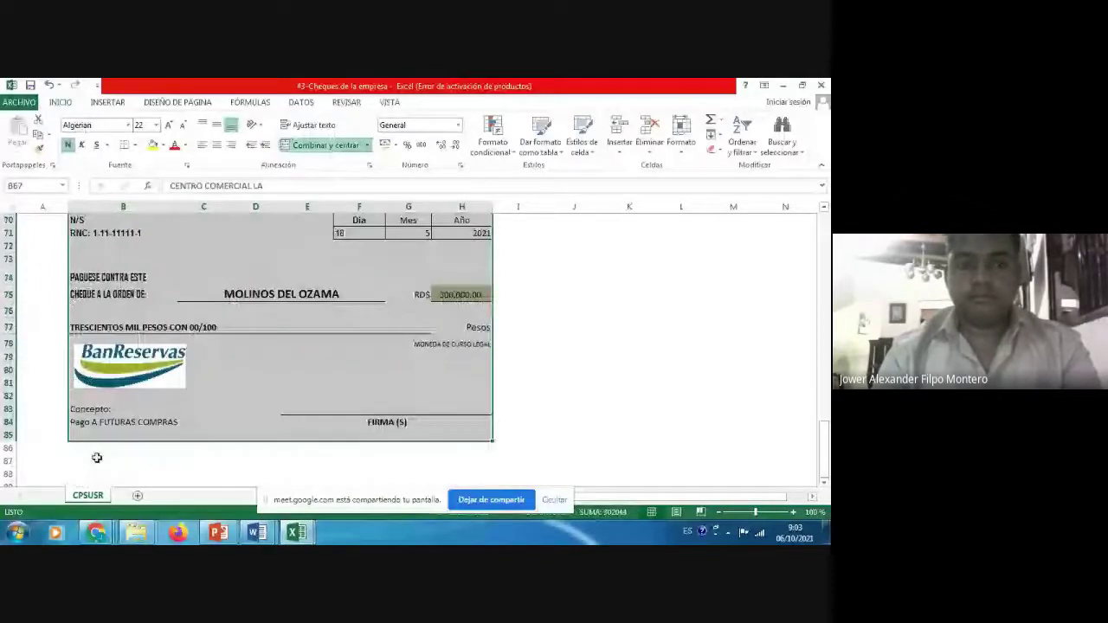
pyautogui.hotkey('ctrl', 'c')
pyautogui.press('Down')
pyautogui.press('Down')
pyautogui.press('Down')
pyautogui.press('Down')
pyautogui.press('Down')
pyautogui.press('Down')
pyautogui.press('Down')
pyautogui.press('Down')
pyautogui.press('Return')
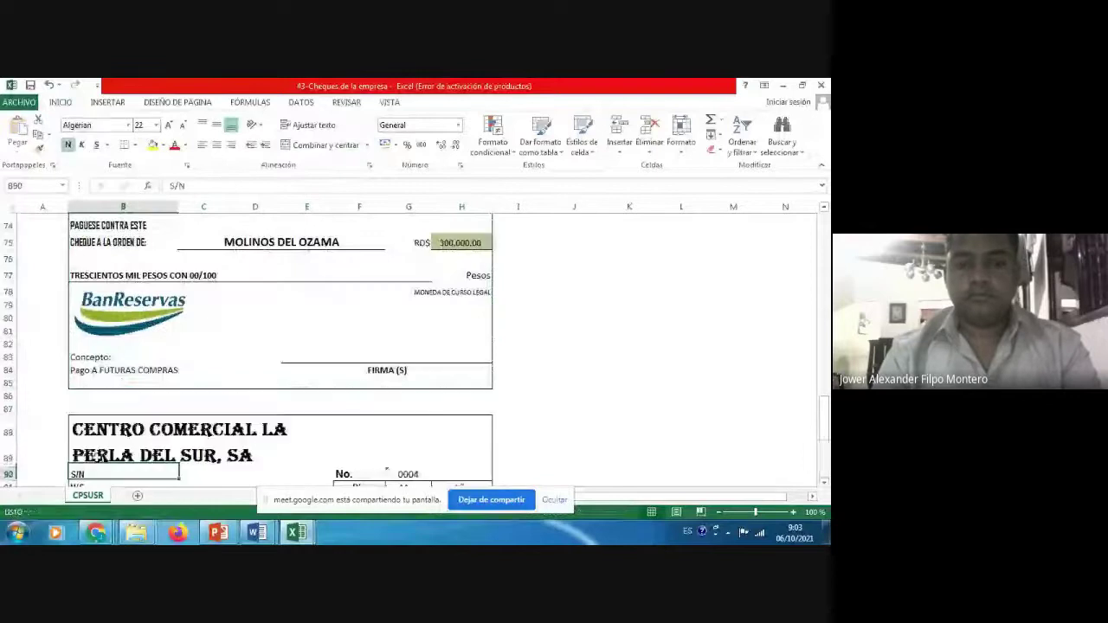
# - Examine the fields of the pasted check form from its heading down to the amount in words
pyautogui.press('Down')
pyautogui.press('Down')
pyautogui.press('Down')
pyautogui.press('Down')
pyautogui.press('Down')
pyautogui.press('Down')
pyautogui.press('Down')
pyautogui.press('Down')
pyautogui.press('Down')
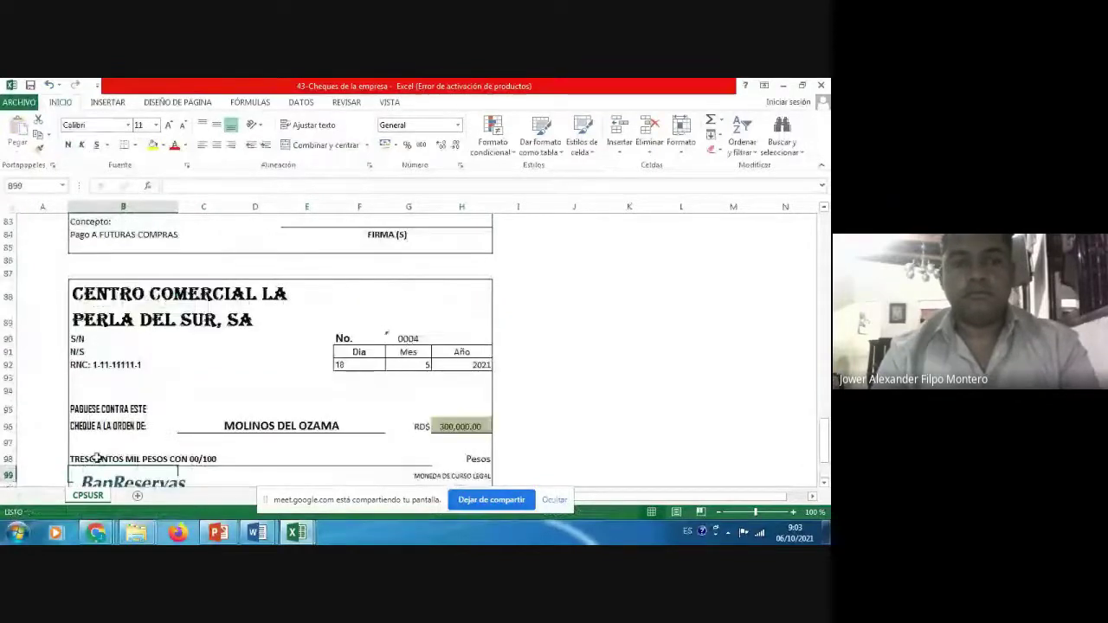
# - Set the check number of the pasted form, in G90, to 0005
pyautogui.press('Up')
pyautogui.press('Up')
pyautogui.press('Up')
pyautogui.press('Up')
pyautogui.press('Up')
pyautogui.press('Up')
pyautogui.press('Up')
pyautogui.press('Up')
pyautogui.press('Up')
pyautogui.press('Right')
pyautogui.press('Right')
pyautogui.press('Right')
pyautogui.press('Right')
pyautogui.press('Right')
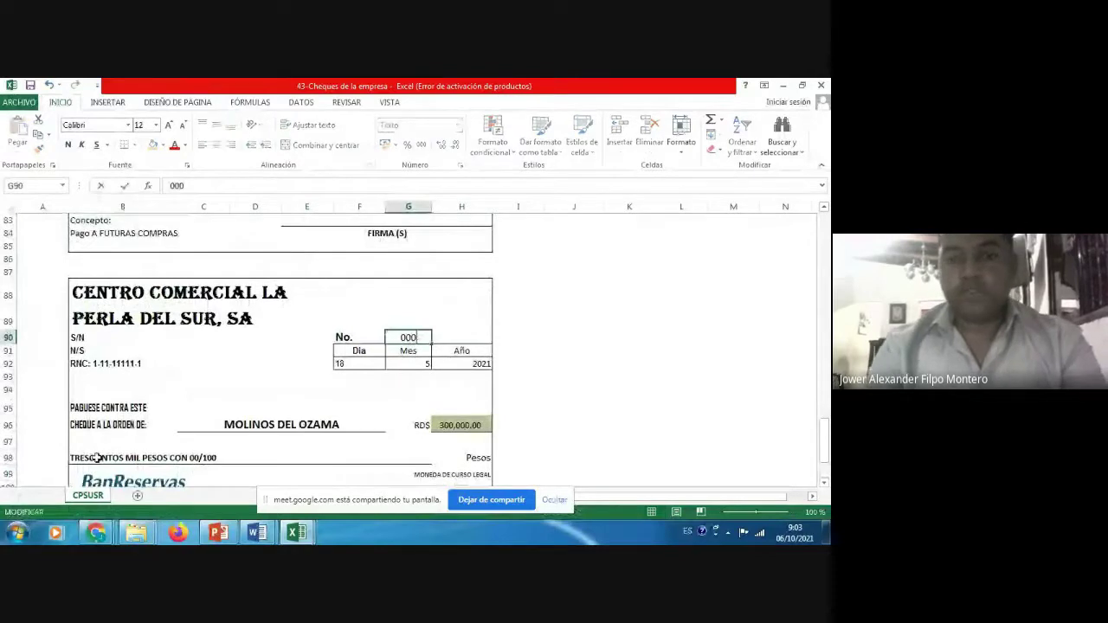
pyautogui.write('0005')
pyautogui.press('Return')
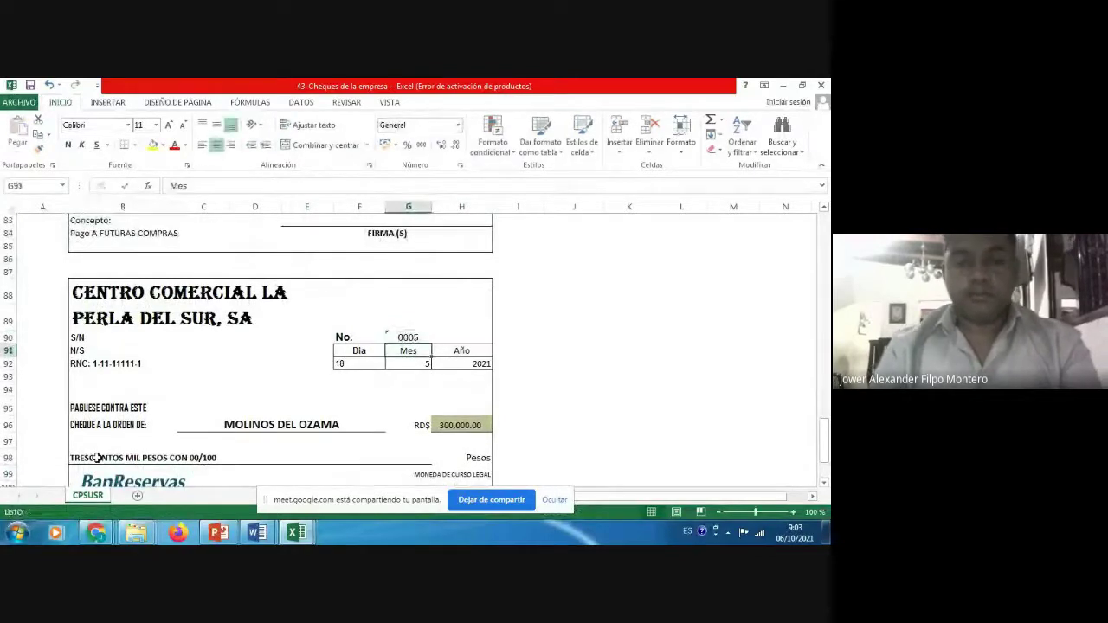
# - Consult the 1-Informaciones Generales document in Word, and back in the checks workbook set the check amount in H96 to 5,000
pyautogui.press('Down')
pyautogui.press('Left')
pyautogui.hotkey('alt', 'Tab')
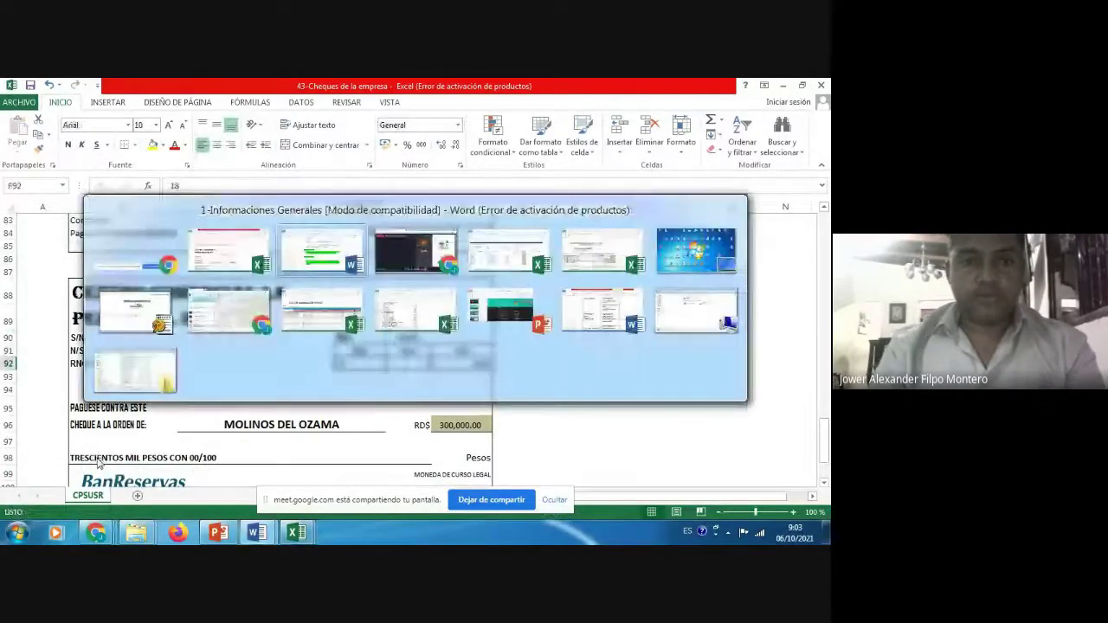
pyautogui.hotkey('alt', 'Tab')
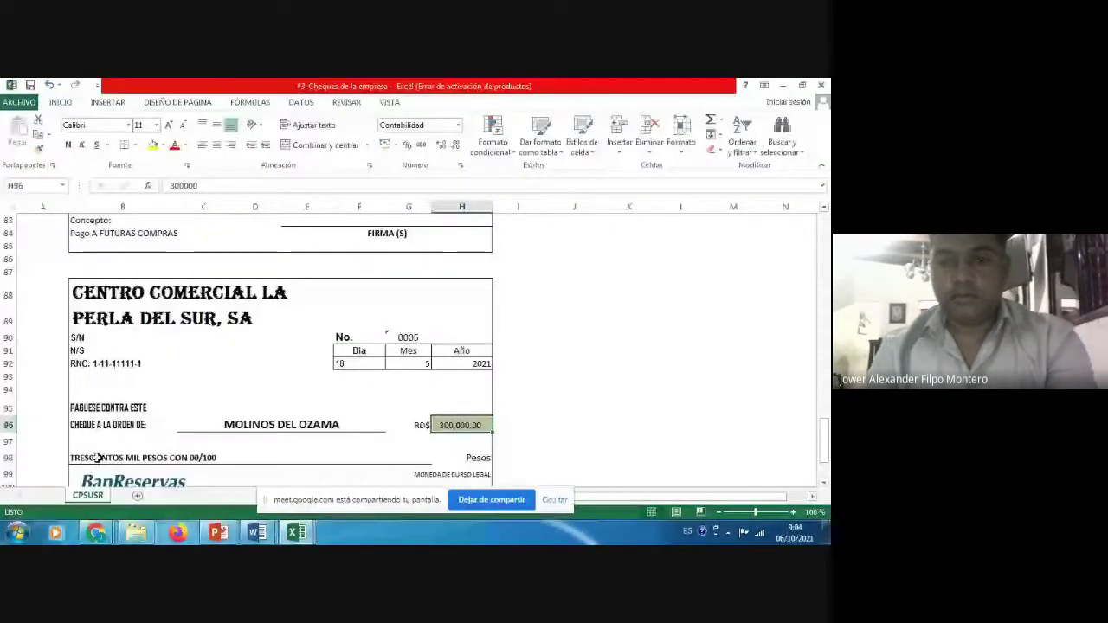
pyautogui.write('5,00')
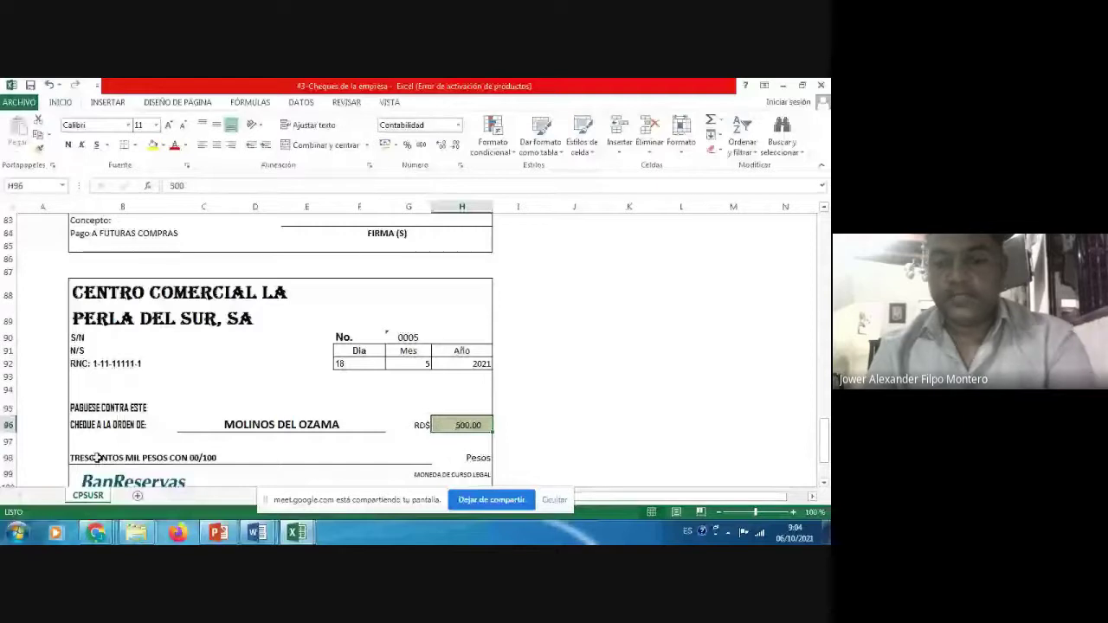
pyautogui.write('0')
pyautogui.press('Return')
# - Replace the payee of check 0005, in C96, with EDESUR
pyautogui.press('Up')
pyautogui.press('Left')
pyautogui.press('Left')
pyautogui.press('Left')
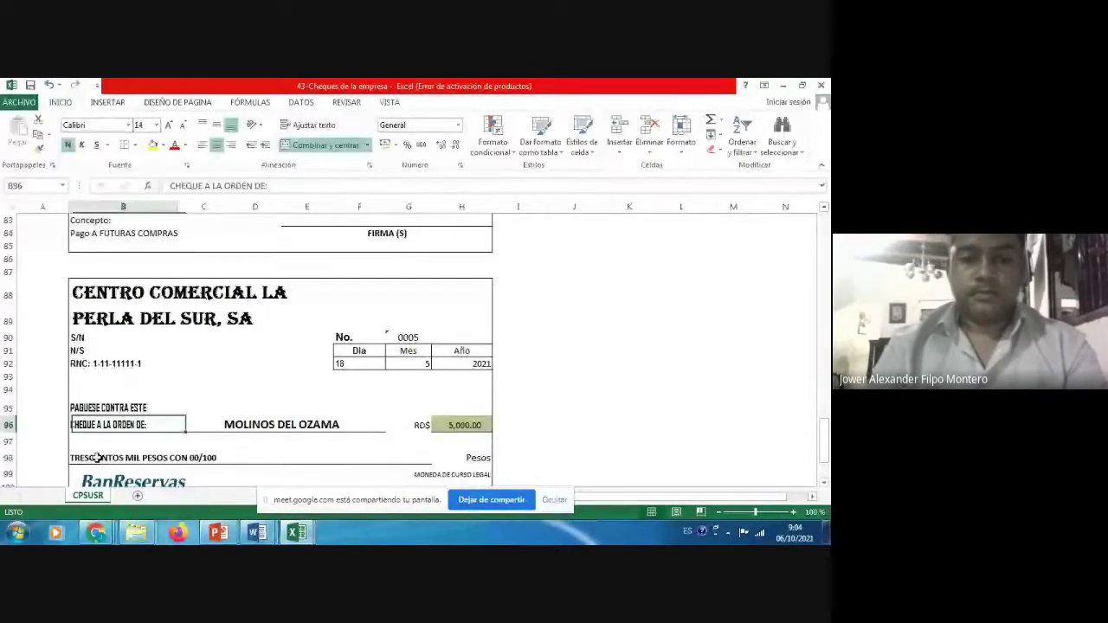
pyautogui.press('Right')
pyautogui.write('EDE')
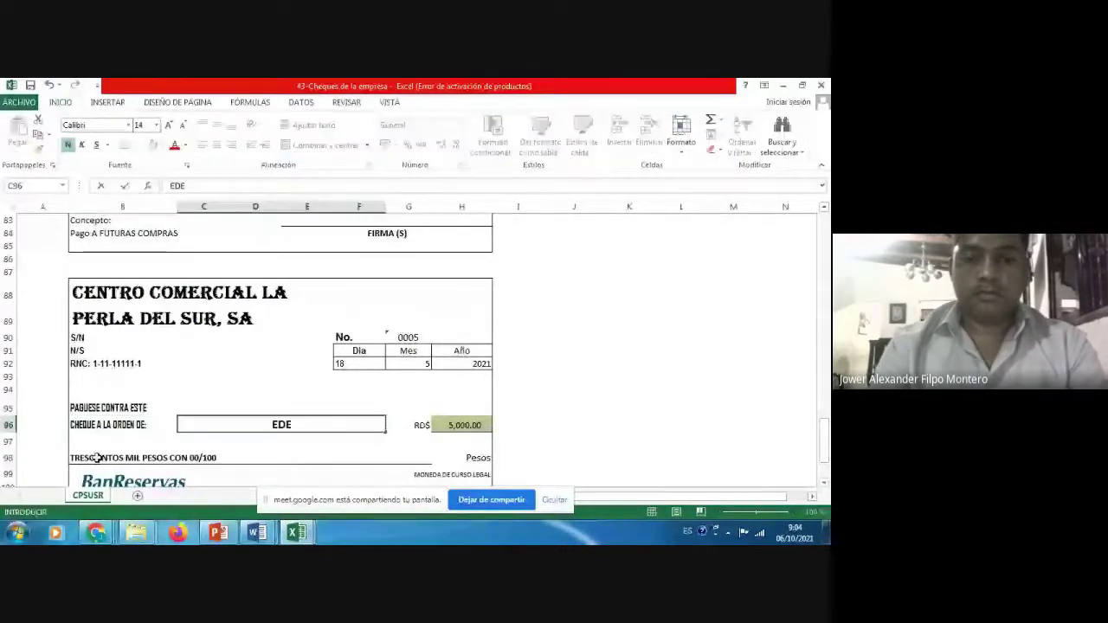
pyautogui.write('SUR')
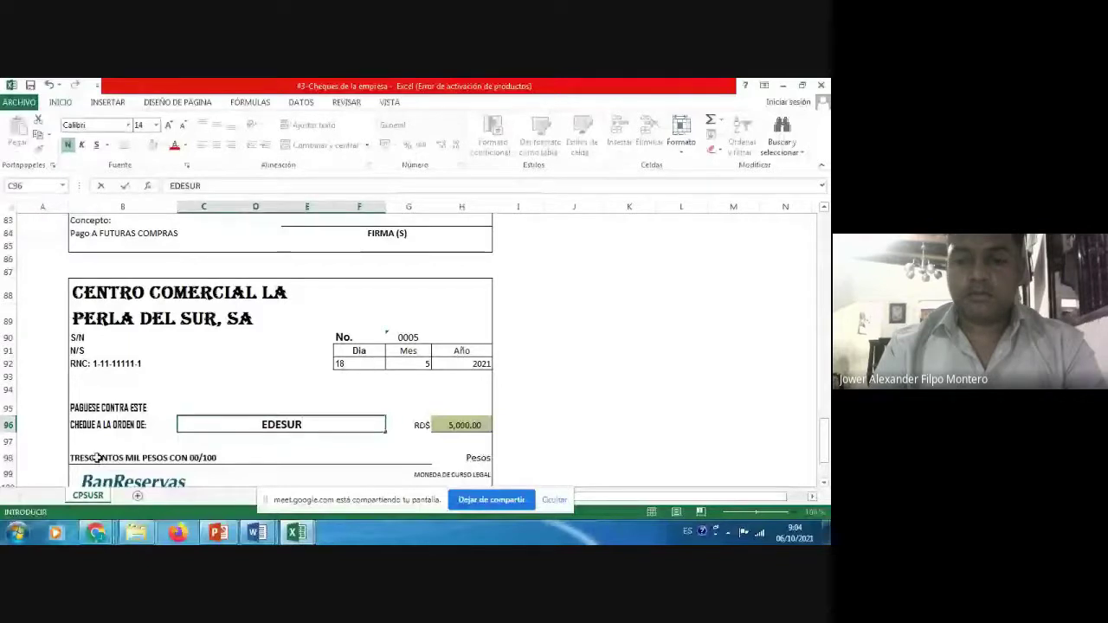
pyautogui.press('Return')
# - Change the amount in words of check 0005, in B98, to "CINCO MIL PESOS CON 00/100"
pyautogui.press('Return')
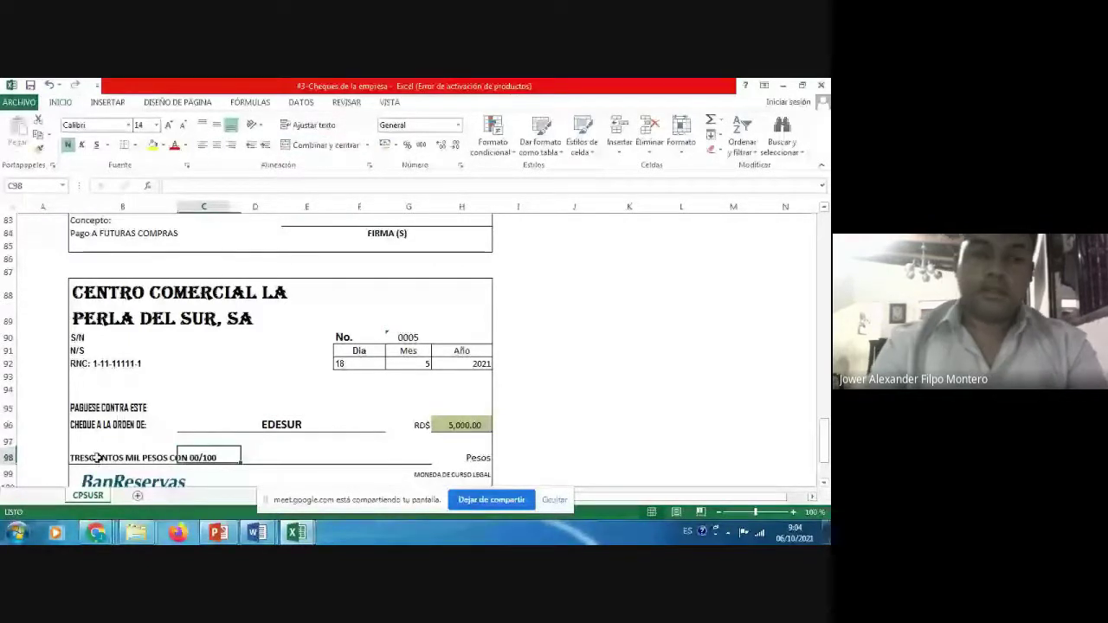
pyautogui.doubleClick(98, 457)
pyautogui.scroll(-1, 98, 459)
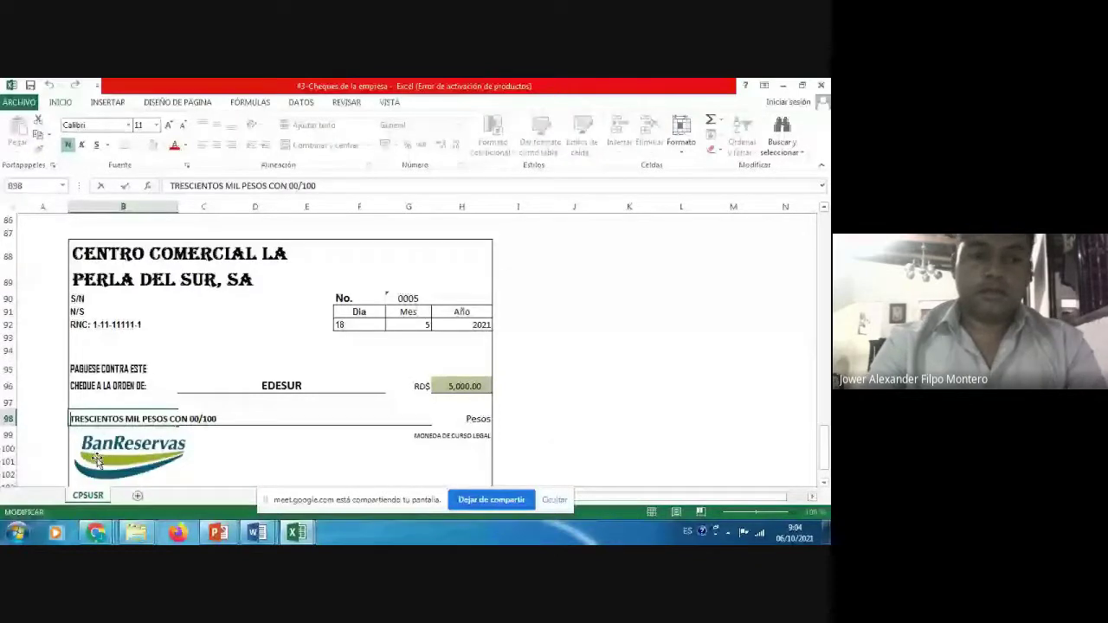
pyautogui.press('BackSpace')
pyautogui.press('BackSpace')
pyautogui.press('BackSpace')
pyautogui.press('BackSpace')
pyautogui.press('BackSpace')
pyautogui.press('BackSpace')
pyautogui.press('BackSpace')
pyautogui.press('BackSpace')
pyautogui.press('Delete')
pyautogui.press('Delete')
pyautogui.press('Delete')
pyautogui.write('CINO')
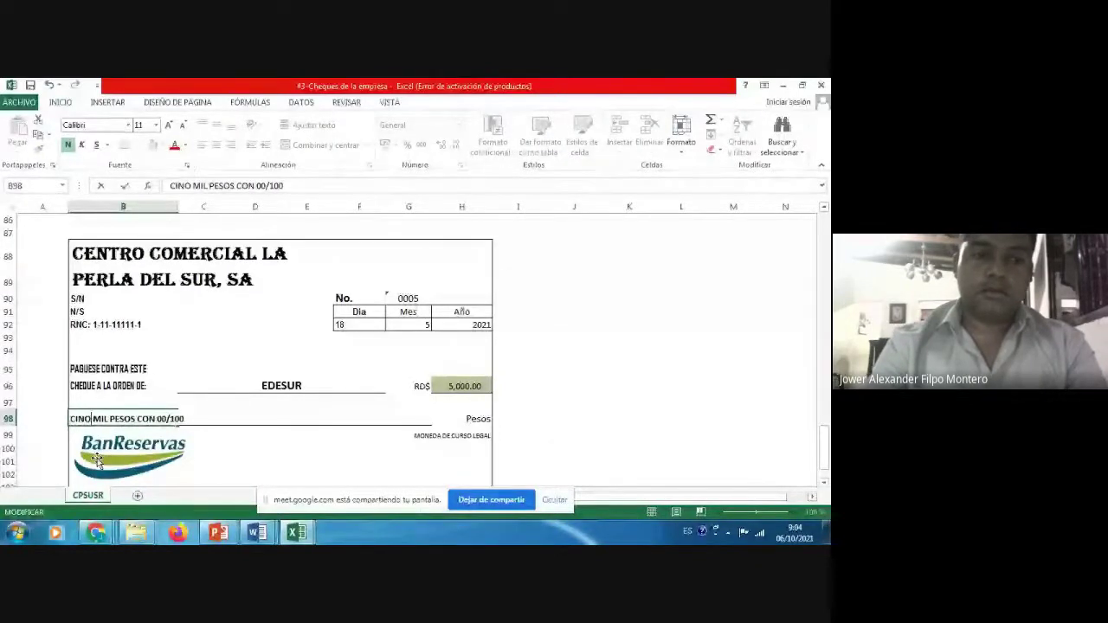
pyautogui.press('BackSpace')
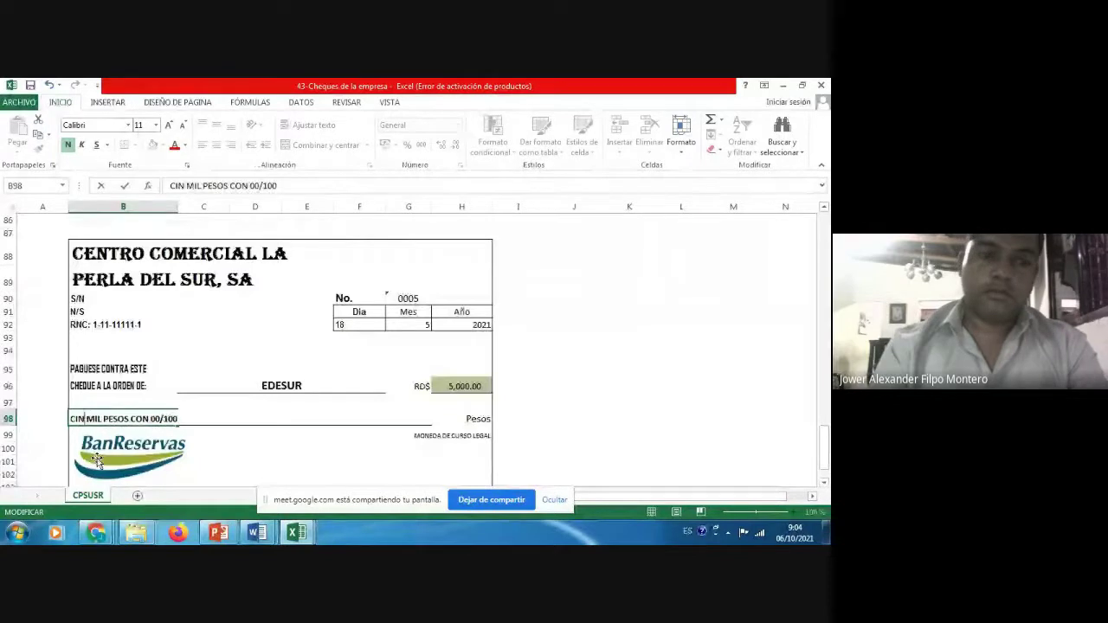
pyautogui.write('CO')
pyautogui.hotkey('ctrl', 'Return')
# - Change the concept text of check 0005, in B105, to "Pago DEPOSITO POLIZA"
pyautogui.press('Down')
pyautogui.press('Down')
pyautogui.press('Down')
pyautogui.press('Down')
pyautogui.press('Down')
pyautogui.press('Down')
pyautogui.press('Down')
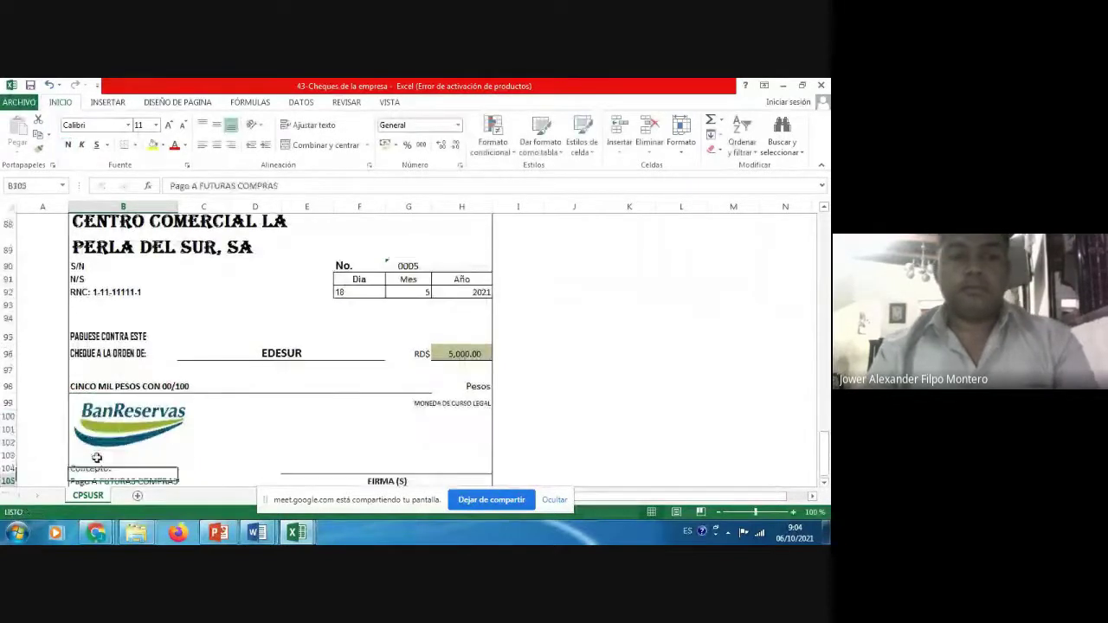
pyautogui.press('F2')
pyautogui.press('BackSpace')
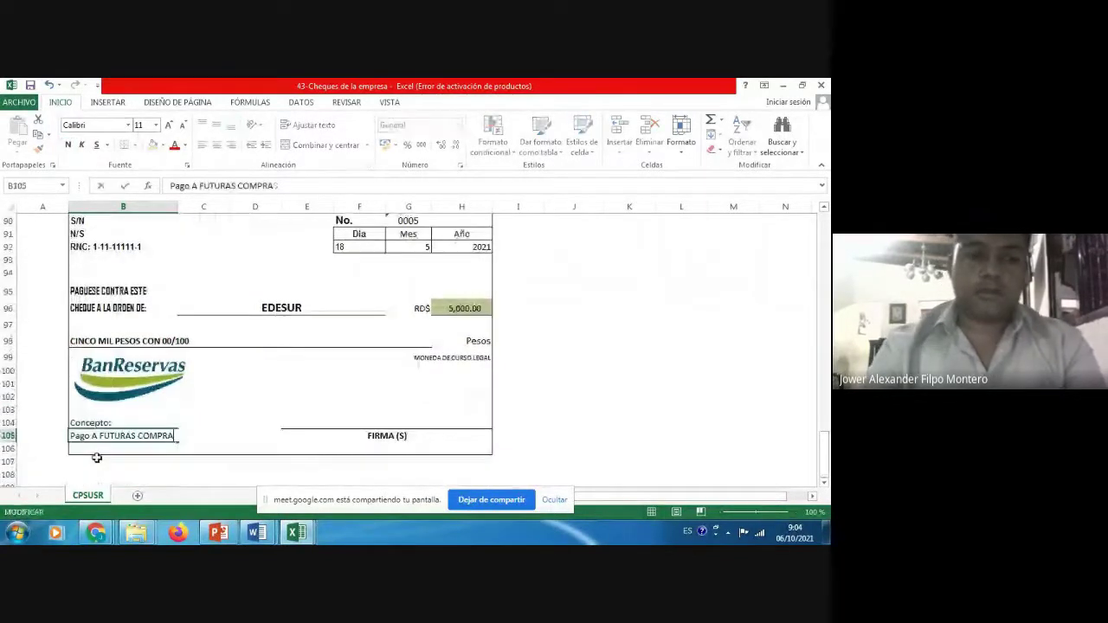
pyautogui.press('BackSpace')
pyautogui.press('BackSpace')
pyautogui.press('BackSpace')
pyautogui.press('BackSpace')
pyautogui.press('BackSpace')
pyautogui.press('BackSpace')
pyautogui.press('BackSpace')
pyautogui.press('BackSpace')
pyautogui.press('BackSpace')
pyautogui.press('BackSpace')
pyautogui.press('BackSpace')
pyautogui.press('BackSpace')
pyautogui.press('BackSpace')
pyautogui.press('BackSpace')
pyautogui.press('BackSpace')
pyautogui.press('BackSpace')
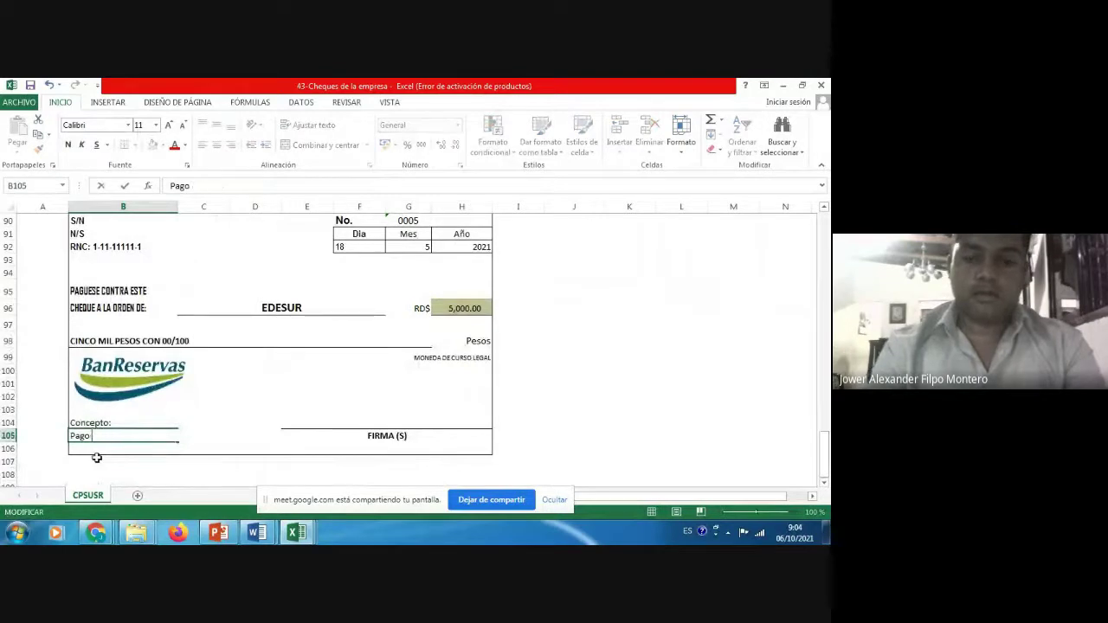
pyautogui.write('DEPOSITO ')
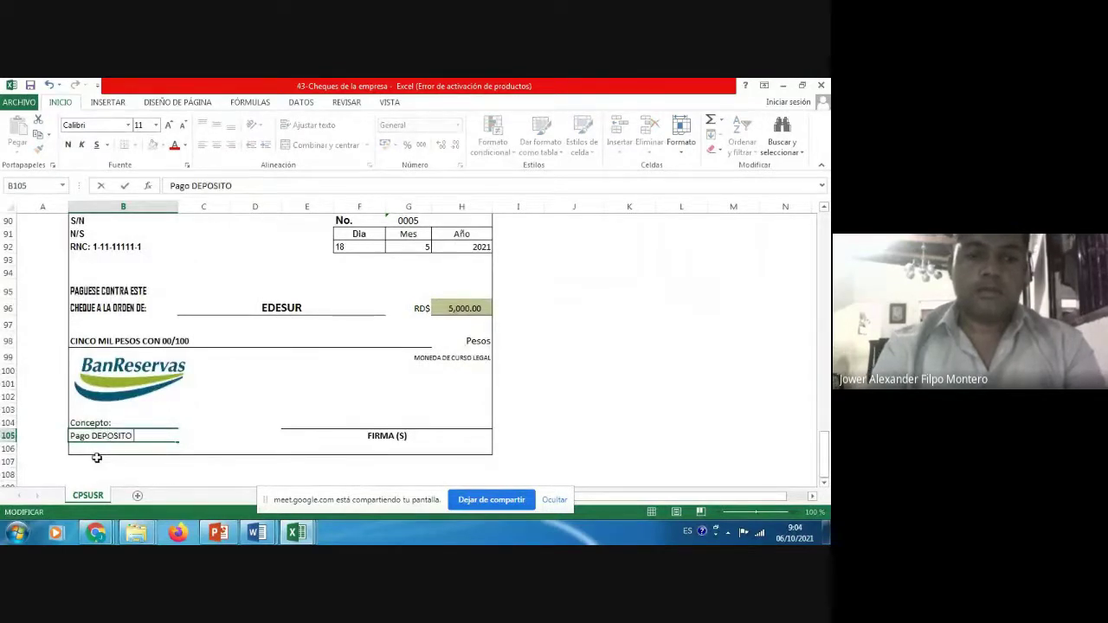
pyautogui.write('POLIZA')
pyautogui.press('Return')
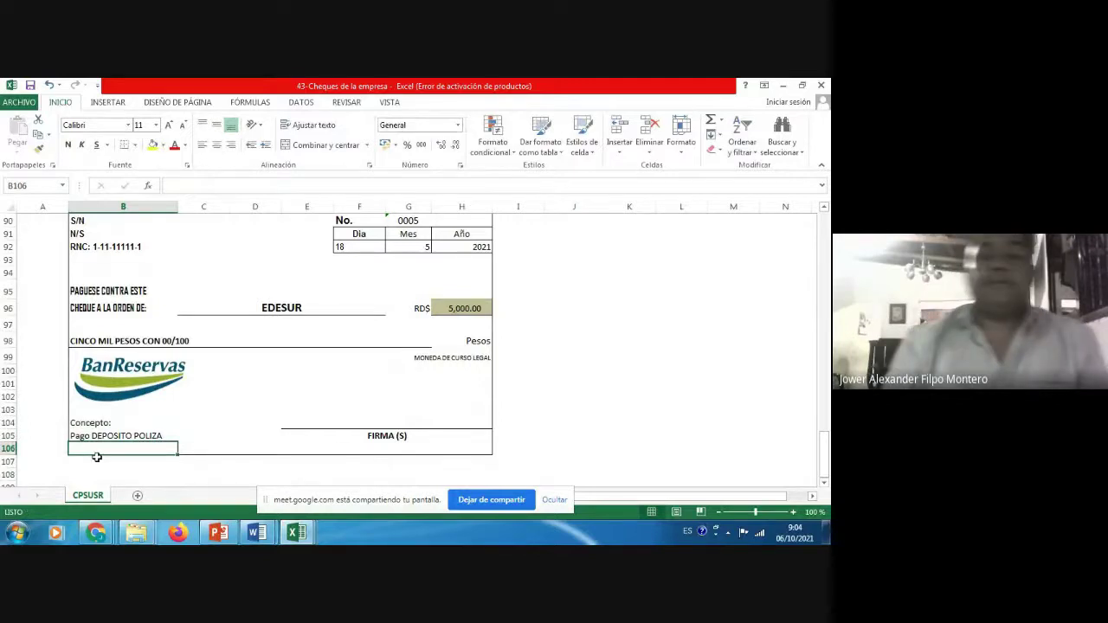
# - In the 11-Diario de Desembolso workbook, start row 15 with the date 18/05/2021 filled from the row above and the description EDESUR
pyautogui.click(297, 532)
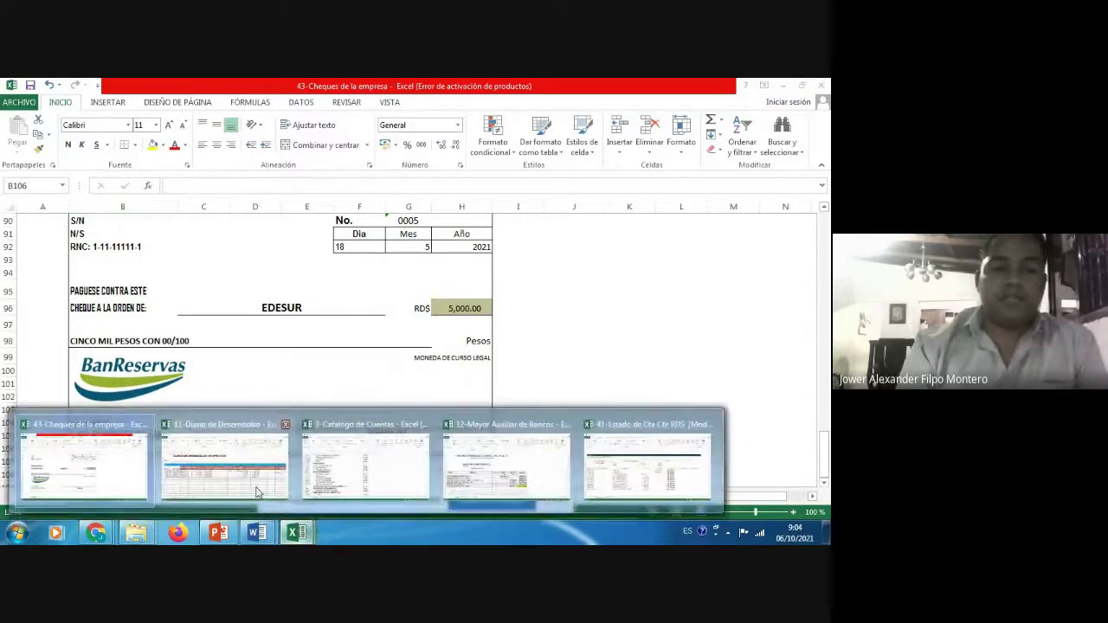
pyautogui.click(224, 467)
pyautogui.click(46, 374)
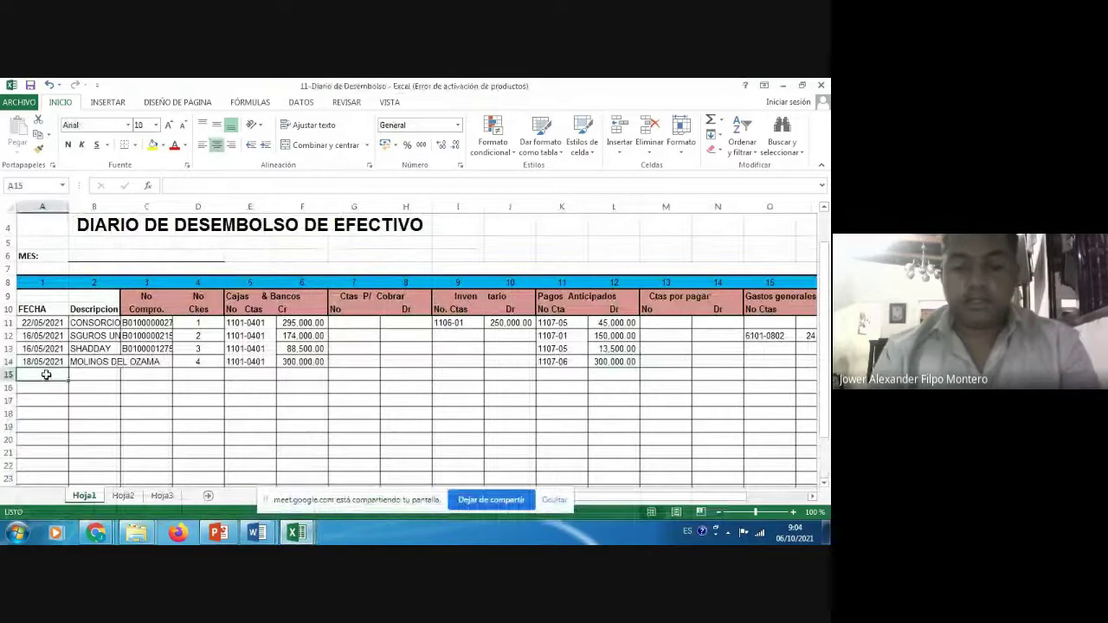
pyautogui.hotkey('ctrl', 'd')
pyautogui.press('Tab')
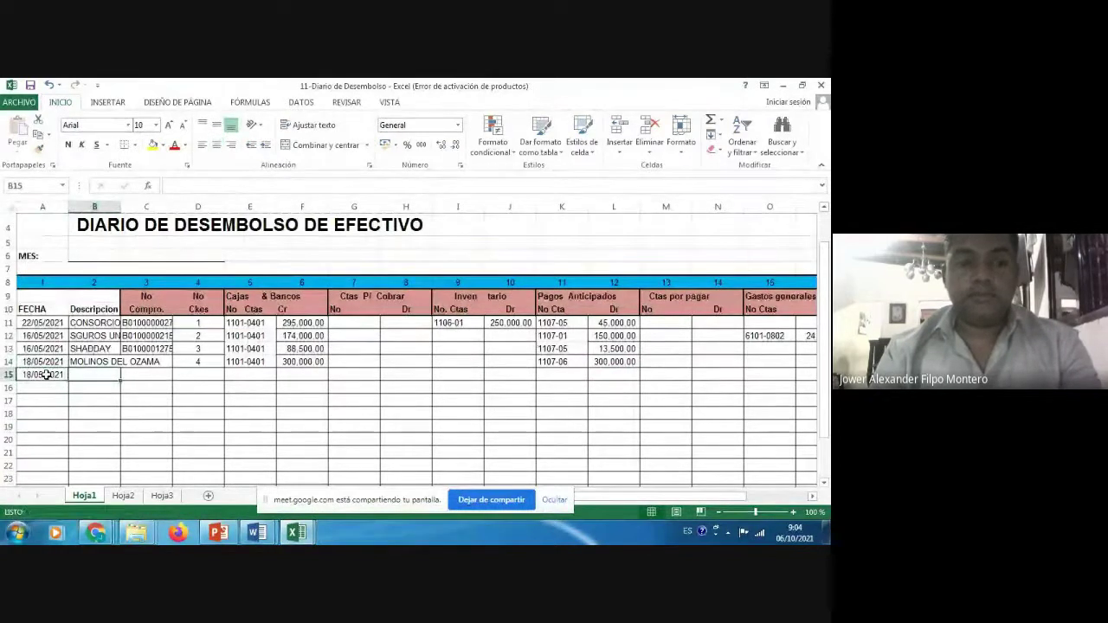
pyautogui.write('EDES')
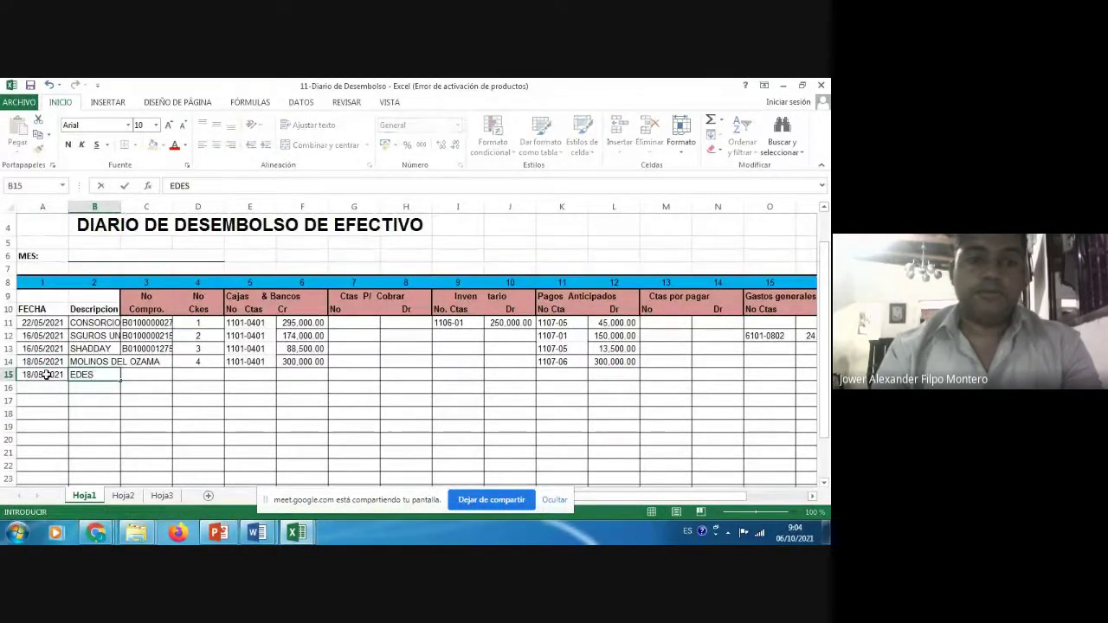
pyautogui.write('UR')
pyautogui.press('Tab')
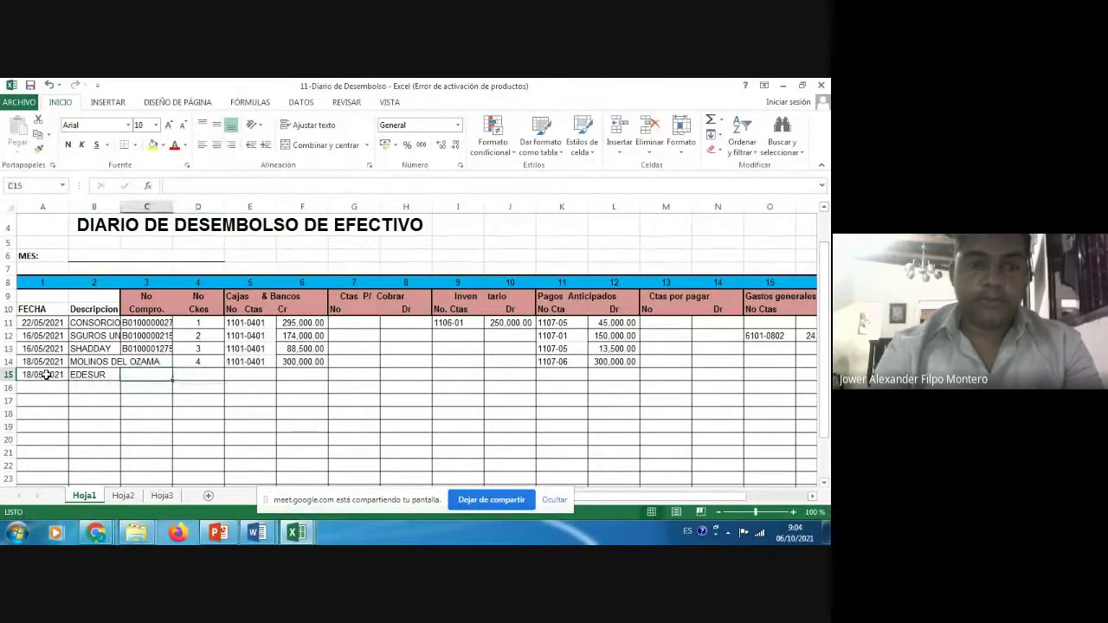
# - Enter POLIZA as the voucher and 5 as the check number in row 15 of the disbursement journal
pyautogui.write('PLI')
pyautogui.press('BackSpace')
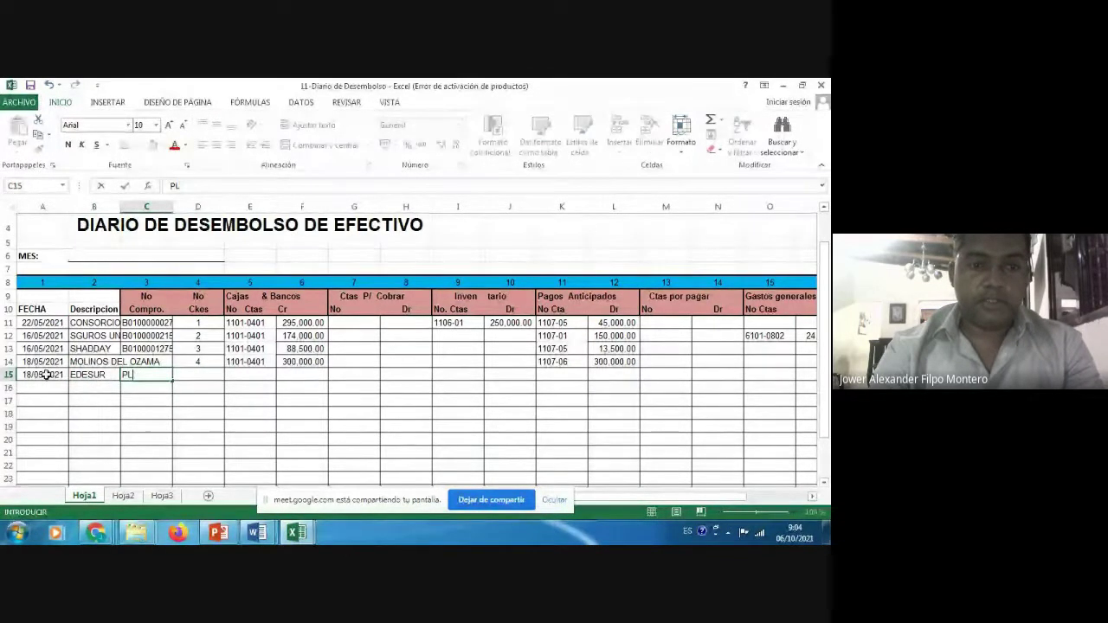
pyautogui.press('BackSpace')
pyautogui.write('OLIZA')
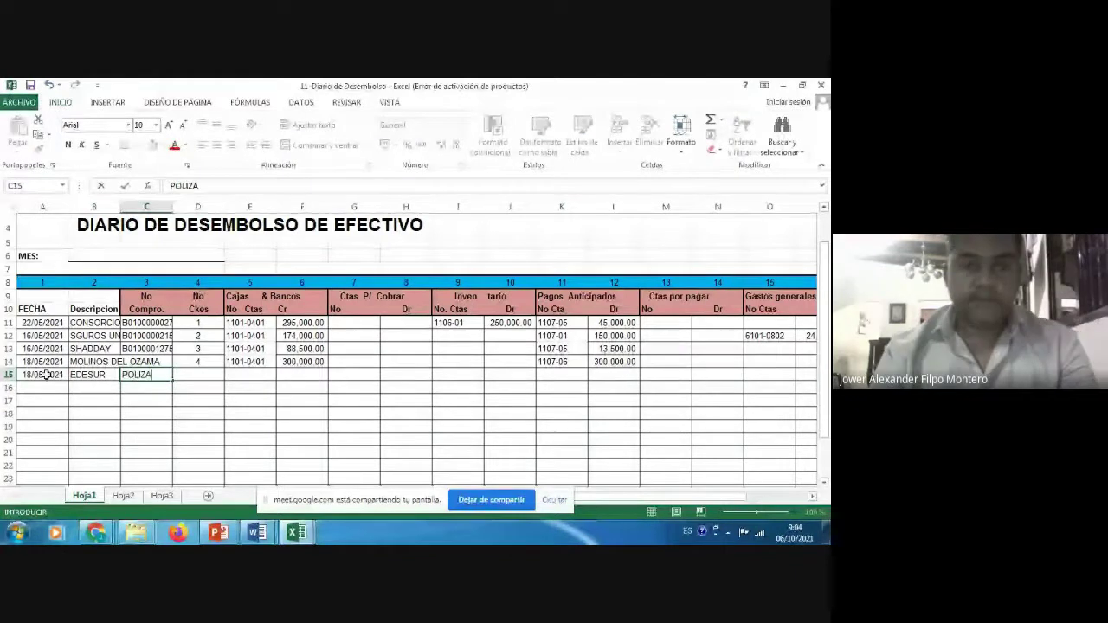
pyautogui.press('Tab')
pyautogui.write('5')
pyautogui.press('Tab')
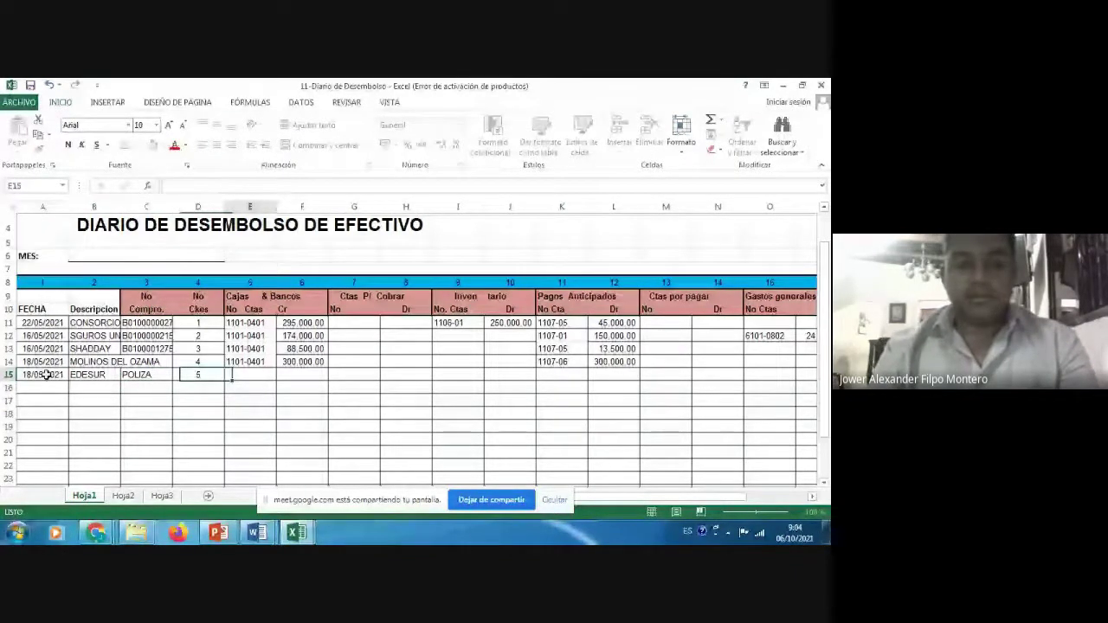
# - Record the Cajas & Bancos credit in row 15 with account 1101-0401 and an amount of 5000
pyautogui.write('1101-0401')
pyautogui.press('Tab')
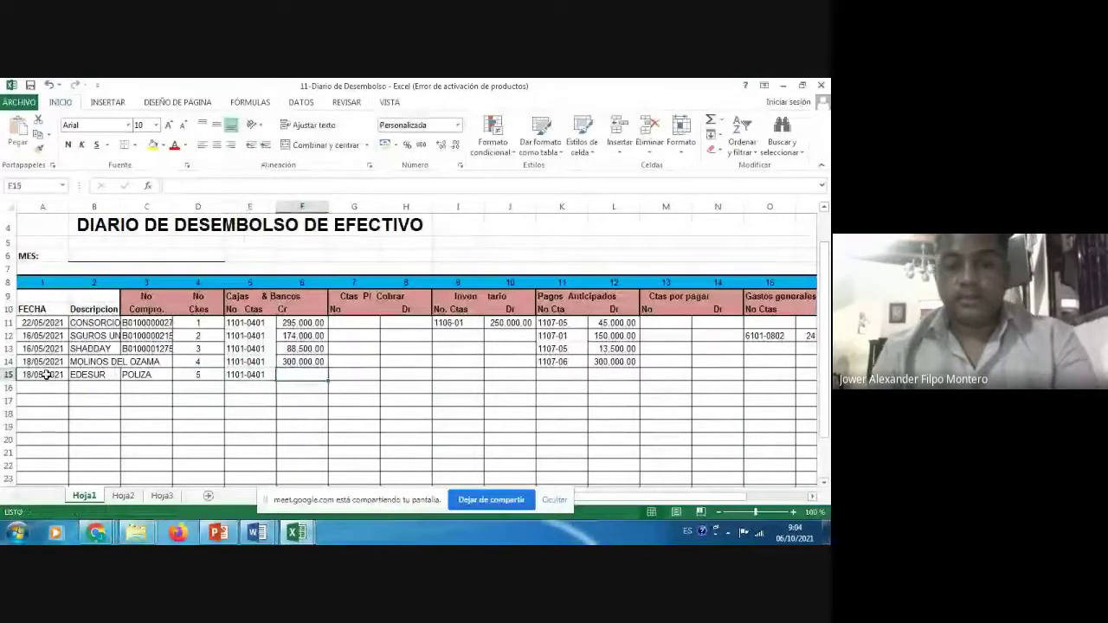
pyautogui.write('500')
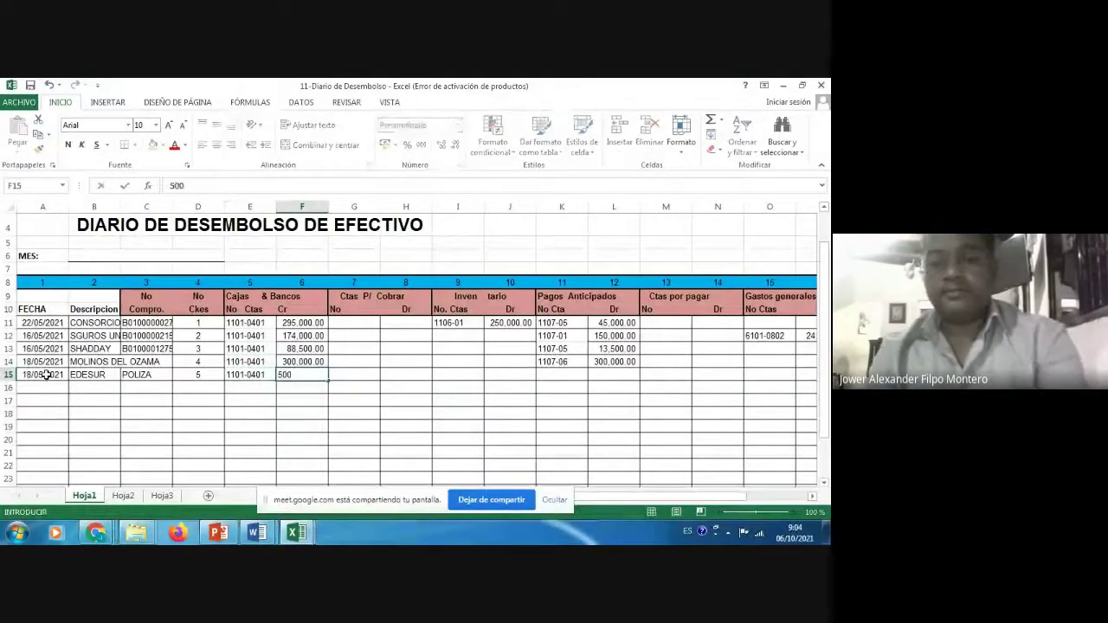
pyautogui.write('0')
pyautogui.press('Return')
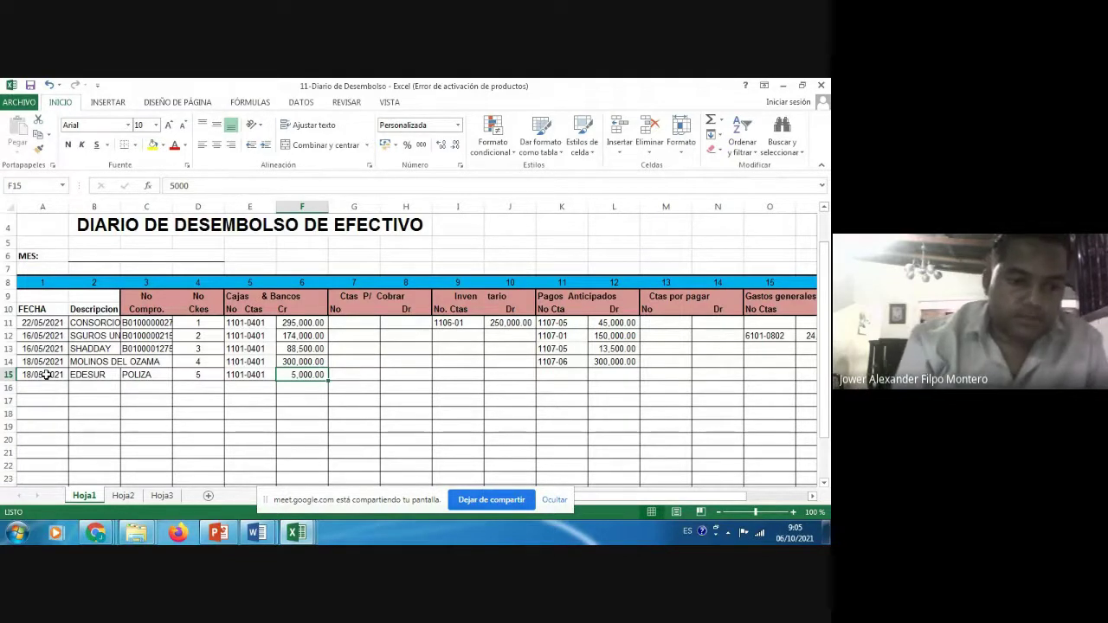
# - Open the 2-Catalogo de Cuentas workbook and examine the Pagos Anticipados accounts for one that fits the Edesur policy deposit
pyautogui.moveTo(104, 538)
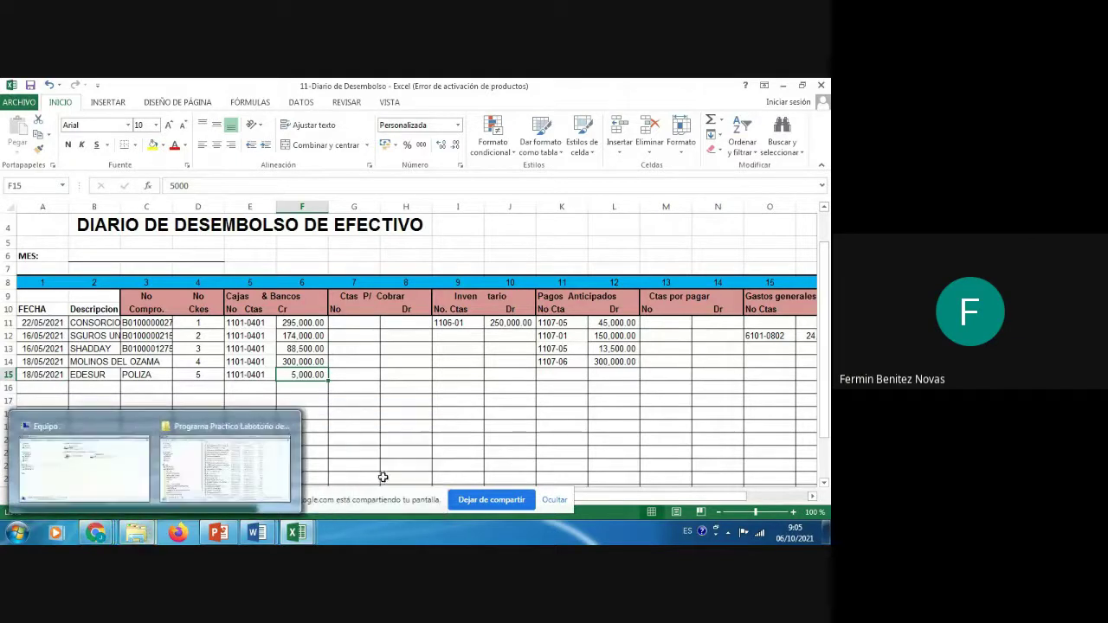
pyautogui.click(552, 374)
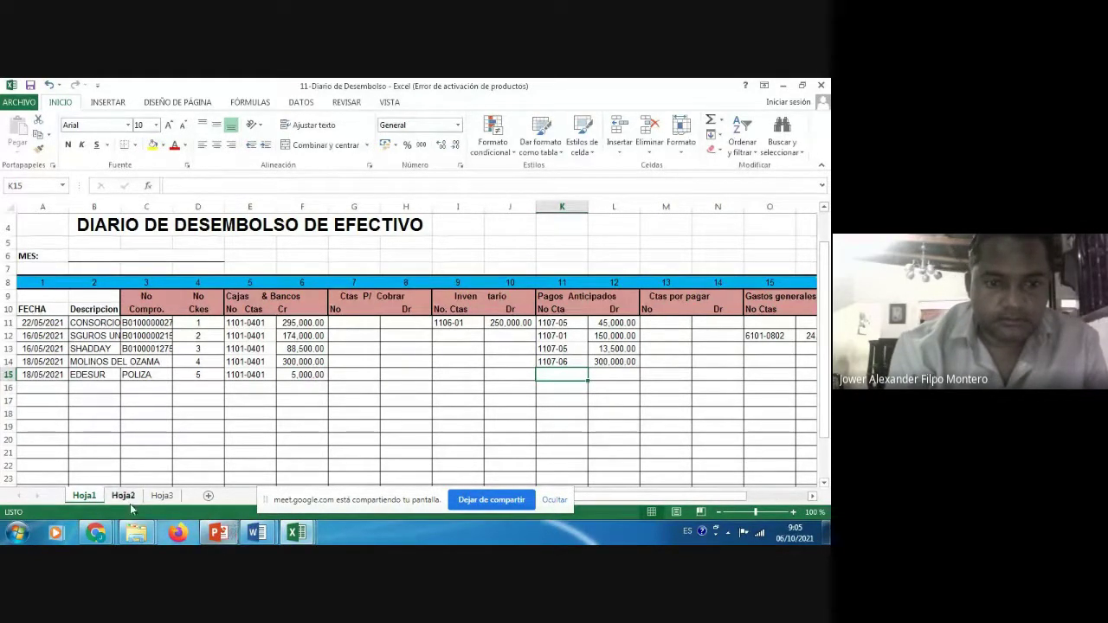
pyautogui.click(297, 534)
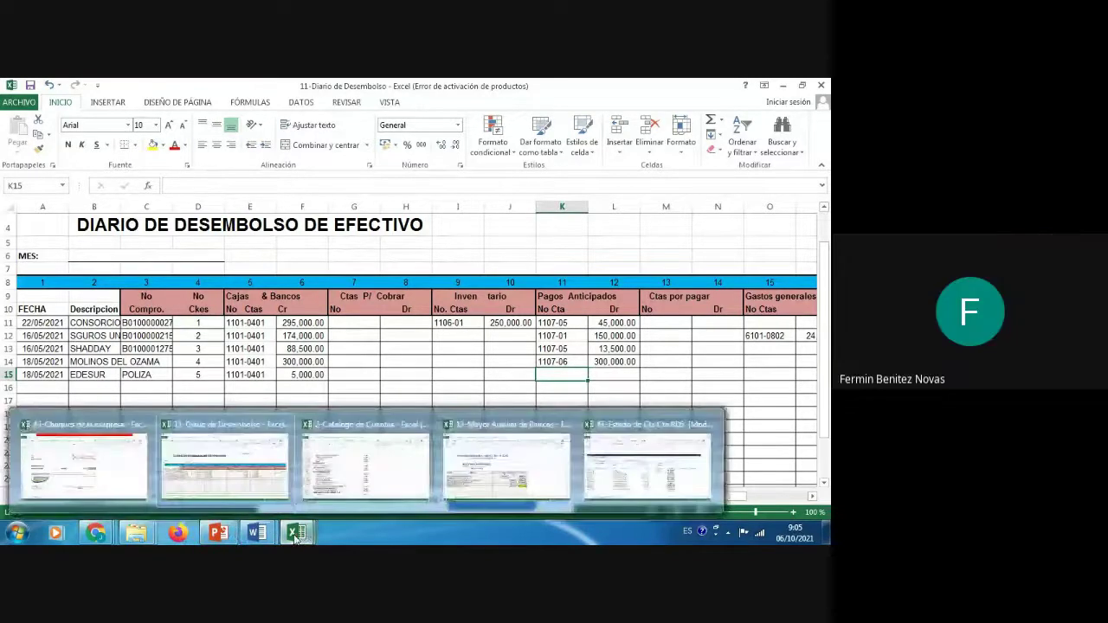
pyautogui.click(359, 477)
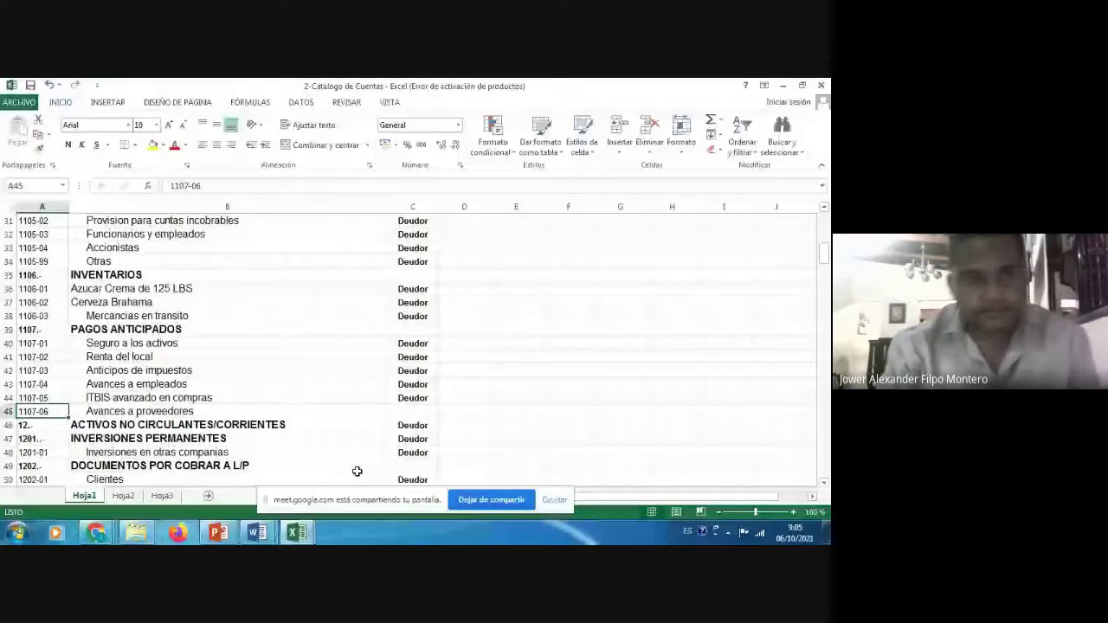
pyautogui.press('Up')
pyautogui.press('Up')
pyautogui.press('Up')
pyautogui.press('Up')
pyautogui.press('Up')
pyautogui.press('Up')
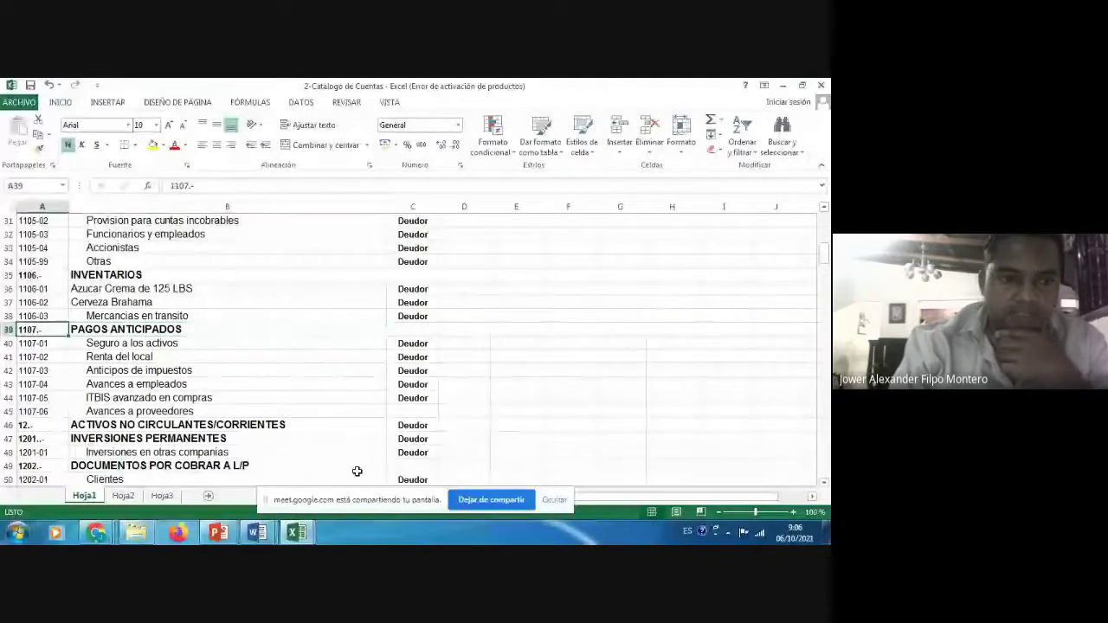
pyautogui.press('Up')
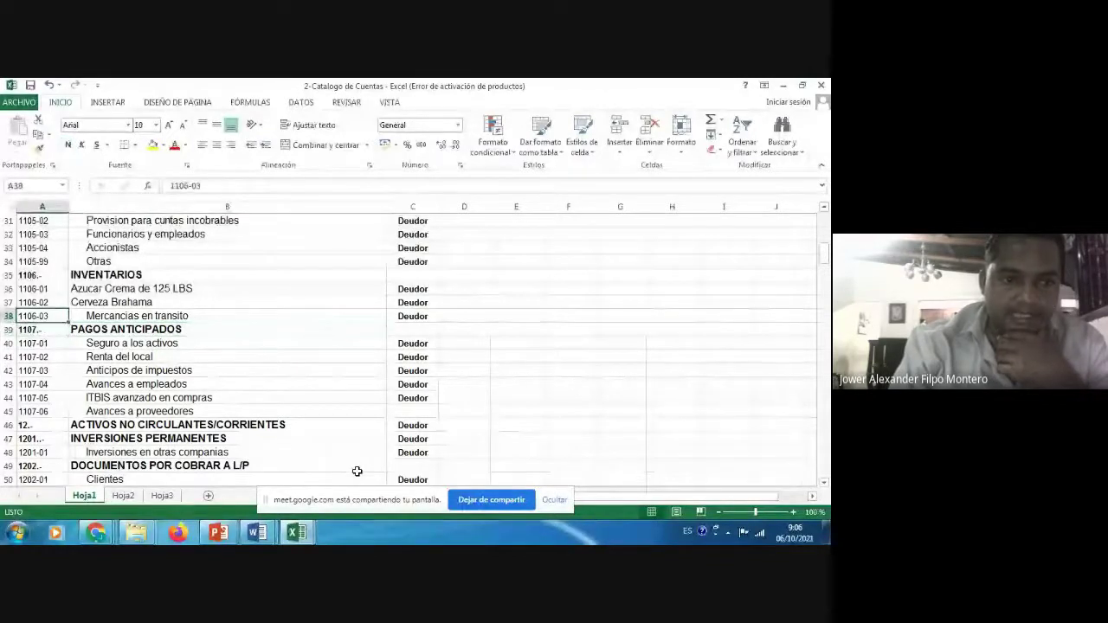
pyautogui.press('Down')
pyautogui.press('Down')
pyautogui.press('Down')
pyautogui.press('Down')
pyautogui.press('Down')
pyautogui.press('Down')
pyautogui.press('Up')
pyautogui.press('Up')
pyautogui.press('Up')
pyautogui.press('Up')
pyautogui.press('Up')
pyautogui.press('Up')
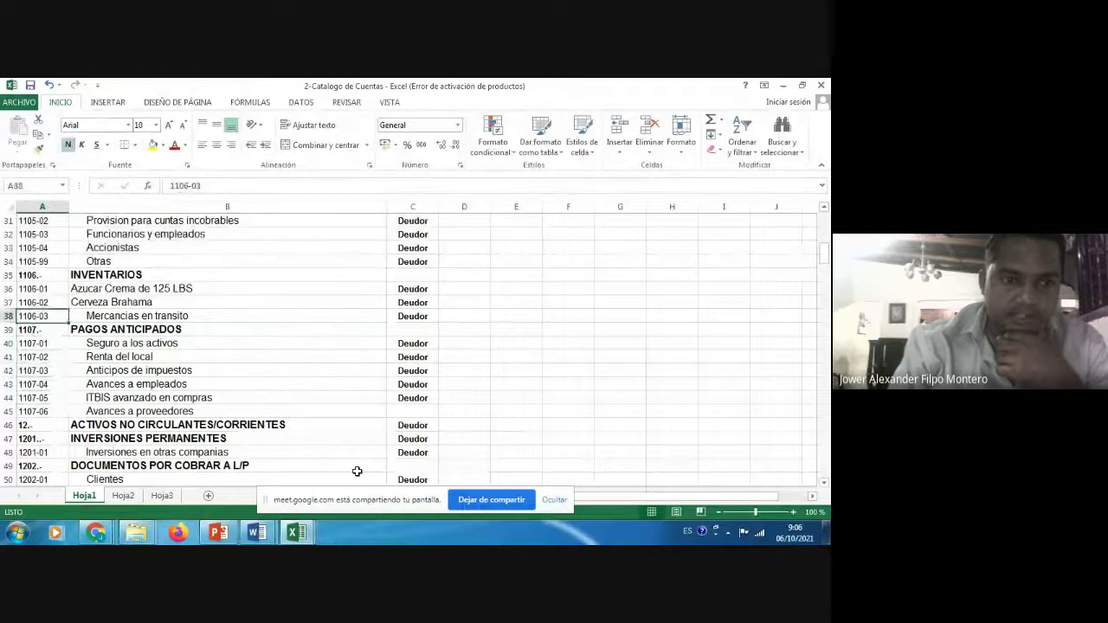
pyautogui.press('Down')
pyautogui.press('Down')
pyautogui.press('Up')
pyautogui.press('Up')
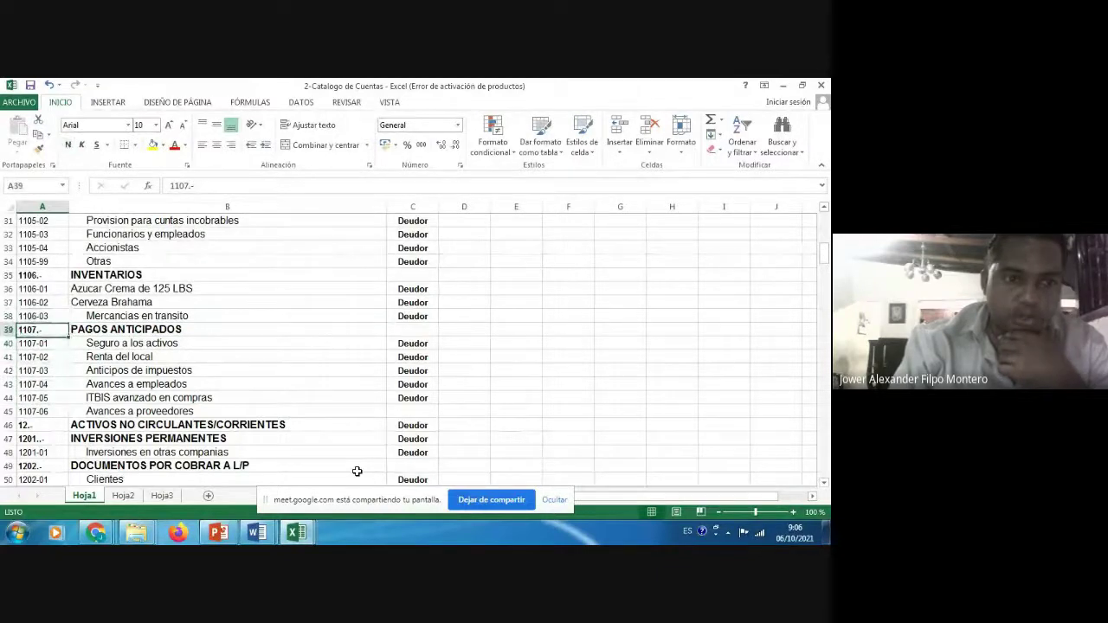
pyautogui.press('Down')
pyautogui.press('Down')
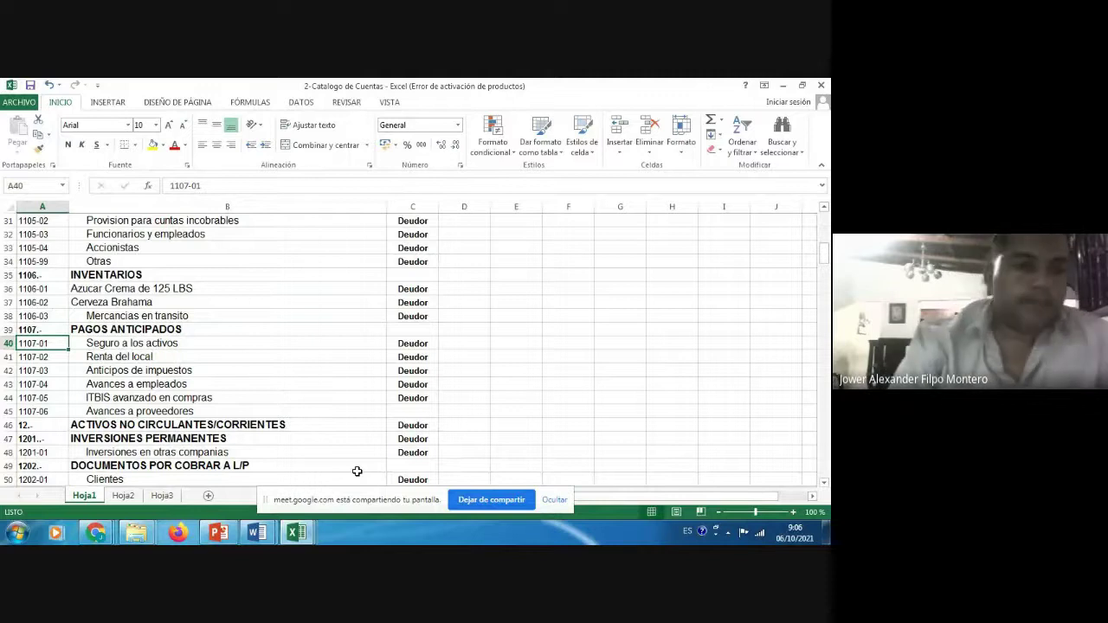
pyautogui.press('Down')
pyautogui.press('Down')
pyautogui.press('Down')
pyautogui.press('Down')
pyautogui.press('Down')
pyautogui.press('Down')
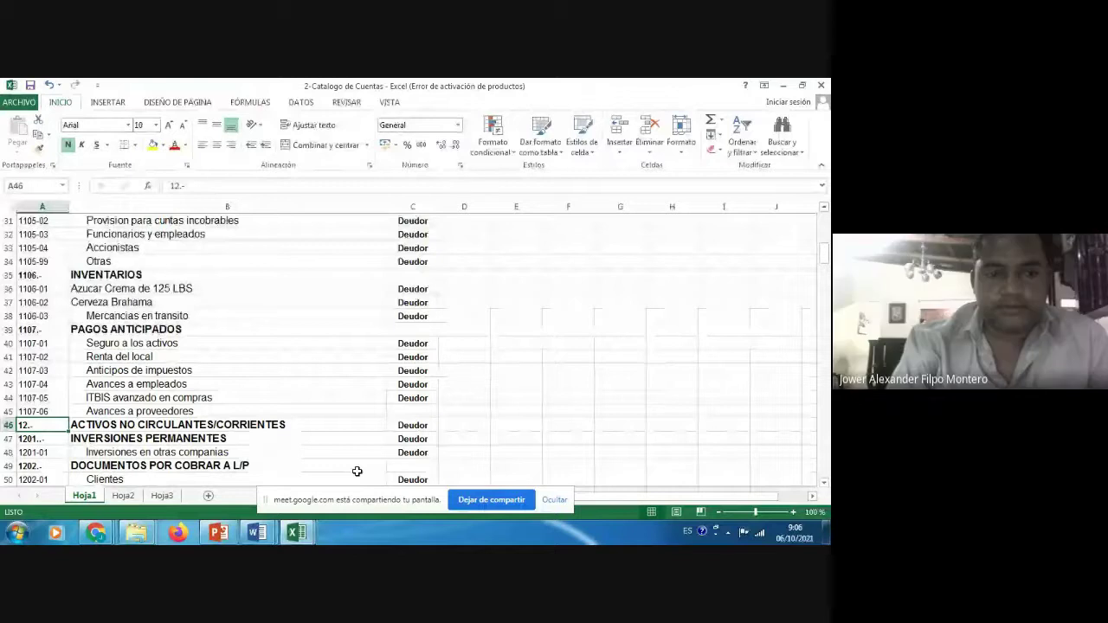
# - Examine the non-current investment, document and receivable accounts in the catalog, from 1201 to 1204, for a match to the deposit
pyautogui.press('Down')
pyautogui.press('Down')
pyautogui.press('Down')
pyautogui.press('Down')
pyautogui.press('Down')
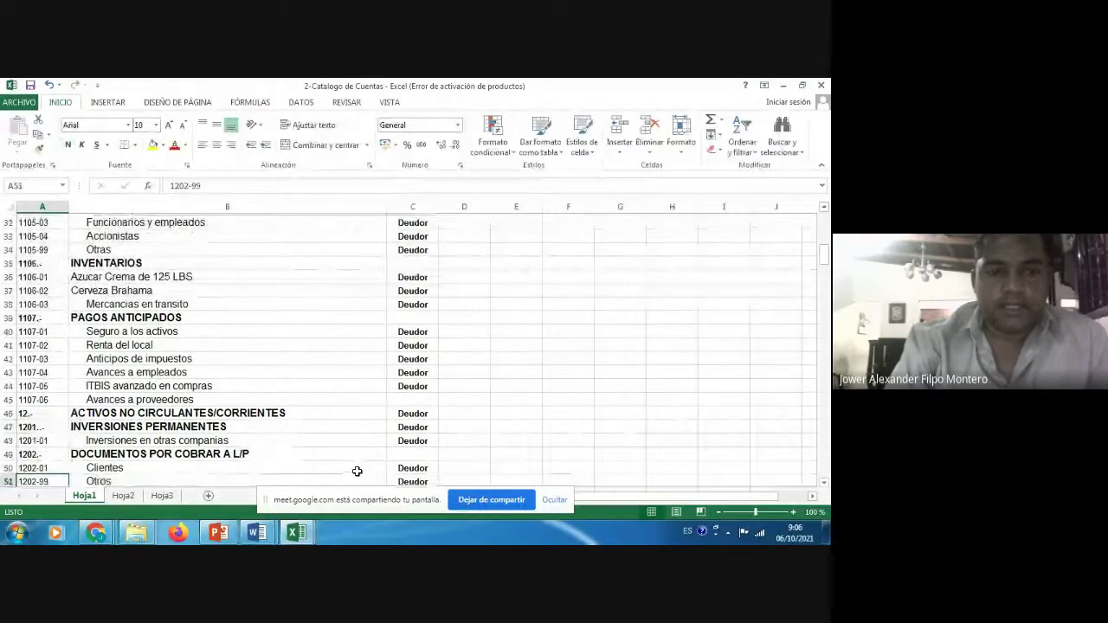
pyautogui.press('Down')
pyautogui.press('Down')
pyautogui.press('Down')
pyautogui.press('Down')
pyautogui.press('Down')
pyautogui.press('Down')
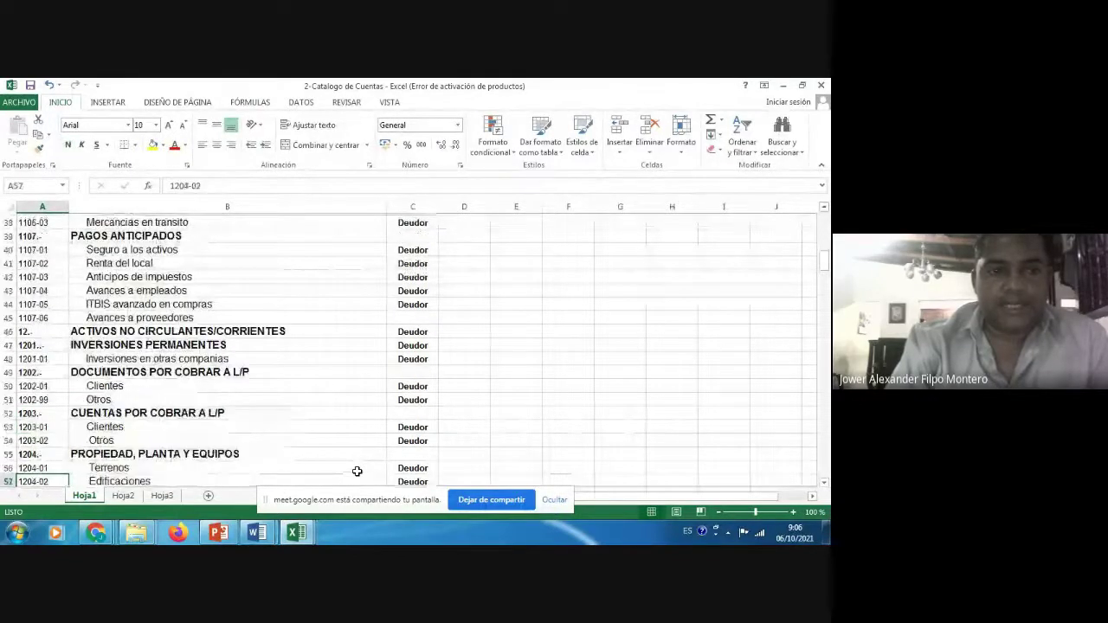
pyautogui.scroll(-1, 357, 471)
pyautogui.press('Up')
pyautogui.press('Up')
pyautogui.press('Up')
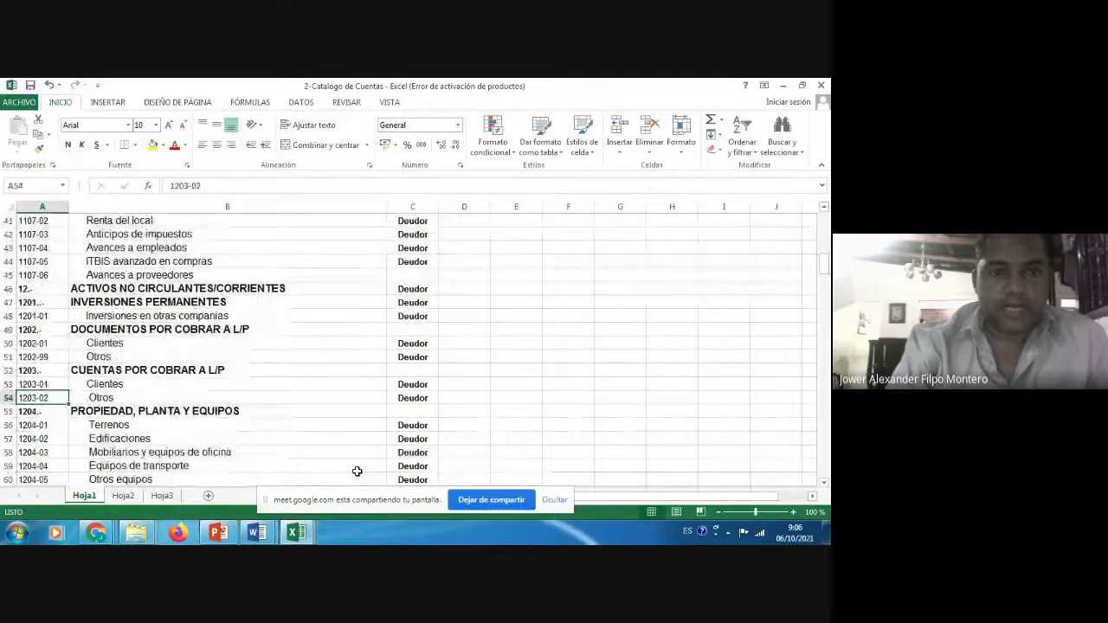
pyautogui.press('Up')
pyautogui.press('Up')
pyautogui.press('Up')
pyautogui.press('Up')
pyautogui.press('Up')
pyautogui.press('Up')
pyautogui.press('Up')
pyautogui.press('Up')
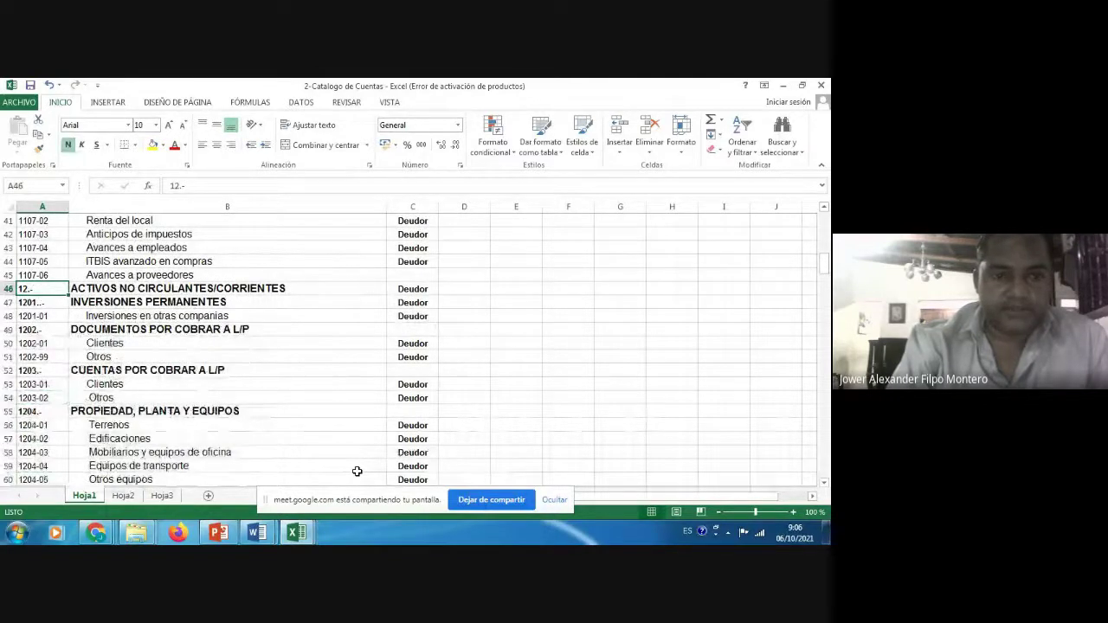
# - Examine the catalog from Documentos por Cobrar a L/P through Otros Activos to the start of Pasivos
pyautogui.press('Down')
pyautogui.press('Down')
pyautogui.press('Down')
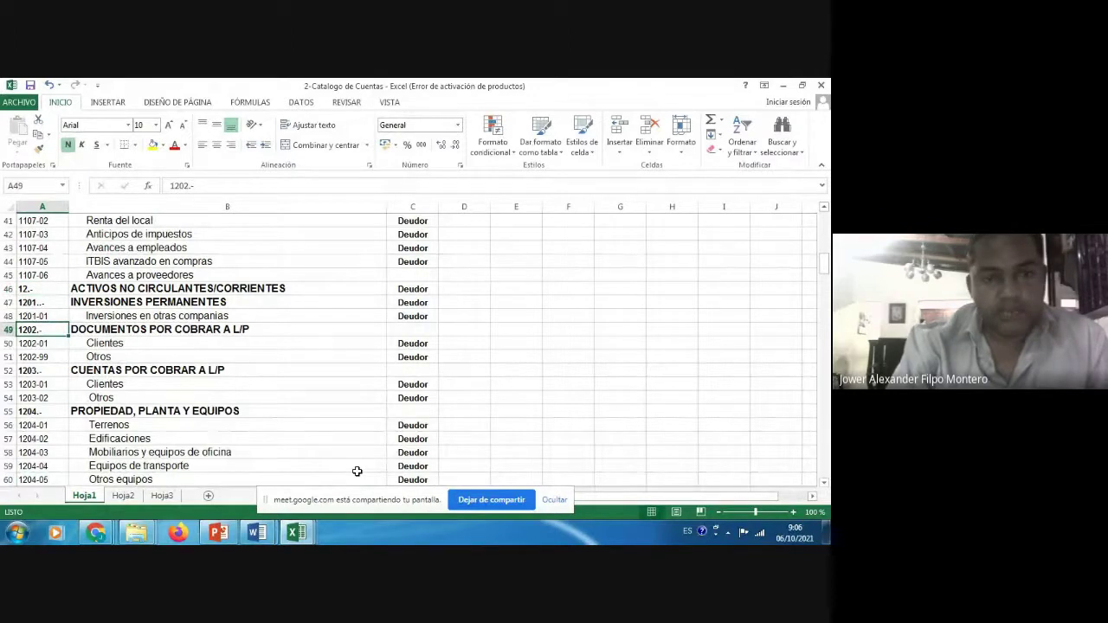
pyautogui.press('Down')
pyautogui.press('Down')
pyautogui.press('Down')
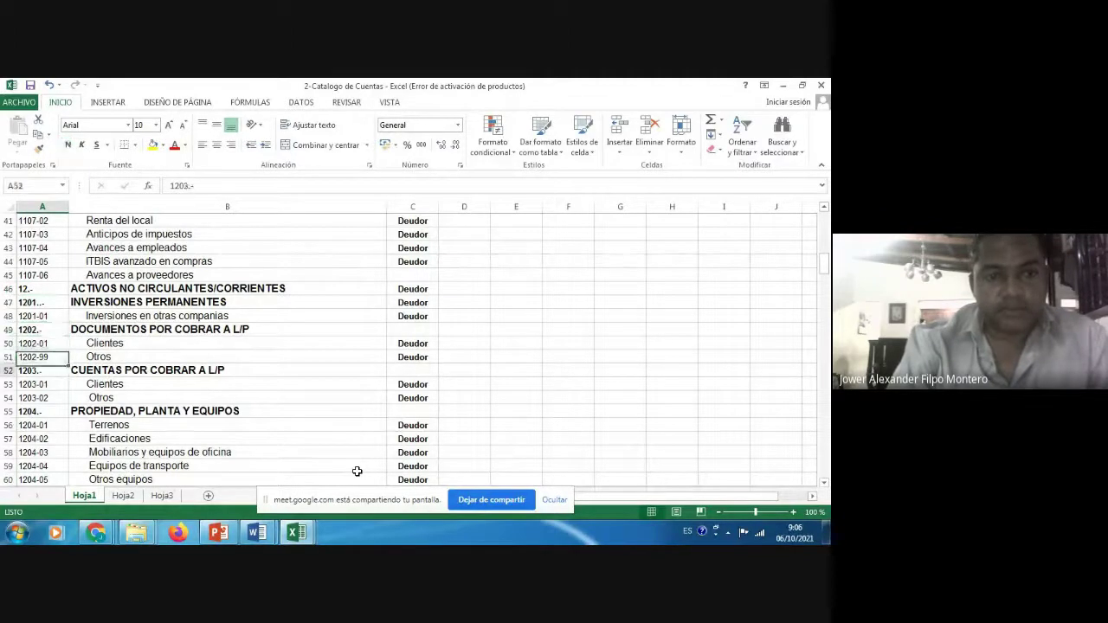
pyautogui.press('Down')
pyautogui.press('Down')
pyautogui.press('Down')
pyautogui.press('Down')
pyautogui.press('Down')
pyautogui.press('Down')
pyautogui.press('Down')
pyautogui.press('Down')
pyautogui.press('Down')
pyautogui.press('Down')
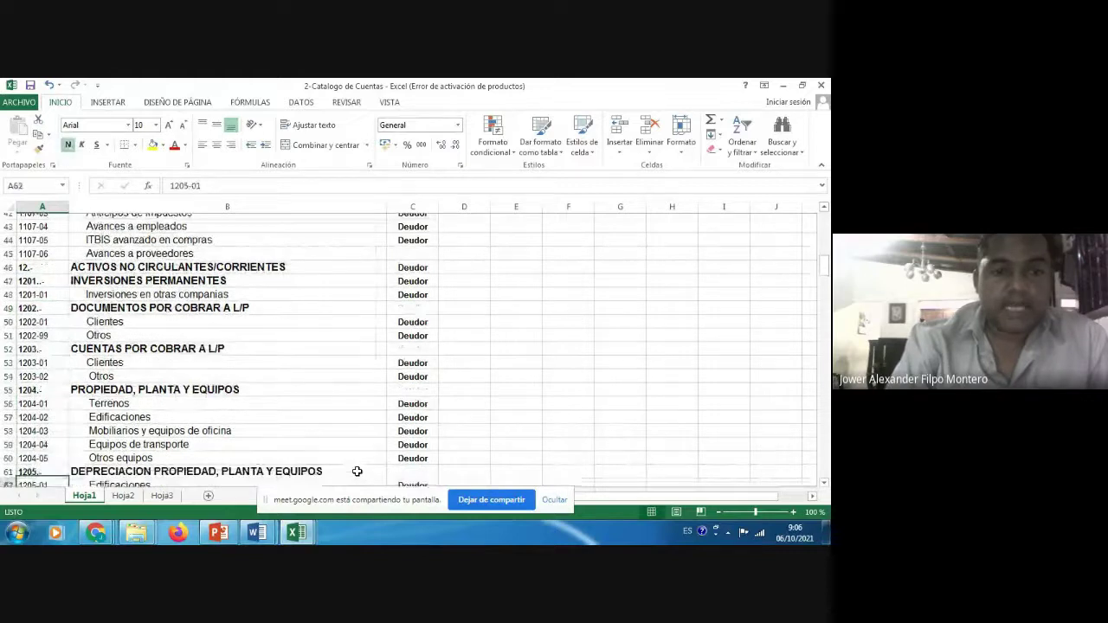
pyautogui.press('Down')
pyautogui.press('Down')
pyautogui.press('Down')
pyautogui.press('Down')
pyautogui.press('Down')
pyautogui.press('Down')
pyautogui.press('Down')
pyautogui.press('Down')
pyautogui.press('Down')
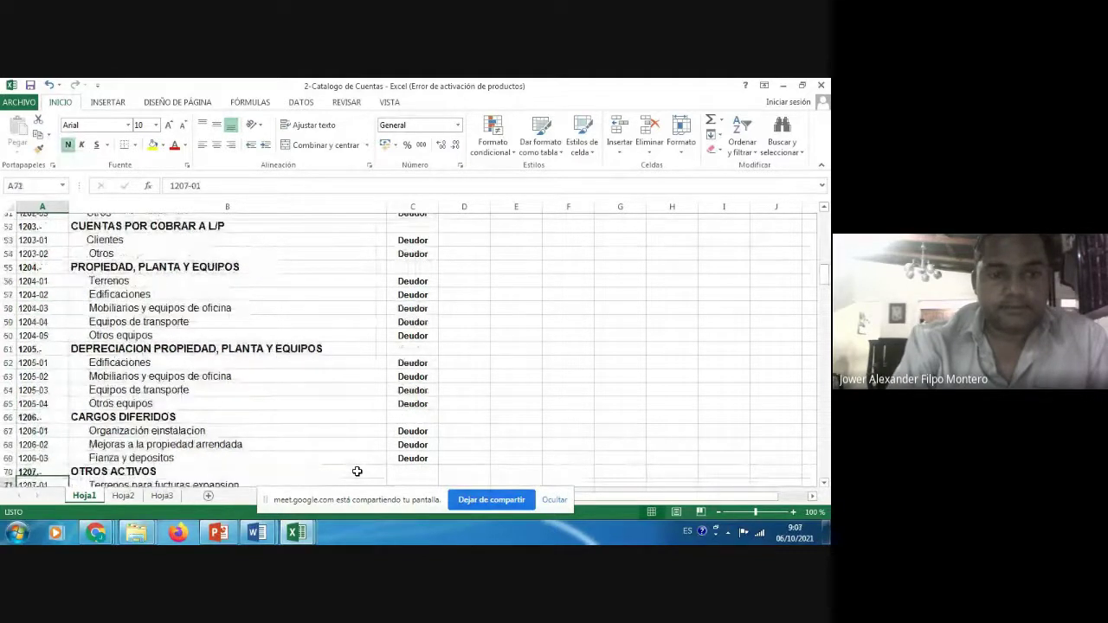
pyautogui.press('Down')
pyautogui.press('Down')
pyautogui.press('Down')
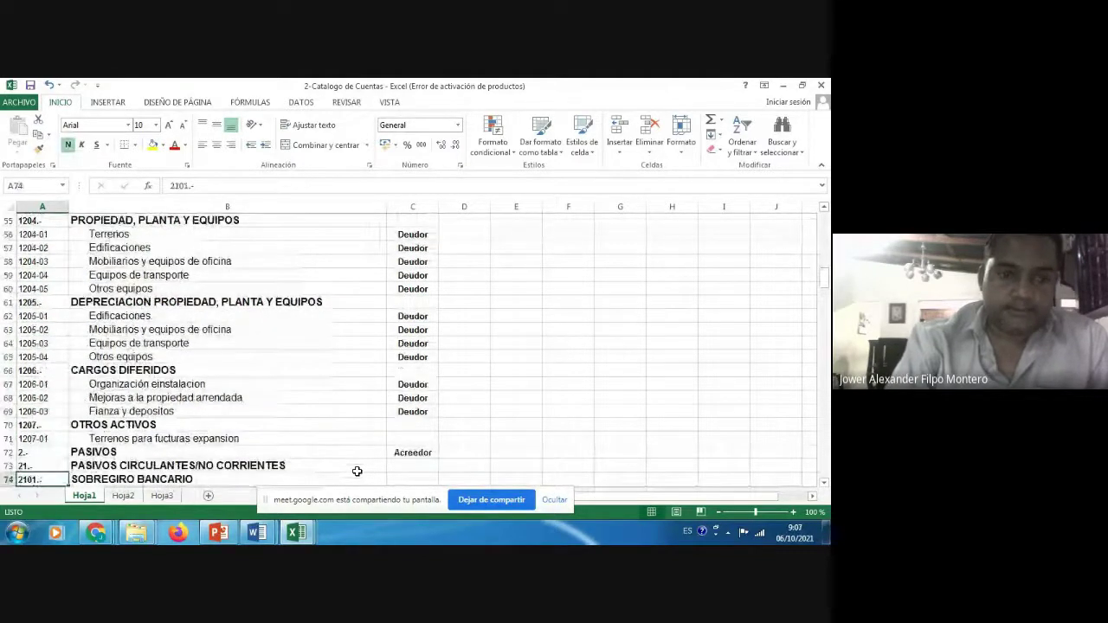
# - Review the accounts under Cargos Diferidos and copy the code 1206-03 of Fianza y depositos
pyautogui.press('Up')
pyautogui.press('Up')
pyautogui.press('Up')
pyautogui.press('Up')
pyautogui.press('Up')
pyautogui.press('Up')
pyautogui.press('Up')
pyautogui.press('Up')
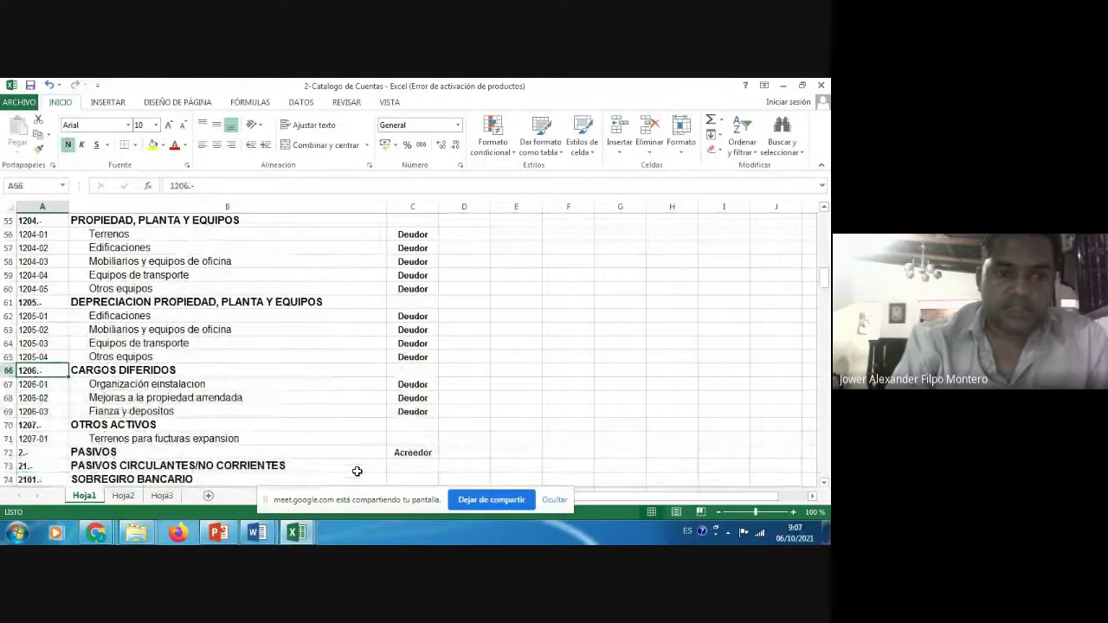
pyautogui.hotkey('shift', 'Right')
pyautogui.hotkey('shift', 'Left')
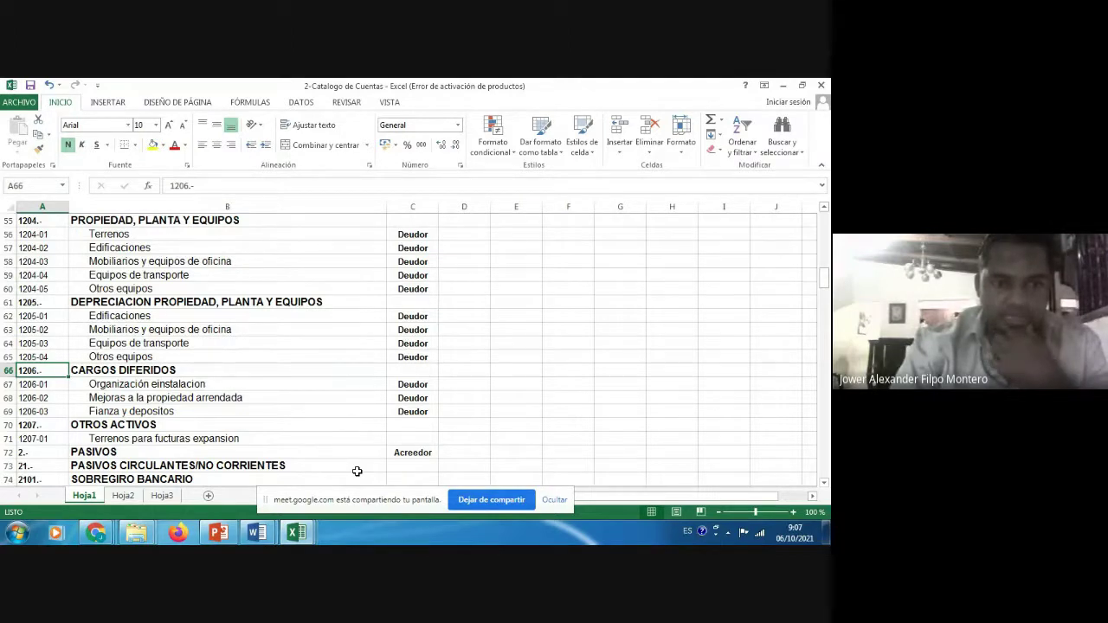
pyautogui.press('Down')
pyautogui.press('Right')
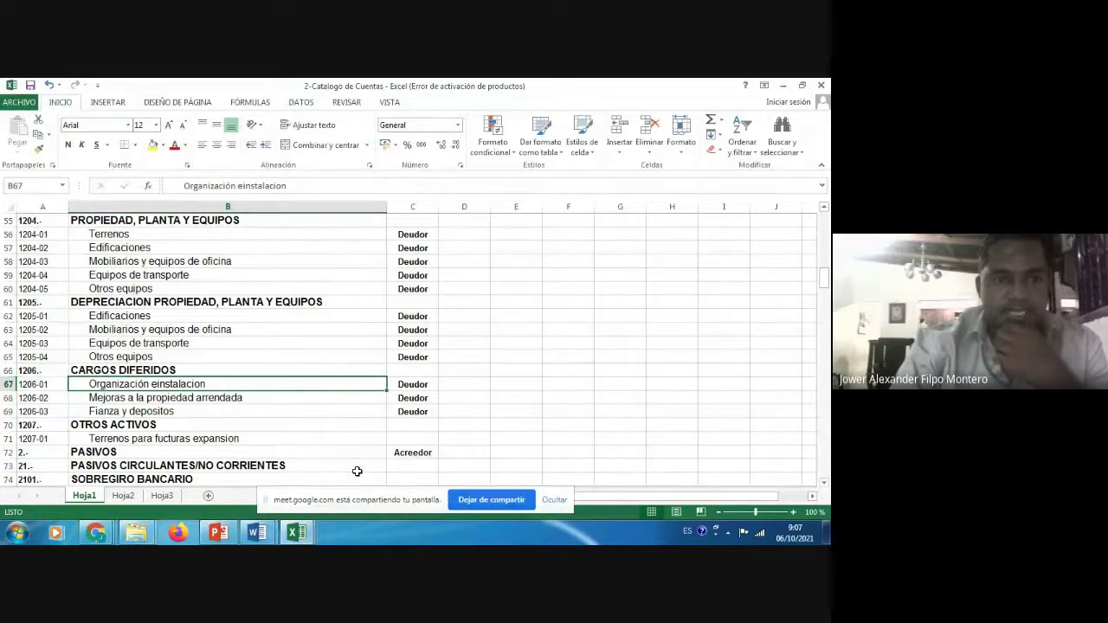
pyautogui.press('Down')
pyautogui.press('Left')
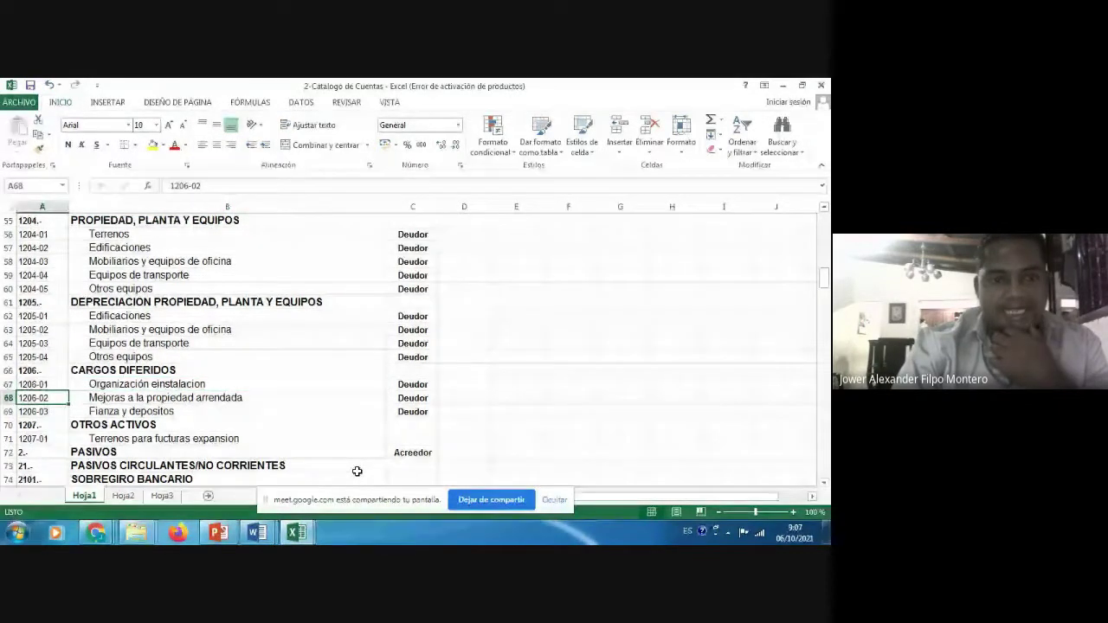
pyautogui.press('Down')
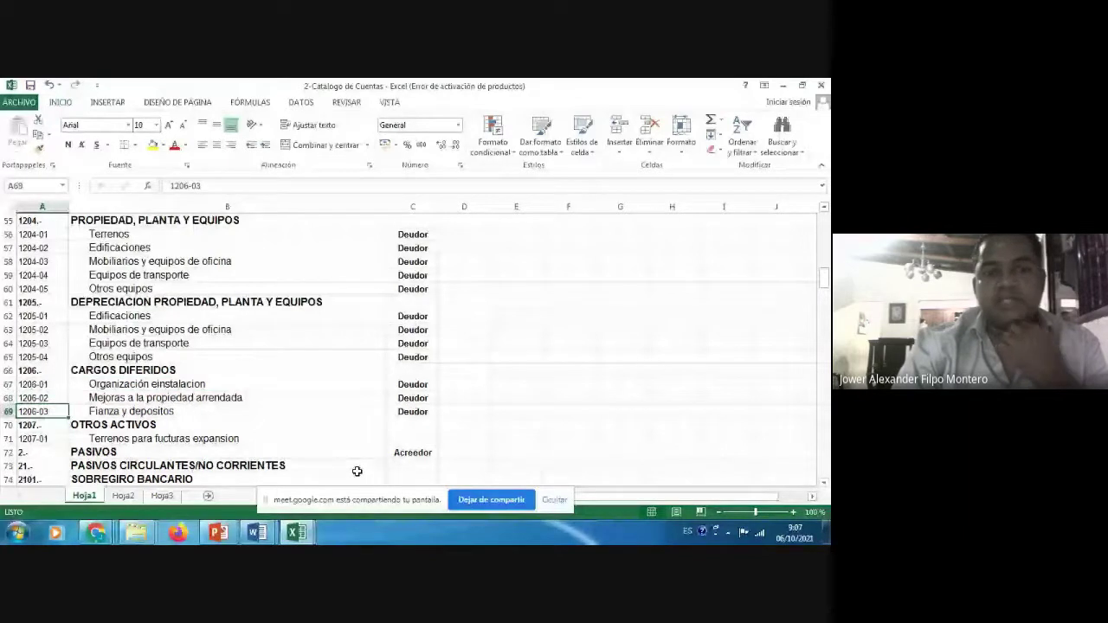
pyautogui.press('Right')
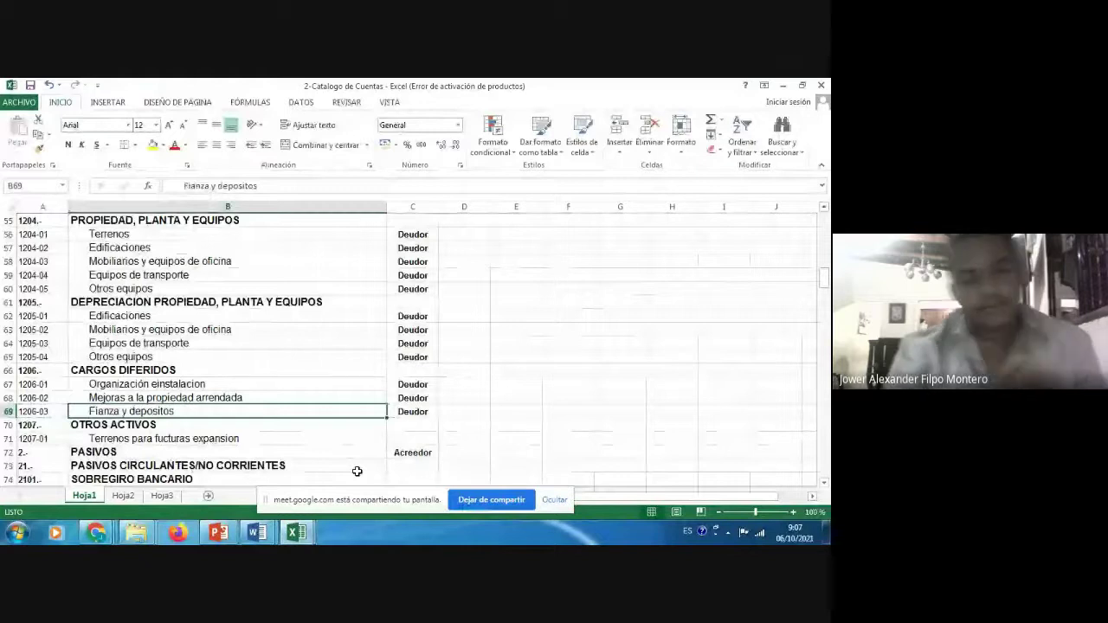
pyautogui.press('Left')
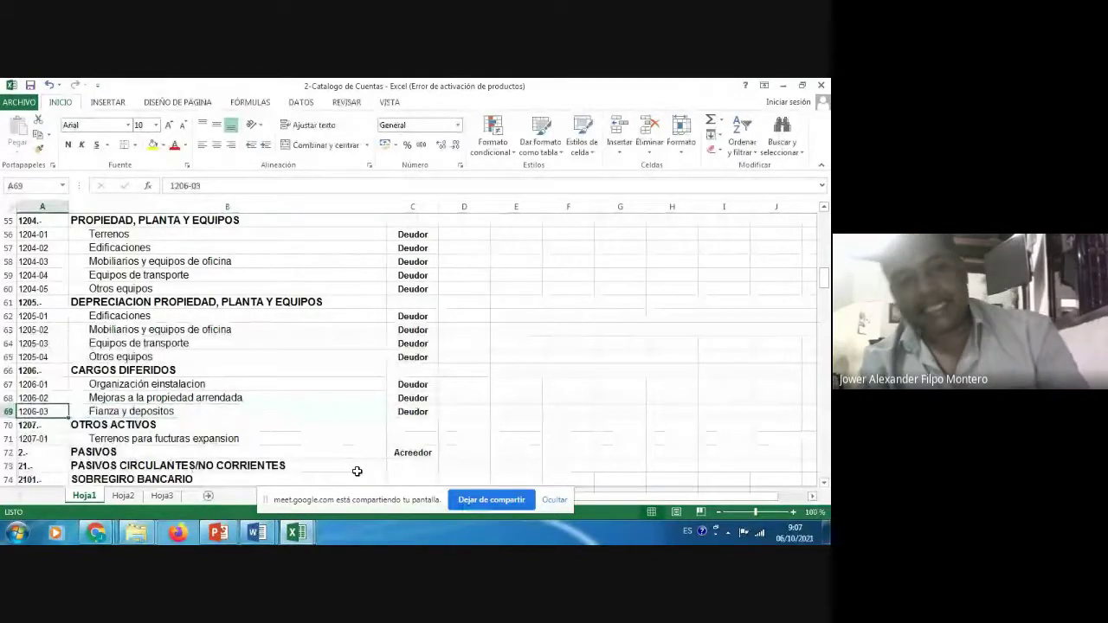
pyautogui.hotkey('ctrl', 'c')
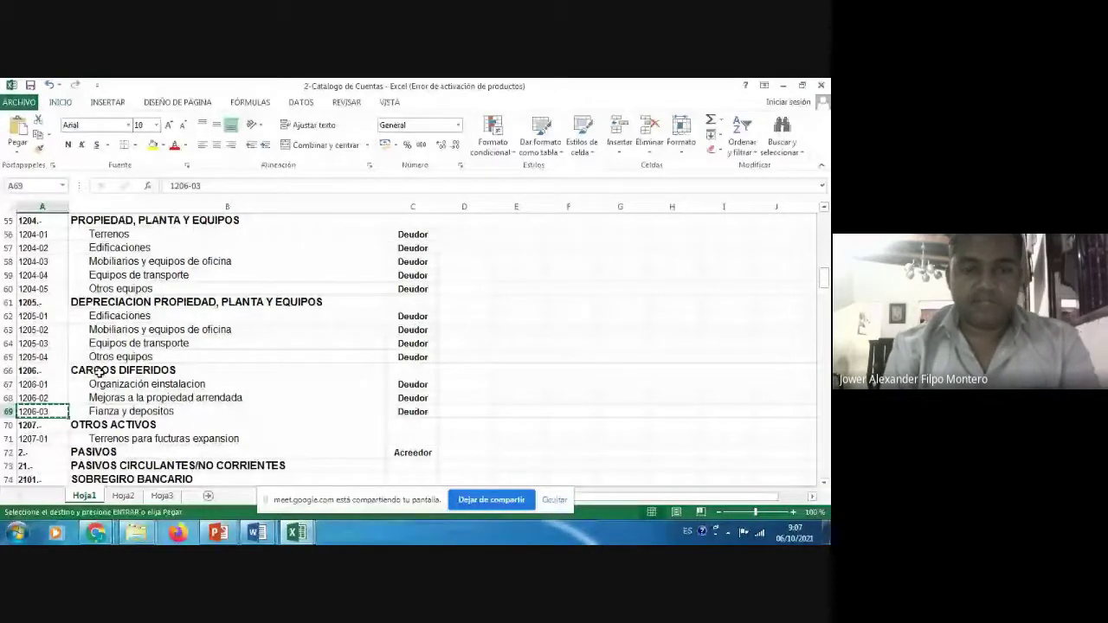
# - Return to the 11-Diario de Desembolso workbook and check the column headings from Ctas P/ Cobrar to Ctas por pagar for the deposit's debit
pyautogui.click(304, 535)
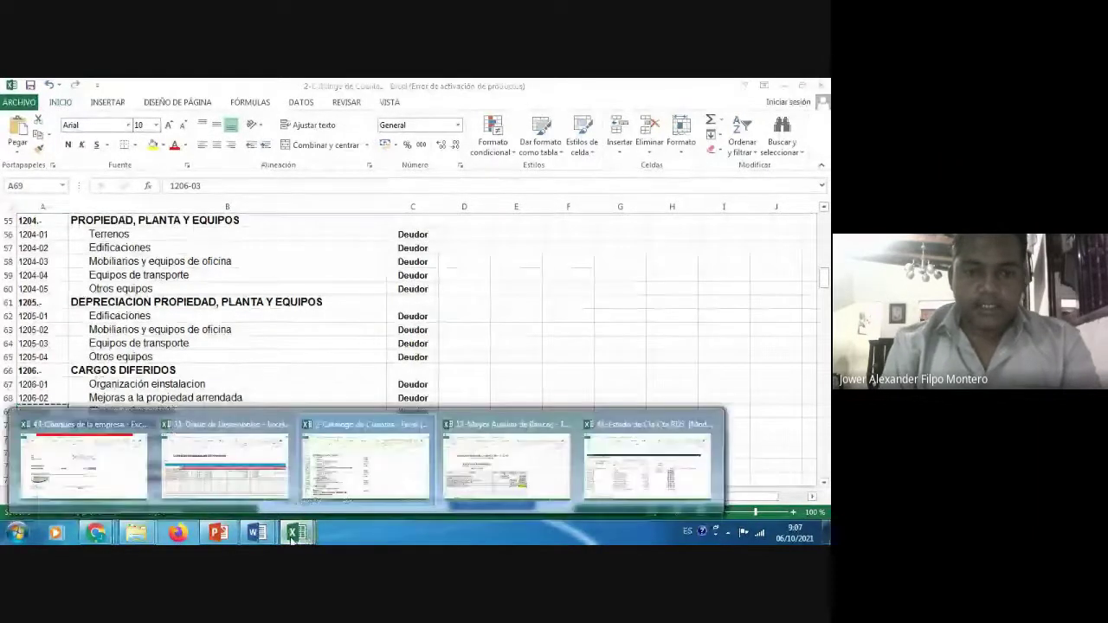
pyautogui.click(232, 477)
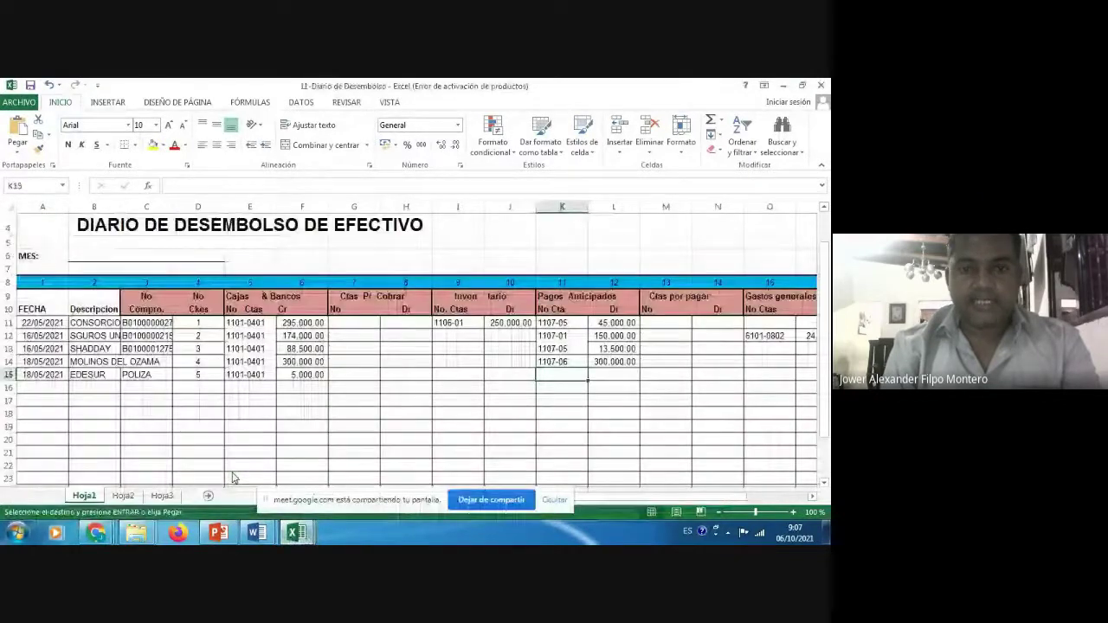
pyautogui.click(310, 375)
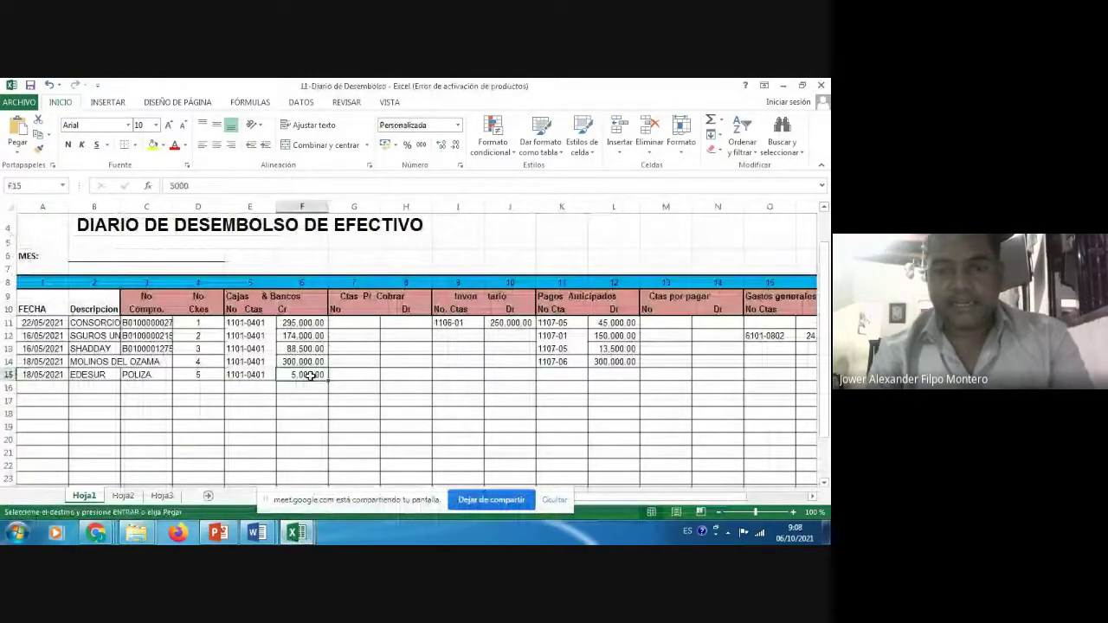
pyautogui.press('Right')
pyautogui.press('Right')
pyautogui.press('Right')
pyautogui.press('Up')
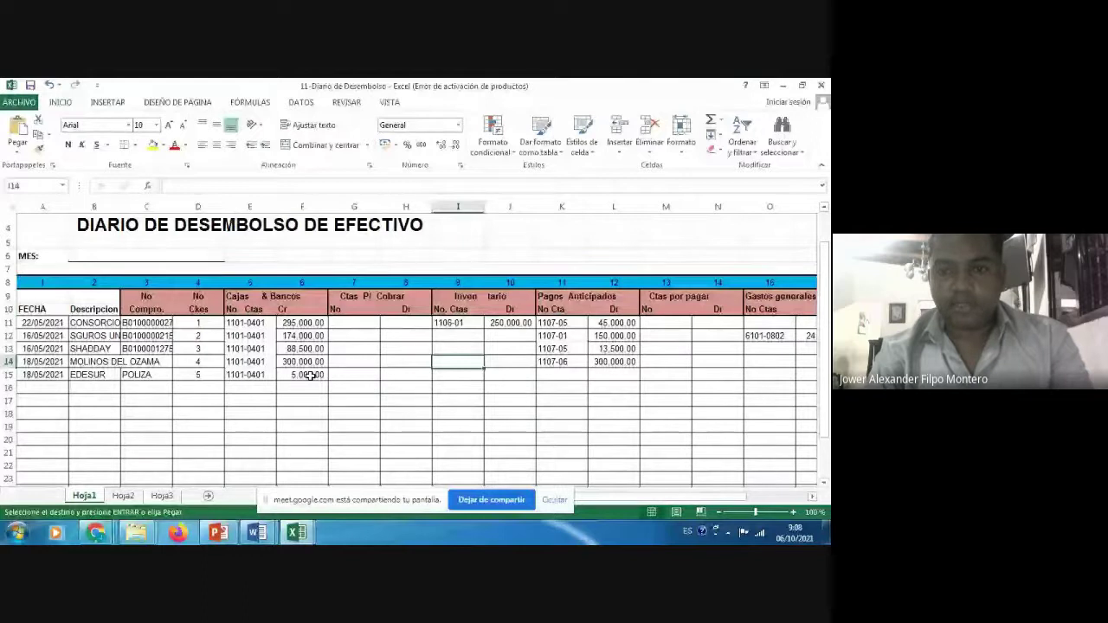
pyautogui.press('Up')
pyautogui.press('Up')
pyautogui.press('Up')
pyautogui.press('Up')
pyautogui.press('Up')
pyautogui.press('Left')
pyautogui.press('Left')
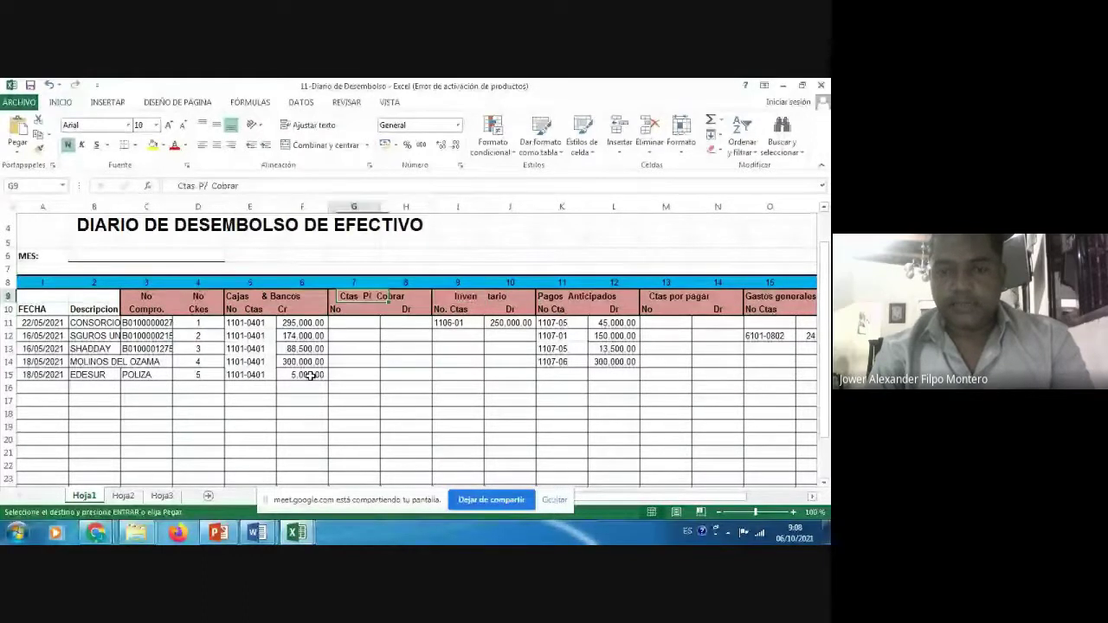
pyautogui.press('Right')
pyautogui.press('Right')
pyautogui.press('Right')
pyautogui.press('Right')
pyautogui.press('Right')
pyautogui.press('Right')
pyautogui.press('Right')
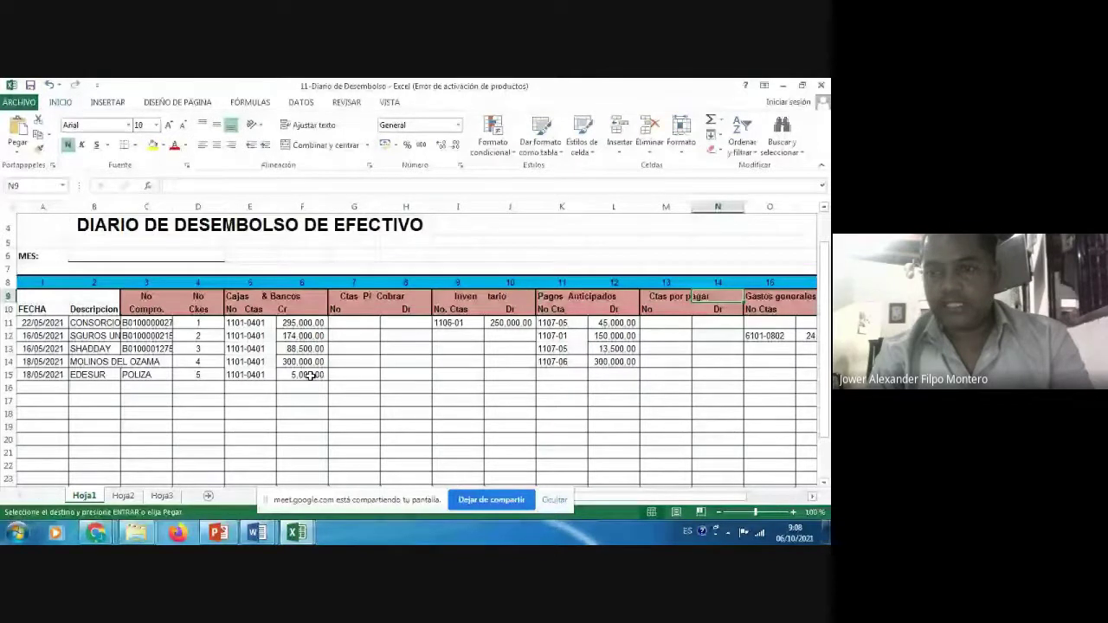
# - Paste the account code 1206-03 into the No Ctas column of Otras Cuentas varias in row 14
pyautogui.press('Right')
pyautogui.press('Right')
pyautogui.press('Right')
pyautogui.press('Right')
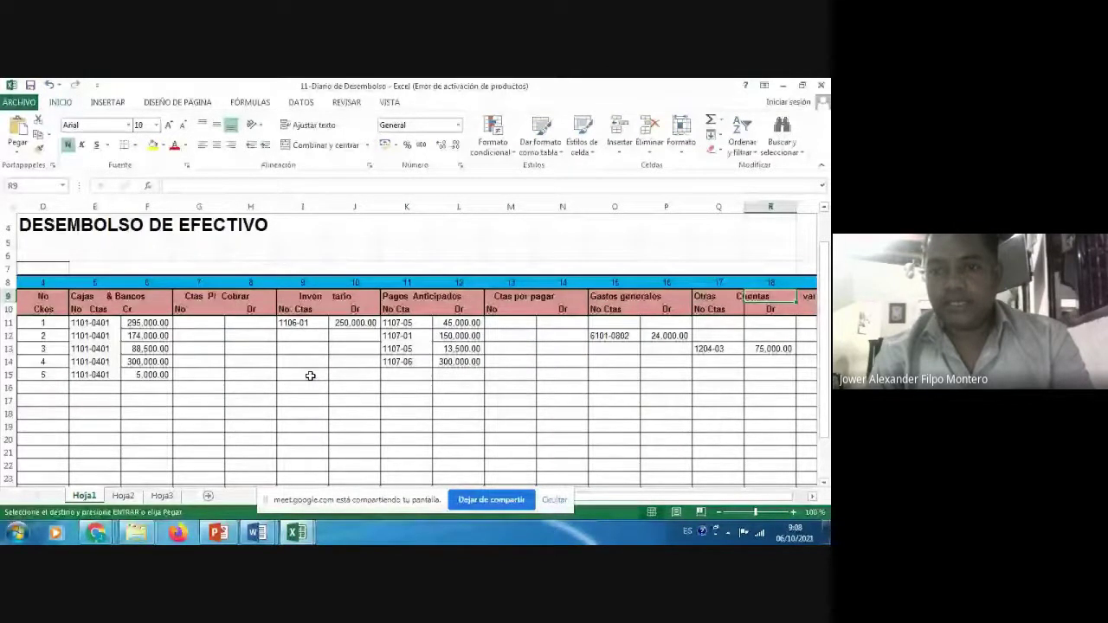
pyautogui.press('Down')
pyautogui.press('Left')
pyautogui.press('Down')
pyautogui.press('Down')
pyautogui.press('Down')
pyautogui.press('Down')
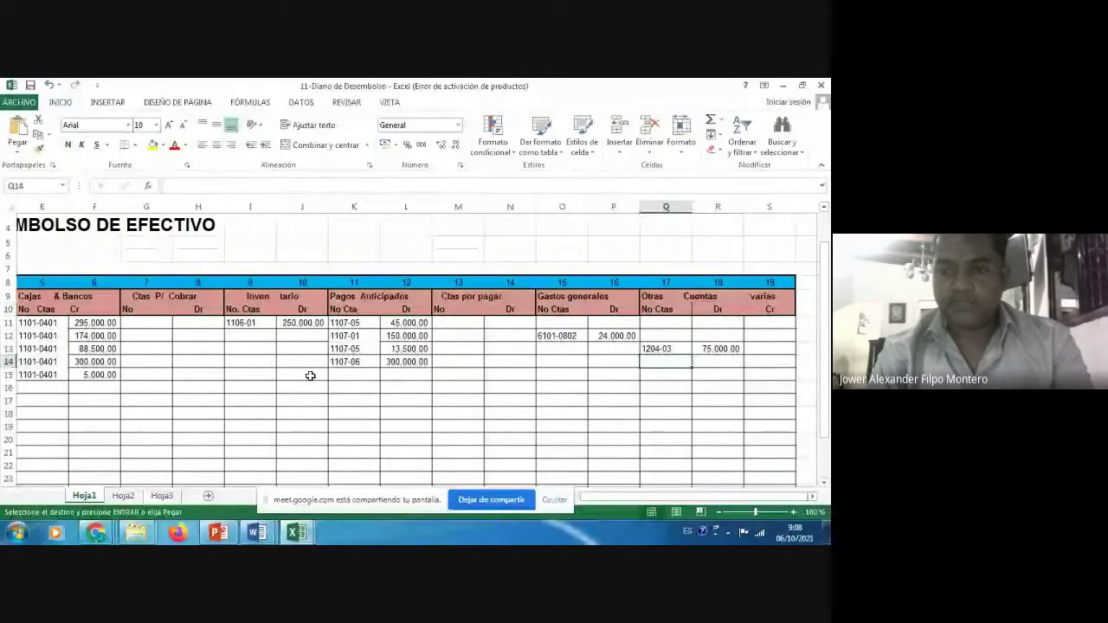
pyautogui.press('Return')
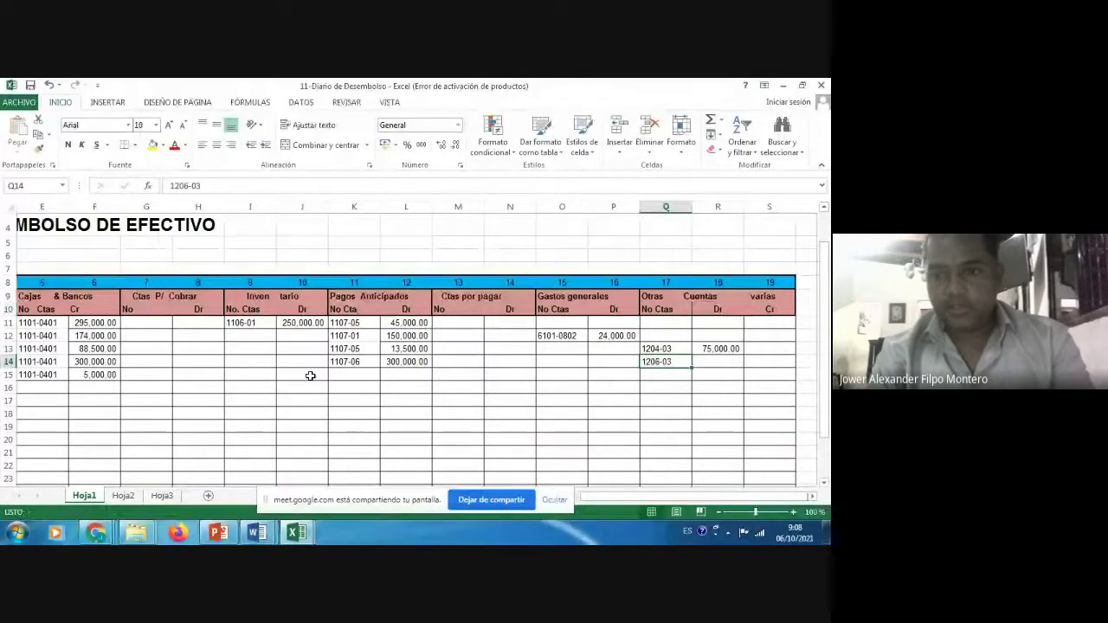
# - Enter a debit of 5000 for account 1206-03 in row 14 under Otras Cuentas varias
pyautogui.press('Right')
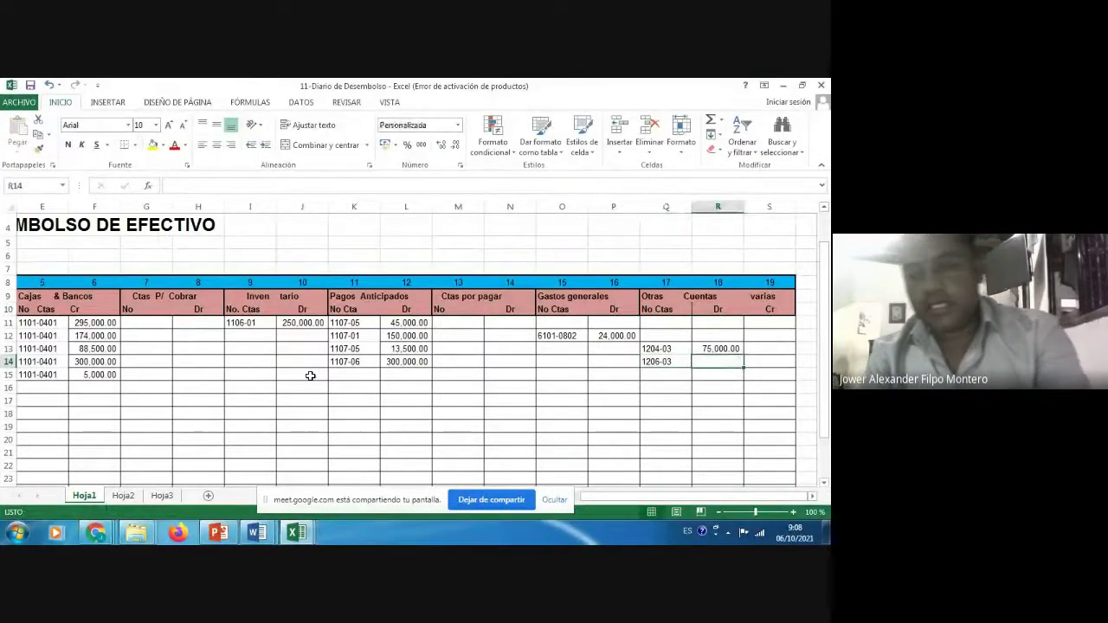
pyautogui.write('5000')
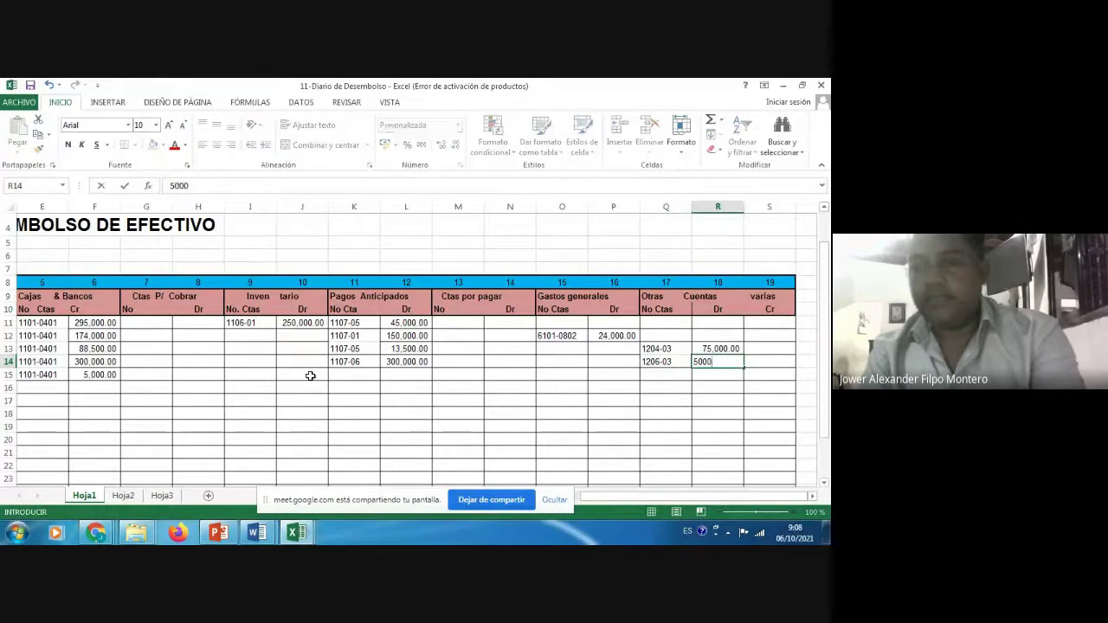
pyautogui.press('Return')
pyautogui.press('Up')
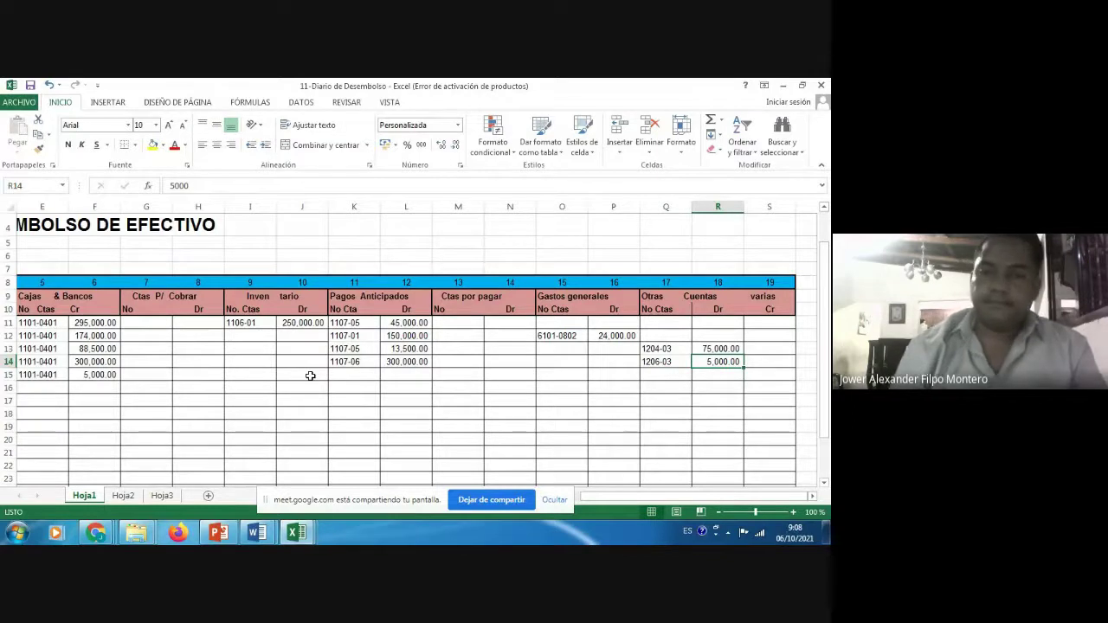
# - Copy the 1206-03 code and its debit down to row 15, the EDESUR row, and clear them from row 14
pyautogui.press('Left')
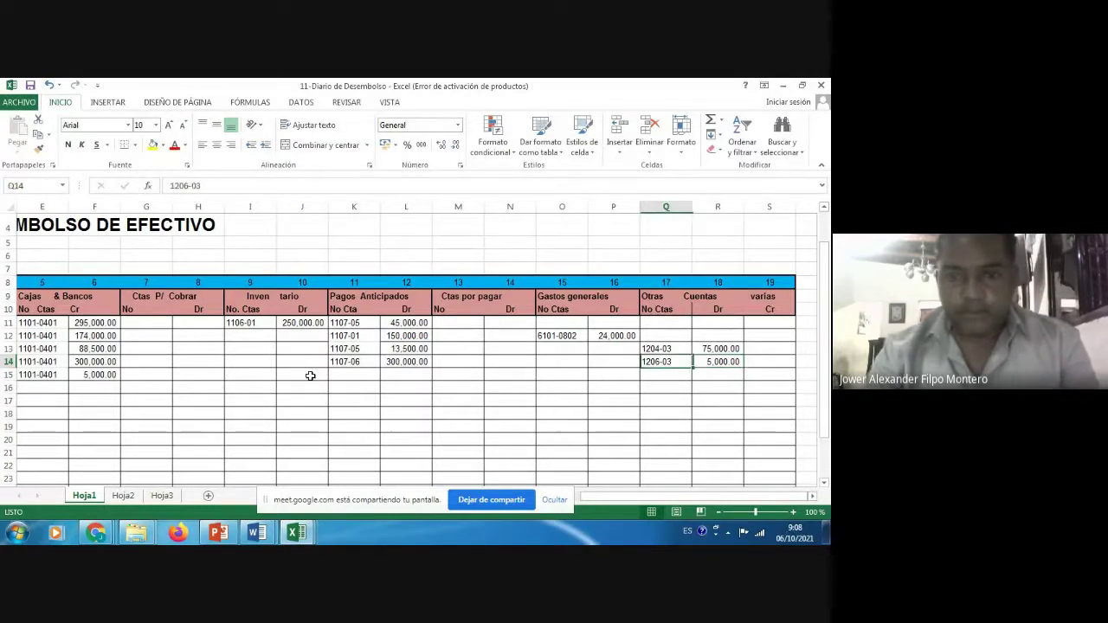
pyautogui.hotkey('shift', 'Right')
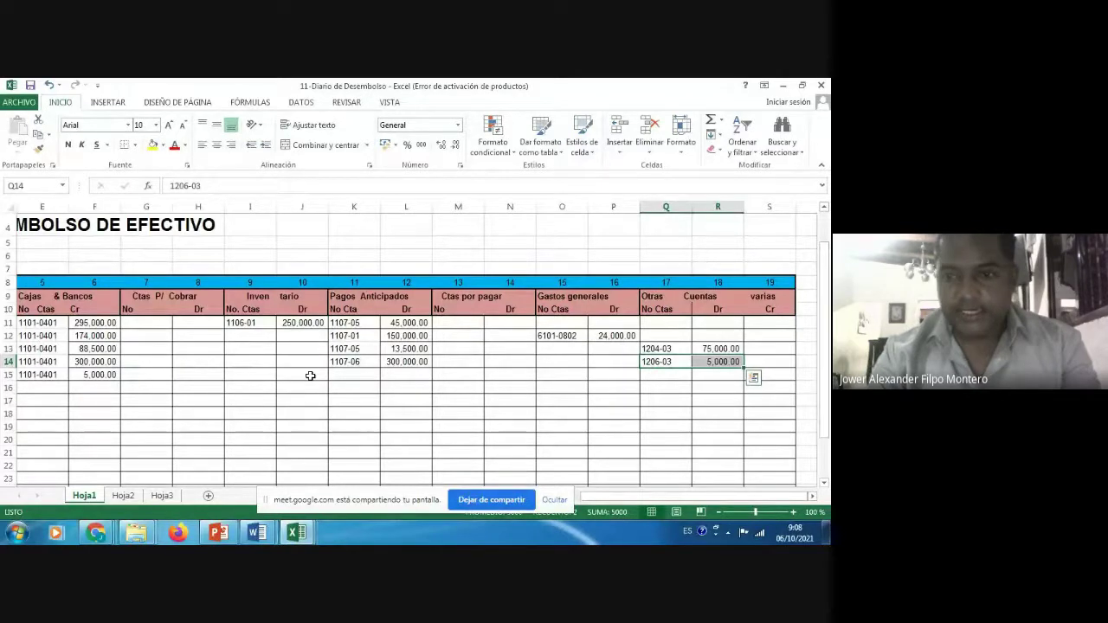
pyautogui.hotkey('ctrl', 'c')
pyautogui.press('Down')
pyautogui.hotkey('ctrl', 'v')
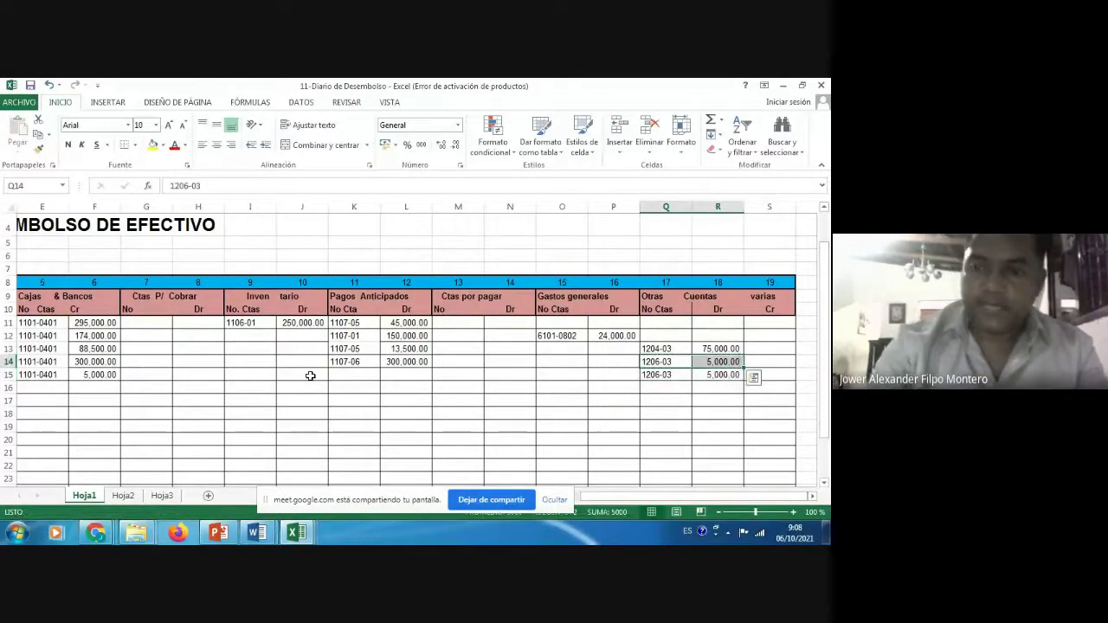
pyautogui.press('Delete')
pyautogui.press('Down')
# - Review the EDESUR entry in row 15 across all journal columns, from Fecha to Otras Cuentas varias
pyautogui.press('Left')
pyautogui.press('Left')
pyautogui.press('Left')
pyautogui.press('Left')
pyautogui.press('Left')
pyautogui.press('Left')
pyautogui.press('Left')
pyautogui.press('Left')
pyautogui.press('Left')
pyautogui.press('Left')
pyautogui.press('Left')
pyautogui.press('Left')
pyautogui.press('Left')
pyautogui.press('Left')
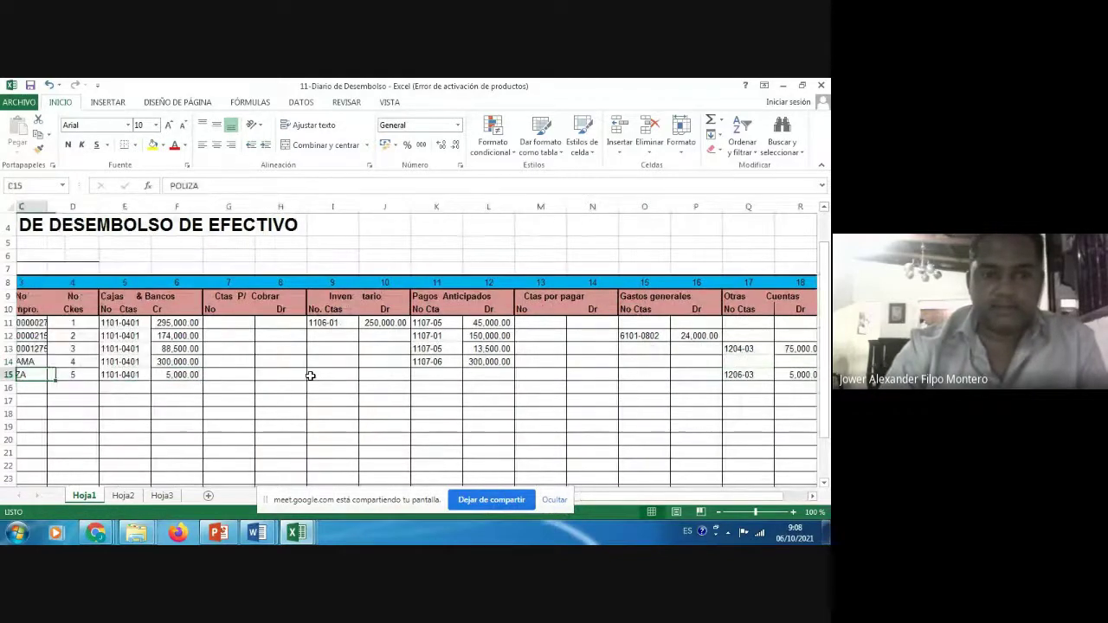
pyautogui.press('Left')
pyautogui.press('Left')
pyautogui.press('Right')
pyautogui.press('Right')
pyautogui.press('Right')
pyautogui.press('Right')
pyautogui.press('Right')
pyautogui.press('Right')
pyautogui.press('Right')
pyautogui.press('Right')
pyautogui.press('Right')
pyautogui.press('Right')
pyautogui.press('Right')
pyautogui.press('Right')
pyautogui.press('Right')
pyautogui.press('Right')
pyautogui.press('Right')
pyautogui.press('Right')
pyautogui.press('Right')
pyautogui.press('Right')
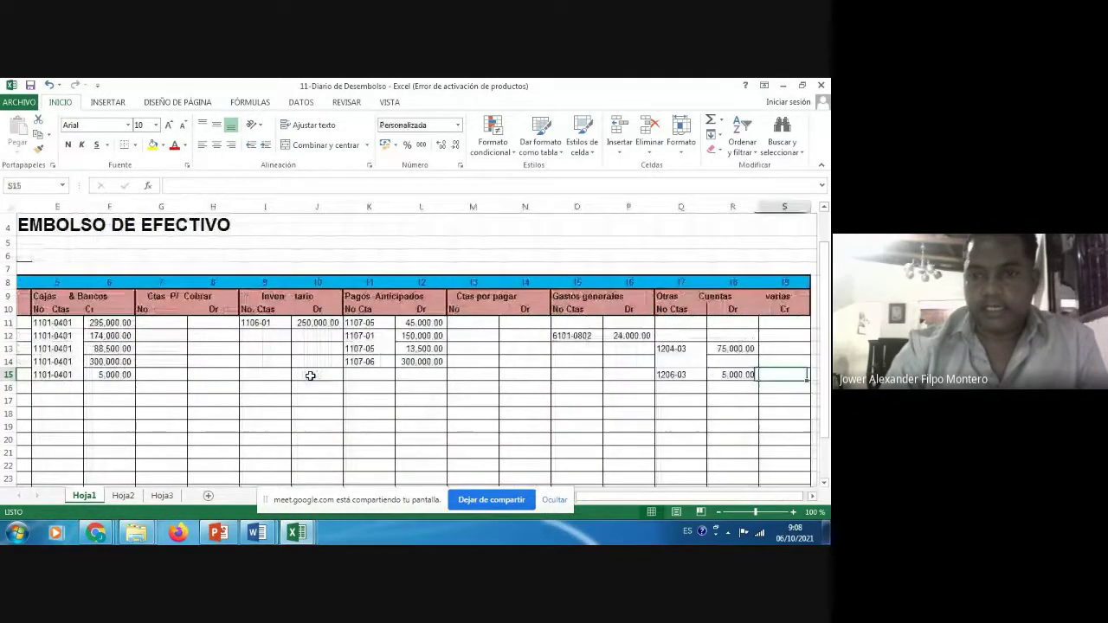
pyautogui.press('Right')
pyautogui.press('Left')
pyautogui.press('Left')
pyautogui.press('Left')
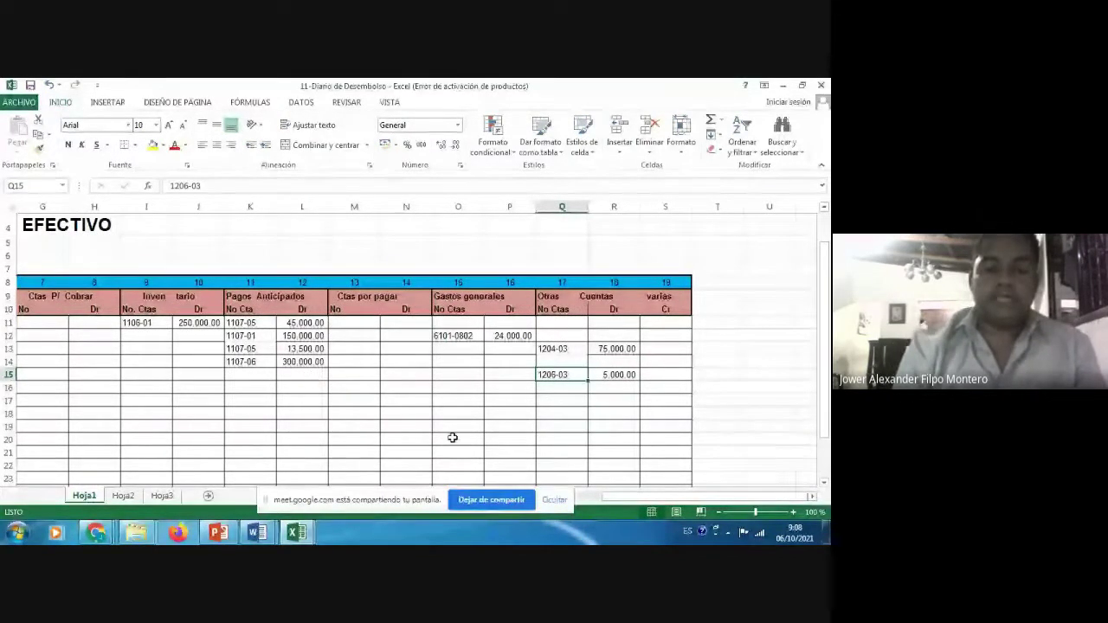
# - Switch to the 12-Mayor Auxiliar de Bancos workbook and copy the date 18/05/2021 from row 16 to row 17
pyautogui.click(297, 532)
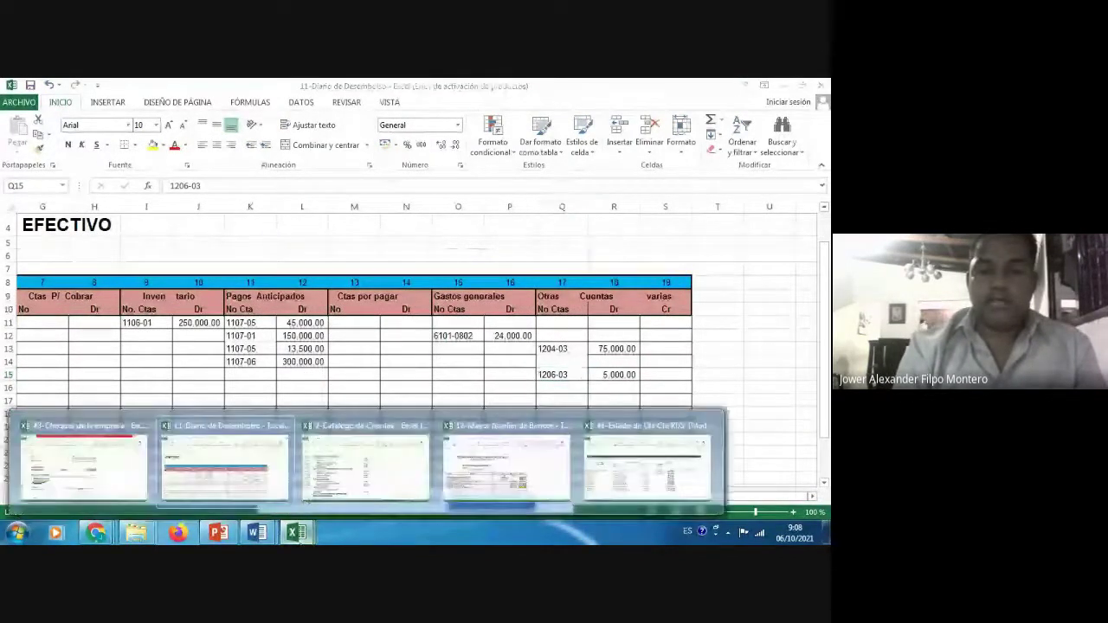
pyautogui.click(506, 468)
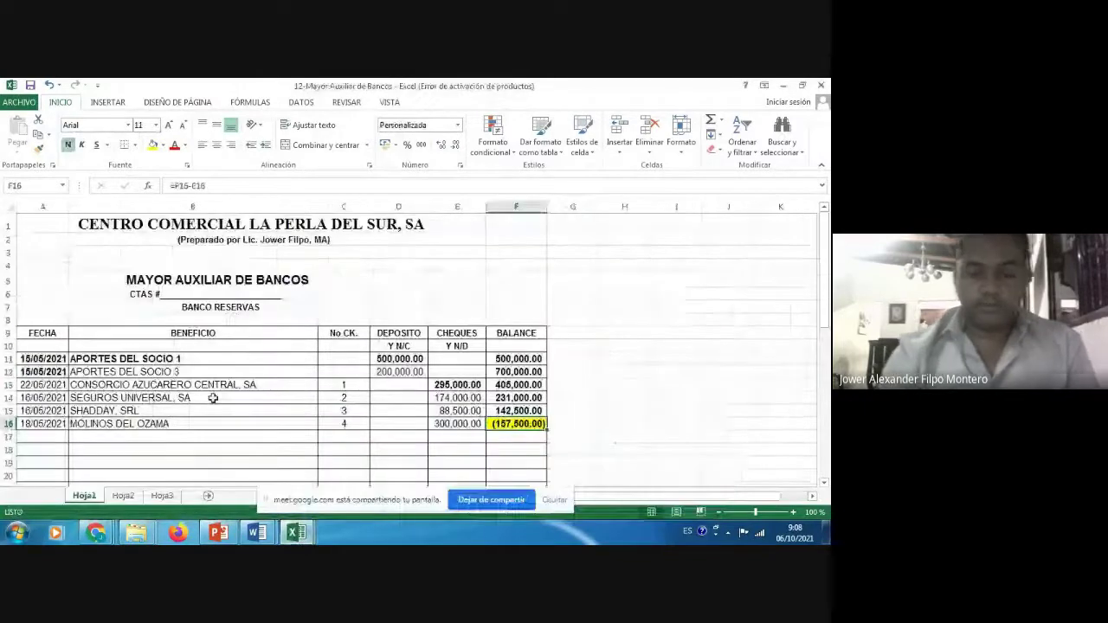
pyautogui.click(43, 424)
pyautogui.hotkey('ctrl', 'c')
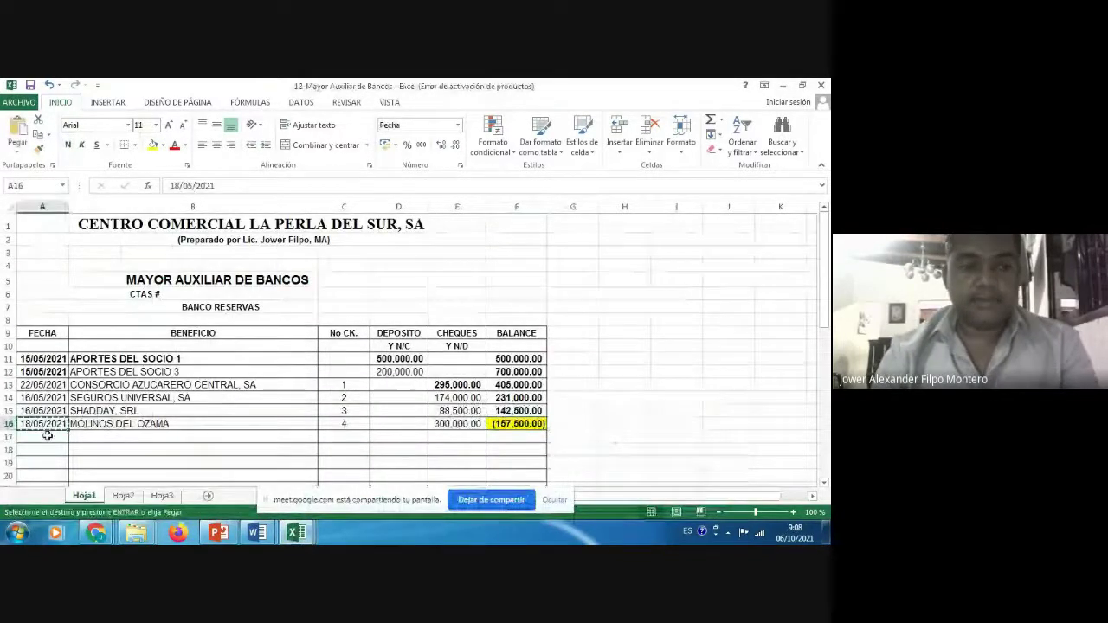
pyautogui.click(47, 435)
pyautogui.press('Return')
pyautogui.press('Right')
pyautogui.press('Up')
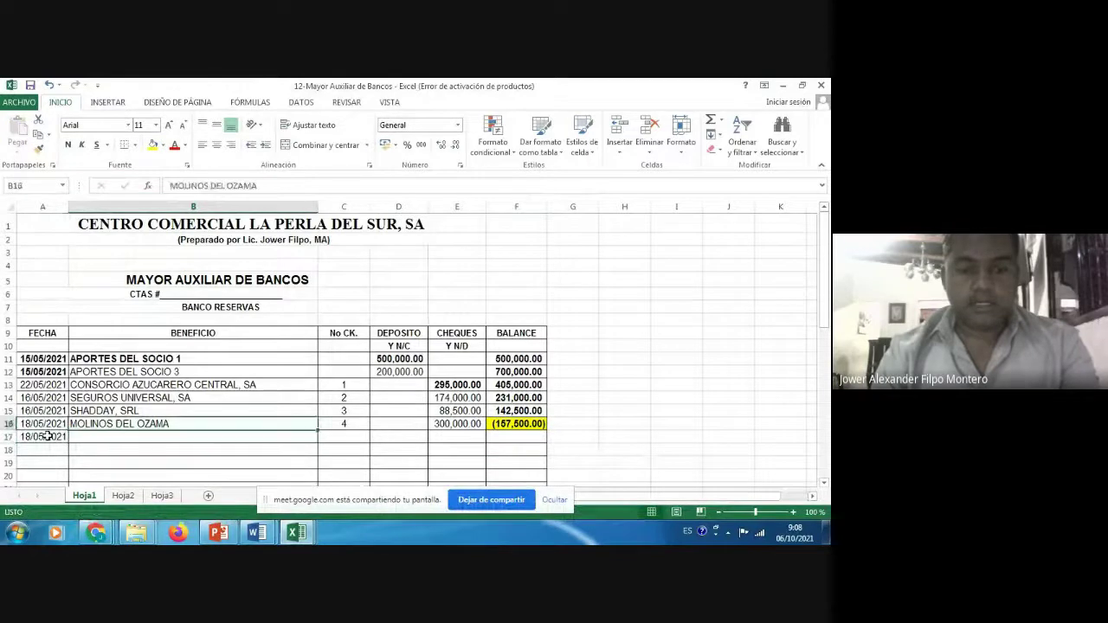
# - Enter EDESUR as the beneficiary in row 17 of the bank subsidiary ledger
pyautogui.press('Down')
pyautogui.write('EDE')
pyautogui.write('NOR')
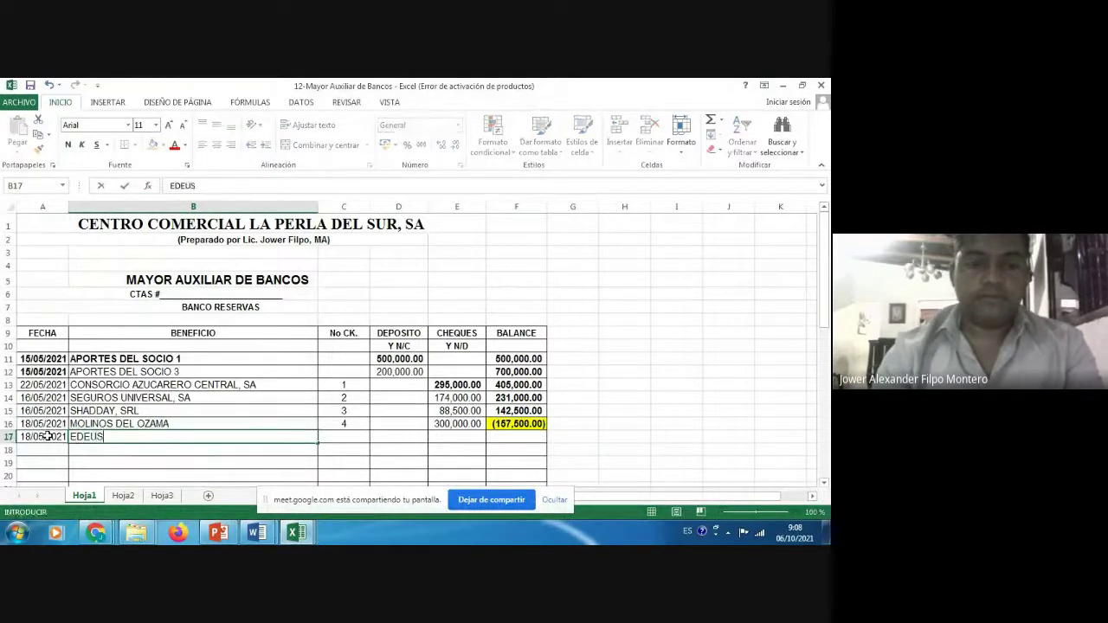
pyautogui.press('BackSpace')
pyautogui.press('BackSpace')
pyautogui.press('BackSpace')
pyautogui.write('SUR')
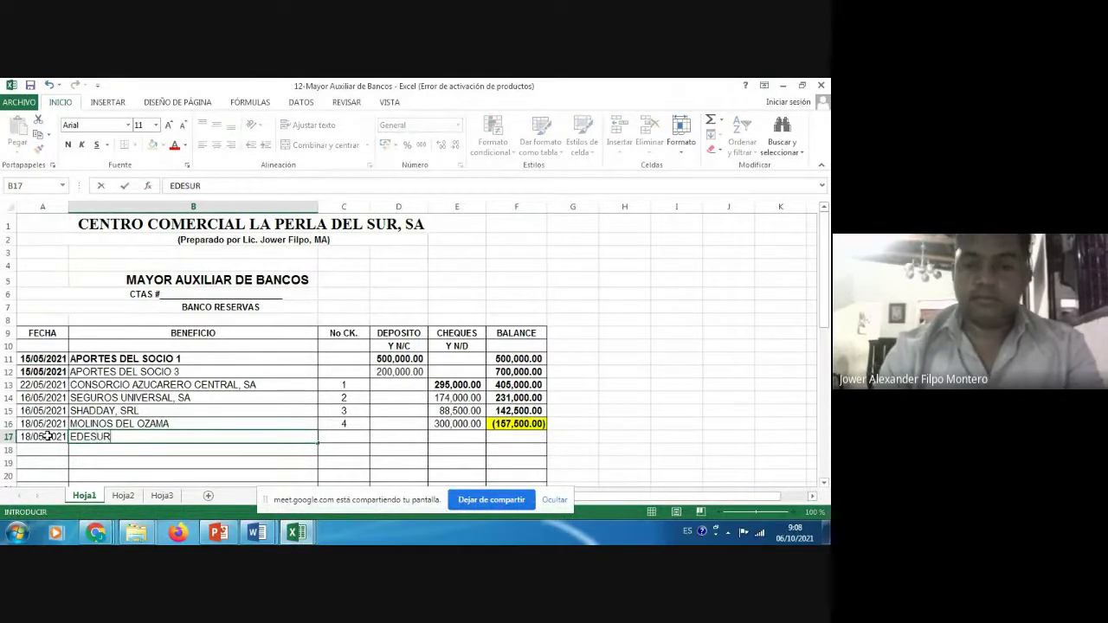
pyautogui.press('Tab')
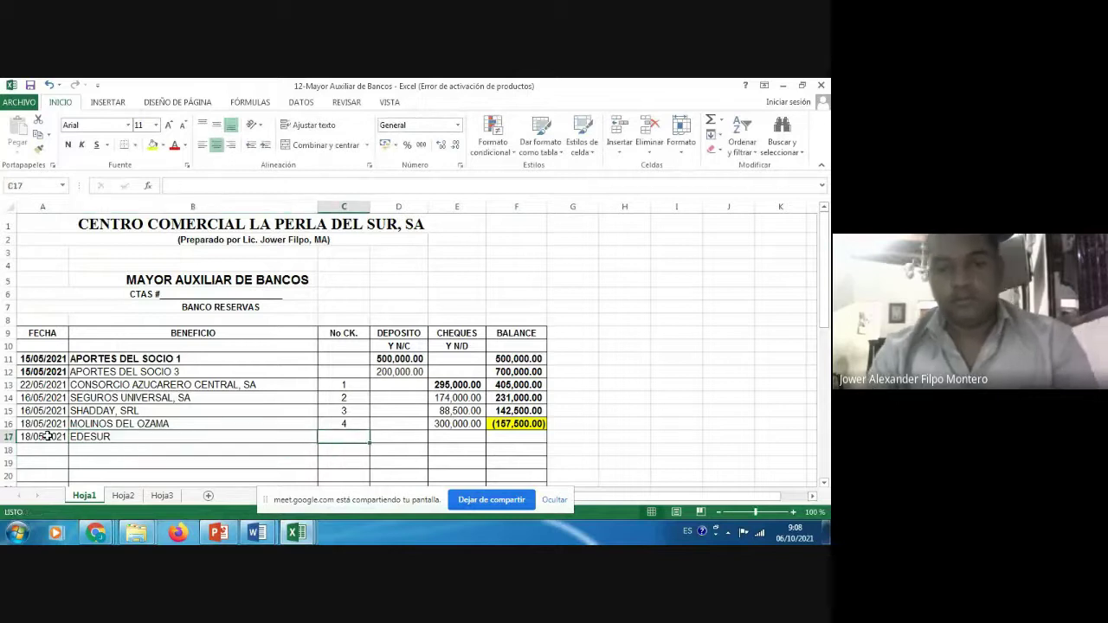
# - Enter check number 5 and an amount of 5,000 in the Cheques column for EDESUR
pyautogui.write('5')
pyautogui.press('Tab')
pyautogui.press('Tab')
pyautogui.write('5')
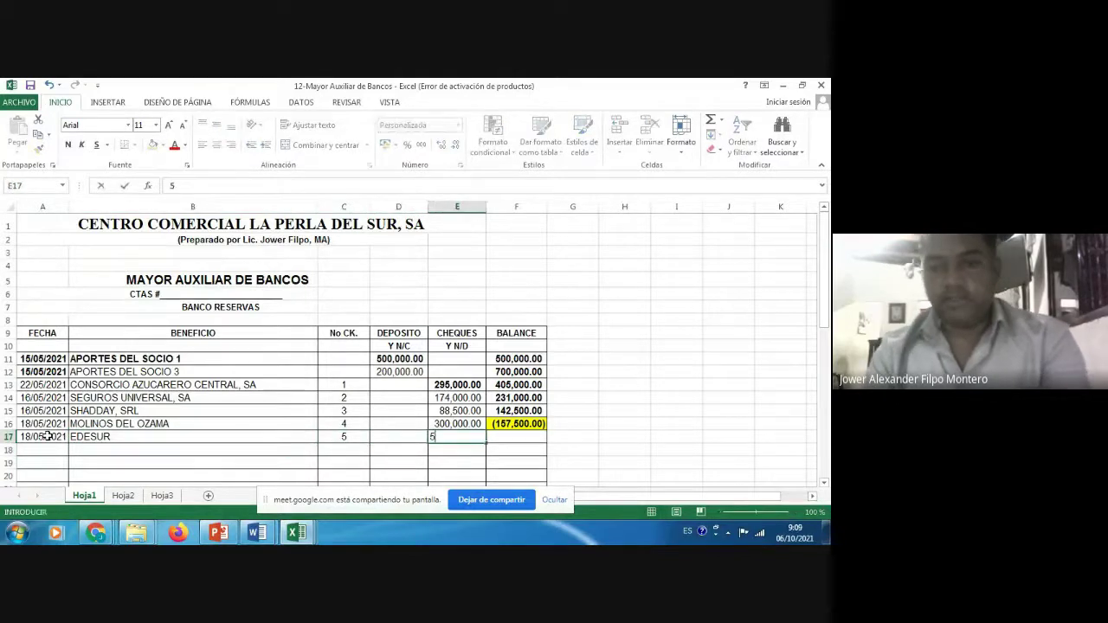
pyautogui.write(',000')
pyautogui.press('Tab')
# - Copy the balance formula from the Molinos del Ozama row down to the EDESUR row
pyautogui.press('Up')
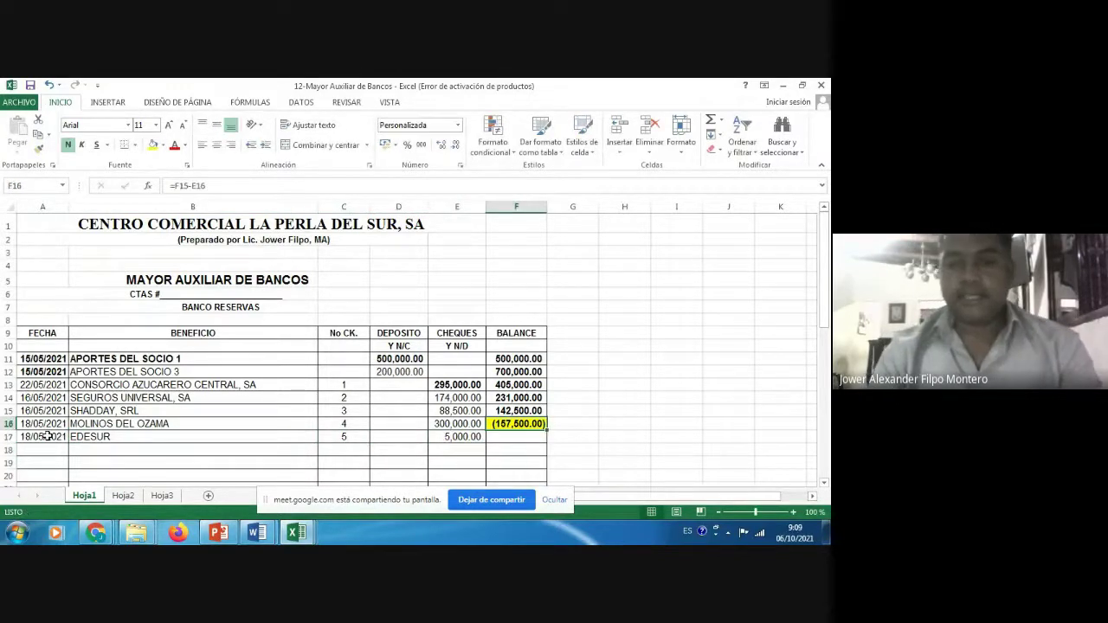
pyautogui.hotkey('ctrl', 'c')
pyautogui.press('Down')
pyautogui.press('Return')
pyautogui.press('Left')
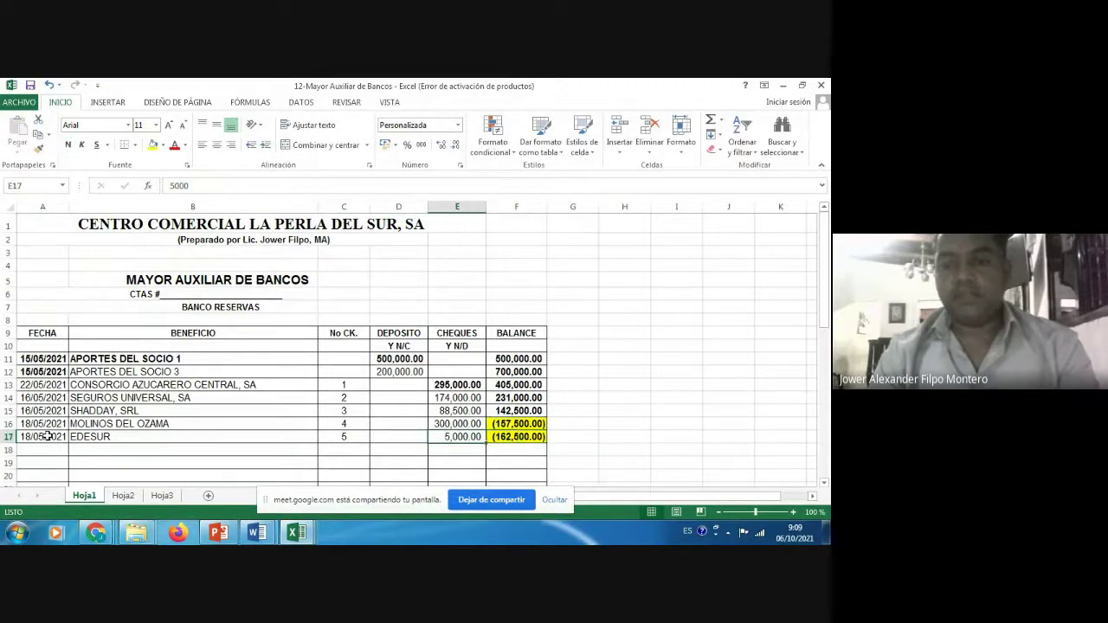
pyautogui.press('Right')
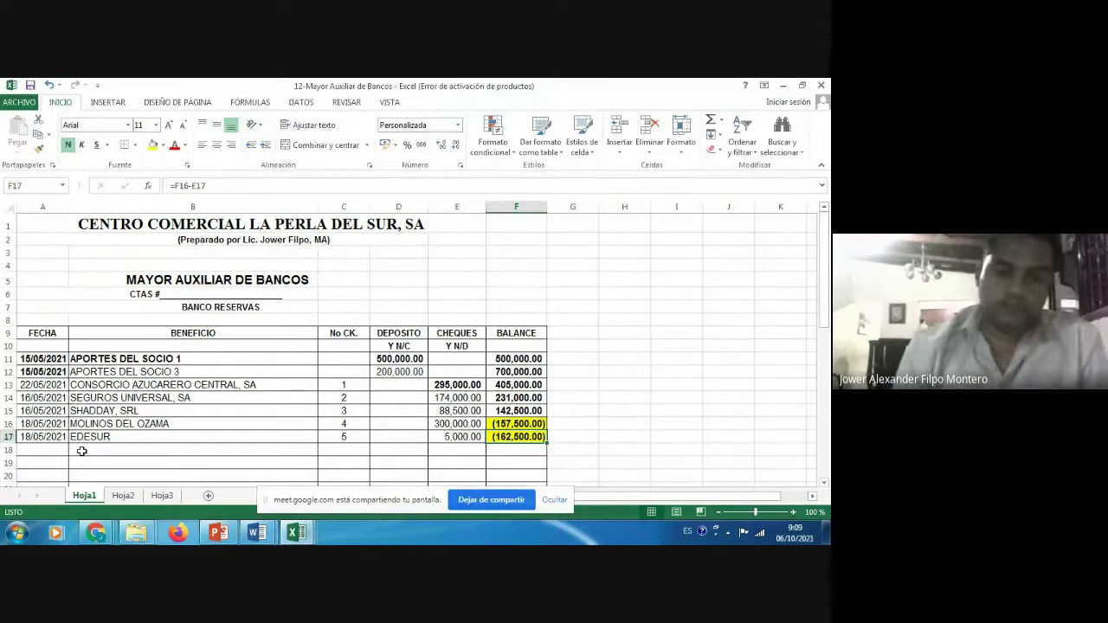
# - Switch to the 41-Estado de Cta Cte RDS workbook and add the date 18/05/2021 in row 25
pyautogui.click(299, 533)
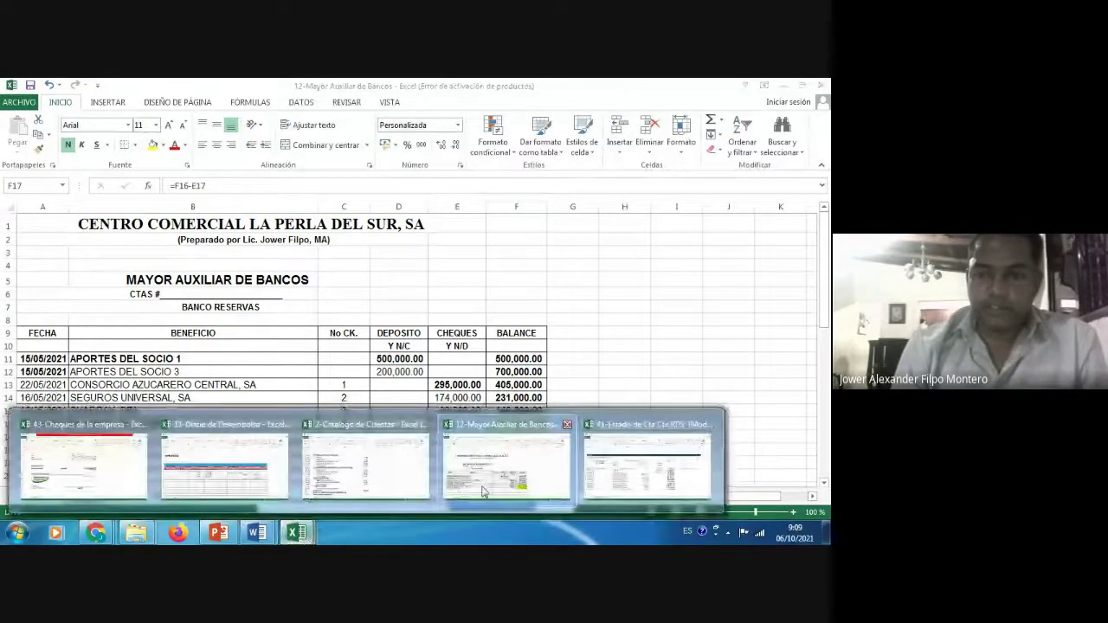
pyautogui.click(588, 482)
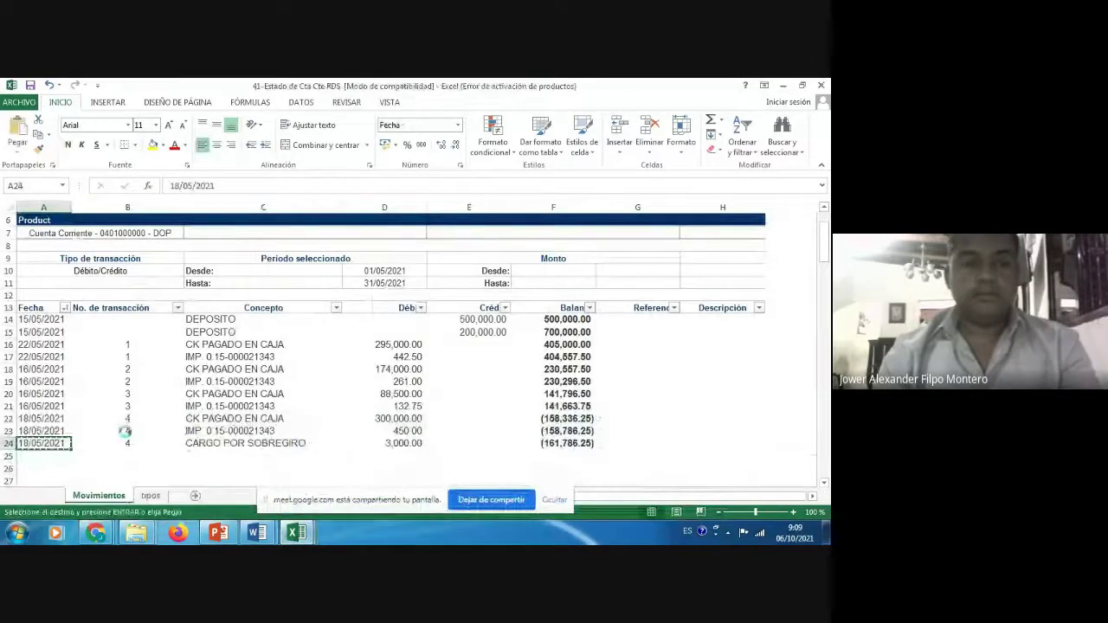
pyautogui.press('Down')
pyautogui.hotkey('ctrl', "'")
pyautogui.press('Tab')
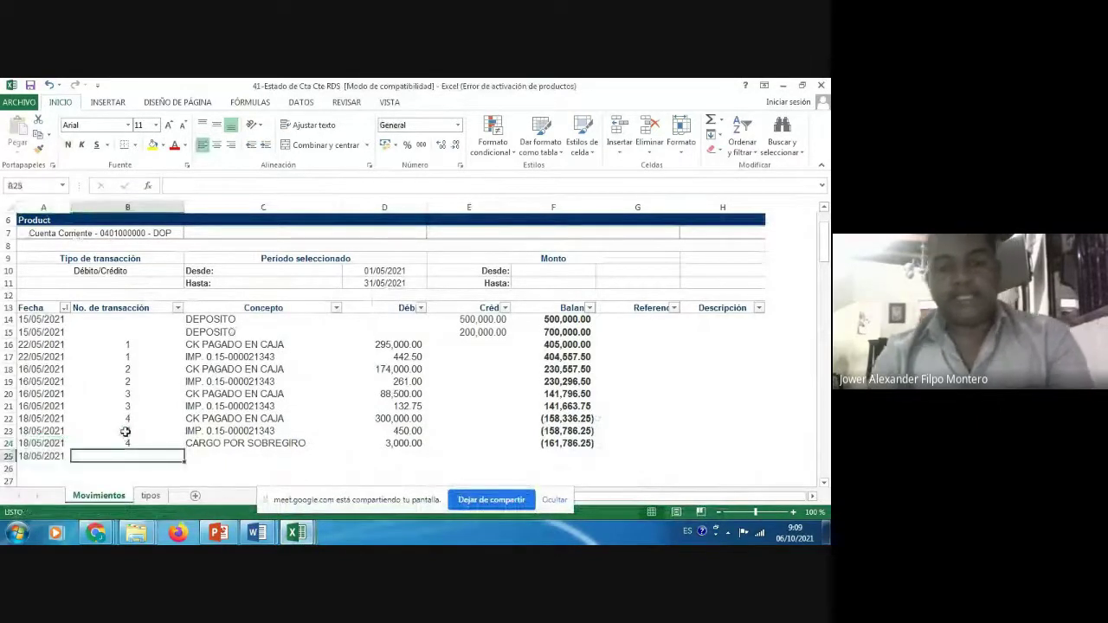
# - Enter transaction number 5 in row 25 of the bank statement and centre it
pyautogui.write('5')
pyautogui.hotkey('ctrl', 'Return')
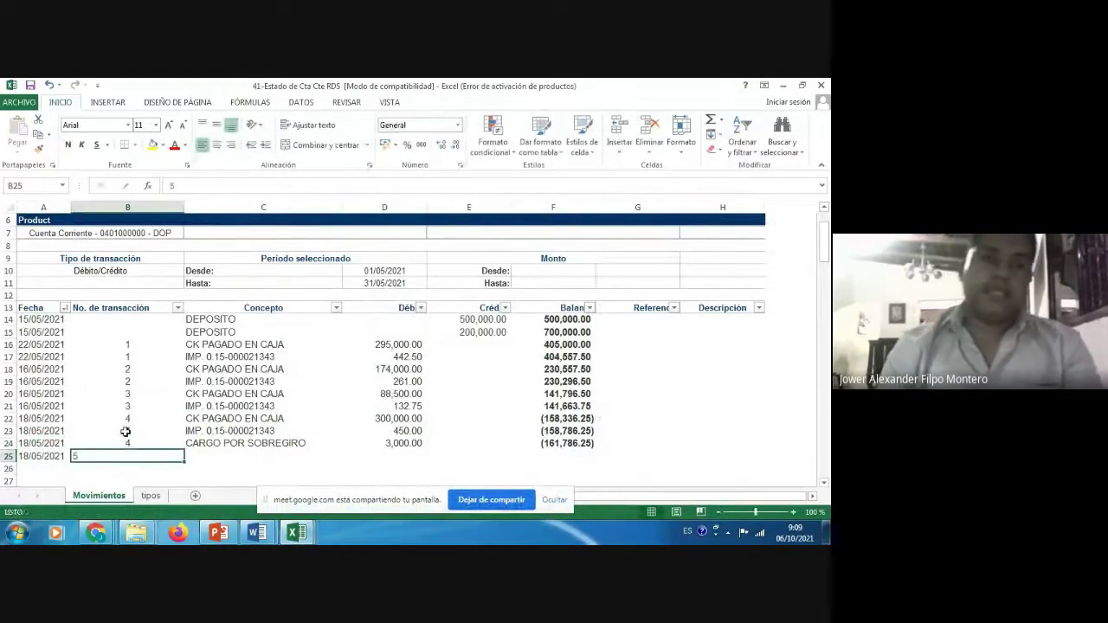
pyautogui.click(220, 146)
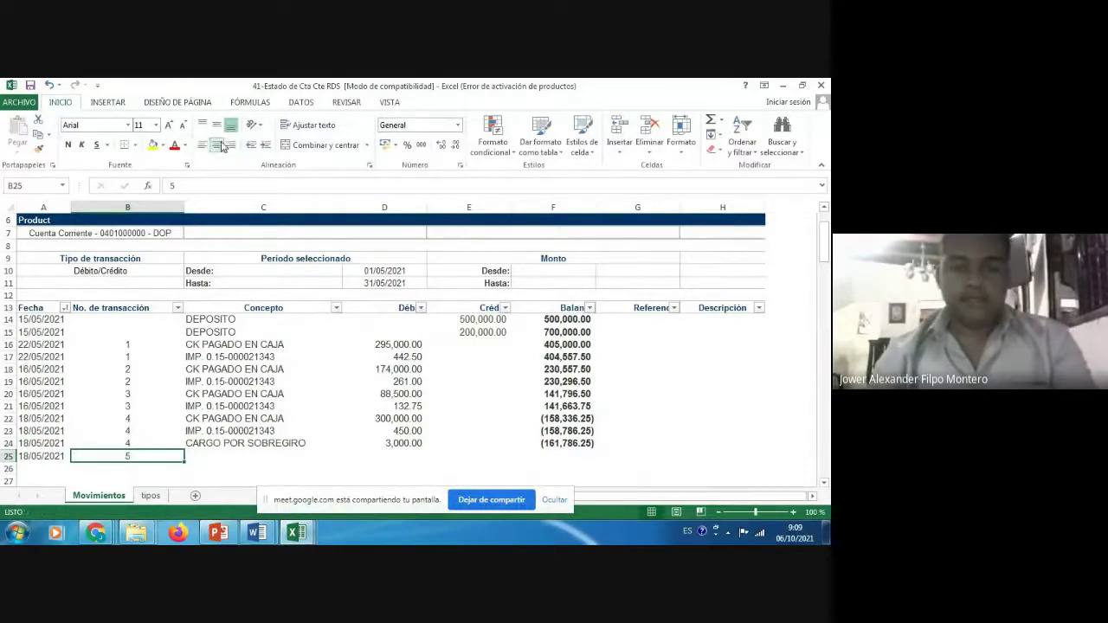
# - Enter the concept CK PAGADO EN CAJA and a debit of 5000 for transaction 5
pyautogui.press('Up')
pyautogui.press('Up')
pyautogui.press('Right')
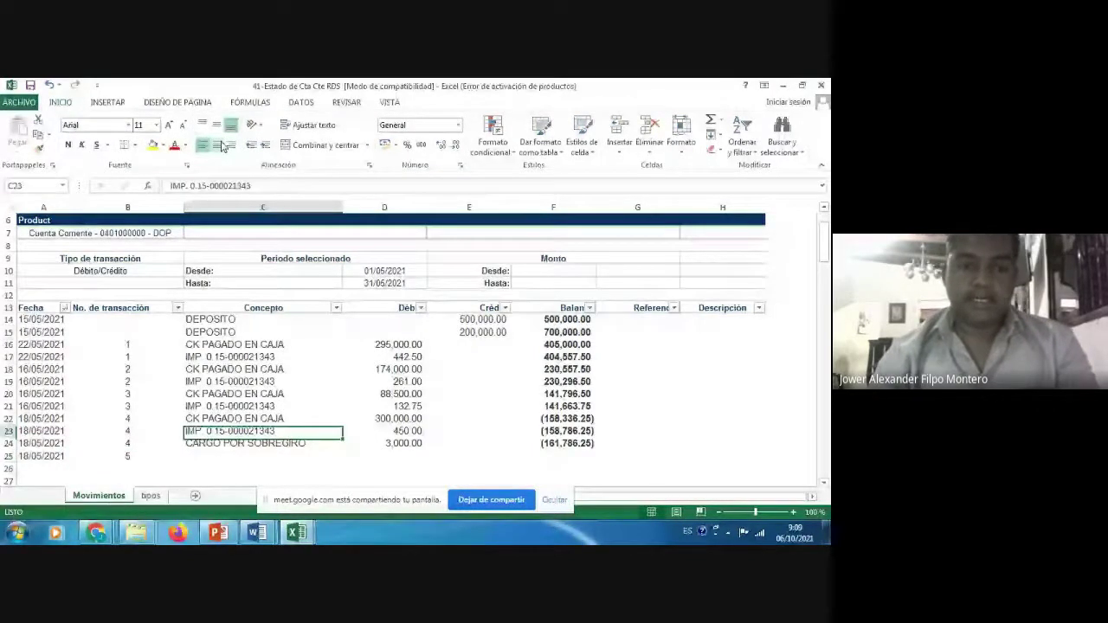
pyautogui.press('Down')
pyautogui.press('Down')
pyautogui.write('CK')
pyautogui.press('Right')
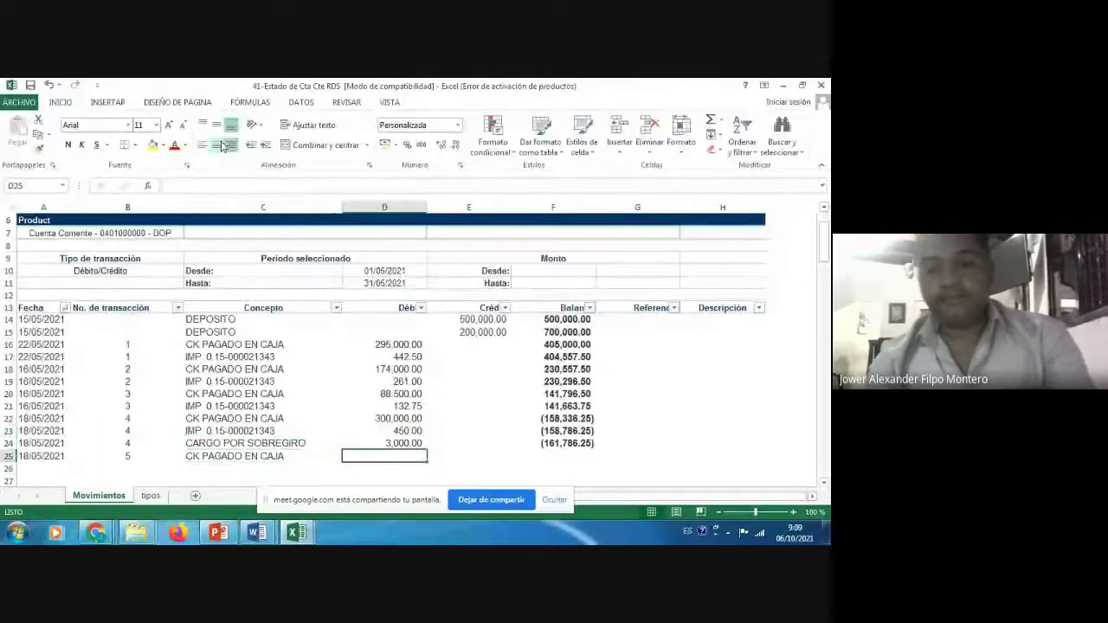
pyautogui.write('5,000')
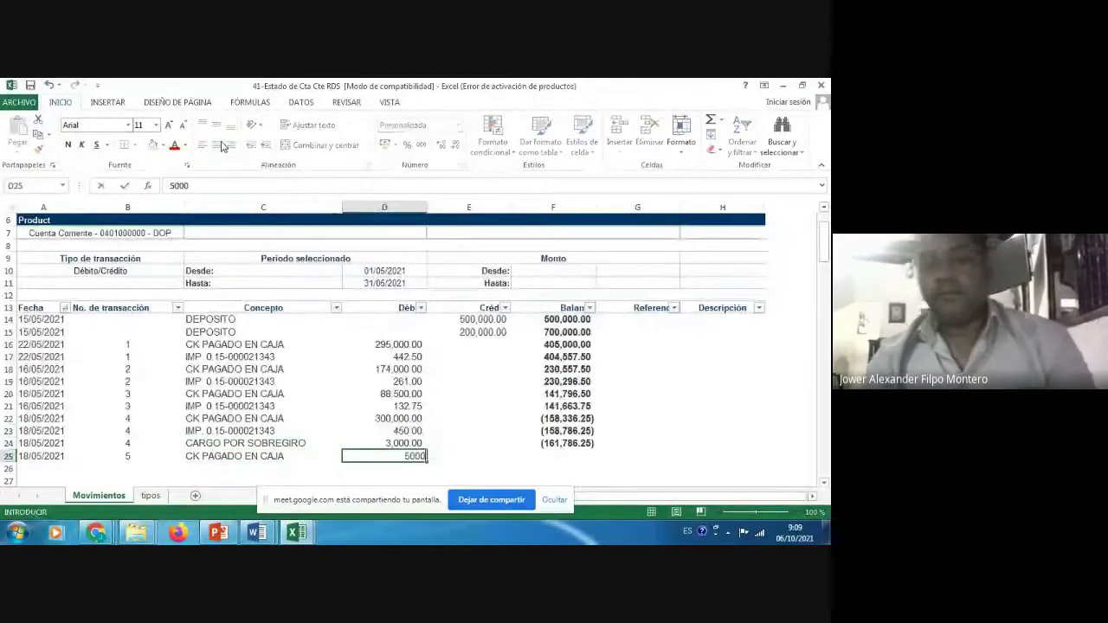
pyautogui.press('Return')
# - Copy the balance formula from the CARGO POR SOBREGIRO row down to row 25
pyautogui.press('Right')
pyautogui.press('Up')
pyautogui.press('Up')
pyautogui.press('Right')
pyautogui.hotkey('ctrl', 'c')
pyautogui.press('Down')
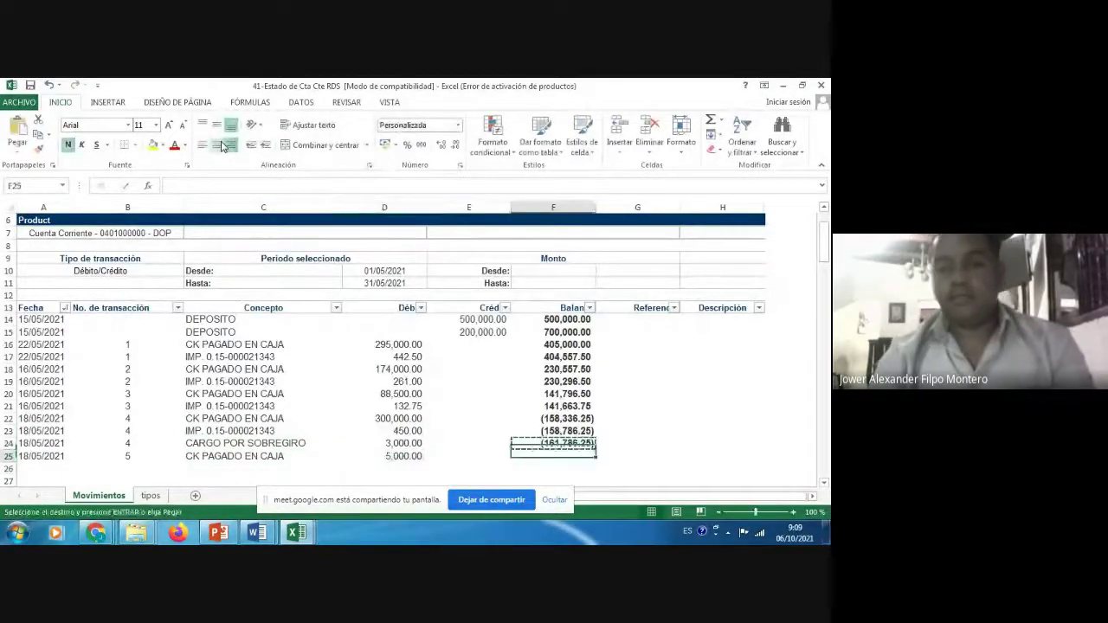
pyautogui.press('Return')
pyautogui.press('Left')
pyautogui.press('Left')
pyautogui.press('Right')
pyautogui.press('Right')
pyautogui.press('Left')
pyautogui.press('Left')
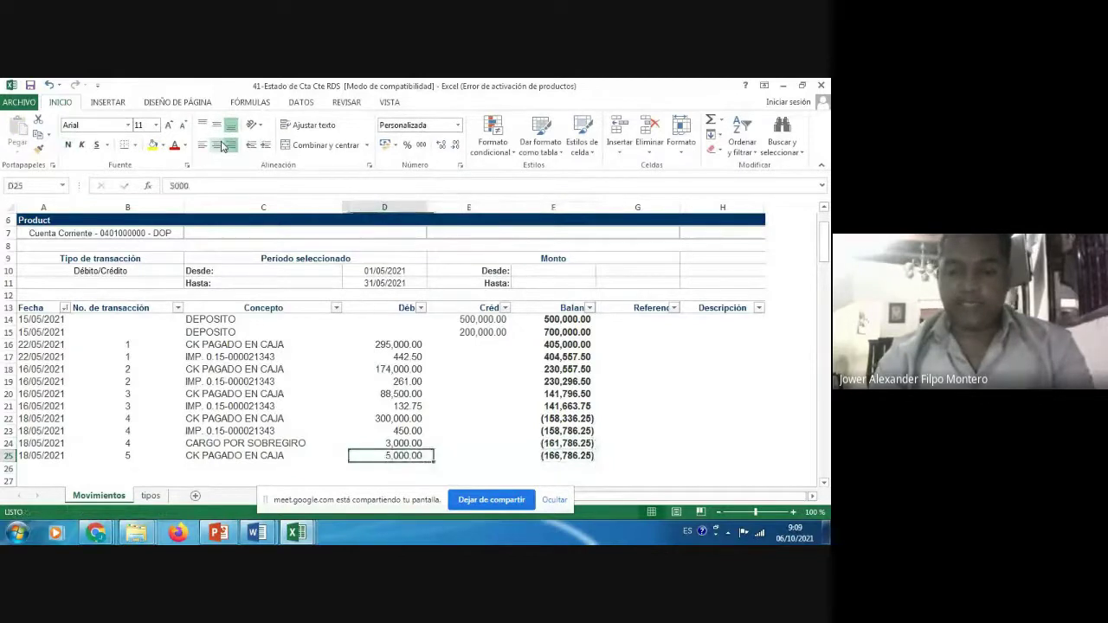
pyautogui.press('Left')
pyautogui.press('Down')
pyautogui.press('Down')
pyautogui.press('Down')
pyautogui.press('Down')
pyautogui.press('Up')
pyautogui.press('Up')
pyautogui.press('Up')
pyautogui.press('Up')
pyautogui.press('Right')
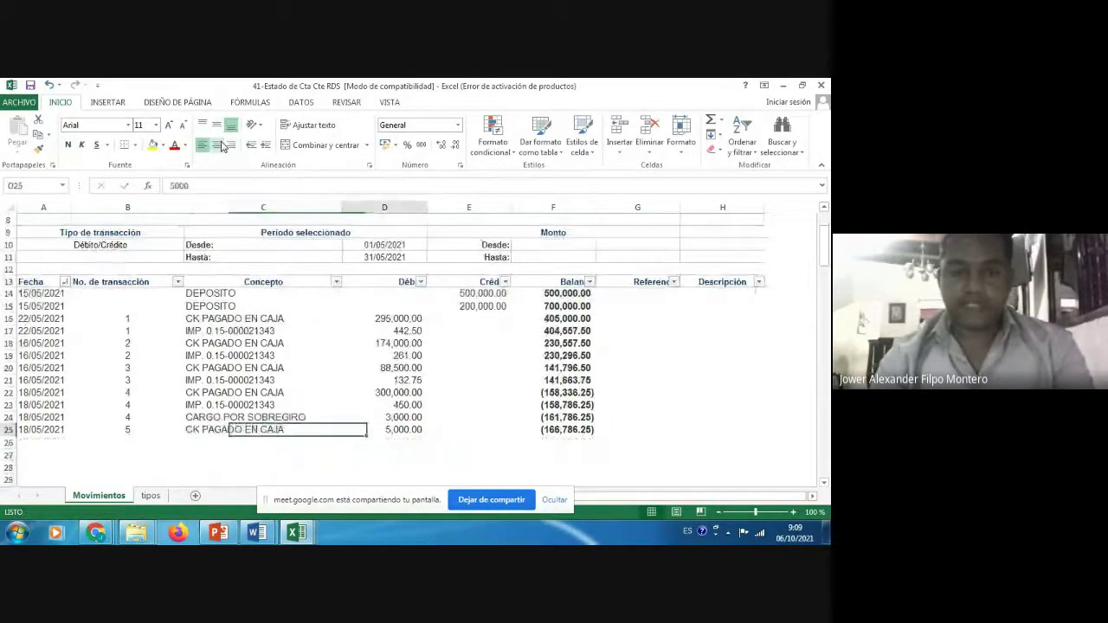
# - Copy the date 18/05/2021 and transaction number 5 from row 25 into row 26 of the bank statement
pyautogui.press('Left')
pyautogui.press('Left')
pyautogui.press('Left')
pyautogui.hotkey('shift', 'Right')
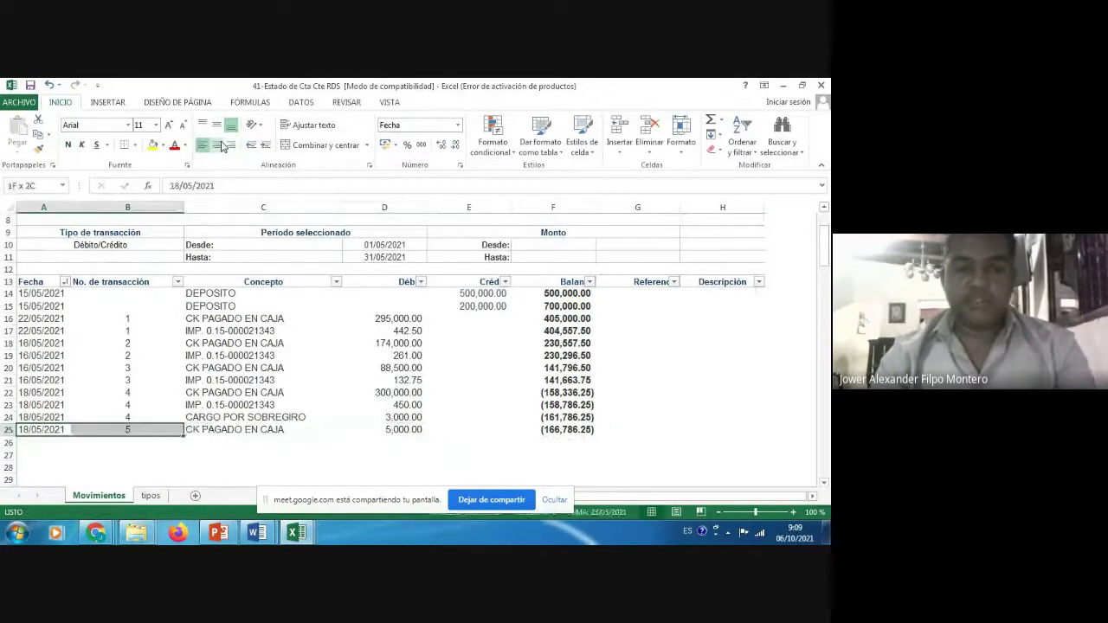
pyautogui.hotkey('ctrl', 'c')
pyautogui.press('Down')
pyautogui.press('Return')
# - Copy the concept IMP. 0.15-000021343 from transaction 4 into row 26
pyautogui.press('Right')
pyautogui.press('Right')
pyautogui.press('Up')
pyautogui.press('Up')
pyautogui.press('Up')
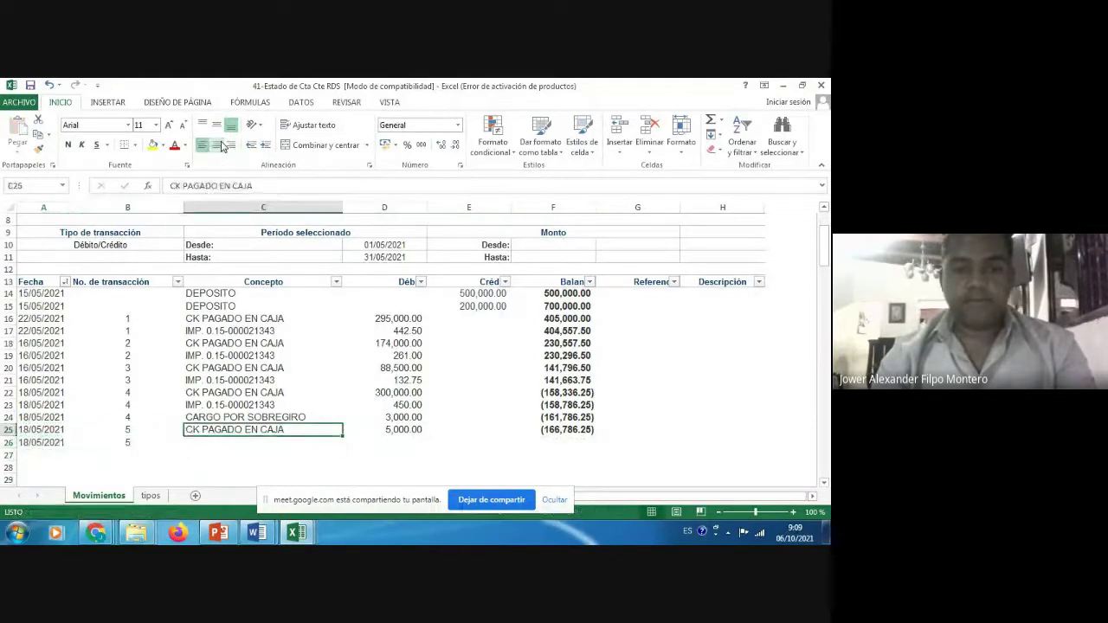
pyautogui.hotkey('ctrl', 'c')
pyautogui.press('Down')
pyautogui.press('Down')
pyautogui.press('Down')
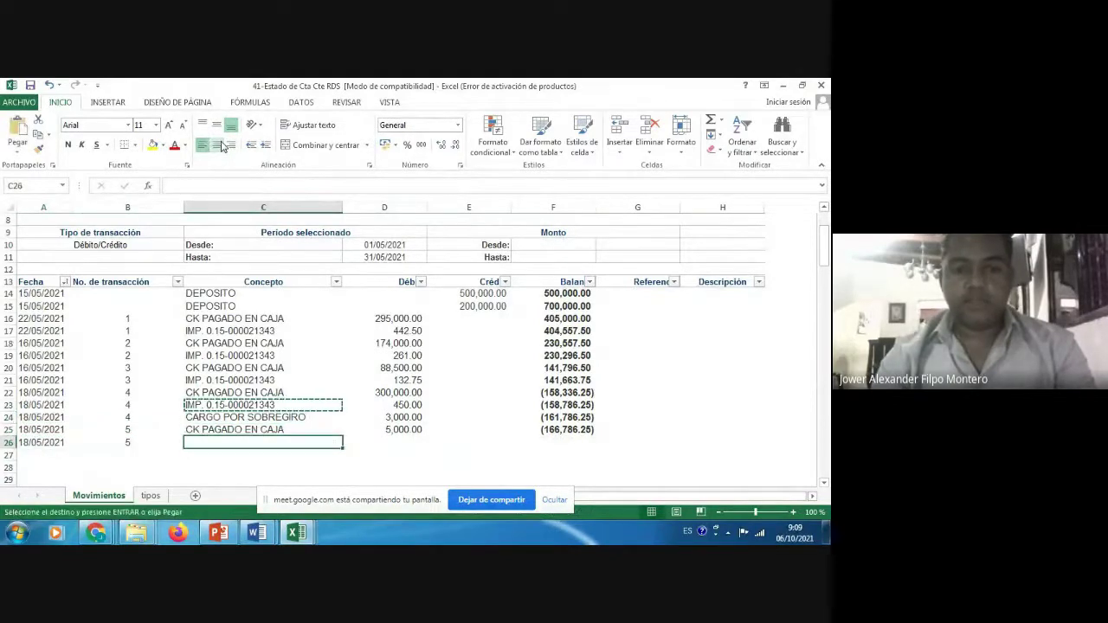
pyautogui.press('Return')
pyautogui.press('Right')
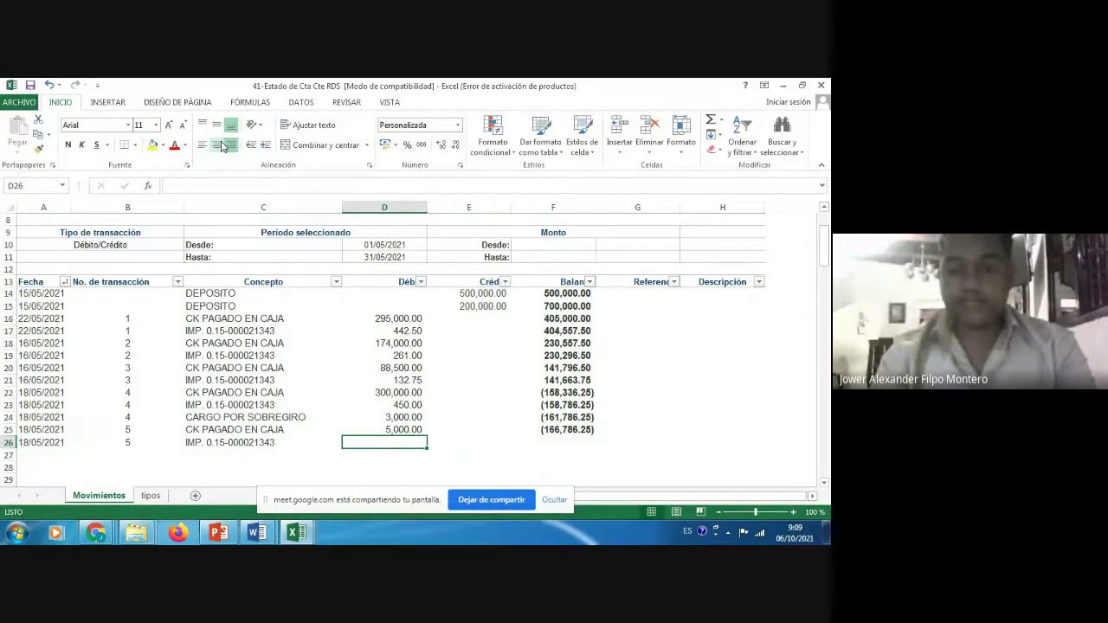
# - Calculate the transfer tax debit in row 26 with the formula =D25*0.0015
pyautogui.press('Right')
pyautogui.press('Right')
pyautogui.press('Left')
pyautogui.press('Left')
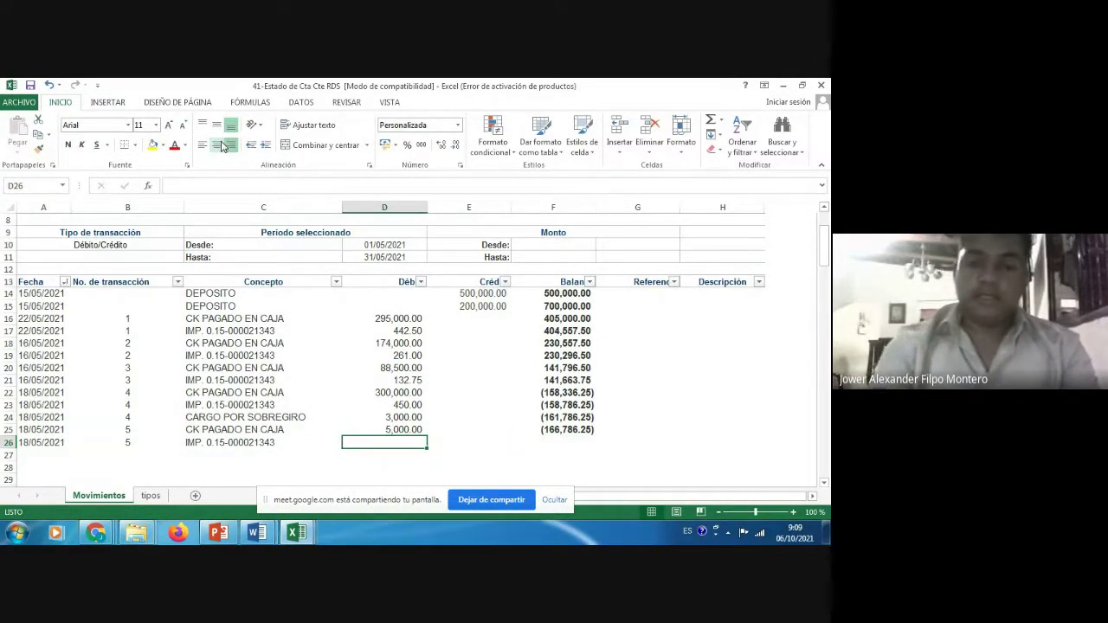
pyautogui.write('=')
pyautogui.press('Up')
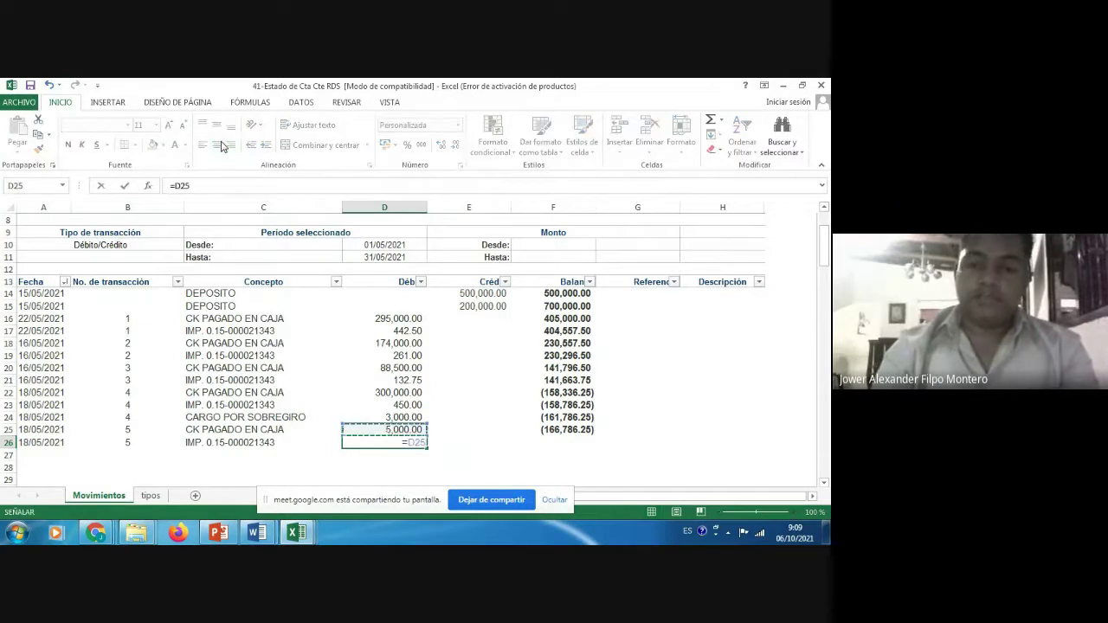
pyautogui.write('*0.001')
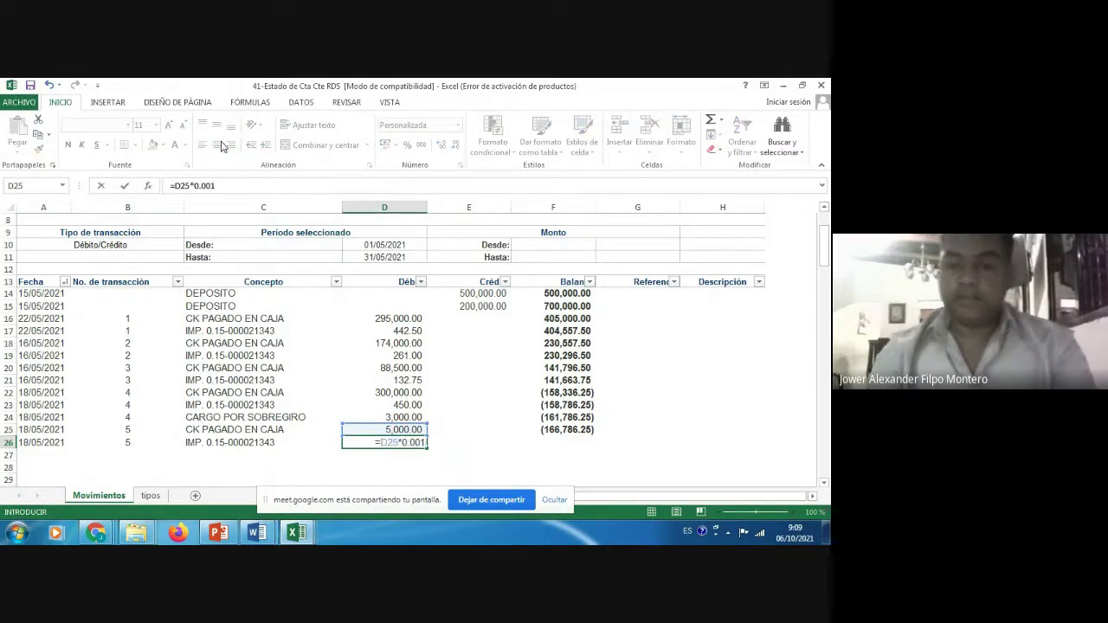
pyautogui.press('Return')
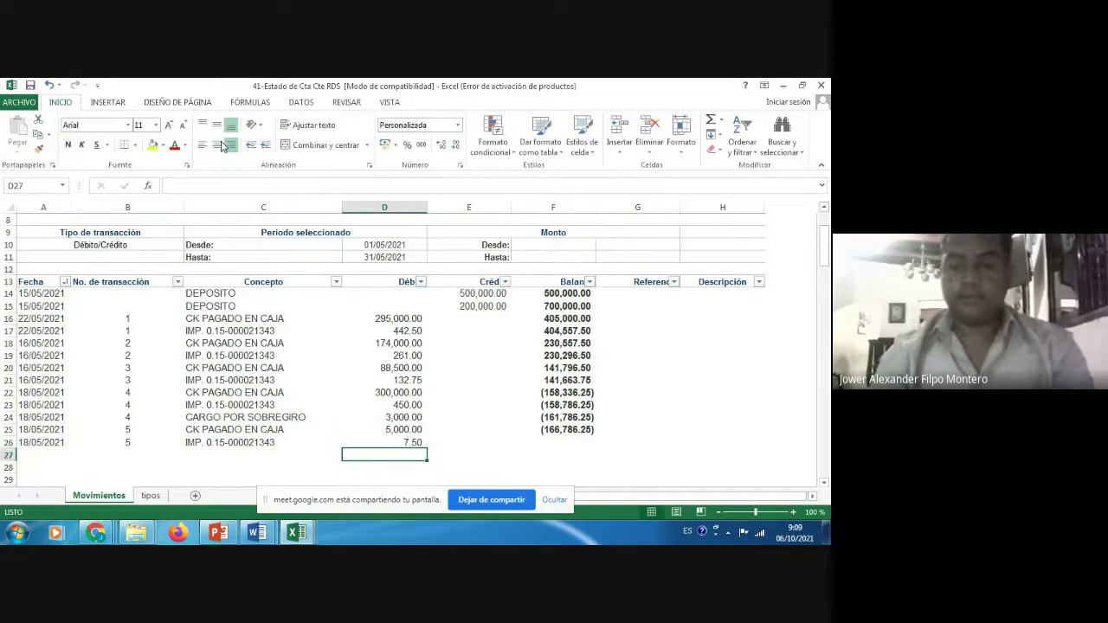
# - Copy the balance formula from row 25 down to row 26
pyautogui.press('Up')
pyautogui.press('Up')
pyautogui.press('Right')
pyautogui.press('Right')
pyautogui.hotkey('ctrl', 'c')
pyautogui.press('Down')
pyautogui.press('Return')
# - Copy the date 18/05/2021 and transaction number 5 from row 26 into row 27
pyautogui.press('Left')
pyautogui.press('Left')
pyautogui.press('Left')
pyautogui.press('Left')
pyautogui.press('Left')
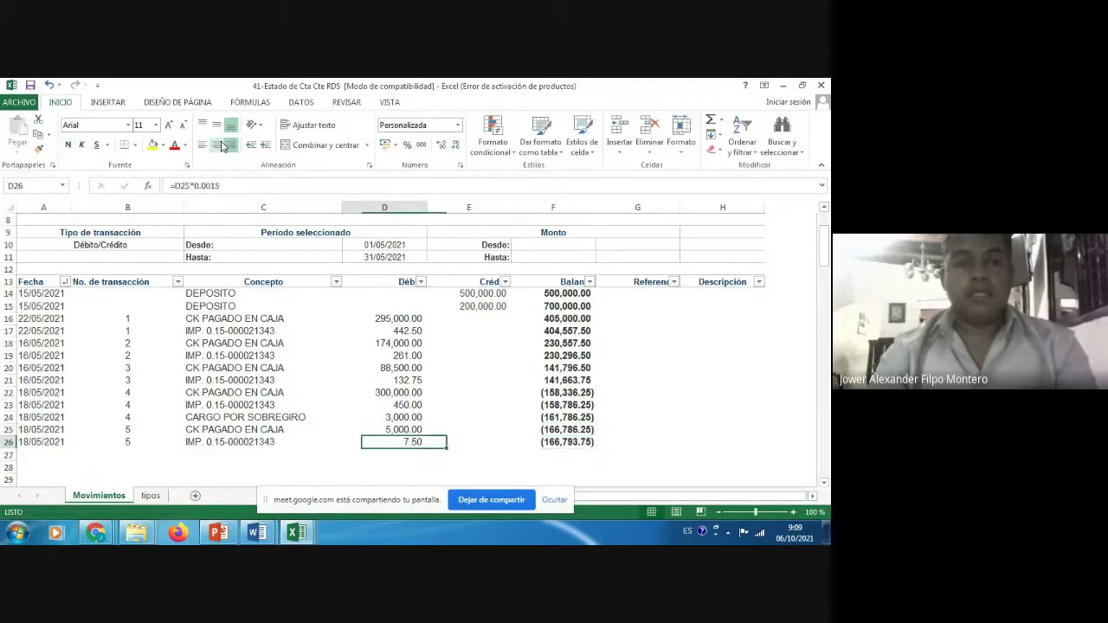
pyautogui.hotkey('ctrl', 'c')
pyautogui.press('Down')
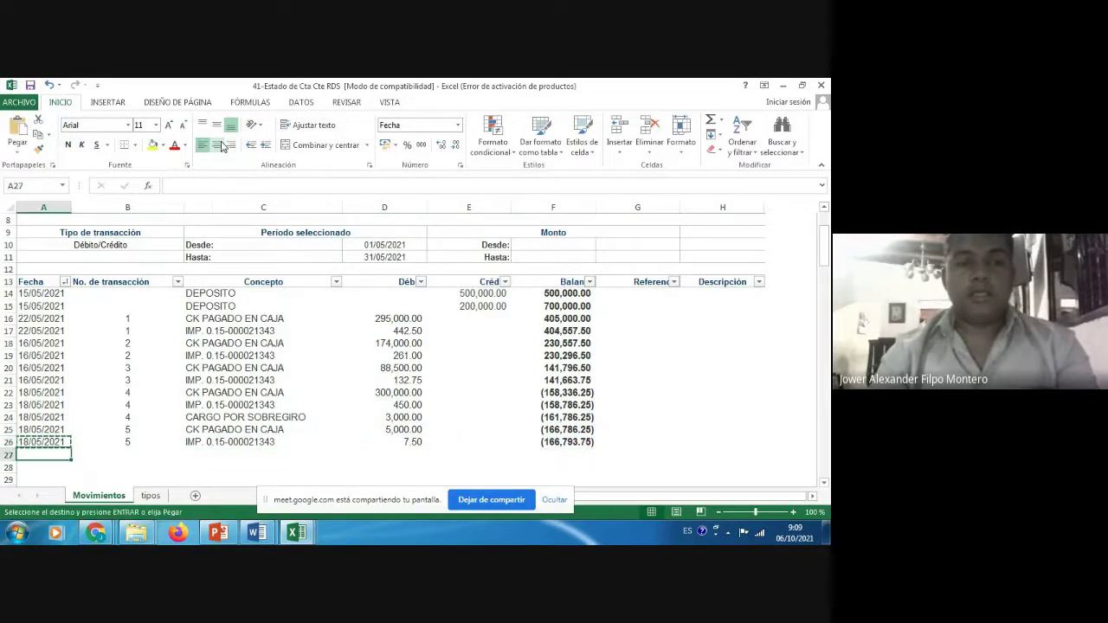
pyautogui.press('Return')
pyautogui.press('Up')
pyautogui.press('Right')
pyautogui.hotkey('ctrl', 'c')
pyautogui.press('Down')
pyautogui.press('Return')
# - Copy the concept CARGO POR SOBREGIRO from row 24 into row 27
pyautogui.press('Up')
pyautogui.press('Right')
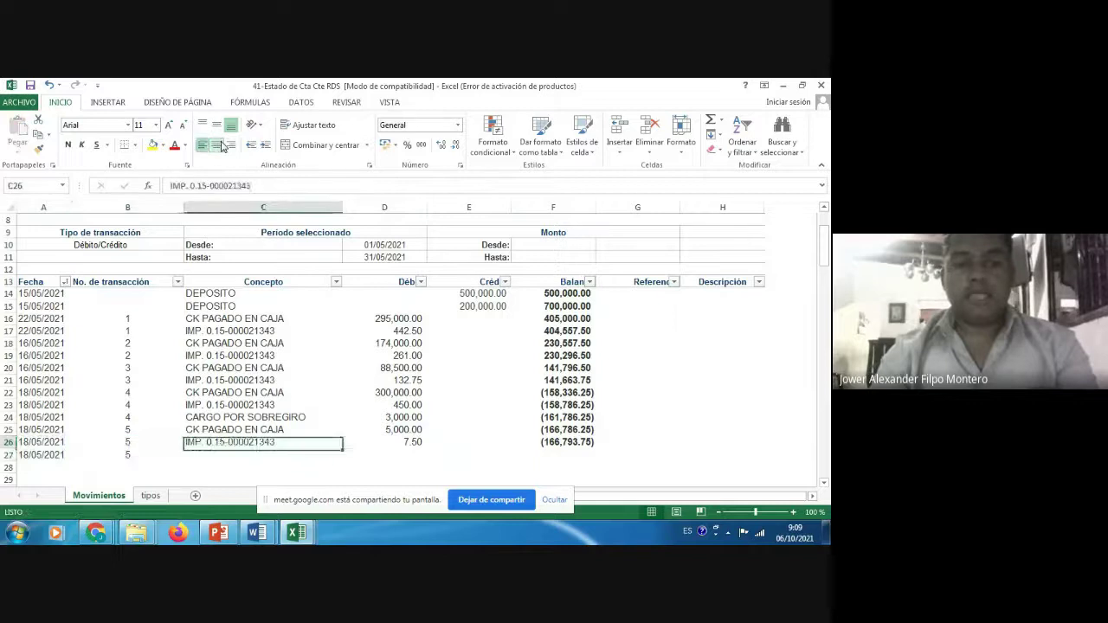
pyautogui.press('Up')
pyautogui.press('Up')
pyautogui.hotkey('ctrl', 'c')
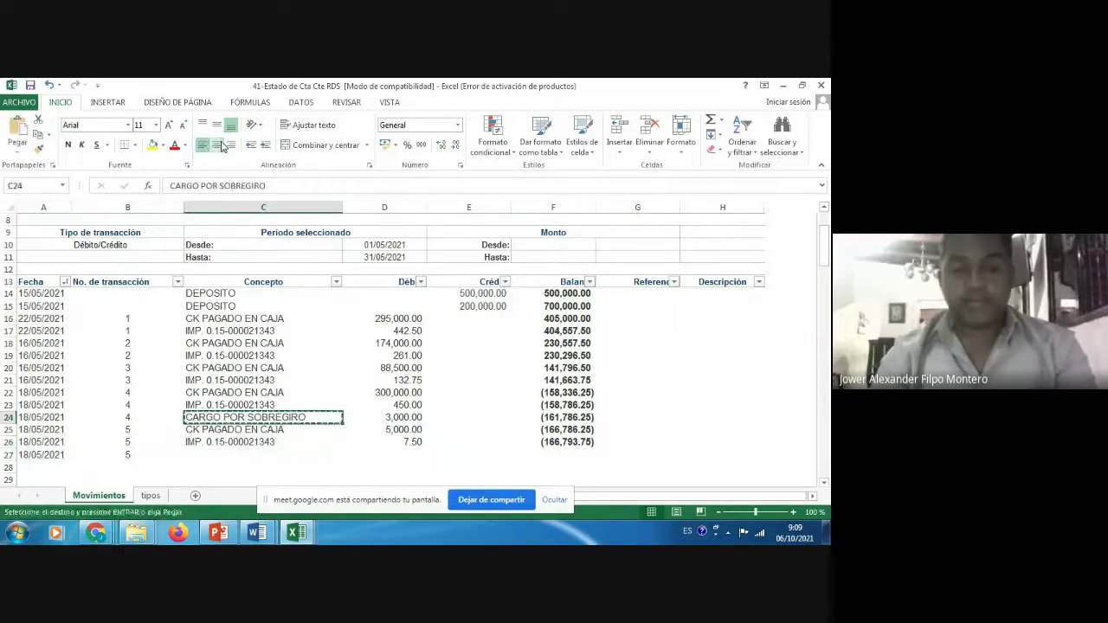
pyautogui.press('Down')
pyautogui.press('Down')
pyautogui.press('Down')
pyautogui.press('Return')
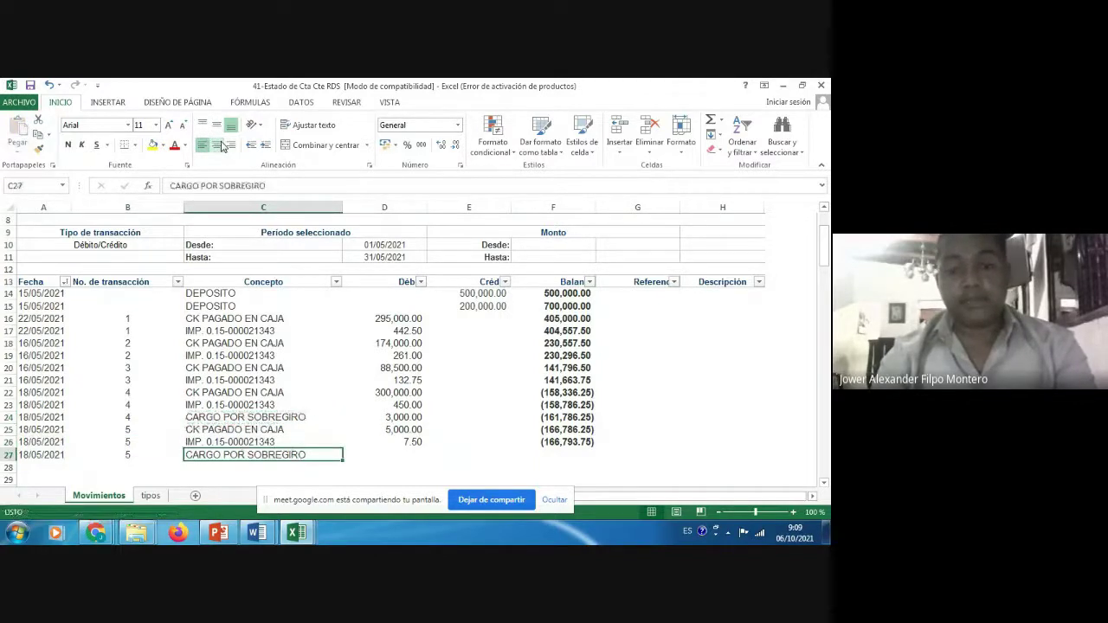
# - Calculate the overdraft charge debit in row 27 with the formula =D25*1%
pyautogui.press('Right')
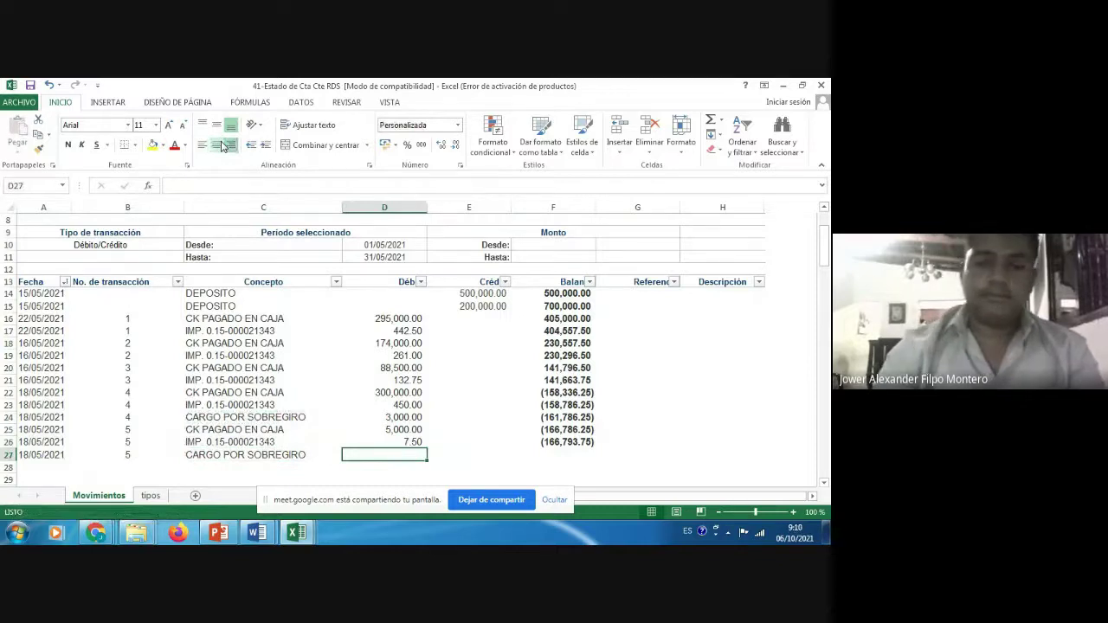
pyautogui.write('=')
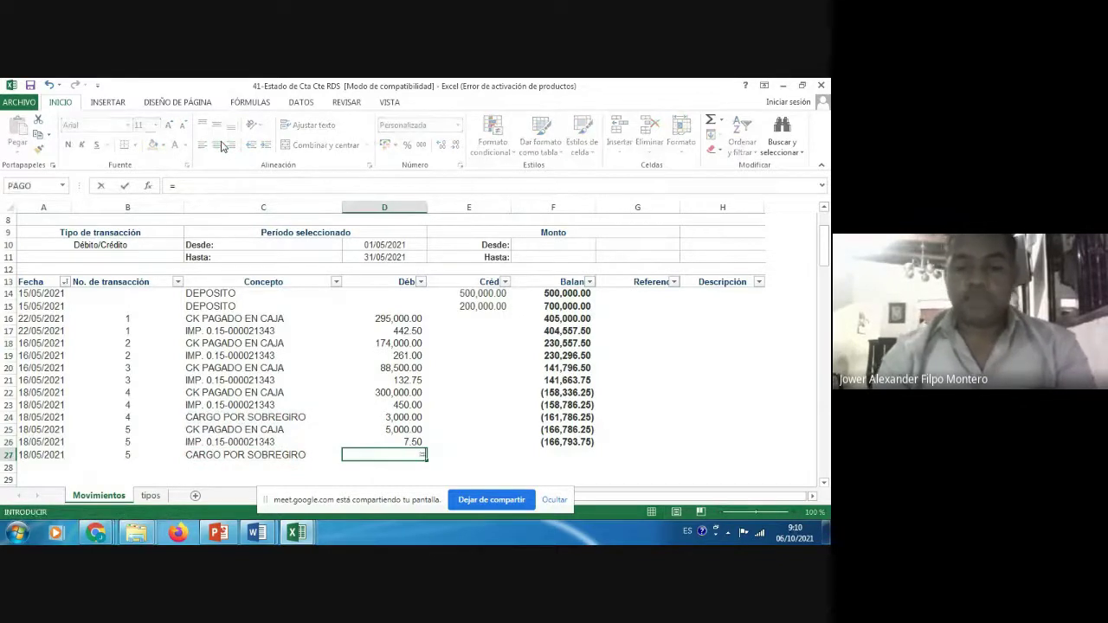
pyautogui.press('Up')
pyautogui.press('Up')
pyautogui.write('*')
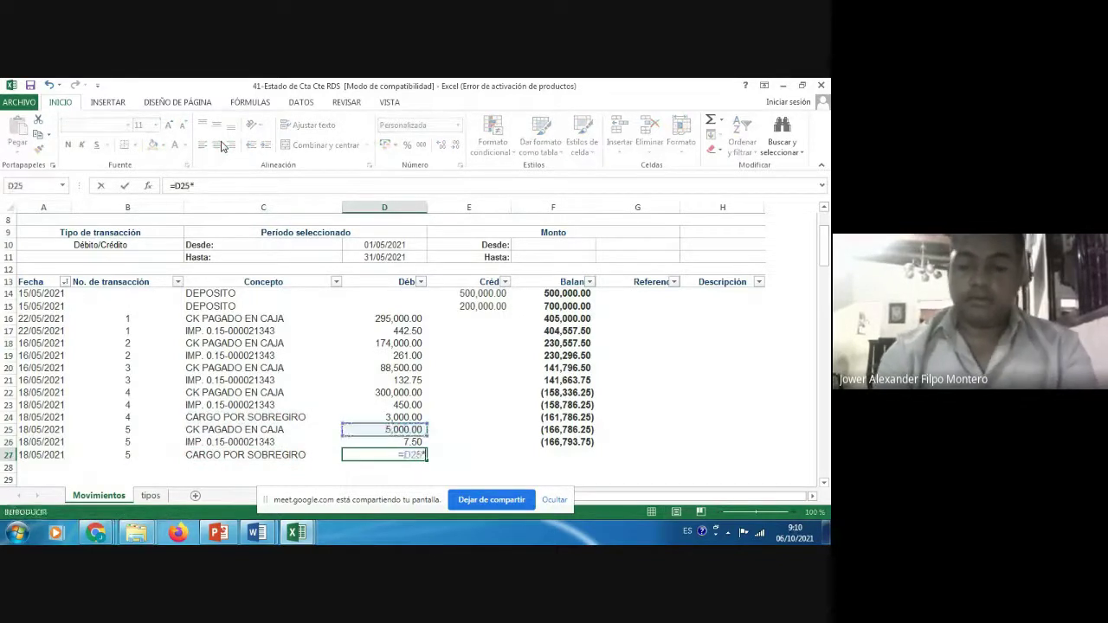
pyautogui.write('1')
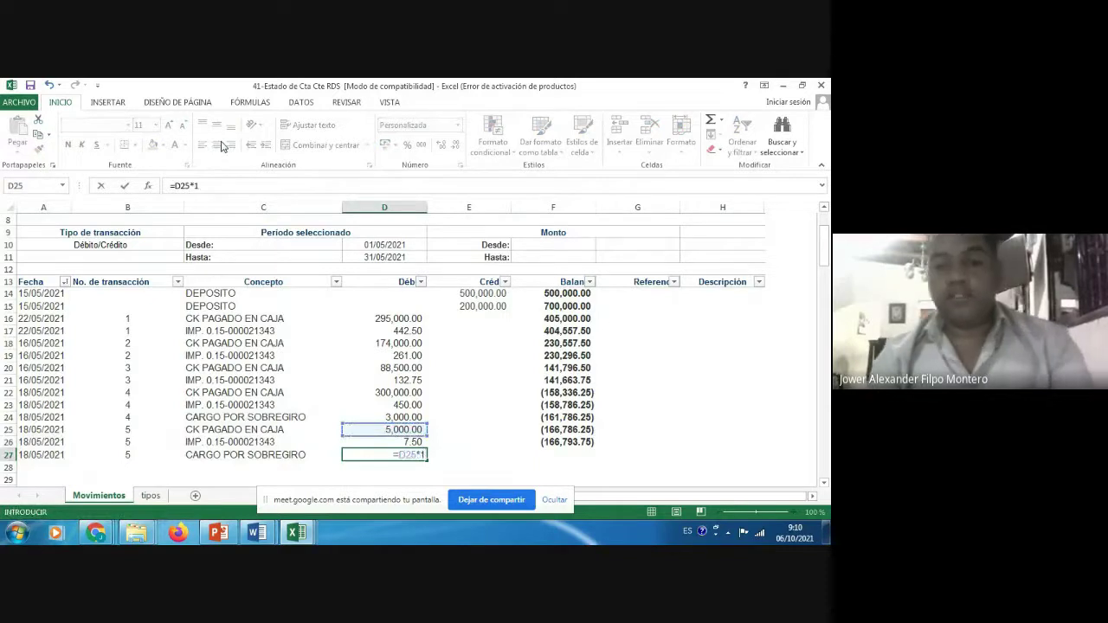
pyautogui.write('%')
pyautogui.press('Return')
# - Copy the balance formula from row 26 down to the overdraft charge in row 27
pyautogui.press('Up')
pyautogui.press('Up')
pyautogui.press('Right')
pyautogui.press('Right')
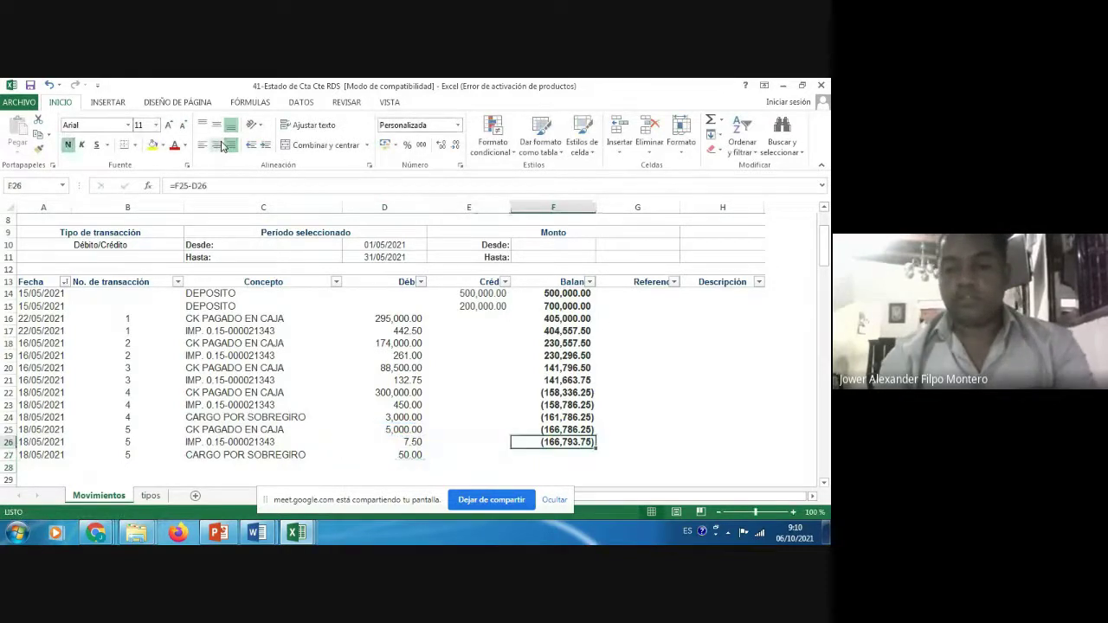
pyautogui.hotkey('ctrl', 'c')
pyautogui.press('Down')
pyautogui.press('Return')
pyautogui.press('Left')
pyautogui.press('Left')
pyautogui.press('Left')
pyautogui.press('Left')
pyautogui.press('Left')
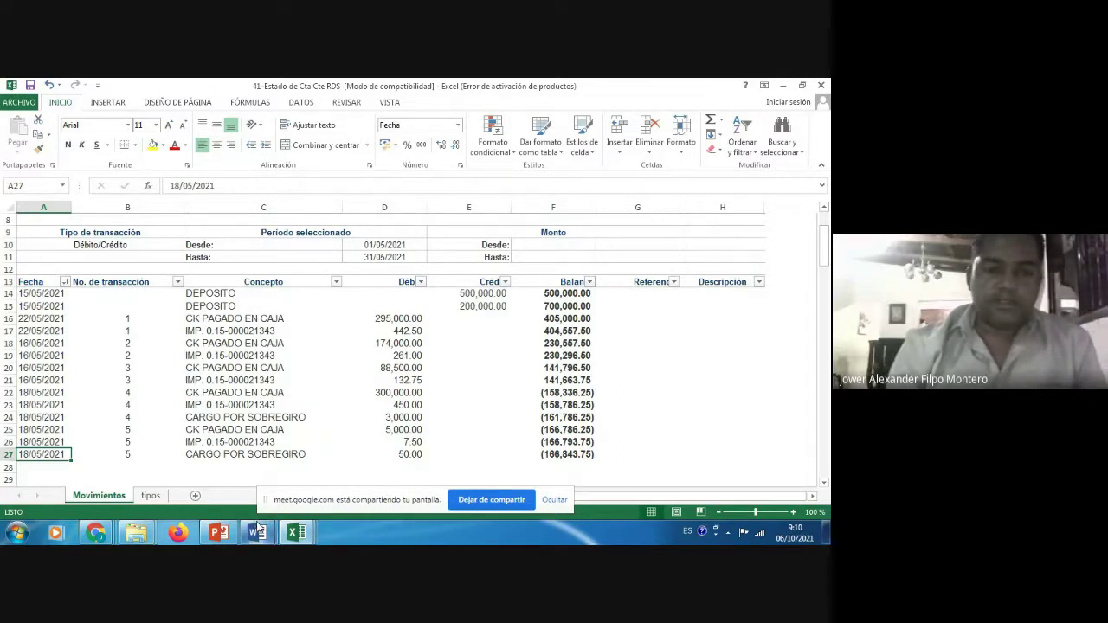
# - Switch to the 1-Informaciones Generales document and review items 16 to 19, covering the Edesur payment, purchase returns, purchase discounts and other operations
pyautogui.moveTo(262, 538)
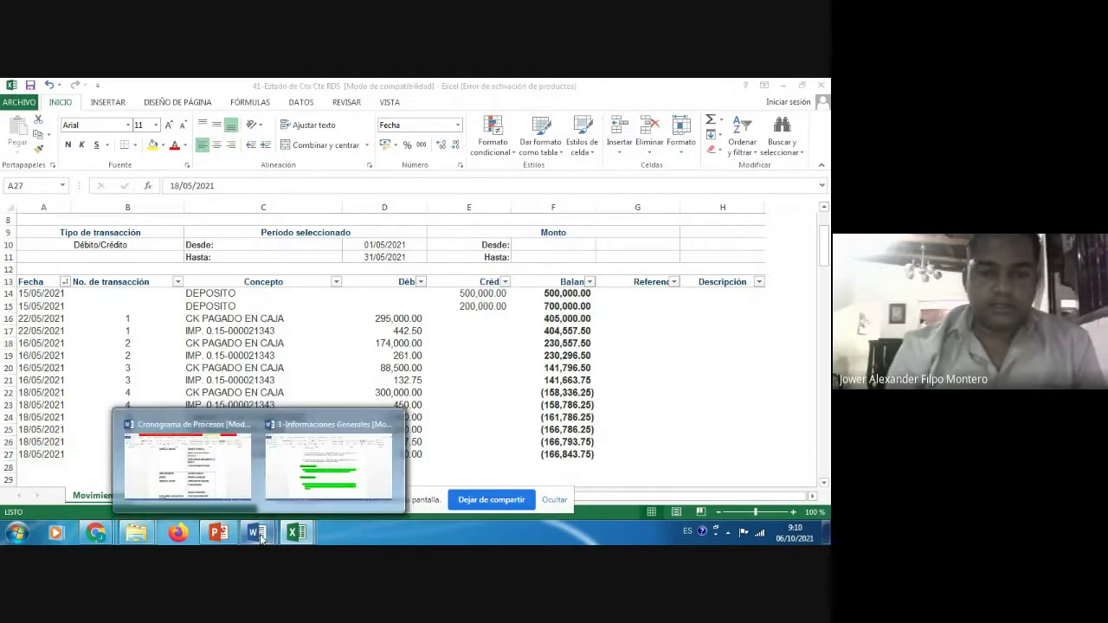
pyautogui.click(311, 470)
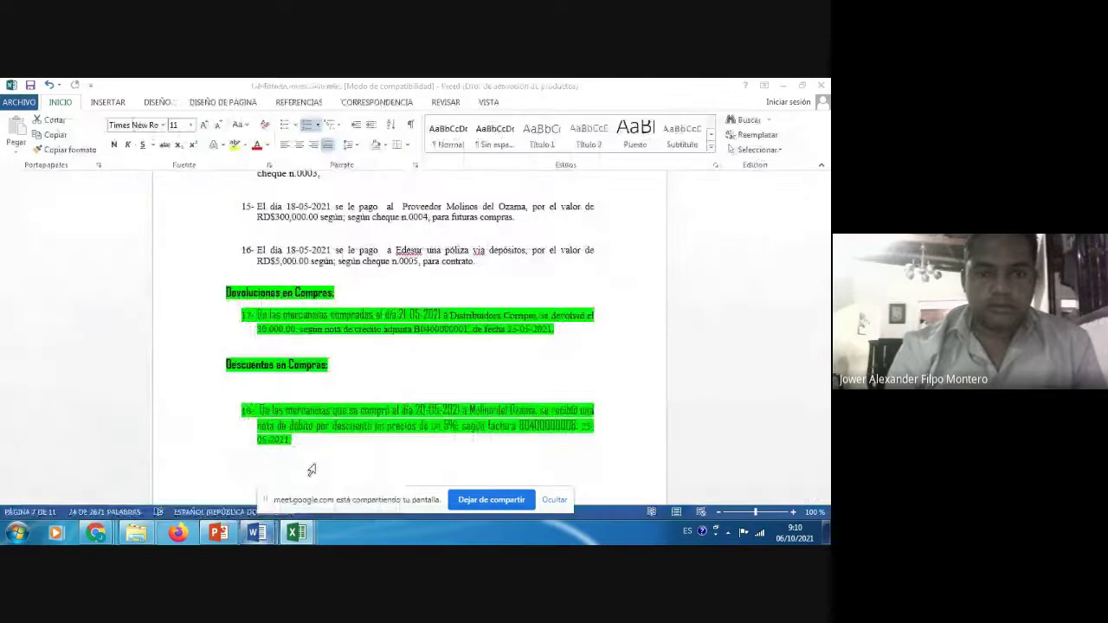
pyautogui.click(351, 296)
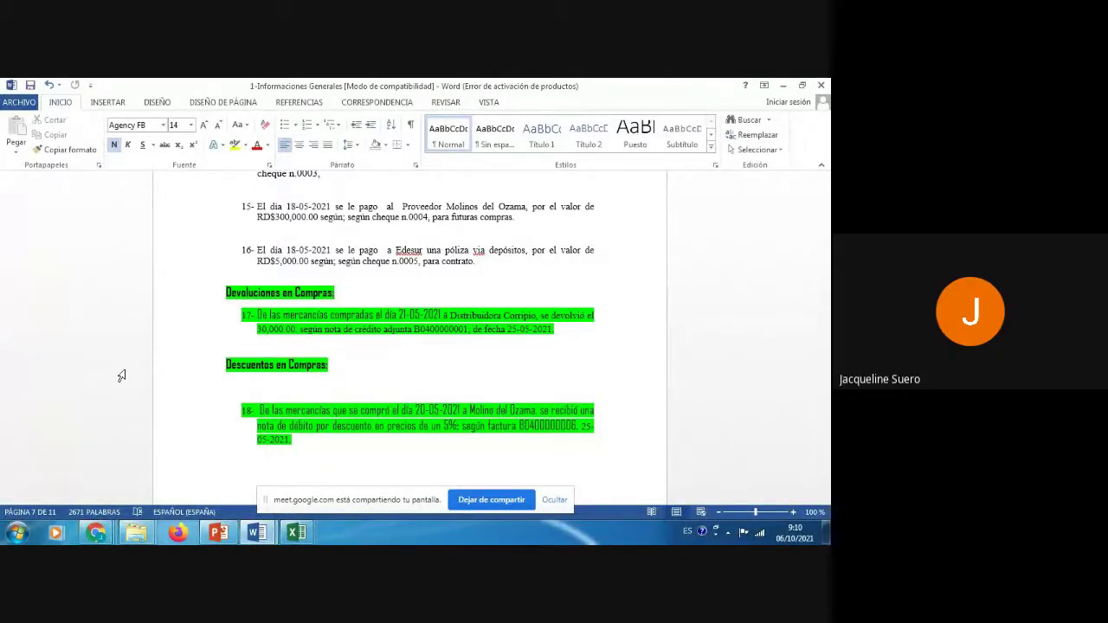
pyautogui.click(98, 535)
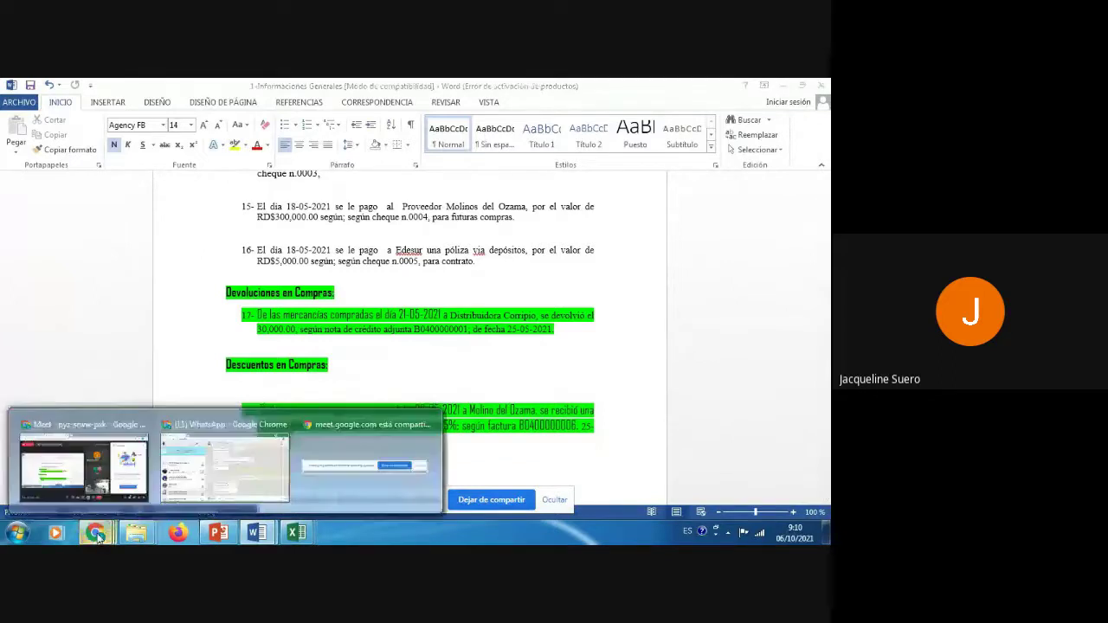
pyautogui.click(424, 384)
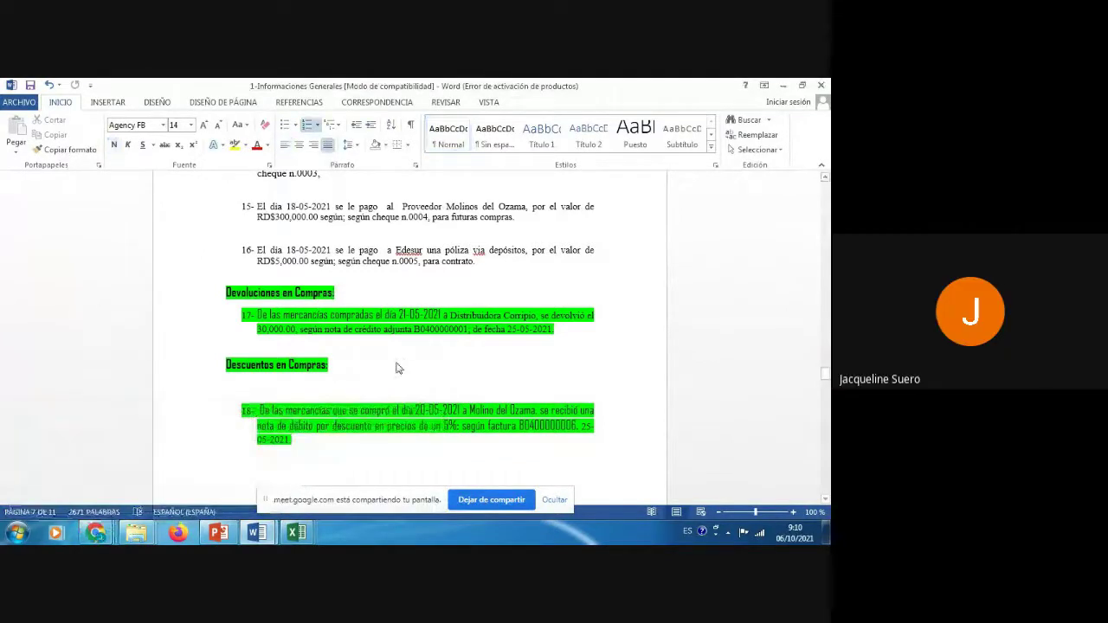
pyautogui.scroll(-4, 397, 367)
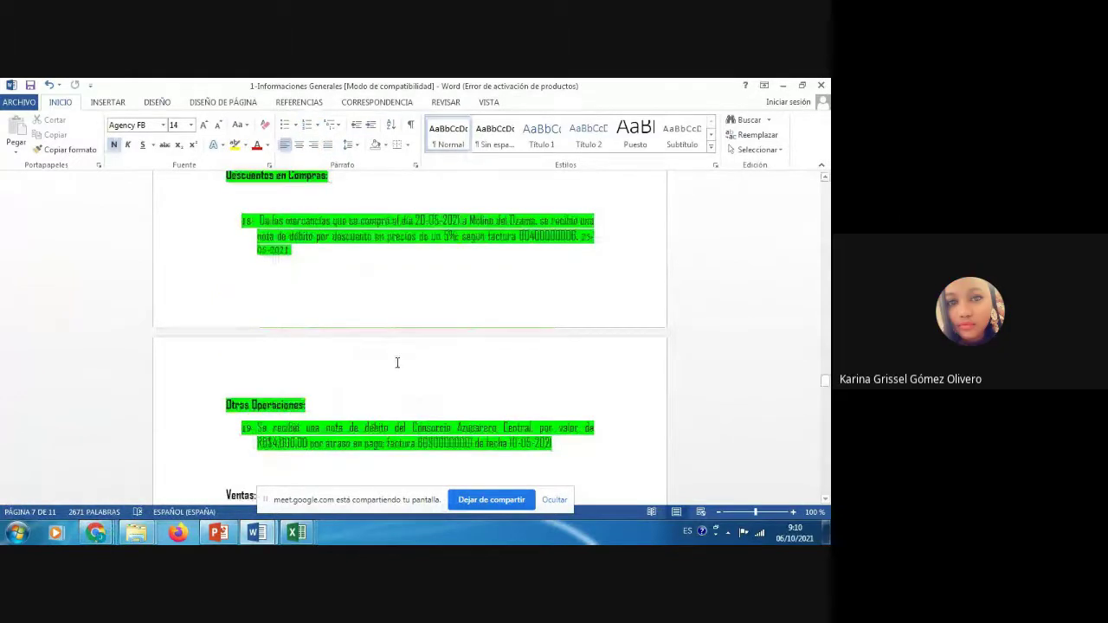
pyautogui.scroll(-1, 397, 363)
pyautogui.scroll(1, 398, 362)
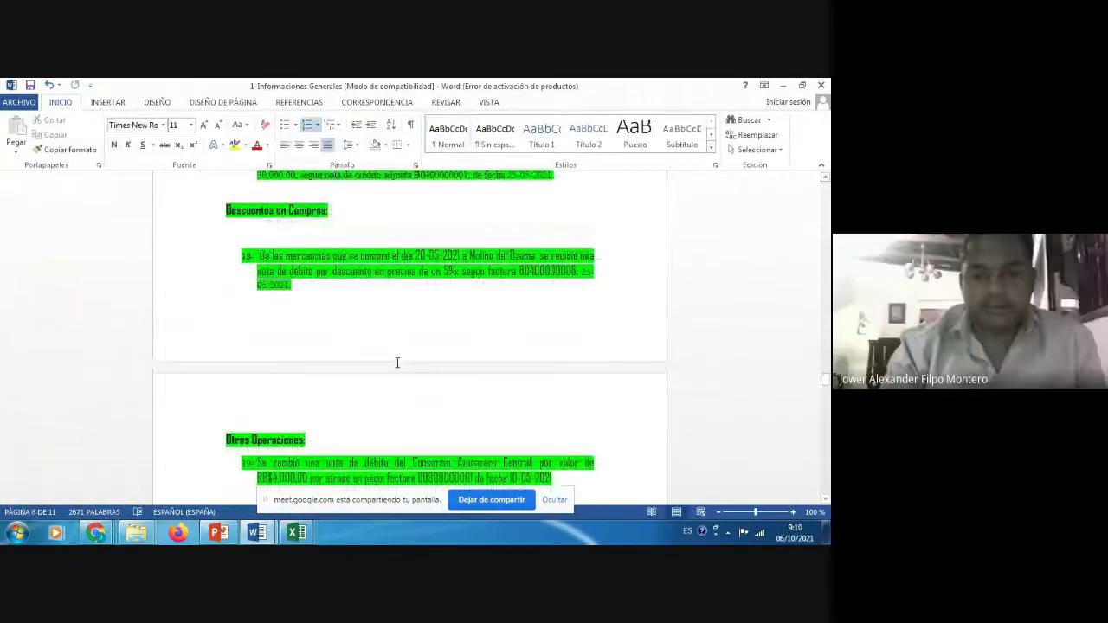
pyautogui.scroll(1, 397, 363)
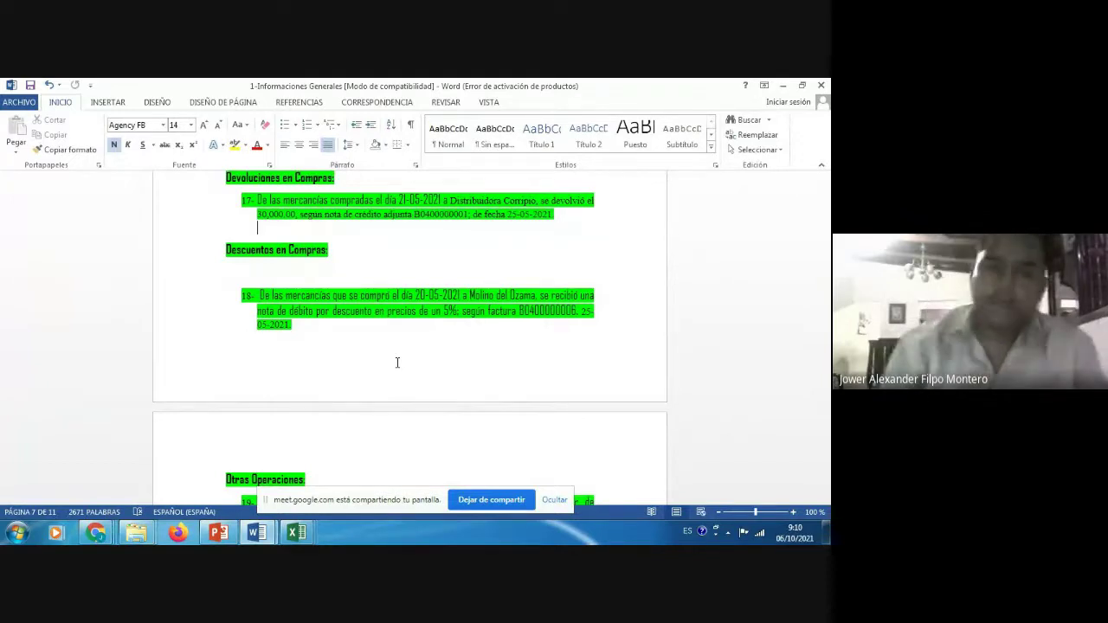
pyautogui.click(397, 362)
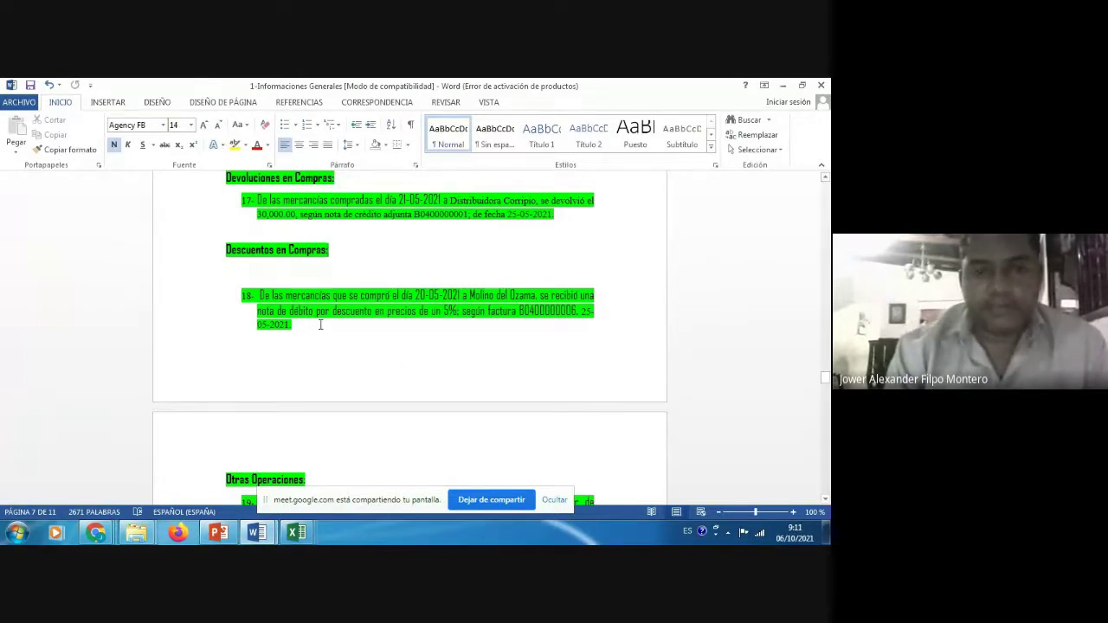
pyautogui.press('Up')
pyautogui.press('Up')
pyautogui.press('Up')
pyautogui.press('Up')
pyautogui.press('Up')
pyautogui.press('Up')
pyautogui.press('Up')
pyautogui.press('Up')
pyautogui.press('Up')
pyautogui.press('Up')
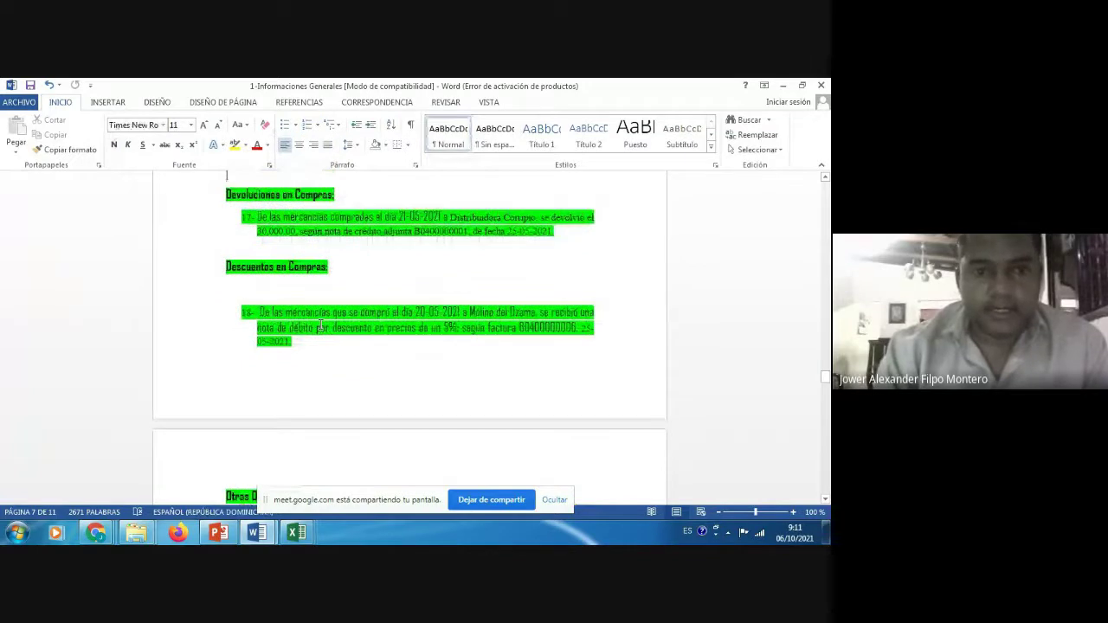
pyautogui.scroll(1, 320, 325)
pyautogui.click(320, 325)
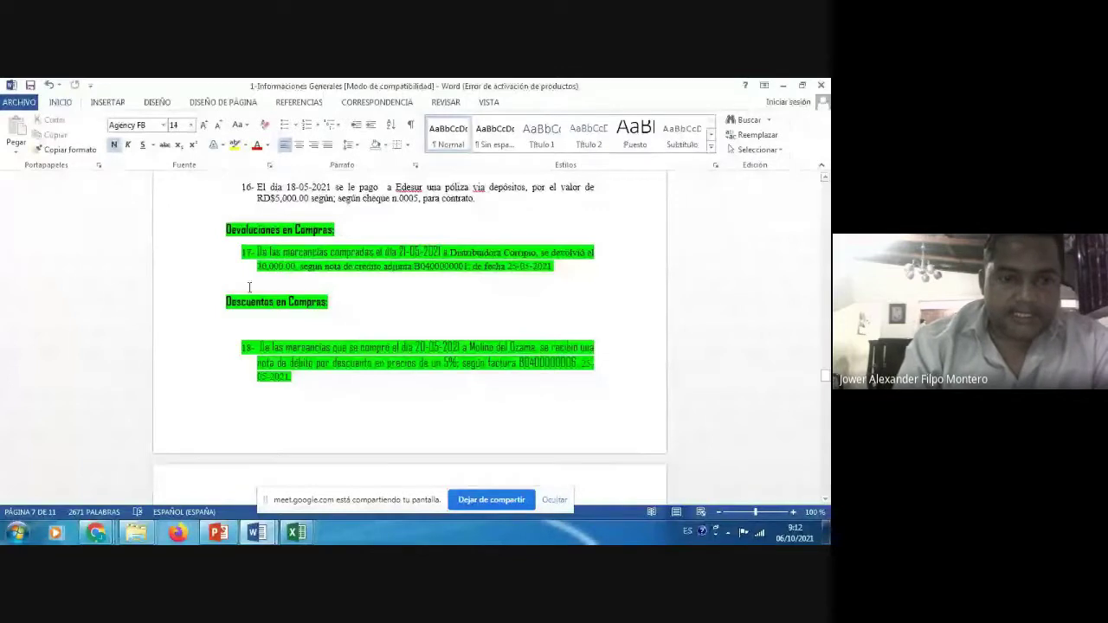
# - Switch to WhatsApp Web and send the message FILM CONSULTORES Y ASESORES to the Laborotario de Contabilid group
pyautogui.moveTo(94, 535)
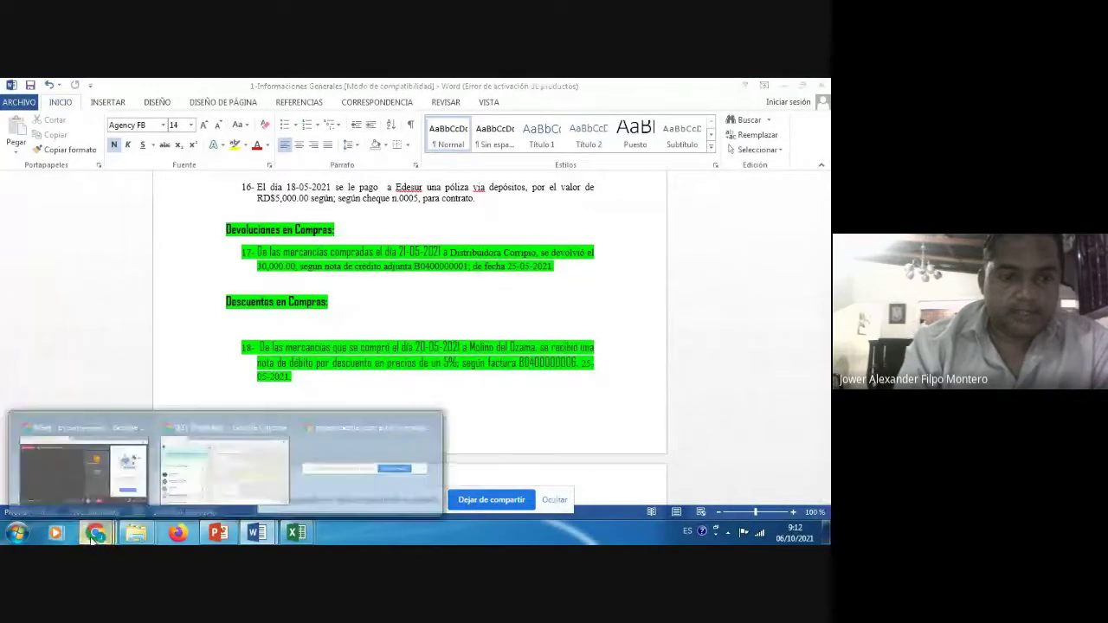
pyautogui.click(219, 460)
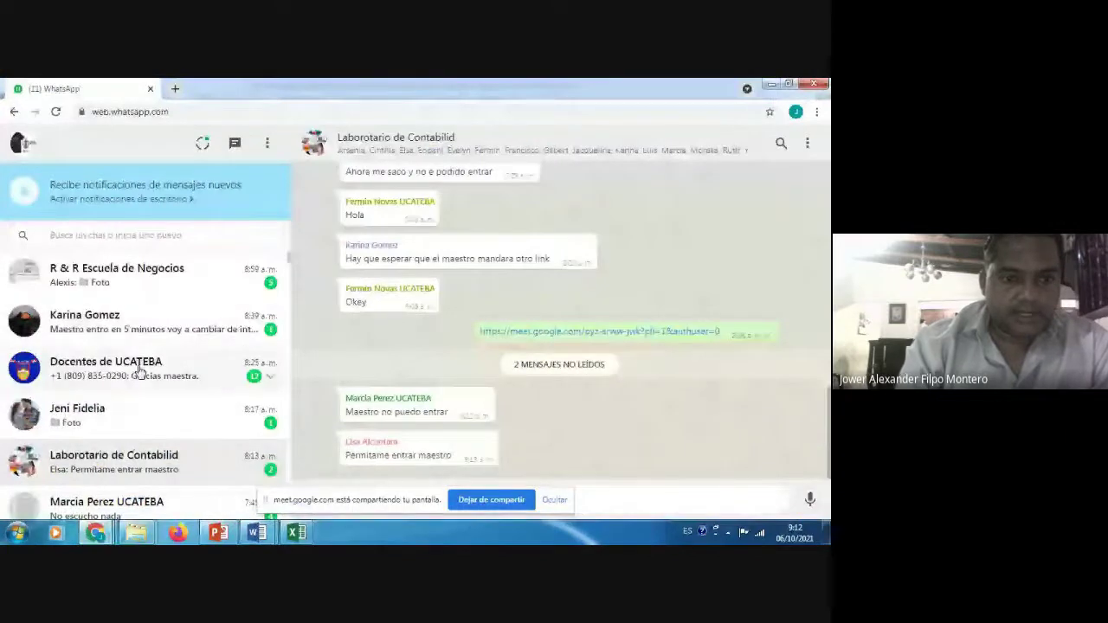
pyautogui.click(107, 465)
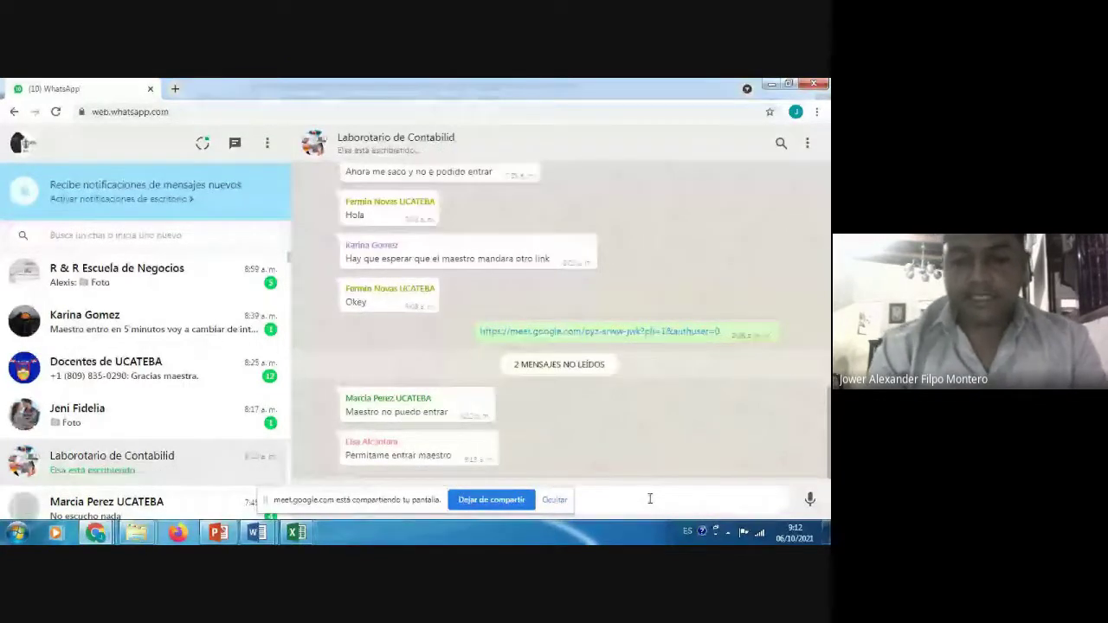
pyautogui.write('E')
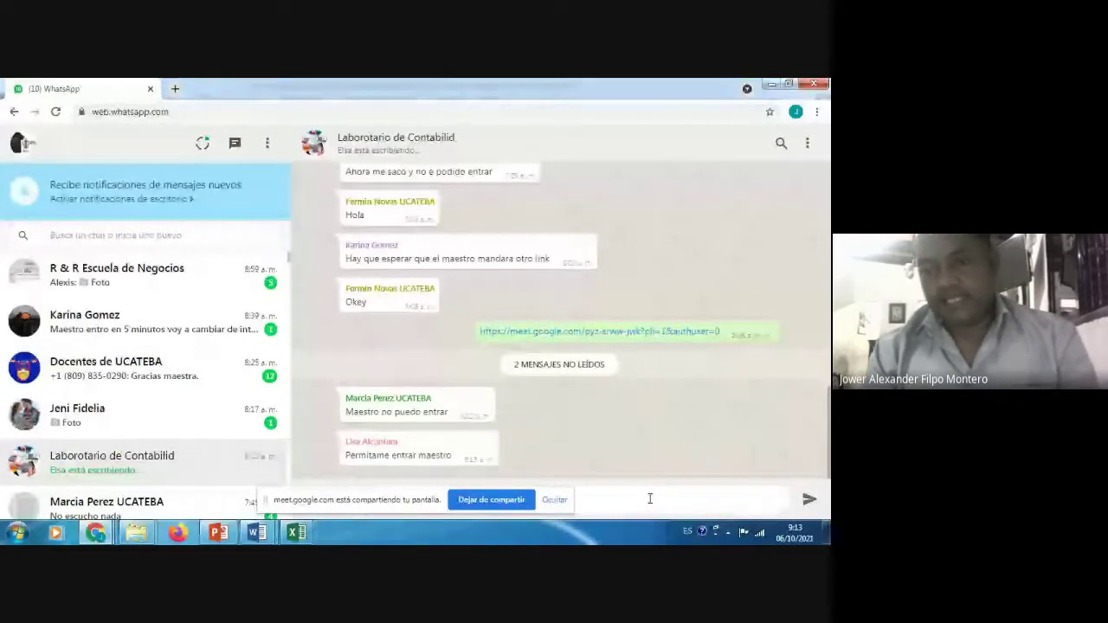
pyautogui.press('Return')
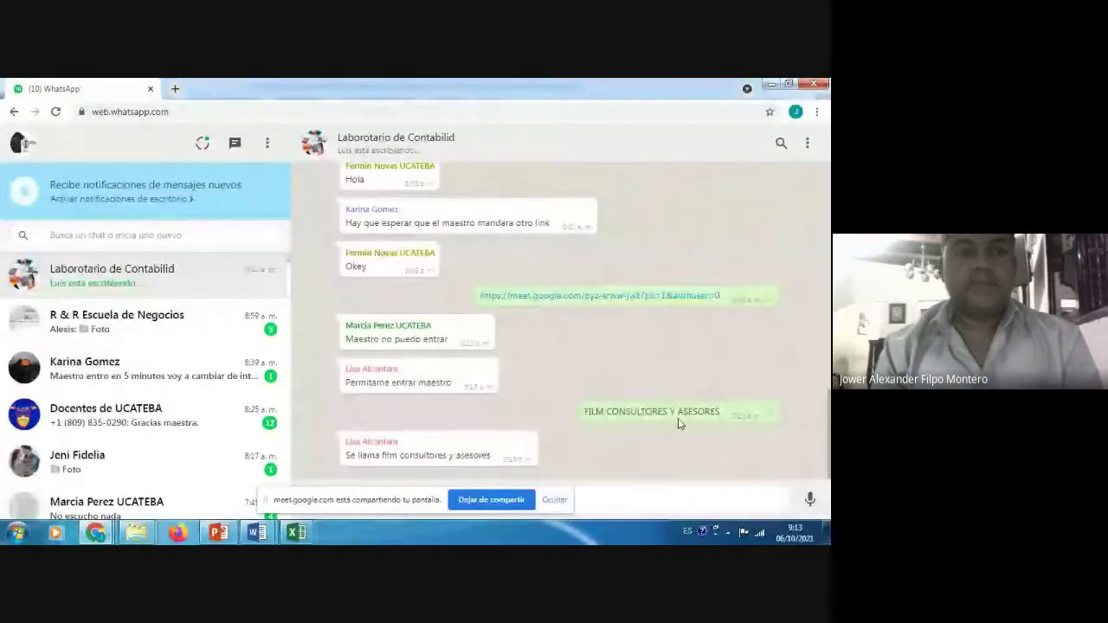
# - Switch back to the 1-Informaciones Generales document and review the Devoluciones en Compras heading and item 17 on the Distribuidora Corripio return
pyautogui.hotkey('alt', 'Tab')
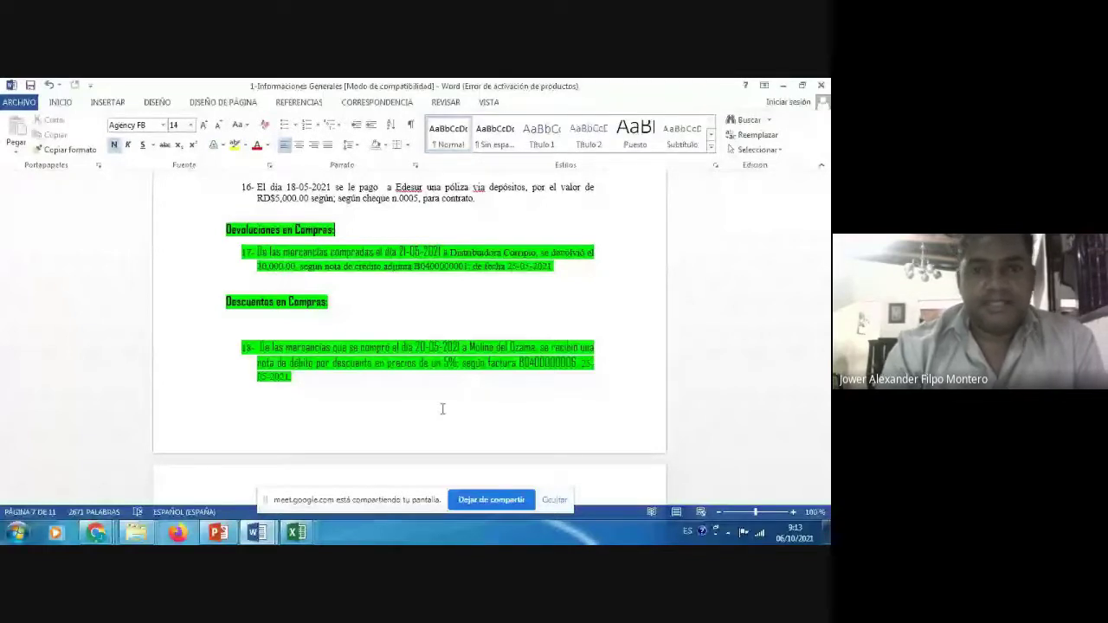
pyautogui.click(232, 273)
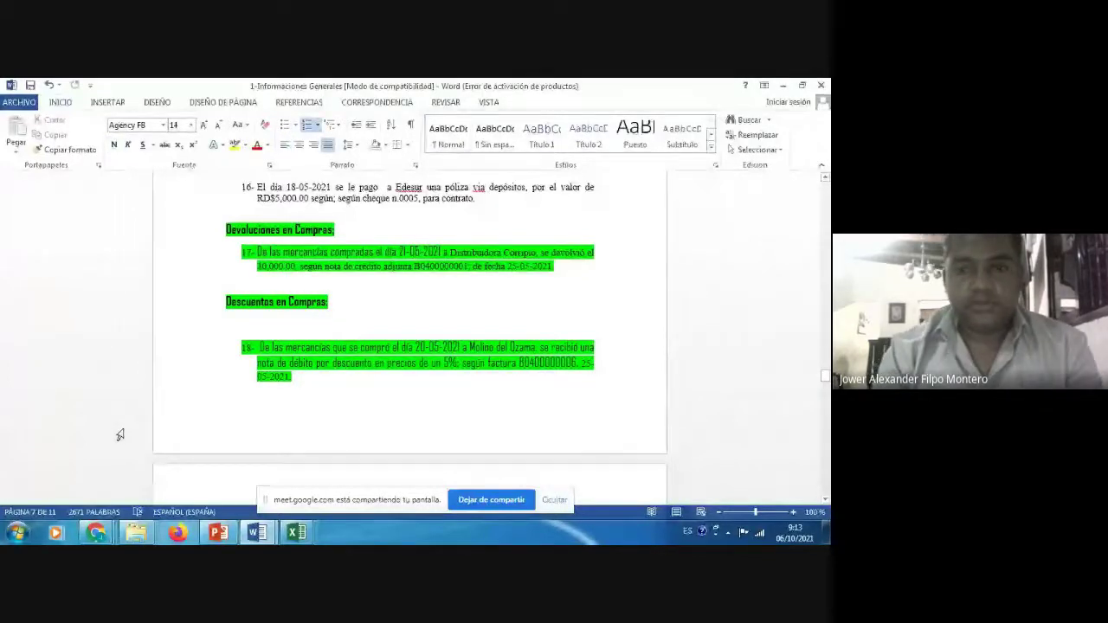
pyautogui.hotkey('ctrl', 'shift', 'Up')
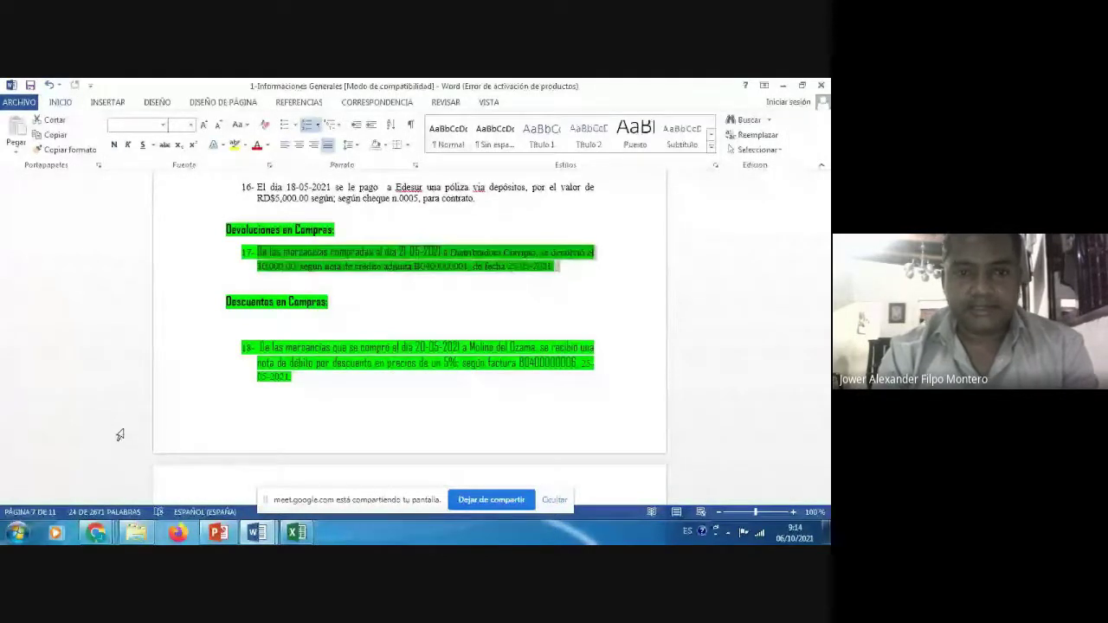
pyautogui.press('Left')
pyautogui.hotkey('ctrl', 'shift', 'Down')
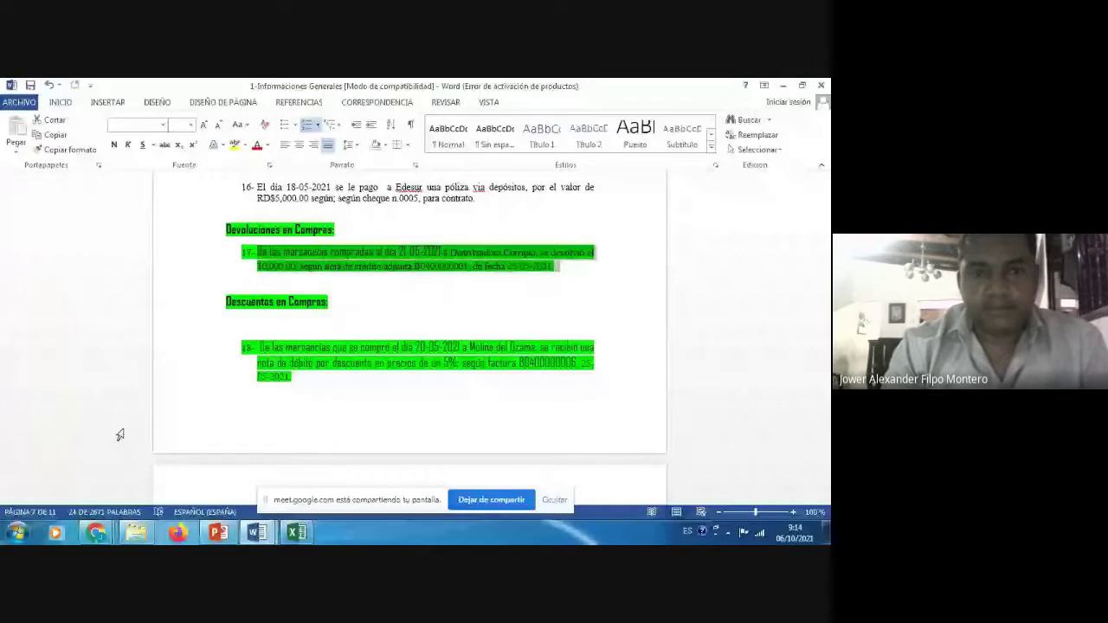
pyautogui.press('Left')
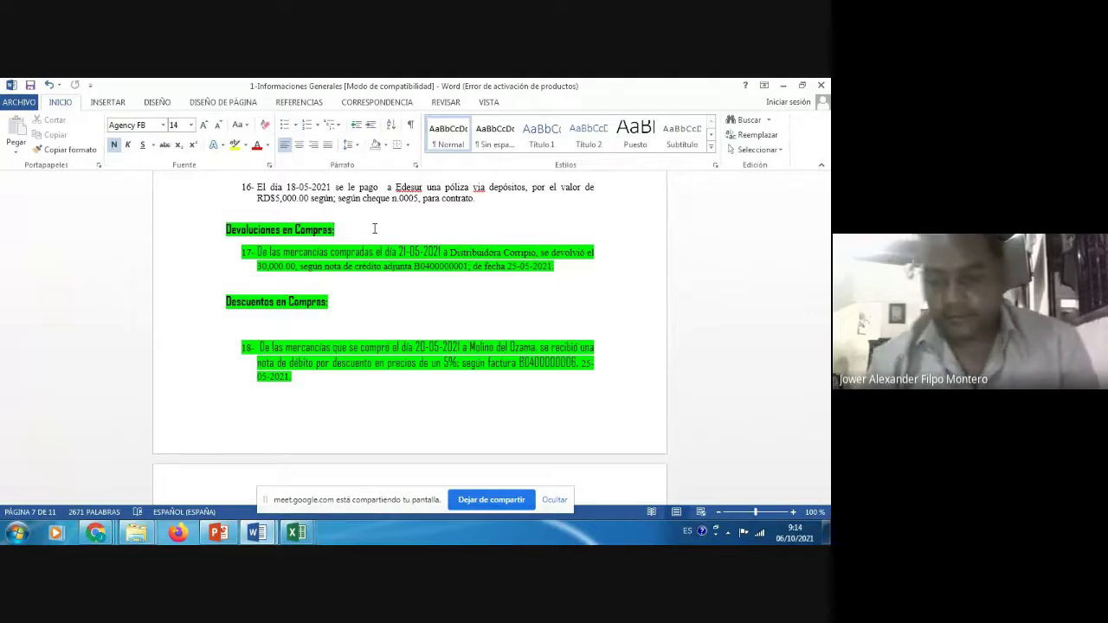
pyautogui.tripleClick(375, 229)
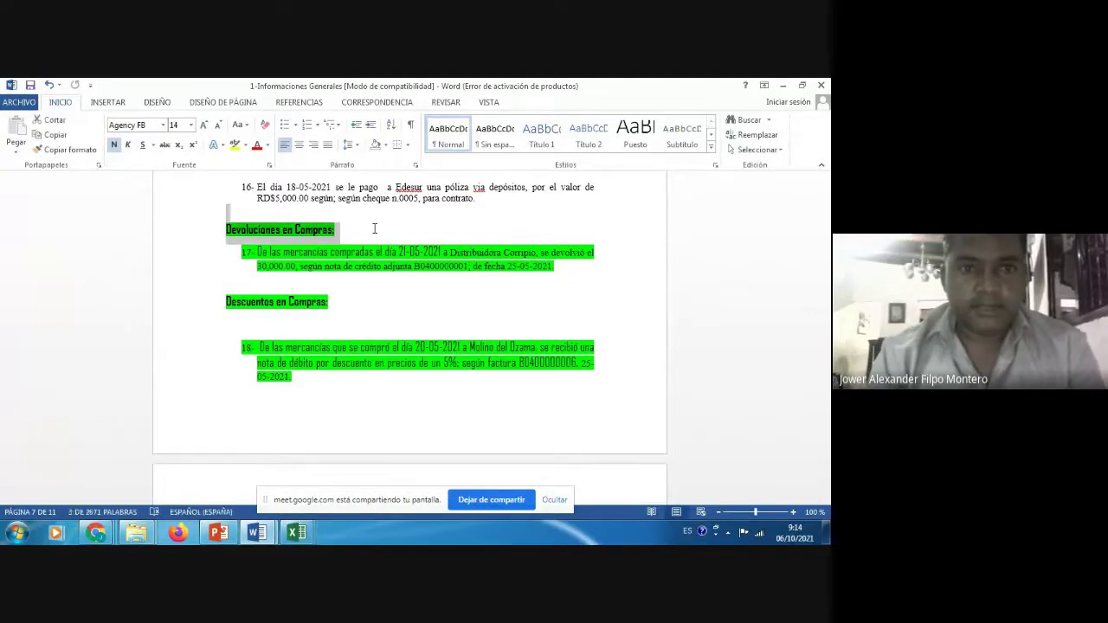
pyautogui.click(374, 229)
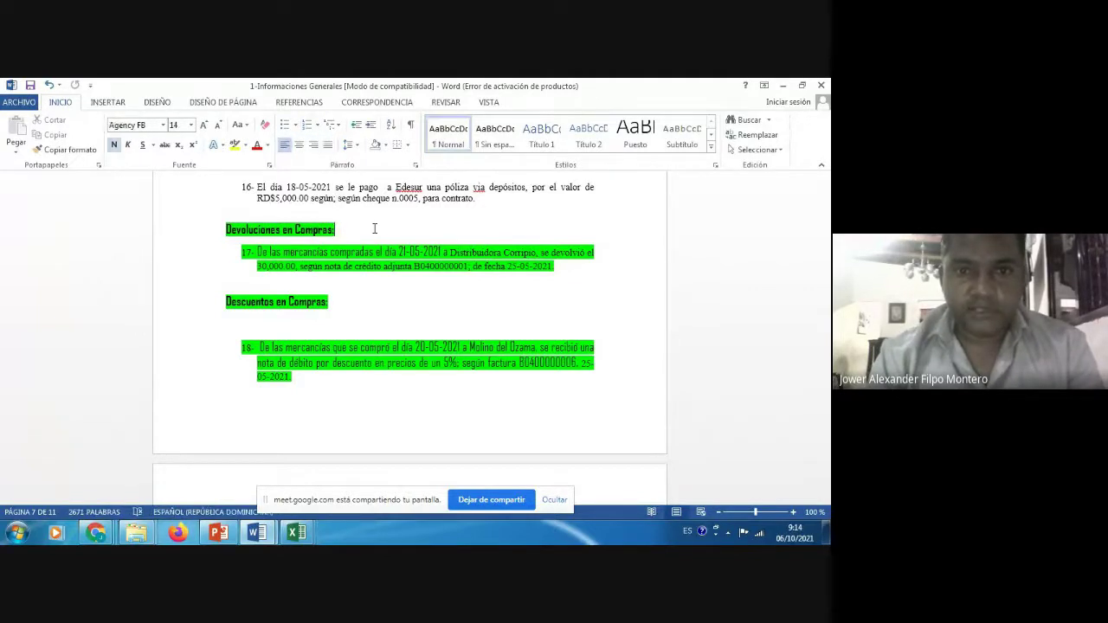
pyautogui.tripleClick(375, 229)
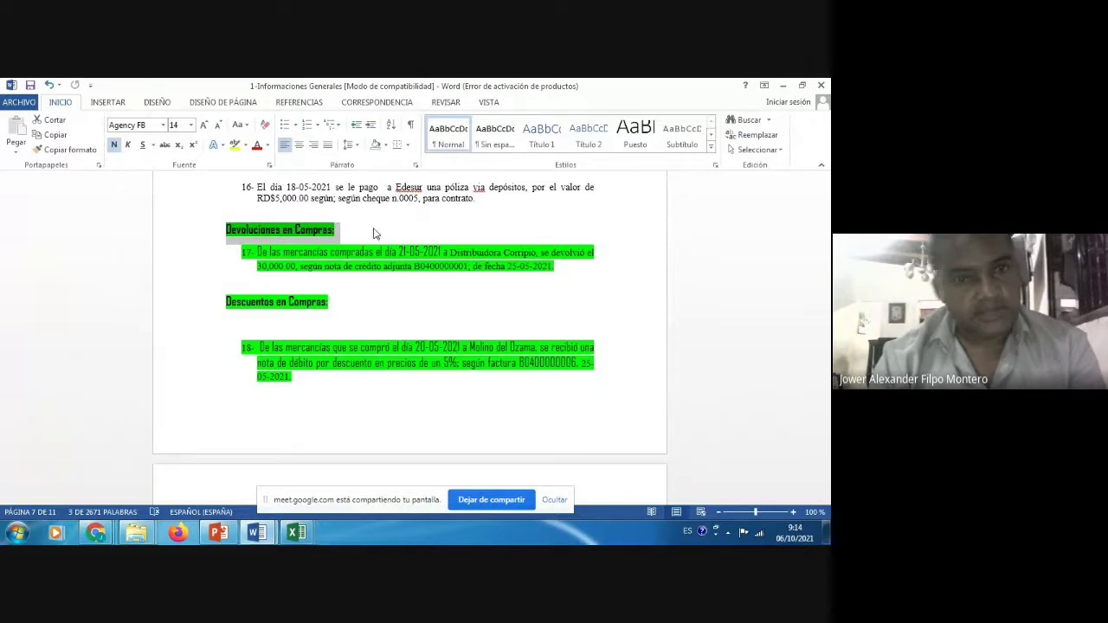
pyautogui.hotkey('ctrl', 's')
pyautogui.click(375, 233)
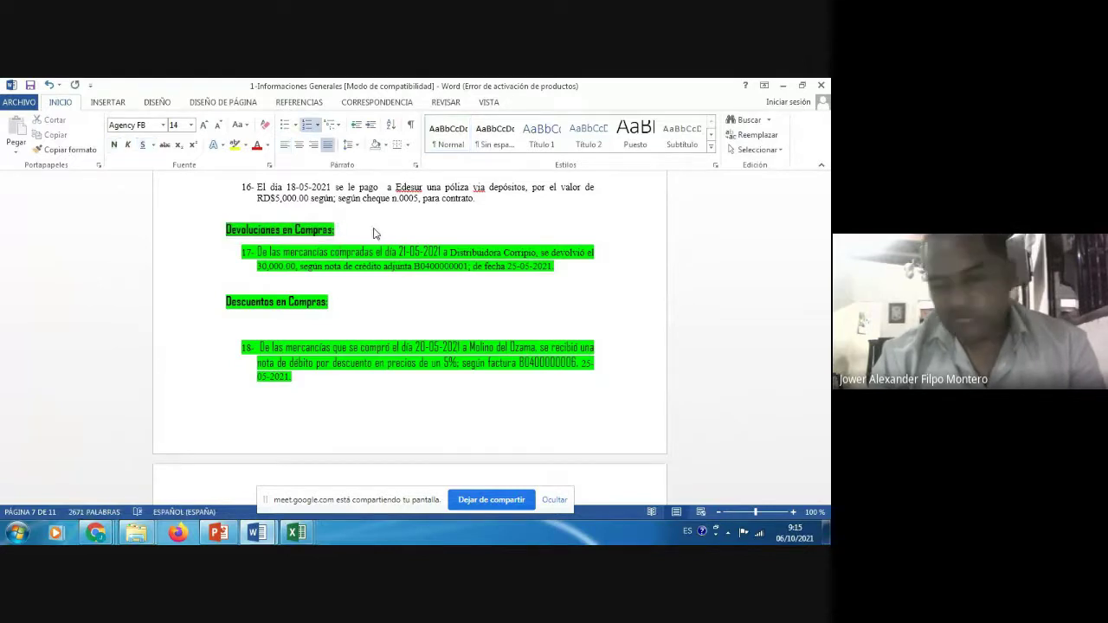
pyautogui.press('Return')
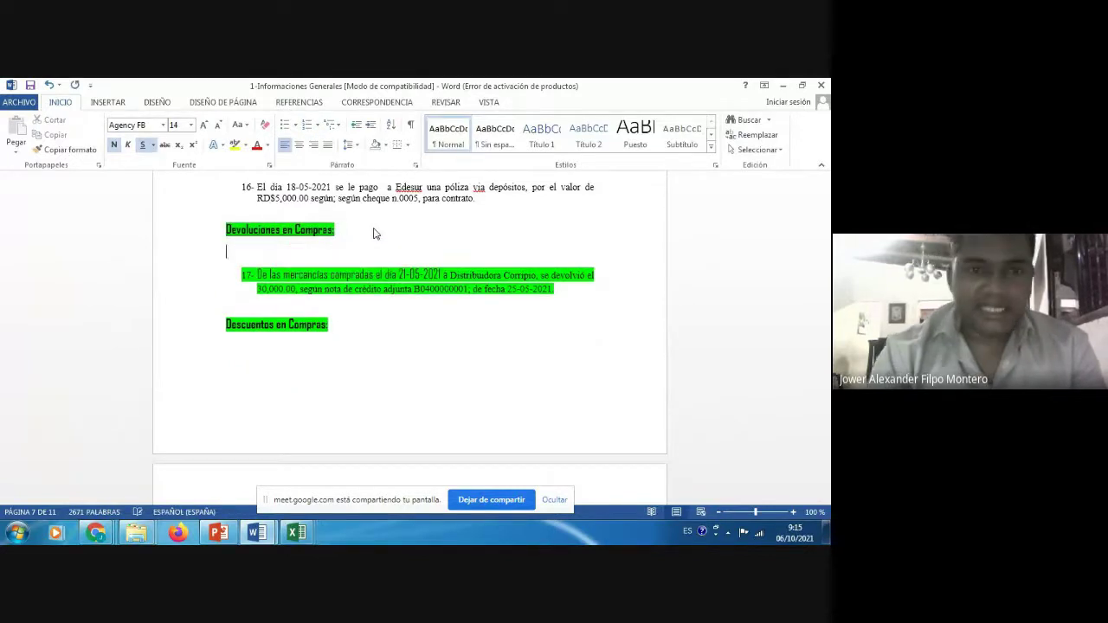
pyautogui.press('BackSpace')
pyautogui.press('Return')
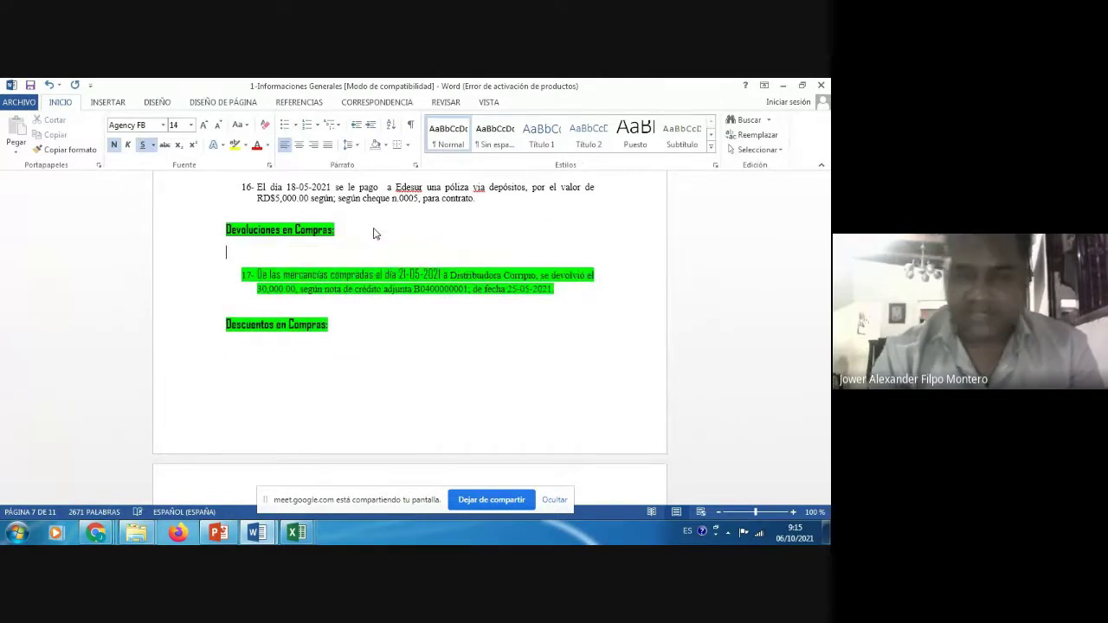
pyautogui.hotkey('ctrl', 'z')
pyautogui.hotkey('ctrl', 'z')
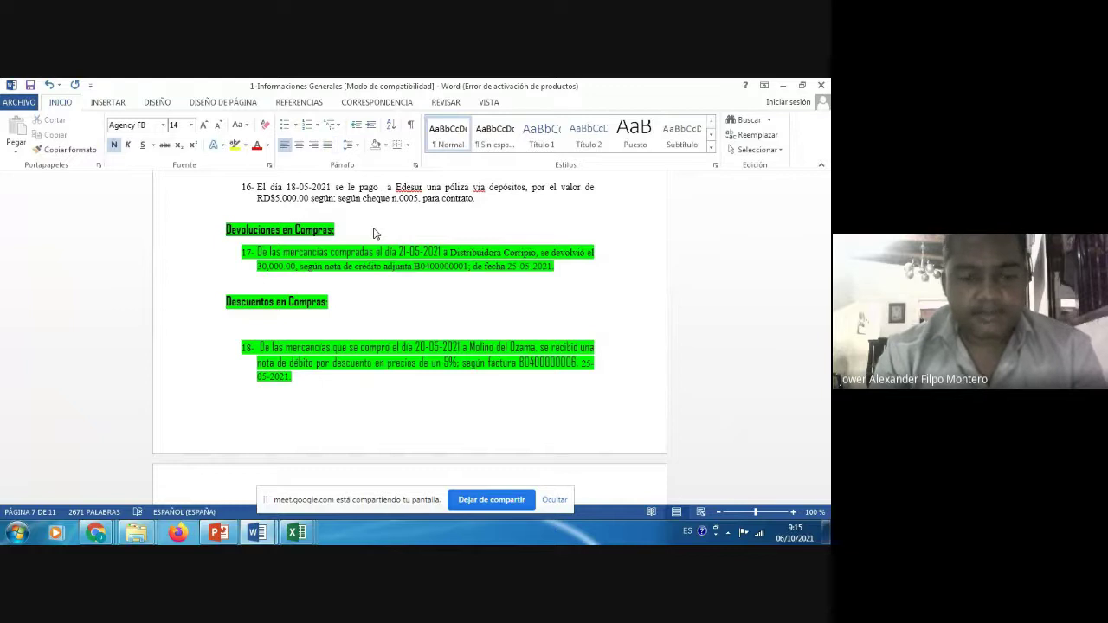
# - Review the Descuentos en Compras heading and item 18 on the 5% price discount from Molino del Ozama
pyautogui.hotkey('shift', 'Down')
pyautogui.hotkey('shift', 'Down')
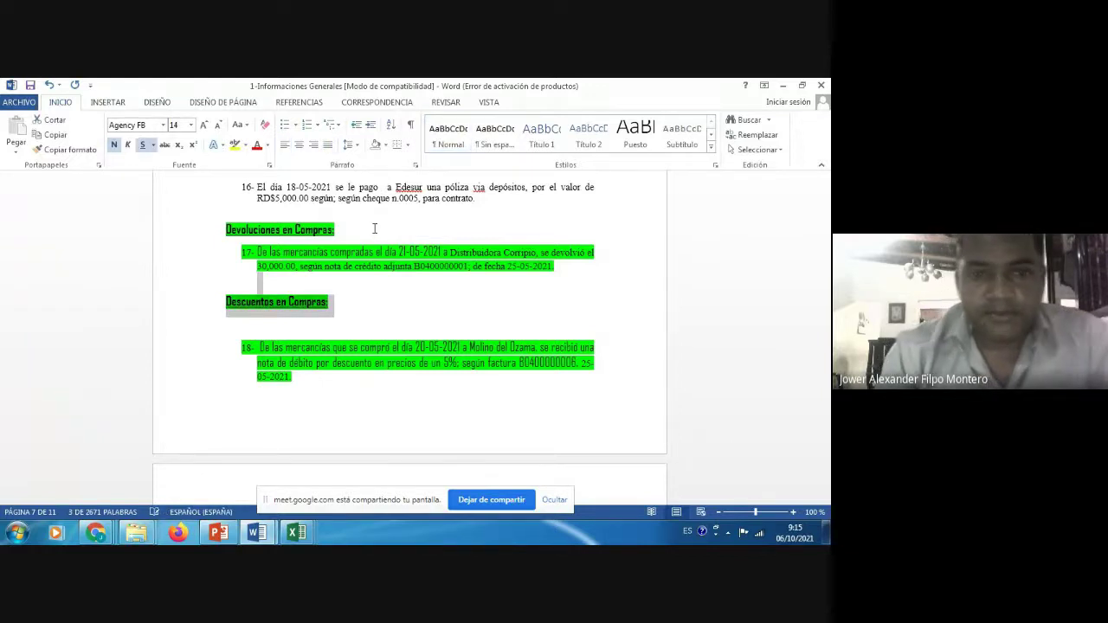
pyautogui.press('Right')
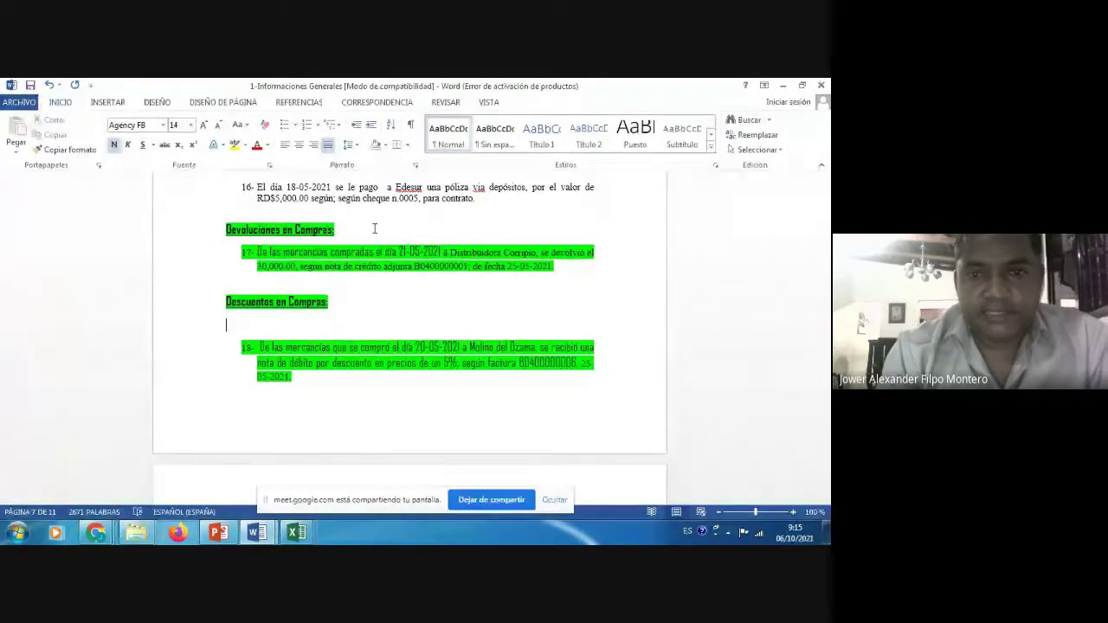
pyautogui.press('Down')
pyautogui.press('Down')
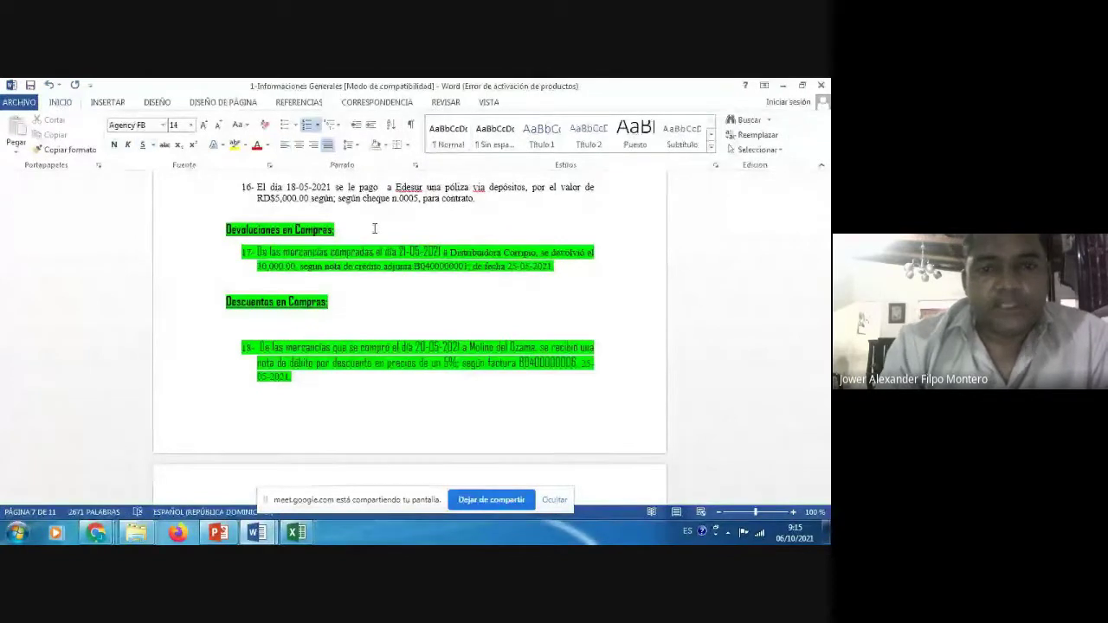
pyautogui.press('Down')
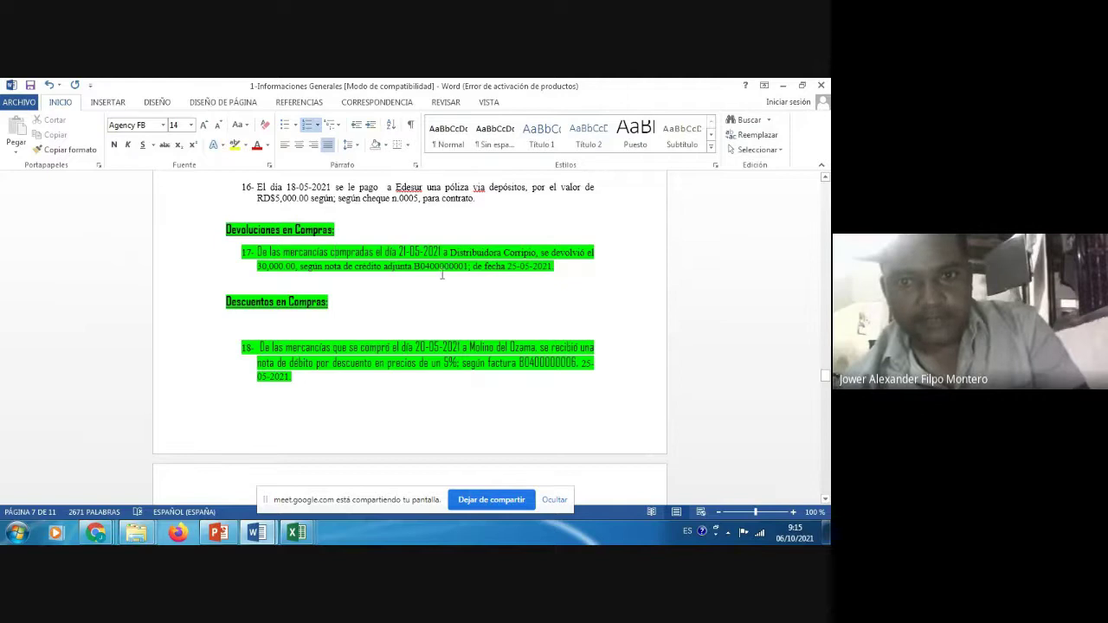
# - Highlight the B04 prefix of the credit note number in item 17 to point out the document type
pyautogui.click(416, 268)
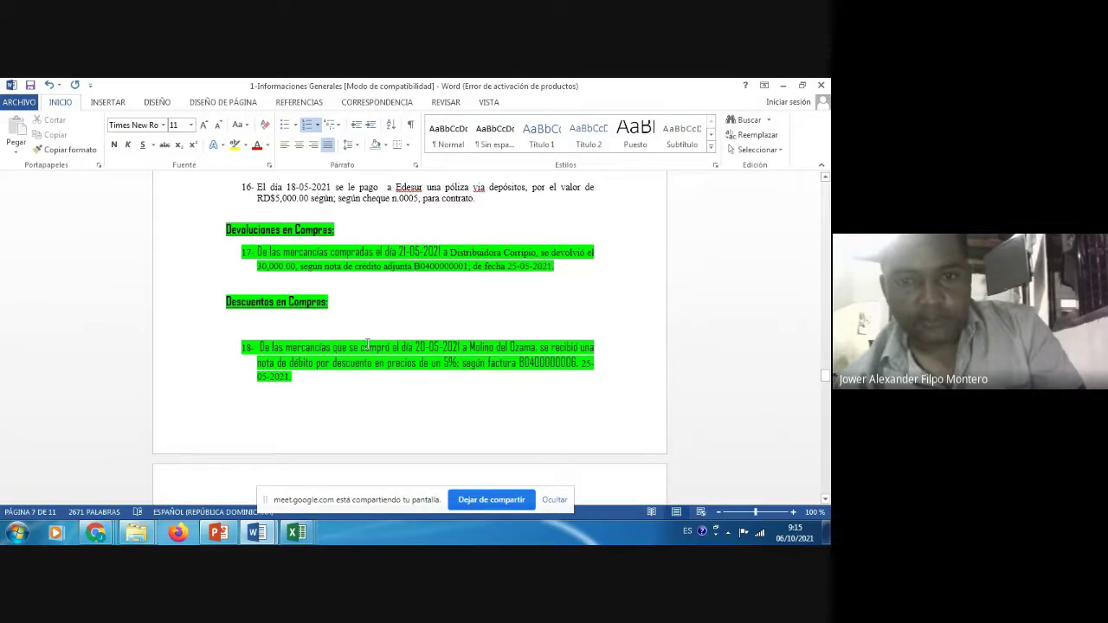
pyautogui.hotkey('shift', 'Right')
pyautogui.hotkey('shift', 'Right')
pyautogui.hotkey('shift', 'Right')
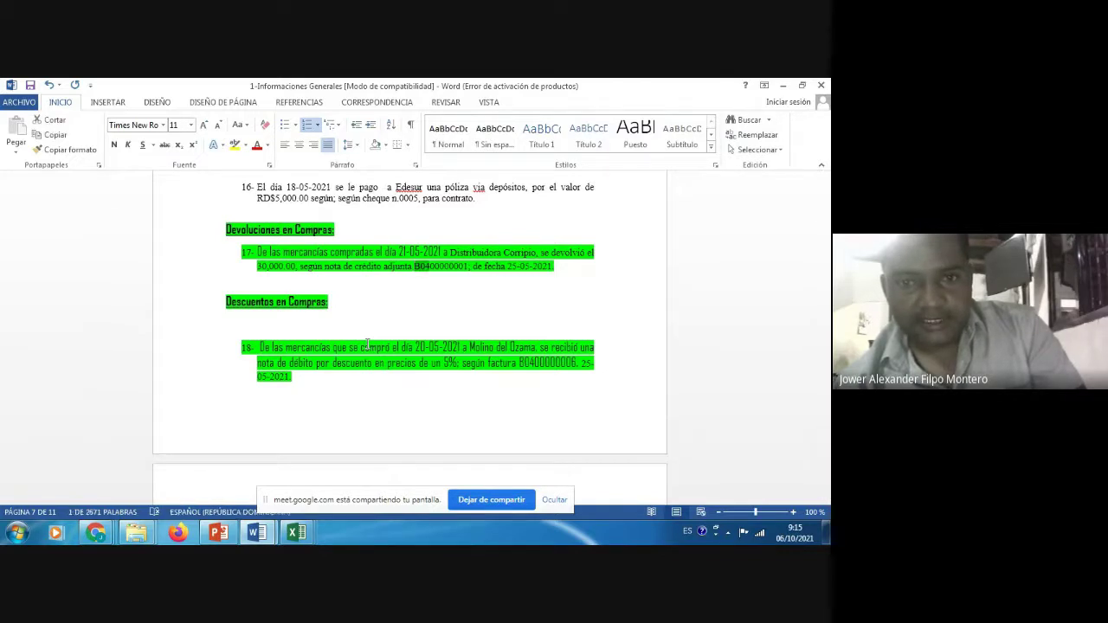
pyautogui.press('Down')
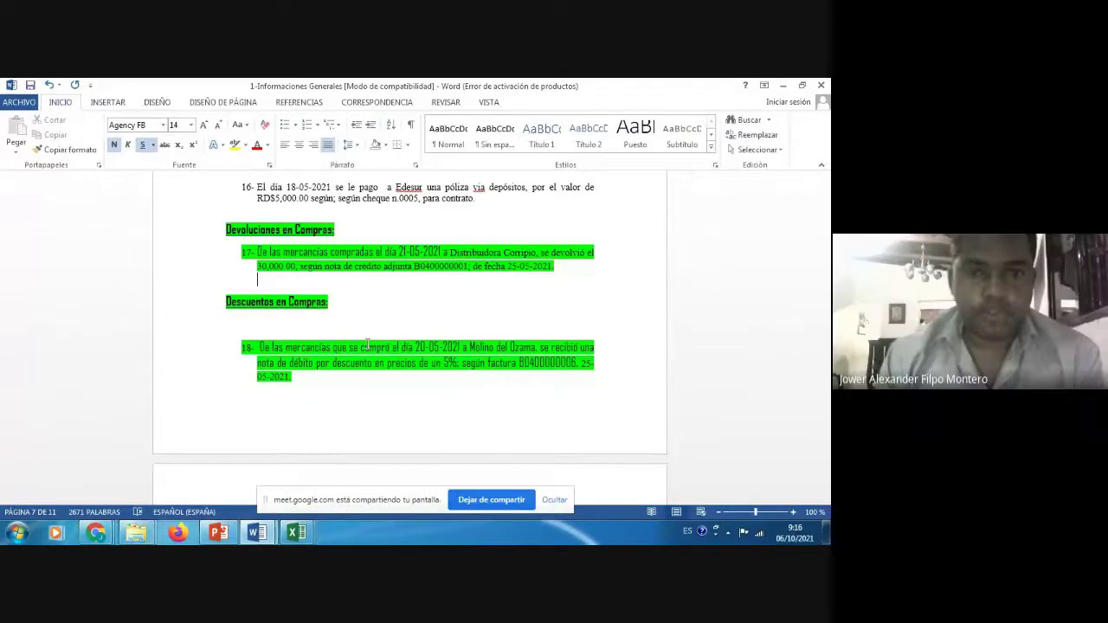
# - Reread the purchase return in item 17 from its heading and highlight the returned amount 30,000.00
pyautogui.click(252, 229)
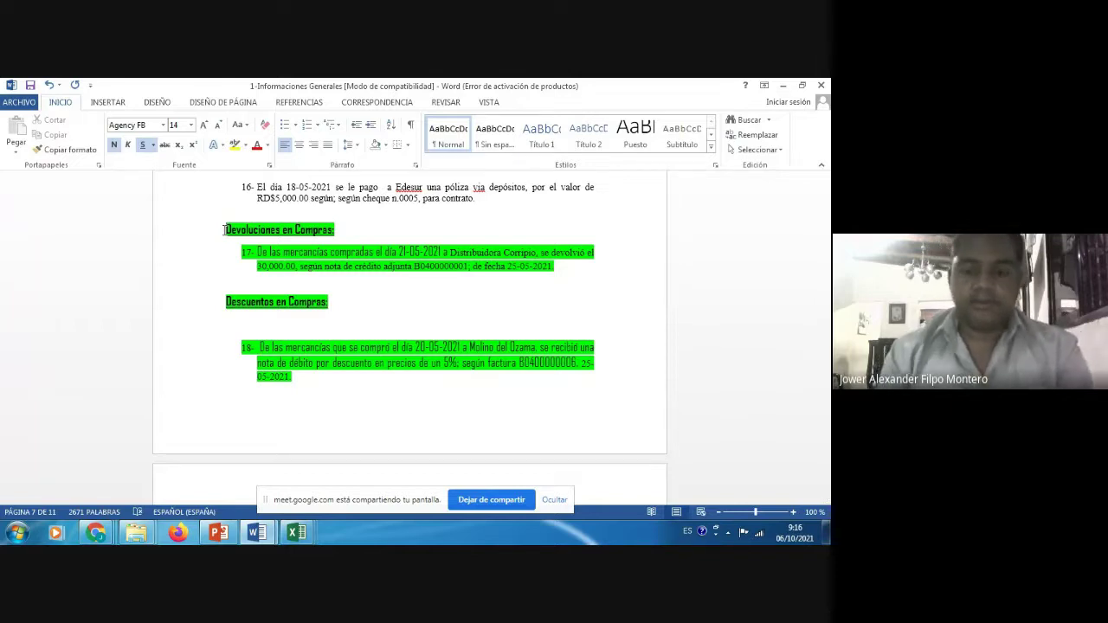
pyautogui.tripleClick(224, 230)
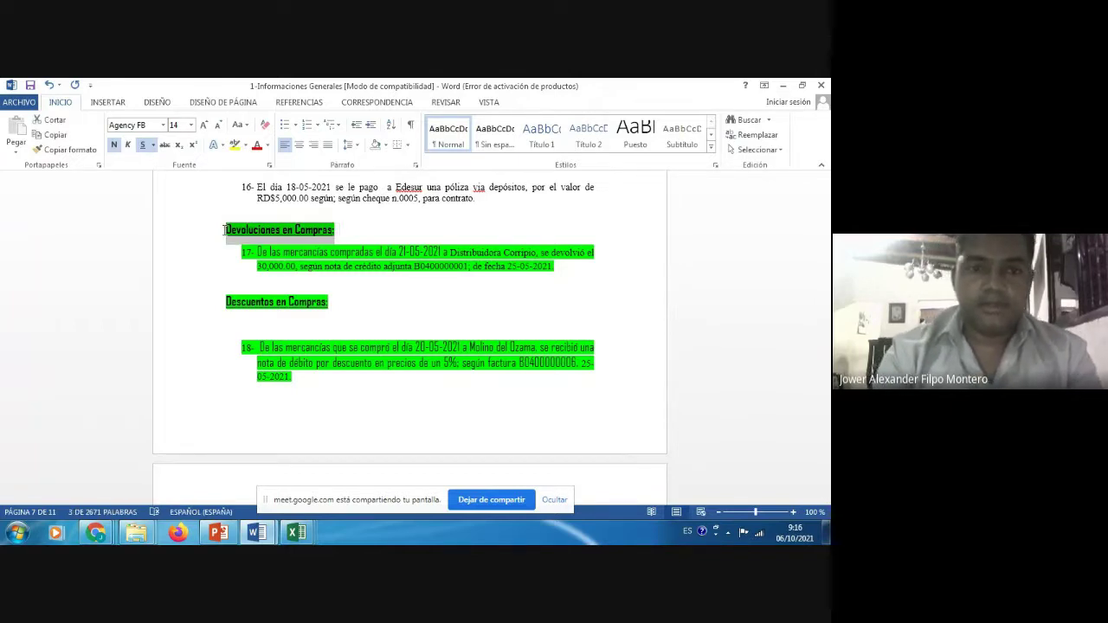
pyautogui.press('Down')
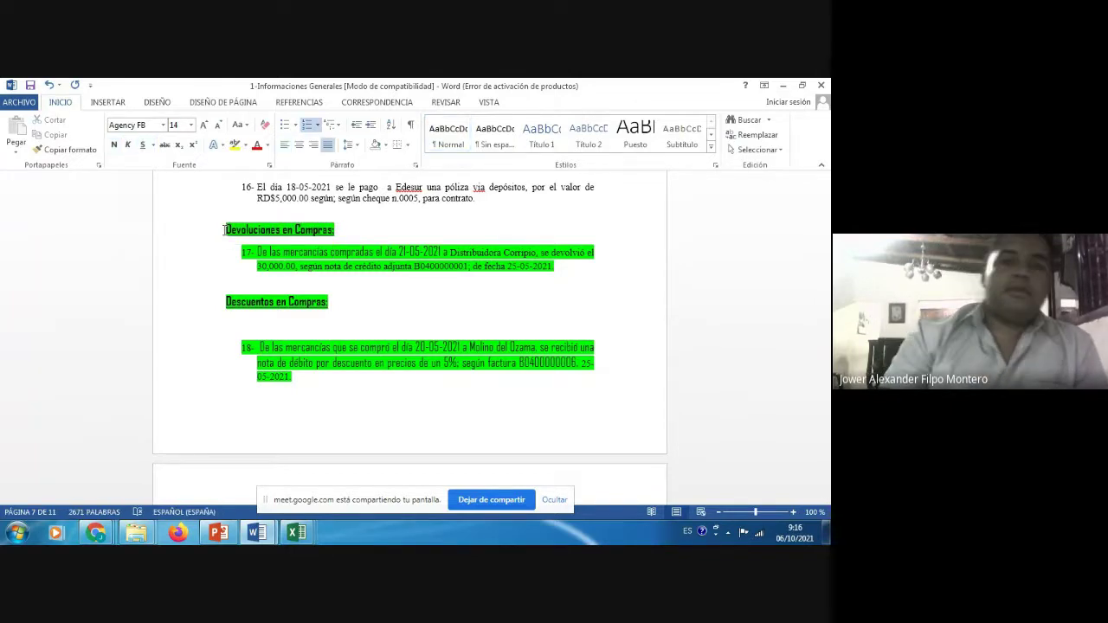
pyautogui.press('Down')
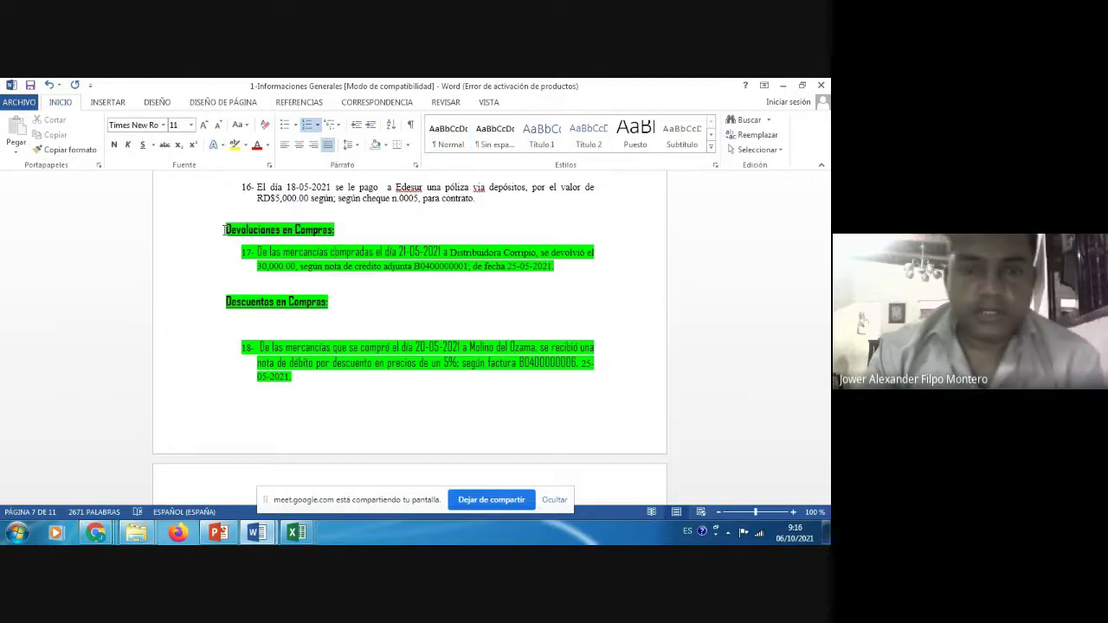
pyautogui.press('Down')
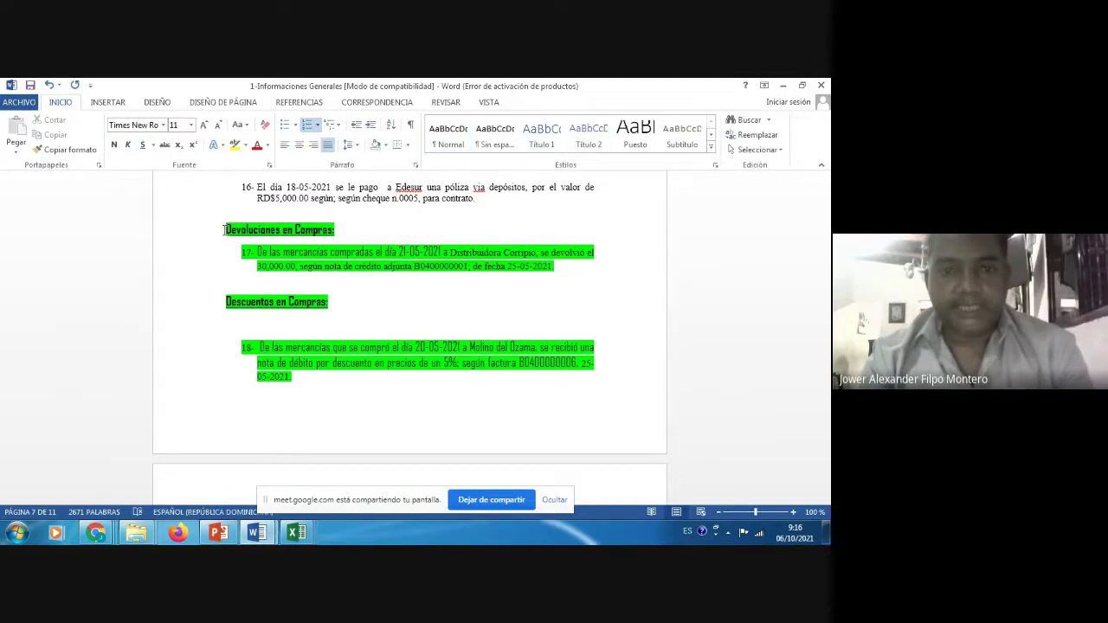
pyautogui.press('Down')
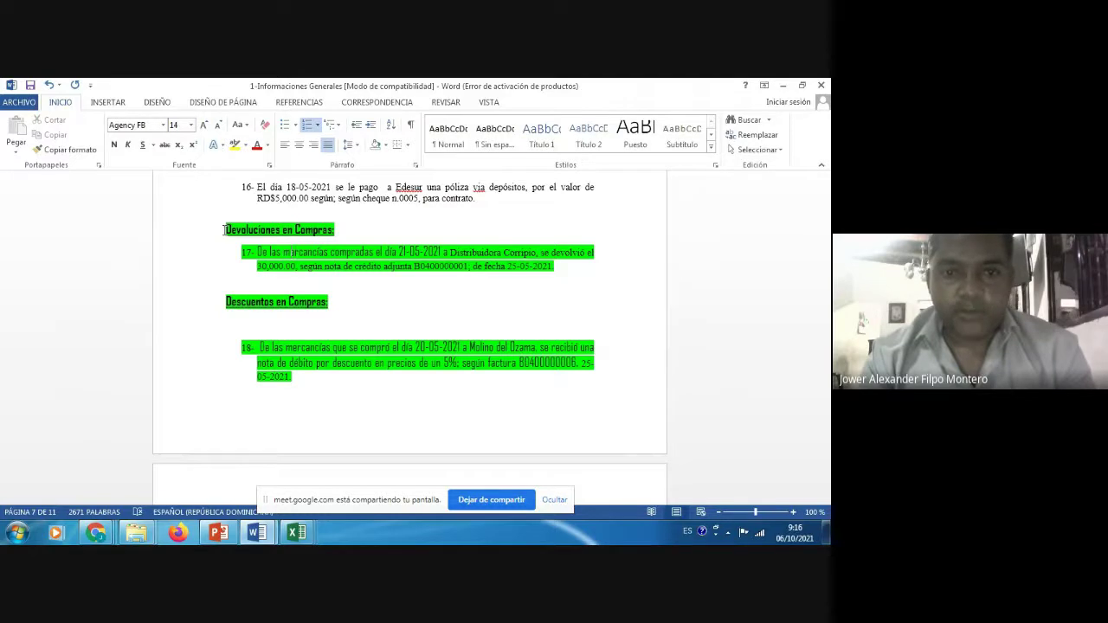
pyautogui.press('Down')
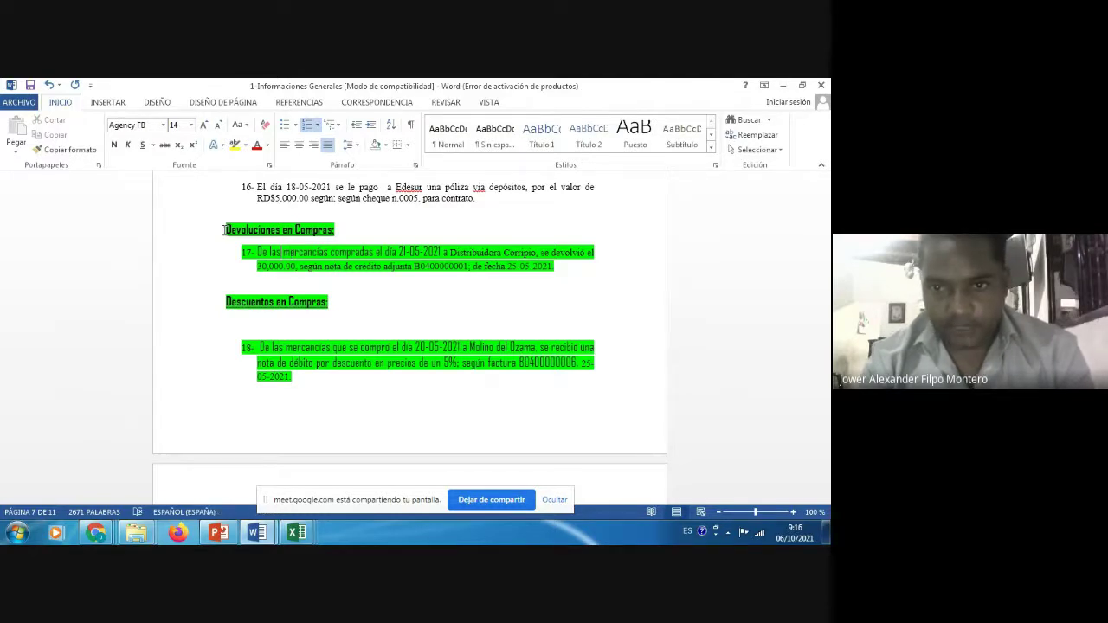
pyautogui.press('Down')
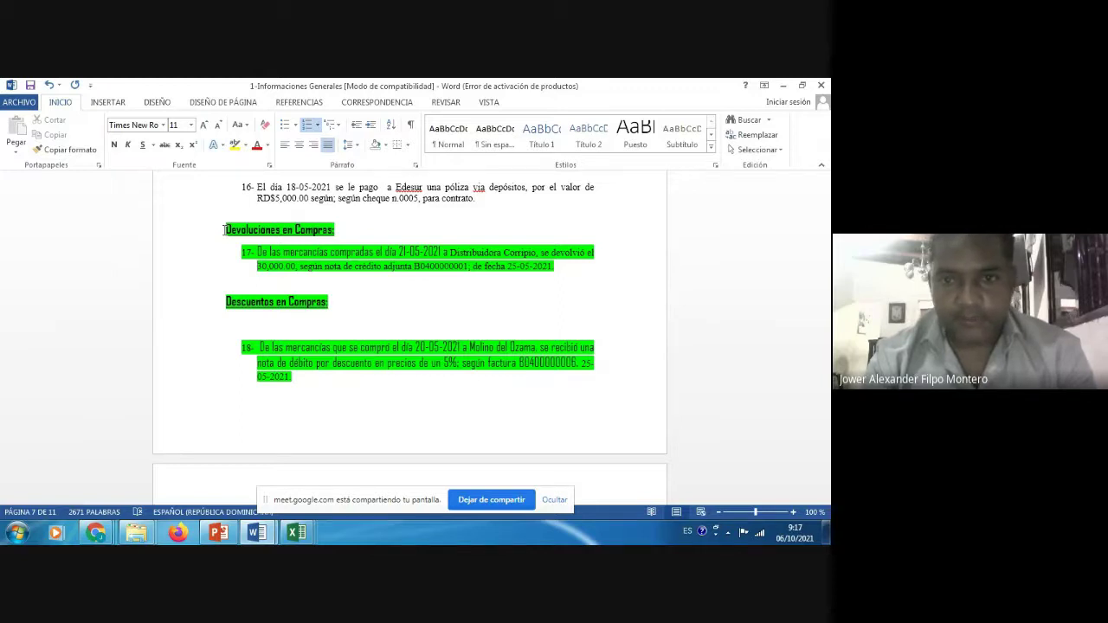
pyautogui.hotkey('shift', 'Right')
pyautogui.hotkey('shift', 'Right')
pyautogui.hotkey('shift', 'Right')
pyautogui.hotkey('shift', 'Right')
pyautogui.hotkey('shift', 'Right')
pyautogui.hotkey('shift', 'Right')
pyautogui.hotkey('shift', 'Right')
pyautogui.hotkey('shift', 'Right')
pyautogui.hotkey('shift', 'Right')
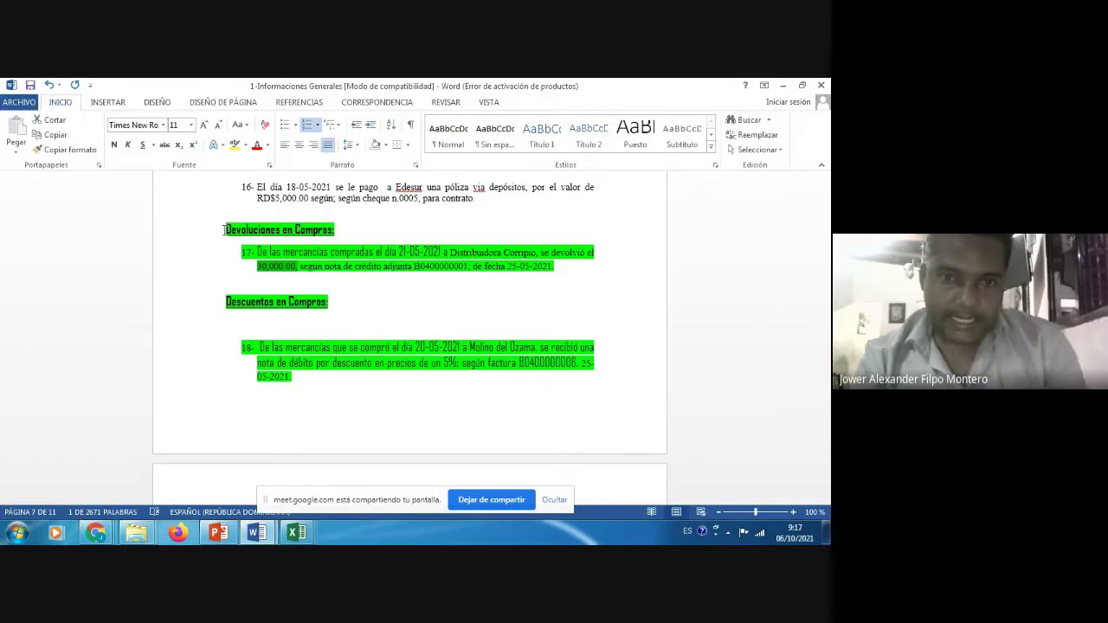
# - Go back to item 9 and examine the Distribuidora Corripio purchase of 21-05-2021, including the ESTUFAS MABE unit price in its table
pyautogui.click(224, 229)
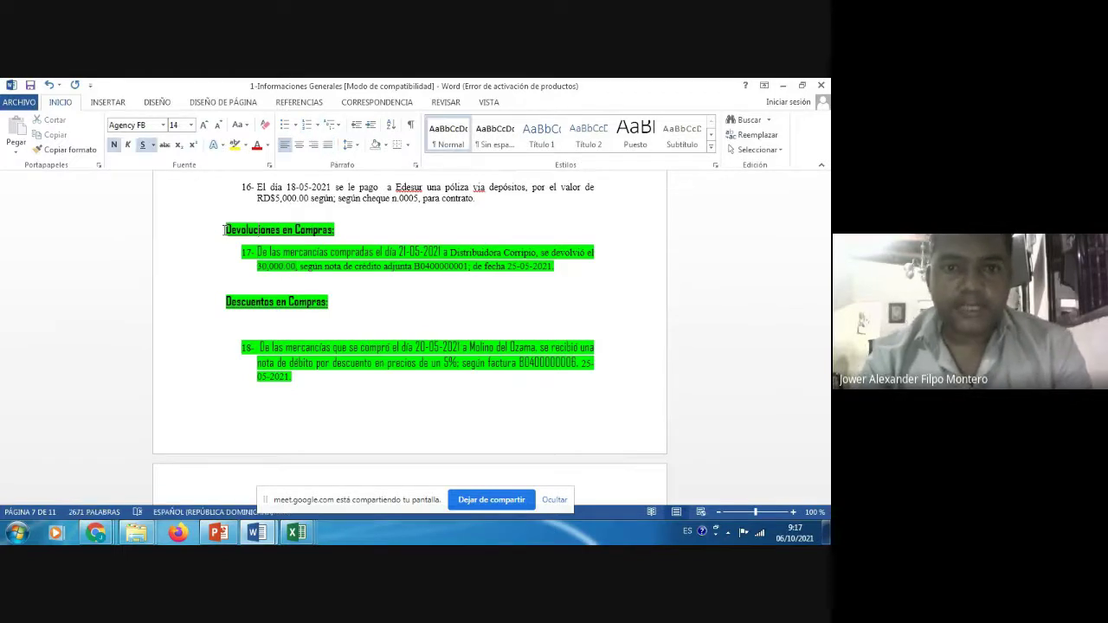
pyautogui.press('Up')
pyautogui.press('Up')
pyautogui.press('Up')
pyautogui.press('Up')
pyautogui.press('Up')
pyautogui.press('Up')
pyautogui.press('Up')
pyautogui.press('Up')
pyautogui.press('Up')
pyautogui.press('Up')
pyautogui.press('Up')
pyautogui.press('Up')
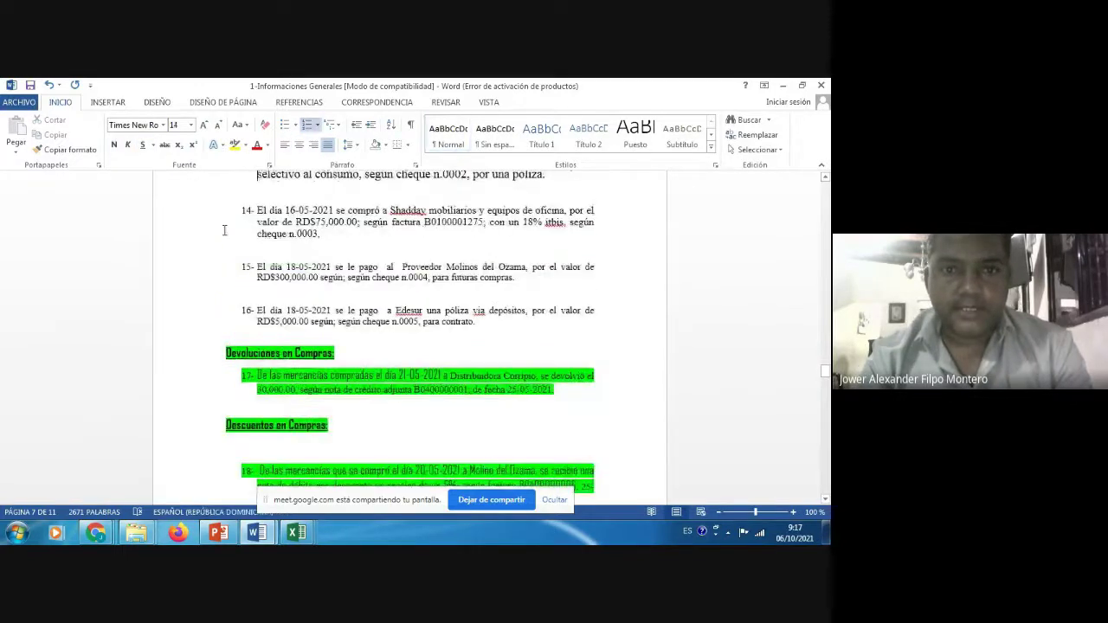
pyautogui.press('Up')
pyautogui.press('Up')
pyautogui.press('Up')
pyautogui.press('Up')
pyautogui.press('Up')
pyautogui.press('Up')
pyautogui.press('Up')
pyautogui.press('Up')
pyautogui.press('Up')
pyautogui.press('Up')
pyautogui.press('Up')
pyautogui.press('Up')
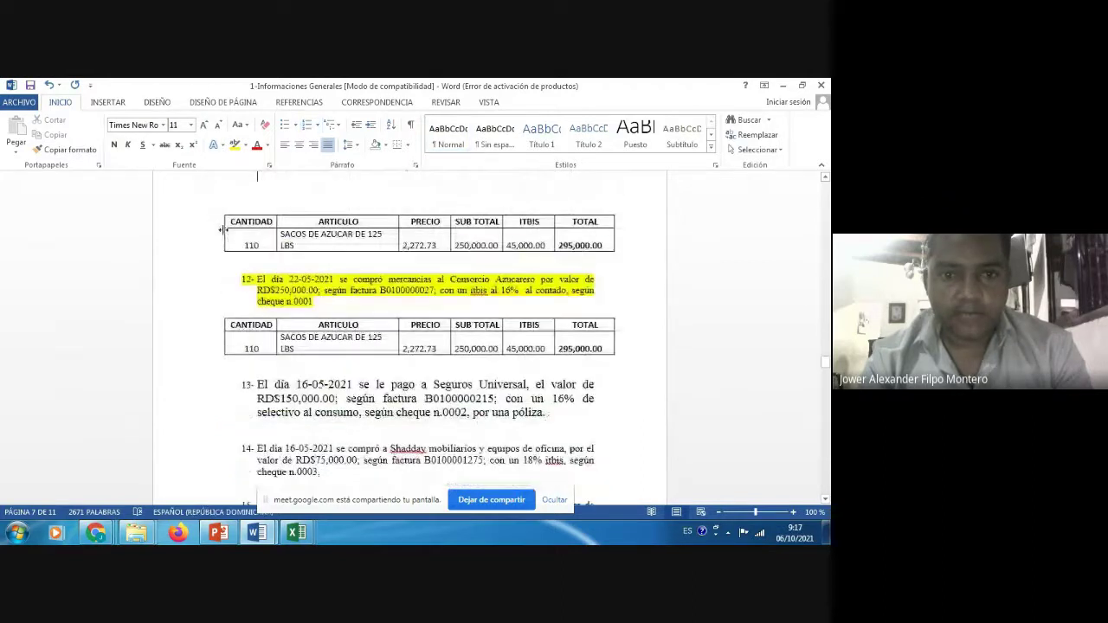
pyautogui.press('Up')
pyautogui.press('Up')
pyautogui.press('Up')
pyautogui.press('Up')
pyautogui.press('Up')
pyautogui.press('Up')
pyautogui.press('Up')
pyautogui.press('Up')
pyautogui.press('Up')
pyautogui.press('Up')
pyautogui.press('Up')
pyautogui.press('Up')
pyautogui.press('Up')
pyautogui.press('Up')
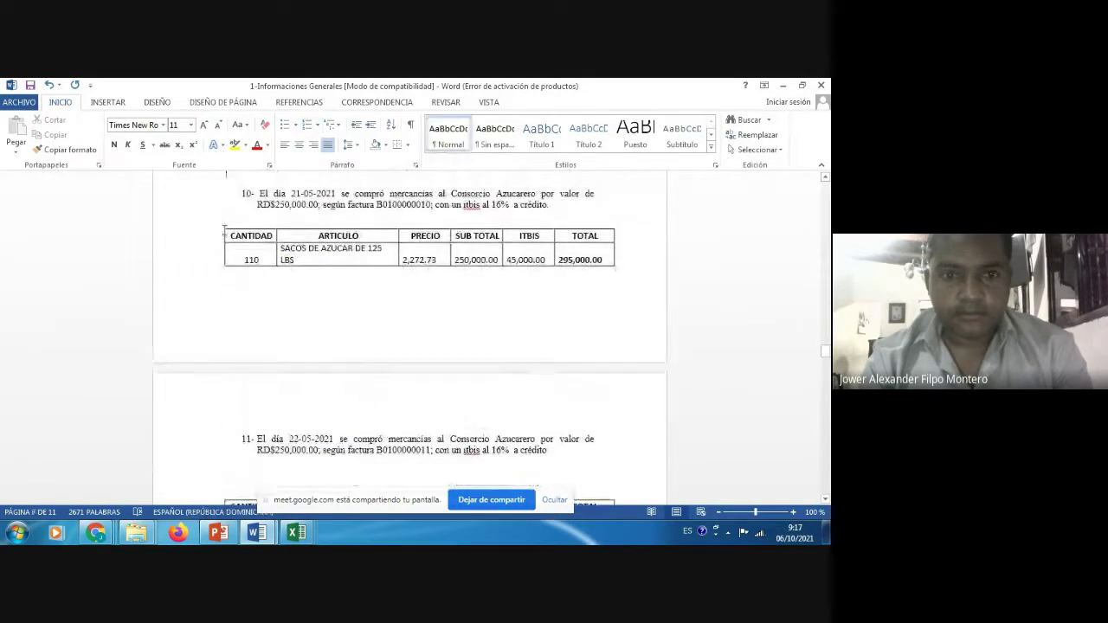
pyautogui.press('Up')
pyautogui.press('Up')
pyautogui.press('Up')
pyautogui.press('Up')
pyautogui.press('Up')
pyautogui.press('Up')
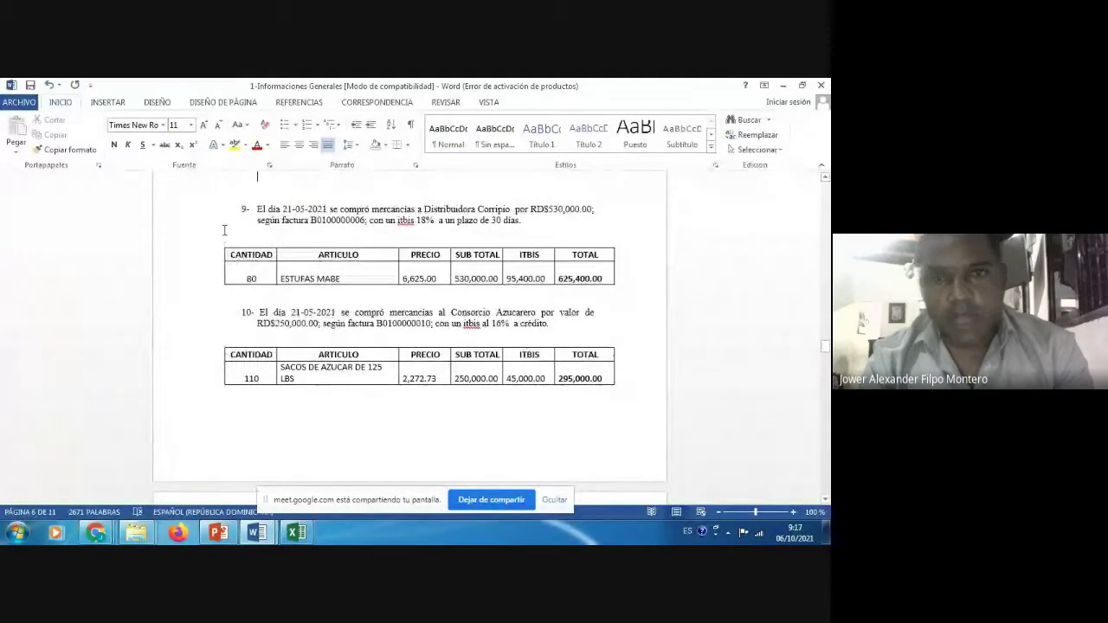
pyautogui.press('Down')
pyautogui.press('Down')
pyautogui.press('Down')
pyautogui.press('Down')
pyautogui.press('Down')
pyautogui.press('Down')
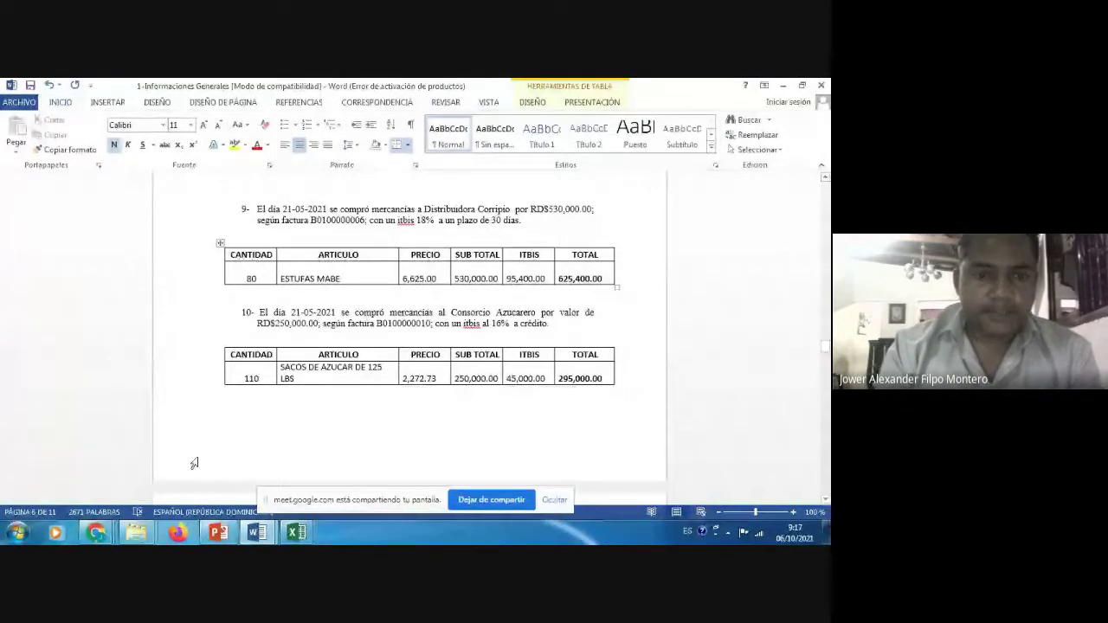
pyautogui.click(430, 278)
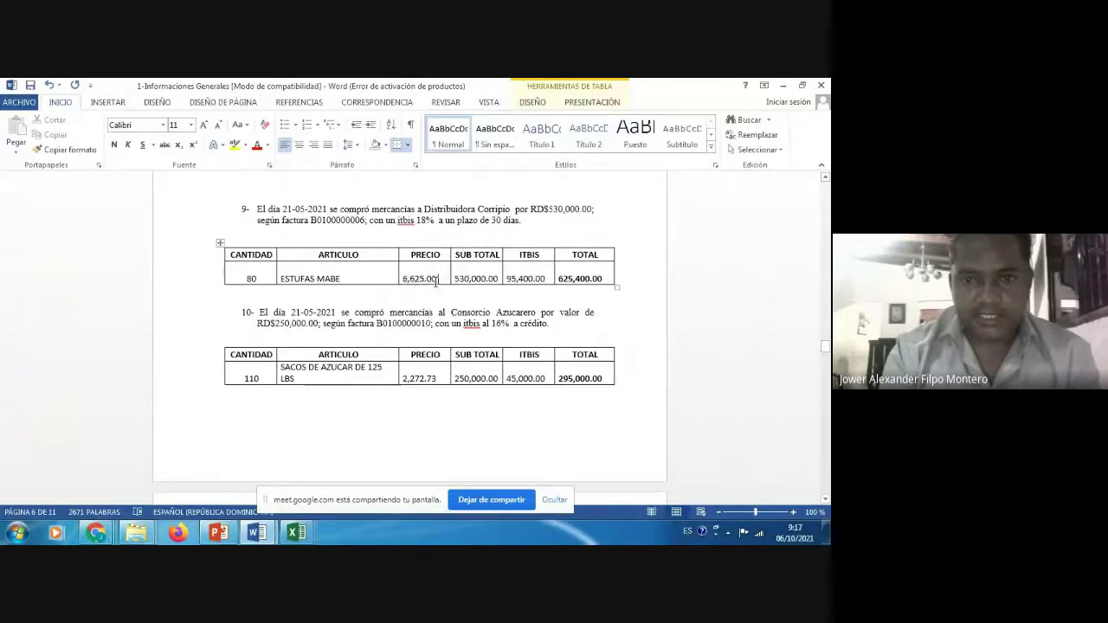
# - Switch to the 11-Diario de Desembolso workbook and enter 30000 in cell K5 with thousands-separator formatting
pyautogui.moveTo(296, 530)
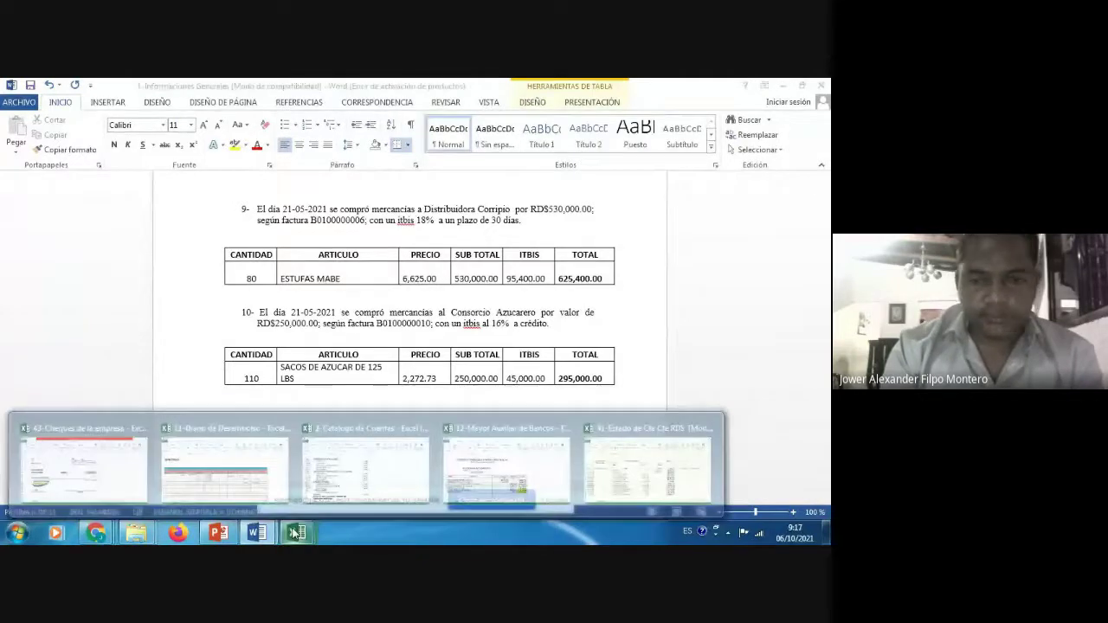
pyautogui.click(206, 455)
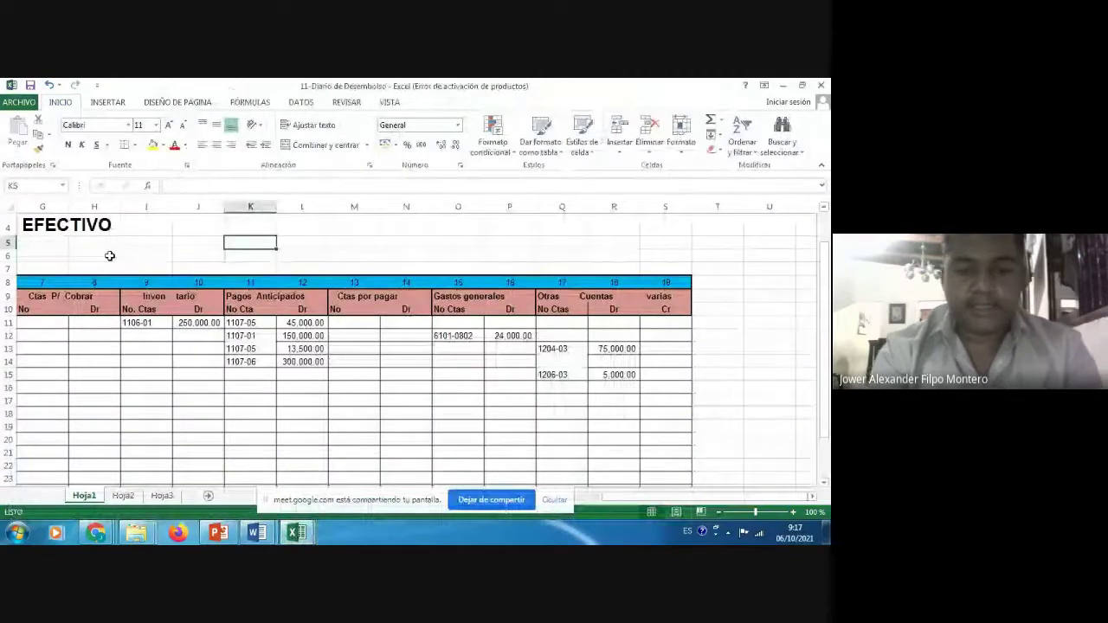
pyautogui.write('3000')
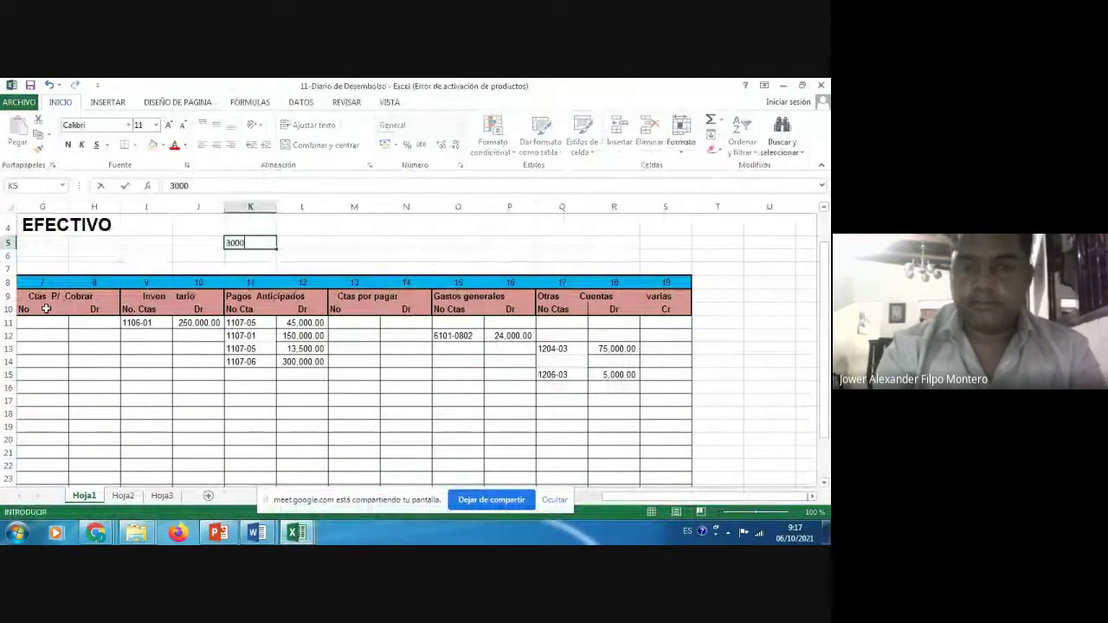
pyautogui.write('0')
pyautogui.hotkey('ctrl', 'Return')
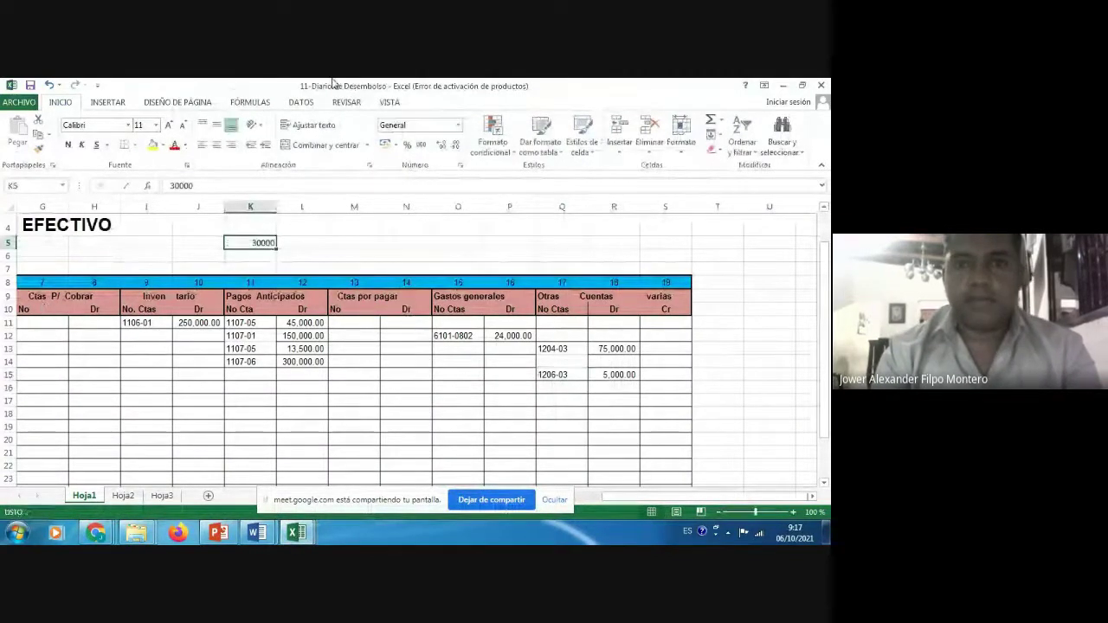
pyautogui.click(422, 145)
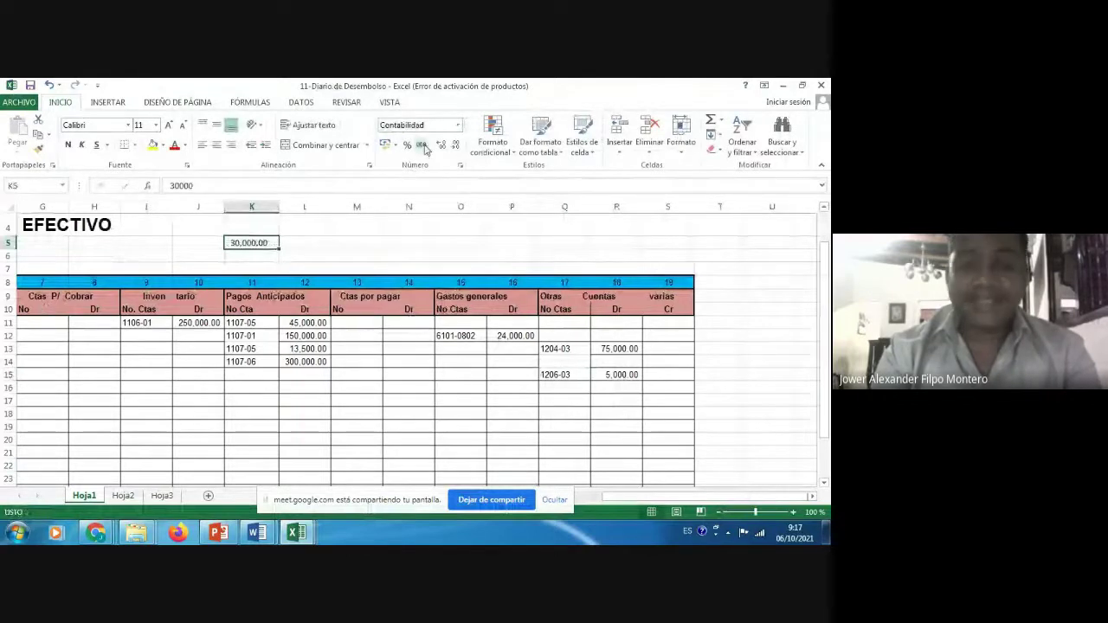
# - Enter the stove unit price 6625 in cell K6 and apply the thousands-separator format
pyautogui.press('Return')
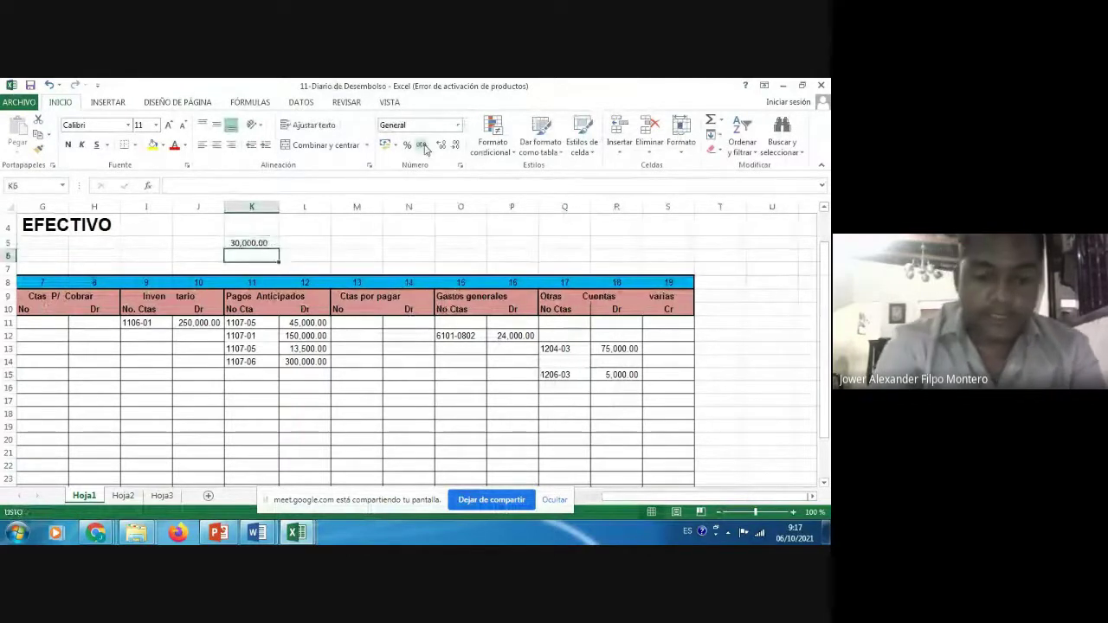
pyautogui.write('6625')
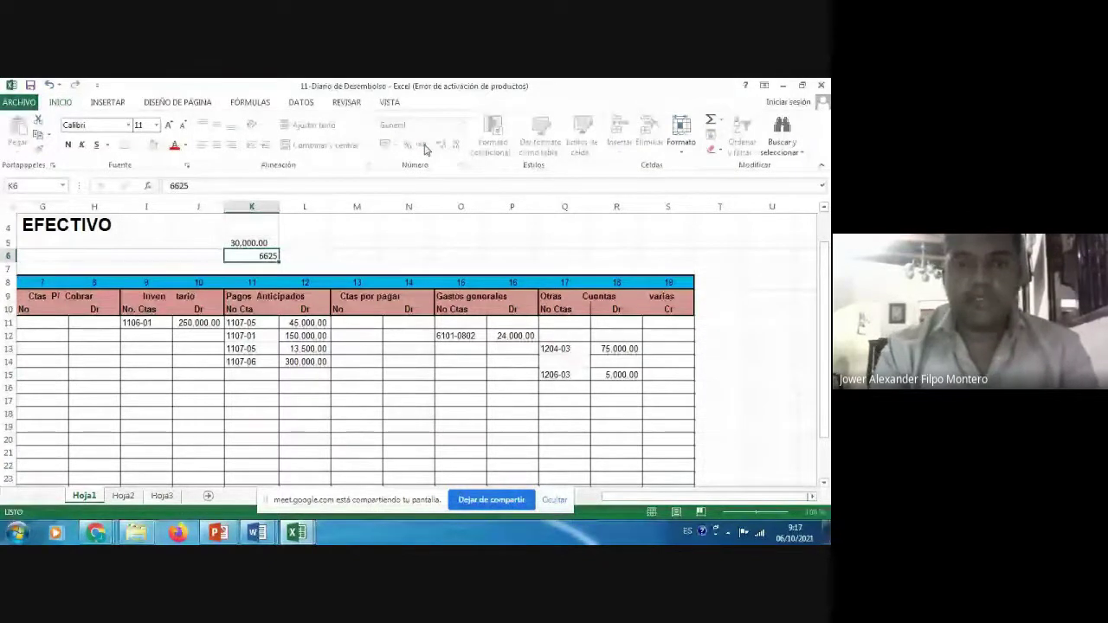
pyautogui.hotkey('ctrl', 'Return')
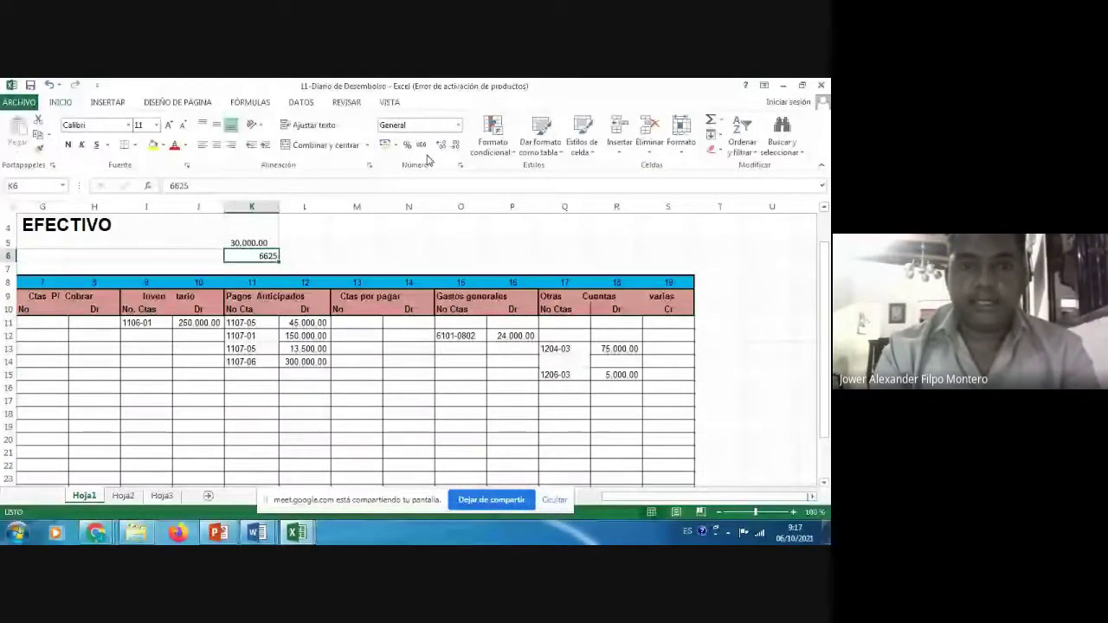
pyautogui.click(421, 145)
# - Move the returned amount and the unit price up one row, into cells K4 and K5
pyautogui.press('Up')
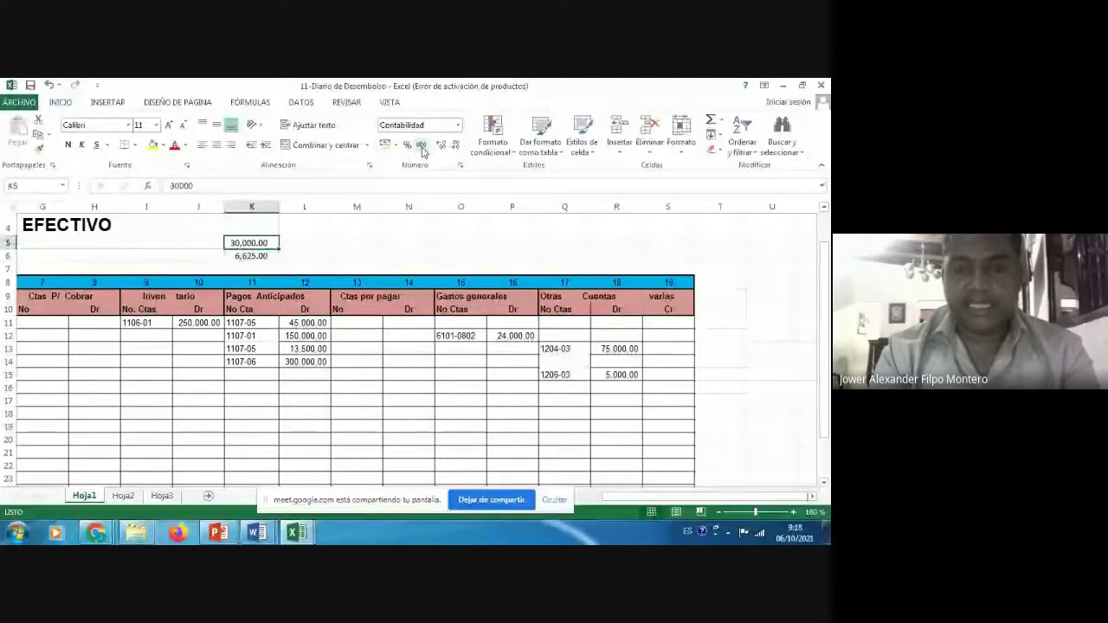
pyautogui.hotkey('shift', 'Down')
pyautogui.hotkey('ctrl', 'x')
pyautogui.press('Up')
pyautogui.press('Return')
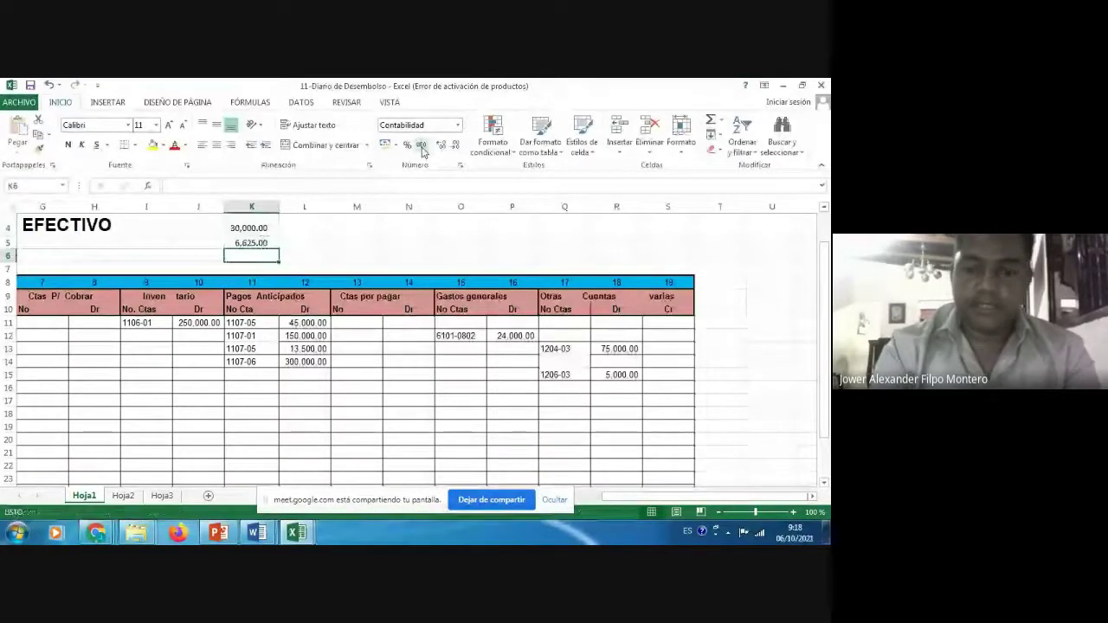
# - Divide the returned amount by the unit price in K6 with =K4/K5, and apply the thousands-separator format
pyautogui.write('=')
pyautogui.press('Up')
pyautogui.press('Up')
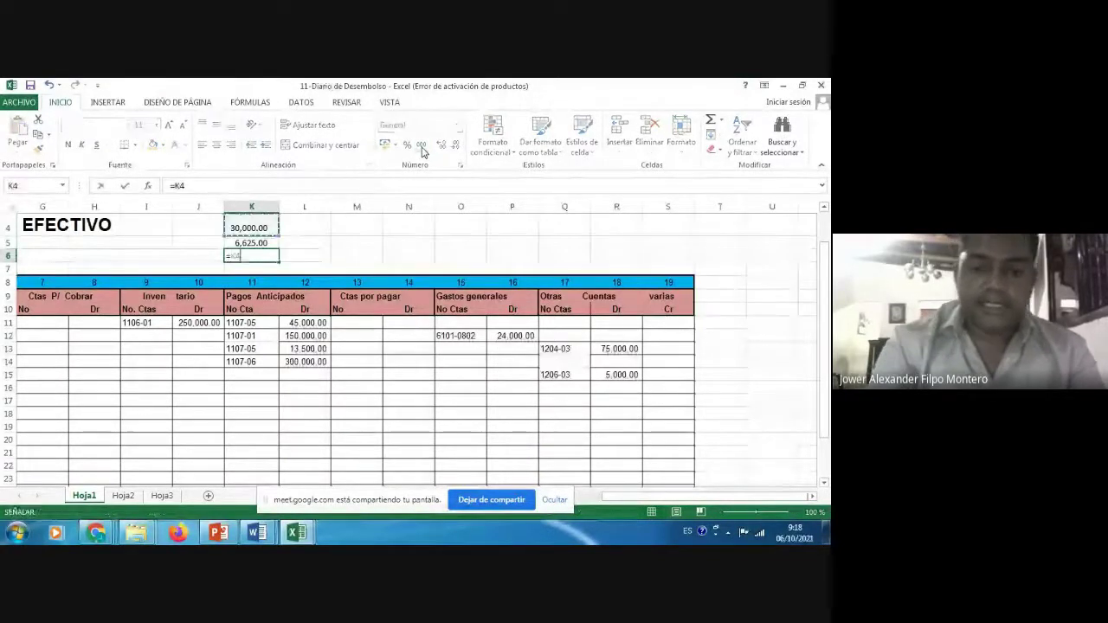
pyautogui.write('/')
pyautogui.press('Up')
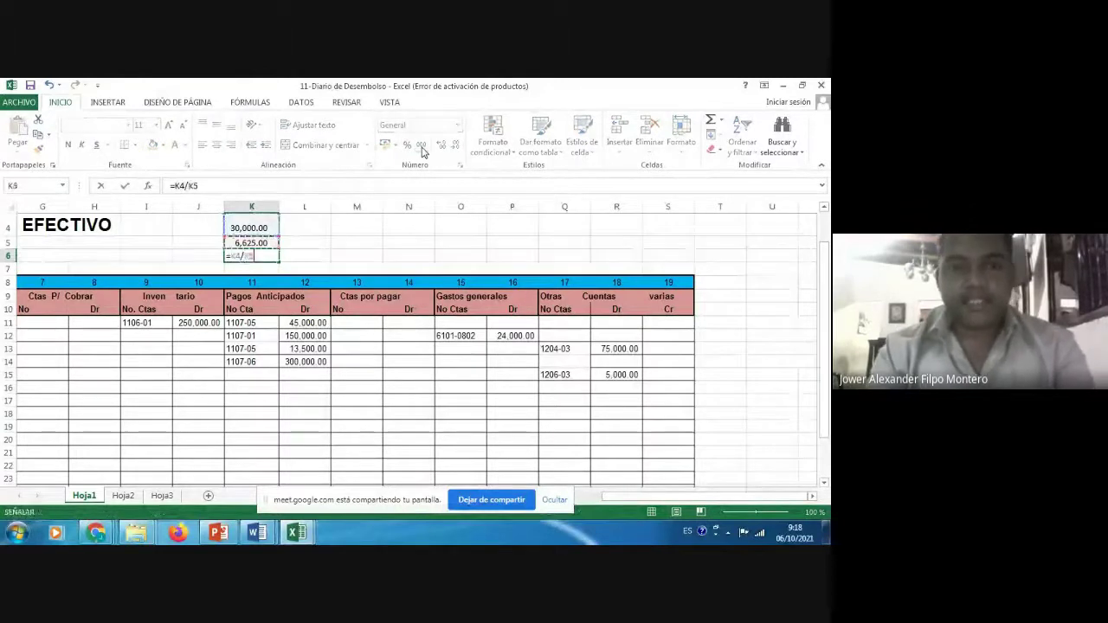
pyautogui.press('Return')
pyautogui.press('Up')
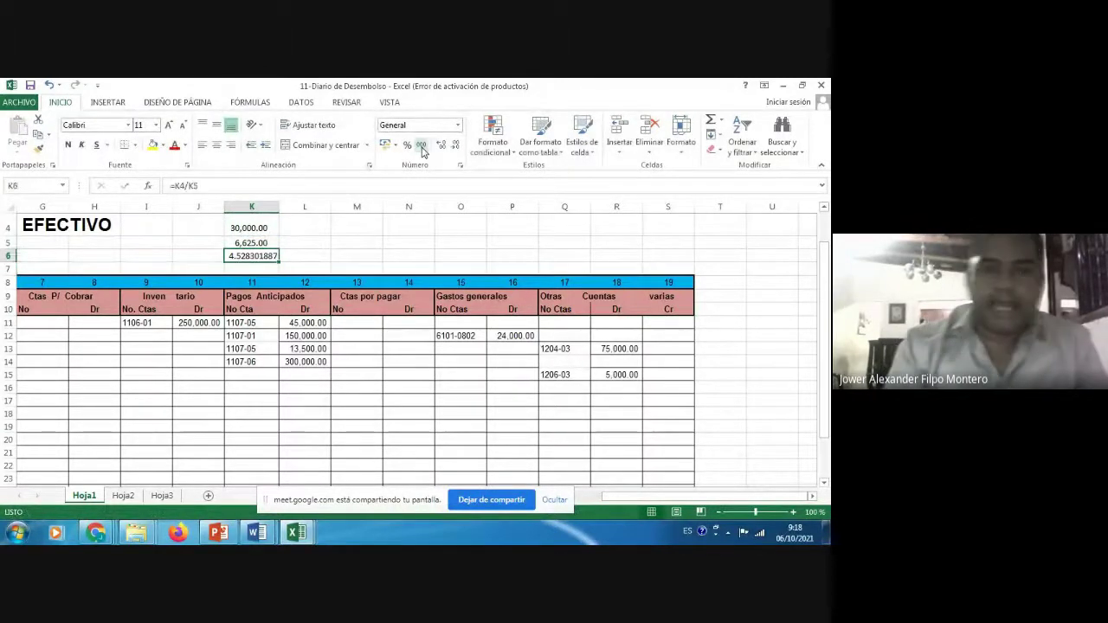
pyautogui.click(422, 149)
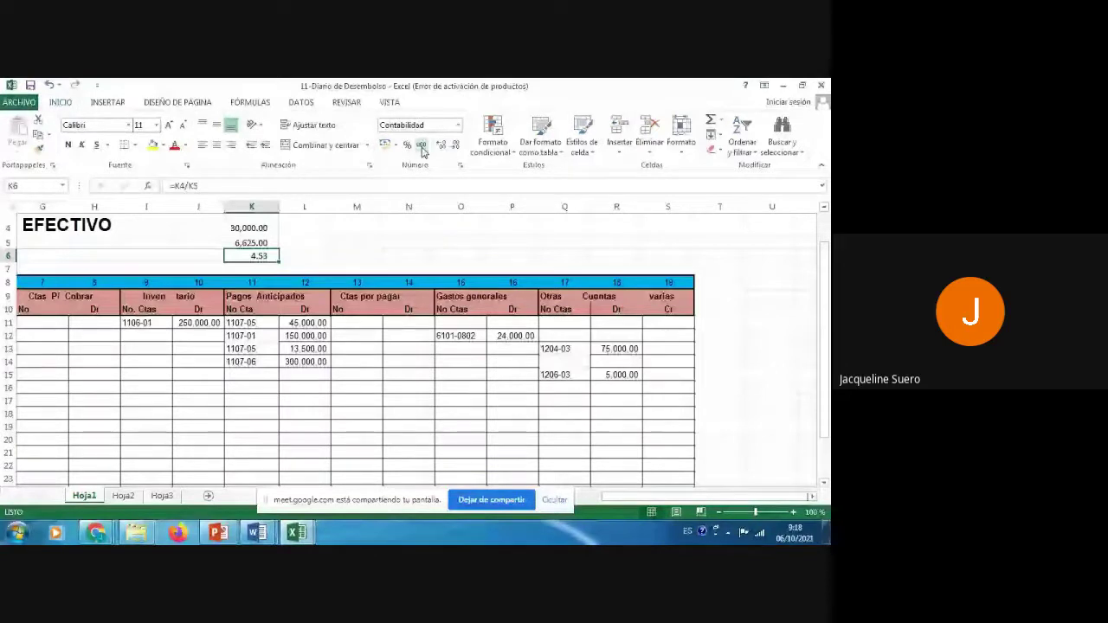
# - Try to enter a formula in L4 that combines the returned amount in K4 with 1.18
pyautogui.press('Right')
pyautogui.press('Up')
pyautogui.press('Up')
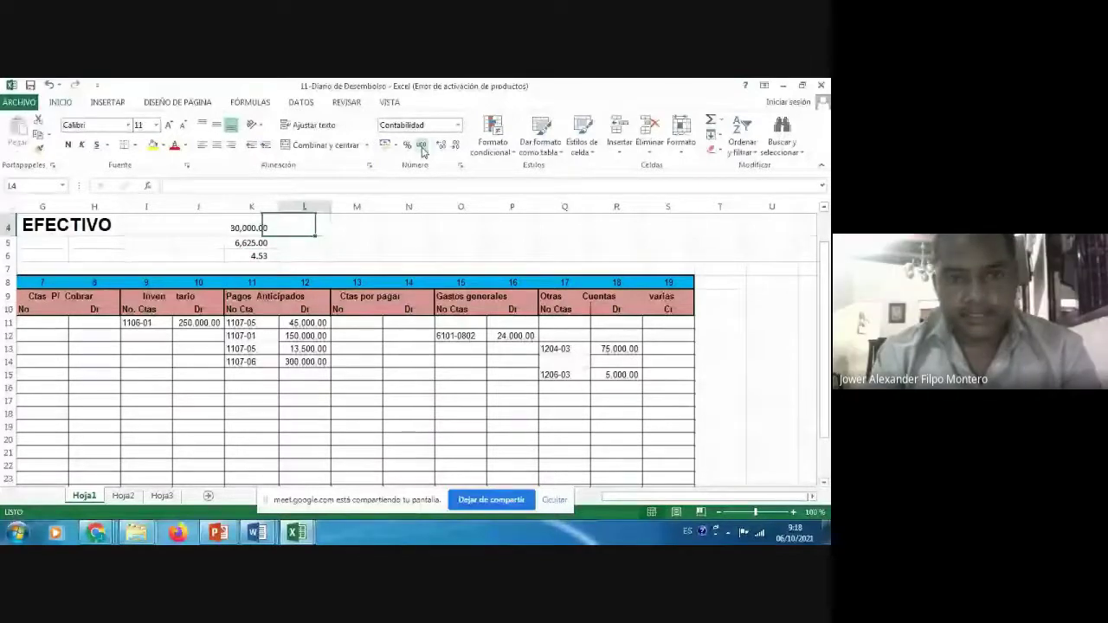
pyautogui.press('Left')
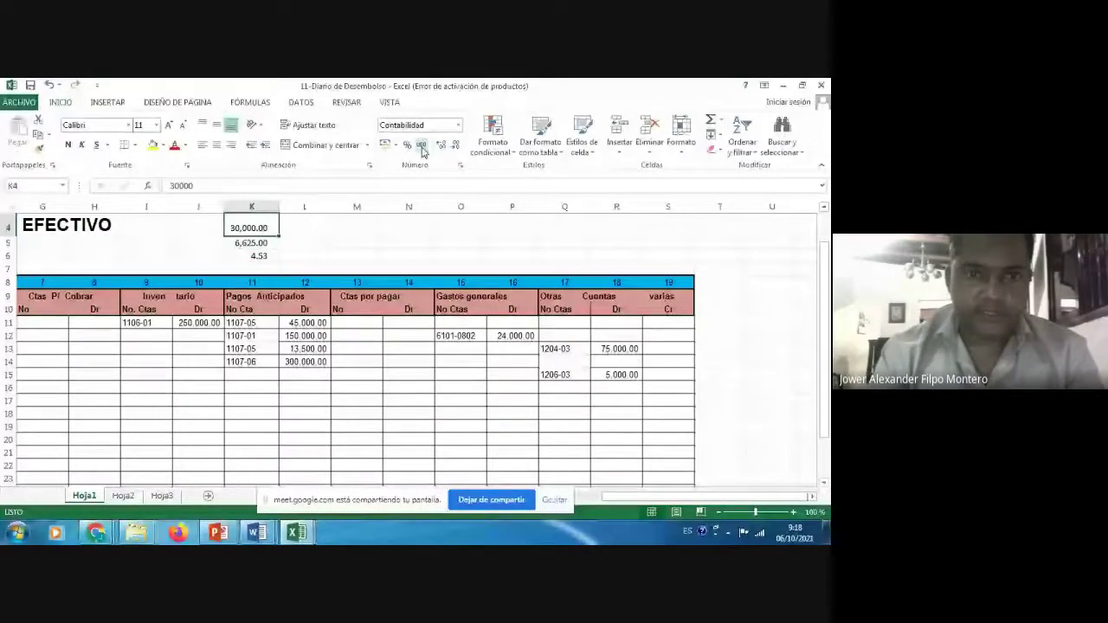
pyautogui.press('Right')
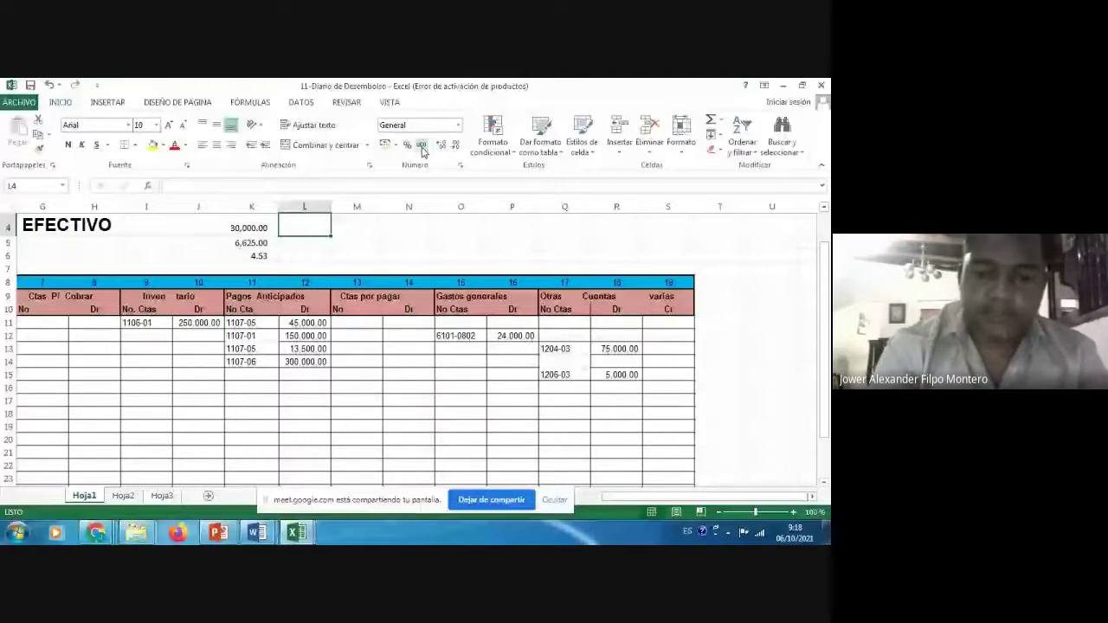
pyautogui.write('=')
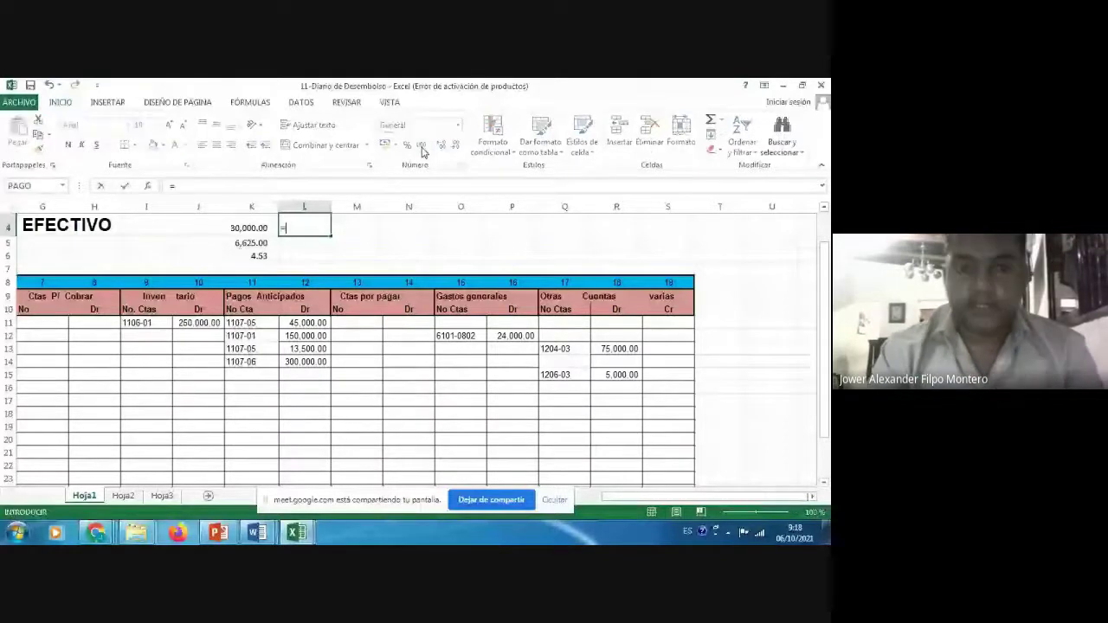
pyautogui.press('Left')
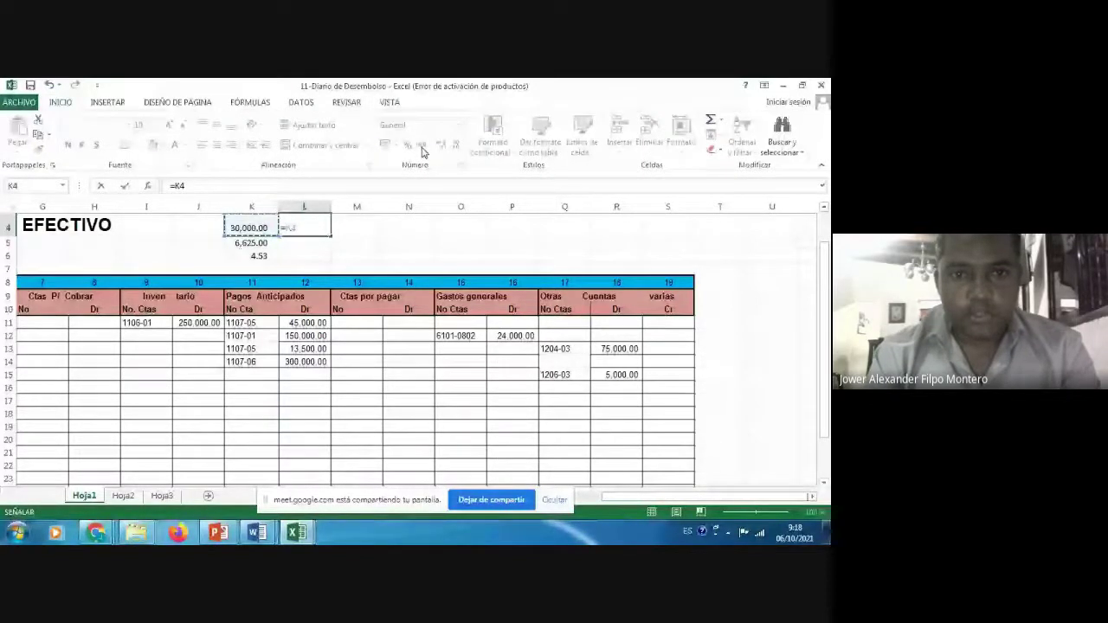
pyautogui.write('1')
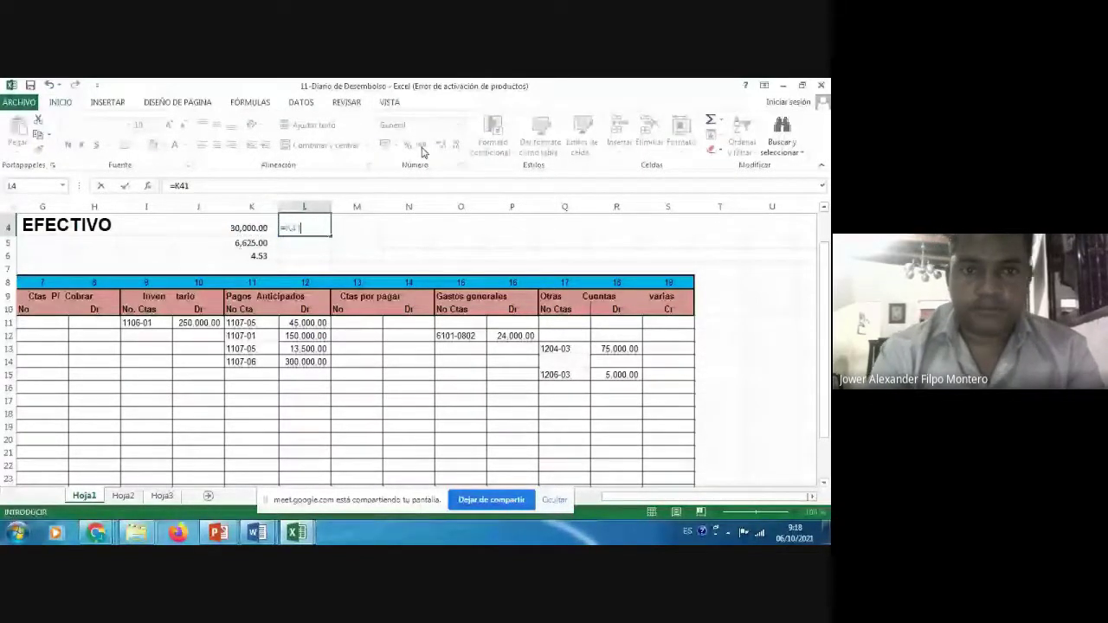
pyautogui.write('.18')
pyautogui.hotkey('ctrl', 'Return')
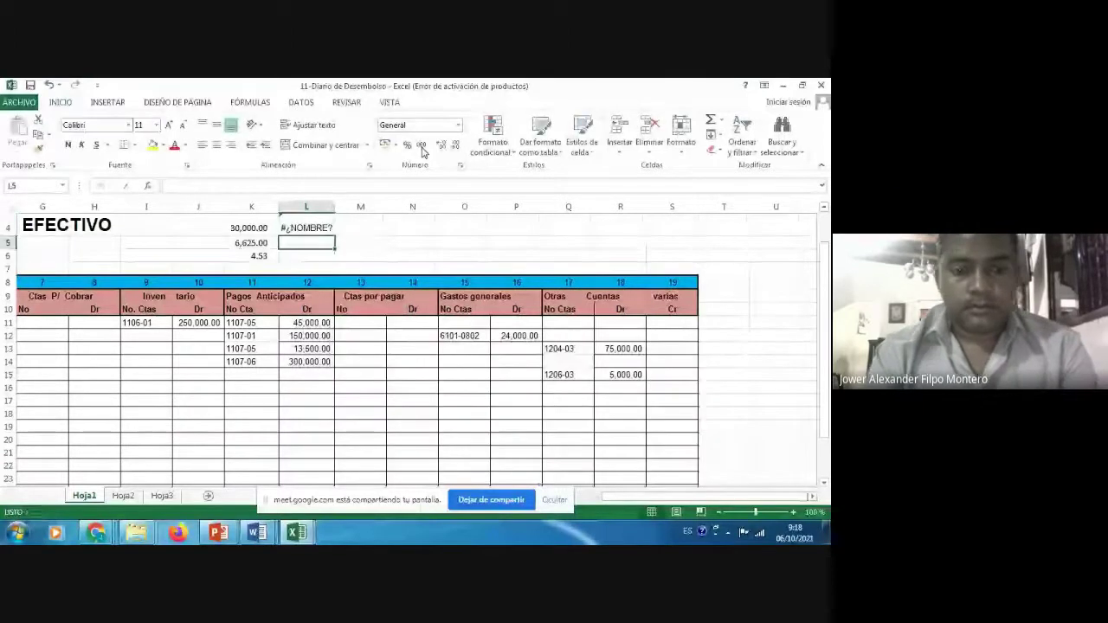
# - Calculate the amount without ITBIS in L4 as =K4/1.18 and its 18% ITBIS in L5 as =L4*.18
pyautogui.write('=K4/')
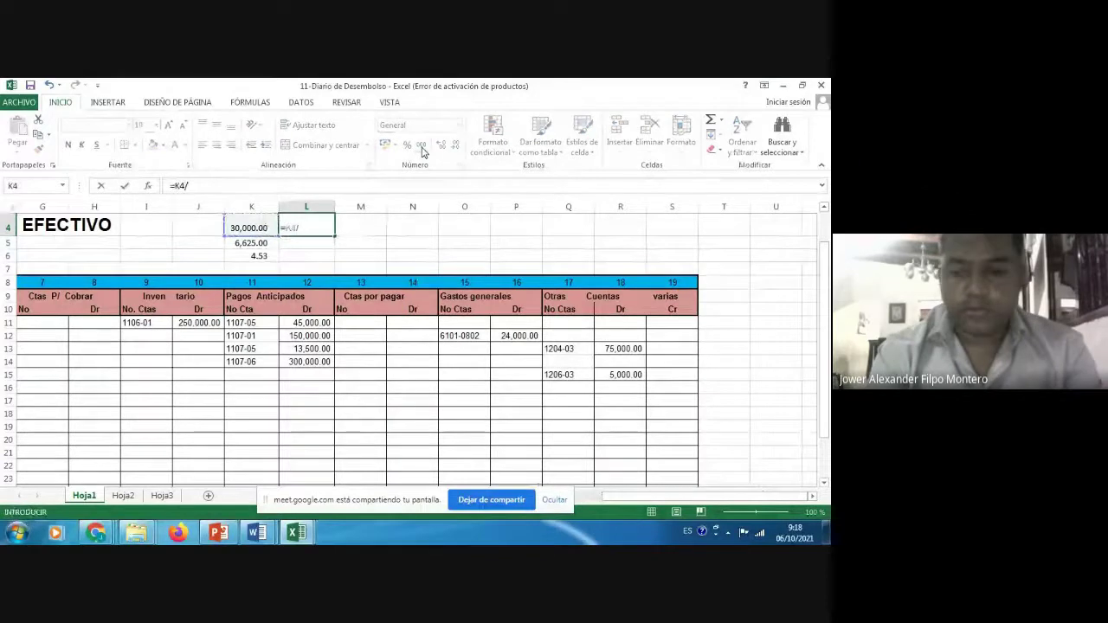
pyautogui.write('1.18')
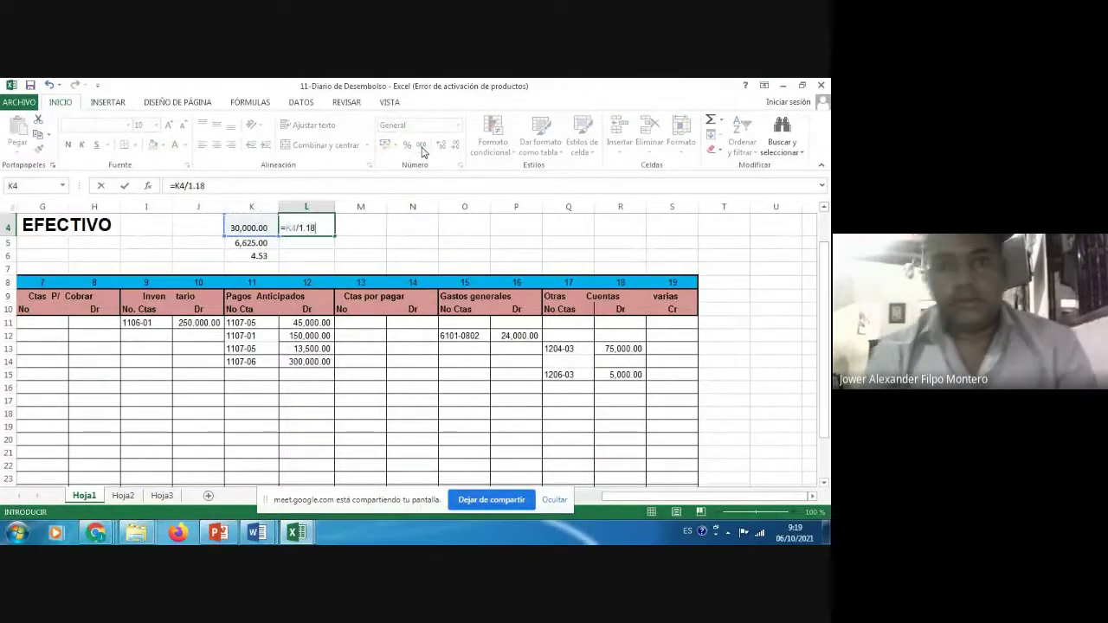
pyautogui.press('Return')
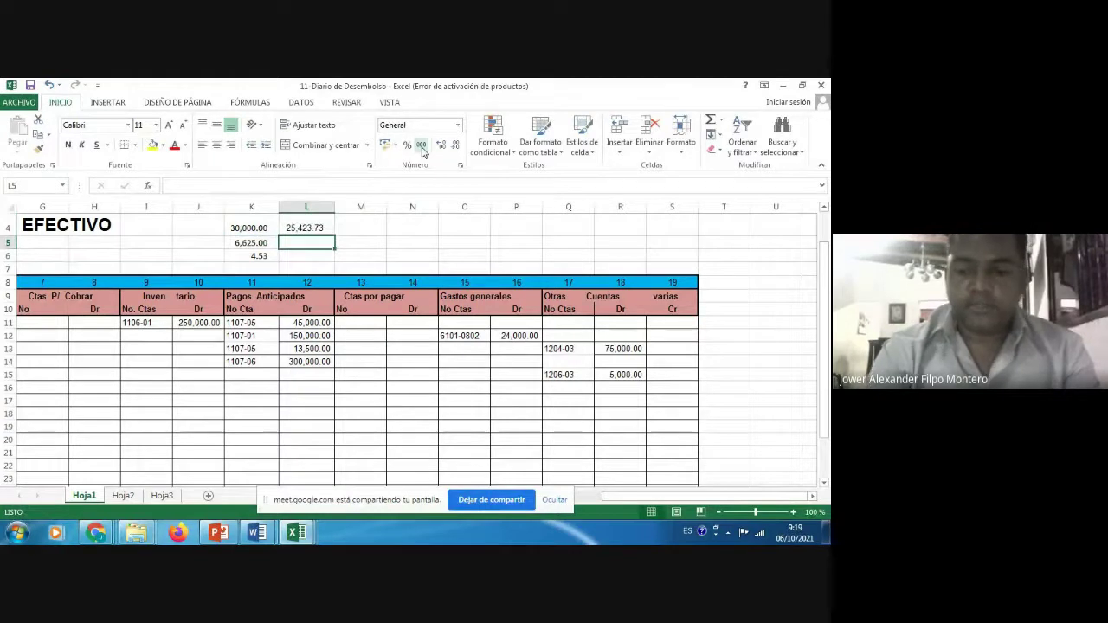
pyautogui.write('=')
pyautogui.press('Up')
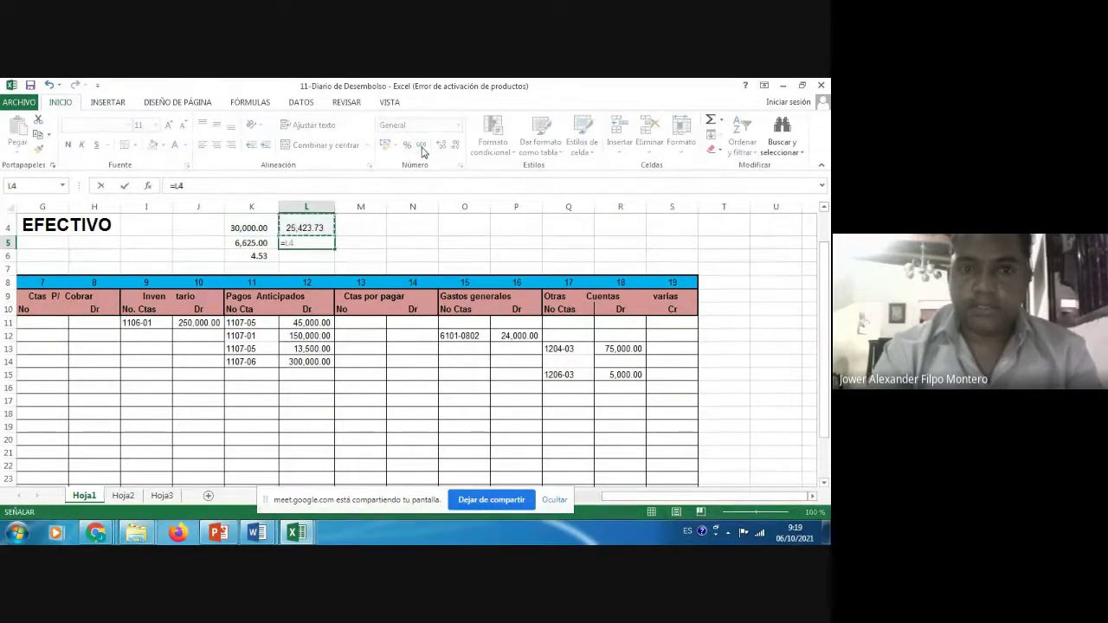
pyautogui.write('*.18')
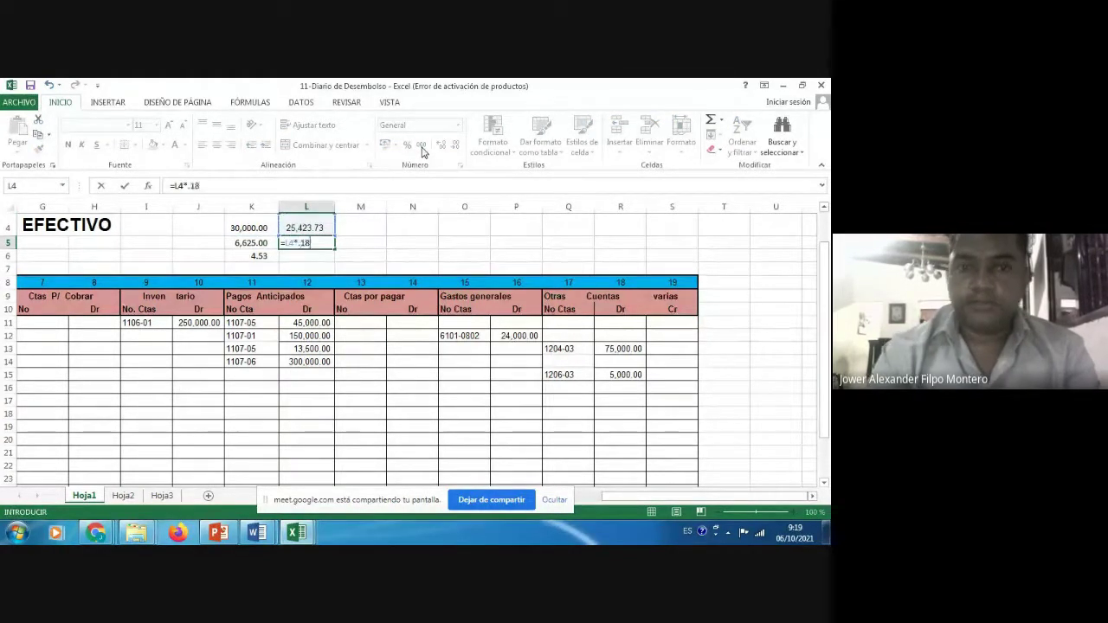
pyautogui.press('Return')
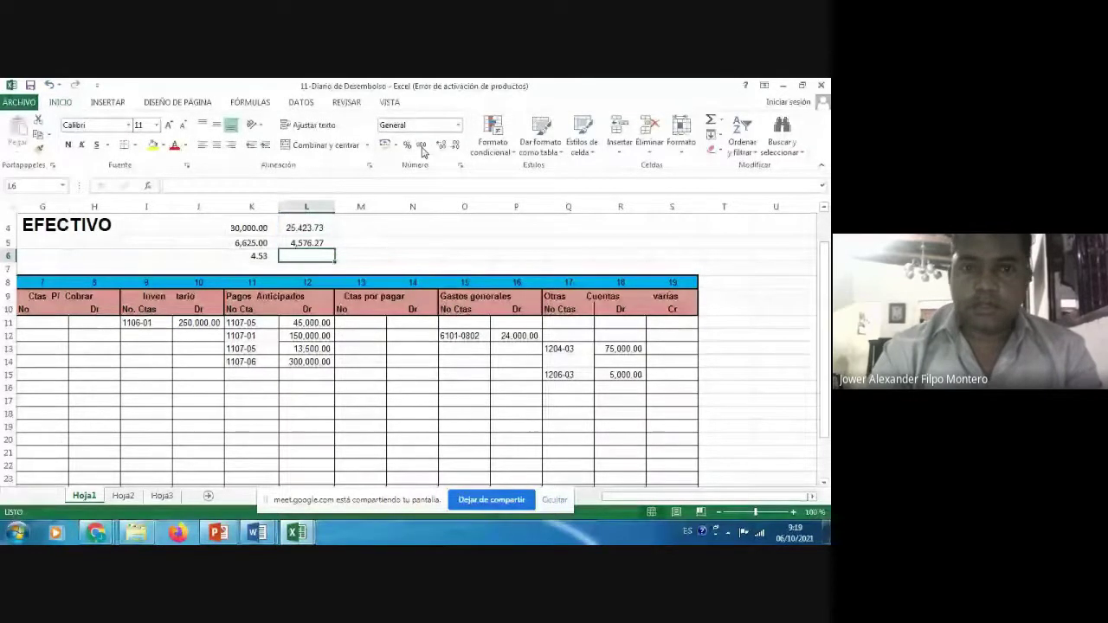
# - Add the net amount and the ITBIS in L6 with the formula +L4+L5
pyautogui.write('+')
pyautogui.press('Up')
pyautogui.press('Up')
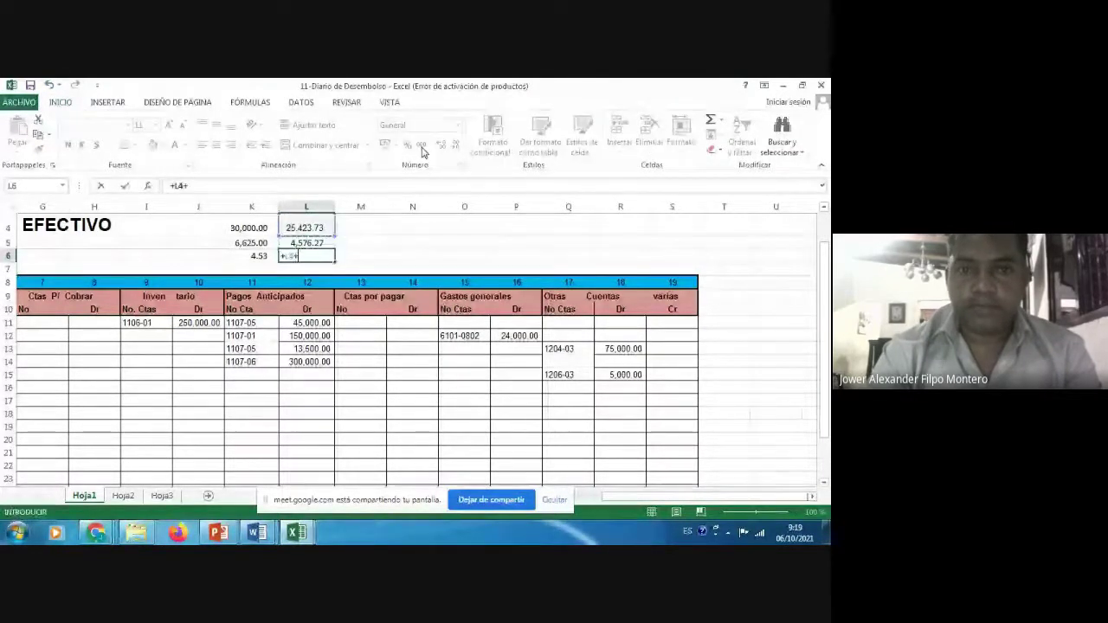
pyautogui.write('+')
pyautogui.press('Up')
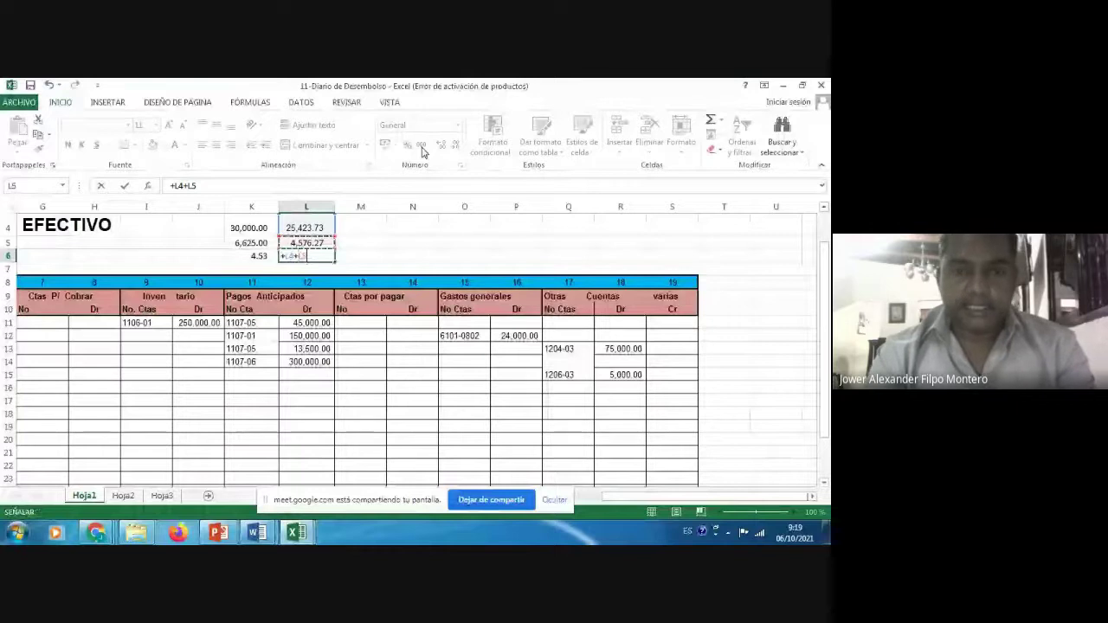
pyautogui.press('Return')
# - Review the net amount in L4, the ITBIS in L5 and their sum in L6
pyautogui.press('Up')
pyautogui.press('Up')
pyautogui.press('Up')
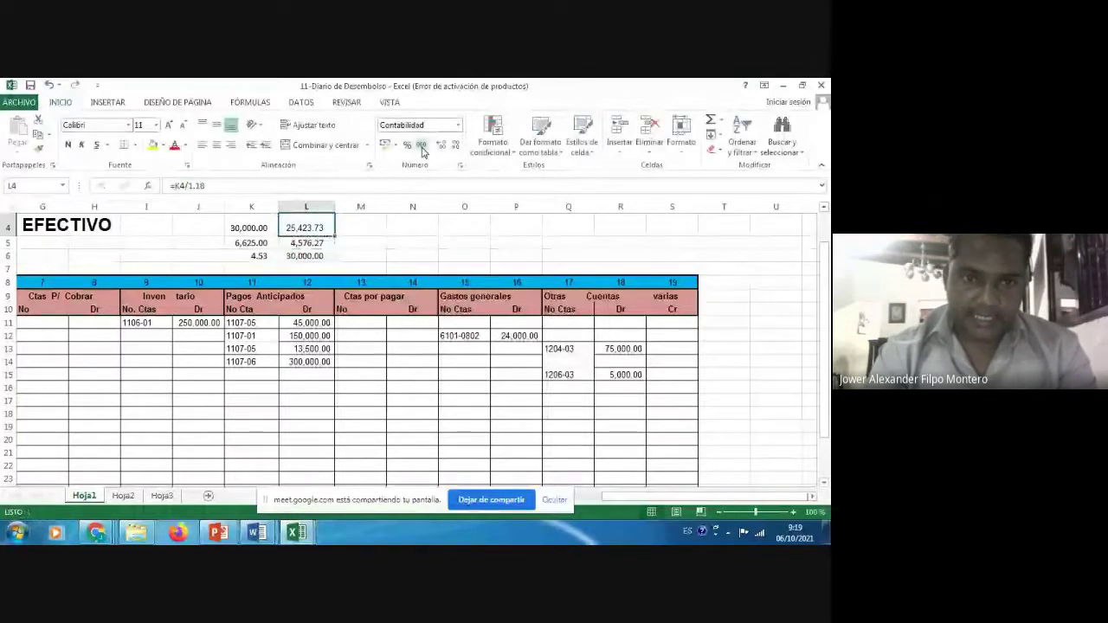
pyautogui.press('Down')
pyautogui.press('Up')
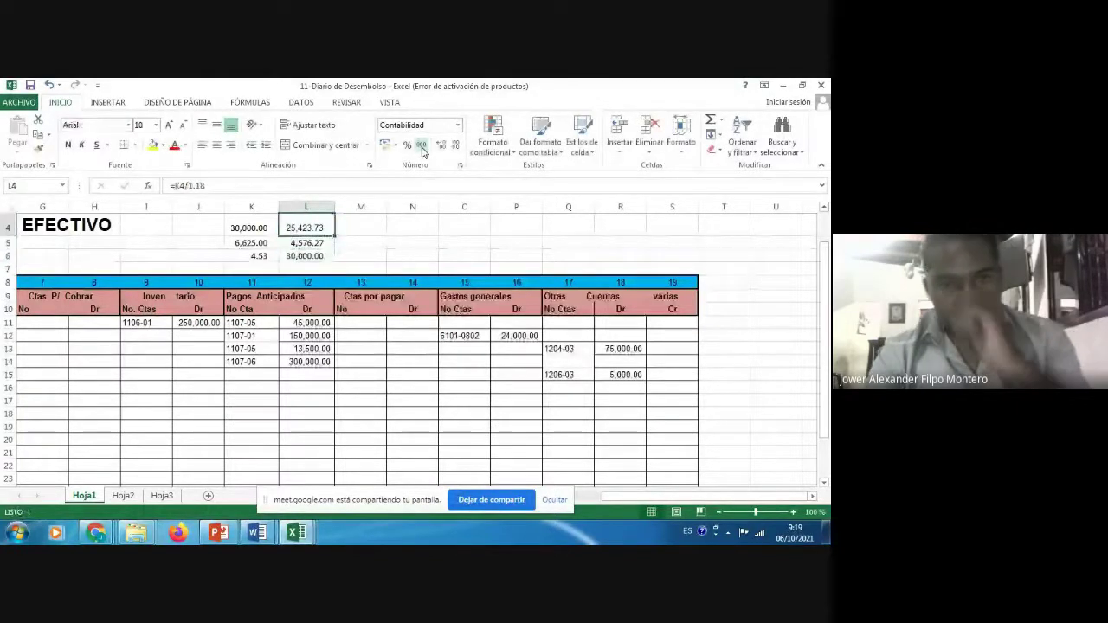
pyautogui.press('Down')
pyautogui.press('Down')
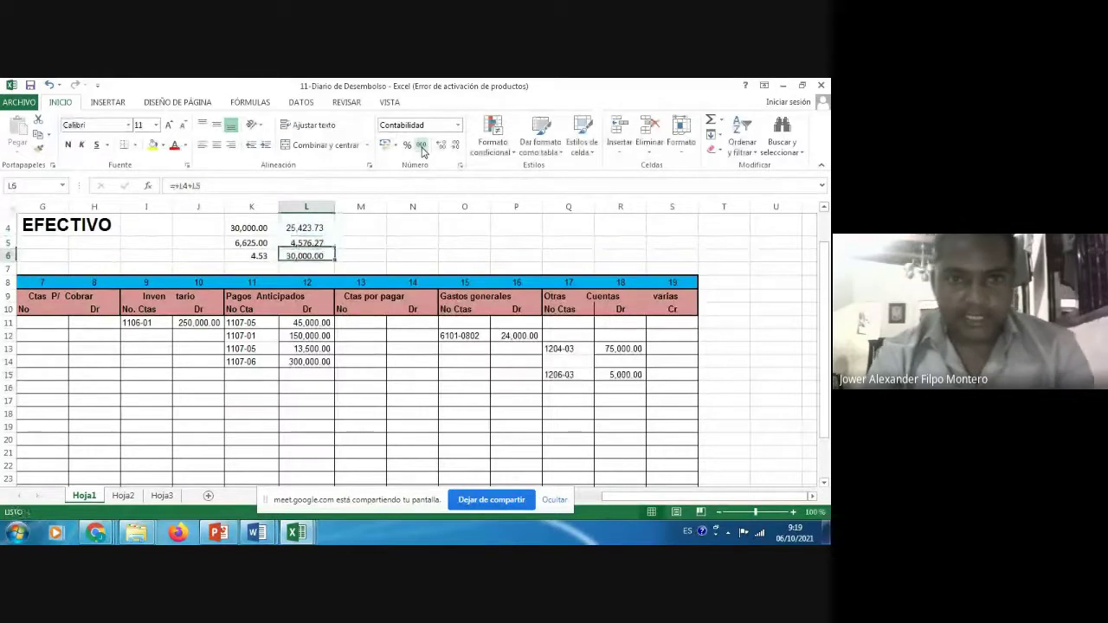
pyautogui.press('Up')
pyautogui.press('Up')
# - Calculate the number of stoves in M4 by dividing the net amount in L4 by the 6625 unit price
pyautogui.press('Right')
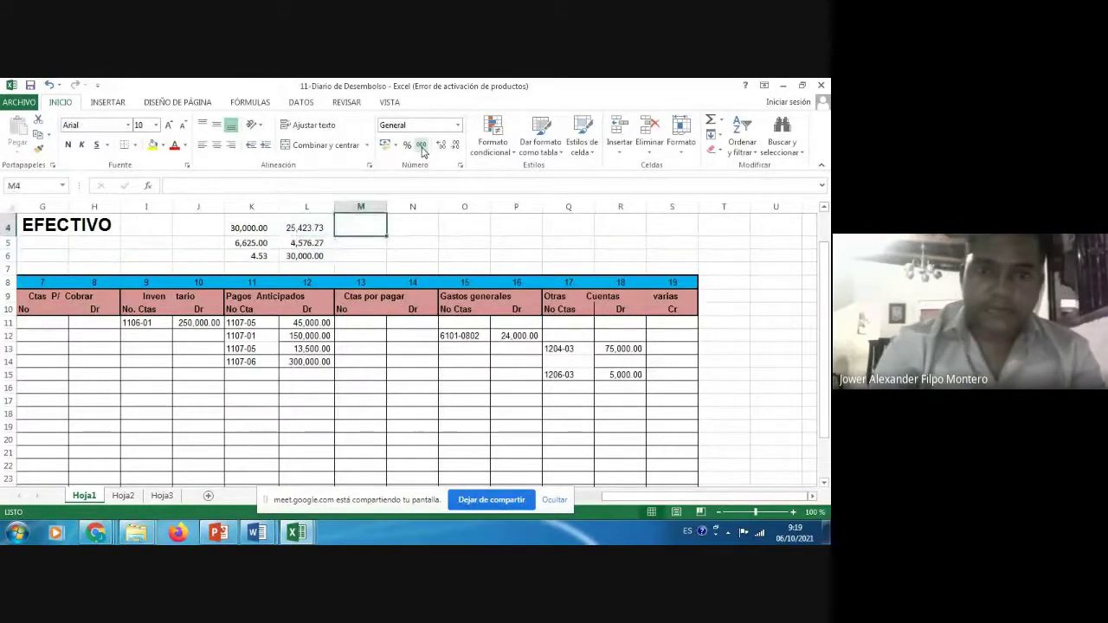
pyautogui.write('=')
pyautogui.press('Left')
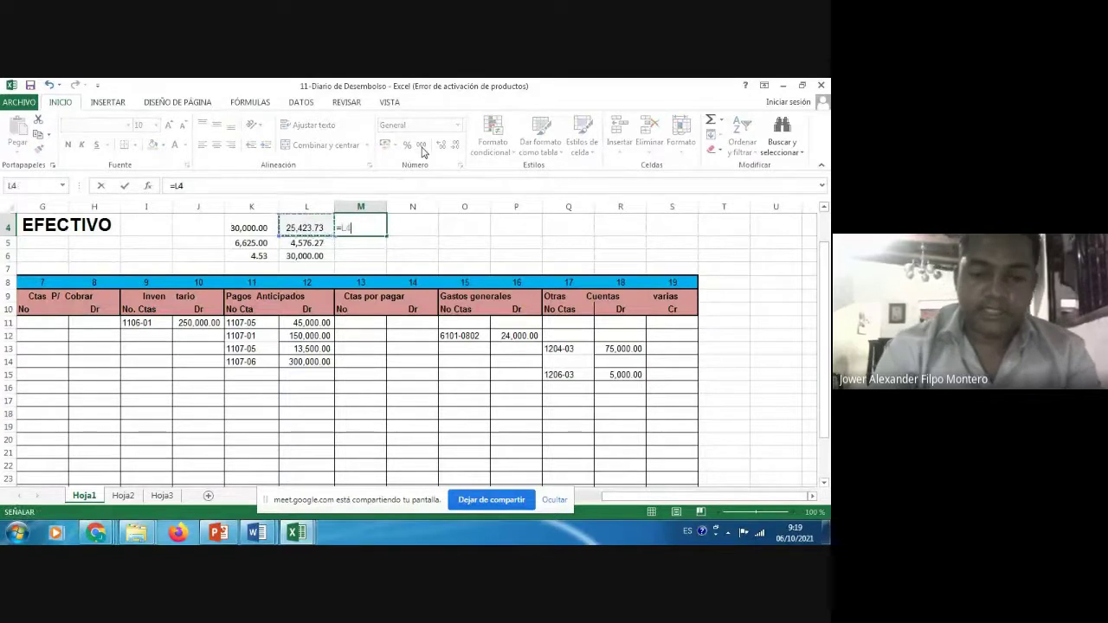
pyautogui.write('/')
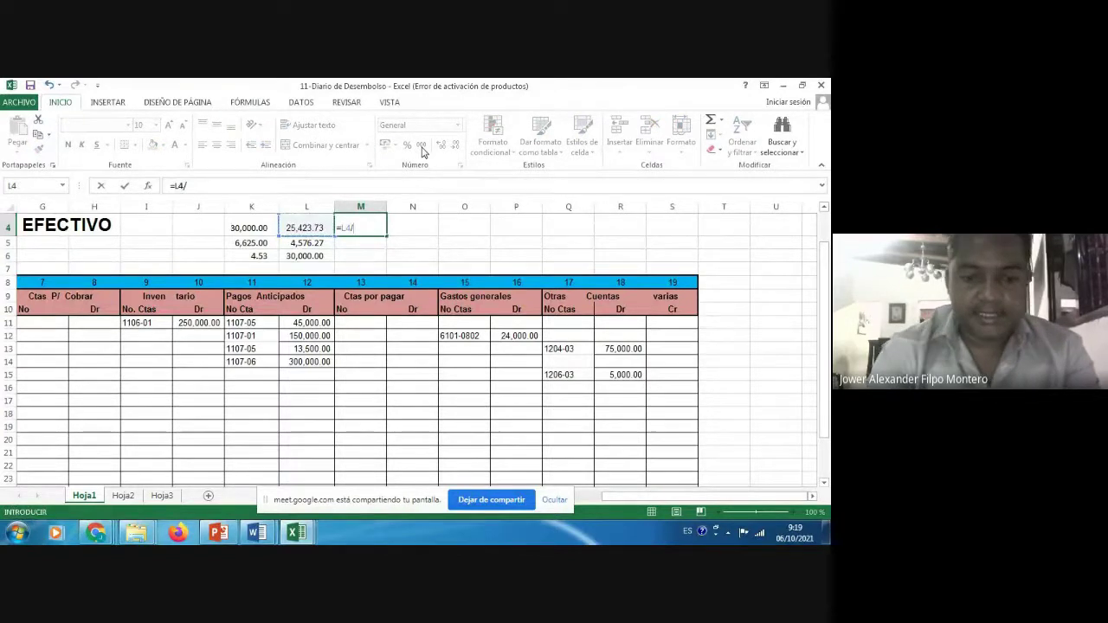
pyautogui.write('6625')
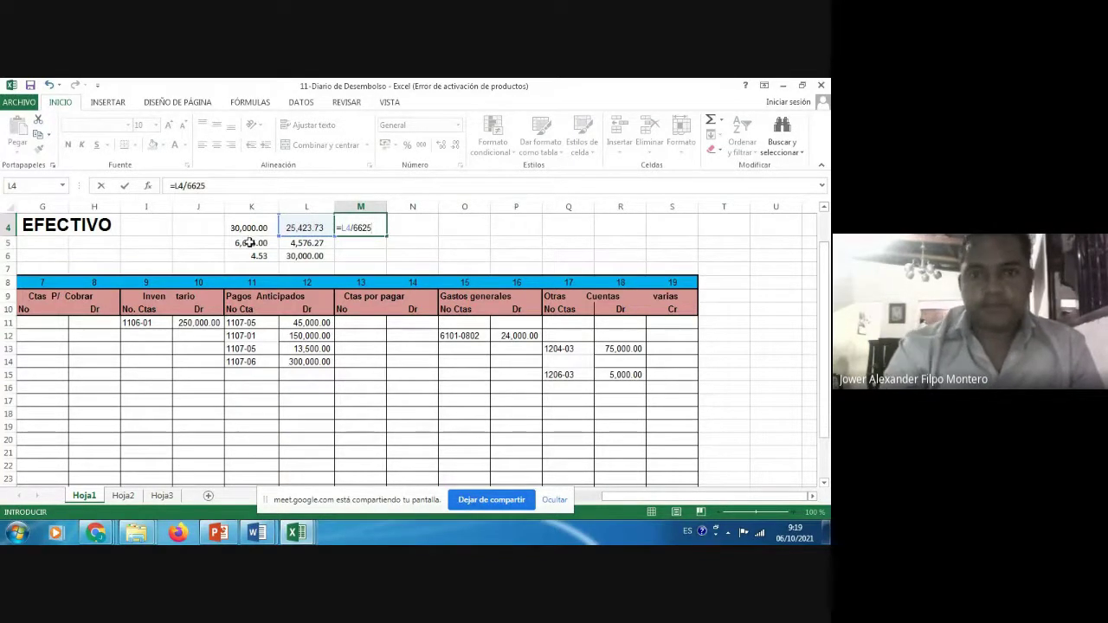
pyautogui.press('Return')
pyautogui.press('Up')
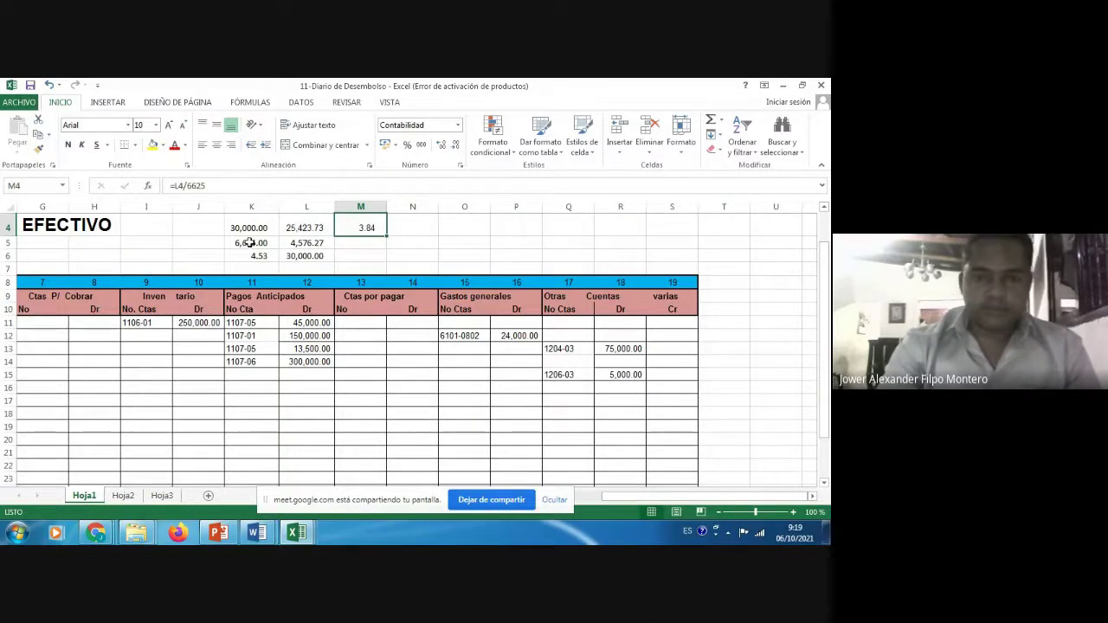
# - Clear the trial calculations from the range K4:M6
pyautogui.press('Left')
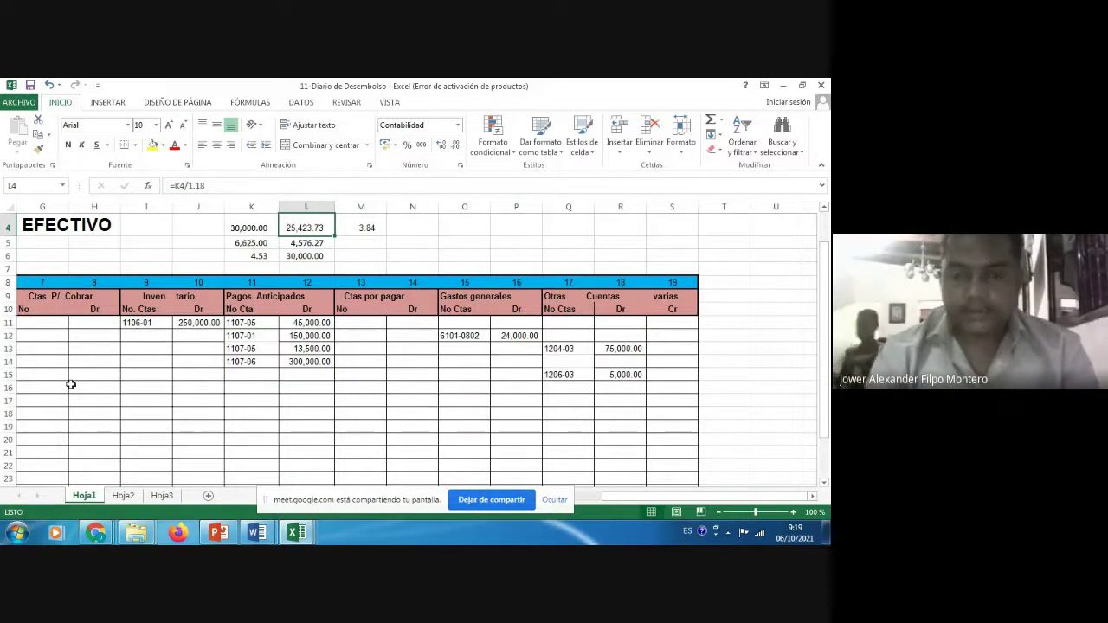
pyautogui.press('Left')
pyautogui.hotkey('shift', 'Down')
pyautogui.hotkey('shift', 'Down')
pyautogui.hotkey('shift', 'Right')
pyautogui.hotkey('shift', 'Right')
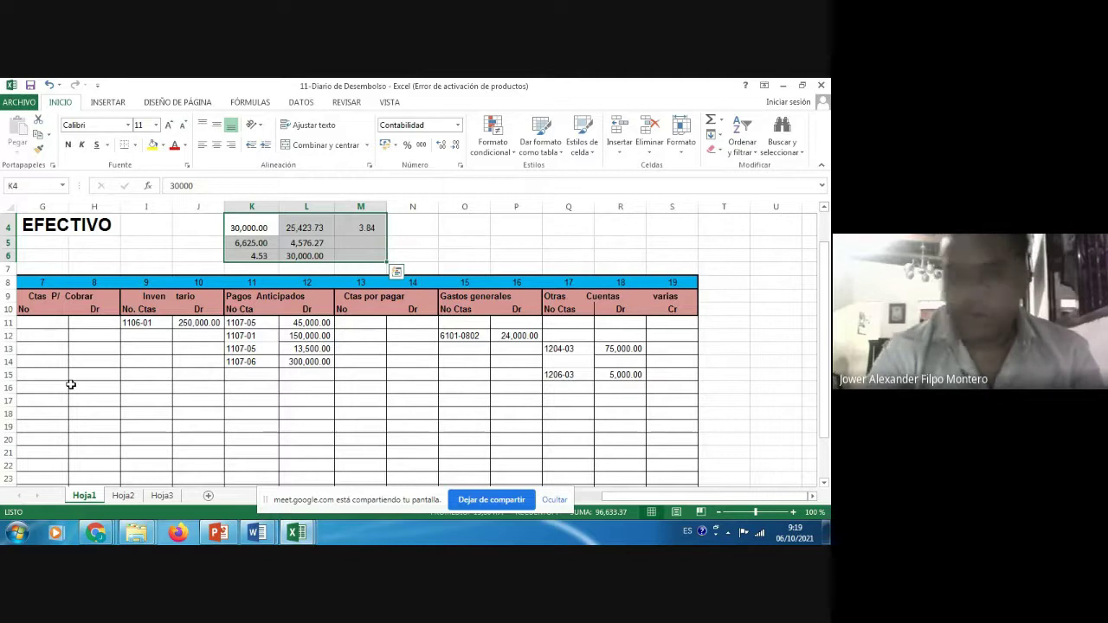
pyautogui.press('Delete')
pyautogui.press('Left')
pyautogui.press('Right')
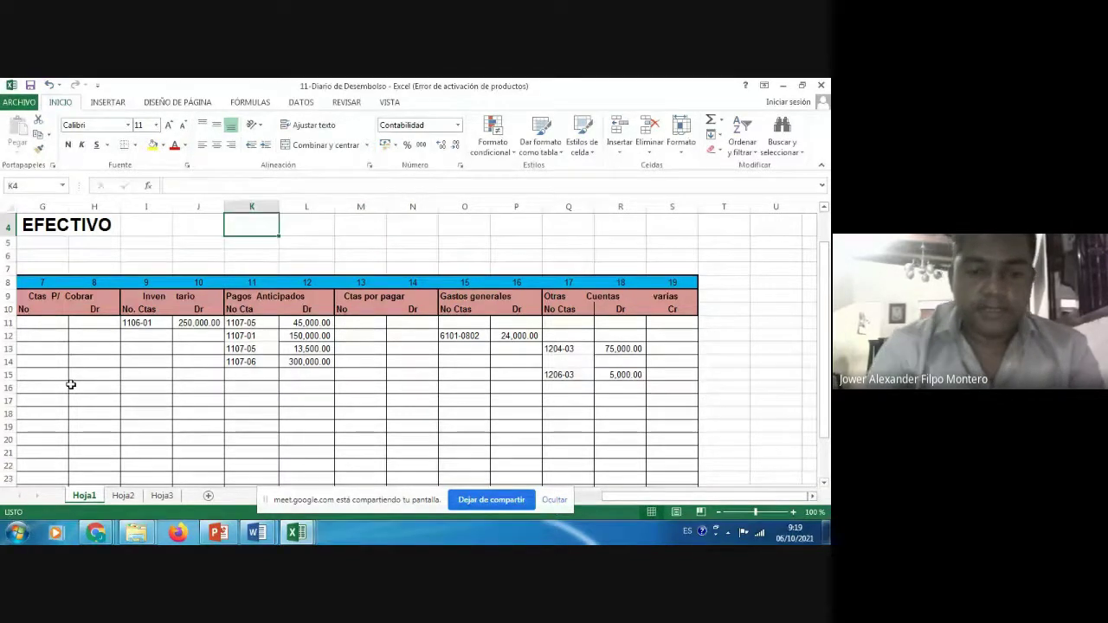
# - Enter 4 stoves in K4 and the 6625 unit price in K5, and multiply them in K6 as =K4*K5
pyautogui.write('4')
pyautogui.press('Return')
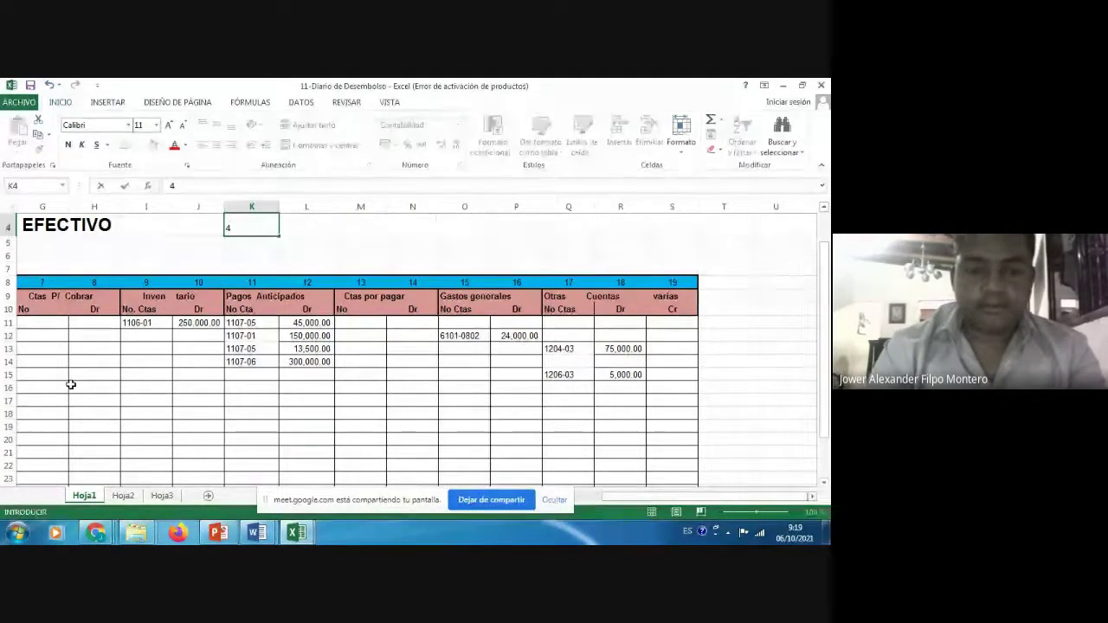
pyautogui.write('6625')
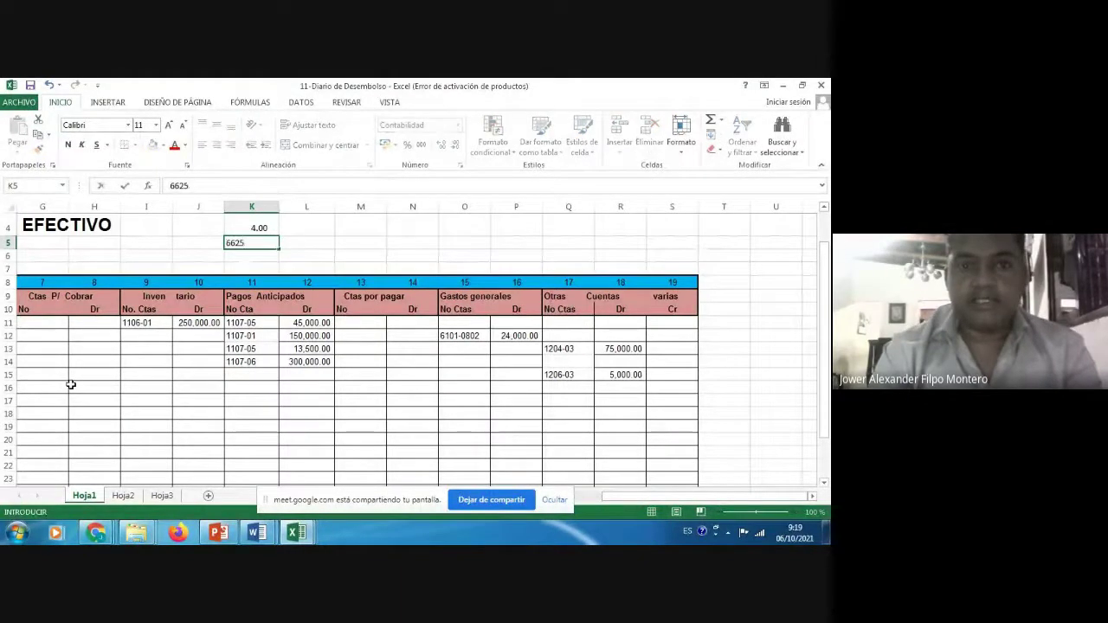
pyautogui.press('Return')
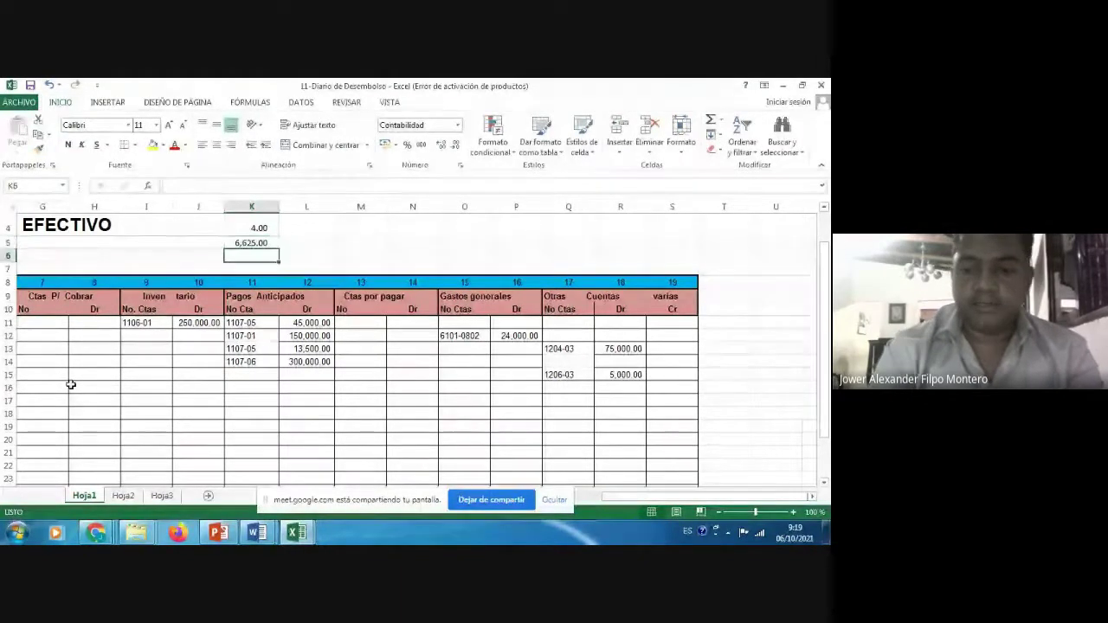
pyautogui.write('=')
pyautogui.press('Up')
pyautogui.press('Up')
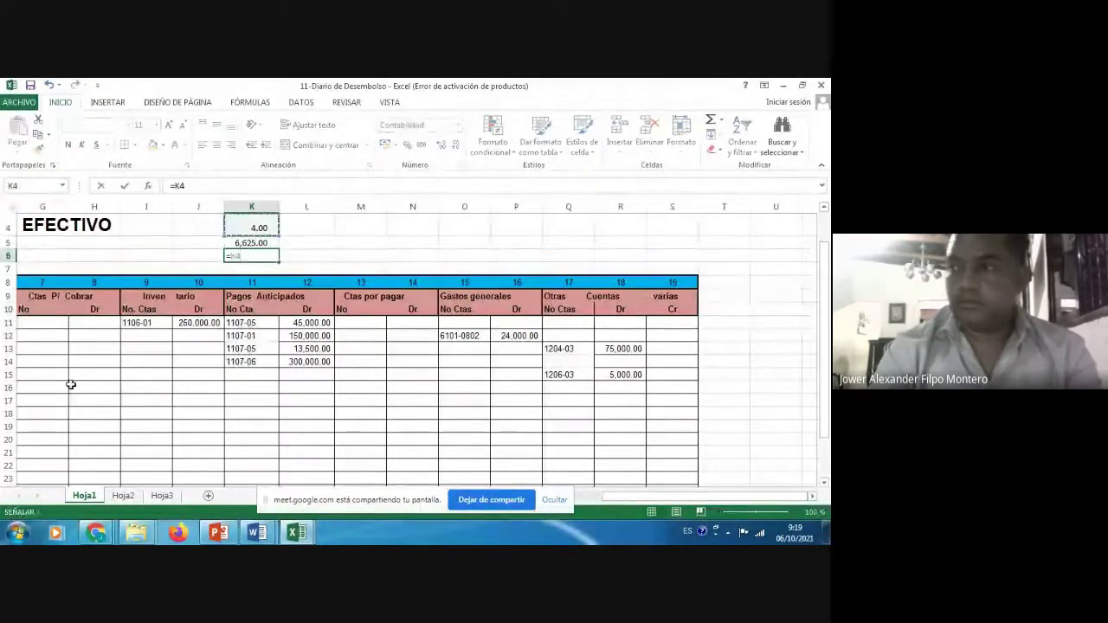
pyautogui.write('*')
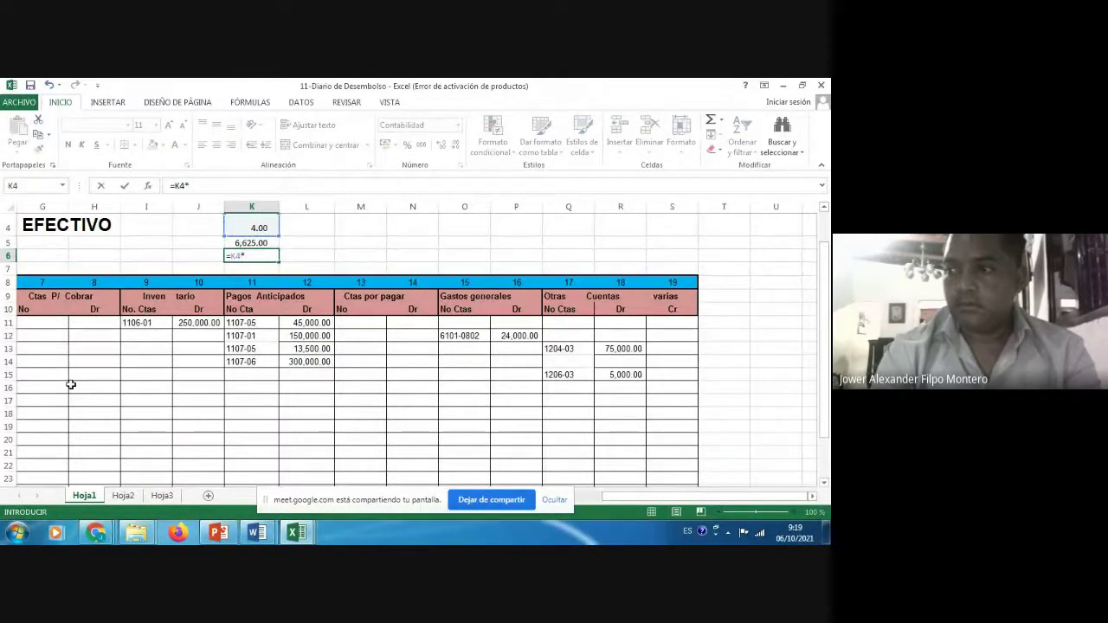
pyautogui.press('Up')
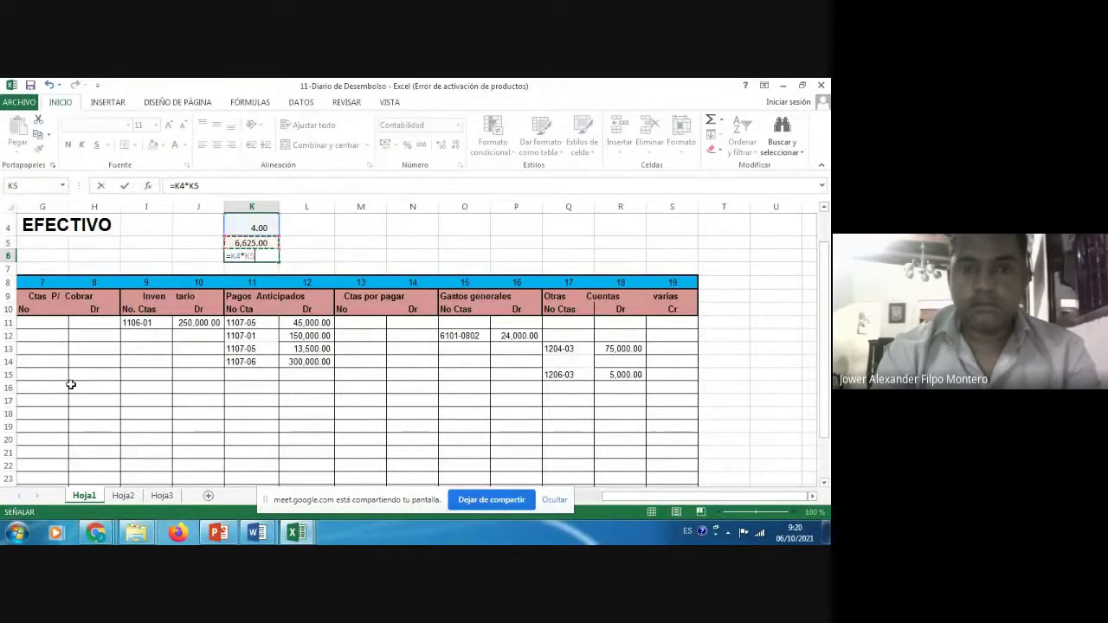
pyautogui.press('Return')
pyautogui.press('Up')
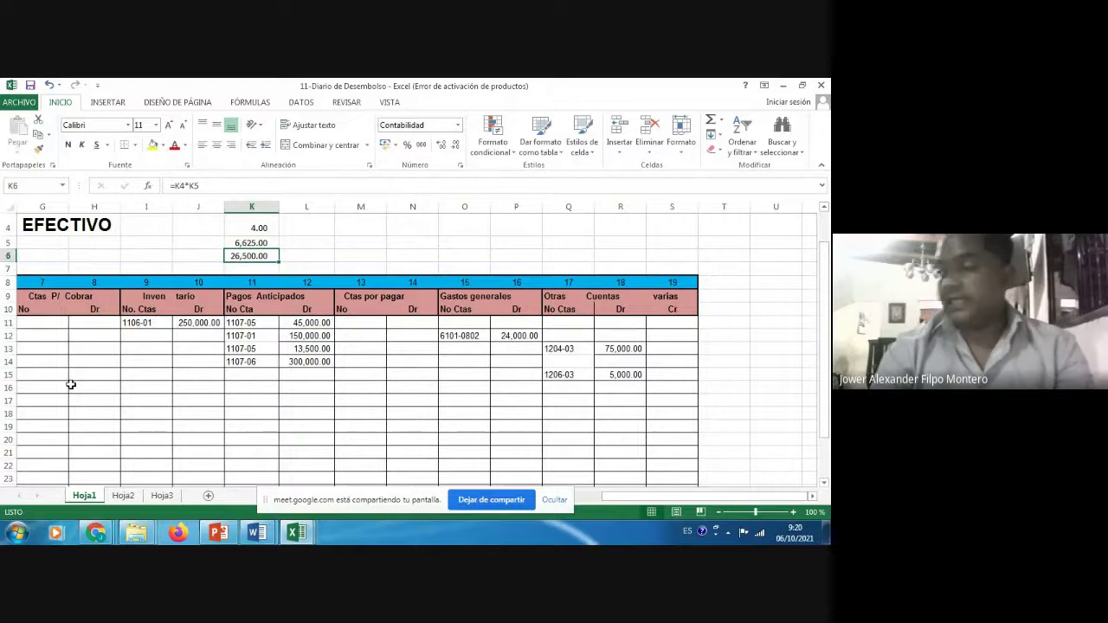
# - Enter the 26,500 subtotal in L4 and calculate its 18% ITBIS in L5 as =L4*.18
pyautogui.press('Up')
pyautogui.press('Up')
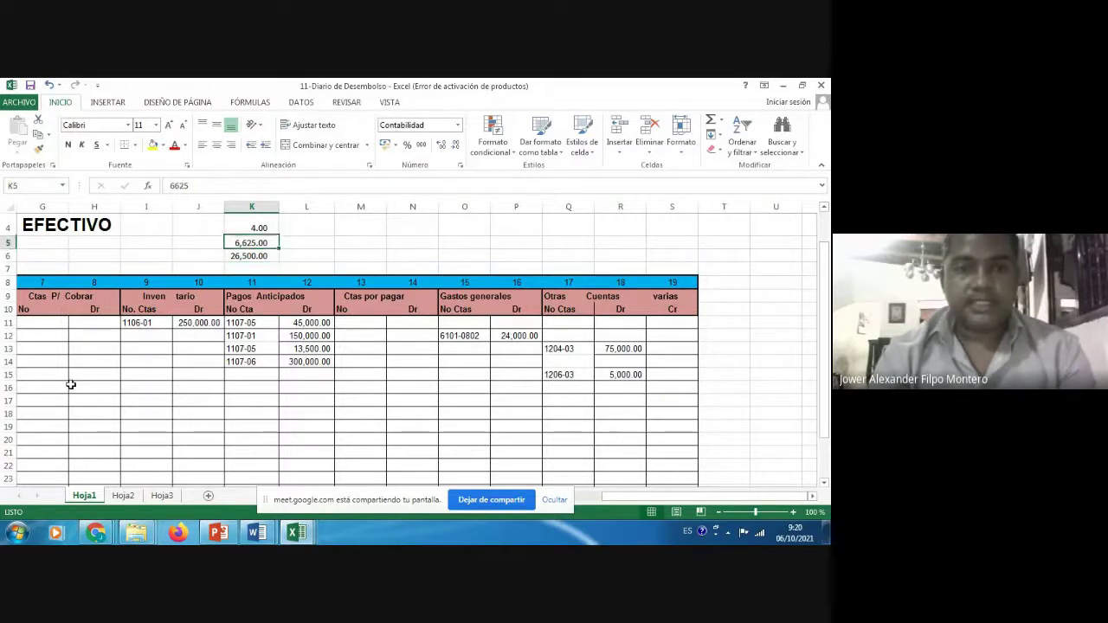
pyautogui.press('Right')
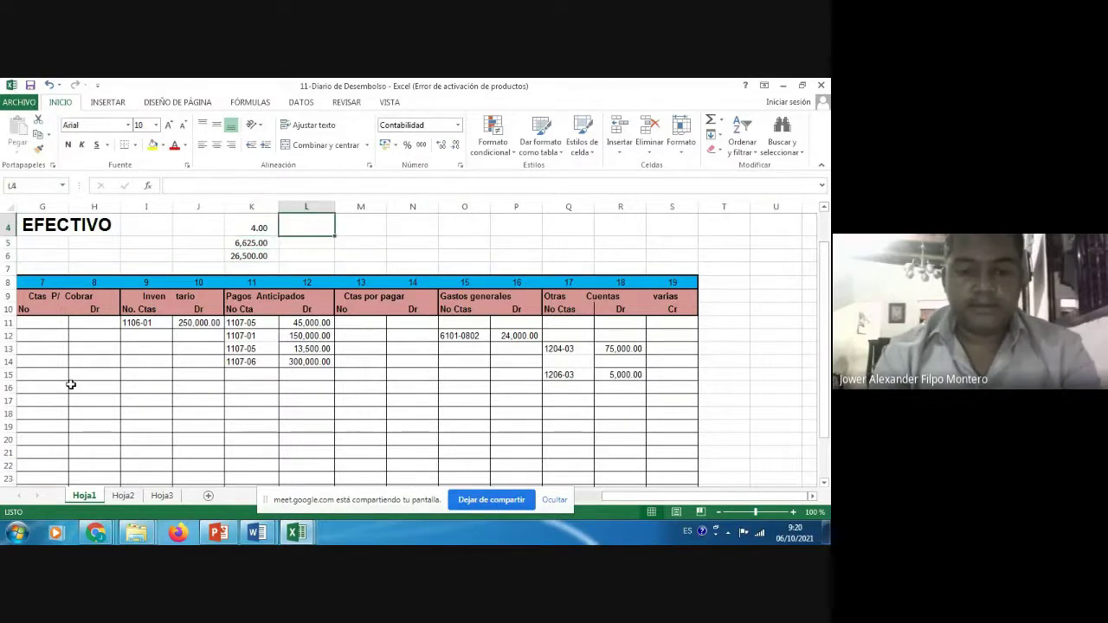
pyautogui.write('26,500')
pyautogui.press('Return')
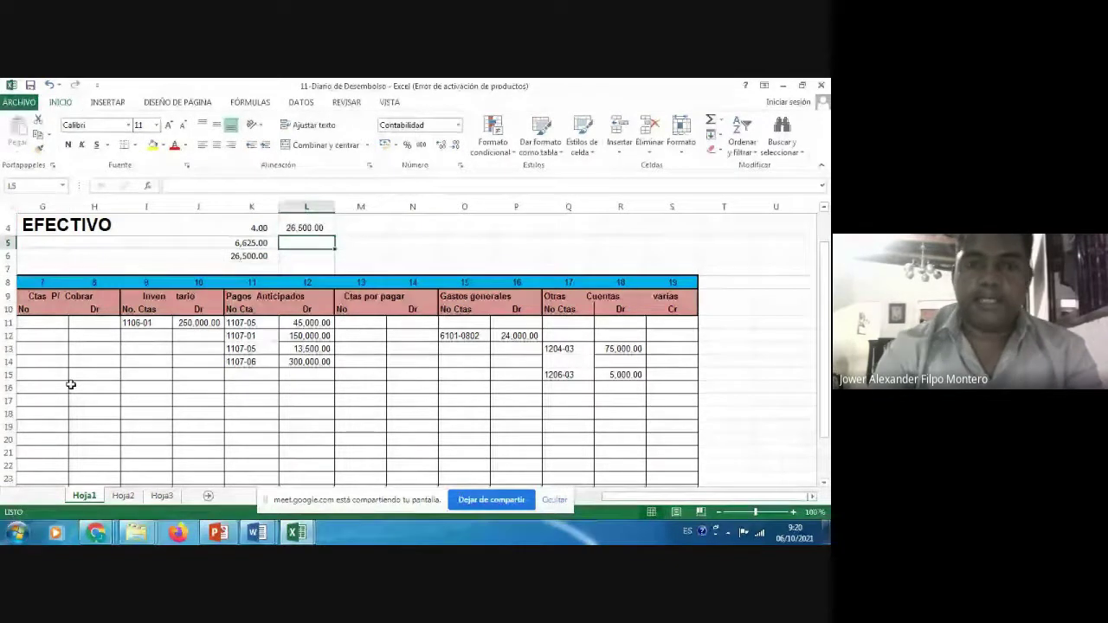
pyautogui.write('=')
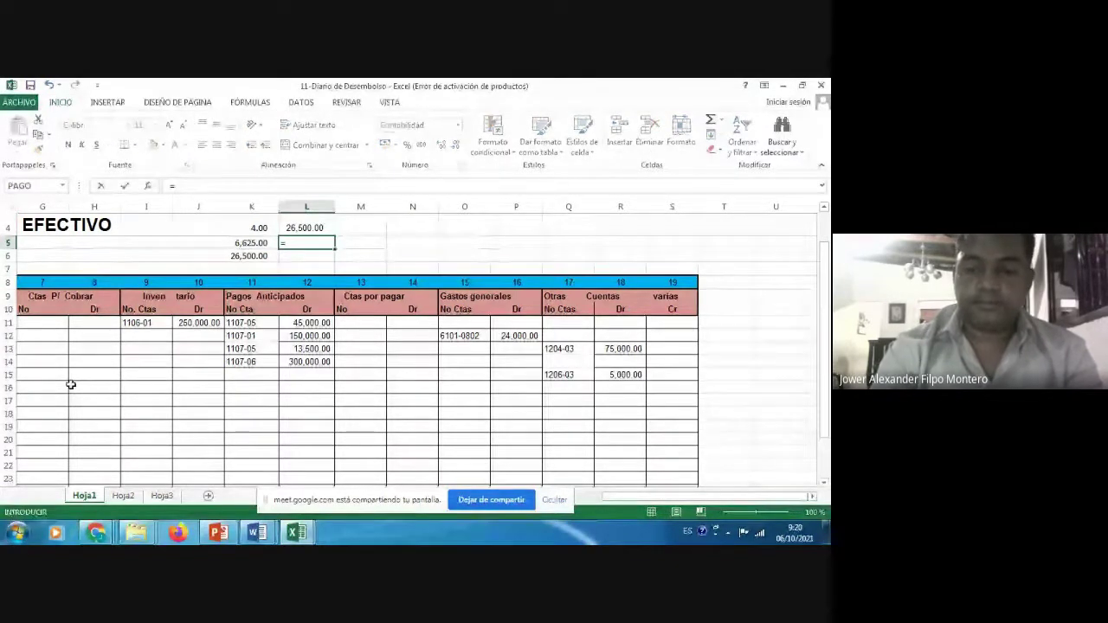
pyautogui.press('Up')
pyautogui.write('*.1')
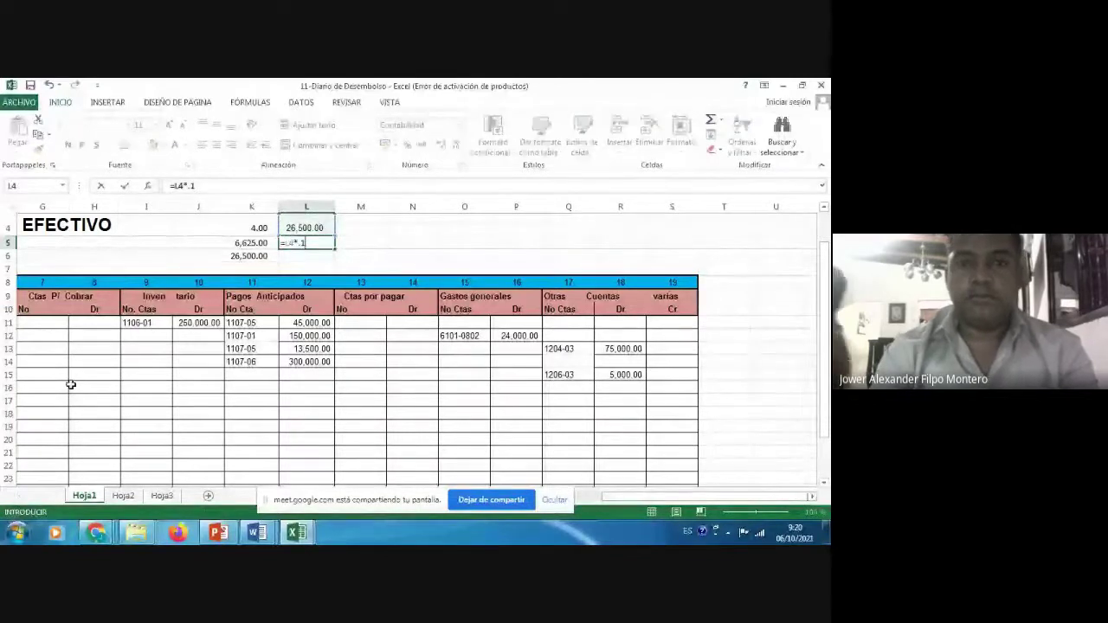
pyautogui.write('8')
pyautogui.press('Return')
# - Total the subtotal and ITBIS in L6 with the formula +L4+L5 and make the result bold
pyautogui.write('+')
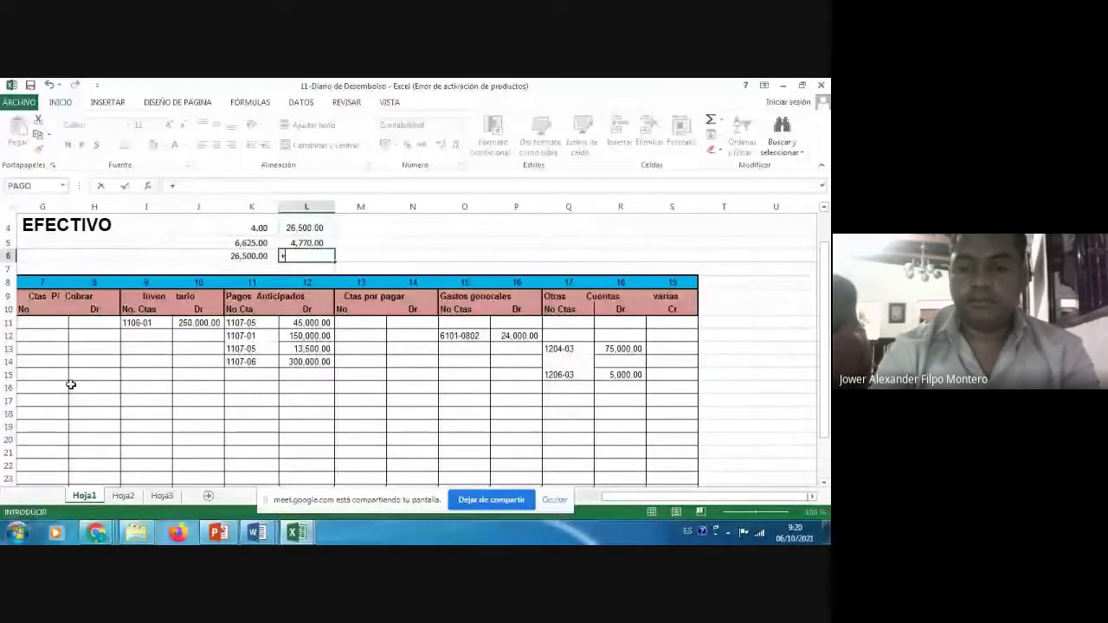
pyautogui.write('L4+L5')
pyautogui.press('Return')
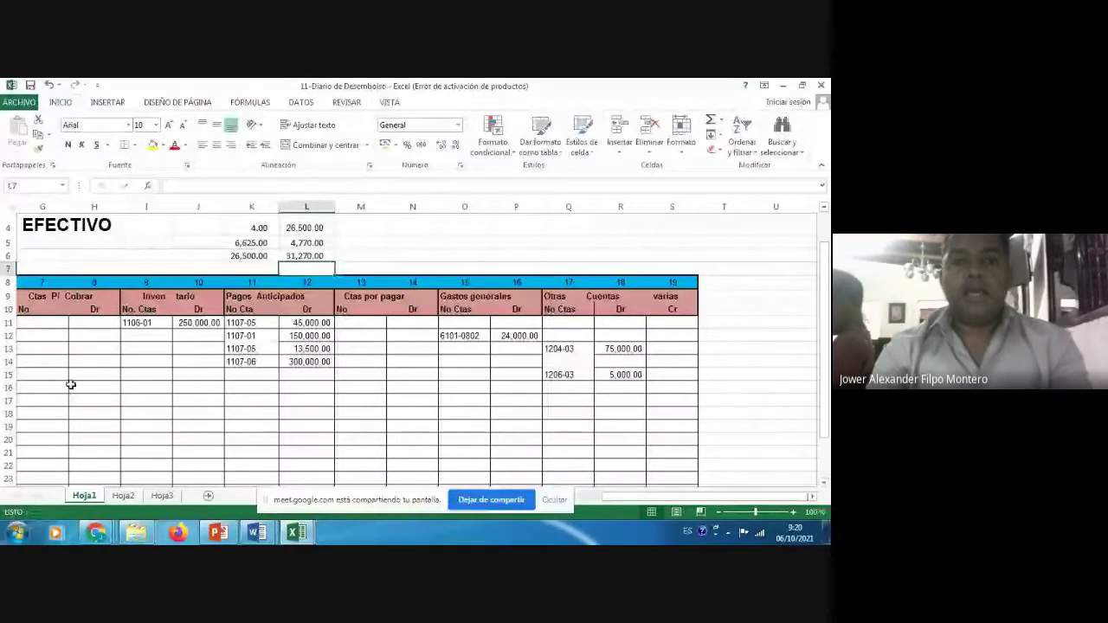
pyautogui.press('Up')
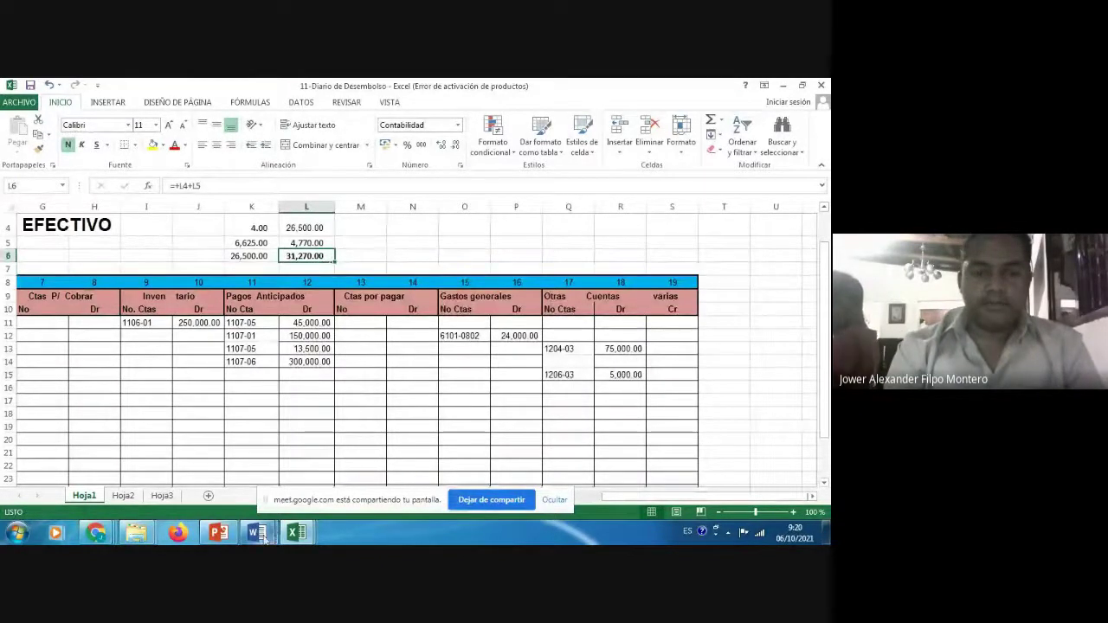
# - Switch to the Word document 1-Informaciones Generales and go to item 17 under Devoluciones en Compras
pyautogui.moveTo(264, 537)
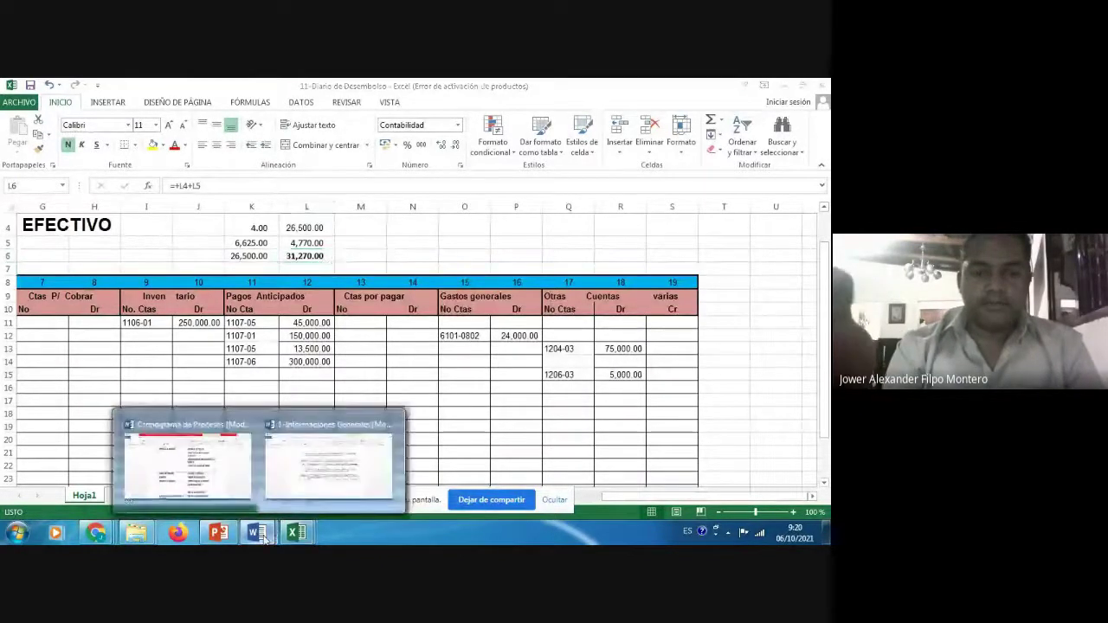
pyautogui.click(320, 485)
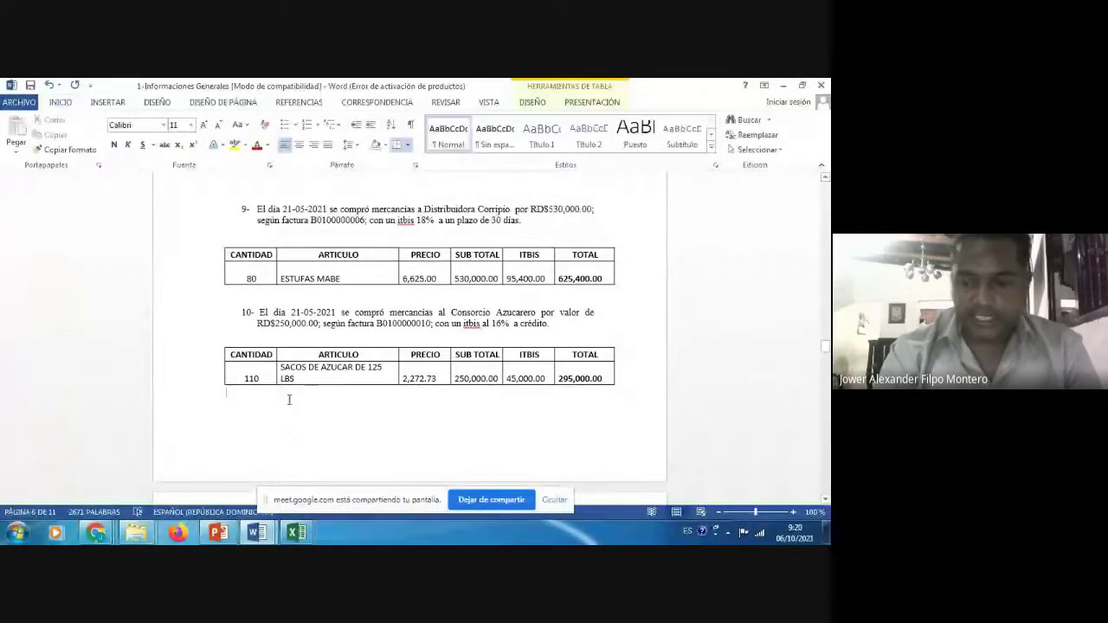
pyautogui.click(289, 399)
pyautogui.scroll(-2, 289, 399)
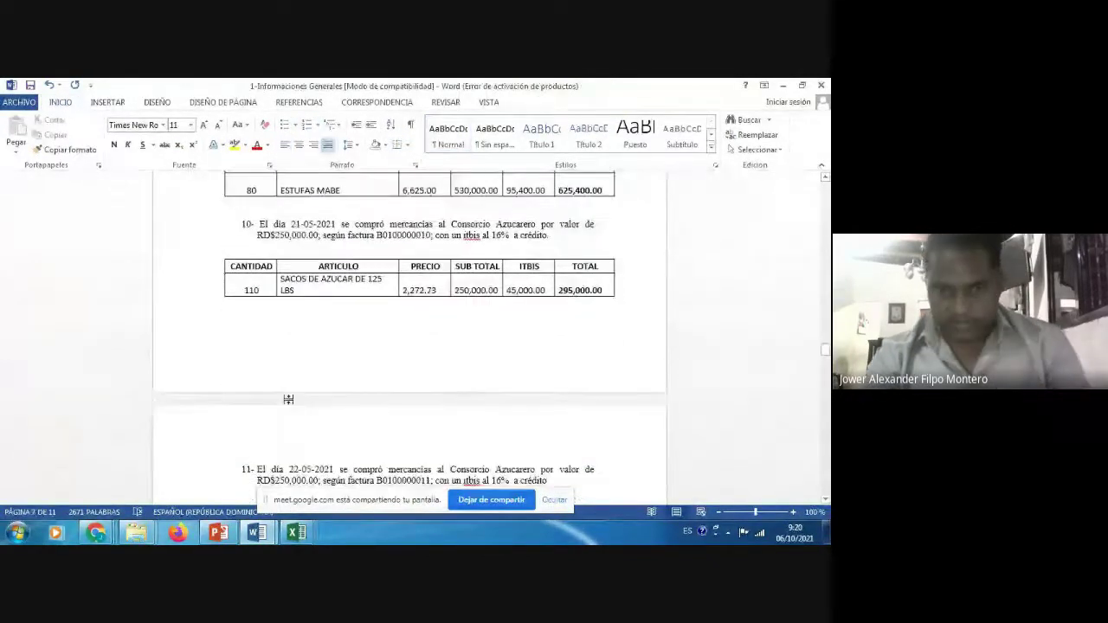
pyautogui.scroll(-5, 289, 399)
pyautogui.click(289, 399)
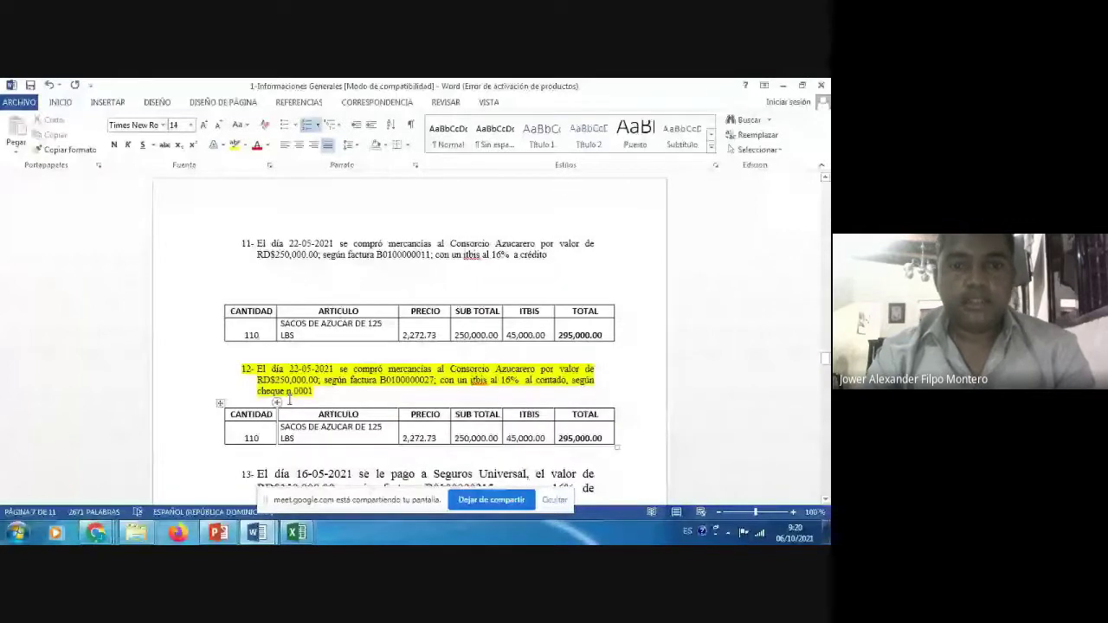
pyautogui.scroll(-10, 288, 399)
pyautogui.click(288, 399)
pyautogui.press('Up')
pyautogui.press('Up')
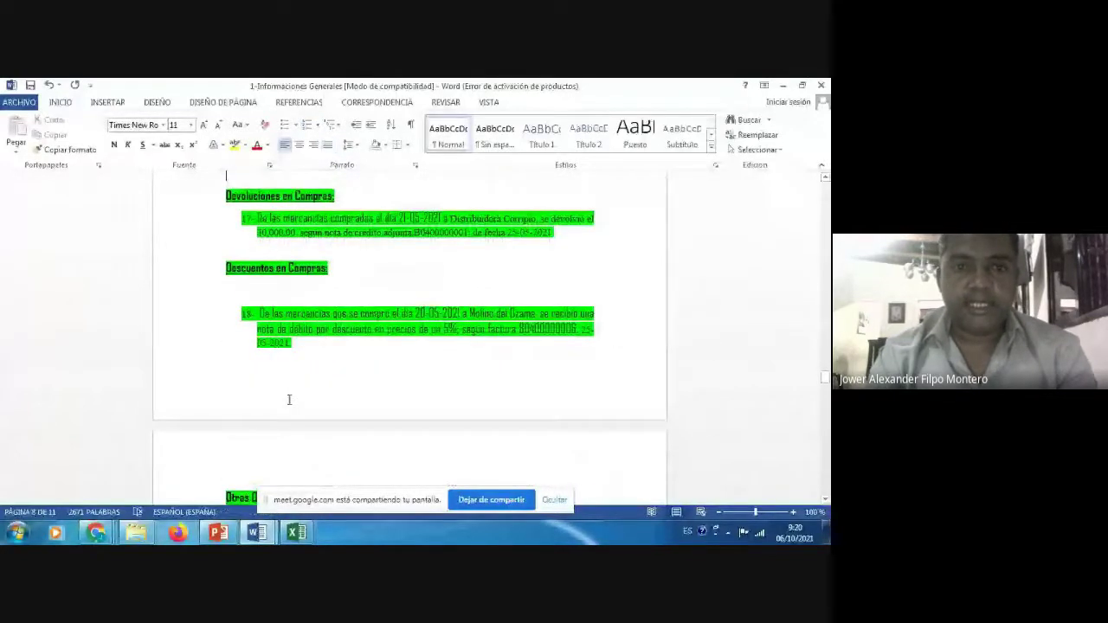
pyautogui.press('Up')
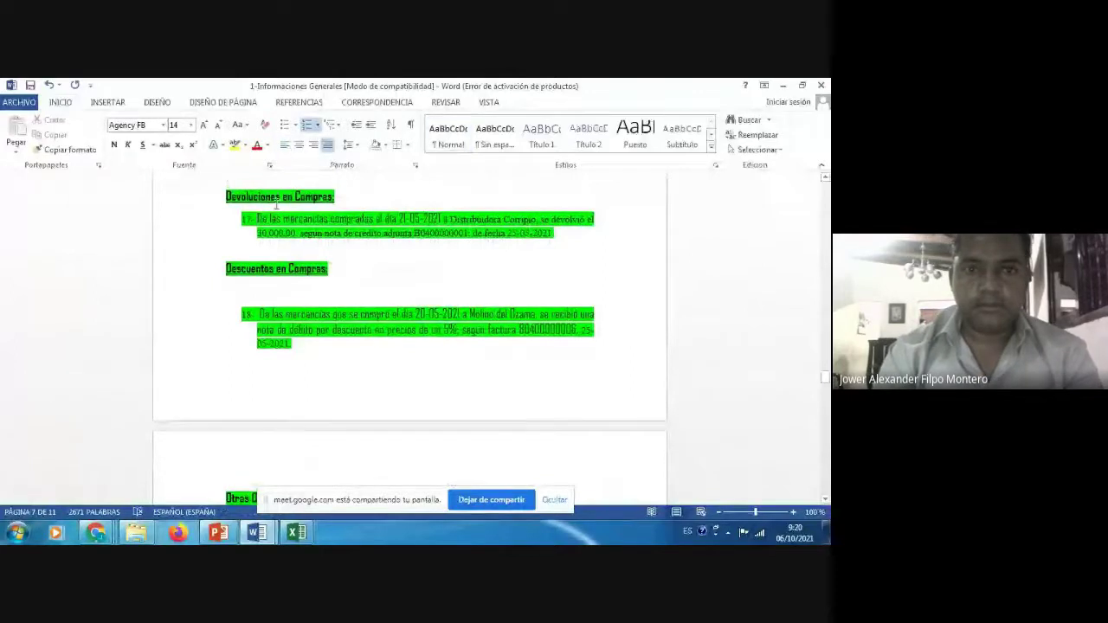
# - Change the returned amount in item 17 for Distribuidora Corripio to 31,270.00
pyautogui.press('Down')
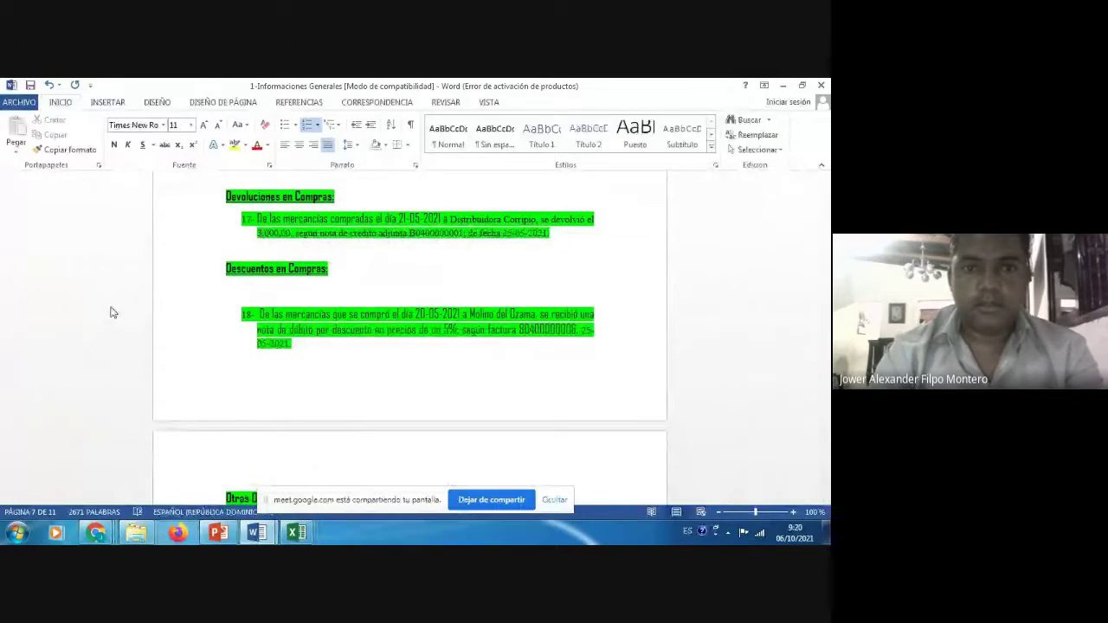
pyautogui.write(',')
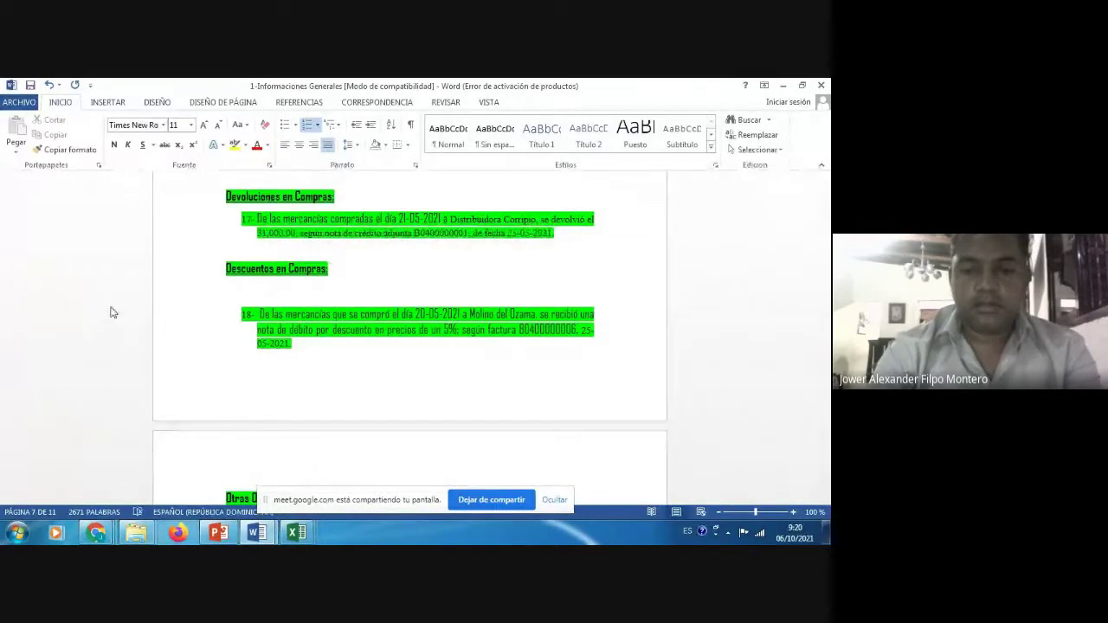
pyautogui.write(',')
pyautogui.hotkey('ctrl', 'z')
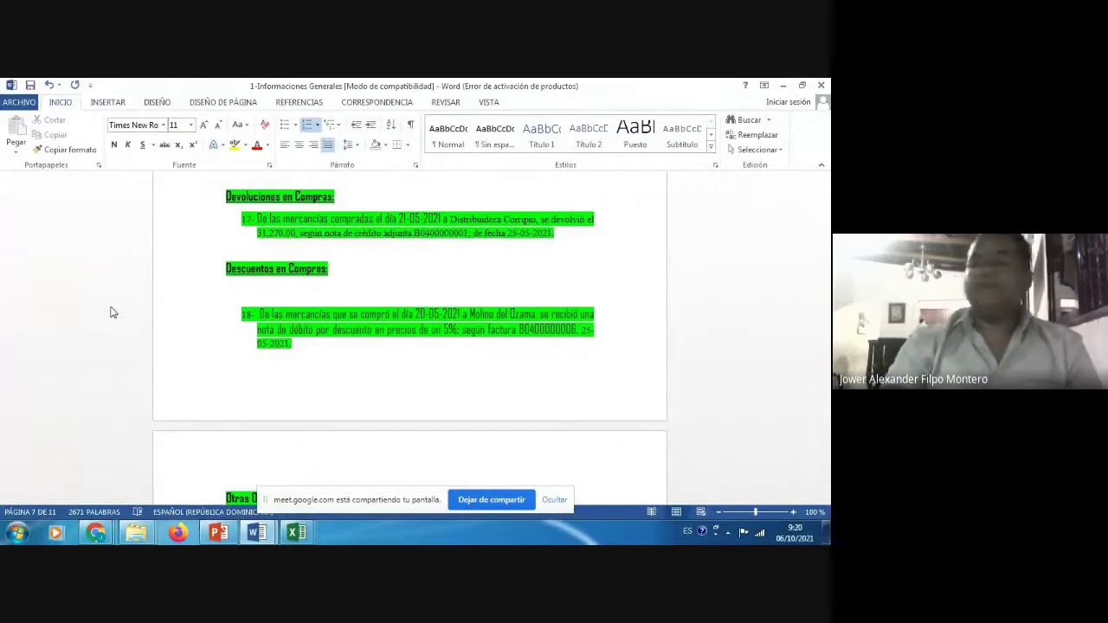
pyautogui.press('Down')
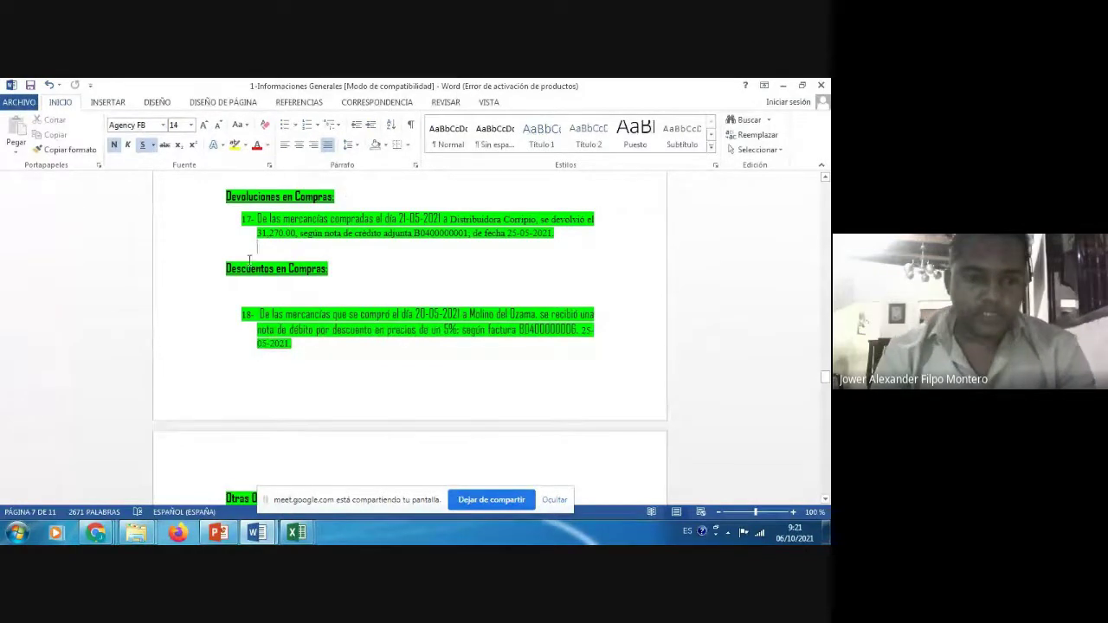
# - Switch to the Programa Practico Labotorio de Contabilidad folder and open the workbook 42-Diario de Devoluciones
pyautogui.moveTo(136, 532)
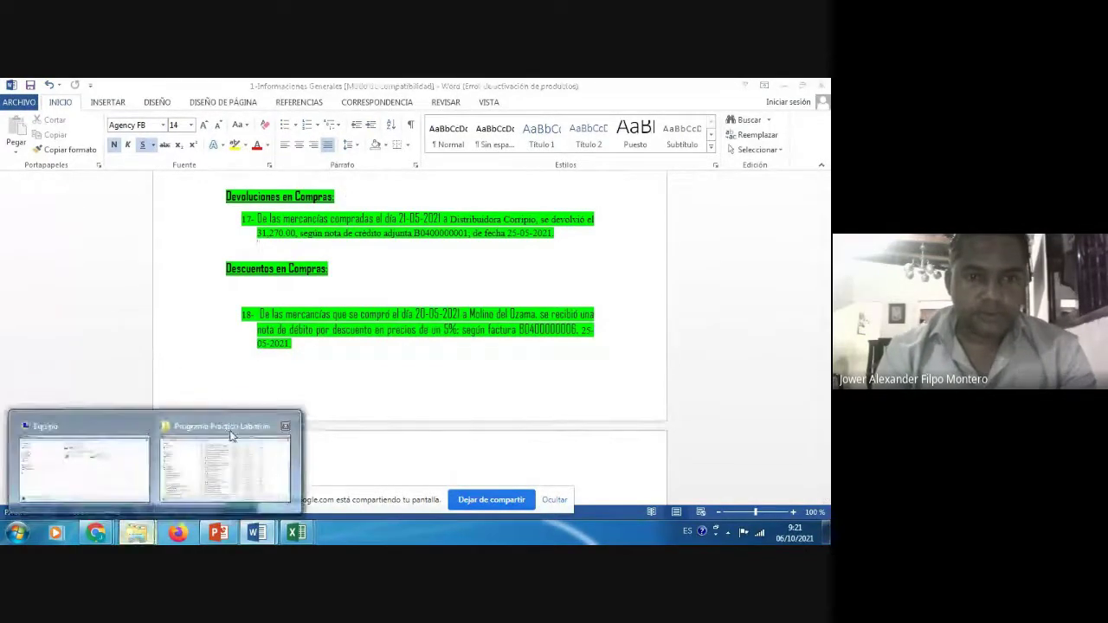
pyautogui.click(232, 442)
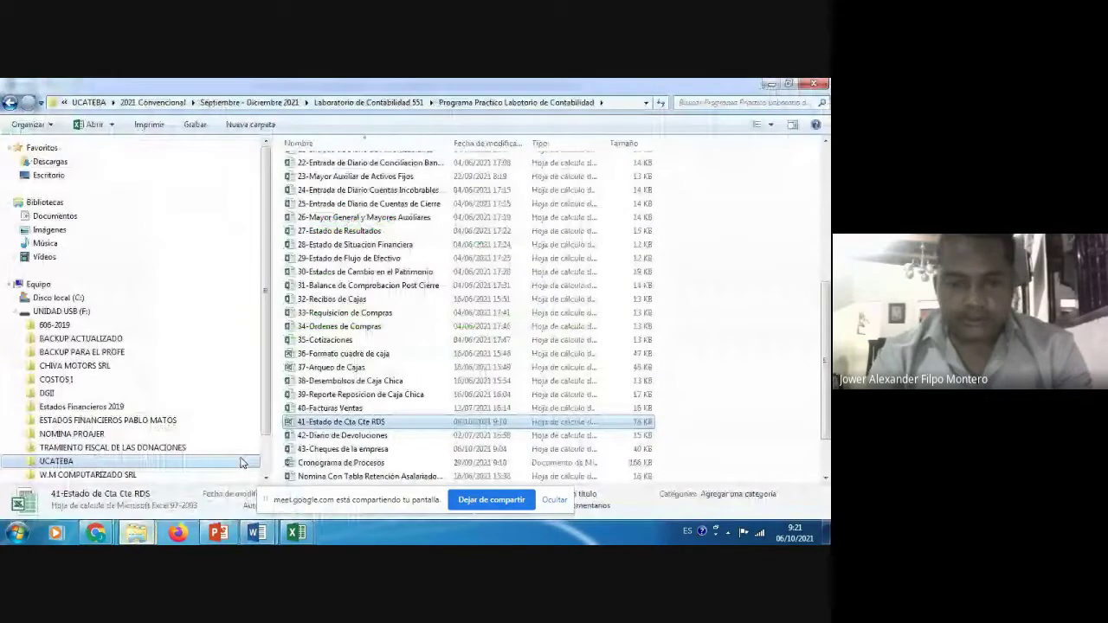
pyautogui.scroll(-1, 430, 303)
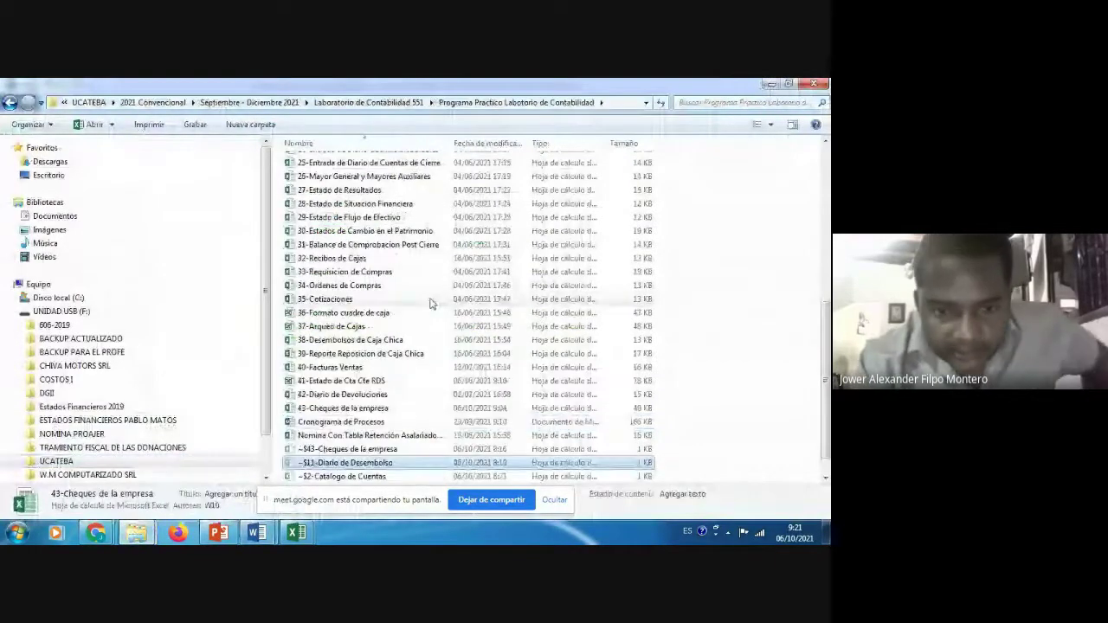
pyautogui.press('Up')
pyautogui.press('Up')
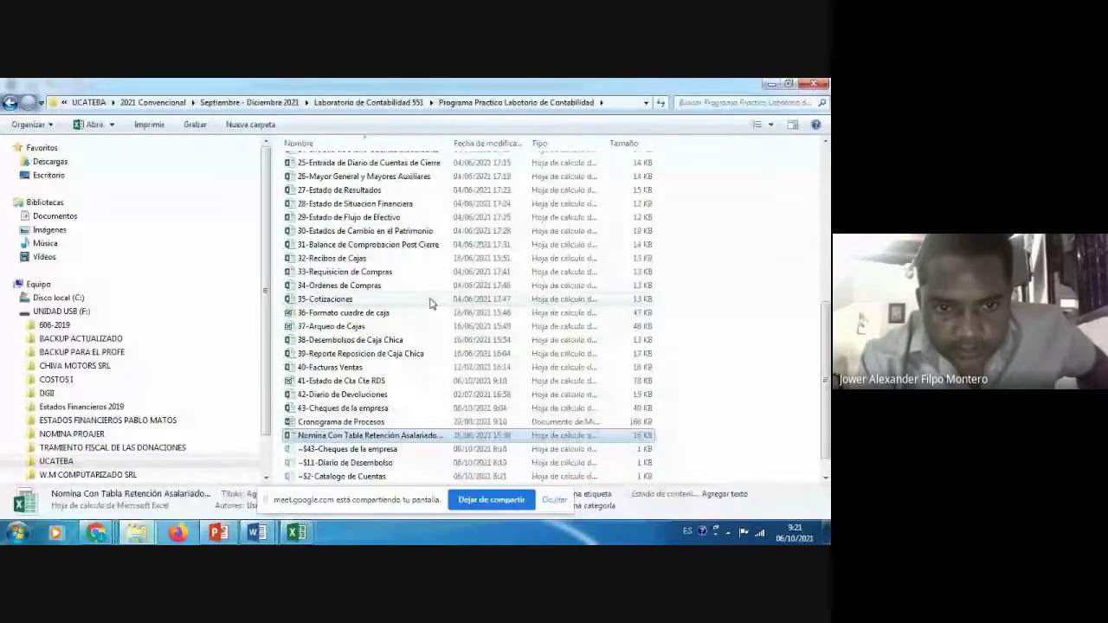
pyautogui.press('Up')
pyautogui.press('Up')
pyautogui.press('Up')
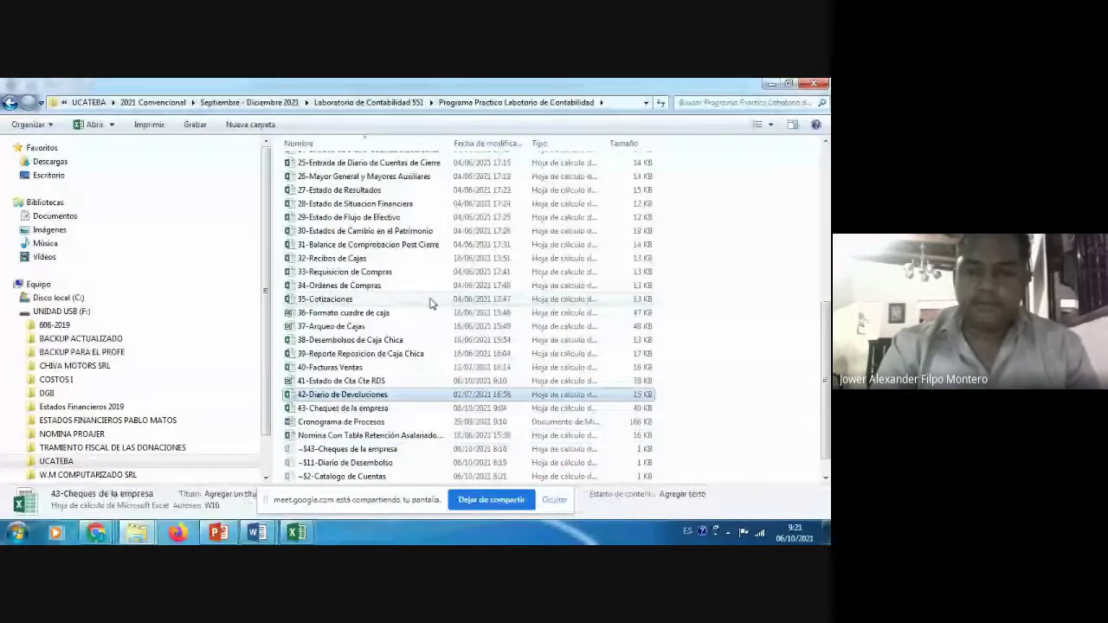
pyautogui.press('Down')
pyautogui.press('Up')
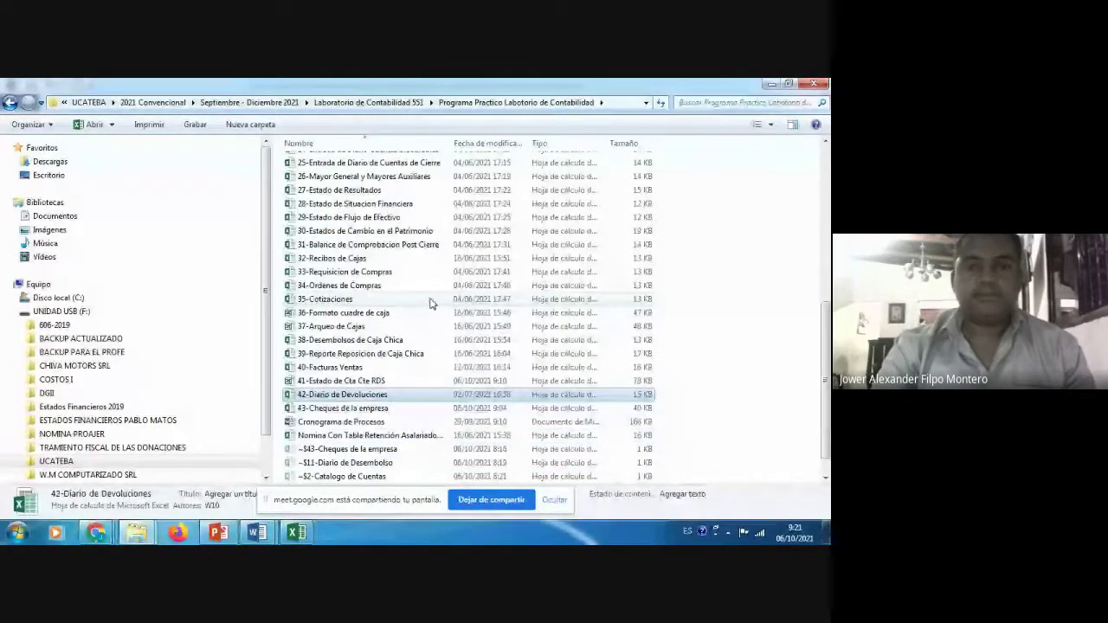
pyautogui.press('Return')
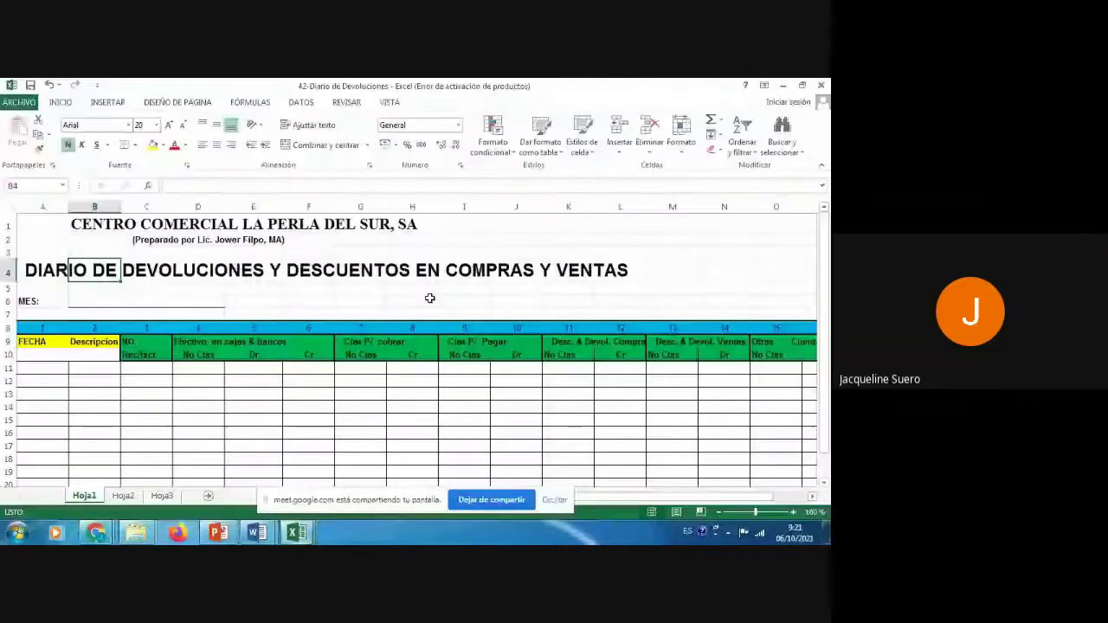
# - Examine the title and column headings of the Diario de Devoluciones y Descuentos en Compras y Ventas sheet
pyautogui.press('Left')
pyautogui.press('Right')
pyautogui.press('Down')
pyautogui.press('Right')
pyautogui.press('Right')
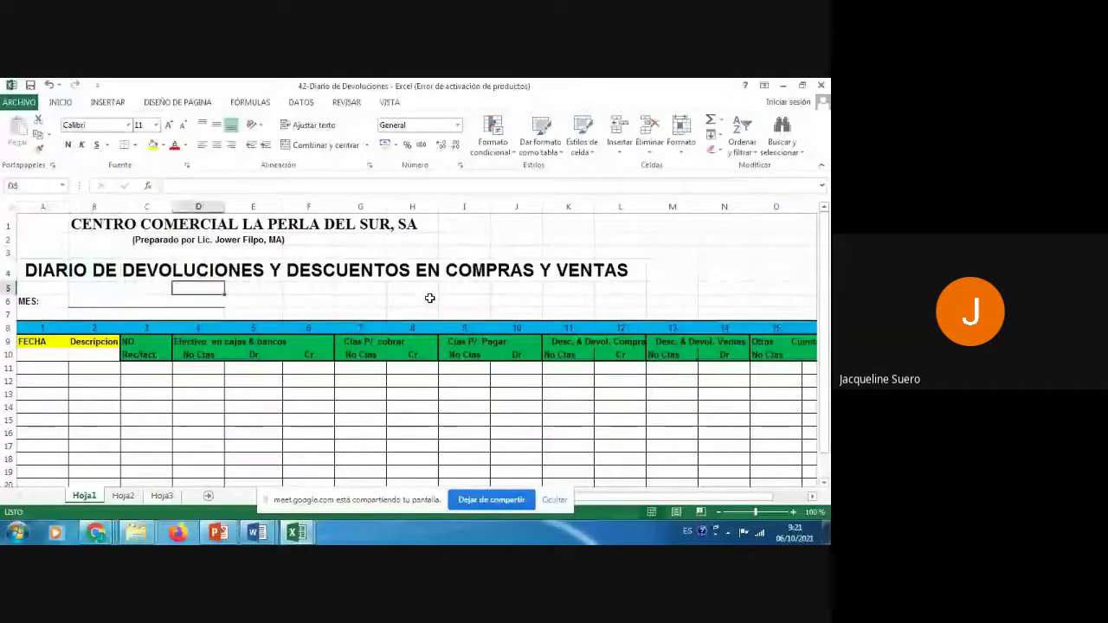
pyautogui.press('Up')
pyautogui.press('Home')
pyautogui.press('Right')
pyautogui.press('Left')
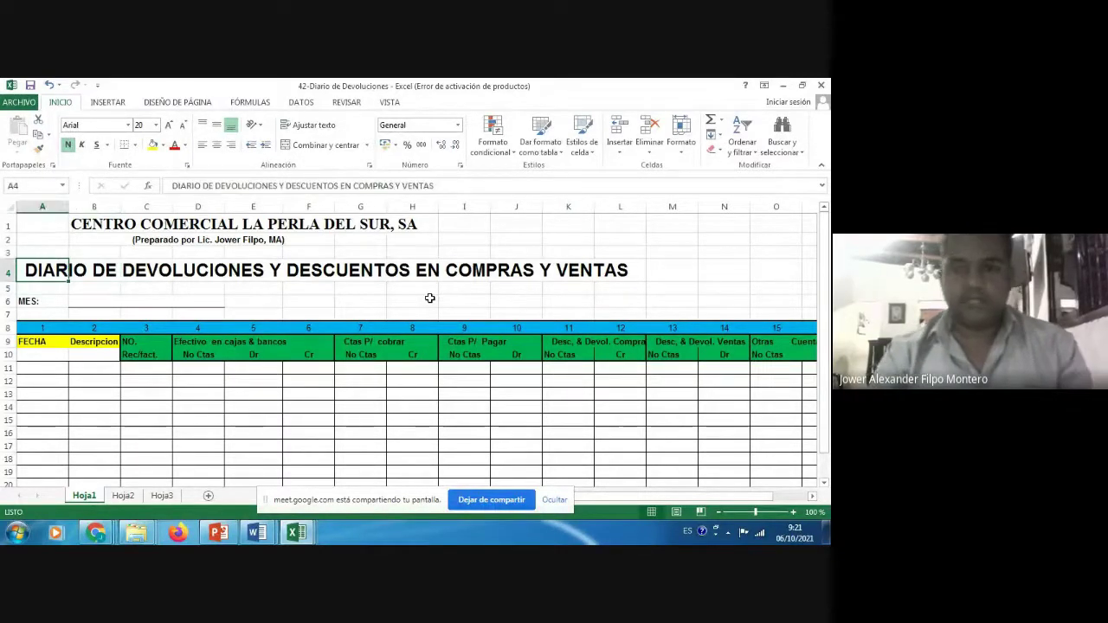
pyautogui.press('Down')
pyautogui.press('Down')
pyautogui.press('Down')
pyautogui.press('Down')
pyautogui.press('Down')
pyautogui.press('Down')
pyautogui.press('Down')
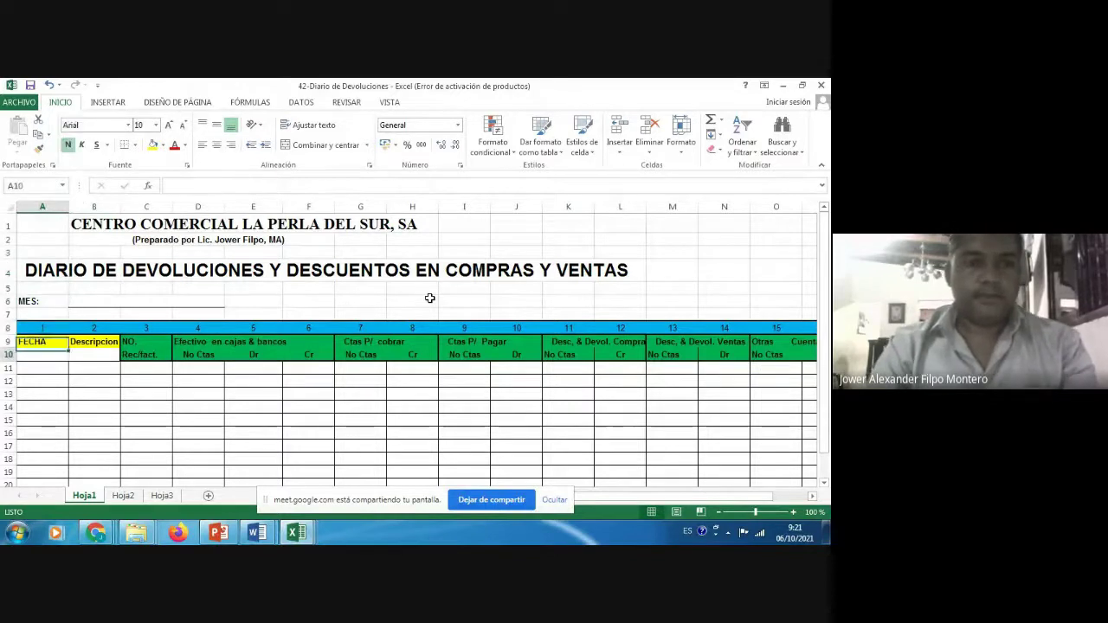
pyautogui.press('Up')
pyautogui.press('Up')
pyautogui.press('Up')
pyautogui.press('Up')
pyautogui.press('Up')
pyautogui.press('Up')
pyautogui.press('Up')
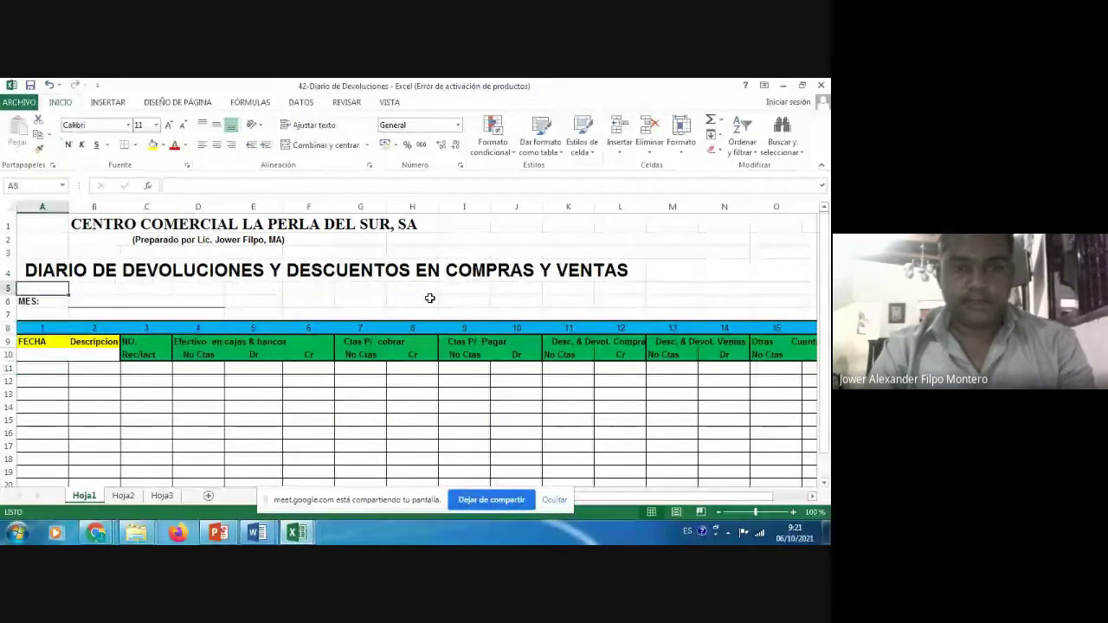
pyautogui.hotkey('shift', 'Right')
pyautogui.hotkey('shift', 'Right')
pyautogui.hotkey('shift', 'Right')
pyautogui.hotkey('shift', 'Right')
pyautogui.hotkey('shift', 'Right')
pyautogui.hotkey('shift', 'Right')
pyautogui.hotkey('shift', 'Right')
pyautogui.hotkey('shift', 'Right')
pyautogui.hotkey('shift', 'Right')
pyautogui.hotkey('shift', 'Right')
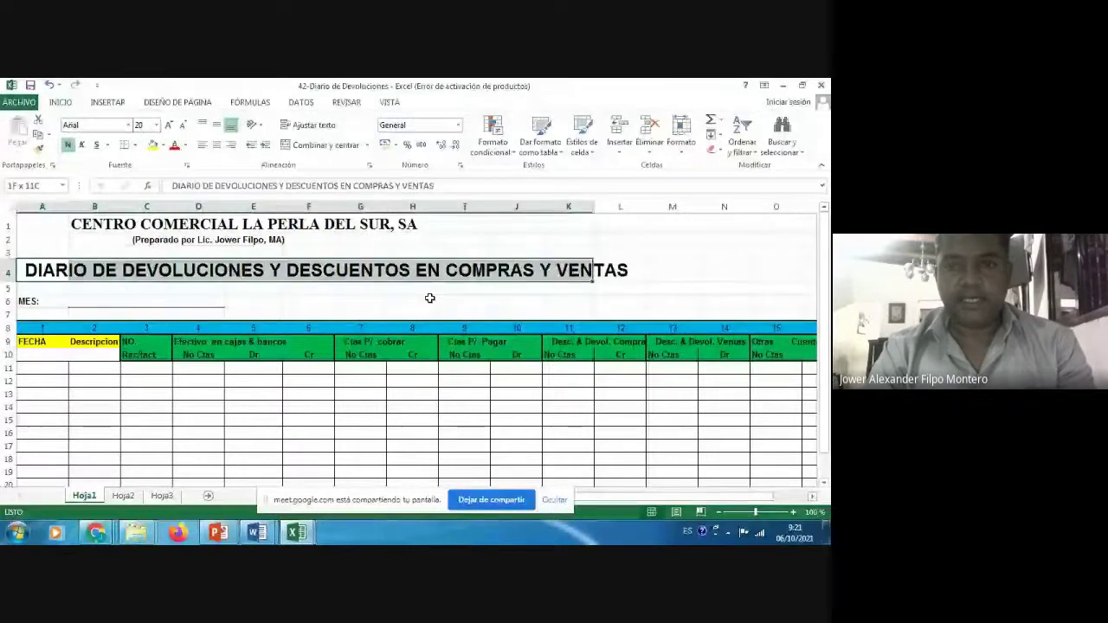
# - Start the first journal entry's date with 25-0 in A11 under FECHA
pyautogui.press('Left')
pyautogui.press('Down')
pyautogui.press('Down')
pyautogui.press('Down')
pyautogui.press('Down')
pyautogui.press('Down')
pyautogui.press('Down')
pyautogui.press('Down')
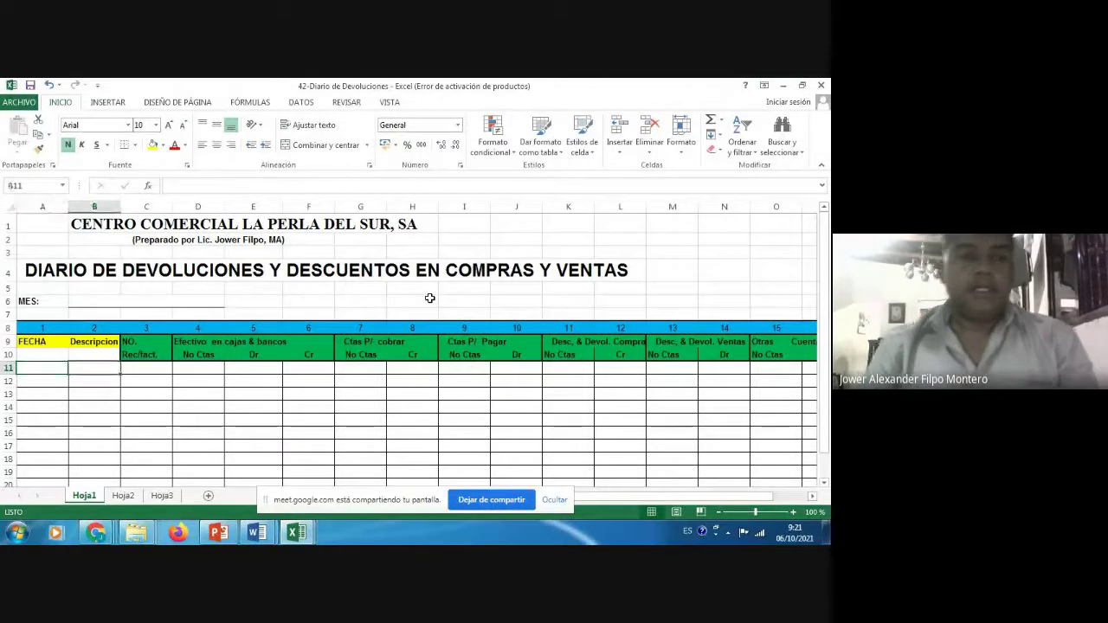
pyautogui.write('25-0')
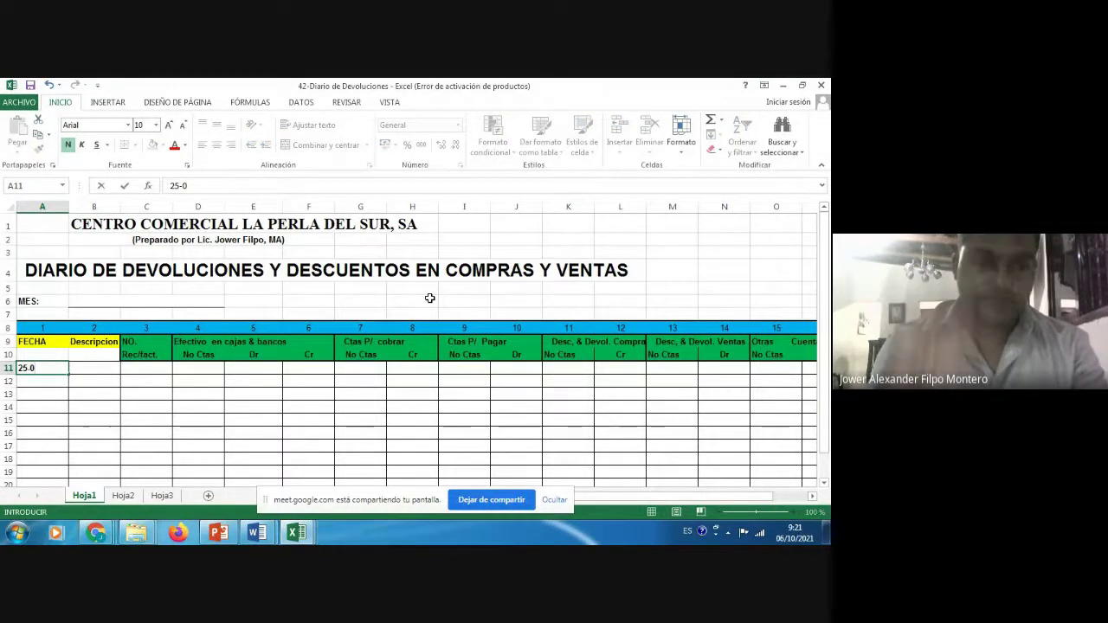
# - Fill in row 11 with the date 25-05-2021 and the description Distribuidora Corripio
pyautogui.write('5-2021')
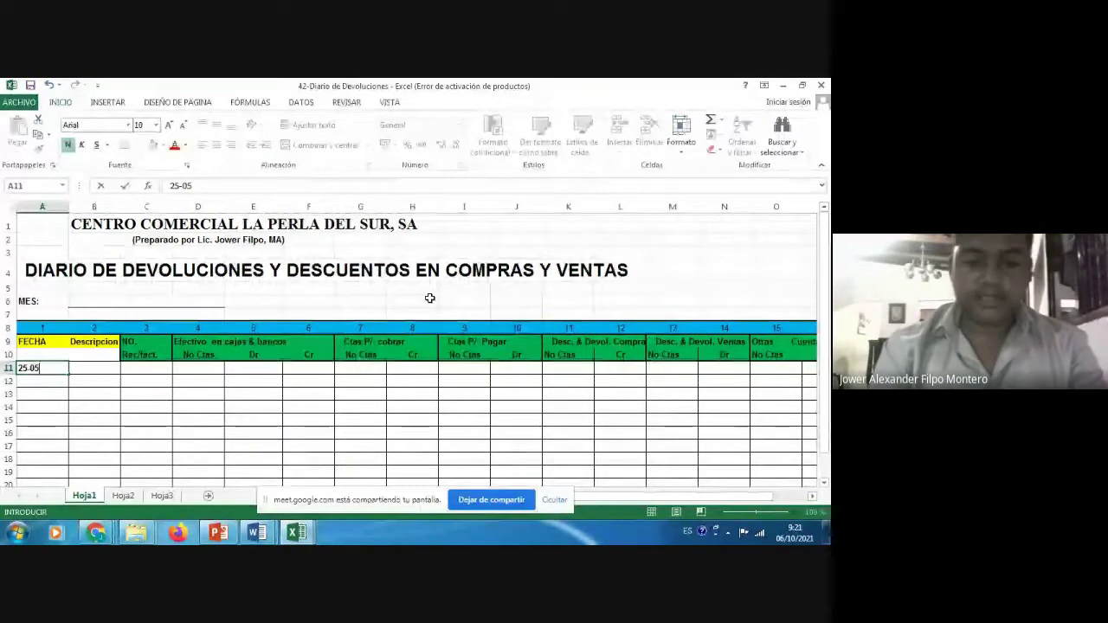
pyautogui.press('Return')
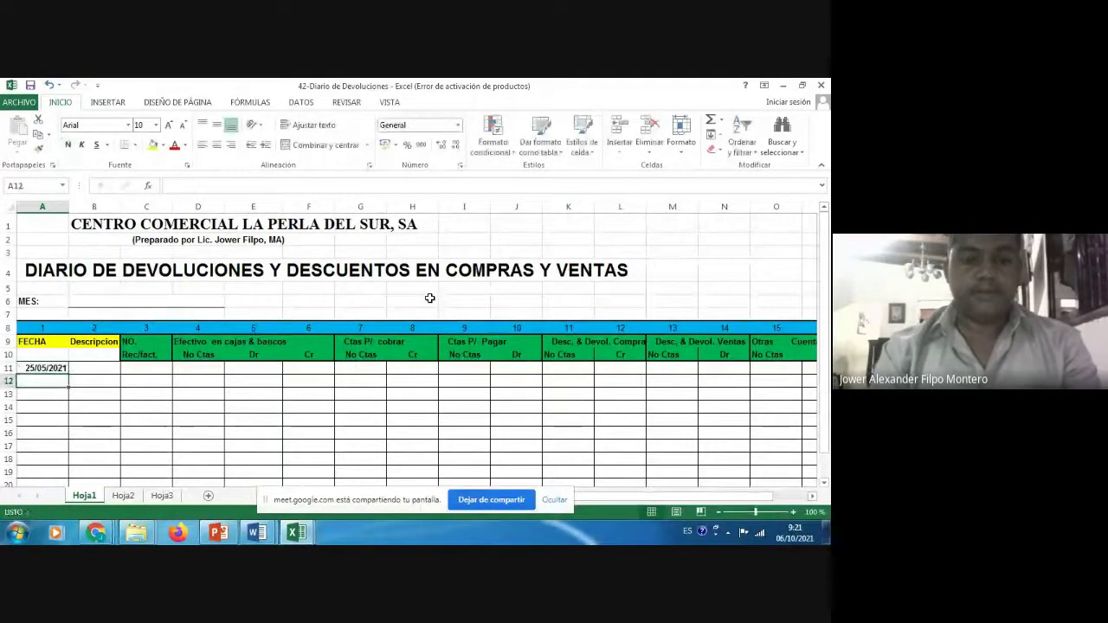
pyautogui.press('Up')
pyautogui.press('Right')
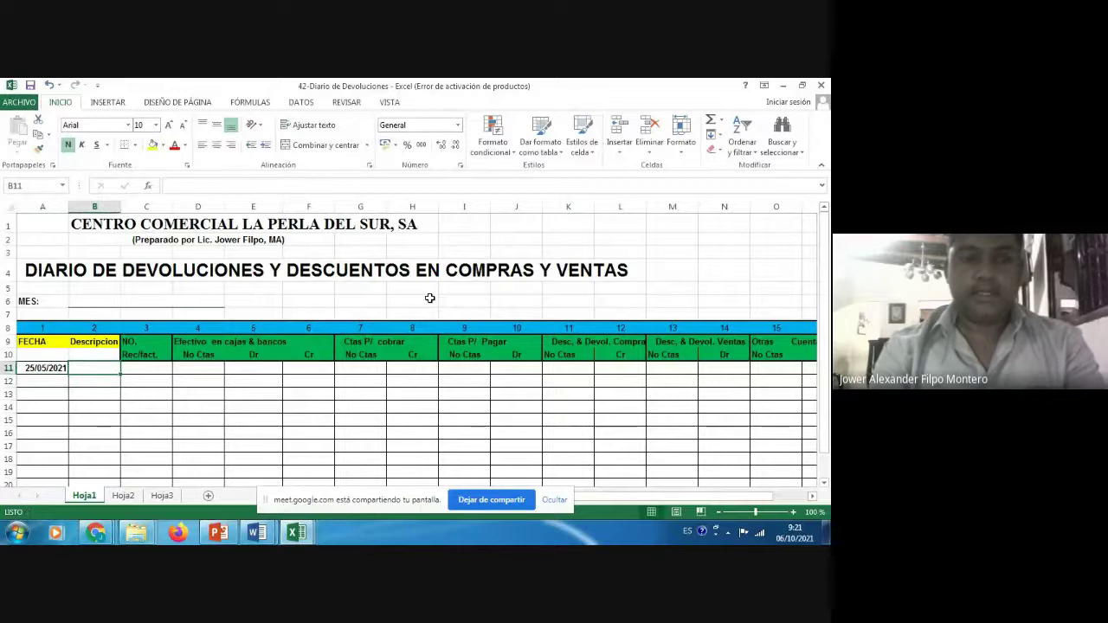
pyautogui.write('DIS')
pyautogui.press('BackSpace')
pyautogui.press('BackSpace')
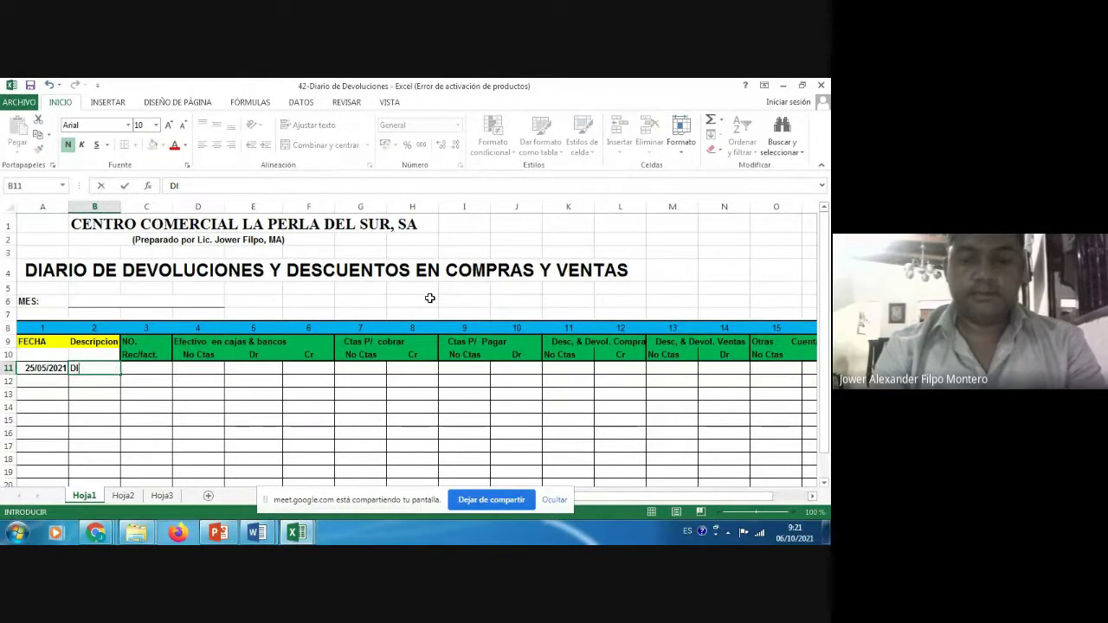
pyautogui.write('ist')
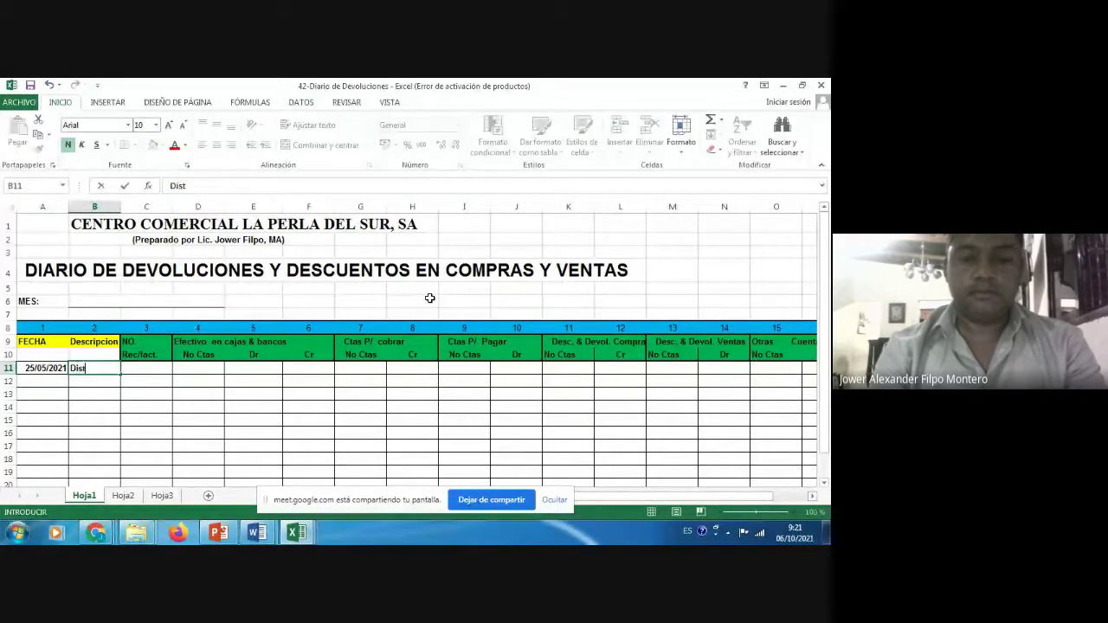
pyautogui.write('ribuidora Corr')
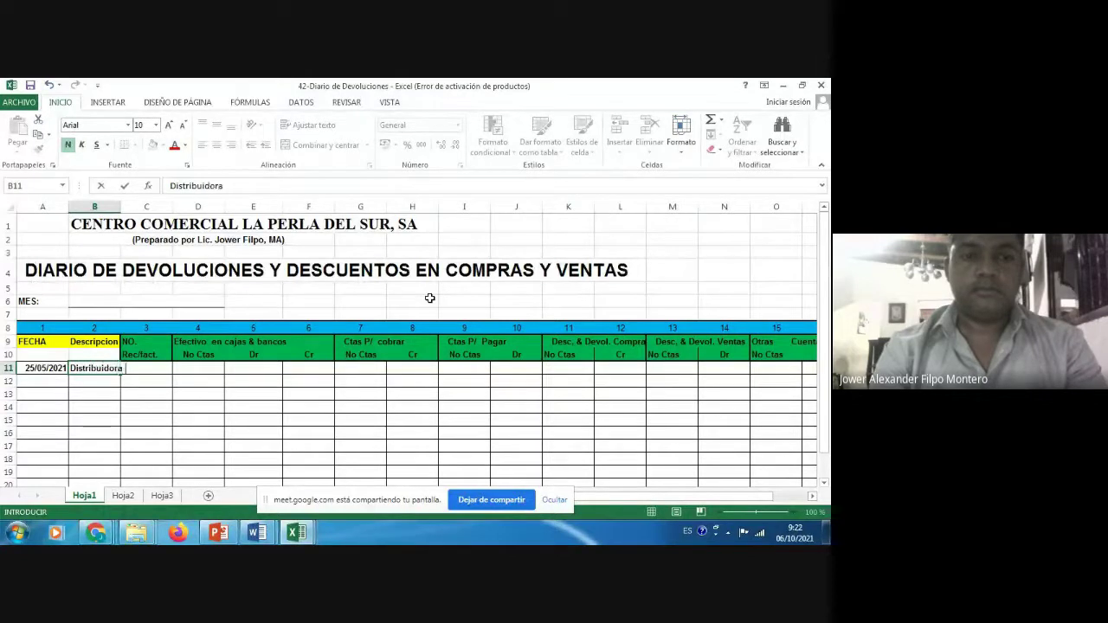
pyautogui.write('pio')
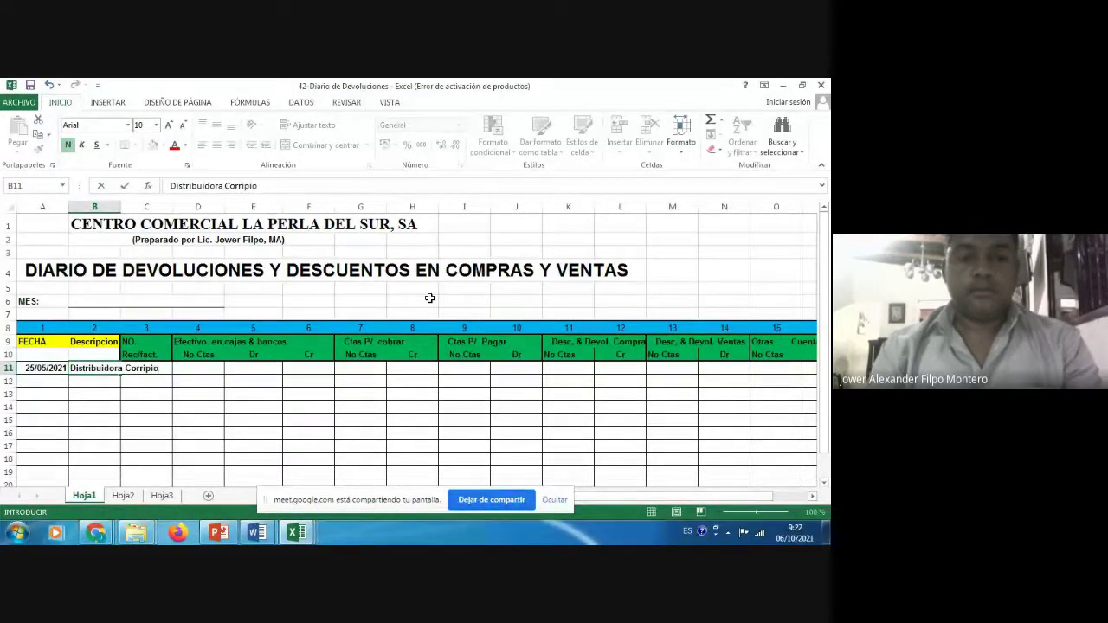
pyautogui.press('Tab')
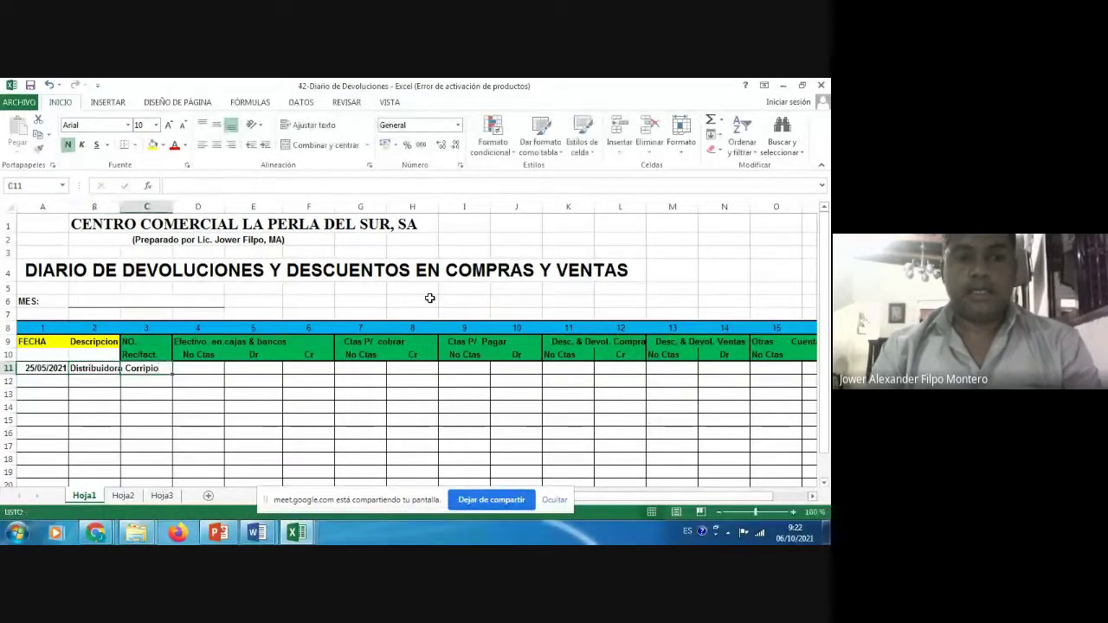
# - Copy the credit note number of the Distribuidora Corripio return from the Word document into cell C11 of the Excel returns journal
pyautogui.hotkey('alt', 'Tab')
pyautogui.hotkey('alt', 'Tab')
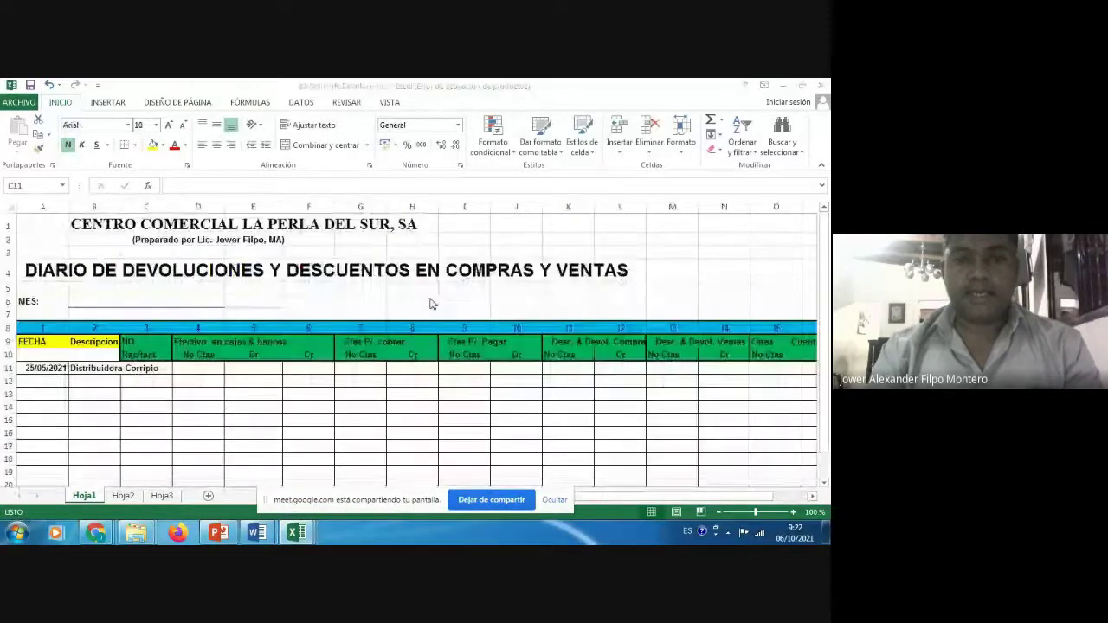
pyautogui.hotkey('alt', 'Tab')
pyautogui.press('Escape')
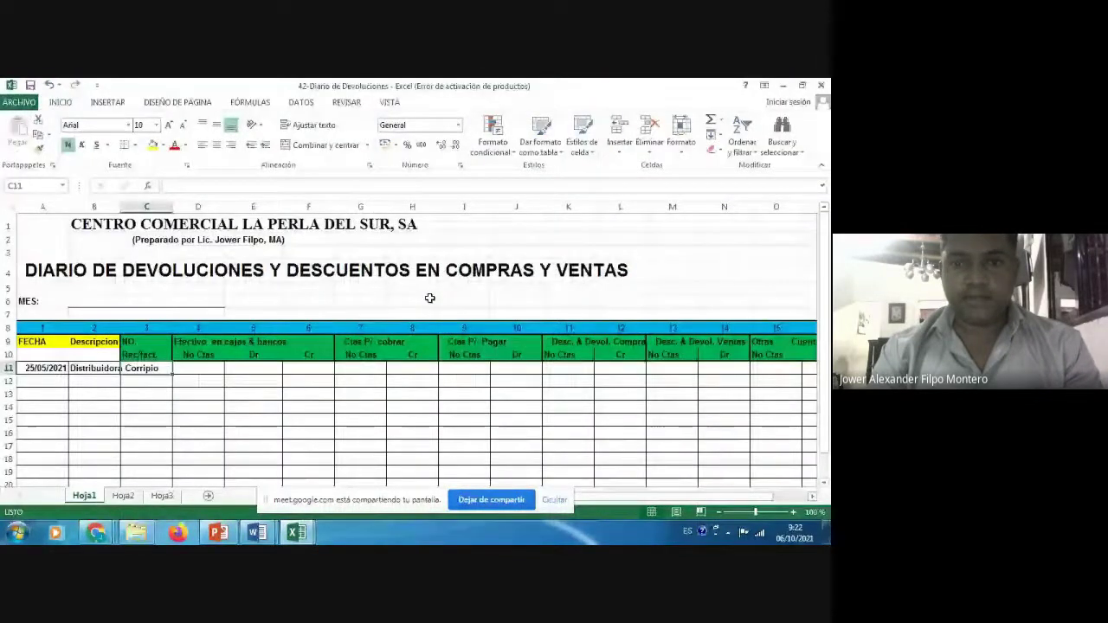
pyautogui.hotkey('alt', 'Tab')
pyautogui.hotkey('alt', 'Tab')
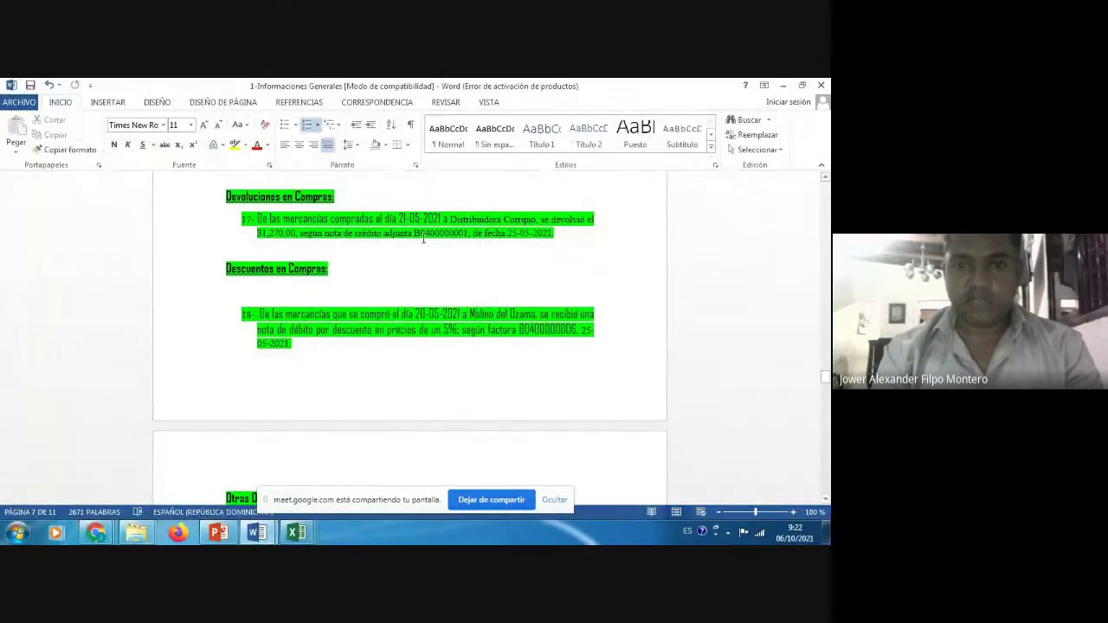
pyautogui.hotkey('shift', 'Right')
pyautogui.hotkey('shift', 'Right')
pyautogui.hotkey('shift', 'Right')
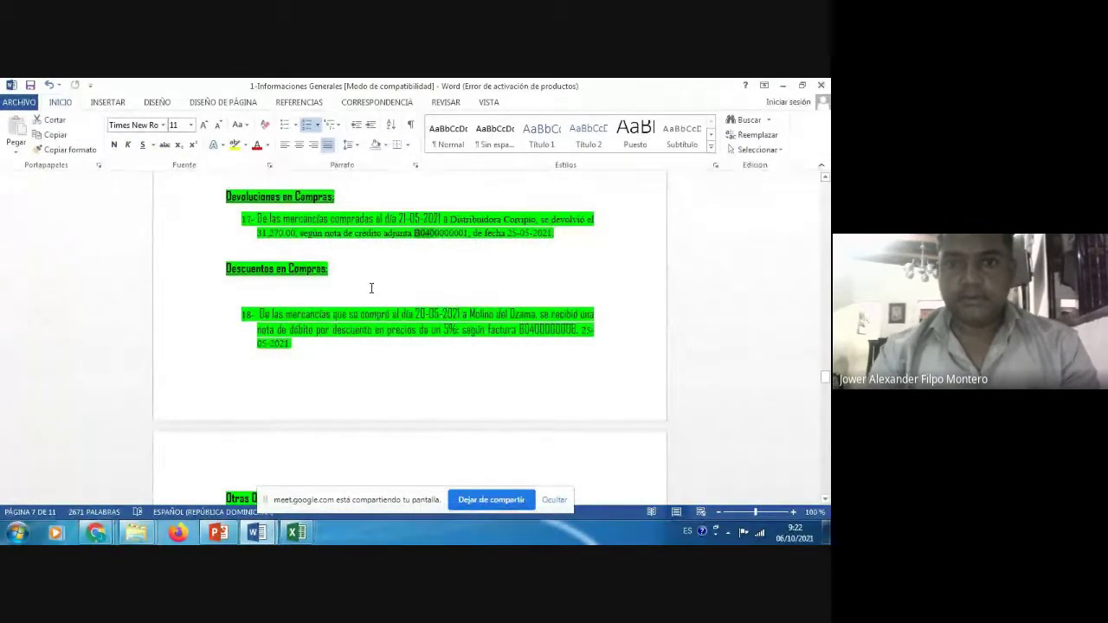
pyautogui.hotkey('alt', 'Tab')
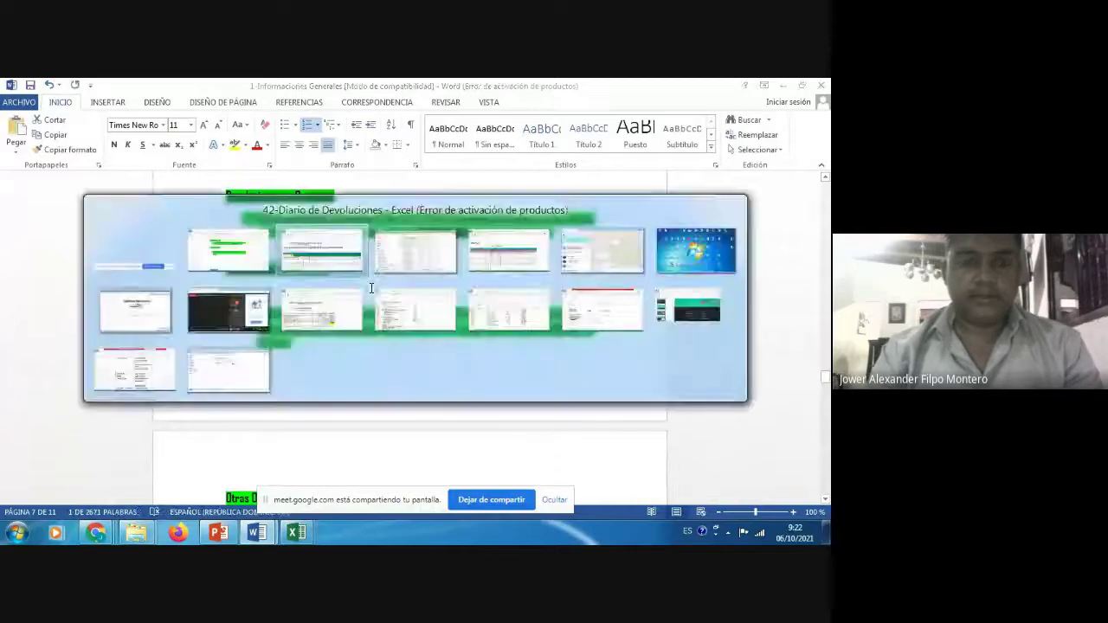
pyautogui.hotkey('ctrl', 'v')
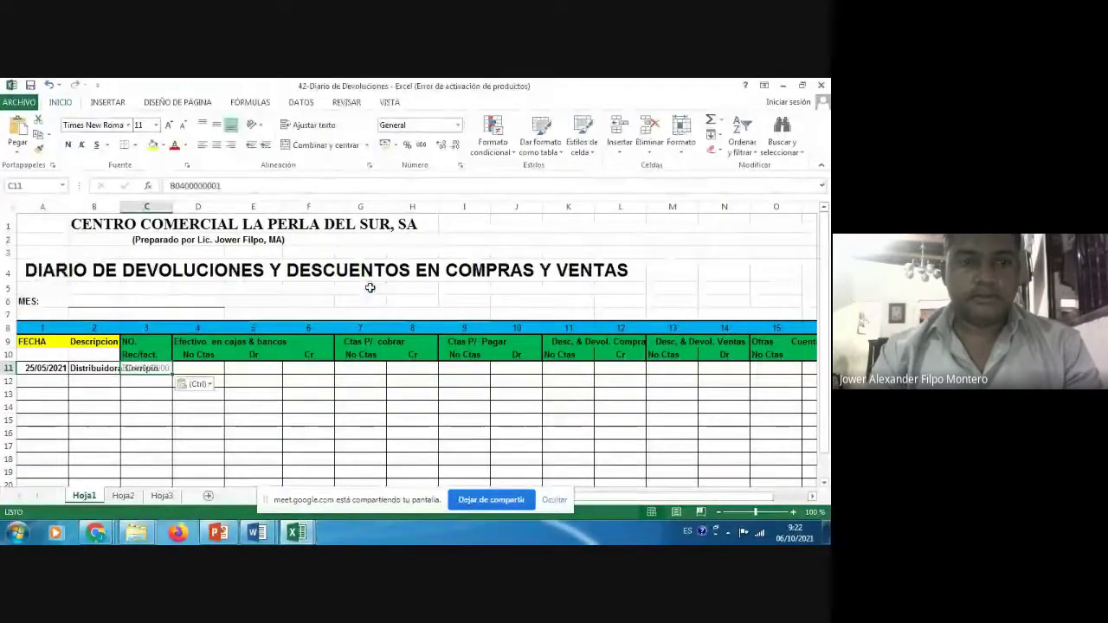
pyautogui.press('Tab')
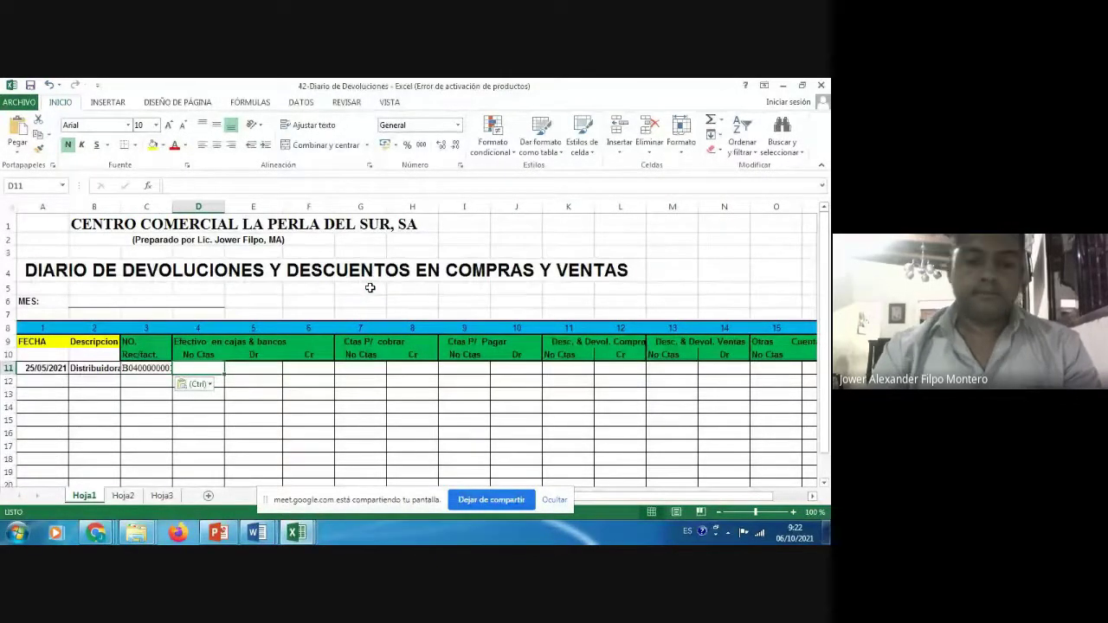
pyautogui.press('Escape')
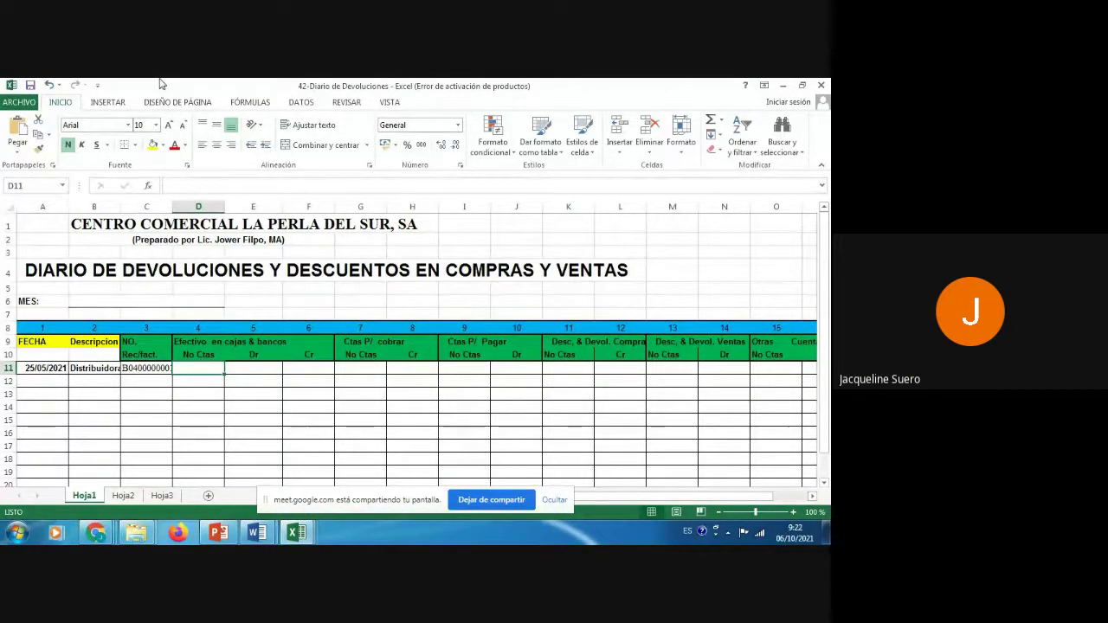
# - Examine the cash, accounts receivable and accounts payable column headings to decide where the purchase return belongs
pyautogui.press('Right')
pyautogui.press('Right')
pyautogui.press('Right')
pyautogui.press('Right')
pyautogui.press('Right')
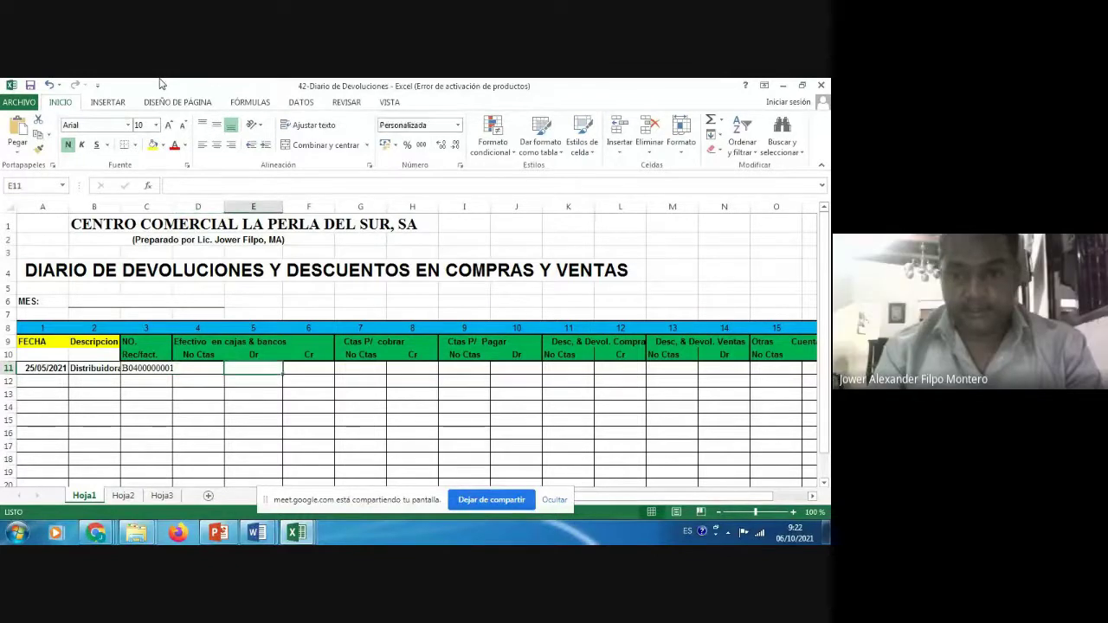
pyautogui.press('Left')
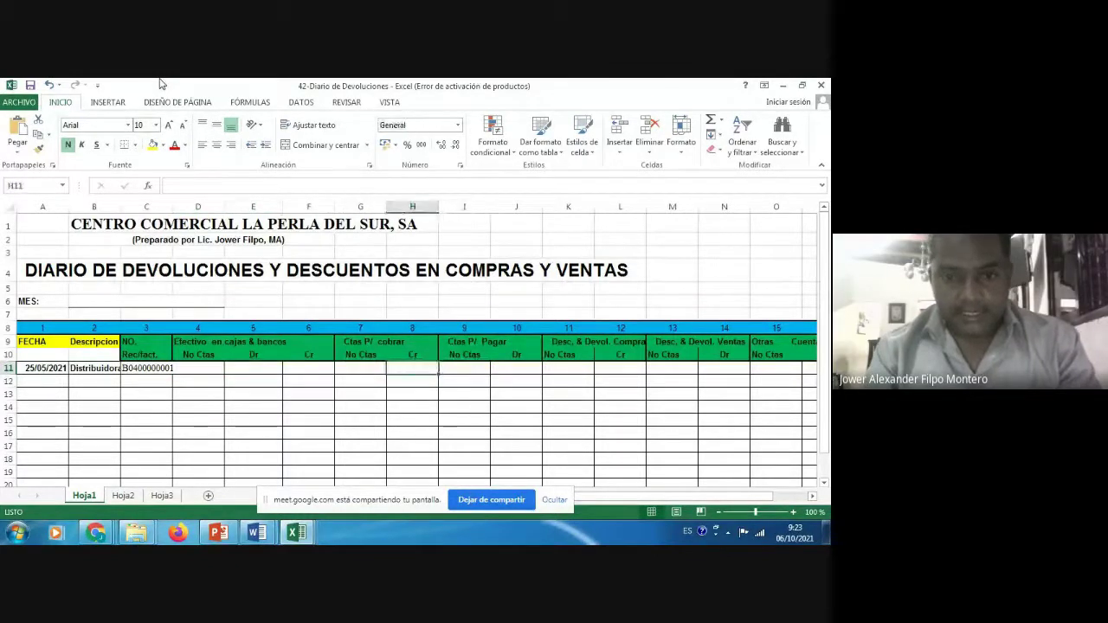
pyautogui.press('Right')
pyautogui.press('Left')
pyautogui.press('Left')
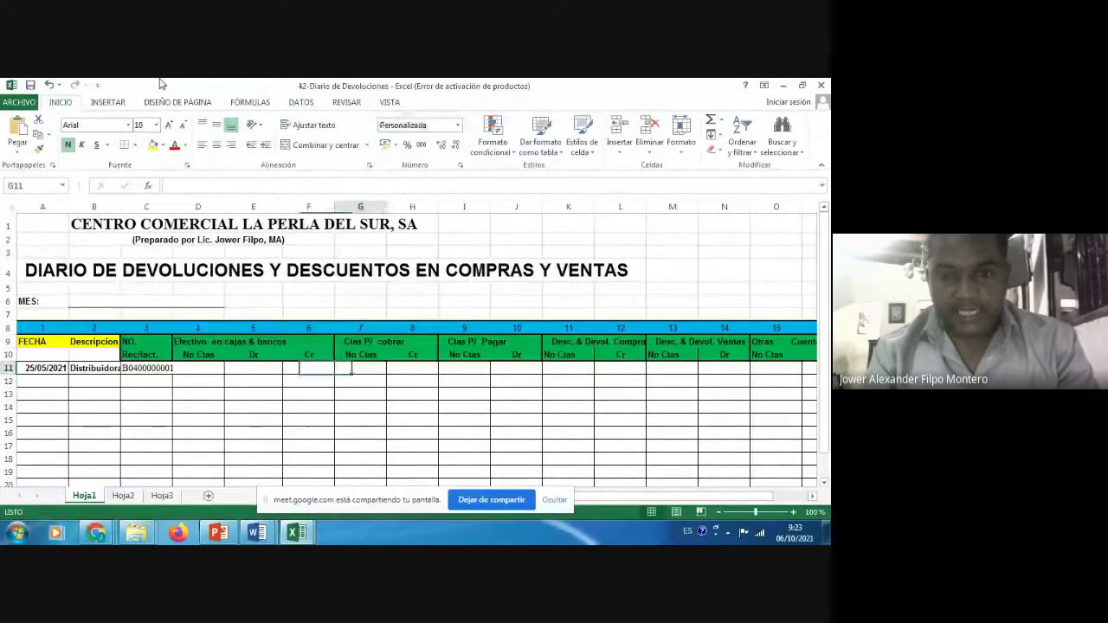
pyautogui.press('Right')
pyautogui.press('Up')
pyautogui.press('Right')
pyautogui.press('Up')
pyautogui.press('Up')
pyautogui.press('Right')
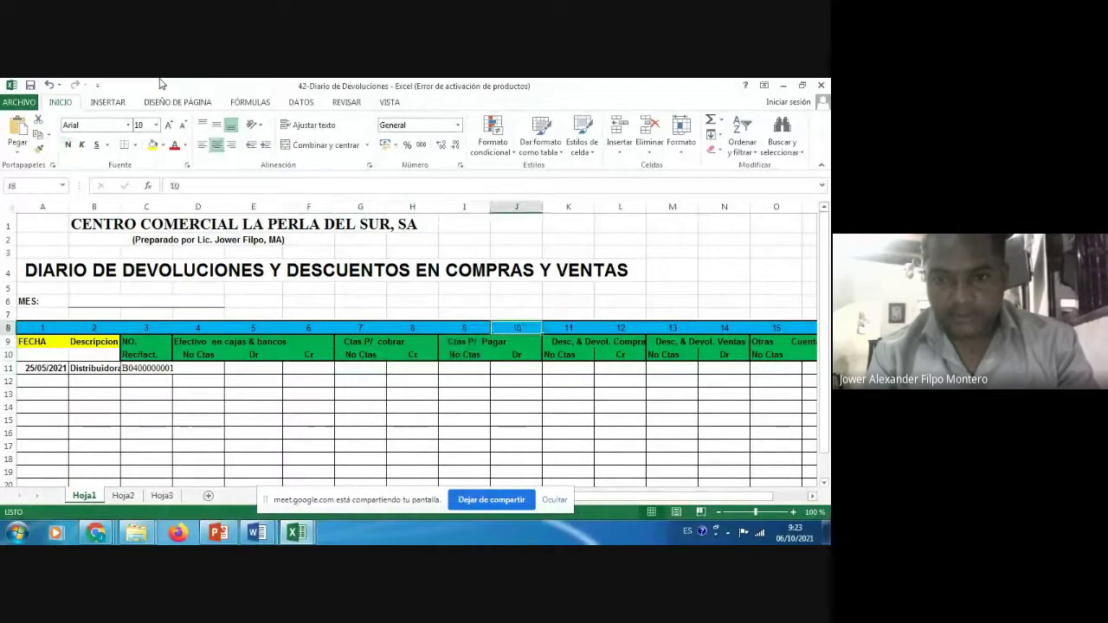
pyautogui.press('Down')
pyautogui.press('Down')
pyautogui.press('Left')
pyautogui.press('Down')
pyautogui.press('Down')
pyautogui.press('Up')
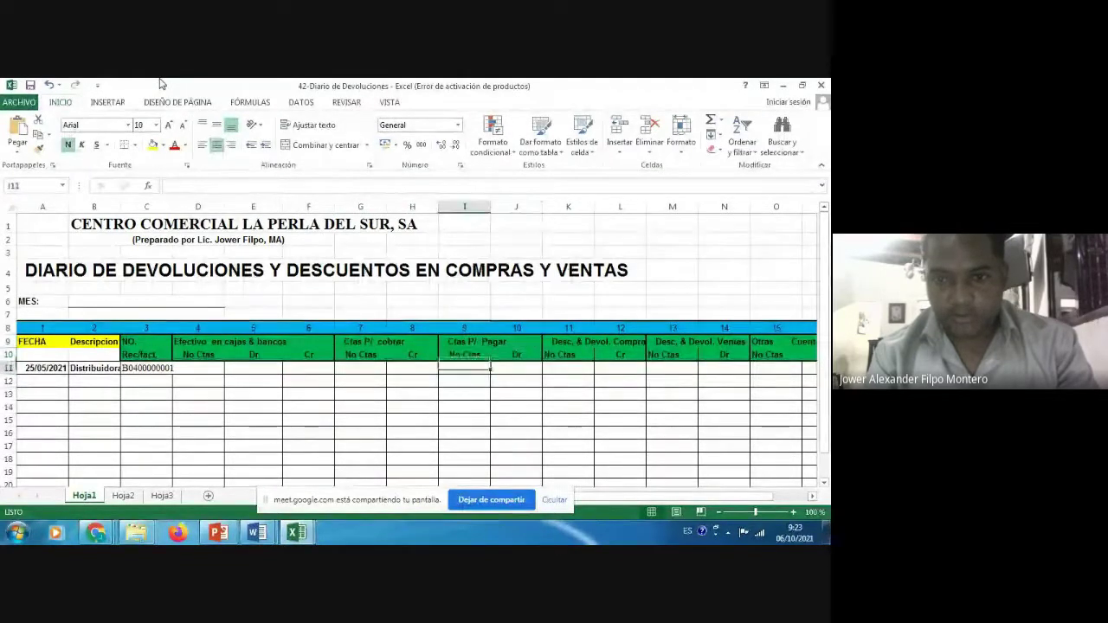
pyautogui.press('Right')
pyautogui.press('Up')
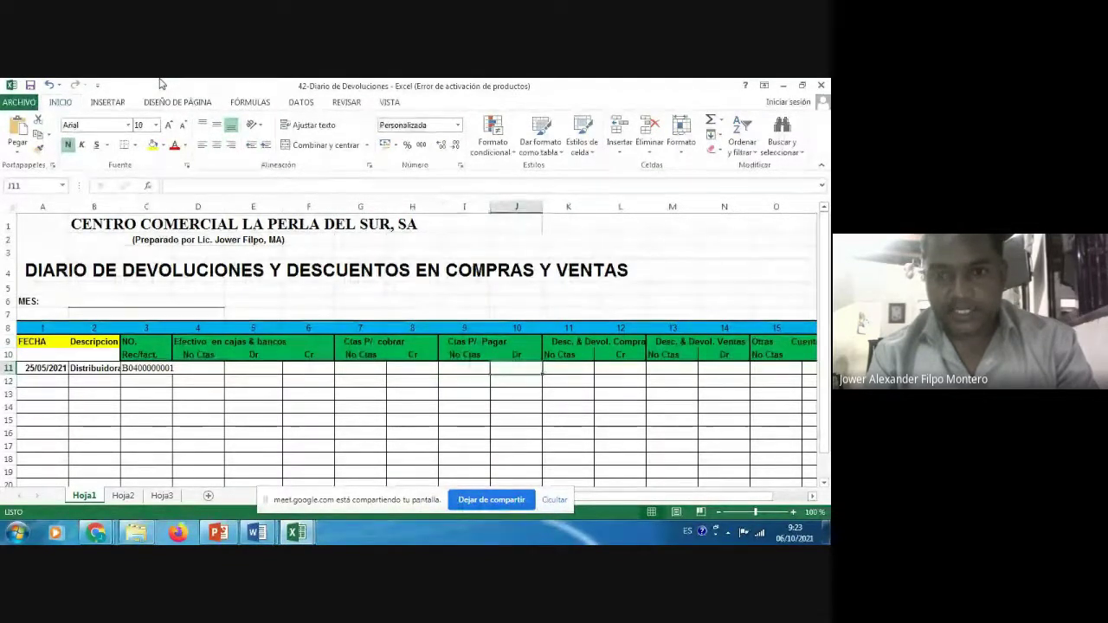
pyautogui.press('Up')
pyautogui.press('Down')
pyautogui.press('Left')
pyautogui.press('Up')
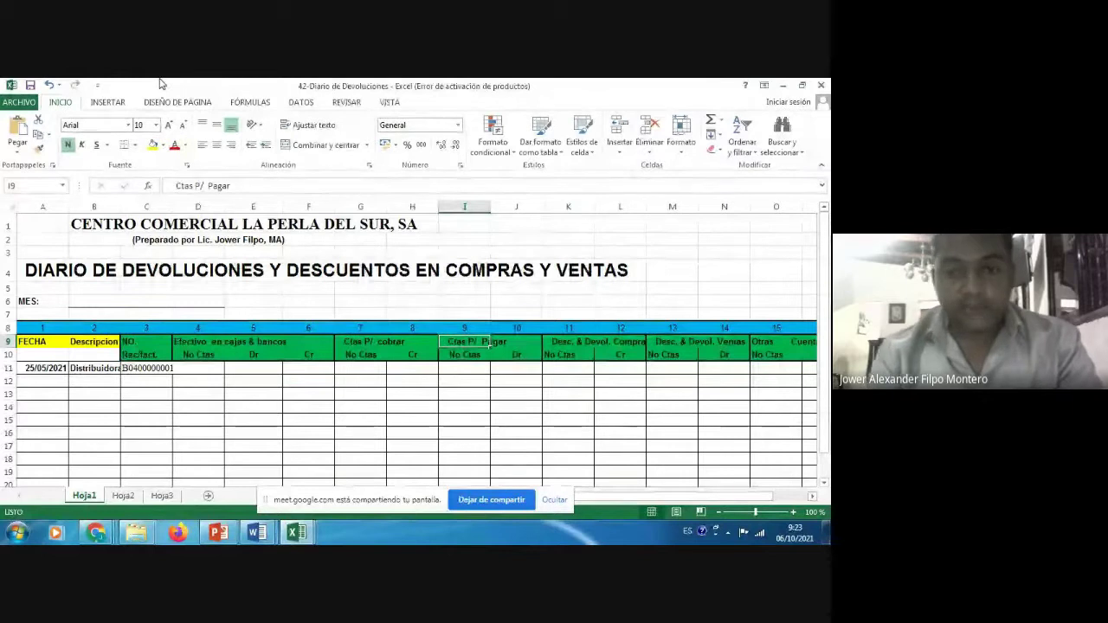
pyautogui.press('Right')
pyautogui.press('Down')
pyautogui.press('Down')
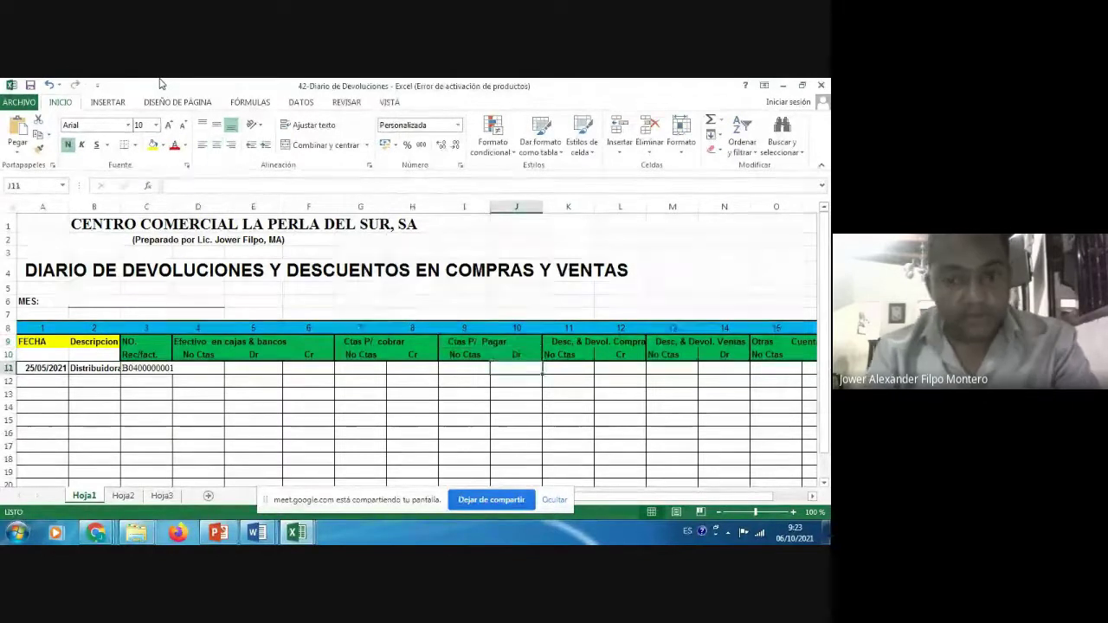
# - Enter ledger account code 2103-03 as the accounts payable account in cell I11
pyautogui.press('Left')
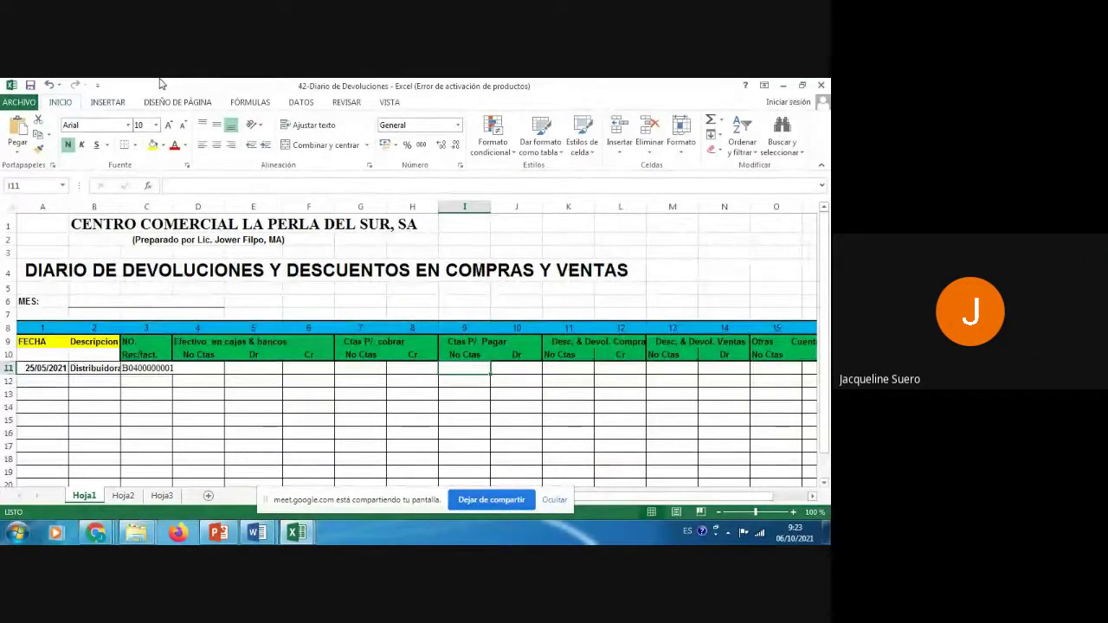
pyautogui.write('21')
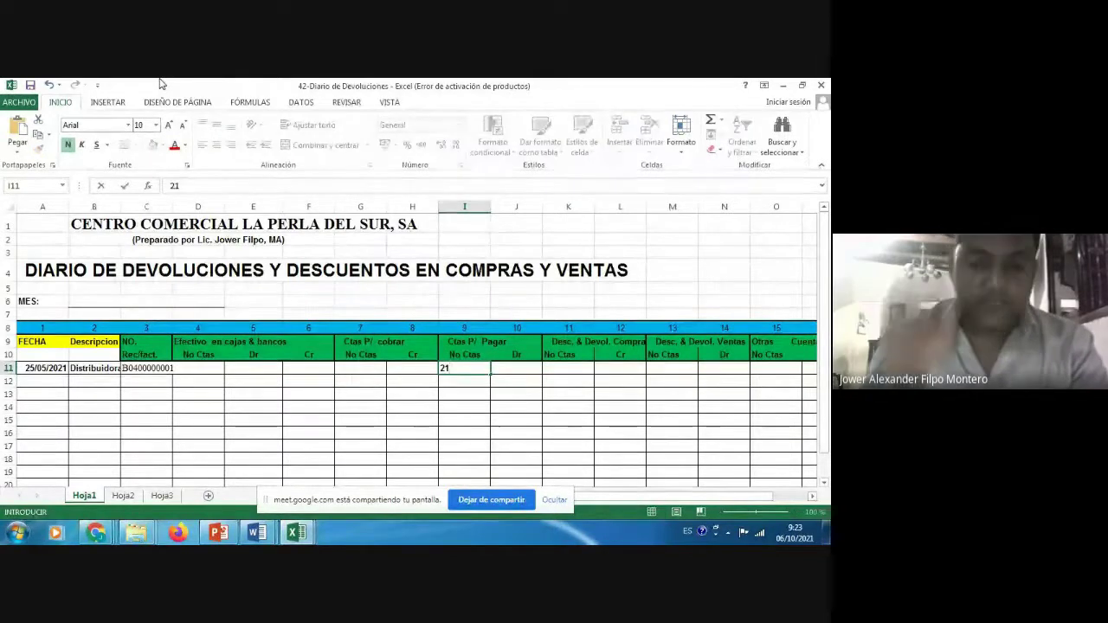
pyautogui.write('03')
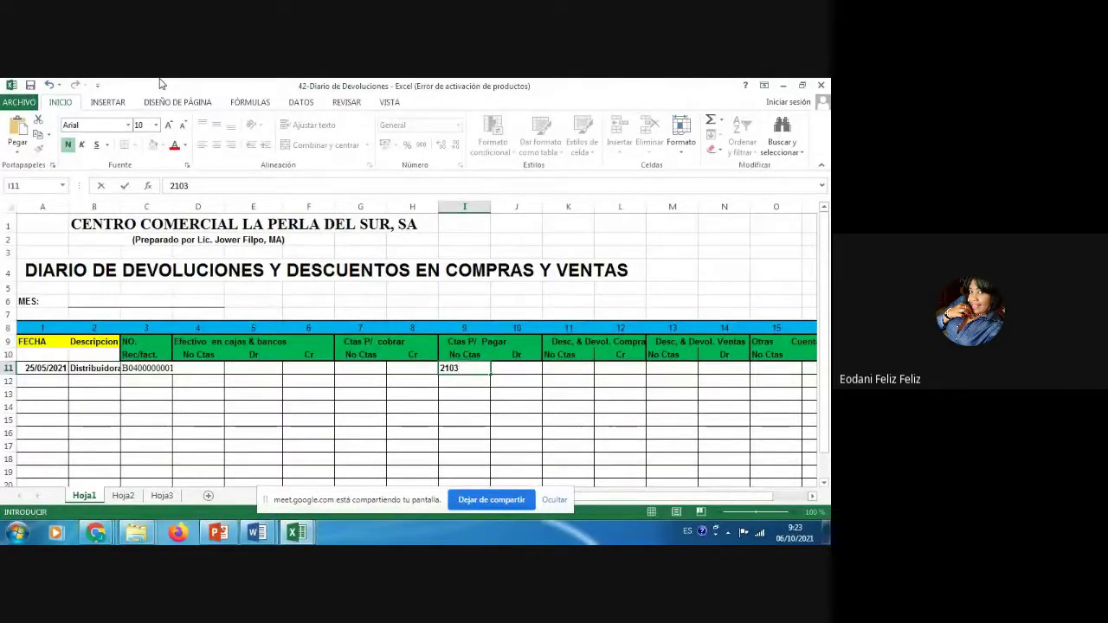
pyautogui.write('-')
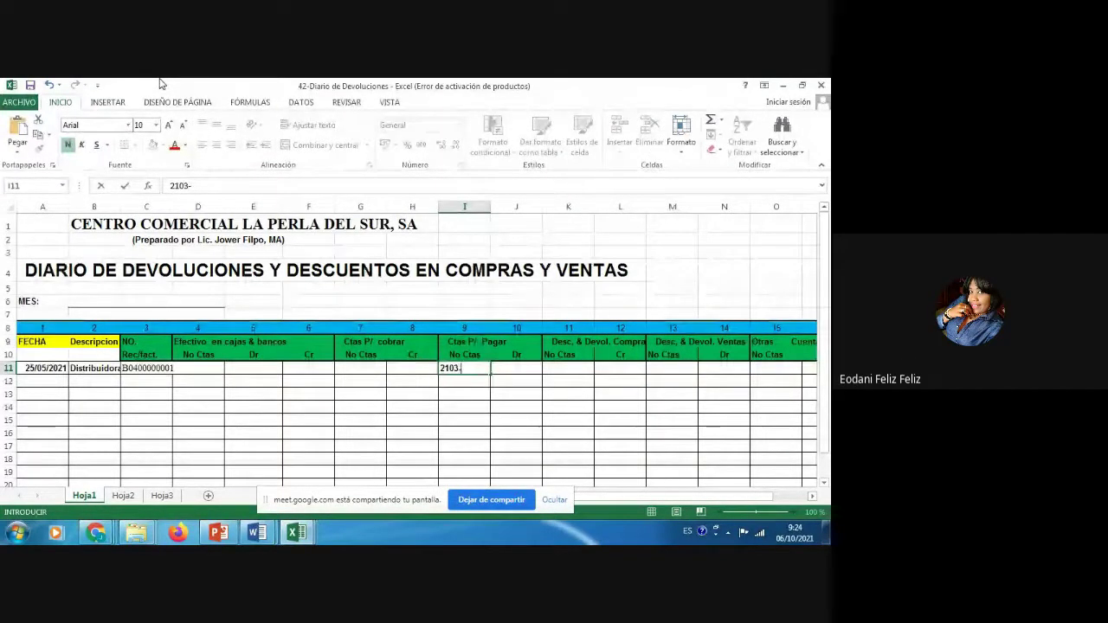
pyautogui.write('03')
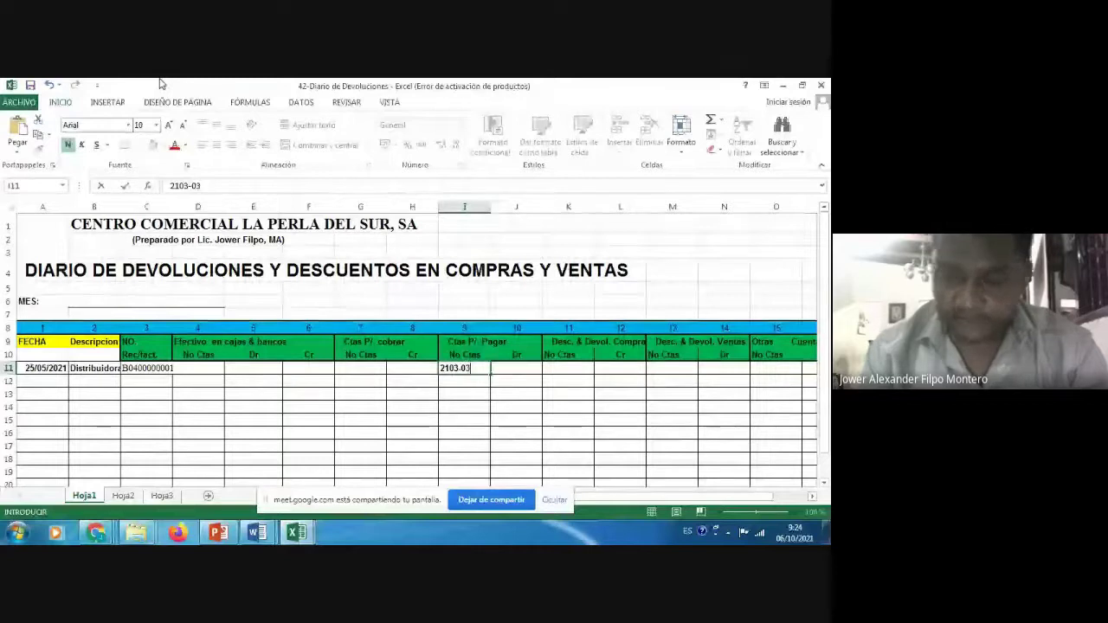
pyautogui.press('Tab')
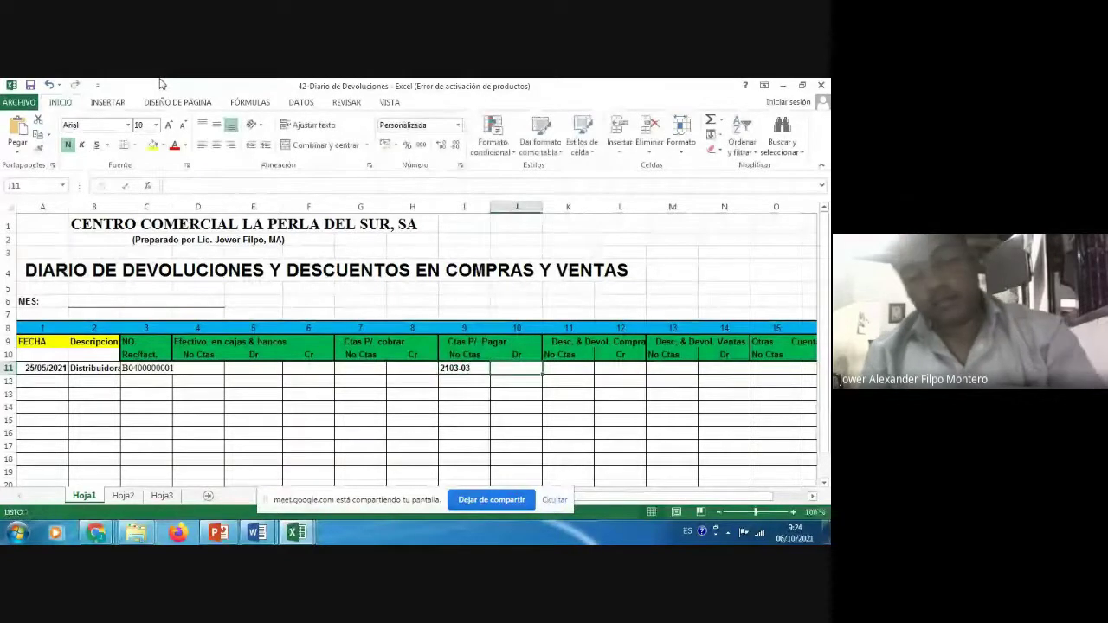
# - Enter 31270 as the accounts payable debit amount in cell J11
pyautogui.press('Left')
pyautogui.press('Left')
pyautogui.press('Right')
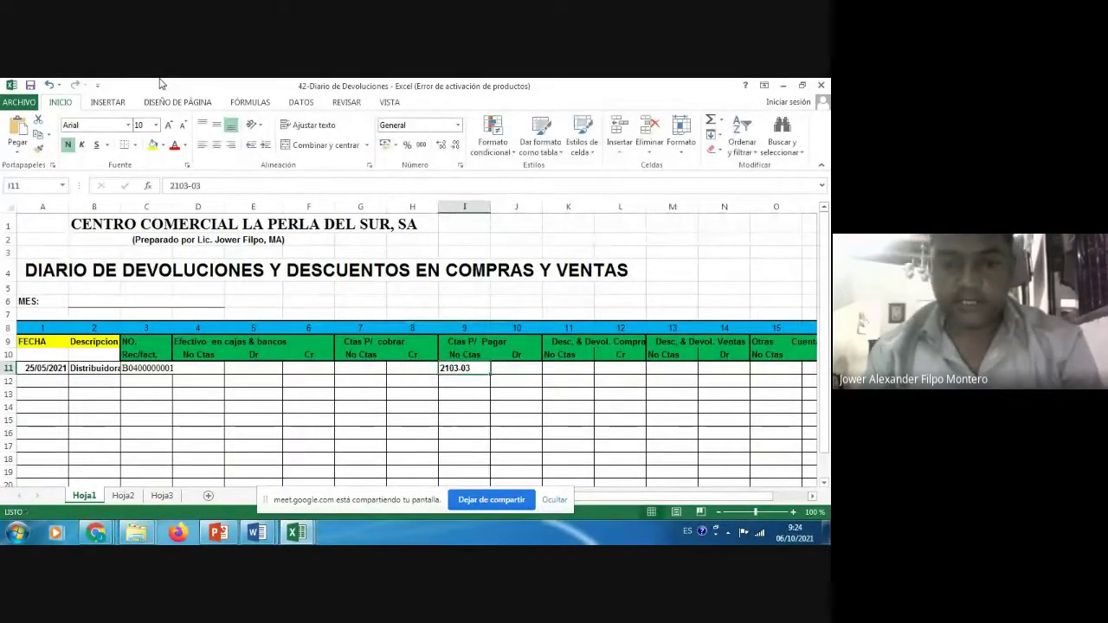
pyautogui.press('Right')
pyautogui.write('31')
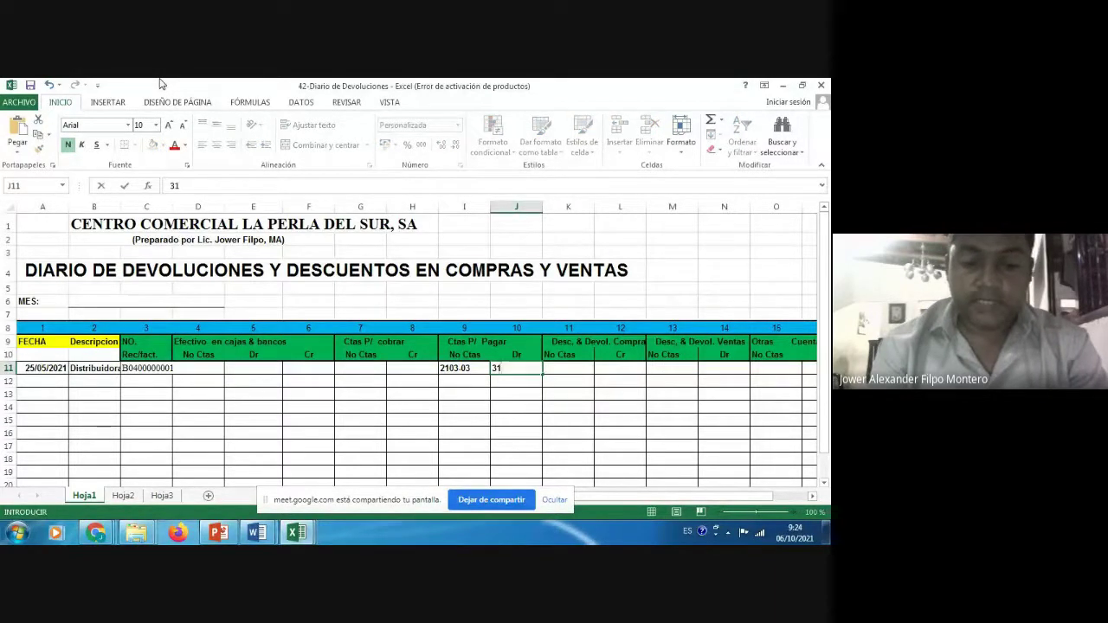
pyautogui.write('2')
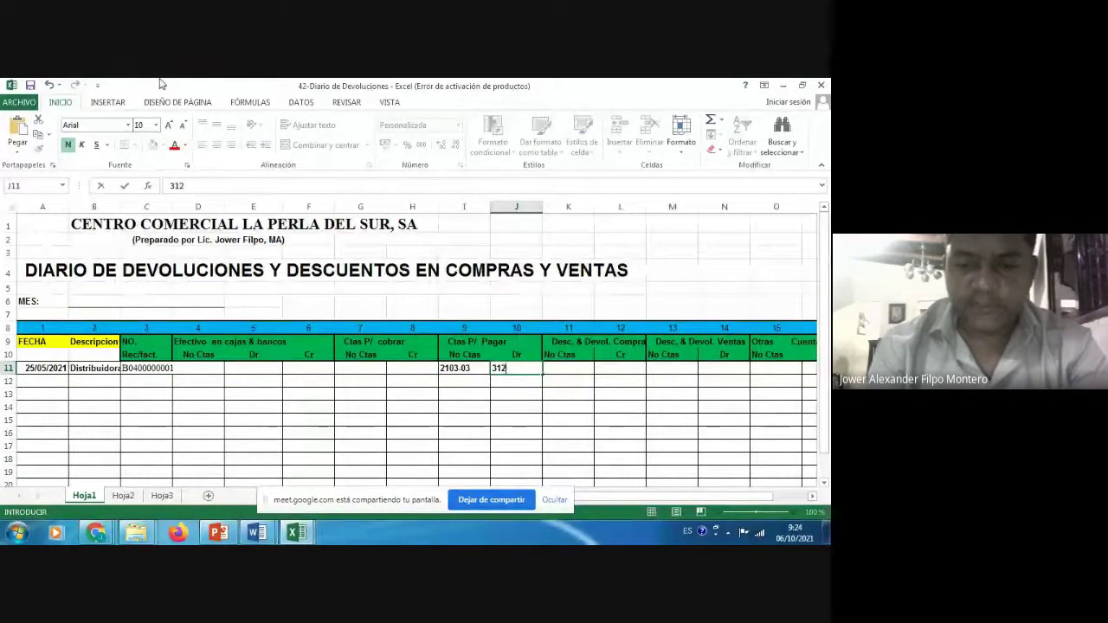
pyautogui.write('70')
pyautogui.press('Return')
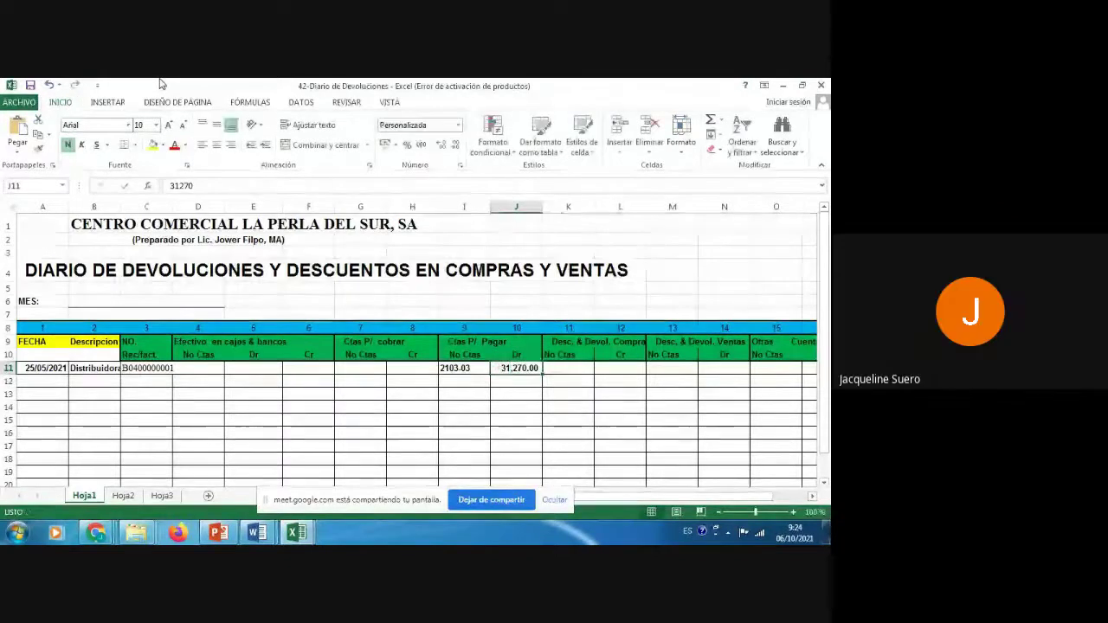
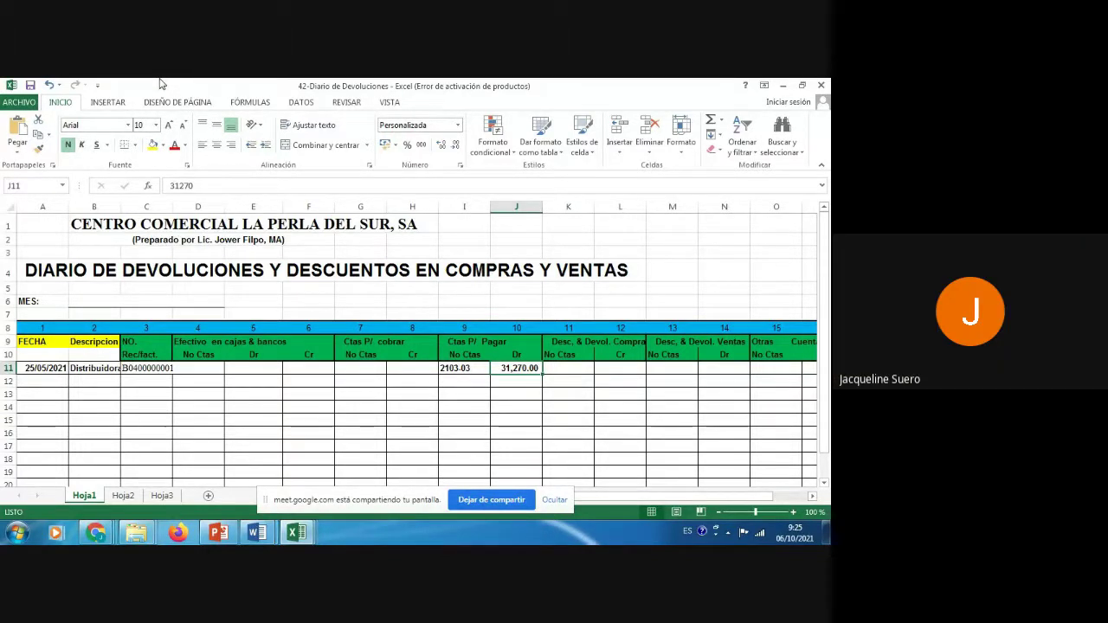
# - Examine the purchase returns, sales returns and other accounts column headings to decide where the credit side belongs
pyautogui.press('Right')
pyautogui.press('Right')
pyautogui.press('Right')
pyautogui.press('Right')
pyautogui.press('Right')
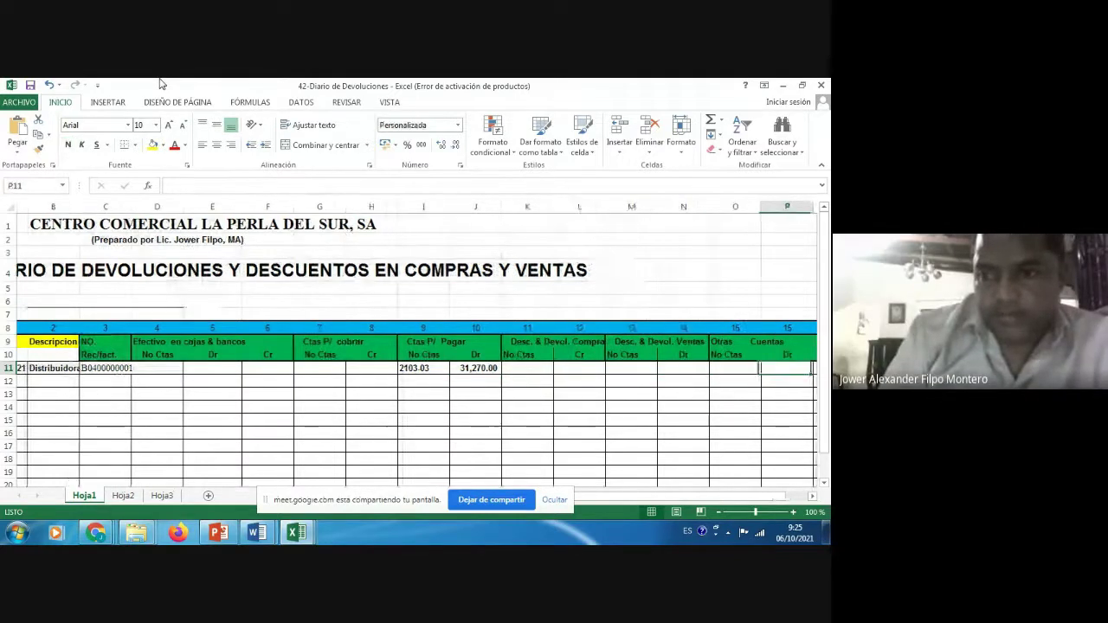
pyautogui.press('Left')
pyautogui.press('Left')
pyautogui.press('Left')
pyautogui.press('Left')
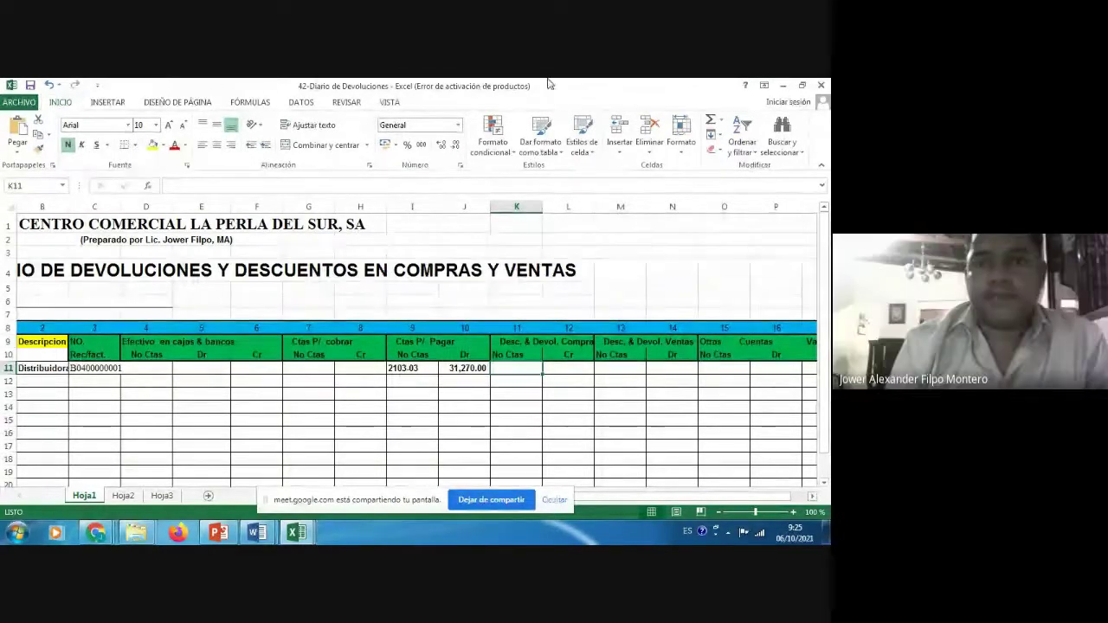
# - Enter the note SISTEMA PERMANENTE in cell M1 above the returns journal
pyautogui.click(620, 223)
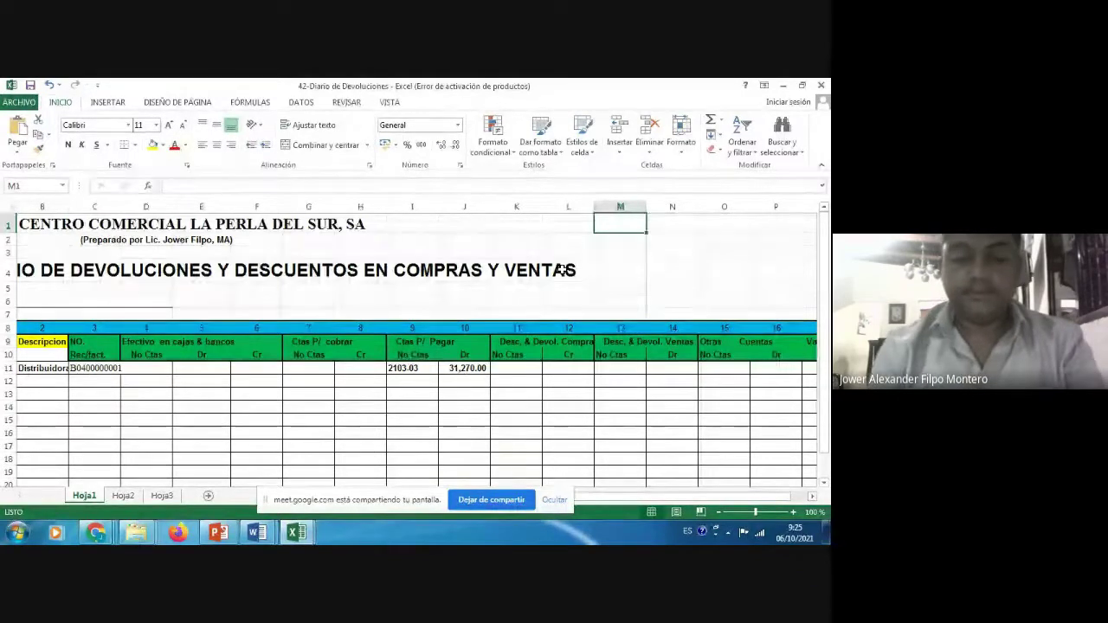
pyautogui.write('SIS')
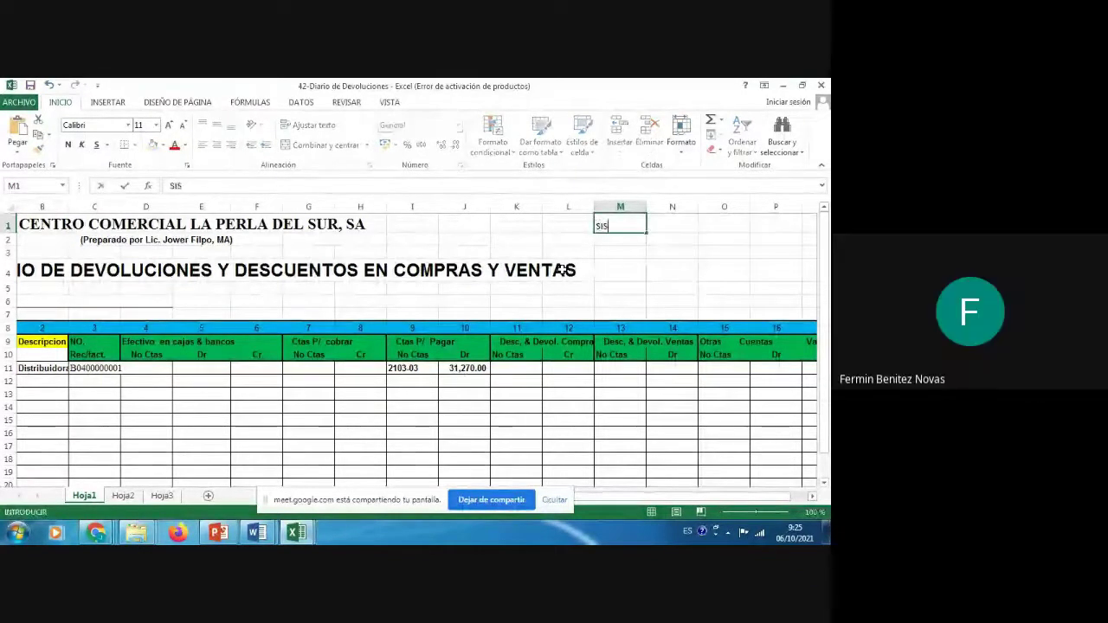
pyautogui.write('TEMA DE')
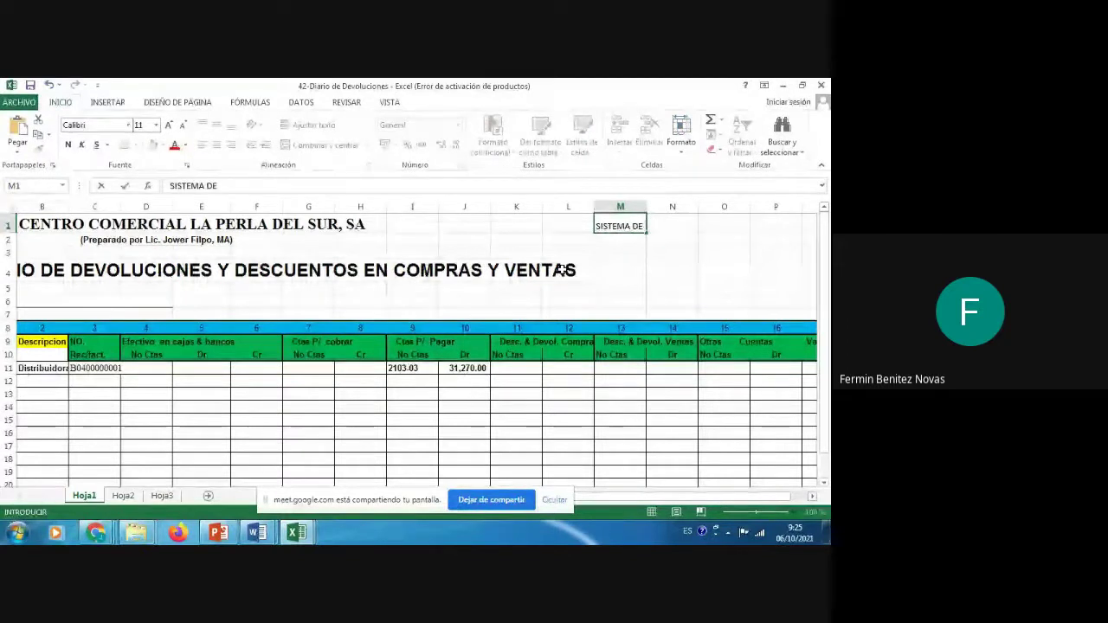
pyautogui.press('BackSpace')
pyautogui.press('BackSpace')
pyautogui.write('PE')
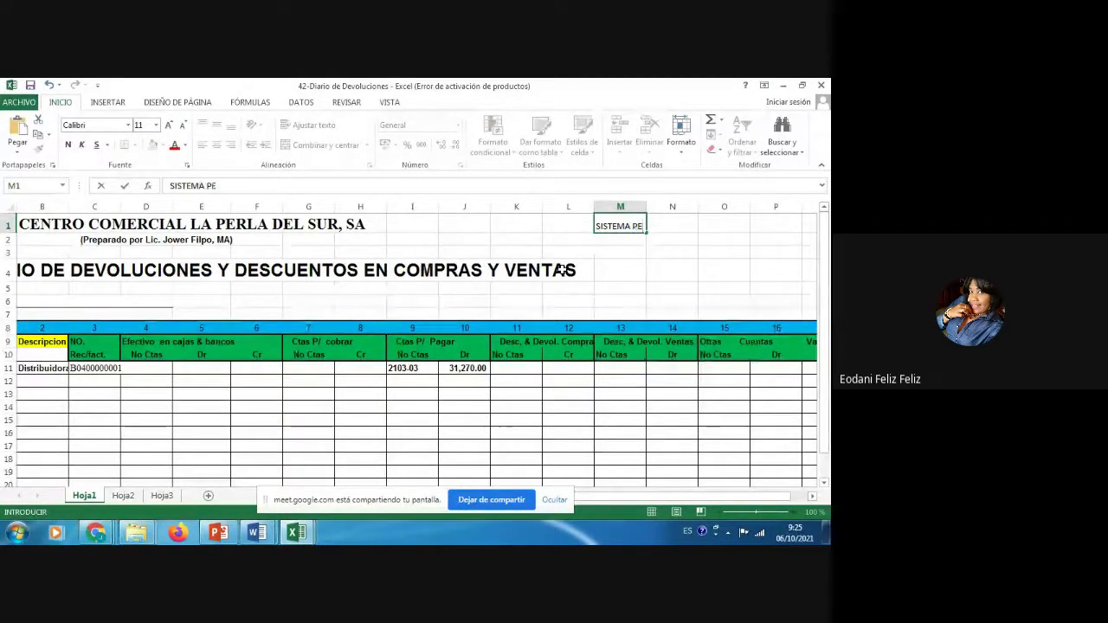
pyautogui.write('RMANTE')
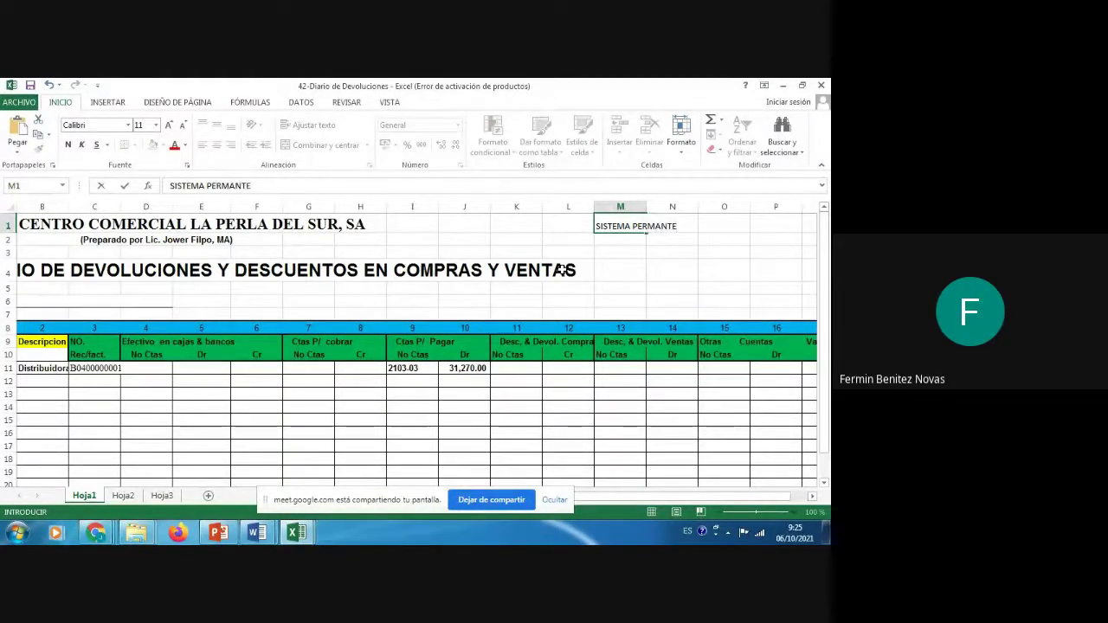
pyautogui.press('BackSpace')
pyautogui.press('BackSpace')
pyautogui.write('E')
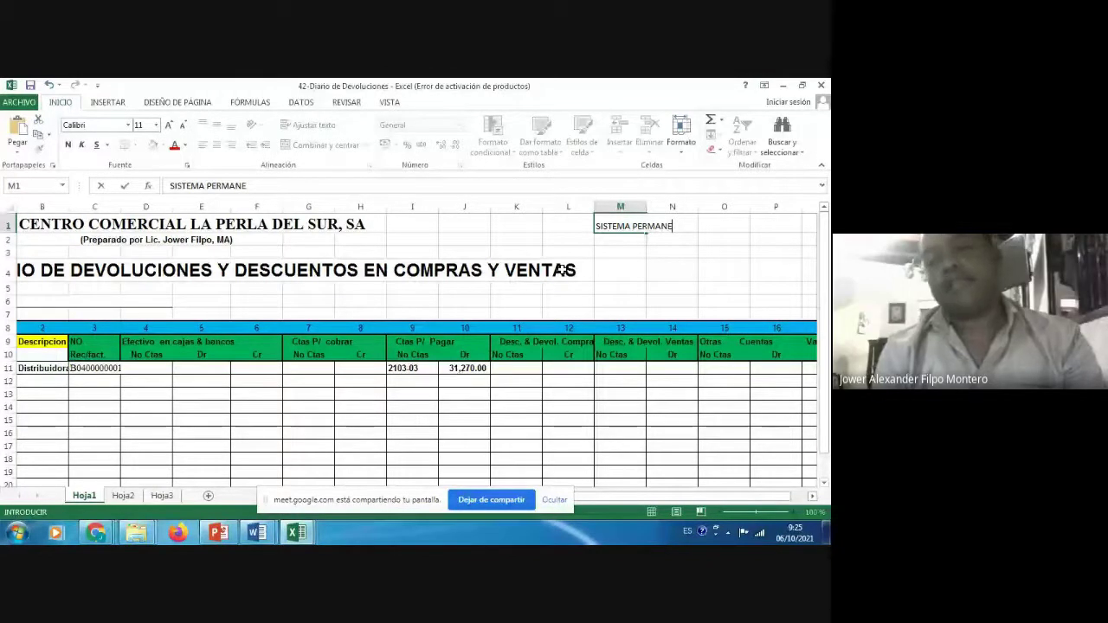
pyautogui.write('NTE')
pyautogui.press('Return')
# - Enter the note SISTEMA PERIODICO in cell M2 beneath the first inventory system note
pyautogui.write('SIT')
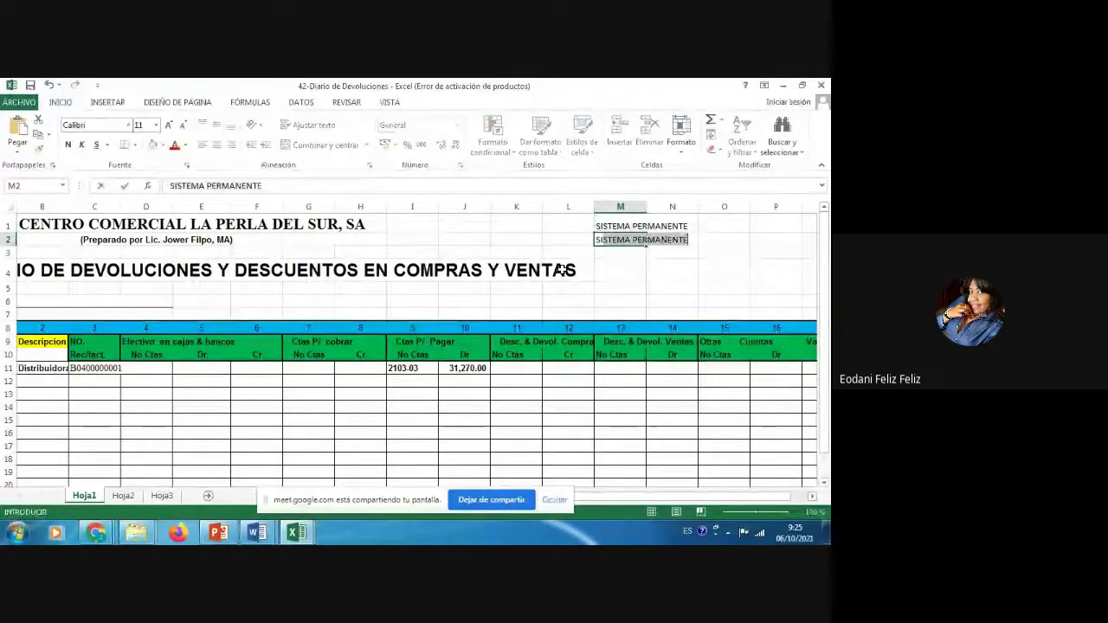
pyautogui.press('BackSpace')
pyautogui.write('STEMA PERI')
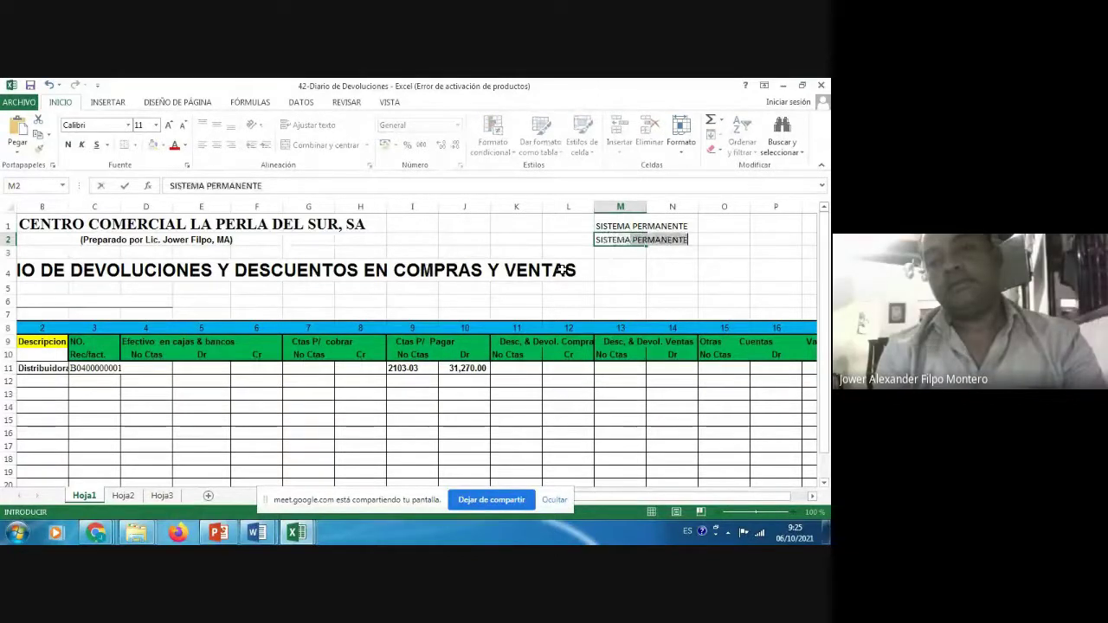
pyautogui.write('ODICO')
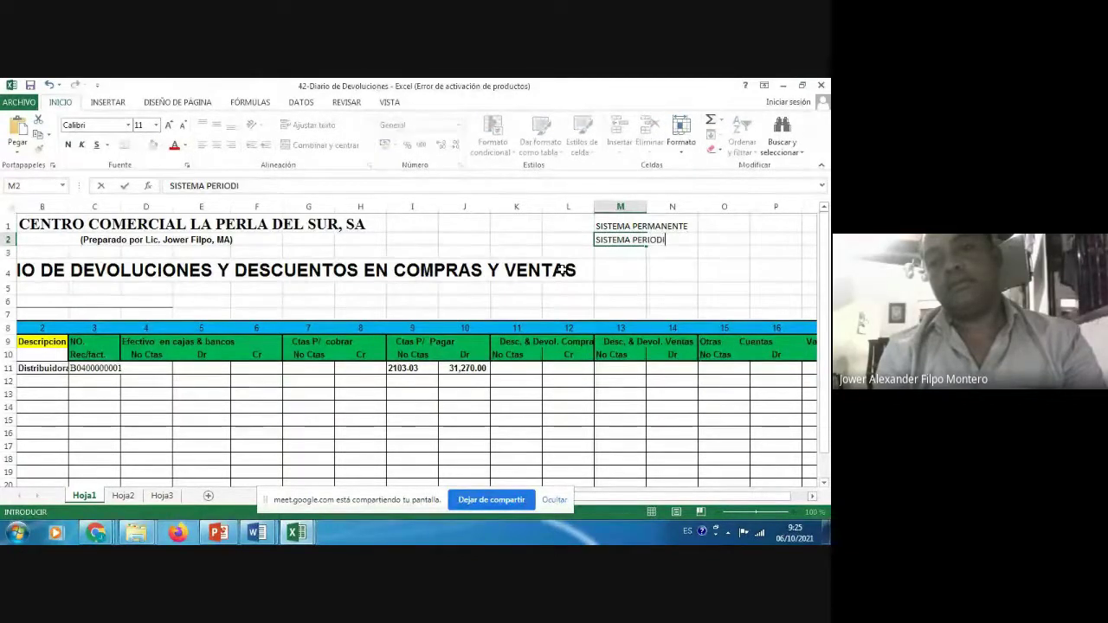
pyautogui.press('Return')
# - Make the two inventory system notes in cells M1 and M2 bold
pyautogui.press('Up')
pyautogui.press('Up')
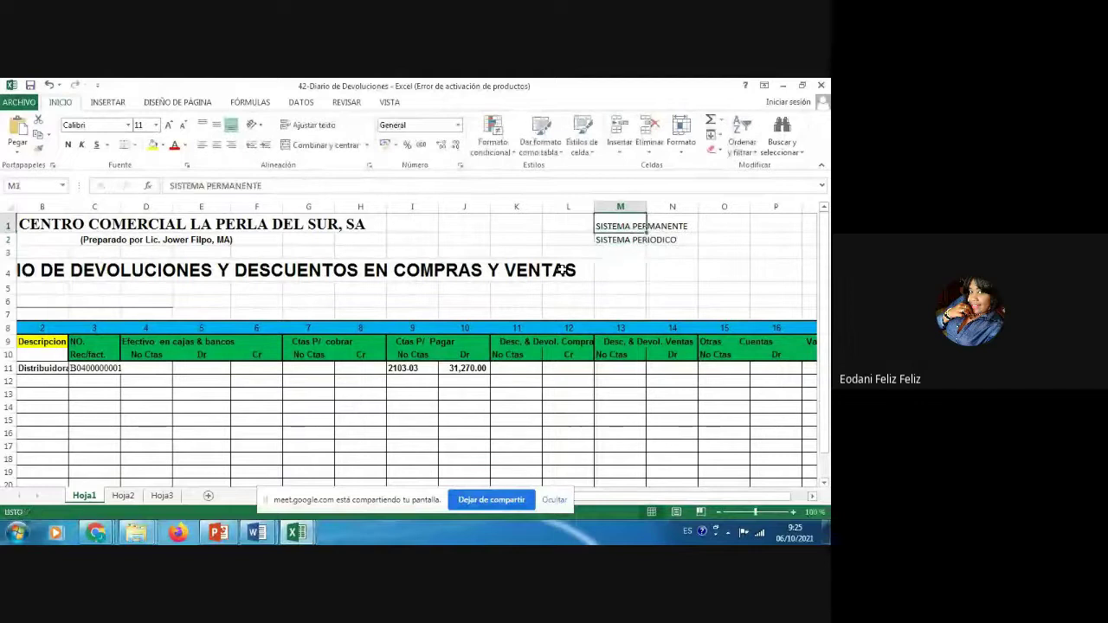
pyautogui.hotkey('shift', 'Down')
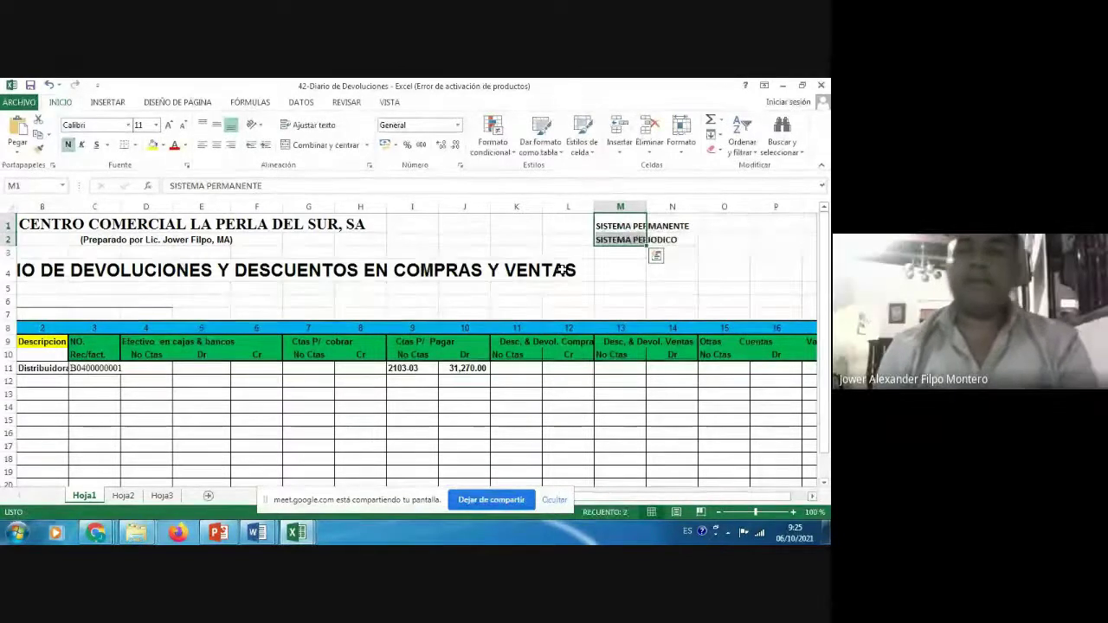
pyautogui.press('Down')
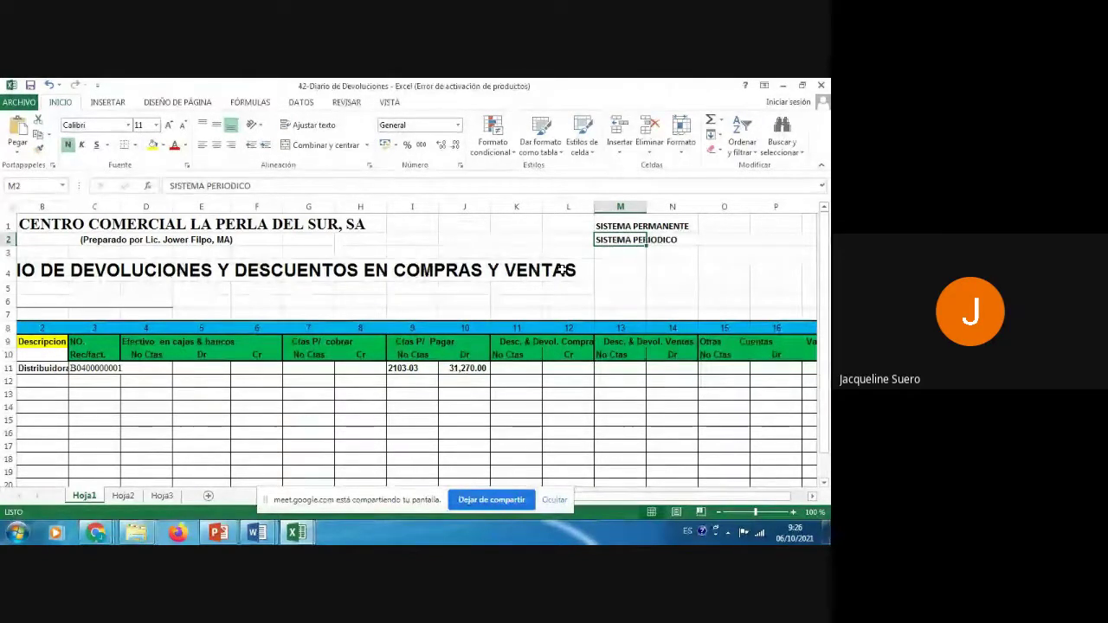
pyautogui.press('Up')
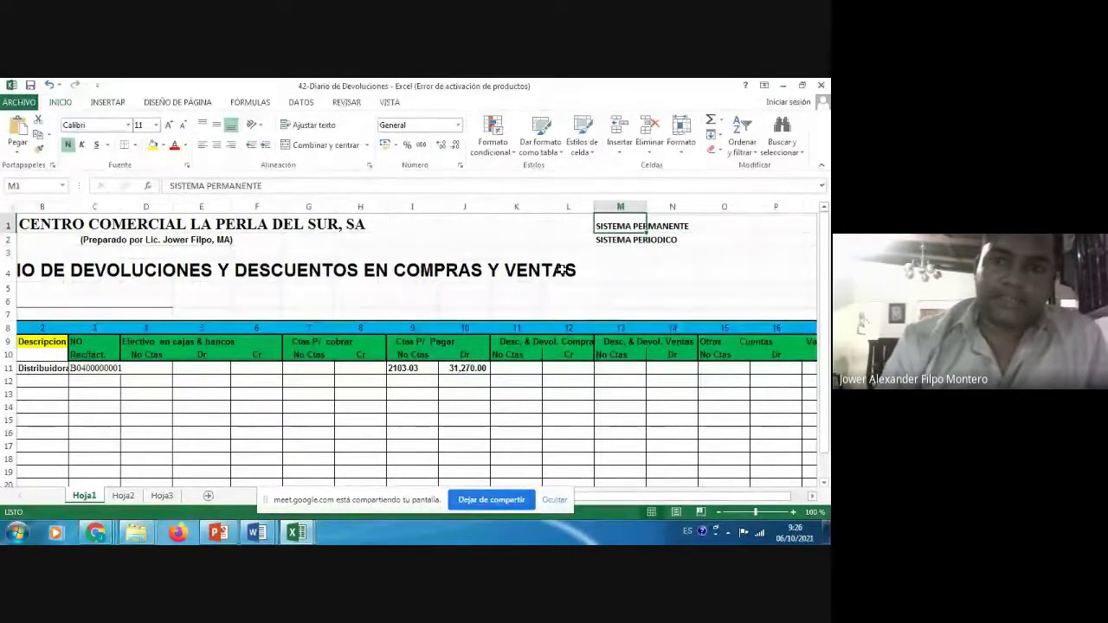
pyautogui.press('Down')
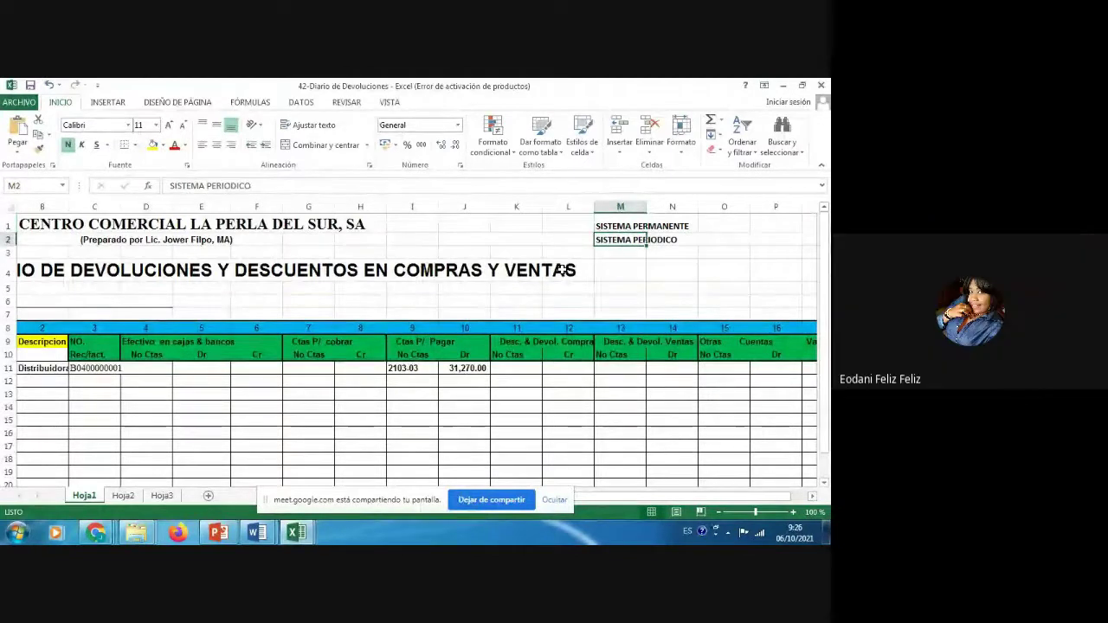
pyautogui.press('Up')
pyautogui.press('Down')
pyautogui.press('Up')
pyautogui.press('Down')
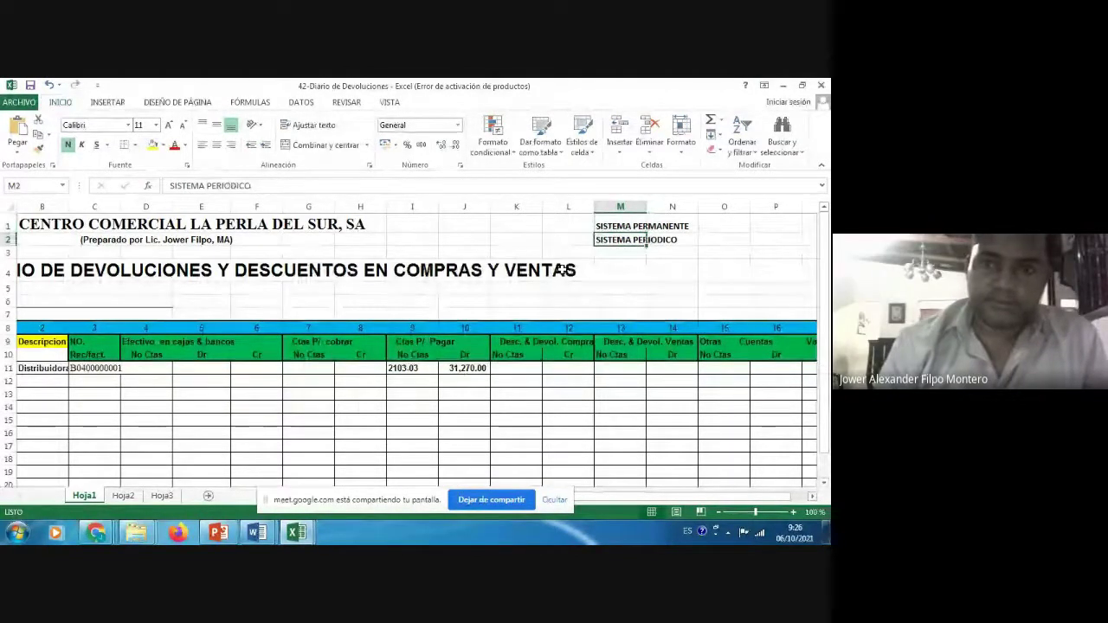
pyautogui.press('Up')
pyautogui.press('Down')
# - Number the two inventory systems 1 and 2 in cells L1 and L2, and center the numbers
pyautogui.press('Down')
pyautogui.press('Left')
pyautogui.press('Up')
pyautogui.press('Up')
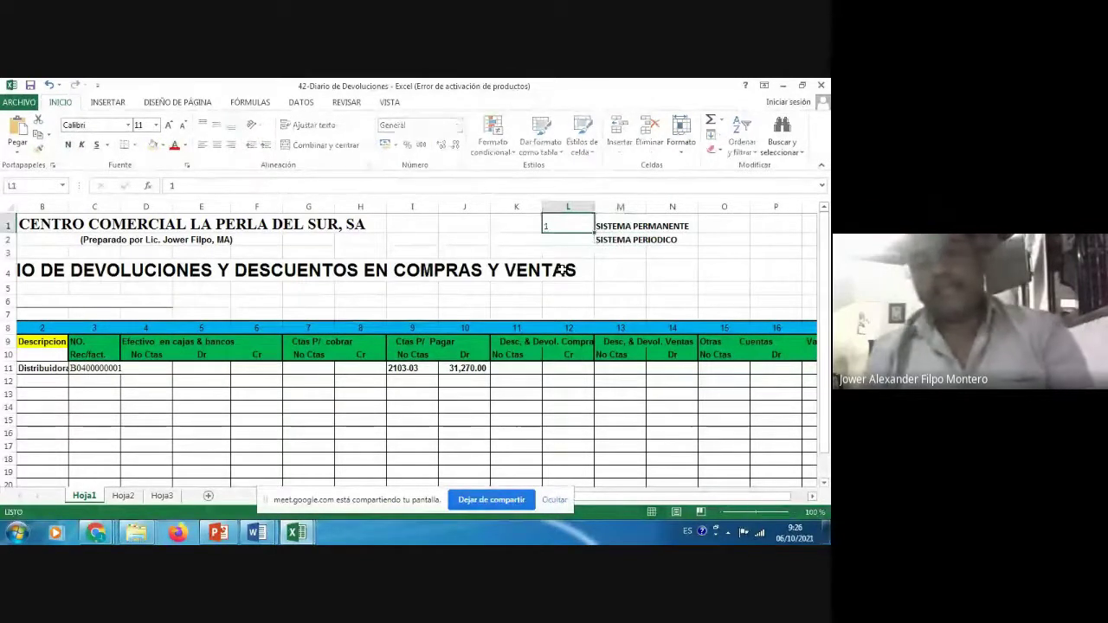
pyautogui.write('1')
pyautogui.press('Return')
pyautogui.write('2')
pyautogui.press('Up')
pyautogui.hotkey('shift', 'Down')
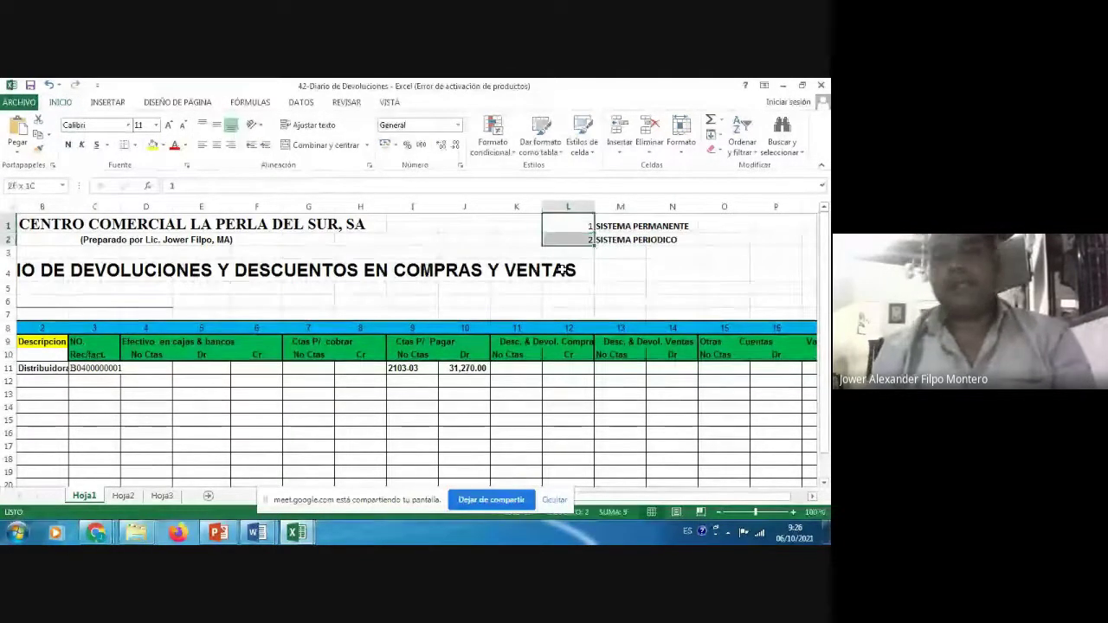
pyautogui.click(217, 145)
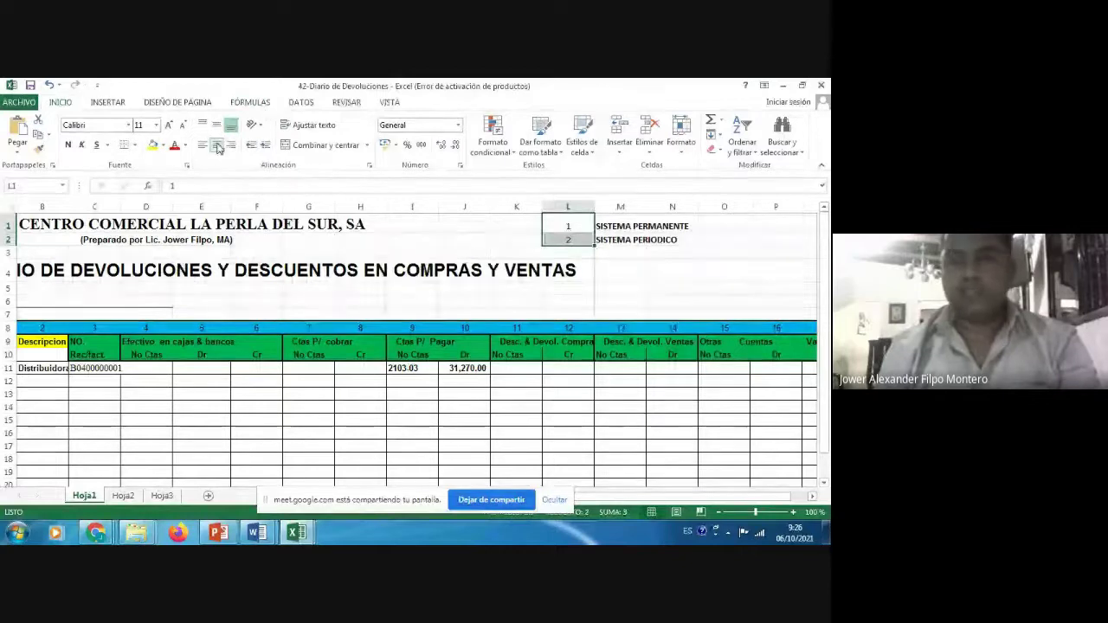
pyautogui.click(613, 242)
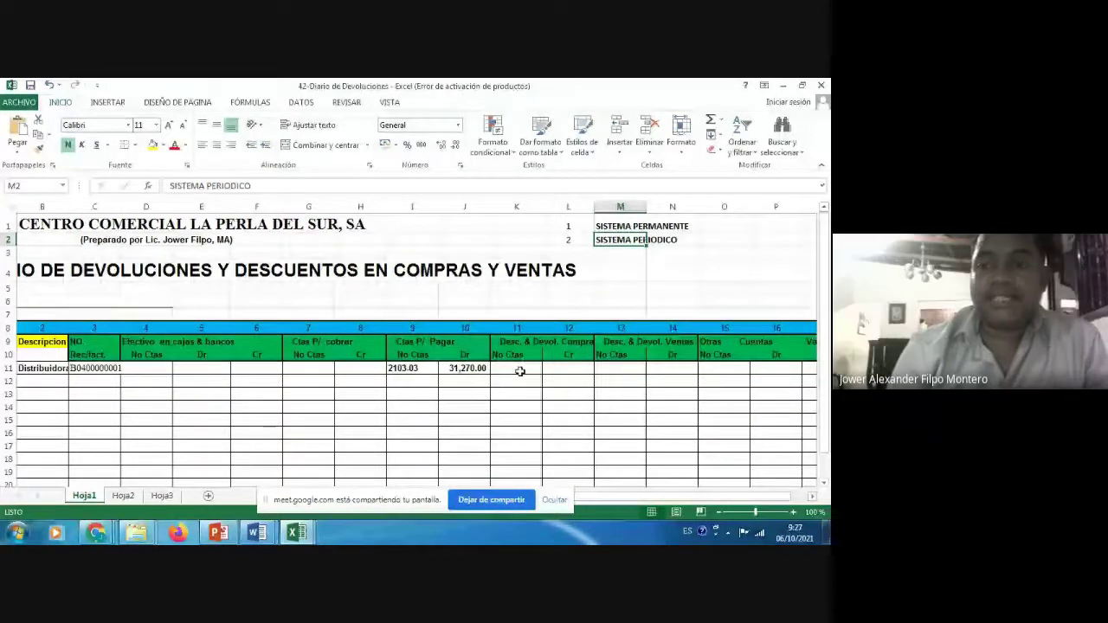
pyautogui.press('Up')
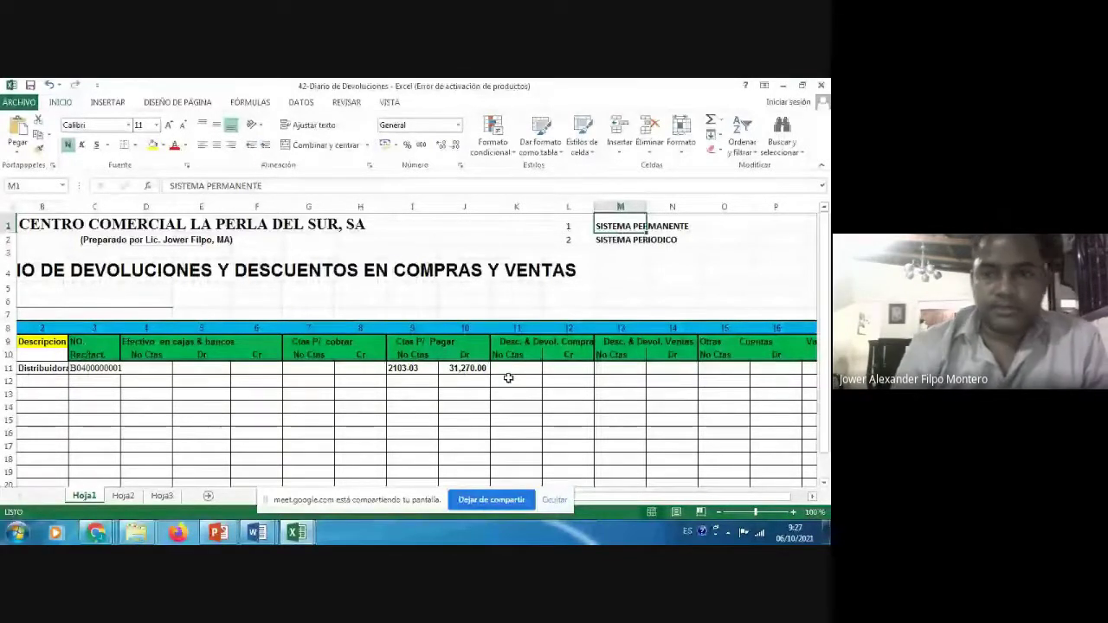
# - Enter account code 1106-08 as the other accounts number in cell O11 of the return's row
pyautogui.click(563, 372)
pyautogui.press('Right')
pyautogui.press('Right')
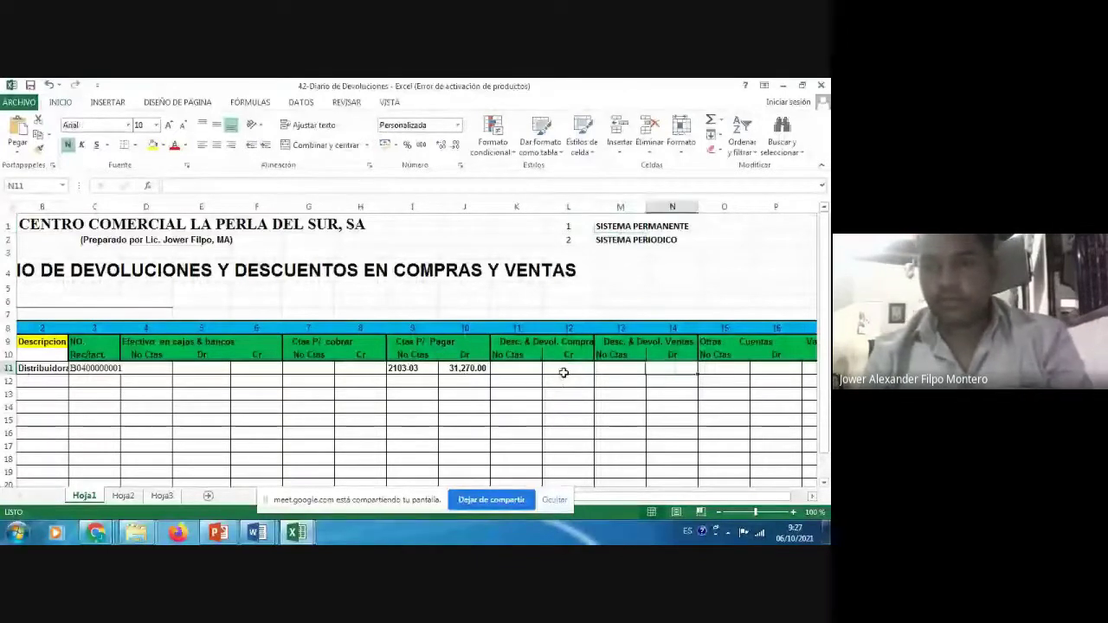
pyautogui.press('Right')
pyautogui.press('Right')
pyautogui.press('Right')
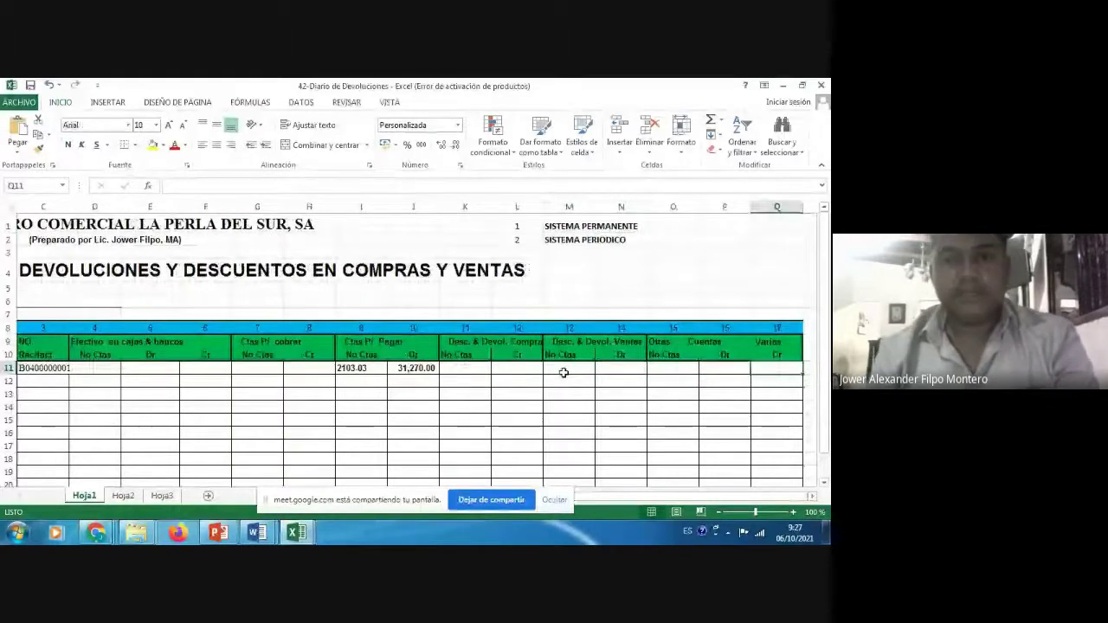
pyautogui.press('Left')
pyautogui.press('Left')
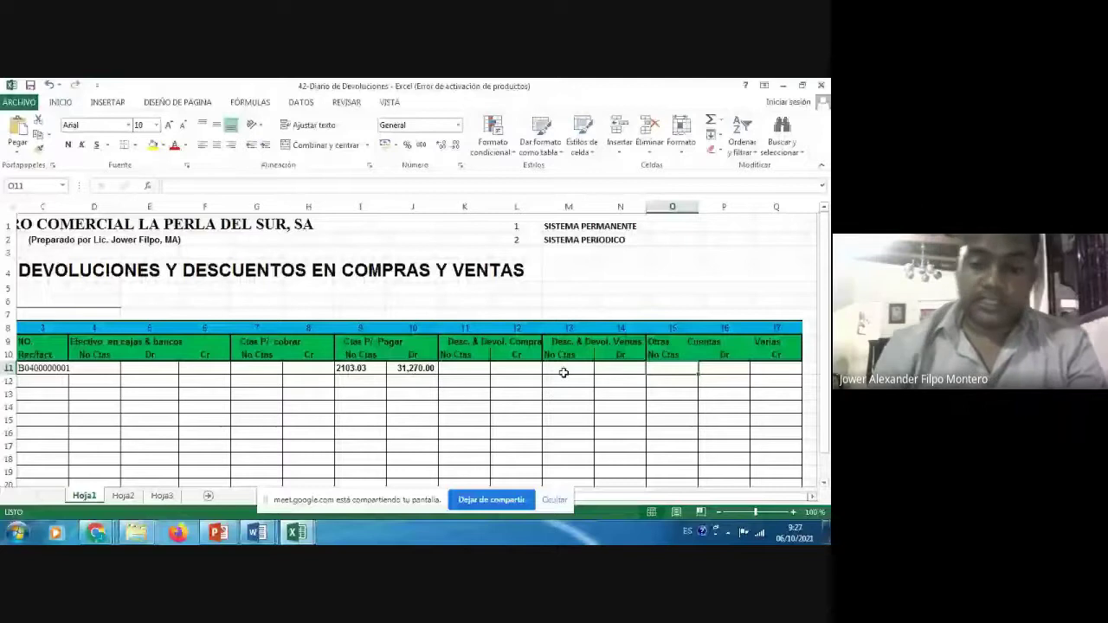
pyautogui.write('11')
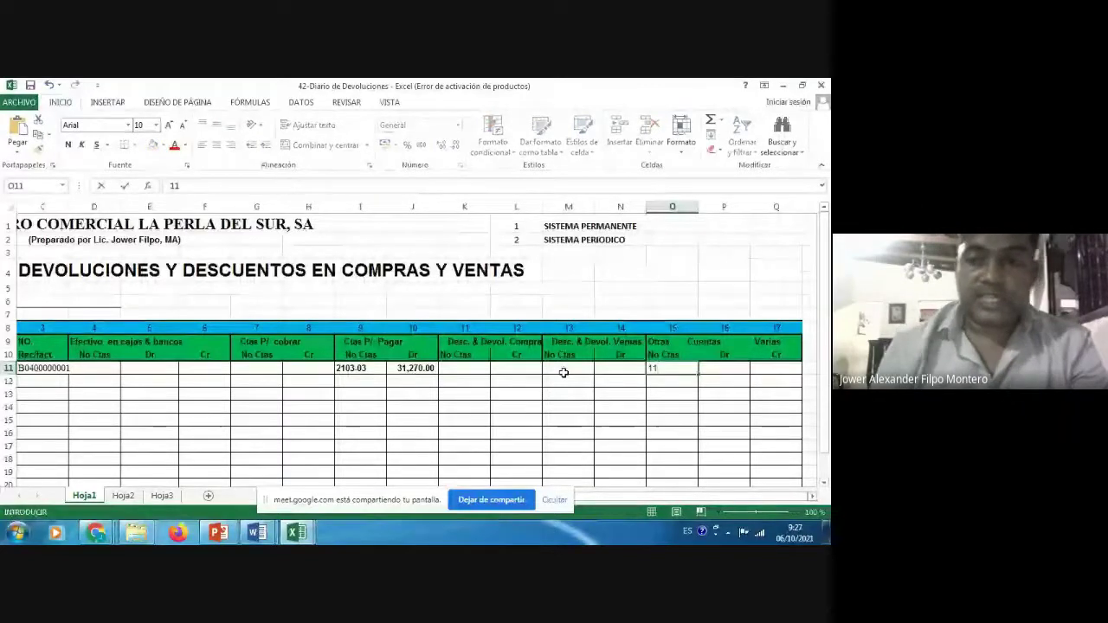
pyautogui.write('06')
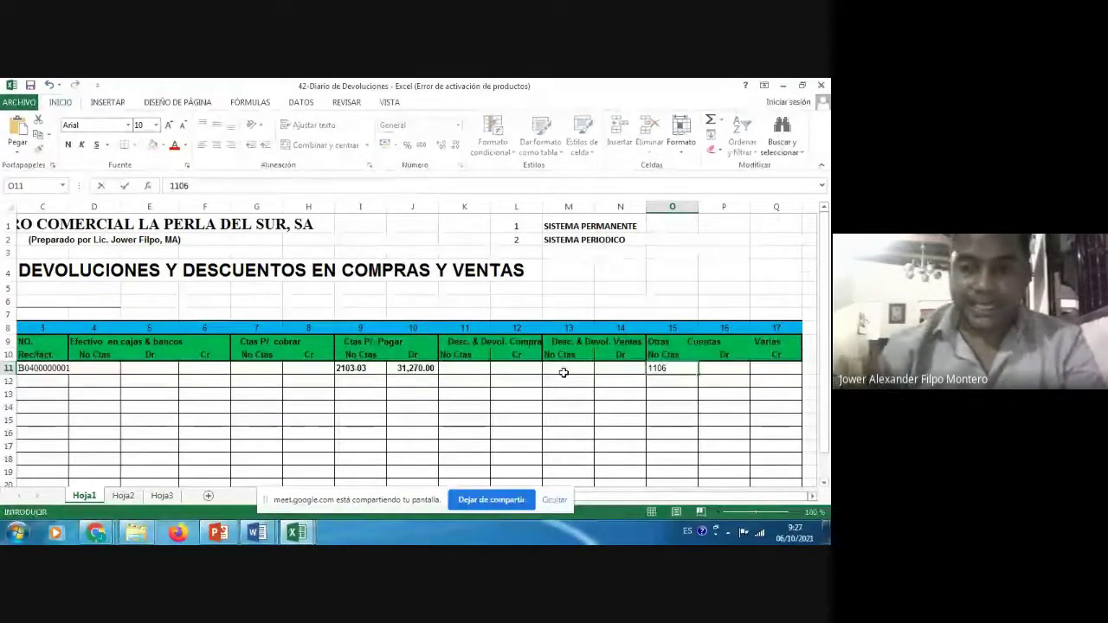
pyautogui.write('-')
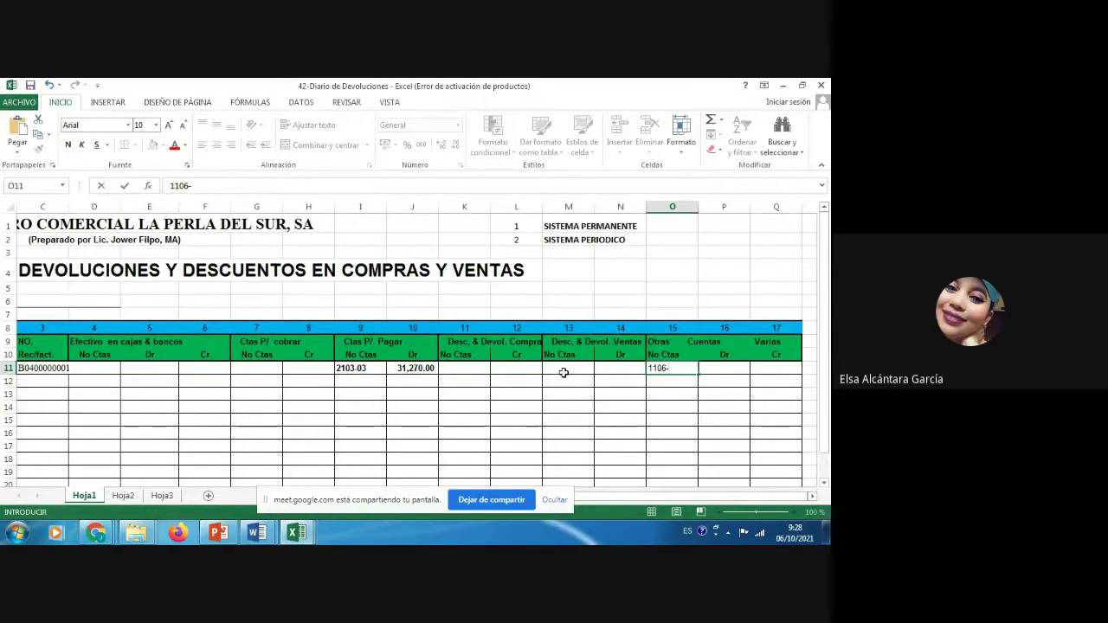
pyautogui.write('08')
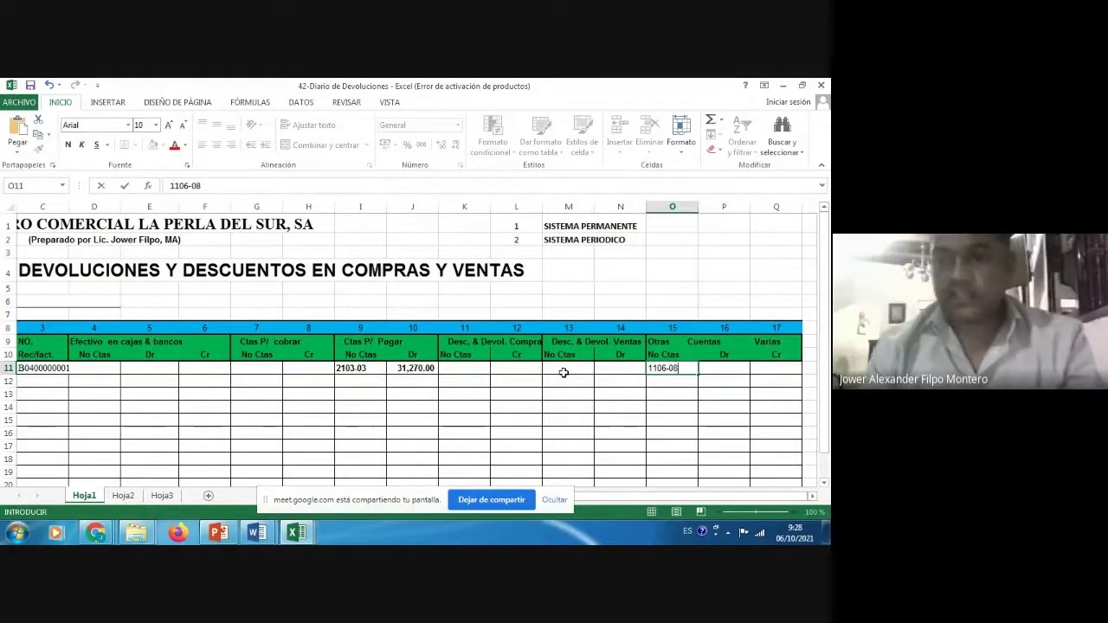
pyautogui.press('Tab')
# - Check the pre-tax amount in the 11-Diario de Desembolso workbook and enter 26500 as the other accounts credit in cell Q11 of the returns journal
pyautogui.press('Tab')
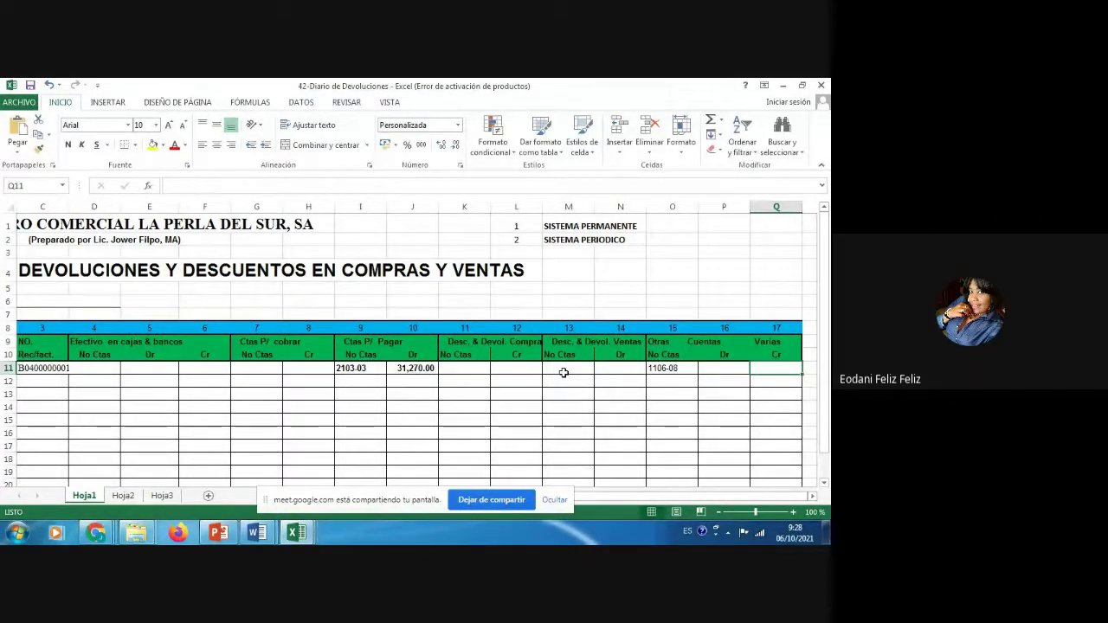
pyautogui.click(299, 534)
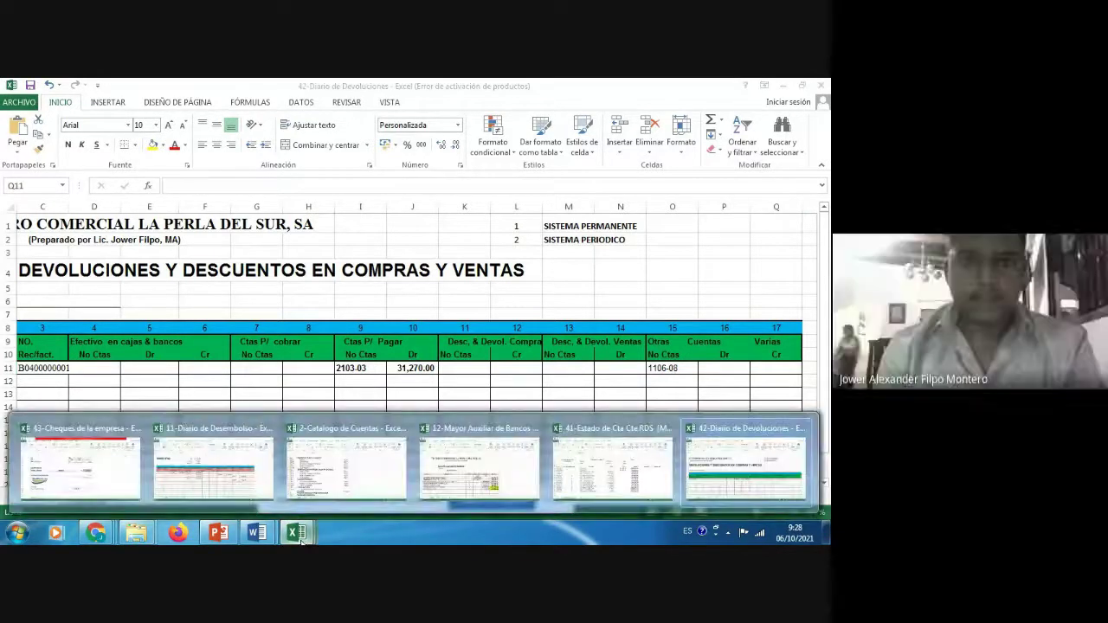
pyautogui.click(213, 468)
pyautogui.click(303, 227)
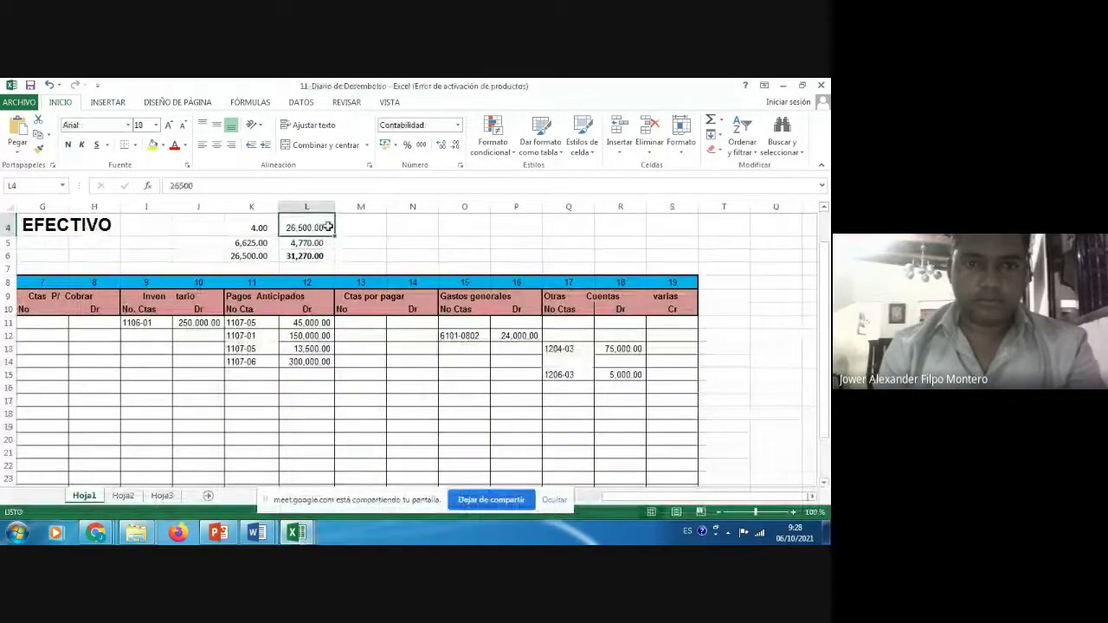
pyautogui.hotkey('alt', 'Tab')
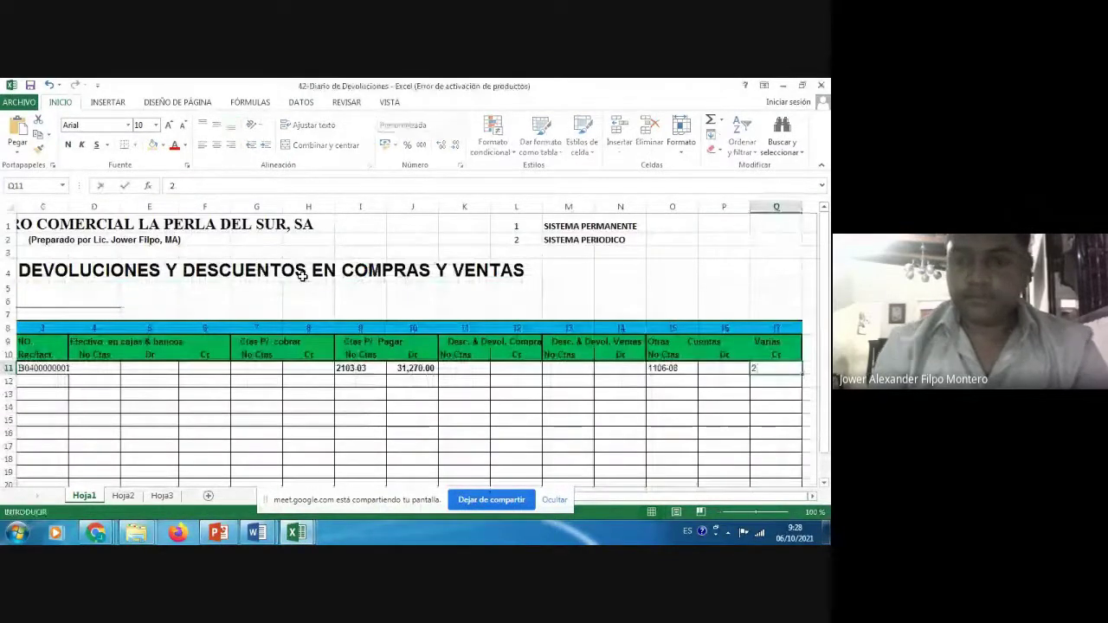
pyautogui.write('26500')
pyautogui.press('Up')
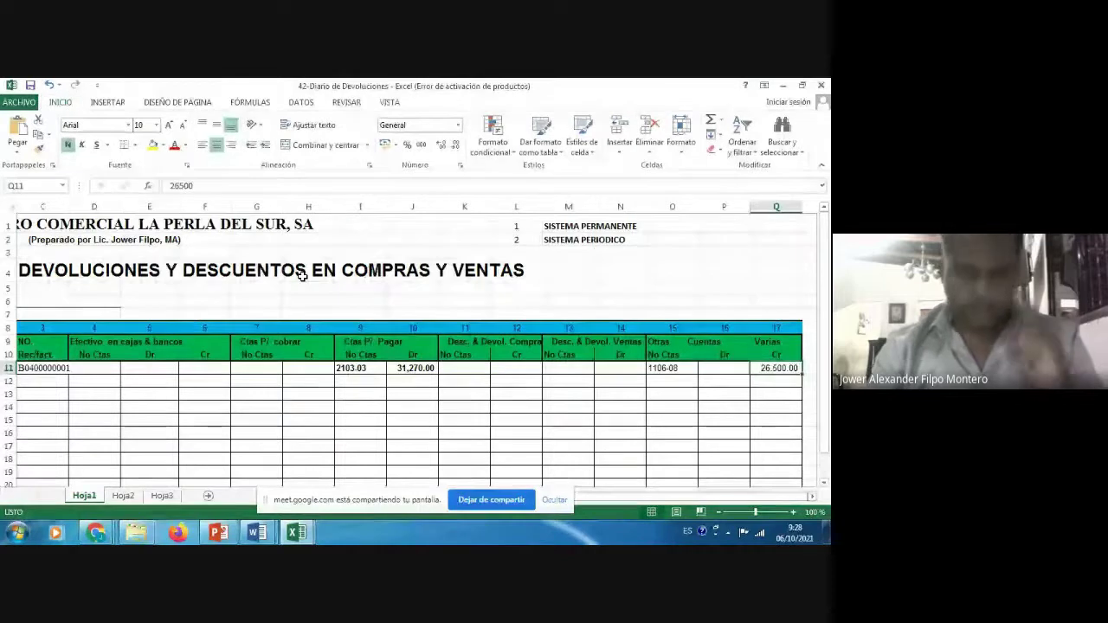
pyautogui.press('Down')
pyautogui.press('Left')
pyautogui.press('Left')
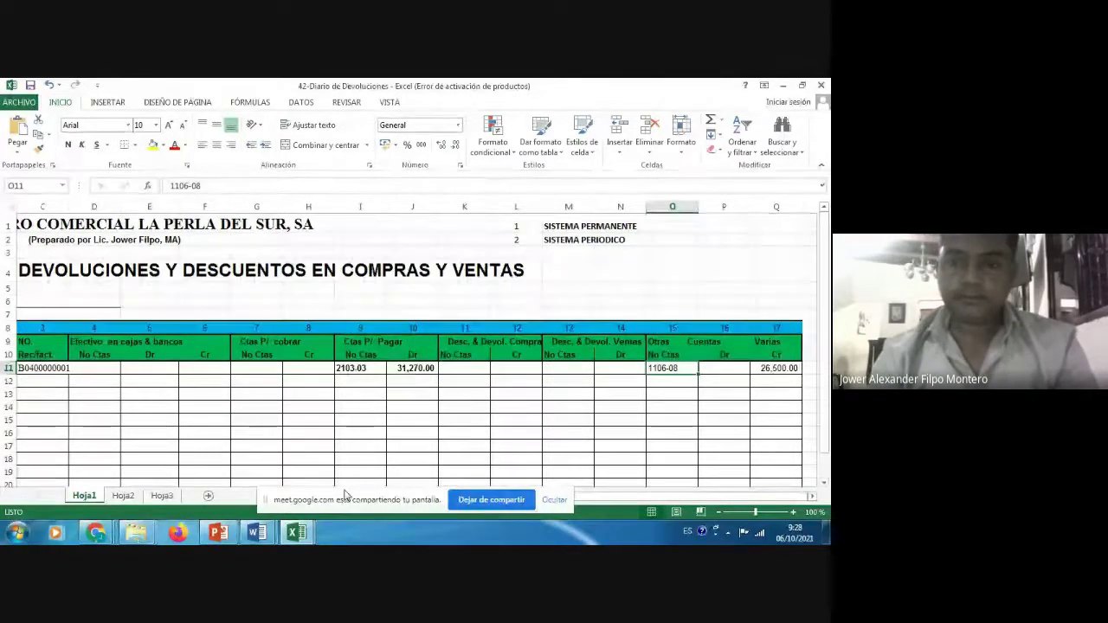
# - Review the Distribuidora Corripio return's row across the journal columns, from the date through the other accounts credit
pyautogui.press('Left')
pyautogui.press('Left')
pyautogui.press('Left')
pyautogui.press('Up')
pyautogui.press('Right')
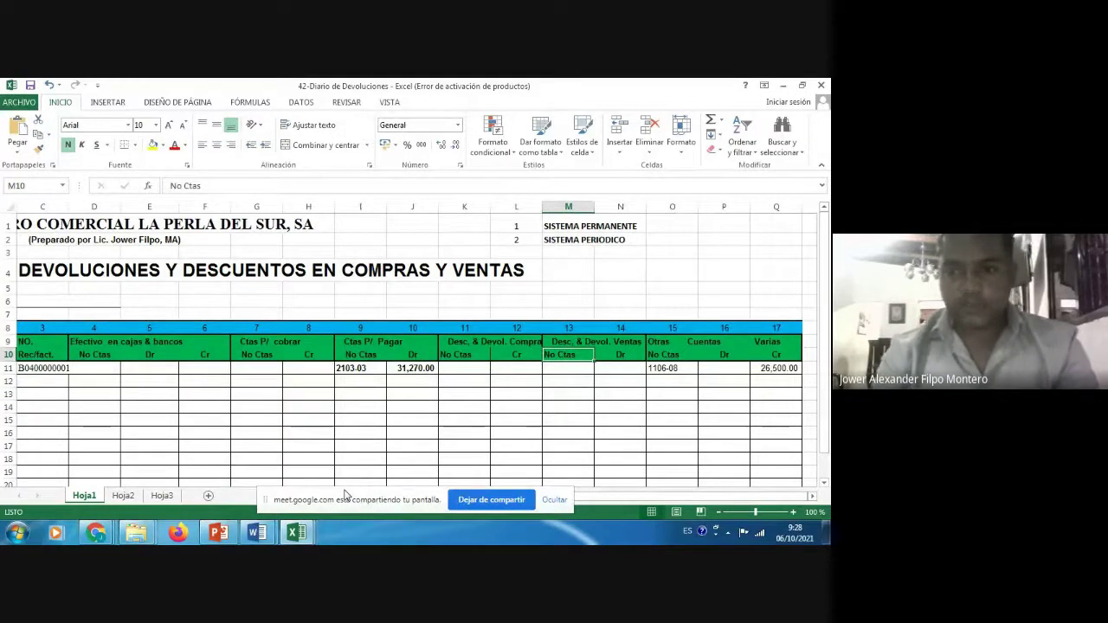
pyautogui.press('Right')
pyautogui.press('Right')
pyautogui.press('Down')
pyautogui.press('Right')
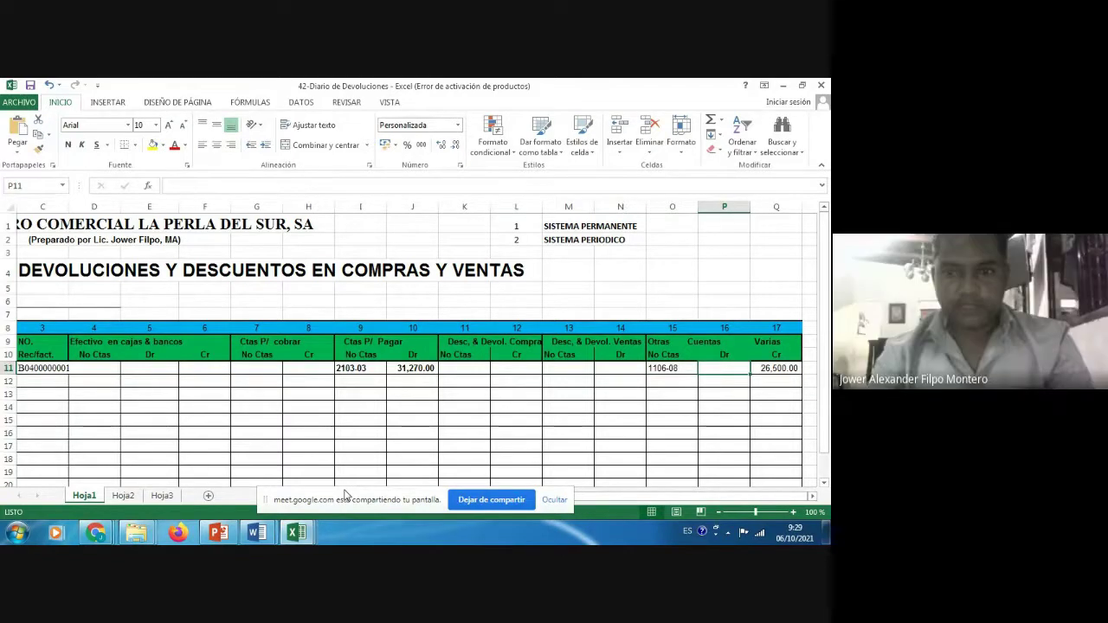
pyautogui.press('Left')
pyautogui.press('Down')
pyautogui.press('Left')
pyautogui.press('Left')
pyautogui.press('Left')
pyautogui.press('Left')
pyautogui.press('Left')
pyautogui.press('Left')
pyautogui.press('Left')
pyautogui.press('Left')
pyautogui.press('Left')
pyautogui.press('Left')
pyautogui.press('Left')
pyautogui.press('Left')
pyautogui.press('Left')
pyautogui.press('Left')
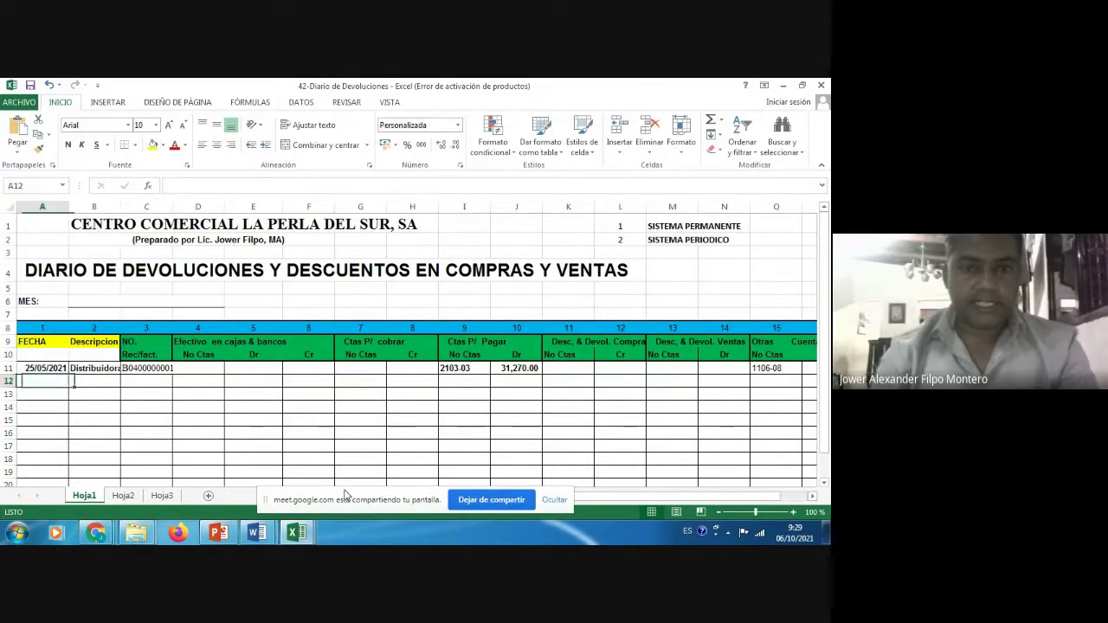
pyautogui.press('Right')
pyautogui.press('Right')
pyautogui.press('Right')
pyautogui.press('Right')
pyautogui.press('Right')
pyautogui.press('Right')
pyautogui.press('Right')
pyautogui.press('Right')
pyautogui.press('Right')
pyautogui.press('Right')
pyautogui.press('Right')
pyautogui.press('Right')
pyautogui.press('Right')
pyautogui.press('Right')
pyautogui.press('Right')
pyautogui.press('Right')
pyautogui.press('Right')
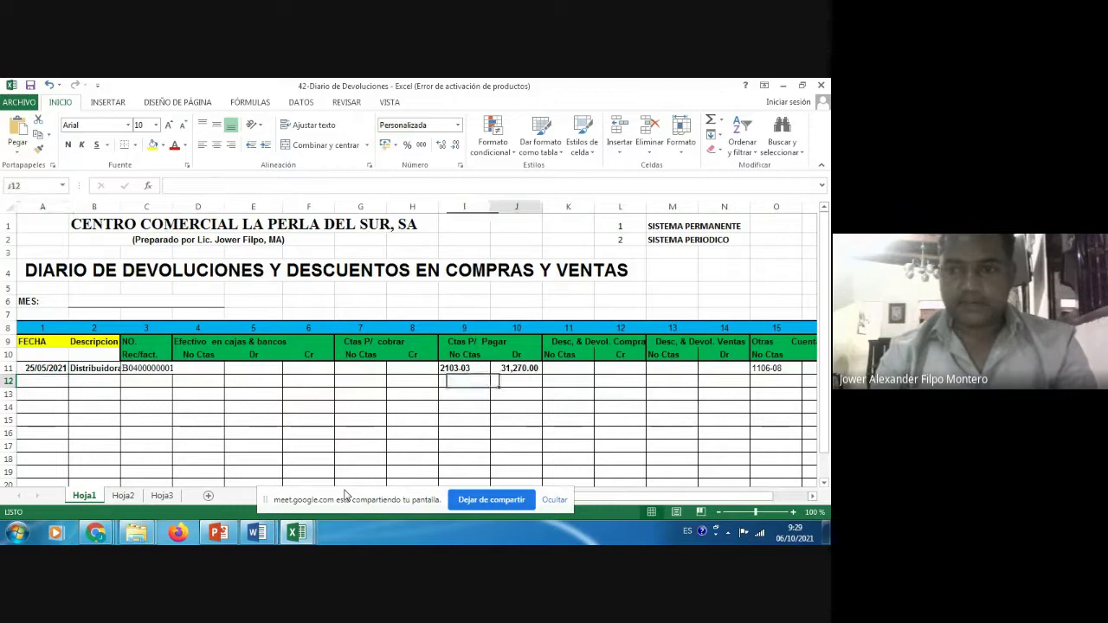
pyautogui.press('Left')
pyautogui.press('Left')
pyautogui.press('Left')
pyautogui.press('Left')
pyautogui.press('Left')
pyautogui.press('Left')
pyautogui.press('Left')
pyautogui.press('Left')
pyautogui.press('Left')
pyautogui.press('Left')
pyautogui.press('Left')
pyautogui.press('Left')
pyautogui.press('Left')
pyautogui.press('Left')
pyautogui.press('Left')
pyautogui.press('Left')
pyautogui.press('Left')
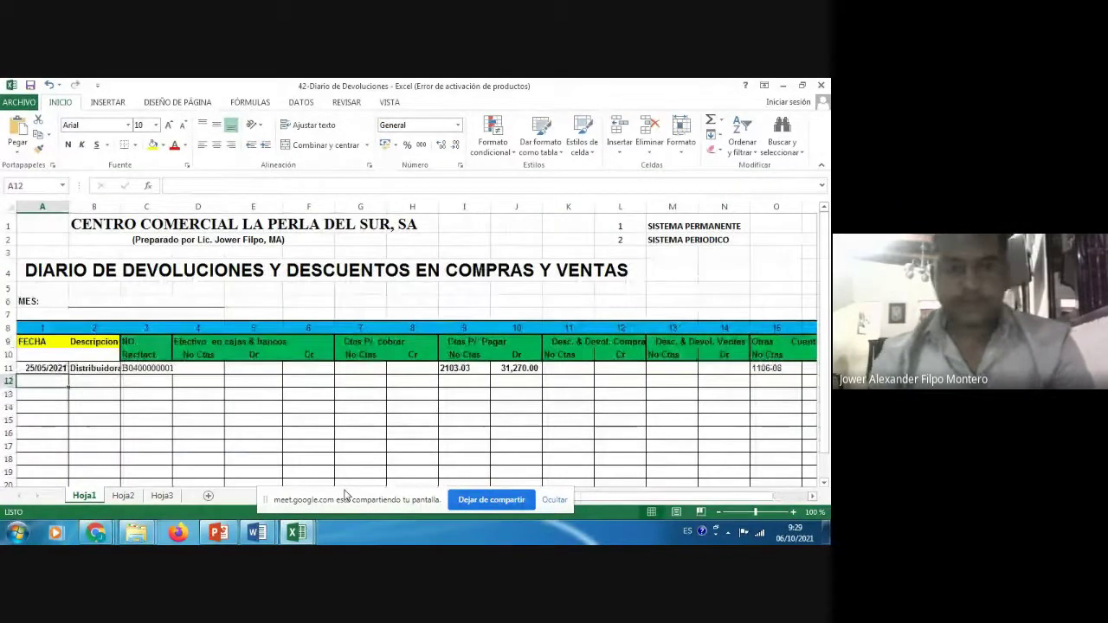
pyautogui.press('Right')
pyautogui.press('Right')
pyautogui.press('Right')
pyautogui.press('Right')
pyautogui.press('Right')
pyautogui.press('Right')
pyautogui.press('Right')
pyautogui.press('Right')
pyautogui.press('Right')
pyautogui.press('Right')
pyautogui.press('Right')
pyautogui.press('Right')
pyautogui.press('Right')
pyautogui.press('Right')
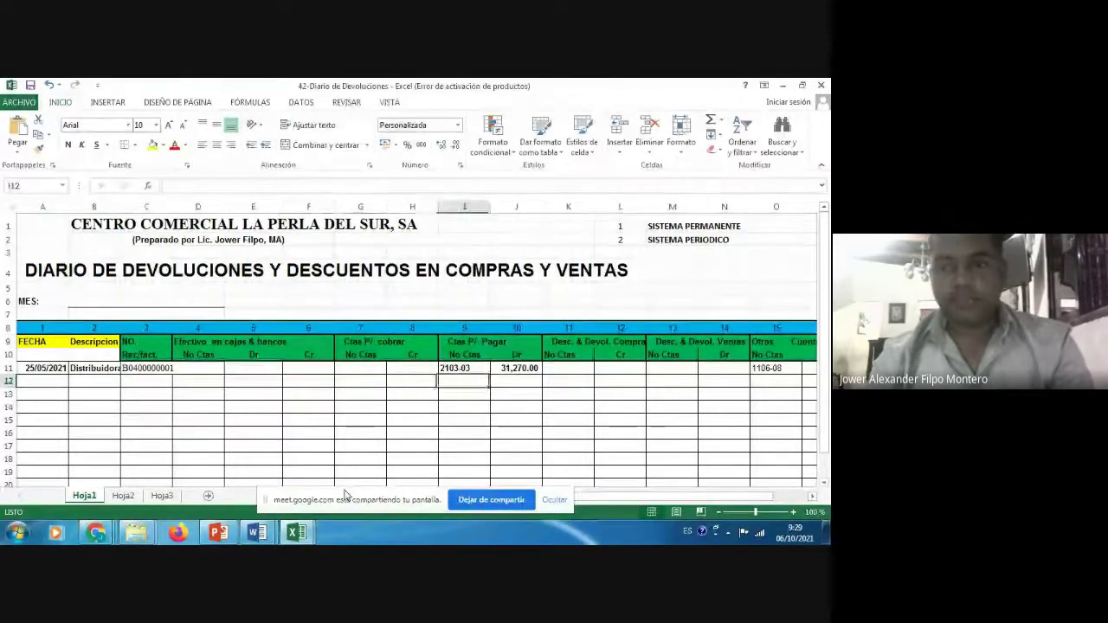
pyautogui.press('Right')
pyautogui.press('Right')
pyautogui.press('Right')
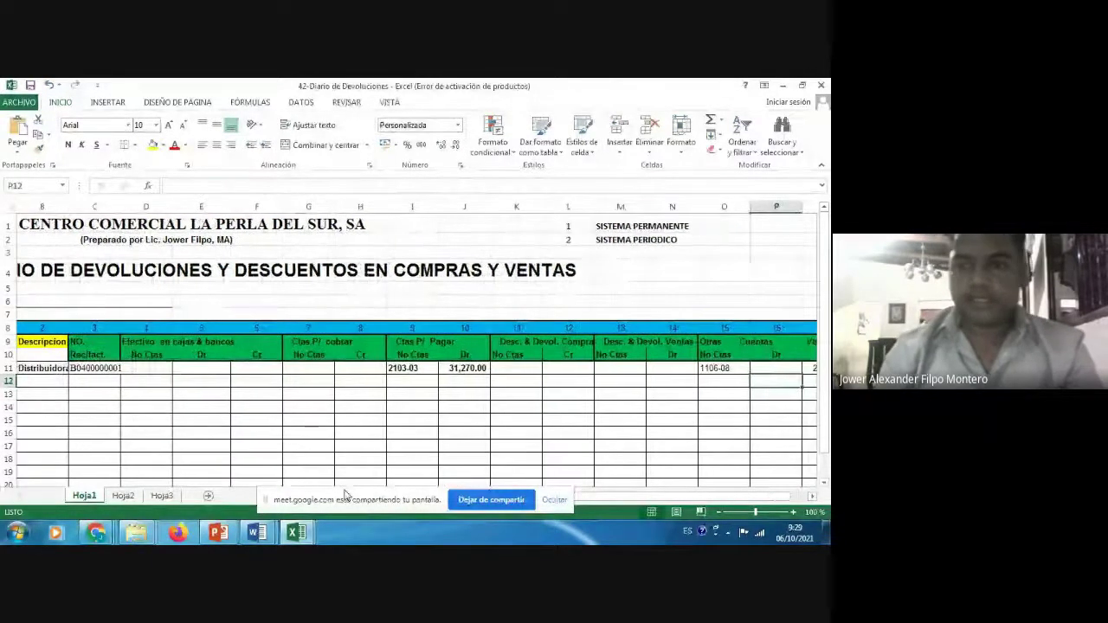
pyautogui.press('Left')
pyautogui.press('Left')
pyautogui.press('Left')
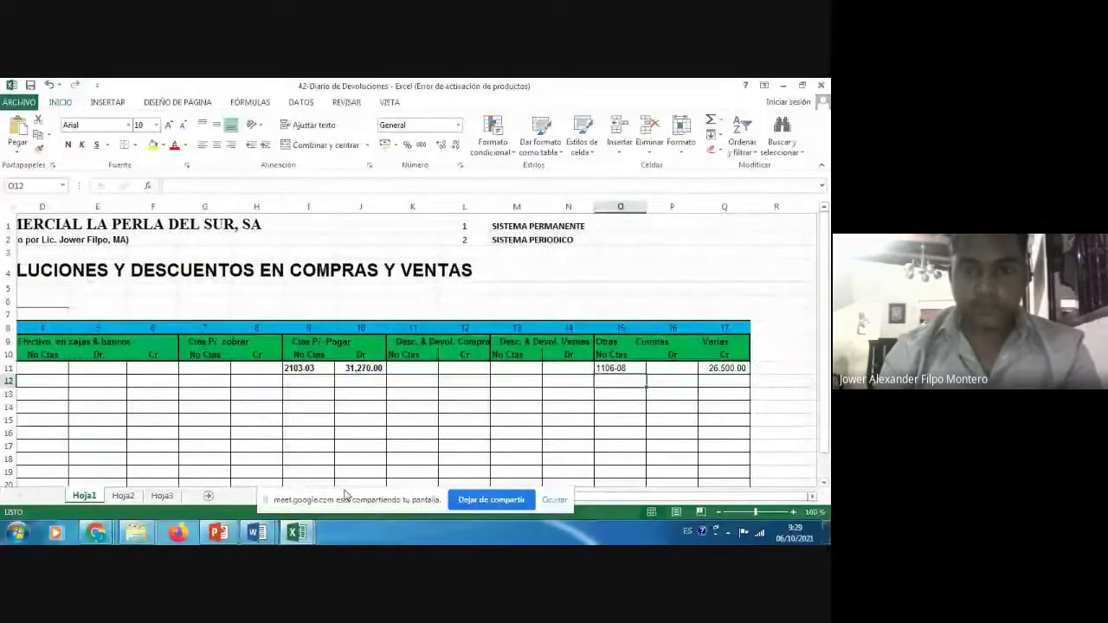
# - Compare the other accounts and purchase discounts and returns headings with the permanent and periodic inventory system notes in L1:M2
pyautogui.press('Up')
pyautogui.press('Up')
pyautogui.press('Up')
pyautogui.press('Up')
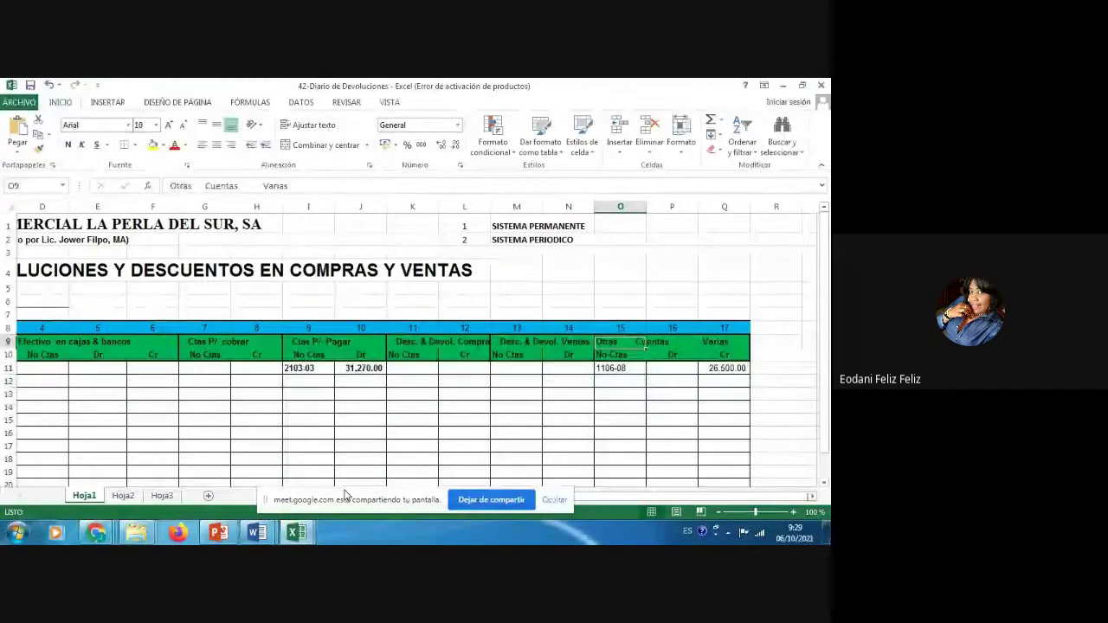
pyautogui.press('Left')
pyautogui.press('Left')
pyautogui.press('Left')
pyautogui.press('Down')
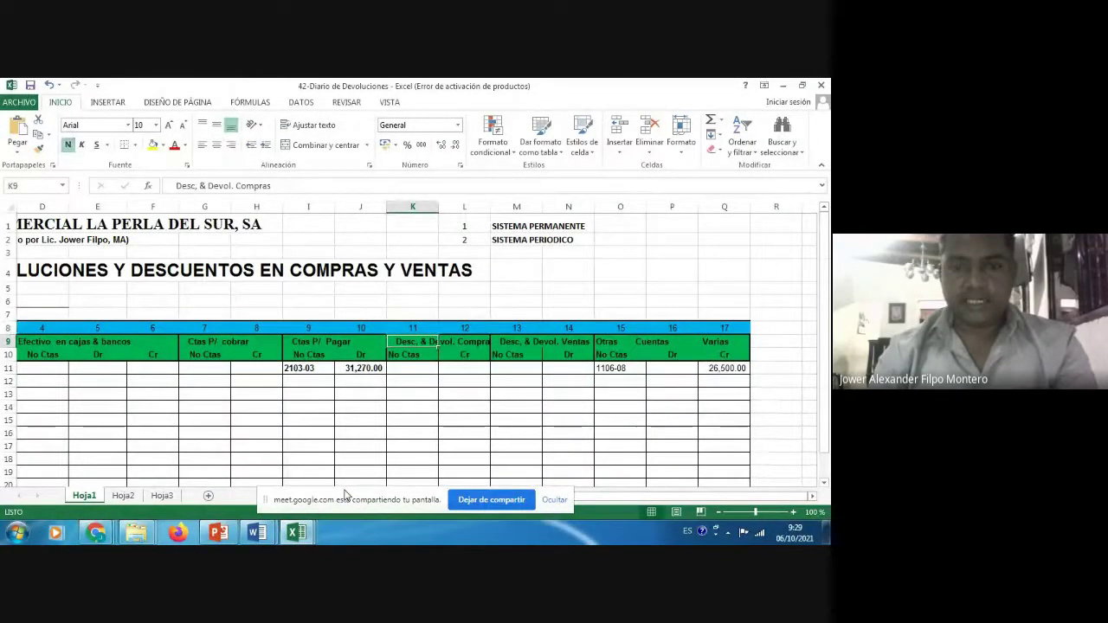
pyautogui.press('Left')
pyautogui.press('Up')
pyautogui.press('Up')
pyautogui.press('Up')
pyautogui.press('Up')
pyautogui.press('Up')
pyautogui.press('Up')
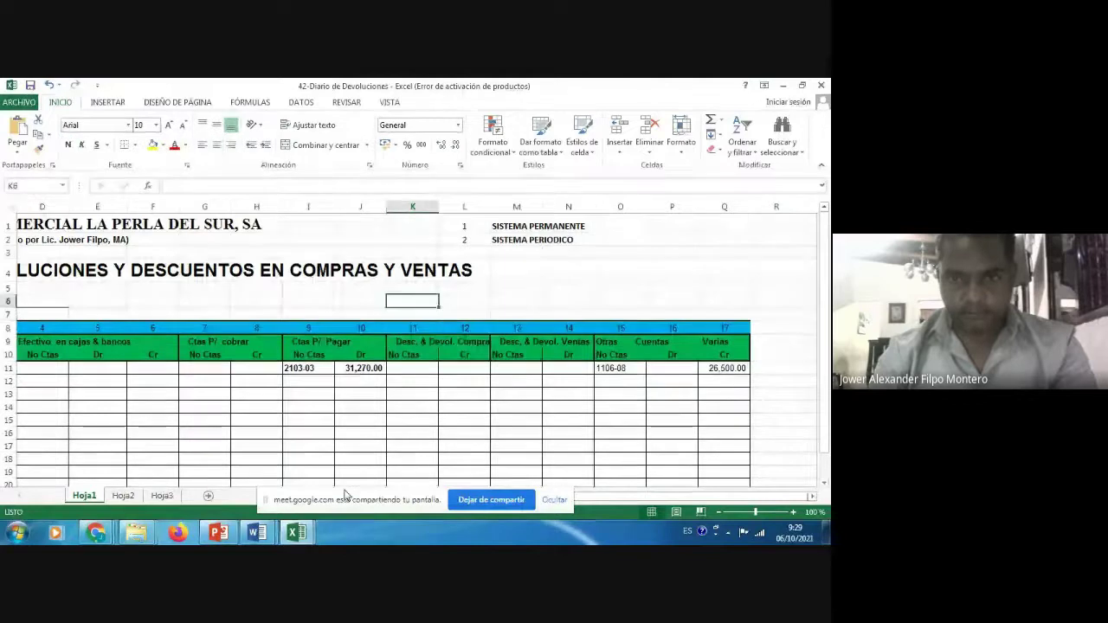
pyautogui.press('Right')
pyautogui.press('Up')
pyautogui.press('Up')
pyautogui.hotkey('shift', 'Down')
pyautogui.hotkey('shift', 'Right')
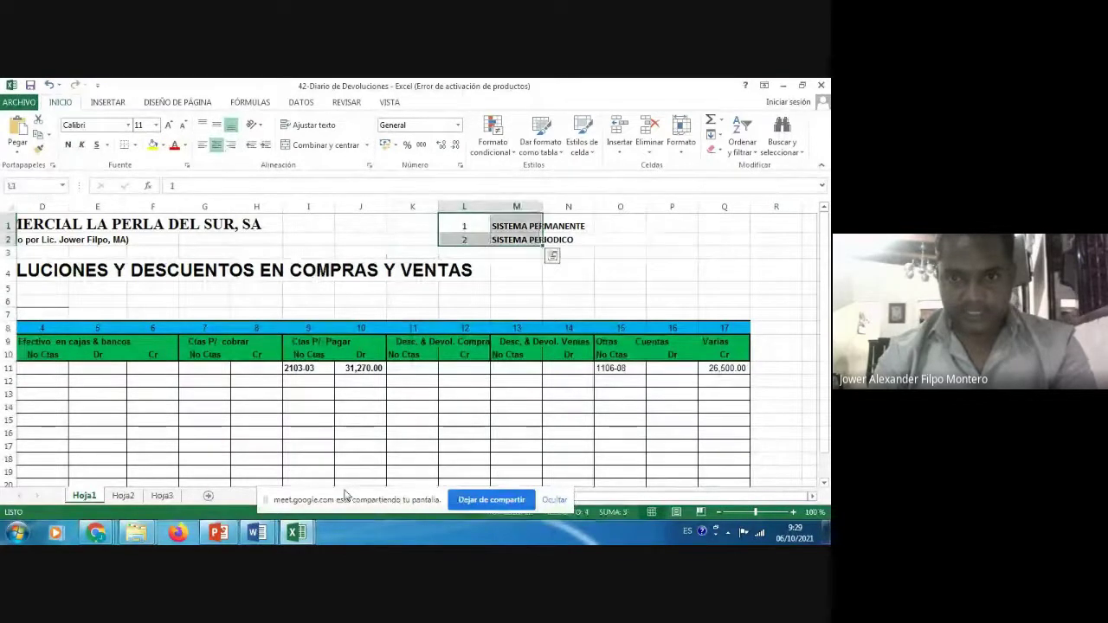
# - Replace the purchase discounts and returns heading in cell K9 with IINVENTARIOS
pyautogui.press('Down')
pyautogui.press('Down')
pyautogui.press('Down')
pyautogui.press('Down')
pyautogui.press('Down')
pyautogui.press('Down')
pyautogui.press('Down')
pyautogui.press('Down')
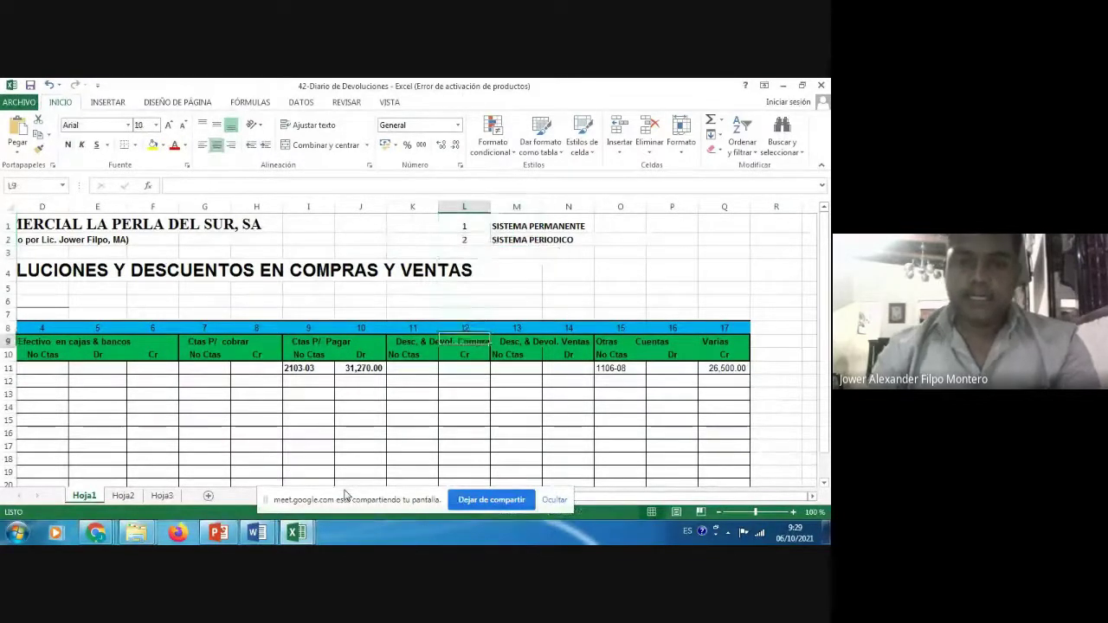
pyautogui.press('Left')
pyautogui.write('IVNET')
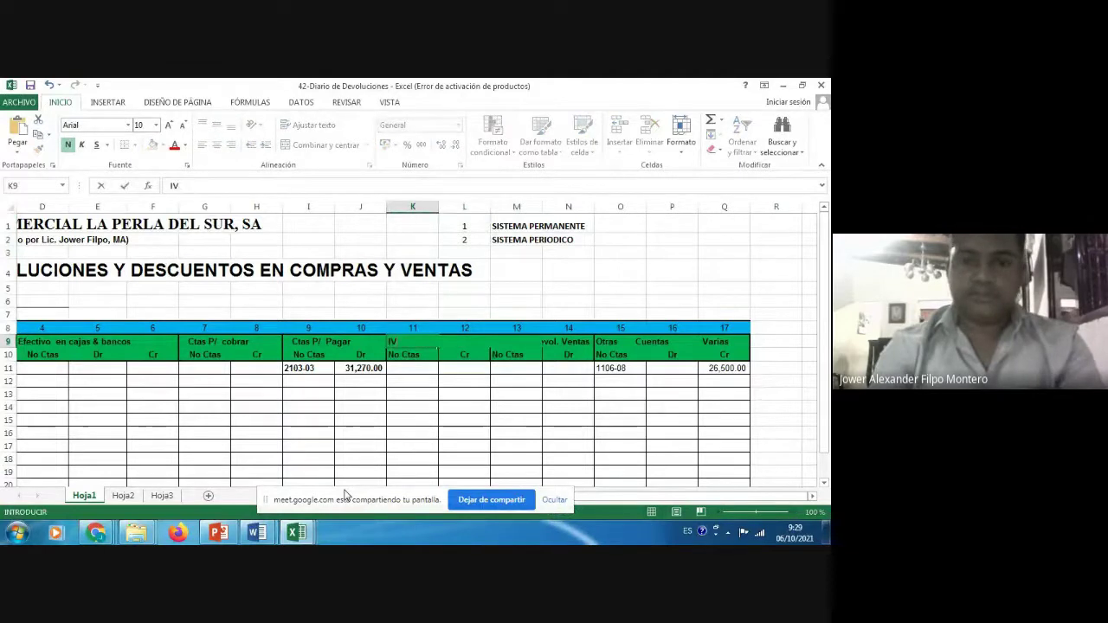
pyautogui.press('BackSpace')
pyautogui.press('BackSpace')
pyautogui.press('BackSpace')
pyautogui.press('BackSpace')
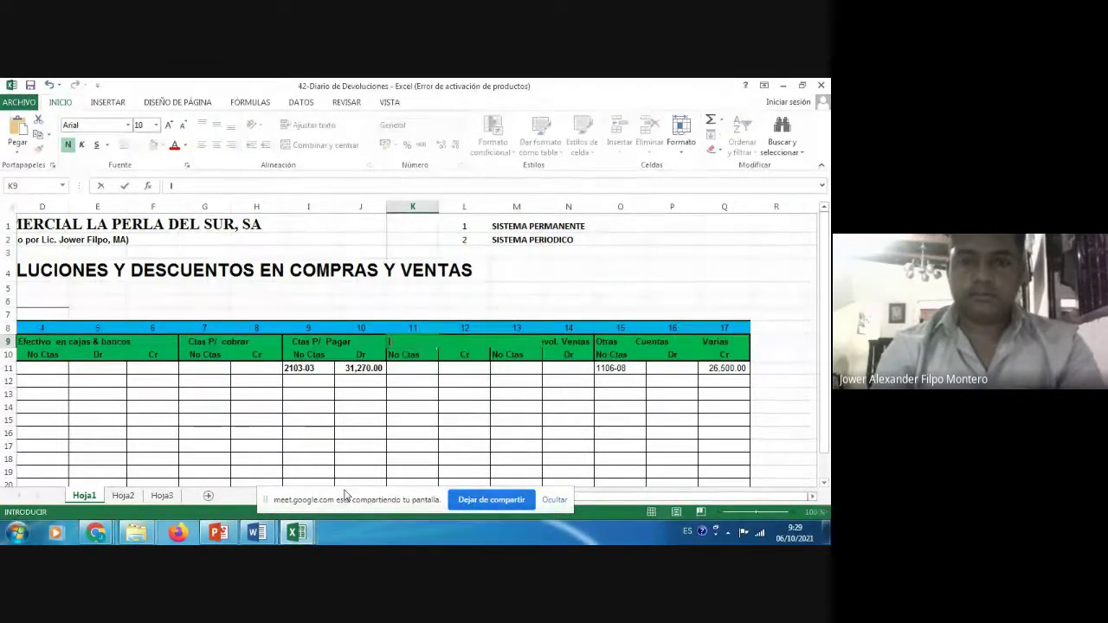
pyautogui.write('INVENTARIOS')
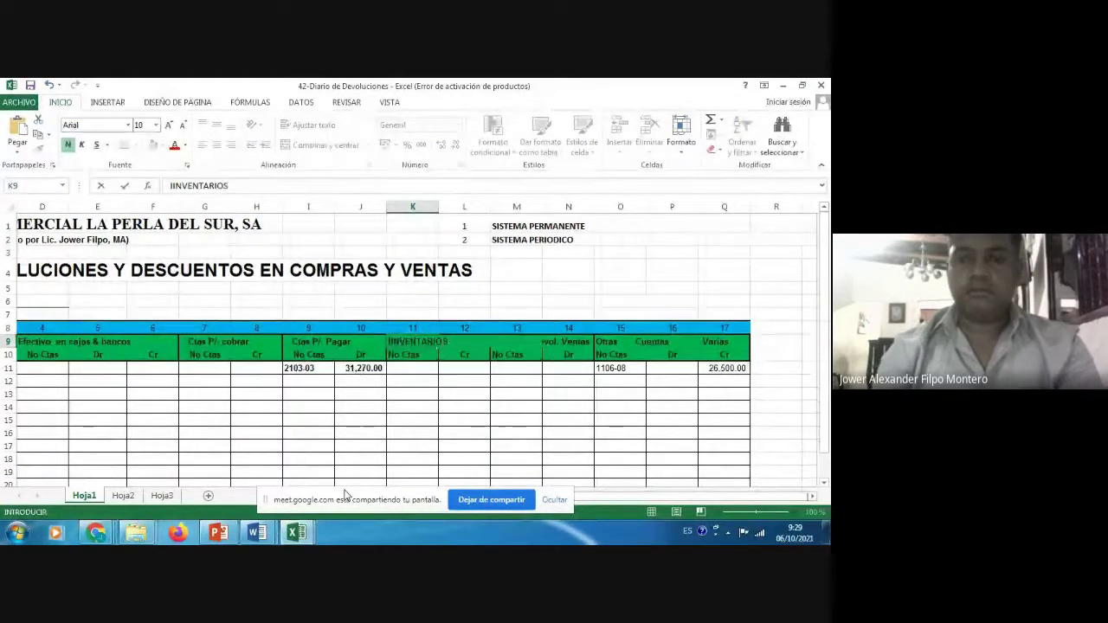
pyautogui.press('Return')
# - Merge and center the inventory heading across cells K9 and L9
pyautogui.press('Up')
pyautogui.hotkey('shift', 'Right')
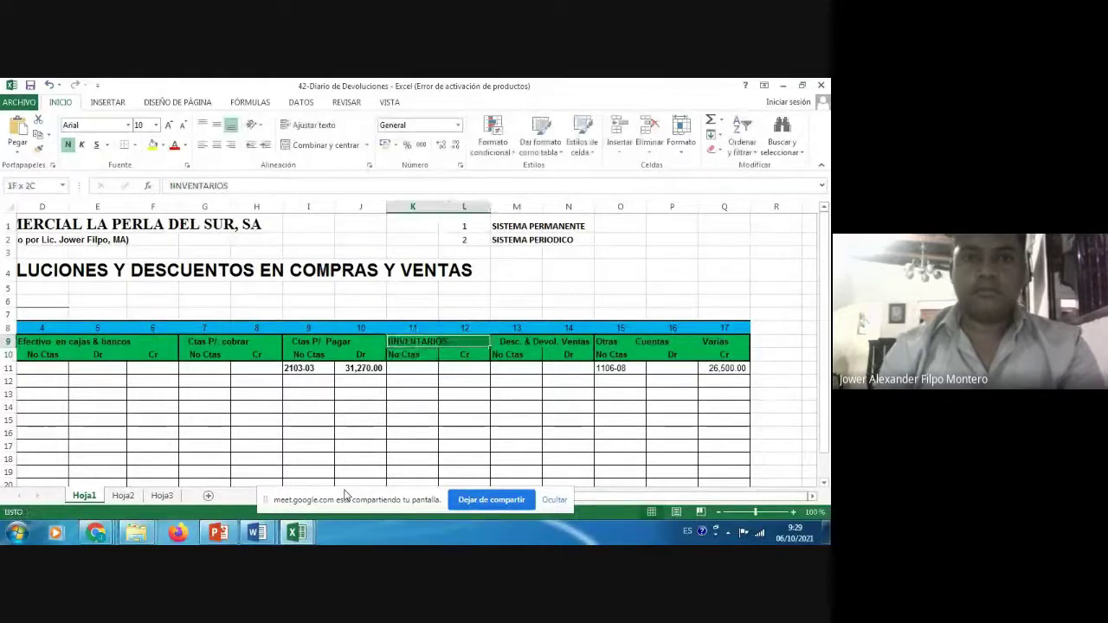
pyautogui.click(335, 147)
pyautogui.press('Down')
pyautogui.press('Down')
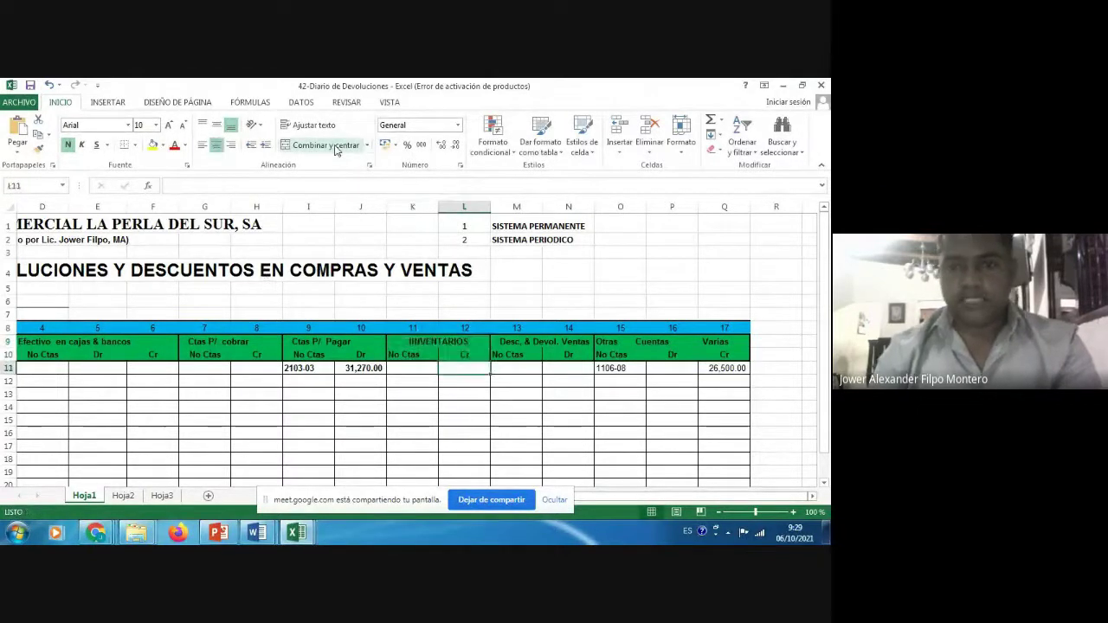
# - Copy account code 1106-08 from cell O11 into the inventory account number cell K11
pyautogui.press('Right')
pyautogui.press('Right')
pyautogui.press('Right')
pyautogui.press('Right')
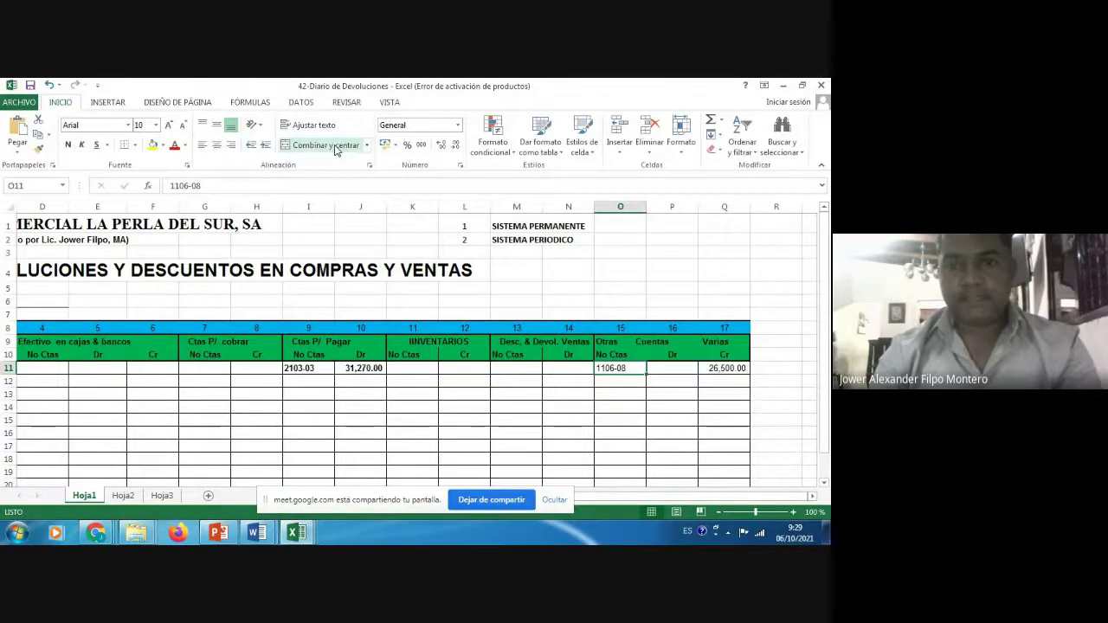
pyautogui.hotkey('ctrl', 'c')
pyautogui.press('Left')
pyautogui.press('Left')
pyautogui.press('Left')
pyautogui.press('Left')
pyautogui.press('Return')
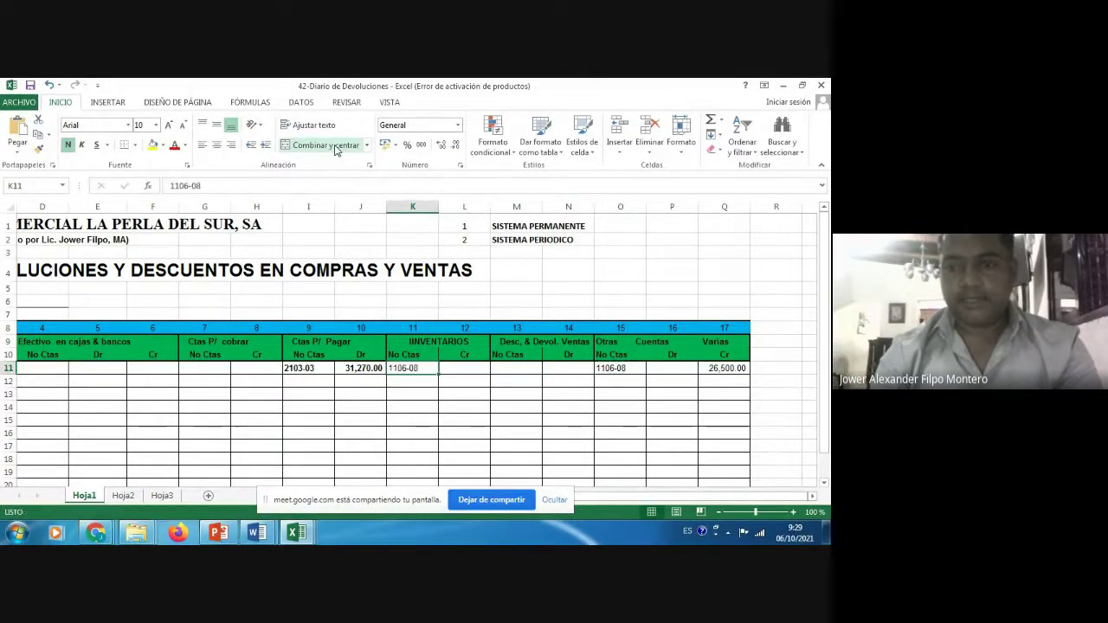
# - Copy the 26,500.00 credit from cell Q11 into the inventory credit cell L11
pyautogui.press('Right')
pyautogui.press('Right')
pyautogui.press('Right')
pyautogui.press('Right')
pyautogui.press('Right')
pyautogui.press('Right')
pyautogui.hotkey('ctrl', 'c')
pyautogui.press('Left')
pyautogui.press('Left')
pyautogui.press('Left')
pyautogui.press('Left')
pyautogui.press('Left')
pyautogui.press('Left')
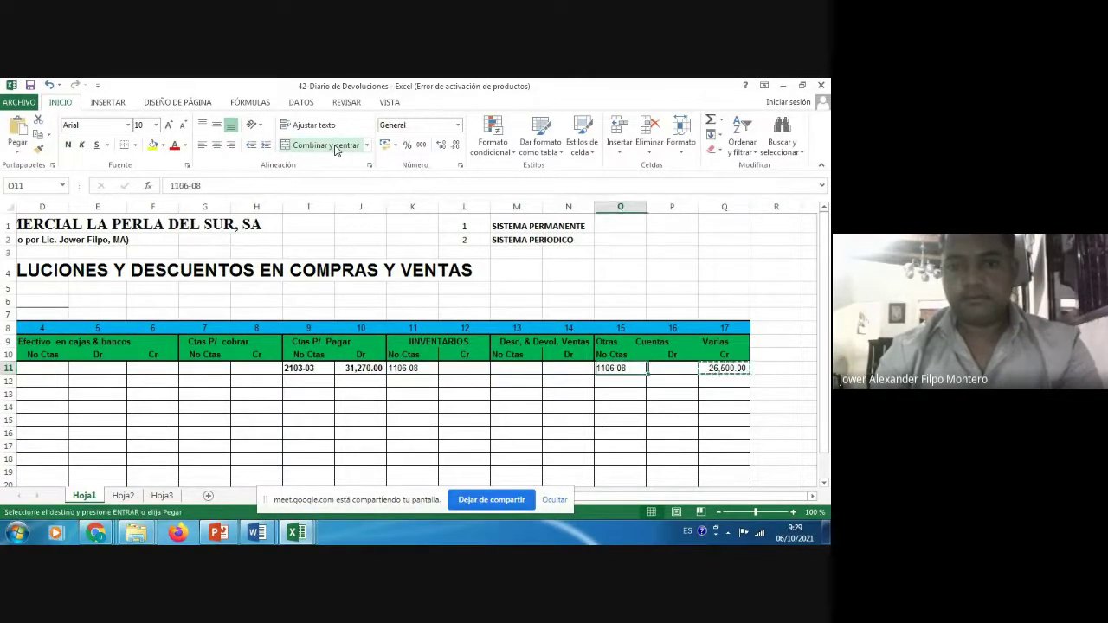
pyautogui.press('Right')
pyautogui.press('Return')
# - Change the other accounts number in cell O11 of the return's row to 1107-05
pyautogui.press('Right')
pyautogui.press('Right')
pyautogui.press('Right')
pyautogui.press('Right')
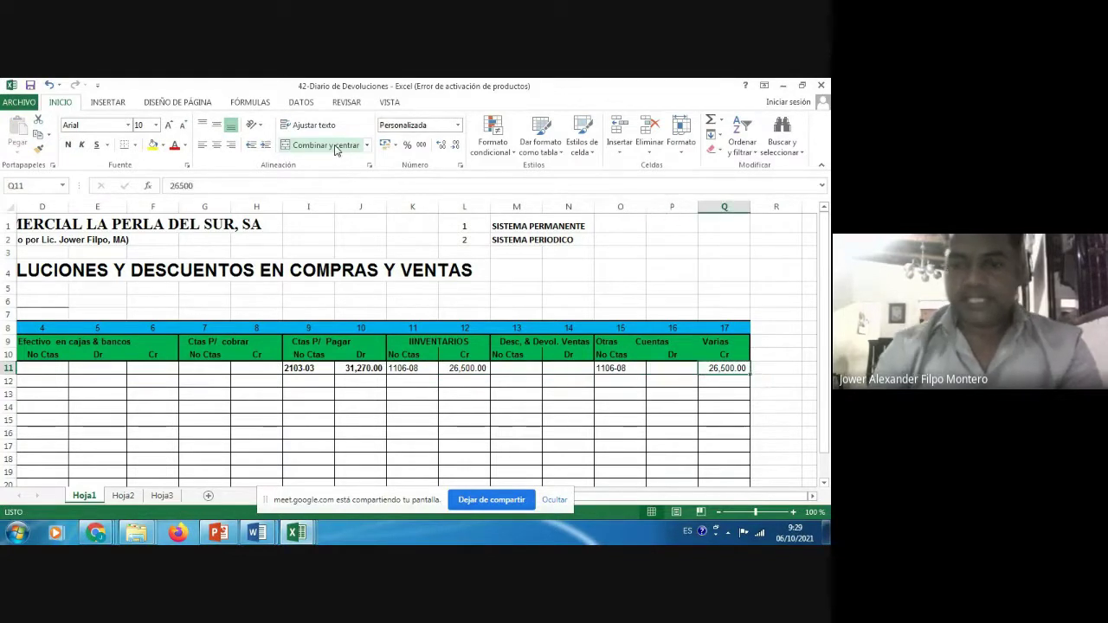
pyautogui.press('Left')
pyautogui.write('11')
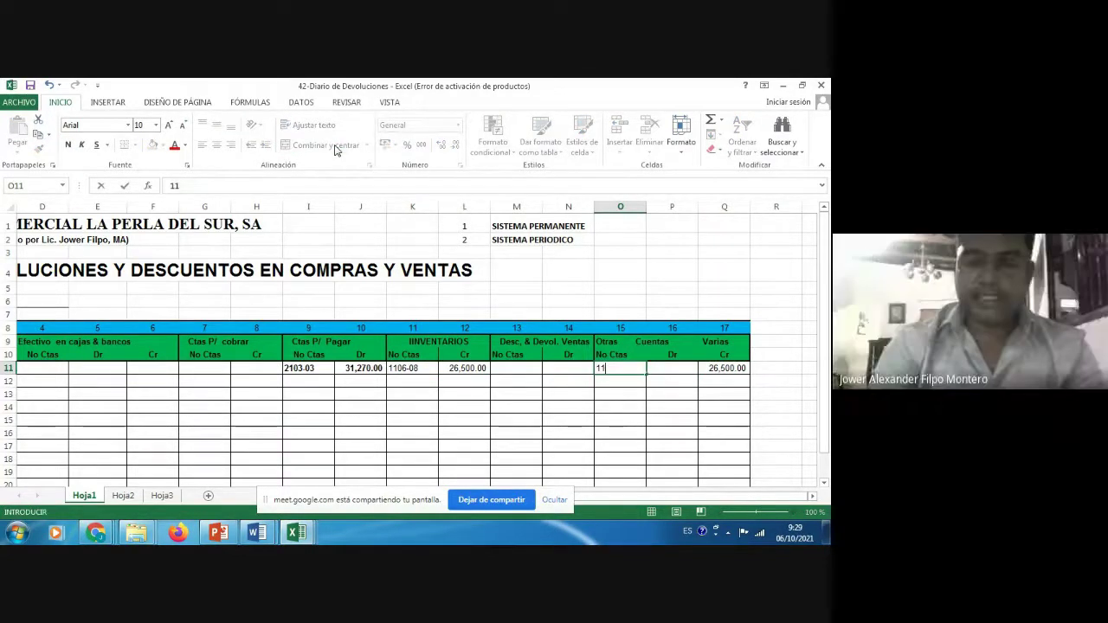
pyautogui.write('07-')
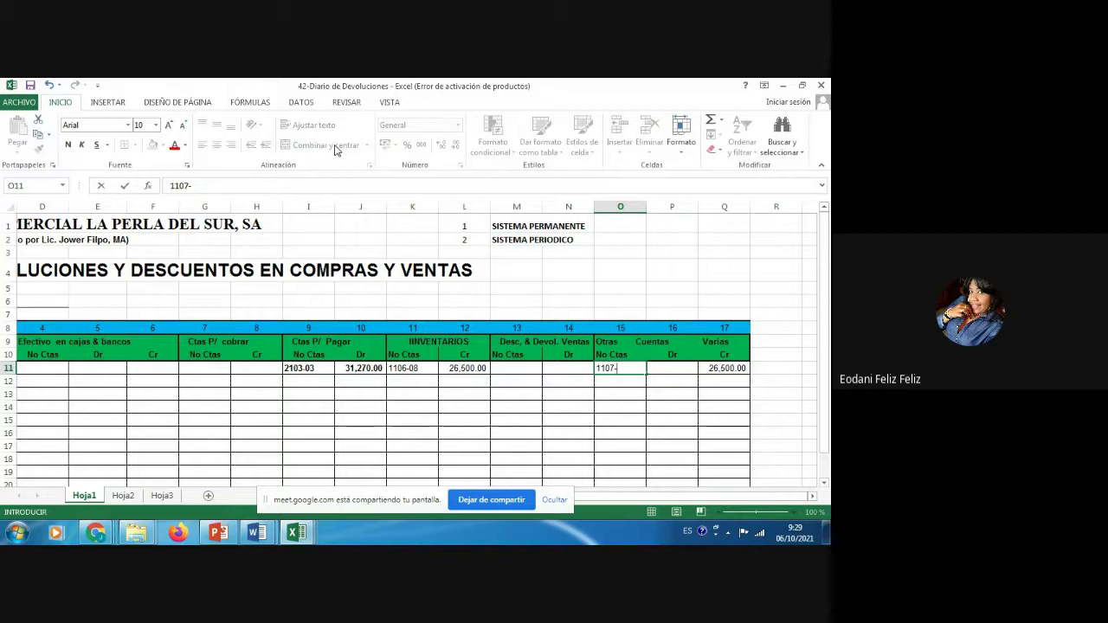
pyautogui.write('05')
# - Check the tax amount in the 11-Diario de Desembolso workbook and enter 4770 as the other accounts credit in cell Q11 of the returns journal
pyautogui.press('Tab')
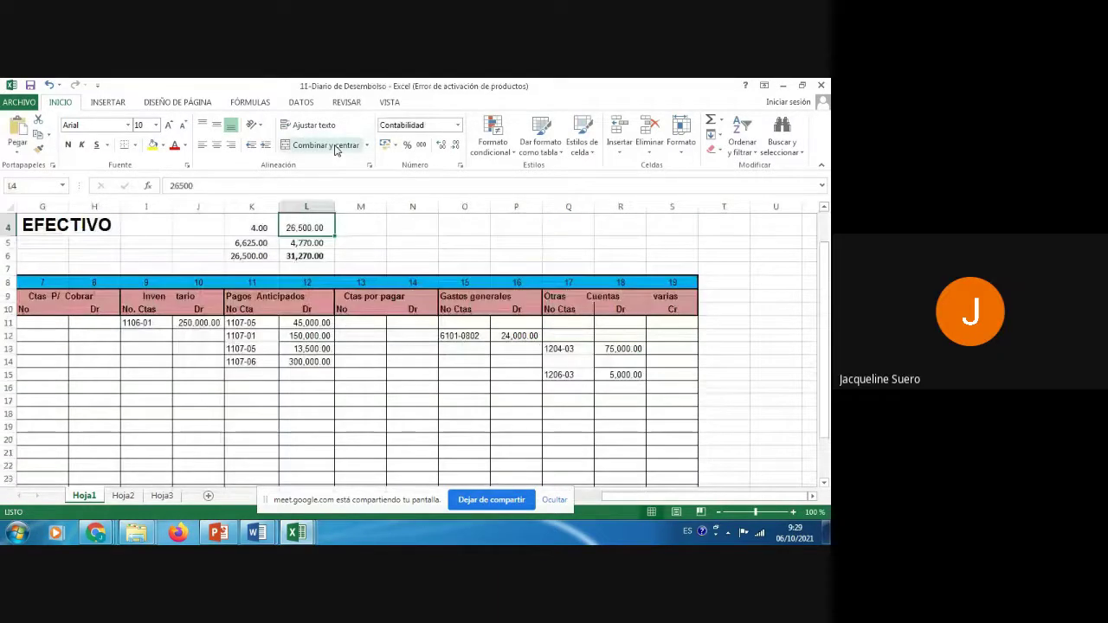
pyautogui.press('Down')
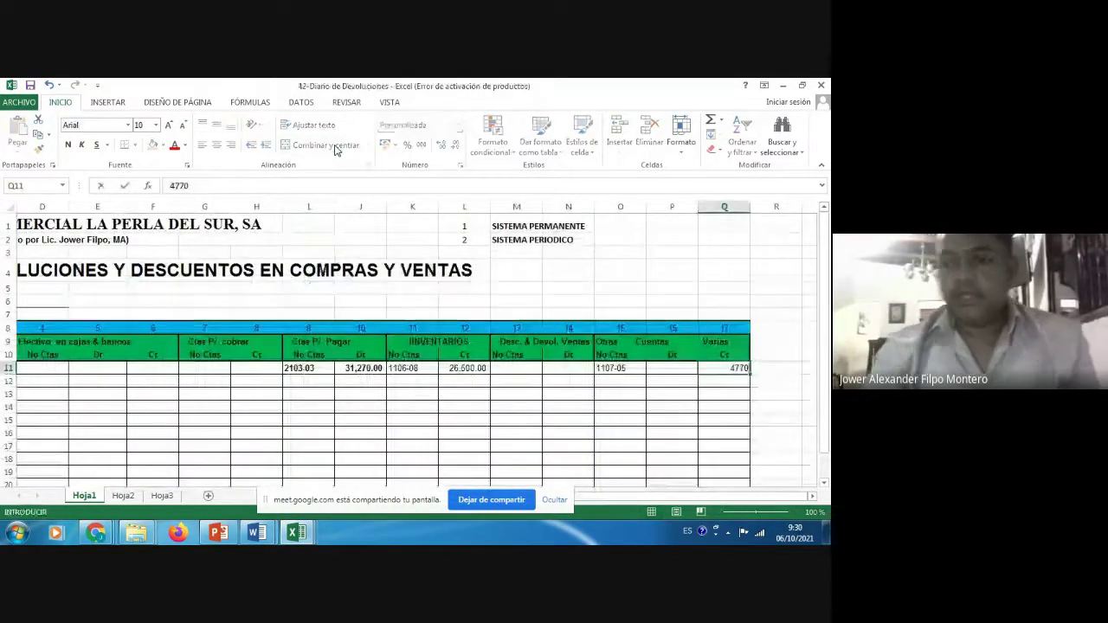
pyautogui.hotkey('ctrl', 'Return')
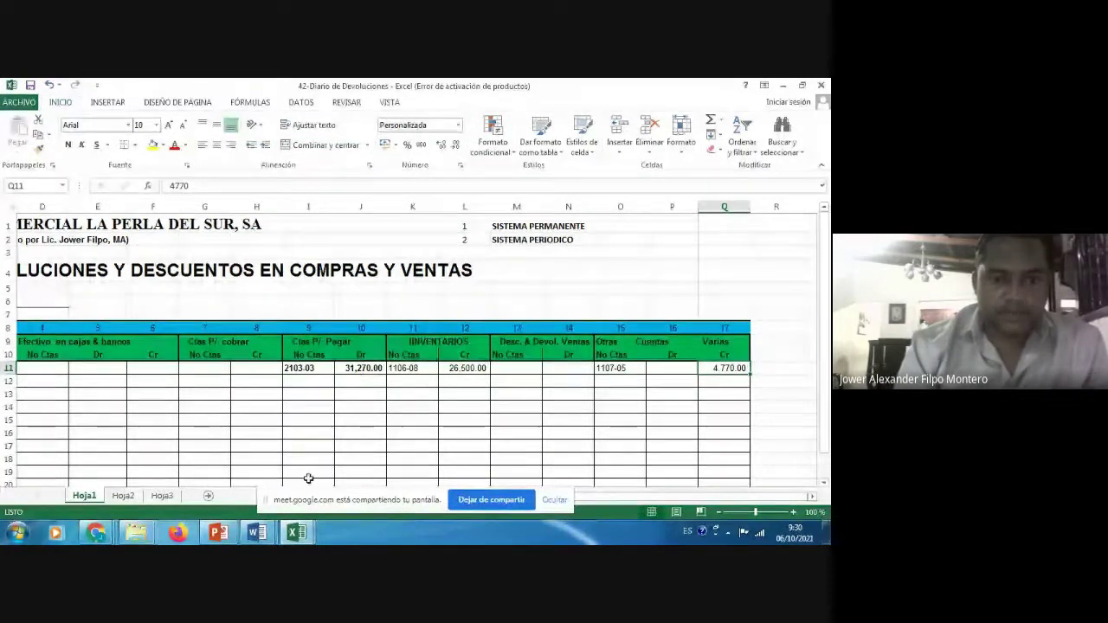
# - Switch to the 1-Informaciones Generales document in Word and read transaction 18 under Descuentos en Compras
pyautogui.click(256, 532)
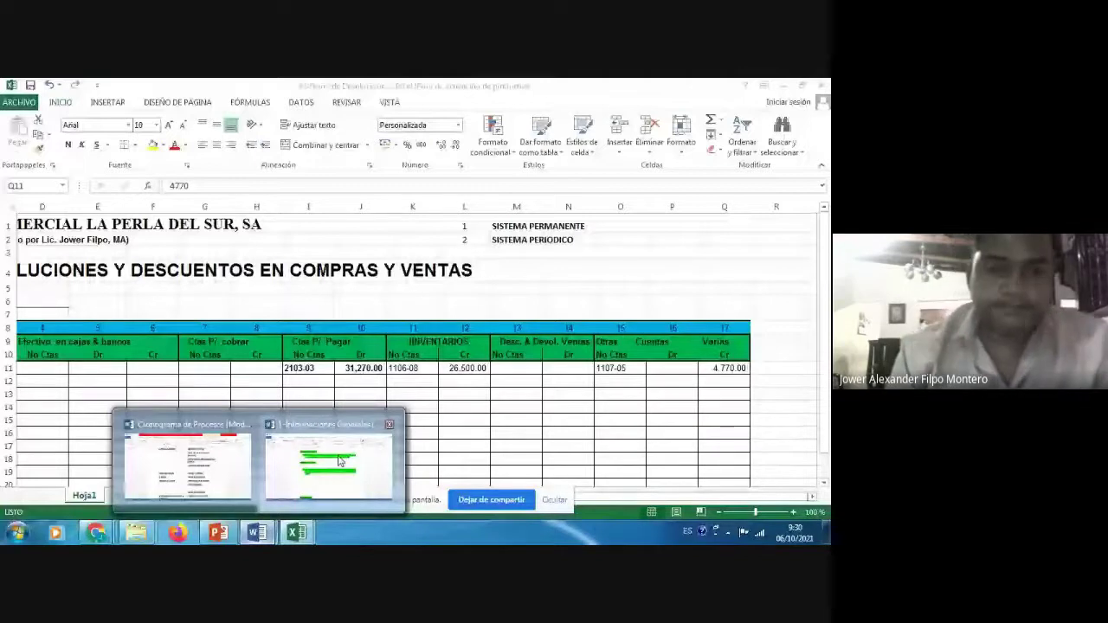
pyautogui.click(340, 461)
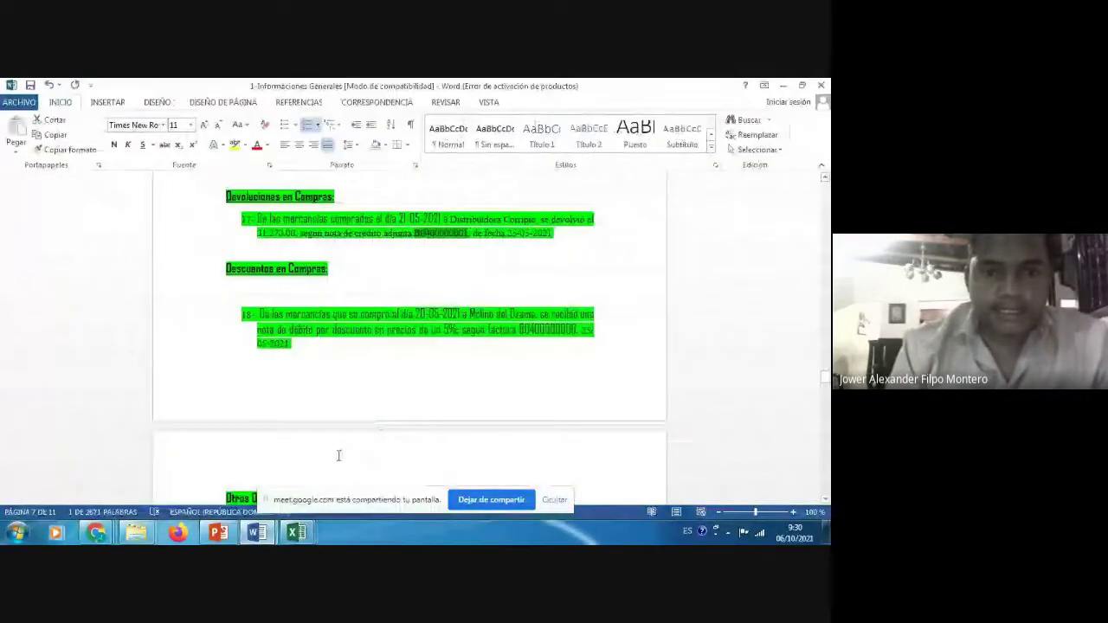
pyautogui.click(338, 455)
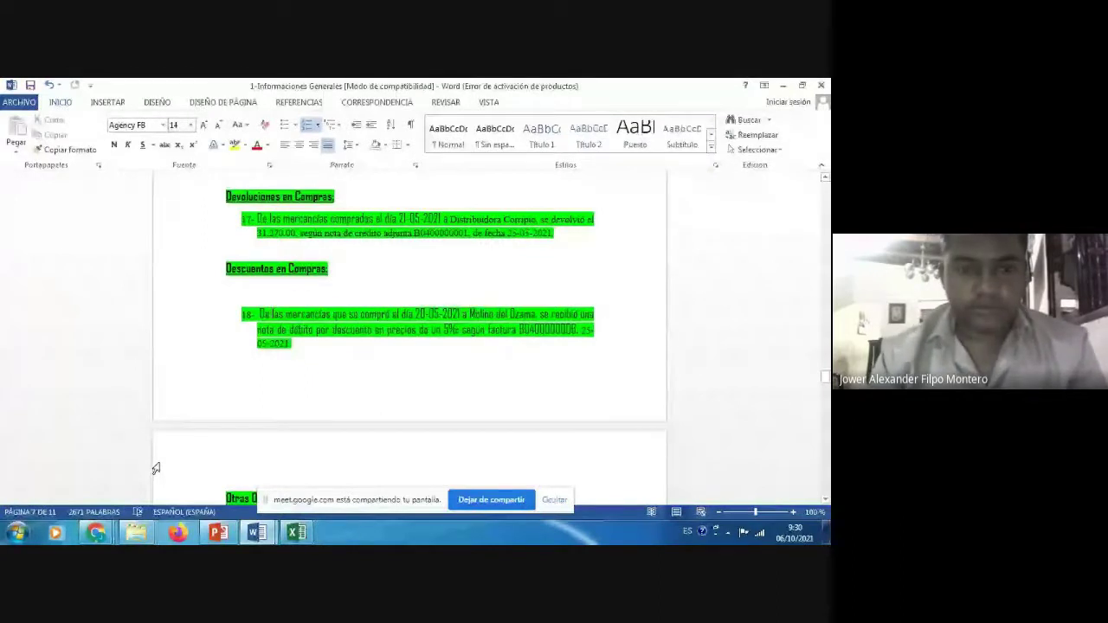
pyautogui.press('Down')
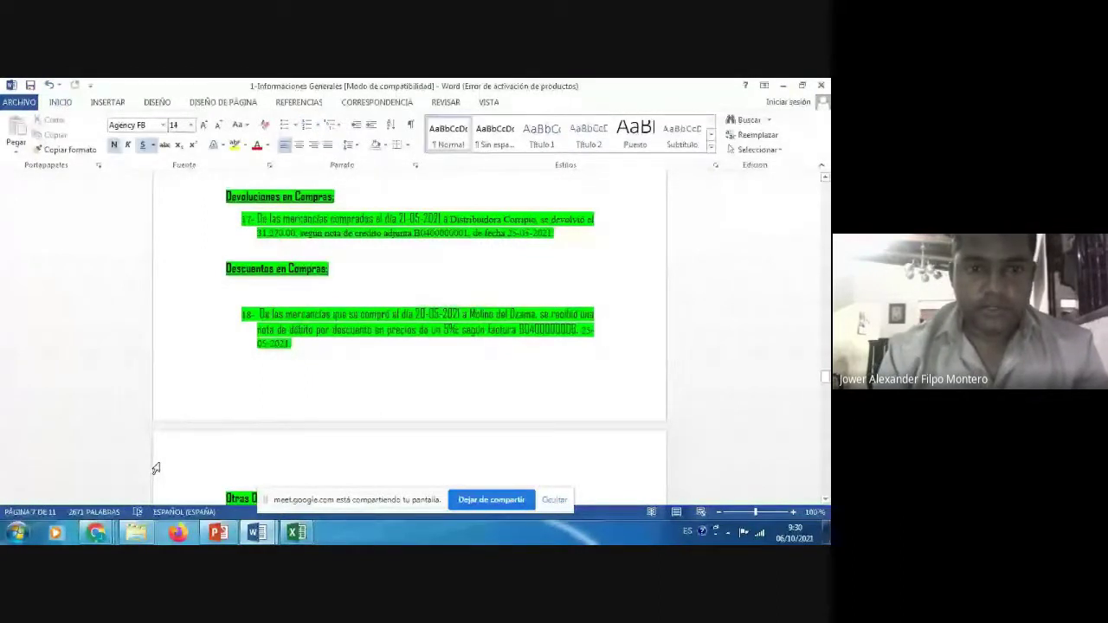
# - Enlarge the transaction 18 paragraph under Descuentos en Compras to font size 16 and highlight it in yellow
pyautogui.press('Up')
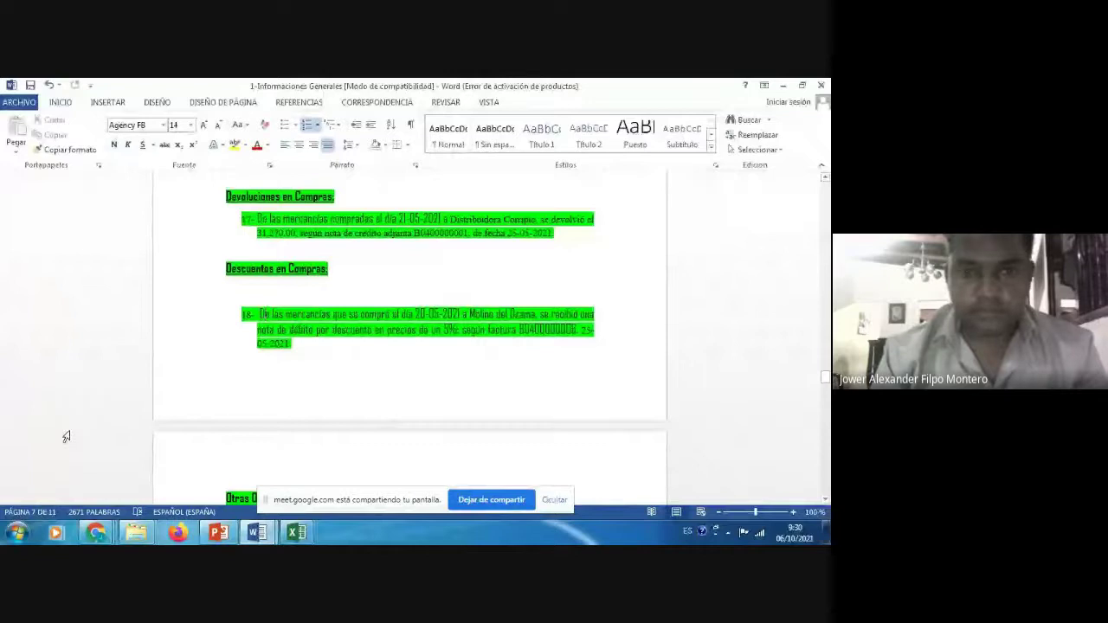
pyautogui.doubleClick(180, 339)
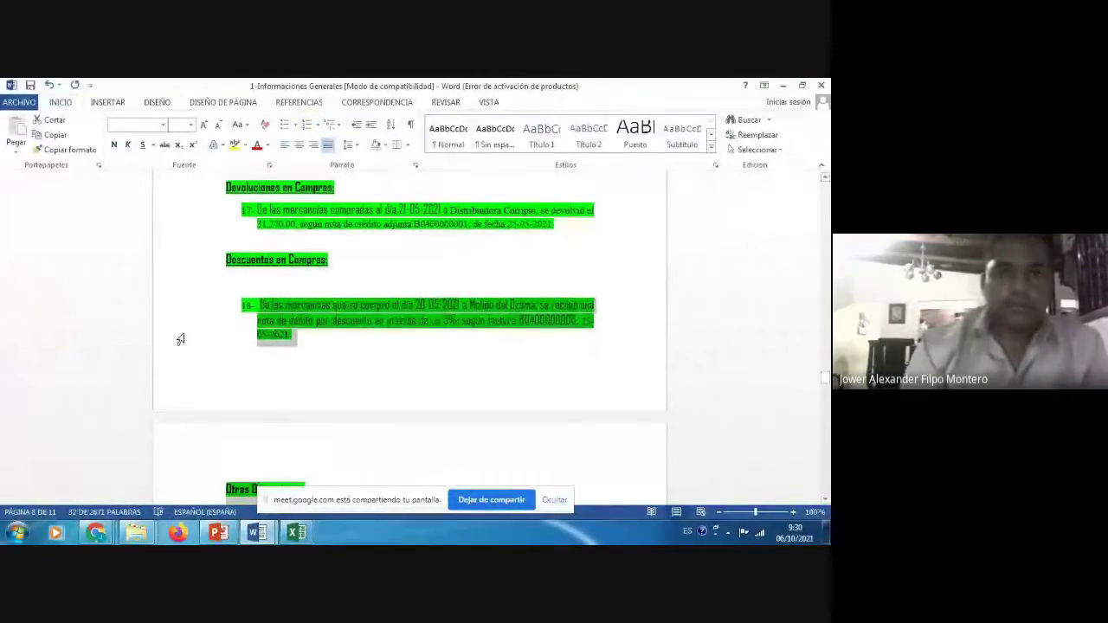
pyautogui.click(234, 145)
pyautogui.click(286, 367)
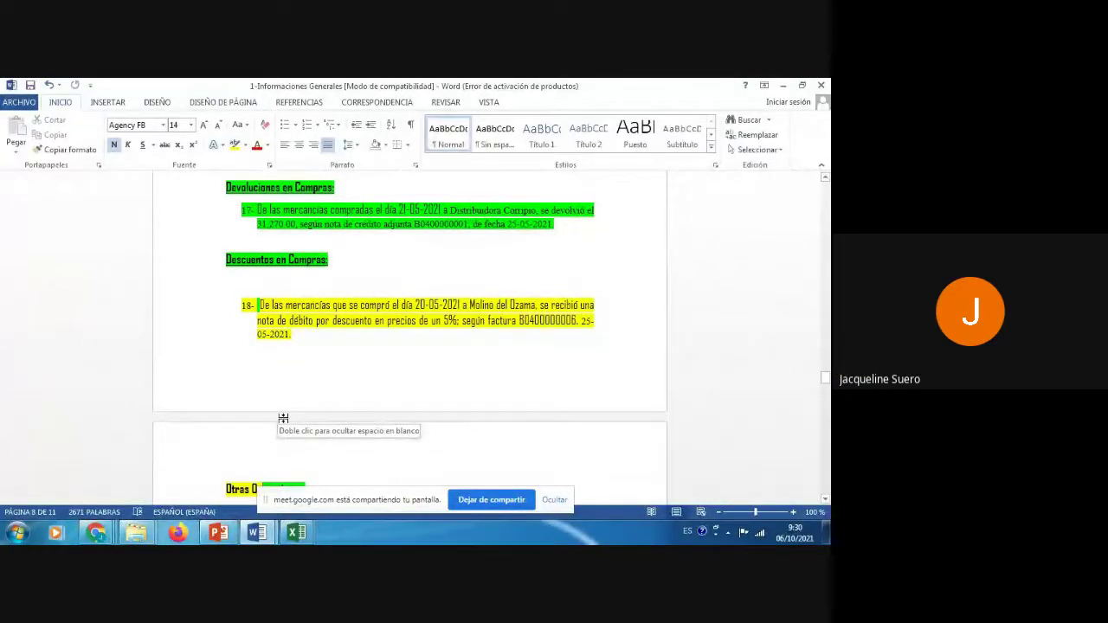
pyautogui.hotkey('ctrl', 'z')
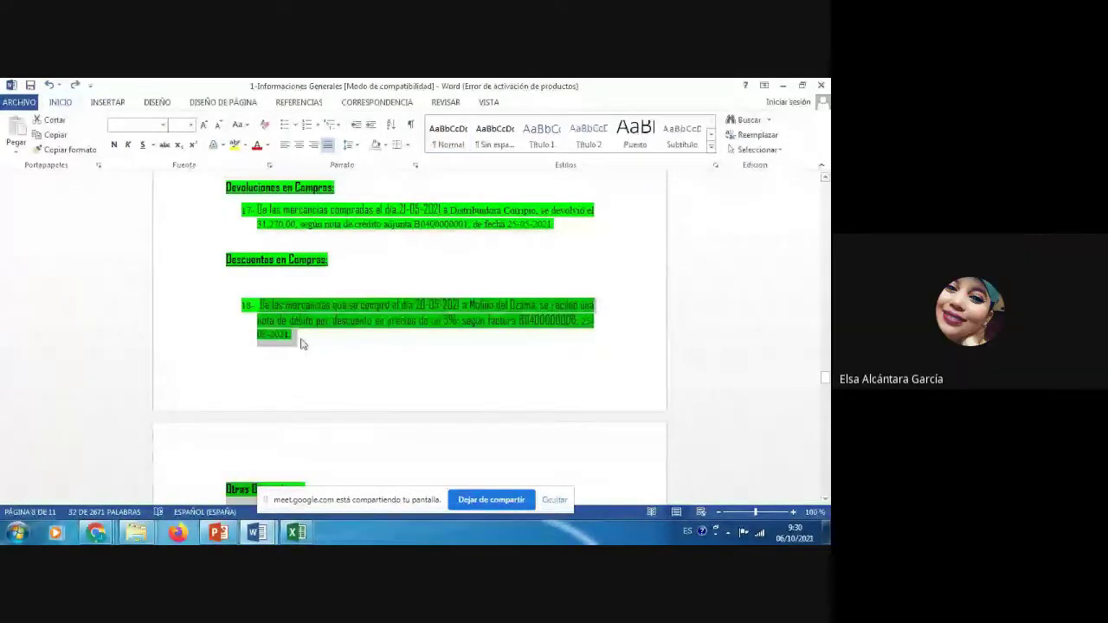
pyautogui.click(203, 126)
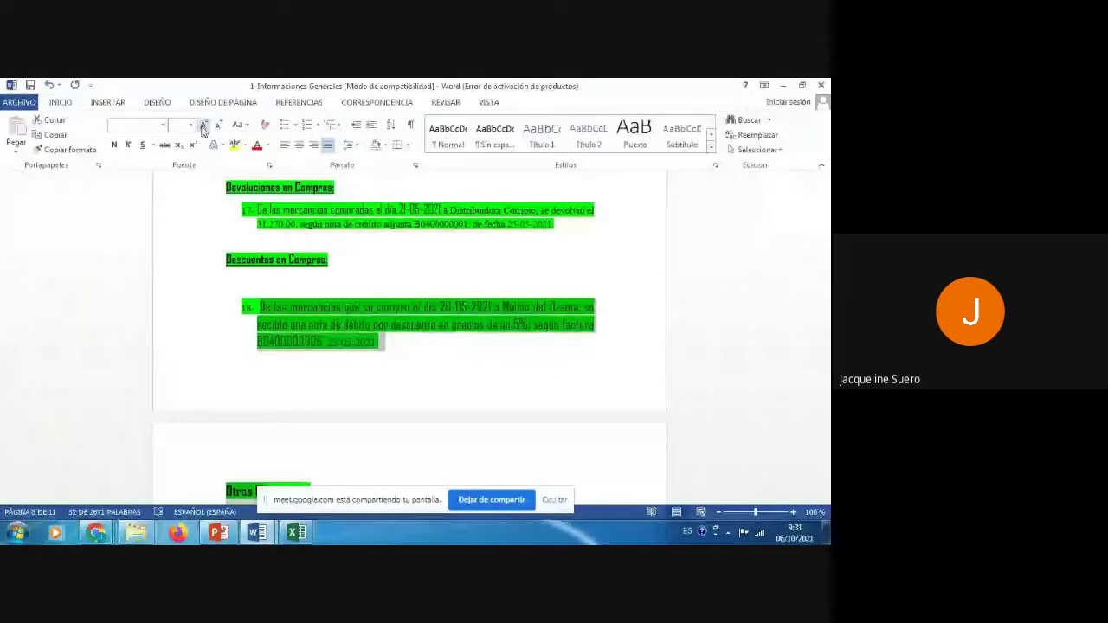
pyautogui.click(246, 147)
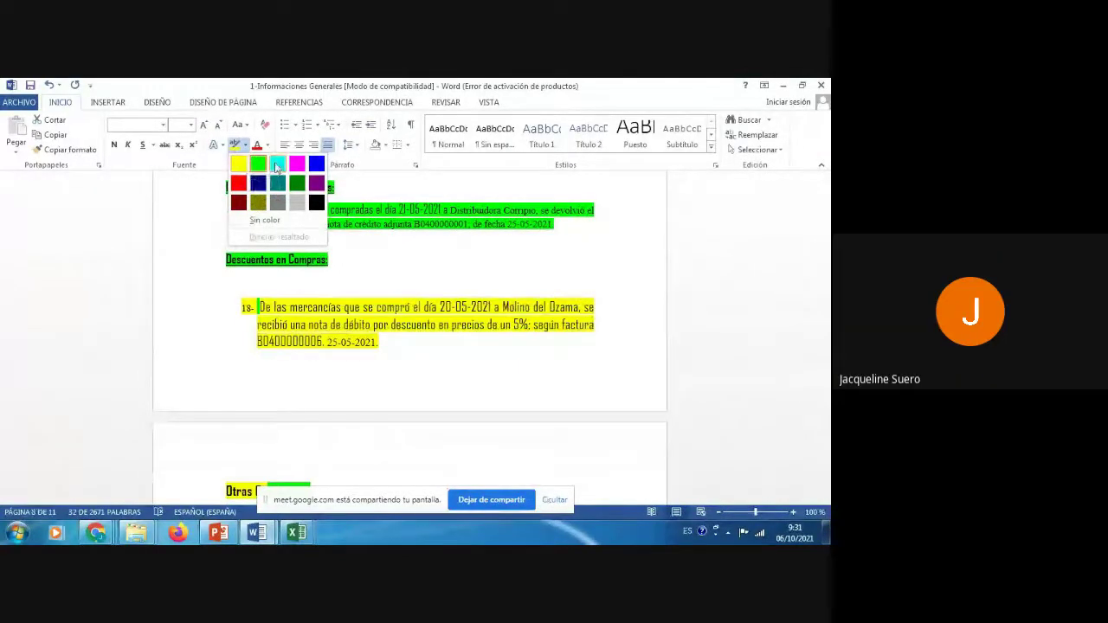
pyautogui.click(238, 163)
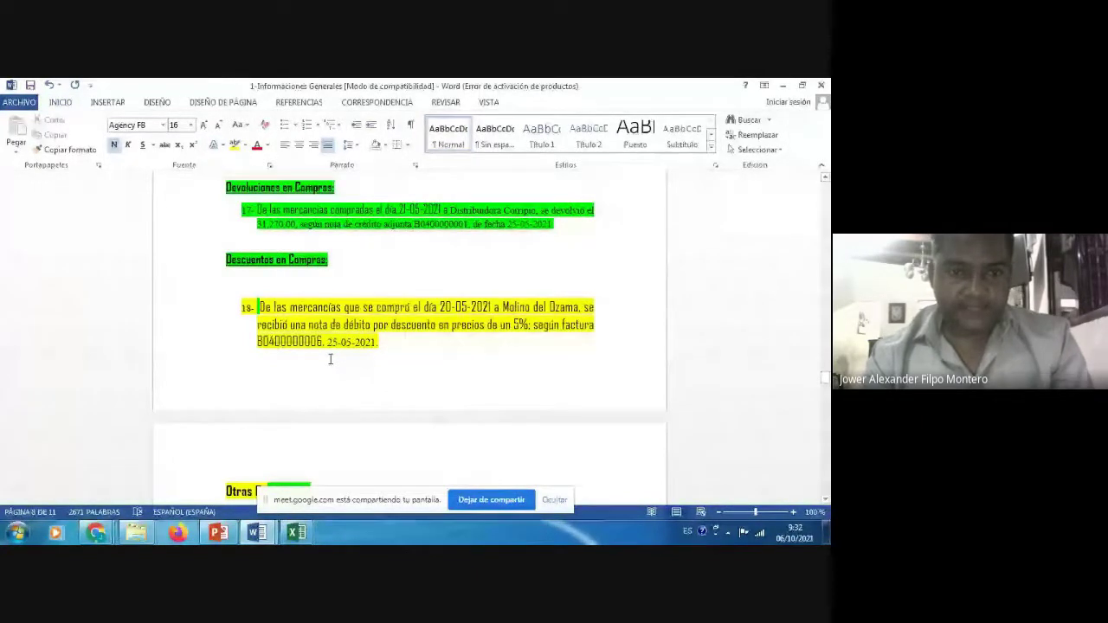
pyautogui.click(304, 288)
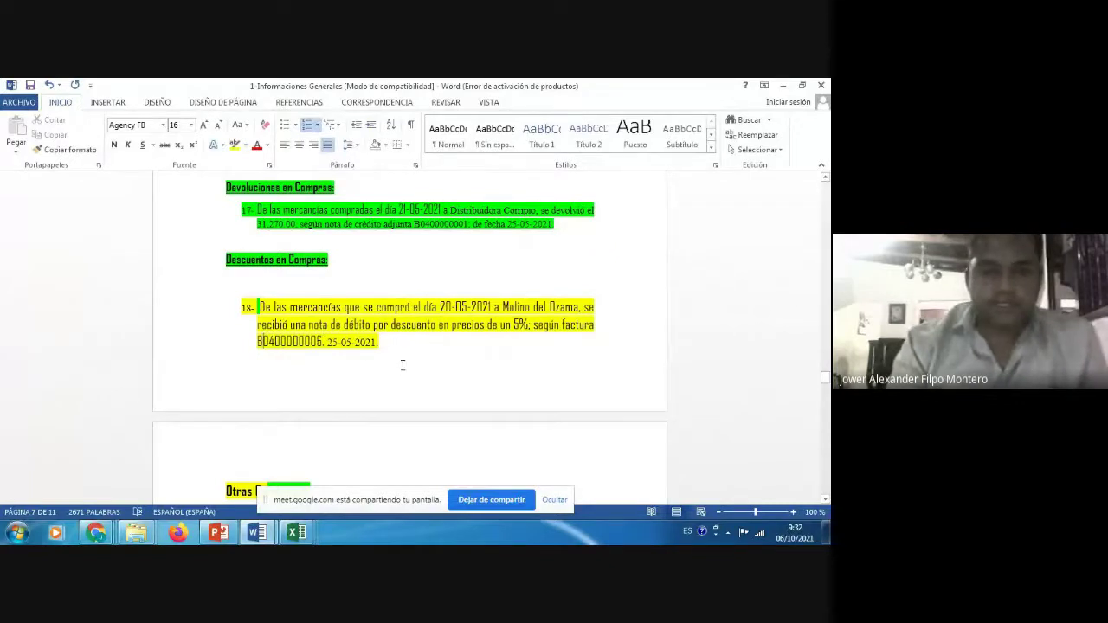
# - Switch to the 42-Diario de Devoluciones workbook in Excel and review the Distribuidora Corripio entry in row 11
pyautogui.click(298, 531)
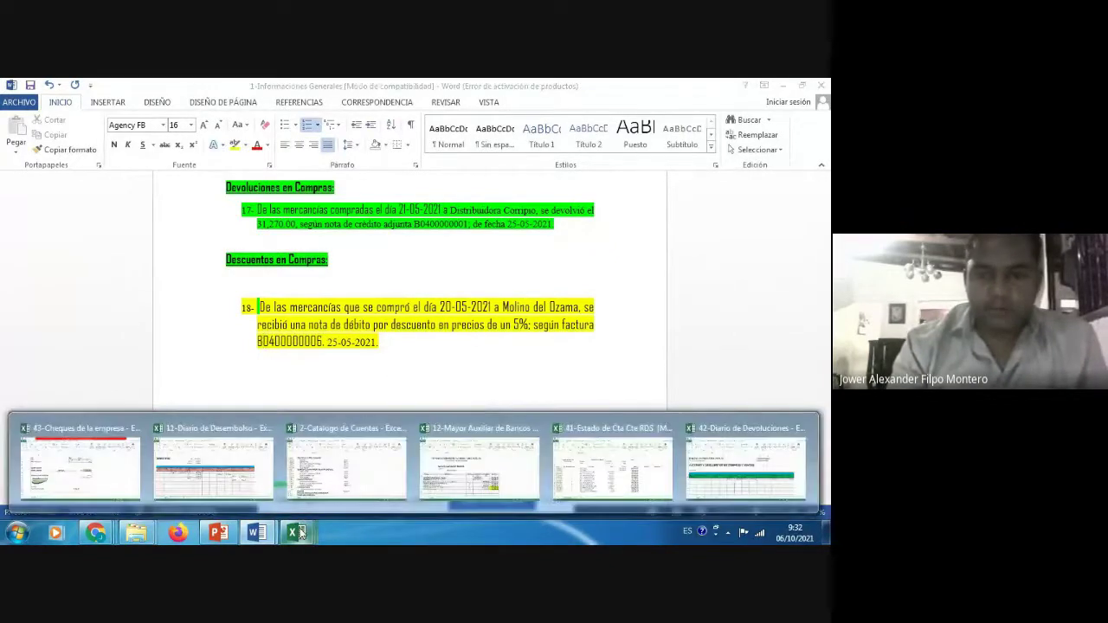
pyautogui.click(733, 462)
pyautogui.click(207, 391)
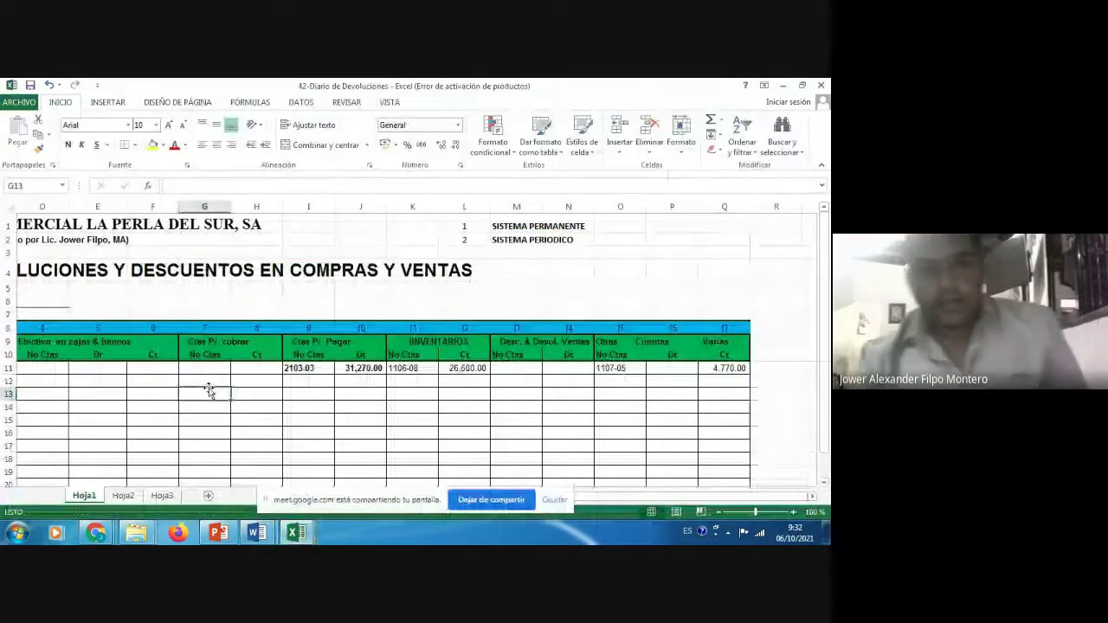
pyautogui.hotkey('ctrl', 'Home')
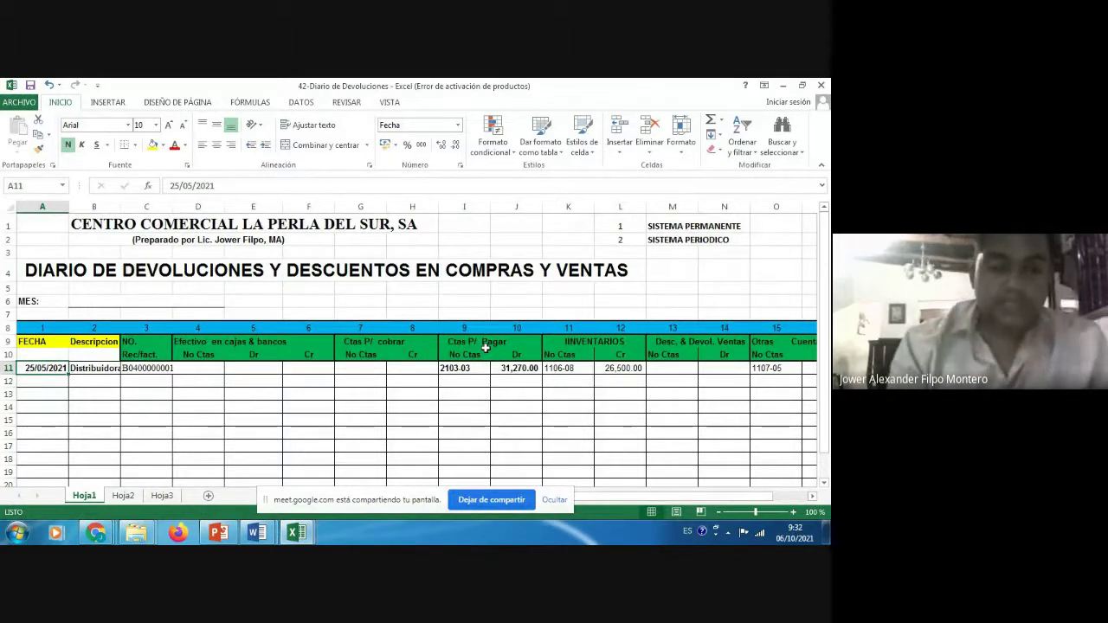
pyautogui.click(102, 365)
# - Switch to the Google Meet call in Chrome, admit the waiting participant, and return to the returns journal in Excel
pyautogui.moveTo(95, 533)
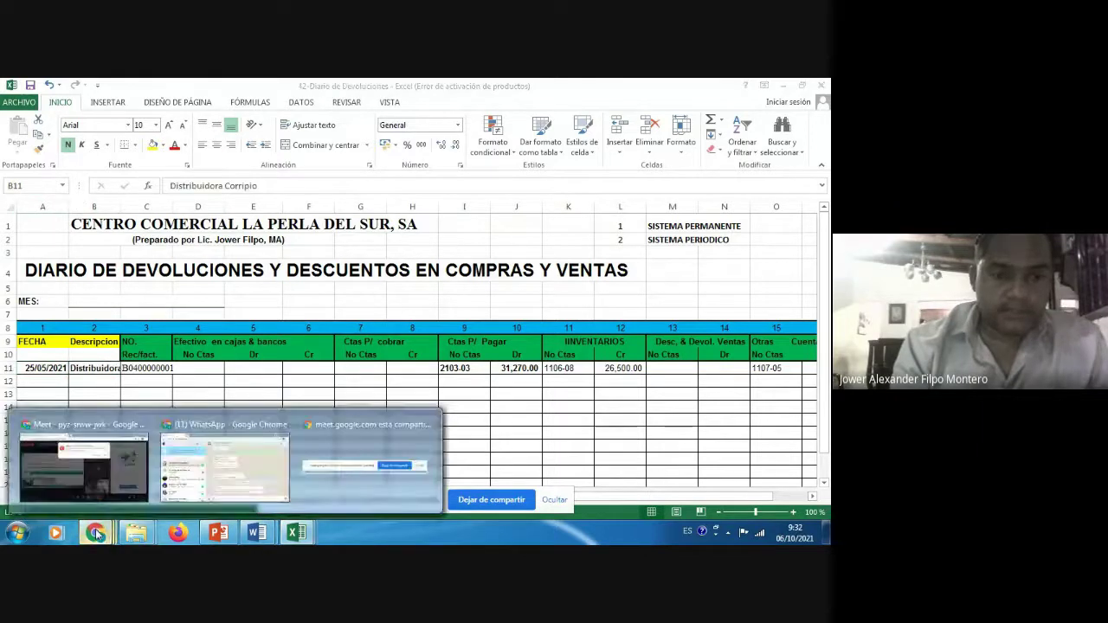
pyautogui.click(96, 490)
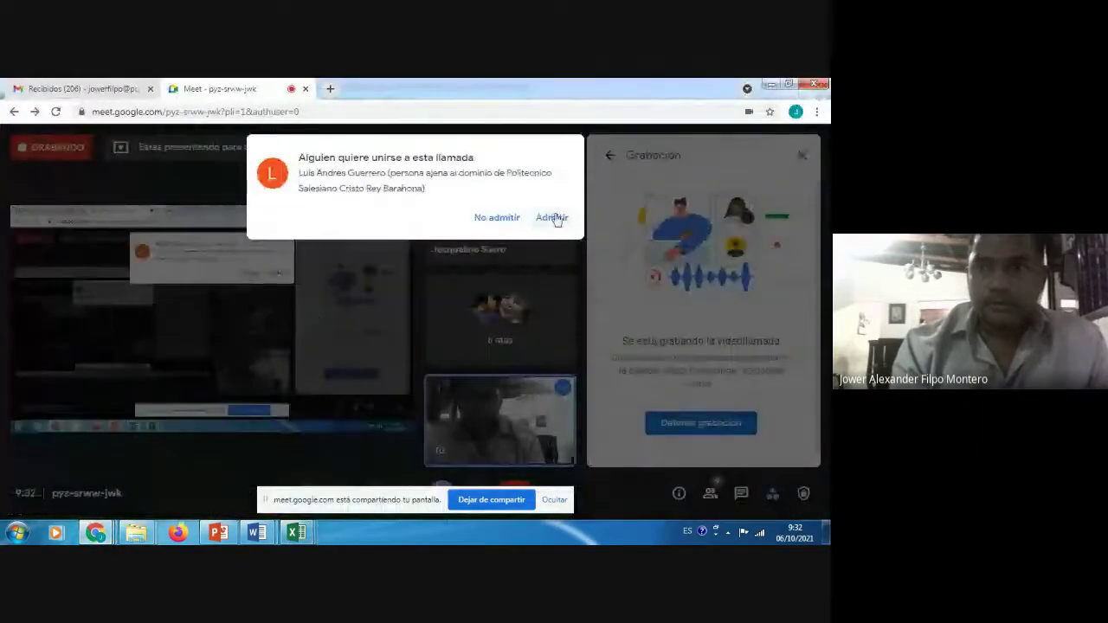
pyautogui.click(552, 217)
pyautogui.hotkey('alt', 'Tab')
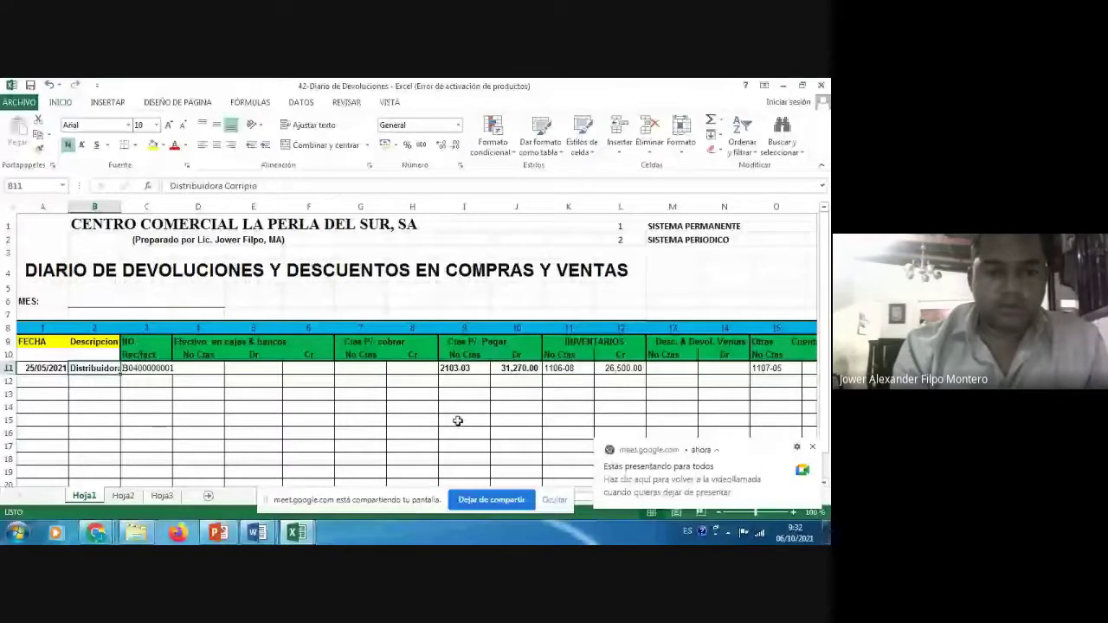
# - In the Cronograma de Procesos Word document, change DIARIO DE DESEMBOLSO to DIARIO DE DEVOLUCIONES for DEVOLUCIONES Y DESCUENTOS EN COMPRAS and save
pyautogui.hotkey('alt', 'Tab')
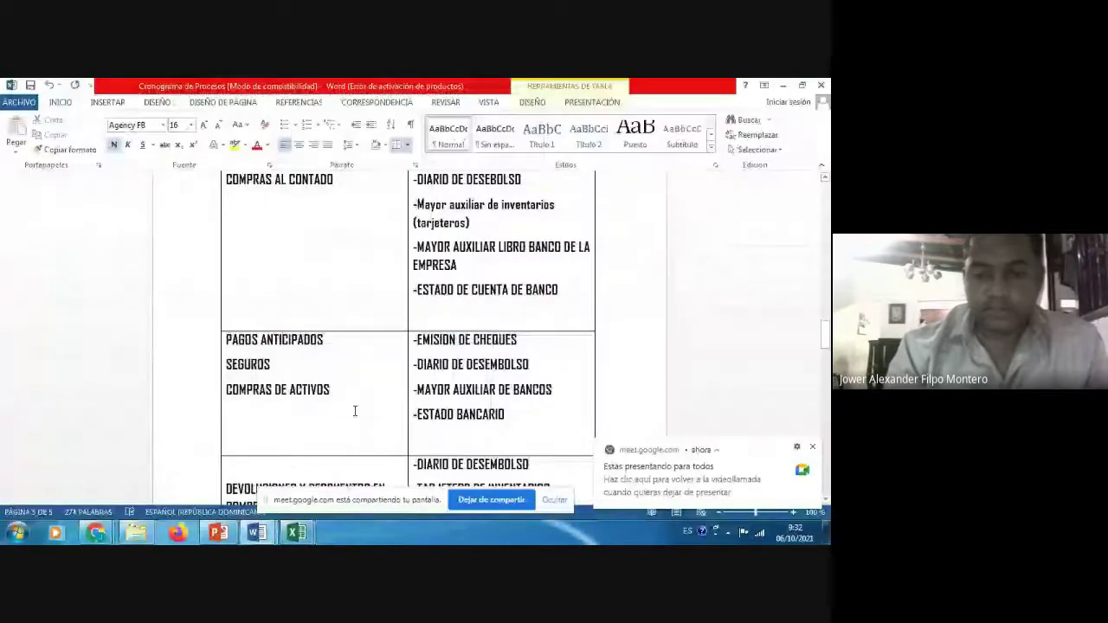
pyautogui.scroll(-3, 354, 411)
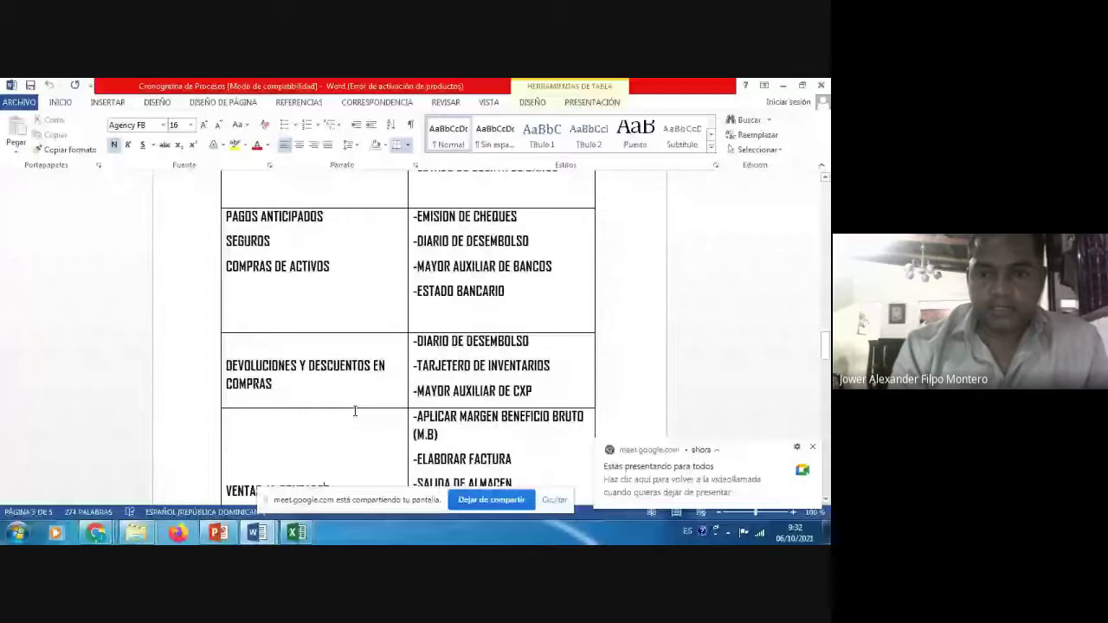
pyautogui.click(538, 338)
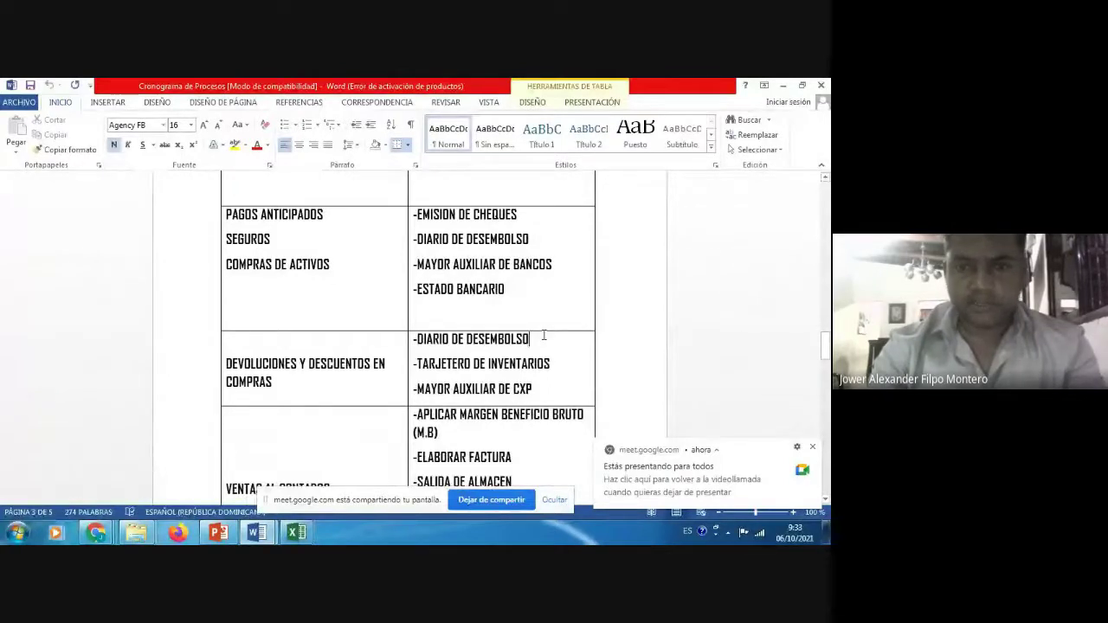
pyautogui.press('BackSpace')
pyautogui.press('BackSpace')
pyautogui.press('BackSpace')
pyautogui.press('BackSpace')
pyautogui.press('BackSpace')
pyautogui.press('BackSpace')
pyautogui.press('BackSpace')
pyautogui.press('BackSpace')
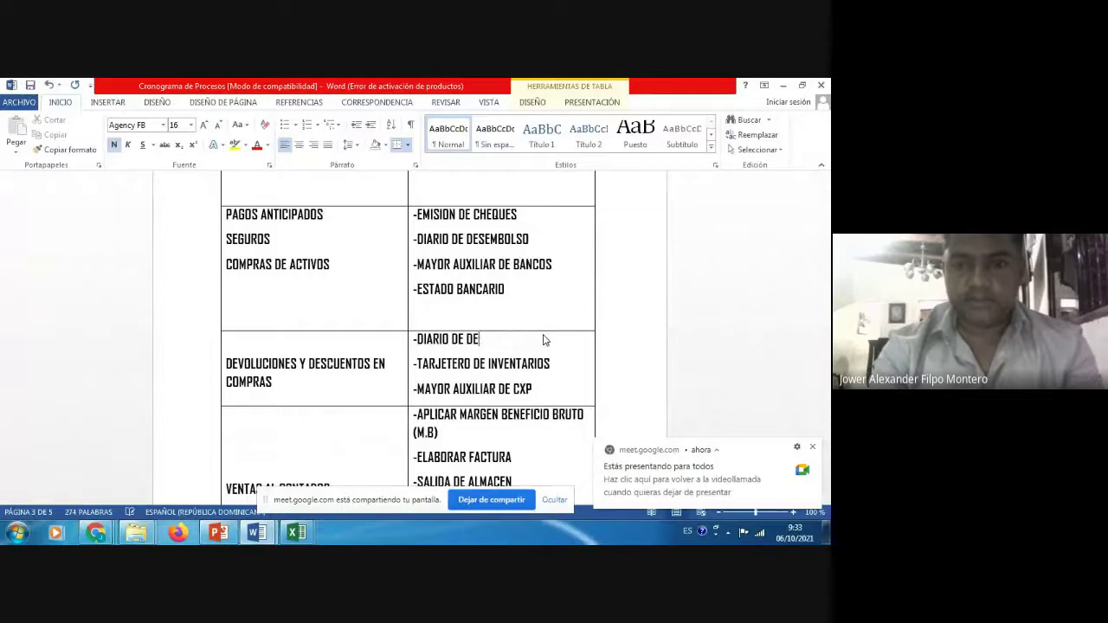
pyautogui.write('VOL')
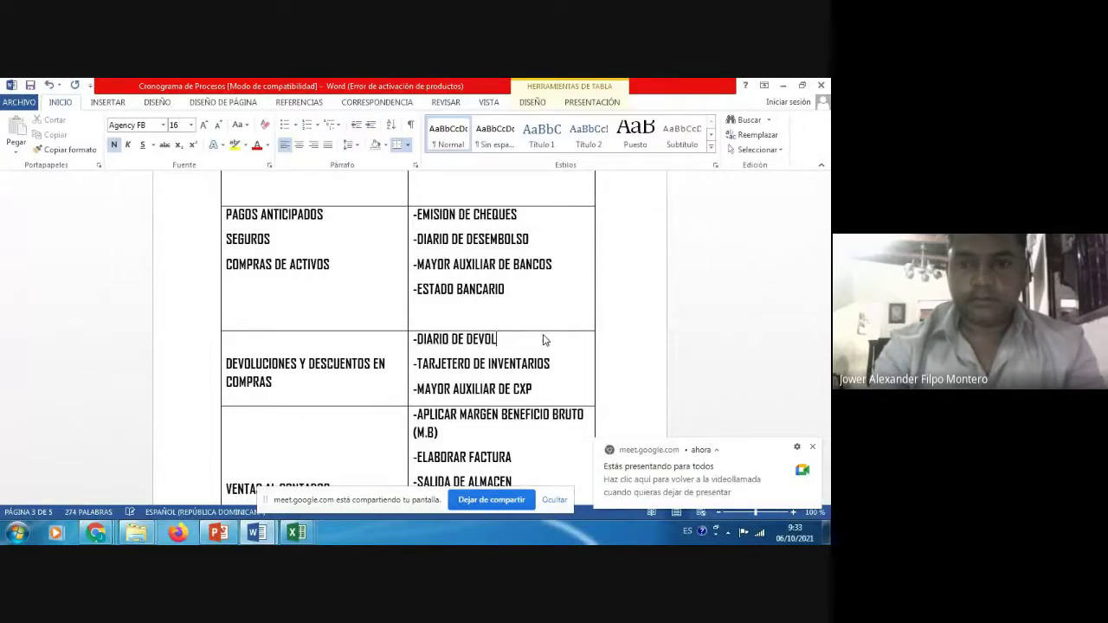
pyautogui.write('UC')
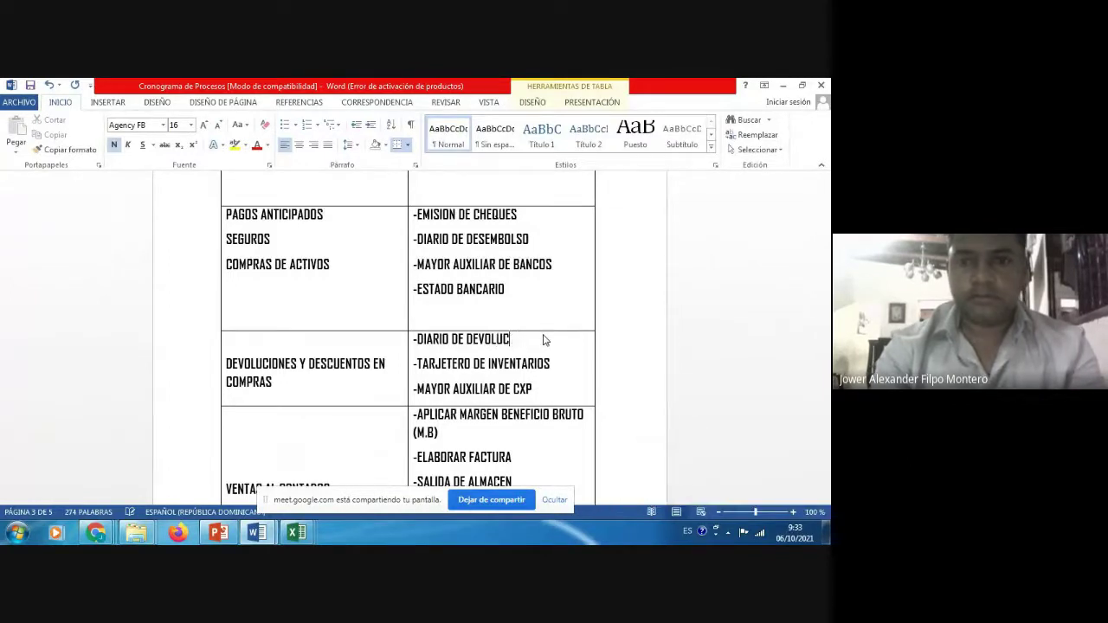
pyautogui.write('IONES')
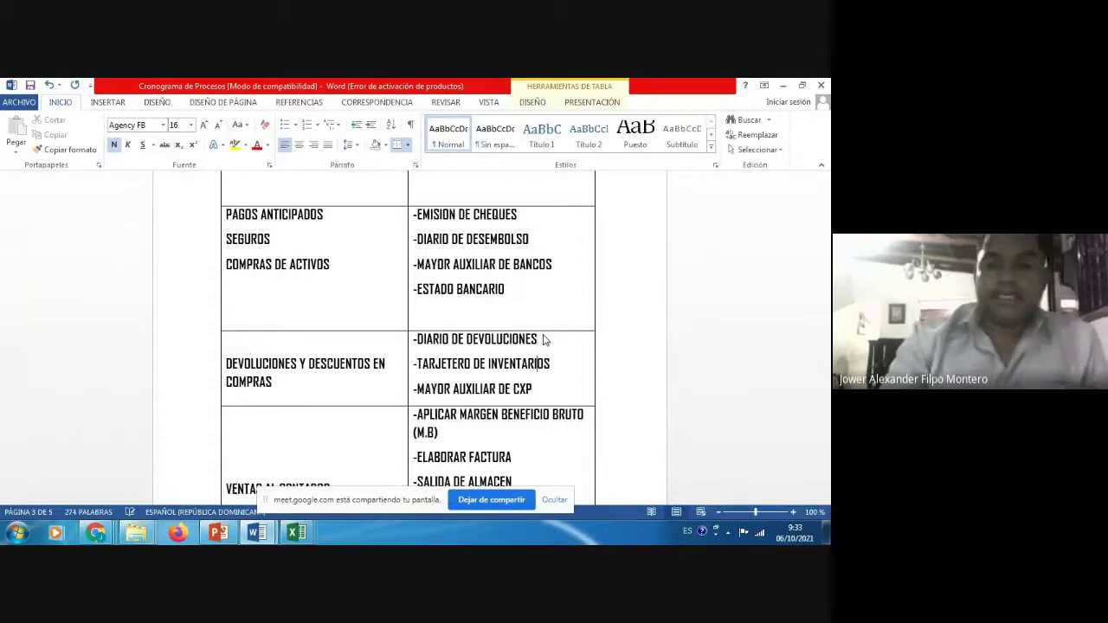
pyautogui.press('Down')
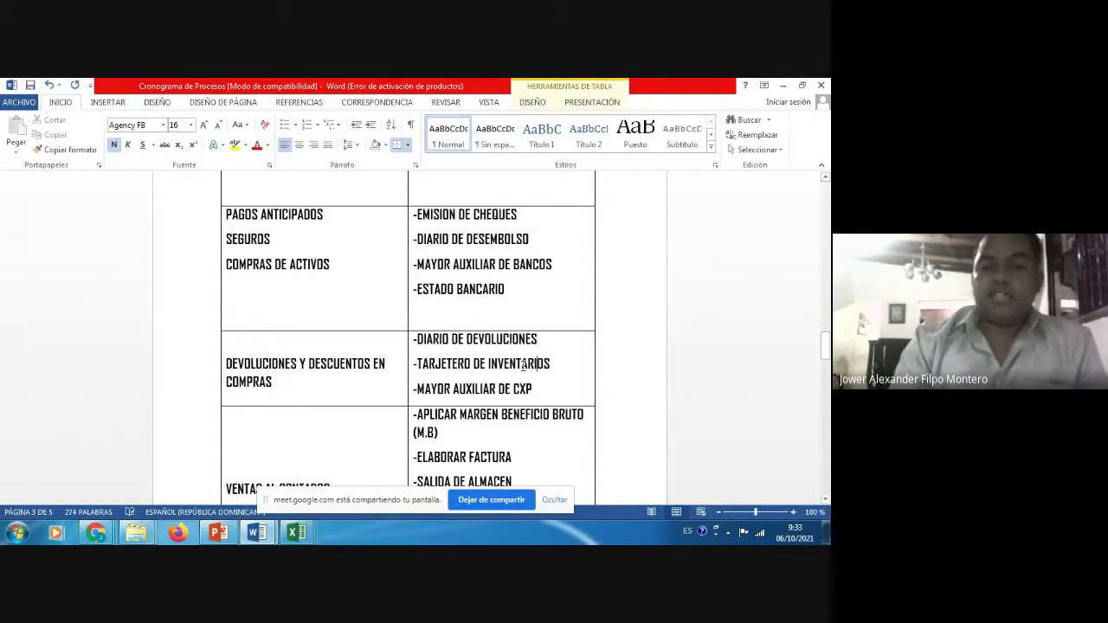
pyautogui.click(30, 87)
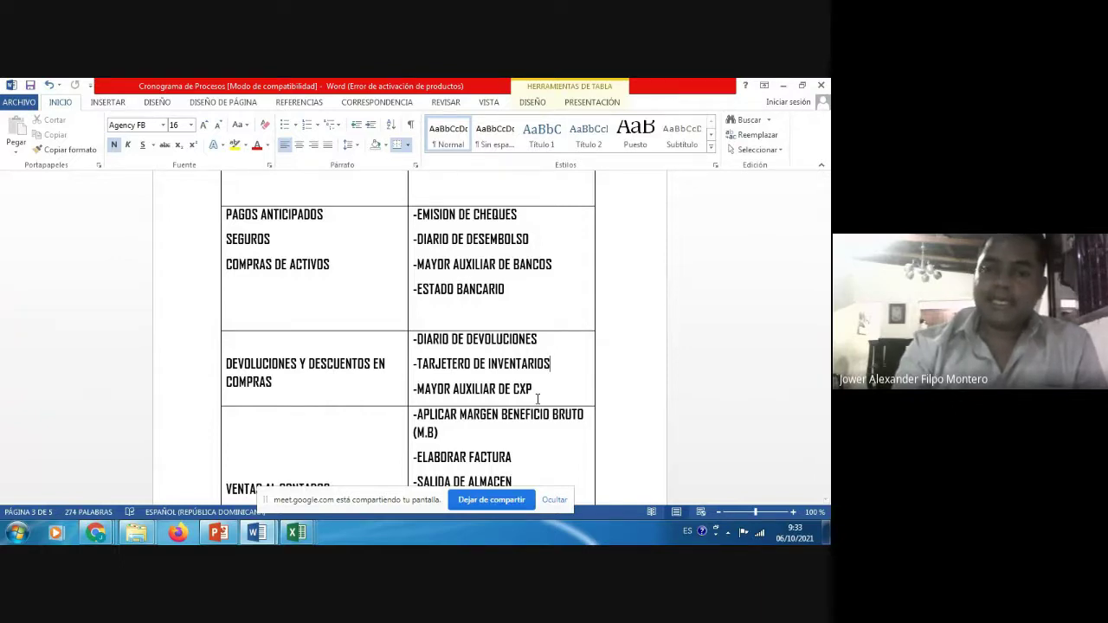
pyautogui.click(539, 393)
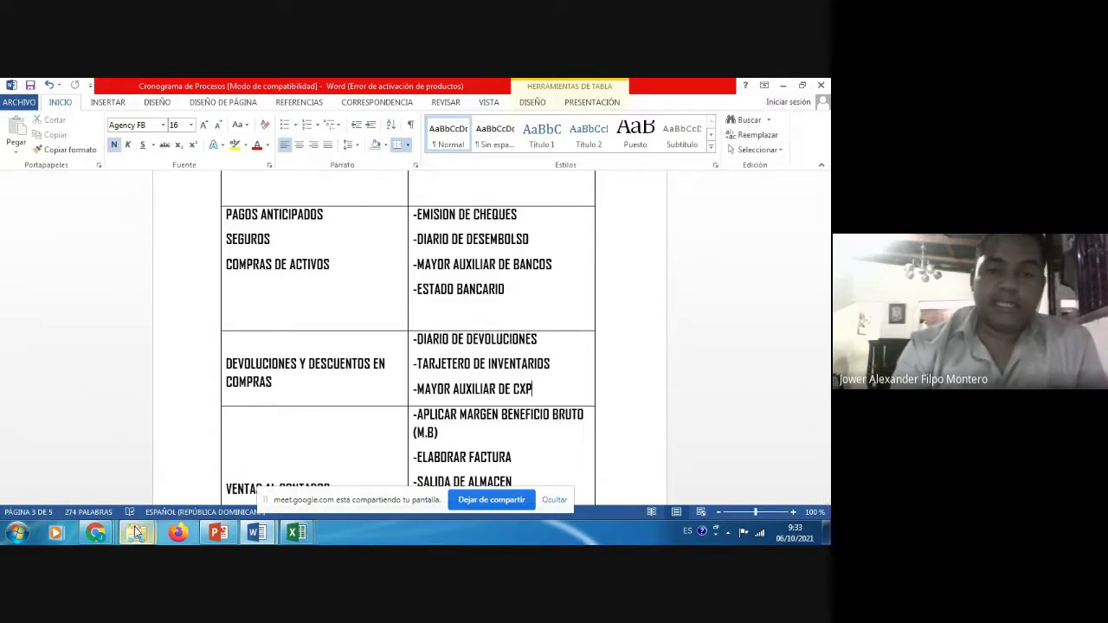
# - Switch to the Programa Practico folder in Windows Explorer and open the 8-Tarjetero de Inventario workbook
pyautogui.moveTo(137, 535)
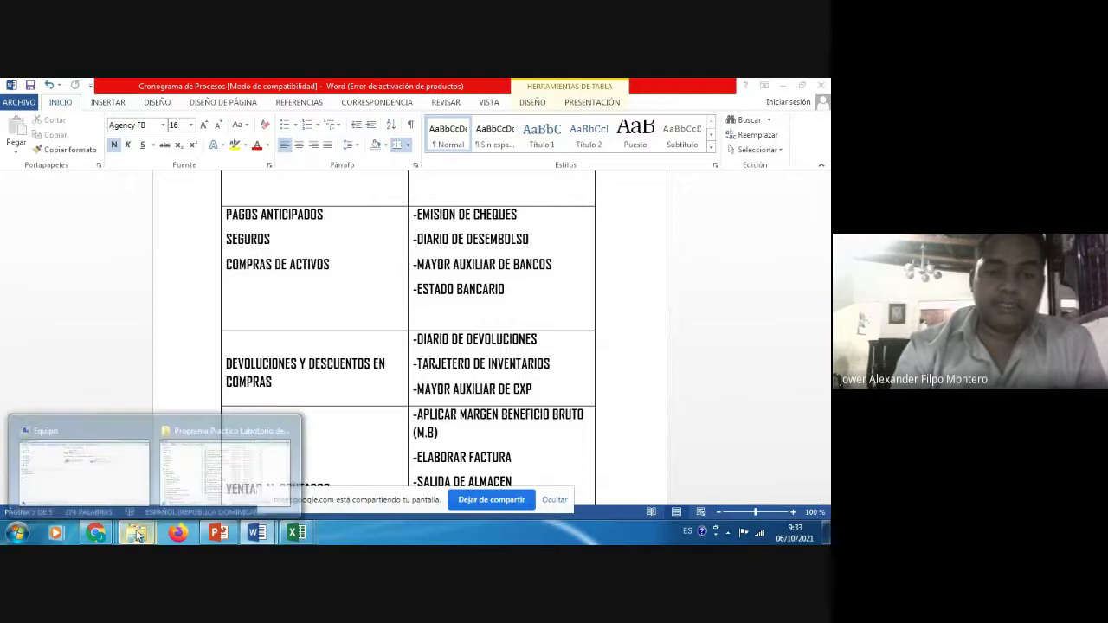
pyautogui.click(258, 466)
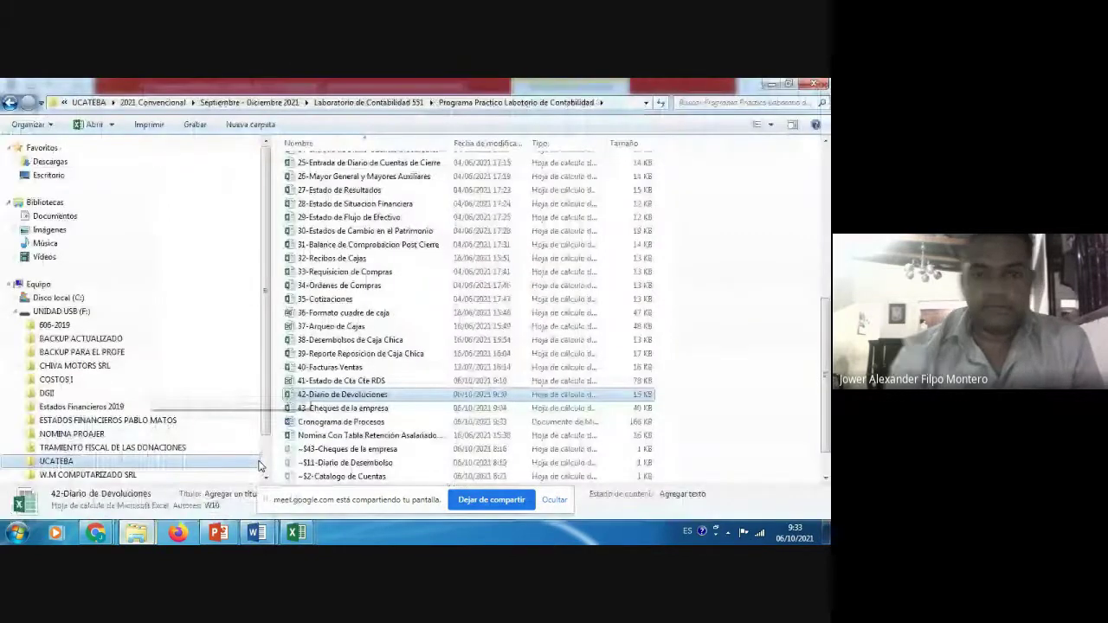
pyautogui.click(407, 259)
pyautogui.press('Up')
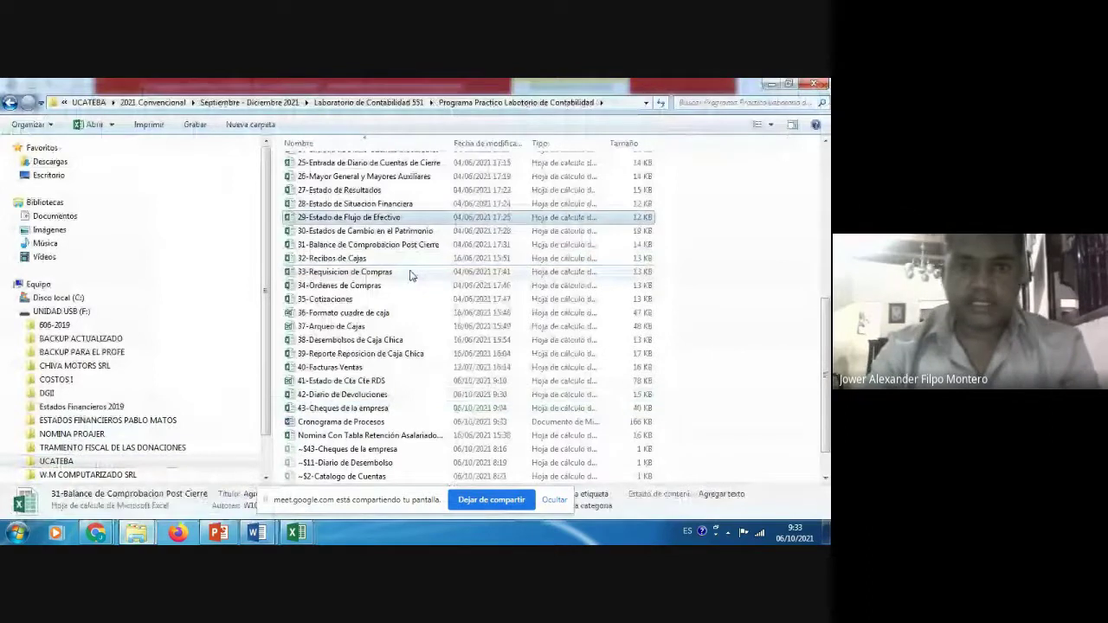
pyautogui.scroll(6, 411, 275)
pyautogui.press('Up')
pyautogui.press('Up')
pyautogui.press('Up')
pyautogui.press('Up')
pyautogui.press('Up')
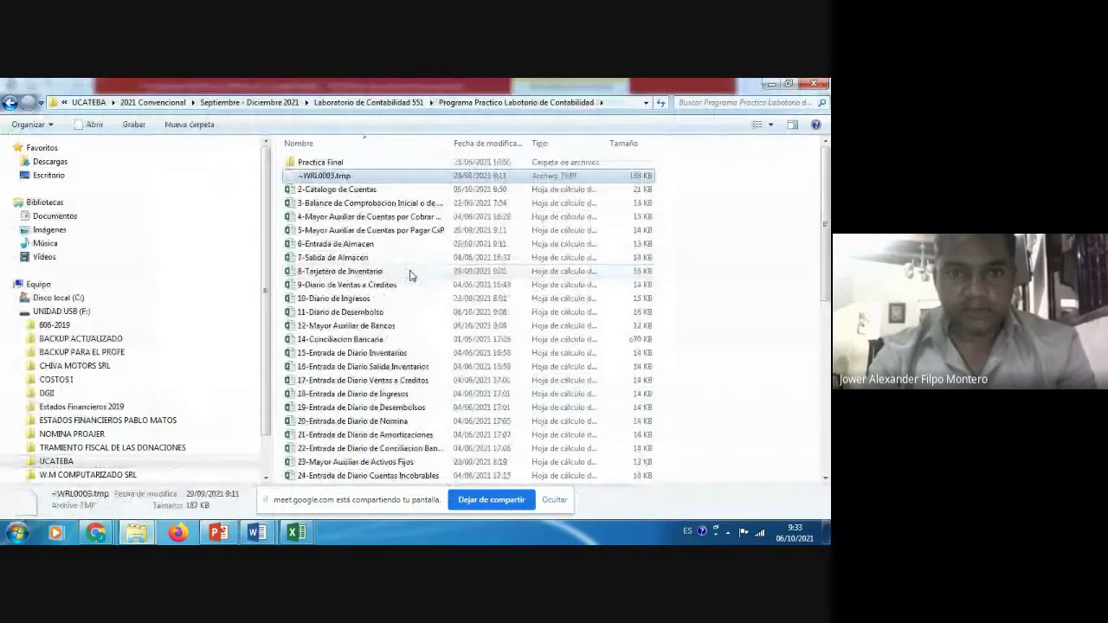
pyautogui.press('Down')
pyautogui.press('Down')
pyautogui.press('Down')
pyautogui.press('Down')
pyautogui.press('Down')
pyautogui.press('Down')
pyautogui.press('Down')
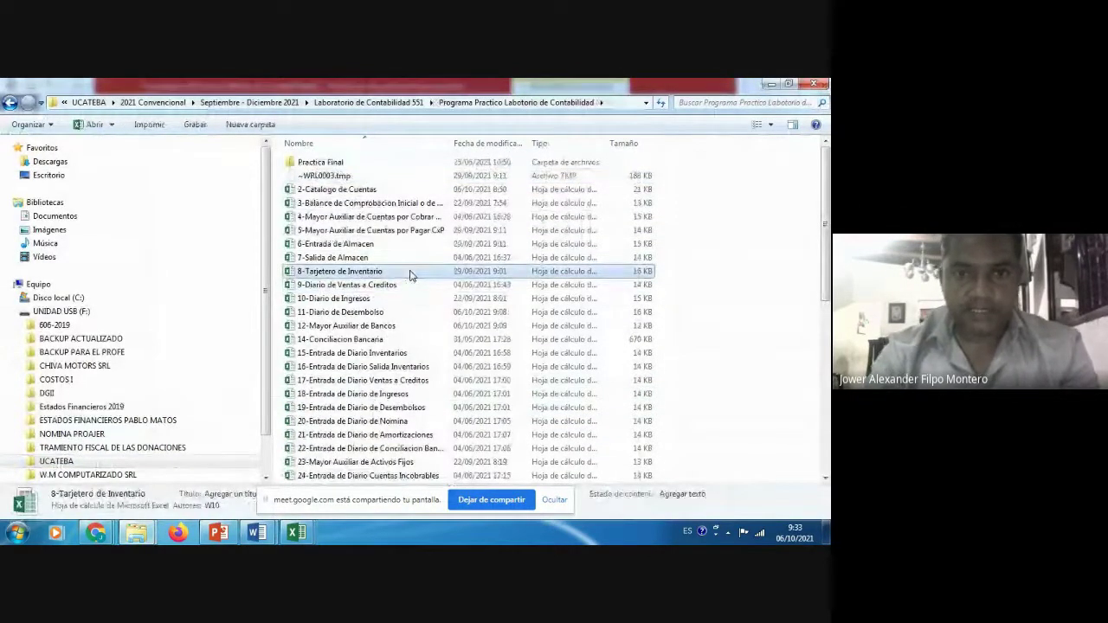
pyautogui.press('Return')
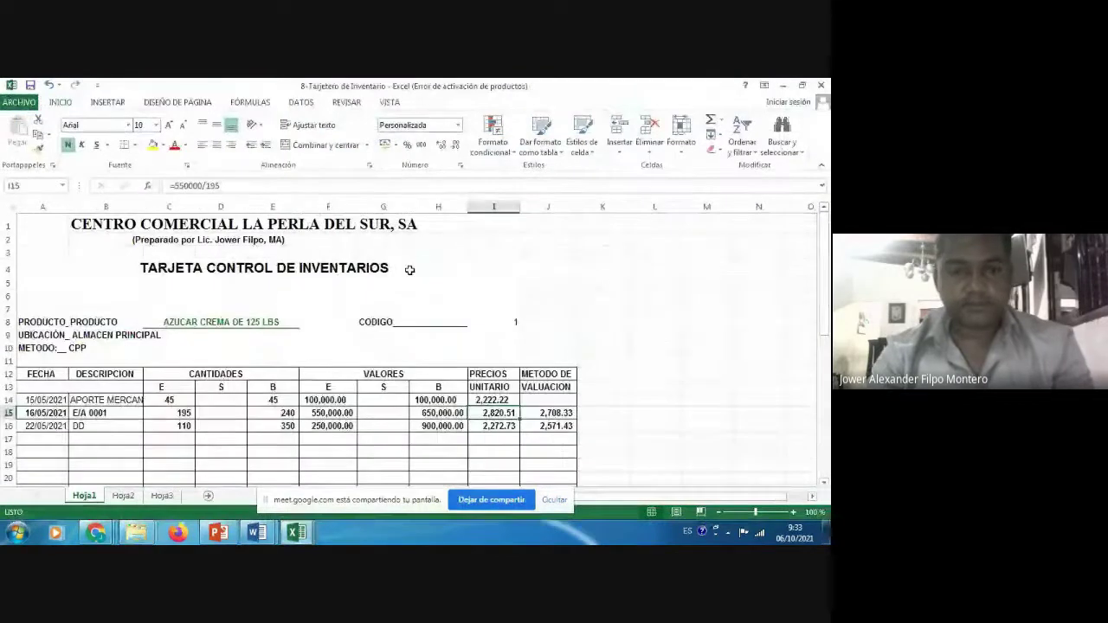
# - Look through the inventory control cards on Hoja1, from the AZUCAR CREMA card to below the CERVEZA BRAHMA MEDIANA card
pyautogui.press('Left')
pyautogui.press('Left')
pyautogui.press('Left')
pyautogui.press('Left')
pyautogui.press('Left')
pyautogui.press('Left')
pyautogui.press('Left')
pyautogui.press('Left')
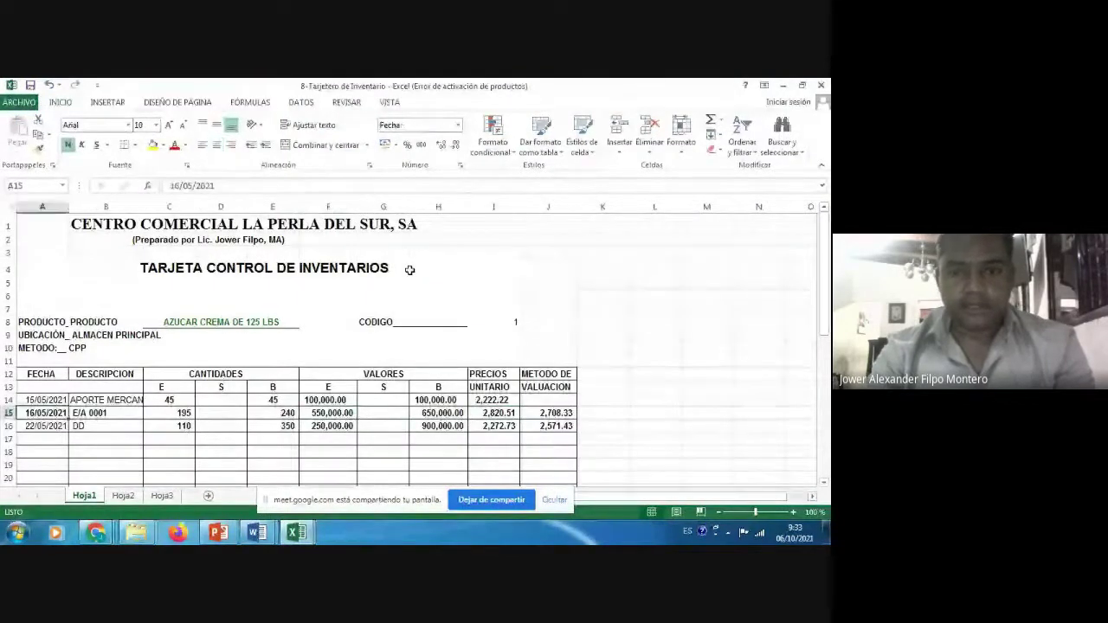
pyautogui.press('Down')
pyautogui.press('Down')
pyautogui.press('Down')
pyautogui.press('Down')
pyautogui.press('Down')
pyautogui.press('Down')
pyautogui.press('Down')
pyautogui.press('Down')
pyautogui.press('Down')
pyautogui.press('Down')
pyautogui.press('Down')
pyautogui.press('Down')
pyautogui.press('Down')
pyautogui.press('Down')
pyautogui.press('Down')
pyautogui.press('Down')
pyautogui.press('Down')
pyautogui.press('Down')
pyautogui.press('Down')
pyautogui.press('Down')
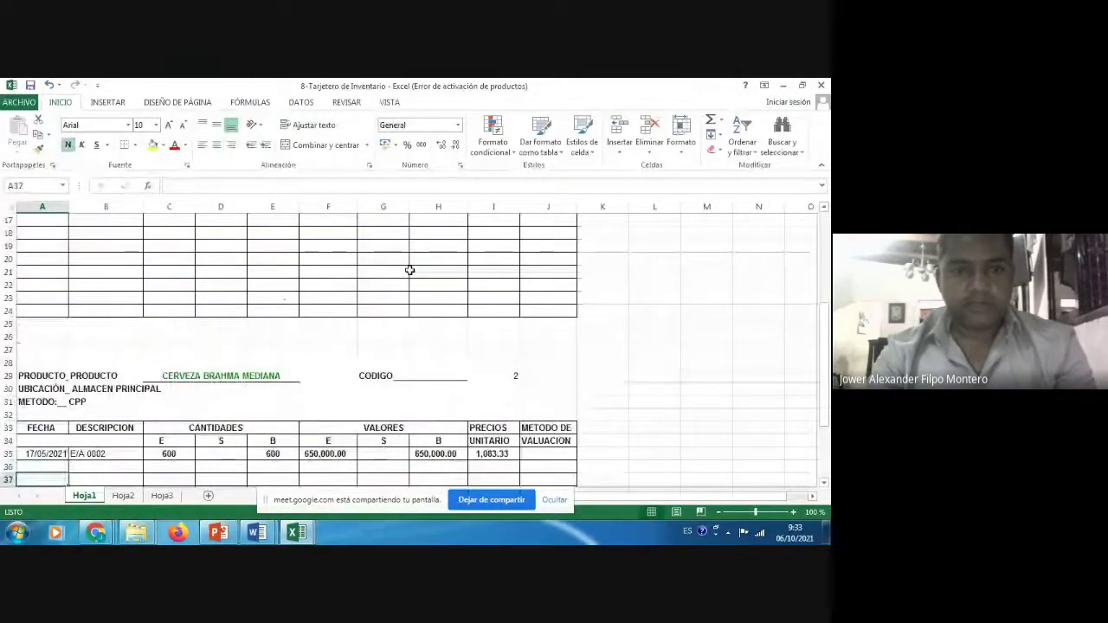
pyautogui.press('Down')
pyautogui.press('Down')
pyautogui.press('Down')
pyautogui.press('Down')
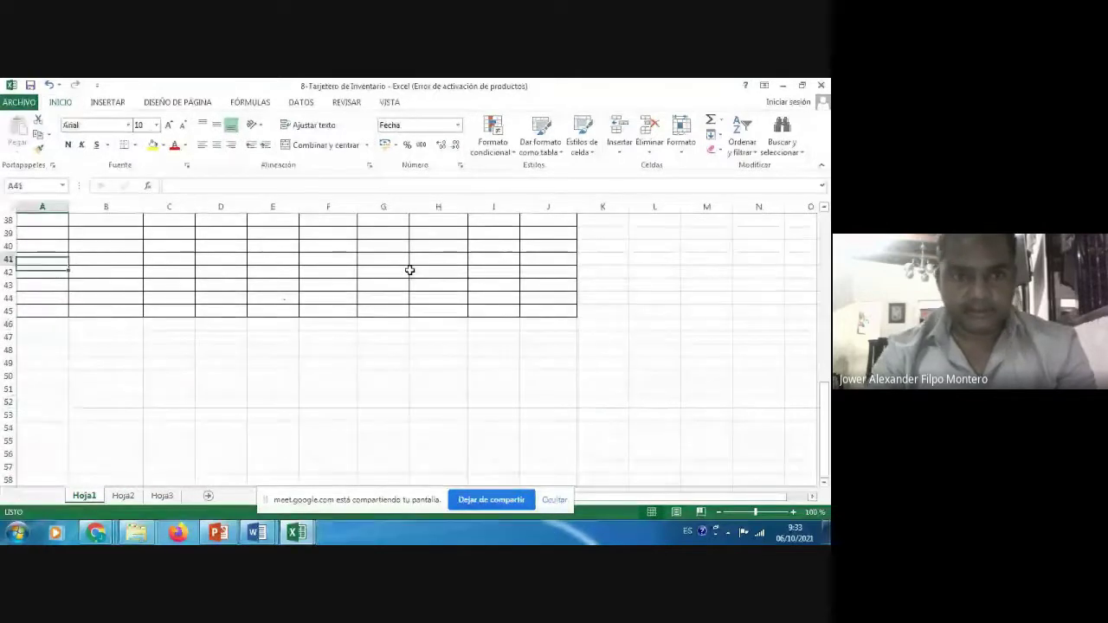
# - Copy the whole CERVEZA BRAHMA MEDIANA card, A29:J45, and paste the copy below it starting at A48
pyautogui.press('Up')
pyautogui.press('Up')
pyautogui.press('Up')
pyautogui.press('Up')
pyautogui.press('Up')
pyautogui.press('Up')
pyautogui.press('Up')
pyautogui.press('Up')
pyautogui.press('Up')
pyautogui.press('Up')
pyautogui.press('Up')
pyautogui.press('Up')
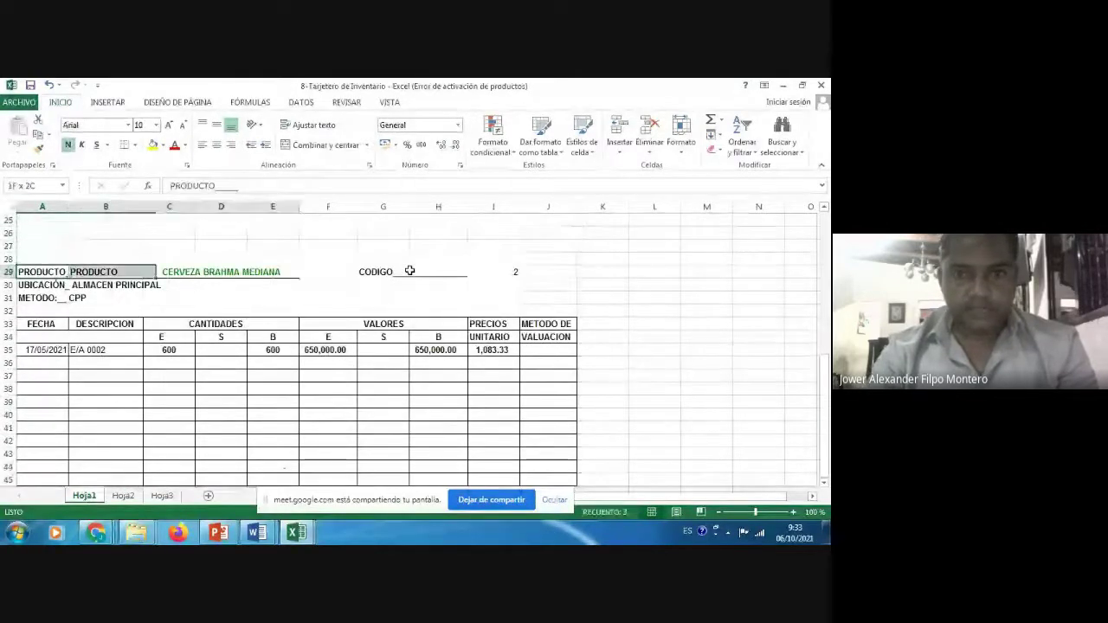
pyautogui.hotkey('shift', 'Right')
pyautogui.hotkey('shift', 'Right')
pyautogui.hotkey('shift', 'Right')
pyautogui.hotkey('shift', 'Right')
pyautogui.hotkey('shift', 'Right')
pyautogui.hotkey('shift', 'Right')
pyautogui.hotkey('shift', 'Right')
pyautogui.hotkey('shift', 'Right')
pyautogui.hotkey('shift', 'Down')
pyautogui.hotkey('shift', 'Down')
pyautogui.hotkey('shift', 'Down')
pyautogui.hotkey('shift', 'Down')
pyautogui.hotkey('shift', 'Down')
pyautogui.hotkey('shift', 'Down')
pyautogui.hotkey('shift', 'Down')
pyautogui.hotkey('shift', 'Down')
pyautogui.hotkey('shift', 'Down')
pyautogui.hotkey('shift', 'Down')
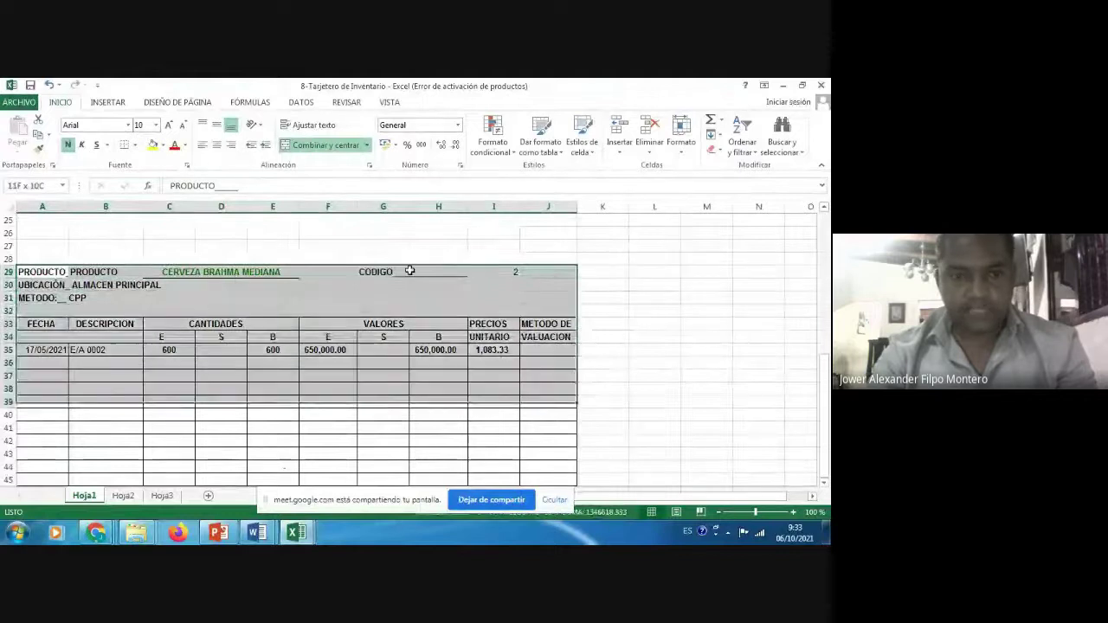
pyautogui.hotkey('shift', 'Down')
pyautogui.hotkey('shift', 'Down')
pyautogui.hotkey('shift', 'Down')
pyautogui.hotkey('shift', 'Down')
pyautogui.hotkey('shift', 'Down')
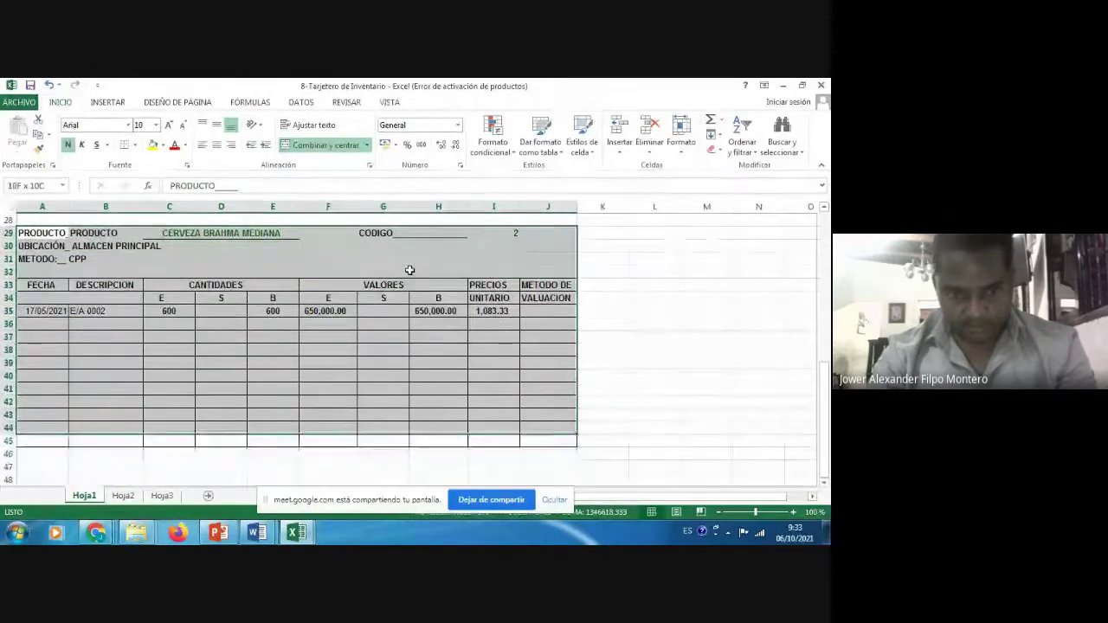
pyautogui.hotkey('shift', 'Down')
pyautogui.hotkey('ctrl', 'c')
pyautogui.press('Down')
pyautogui.press('Down')
pyautogui.press('Down')
pyautogui.press('Down')
pyautogui.press('Down')
pyautogui.press('Down')
pyautogui.press('Down')
pyautogui.press('Down')
pyautogui.press('Down')
pyautogui.press('Down')
pyautogui.press('Down')
pyautogui.press('Down')
pyautogui.press('Down')
pyautogui.press('Down')
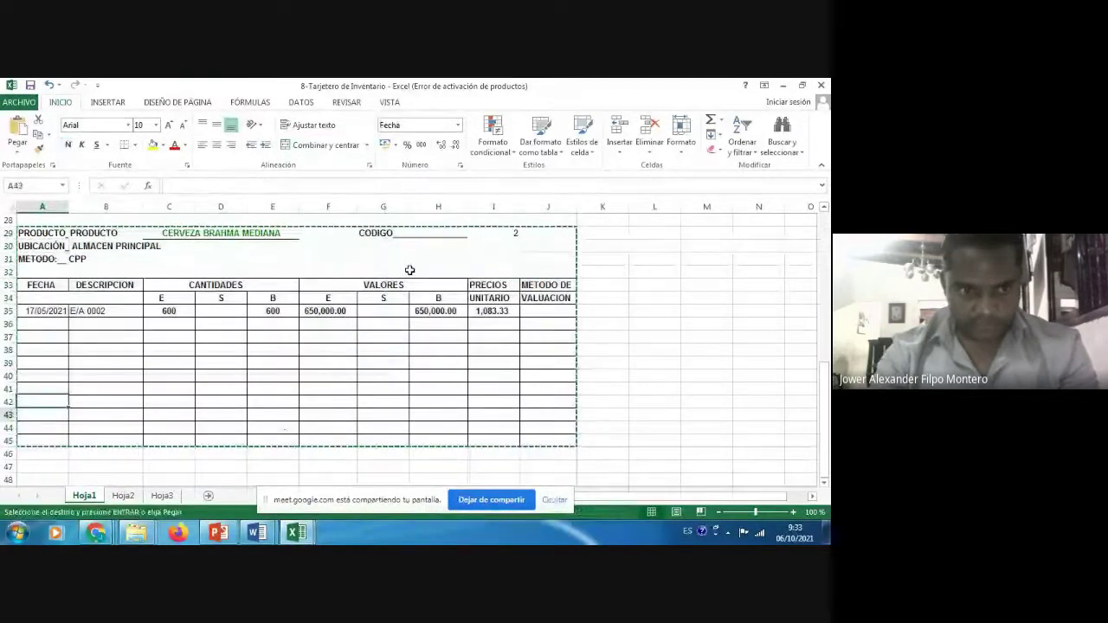
pyautogui.press('Down')
pyautogui.press('Down')
pyautogui.press('Down')
pyautogui.press('Down')
pyautogui.press('Down')
pyautogui.hotkey('ctrl', 'v')
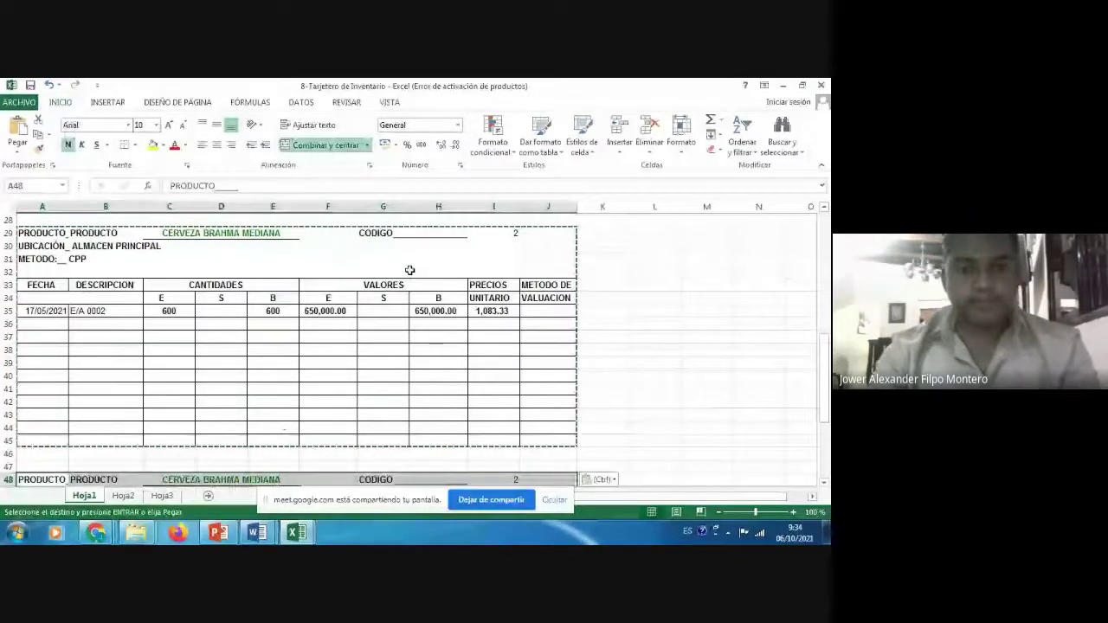
# - Set the CODIGO of the pasted card in row 48 to 8
pyautogui.scroll(-2, 409, 270)
pyautogui.press('Down')
pyautogui.press('Down')
pyautogui.press('Up')
pyautogui.press('Up')
pyautogui.press('Right')
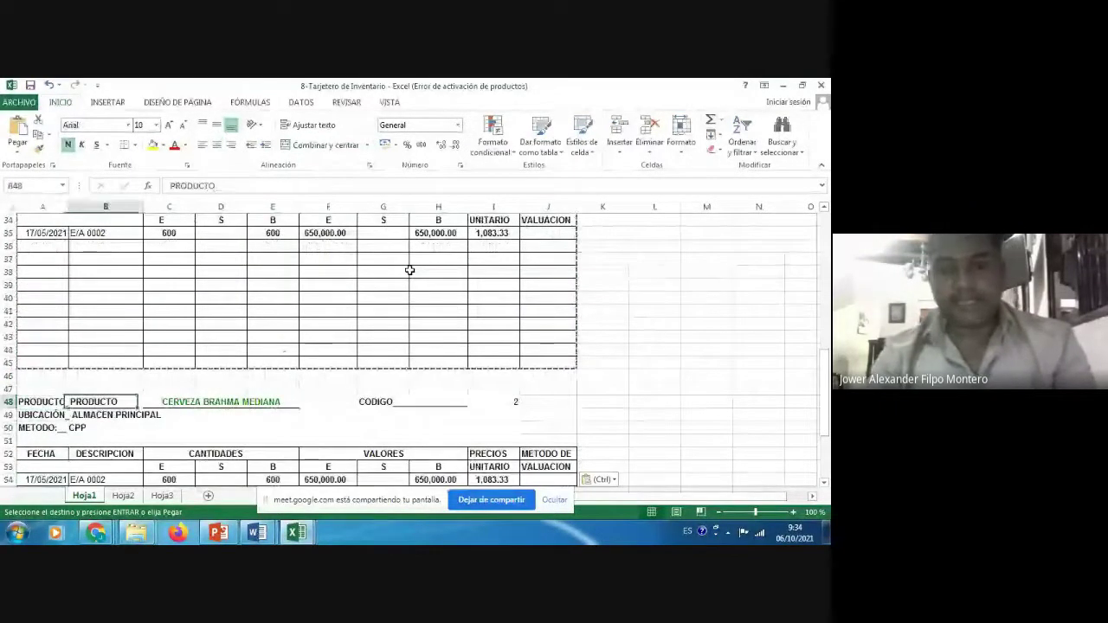
pyautogui.press('Right')
pyautogui.press('Right')
pyautogui.press('Right')
pyautogui.press('Right')
pyautogui.press('Right')
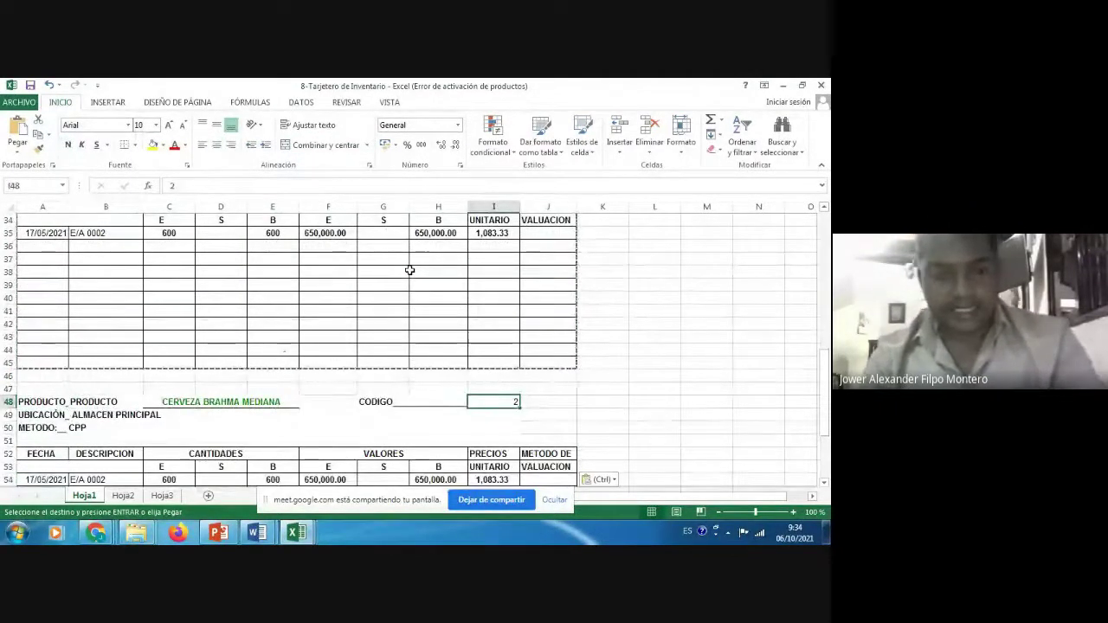
pyautogui.press('Escape')
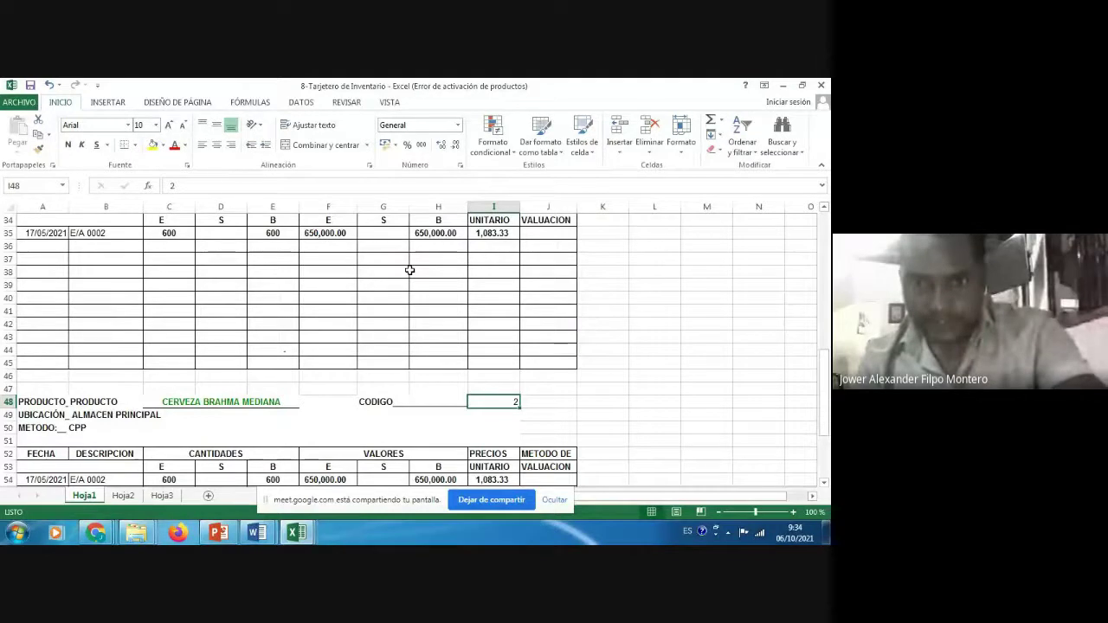
pyautogui.write('8')
pyautogui.press('Return')
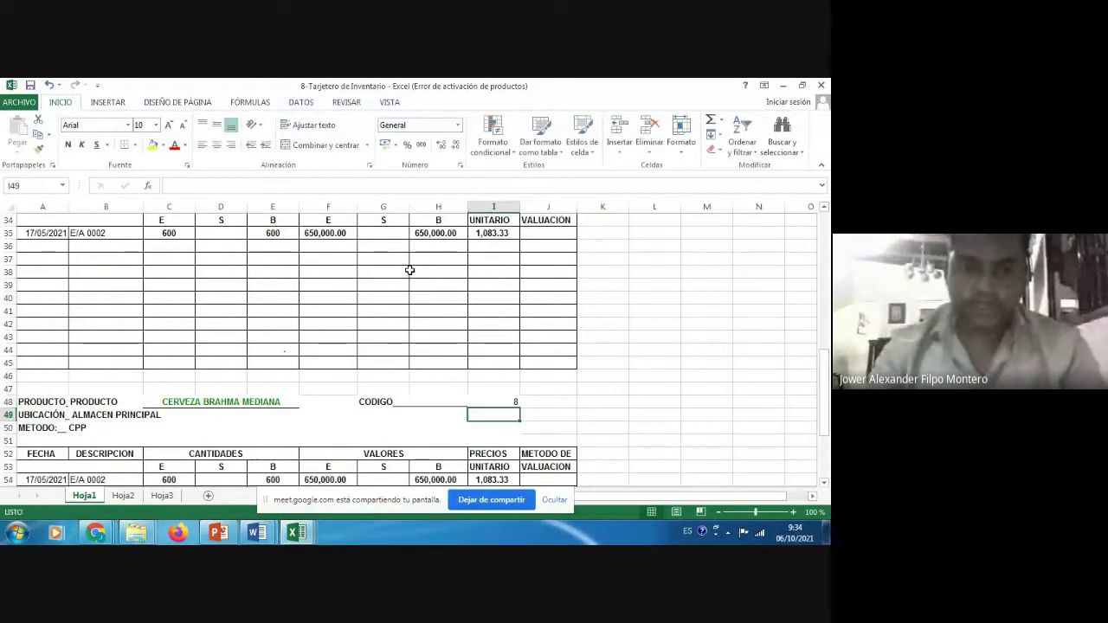
# - Change the product name on the pasted card in row 48 to ESTUFAS MABE
pyautogui.press('Left')
pyautogui.press('Left')
pyautogui.press('Left')
pyautogui.press('Left')
pyautogui.press('Up')
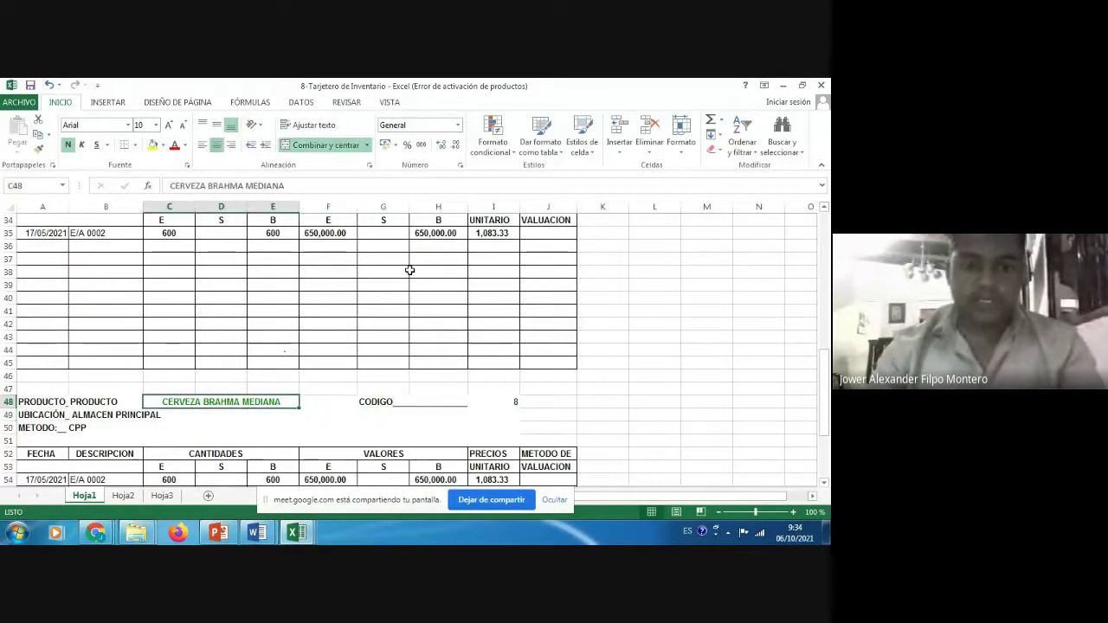
pyautogui.write('ESTUFAS')
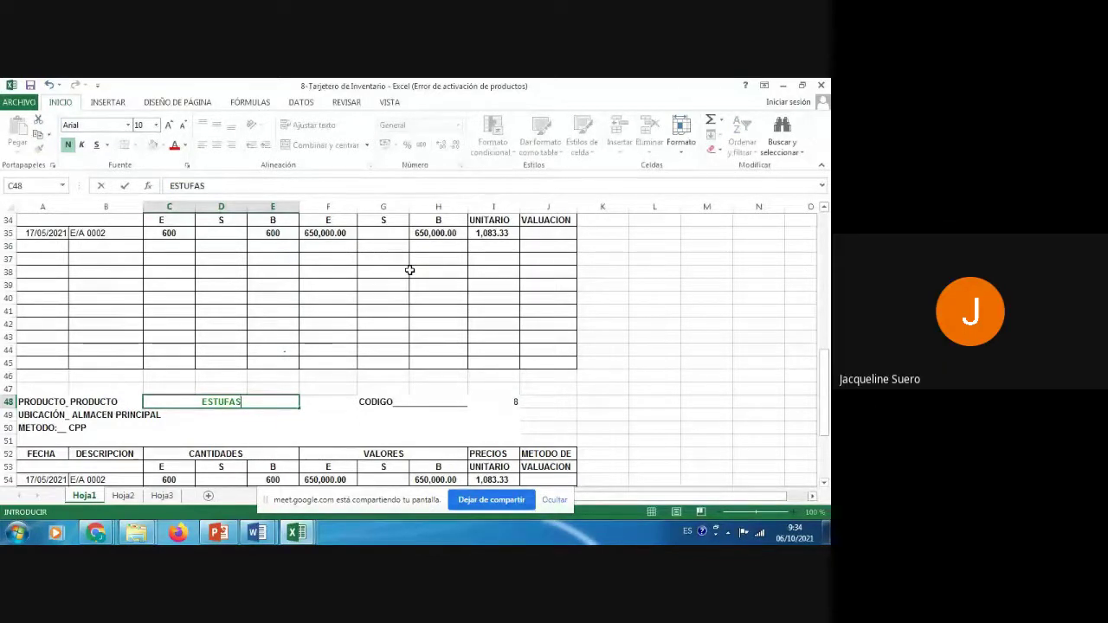
pyautogui.write('MABE')
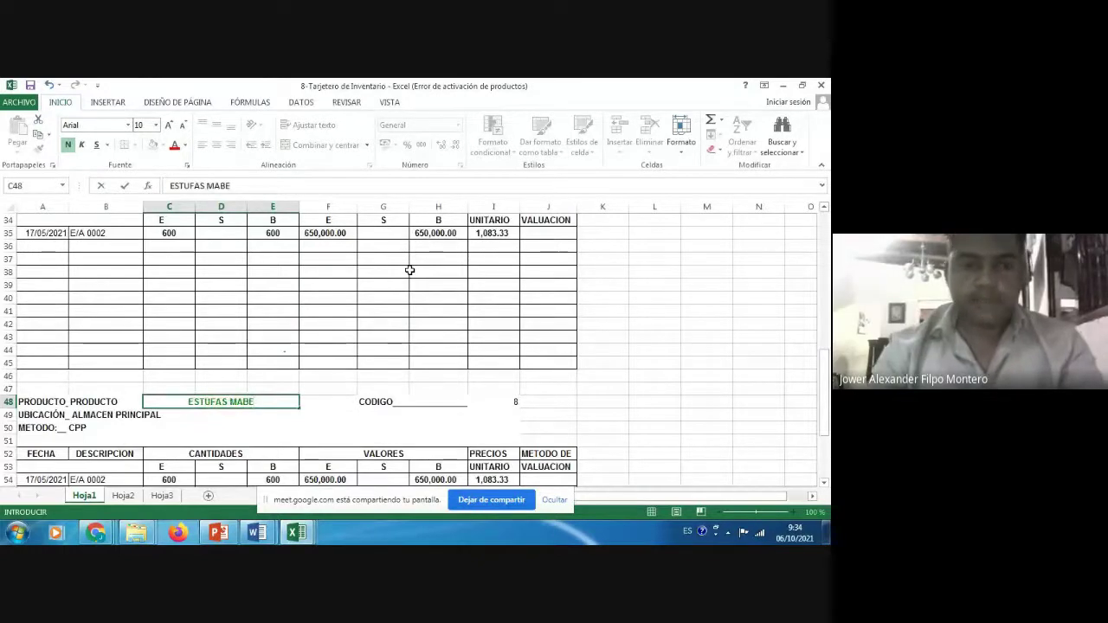
pyautogui.press('Down')
# - In row 54 of the ESTUFAS MABE card, set the date to 25-05-21 and the description to DDV
pyautogui.press('Down')
pyautogui.press('Down')
pyautogui.press('Down')
pyautogui.press('Down')
pyautogui.press('Down')
pyautogui.press('Down')
pyautogui.press('Down')
pyautogui.press('Down')
pyautogui.press('Down')
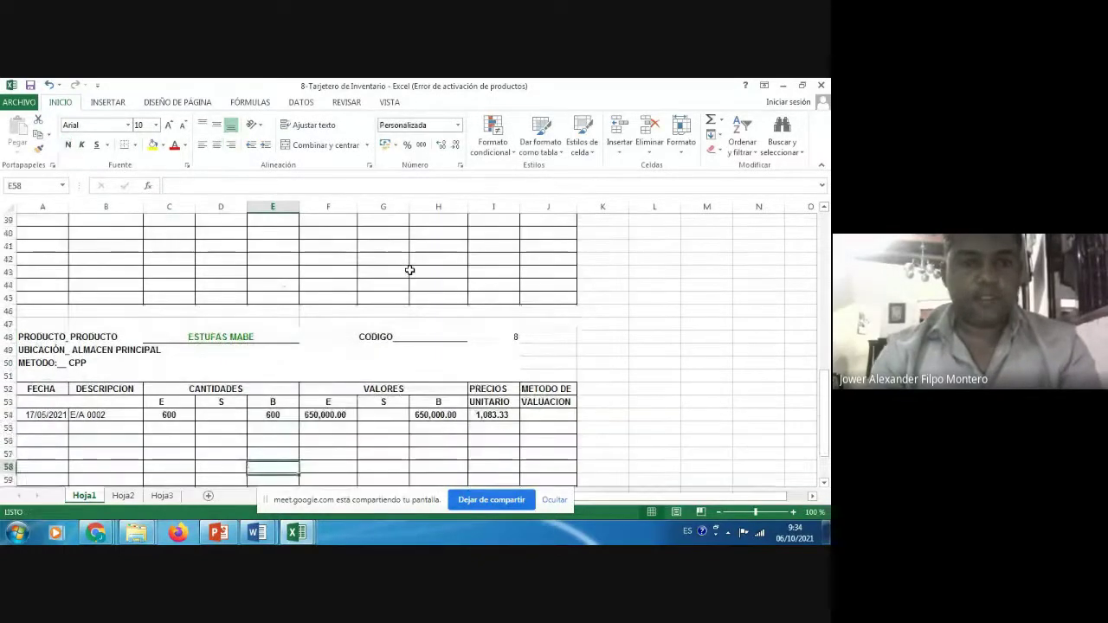
pyautogui.press('Up')
pyautogui.press('Up')
pyautogui.press('Up')
pyautogui.press('Up')
pyautogui.press('Left')
pyautogui.press('Left')
pyautogui.press('Left')
pyautogui.press('Left')
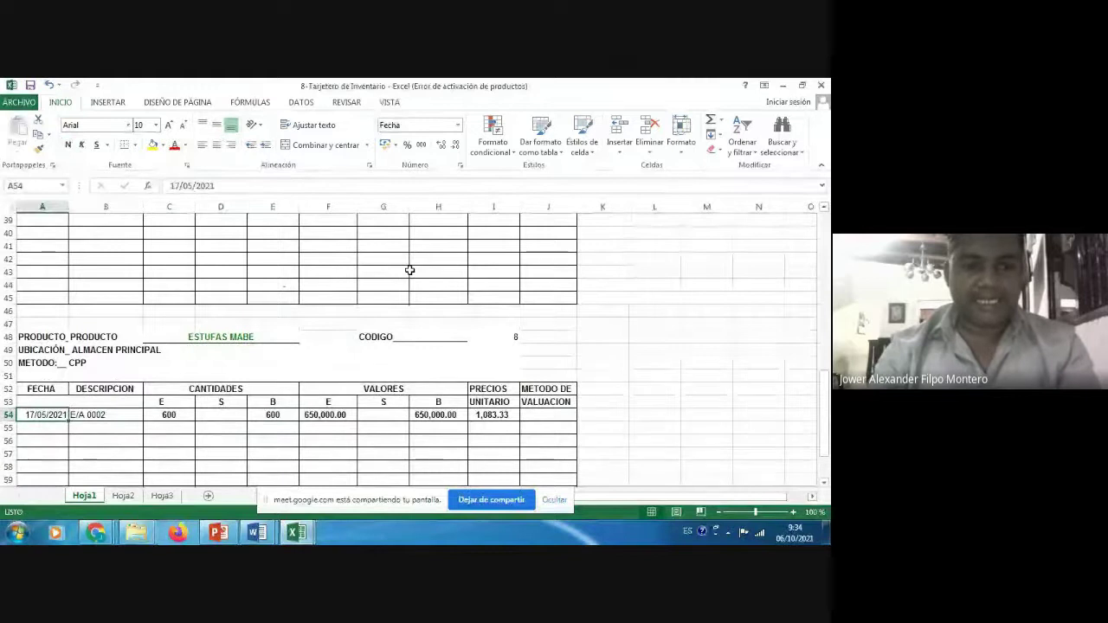
pyautogui.press('Down')
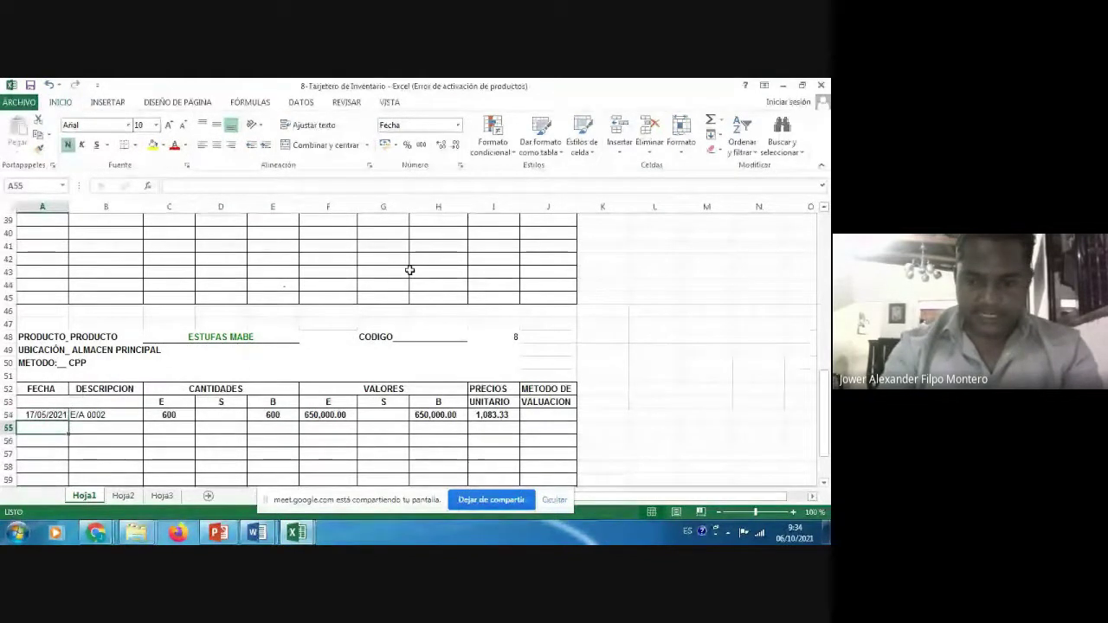
pyautogui.press('Down')
pyautogui.press('Down')
pyautogui.press('Down')
pyautogui.press('Down')
pyautogui.press('Down')
pyautogui.press('Down')
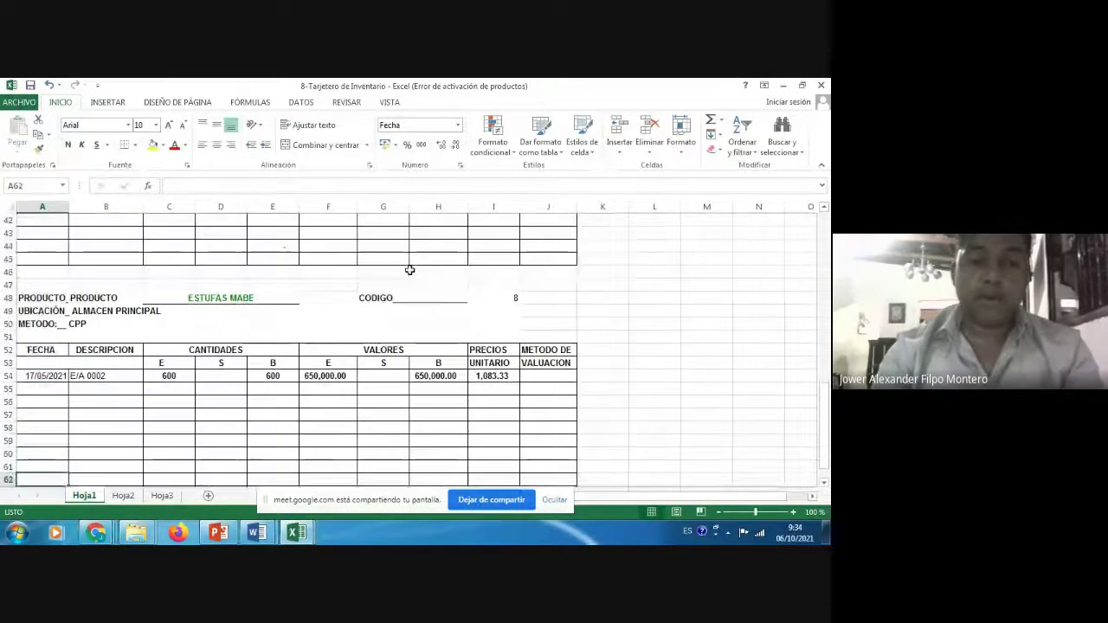
pyautogui.press('Up')
pyautogui.press('Up')
pyautogui.press('Up')
pyautogui.press('Up')
pyautogui.press('Up')
pyautogui.press('Up')
pyautogui.press('Up')
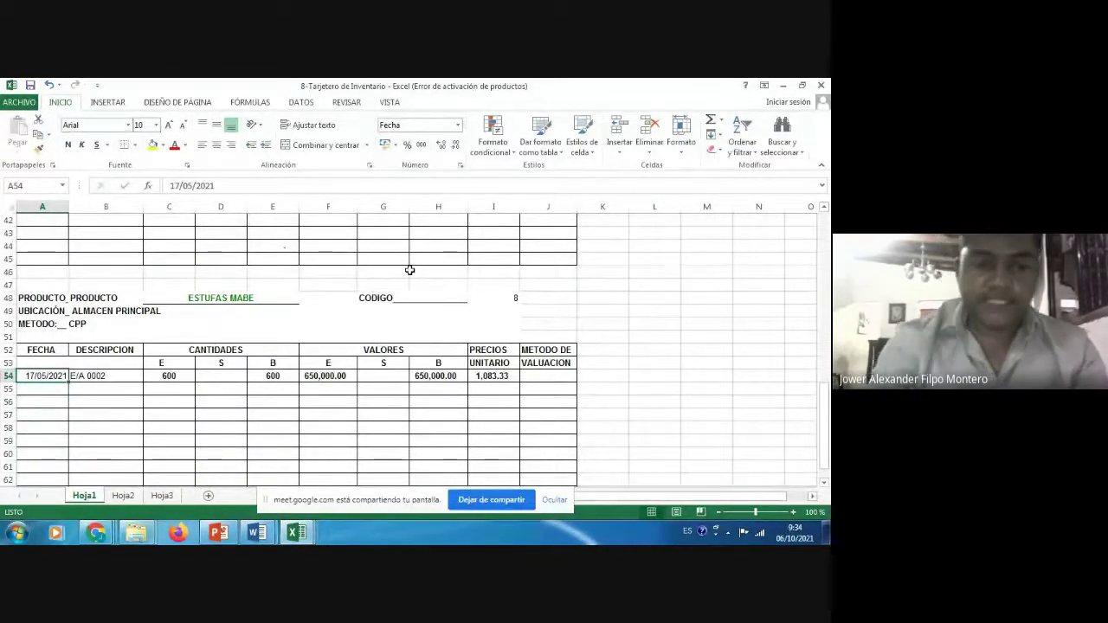
pyautogui.write('25-0')
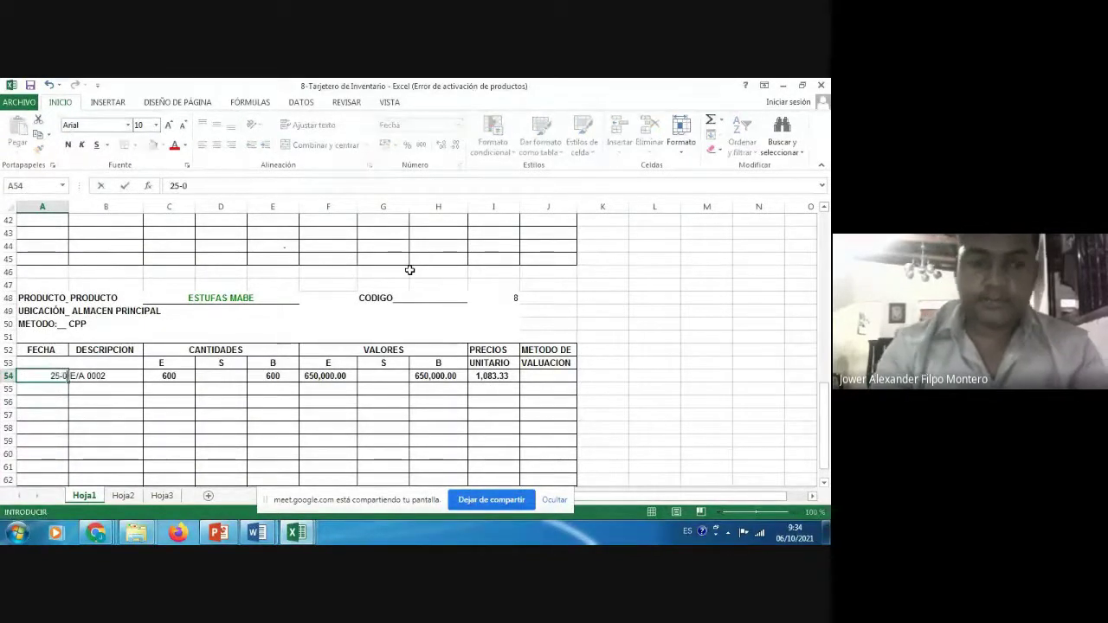
pyautogui.write('5-21')
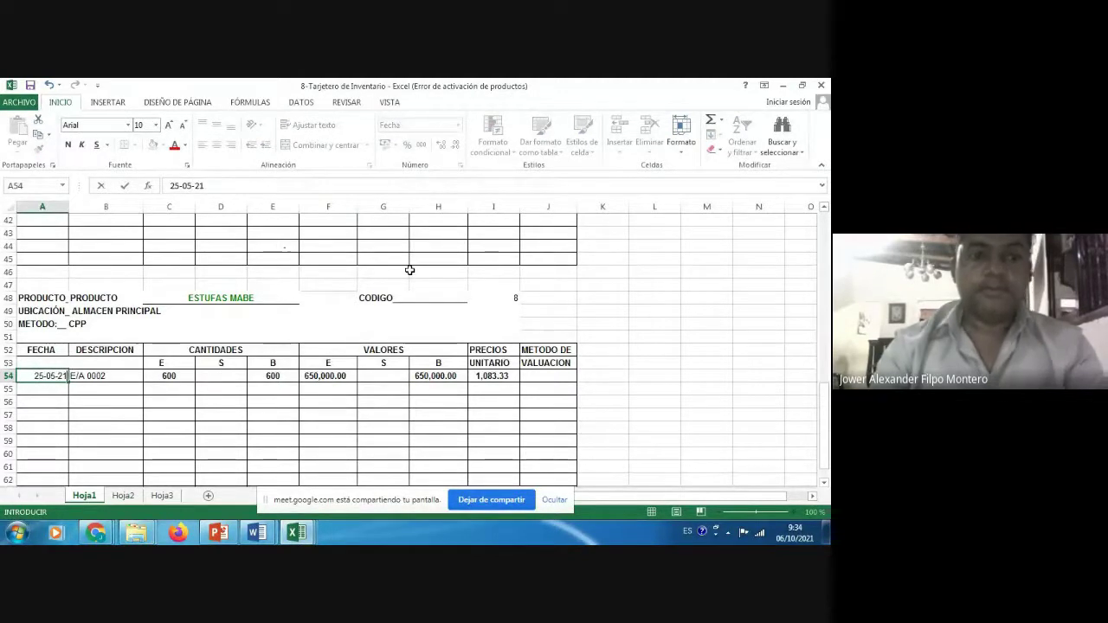
pyautogui.press('Tab')
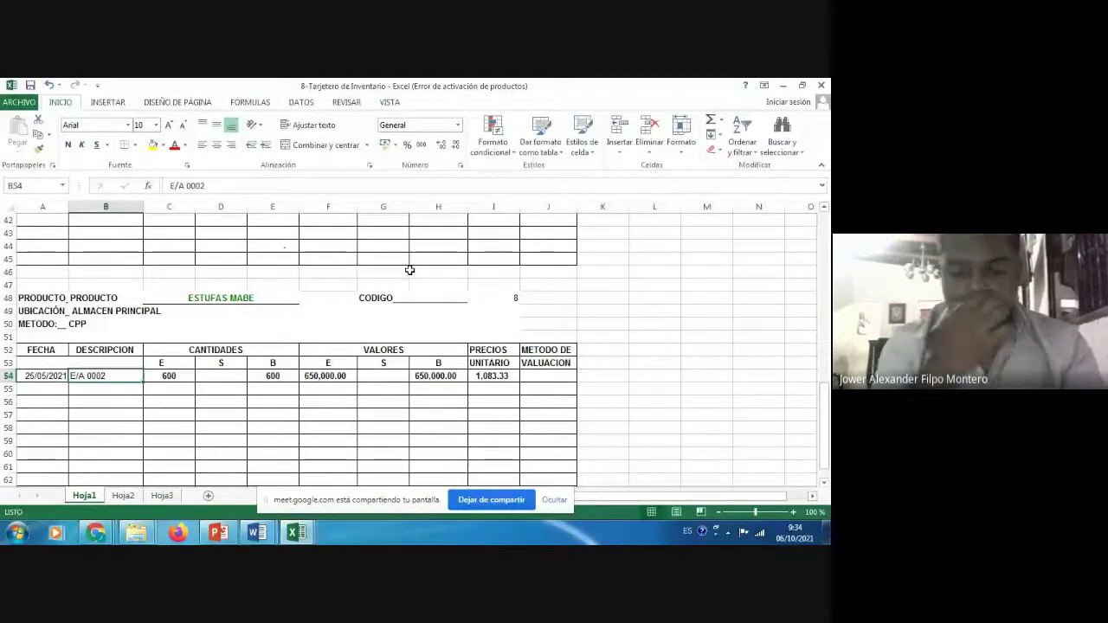
pyautogui.write('D')
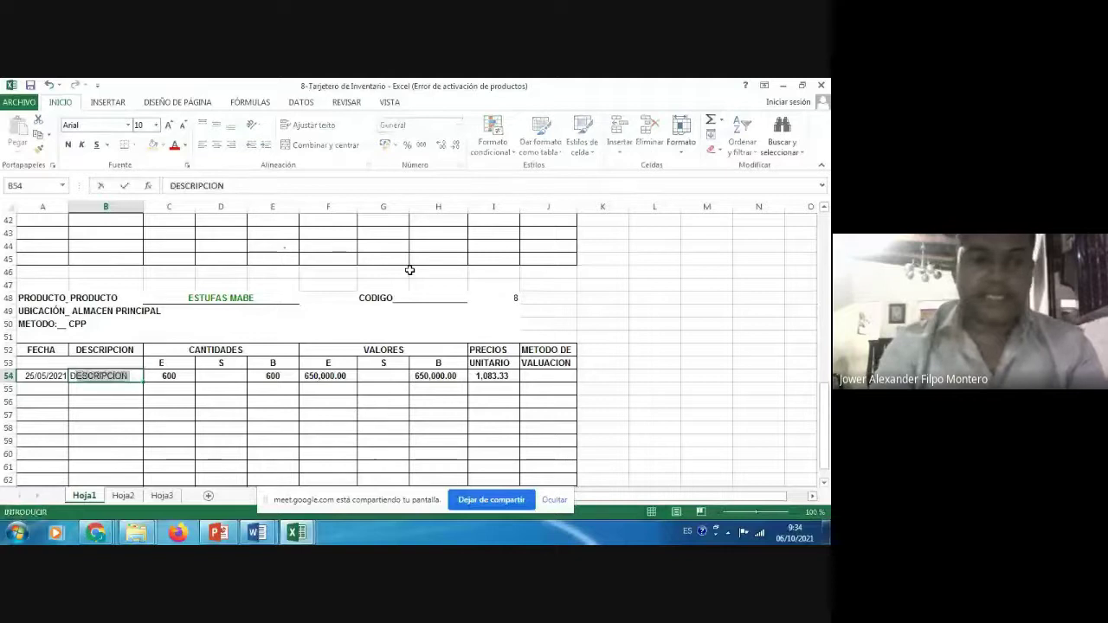
pyautogui.write('D')
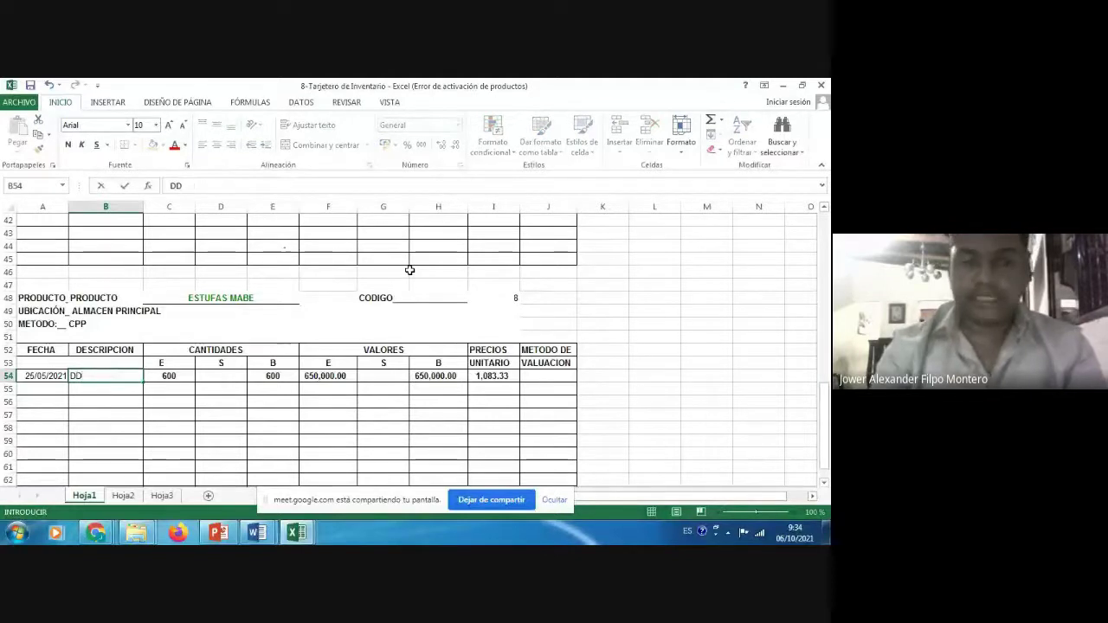
pyautogui.write('V')
pyautogui.press('Return')
pyautogui.press('Up')
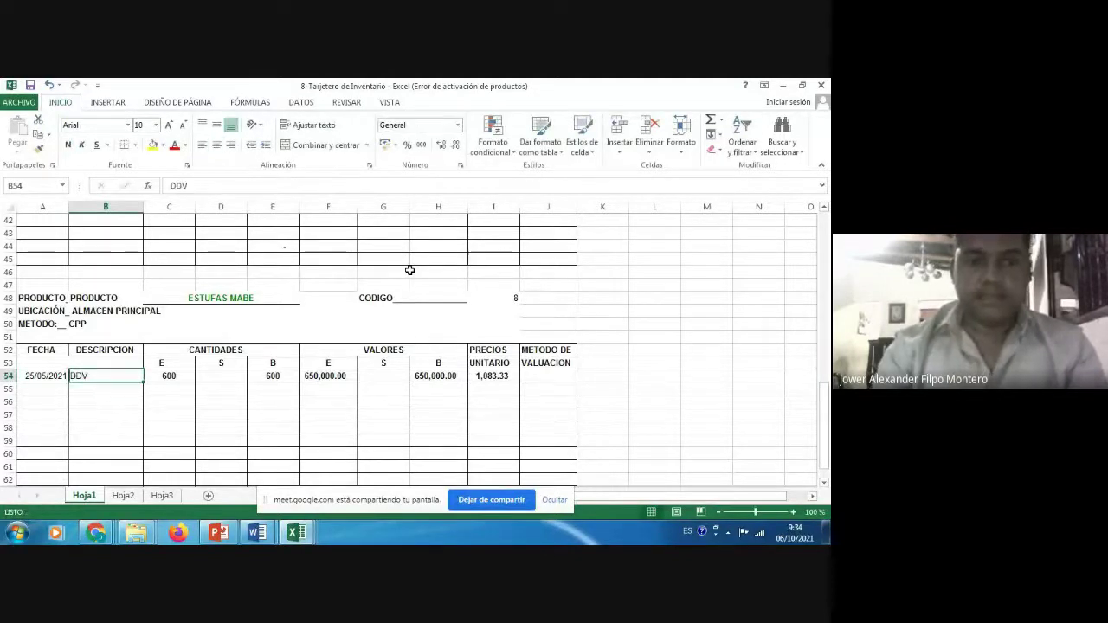
# - In the DDV row, clear the quantity under CANTIDADES E and enter 4 under CANTIDADES S
pyautogui.press('Right')
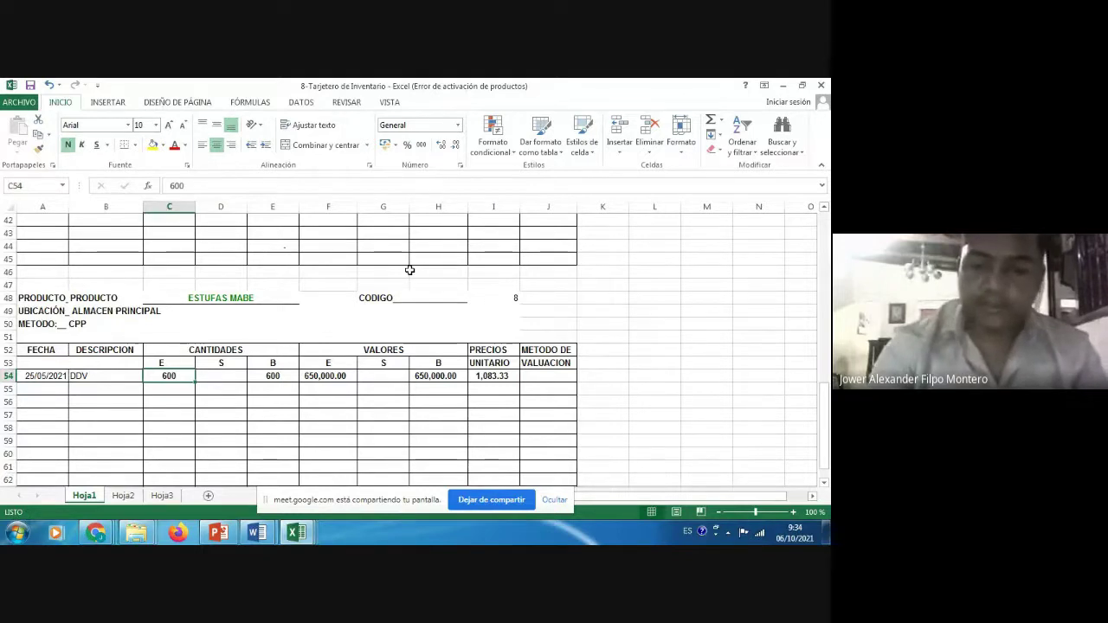
pyautogui.press('Delete')
pyautogui.press('Right')
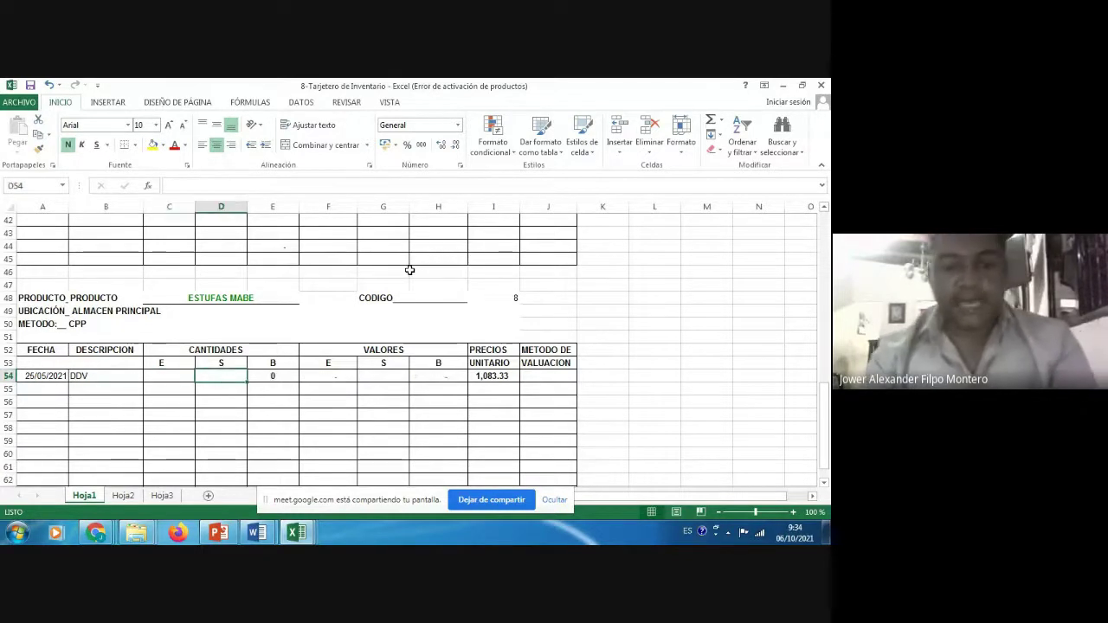
pyautogui.write('4')
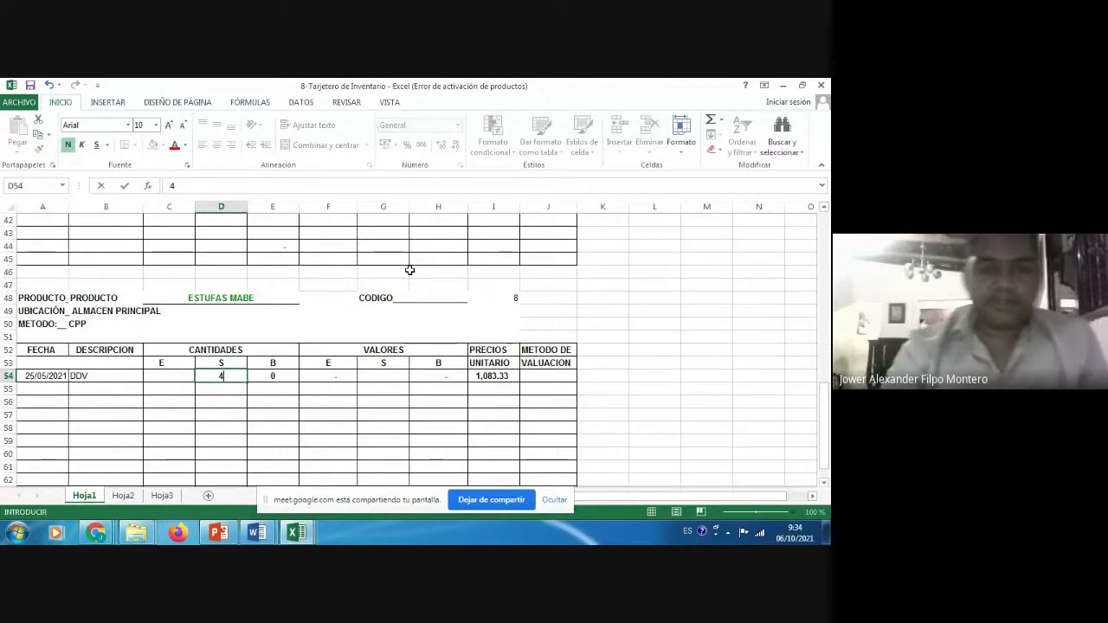
pyautogui.press('Right')
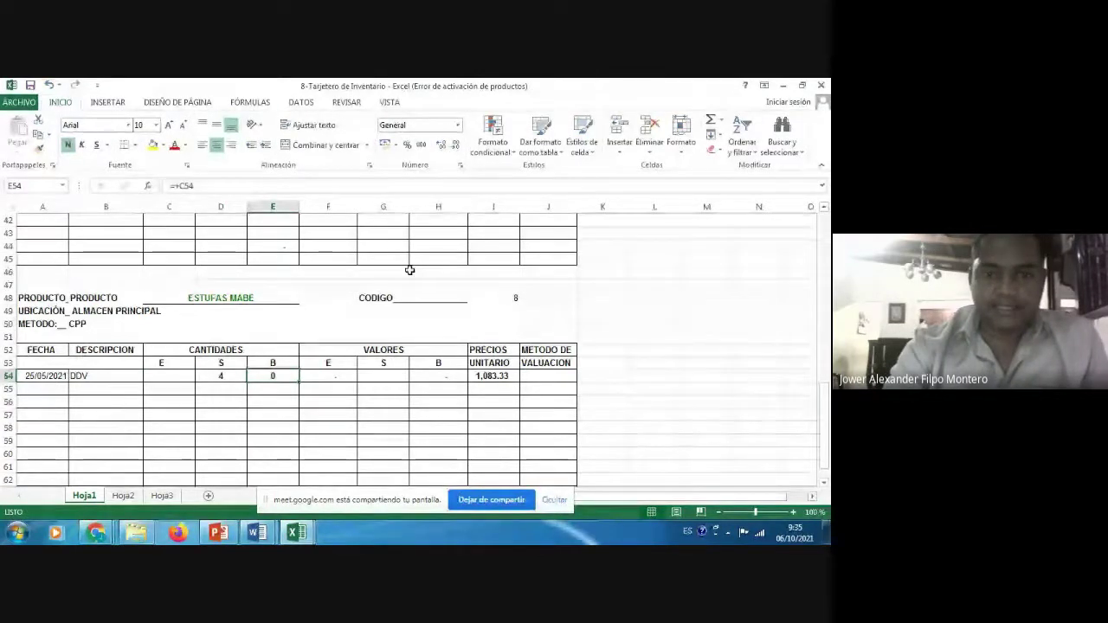
# - Insert a blank row above the DDV entry in the ESTUFAS MABE card
pyautogui.press('Left')
pyautogui.press('Left')
pyautogui.press('Left')
pyautogui.press('Left')
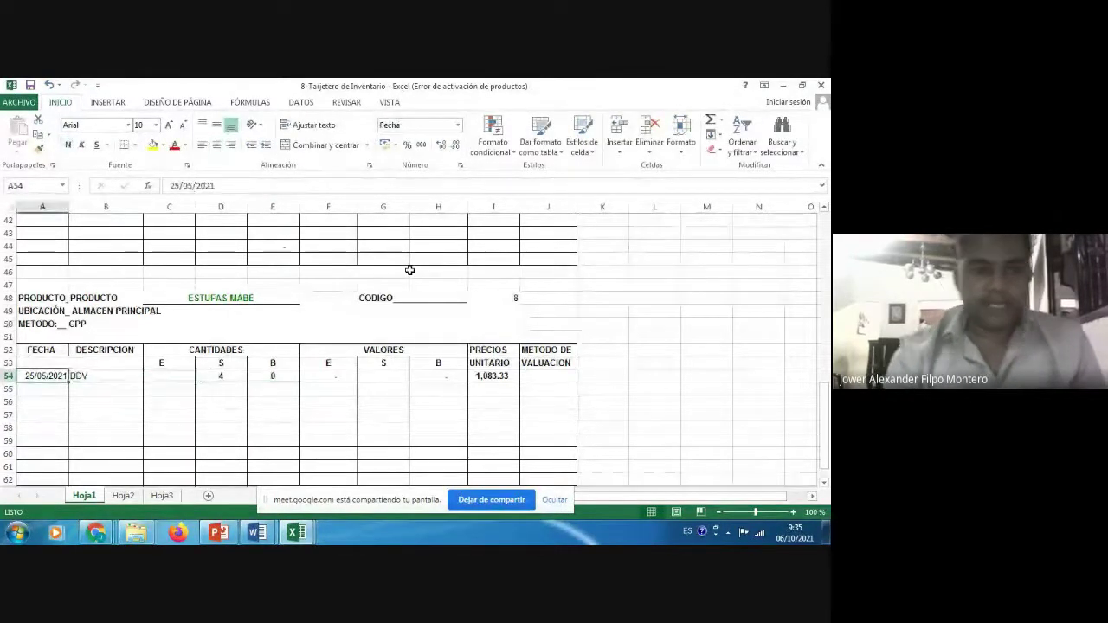
pyautogui.rightClick(7, 376)
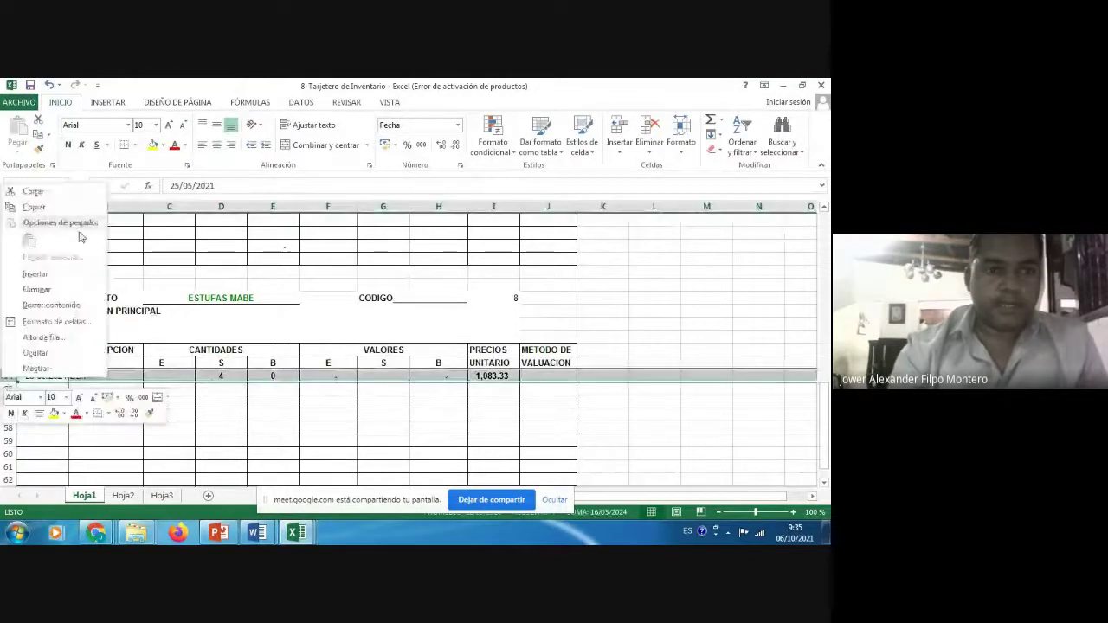
pyautogui.click(35, 274)
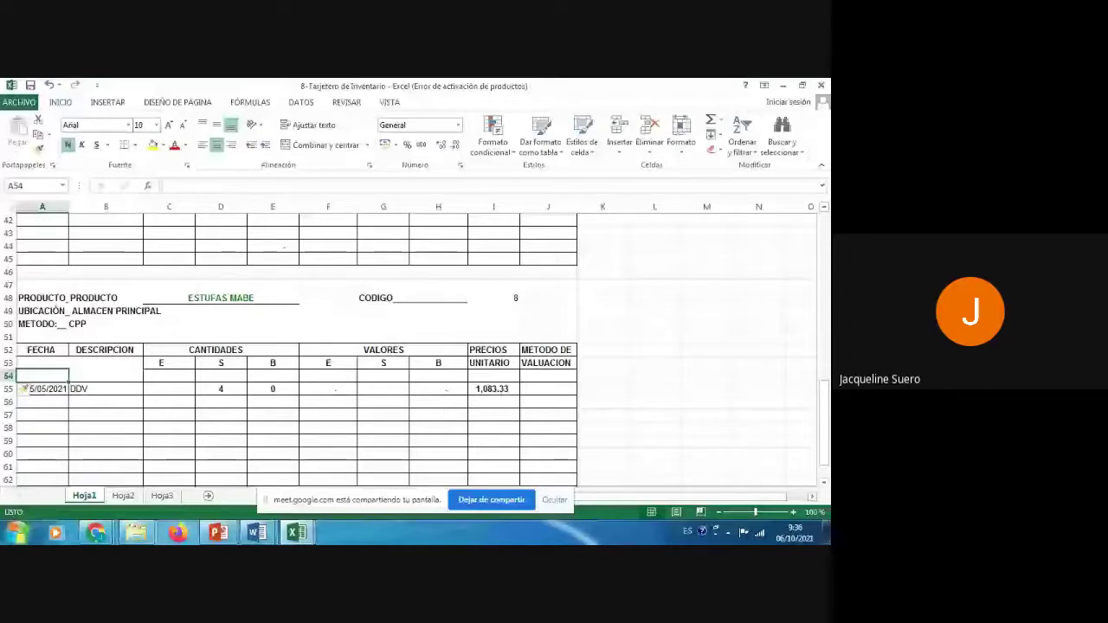
# - Enter the date 21-05-21 in the FECHA cell of the new blank row 54
pyautogui.write('21-')
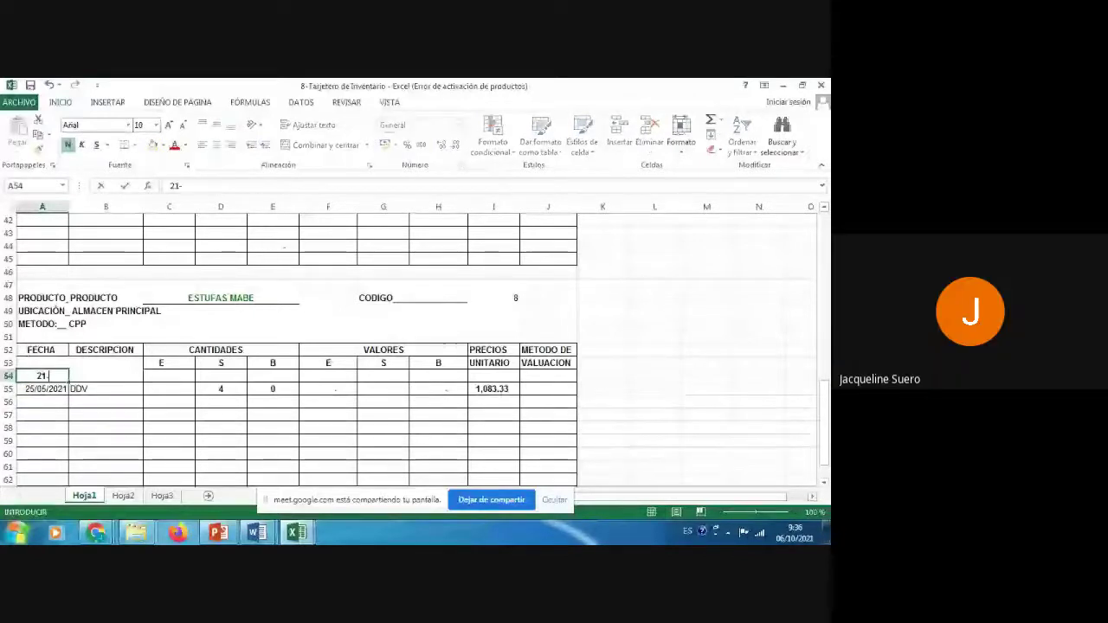
pyautogui.write('0')
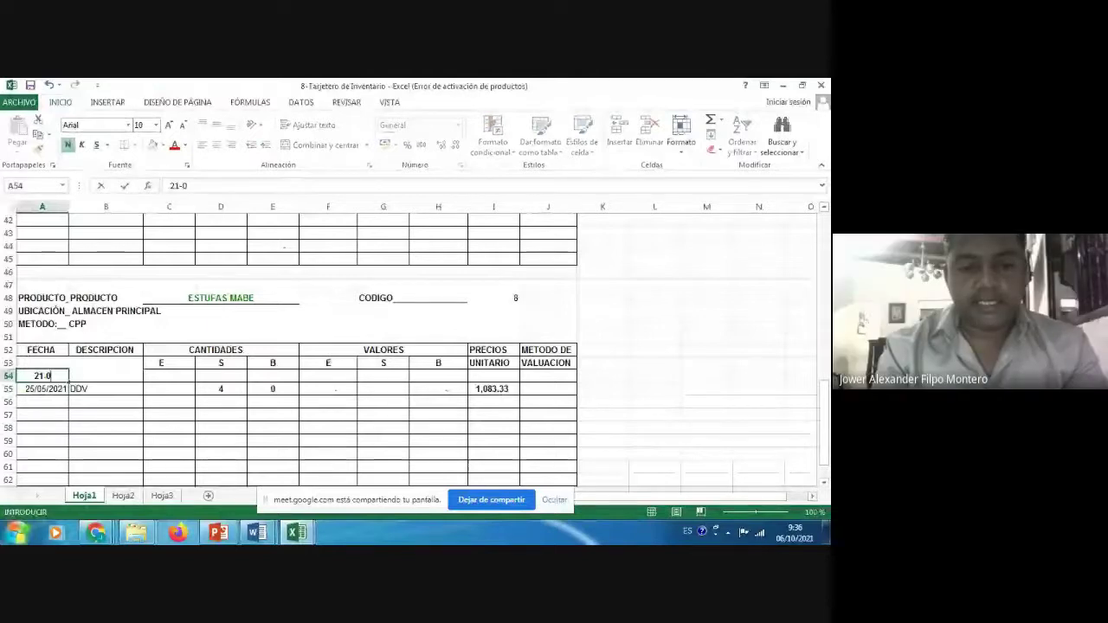
pyautogui.write('5-21')
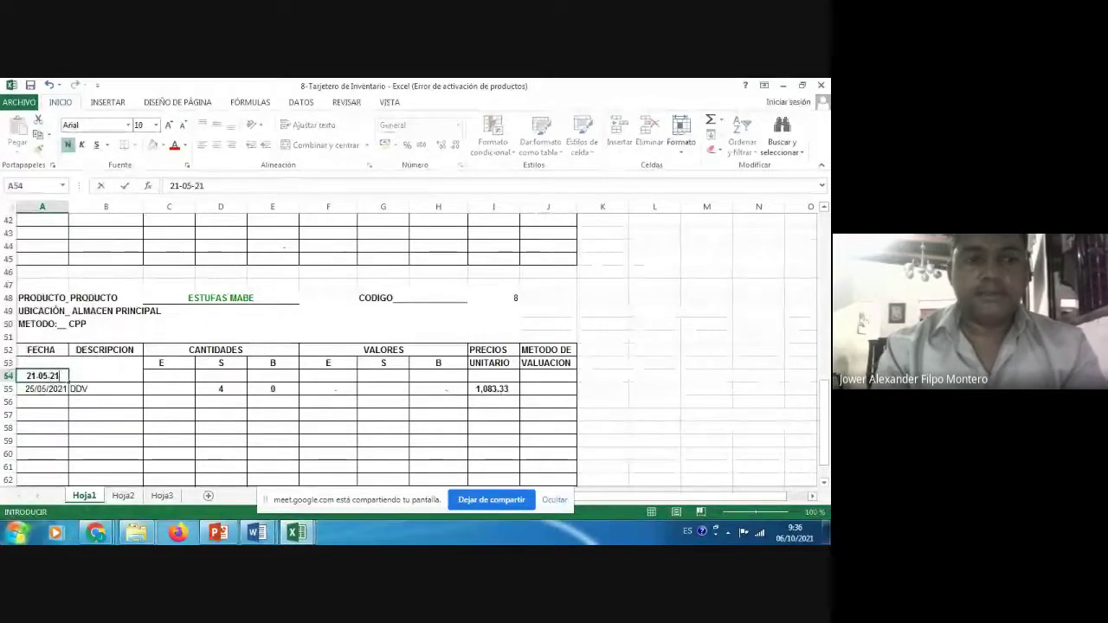
pyautogui.scroll(-7, 346, 389)
pyautogui.click(42, 390)
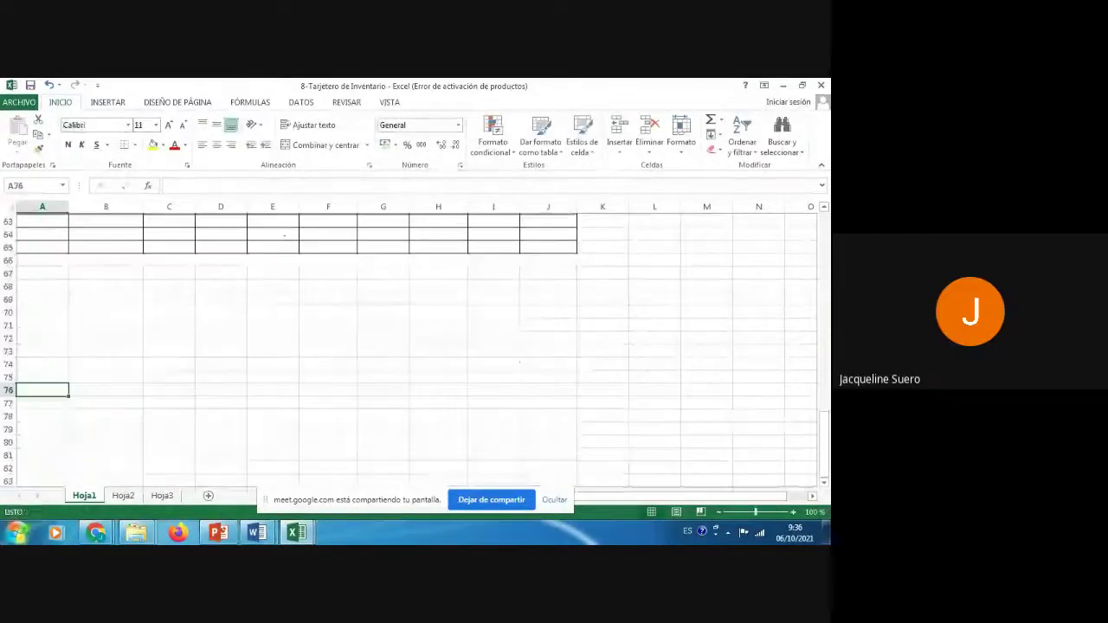
pyautogui.scroll(5, 346, 346)
pyautogui.click(41, 215)
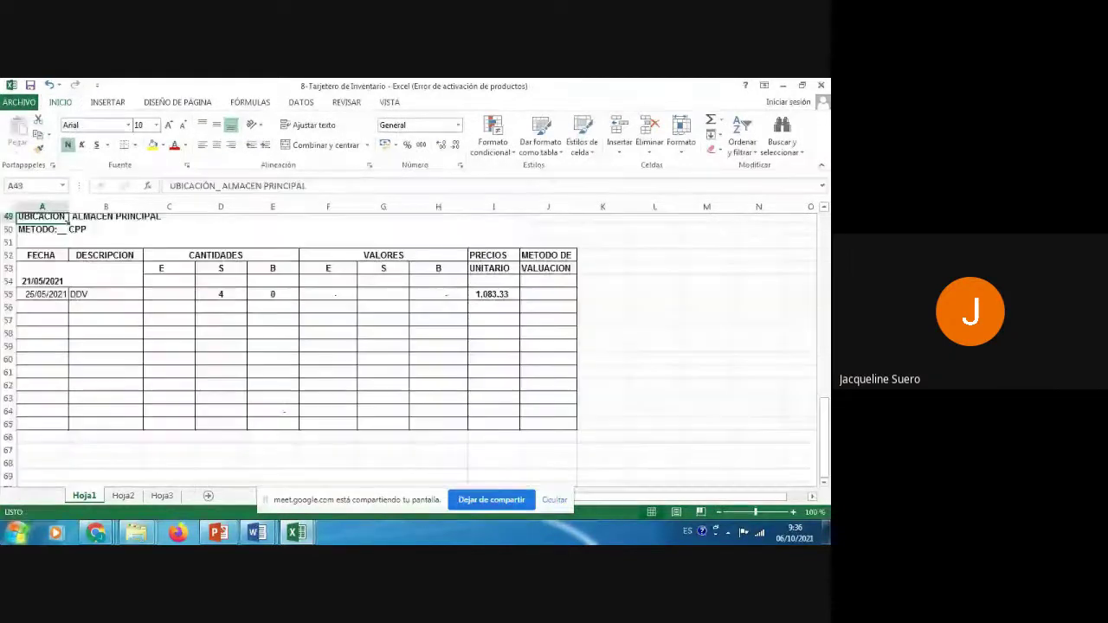
# - Correct the date in row 54 of the ESTUFAS MABE card to 21/01/2021
pyautogui.scroll(2, 346, 346)
pyautogui.click(42, 271)
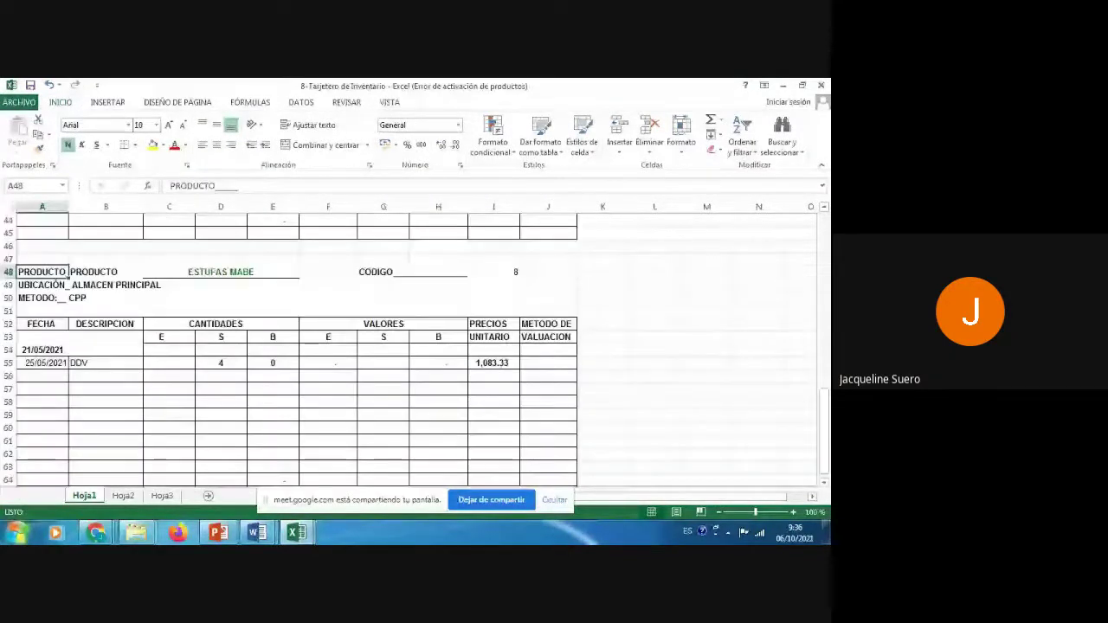
pyautogui.click(41, 350)
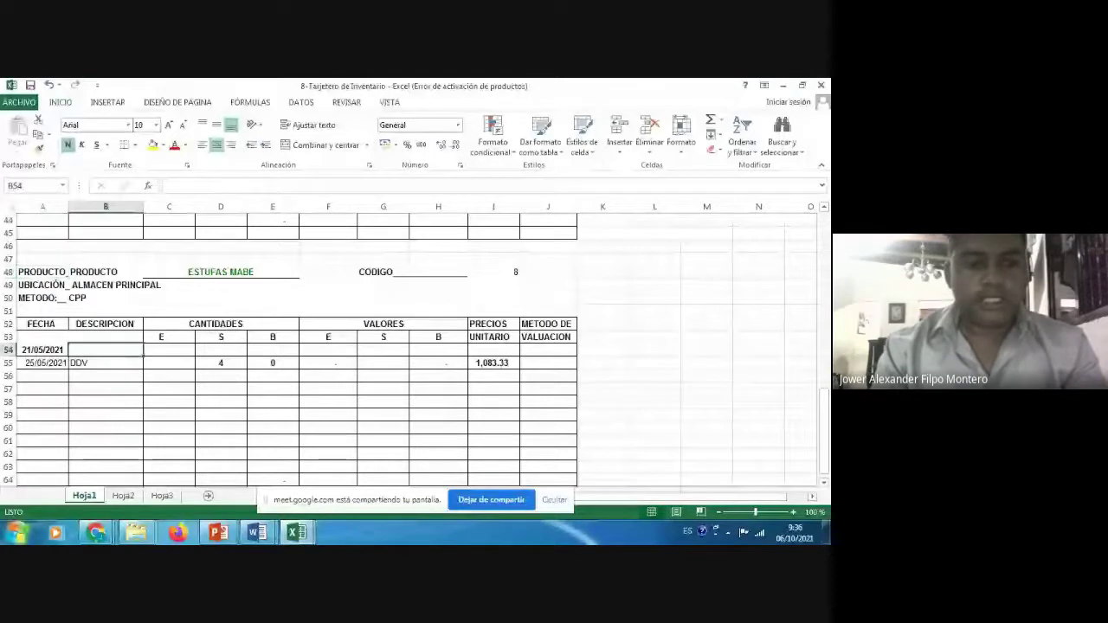
pyautogui.doubleClick(57, 350)
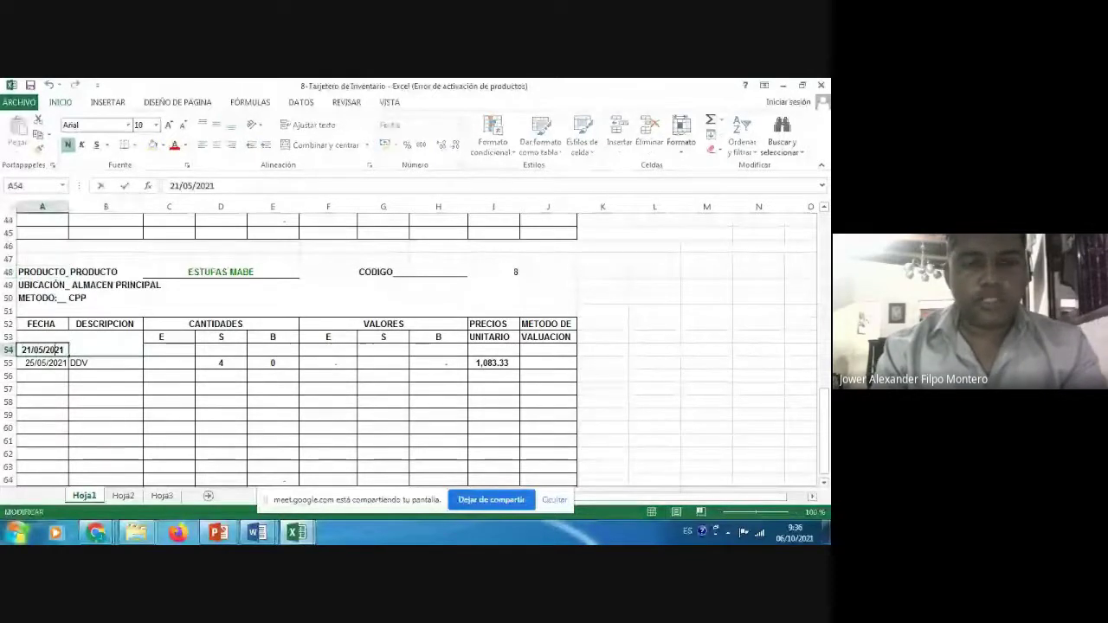
pyautogui.press('BackSpace')
pyautogui.write('1')
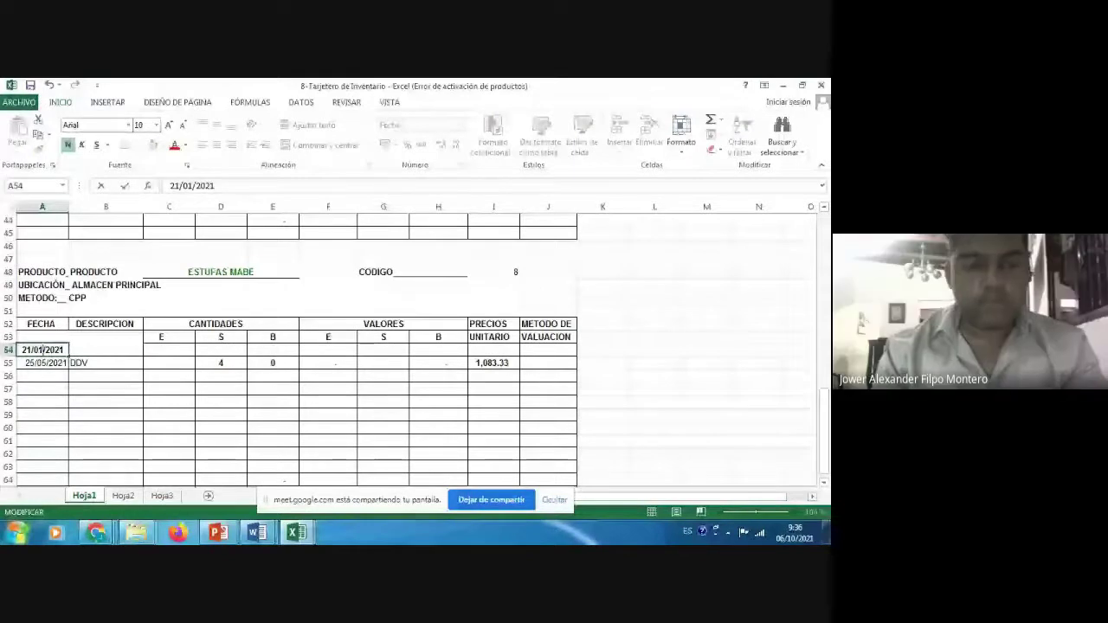
# - Correct the date of the DDV entry in row 55 to 25/01/2021
pyautogui.doubleClick(44, 363)
pyautogui.press('BackSpace')
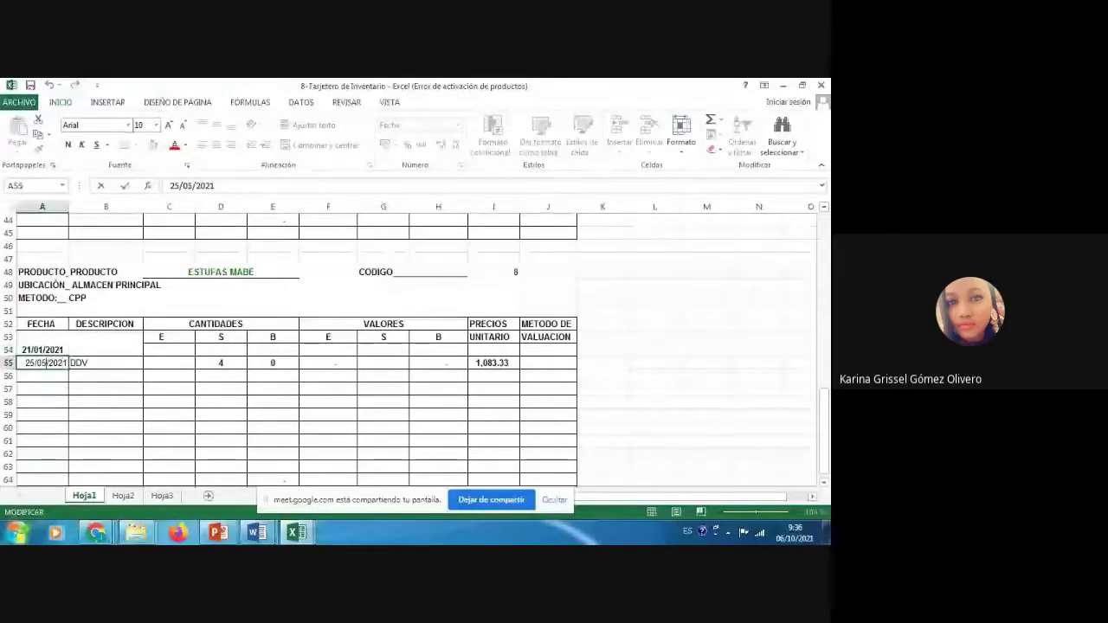
pyautogui.write('1')
pyautogui.press('Return')
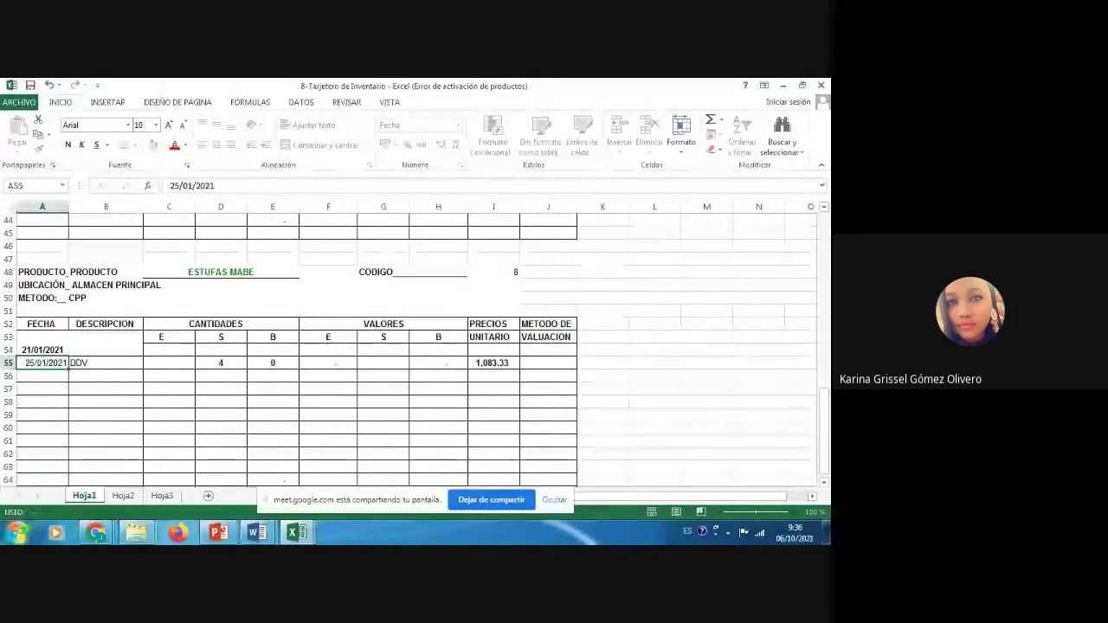
pyautogui.click(41, 363)
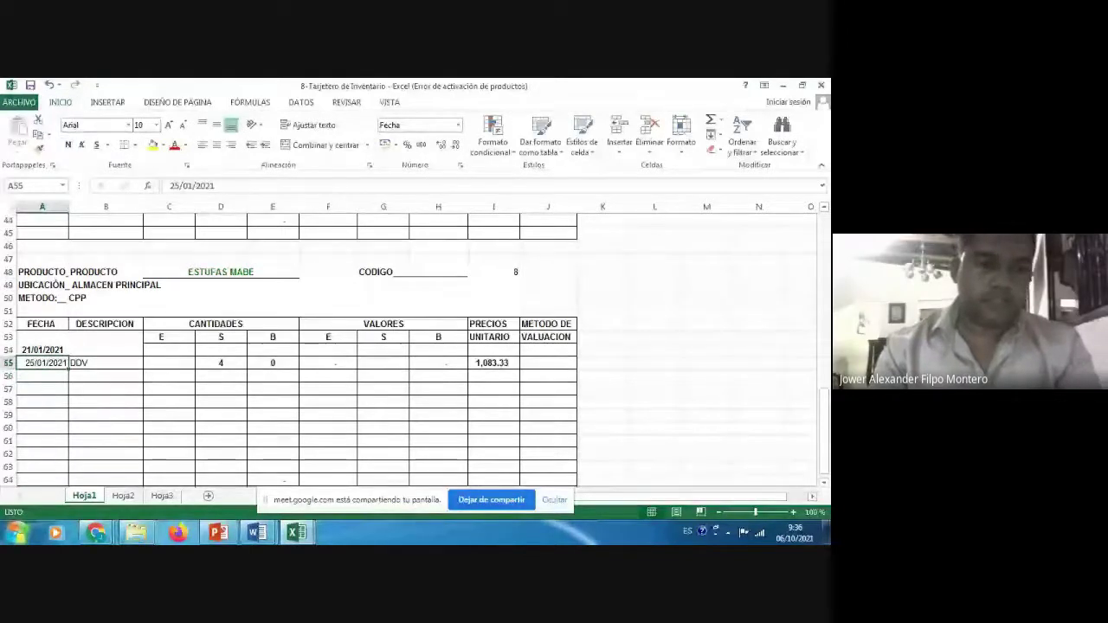
# - Enter E/A 0008 as the description of the 21/01/2021 entry in row 54
pyautogui.click(106, 349)
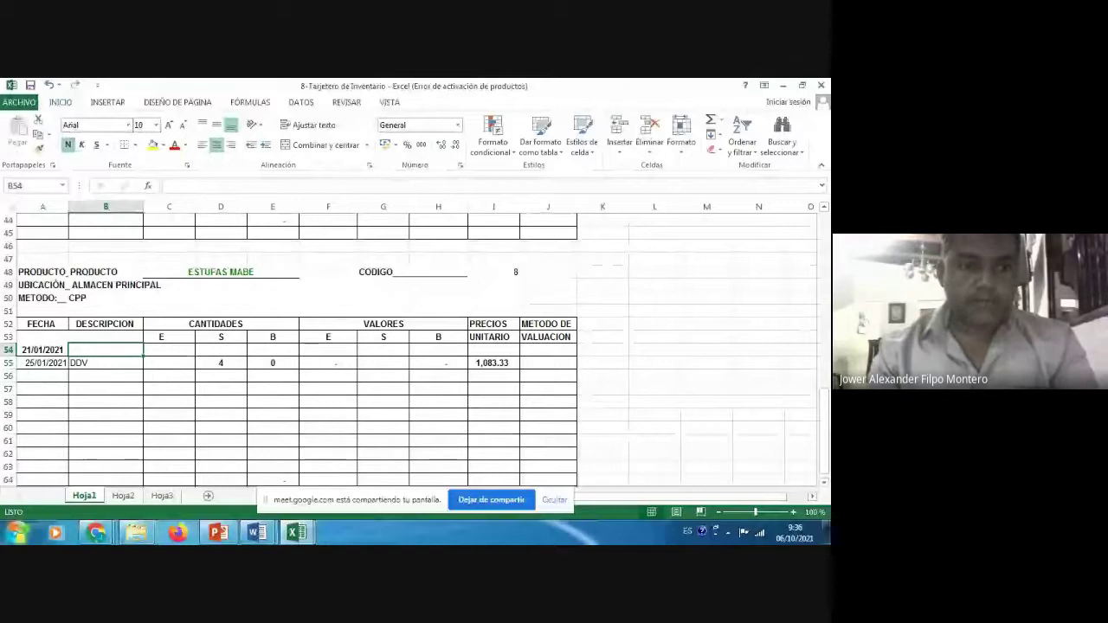
pyautogui.click(42, 350)
pyautogui.click(105, 350)
pyautogui.click(169, 349)
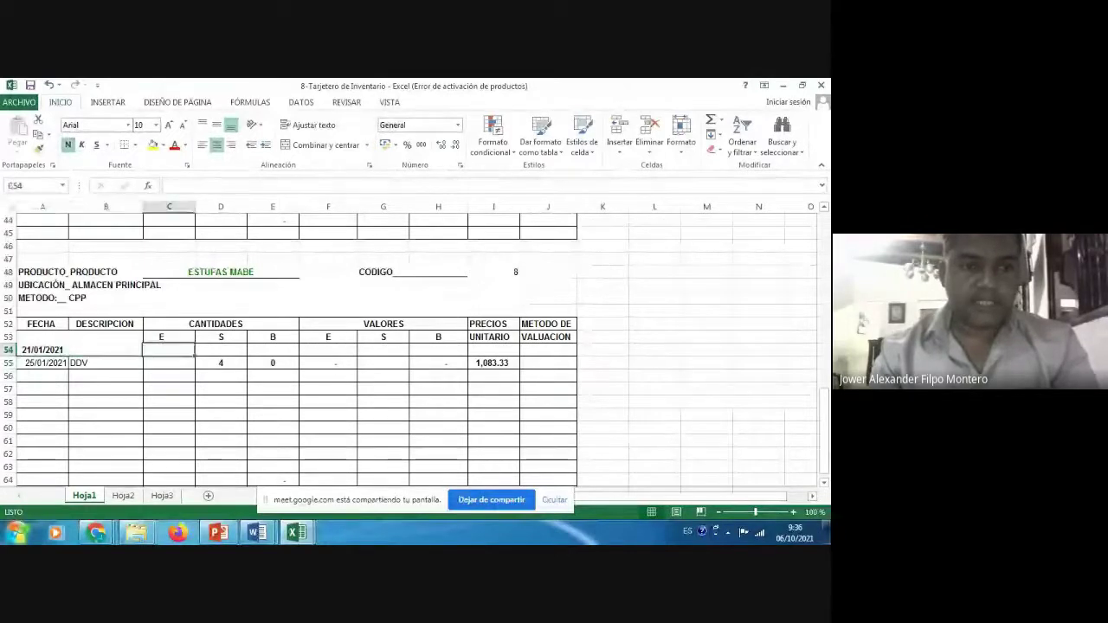
pyautogui.click(106, 350)
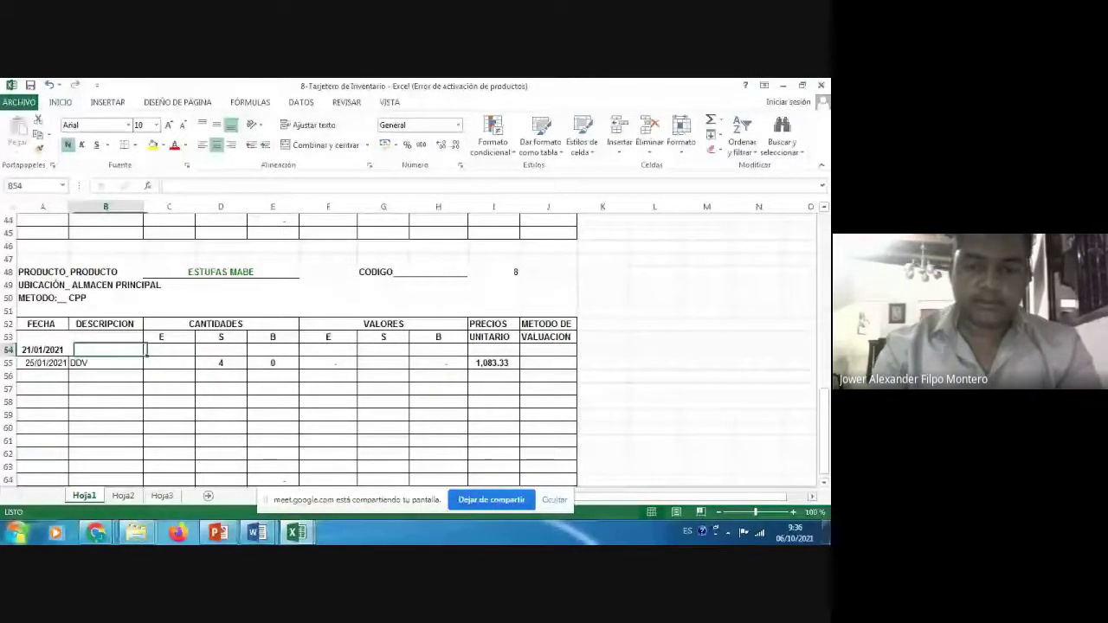
pyautogui.write('E/A')
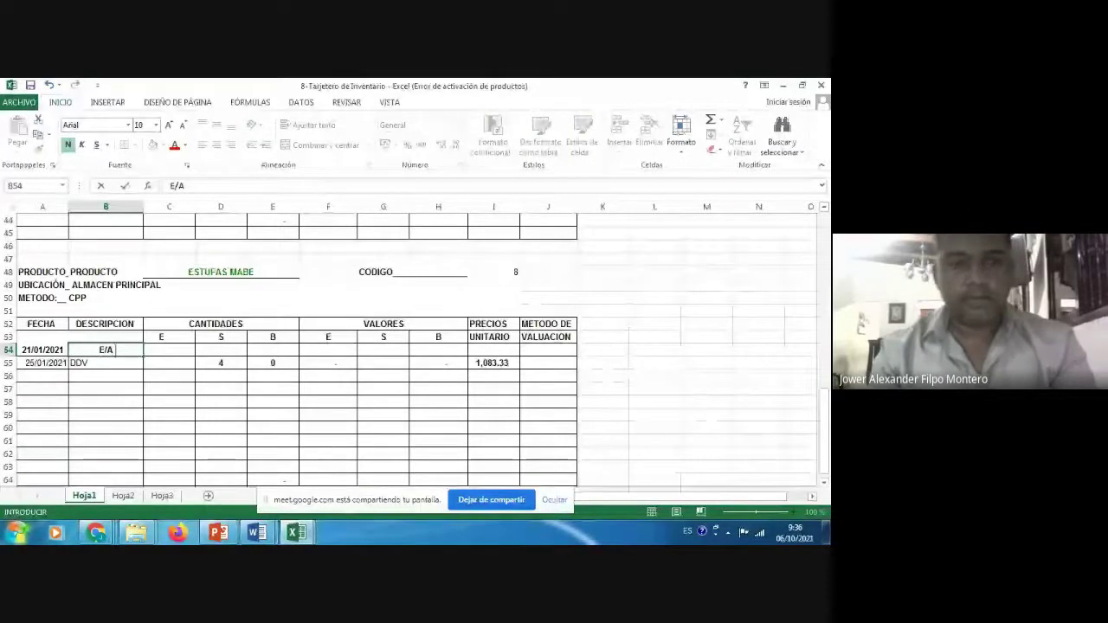
pyautogui.write(' 000')
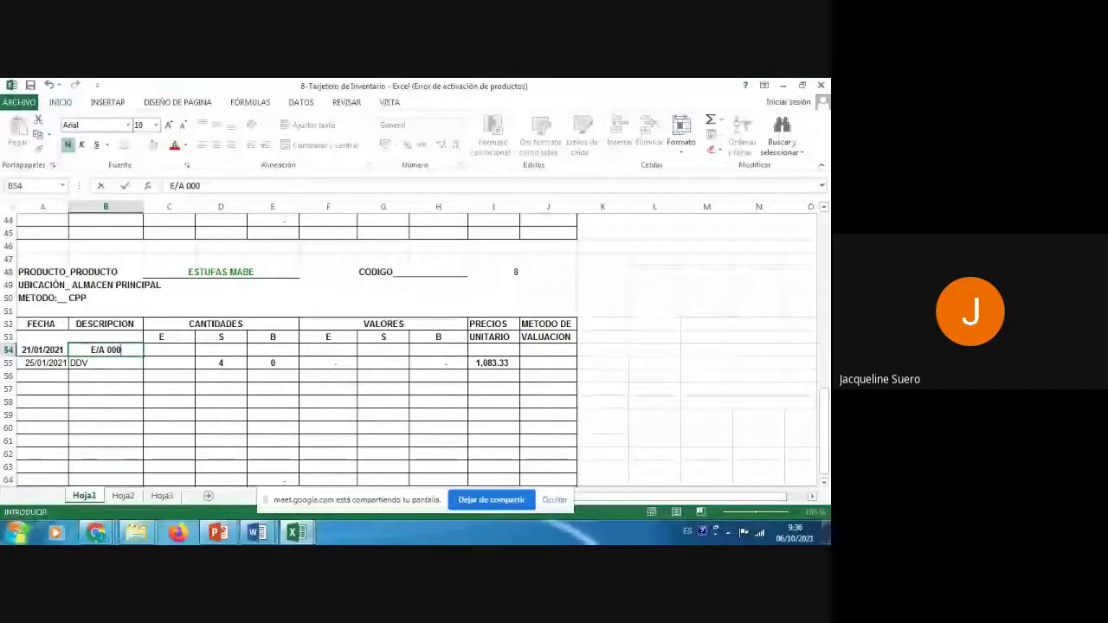
pyautogui.write('8')
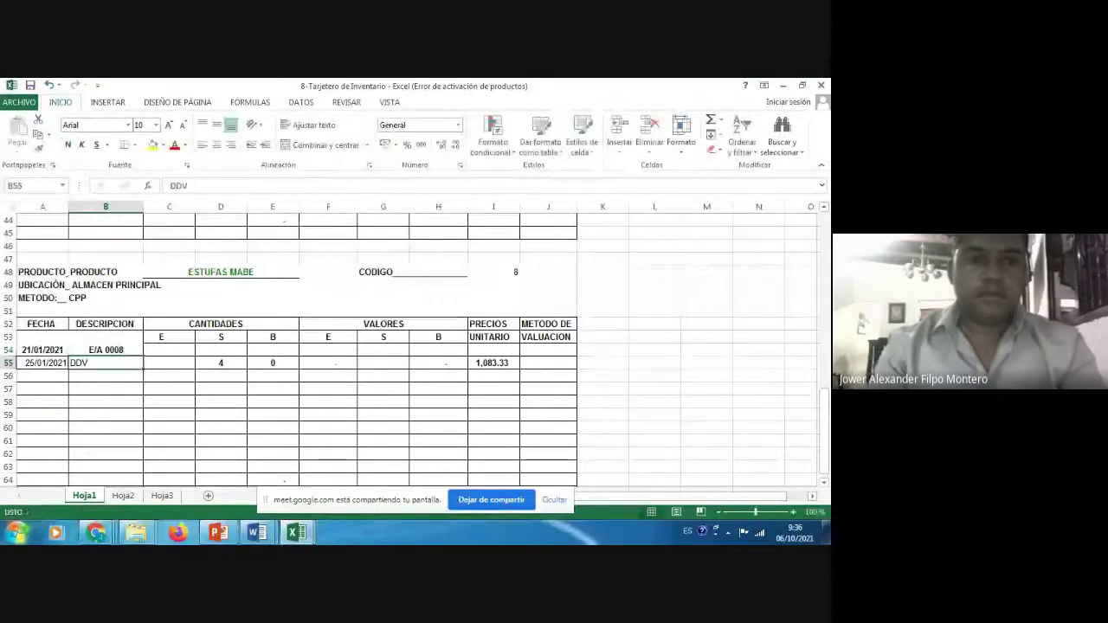
# - In the E/A 0008 row, enter 80 under CANTIDADES E and the balance formula =+C54 under CANTIDADES B
pyautogui.click(169, 350)
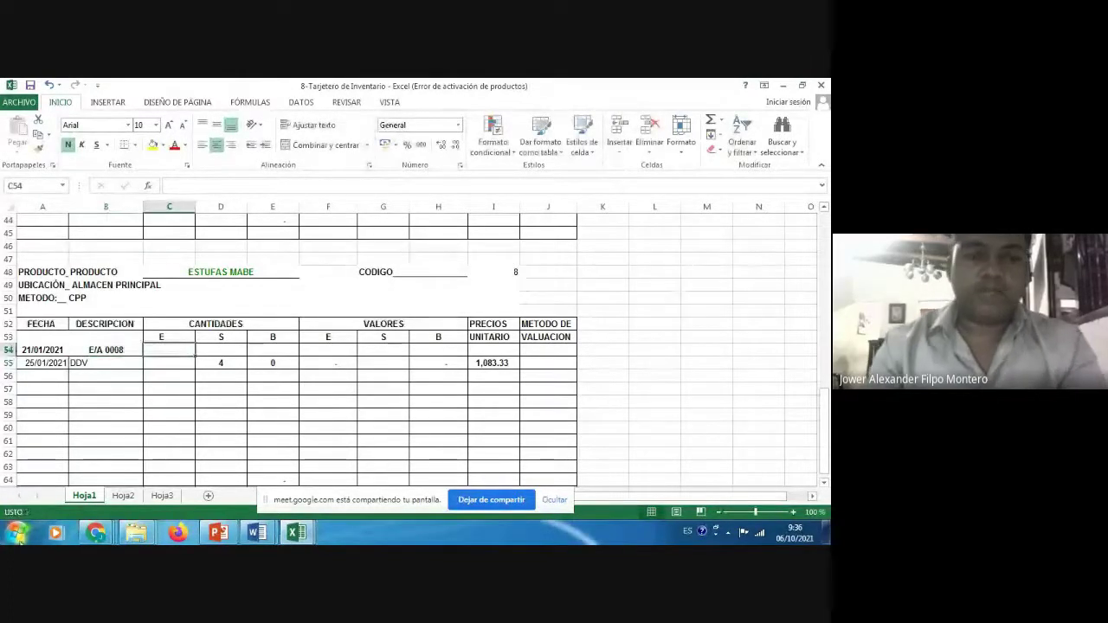
pyautogui.write('80')
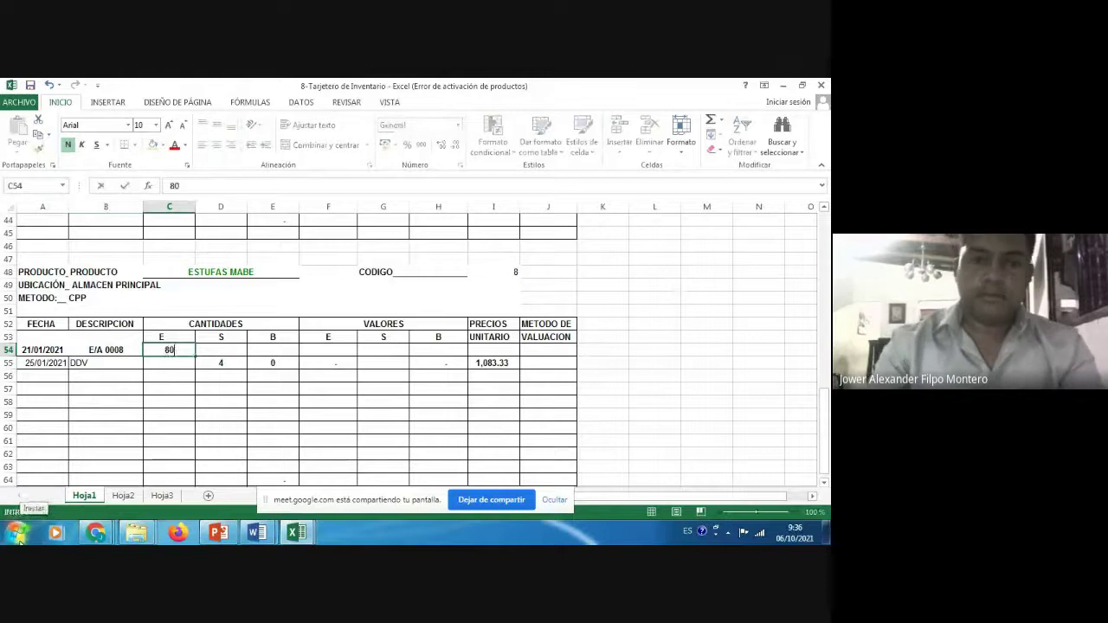
pyautogui.press('Tab')
pyautogui.press('Tab')
pyautogui.write('=+C54')
pyautogui.press('Return')
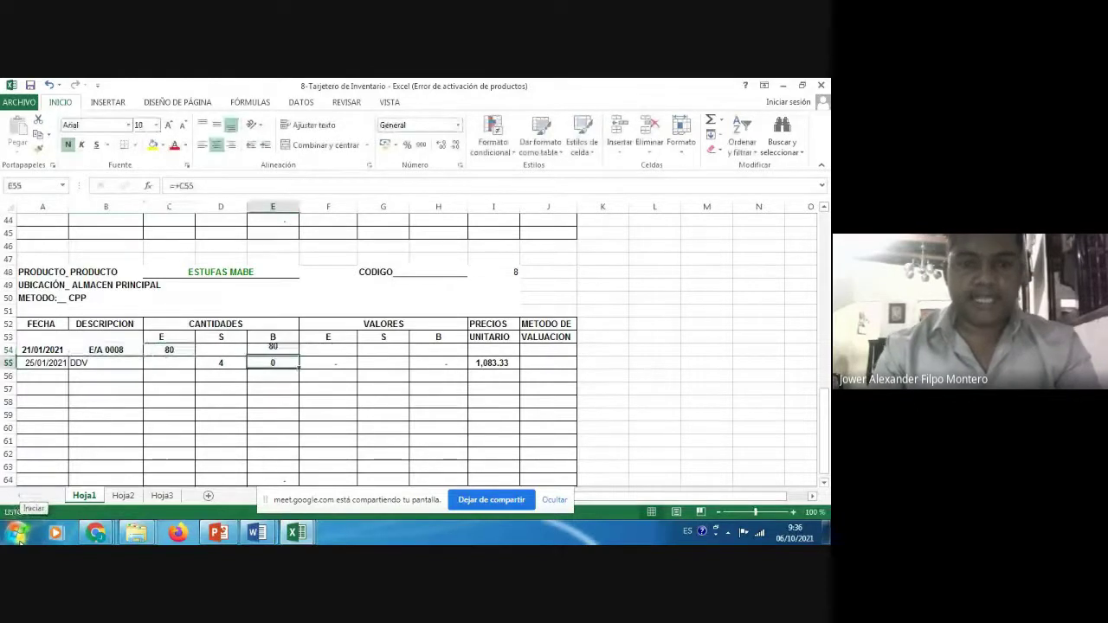
pyautogui.press('Up')
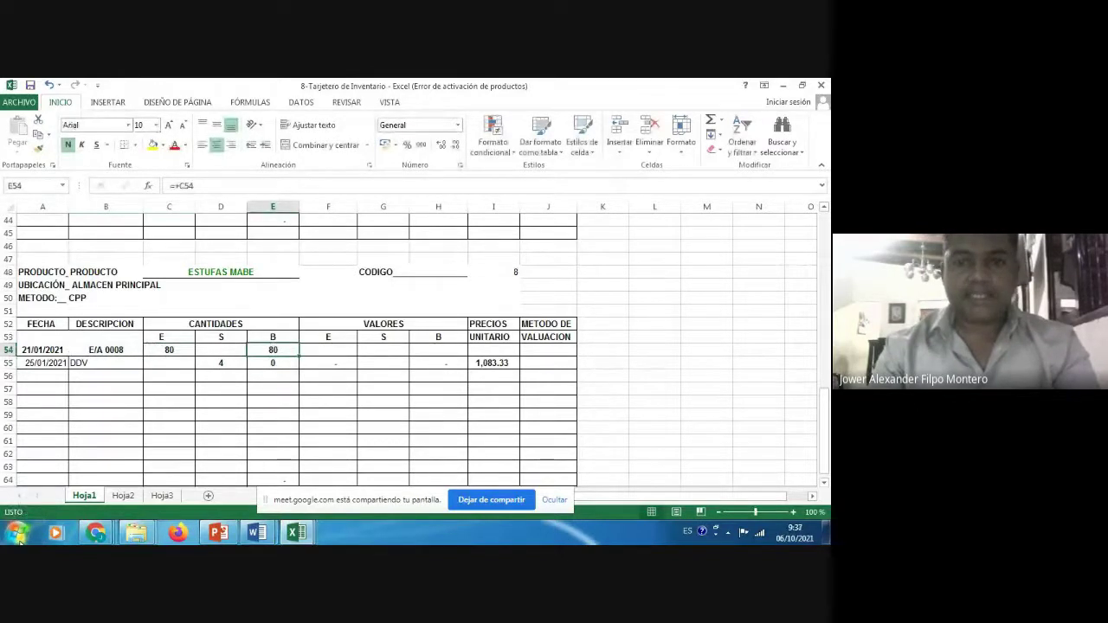
# - Clear the unit price in the DDV row of the ESTUFAS MABE card
pyautogui.press('Right')
pyautogui.press('Right')
pyautogui.press('Right')
pyautogui.press('Down')
pyautogui.click(485, 364)
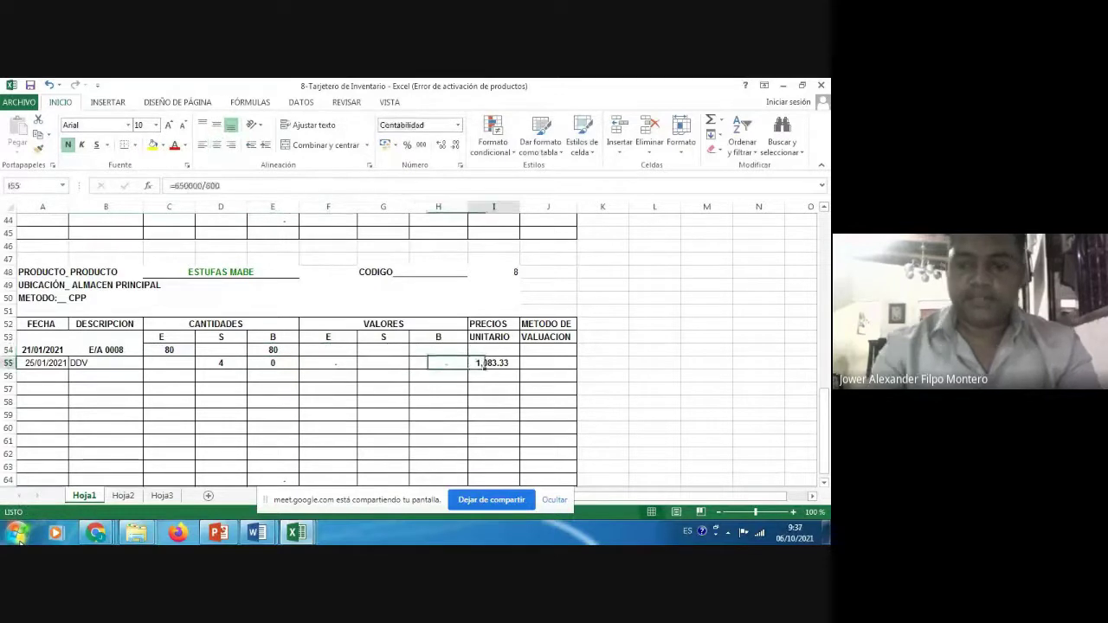
pyautogui.press('Delete')
# - Enter a unit price of 6625 in the E/A 0008 row and format it with thousands separators and two decimals
pyautogui.press('Up')
pyautogui.press('Left')
pyautogui.press('Left')
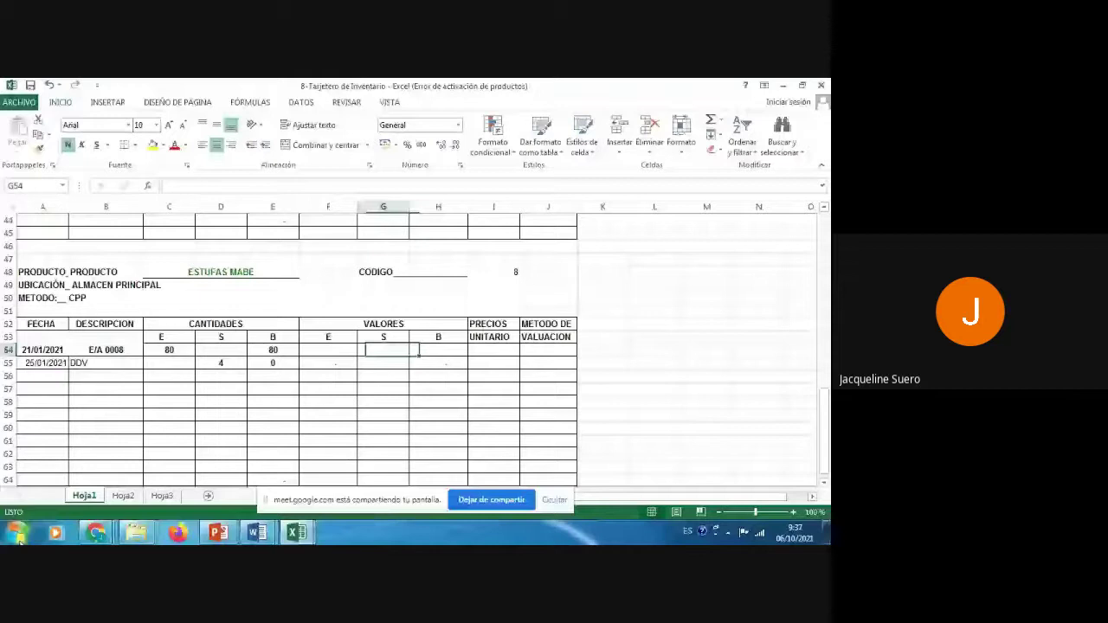
pyautogui.press('Right')
pyautogui.press('Right')
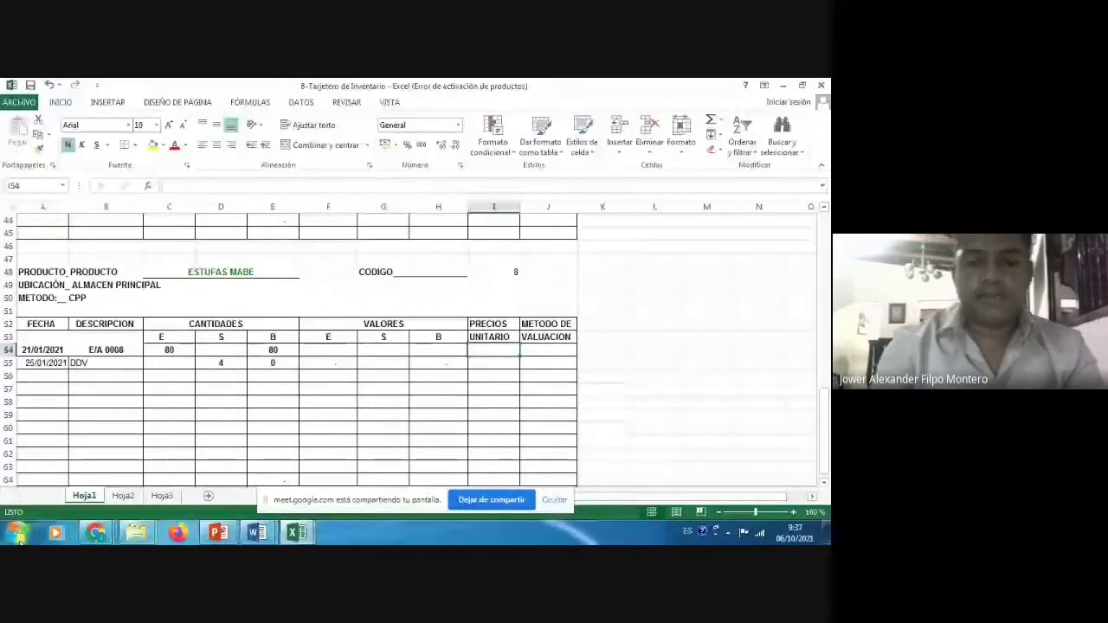
pyautogui.write('66')
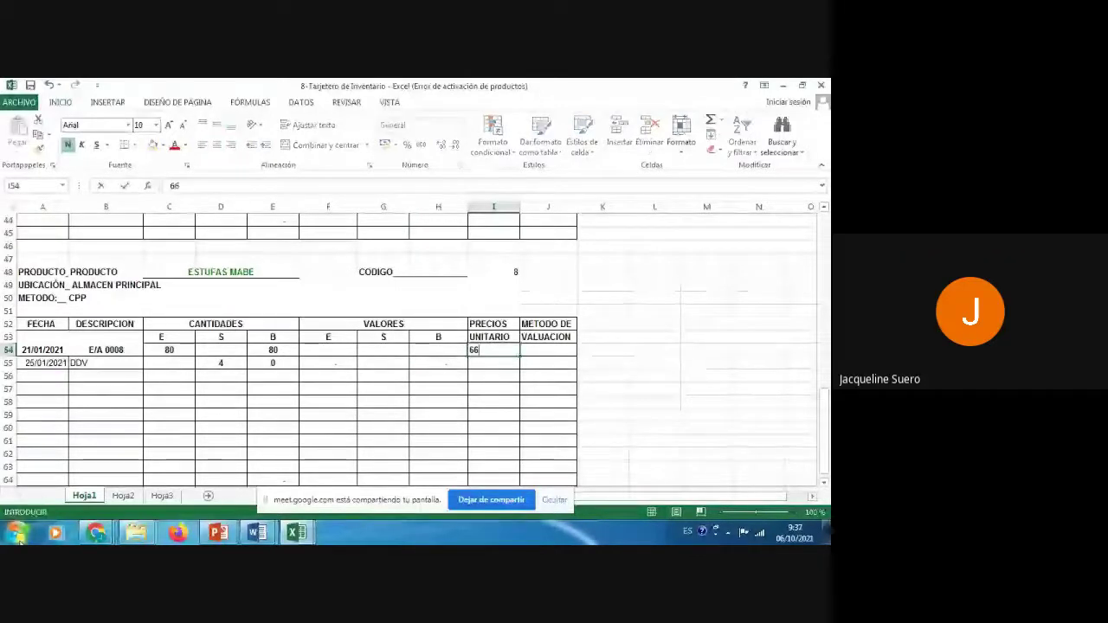
pyautogui.write('25')
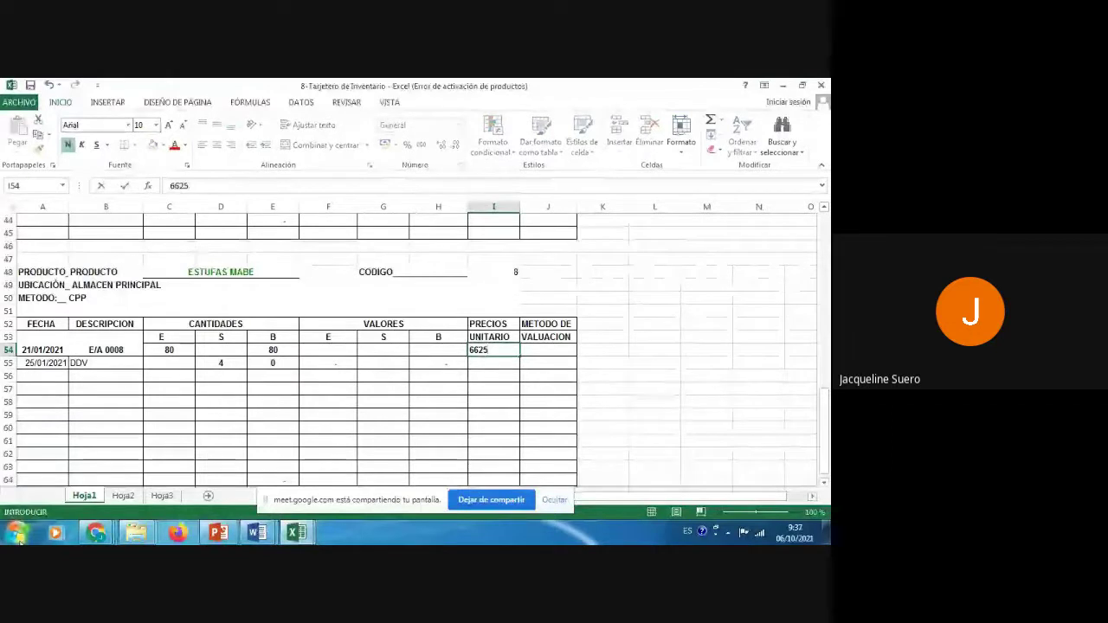
pyautogui.hotkey('ctrl', 'Return')
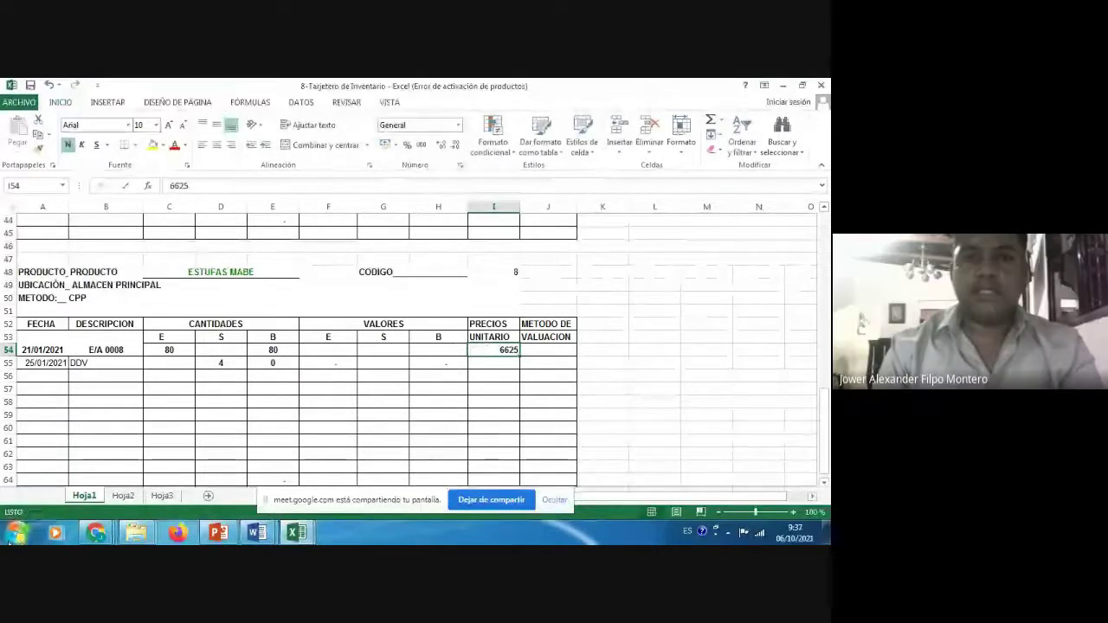
pyautogui.click(421, 146)
# - Under VALORES E in the E/A 0008 row, multiply the incoming quantity by the unit price with =C54*I54
pyautogui.press('Down')
pyautogui.press('Left')
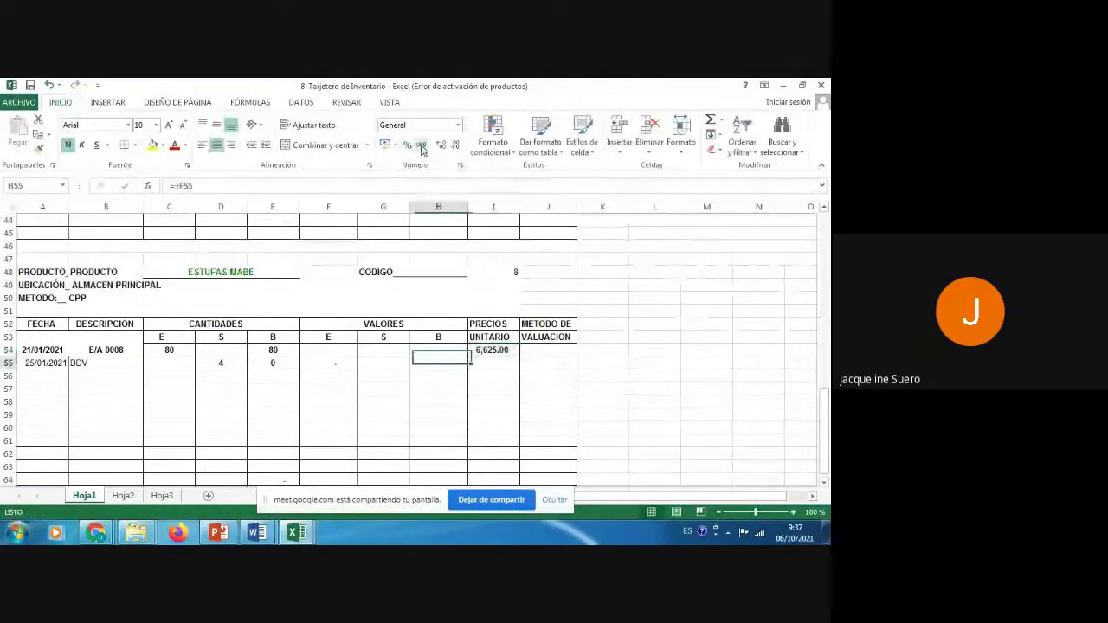
pyautogui.press('Up')
pyautogui.press('Left')
pyautogui.press('Left')
pyautogui.write('=')
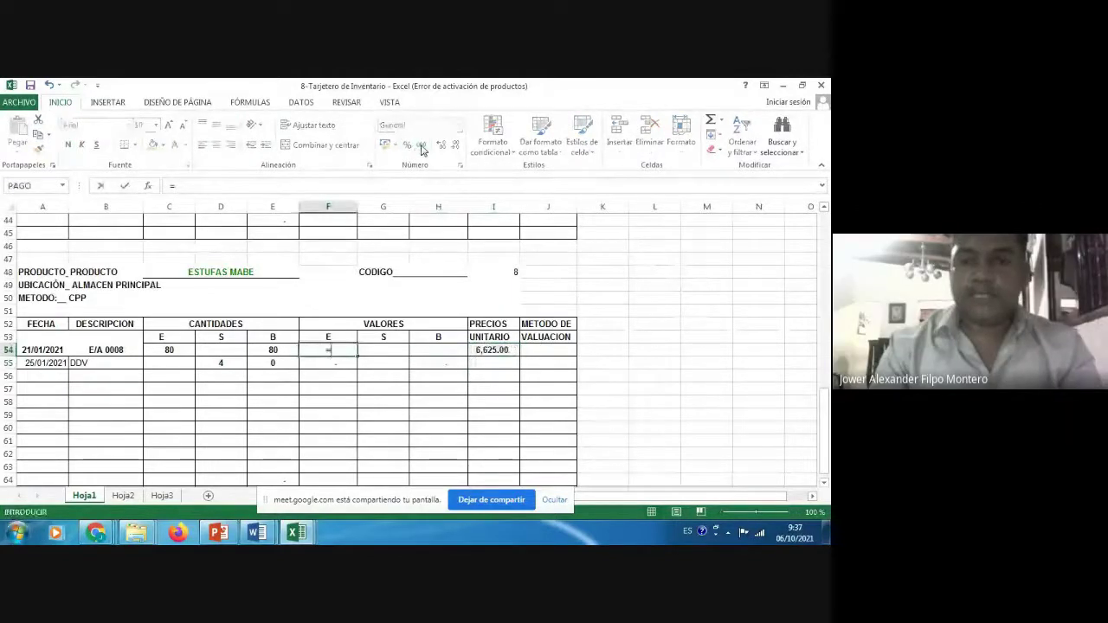
pyautogui.press('Right')
pyautogui.press('Right')
pyautogui.press('Right')
pyautogui.press('Left')
pyautogui.press('Left')
pyautogui.press('Left')
pyautogui.press('Left')
pyautogui.press('Left')
pyautogui.press('Left')
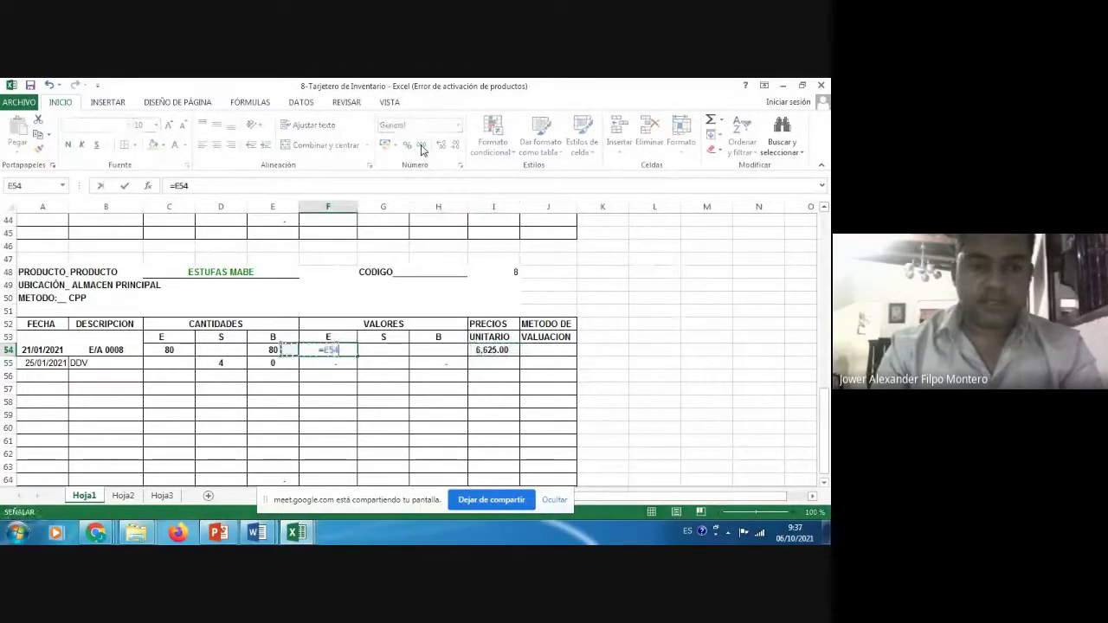
pyautogui.write('*')
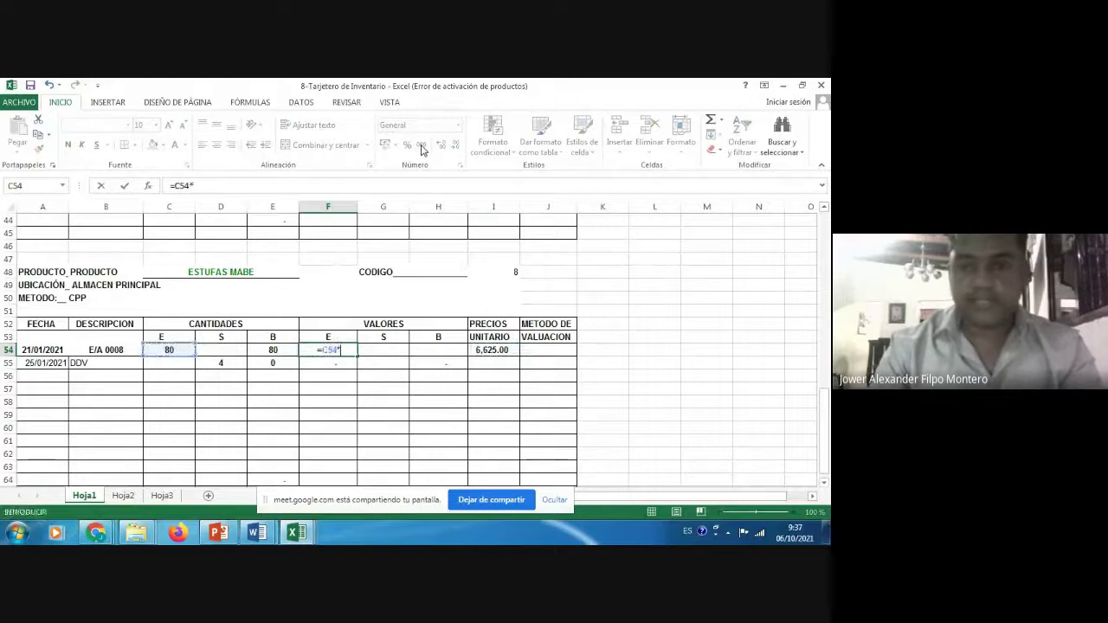
pyautogui.press('Right')
pyautogui.press('Right')
pyautogui.press('Right')
pyautogui.hotkey('ctrl', 'Return')
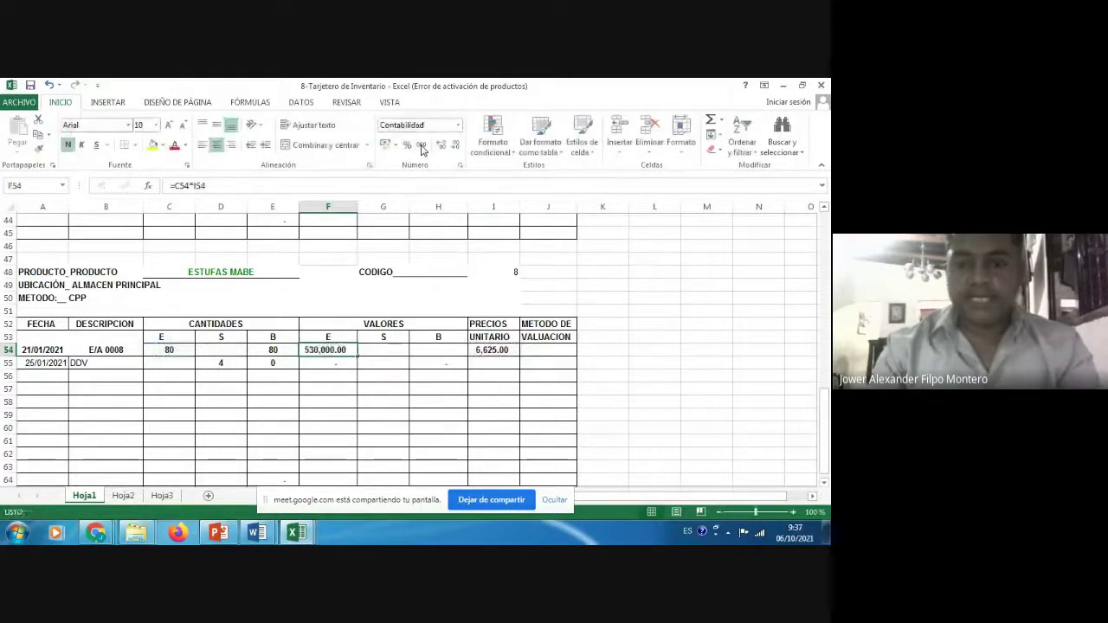
# - Set the VALORES B balance of the E/A 0008 row with the formula =+F54
pyautogui.press('Right')
pyautogui.press('Right')
pyautogui.write('=+F54')
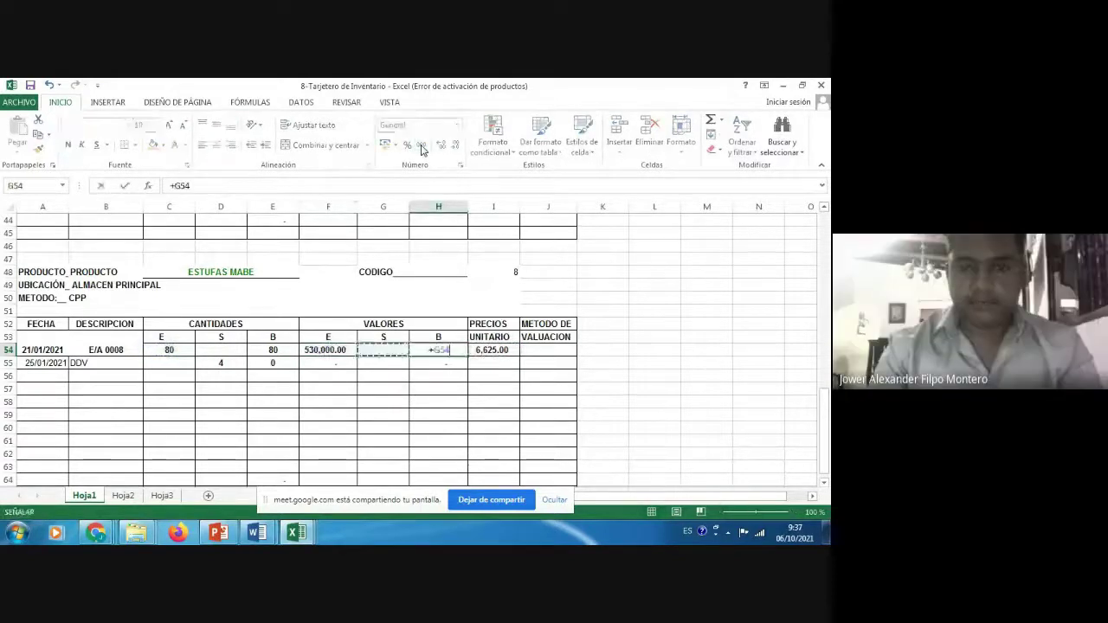
pyautogui.press('Return')
pyautogui.press('Up')
# - Calculate the METODO DE VALUACION of the E/A 0008 row with the formula =H54/E54
pyautogui.press('Right')
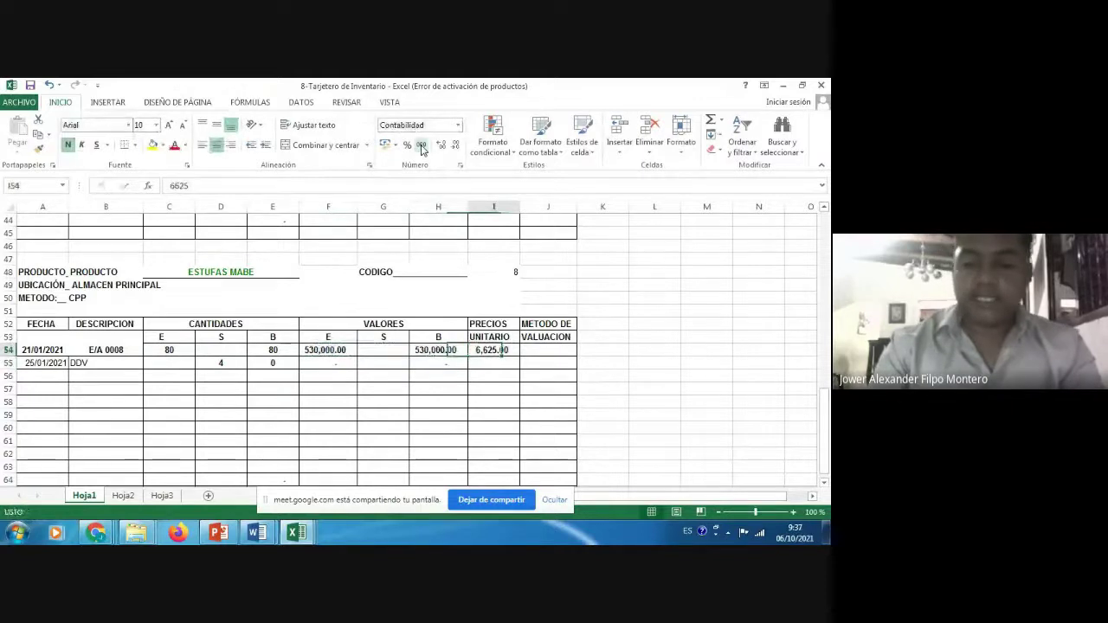
pyautogui.press('Right')
pyautogui.write('=')
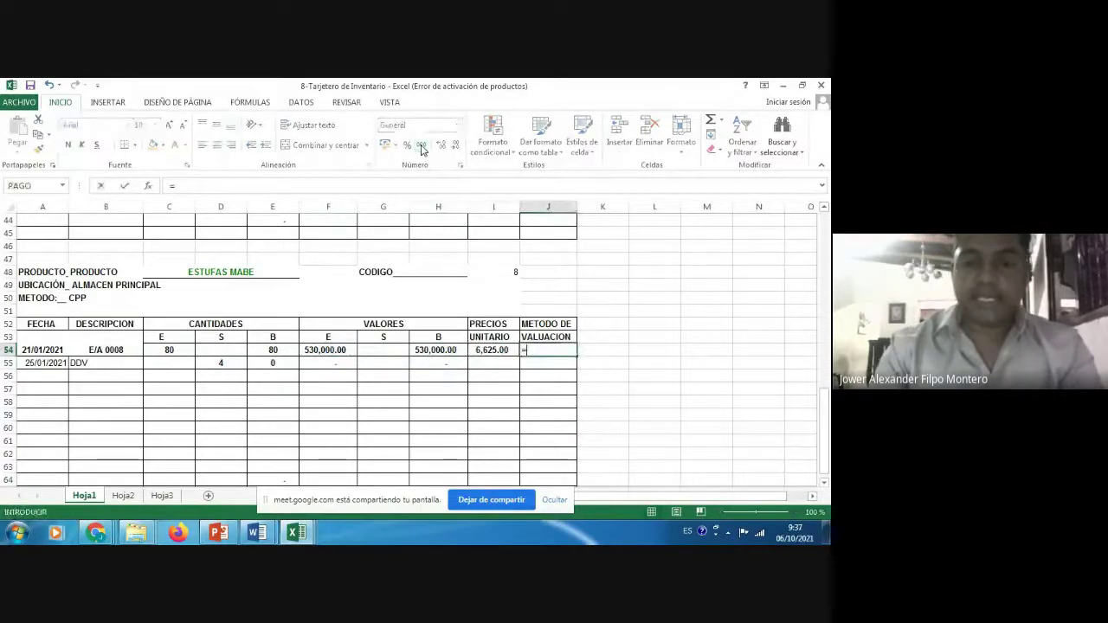
pyautogui.press('Left')
pyautogui.press('Left')
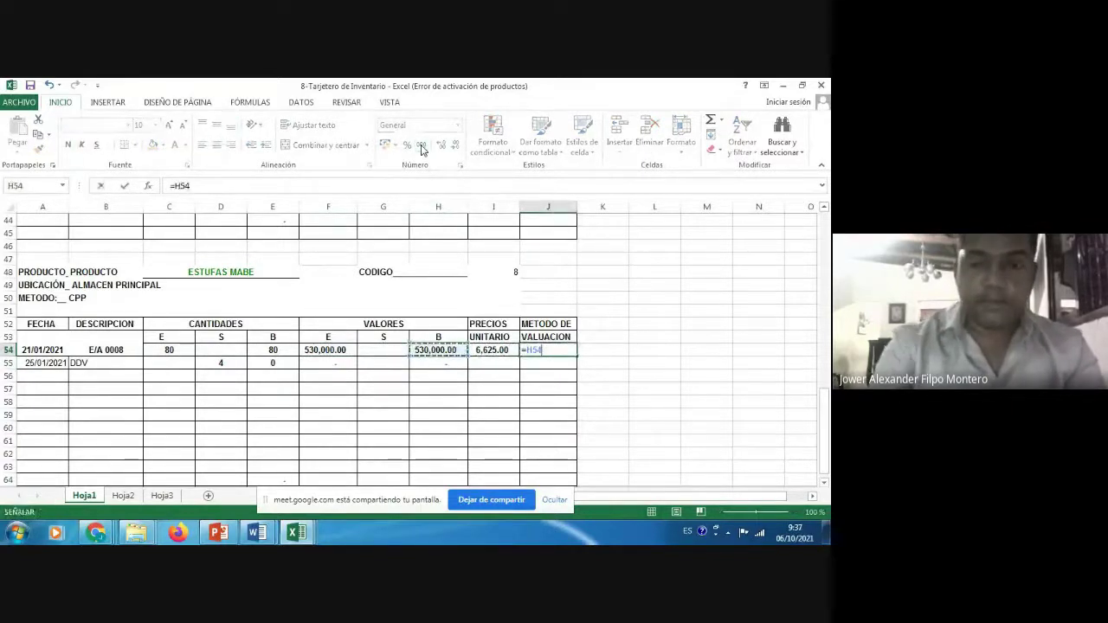
pyautogui.write('/')
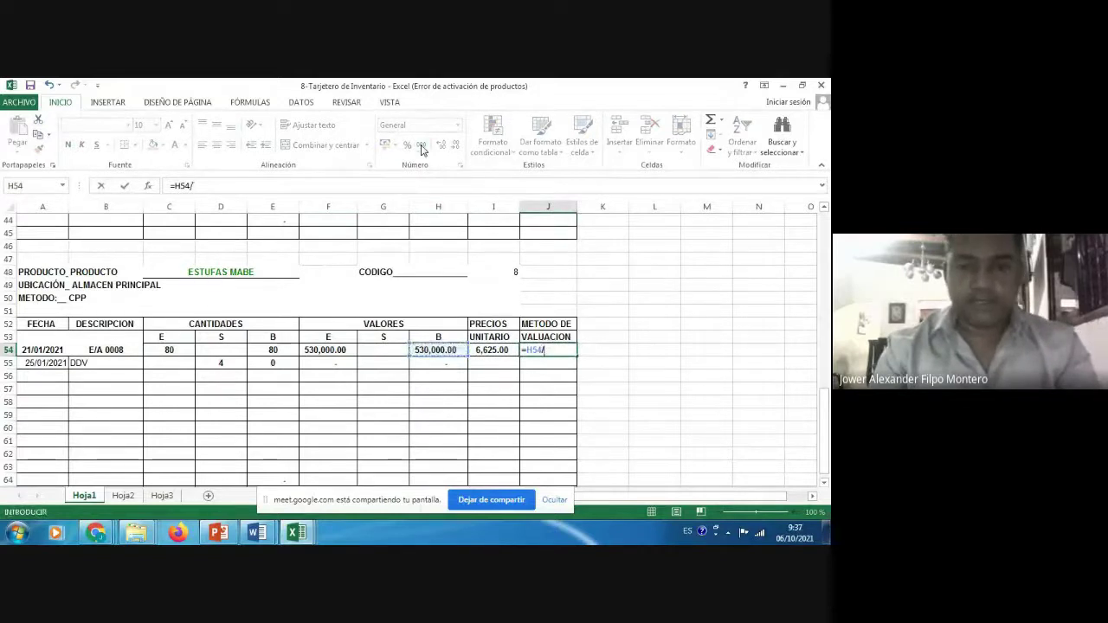
pyautogui.press('Left')
pyautogui.press('Left')
pyautogui.press('Left')
pyautogui.press('Right')
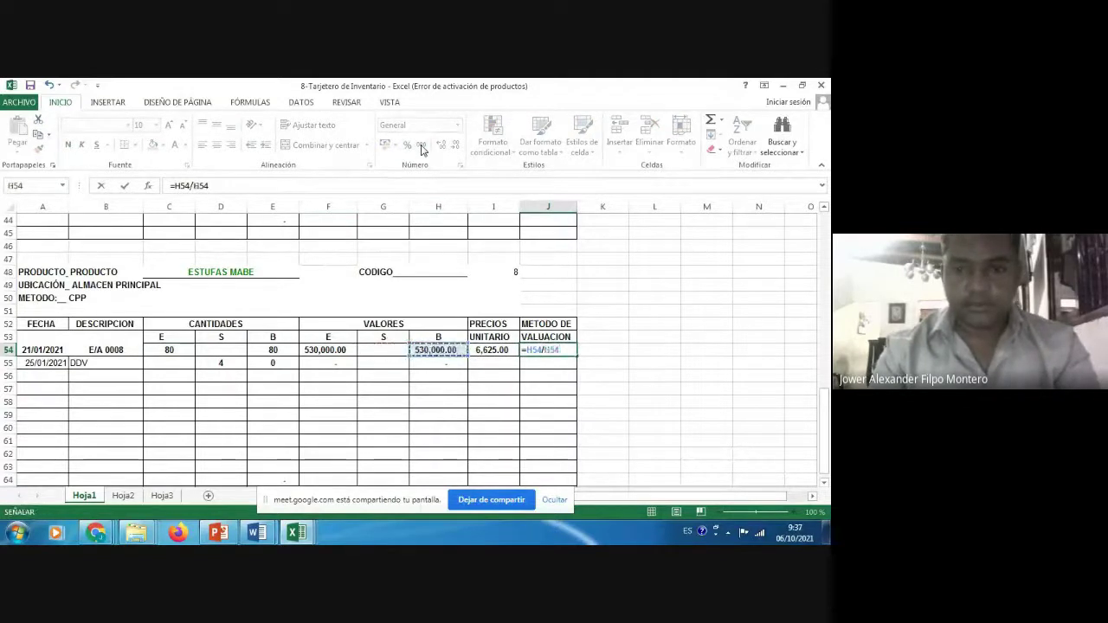
pyautogui.press('Left')
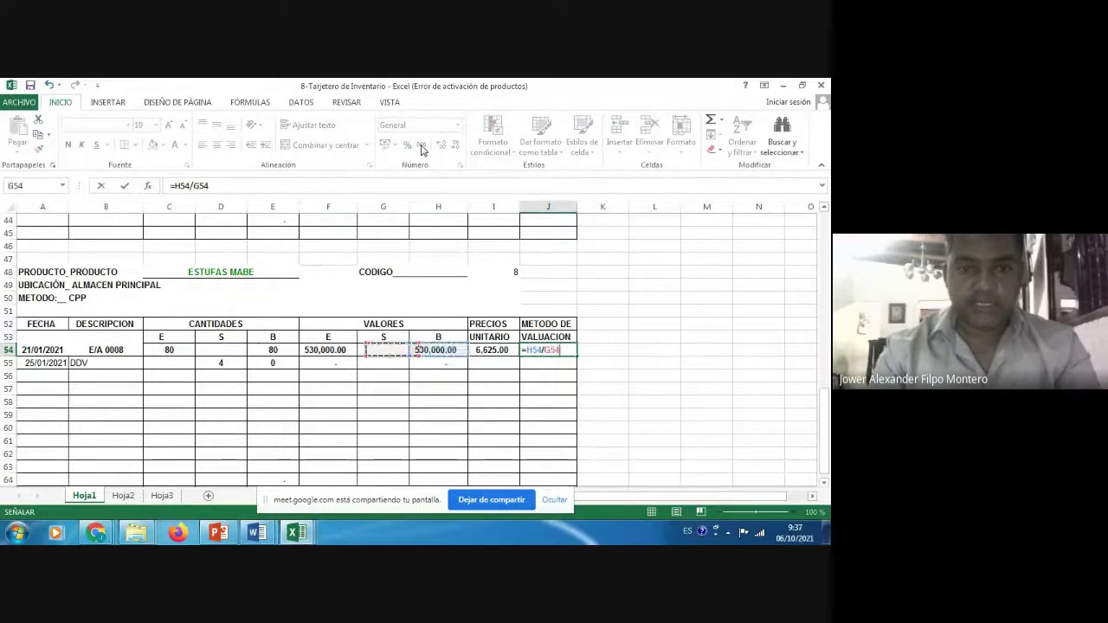
pyautogui.press('Left')
pyautogui.press('Left')
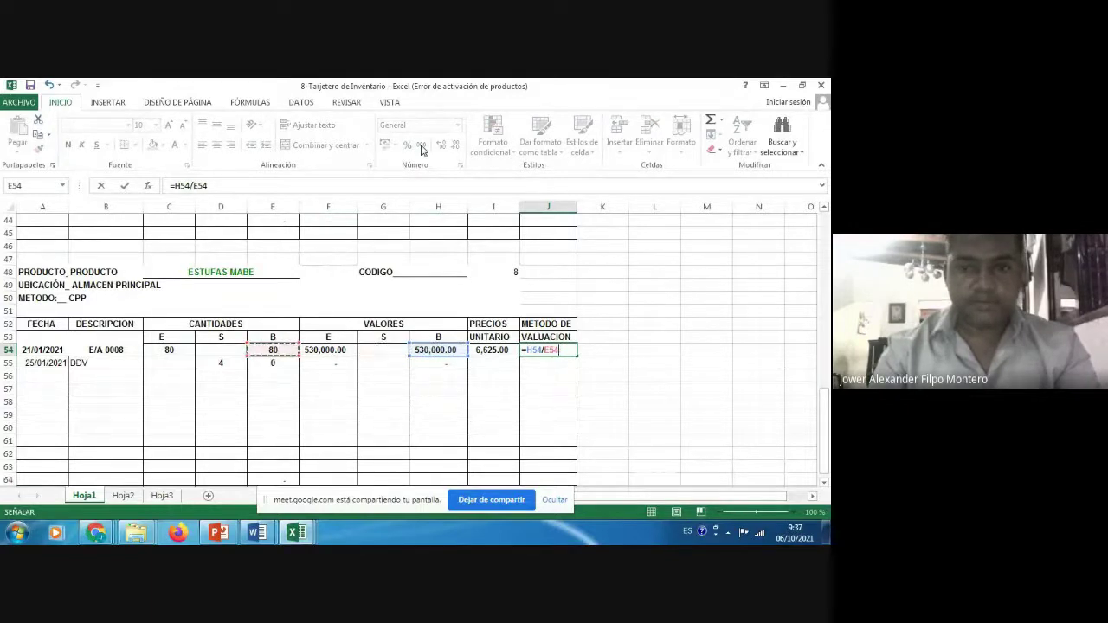
pyautogui.hotkey('shift', 'Tab')
pyautogui.press('Tab')
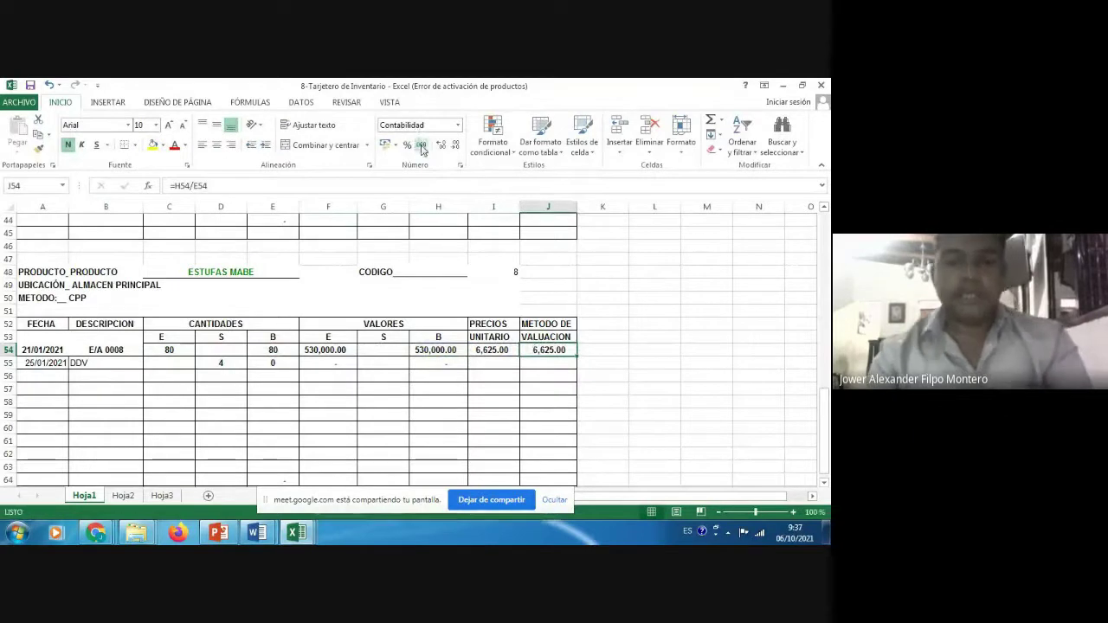
# - Set the CANTIDADES B balance of the DDV row to the previous balance minus the outgoing quantity with =E54-D55
pyautogui.hotkey('shift', 'Tab')
pyautogui.hotkey('shift', 'Tab')
pyautogui.hotkey('shift', 'Tab')
pyautogui.hotkey('shift', 'Tab')
pyautogui.hotkey('shift', 'Tab')
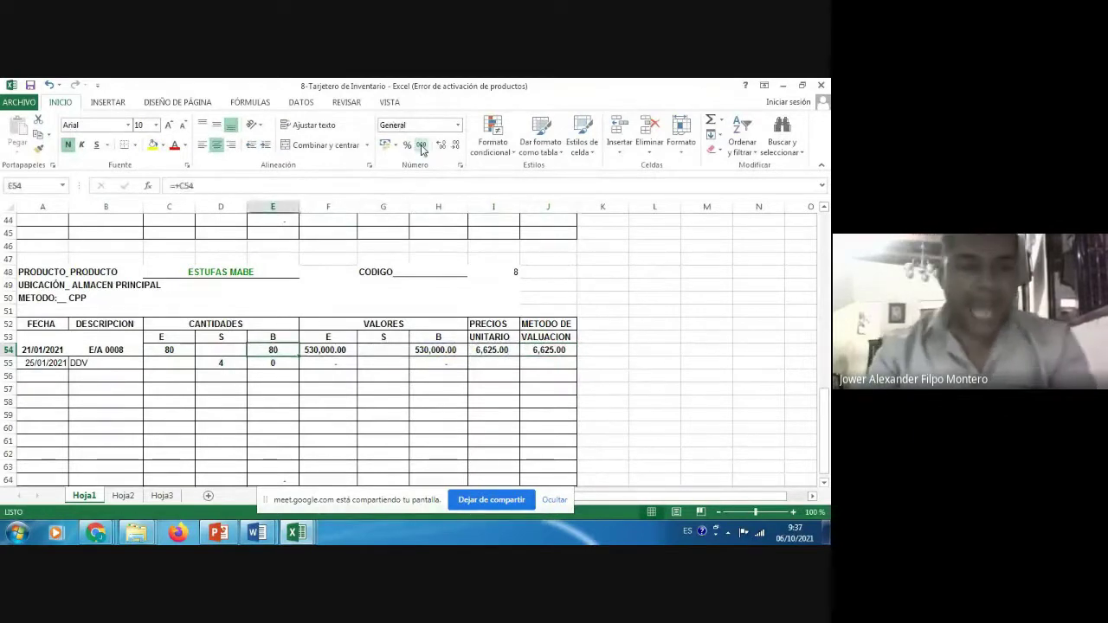
pyautogui.hotkey('shift', 'Tab')
pyautogui.hotkey('shift', 'Tab')
pyautogui.hotkey('shift', 'Tab')
pyautogui.press('Down')
pyautogui.hotkey('shift', 'Tab')
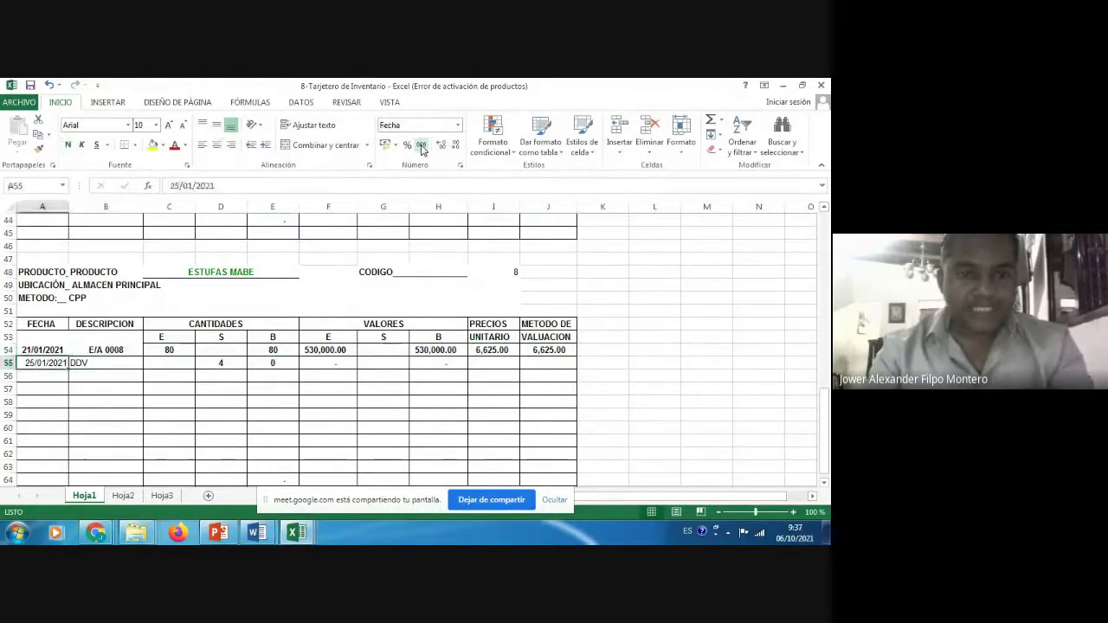
pyautogui.press('Tab')
pyautogui.press('Tab')
pyautogui.press('Tab')
pyautogui.press('Tab')
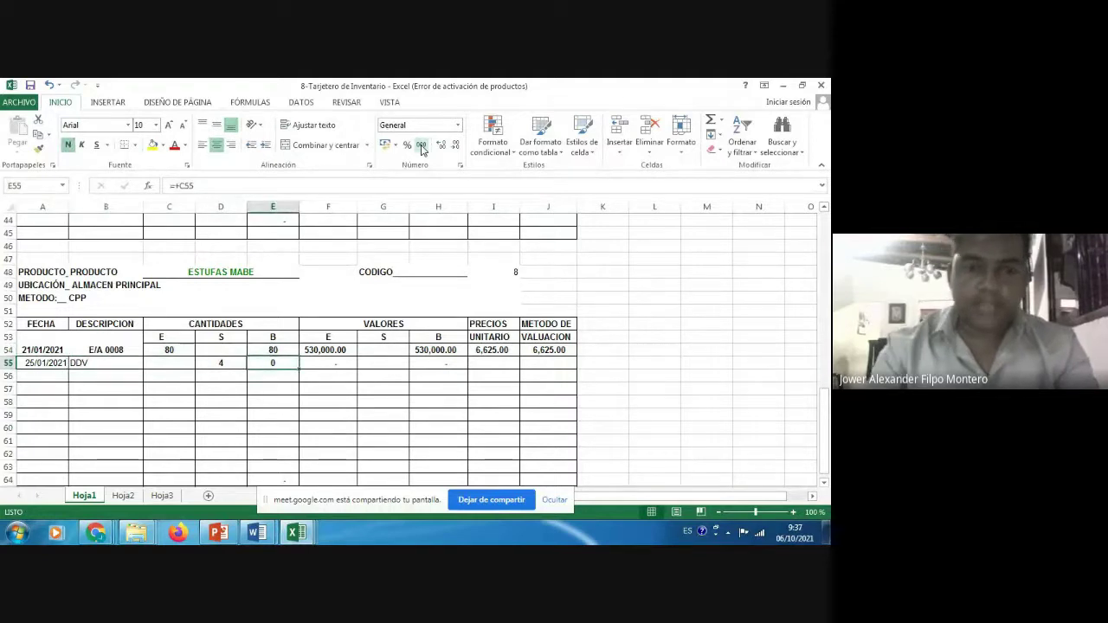
pyautogui.write('=')
pyautogui.press('Up')
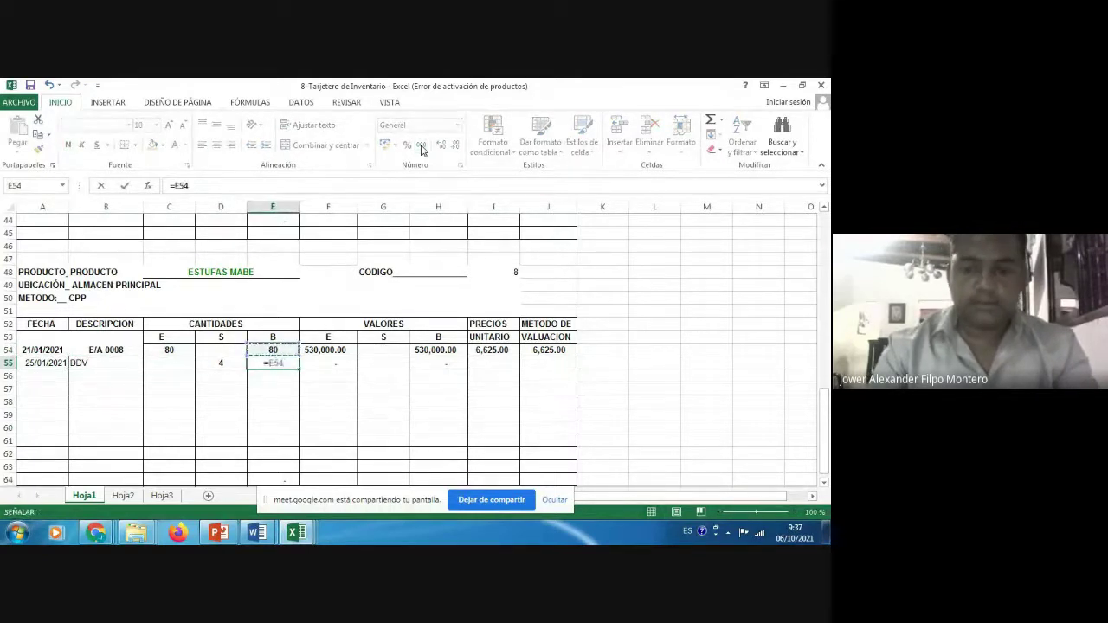
pyautogui.write('-')
pyautogui.press('Left')
pyautogui.hotkey('ctrl', 'Return')
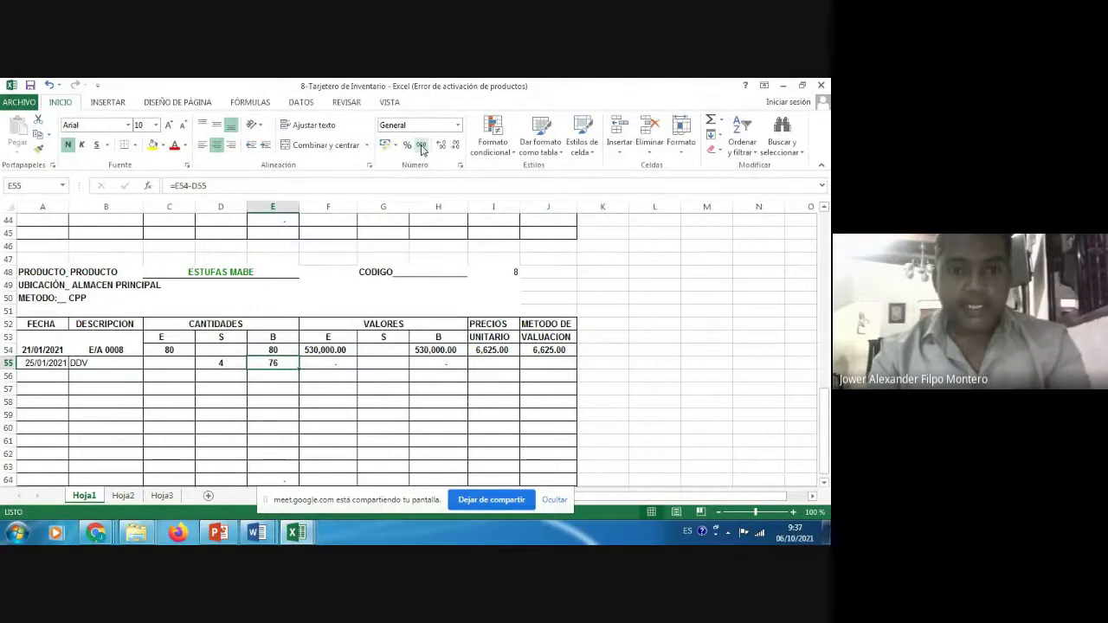
# - Under VALORES S in the DDV row, multiply the unit price by the outgoing quantity with =I55*D55
pyautogui.press('Right')
pyautogui.press('Right')
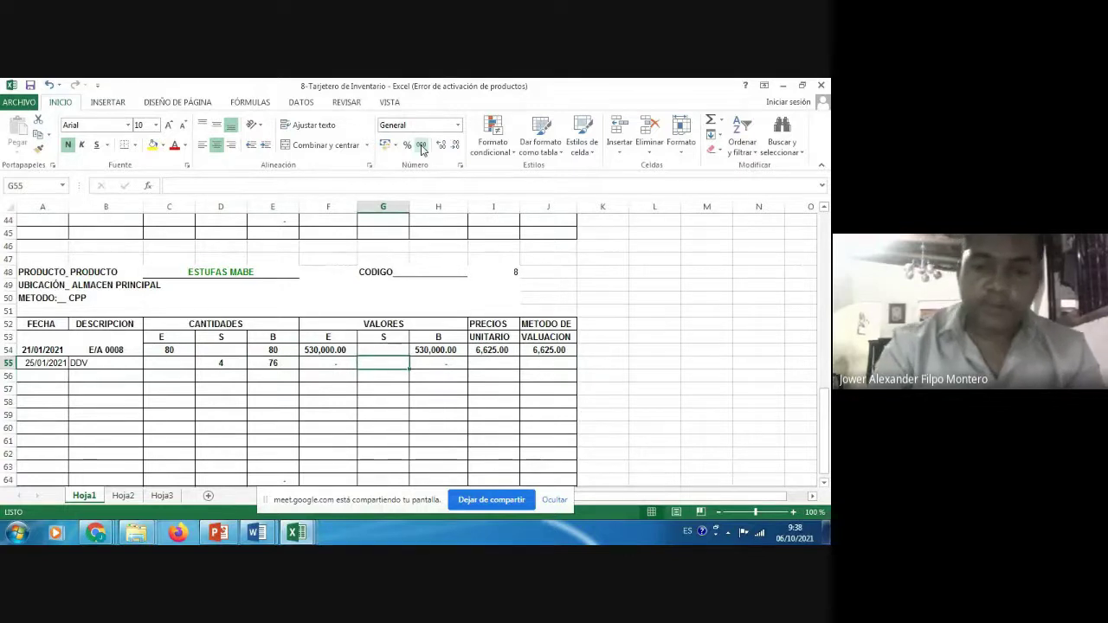
pyautogui.write('=')
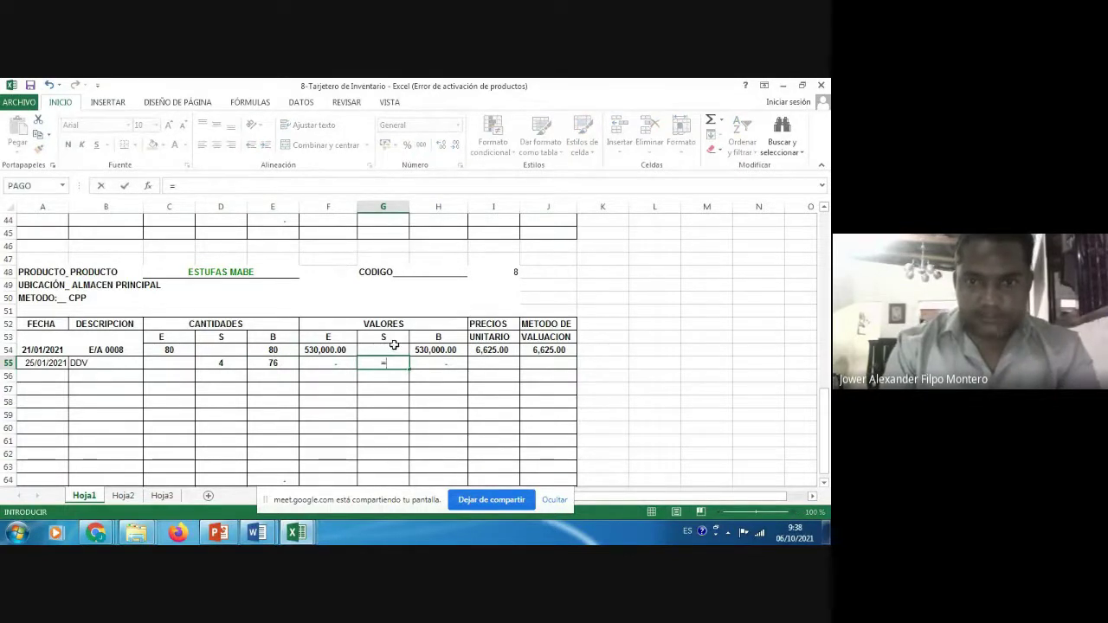
pyautogui.click(484, 363)
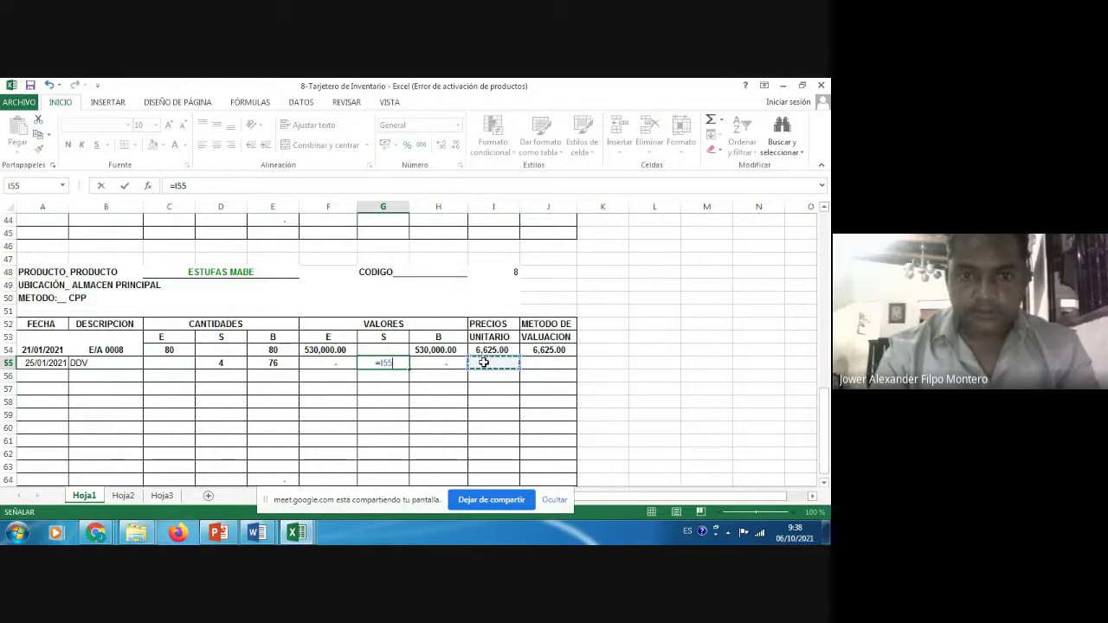
pyautogui.write('*')
pyautogui.press('Left')
pyautogui.press('Left')
pyautogui.press('Left')
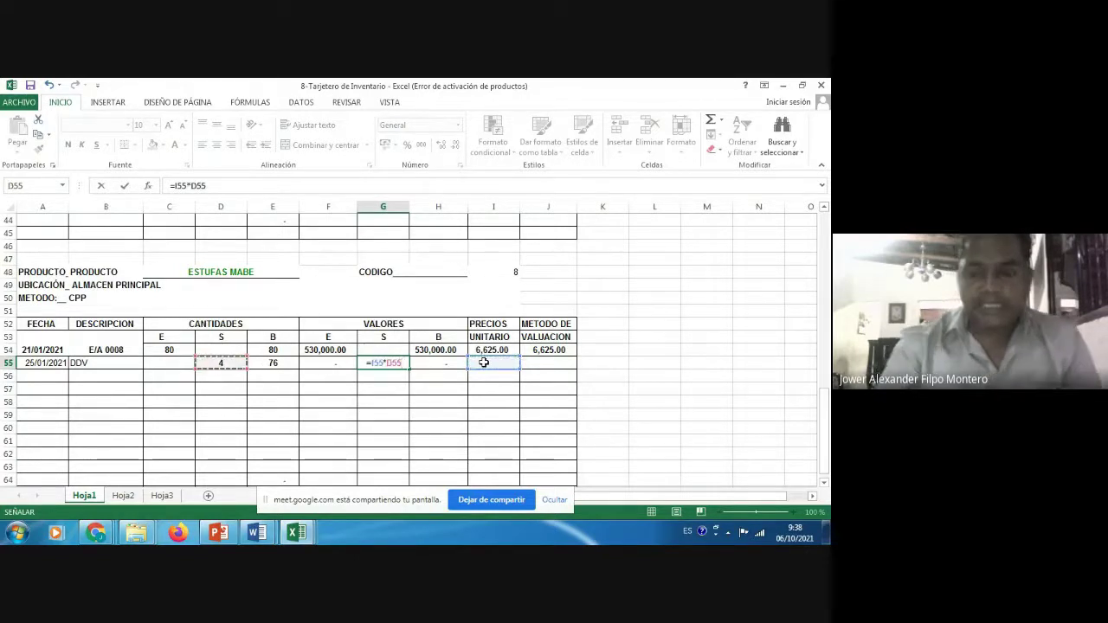
pyautogui.press('Return')
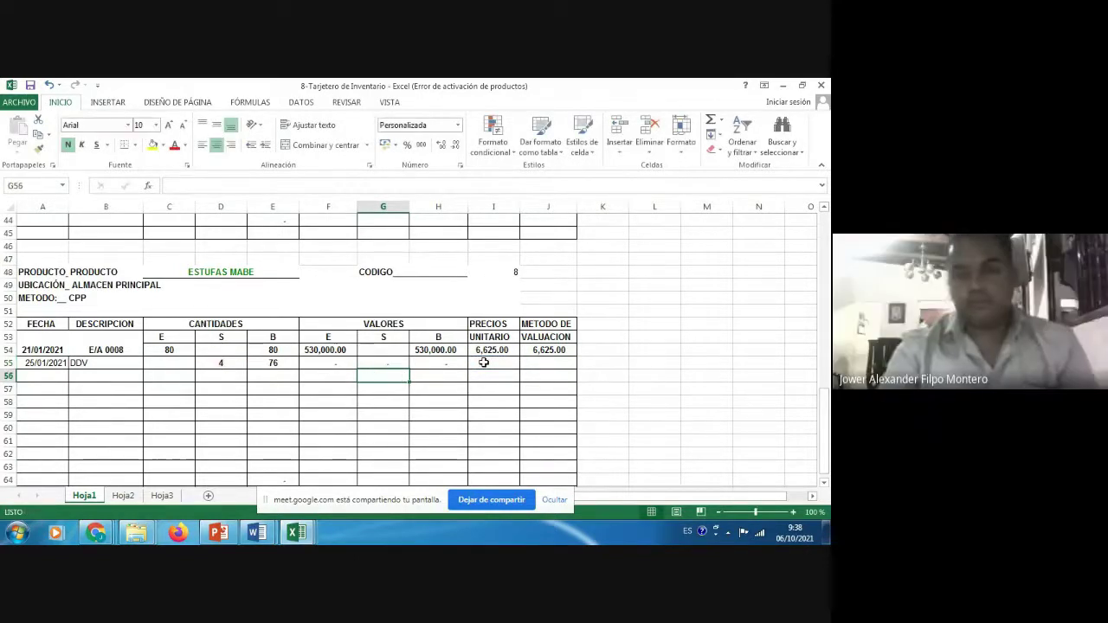
# - Copy the 6,625.00 unit price from the E/A 0008 row to the DDV row
pyautogui.press('Up')
pyautogui.press('Up')
pyautogui.press('Right')
pyautogui.press('Right')
pyautogui.hotkey('ctrl', 'c')
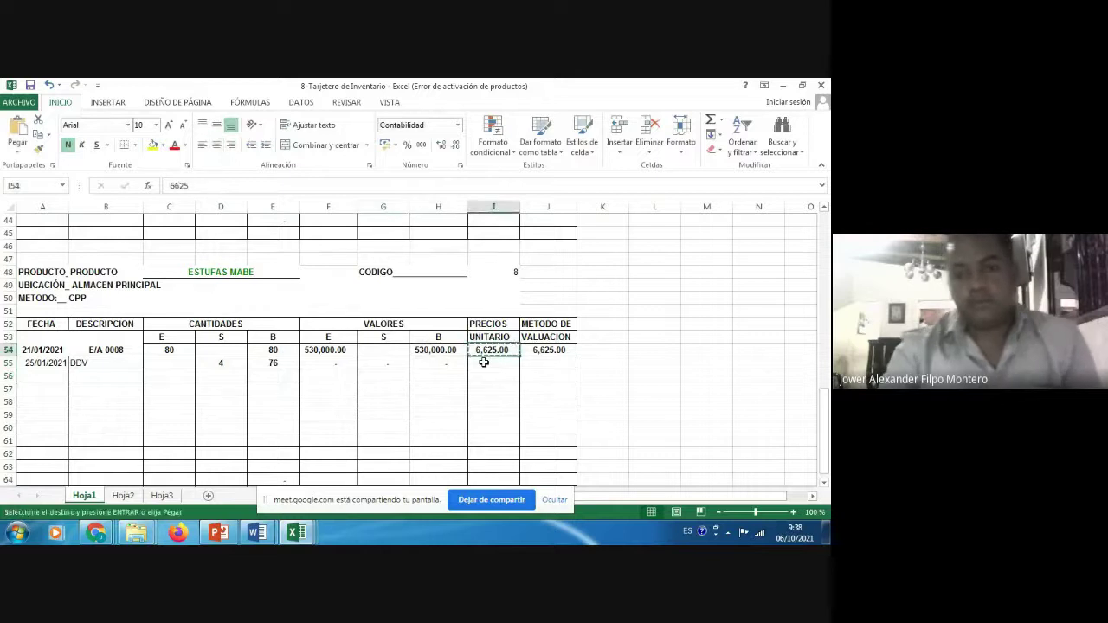
pyautogui.click(484, 362)
pyautogui.press('Return')
# - Re-enter the VALORES S formula in the DDV row so its amount fits the column width
pyautogui.press('Left')
pyautogui.press('Left')
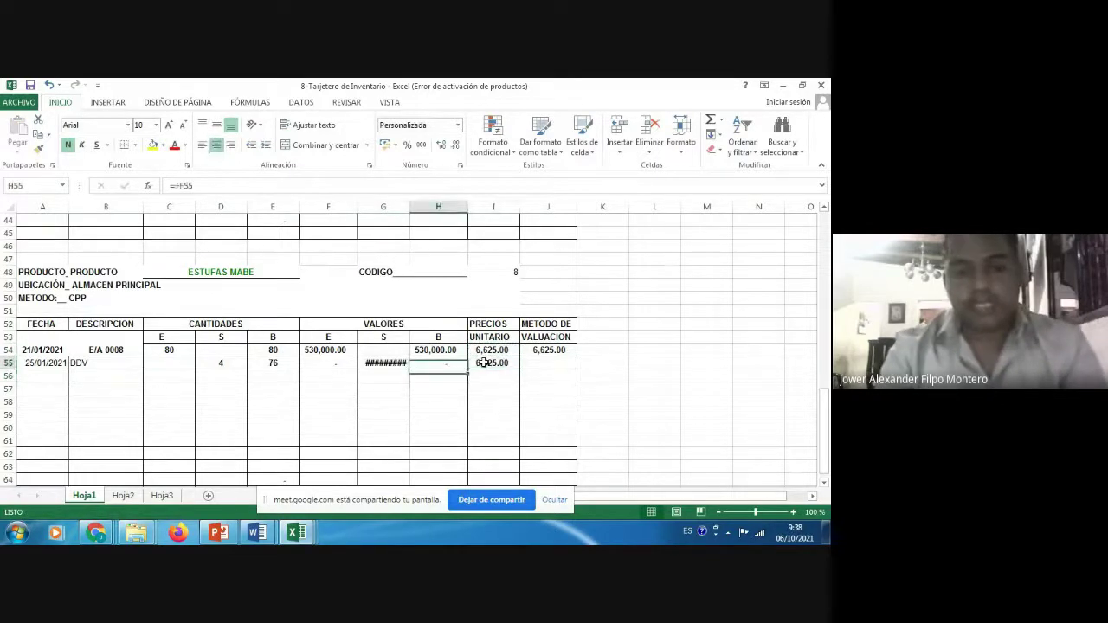
pyautogui.press('F2')
pyautogui.press('Return')
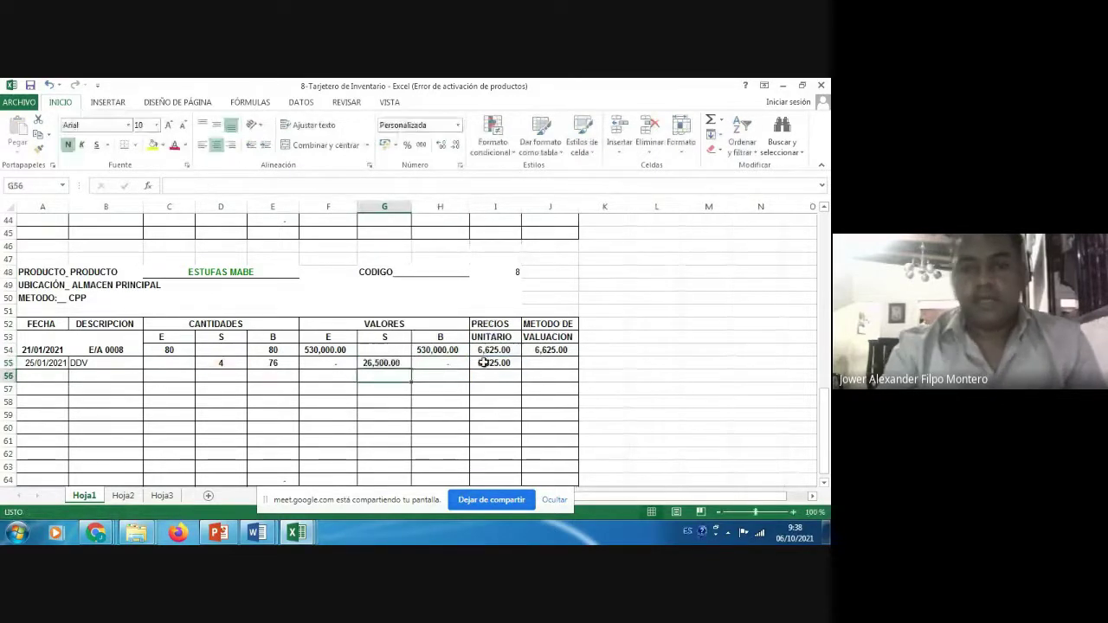
pyautogui.press('Return')
pyautogui.press('Up')
pyautogui.press('Up')
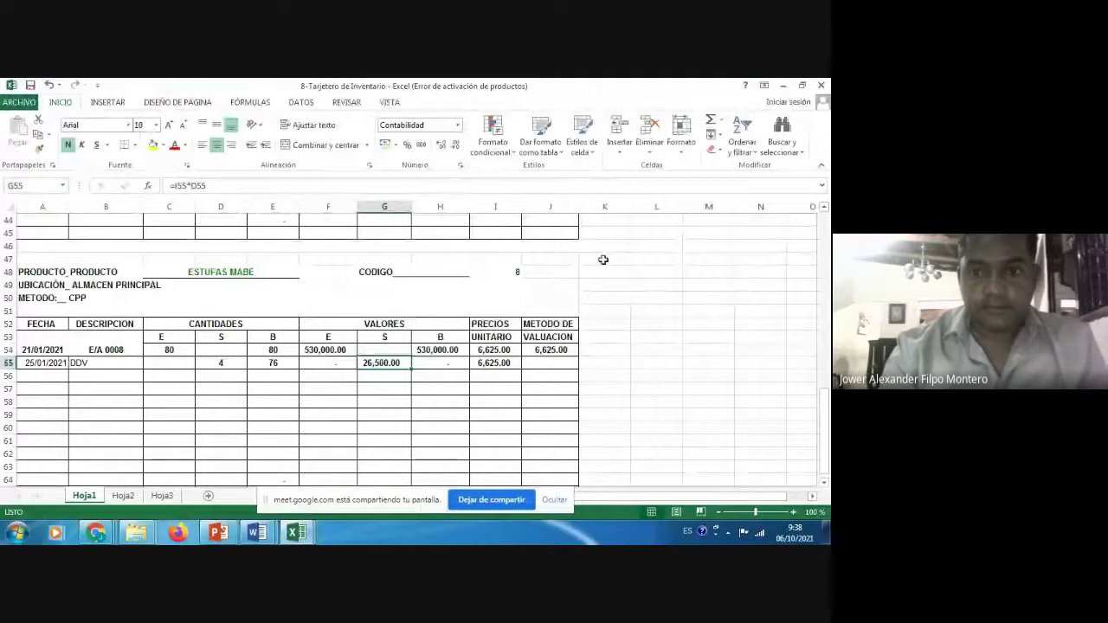
pyautogui.press('Right')
pyautogui.press('Right')
pyautogui.press('Right')
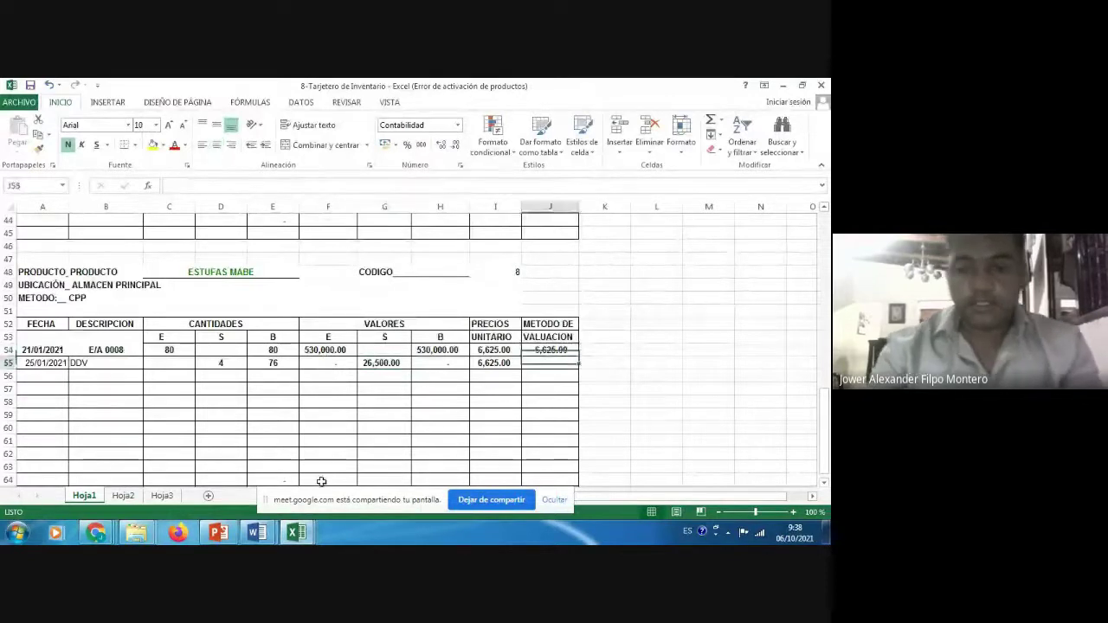
pyautogui.write('=')
pyautogui.press('Left')
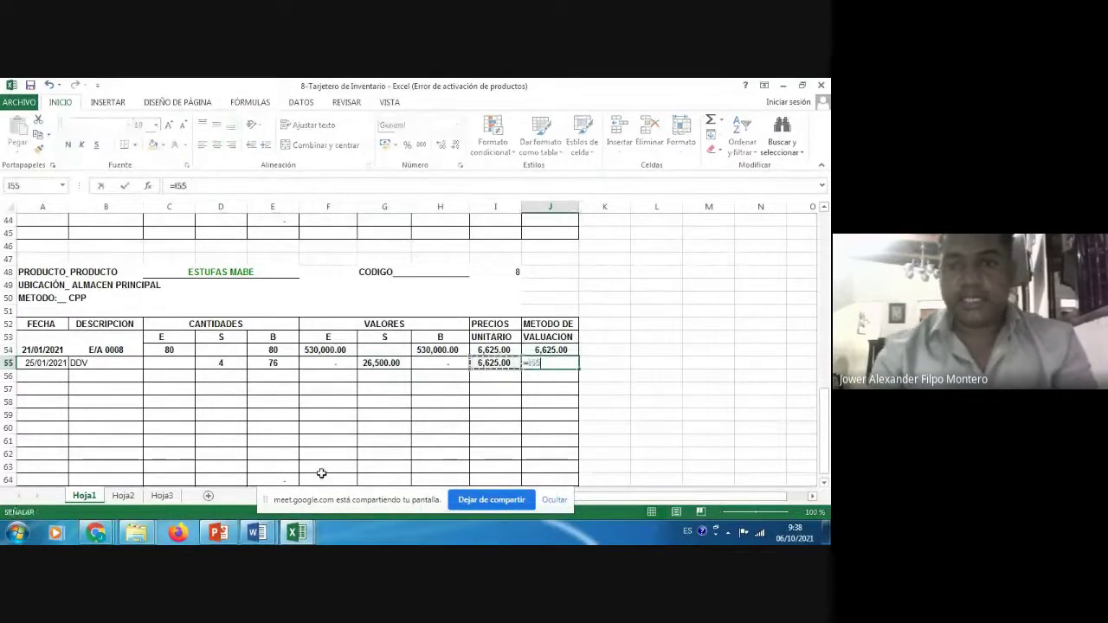
pyautogui.press('Escape')
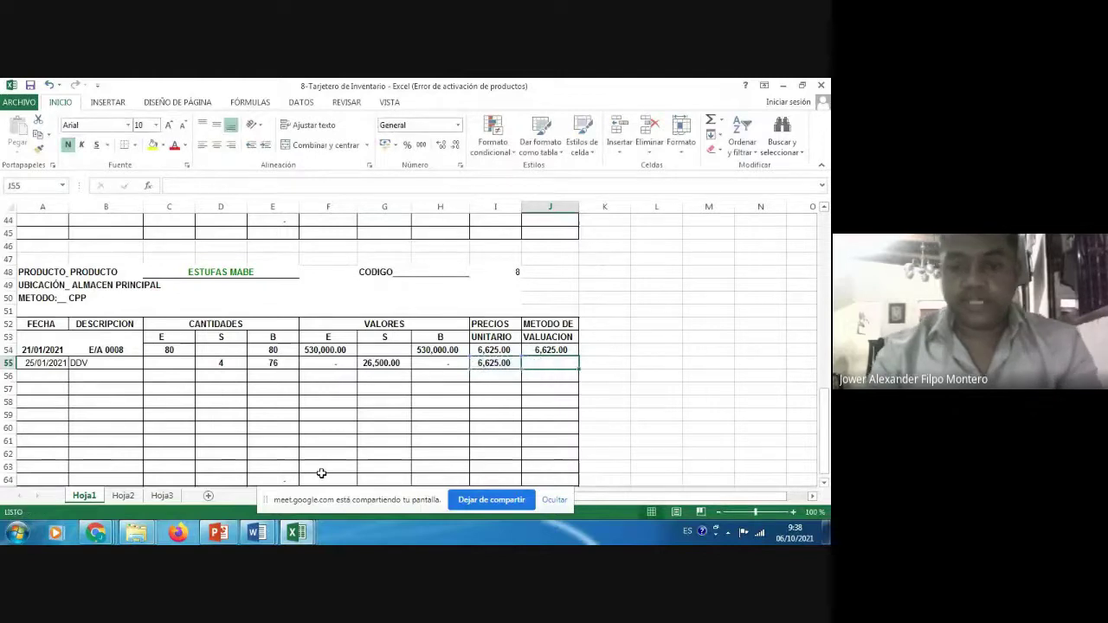
# - Set the VALORES B balance of the DDV row to the previous balance minus the outgoing value with =H54-G55
pyautogui.press('Left')
pyautogui.press('Left')
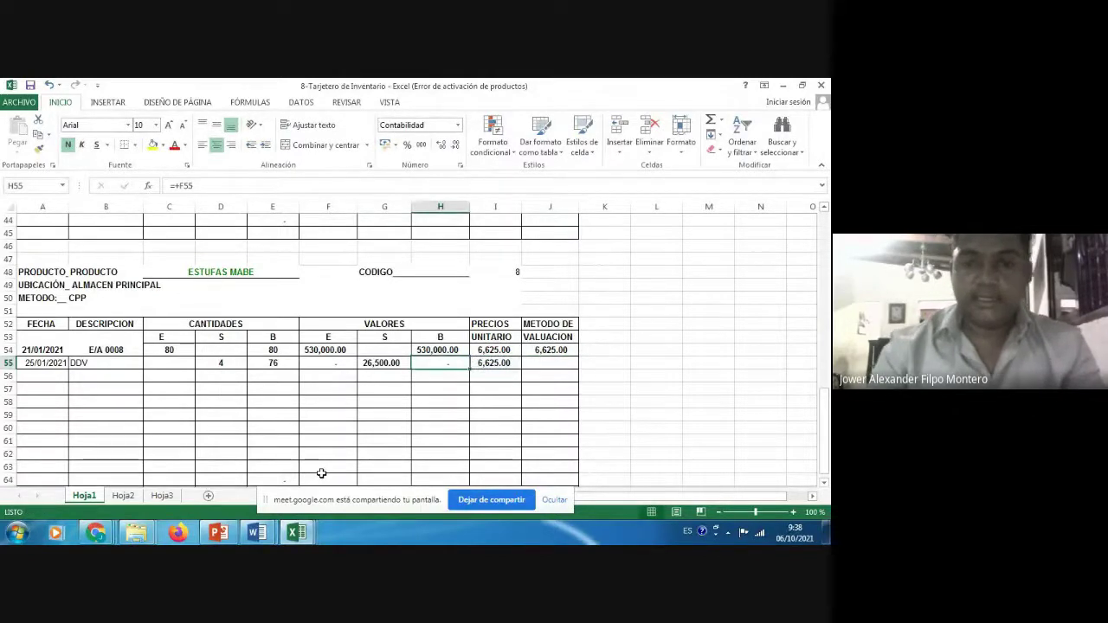
pyautogui.write('=')
pyautogui.press('Up')
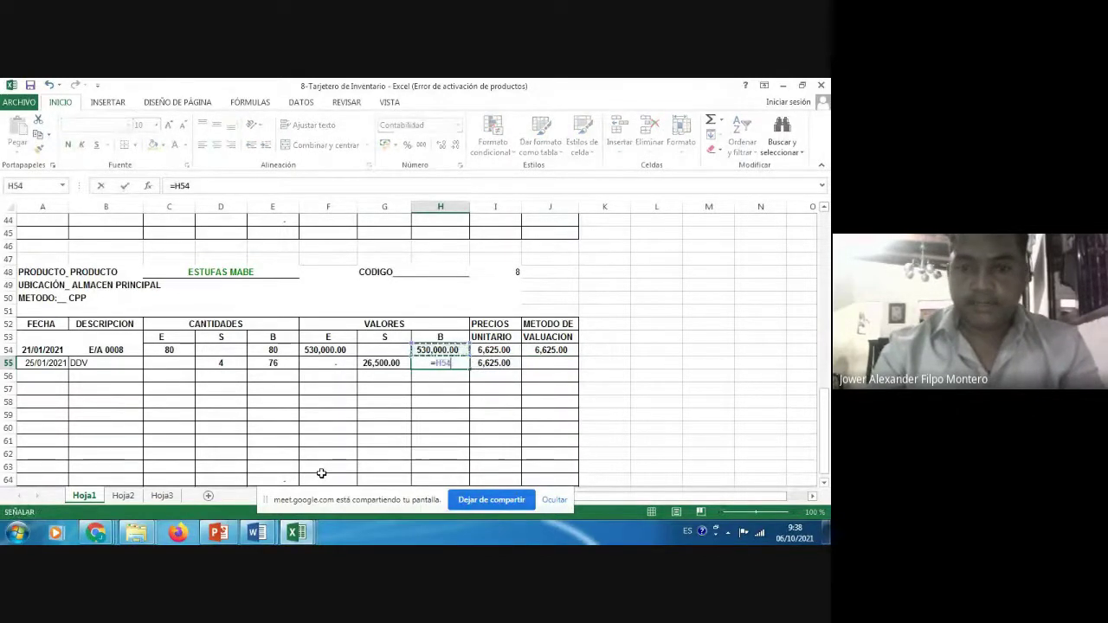
pyautogui.write('-')
pyautogui.press('Left')
pyautogui.press('Return')
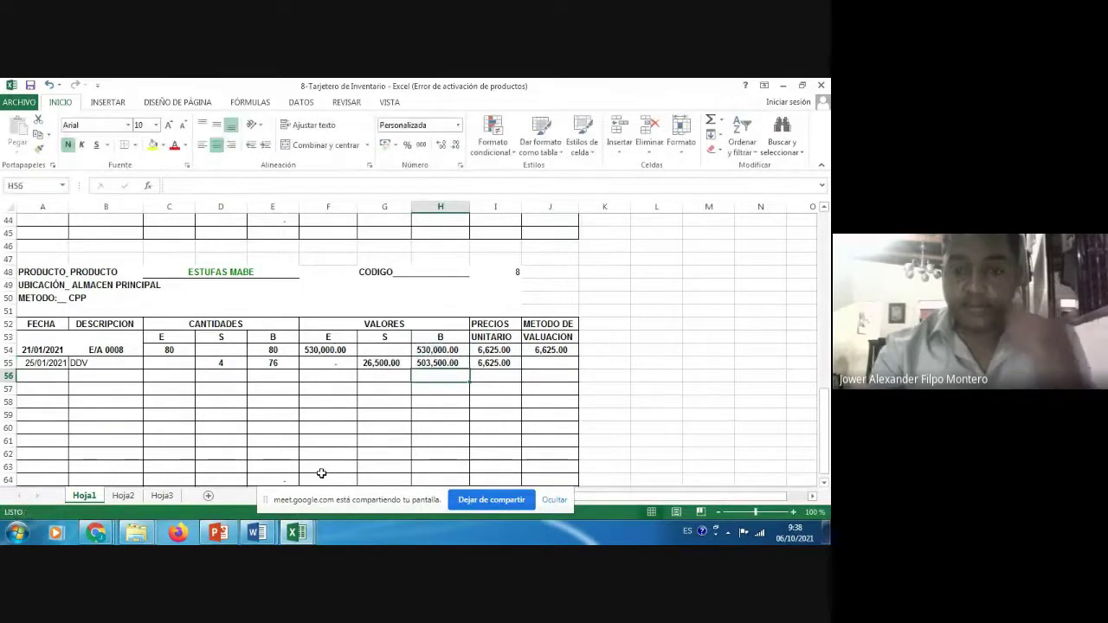
# - Copy the METODO DE VALUACION formula from the E/A 0008 row to the DDV row
pyautogui.press('Up')
pyautogui.press('Right')
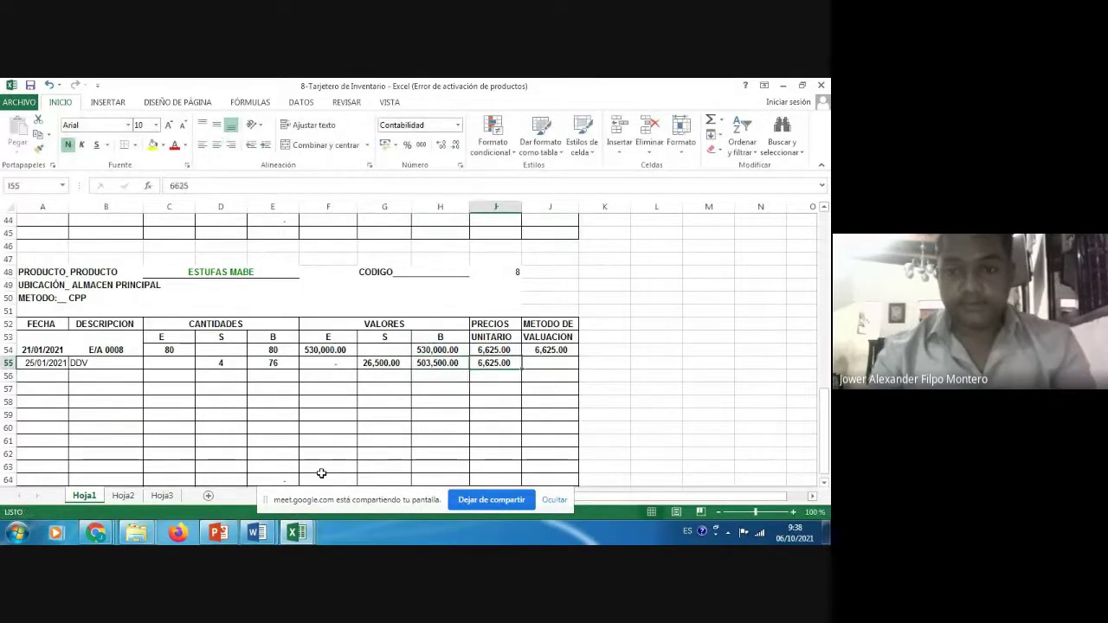
pyautogui.press('Right')
pyautogui.press('Up')
pyautogui.hotkey('ctrl', 'c')
pyautogui.press('Down')
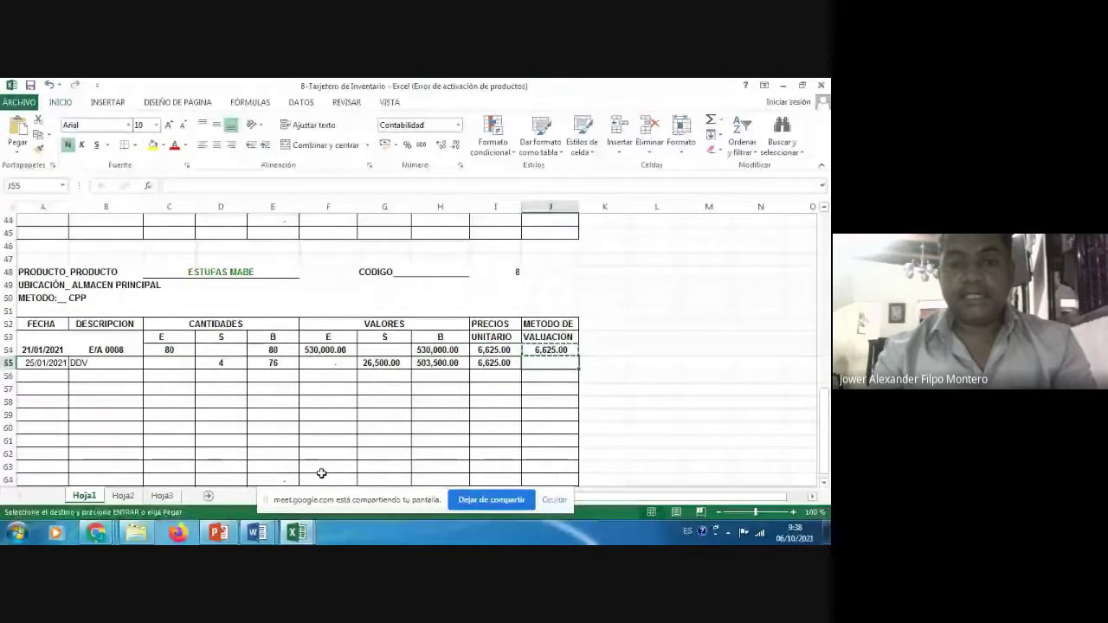
pyautogui.press('Return')
# - Review the value balances, unit prices and valuation formulas in the E/A 0008 and DDV rows
pyautogui.press('Left')
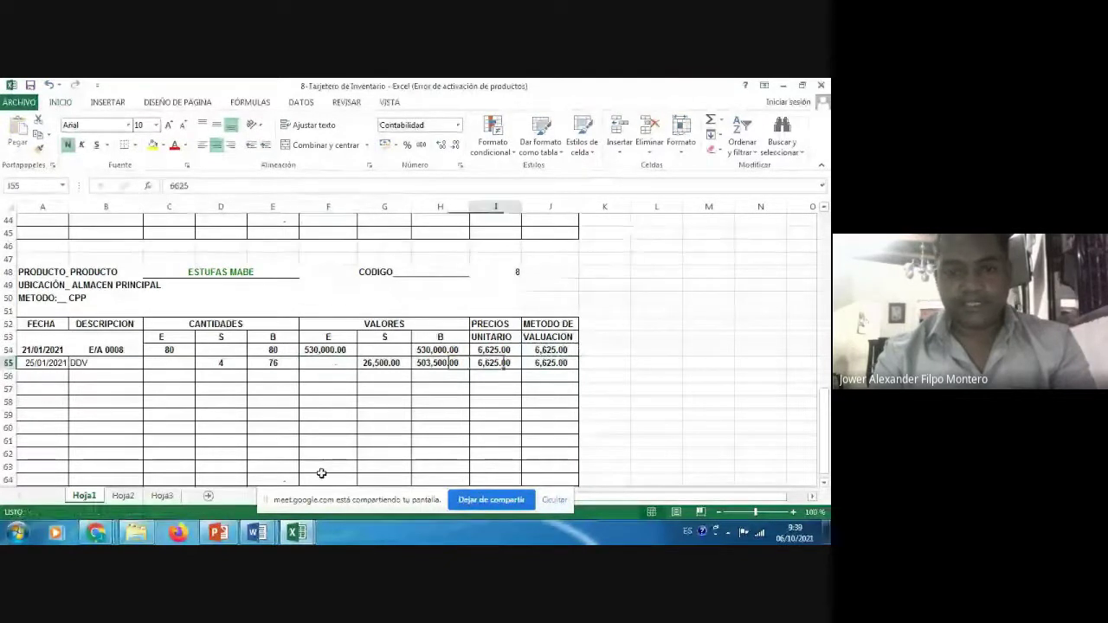
pyautogui.press('Left')
pyautogui.press('Up')
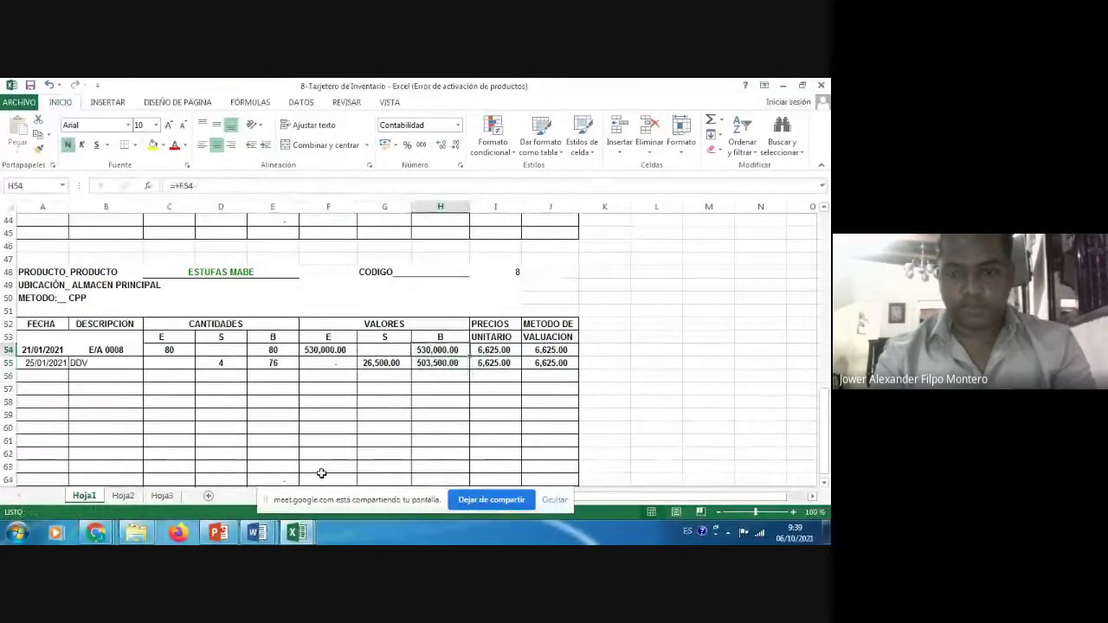
pyautogui.press('Right')
pyautogui.press('Right')
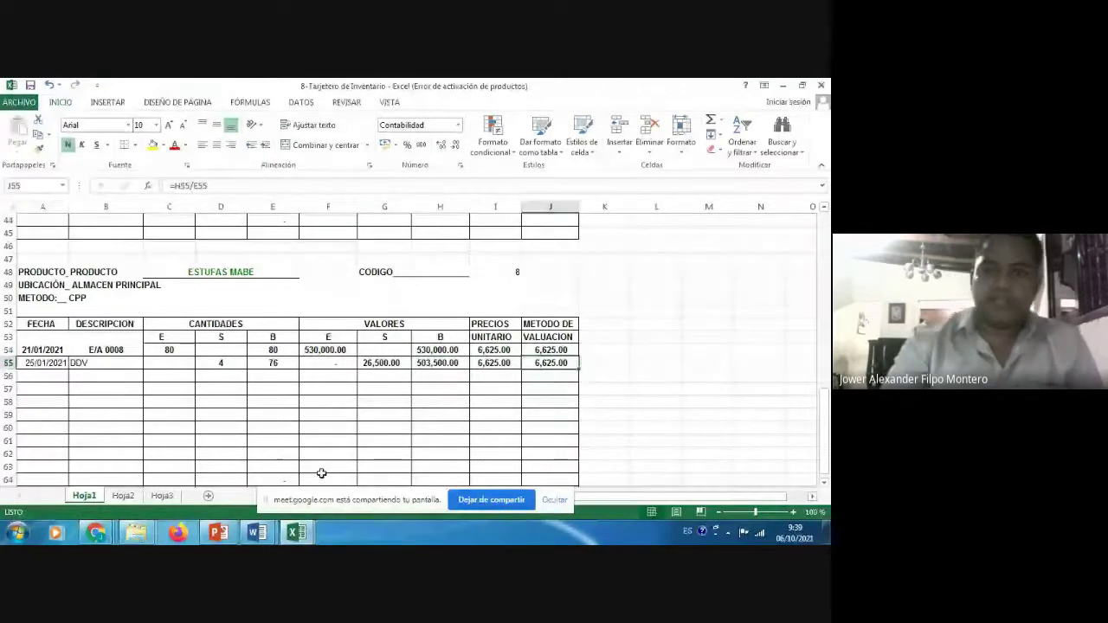
pyautogui.press('Down')
pyautogui.press('Down')
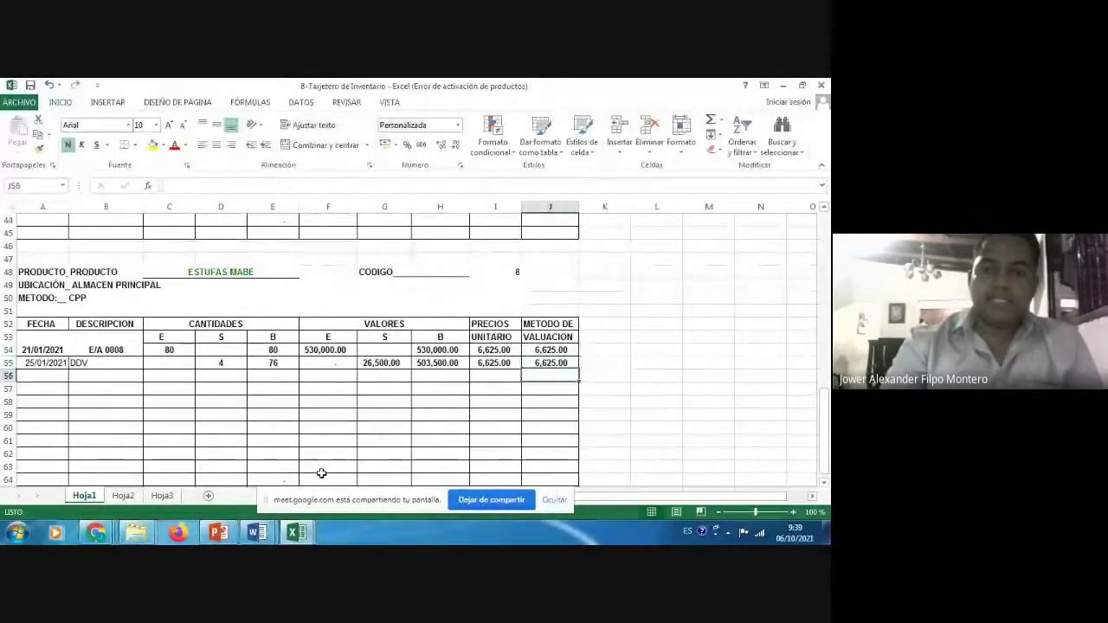
pyautogui.press('Up')
pyautogui.press('Up')
pyautogui.press('Down')
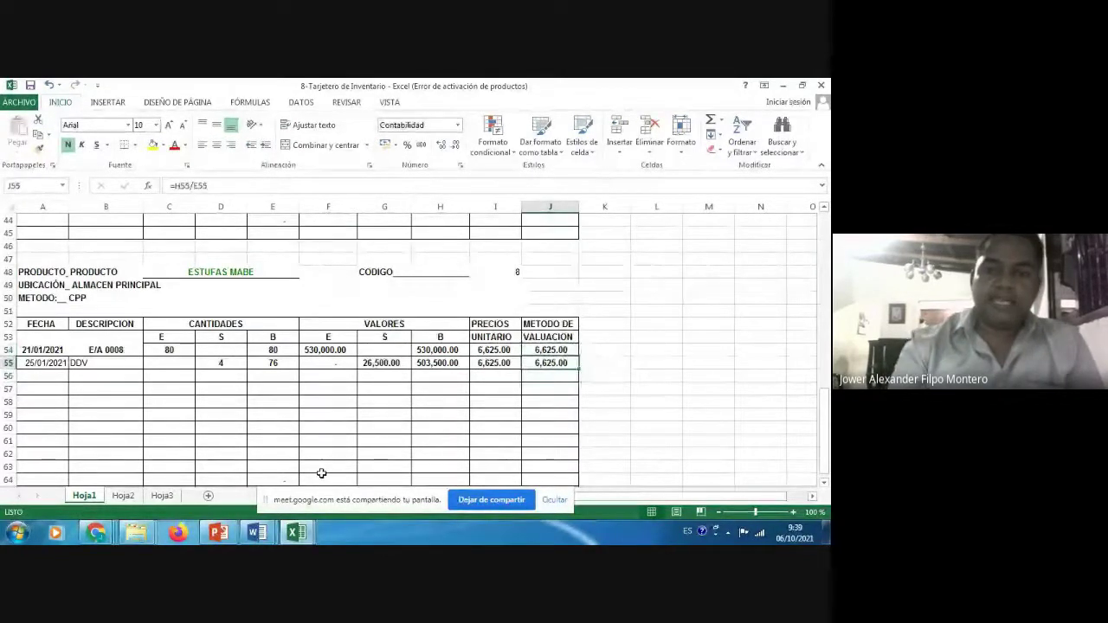
# - Review the quantity and value balances of the DDV row and the location and valuation method on the ESTUFAS MABE card
pyautogui.click(427, 367)
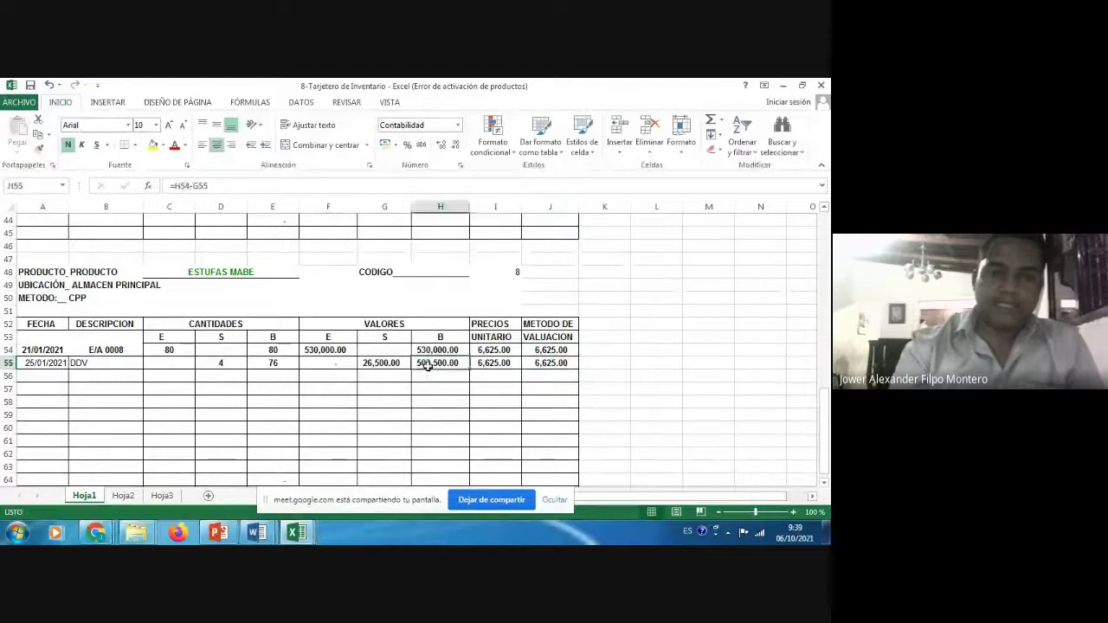
pyautogui.click(269, 363)
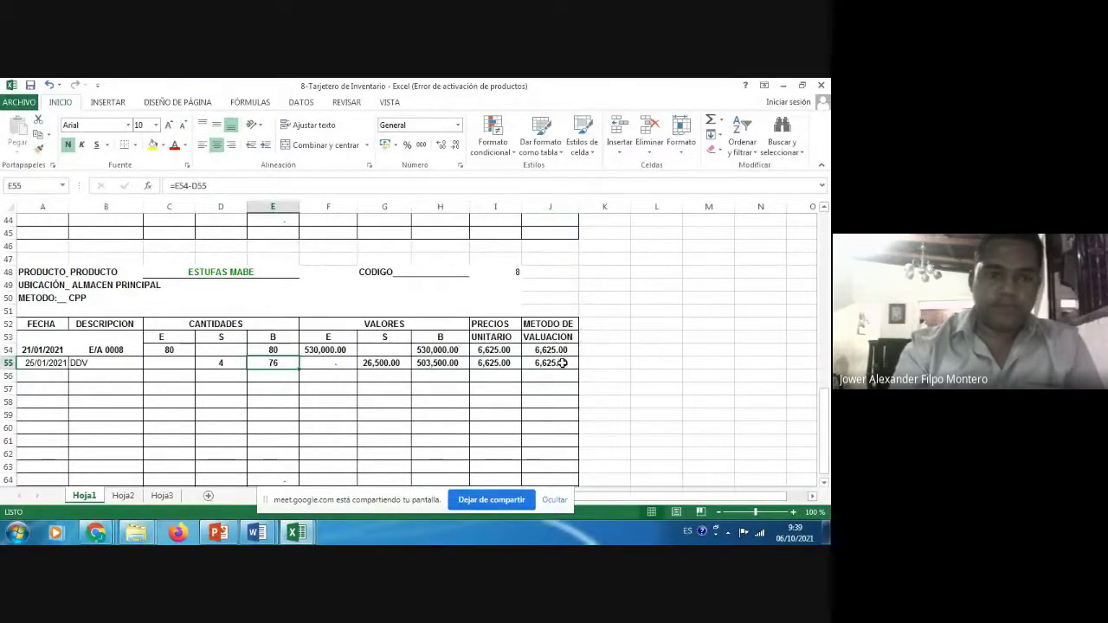
pyautogui.click(73, 288)
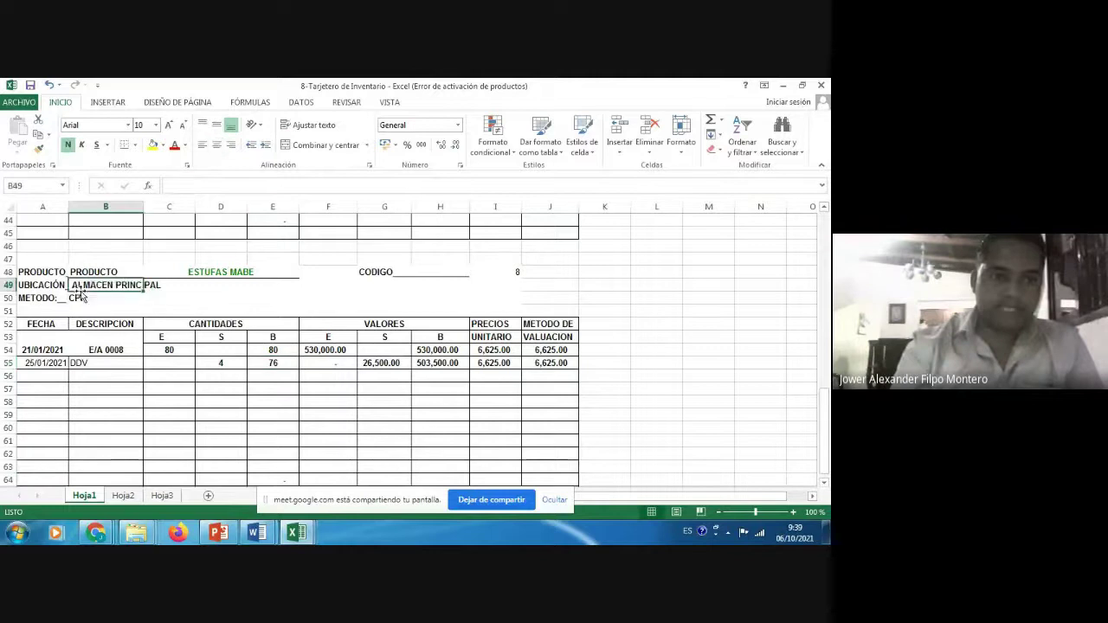
pyautogui.click(77, 298)
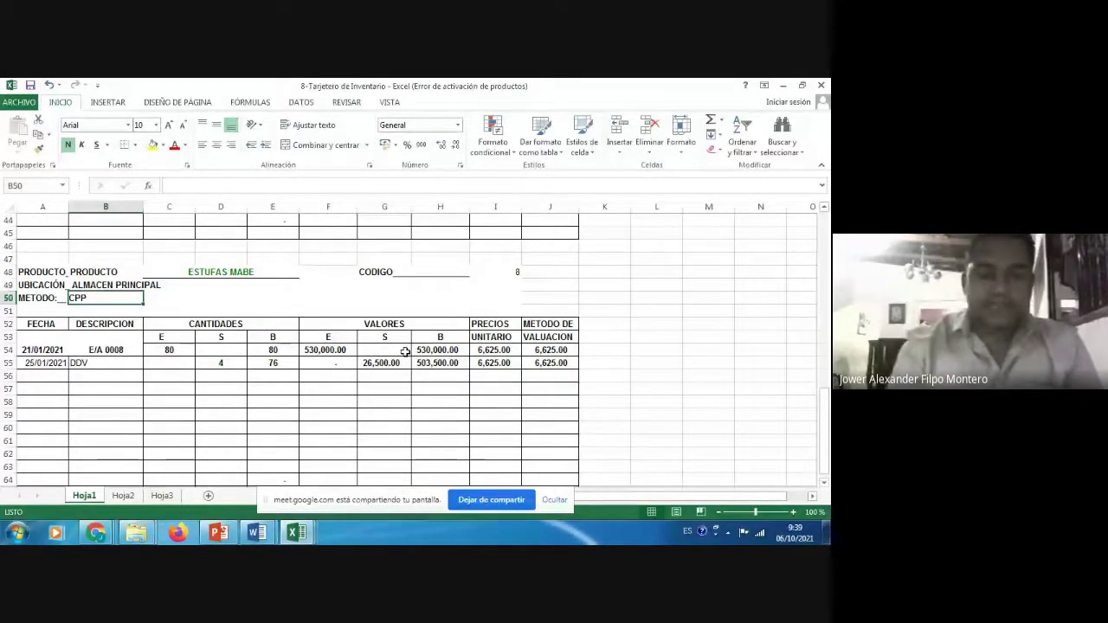
# - Check the purchase returns procedure in the Word document Cronograma de Procesos, then switch to Excel's accounts payable ledger card with code 3
pyautogui.moveTo(252, 538)
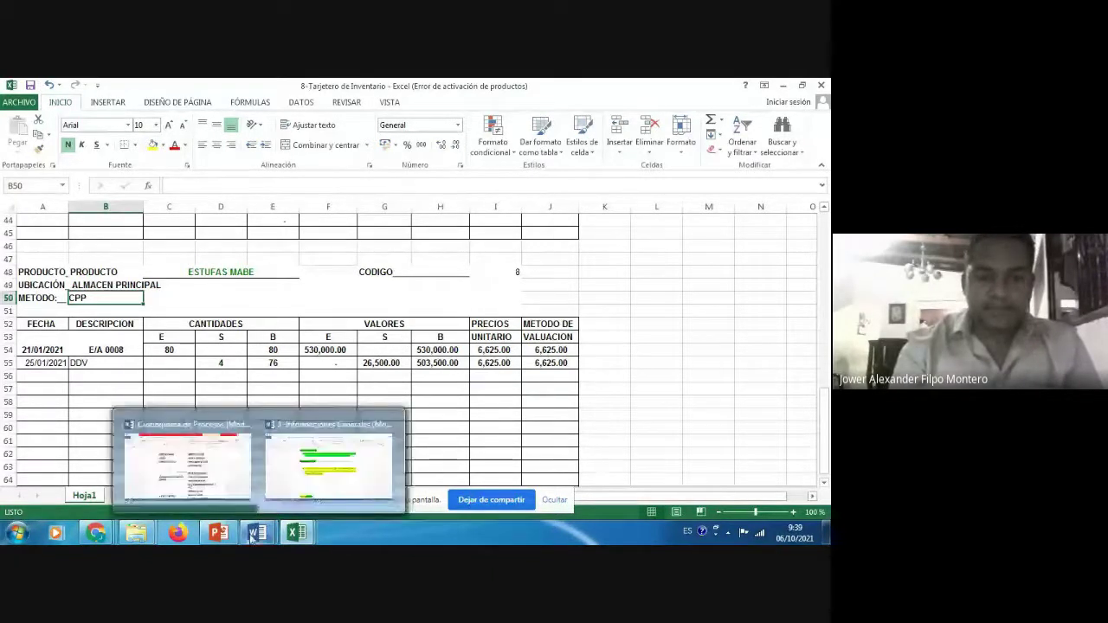
pyautogui.click(210, 482)
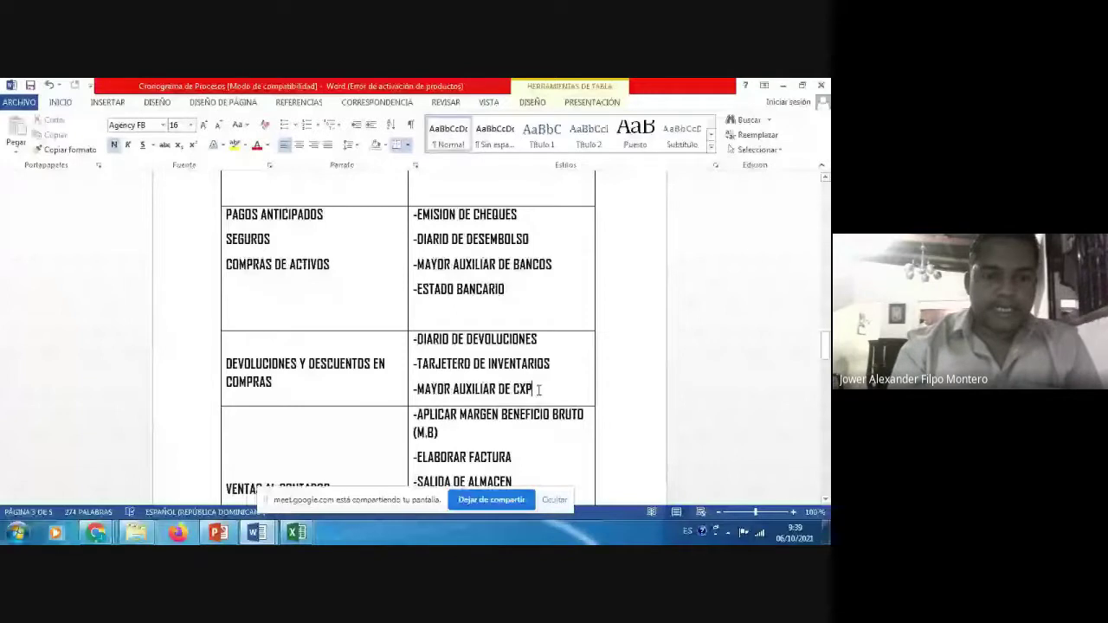
pyautogui.click(135, 533)
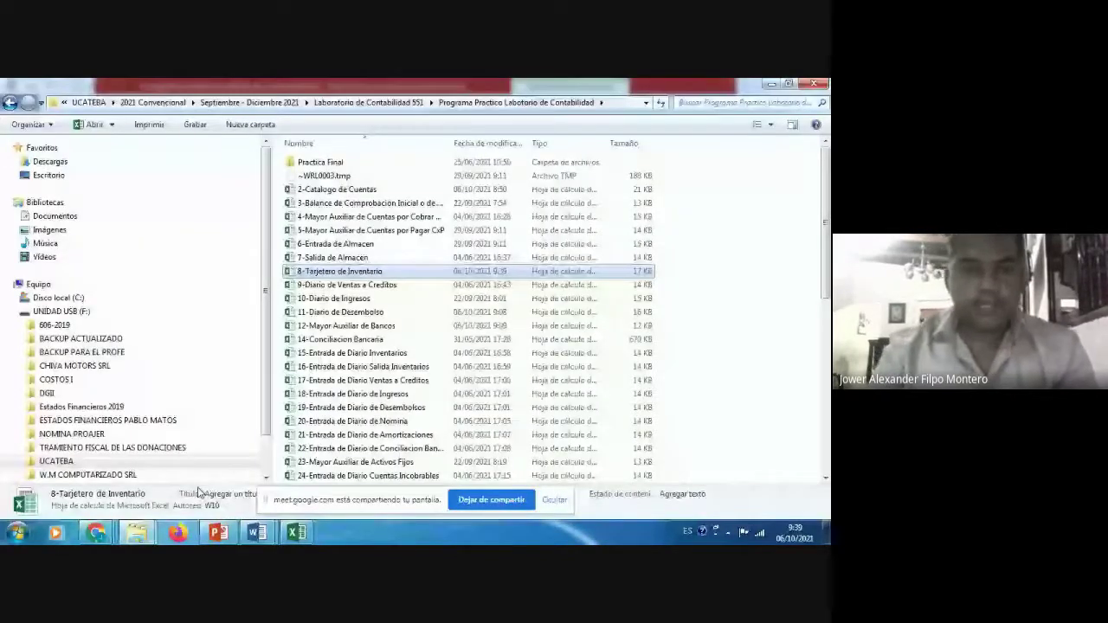
pyautogui.hotkey('alt', 'Tab')
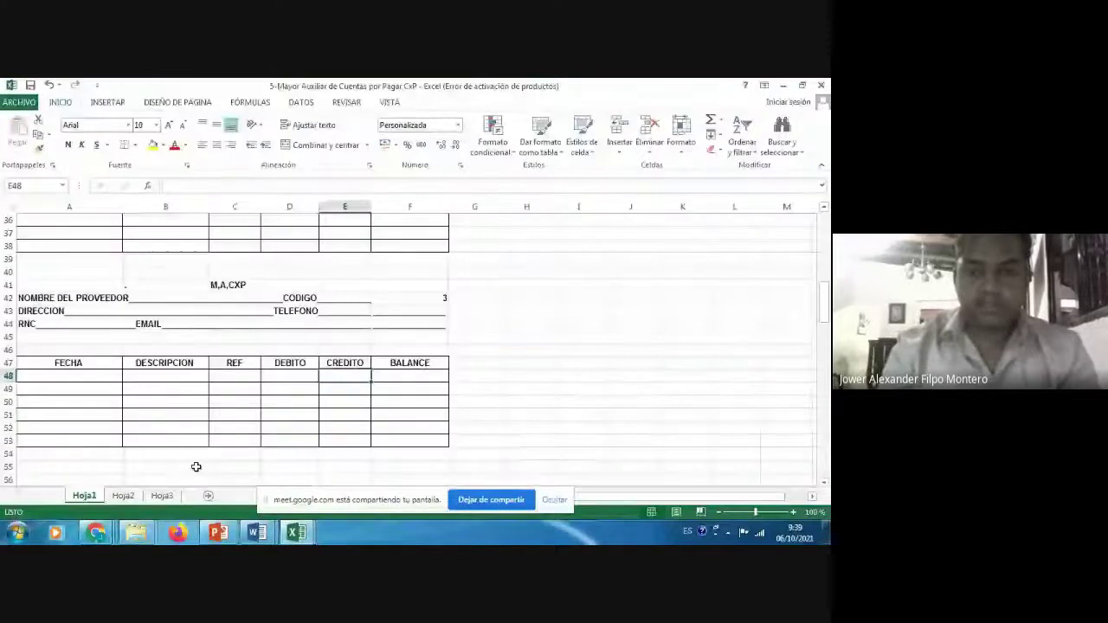
pyautogui.click(440, 300)
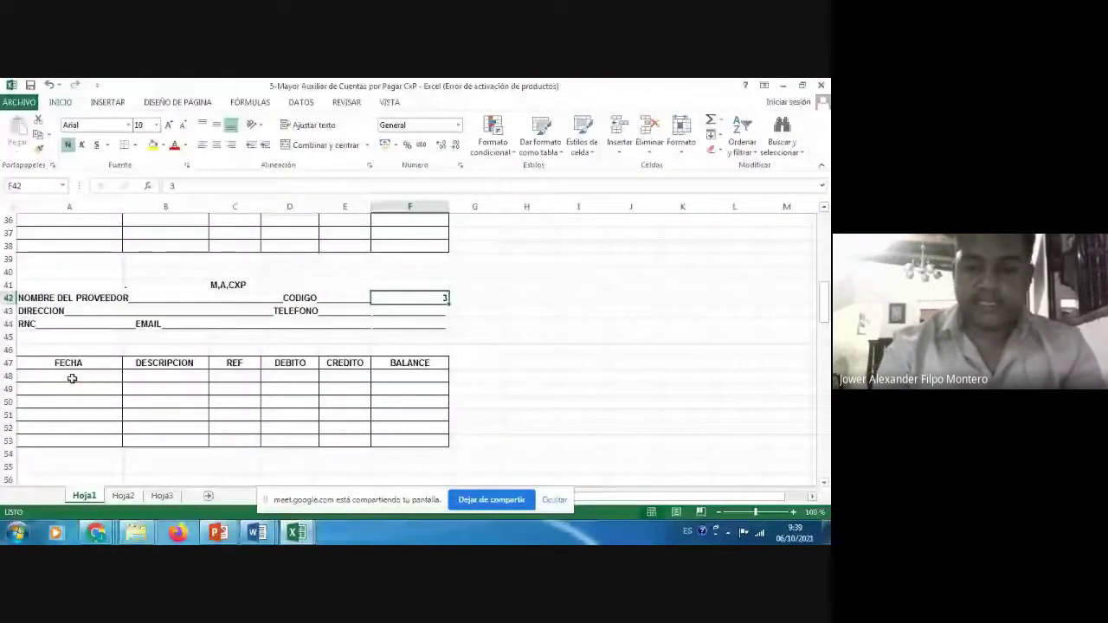
# - Start the first ledger row of supplier code 3 with date 21/01/2021, description E/A 0008 and reference TARJ. INVE
pyautogui.click(72, 378)
pyautogui.write('21-0')
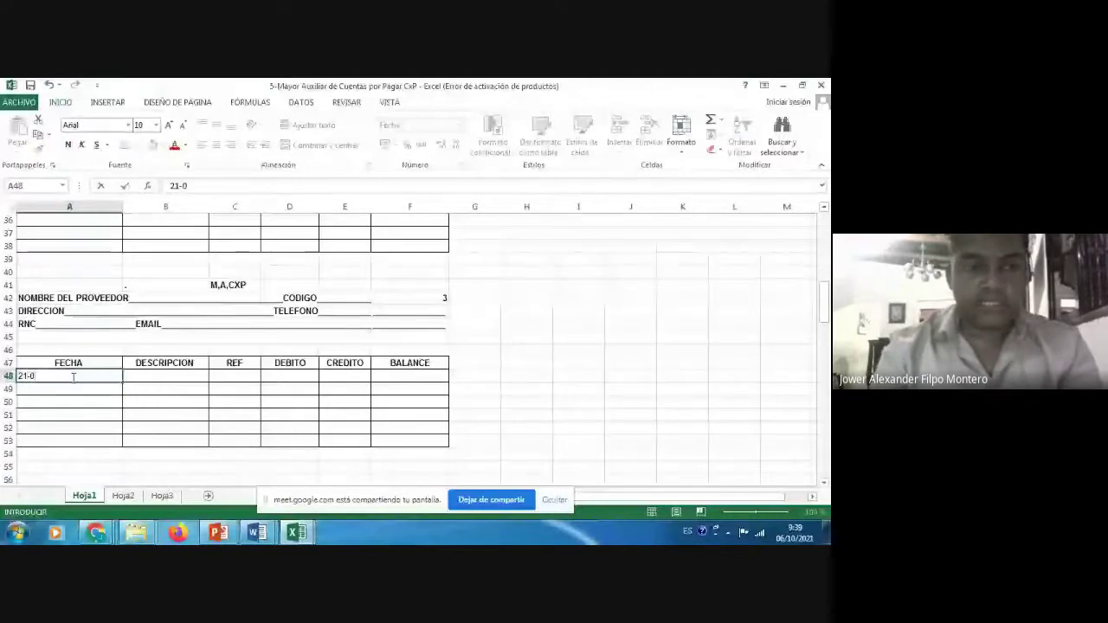
pyautogui.write('1-21')
pyautogui.press('Tab')
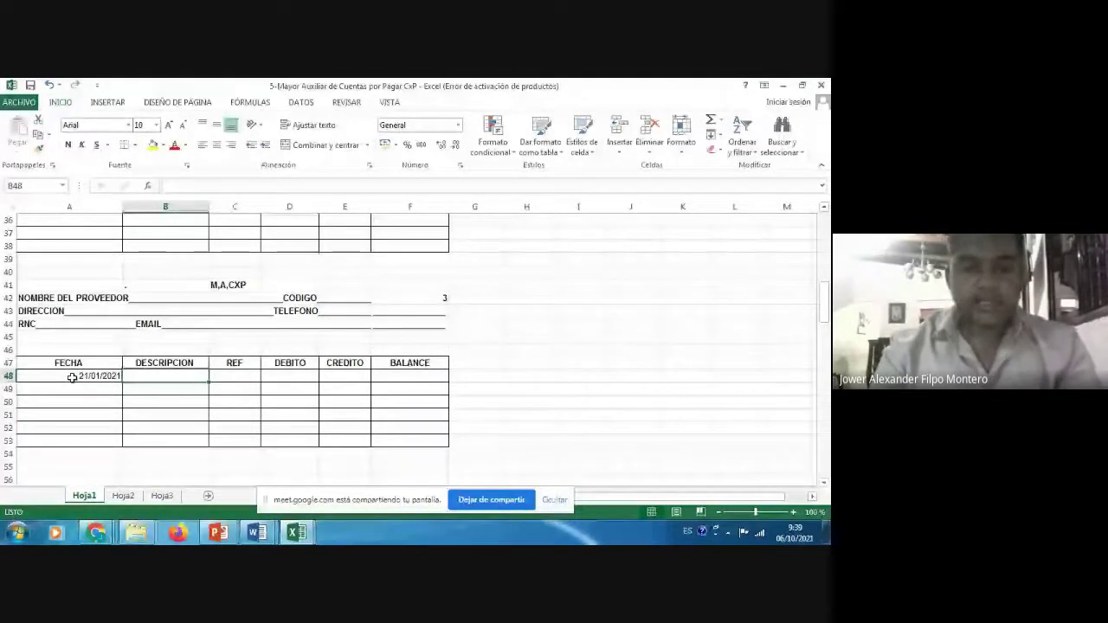
pyautogui.write('E/')
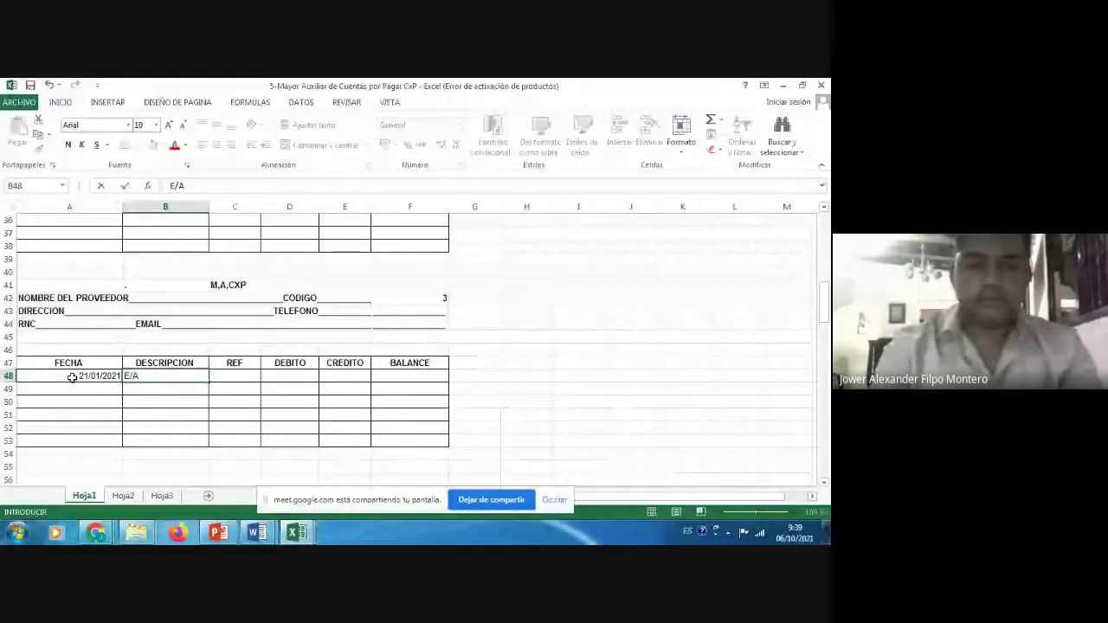
pyautogui.write('A 0008')
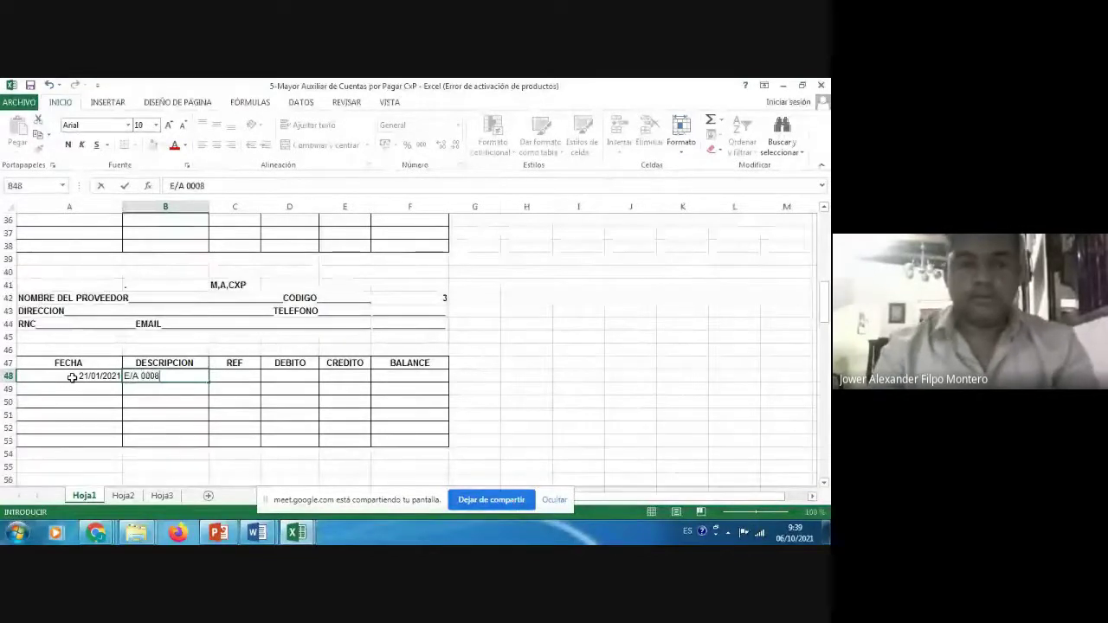
pyautogui.press('Tab')
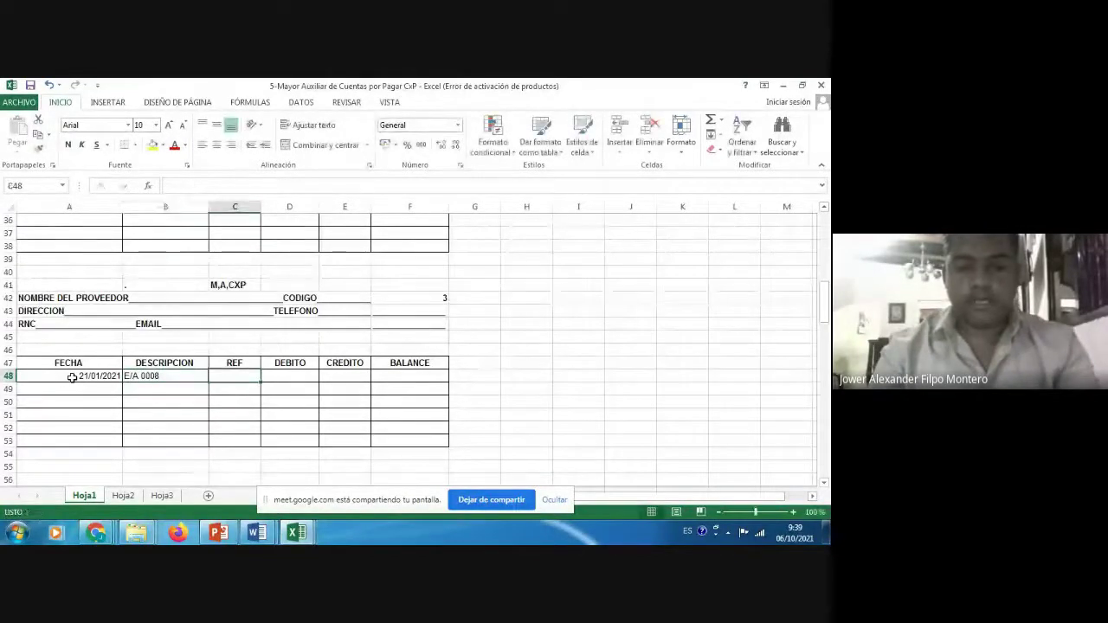
pyautogui.write('TARJ.')
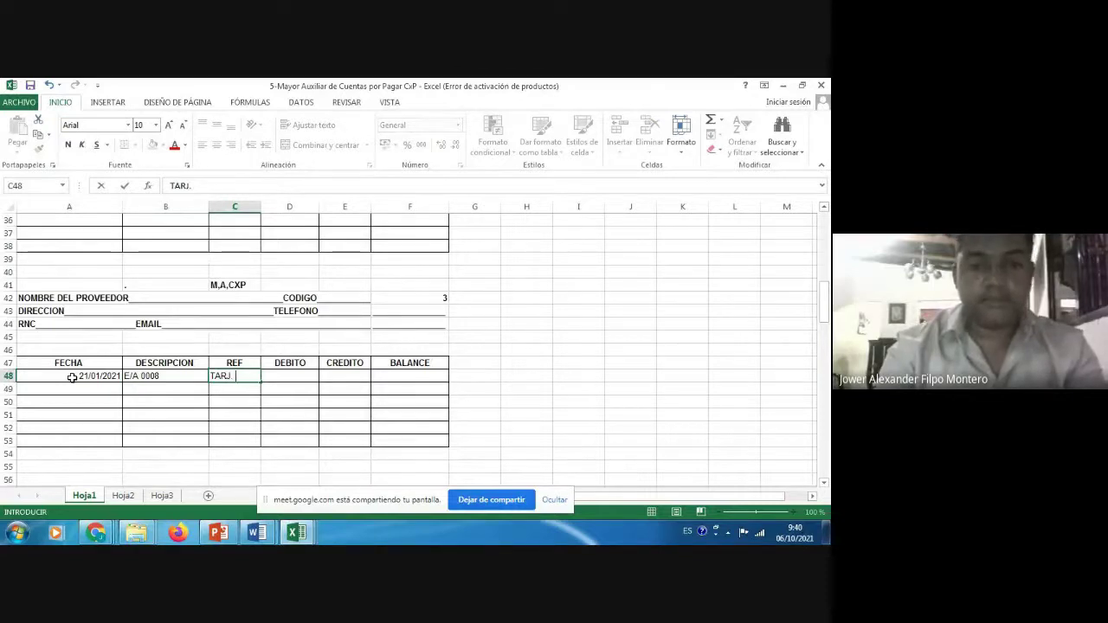
pyautogui.write('INVE')
pyautogui.press('Tab')
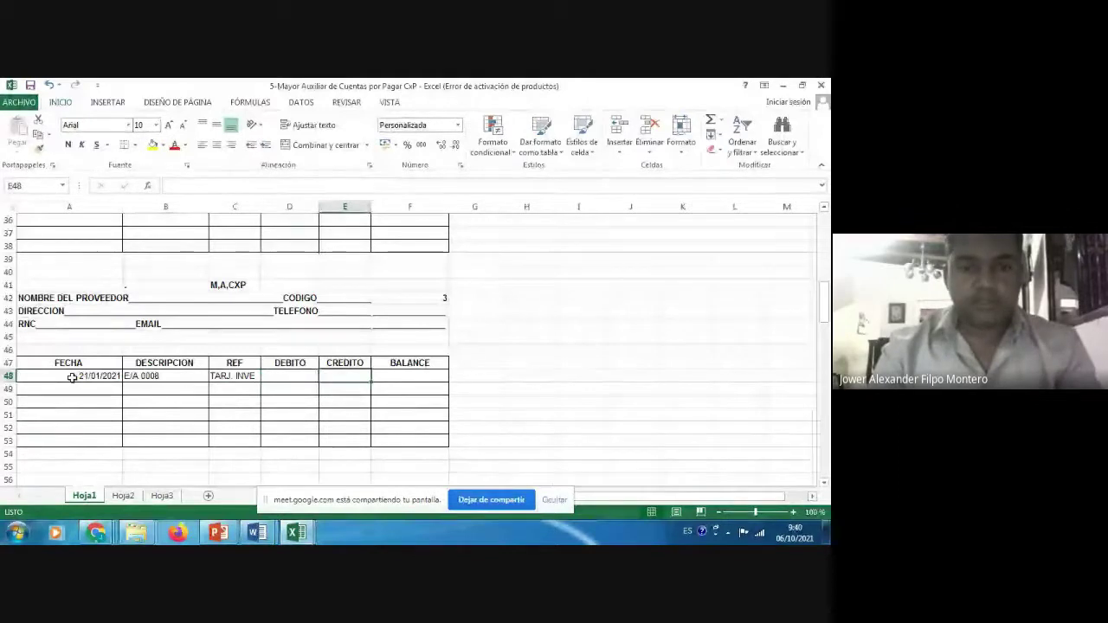
# - Set the E/A 0008 row's CREDITO to 530000 and its BALANCE to the credit amount with +E48
pyautogui.hotkey('alt', 'Tab')
pyautogui.hotkey('alt', 'Tab')
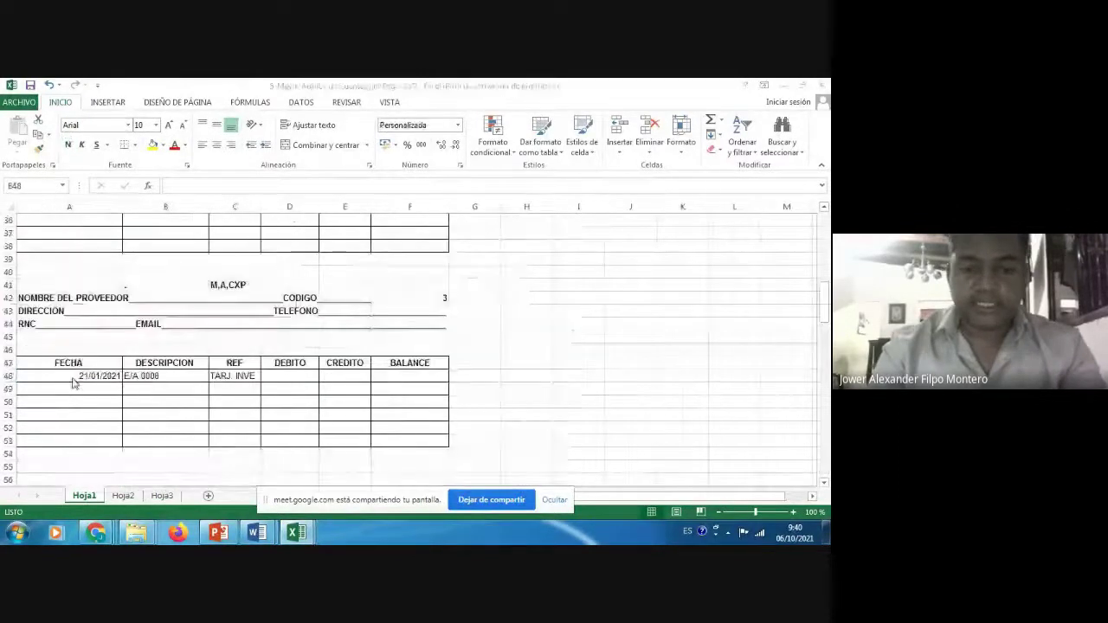
pyautogui.press('Tab')
pyautogui.write('530000')
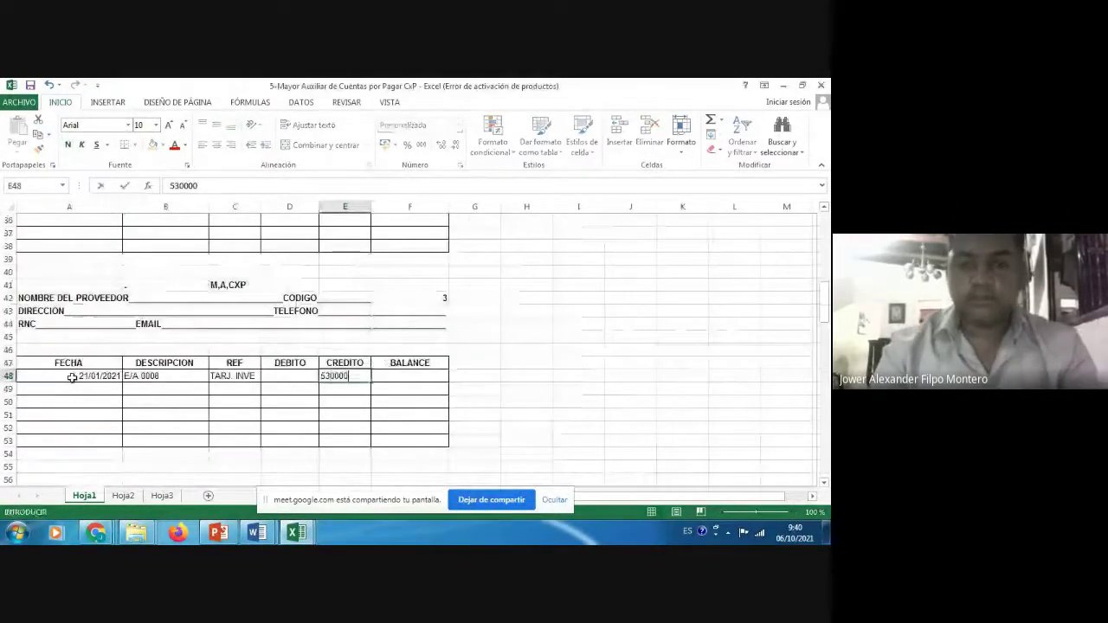
pyautogui.press('Tab')
pyautogui.write('+')
pyautogui.press('Left')
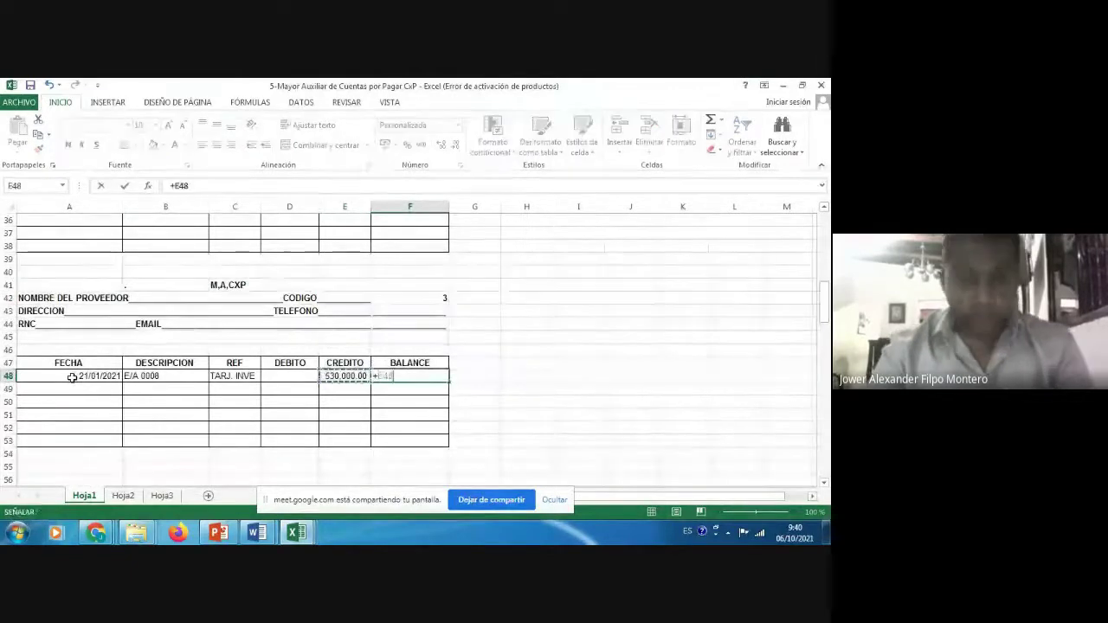
pyautogui.hotkey('ctrl', 'Return')
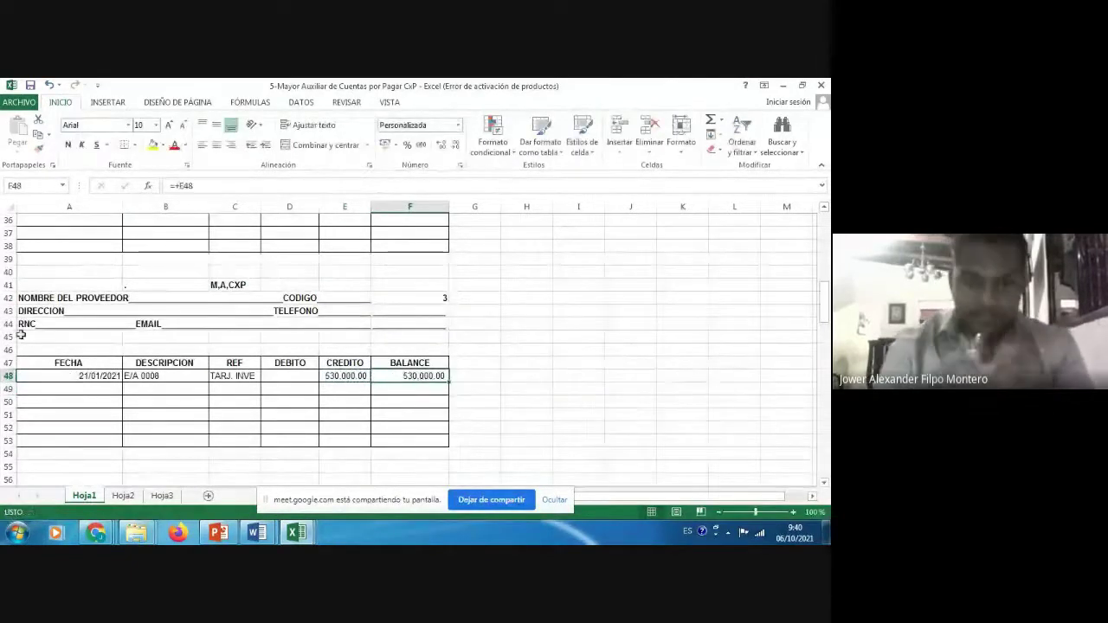
# - Examine the supplier name and code fields in the header of the code 3 ledger card
pyautogui.press('Return')
pyautogui.press('Left')
pyautogui.press('Left')
pyautogui.press('Left')
pyautogui.press('Left')
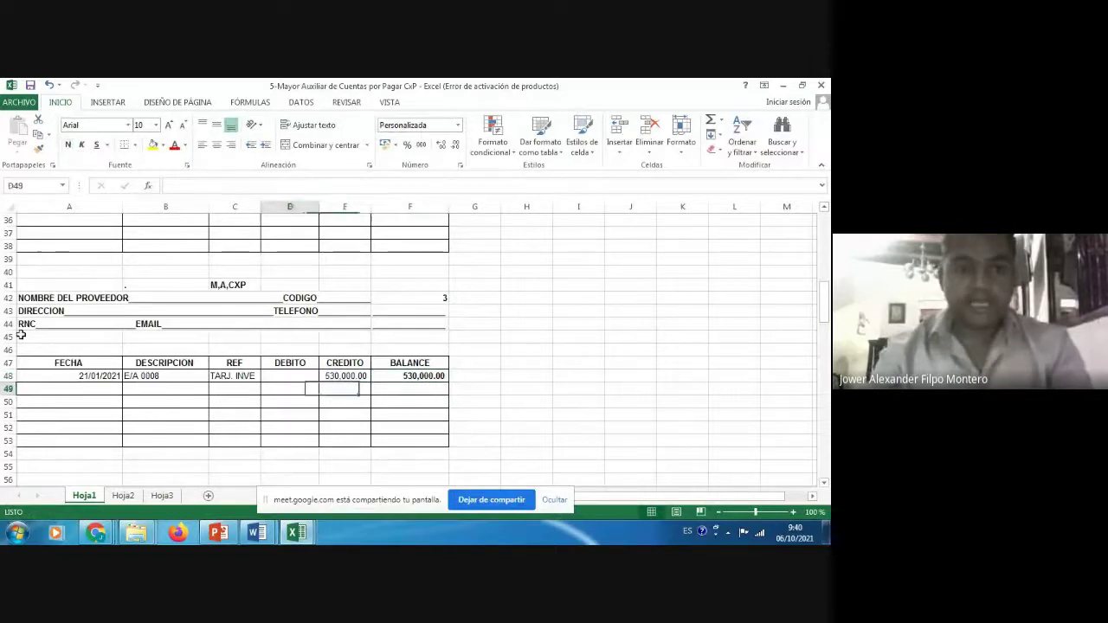
pyautogui.press('Left')
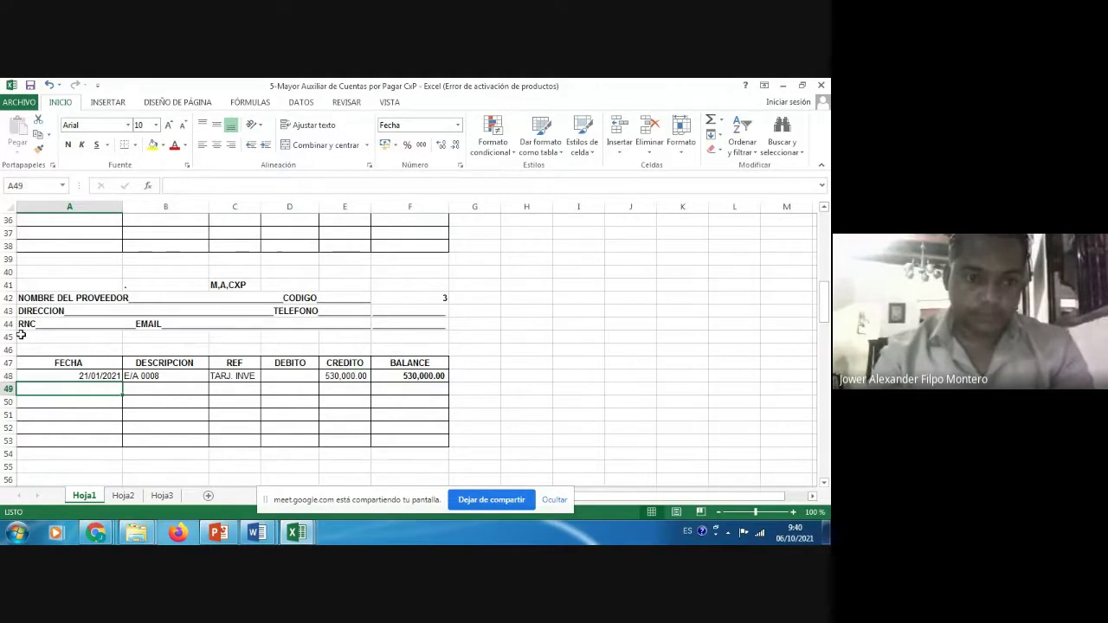
pyautogui.press('Up')
pyautogui.press('Up')
pyautogui.press('Up')
pyautogui.press('Up')
pyautogui.press('Up')
pyautogui.press('Up')
pyautogui.press('Up')
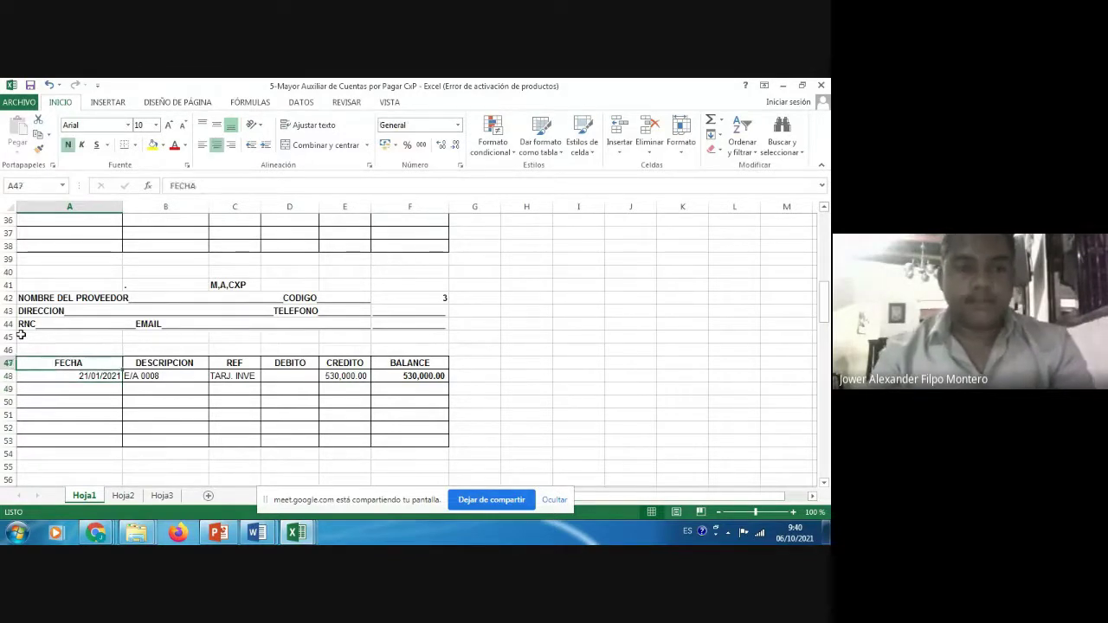
pyautogui.press('Right')
pyautogui.press('Right')
pyautogui.press('Right')
pyautogui.press('Right')
pyautogui.press('Right')
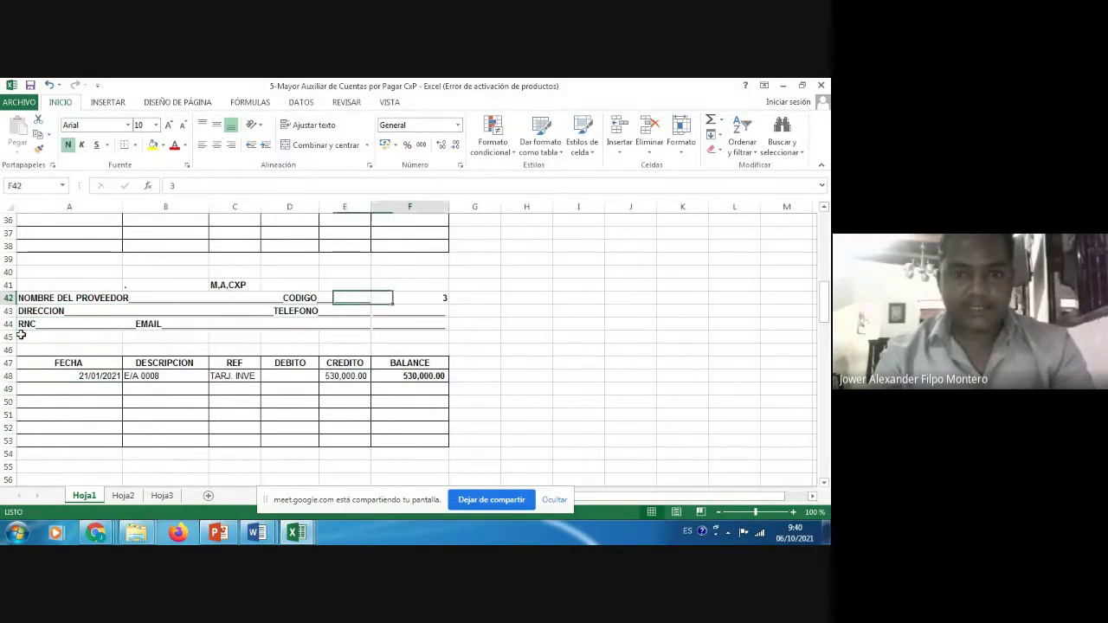
pyautogui.press('Left')
pyautogui.press('Left')
pyautogui.press('Left')
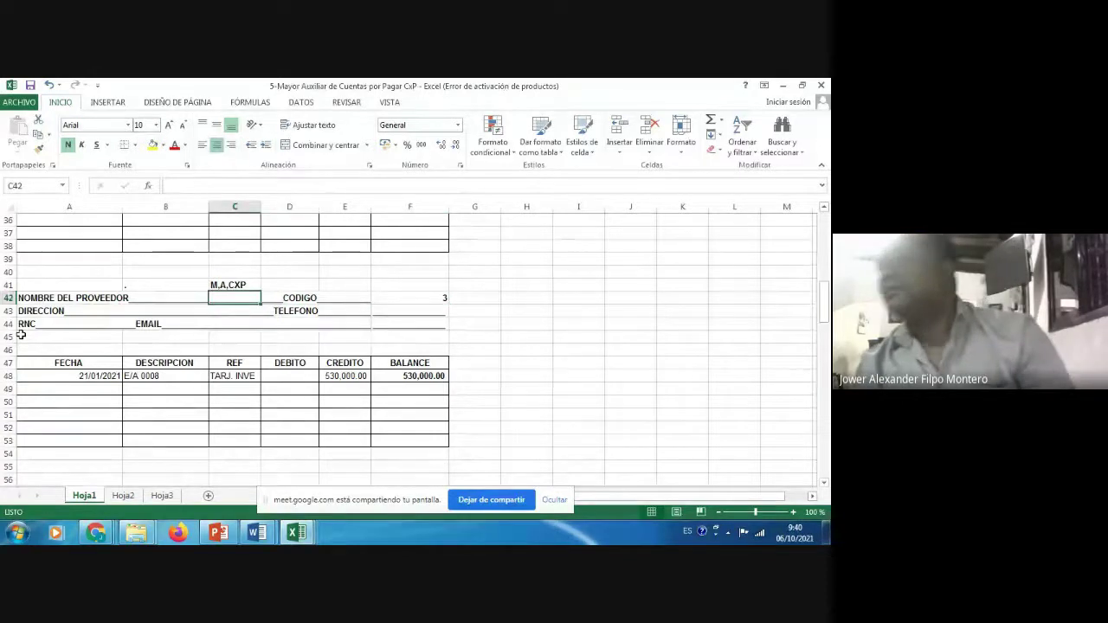
# - Add a second ledger row to the code 3 card with date 25/01/2021 and description DDV
pyautogui.press('Down')
pyautogui.press('Down')
pyautogui.press('Down')
pyautogui.press('Down')
pyautogui.press('Down')
pyautogui.press('Down')
pyautogui.press('Down')
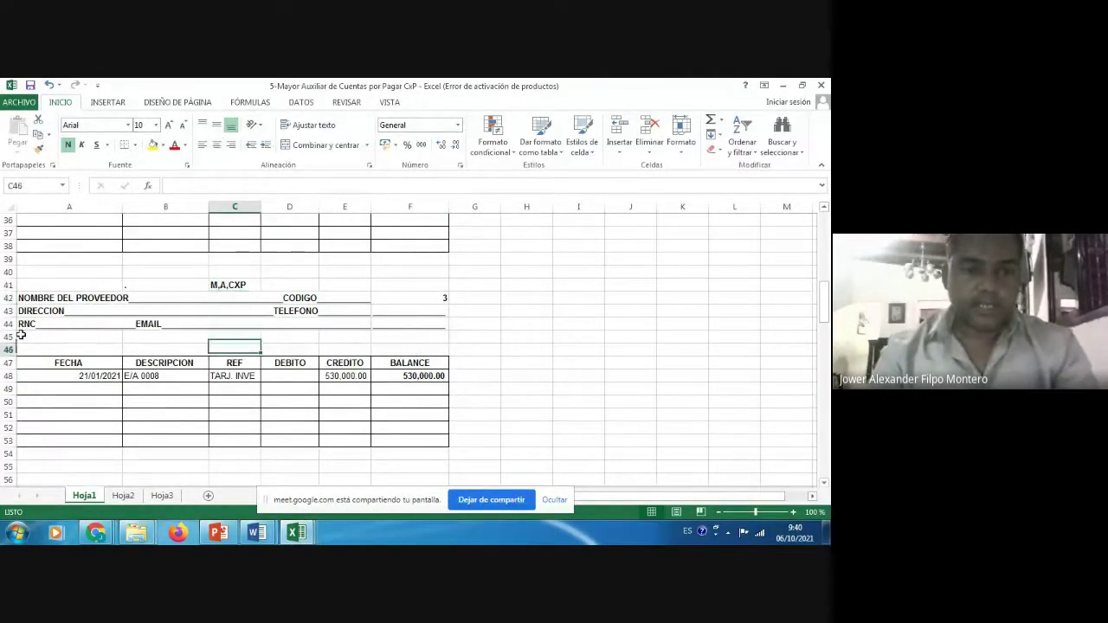
pyautogui.press('Left')
pyautogui.press('Left')
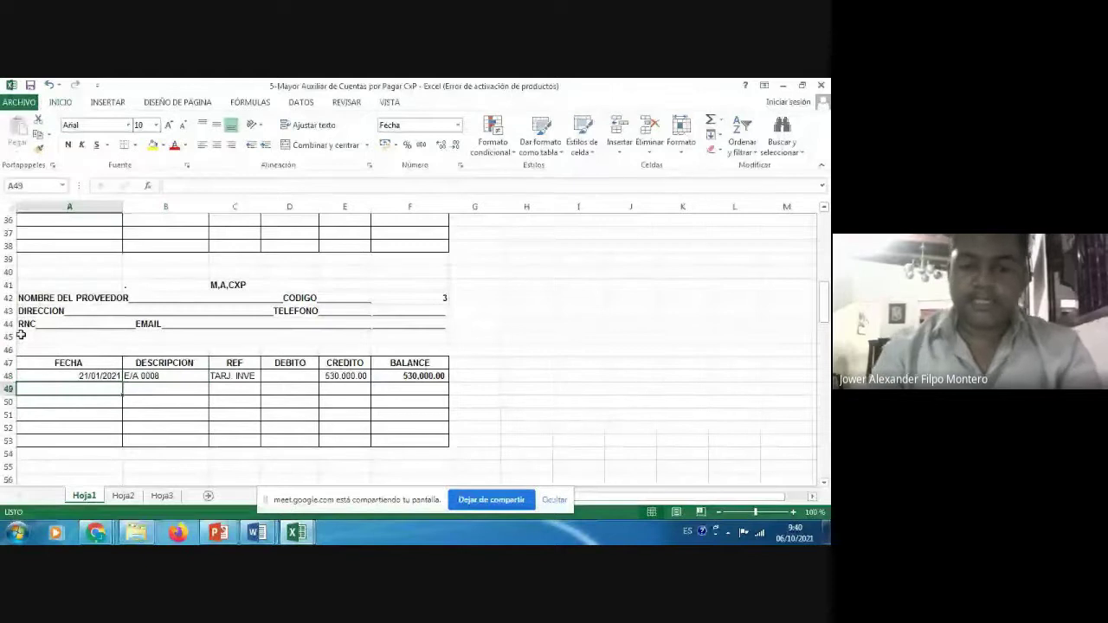
pyautogui.write('25-01-21')
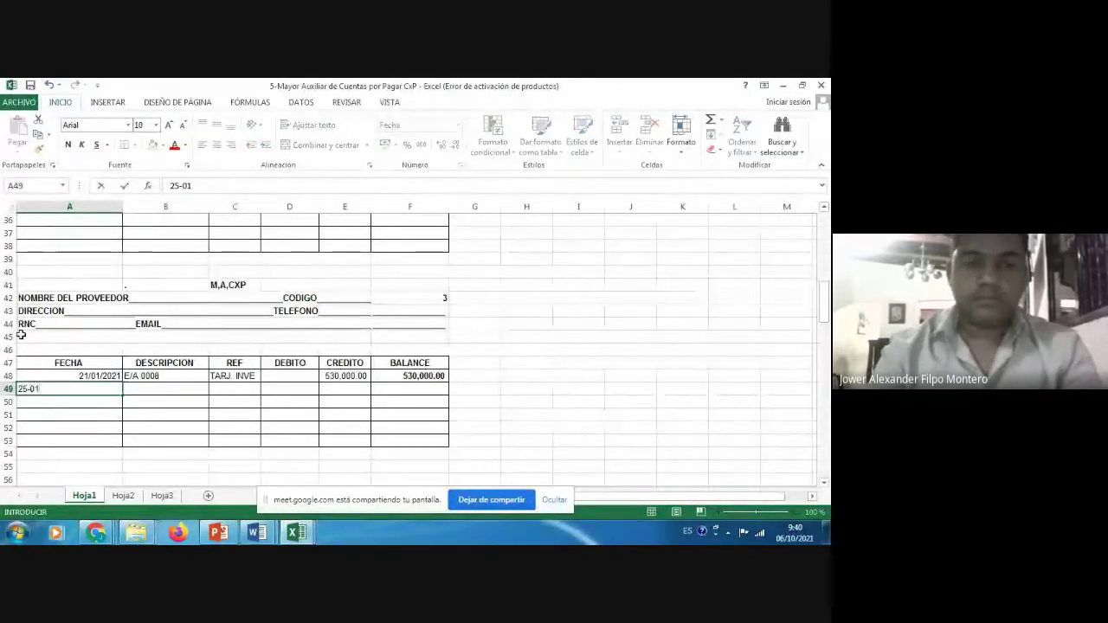
pyautogui.hotkey('ctrl', 'Return')
pyautogui.press('Right')
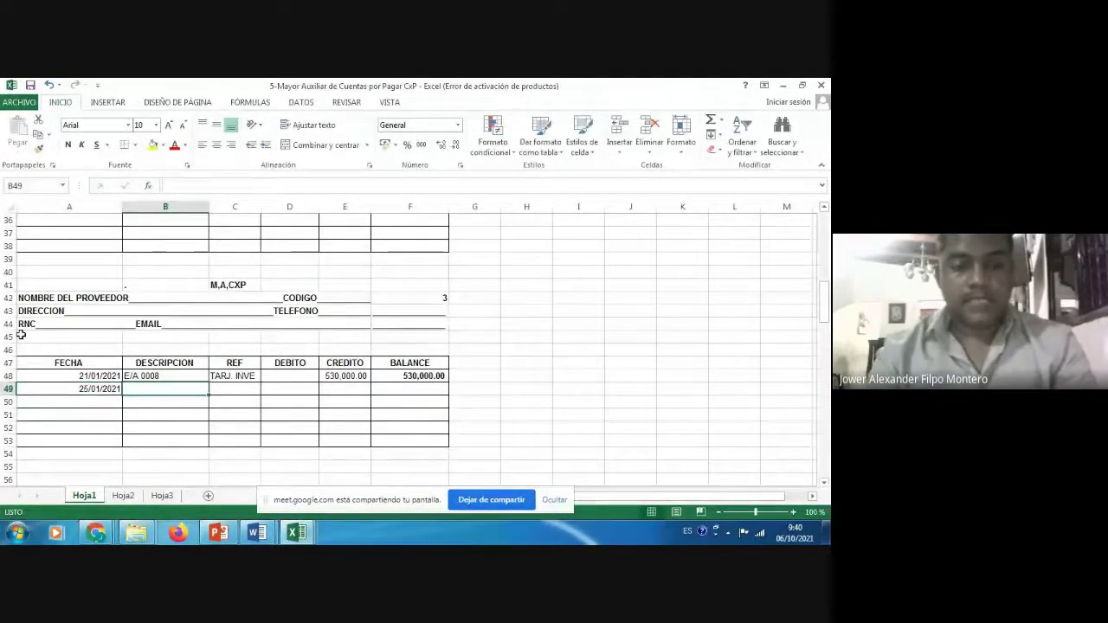
pyautogui.write('DDV')
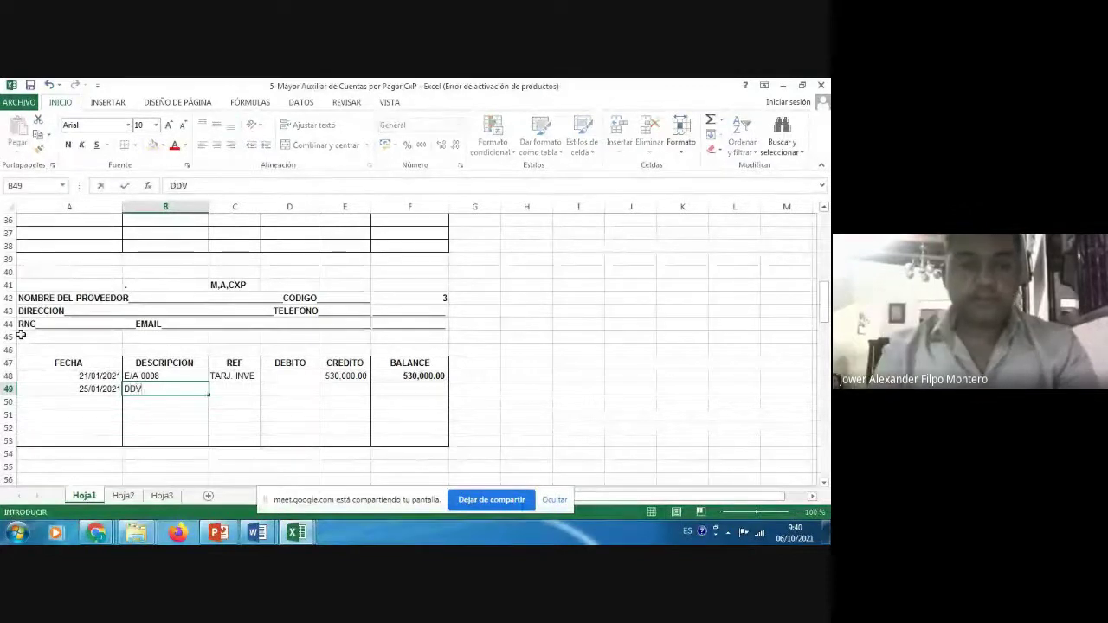
pyautogui.press('Tab')
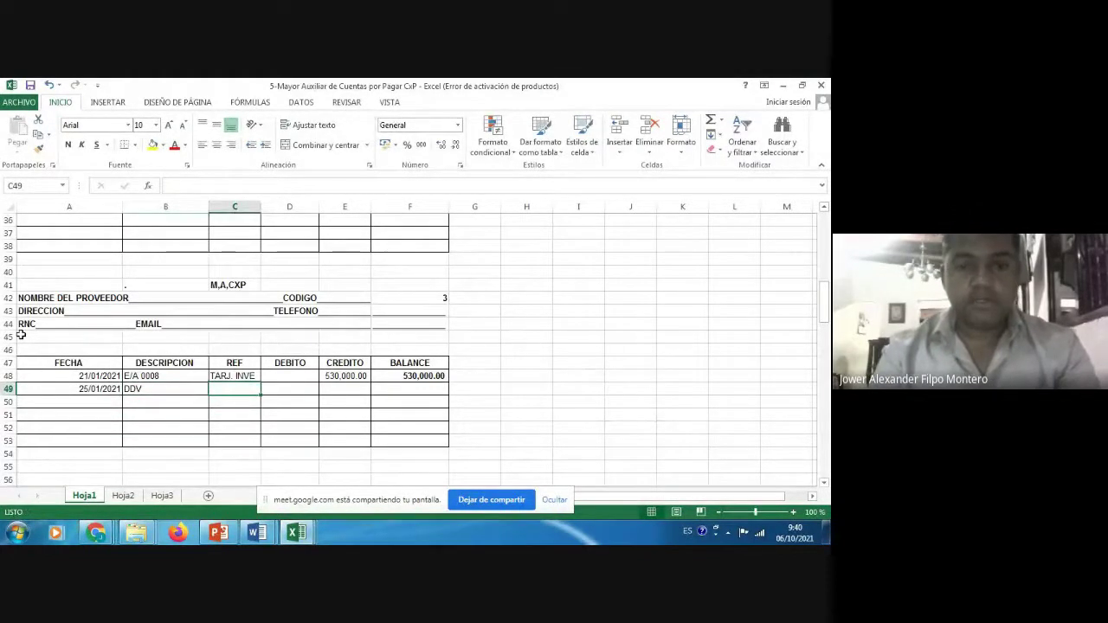
# - Set the DEBITO of the DDV row to 31270
pyautogui.press('Tab')
pyautogui.write('2')
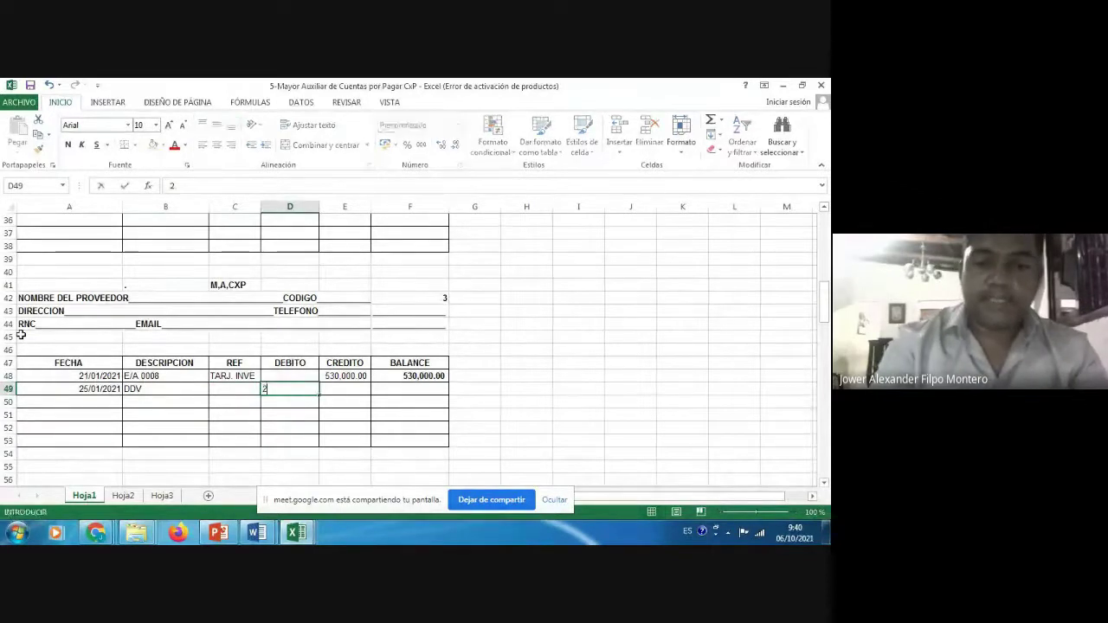
pyautogui.write('650')
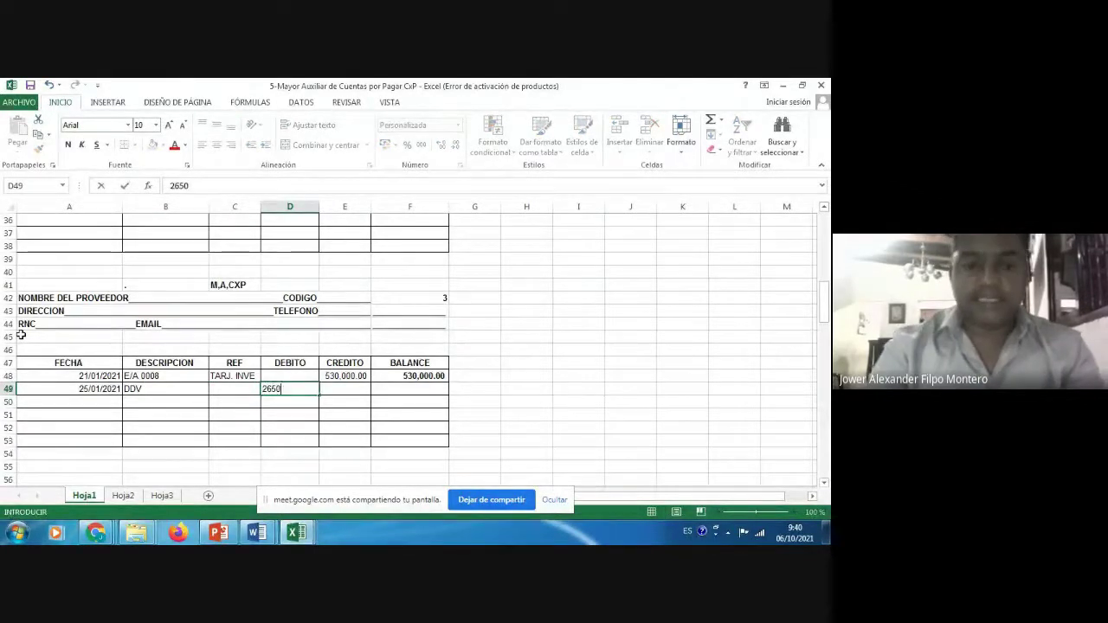
pyautogui.press('BackSpace')
pyautogui.press('BackSpace')
pyautogui.press('BackSpace')
pyautogui.press('BackSpace')
pyautogui.write('31,2')
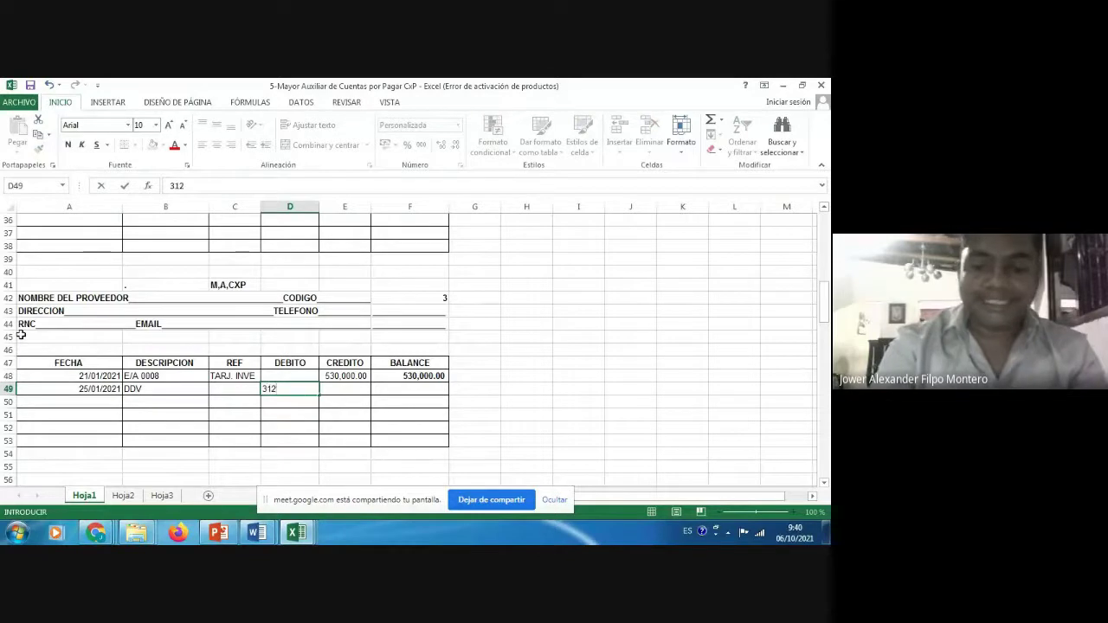
pyautogui.write('70')
pyautogui.press('Tab')
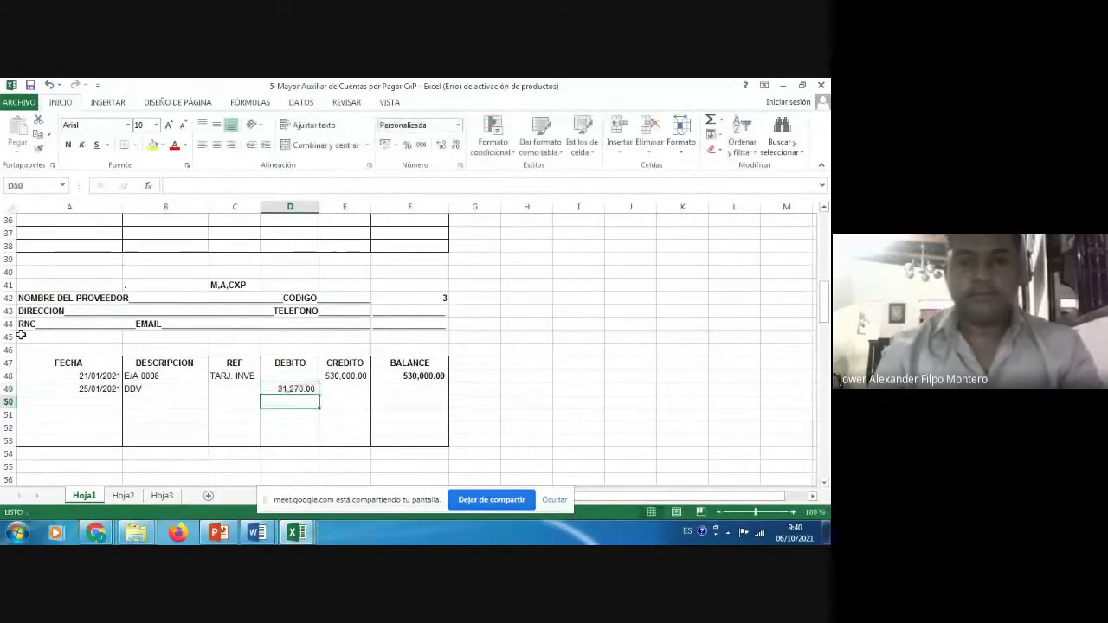
# - Set the BALANCE of the DDV row to the previous balance minus its debit with =F48-D49, and make it bold
pyautogui.press('Tab')
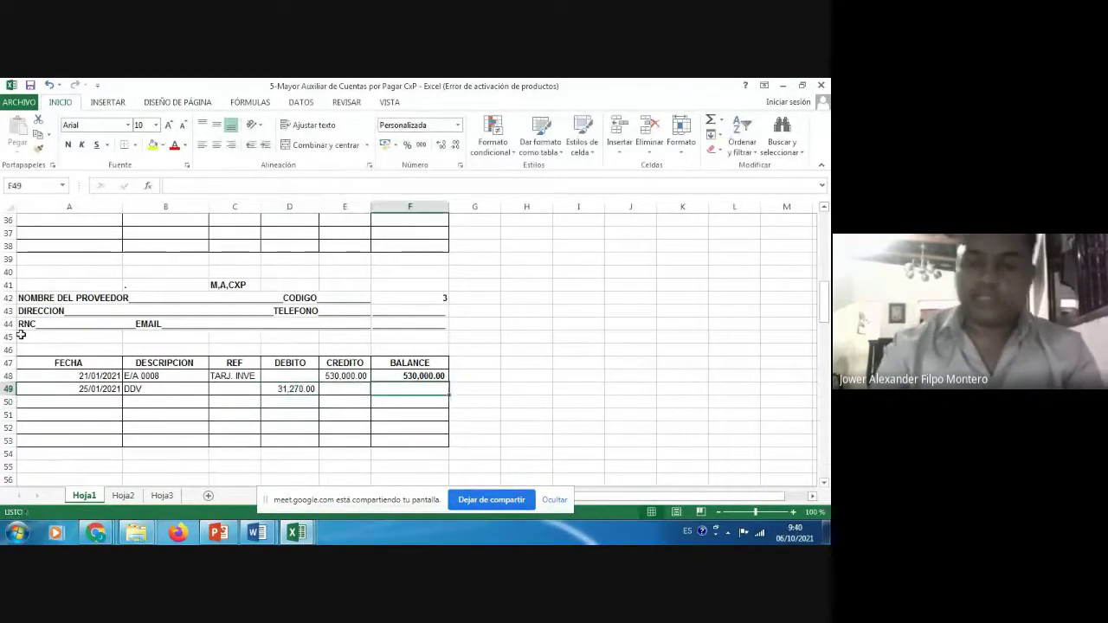
pyautogui.write('=')
pyautogui.press('Up')
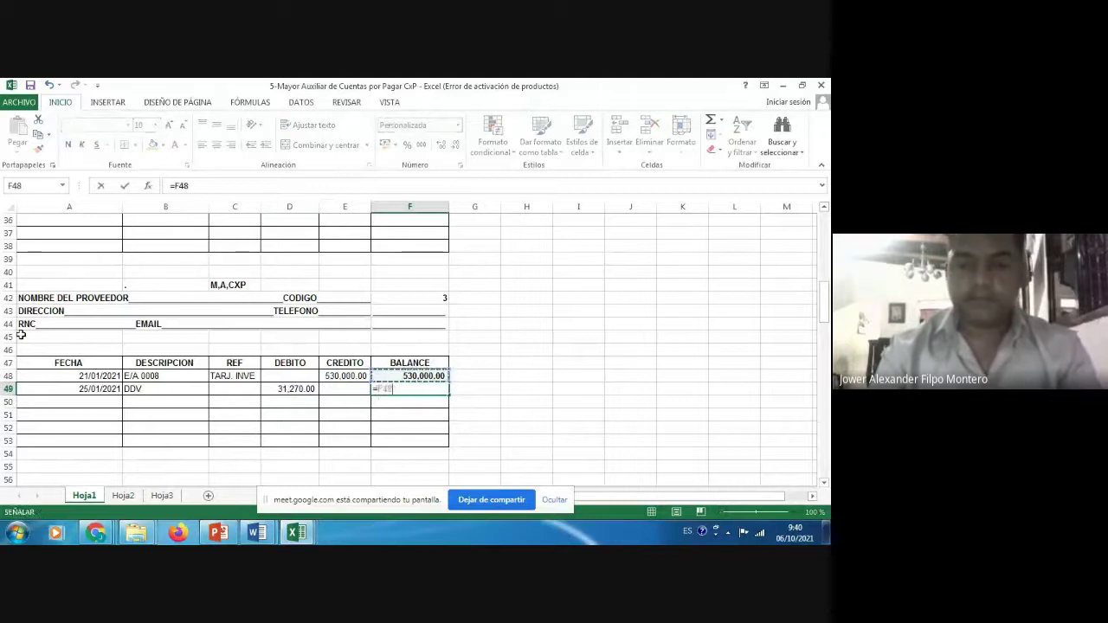
pyautogui.write('-')
pyautogui.press('Left')
pyautogui.press('Left')
pyautogui.hotkey('ctrl', 'Return')
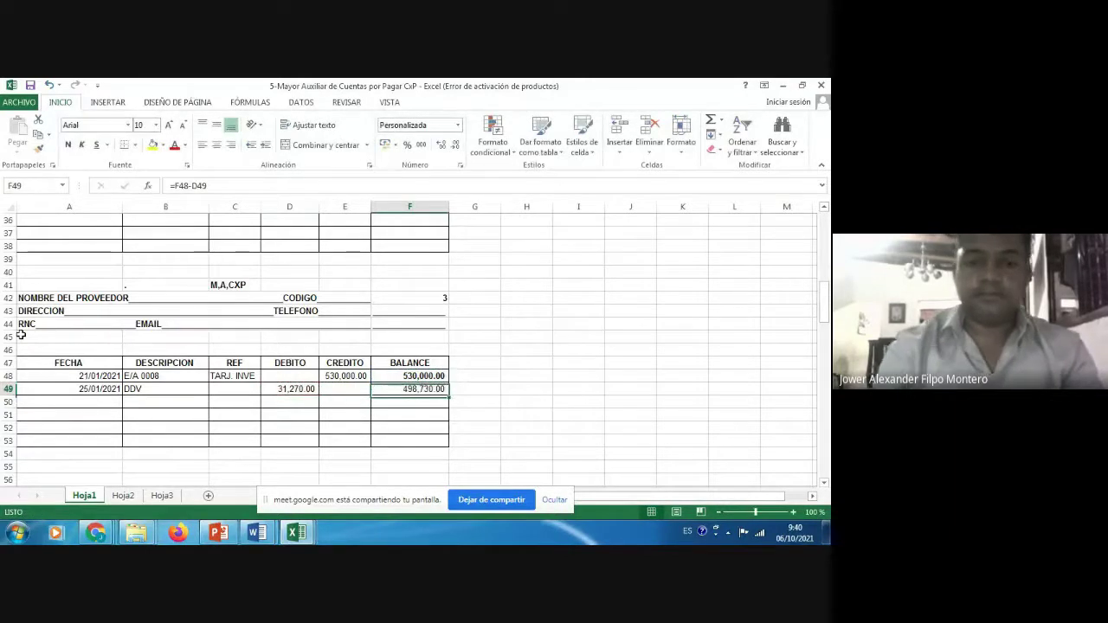
pyautogui.hotkey('ctrl', 'n')
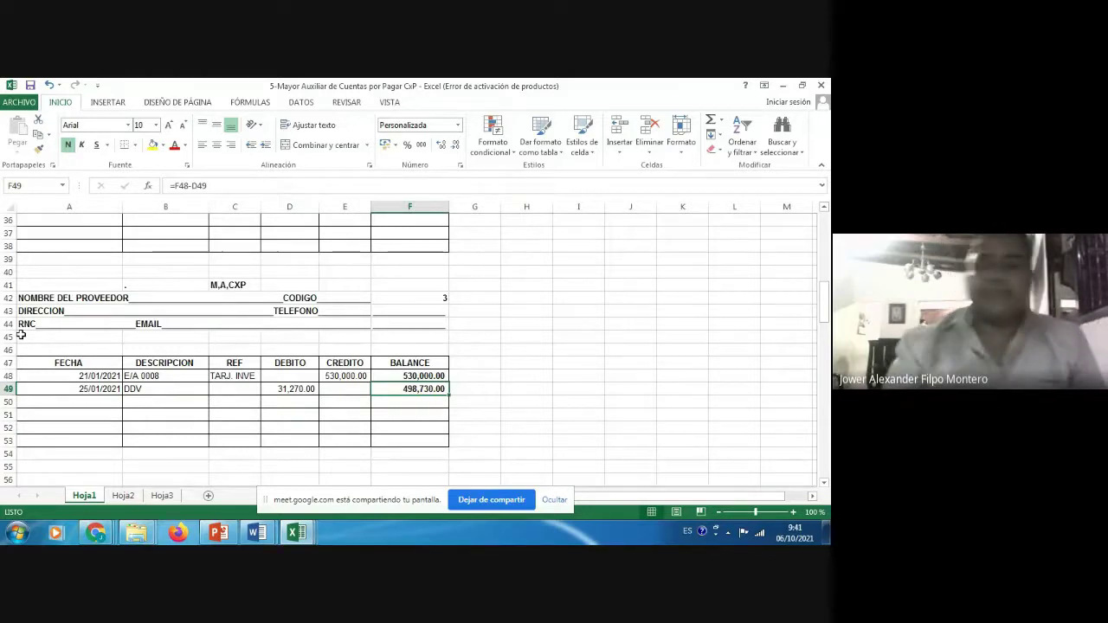
pyautogui.click(305, 397)
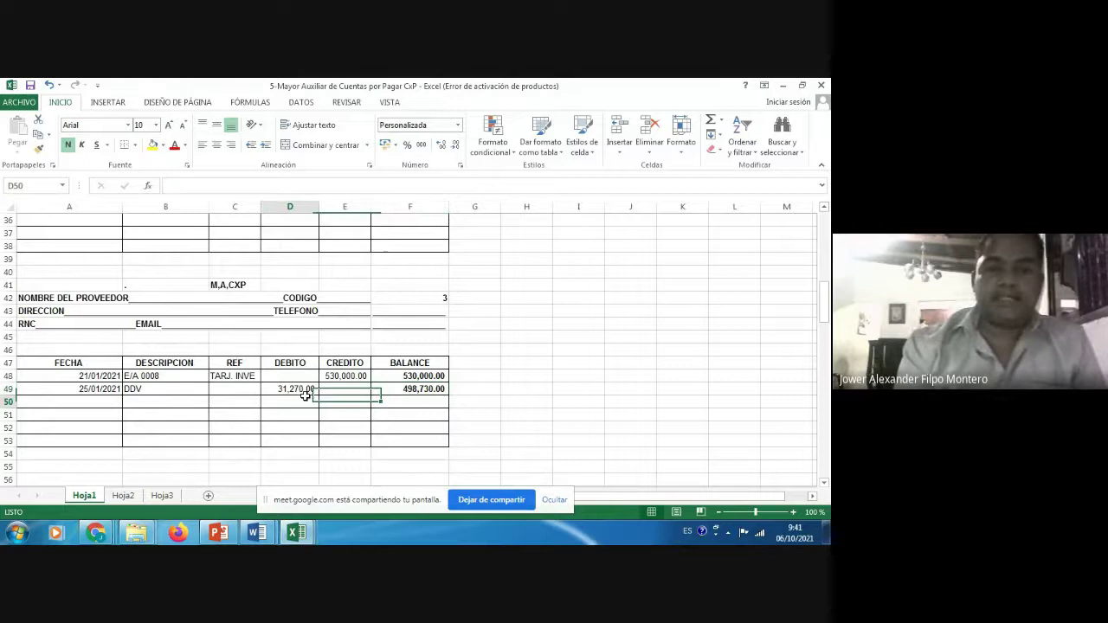
pyautogui.click(435, 388)
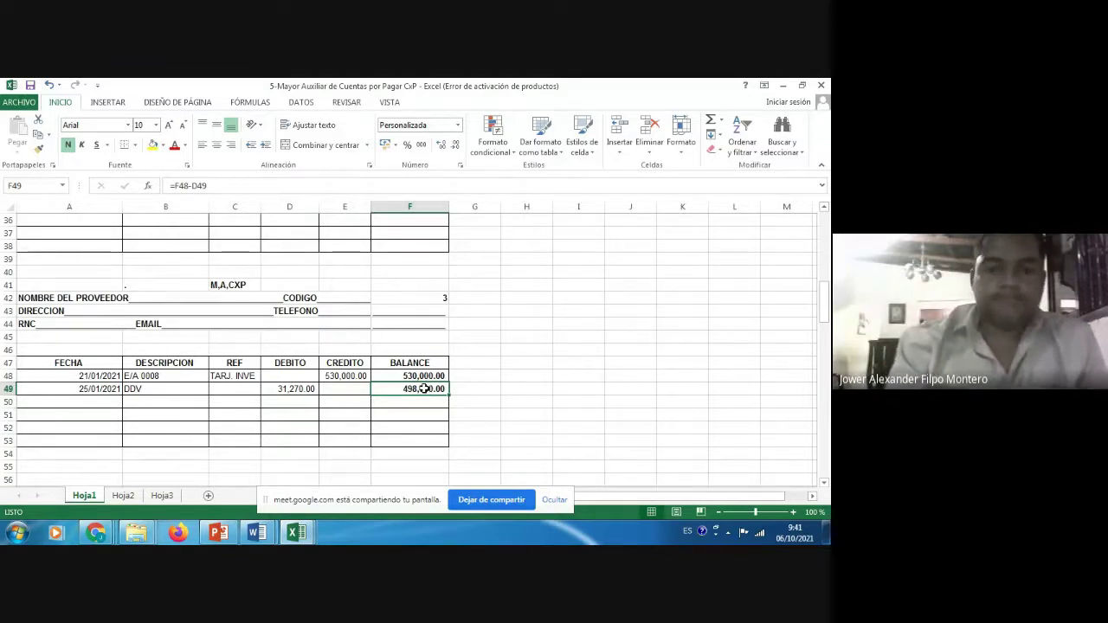
# - Switch to the 1-Informaciones Generales document in Word and change "nota de débito" to "nota de crédito" in item 18
pyautogui.click(269, 531)
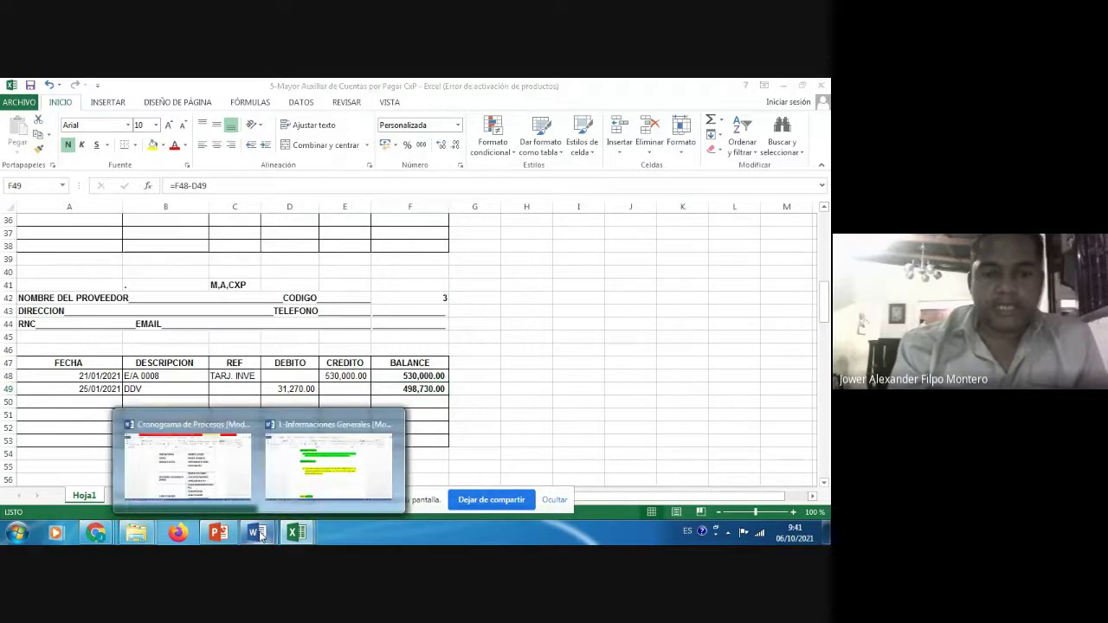
pyautogui.click(343, 456)
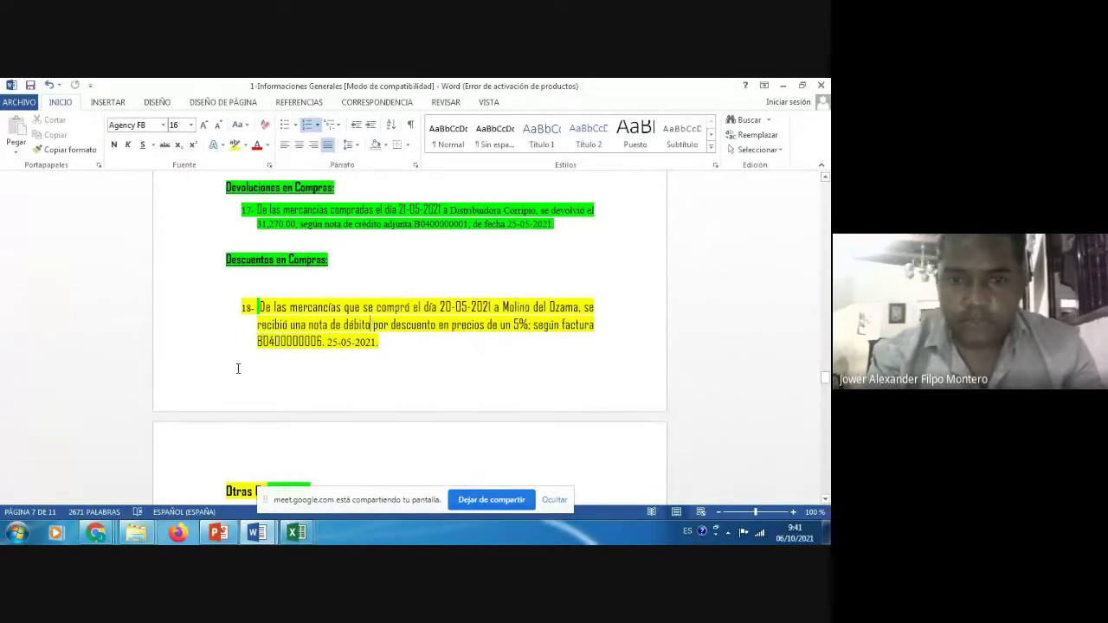
pyautogui.press('BackSpace')
pyautogui.press('BackSpace')
pyautogui.press('BackSpace')
pyautogui.press('BackSpace')
pyautogui.press('BackSpace')
pyautogui.press('BackSpace')
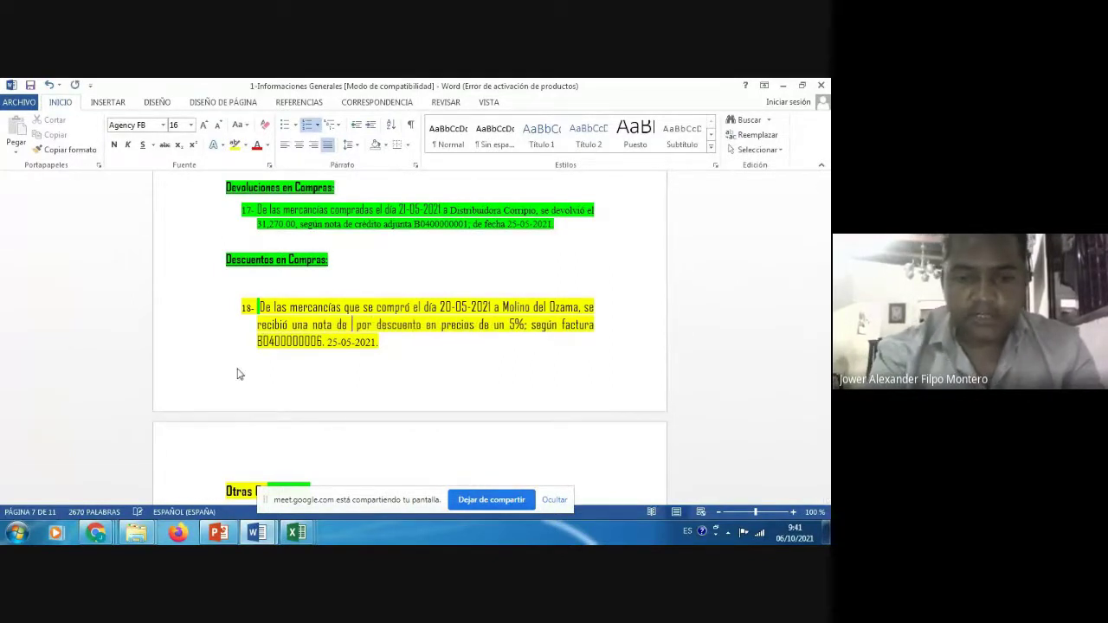
pyautogui.write('cre')
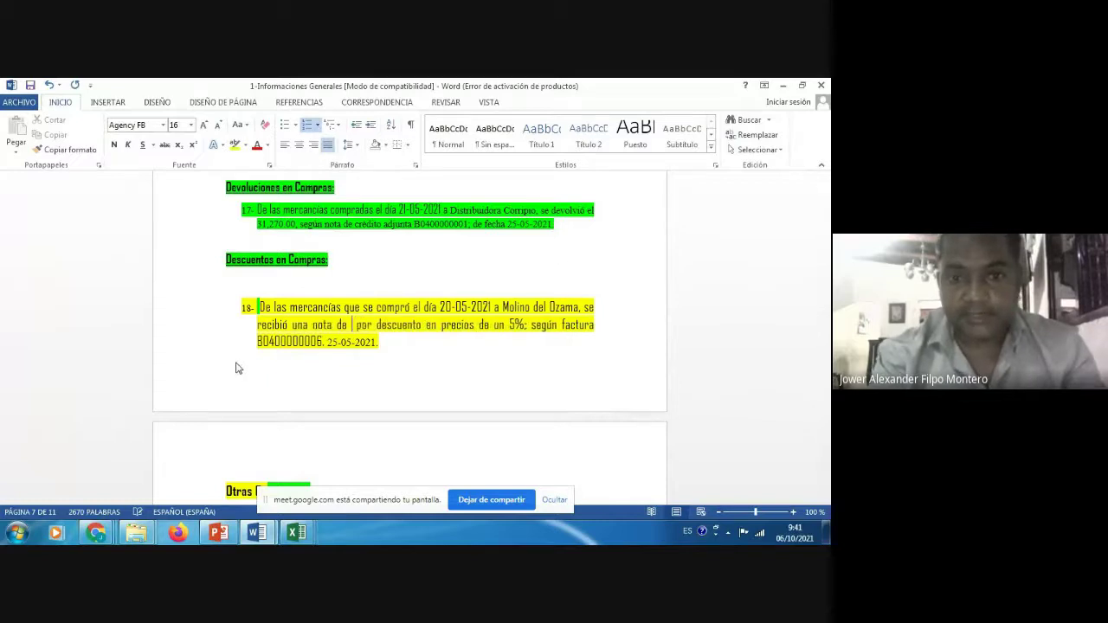
pyautogui.write('dito')
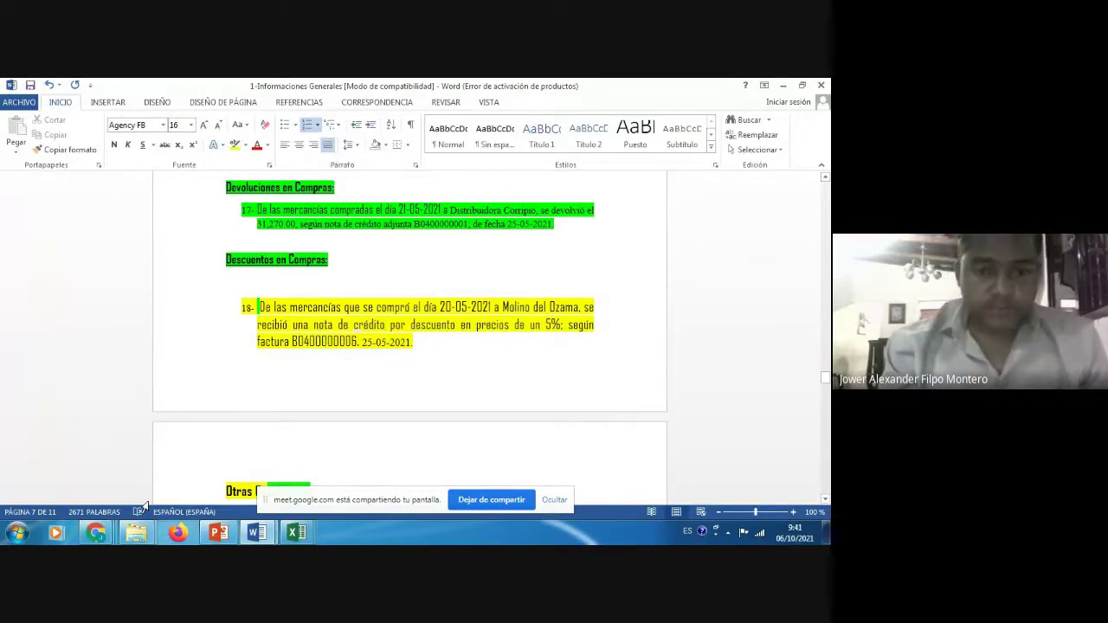
# - Switch to the 42-Diario de Devoluciones workbook in Excel and copy the 25/05/2021 date from row 11 into row 12
pyautogui.click(294, 532)
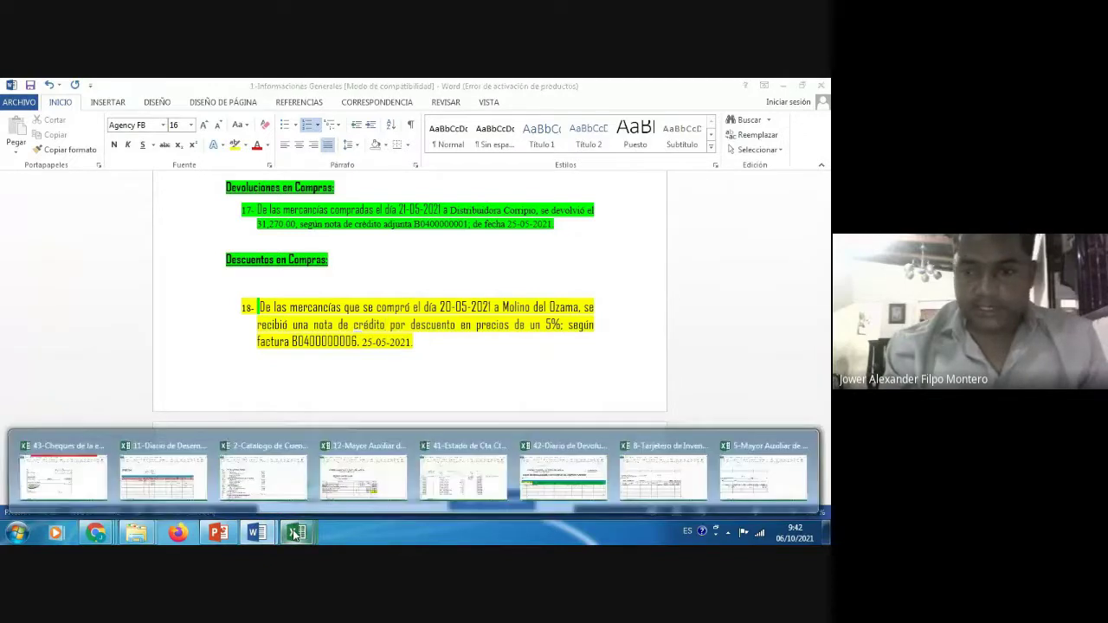
pyautogui.click(574, 481)
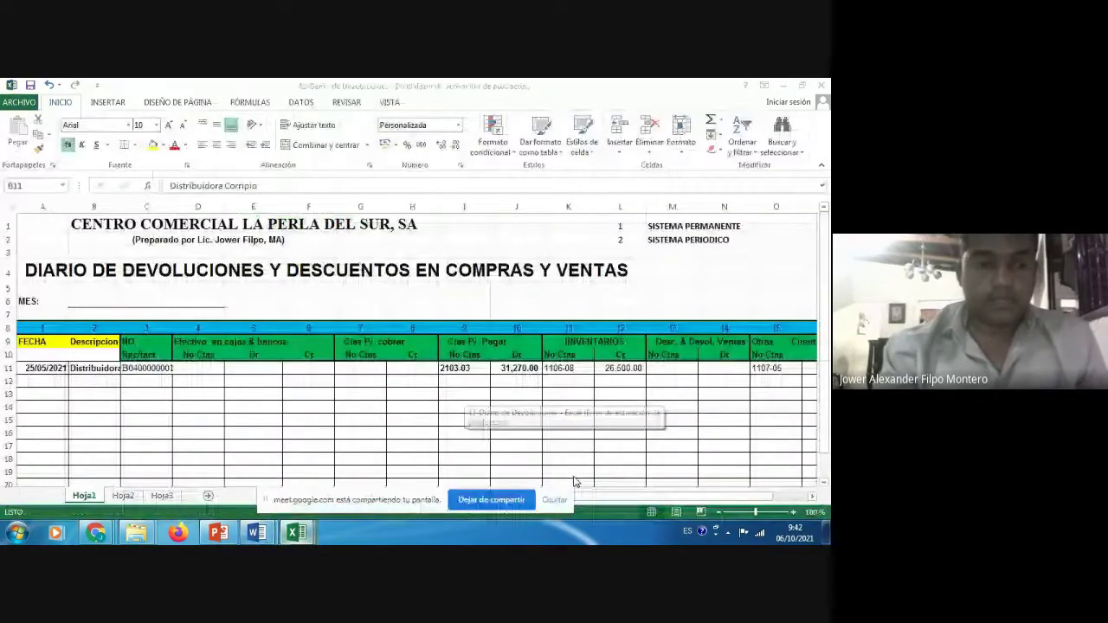
pyautogui.click(31, 350)
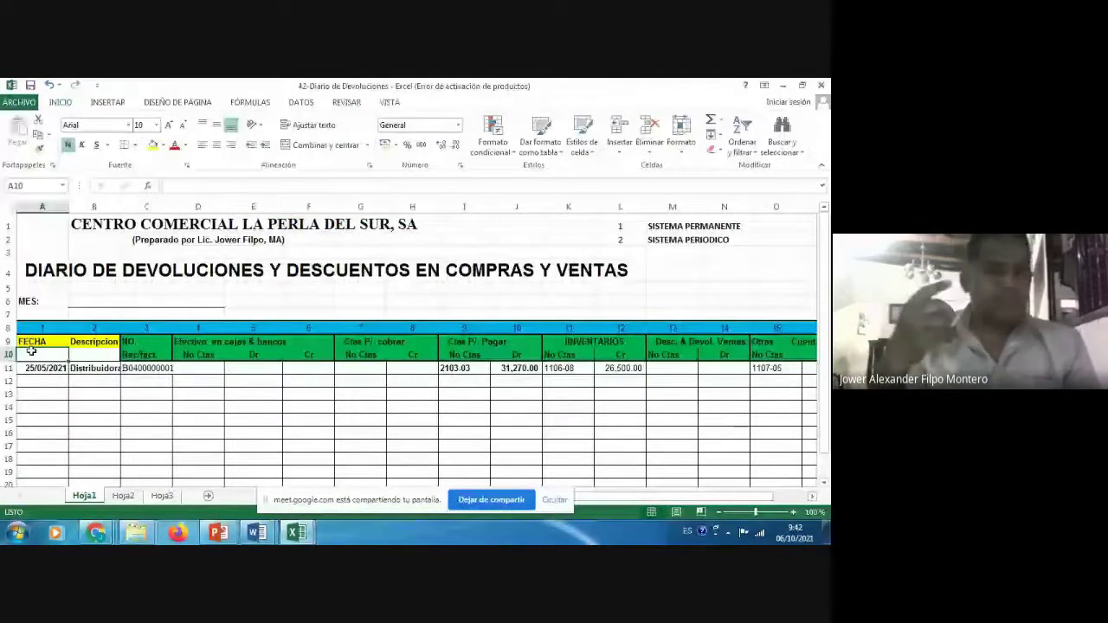
pyautogui.press('Down')
pyautogui.press('Down')
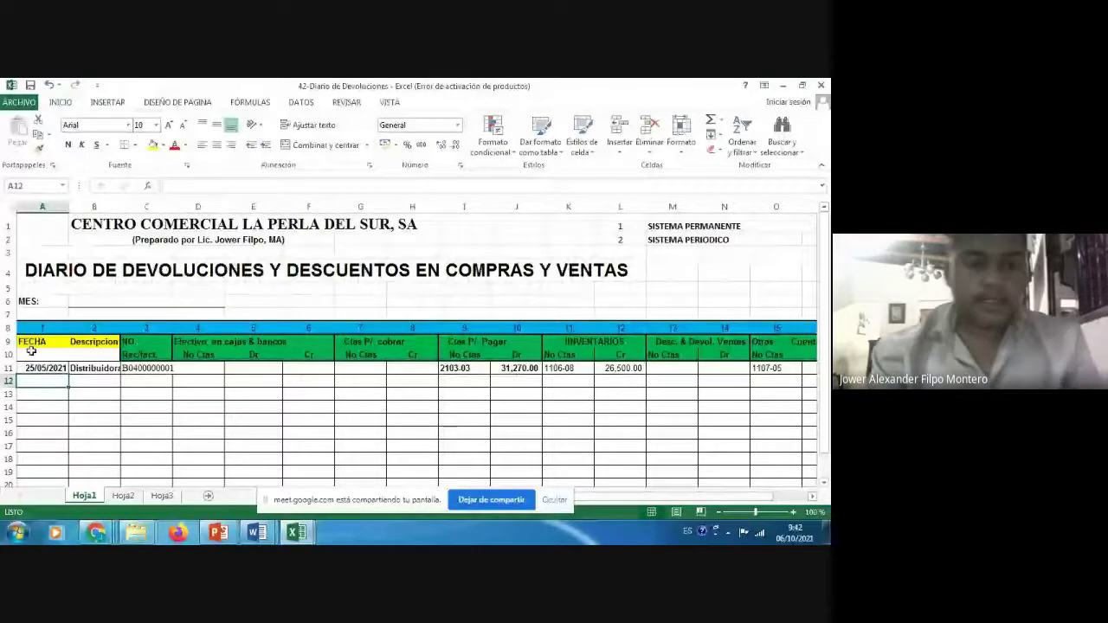
pyautogui.press('Up')
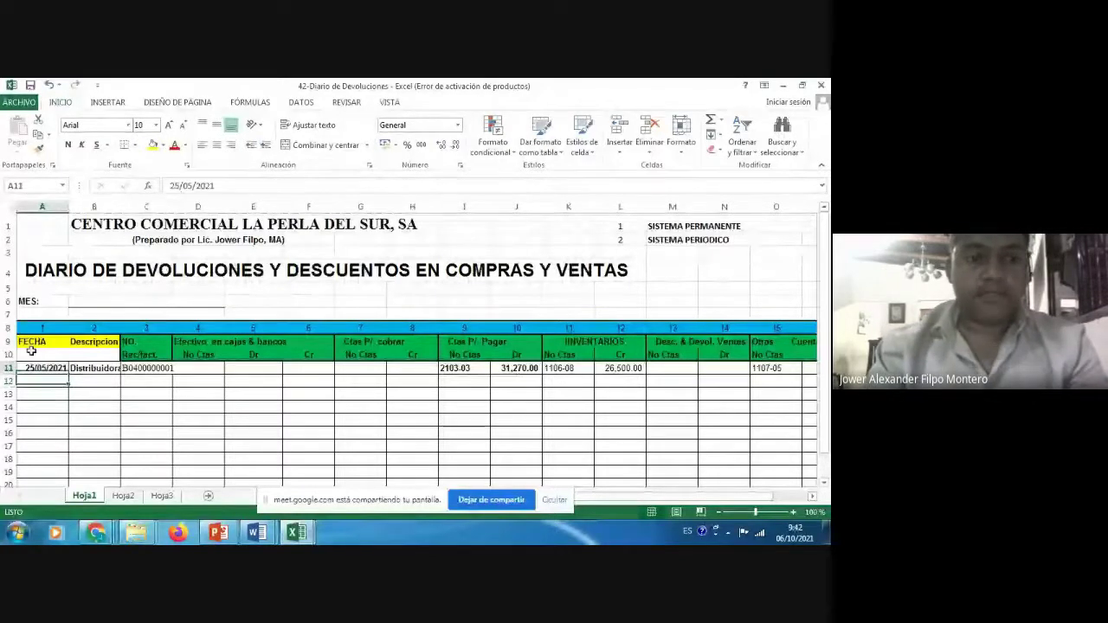
pyautogui.hotkey('ctrl', 'c')
pyautogui.press('Down')
pyautogui.press('Return')
pyautogui.press('Tab')
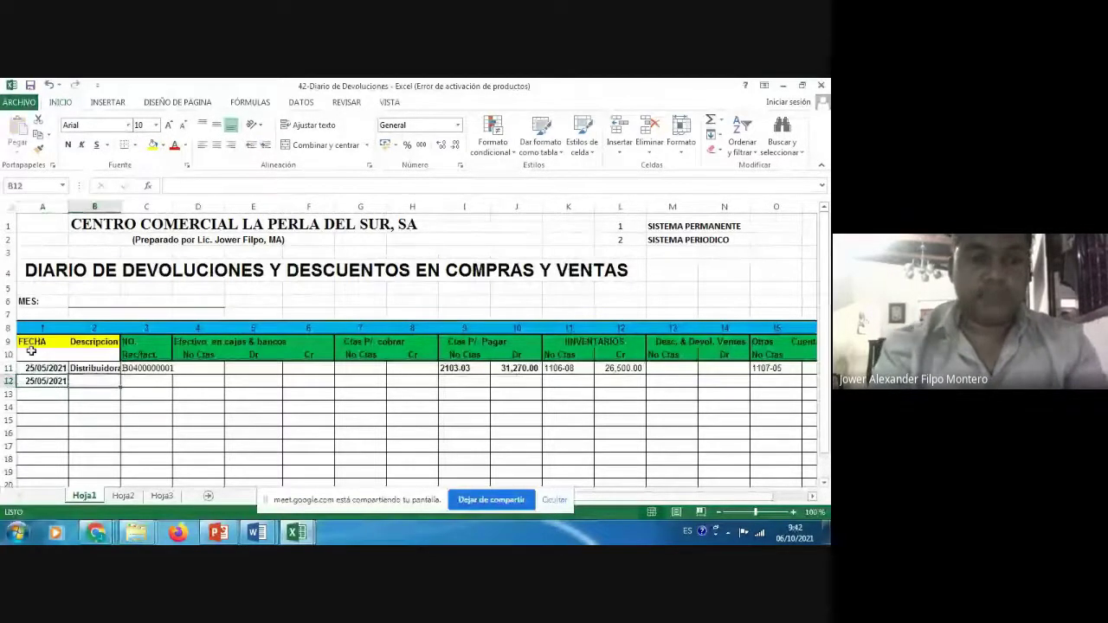
pyautogui.write('MOLI')
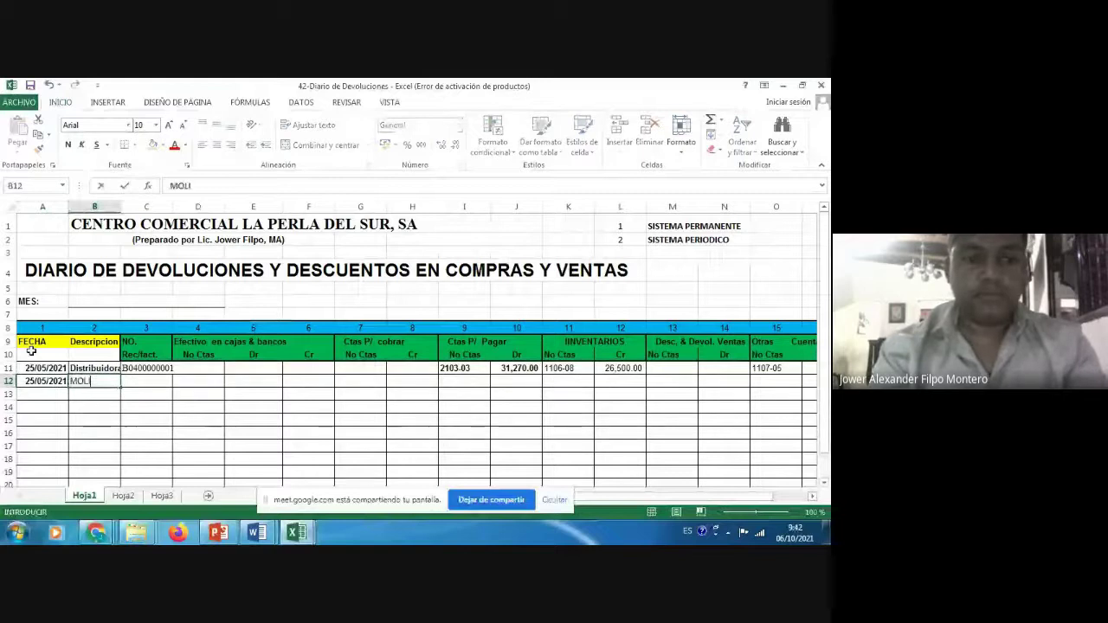
pyautogui.write('NOS DEL OZAMA')
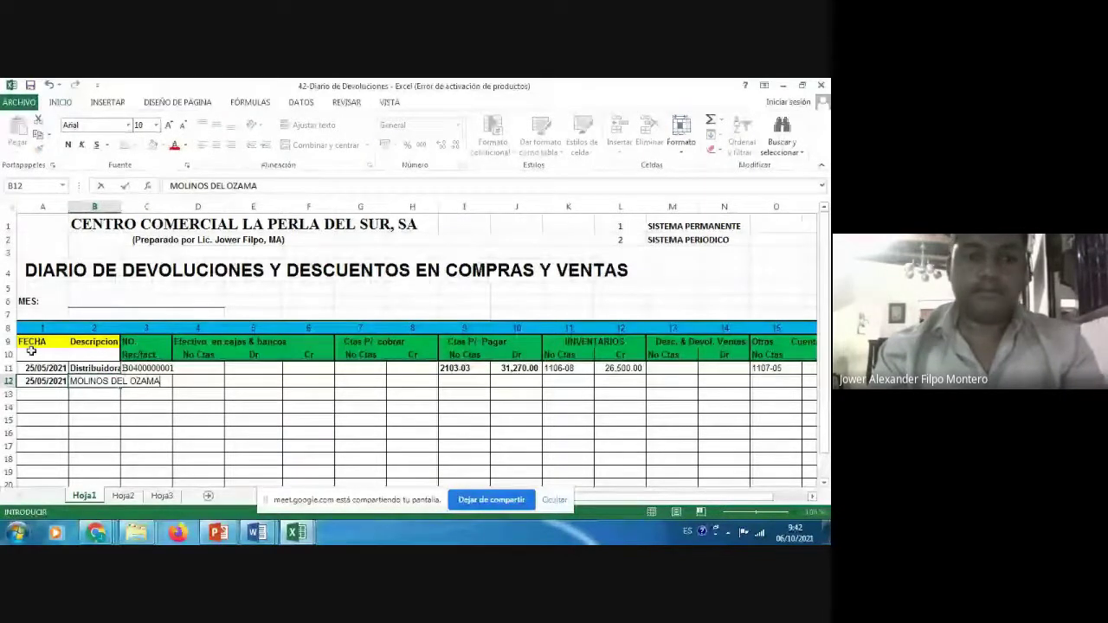
pyautogui.hotkey('ctrl', 'Return')
pyautogui.hotkey('alt', 'Tab')
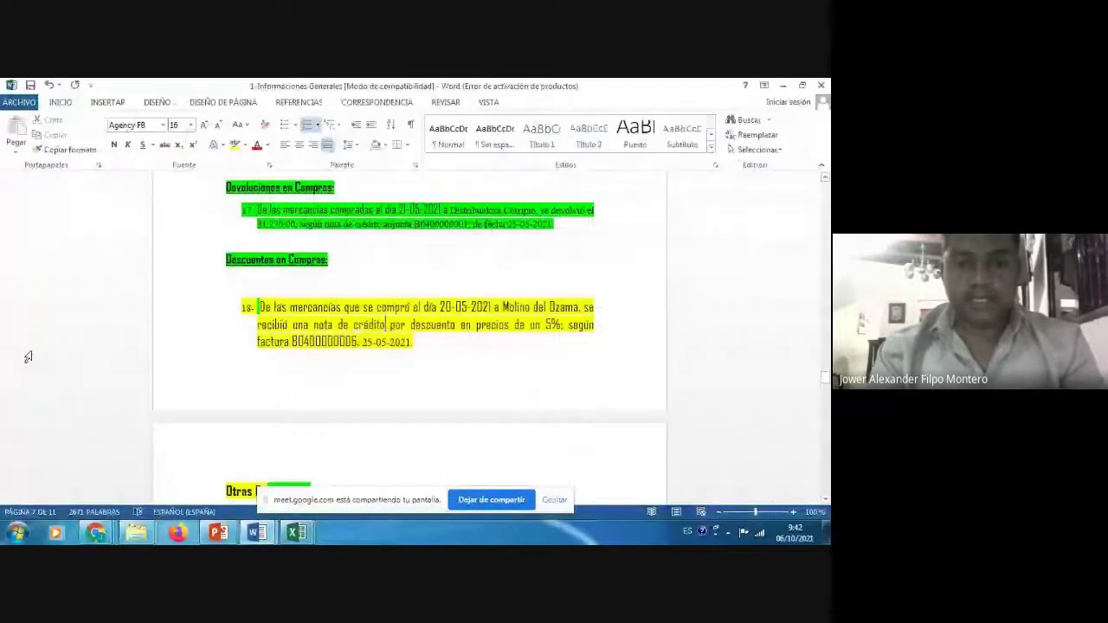
pyautogui.hotkey('alt', 'Tab')
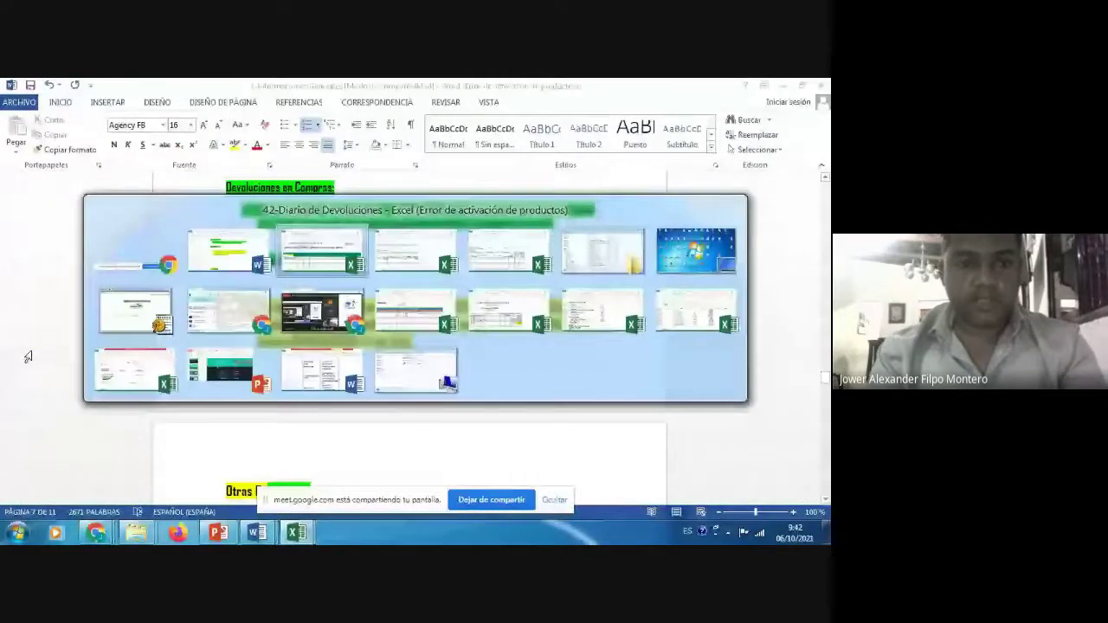
pyautogui.press('F2')
pyautogui.press('BackSpace')
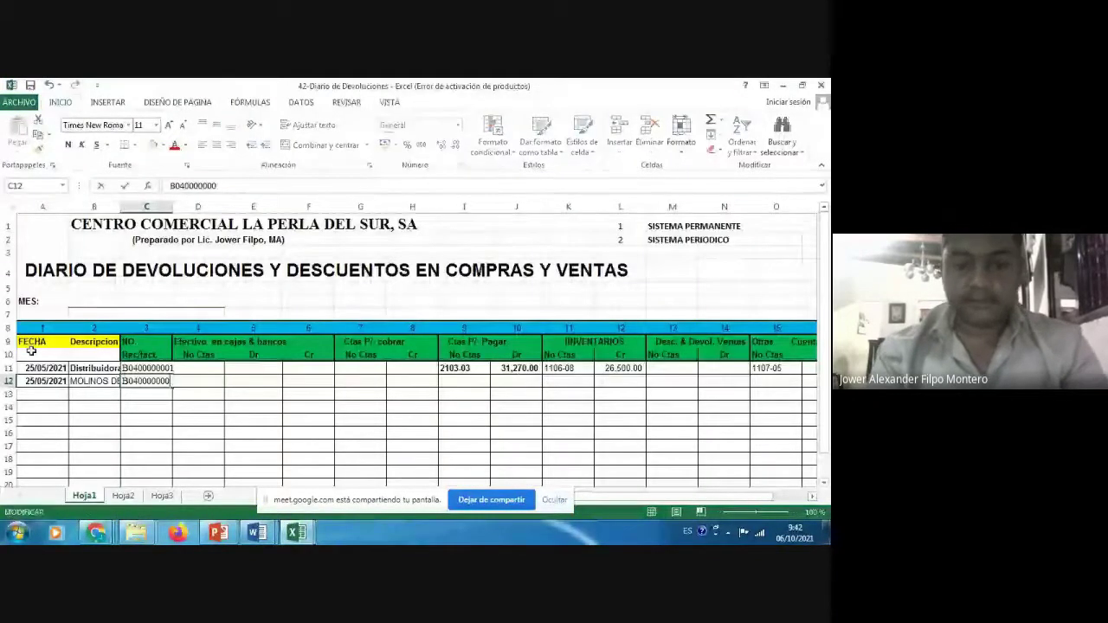
pyautogui.write('6')
pyautogui.hotkey('ctrl', 'Return')
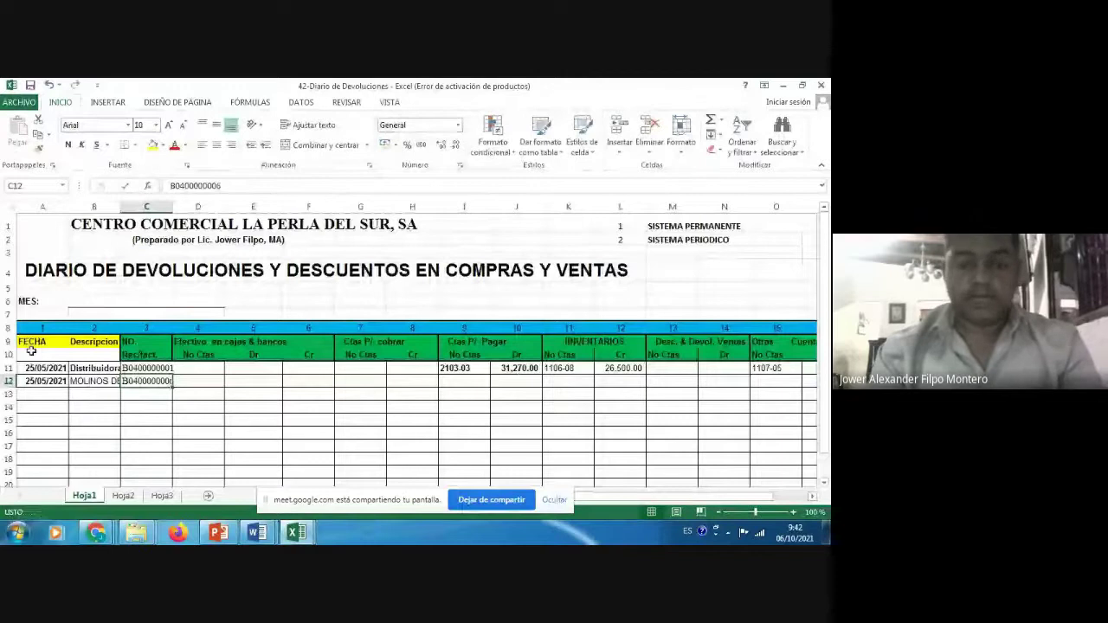
# - Set the Ctas P/ Pagar account code in the MOLINOS DEL OZAMA row to 2103-05
pyautogui.press('Right')
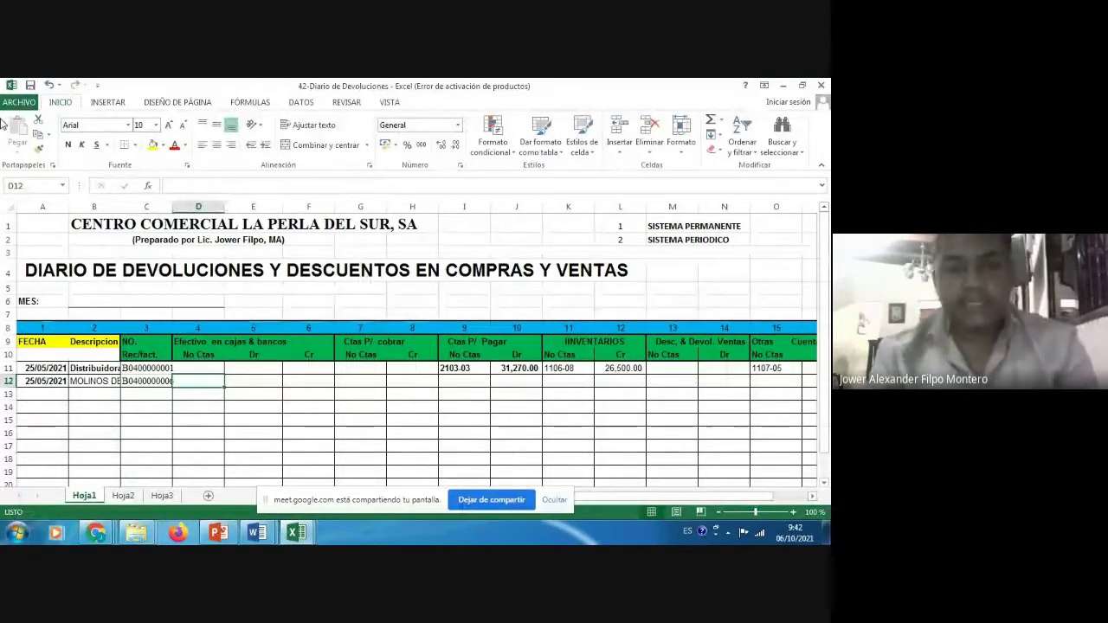
pyautogui.press('Right')
pyautogui.press('Right')
pyautogui.press('Right')
pyautogui.press('Right')
pyautogui.press('Right')
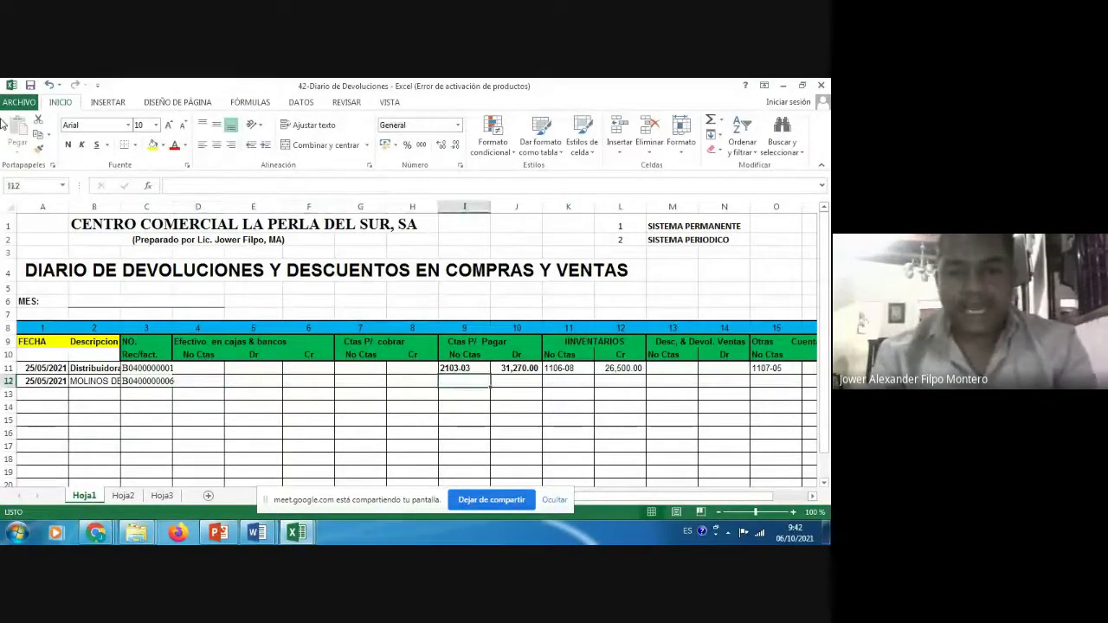
pyautogui.write('21')
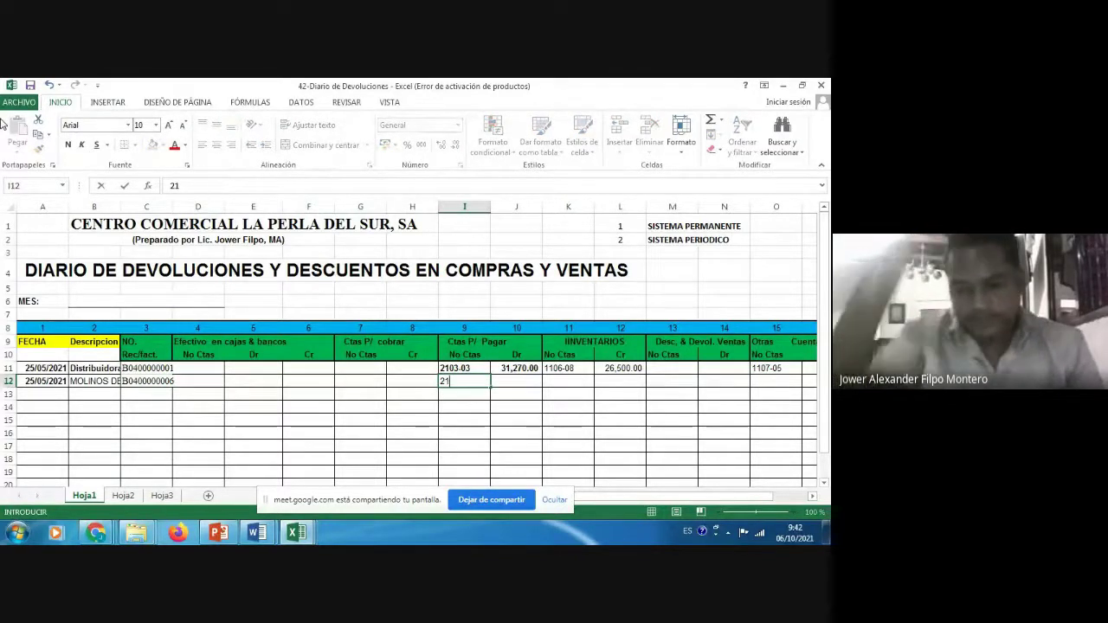
pyautogui.write('03-')
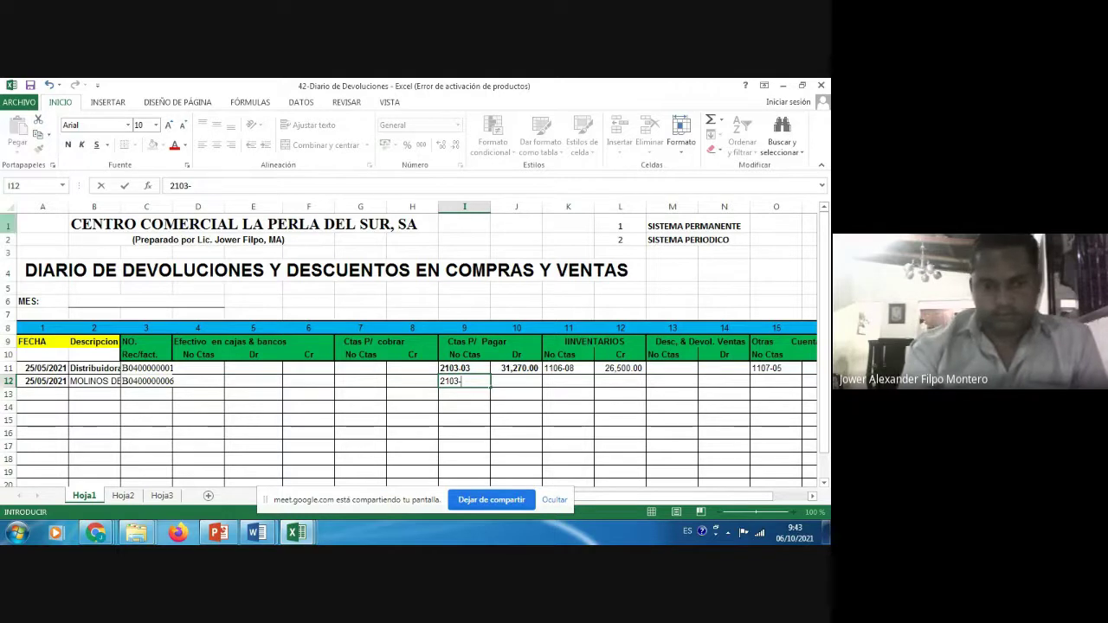
pyautogui.moveTo(97, 532)
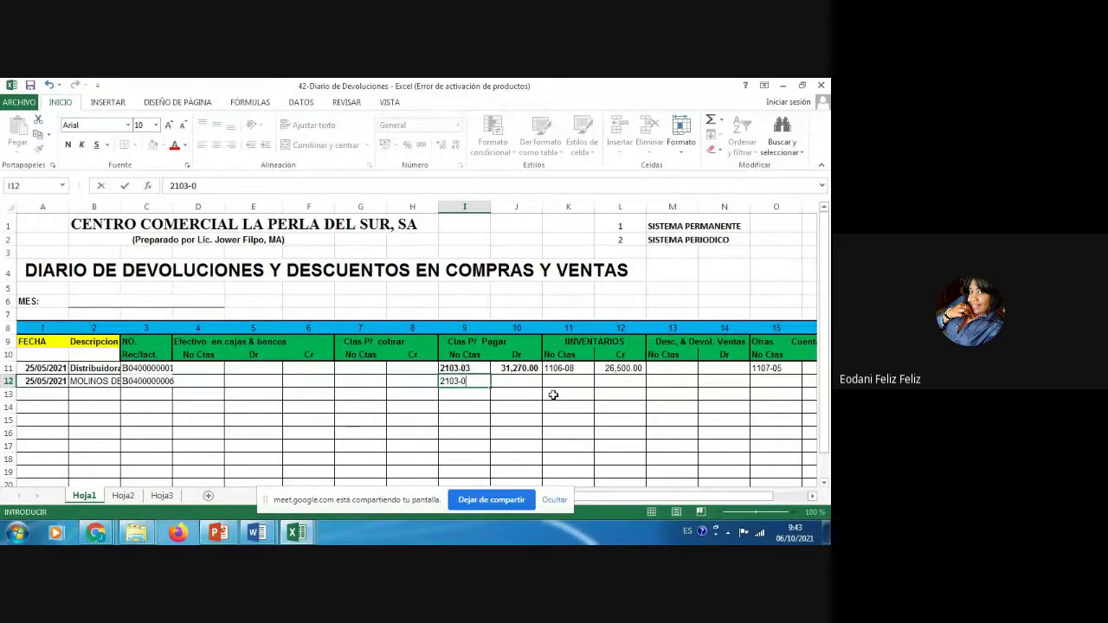
pyautogui.write('5')
pyautogui.press('Tab')
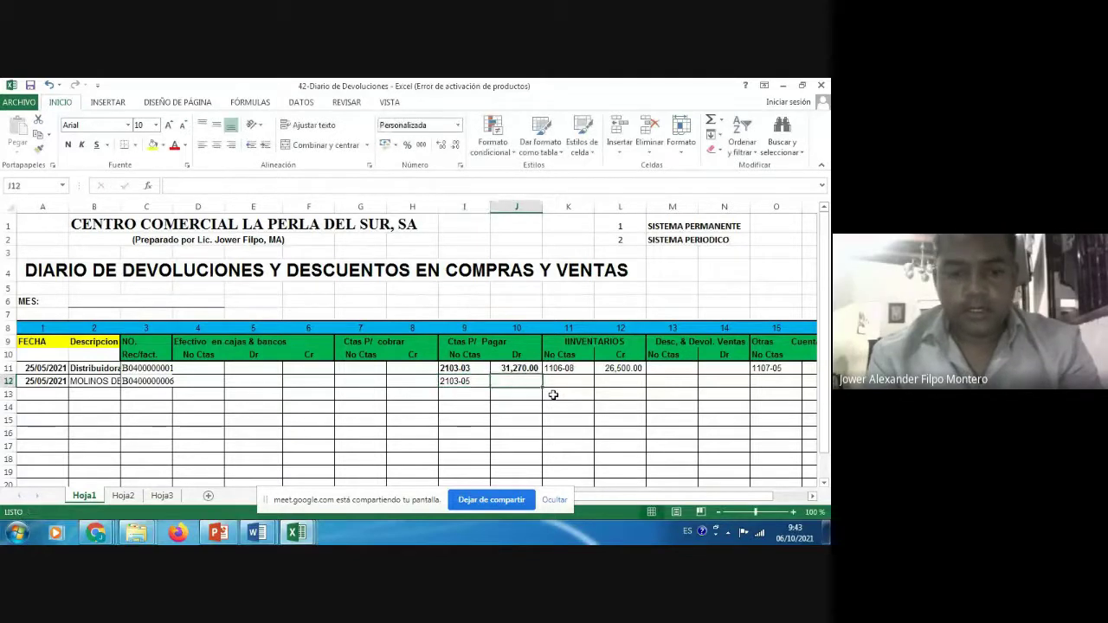
# - Check the discount rate in item 18 of the Word document, and enter 630000 in J1 and .05 in J2 of the journal
pyautogui.hotkey('alt', 'Tab')
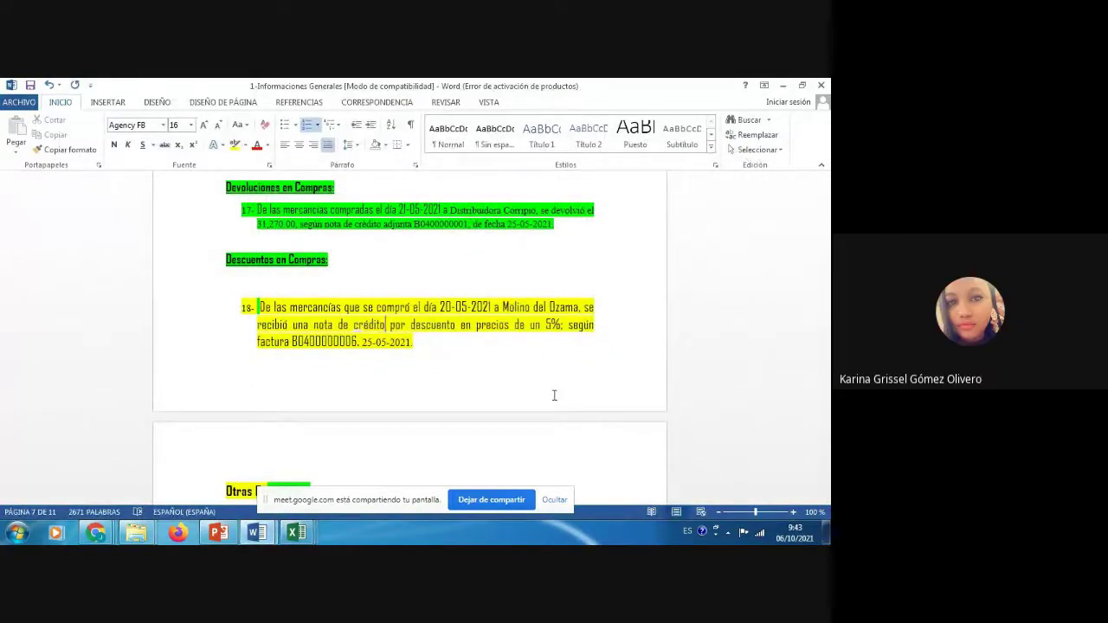
pyautogui.hotkey('alt', 'Tab')
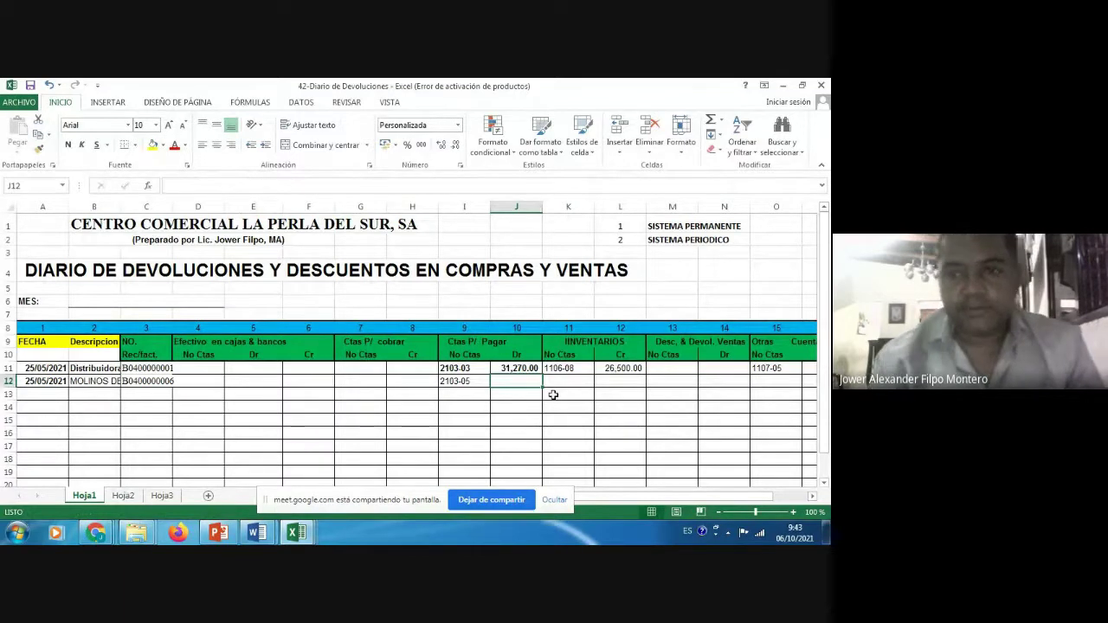
pyautogui.click(519, 223)
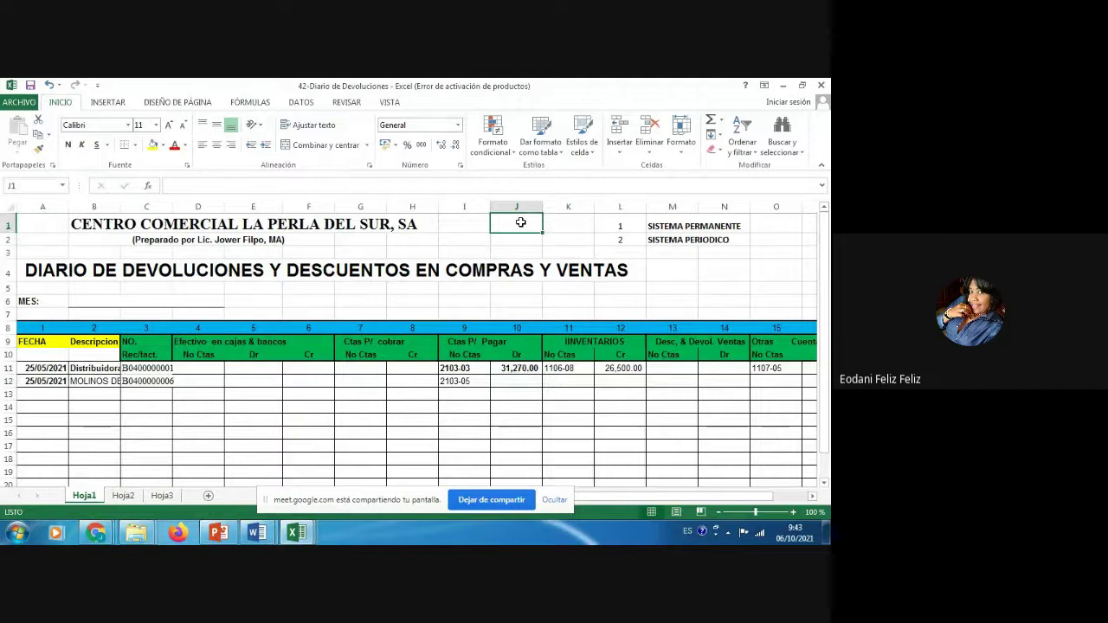
pyautogui.write('63000')
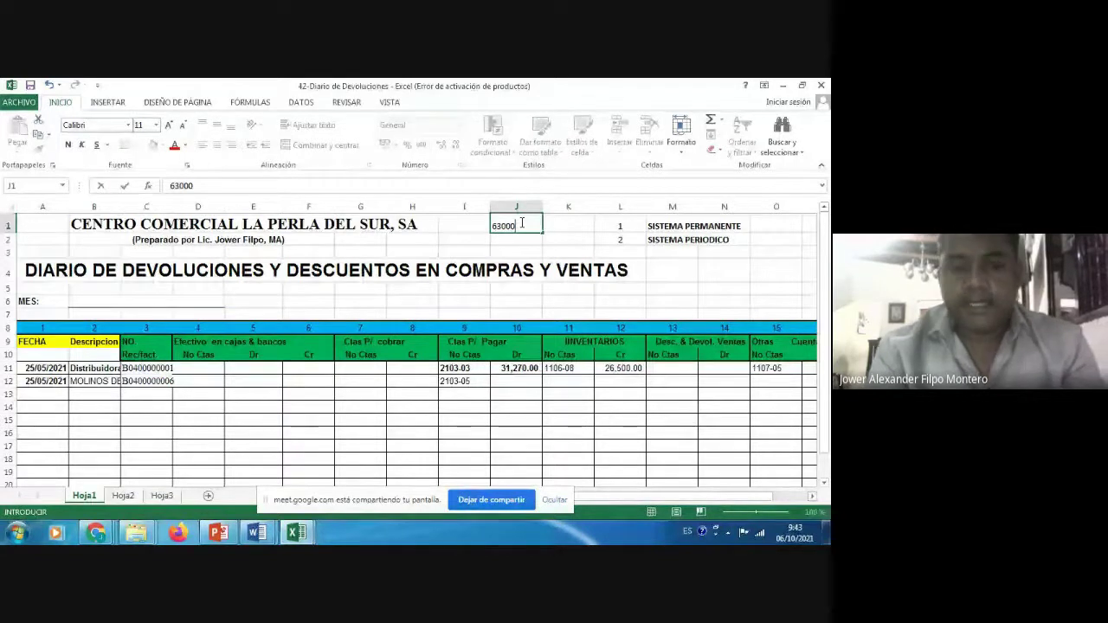
pyautogui.press('Return')
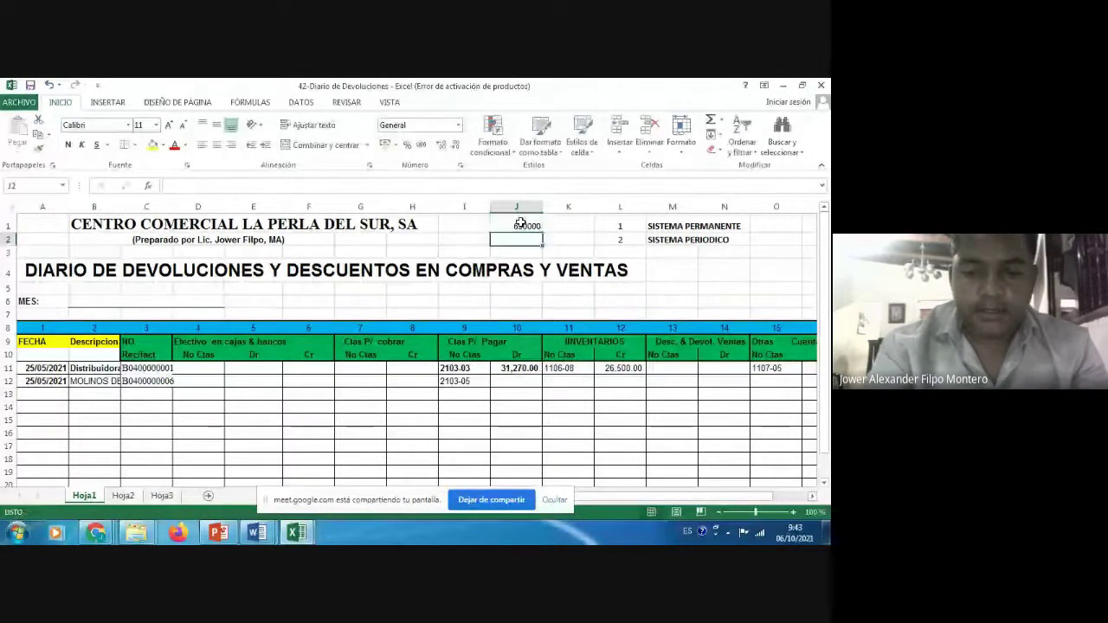
pyautogui.write('.05')
pyautogui.press('Return')
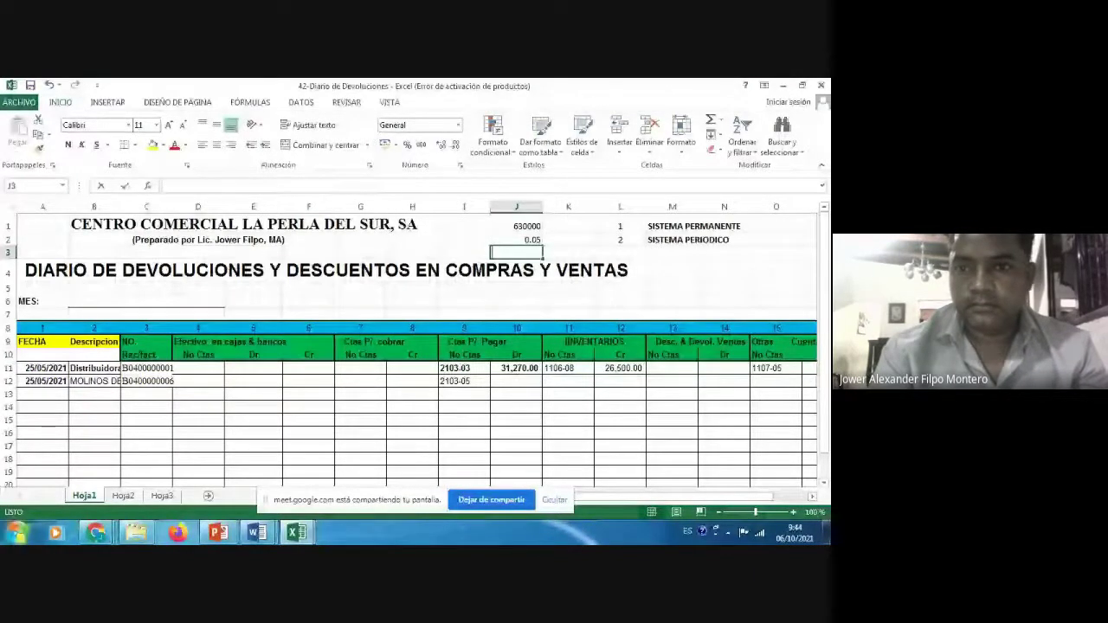
# - Calculate the discount in J3 with =J1*J2 and apply the comma thousands format to J3 and J1
pyautogui.write('=J1*J2')
pyautogui.hotkey('ctrl', 'Return')
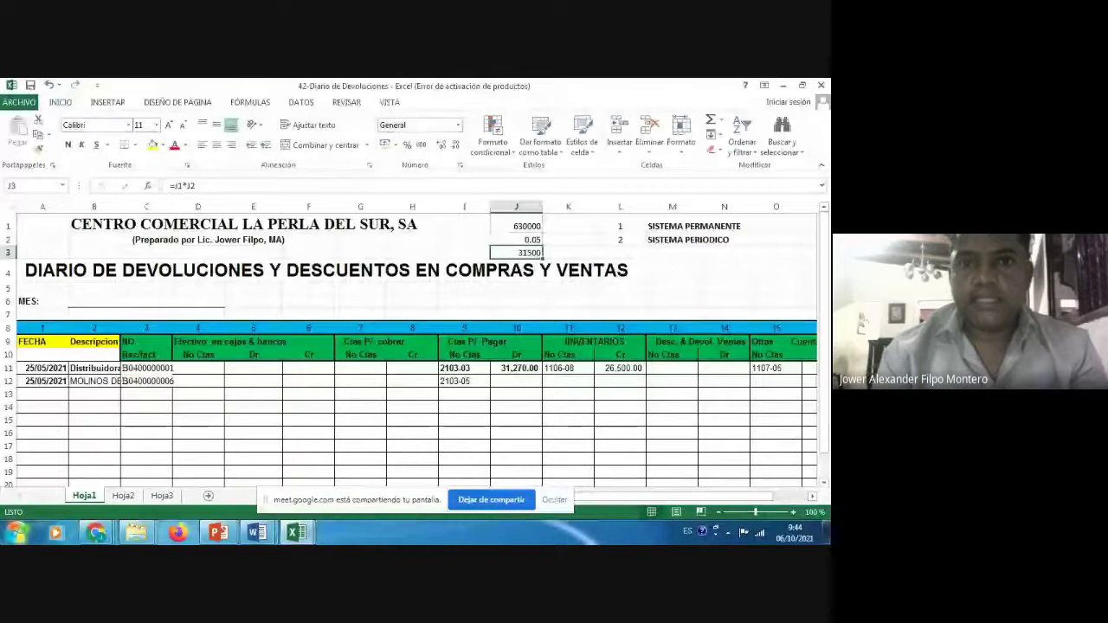
pyautogui.click(421, 145)
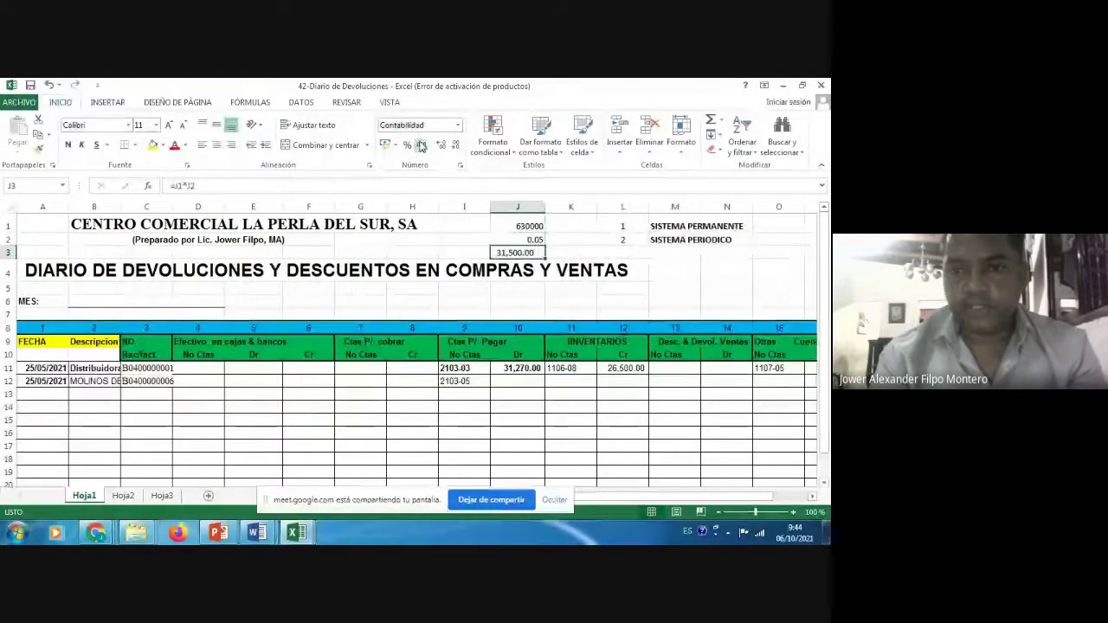
pyautogui.press('Up')
pyautogui.press('Up')
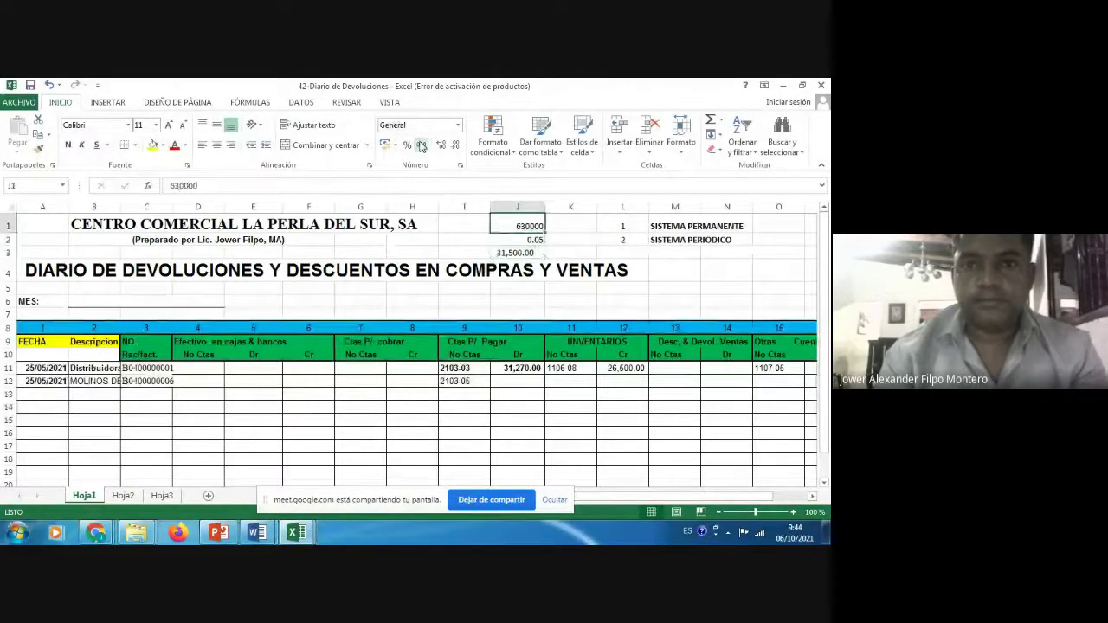
pyautogui.click(422, 146)
# - Enter 31500 as the Ctas P/ Pagar debit in the MOLINOS DEL OZAMA row
pyautogui.press('Down')
pyautogui.press('Down')
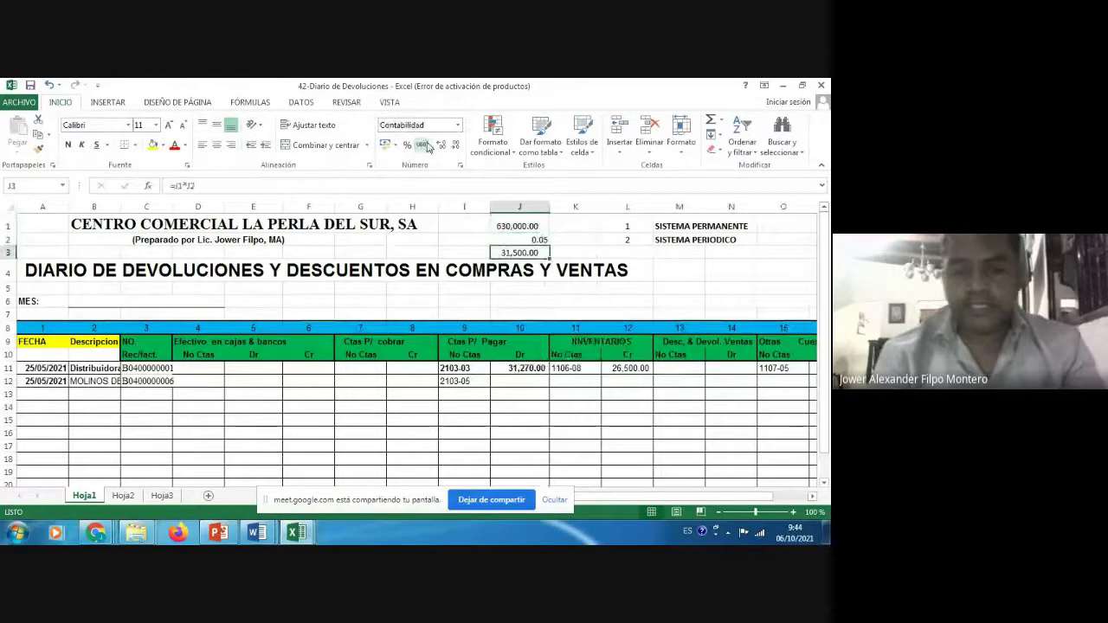
pyautogui.press('Down')
pyautogui.press('Down')
pyautogui.press('Down')
pyautogui.press('Down')
pyautogui.press('Down')
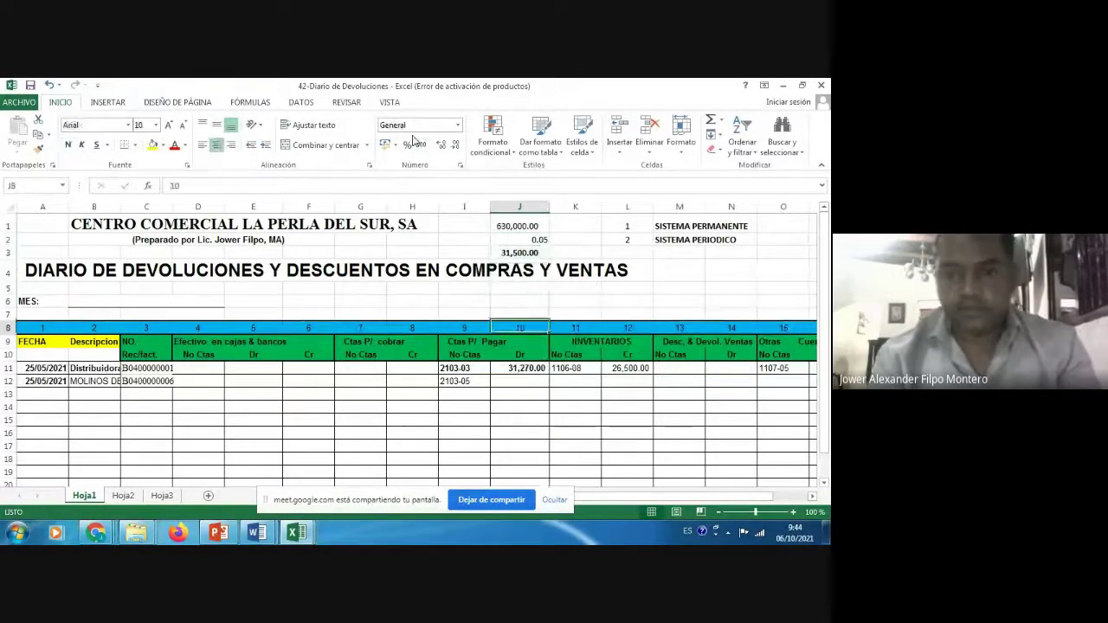
pyautogui.press('Down')
pyautogui.press('Down')
pyautogui.press('Down')
pyautogui.press('Down')
pyautogui.write('315')
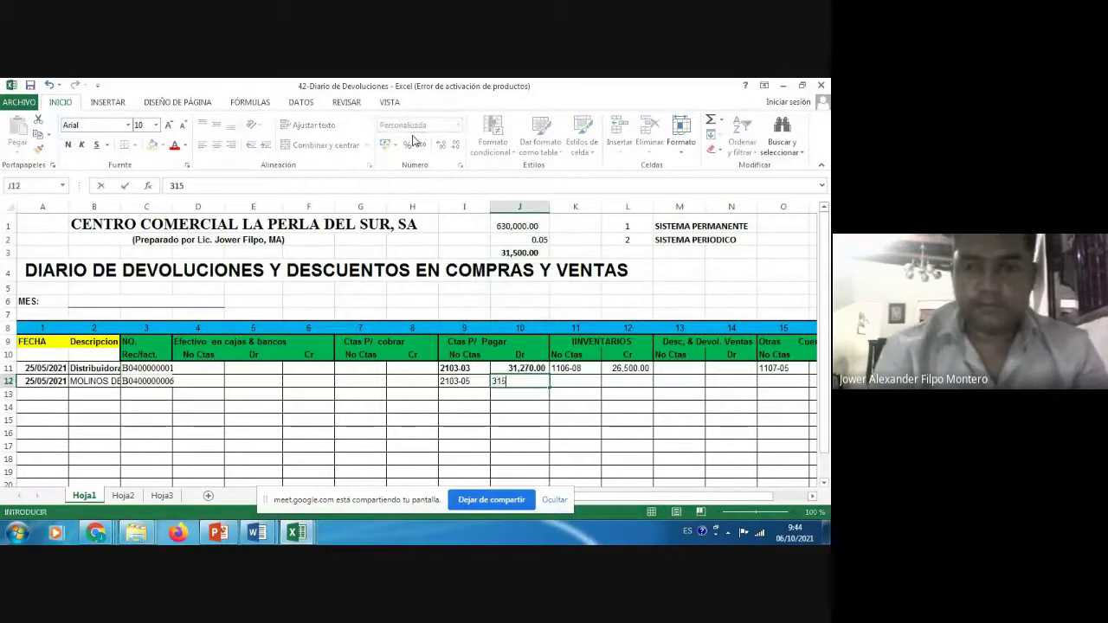
pyautogui.write('00')
pyautogui.press('Return')
pyautogui.press('Up')
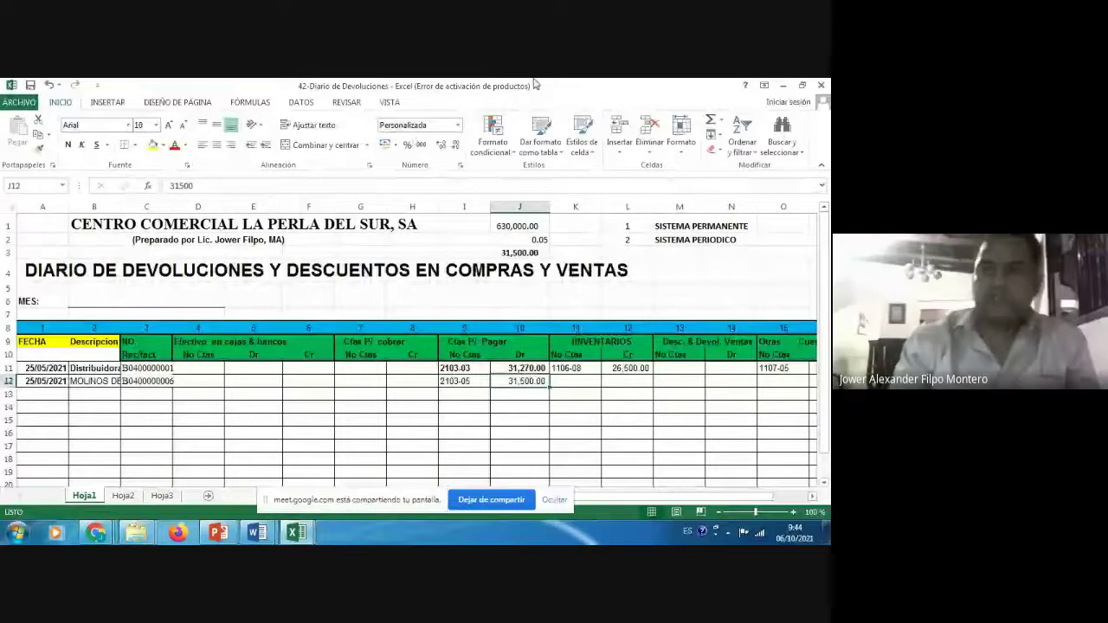
# - Add a note beside the journal title with 53 in M4 and DESCUENTOS EN COMPRAS in N4
pyautogui.click(673, 224)
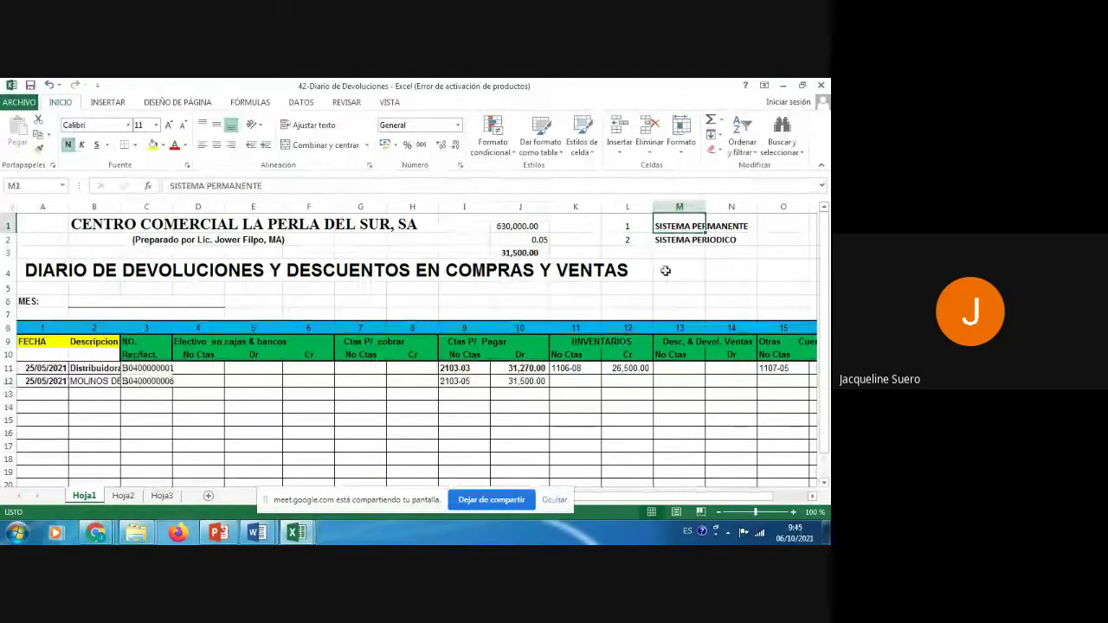
pyautogui.click(662, 241)
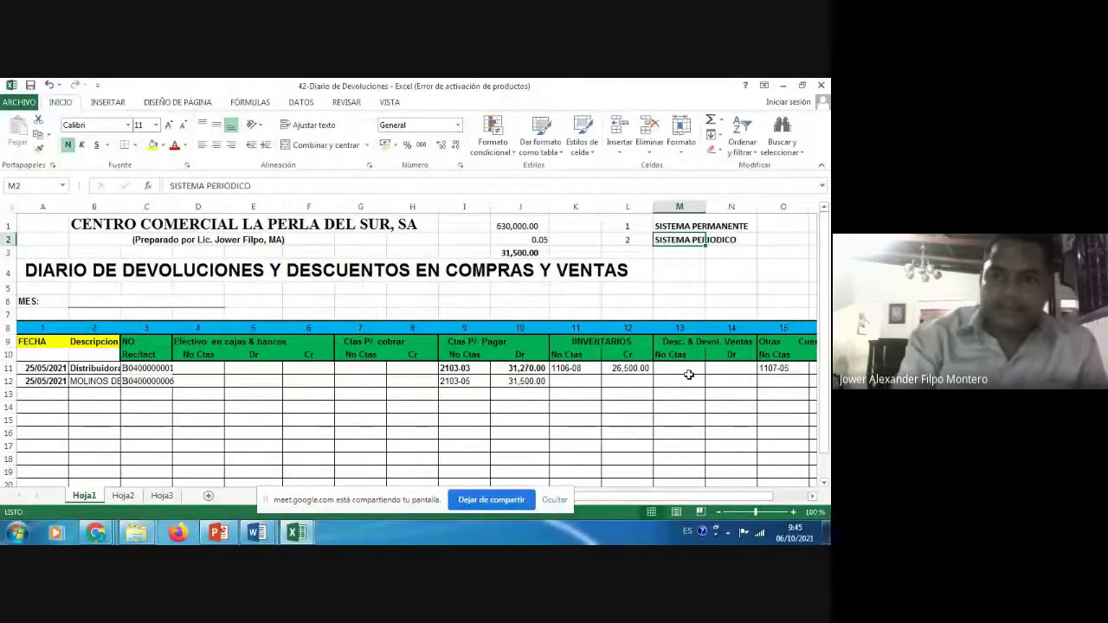
pyautogui.click(678, 270)
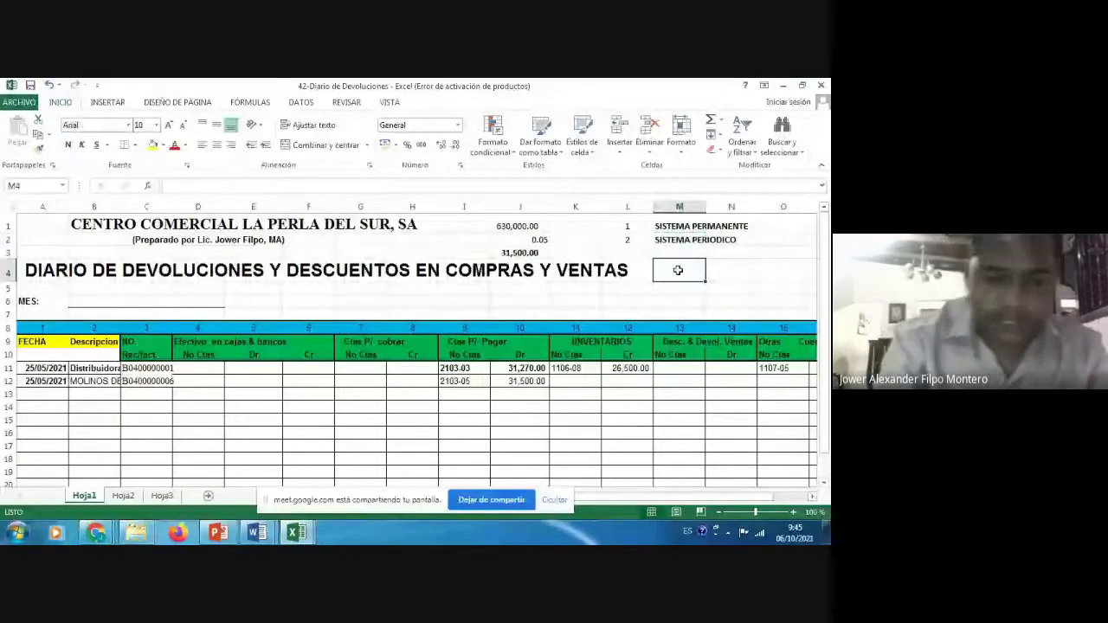
pyautogui.write('5')
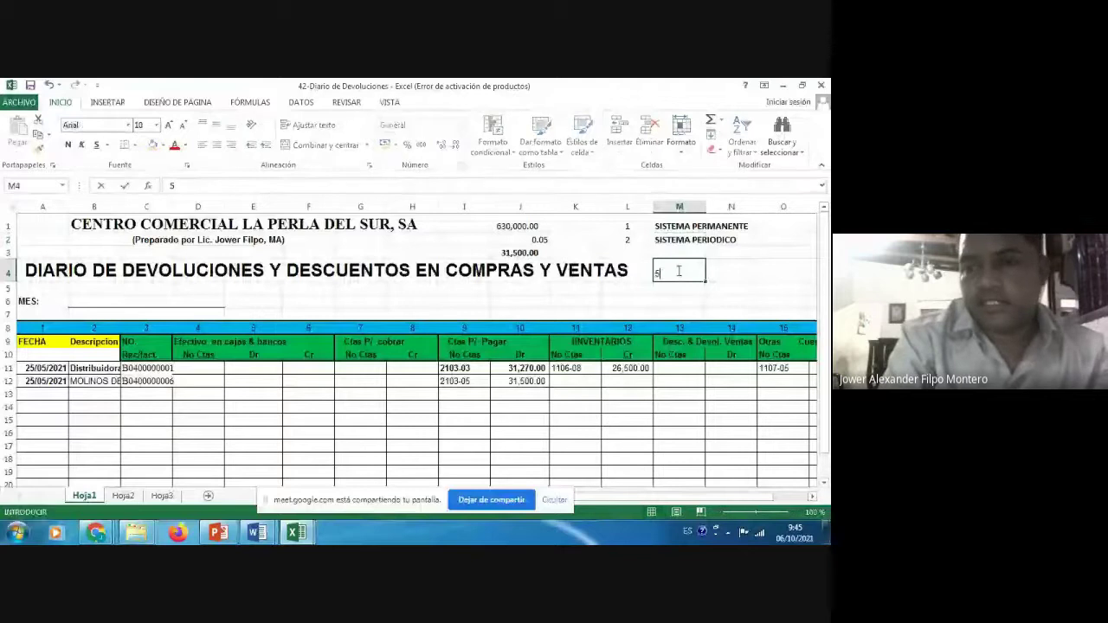
pyautogui.write('3')
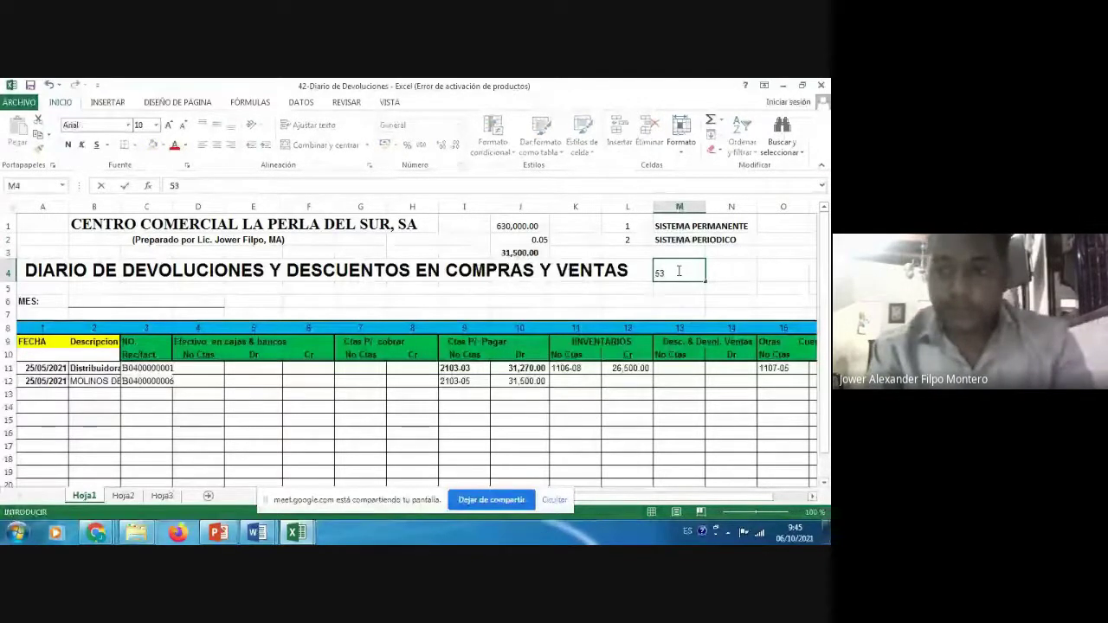
pyautogui.press('Return')
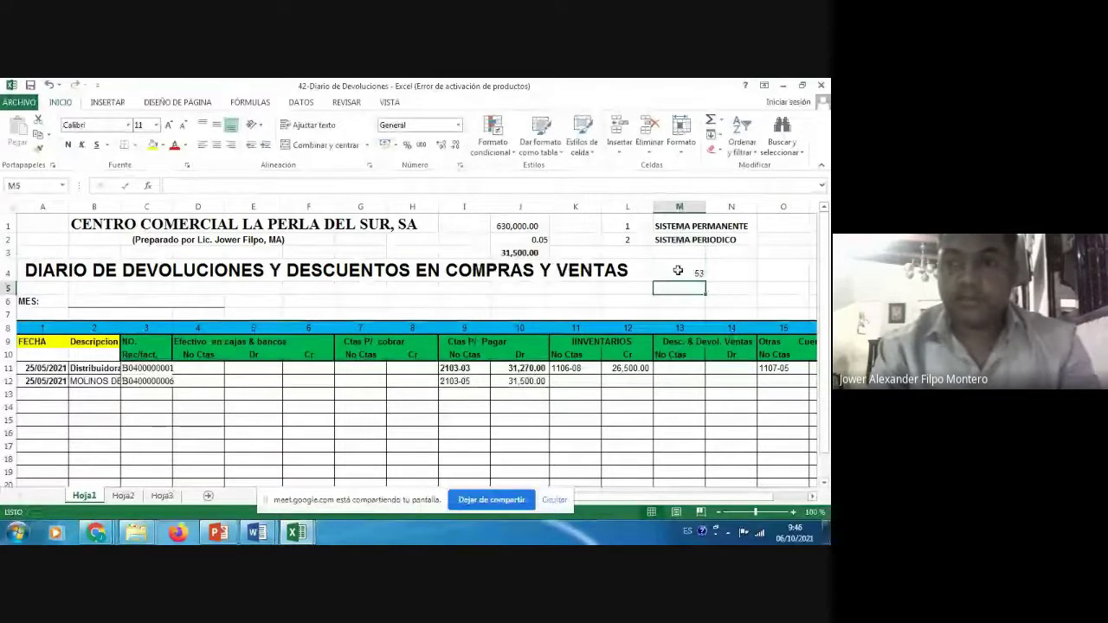
pyautogui.press('Up')
pyautogui.press('Right')
pyautogui.write('DESCUENTOS ')
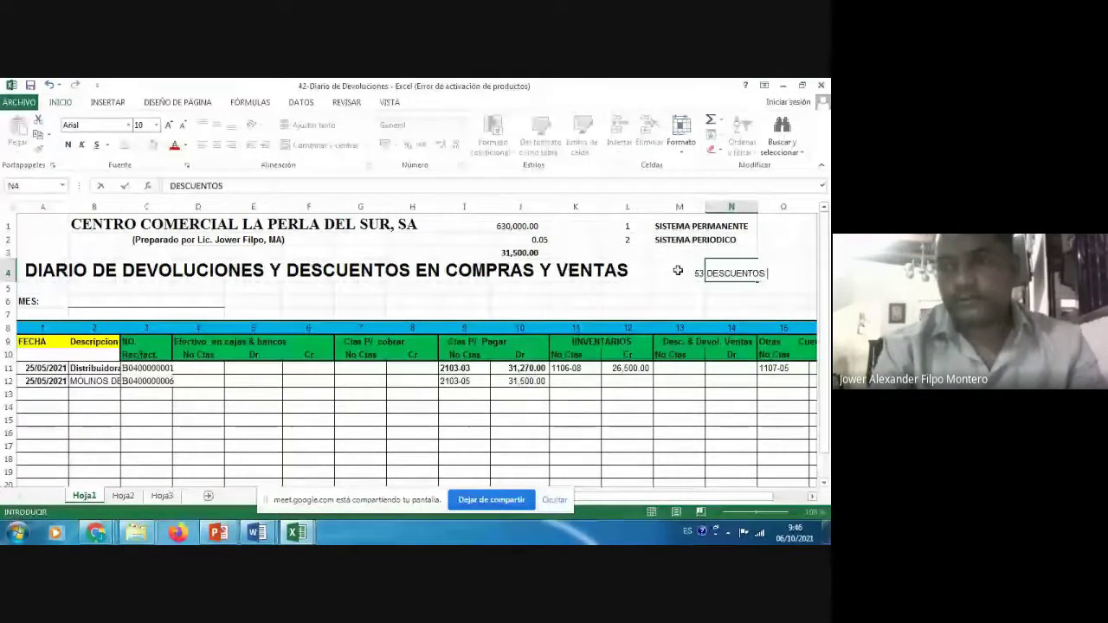
pyautogui.write('EN COM')
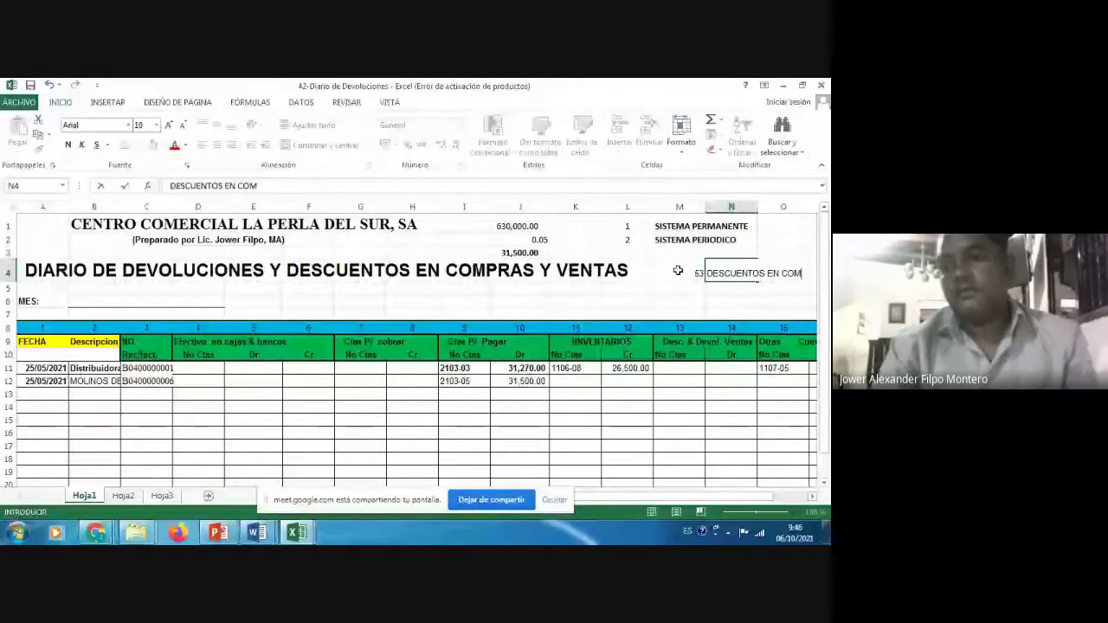
pyautogui.write('PRAS')
pyautogui.hotkey('ctrl', 'Return')
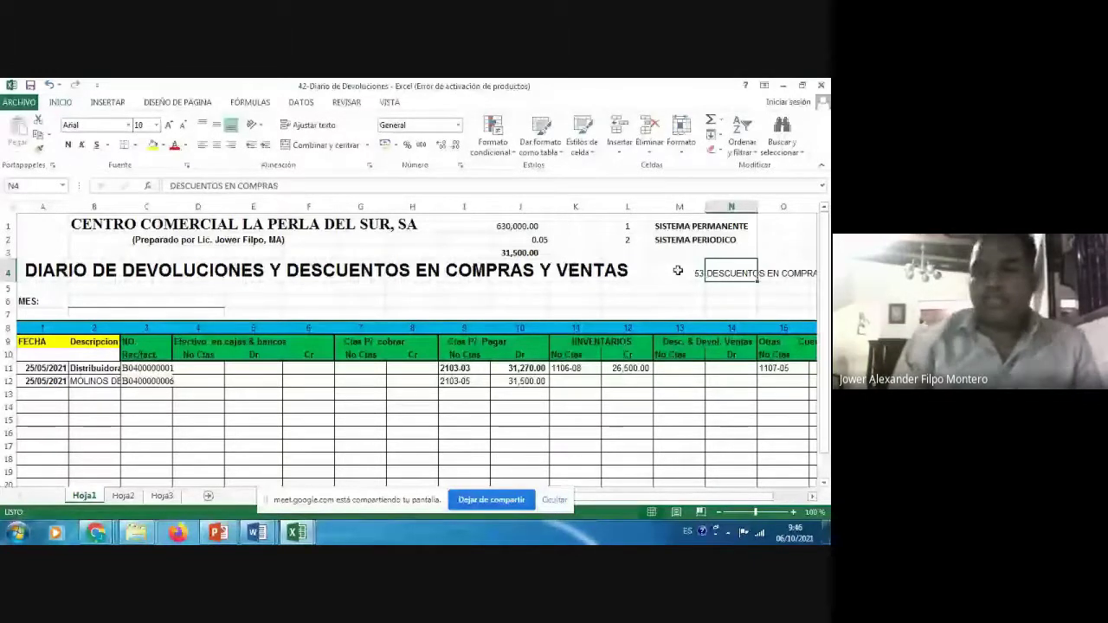
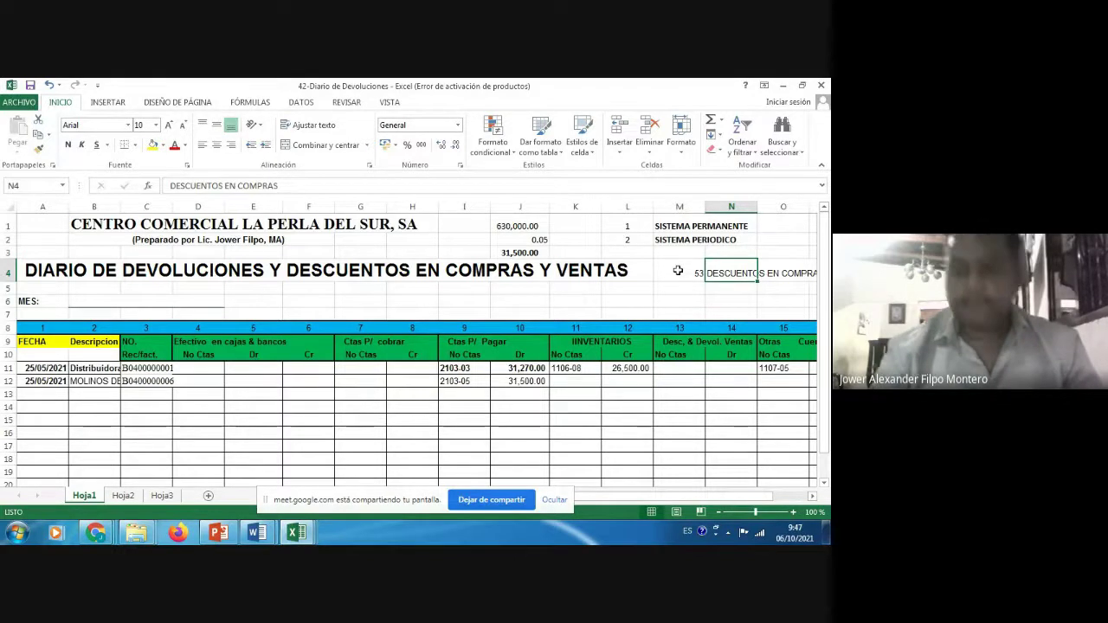
# - Select the Otras Cuentas account number cell, O12, in the MOLINOS DEL OZAMA row
pyautogui.press('Down')
pyautogui.press('Down')
pyautogui.press('Down')
pyautogui.press('Down')
pyautogui.press('Down')
pyautogui.press('Down')
pyautogui.press('Down')
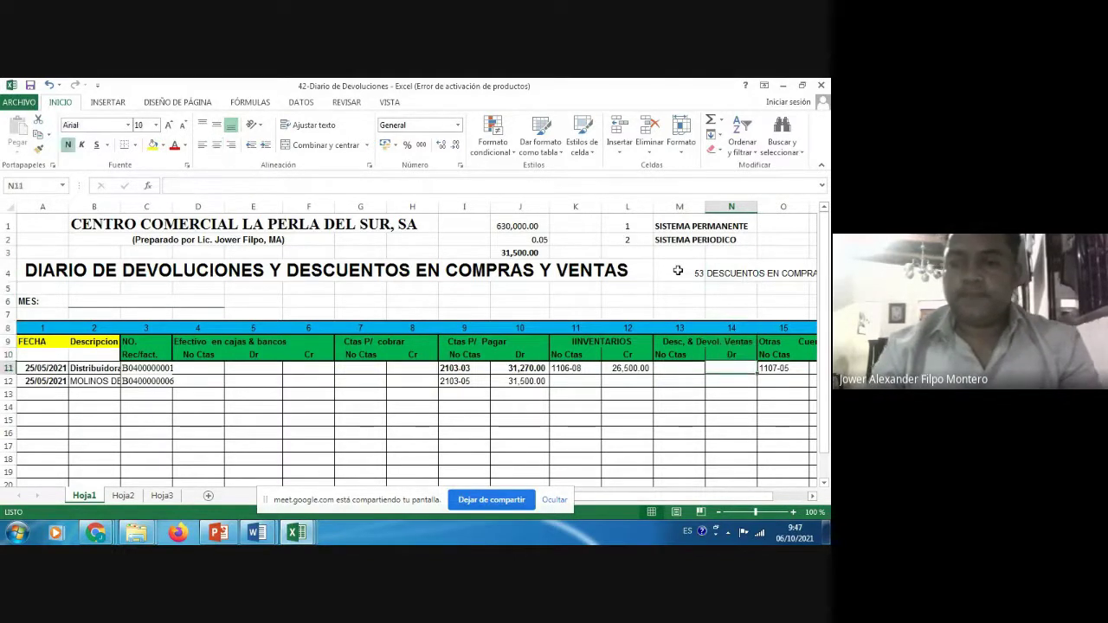
pyautogui.press('Left')
pyautogui.press('Left')
pyautogui.press('Down')
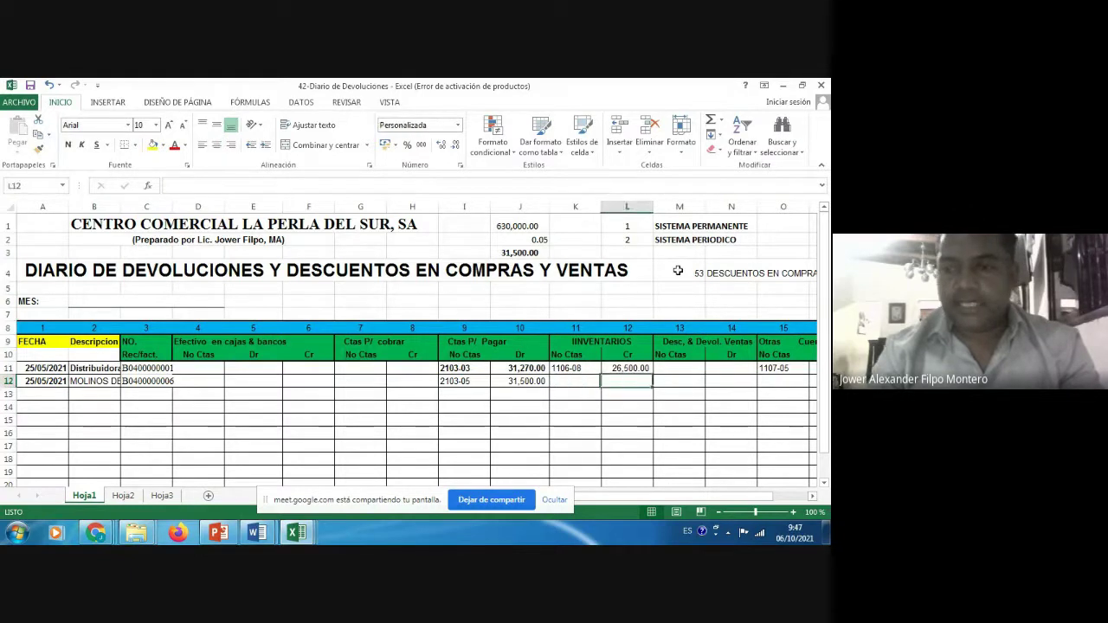
pyautogui.press('Right')
pyautogui.press('Right')
pyautogui.press('Right')
pyautogui.press('Right')
pyautogui.press('Right')
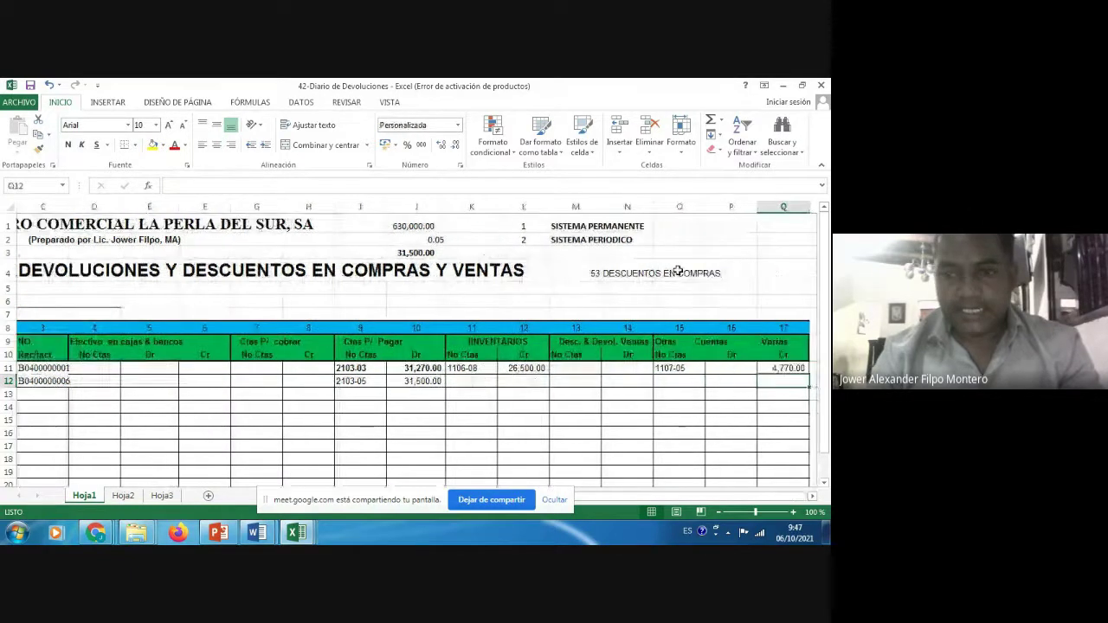
pyautogui.press('Left')
pyautogui.press('Left')
pyautogui.press('Up')
pyautogui.press('Up')
pyautogui.press('Down')
pyautogui.press('Down')
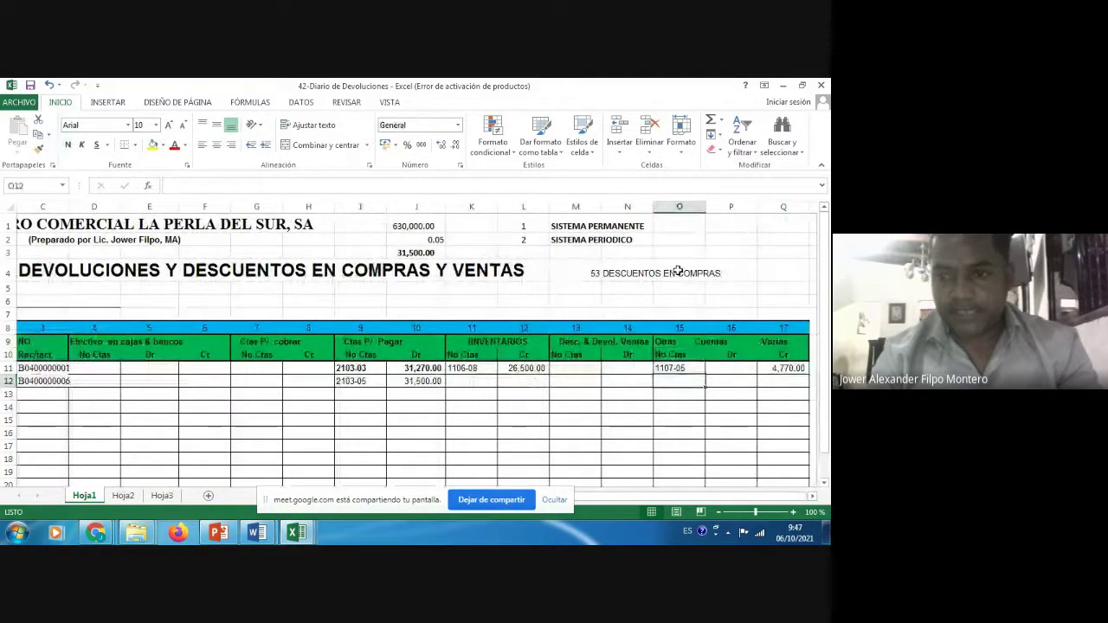
pyautogui.press('Right')
pyautogui.press('Left')
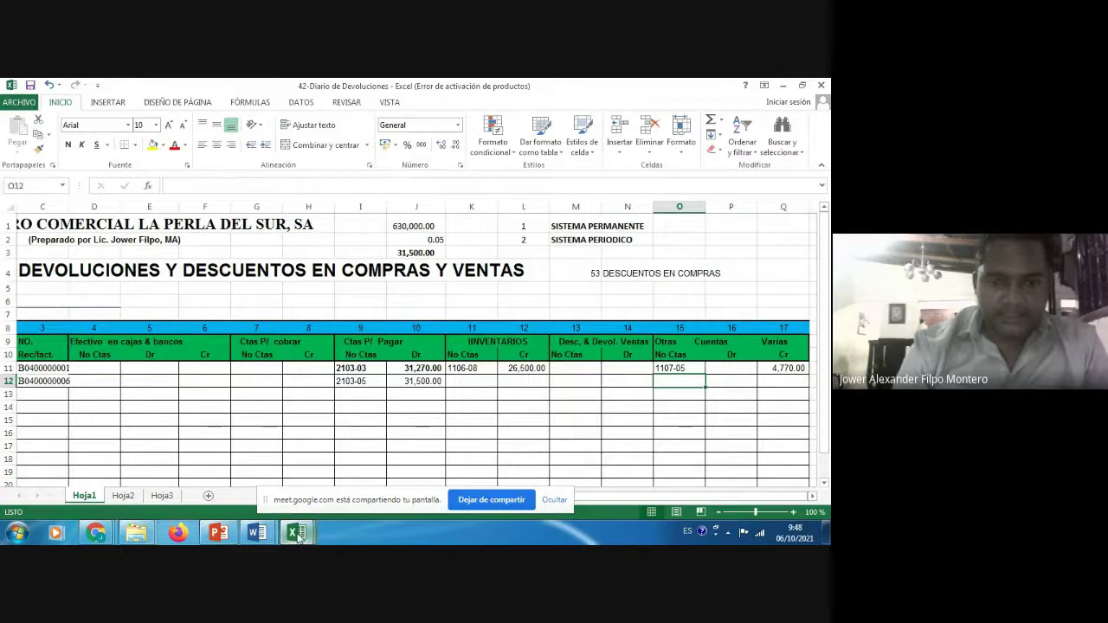
# - Switch to the 2-Catalogo de Cuentas workbook and find the income accounts containing the sales and purchase discount groups
pyautogui.moveTo(296, 533)
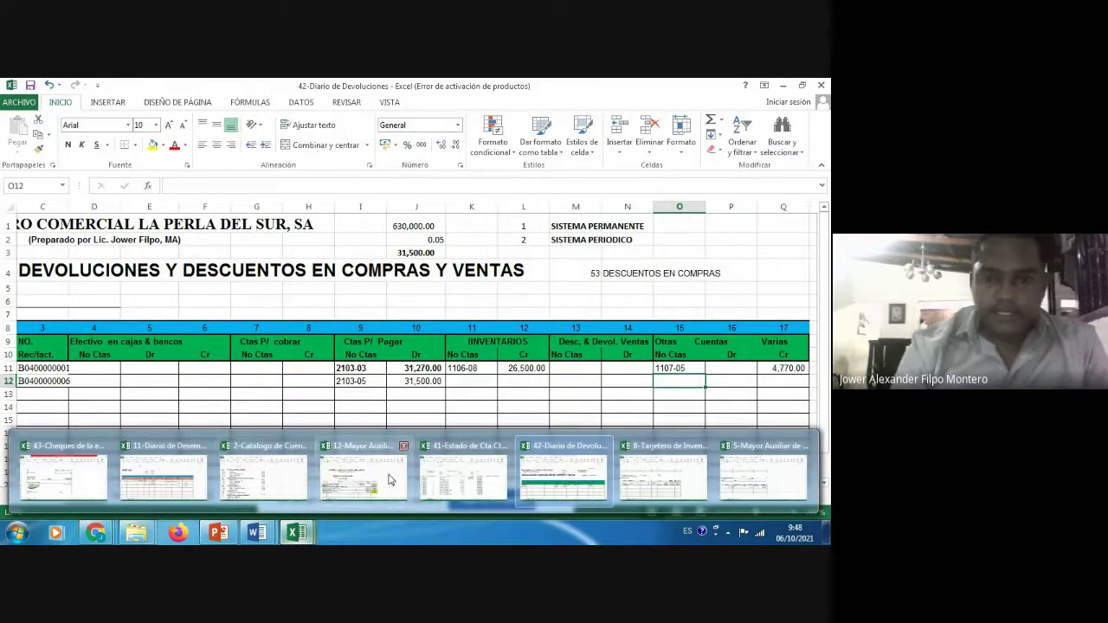
pyautogui.click(294, 472)
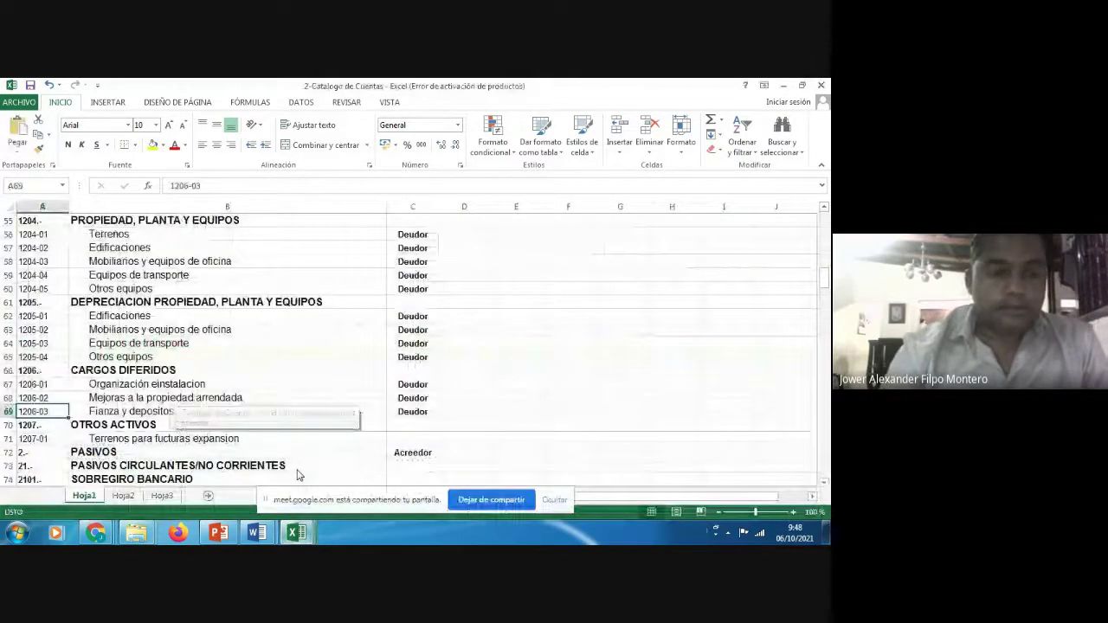
pyautogui.press('Down')
pyautogui.press('Down')
pyautogui.press('Down')
pyautogui.press('Down')
pyautogui.press('Down')
pyautogui.press('Down')
pyautogui.press('Down')
pyautogui.press('Down')
pyautogui.press('Down')
pyautogui.press('Down')
pyautogui.press('Down')
pyautogui.press('Down')
pyautogui.press('Down')
pyautogui.press('Down')
pyautogui.press('Down')
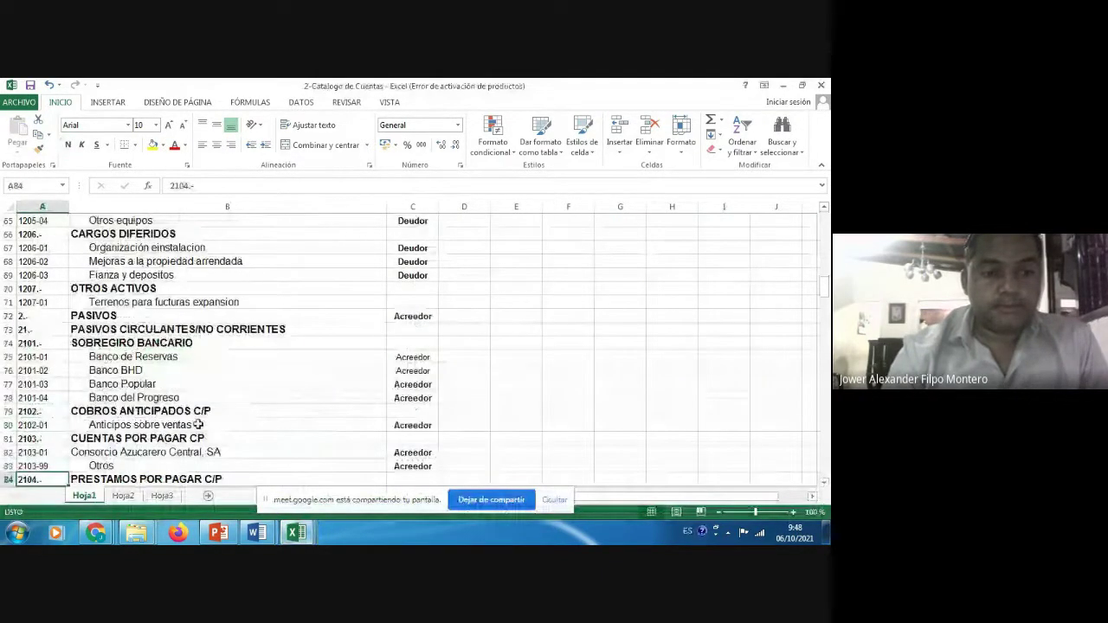
pyautogui.press('Down')
pyautogui.press('Down')
pyautogui.press('Down')
pyautogui.press('Down')
pyautogui.press('Down')
pyautogui.press('Down')
pyautogui.press('Down')
pyautogui.press('Down')
pyautogui.press('Down')
pyautogui.press('Down')
pyautogui.press('Down')
pyautogui.press('Down')
pyautogui.press('Down')
pyautogui.press('Down')
pyautogui.press('Down')
pyautogui.press('Down')
pyautogui.press('Down')
pyautogui.press('Down')
pyautogui.press('Down')
pyautogui.press('Down')
pyautogui.press('Down')
pyautogui.press('Down')
pyautogui.press('Down')
pyautogui.press('Down')
pyautogui.press('Down')
pyautogui.press('Down')
pyautogui.press('Down')
pyautogui.press('Down')
pyautogui.press('Down')
pyautogui.press('Down')
pyautogui.press('Down')
pyautogui.press('Down')
pyautogui.press('Down')
pyautogui.press('Down')
pyautogui.press('Down')
pyautogui.press('Down')
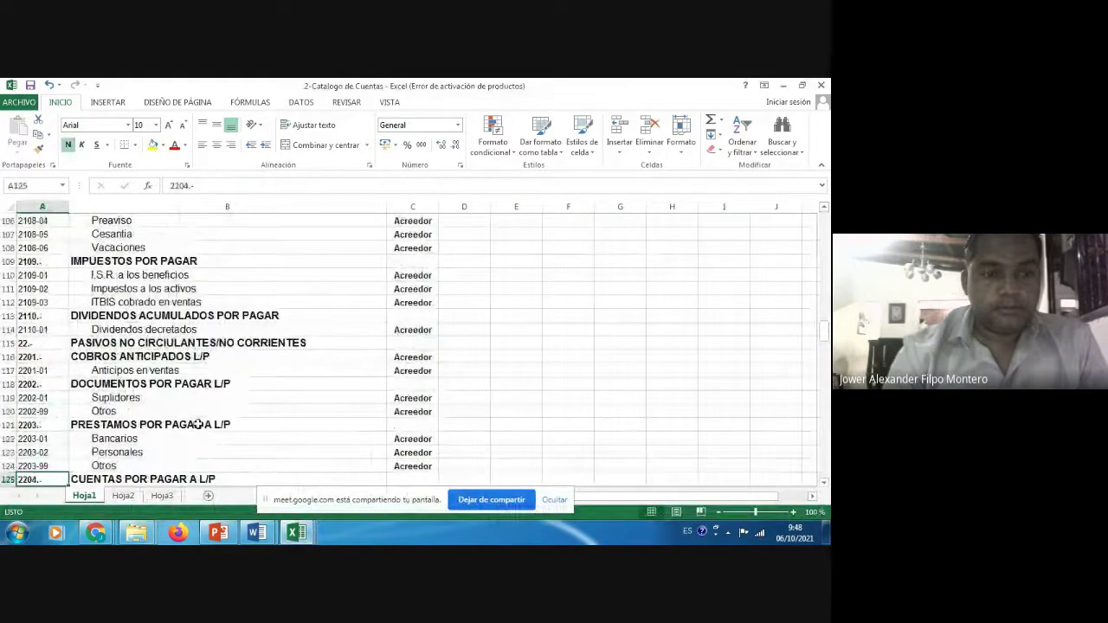
pyautogui.press('Down')
pyautogui.press('Down')
pyautogui.press('Down')
pyautogui.press('Down')
pyautogui.press('Down')
pyautogui.press('Down')
pyautogui.press('Down')
pyautogui.press('Down')
pyautogui.press('Down')
pyautogui.press('Down')
pyautogui.press('Down')
pyautogui.press('Down')
pyautogui.press('Down')
pyautogui.press('Down')
pyautogui.press('Down')
pyautogui.press('Down')
pyautogui.press('Down')
pyautogui.press('Down')
pyautogui.press('Down')
pyautogui.press('Down')
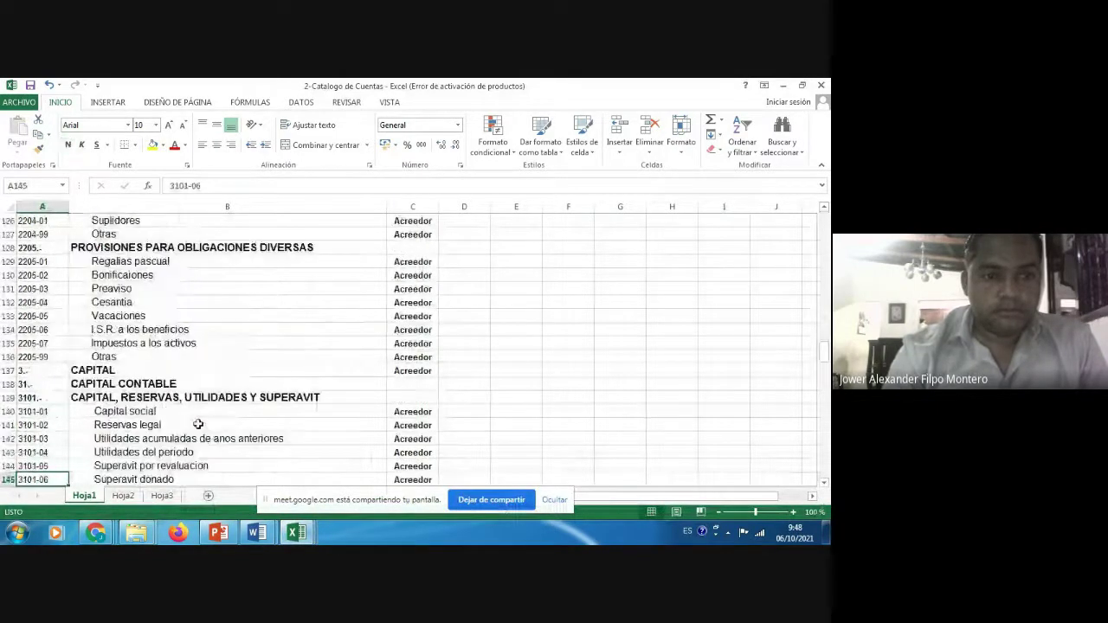
pyautogui.press('Down')
pyautogui.press('Down')
pyautogui.press('Down')
pyautogui.press('Down')
pyautogui.press('Down')
pyautogui.press('Down')
pyautogui.press('Down')
pyautogui.press('Down')
pyautogui.press('Down')
pyautogui.press('Down')
pyautogui.press('Down')
pyautogui.press('Down')
pyautogui.press('Down')
pyautogui.press('Down')
pyautogui.press('Down')
pyautogui.press('Down')
pyautogui.press('Down')
pyautogui.press('Down')
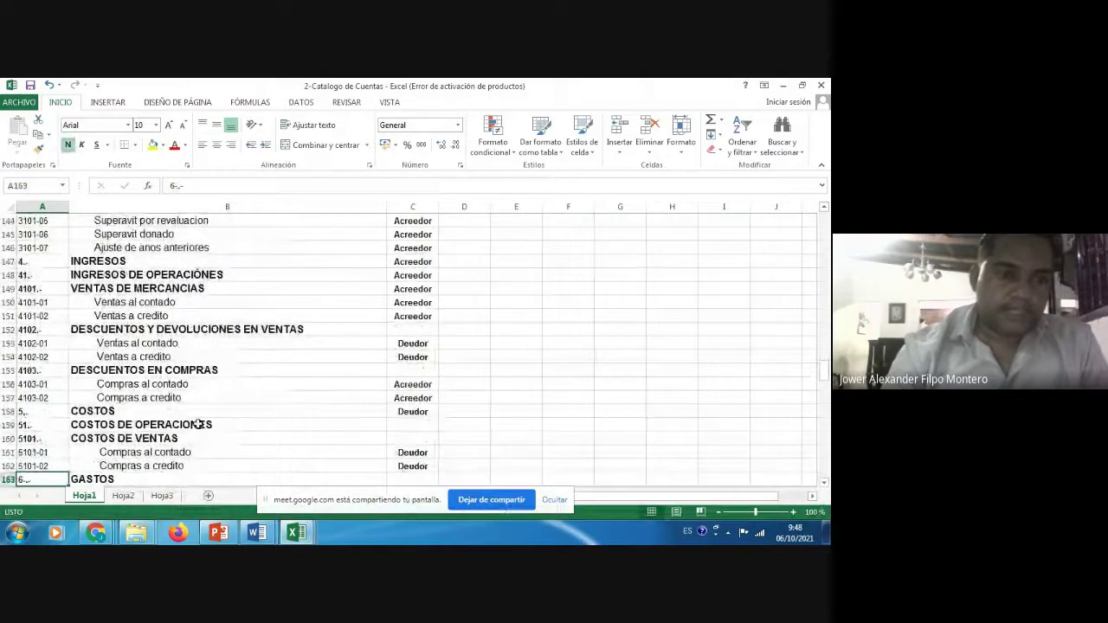
pyautogui.press('Up')
pyautogui.press('Up')
pyautogui.press('Up')
pyautogui.press('Up')
pyautogui.press('Up')
pyautogui.press('Up')
pyautogui.press('Up')
pyautogui.press('Up')
pyautogui.press('Up')
pyautogui.press('Up')
pyautogui.press('Up')
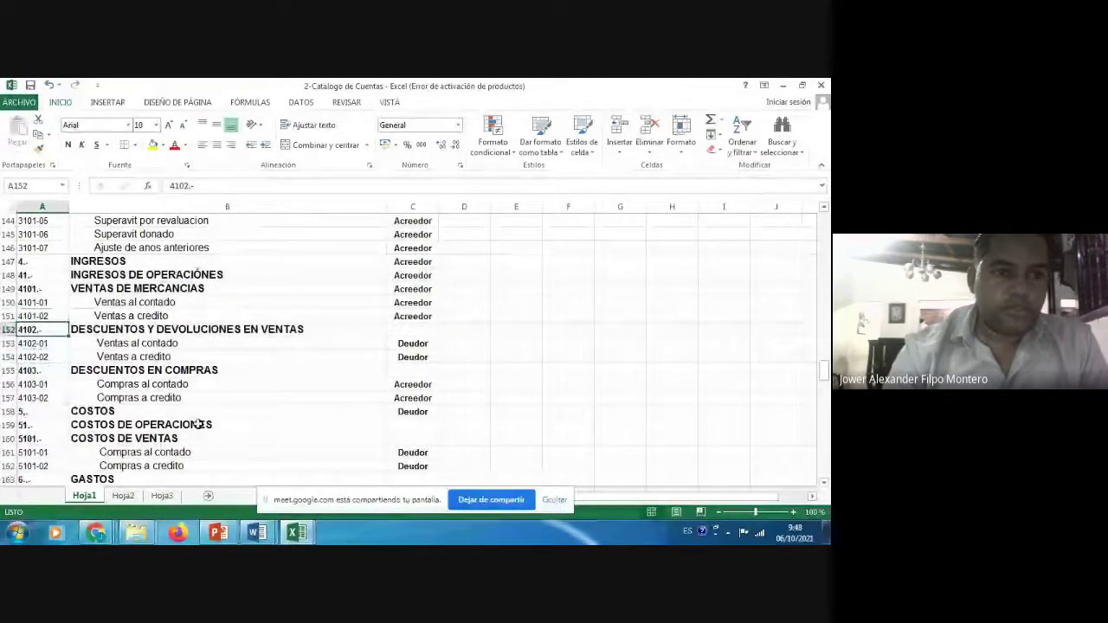
# - Examine the VENTAS DE MERCANCIAS group and its Ventas al contado account in the chart of accounts
pyautogui.press('Up')
pyautogui.press('Up')
pyautogui.press('Up')
pyautogui.press('Right')
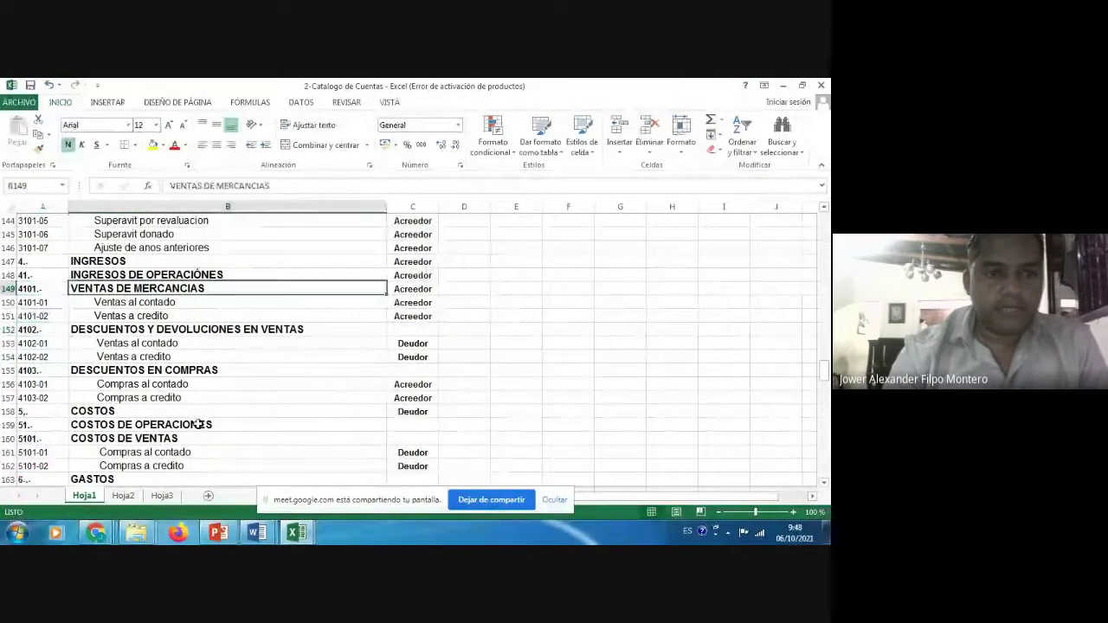
pyautogui.press('Left')
pyautogui.press('Down')
pyautogui.press('Right')
pyautogui.press('Left')
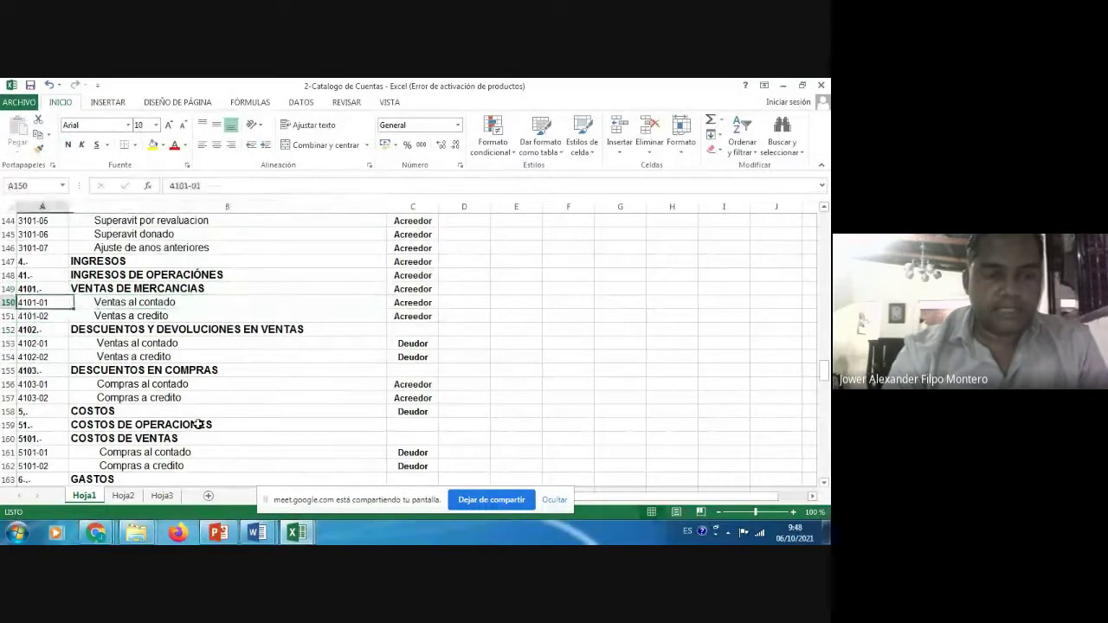
pyautogui.press('Right')
pyautogui.press('Left')
pyautogui.press('Right')
pyautogui.press('Left')
pyautogui.press('Right')
pyautogui.press('Left')
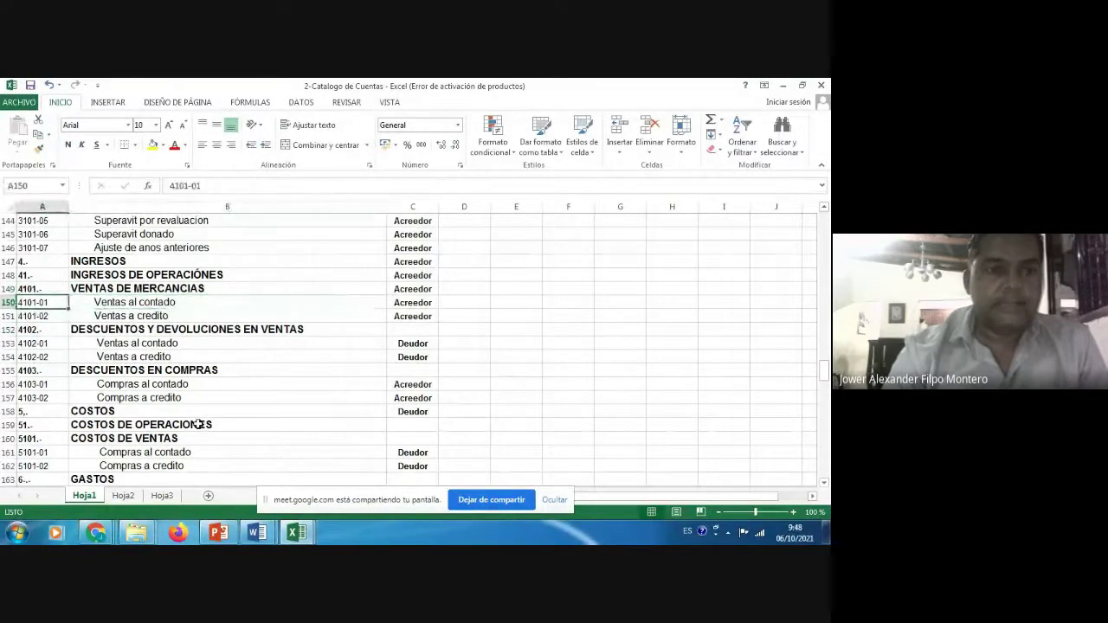
# - Examine the DESCUENTOS Y DEVOLUCIONES EN VENTAS group with its cash and credit sales accounts, comparing it with DESCUENTOS EN COMPRAS
pyautogui.press('Down')
pyautogui.press('Down')
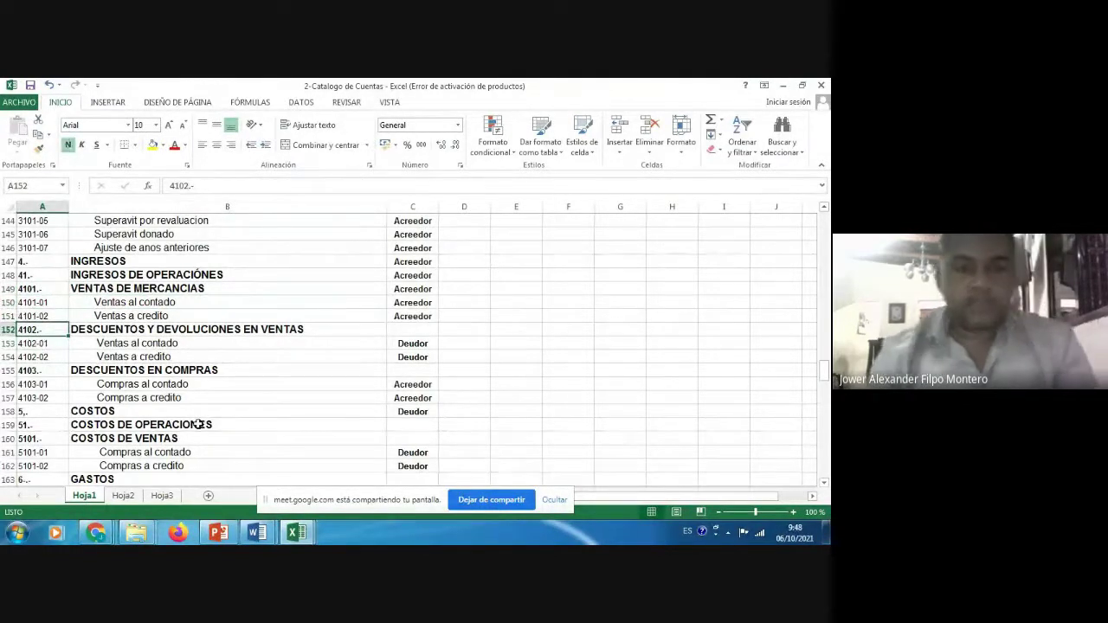
pyautogui.press('Right')
pyautogui.press('Left')
pyautogui.press('Right')
pyautogui.press('Left')
pyautogui.press('Right')
pyautogui.press('Left')
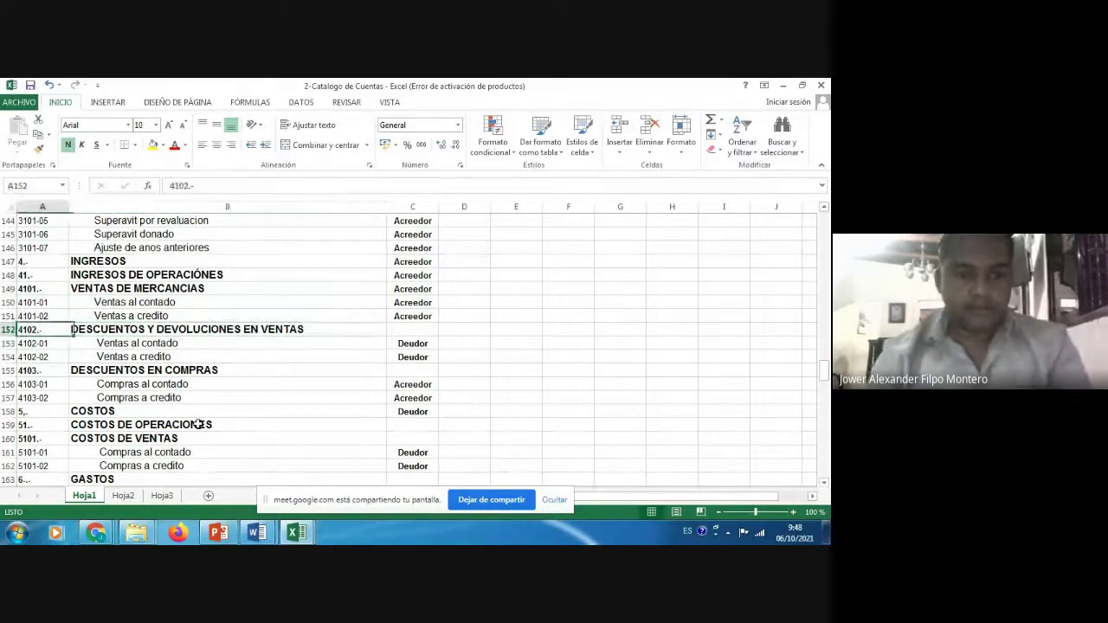
pyautogui.press('Right')
pyautogui.press('Left')
pyautogui.press('Down')
pyautogui.press('Right')
pyautogui.press('Left')
pyautogui.press('Up')
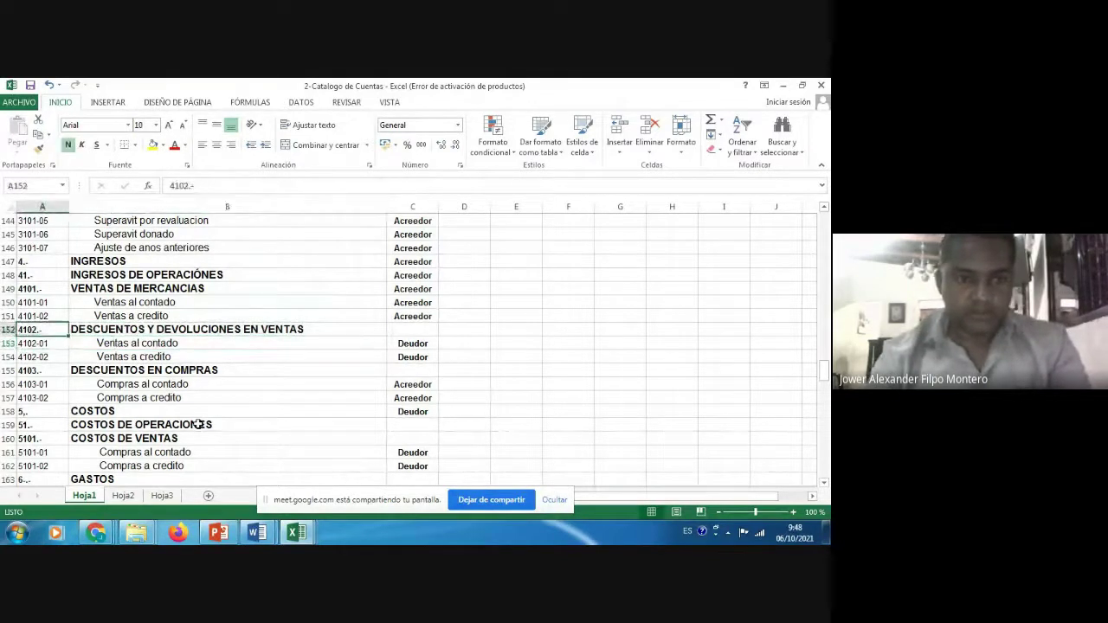
pyautogui.press('Down')
pyautogui.press('Right')
pyautogui.press('Left')
pyautogui.press('Right')
pyautogui.press('Left')
pyautogui.press('Right')
pyautogui.press('Left')
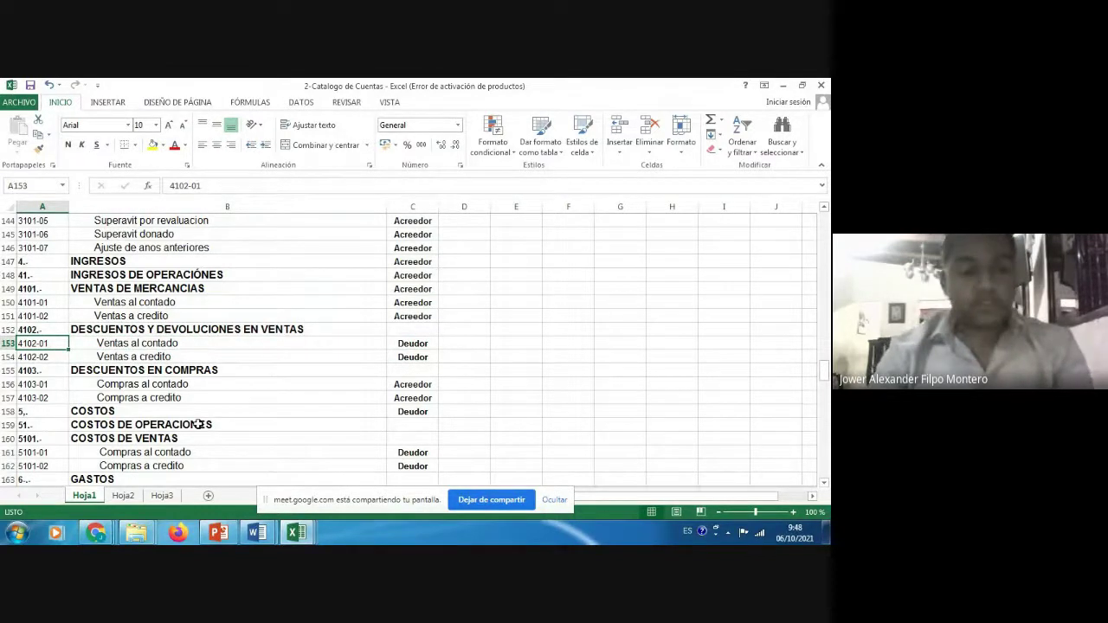
pyautogui.press('Down')
pyautogui.press('Down')
pyautogui.press('Right')
pyautogui.press('Left')
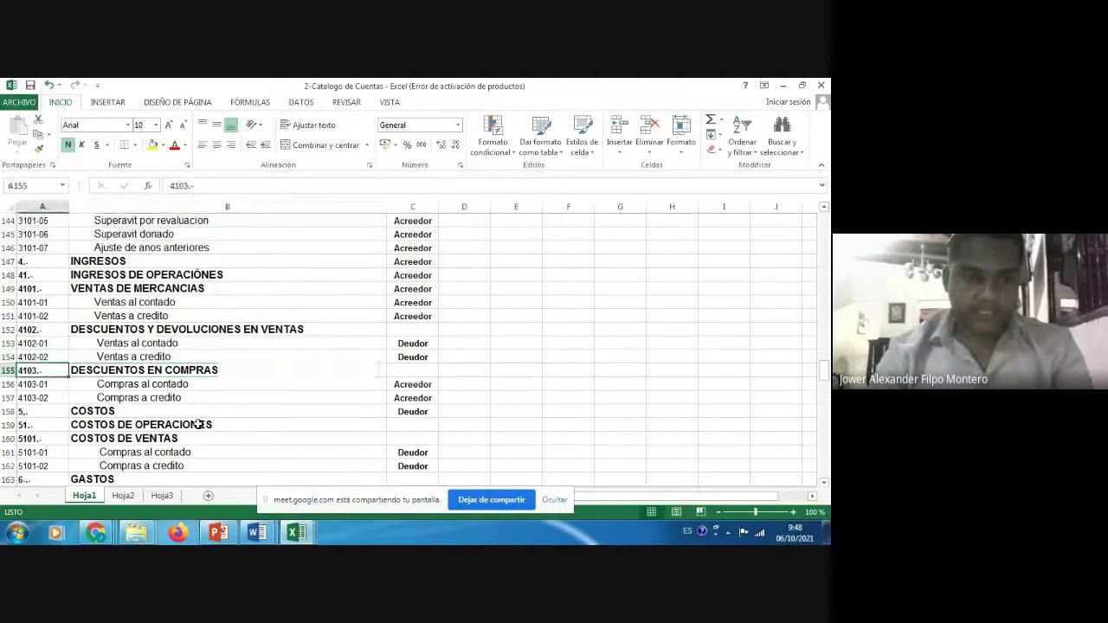
pyautogui.press('Up')
pyautogui.press('Up')
pyautogui.press('Up')
pyautogui.moveTo(199, 350); pyautogui.dragTo(489, 362)
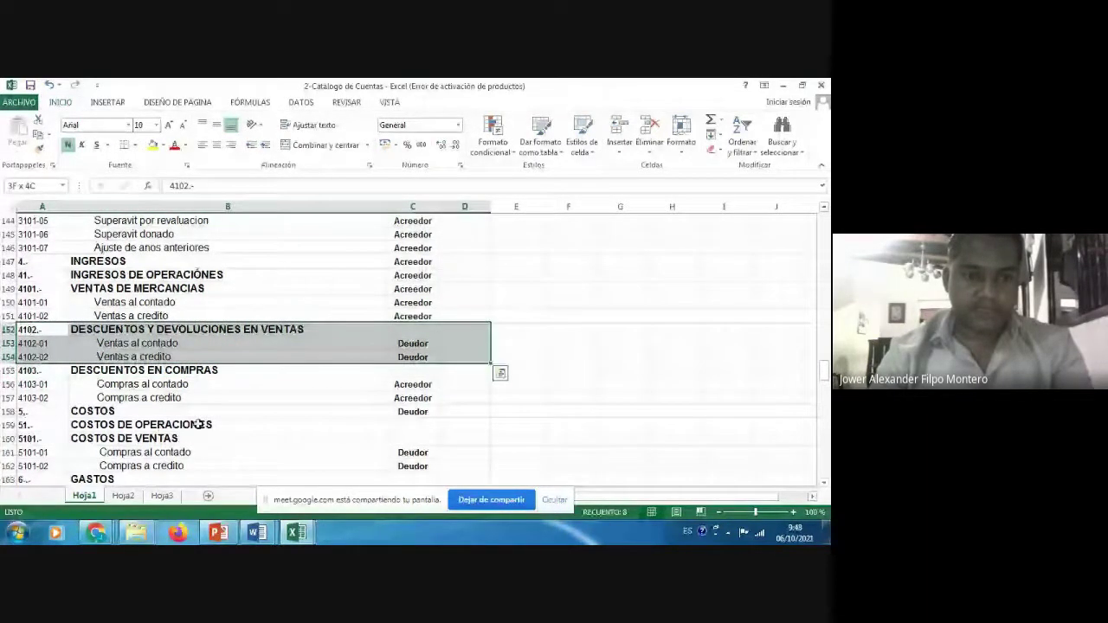
# - Copy account number 4103-02, Compras a credito under DESCUENTOS EN COMPRAS, and return to the 42-Diario de Devoluciones workbook
pyautogui.press('Down')
pyautogui.press('Down')
pyautogui.press('Down')
pyautogui.press('Right')
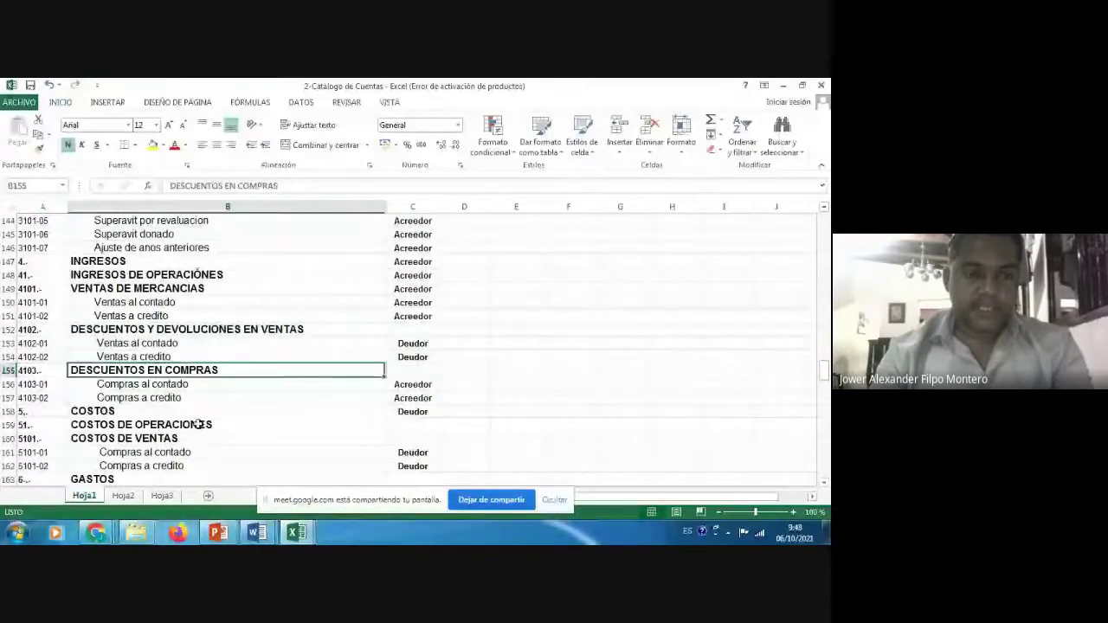
pyautogui.press('Left')
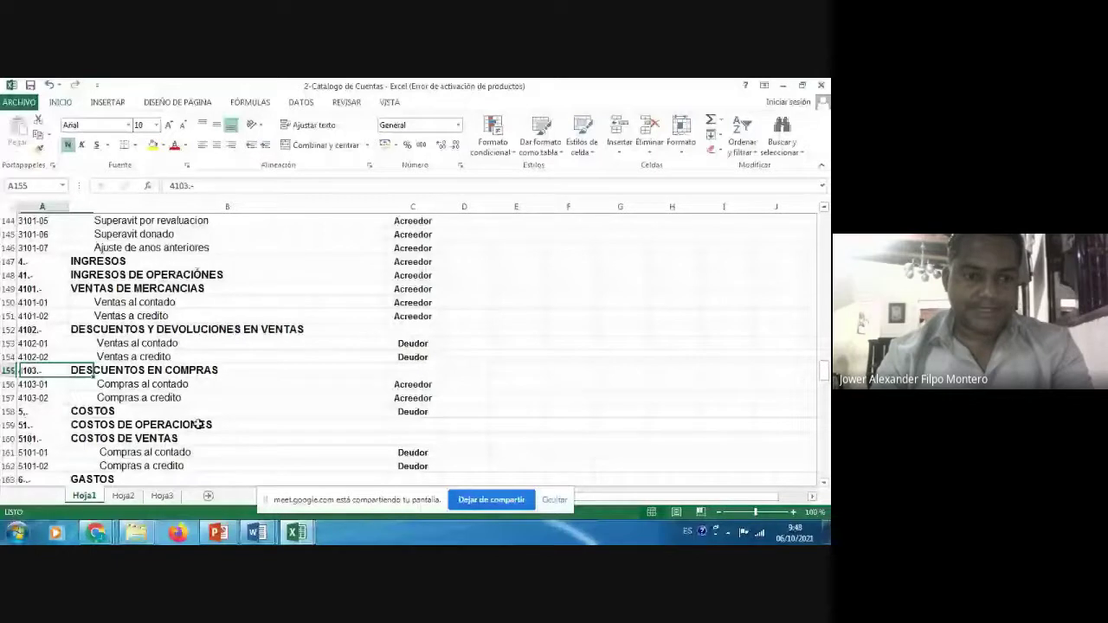
pyautogui.press('Right')
pyautogui.press('Down')
pyautogui.press('Down')
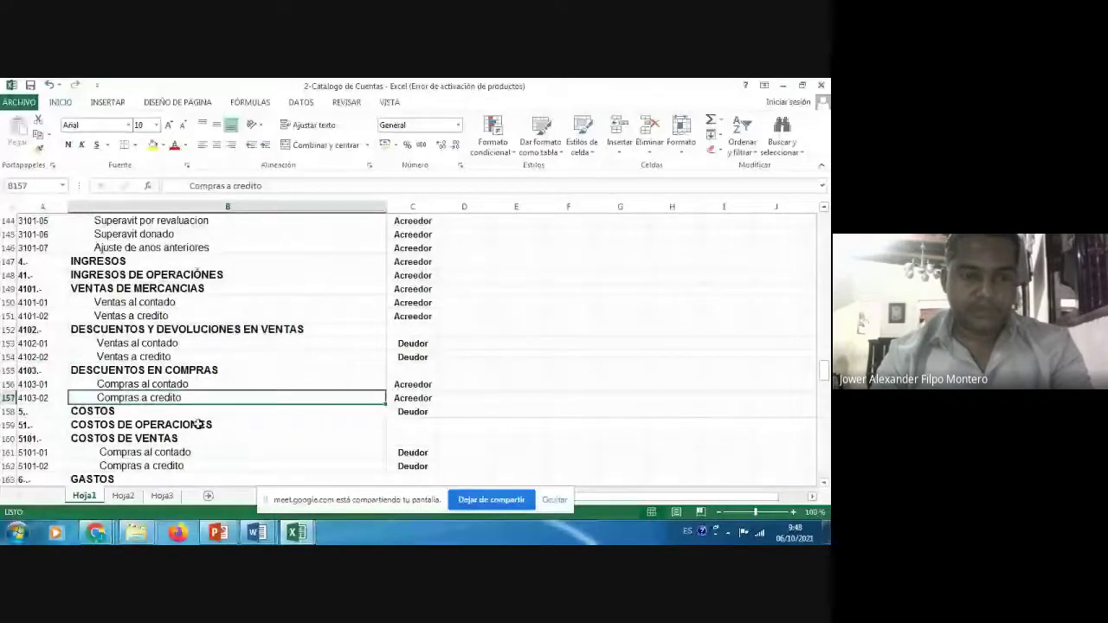
pyautogui.press('Left')
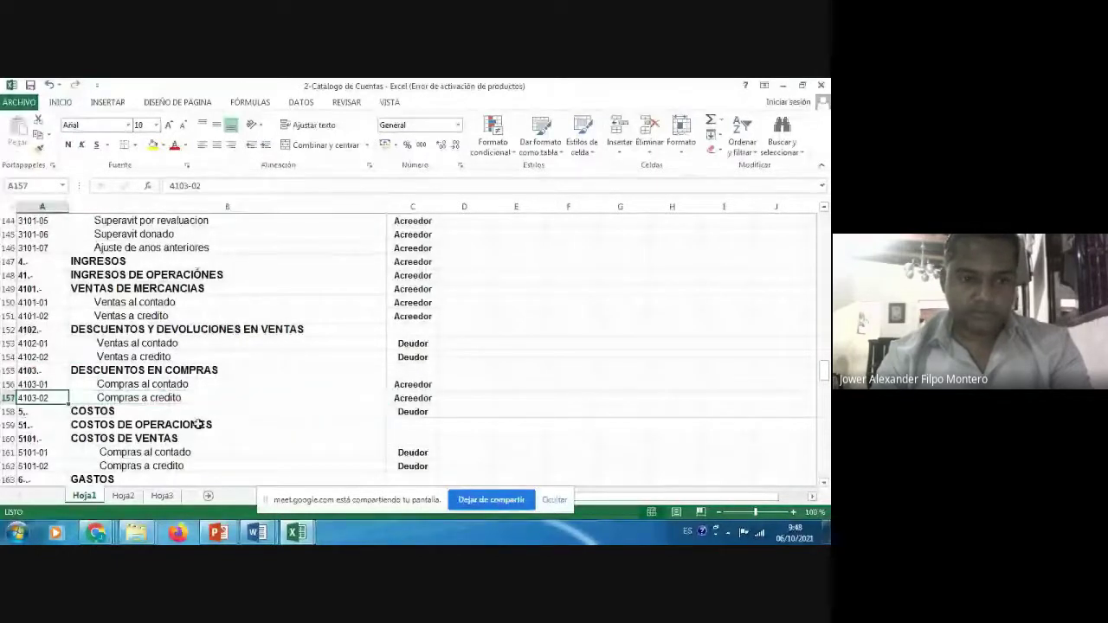
pyautogui.press('Right')
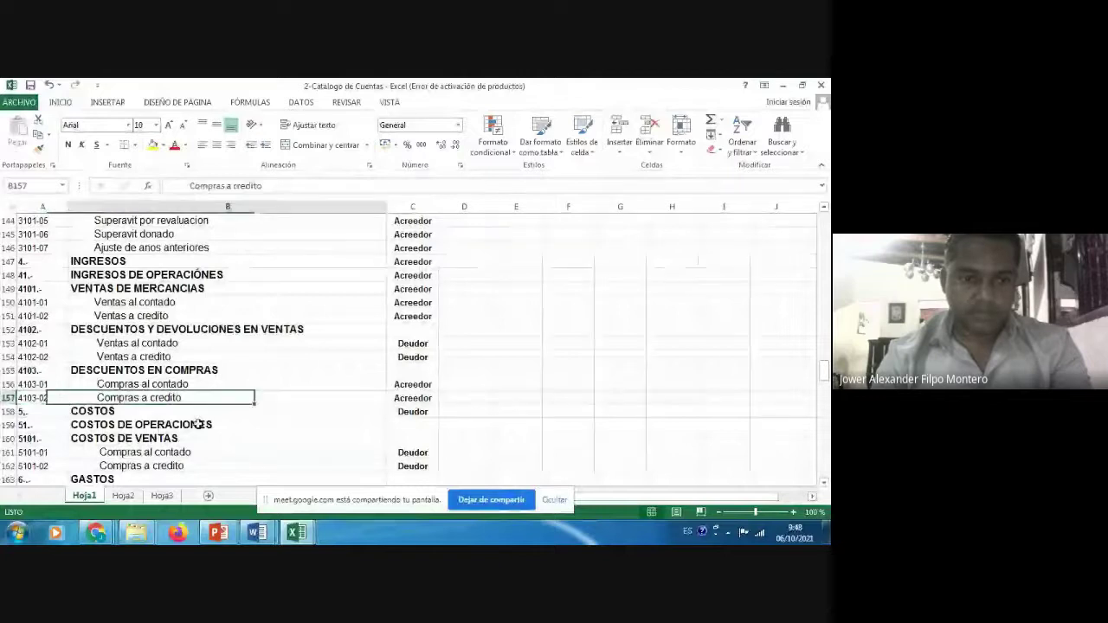
pyautogui.press('Left')
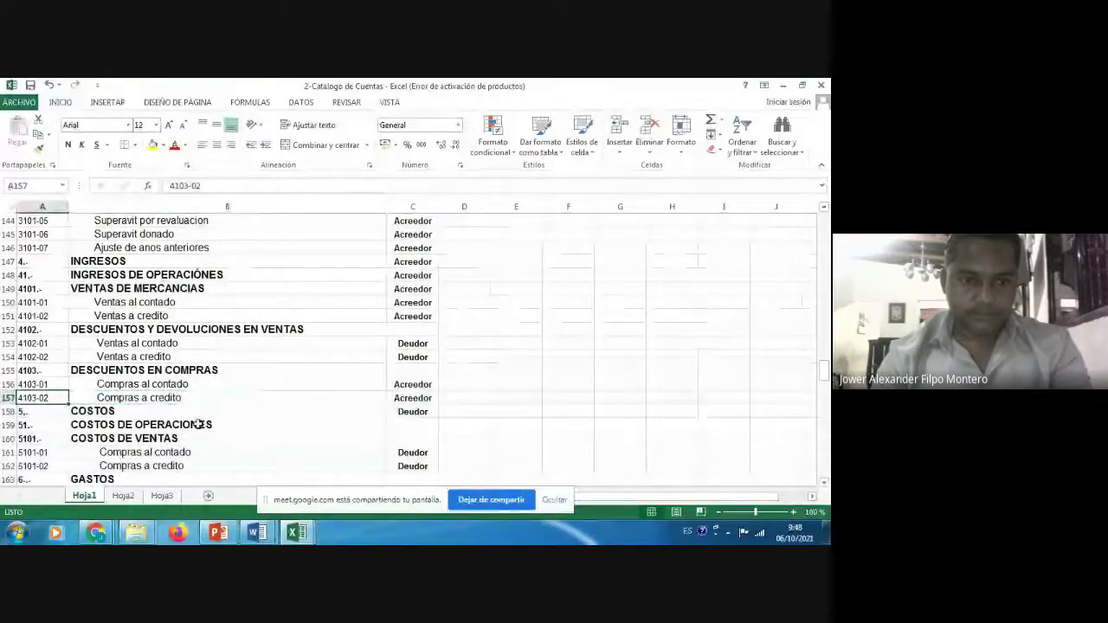
pyautogui.hotkey('ctrl', 'c')
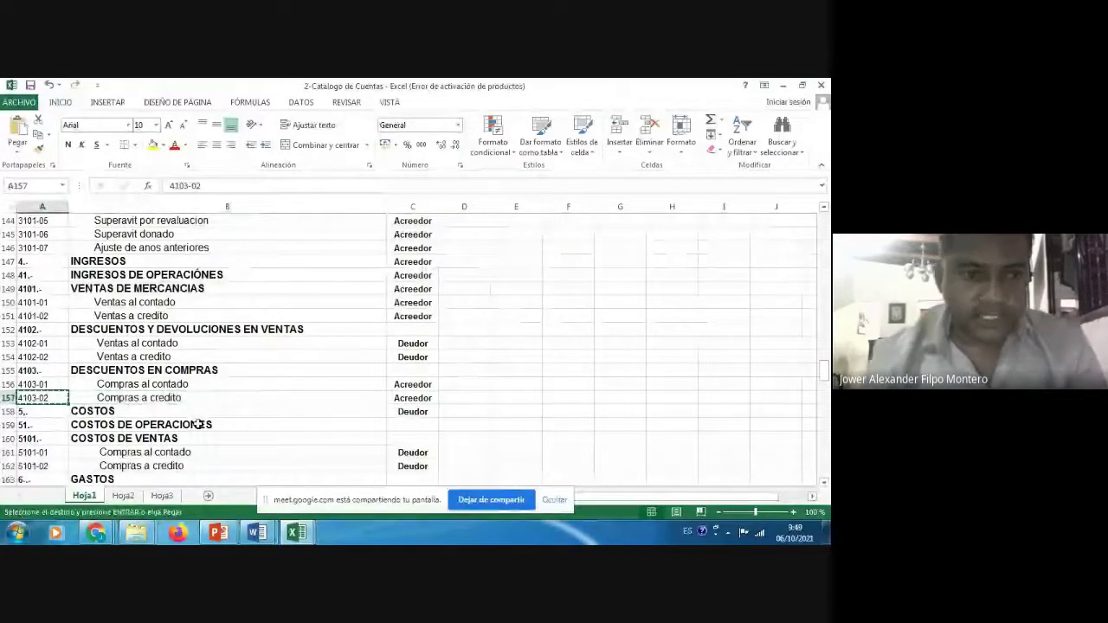
pyautogui.hotkey('ctrl', 'Tab')
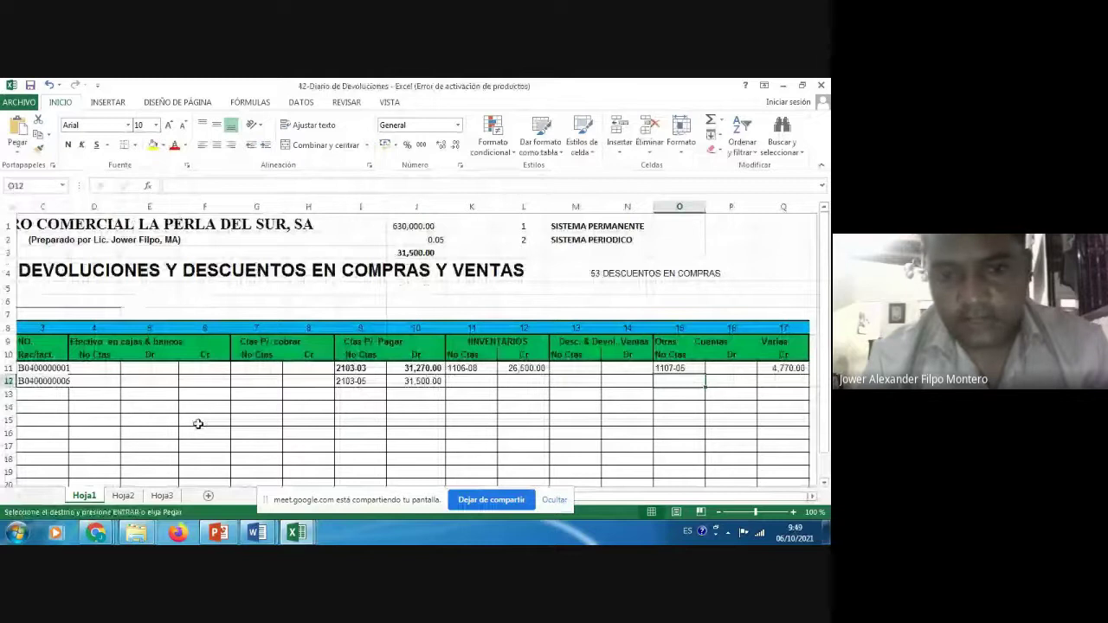
# - Paste account number 4103-02 under Otras Cuentas in row 12 of the journal and enter 31500 in its credit column
pyautogui.hotkey('ctrl', 'v')
pyautogui.press('Tab')
pyautogui.press('Tab')
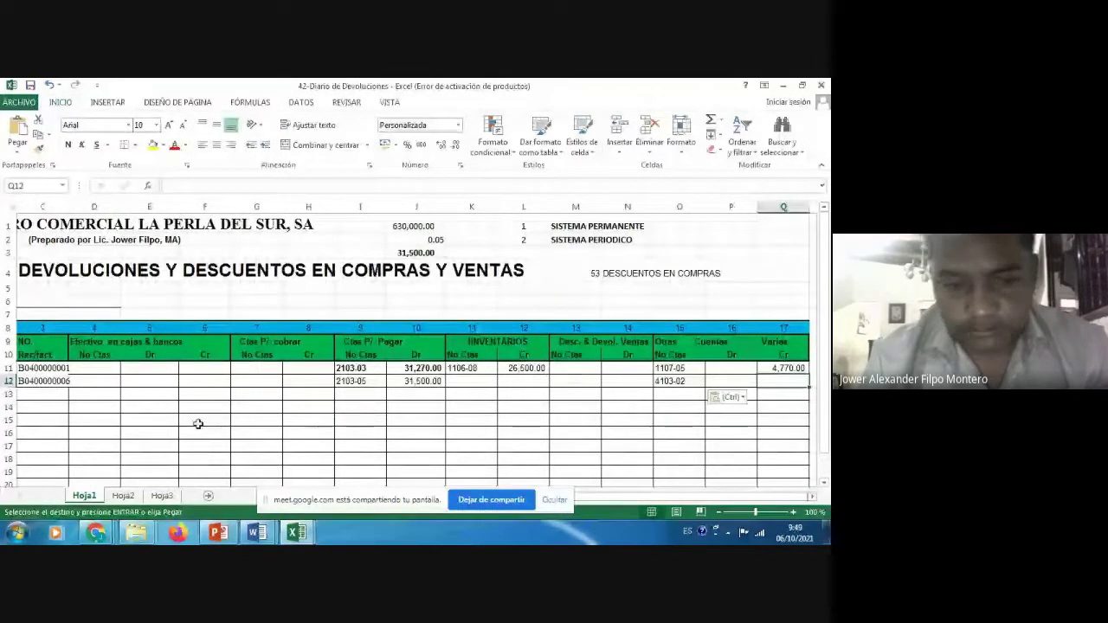
pyautogui.write('3')
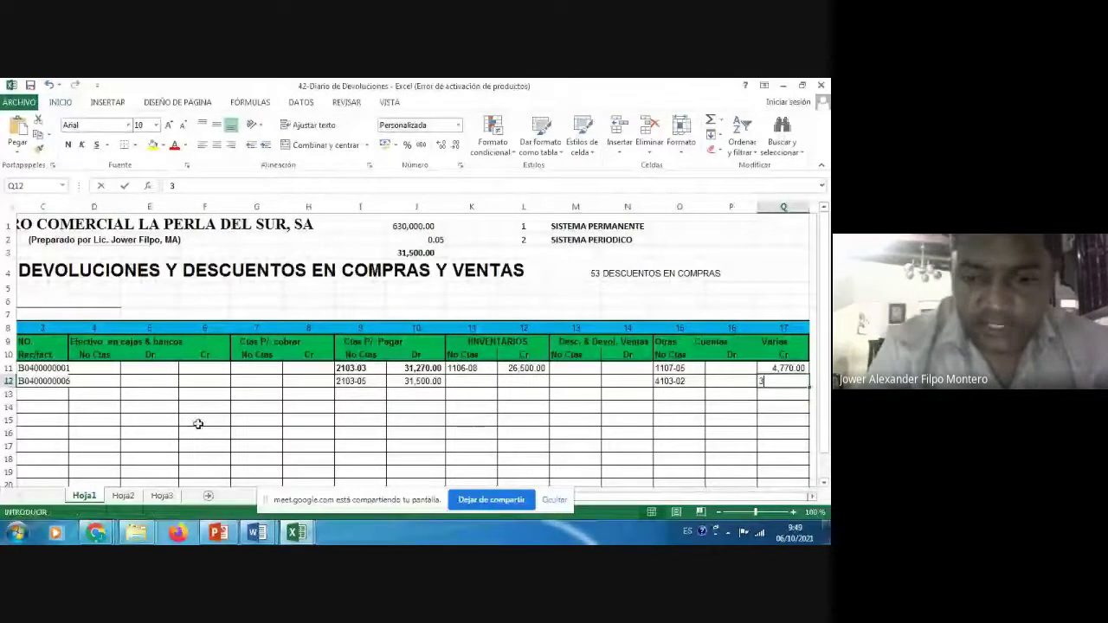
pyautogui.write('1500')
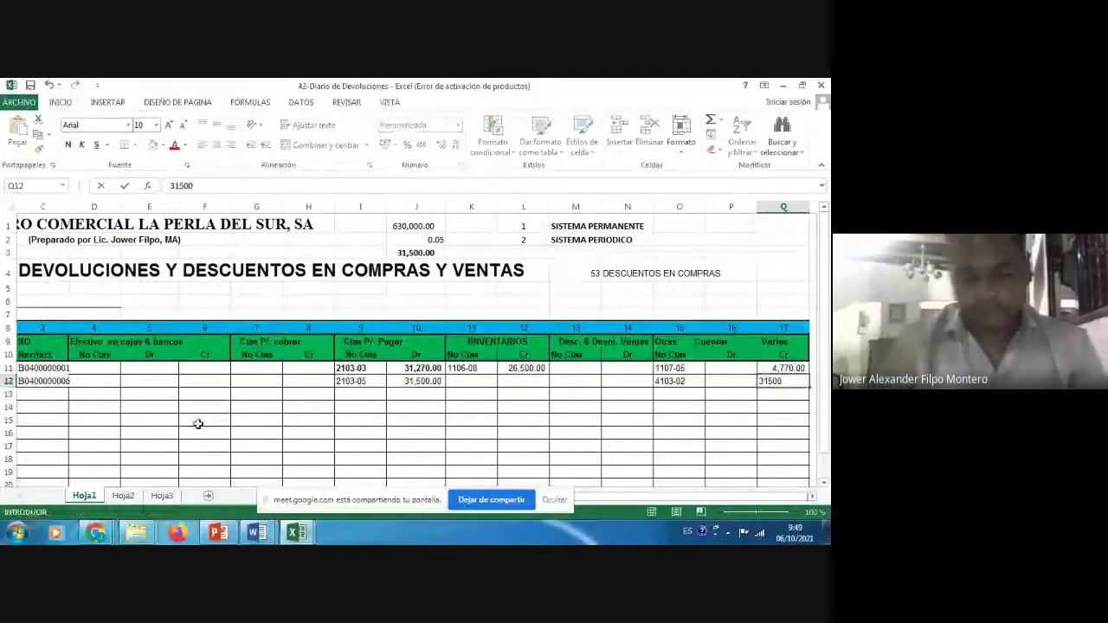
pyautogui.hotkey('ctrl', 'Return')
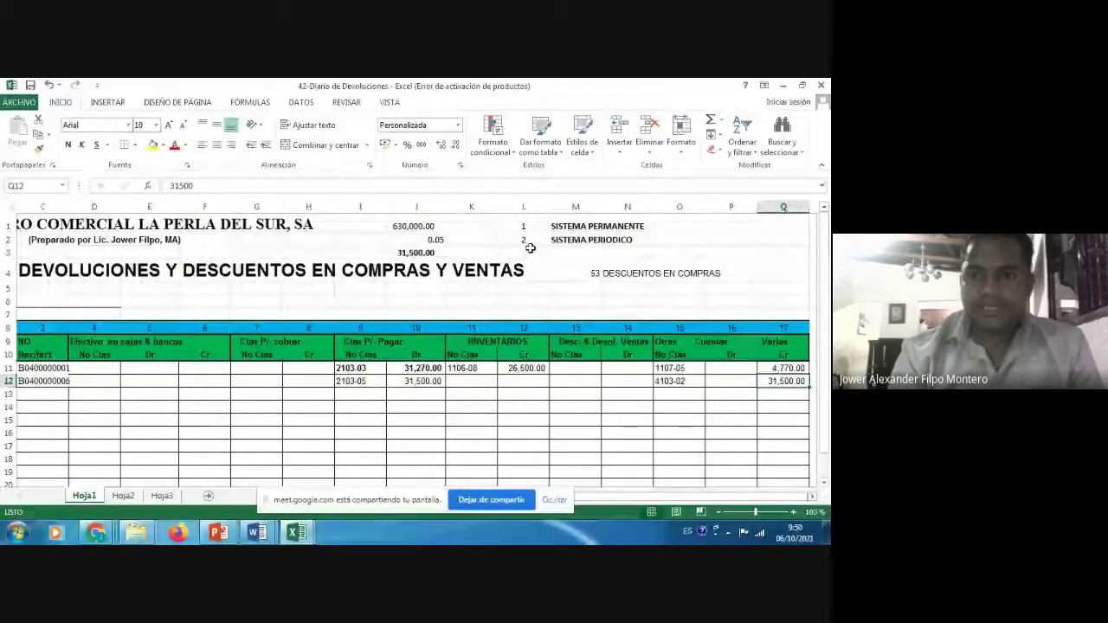
# - Compare the SISTEMA PERMANENTE label with the inventory account in row 11 and the purchase discount account in row 12
pyautogui.click(585, 226)
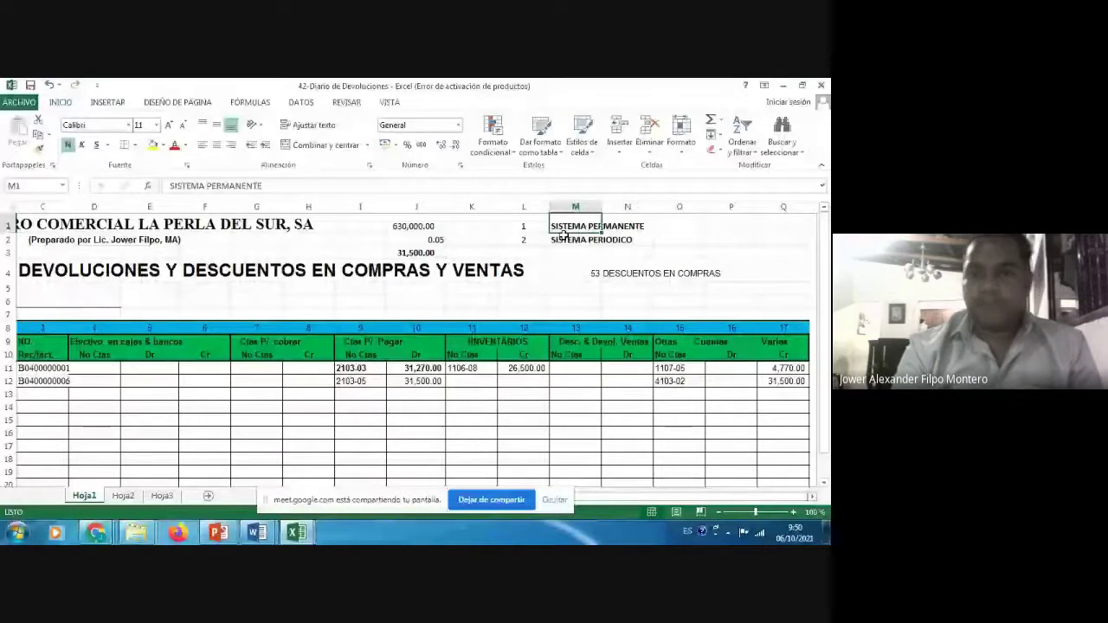
pyautogui.click(475, 367)
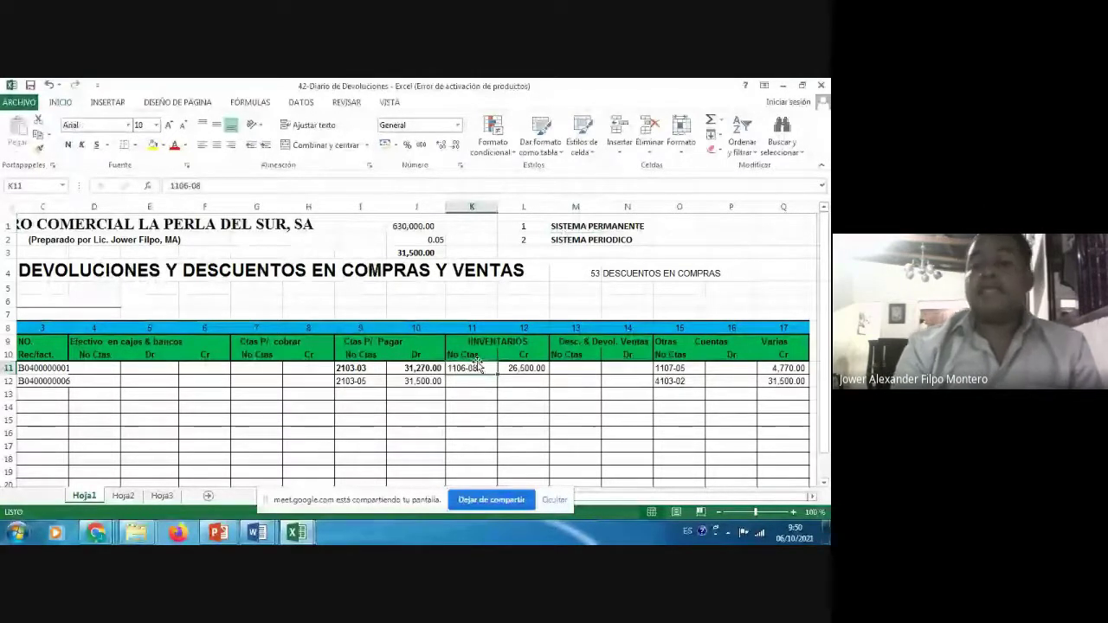
pyautogui.click(564, 229)
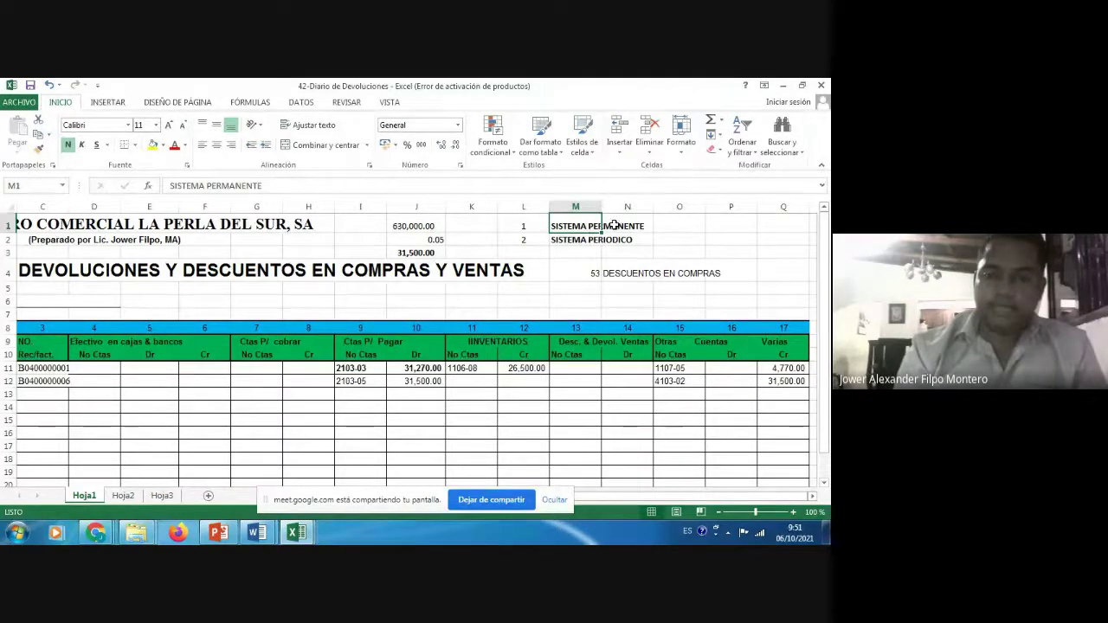
pyautogui.click(698, 384)
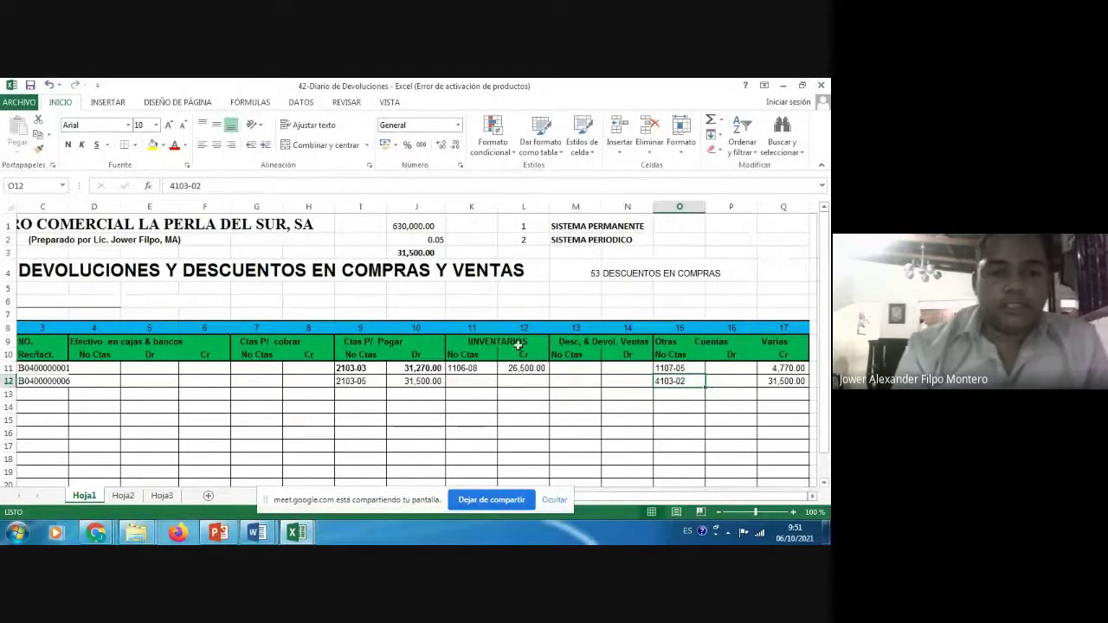
# - Switch to the 1-Informaciones Generales Word document and read operation 19 under Otras Operaciones and the Ventas entries below it
pyautogui.moveTo(256, 533)
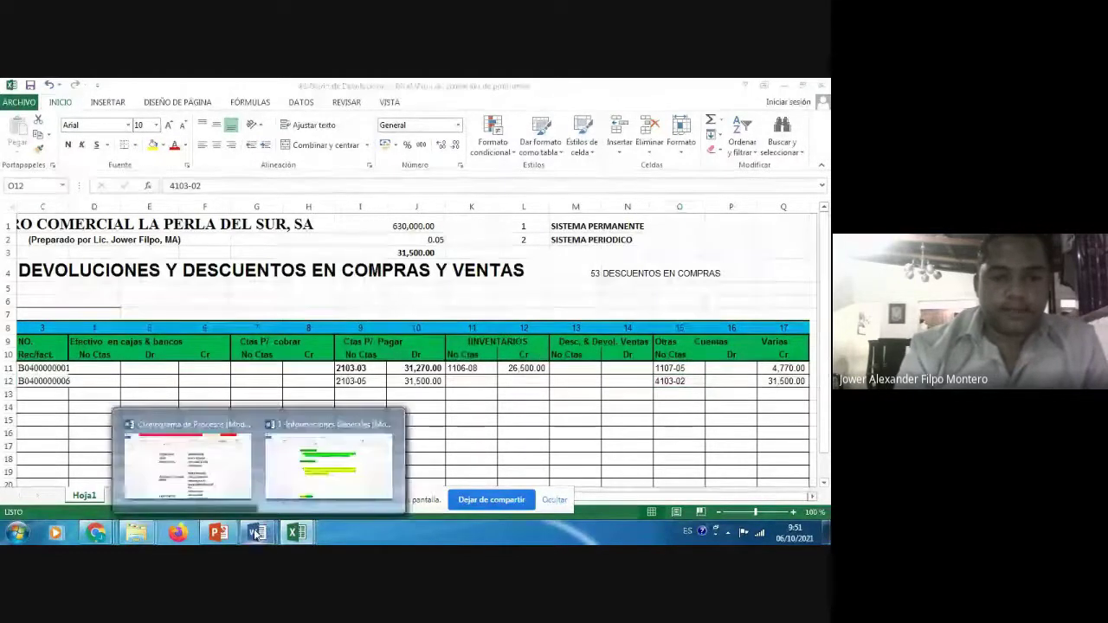
pyautogui.click(325, 468)
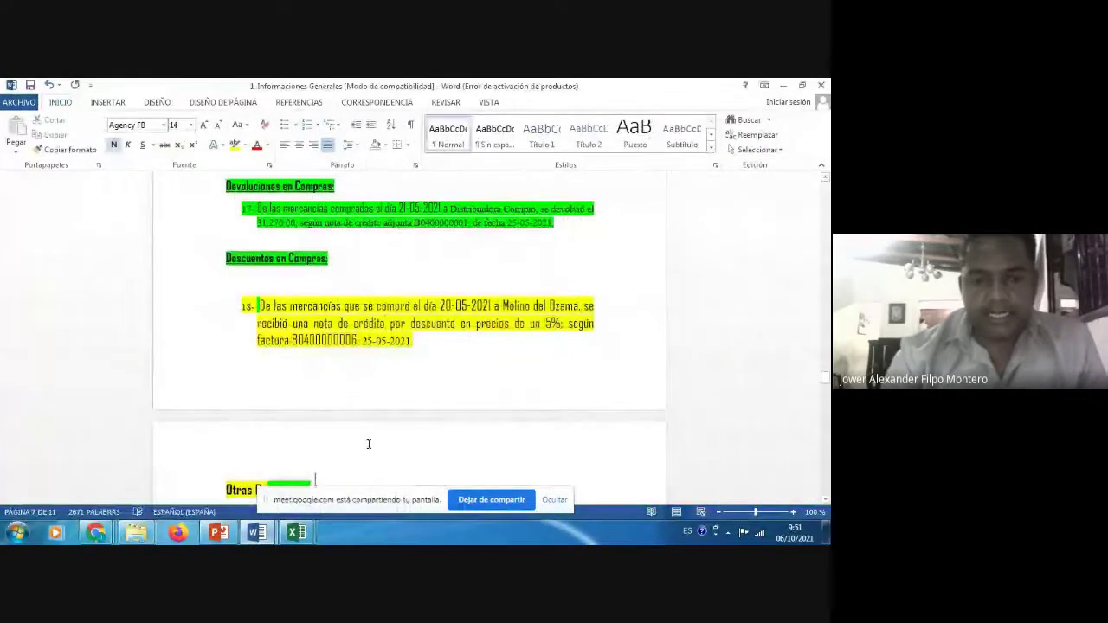
pyautogui.scroll(-2, 346, 454)
pyautogui.scroll(-1, 368, 444)
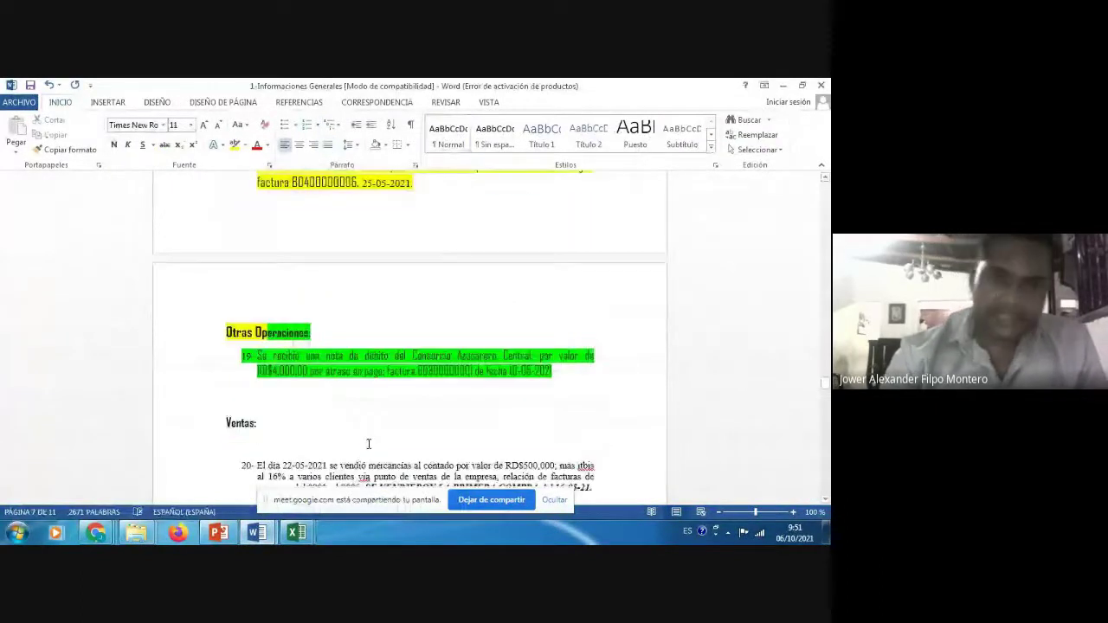
pyautogui.scroll(-1, 367, 444)
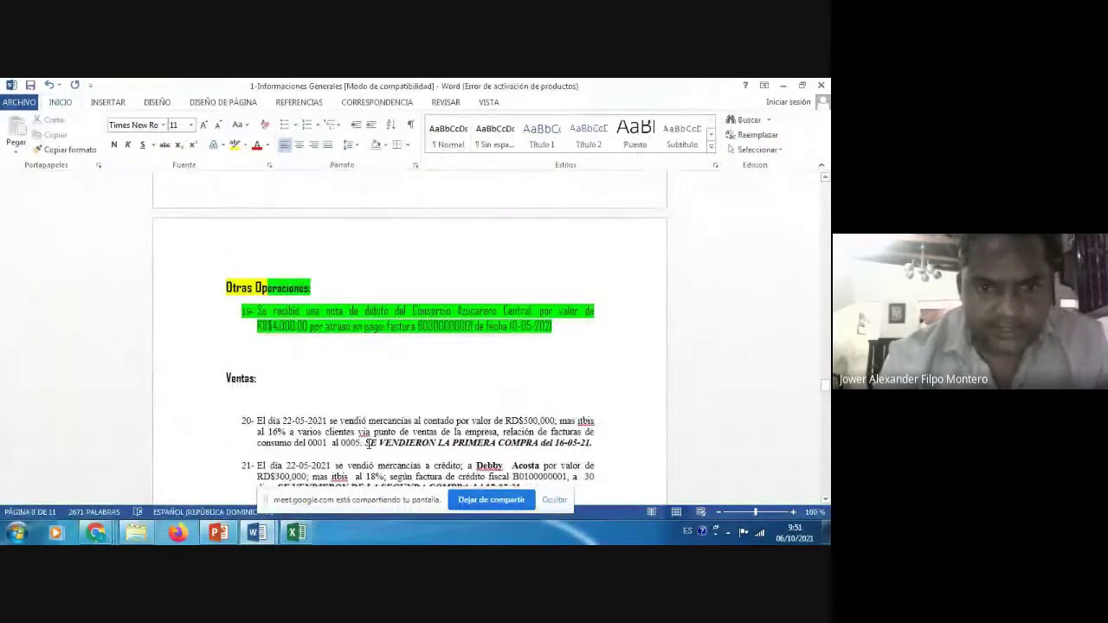
pyautogui.click(368, 443)
pyautogui.scroll(-1, 368, 443)
pyautogui.scroll(-2, 368, 443)
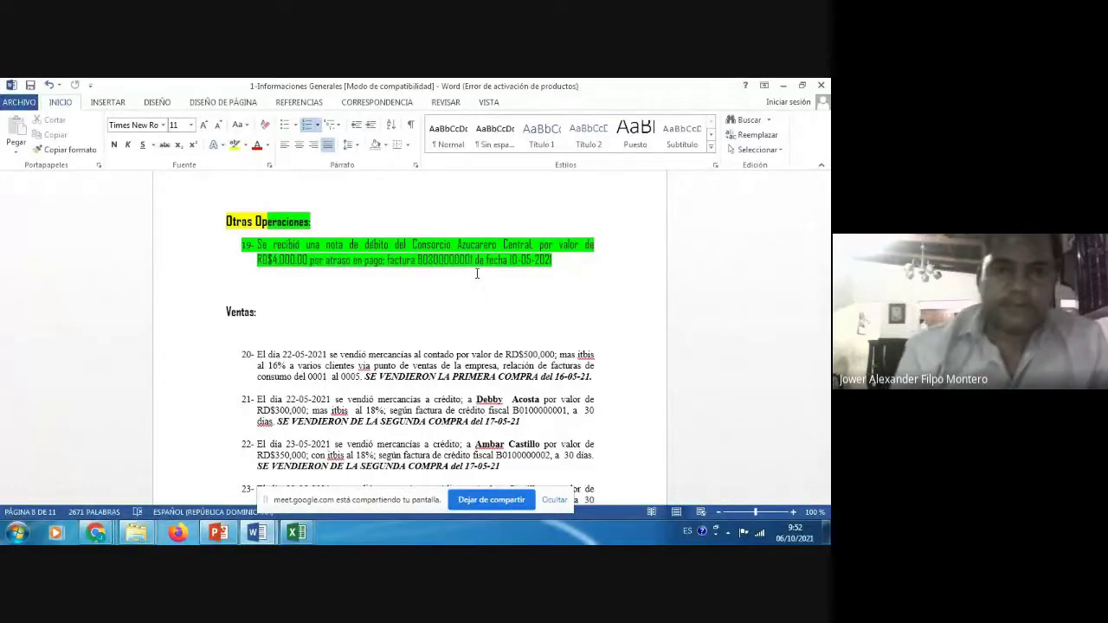
# - Reread operation 18, the 5% Molino del Ozama purchase discount, in the 1-Informaciones Generales document
pyautogui.click(308, 535)
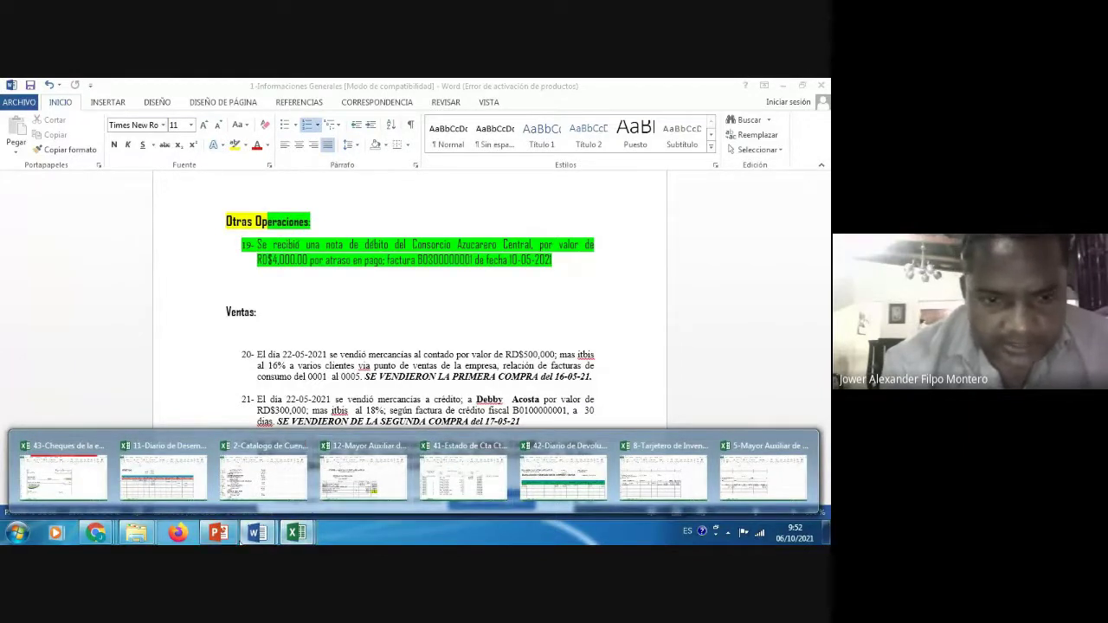
pyautogui.moveTo(240, 542)
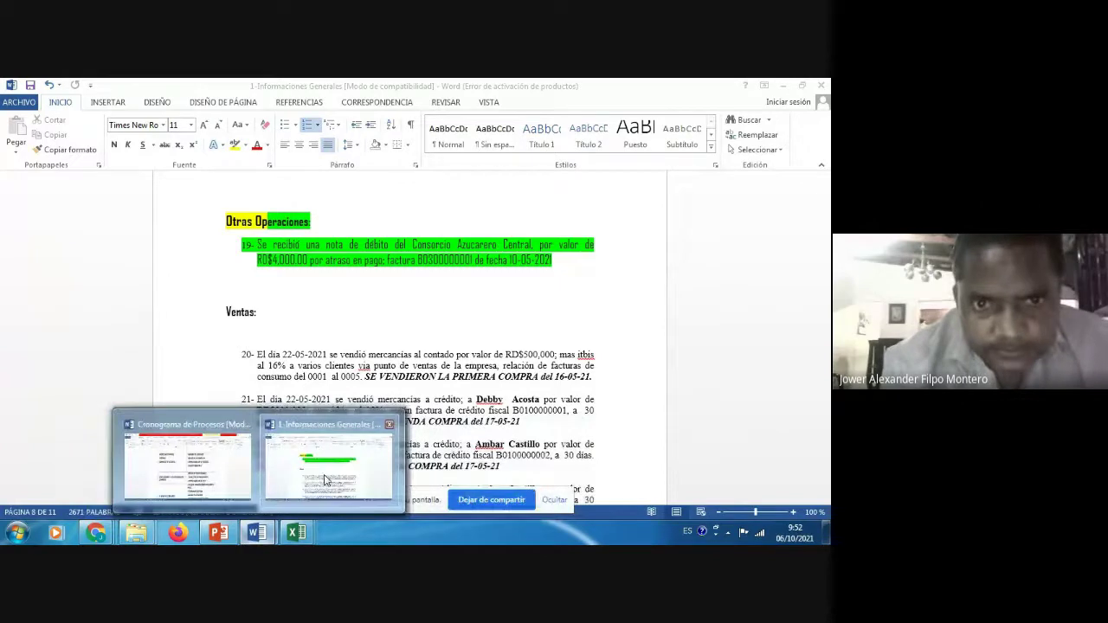
pyautogui.click(326, 478)
pyautogui.scroll(3, 351, 195)
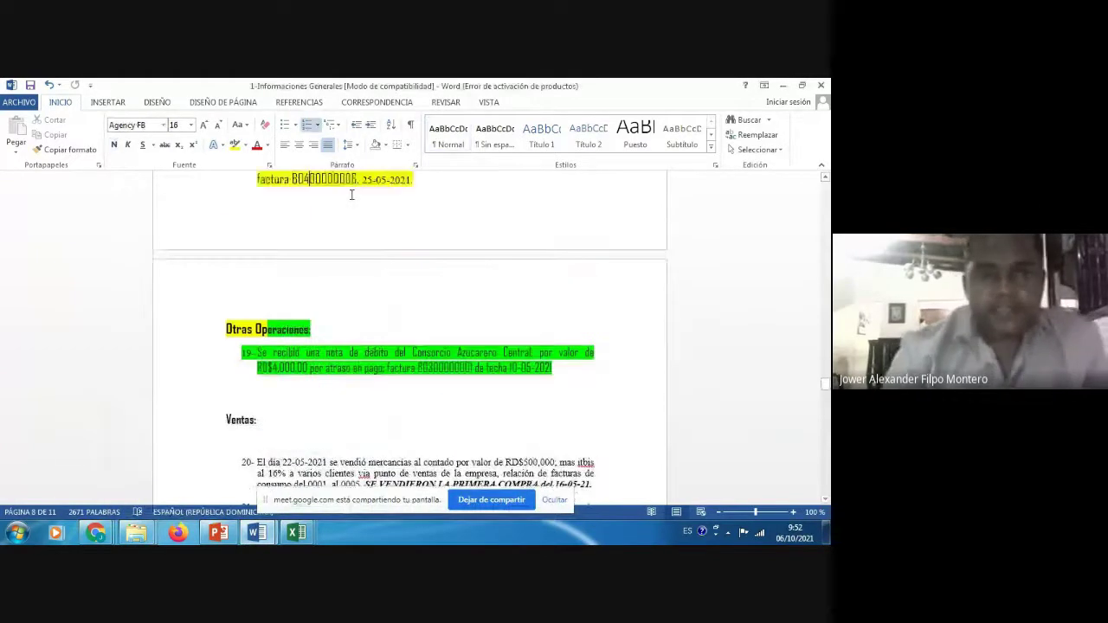
pyautogui.scroll(2, 352, 195)
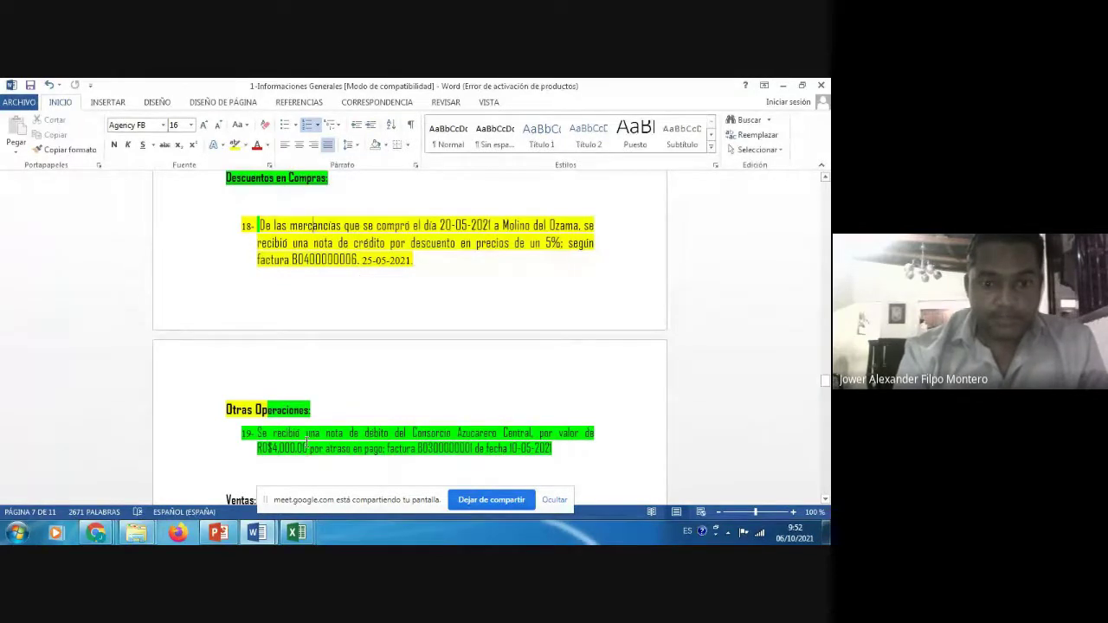
# - Switch to the 5-Mayor Auxiliar de Cuentas por Pagar CxP workbook and examine supplier card 3 down to its first empty row
pyautogui.click(297, 534)
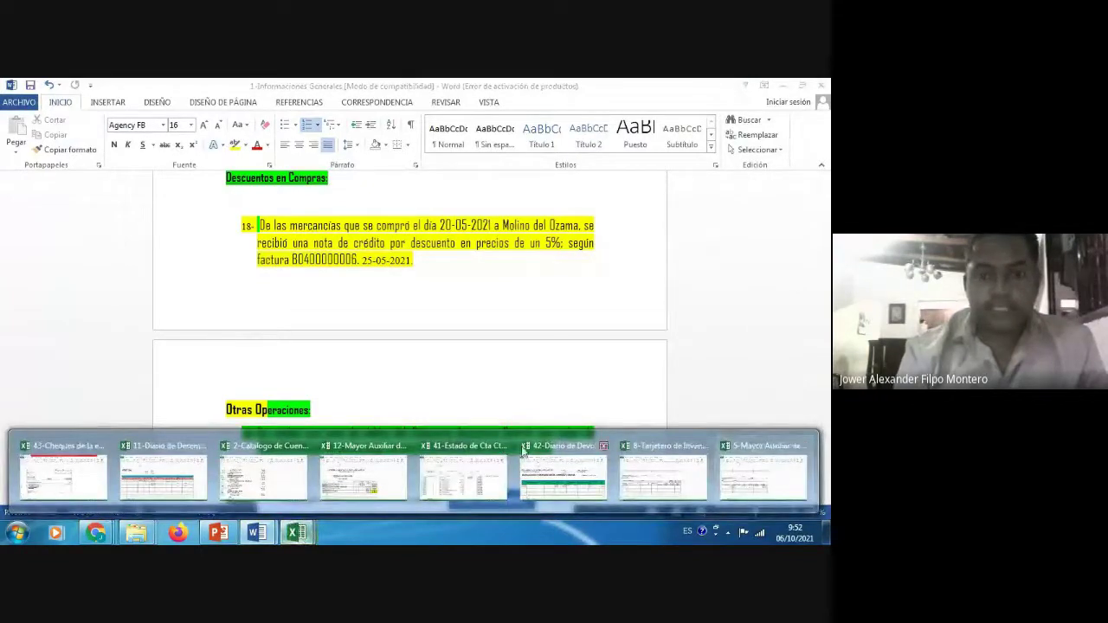
pyautogui.click(774, 487)
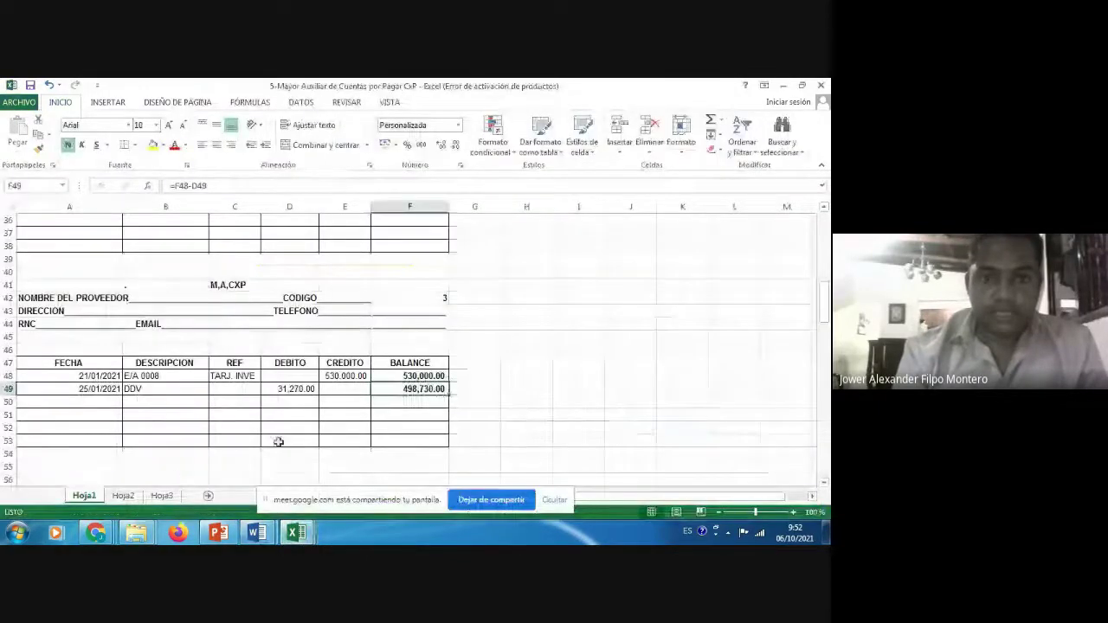
pyautogui.click(65, 286)
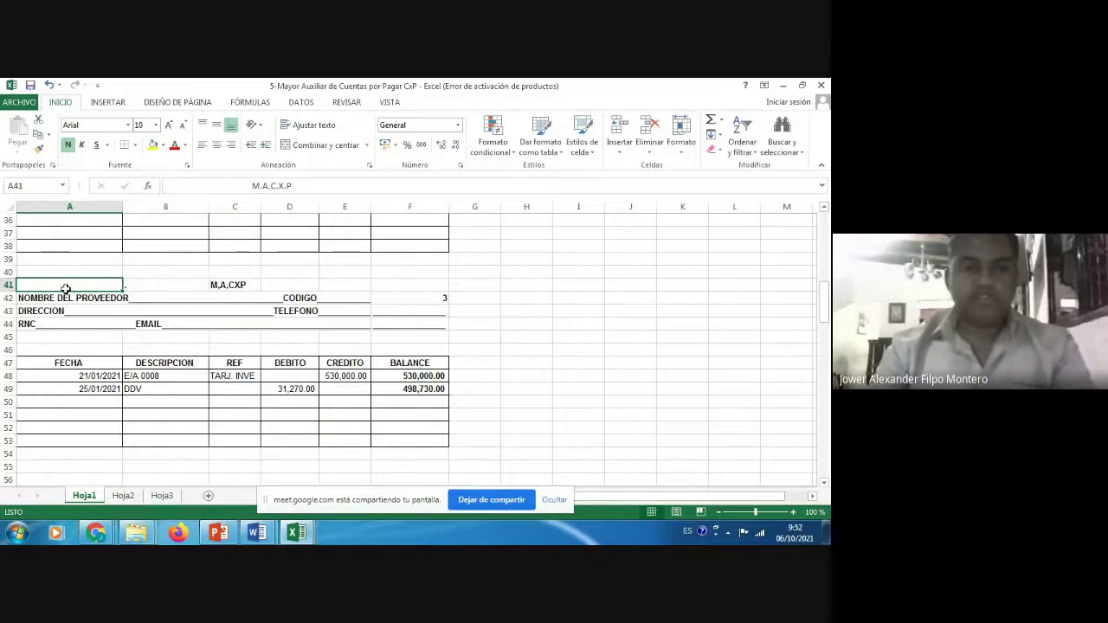
pyautogui.press('Down')
pyautogui.press('Down')
pyautogui.press('Down')
pyautogui.press('Up')
pyautogui.press('Up')
pyautogui.press('Up')
pyautogui.press('Down')
pyautogui.press('Down')
pyautogui.press('Down')
pyautogui.press('Down')
pyautogui.press('Down')
pyautogui.press('Down')
pyautogui.press('Down')
pyautogui.press('Down')
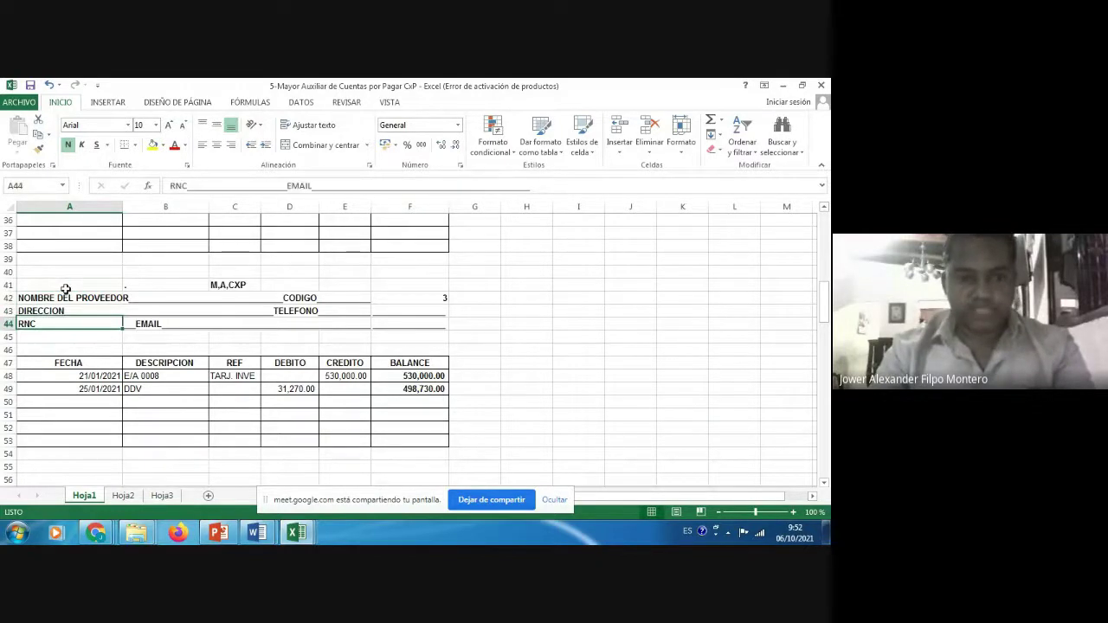
pyautogui.press('Down')
pyautogui.hotkey('shift', 'Right')
pyautogui.hotkey('shift', 'Right')
pyautogui.hotkey('shift', 'Right')
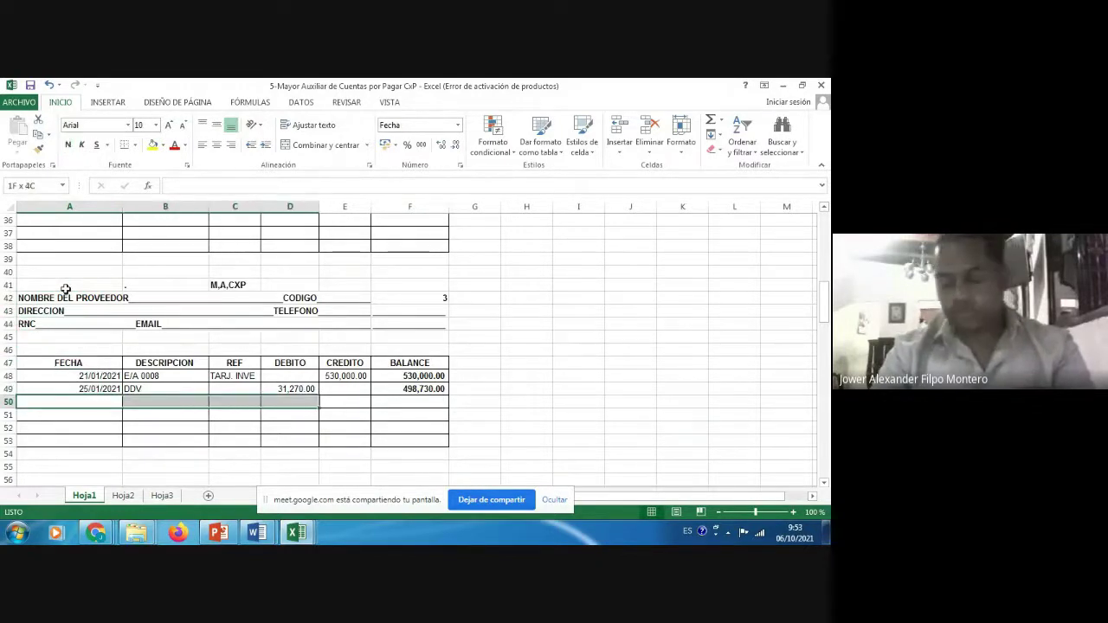
pyautogui.press('Right')
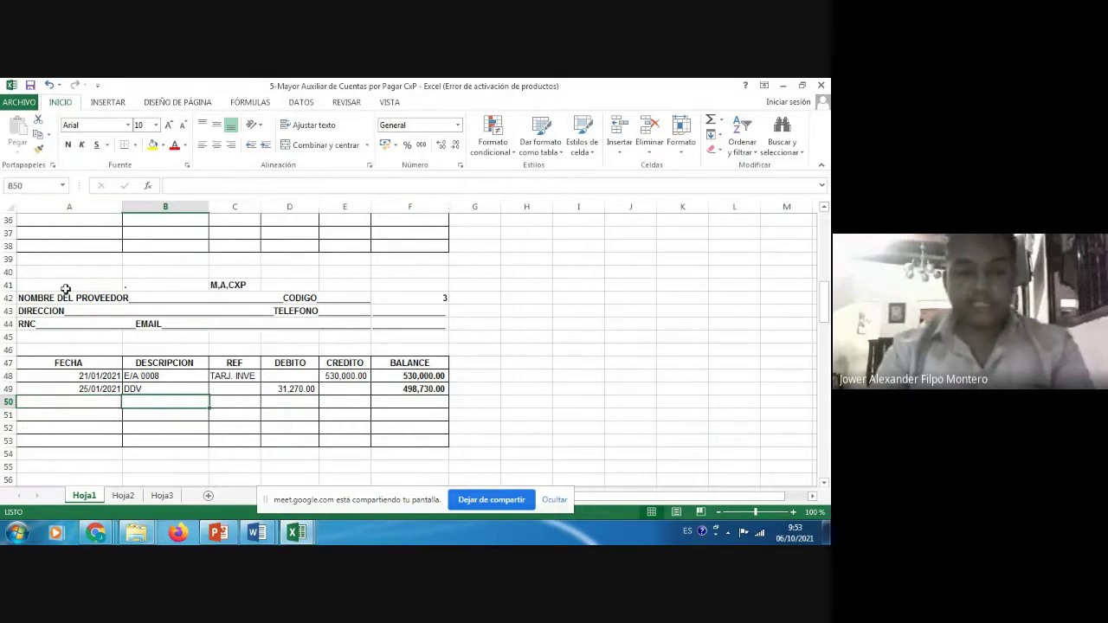
pyautogui.press('Left')
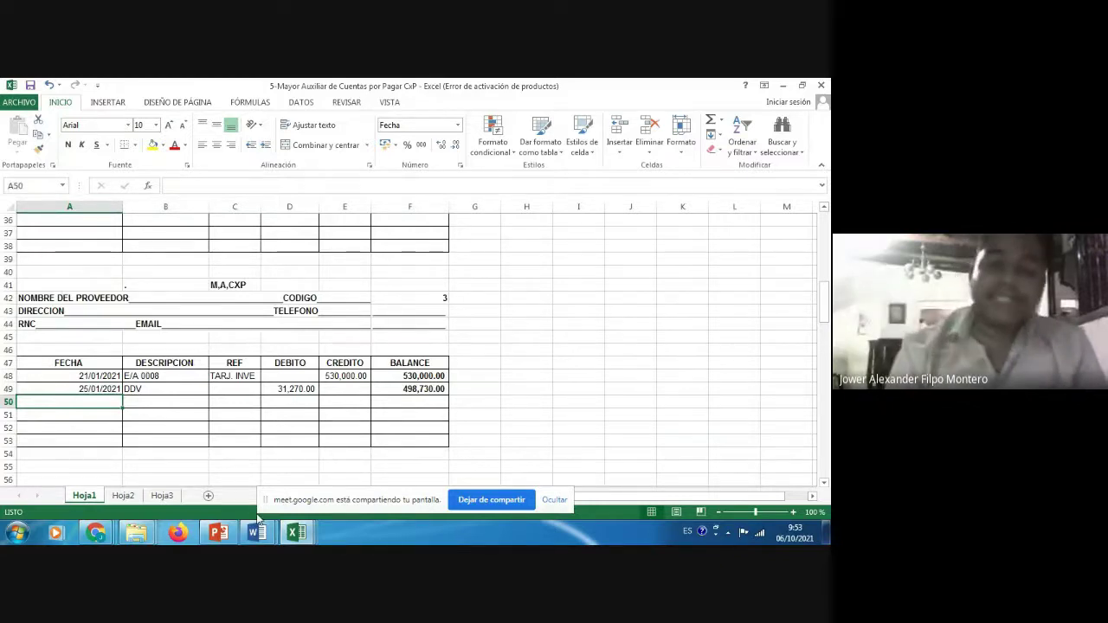
# - Return to the 1-Informaciones Generales document and highlight all of operation 19, the Consorcio Azucarero Central debit note, in yellow
pyautogui.moveTo(258, 537)
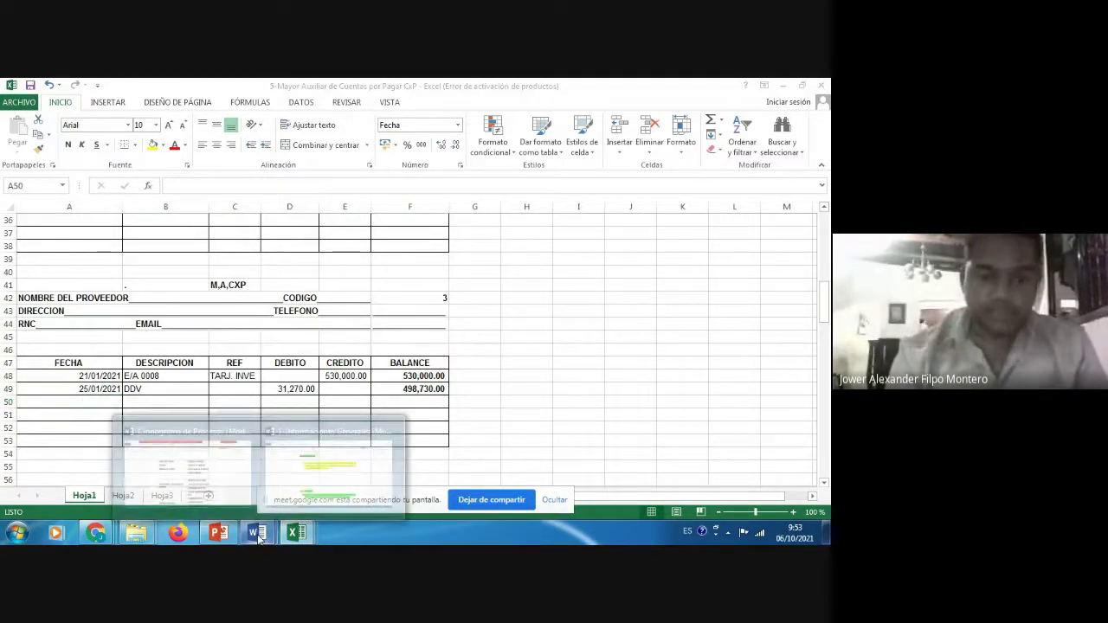
pyautogui.click(316, 477)
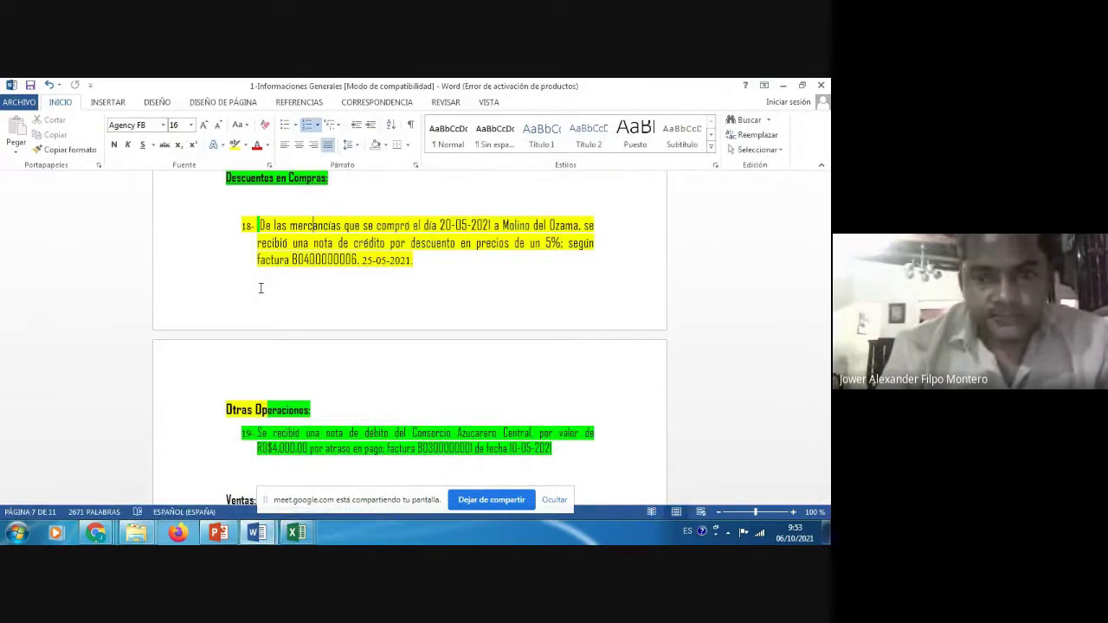
pyautogui.press('Down')
pyautogui.press('Down')
pyautogui.press('Down')
pyautogui.press('Down')
pyautogui.press('Down')
pyautogui.press('Down')
pyautogui.press('Down')
pyautogui.press('Down')
pyautogui.press('Down')
pyautogui.press('Down')
pyautogui.press('Down')
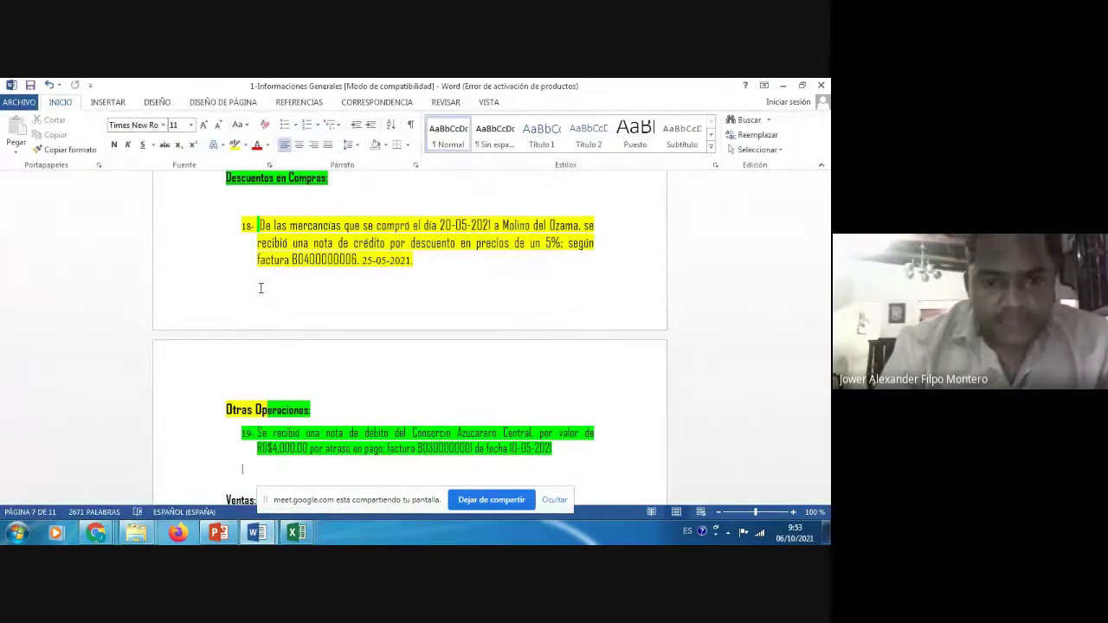
pyautogui.scroll(-2, 259, 289)
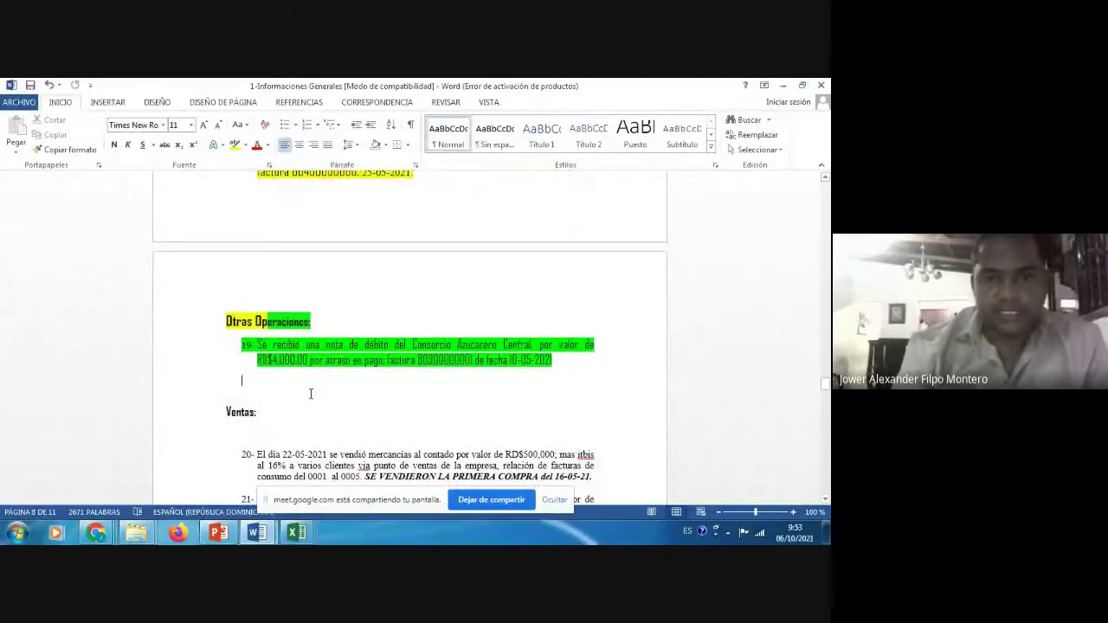
pyautogui.click(251, 340)
pyautogui.moveTo(253, 345); pyautogui.dragTo(595, 347)
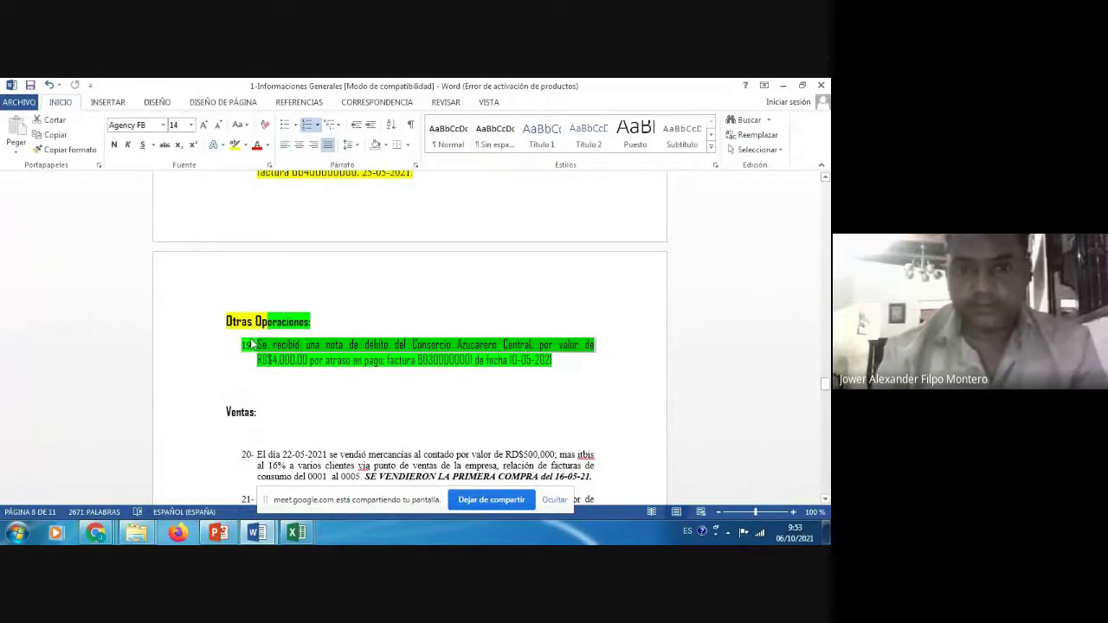
pyautogui.click(235, 145)
pyautogui.hotkey('shift', 'Down')
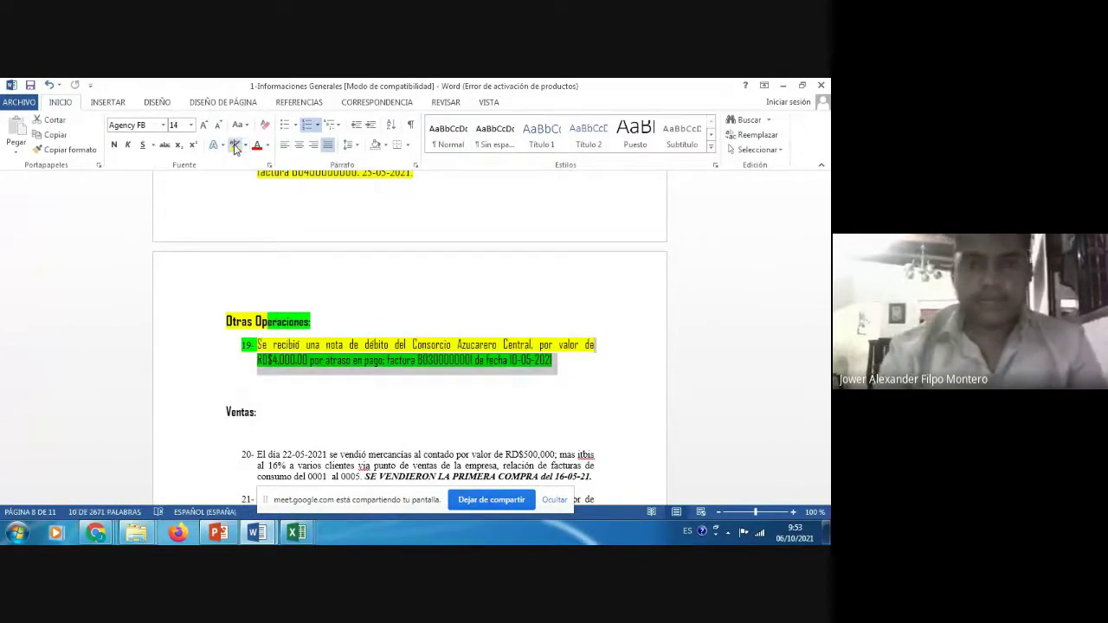
pyautogui.click(234, 144)
pyautogui.press('Right')
pyautogui.press('Right')
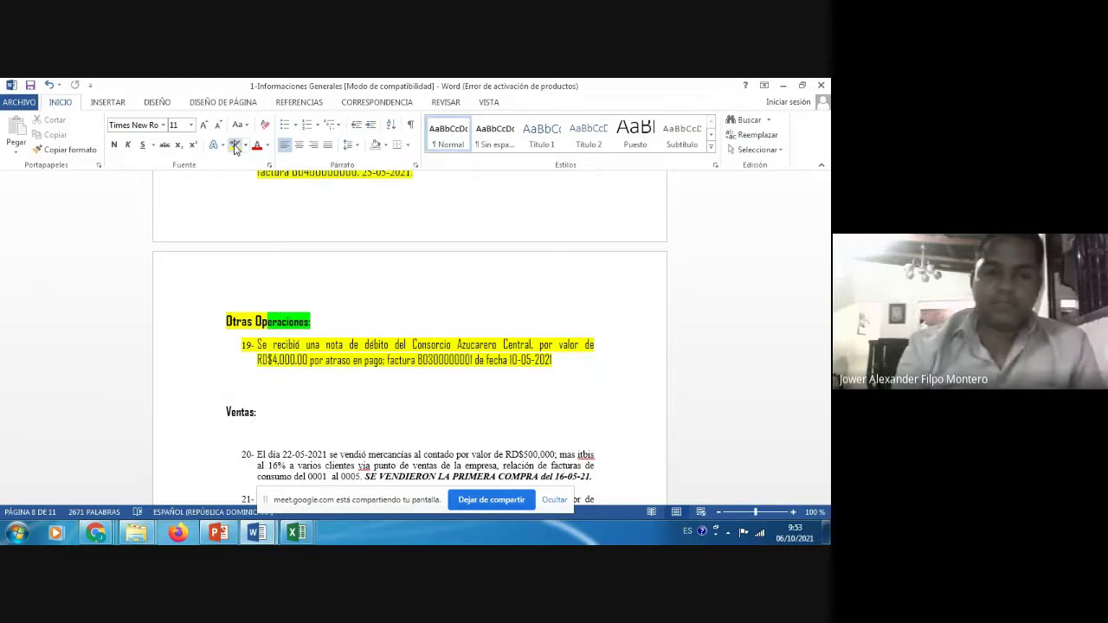
pyautogui.click(303, 398)
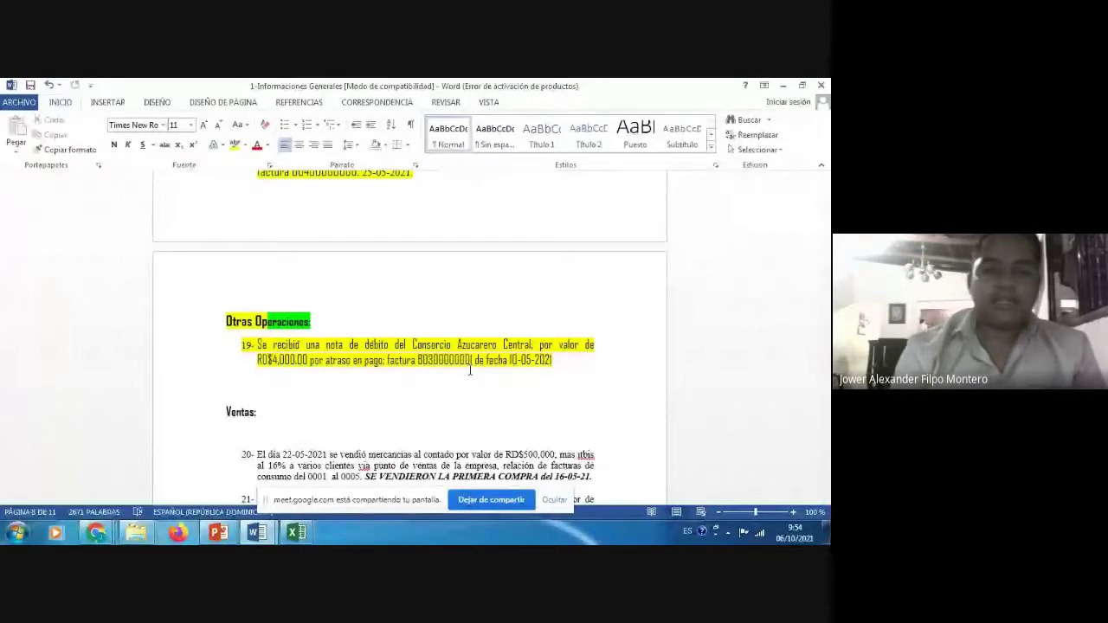
pyautogui.click(261, 344)
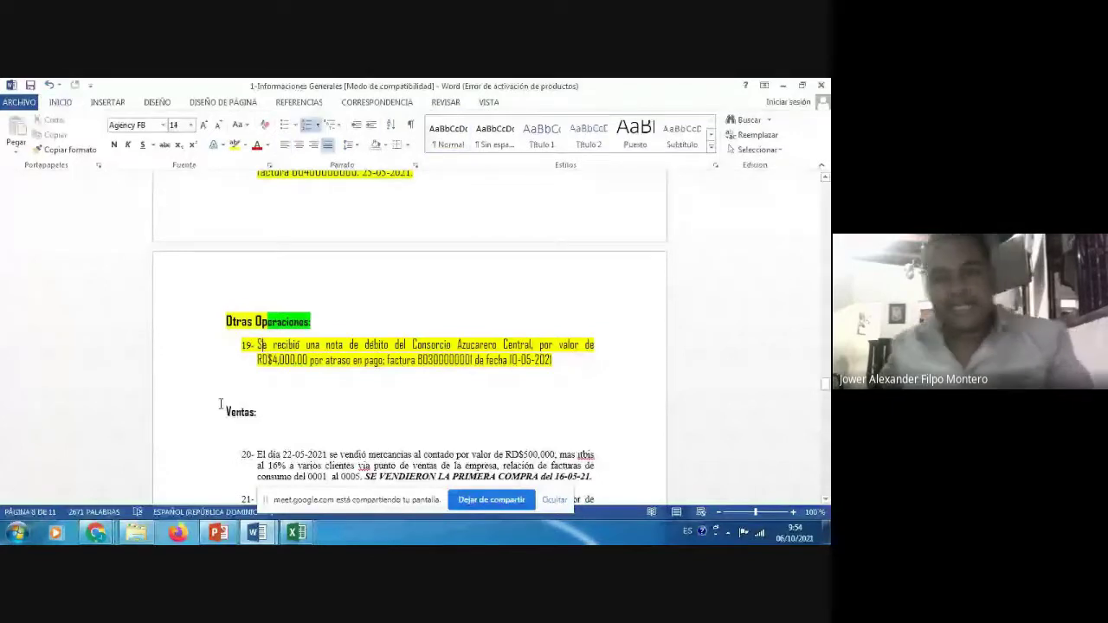